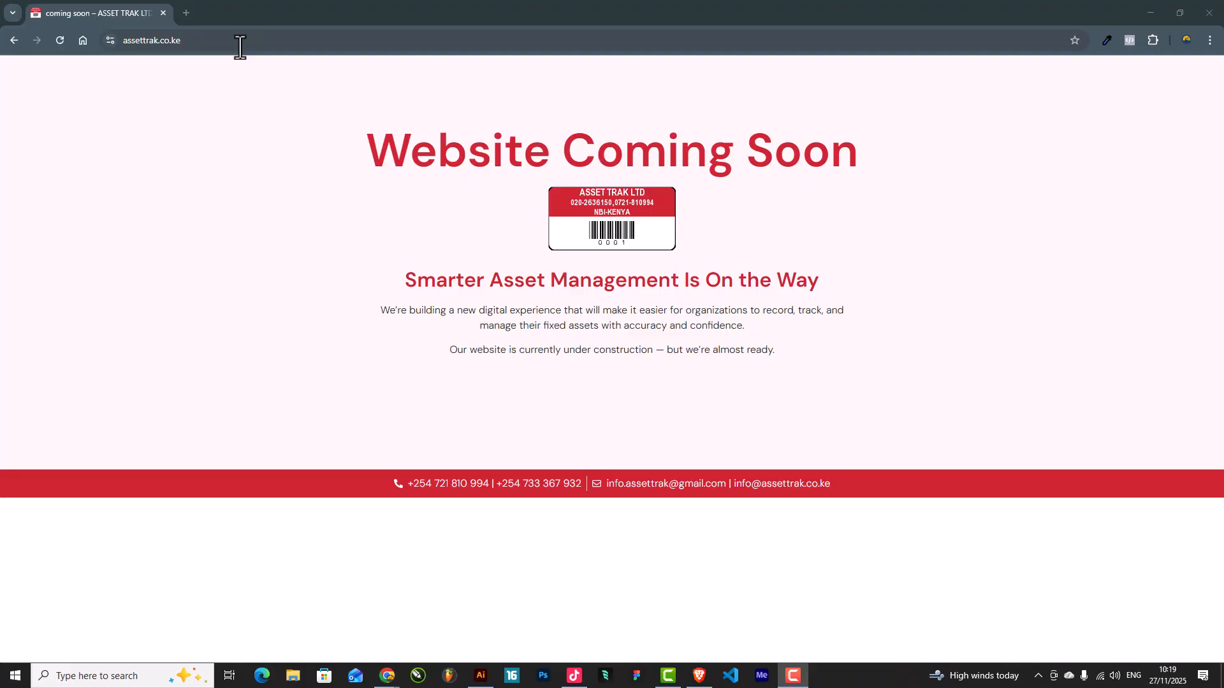
Open the WordPress admin login page at assettrak.co.ke/wp-admin
{"action": "left_click", "coordinate": [245, 44]}
{"action": "left_click", "coordinate": [247, 43]}
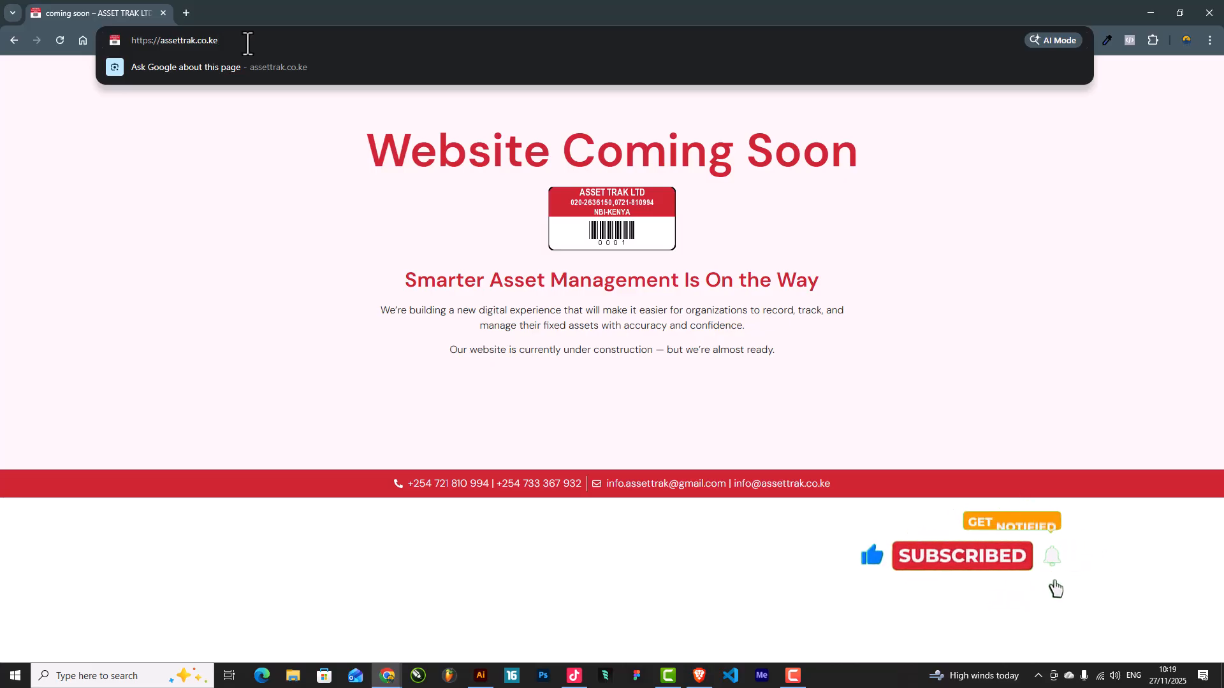
{"action": "type", "text": "/"}
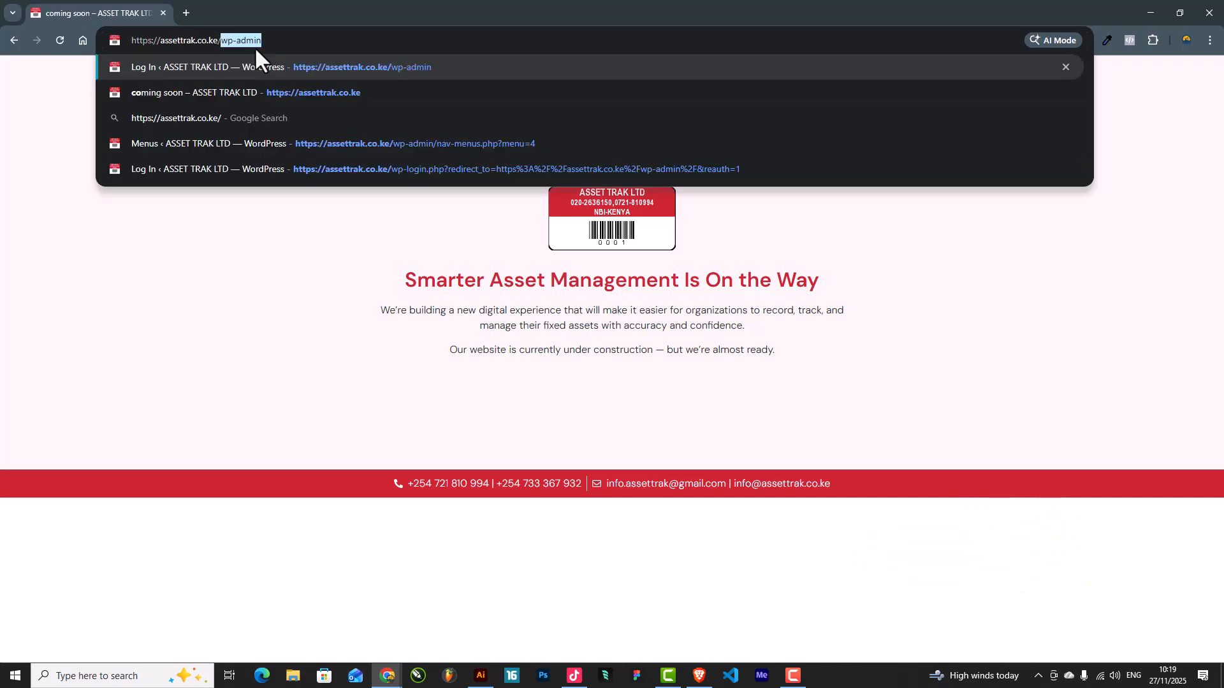
{"action": "left_click", "coordinate": [294, 43]}
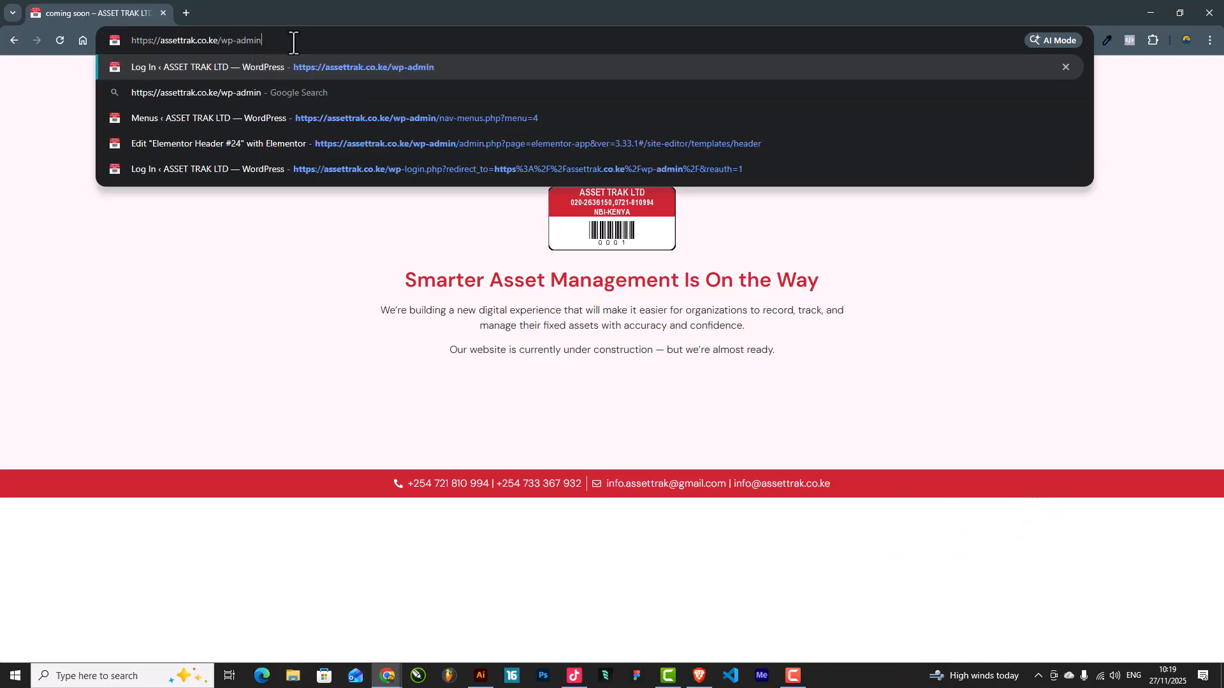
{"action": "key", "text": "Return"}
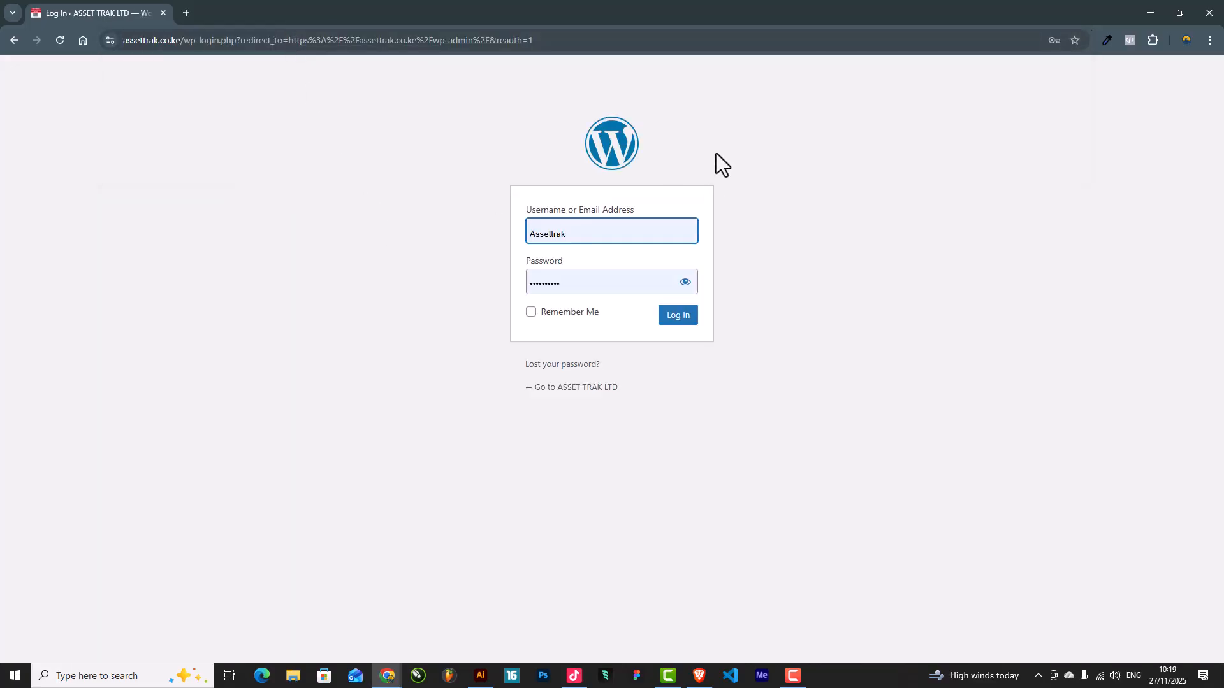
Log in to the WordPress dashboard with the prefilled account credentials
{"action": "left_click", "coordinate": [587, 243]}
{"action": "left_click", "coordinate": [648, 327]}
{"action": "left_click", "coordinate": [688, 319]}
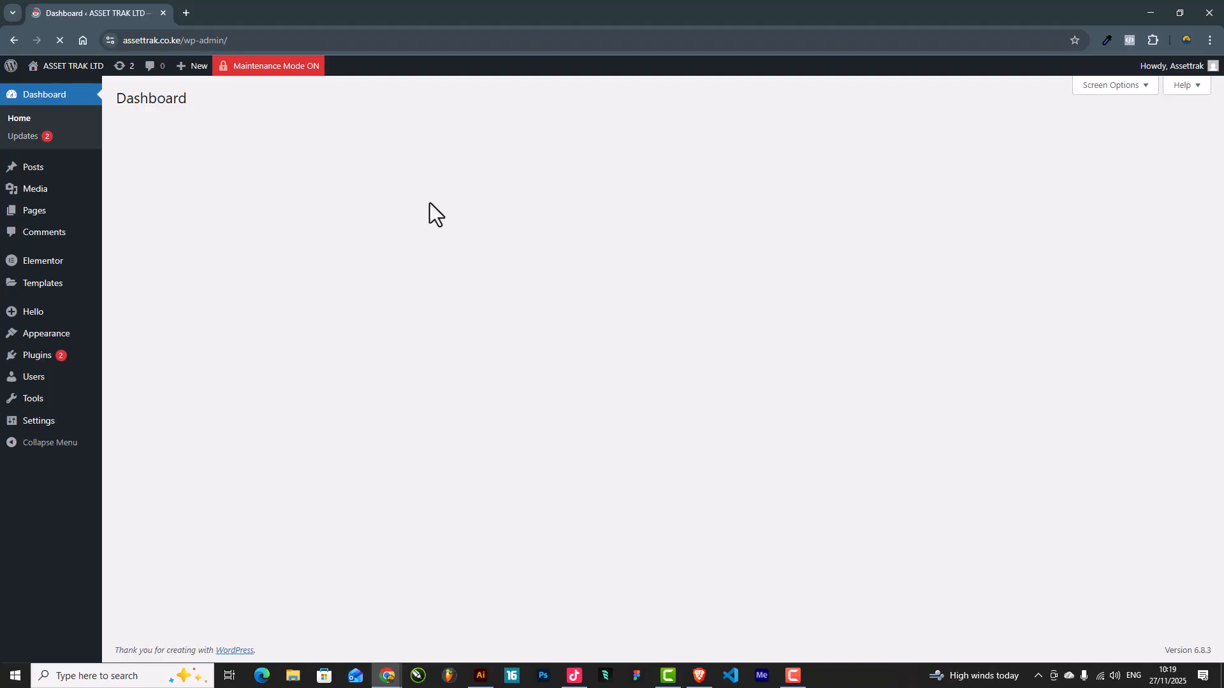
Open the list of all pages and select the Privacy Policy and Sample Page entries
{"action": "mouse_move", "coordinate": [30, 216]}
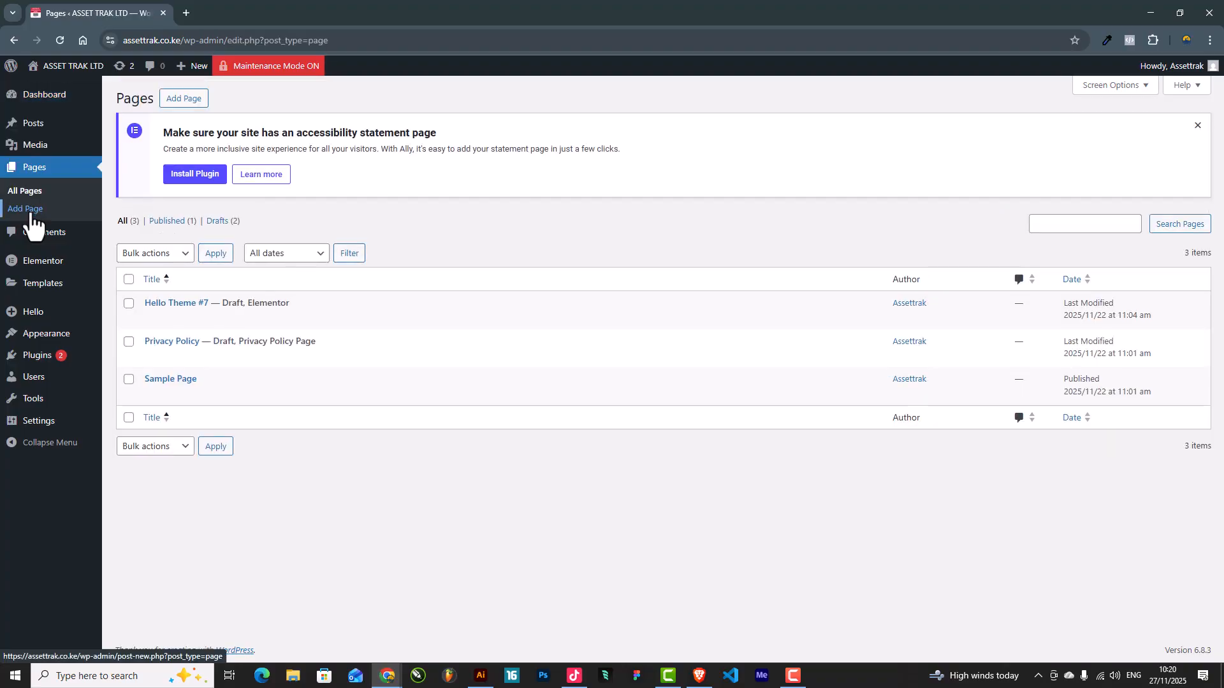
{"action": "left_click", "coordinate": [128, 343]}
{"action": "left_click", "coordinate": [128, 381]}
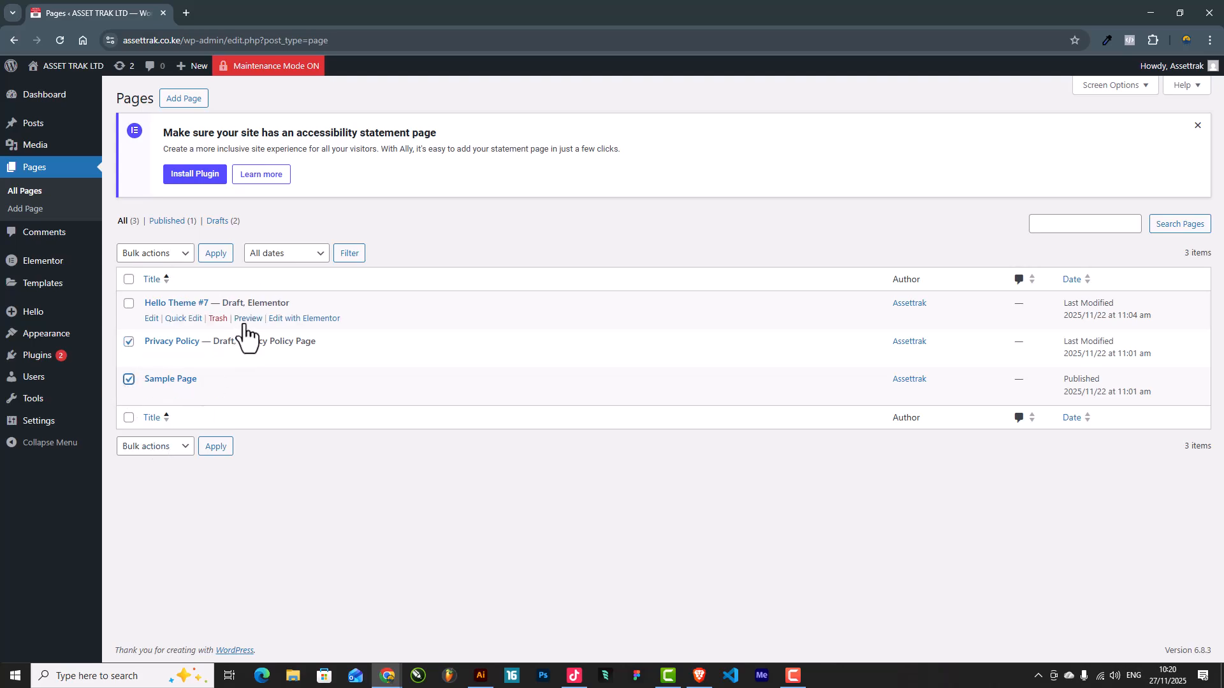
Preview the Hello Theme #7 draft in a new browser tab and return to the page list
{"action": "right_click", "coordinate": [248, 319]}
{"action": "left_click", "coordinate": [312, 335]}
{"action": "left_click", "coordinate": [200, 1]}
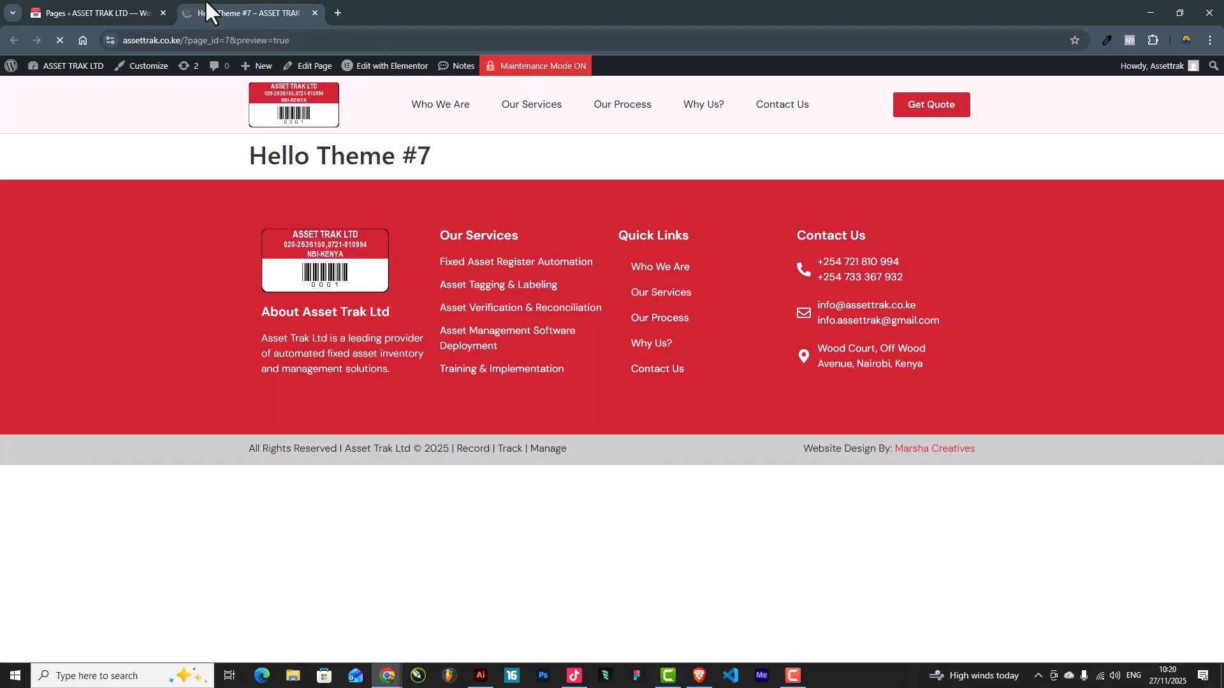
{"action": "left_click", "coordinate": [118, 1]}
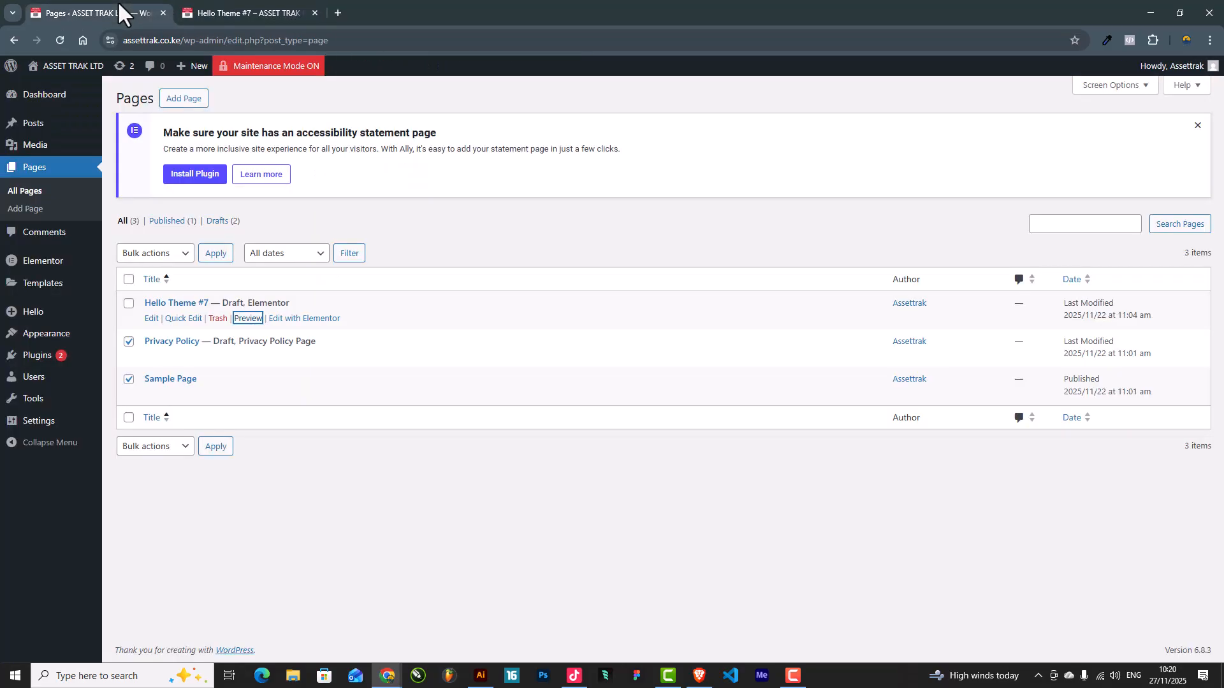
Select all the existing pages and move them to the Trash with a bulk action
{"action": "left_click", "coordinate": [128, 304]}
{"action": "left_click", "coordinate": [154, 253]}
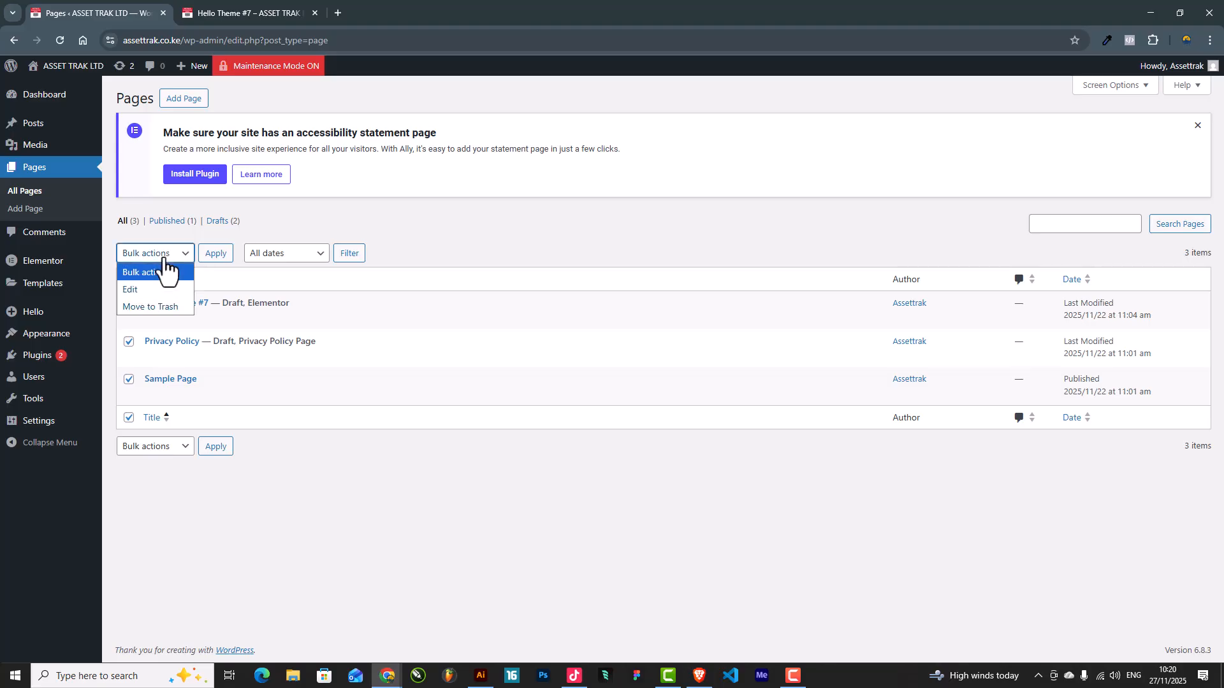
{"action": "left_click", "coordinate": [265, 279]}
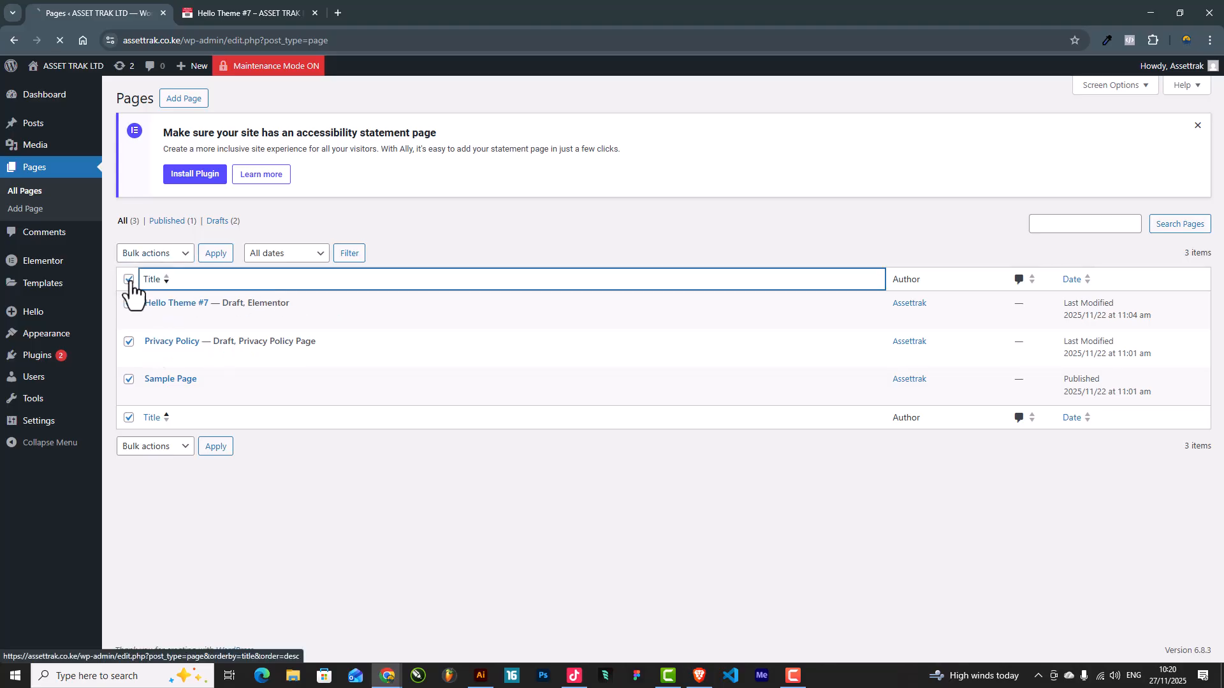
{"action": "left_click", "coordinate": [153, 254]}
{"action": "left_click", "coordinate": [128, 279]}
{"action": "left_click", "coordinate": [153, 254]}
{"action": "left_click", "coordinate": [162, 307]}
{"action": "left_click", "coordinate": [214, 256]}
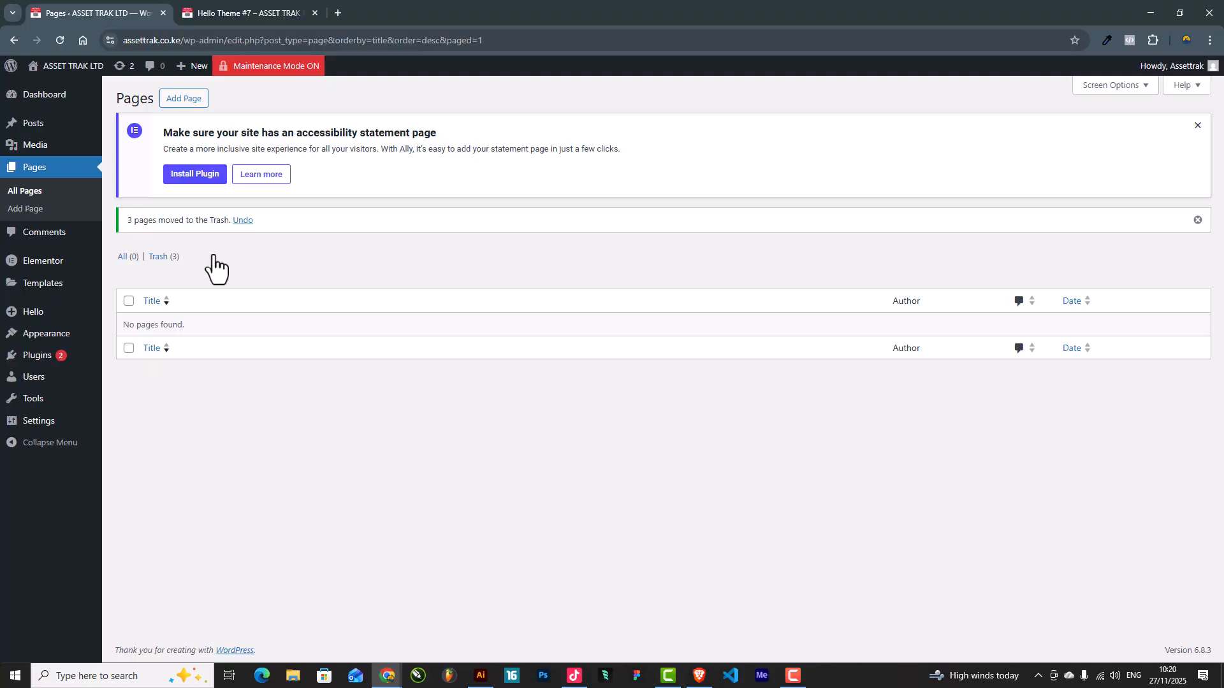
Add a new page titled "Home", dismissing the editor's welcome guide, and publish it
{"action": "left_click", "coordinate": [190, 99]}
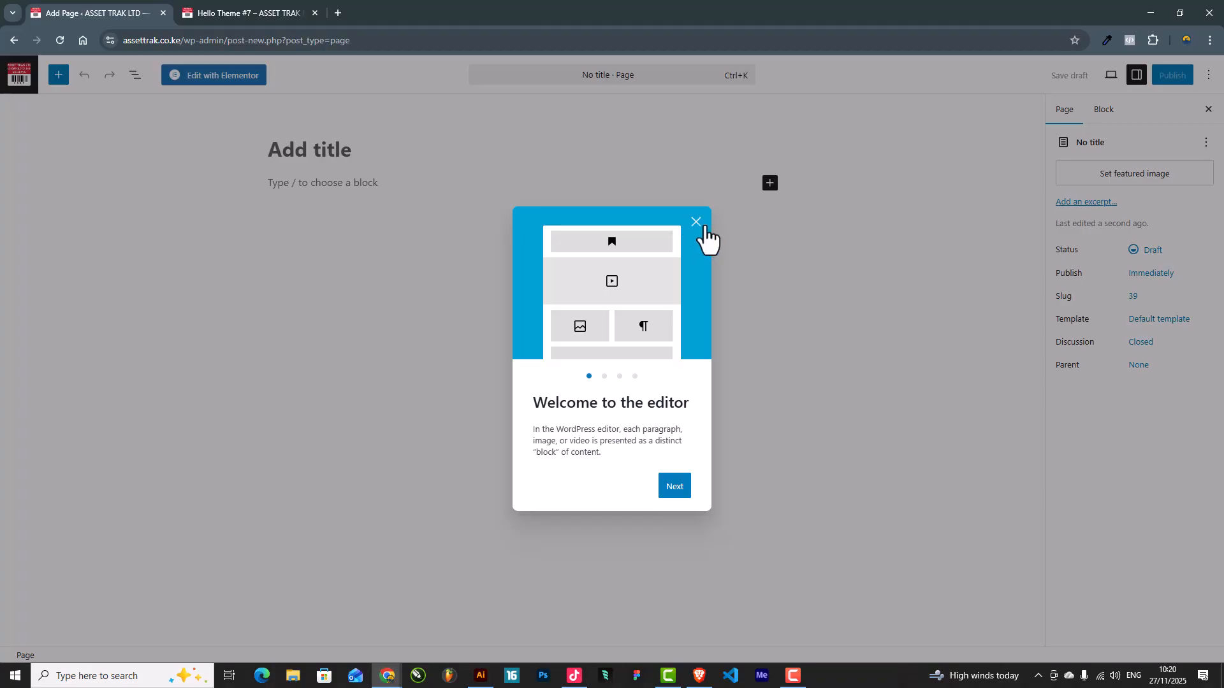
{"action": "left_click", "coordinate": [697, 223]}
{"action": "type", "text": "Home"}
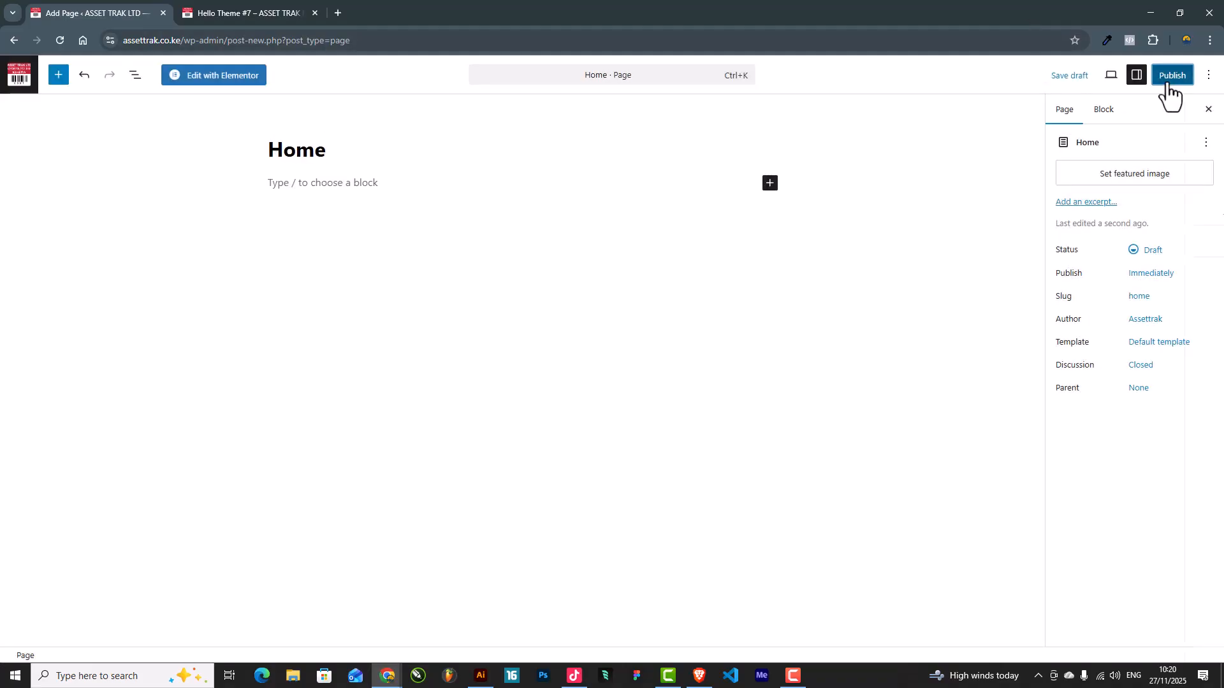
{"action": "left_click", "coordinate": [1168, 83]}
{"action": "left_click", "coordinate": [1159, 75]}
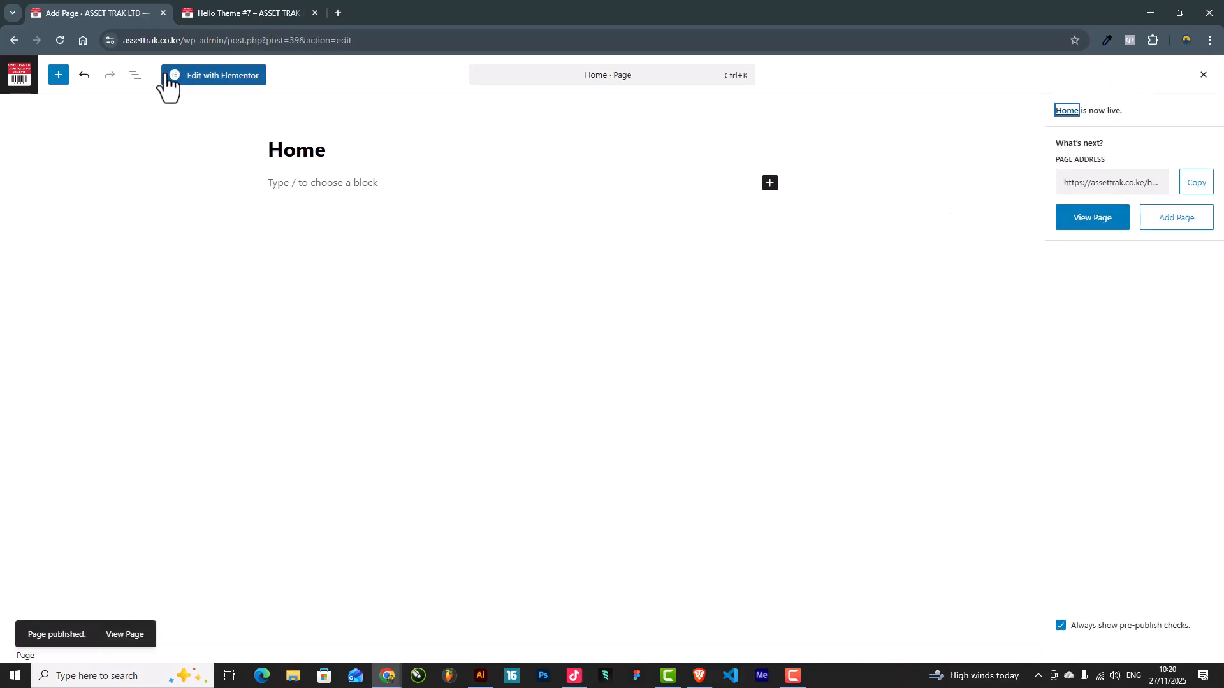
Load the WordPress dashboard in the preview's browser tab, move that tab first, and return to the Home page editor
{"action": "left_click", "coordinate": [245, 12]}
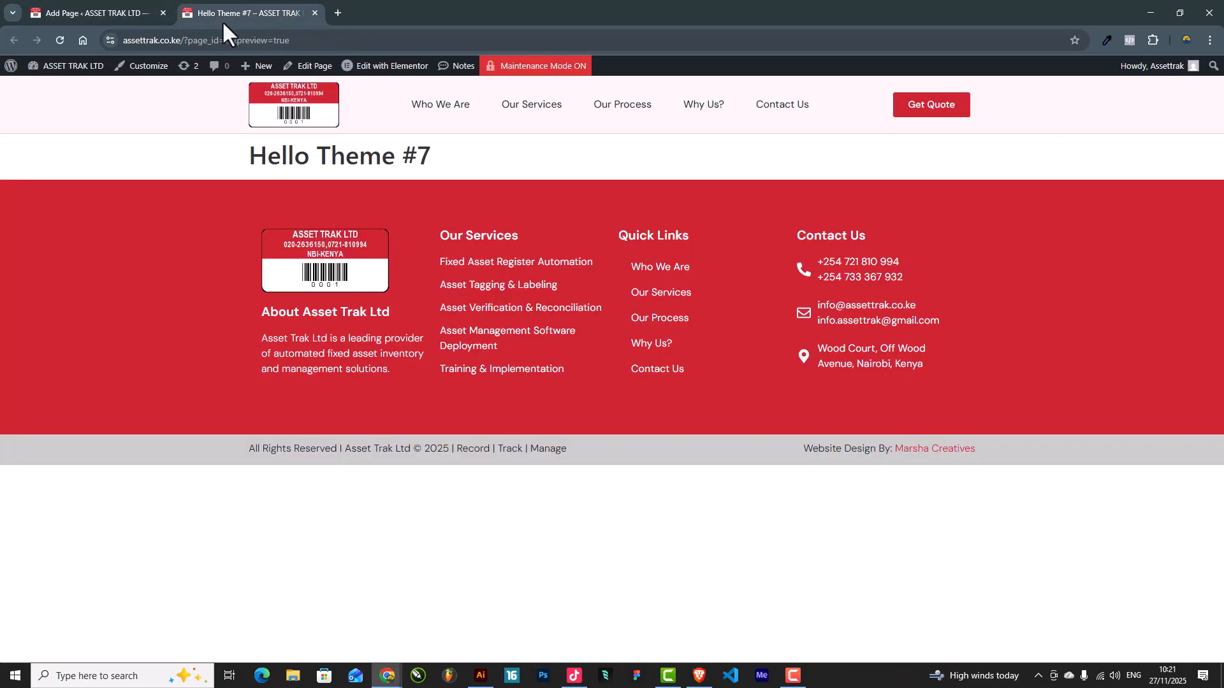
{"action": "mouse_move", "coordinate": [12, 69]}
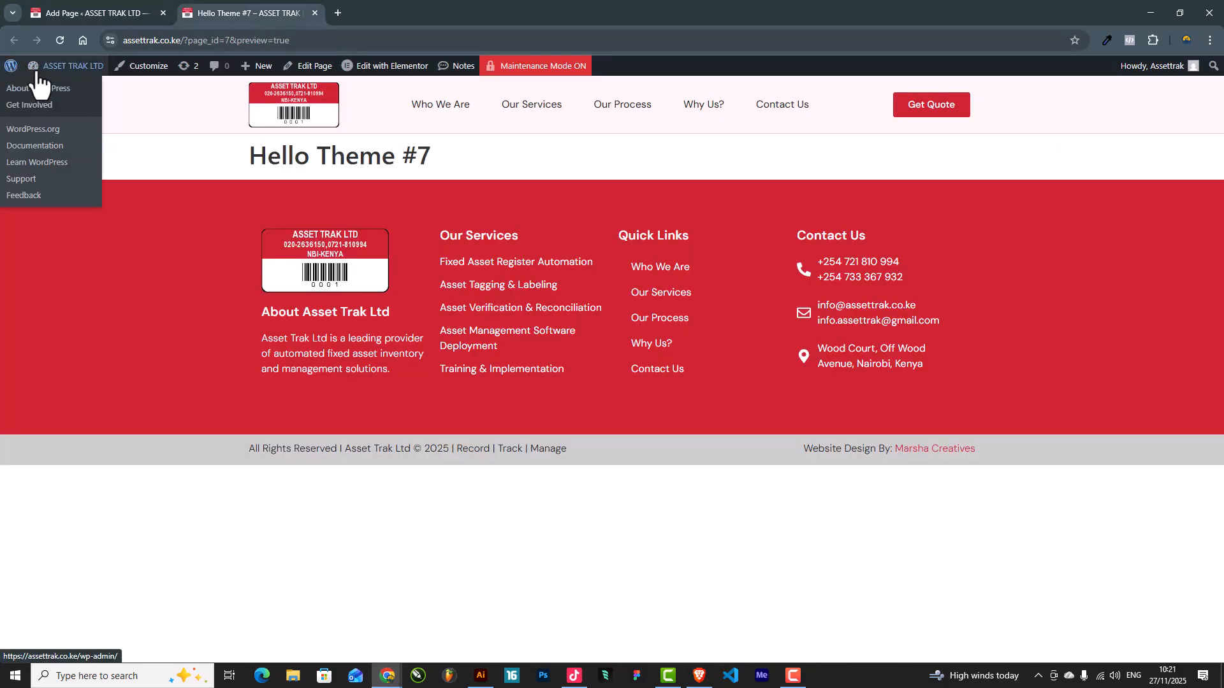
{"action": "left_click", "coordinate": [40, 88]}
{"action": "left_click_drag", "start_coordinate": [268, 5], "coordinate": [135, 13]}
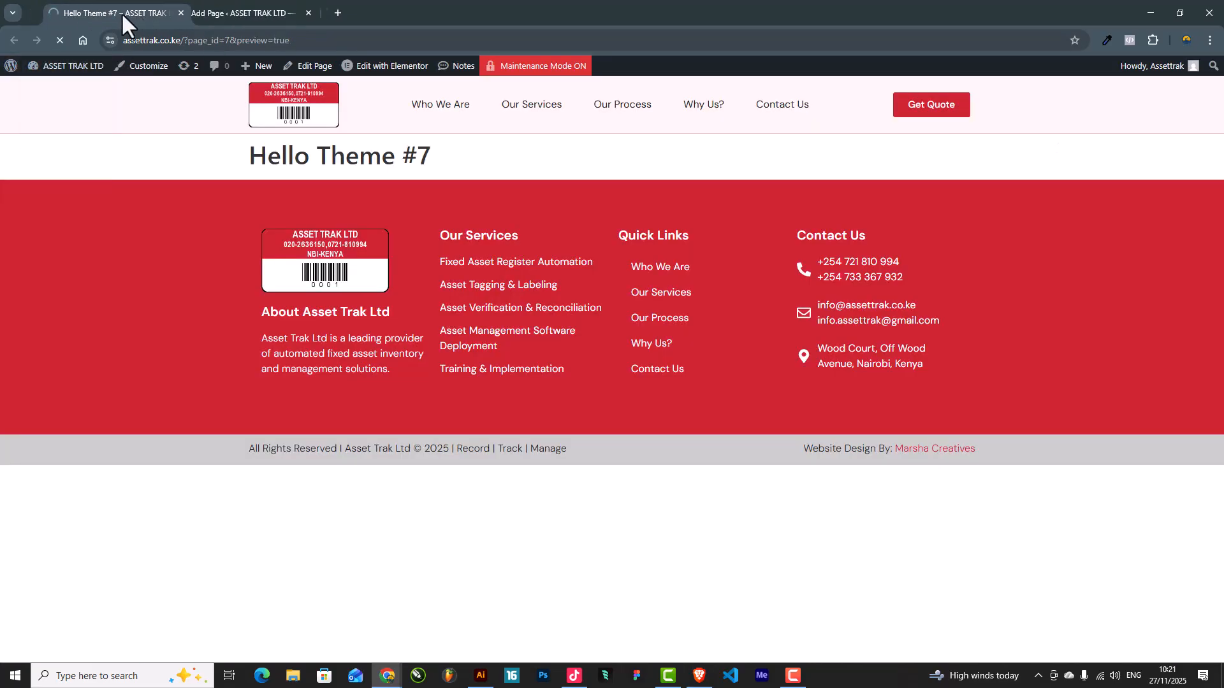
{"action": "left_click", "coordinate": [240, 8]}
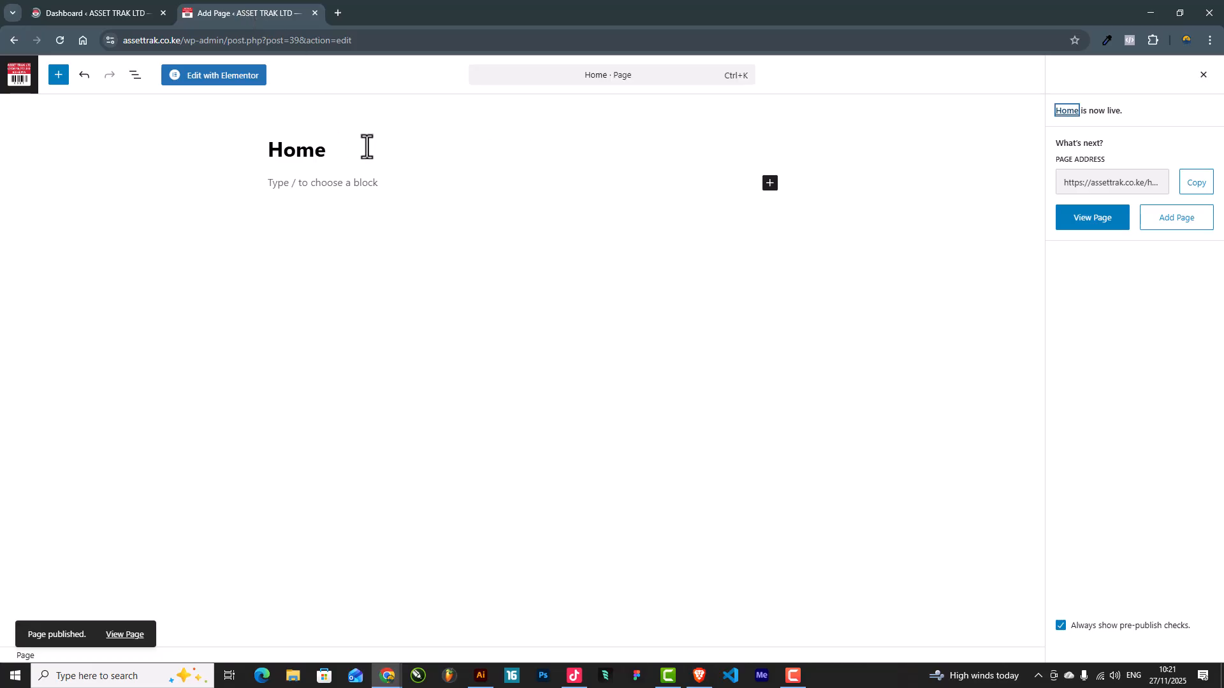
Open the Home page in Elementor and enable Hide Title in the page settings
{"action": "left_click", "coordinate": [226, 76]}
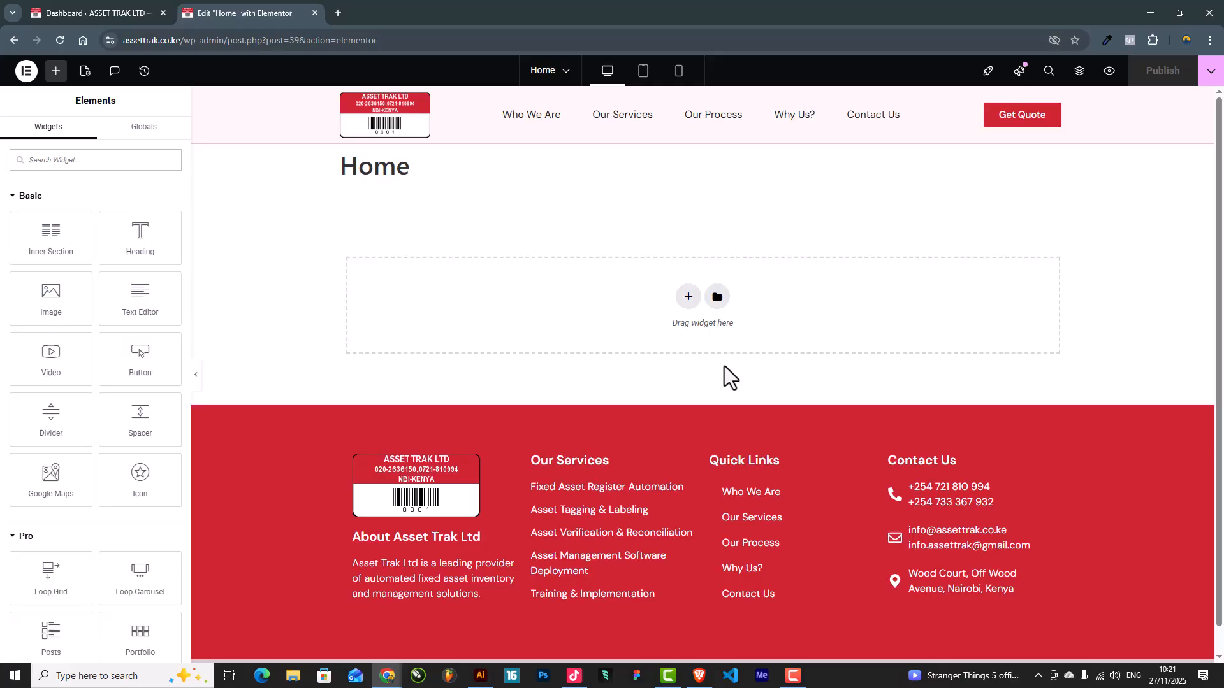
{"action": "scroll", "coordinate": [614, 334], "scroll_direction": "down", "scroll_amount": 1}
{"action": "scroll", "coordinate": [615, 334], "scroll_direction": "up", "scroll_amount": 1}
{"action": "left_click_drag", "start_coordinate": [420, 169], "coordinate": [327, 175]}
{"action": "left_click", "coordinate": [416, 180]}
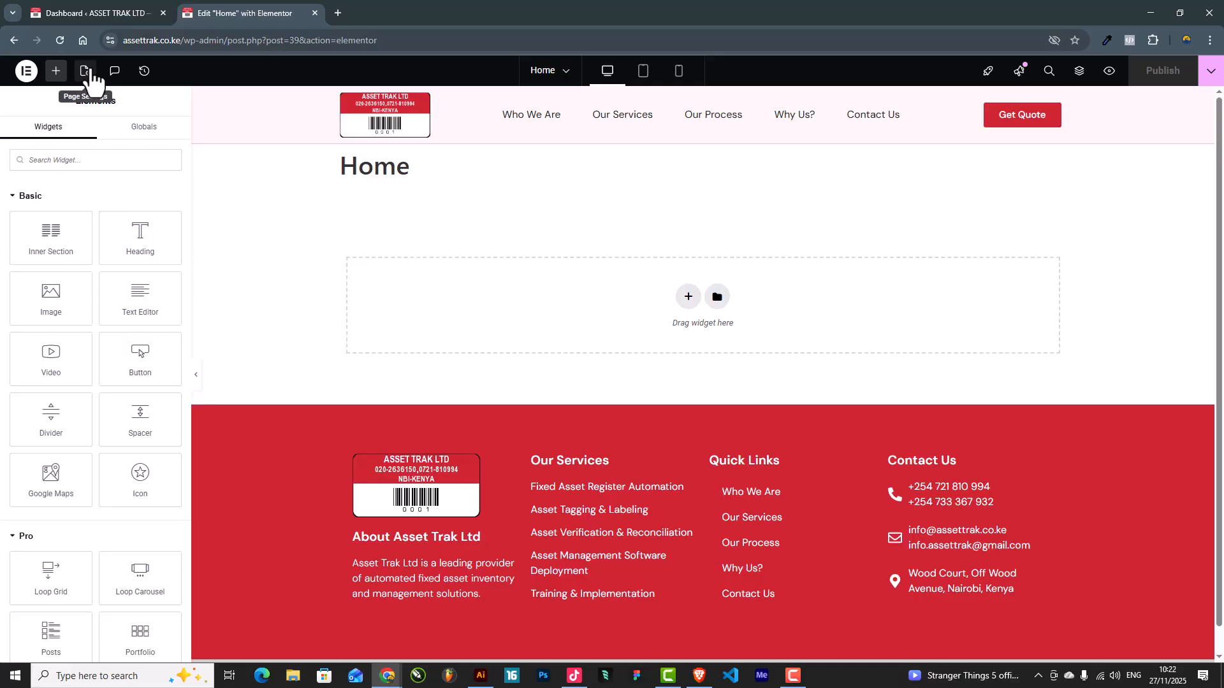
{"action": "left_click", "coordinate": [87, 71]}
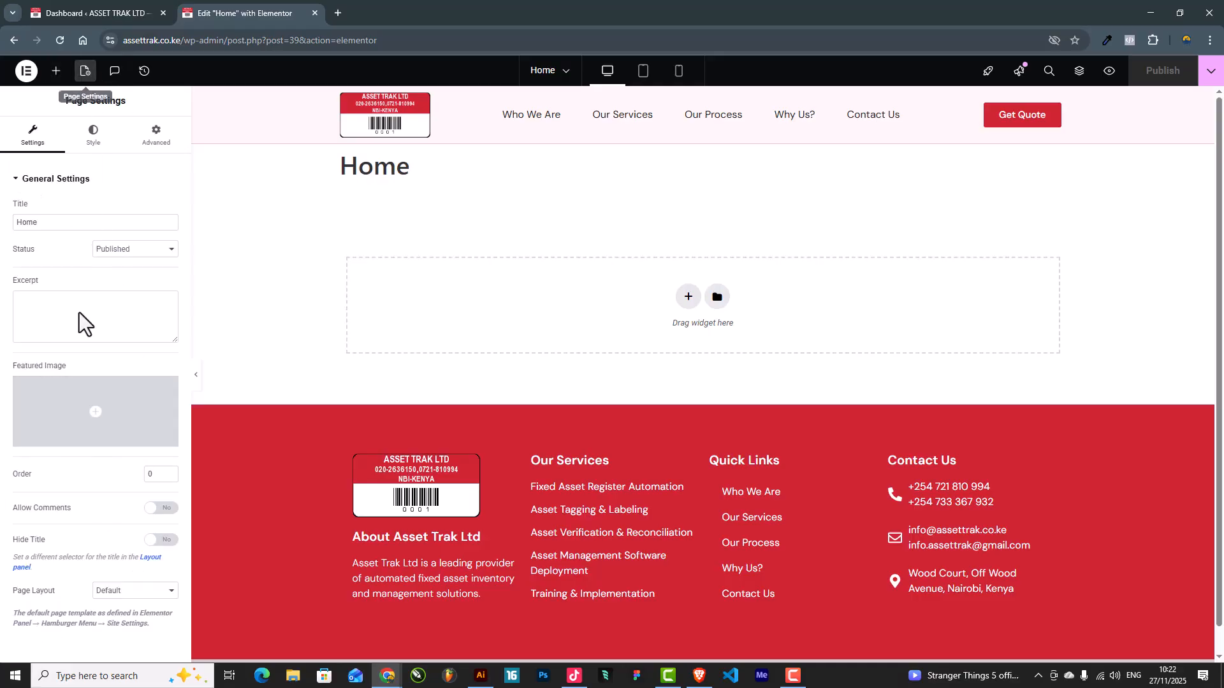
{"action": "left_click", "coordinate": [163, 542]}
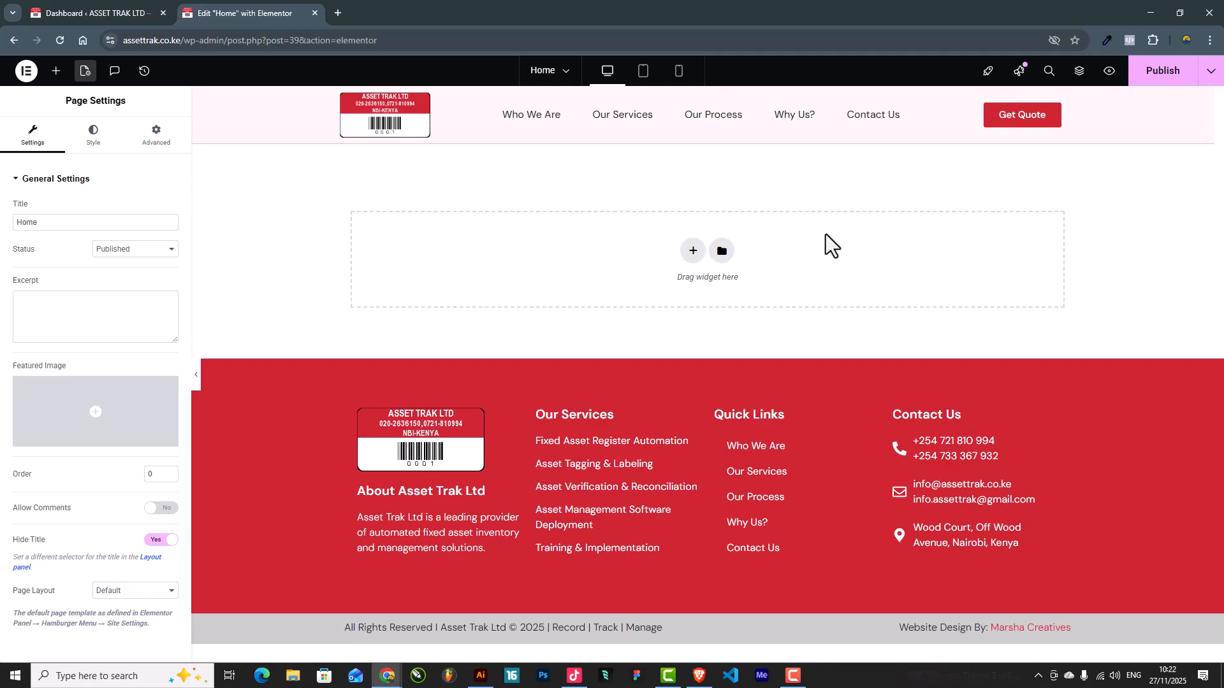
Add a single-column section to the Home page and set its height to Min Height at 550 px
{"action": "left_click", "coordinate": [694, 251]}
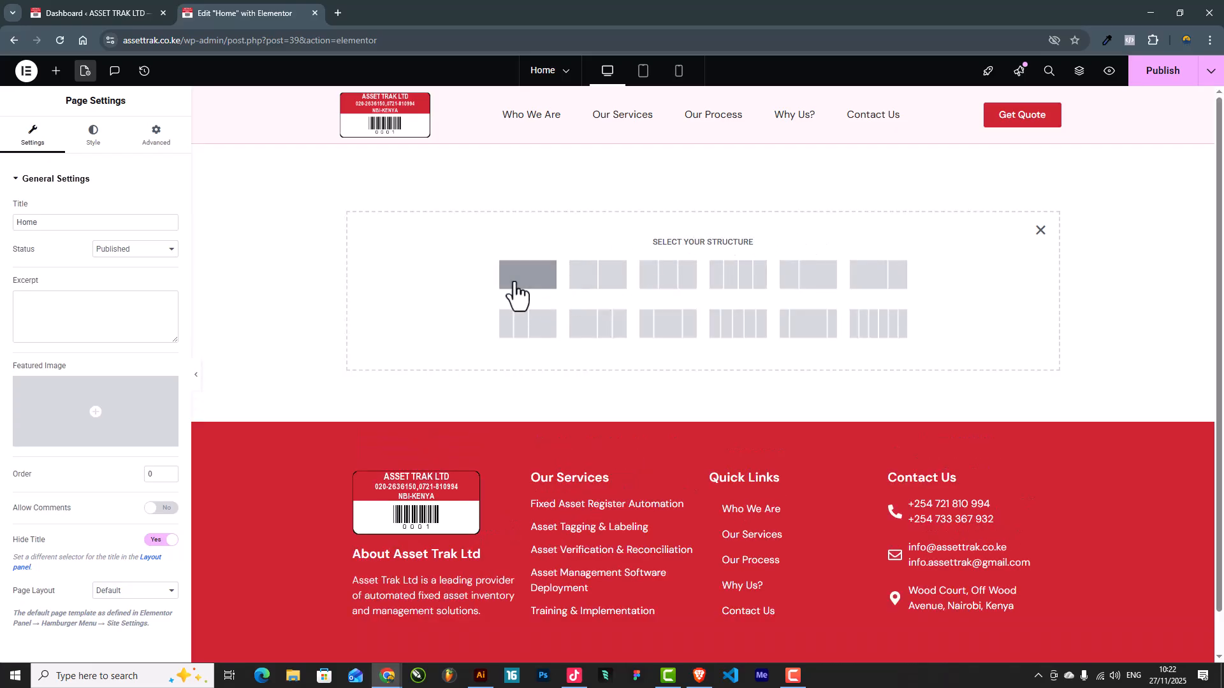
{"action": "left_click", "coordinate": [539, 279]}
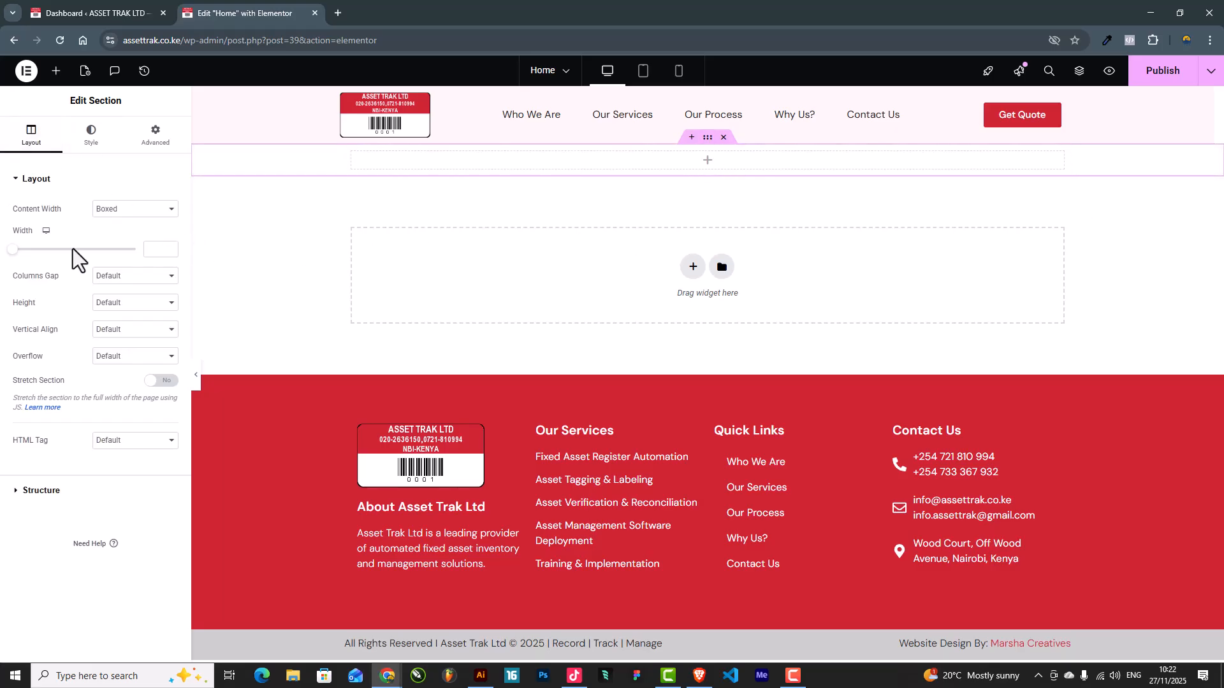
{"action": "left_click", "coordinate": [113, 303]}
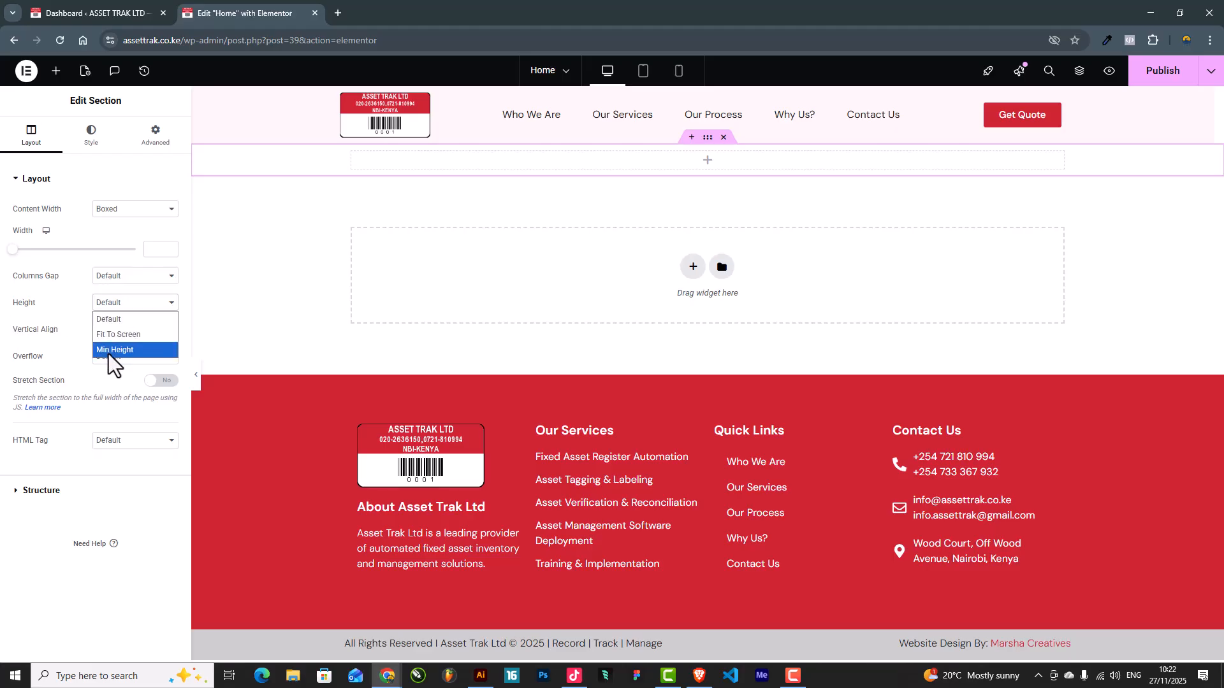
{"action": "left_click", "coordinate": [108, 351]}
{"action": "double_click", "coordinate": [148, 343]}
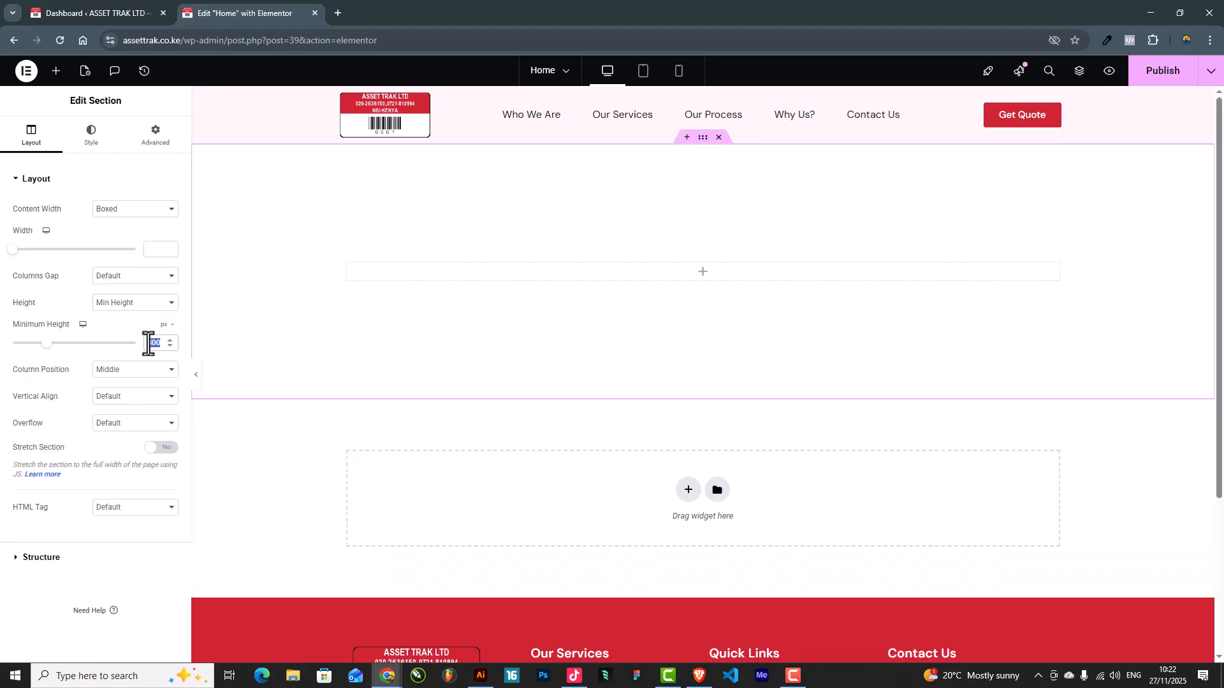
{"action": "type", "text": "520"}
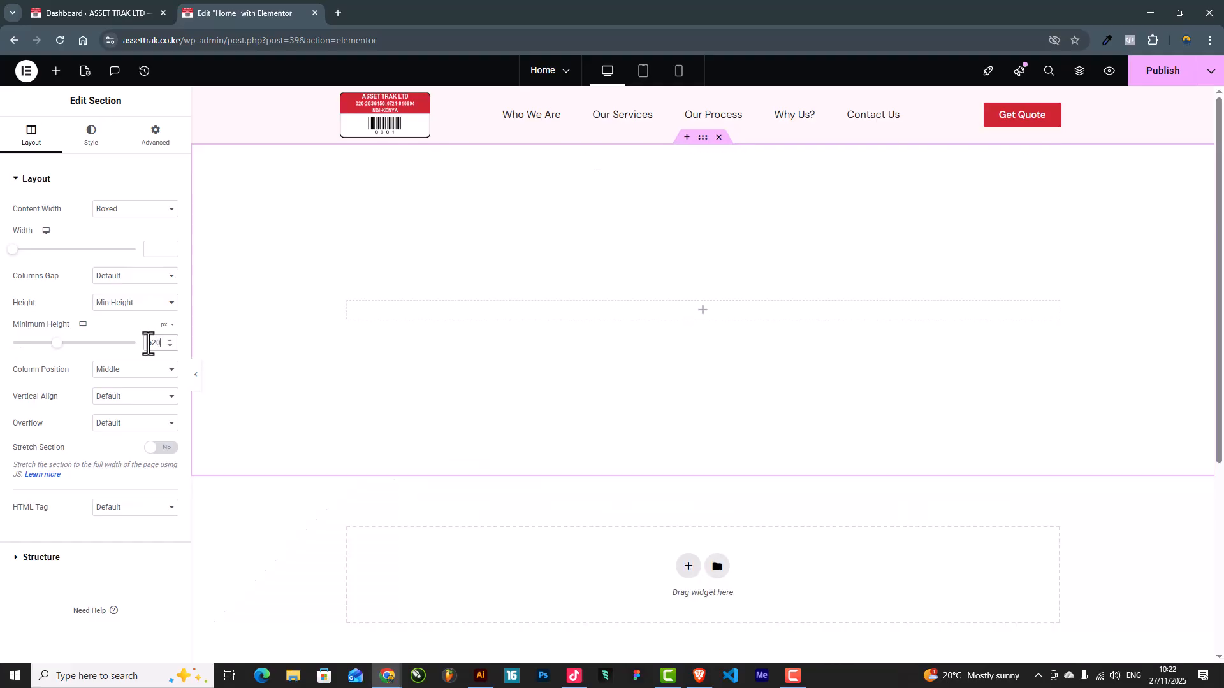
{"action": "double_click", "coordinate": [149, 343]}
{"action": "type", "text": "550"}
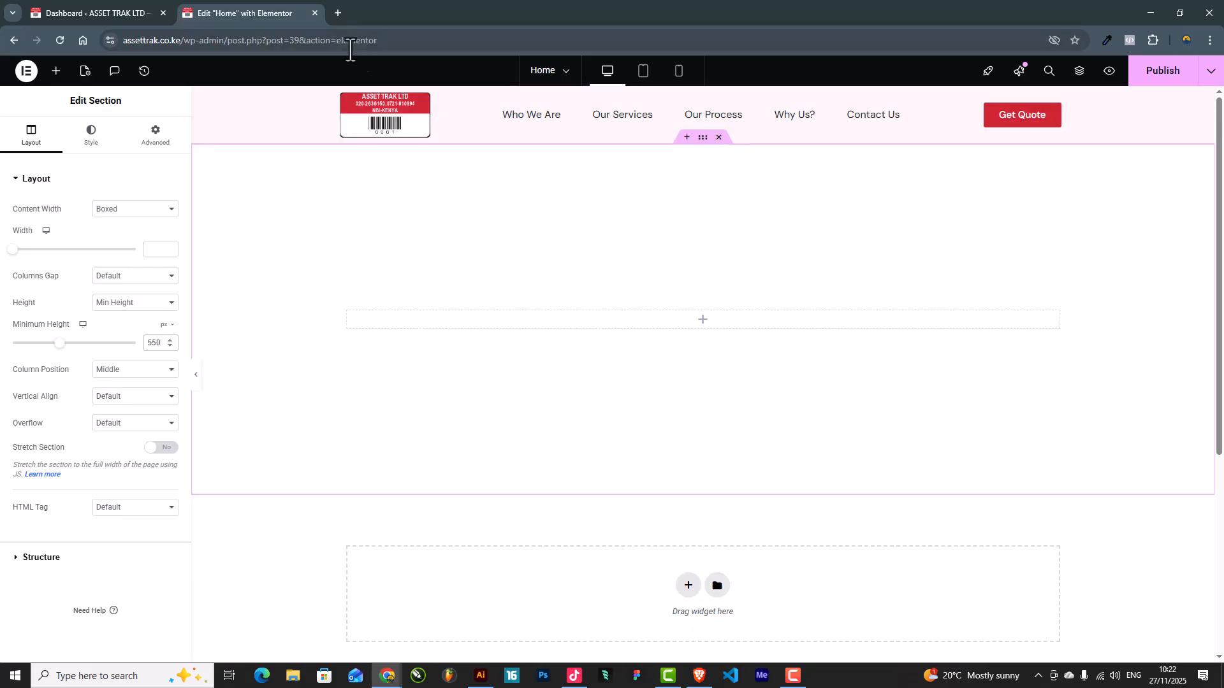
Search Google Images in a new browser tab for "office", refining the query to "office windows"
{"action": "left_click", "coordinate": [337, 13]}
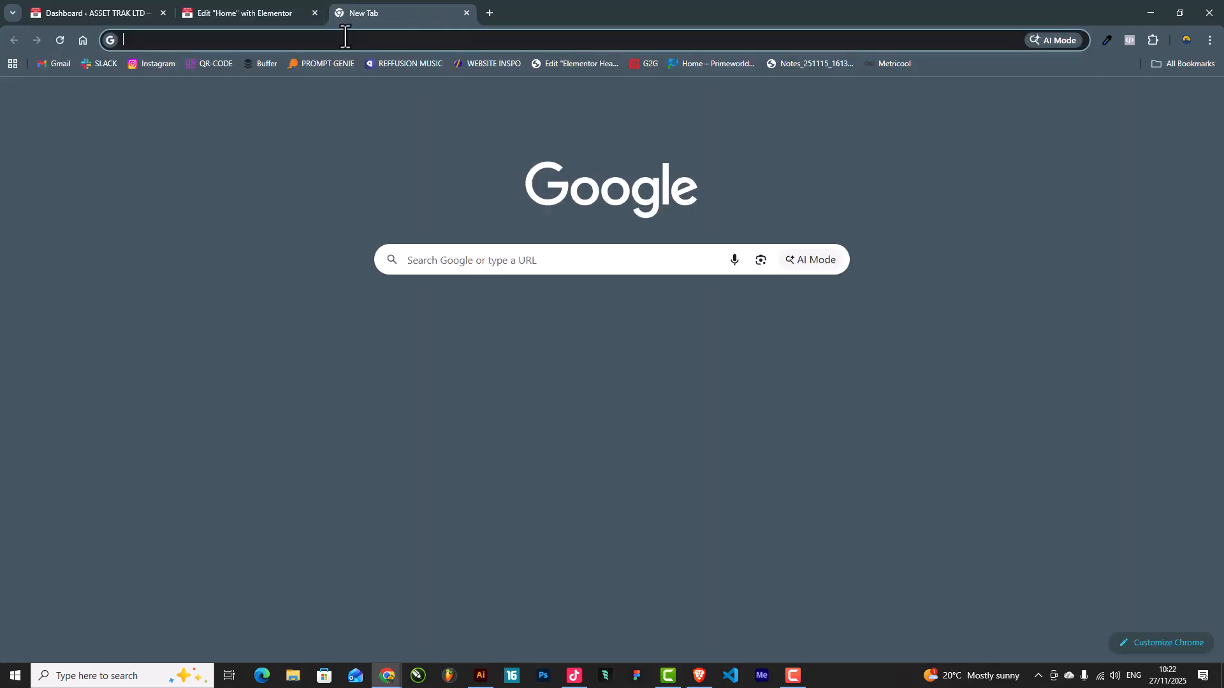
{"action": "type", "text": "office"}
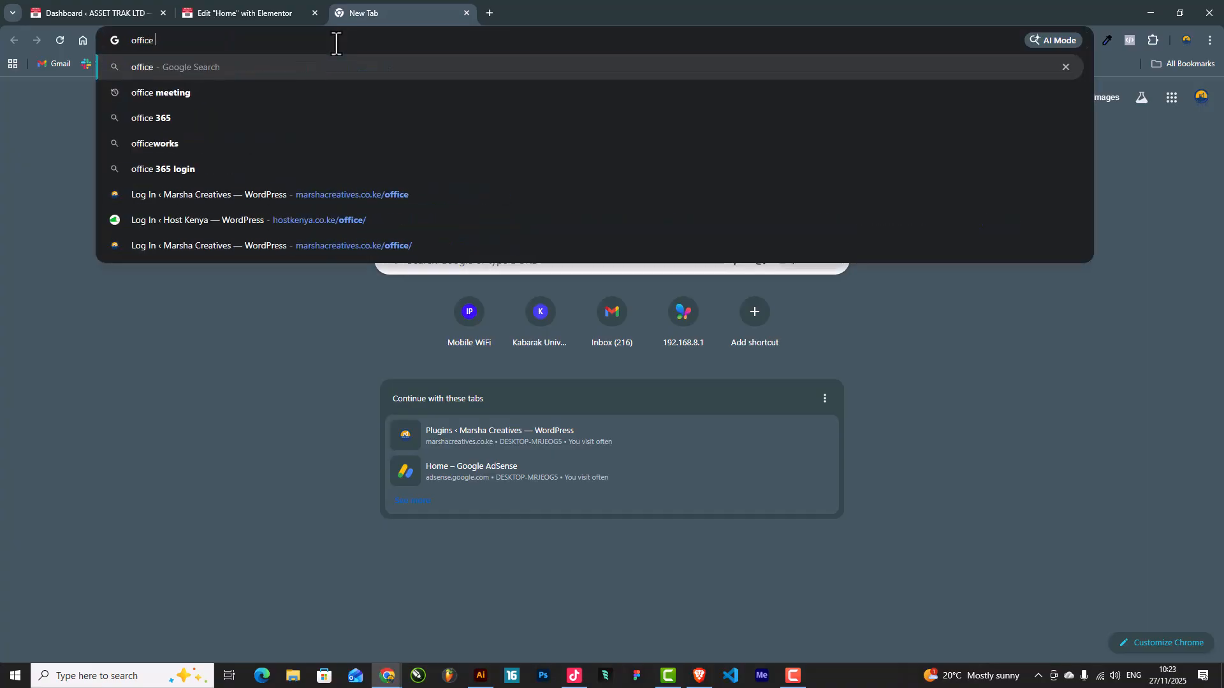
{"action": "key", "text": "Return"}
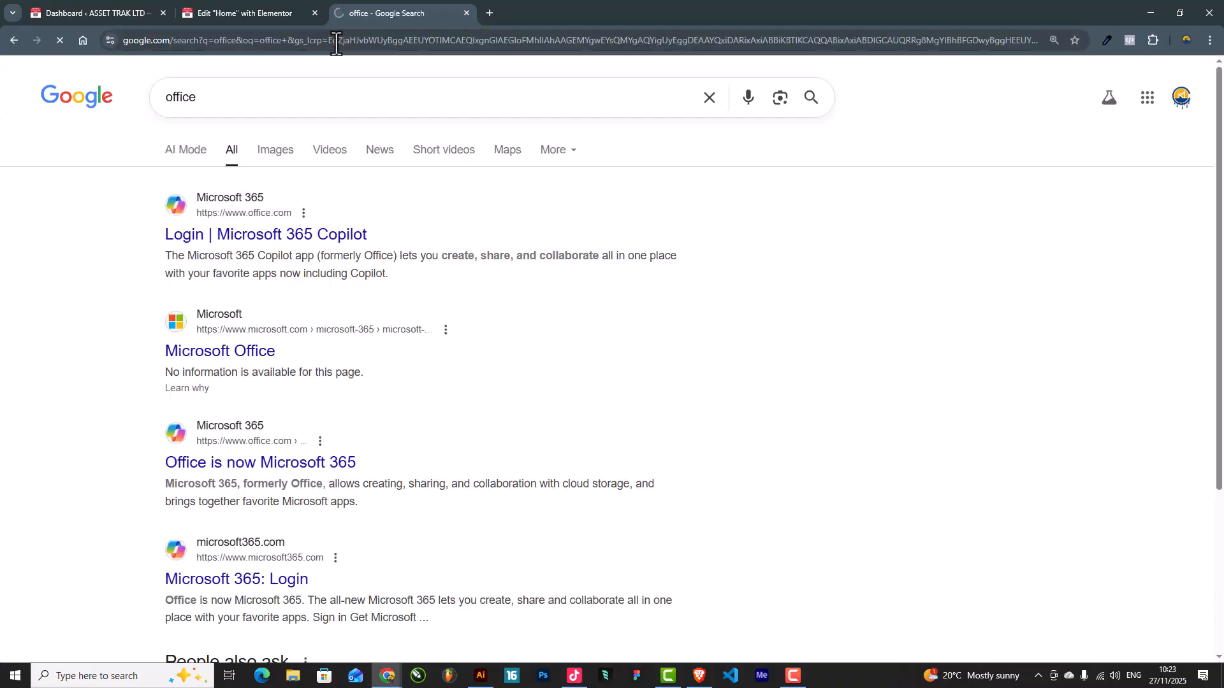
{"action": "left_click", "coordinate": [268, 153]}
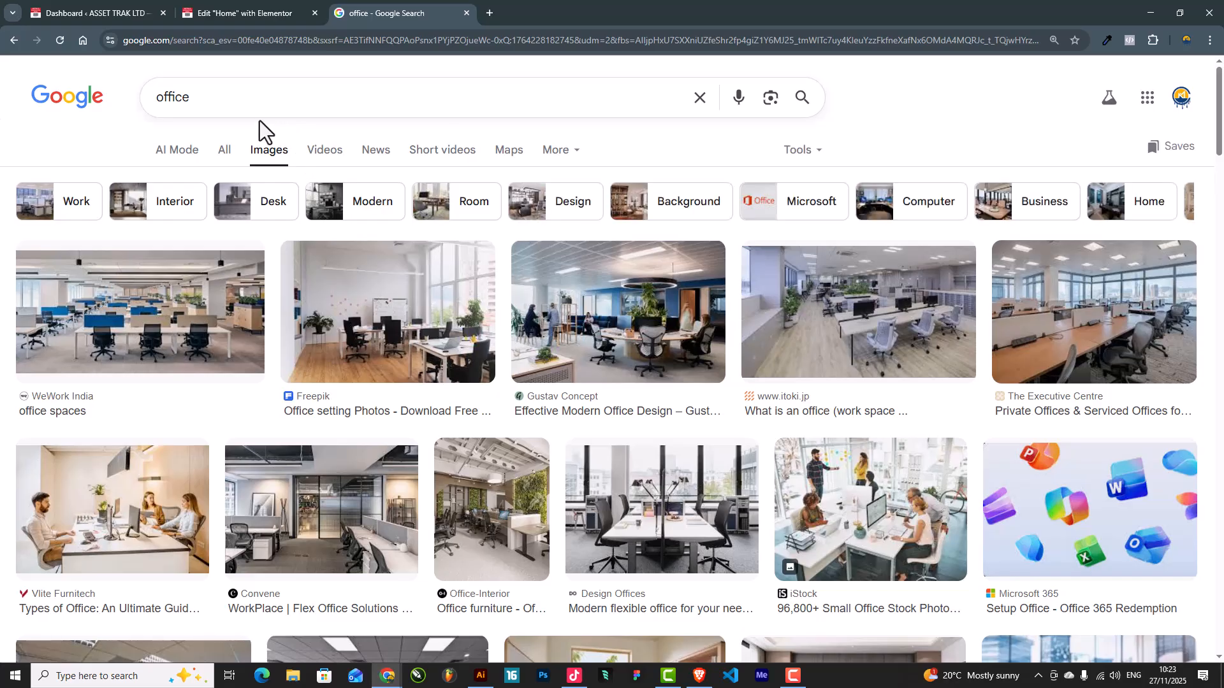
{"action": "left_click", "coordinate": [260, 101]}
{"action": "type", "text": "windows"}
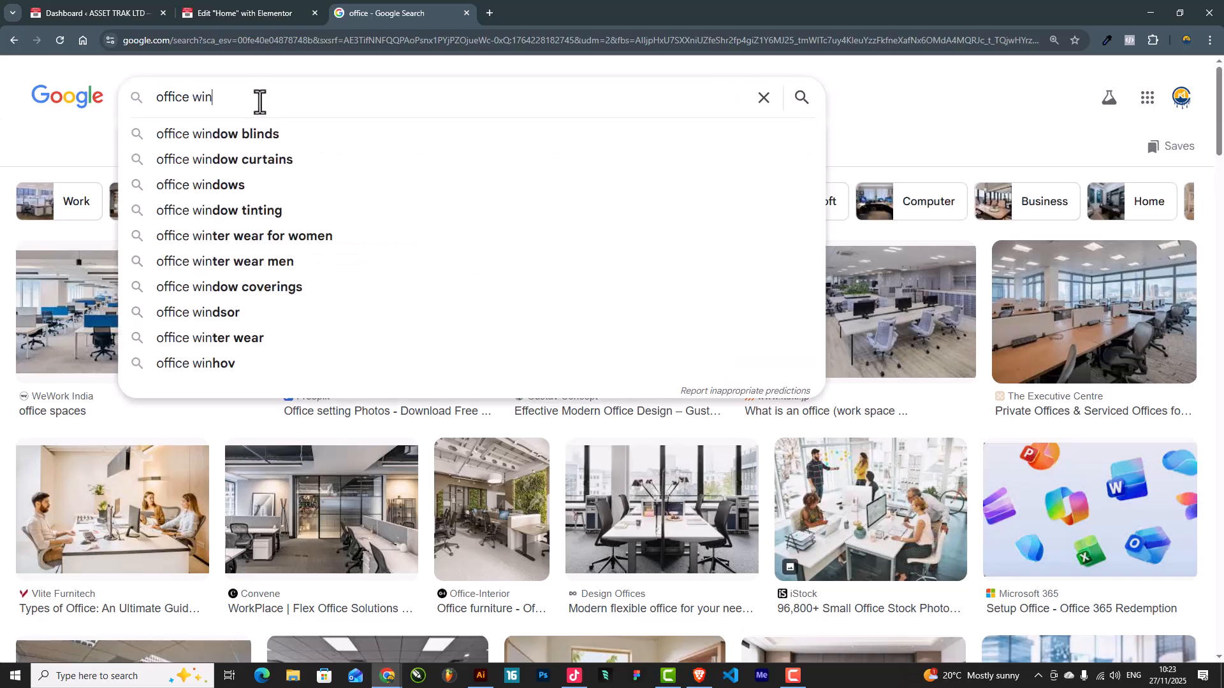
{"action": "key", "text": "Return"}
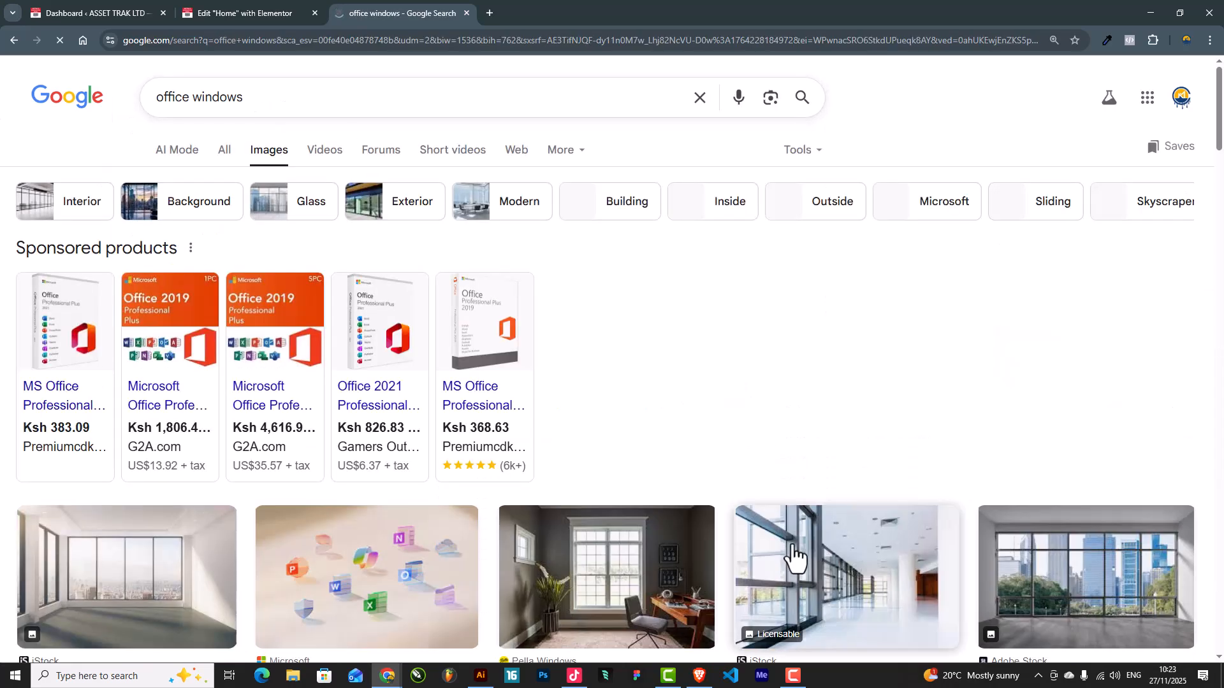
Save the Office partitions image of a meeting table by large windows to Downloads as a PNG named "asset trak"
{"action": "scroll", "coordinate": [795, 559], "scroll_direction": "down", "scroll_amount": 3}
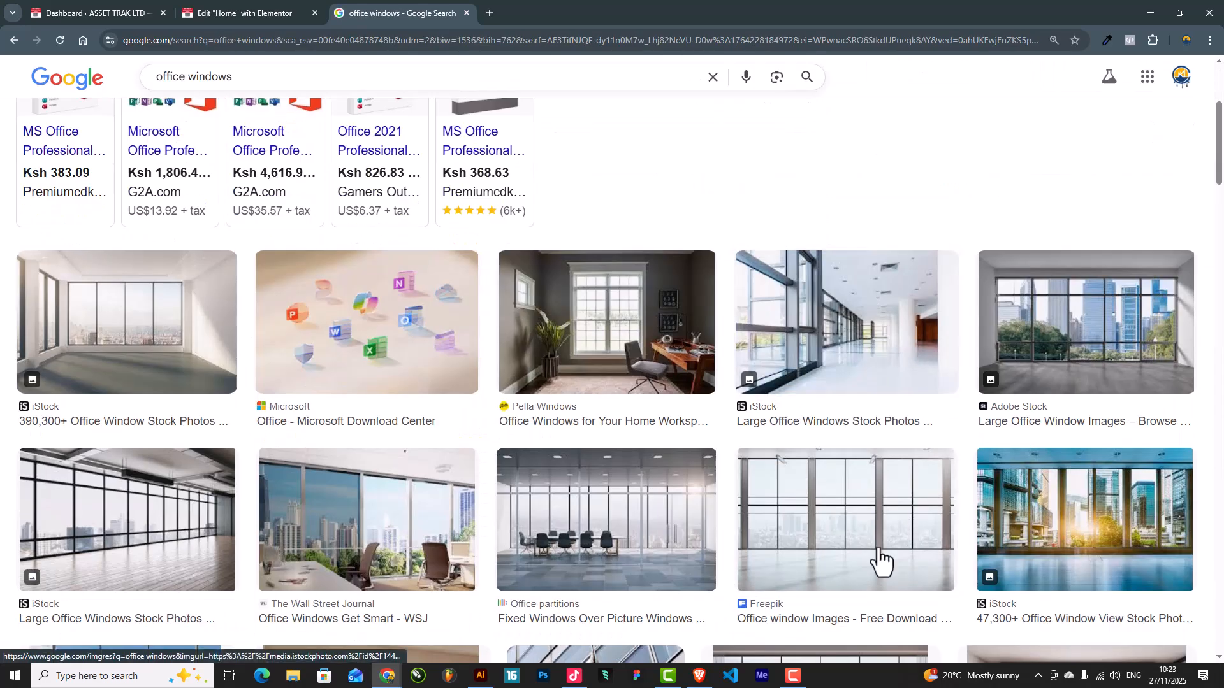
{"action": "left_click", "coordinate": [609, 537]}
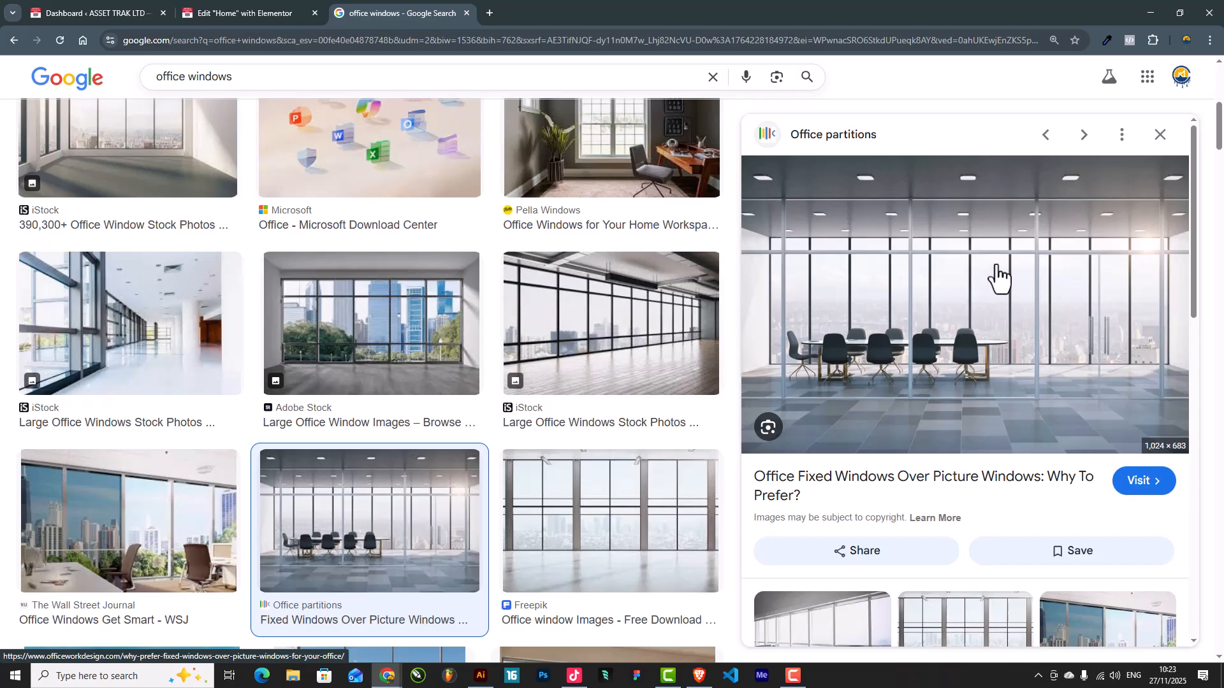
{"action": "right_click", "coordinate": [947, 241]}
{"action": "left_click", "coordinate": [1036, 571]}
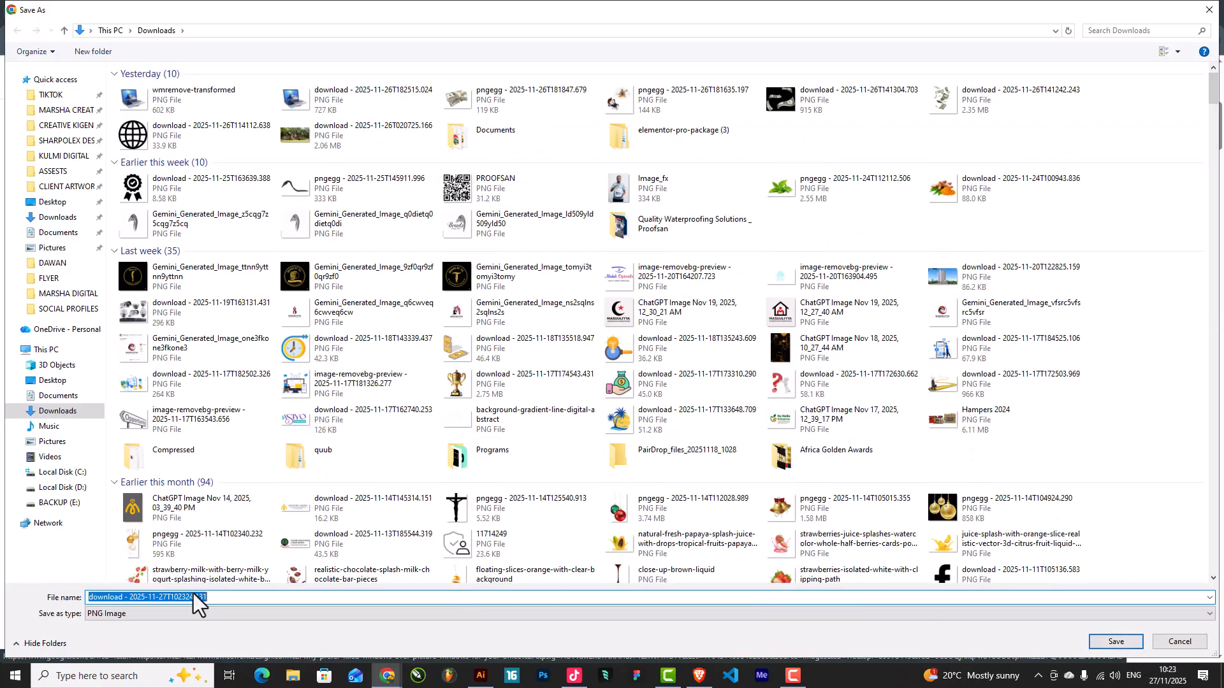
{"action": "type", "text": "asset tra"}
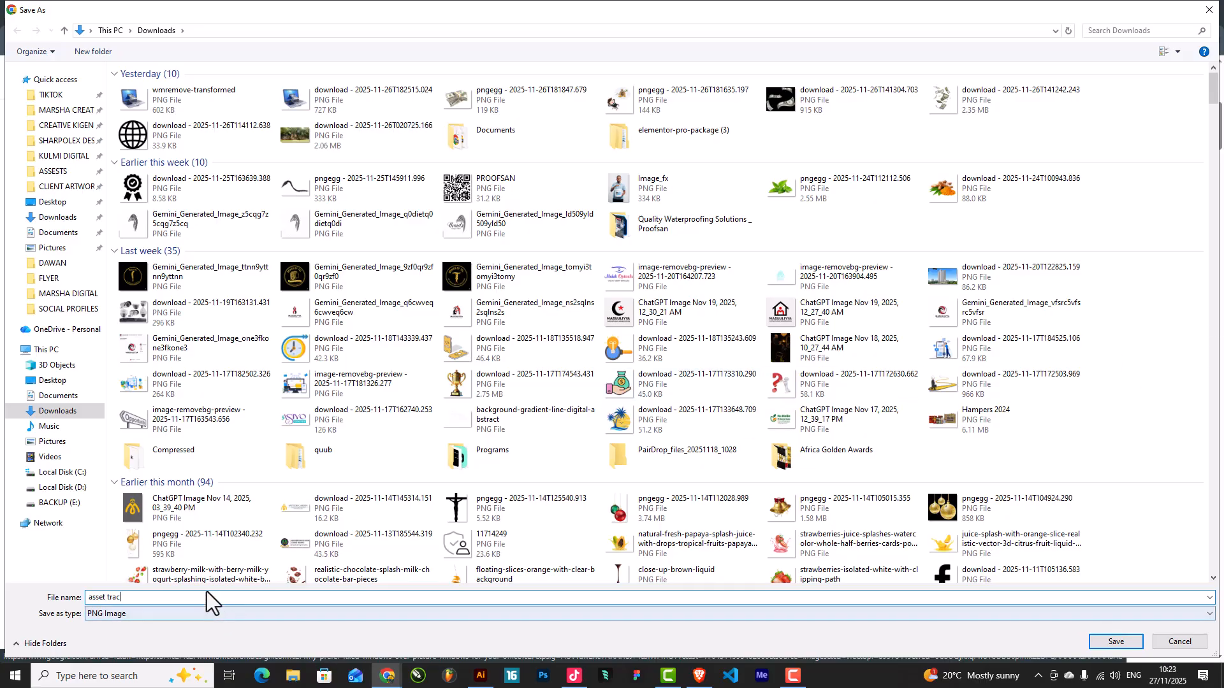
{"action": "key", "text": "BackSpace"}
{"action": "type", "text": "k"}
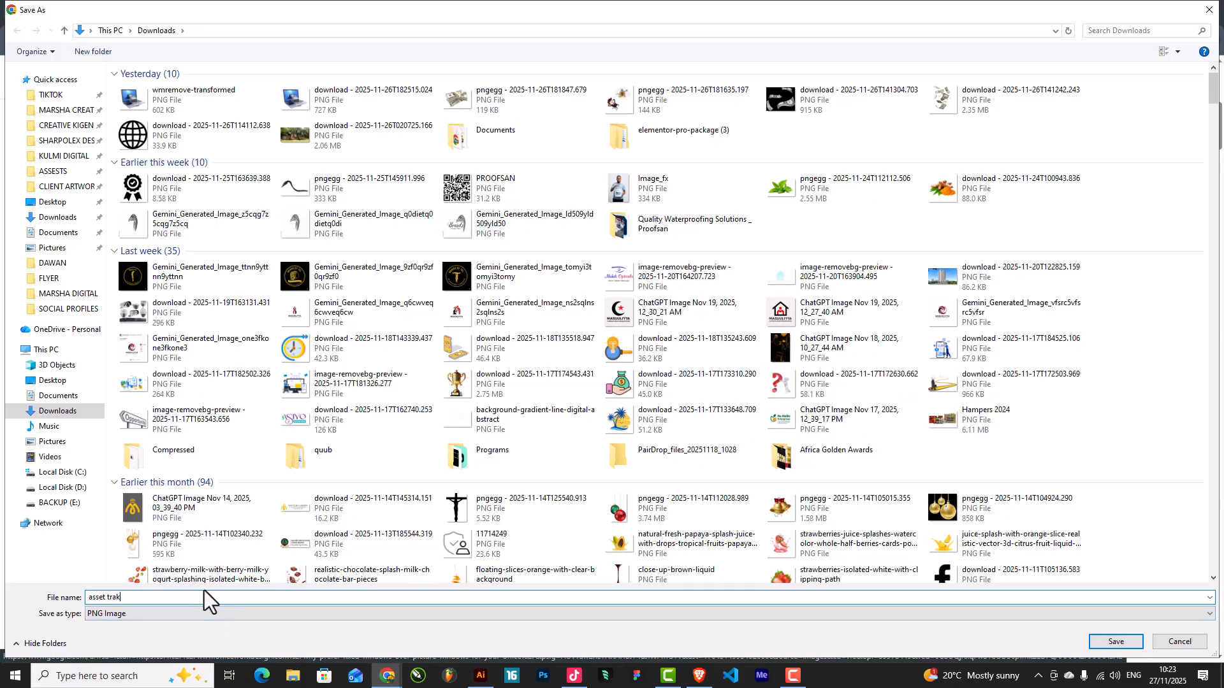
{"action": "key", "text": "Return"}
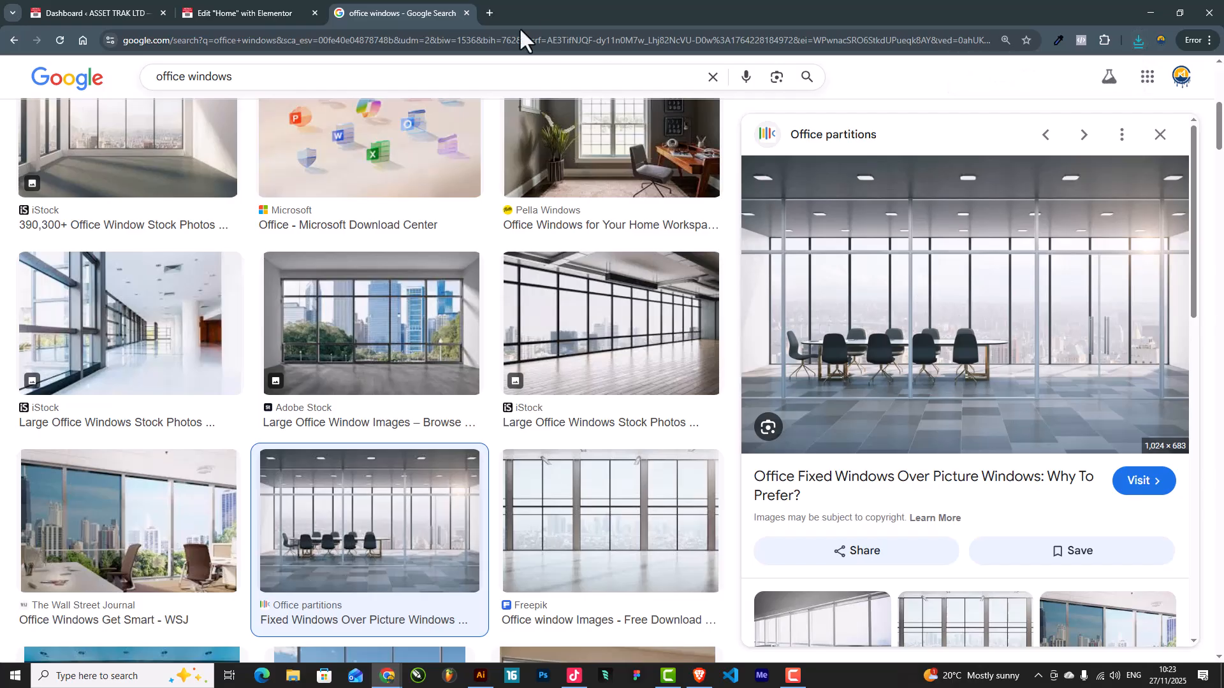
Back in the Home page editor, give the section a classic background using the uploaded asset trak image
{"action": "left_click", "coordinate": [274, 10]}
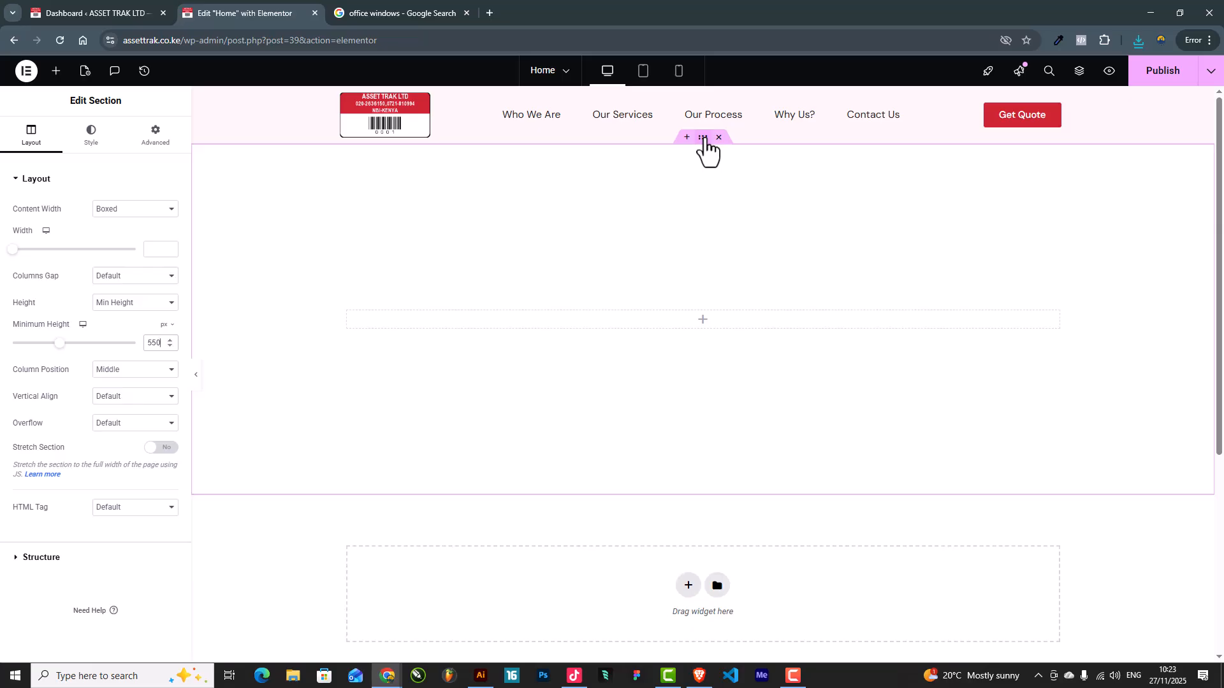
{"action": "left_click", "coordinate": [92, 135]}
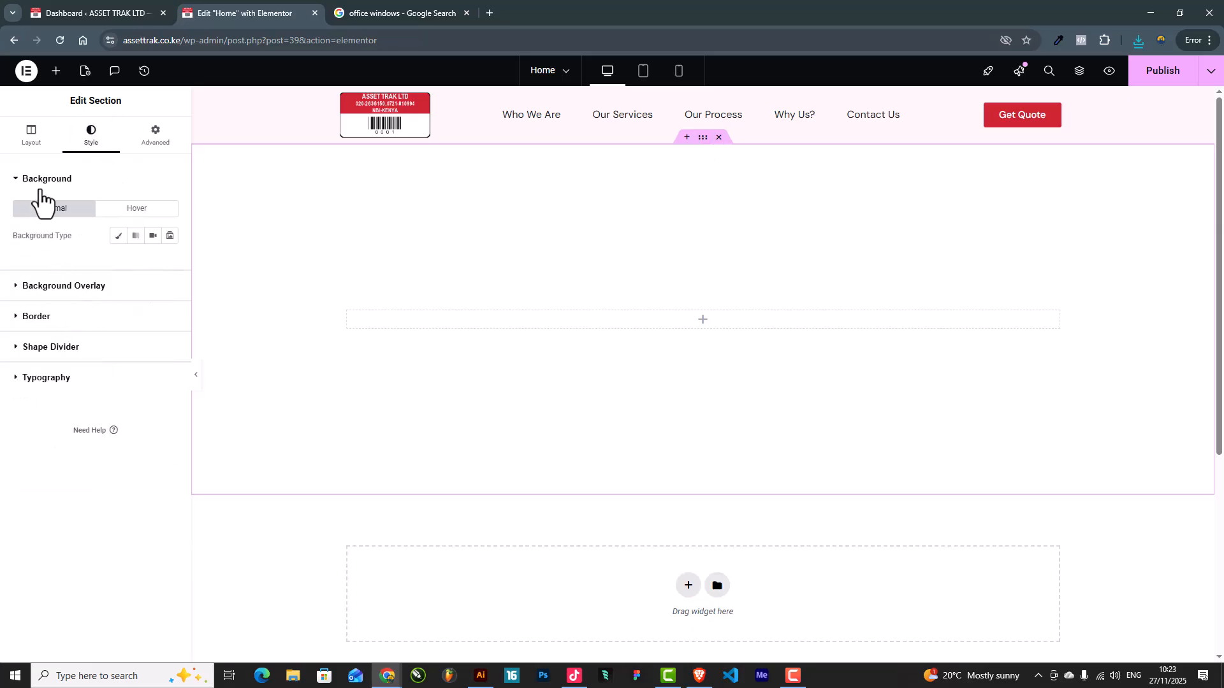
{"action": "left_click", "coordinate": [118, 237]}
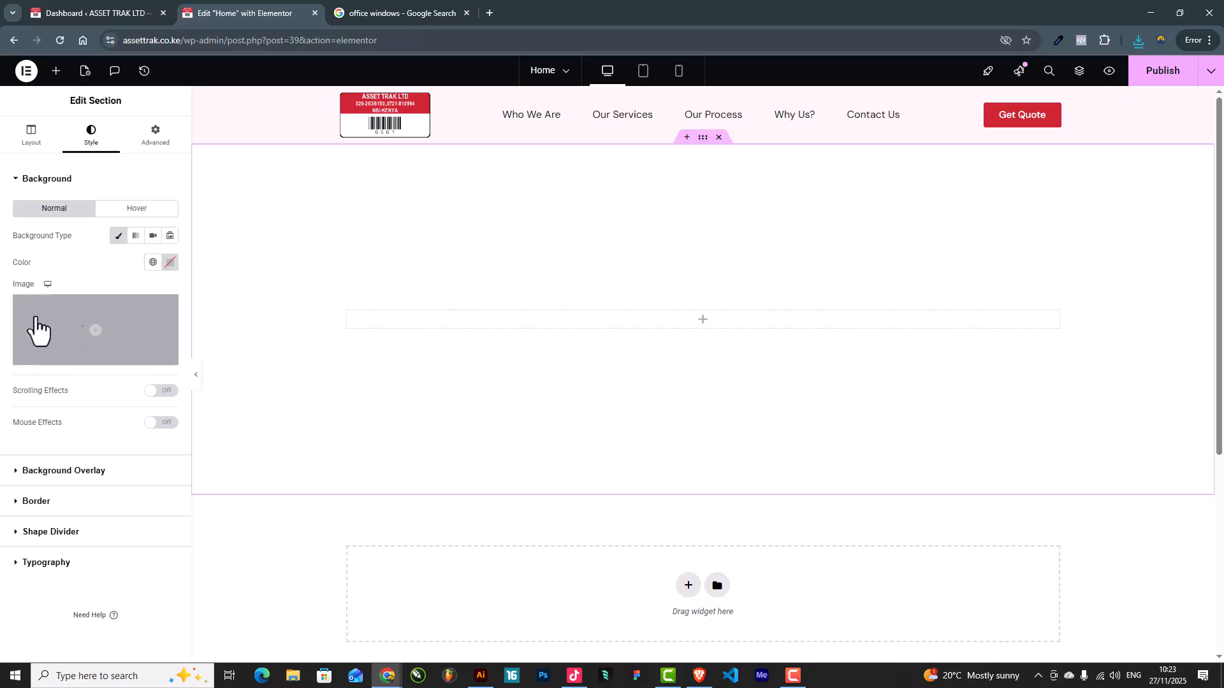
{"action": "left_click", "coordinate": [61, 324]}
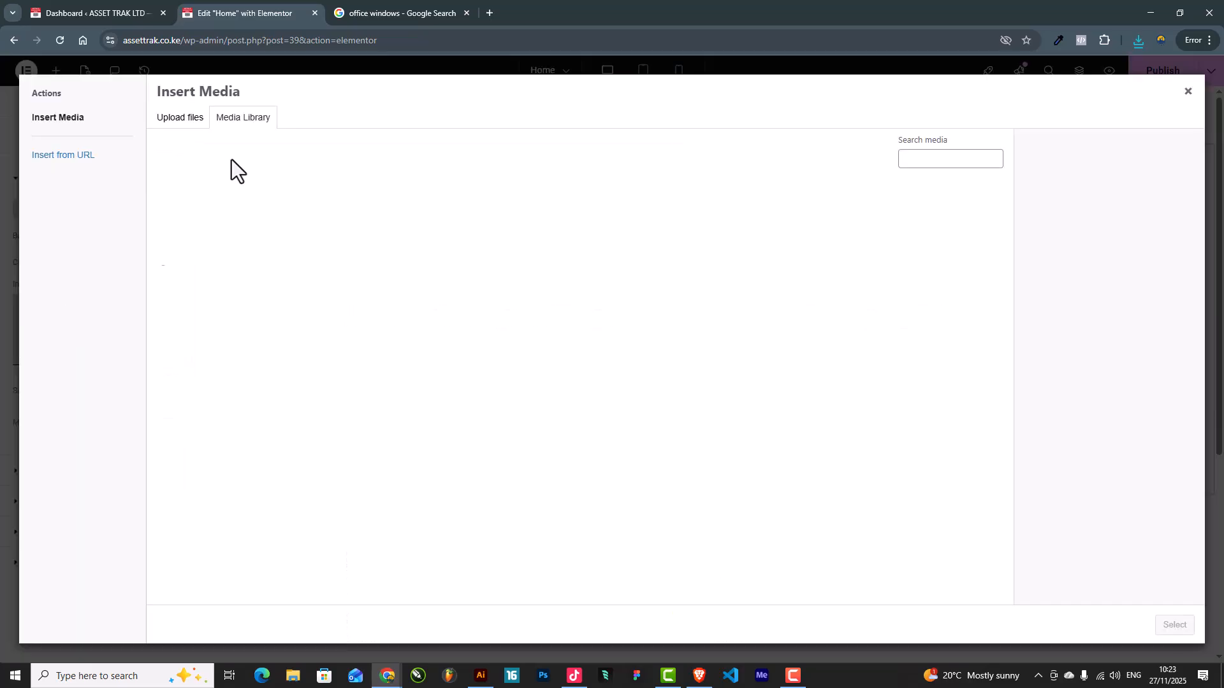
{"action": "left_click", "coordinate": [185, 118]}
{"action": "left_click", "coordinate": [677, 338]}
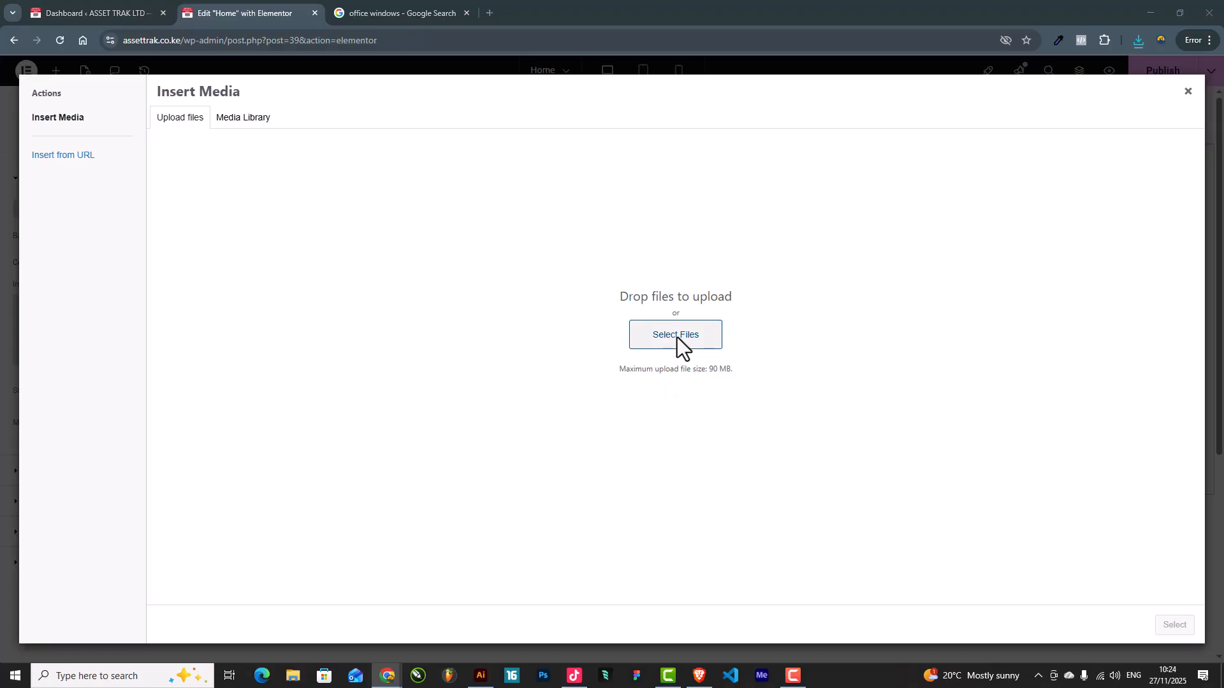
{"action": "left_click", "coordinate": [138, 96]}
{"action": "double_click", "coordinate": [138, 99]}
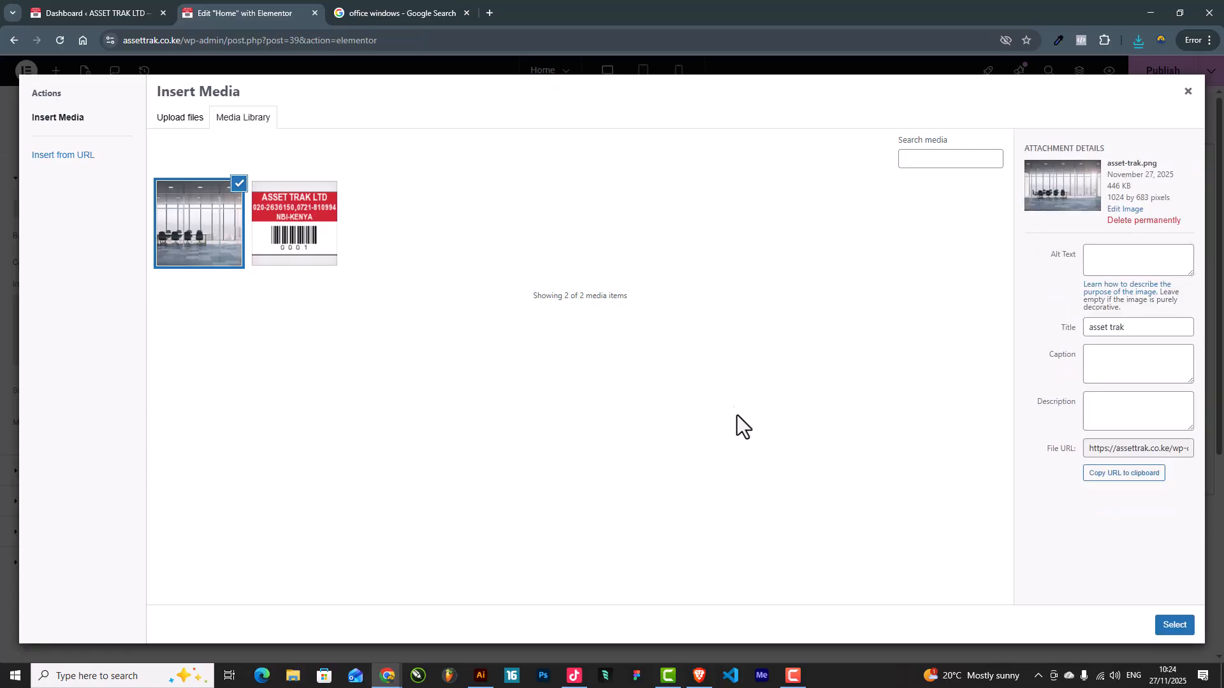
{"action": "left_click", "coordinate": [1174, 625]}
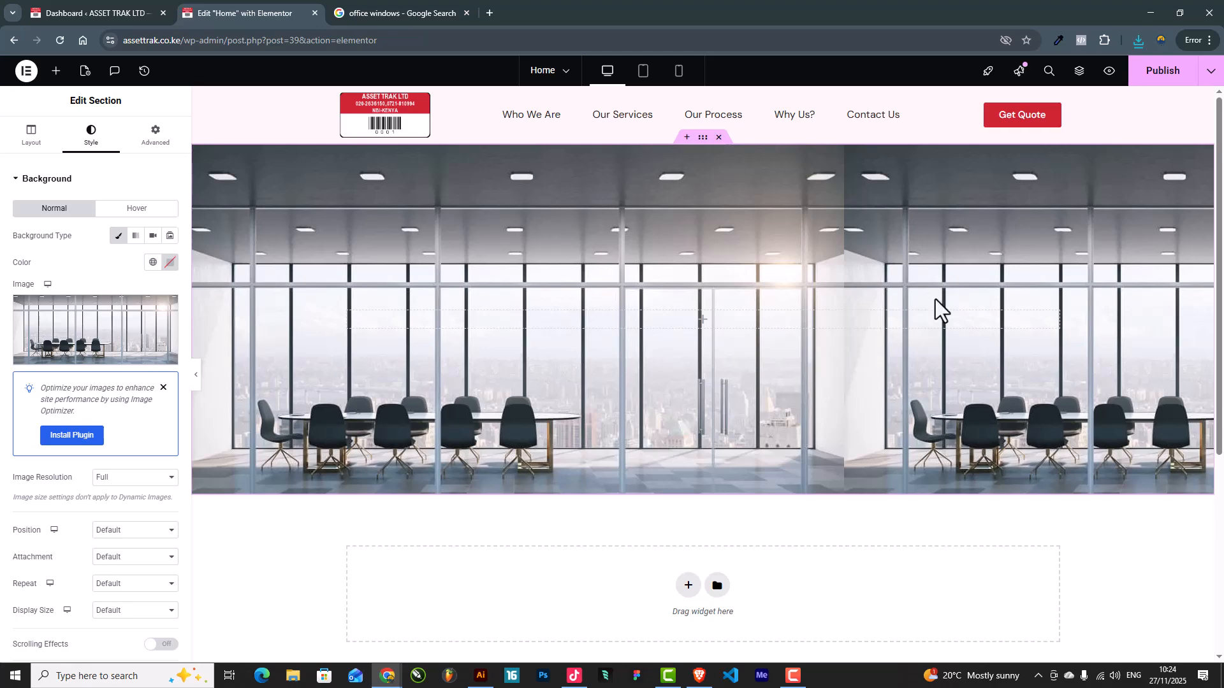
Set the section's background image to Center Center position, No-repeat and Cover display size, and check it at full page width
{"action": "scroll", "coordinate": [95, 519], "scroll_direction": "down", "scroll_amount": 3}
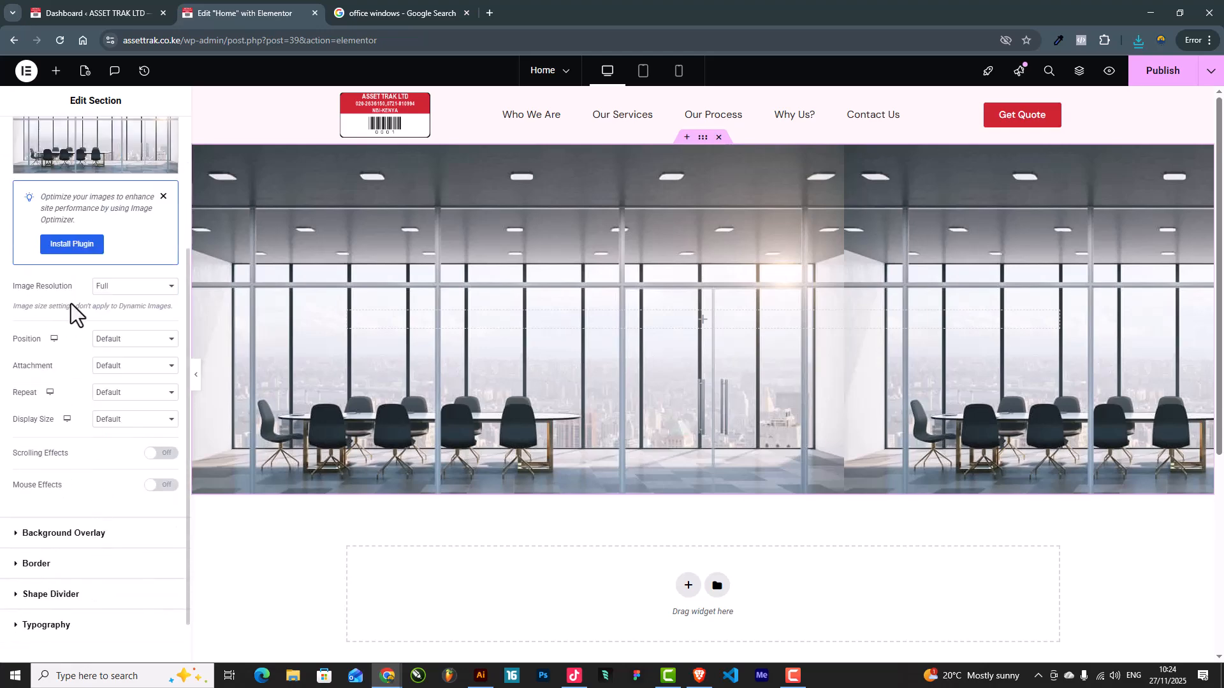
{"action": "scroll", "coordinate": [87, 225], "scroll_direction": "up", "scroll_amount": 2}
{"action": "scroll", "coordinate": [91, 392], "scroll_direction": "down", "scroll_amount": 1}
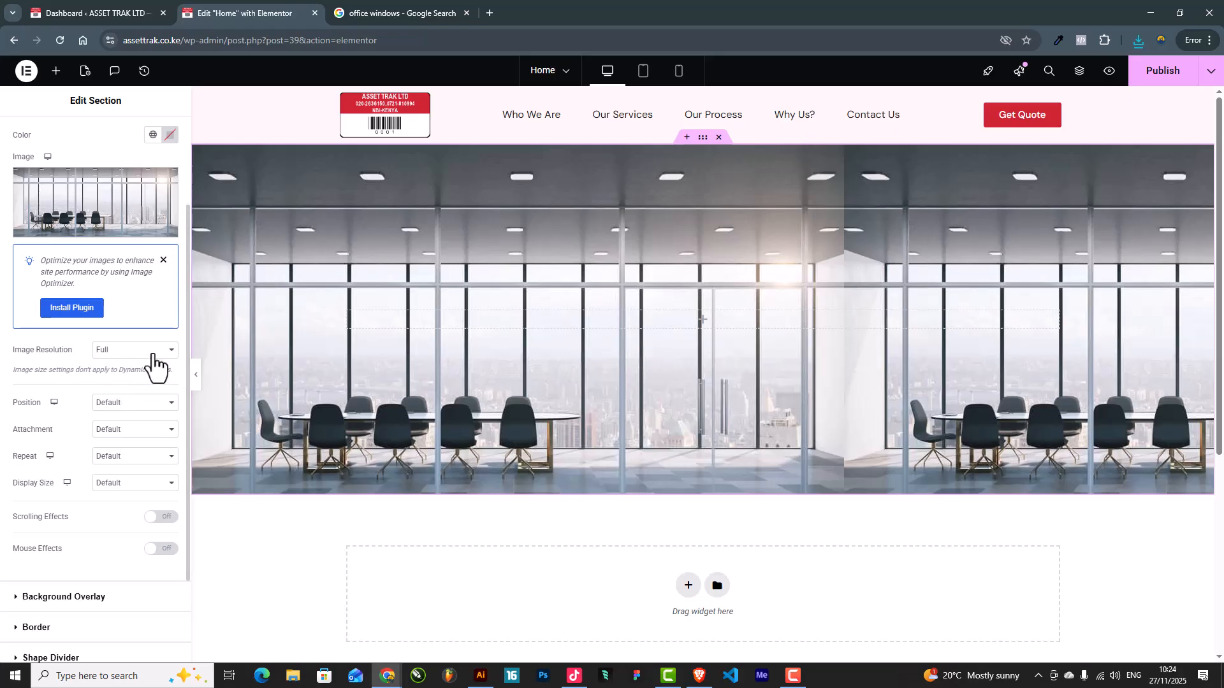
{"action": "left_click", "coordinate": [148, 403]}
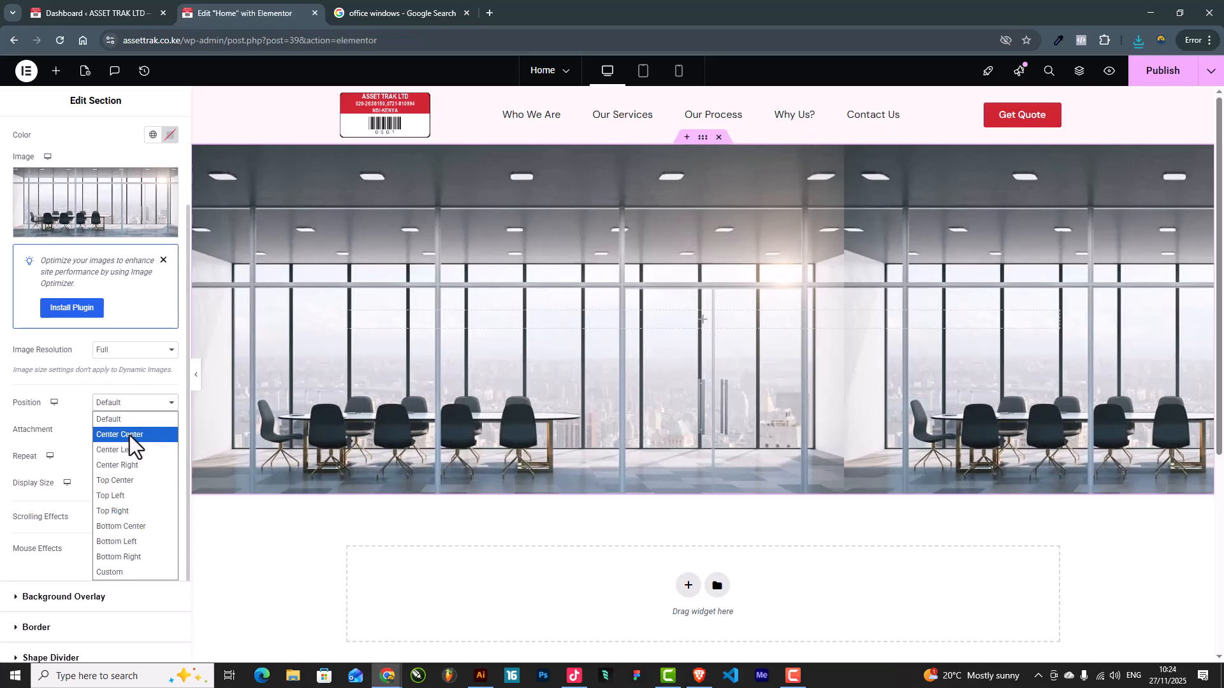
{"action": "left_click", "coordinate": [130, 434]}
{"action": "scroll", "coordinate": [110, 458], "scroll_direction": "down", "scroll_amount": 1}
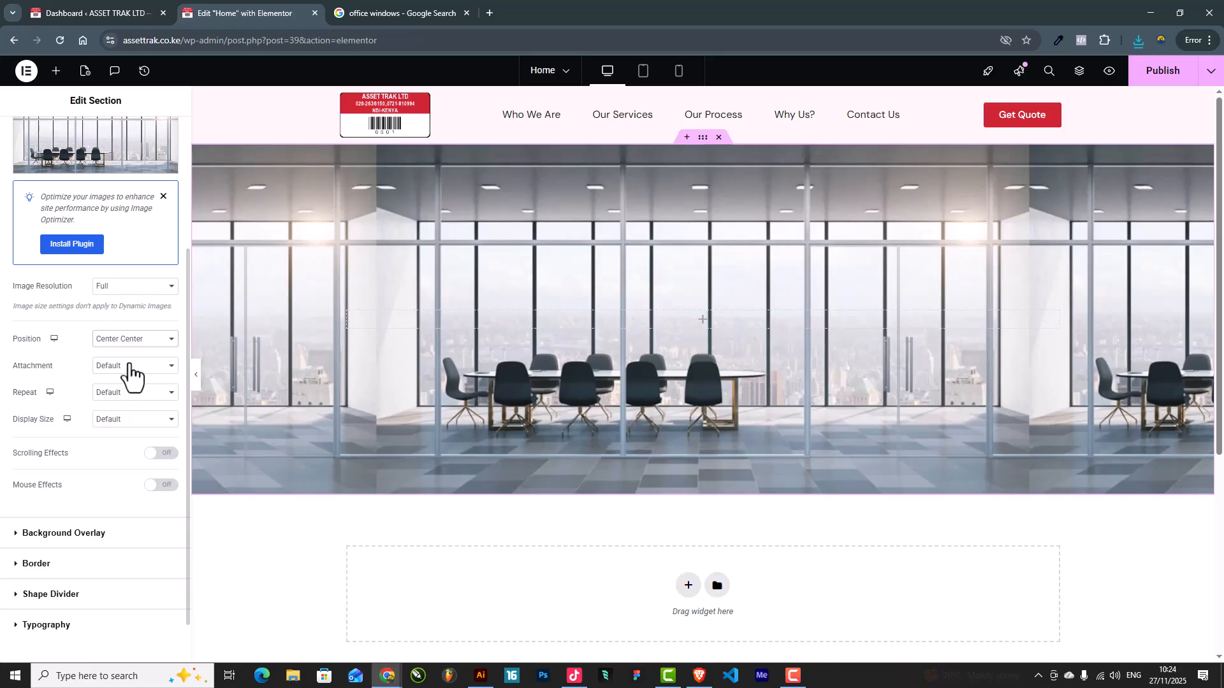
{"action": "left_click", "coordinate": [120, 402]}
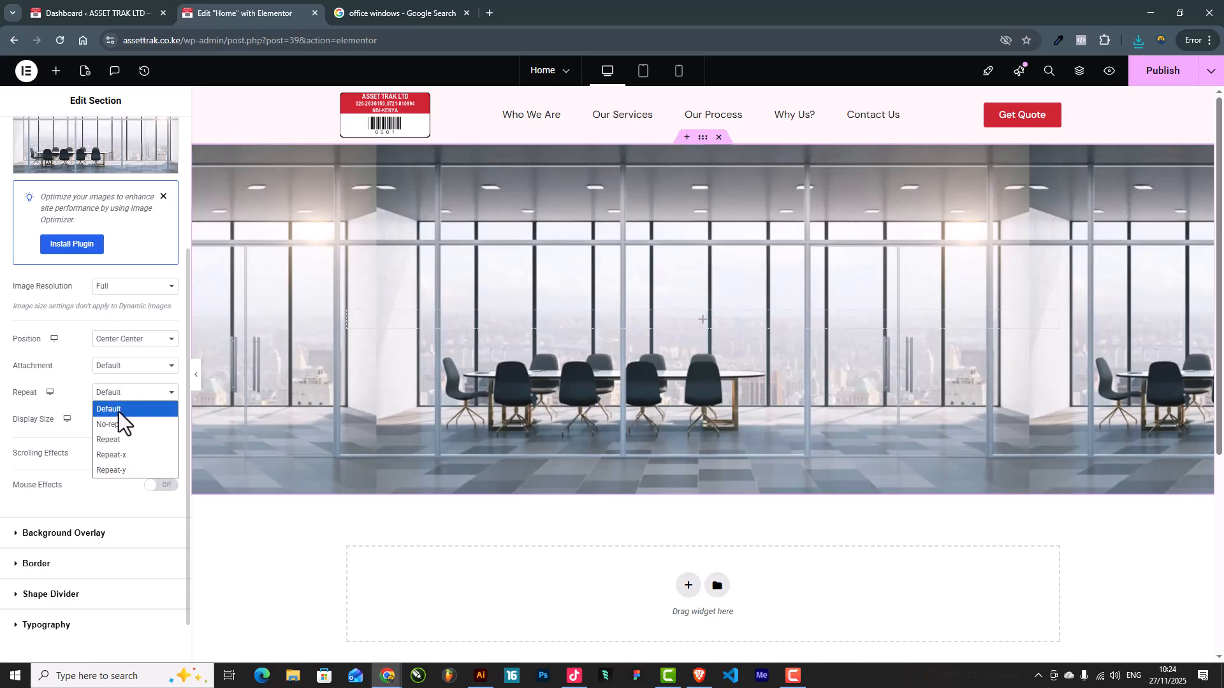
{"action": "left_click", "coordinate": [120, 420]}
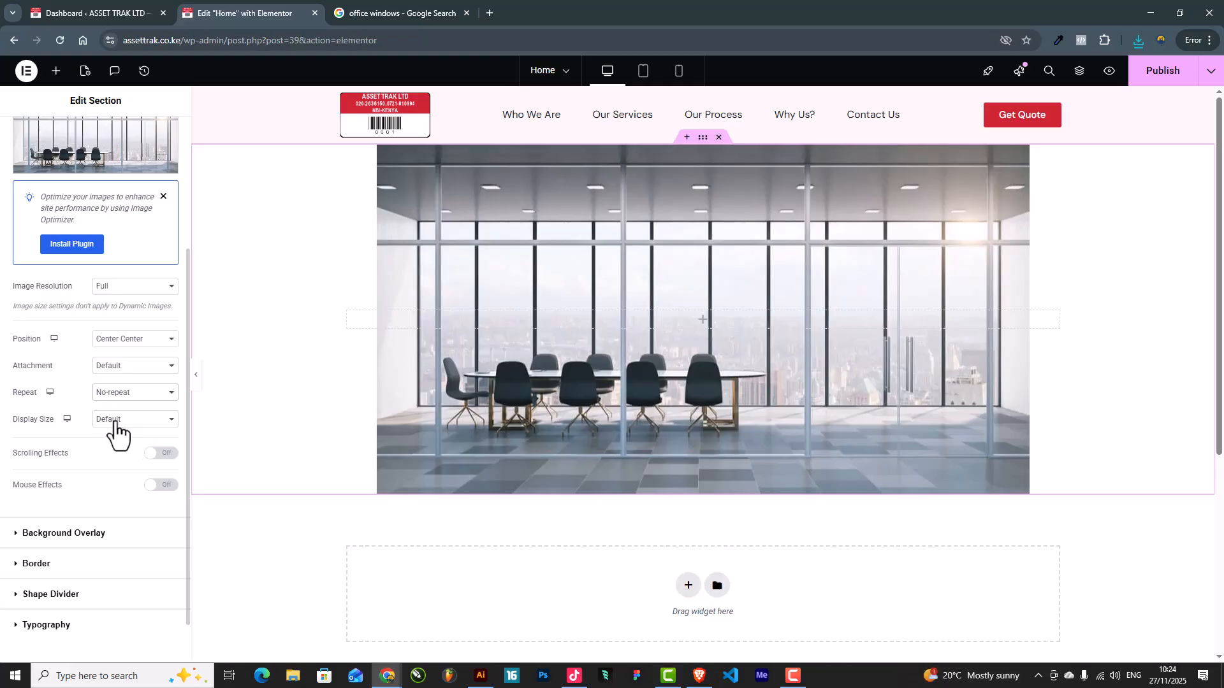
{"action": "left_click", "coordinate": [118, 421]}
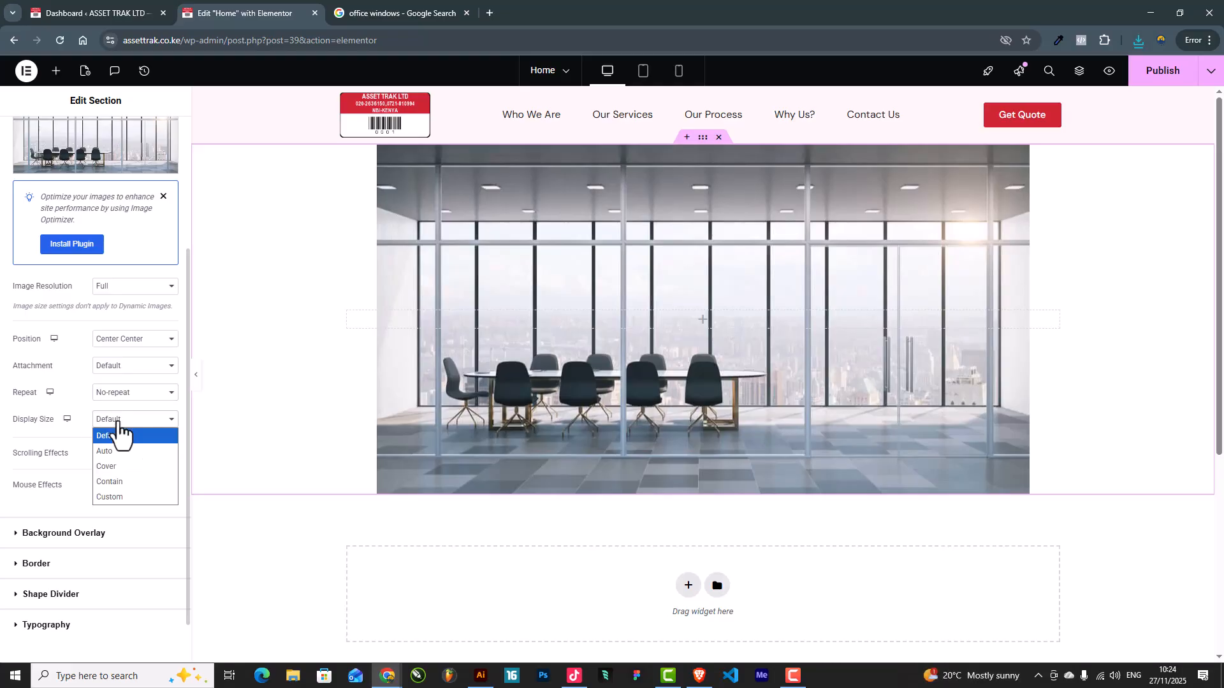
{"action": "left_click", "coordinate": [121, 467]}
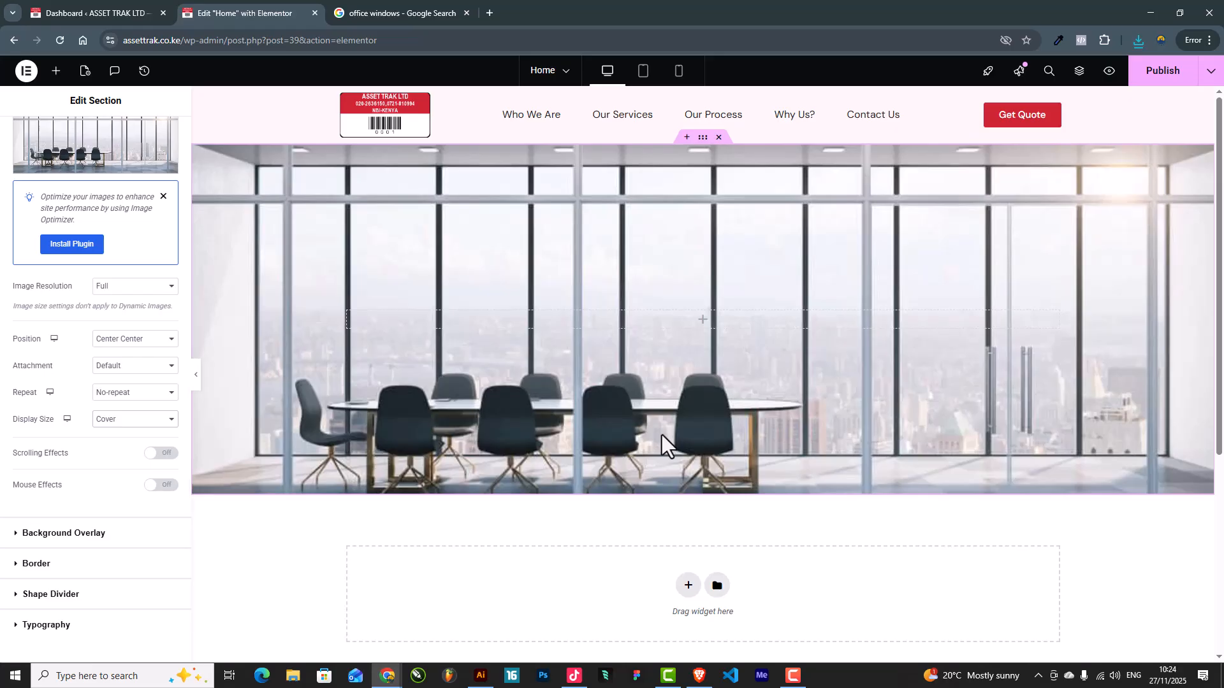
{"action": "left_click", "coordinate": [196, 376]}
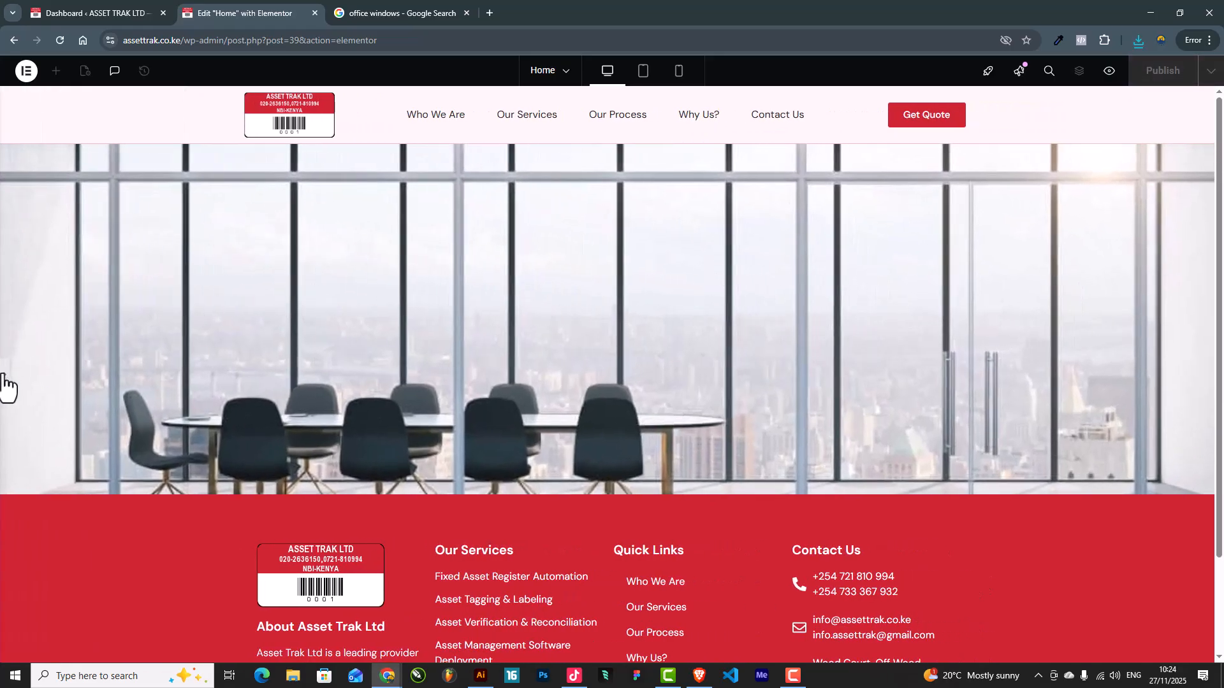
{"action": "left_click", "coordinate": [5, 383]}
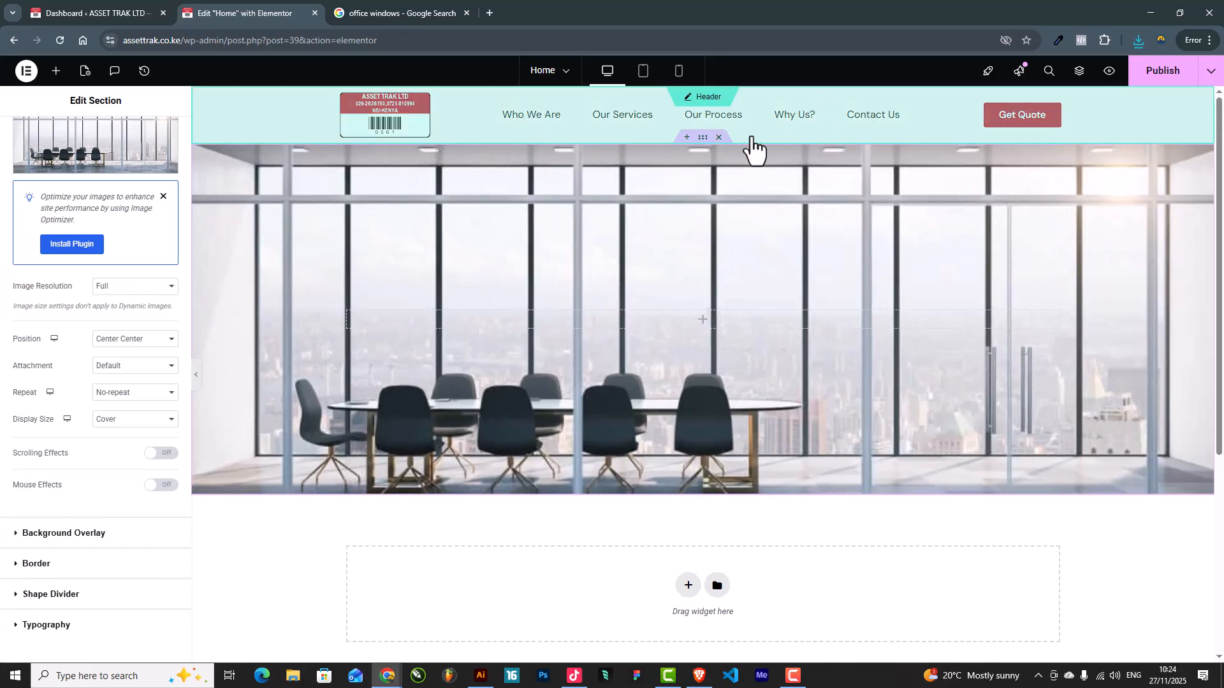
Try the Top Center and Bottom Center positions for the section's background image, keeping the display size at Cover
{"action": "left_click", "coordinate": [130, 338]}
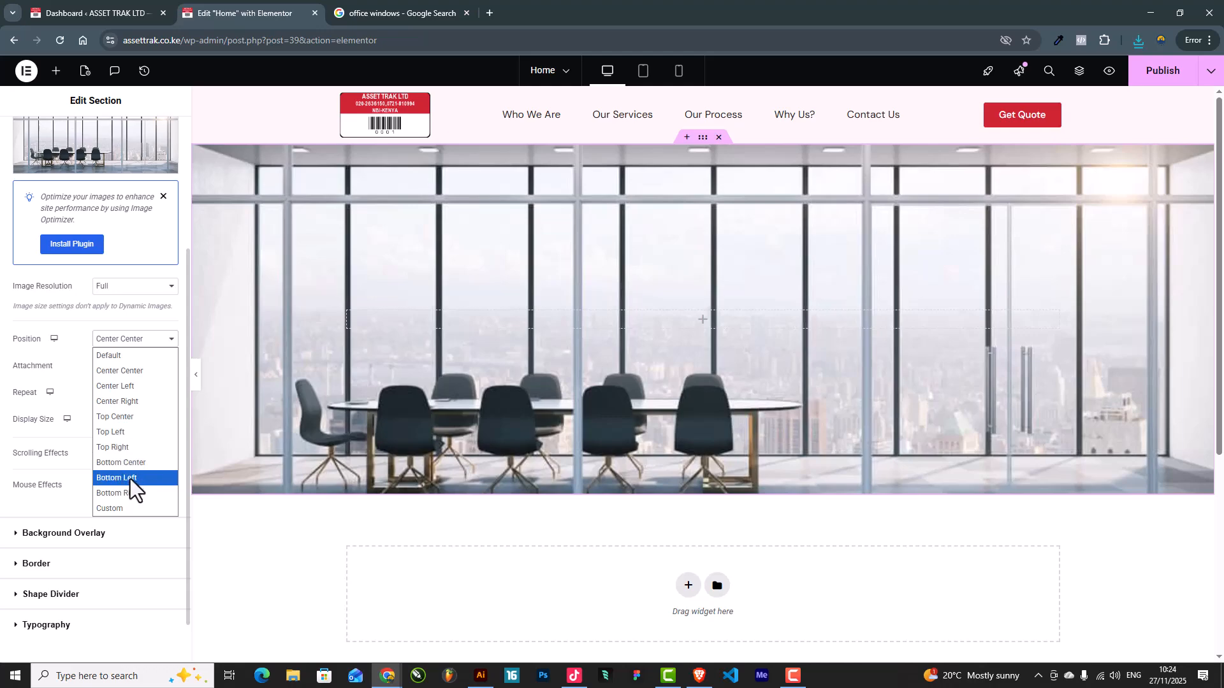
{"action": "left_click", "coordinate": [113, 416]}
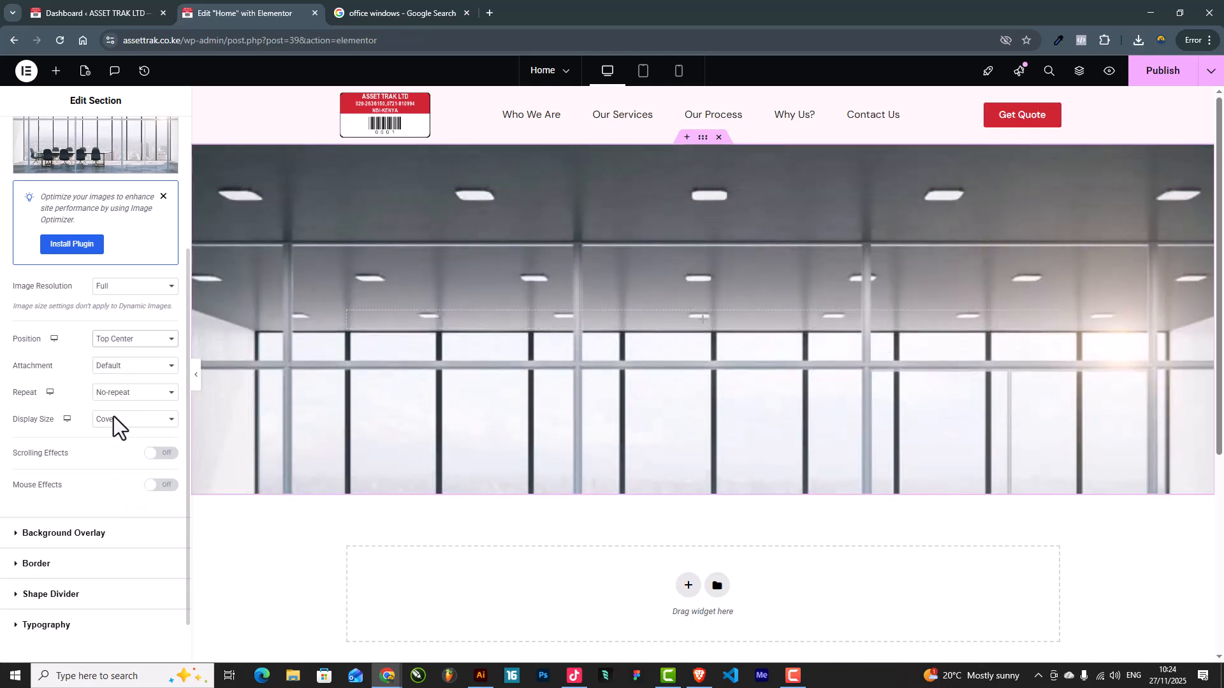
{"action": "left_click", "coordinate": [121, 339]}
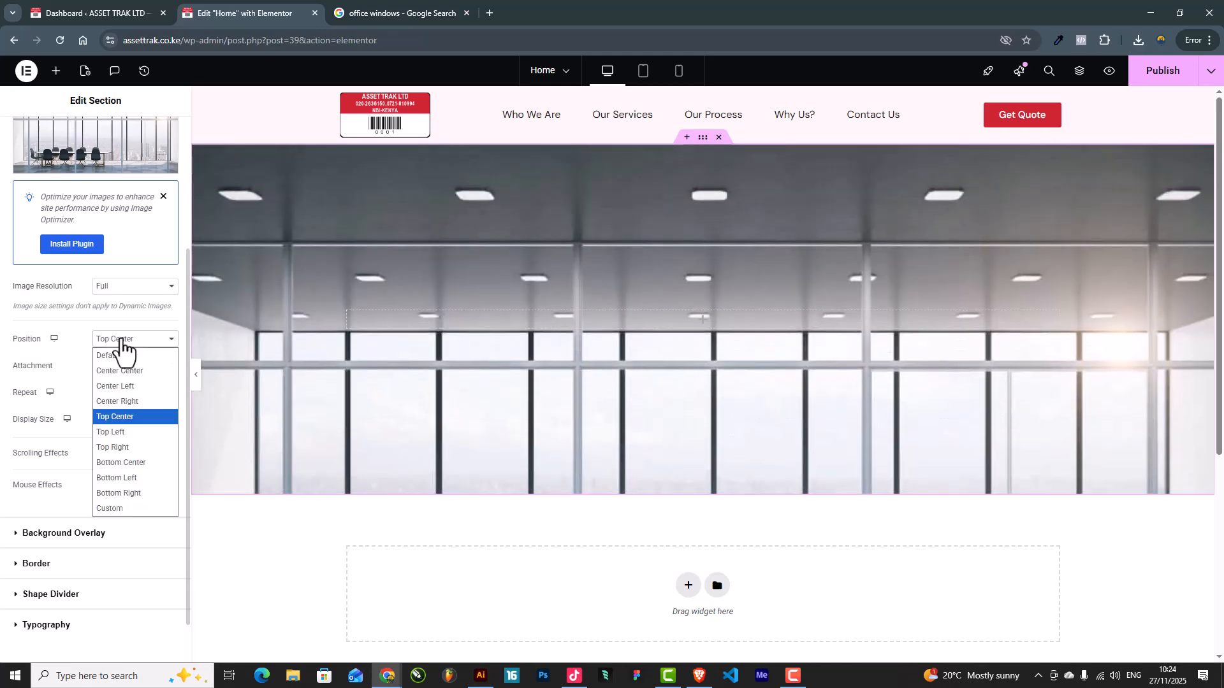
{"action": "left_click", "coordinate": [127, 464]}
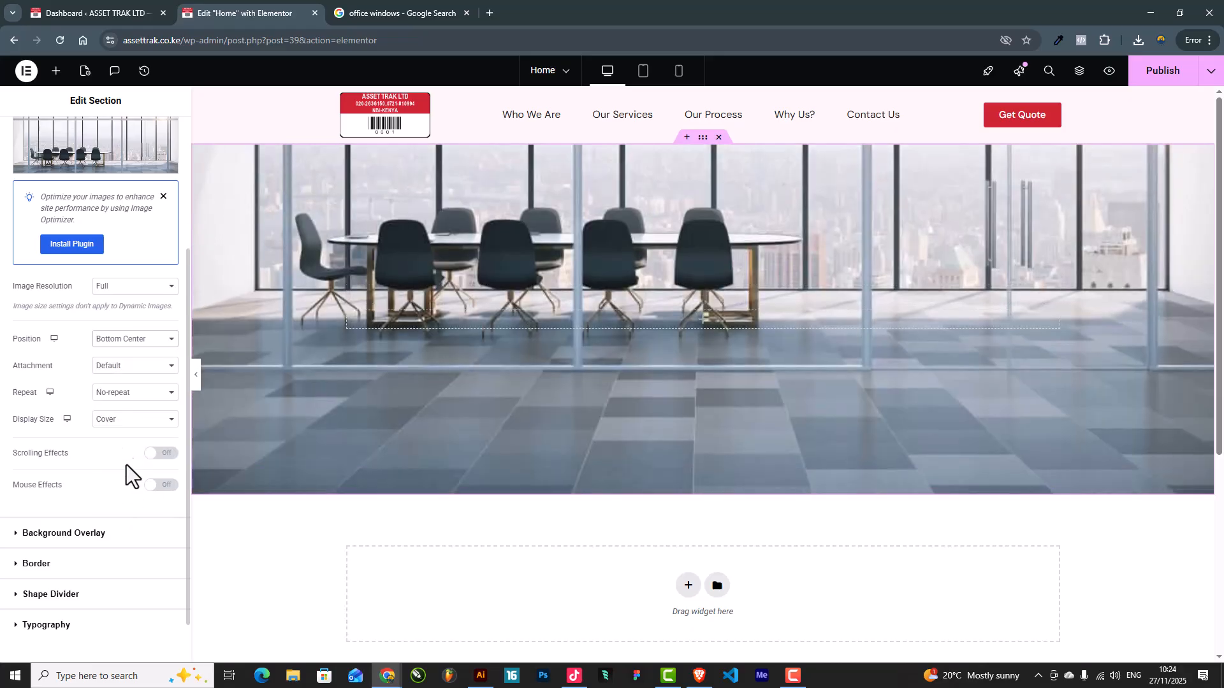
{"action": "left_click", "coordinate": [196, 377]}
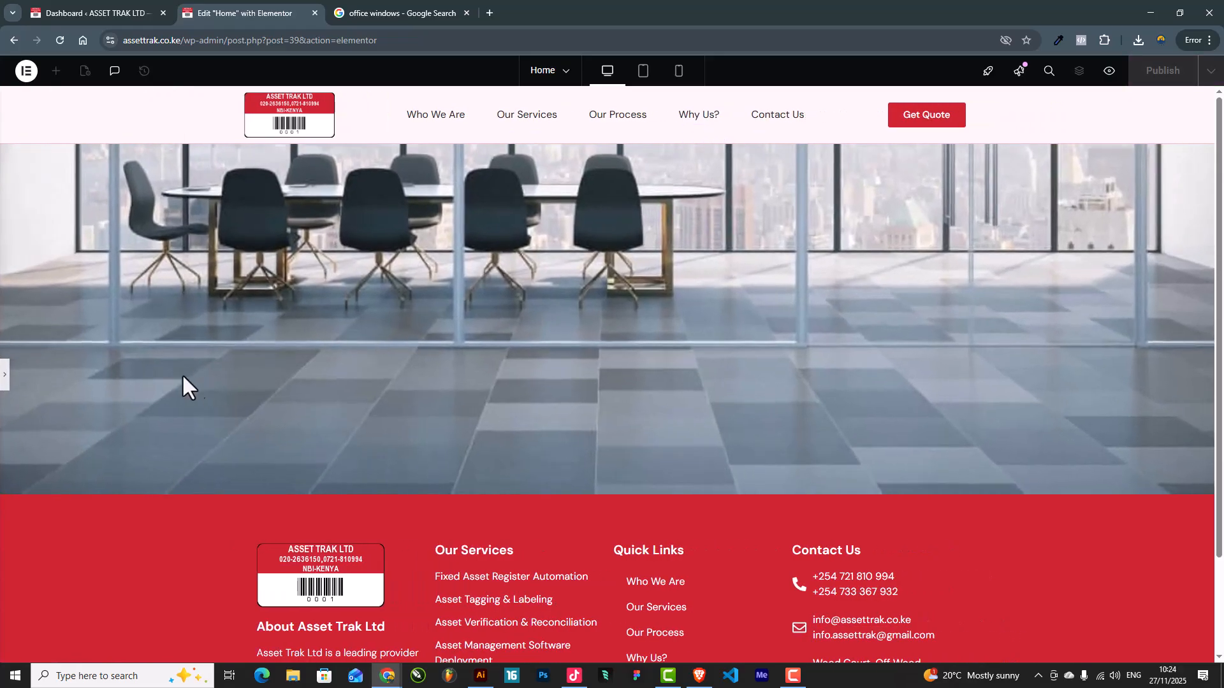
{"action": "left_click", "coordinate": [5, 378]}
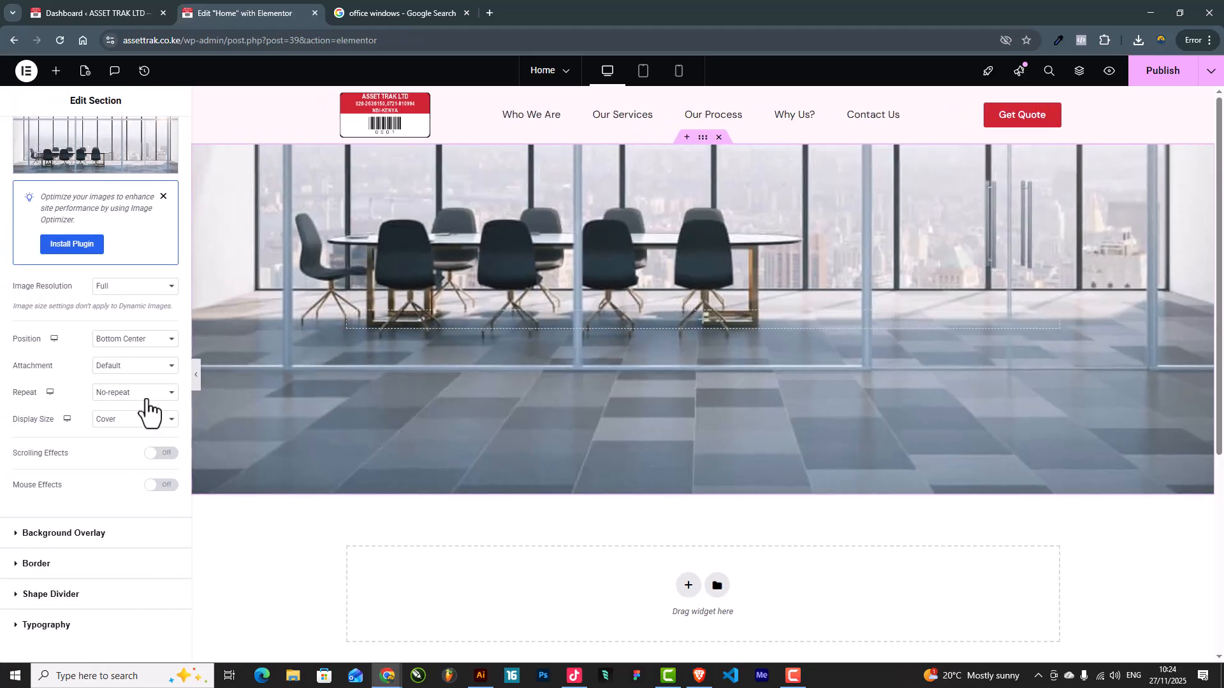
{"action": "left_click", "coordinate": [112, 421]}
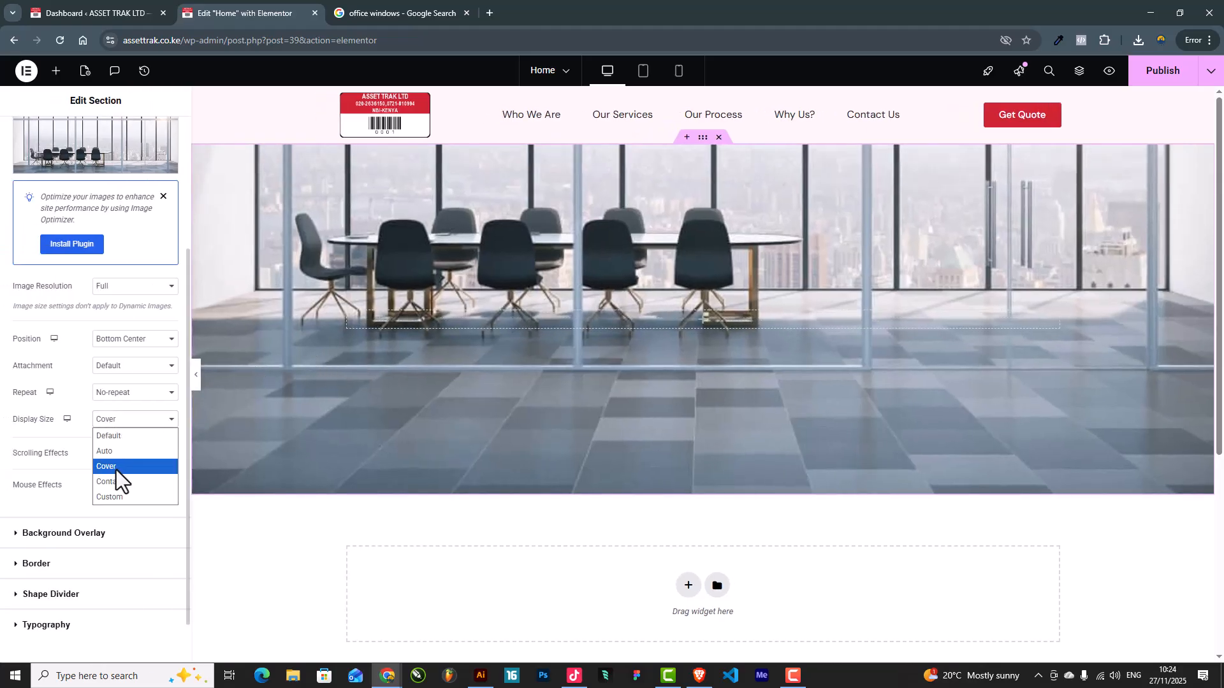
{"action": "left_click", "coordinate": [116, 469]}
{"action": "left_click", "coordinate": [107, 422]}
{"action": "left_click", "coordinate": [120, 407]}
Set the background image position to Custom with a Y position of -381 px and check it at full page width
{"action": "left_click", "coordinate": [126, 345]}
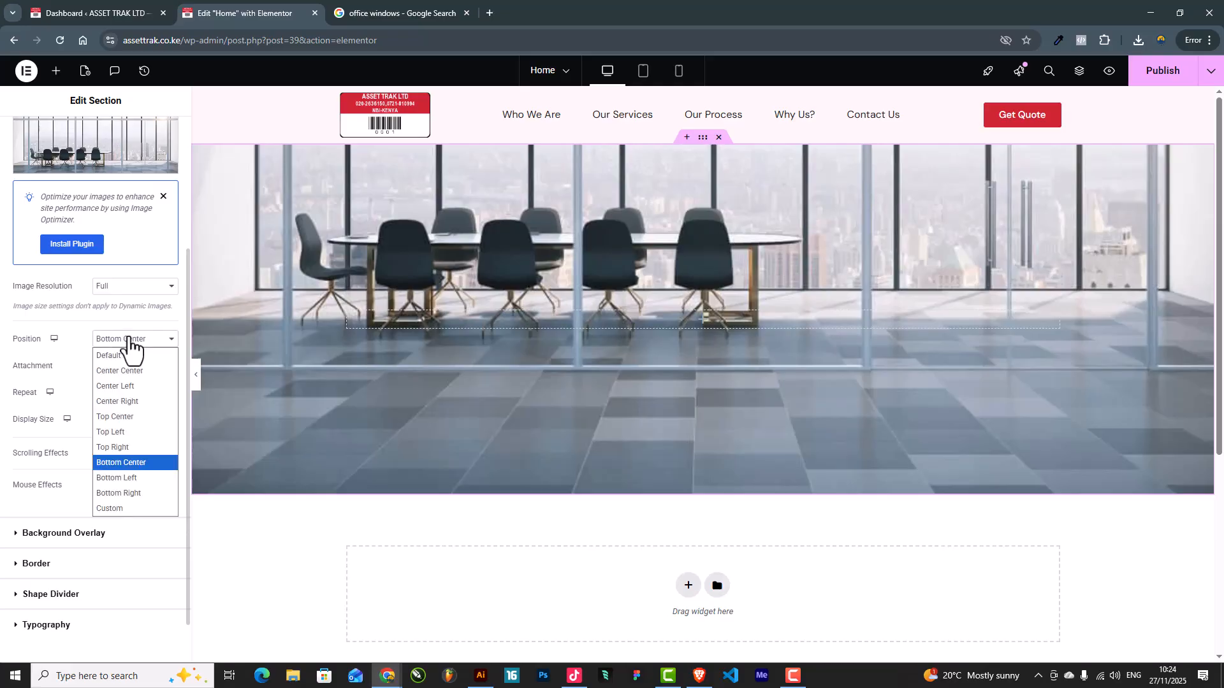
{"action": "left_click", "coordinate": [107, 510]}
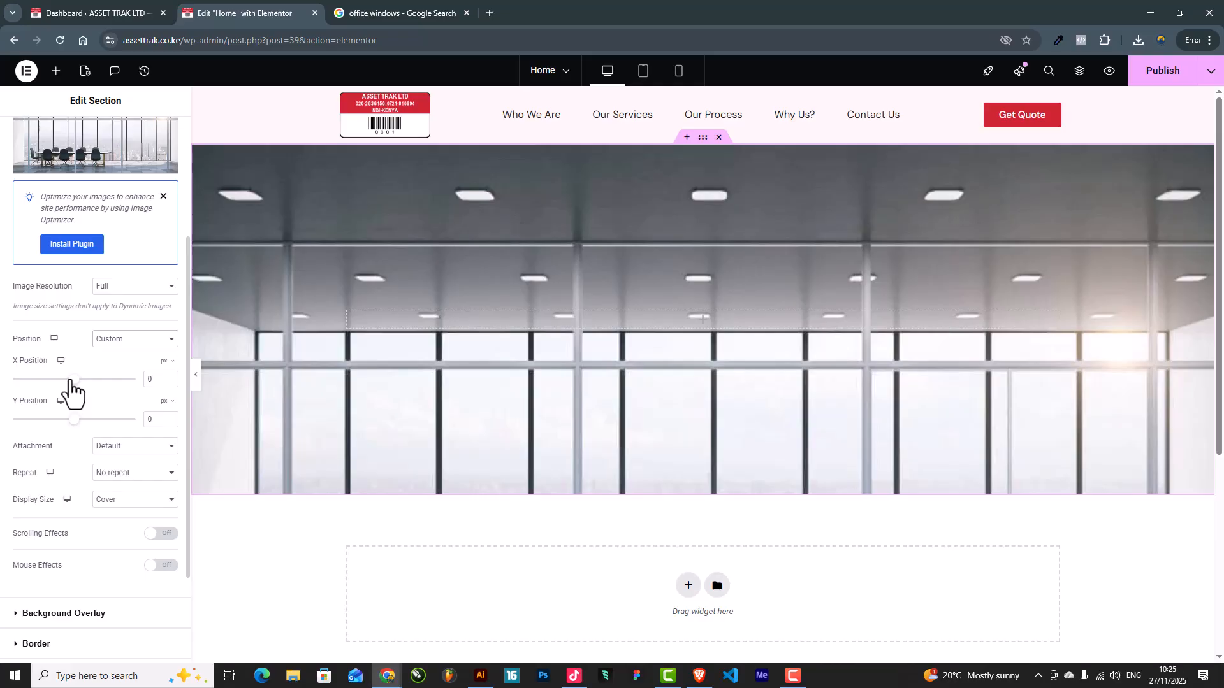
{"action": "left_click_drag", "start_coordinate": [73, 420], "coordinate": [45, 421]}
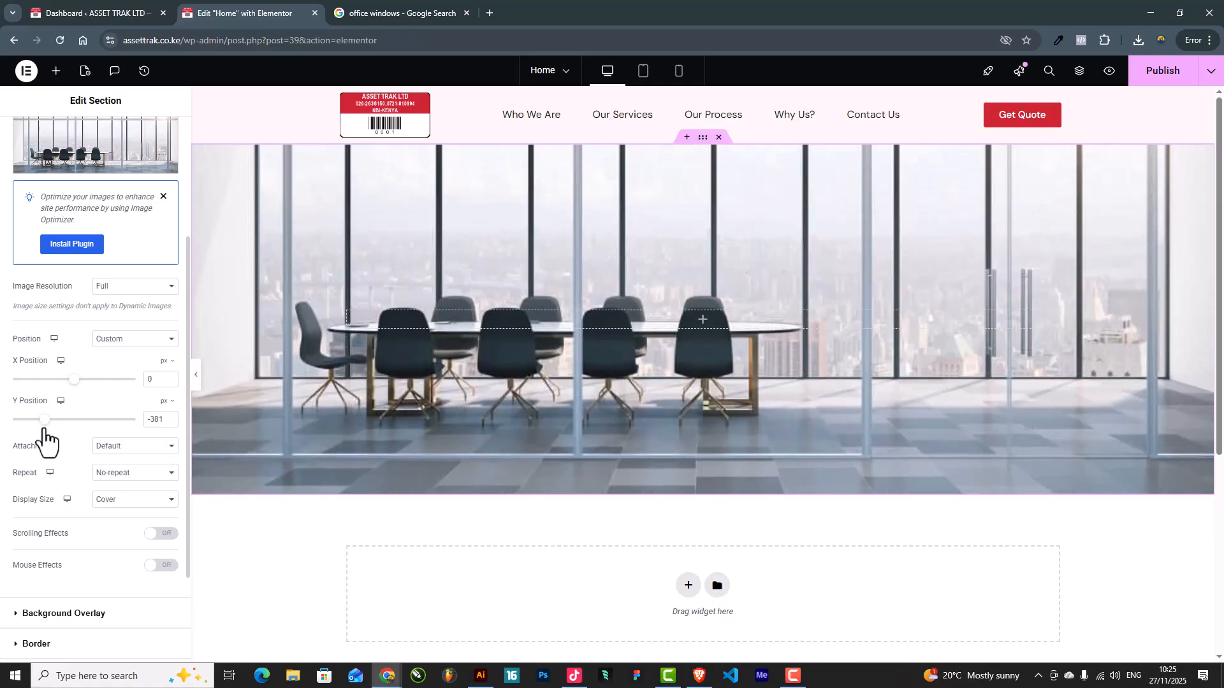
{"action": "left_click", "coordinate": [196, 377]}
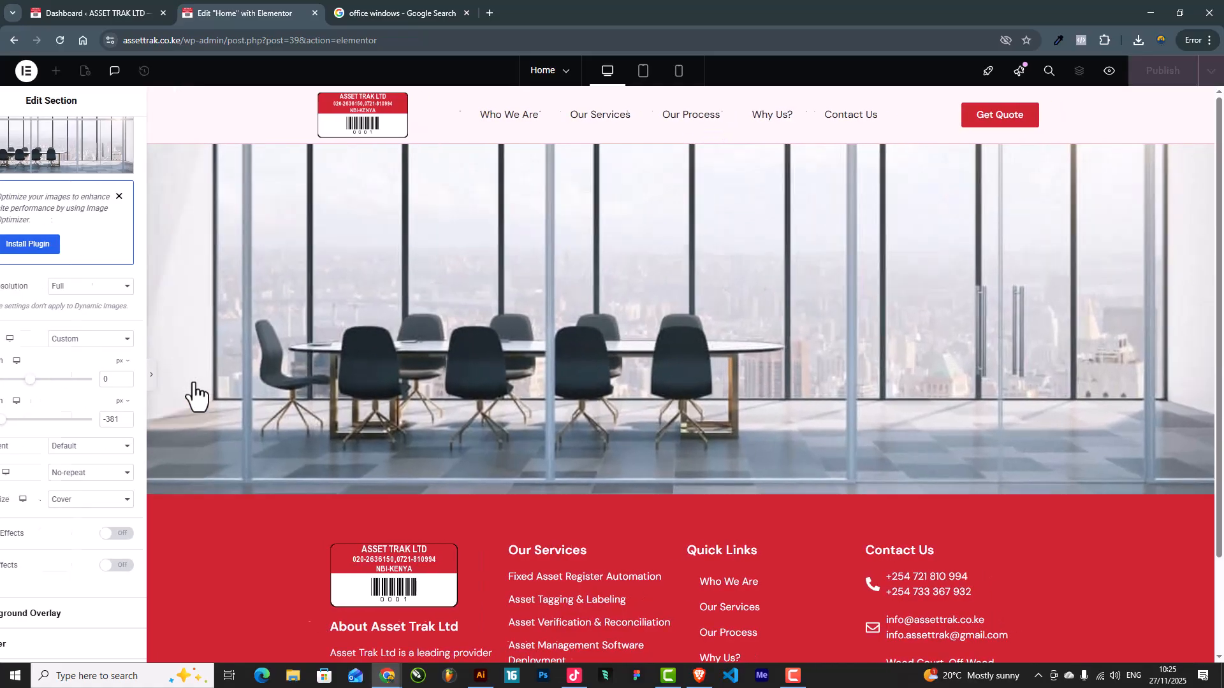
{"action": "left_click", "coordinate": [5, 377]}
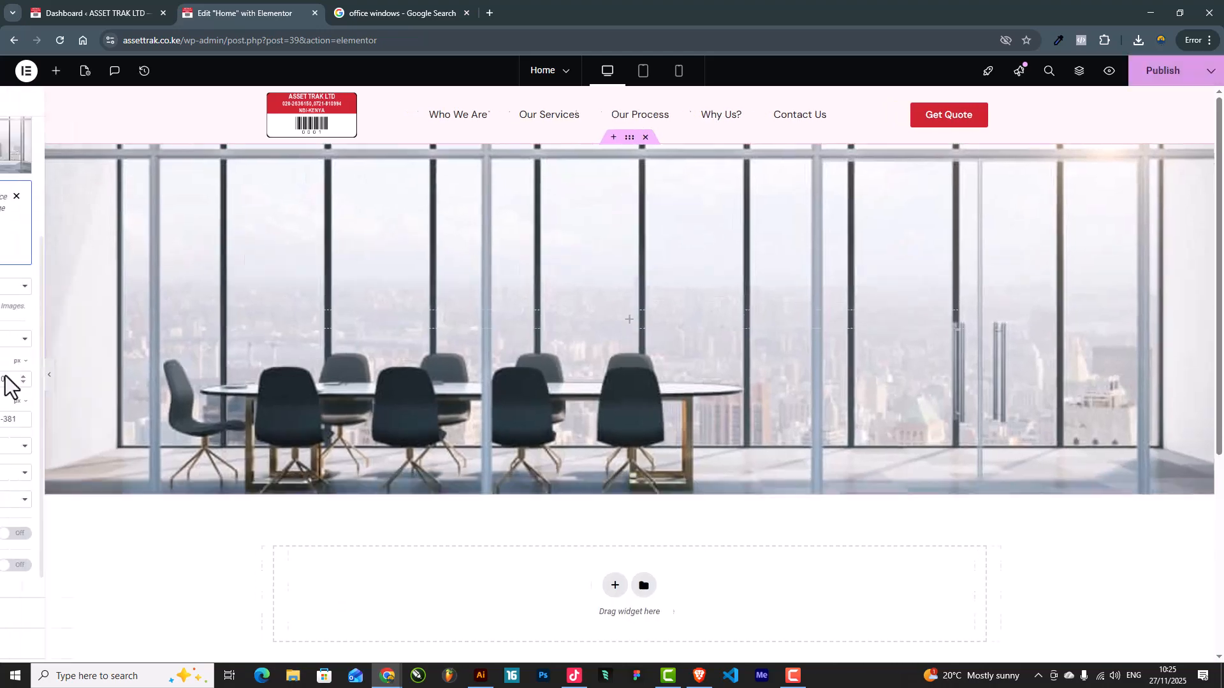
Try Y positions of -480 px and -577 px for the section's background image, checking each at full page width
{"action": "left_click_drag", "start_coordinate": [41, 420], "coordinate": [34, 420]}
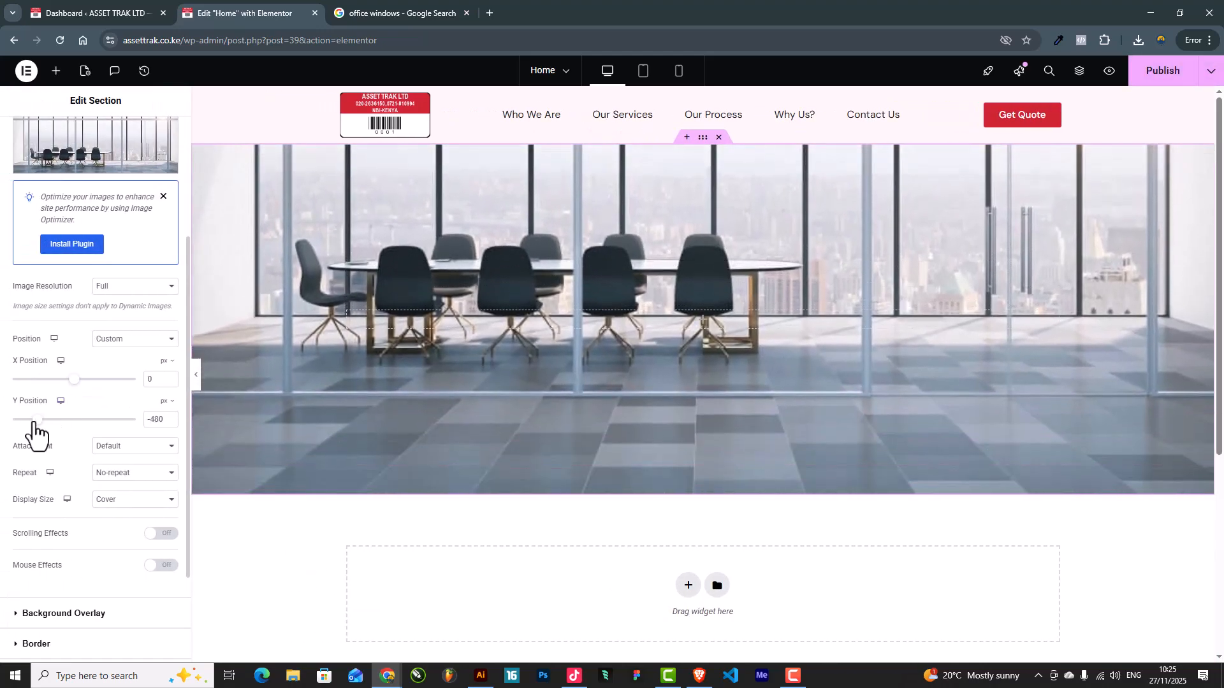
{"action": "left_click", "coordinate": [195, 376]}
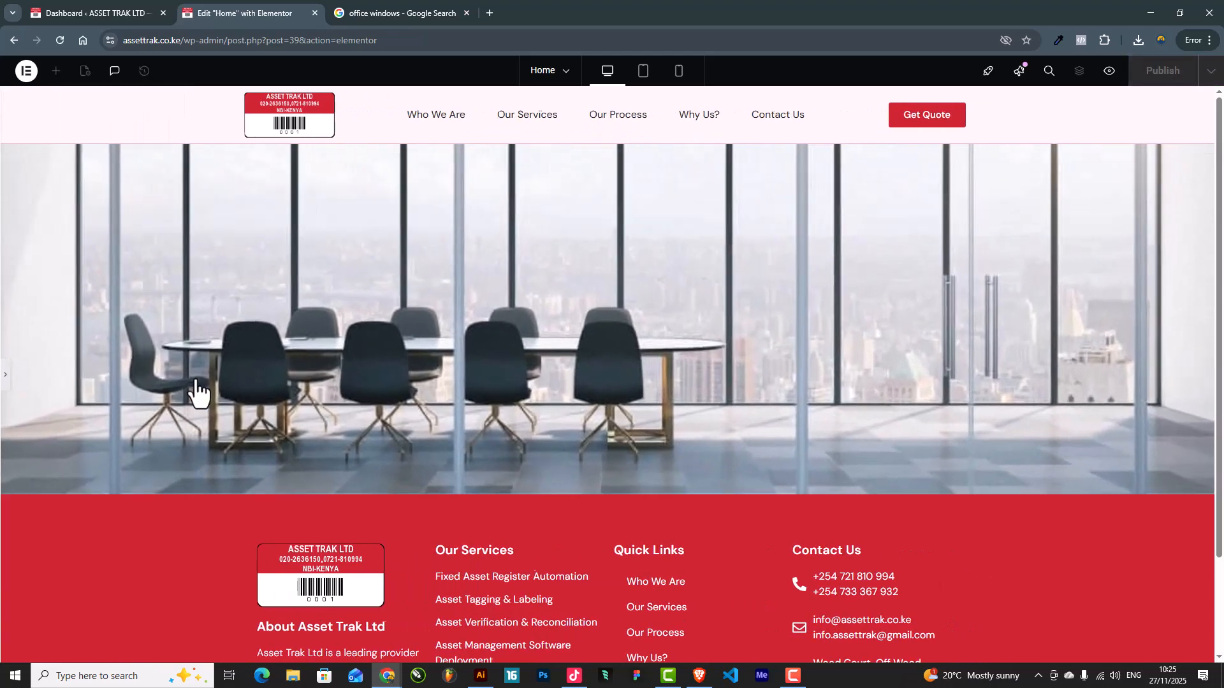
{"action": "left_click", "coordinate": [6, 376]}
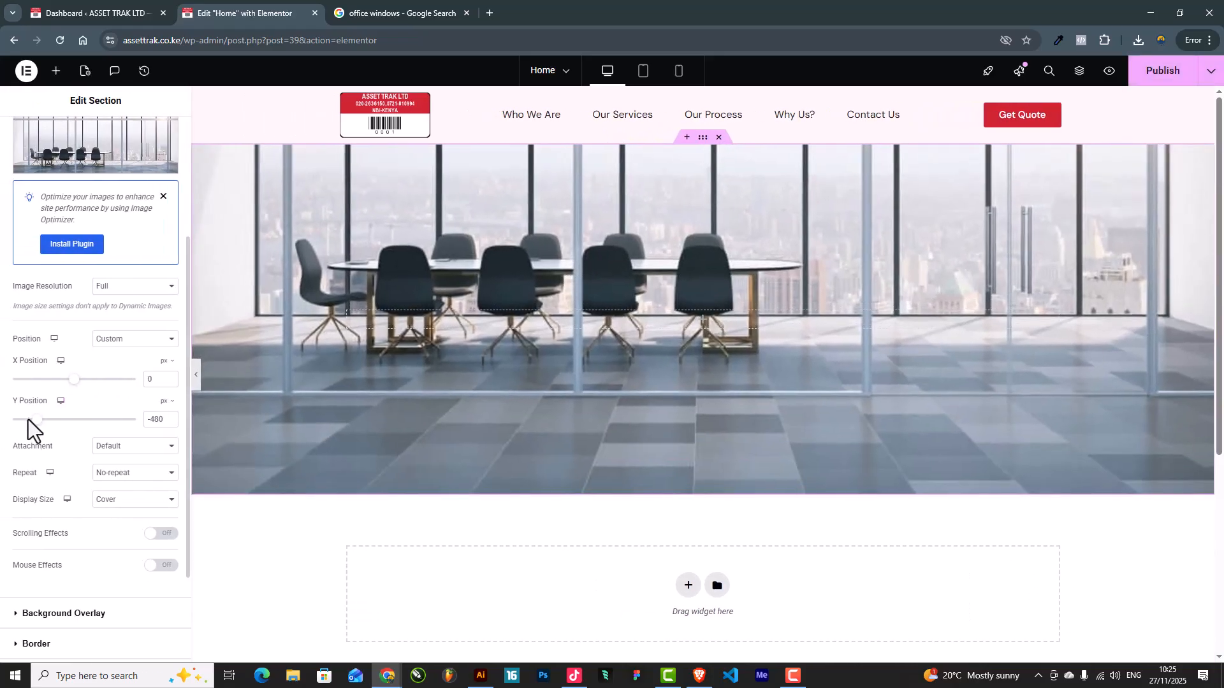
{"action": "left_click", "coordinate": [28, 419]}
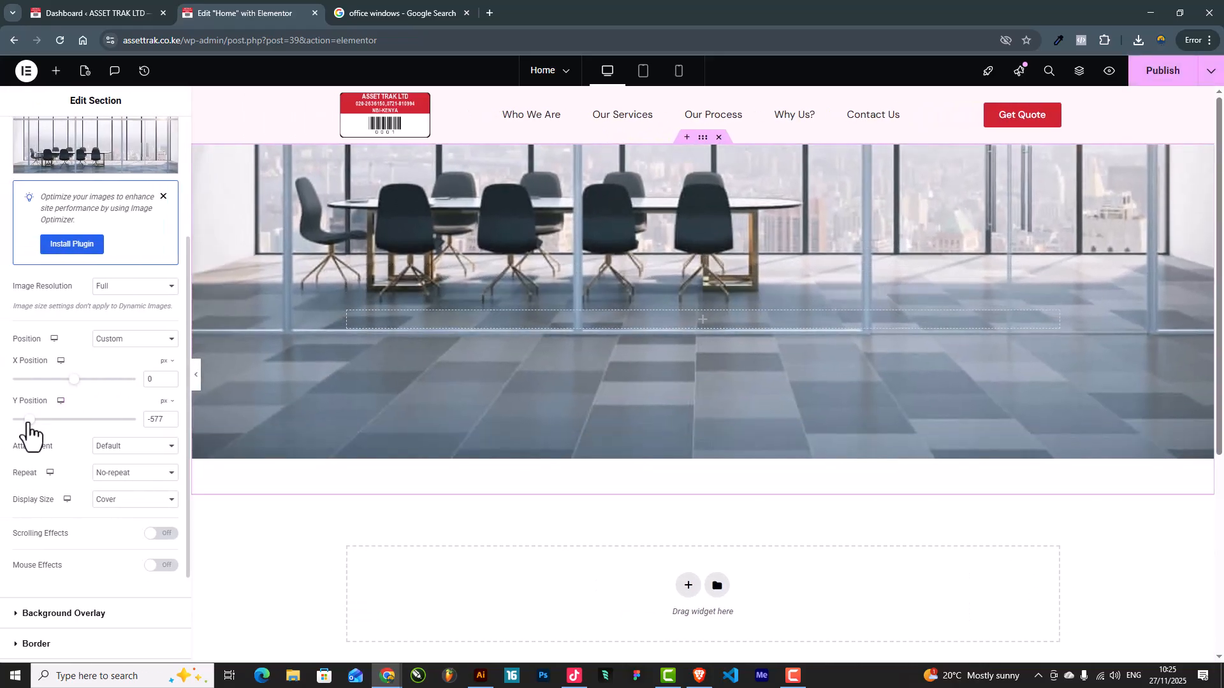
{"action": "left_click", "coordinate": [197, 376]}
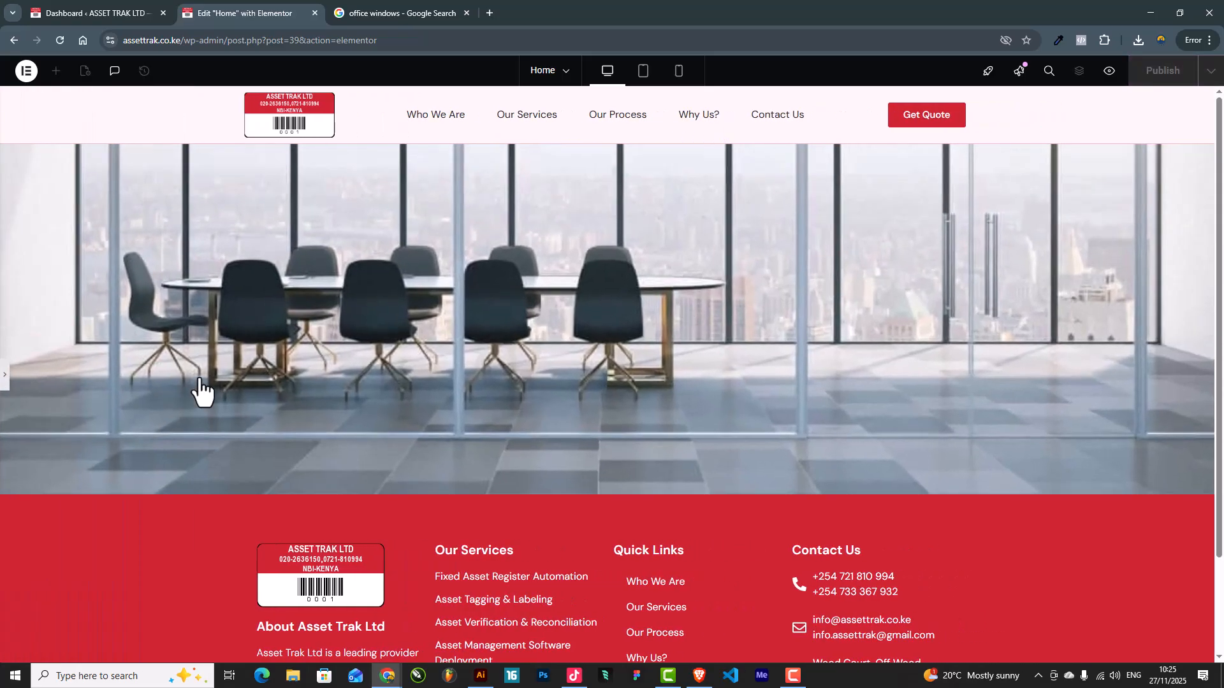
{"action": "left_click", "coordinate": [5, 374]}
Add a classic background overlay to the hero section using the site's red global color
{"action": "scroll", "coordinate": [55, 542], "scroll_direction": "down", "scroll_amount": 3}
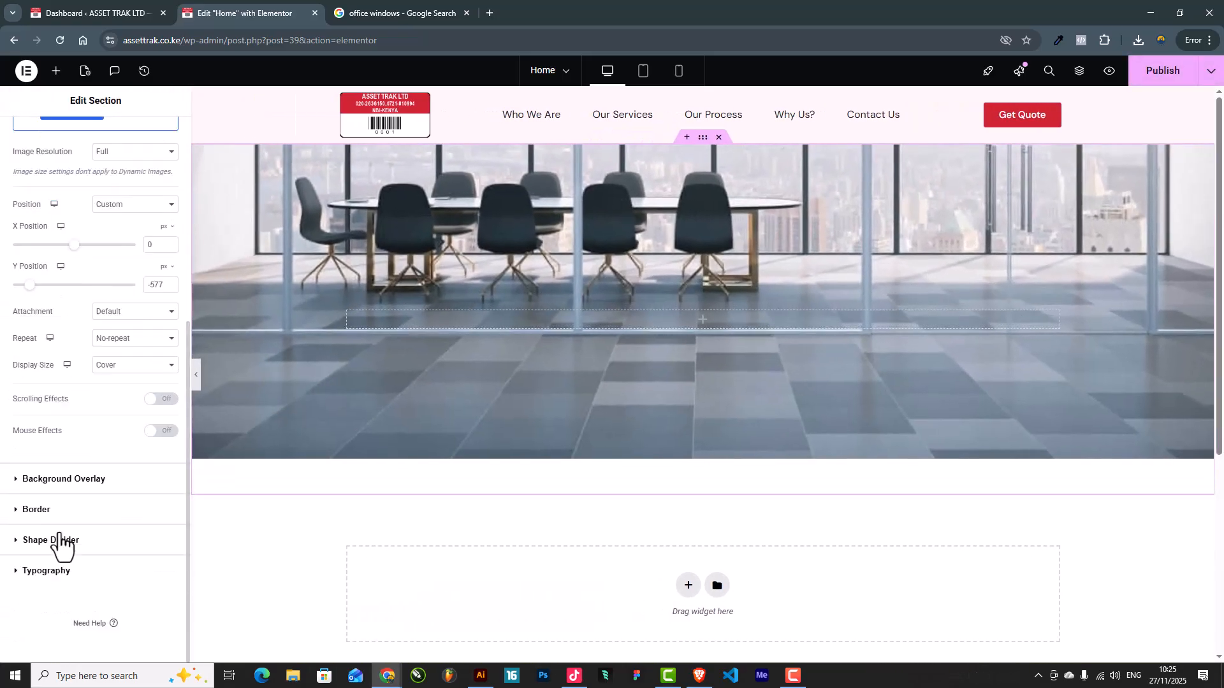
{"action": "left_click", "coordinate": [31, 481]}
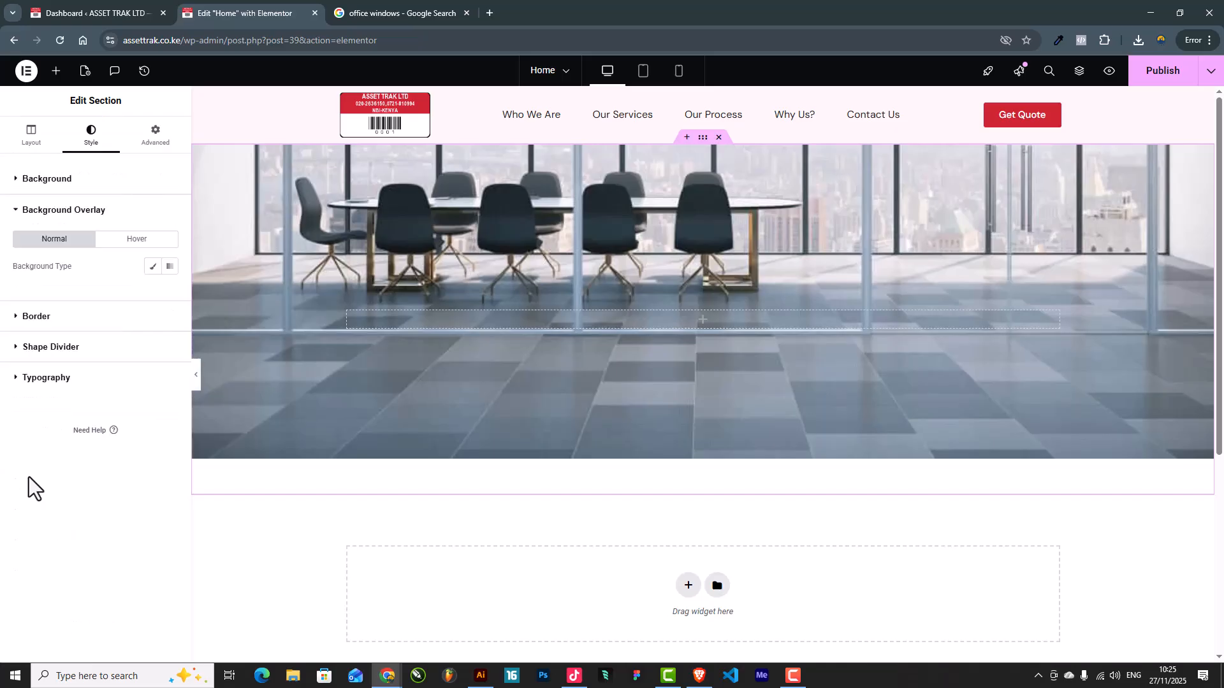
{"action": "left_click", "coordinate": [152, 268]}
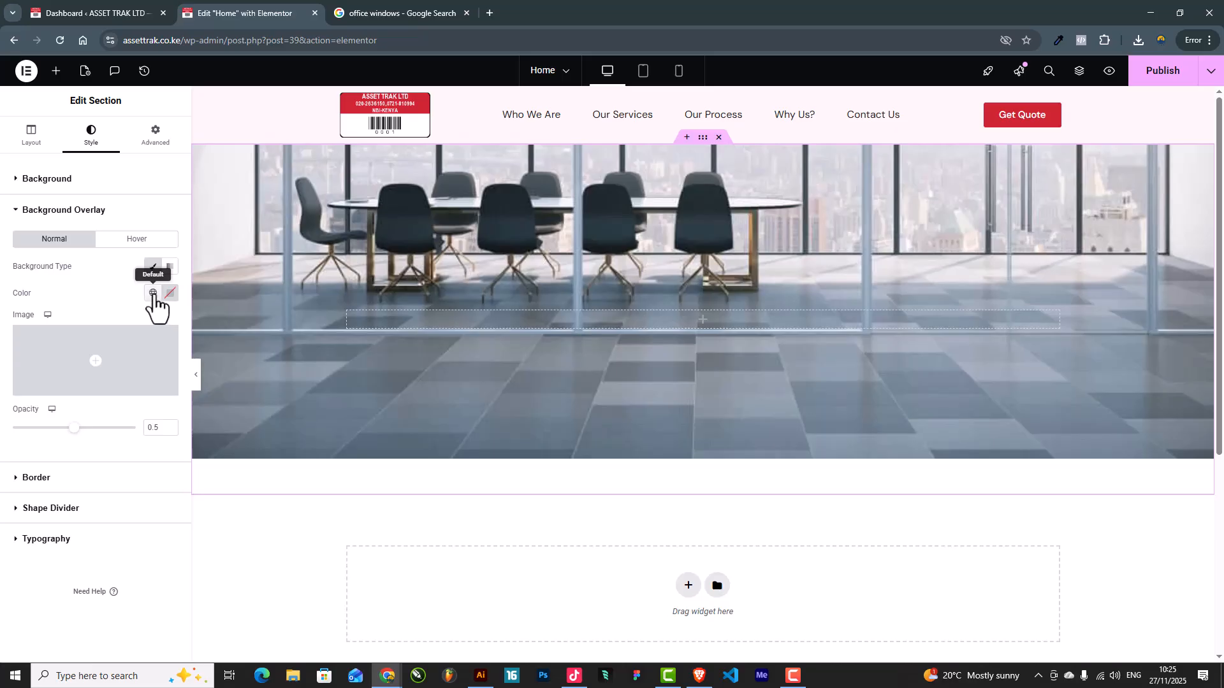
{"action": "left_click", "coordinate": [152, 293]}
{"action": "left_click", "coordinate": [51, 354]}
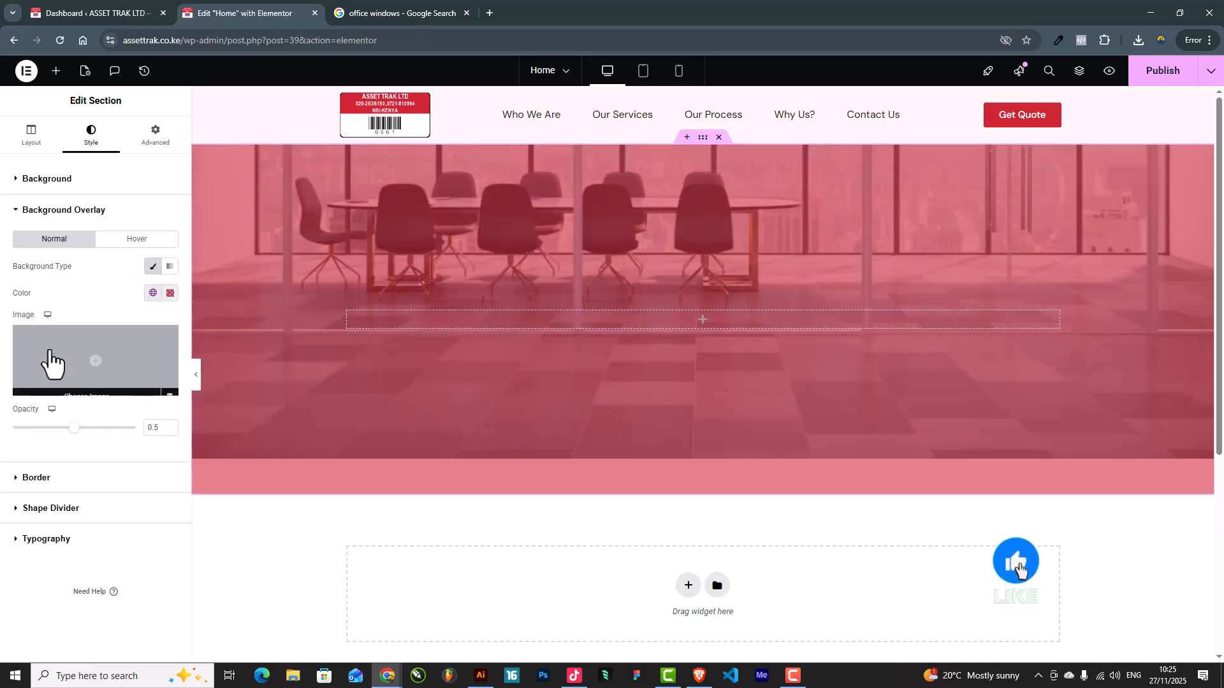
{"action": "scroll", "coordinate": [867, 516], "scroll_direction": "down", "scroll_amount": 5}
{"action": "scroll", "coordinate": [847, 522], "scroll_direction": "up", "scroll_amount": 5}
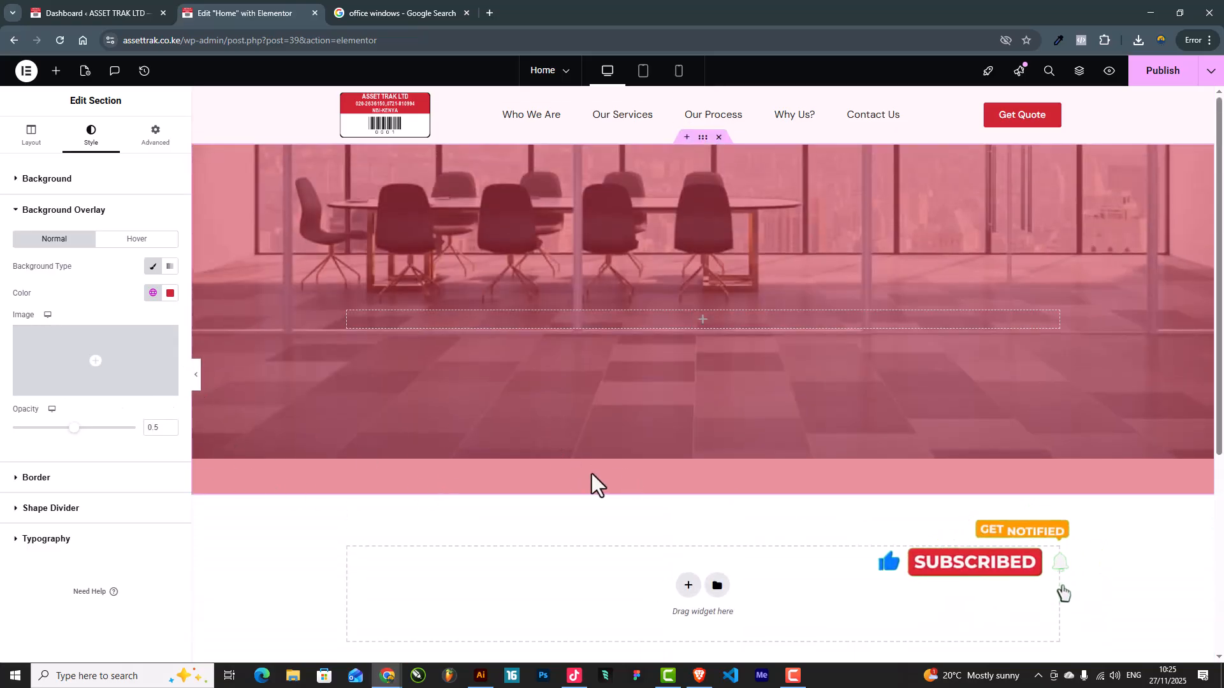
Try a minimum height of 490 px for the hero section at full page width and set it back to 550 px
{"action": "left_click", "coordinate": [30, 137]}
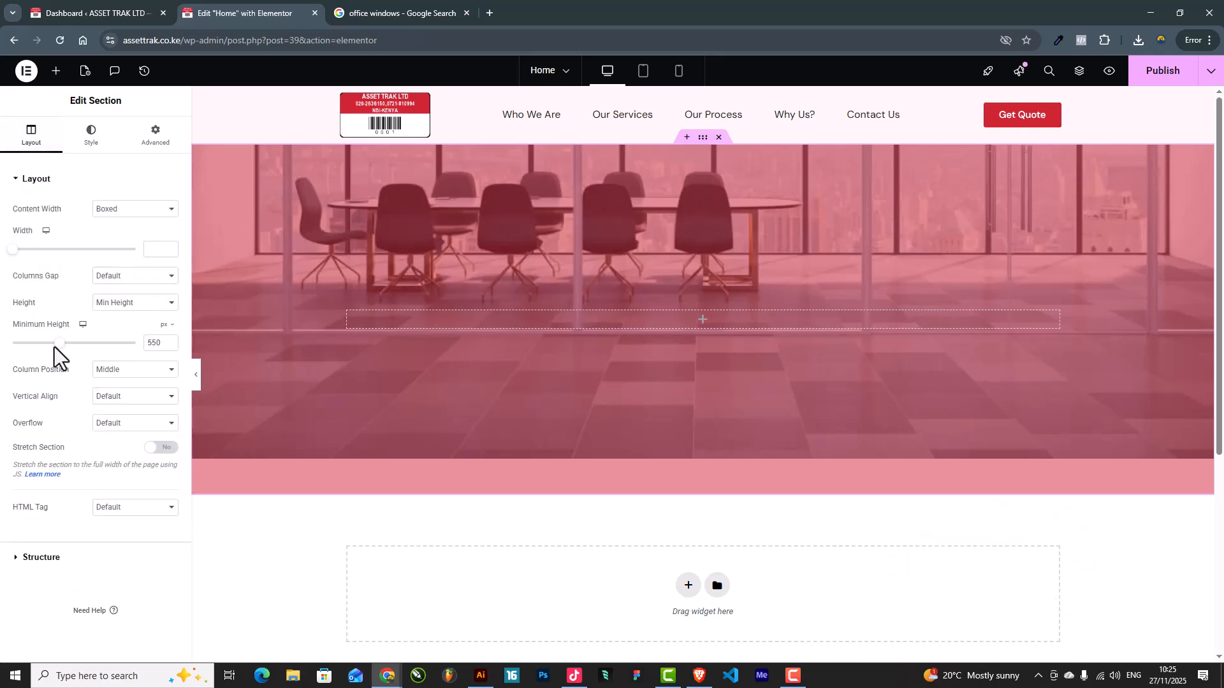
{"action": "left_click_drag", "start_coordinate": [57, 345], "coordinate": [54, 346]}
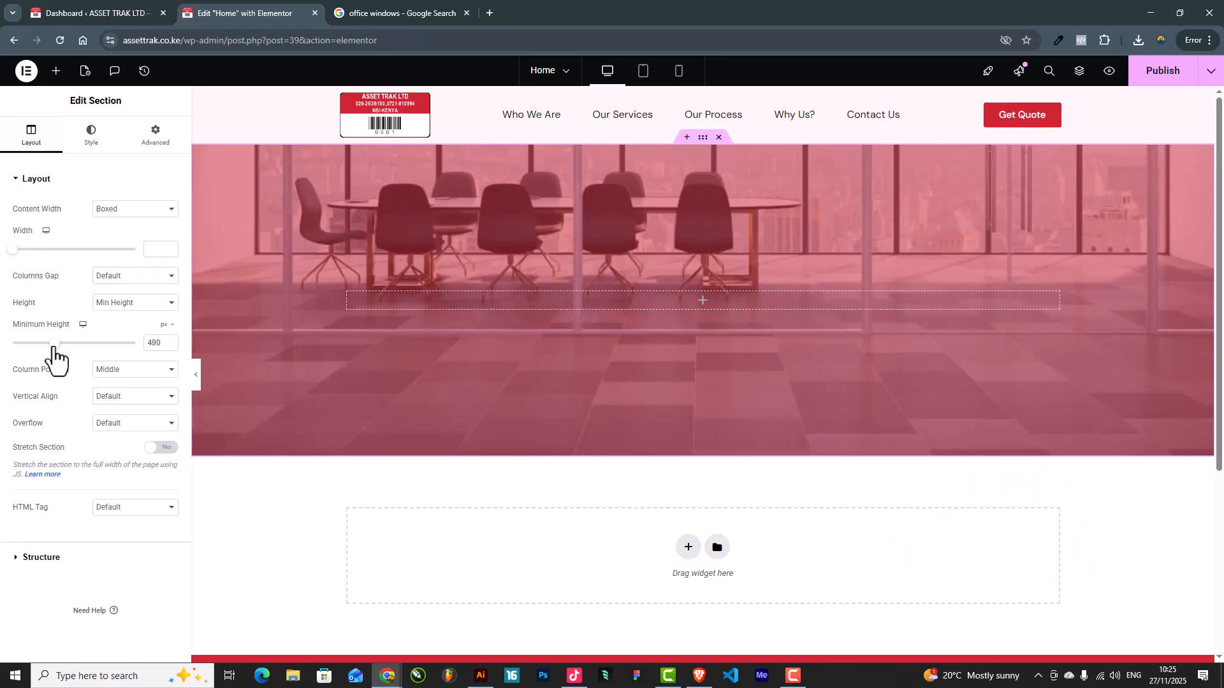
{"action": "left_click", "coordinate": [197, 380]}
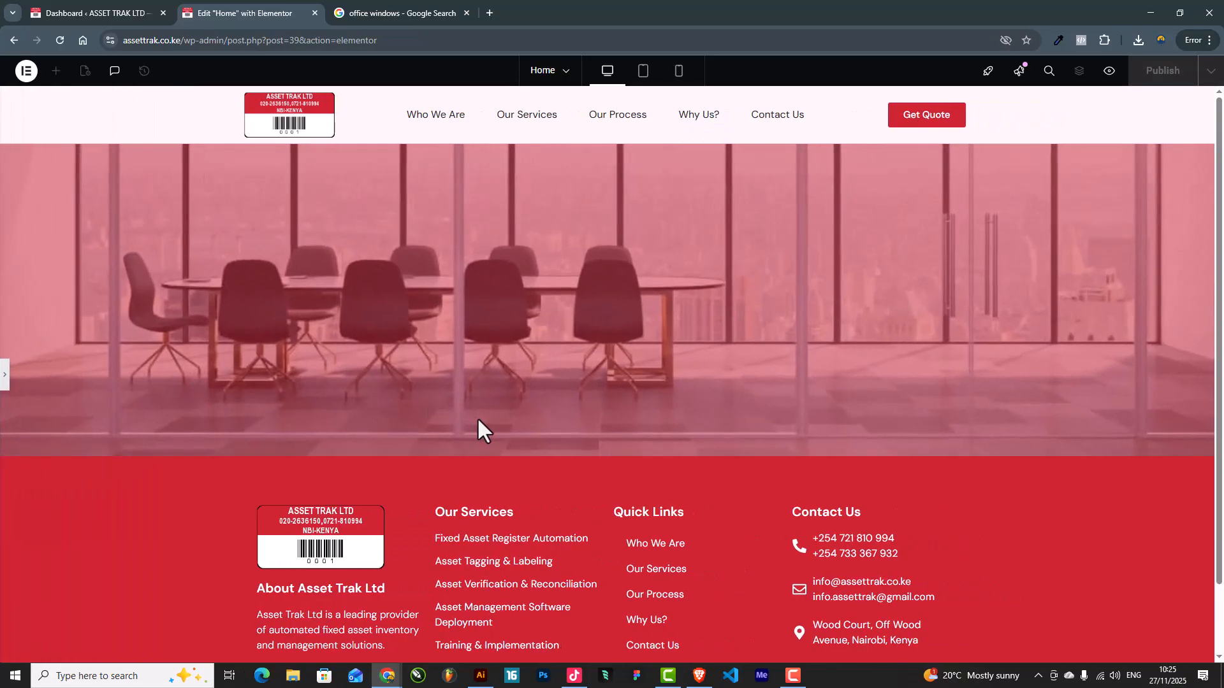
{"action": "left_click", "coordinate": [6, 376]}
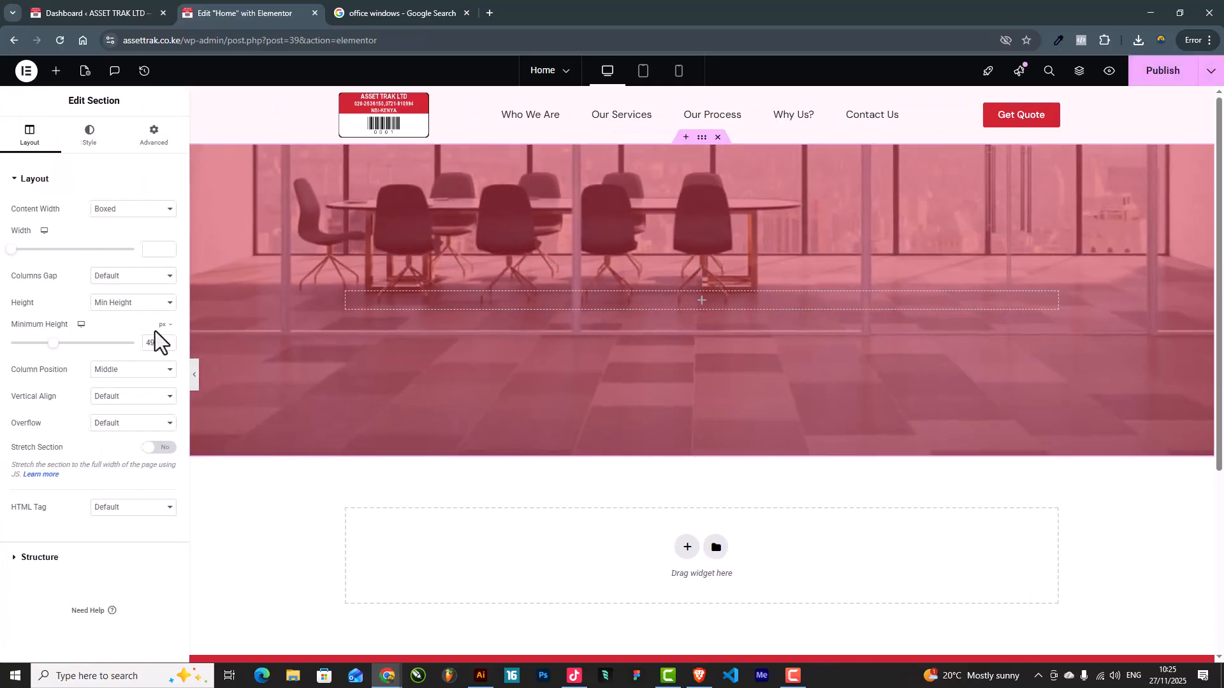
{"action": "double_click", "coordinate": [150, 342]}
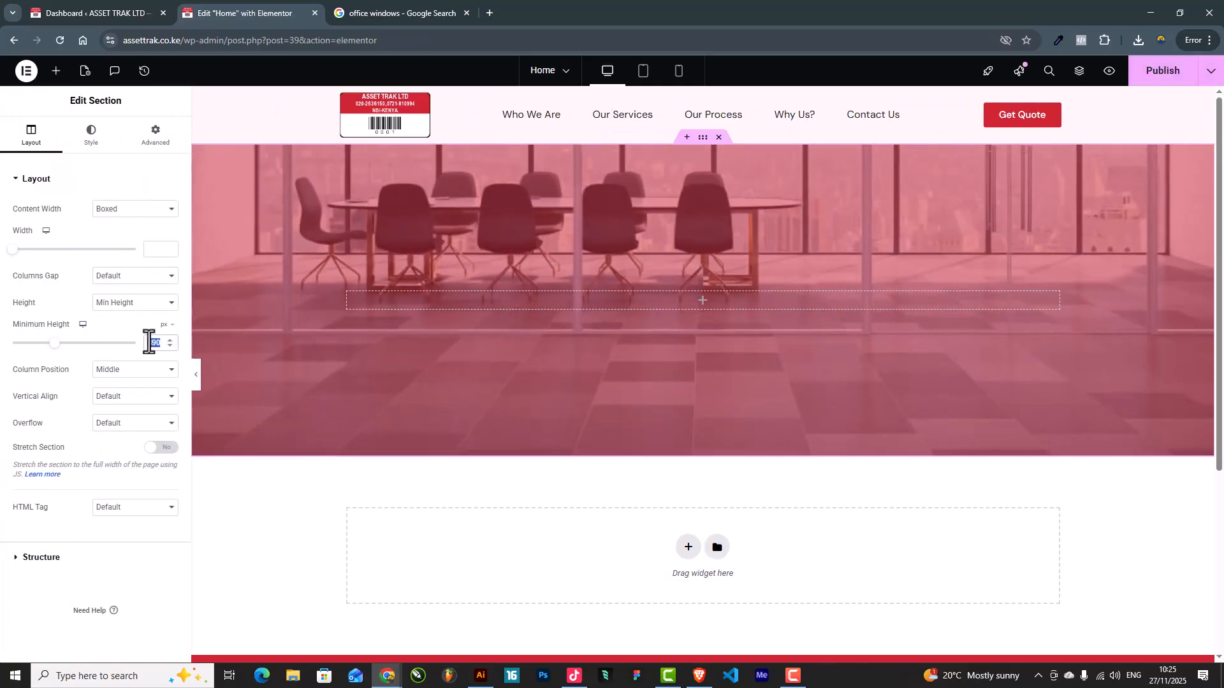
{"action": "type", "text": "550"}
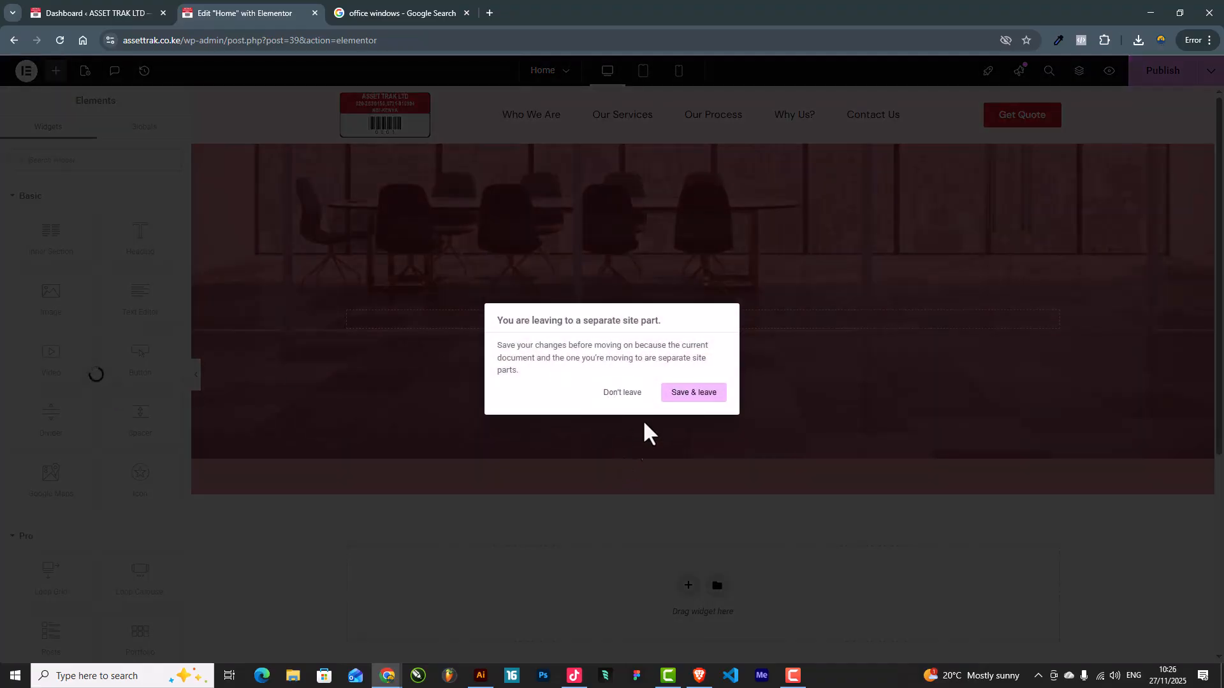
{"action": "left_click", "coordinate": [622, 393]}
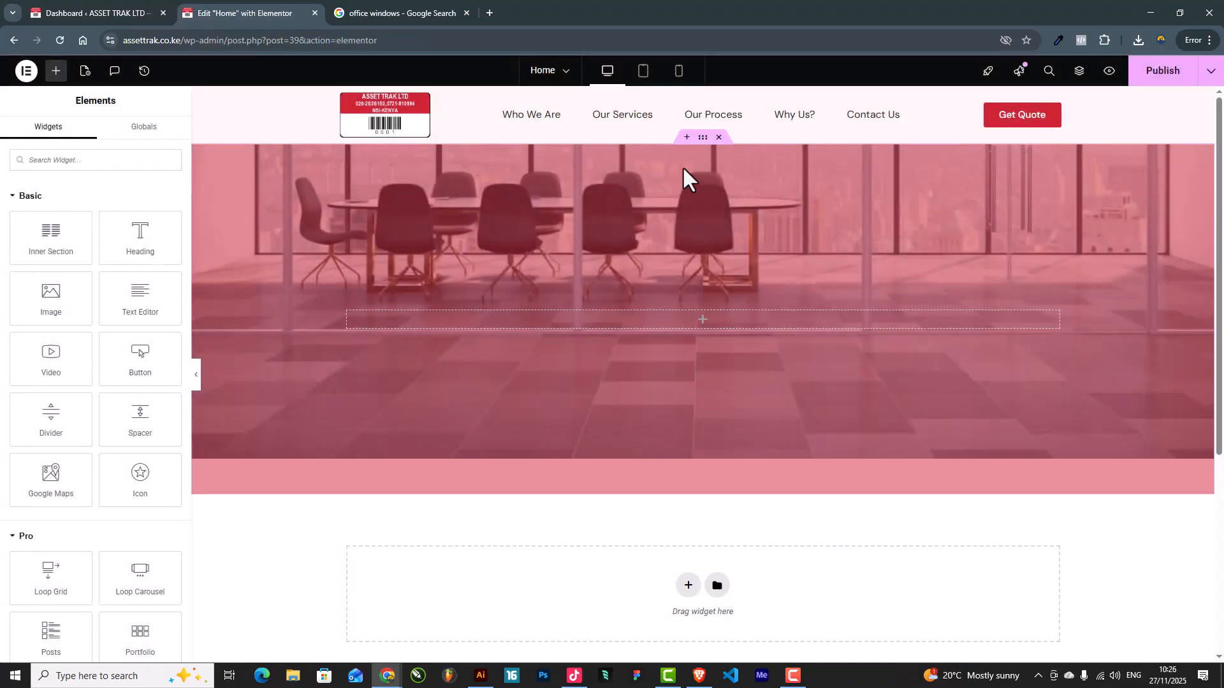
Set the hero section's background image position to Center Center and check it at full page width
{"action": "left_click", "coordinate": [702, 137]}
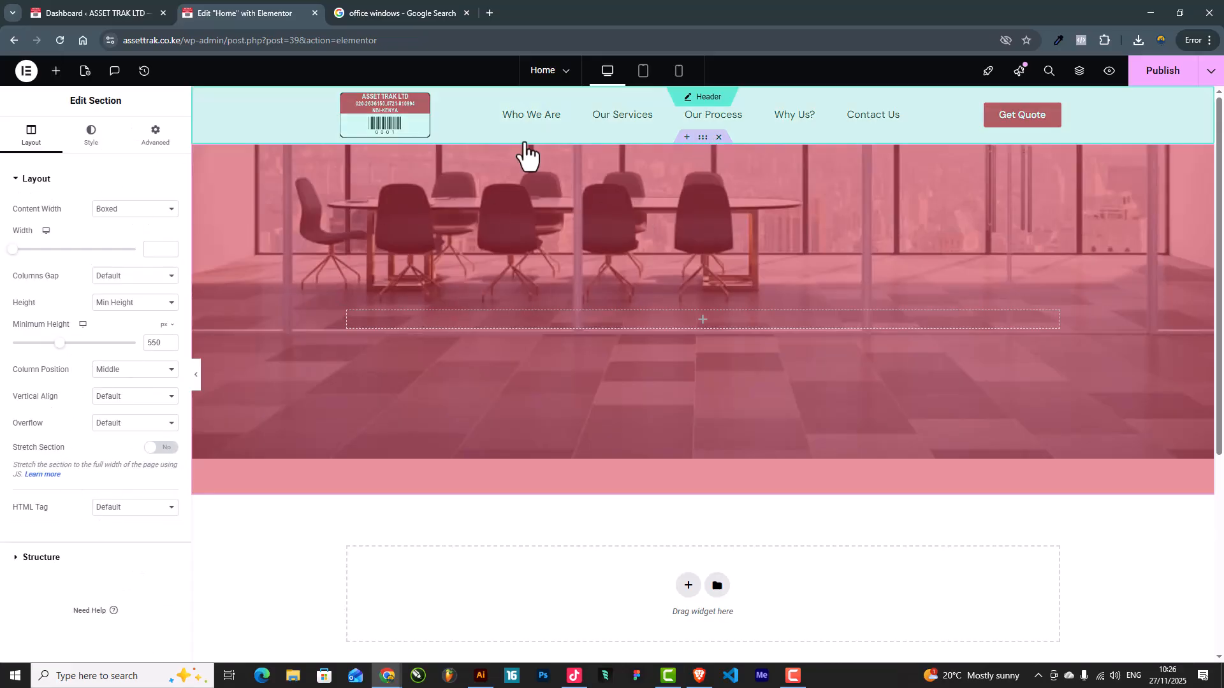
{"action": "left_click", "coordinate": [88, 136]}
{"action": "scroll", "coordinate": [71, 492], "scroll_direction": "down", "scroll_amount": 1}
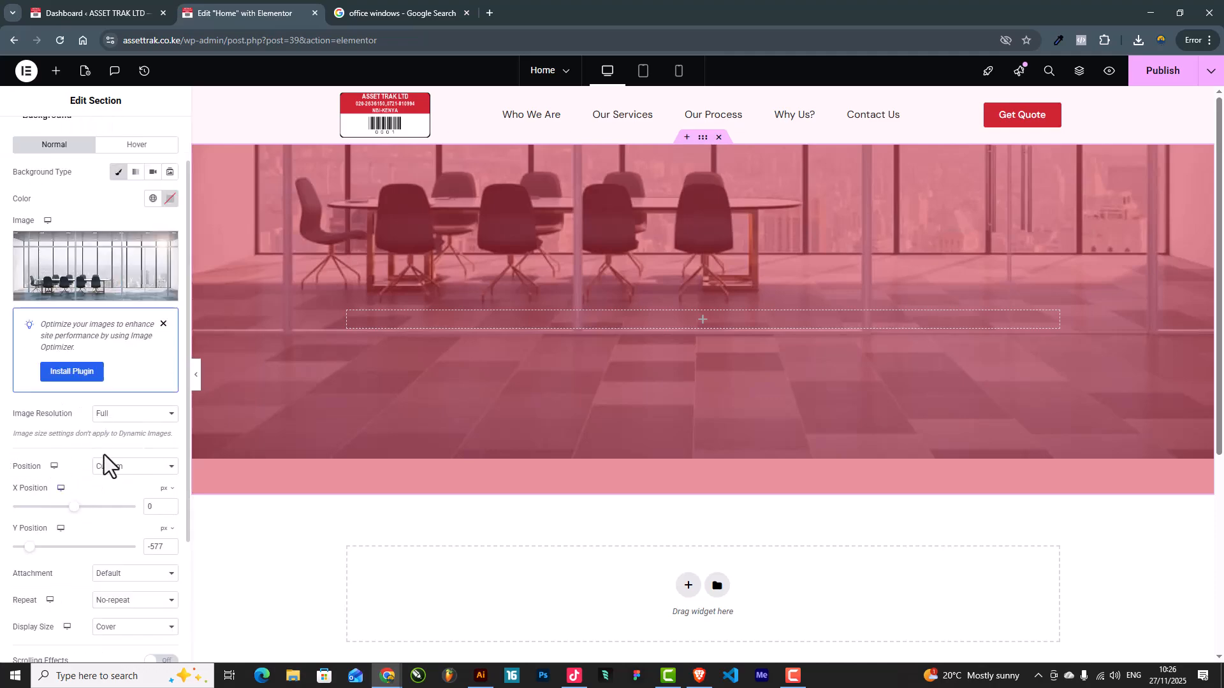
{"action": "left_click", "coordinate": [122, 470]}
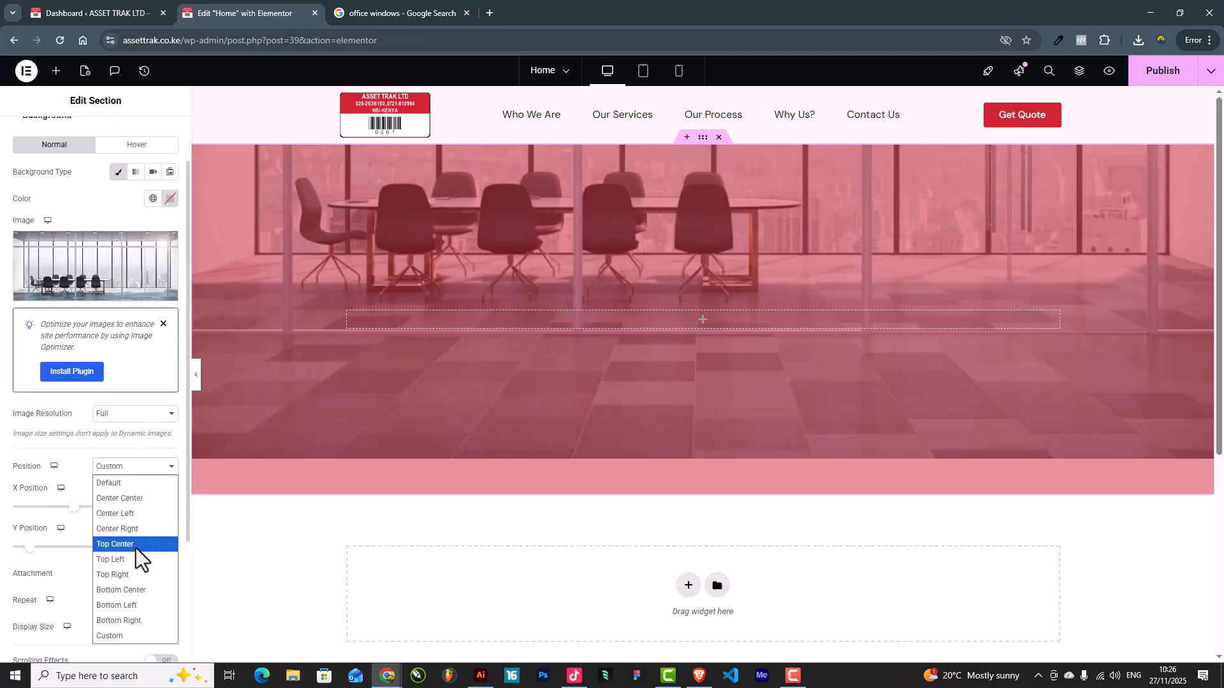
{"action": "left_click", "coordinate": [131, 499]}
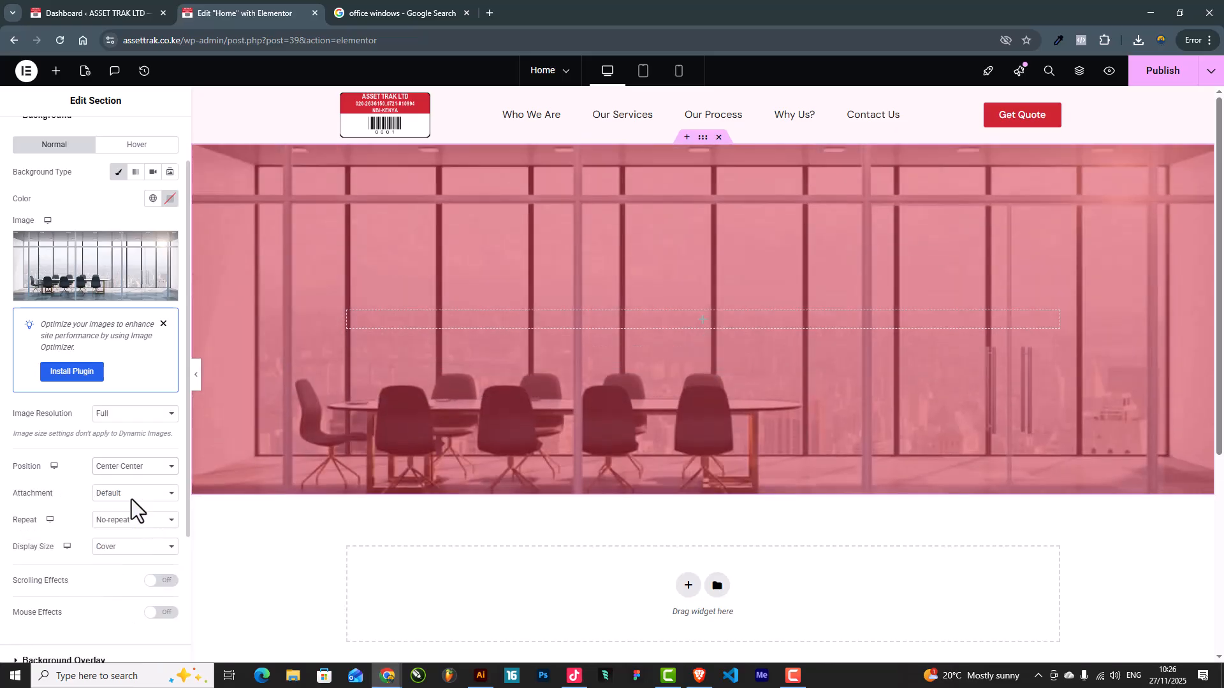
{"action": "left_click", "coordinate": [198, 383]}
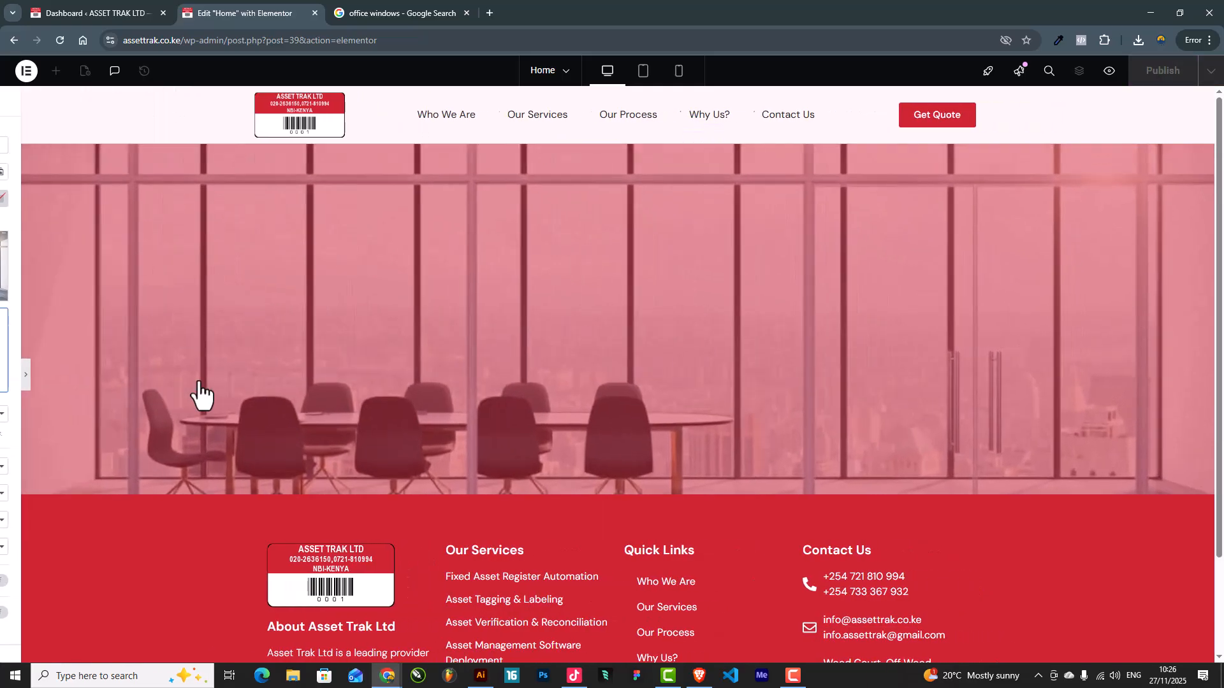
{"action": "left_click", "coordinate": [8, 370]}
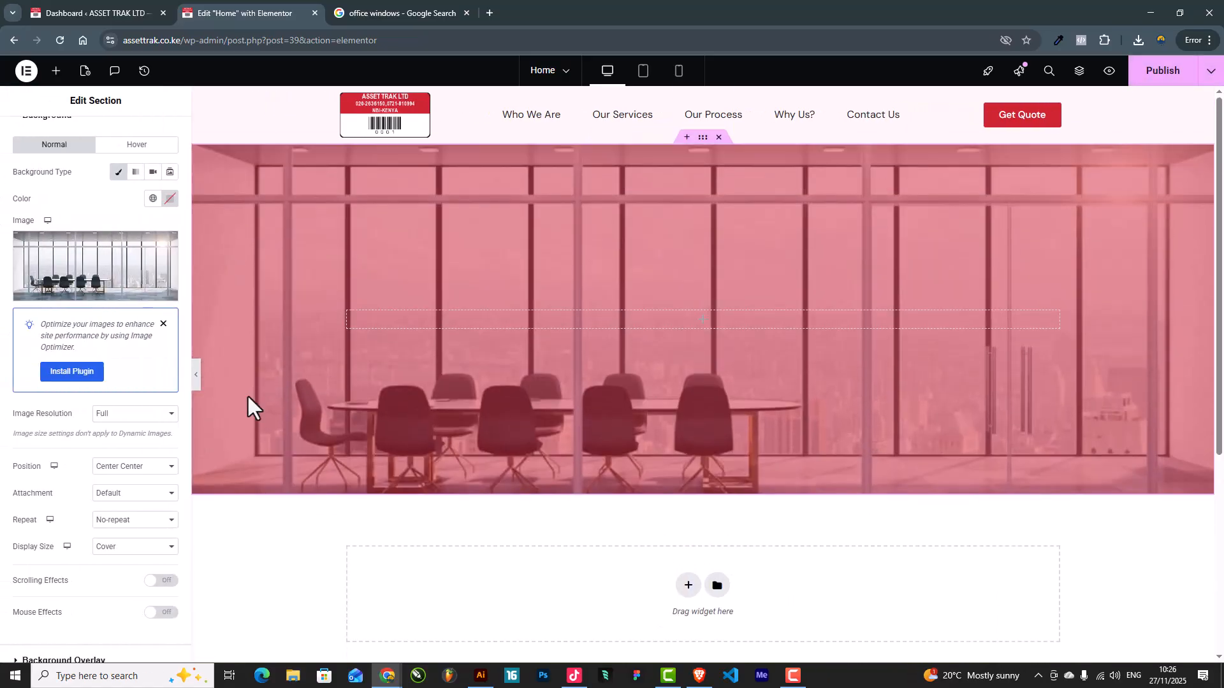
Set the opacity of the hero section's red background overlay to 0.72
{"action": "scroll", "coordinate": [128, 447], "scroll_direction": "down", "scroll_amount": 3}
{"action": "left_click", "coordinate": [60, 485]}
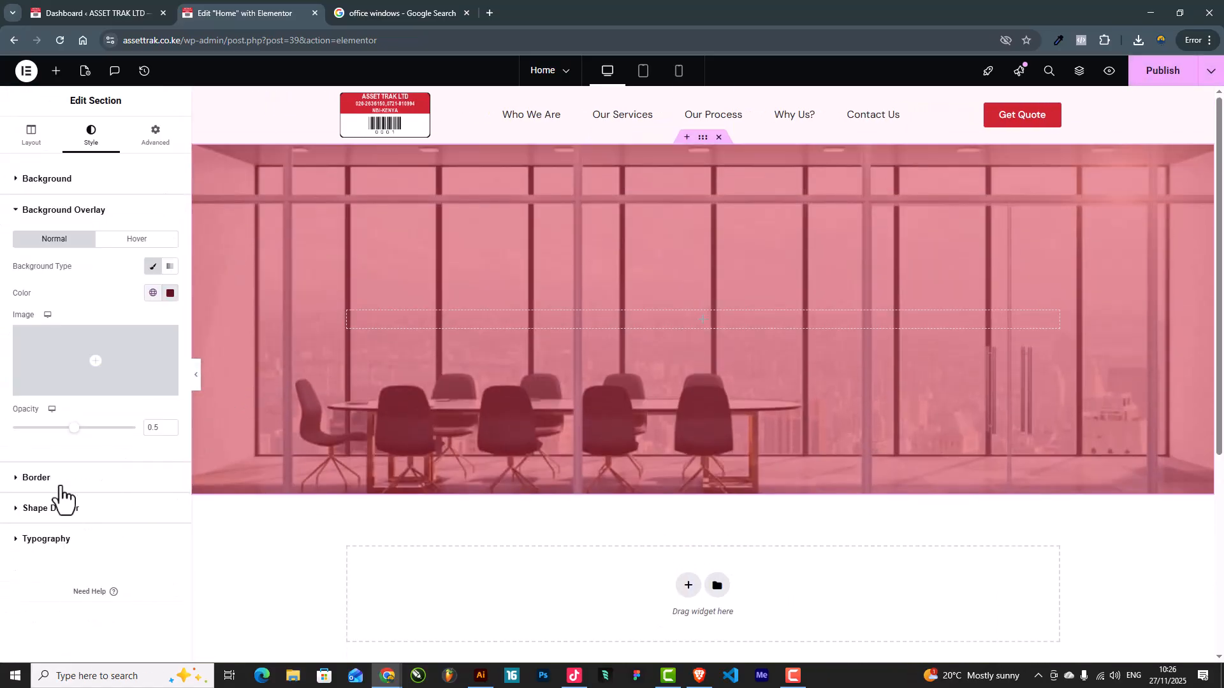
{"action": "left_click_drag", "start_coordinate": [74, 428], "coordinate": [100, 451]}
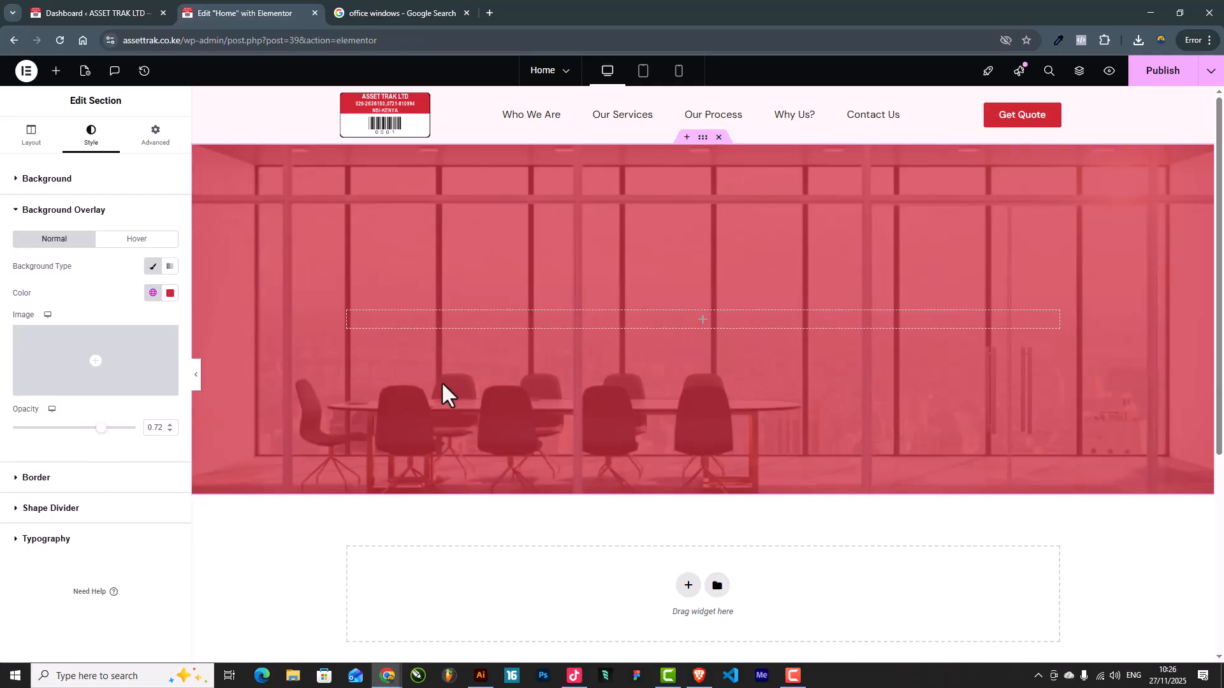
{"action": "scroll", "coordinate": [705, 331], "scroll_direction": "down", "scroll_amount": 3}
{"action": "scroll", "coordinate": [701, 341], "scroll_direction": "up", "scroll_amount": 3}
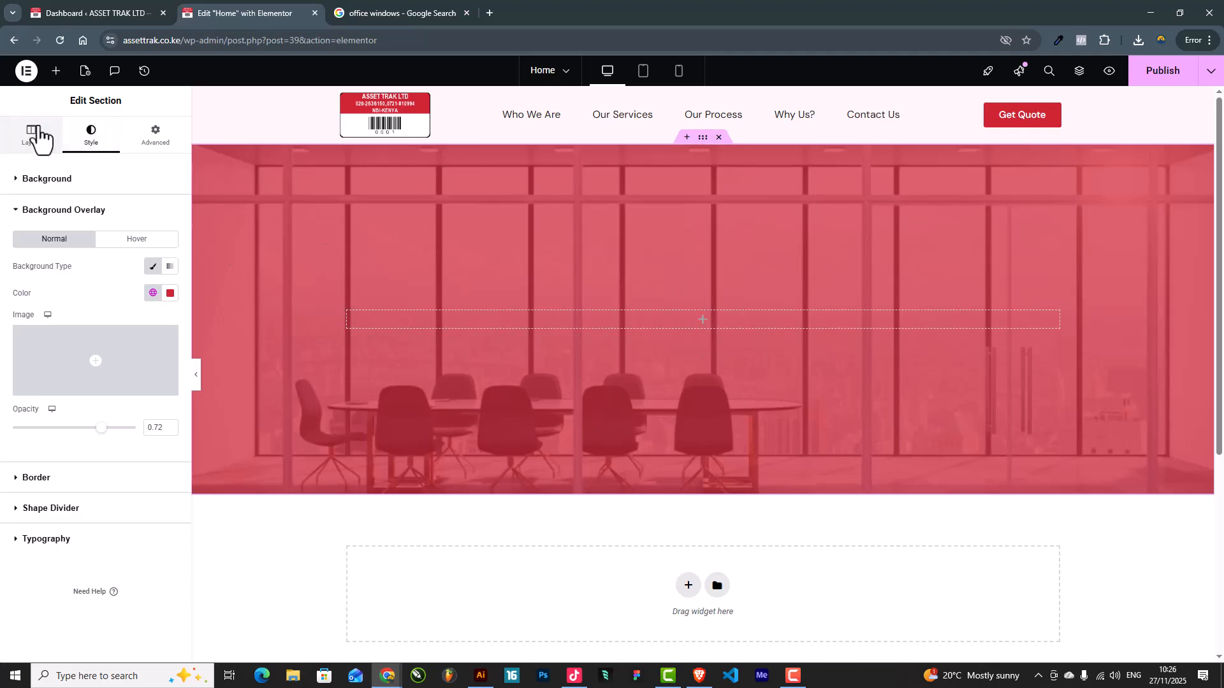
Add an inner section to the hero section and delete one of its two columns
{"action": "left_click", "coordinate": [55, 72]}
{"action": "left_click_drag", "start_coordinate": [25, 223], "coordinate": [680, 325]}
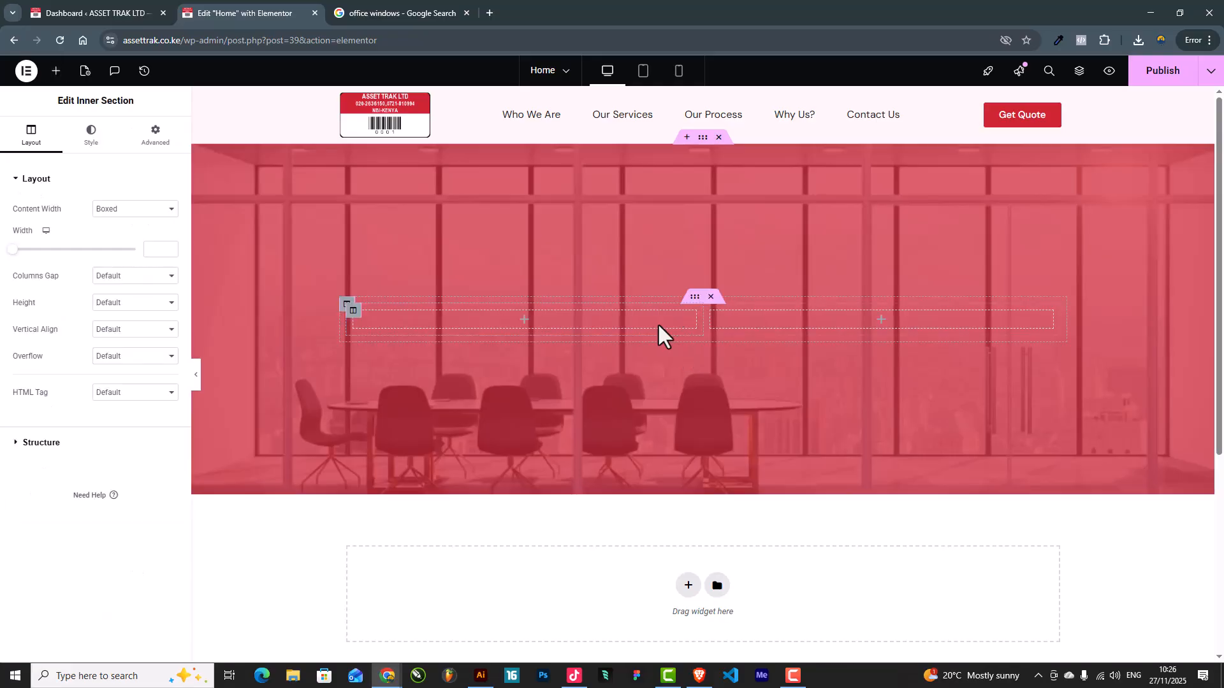
{"action": "right_click", "coordinate": [712, 325]}
{"action": "left_click", "coordinate": [744, 577]}
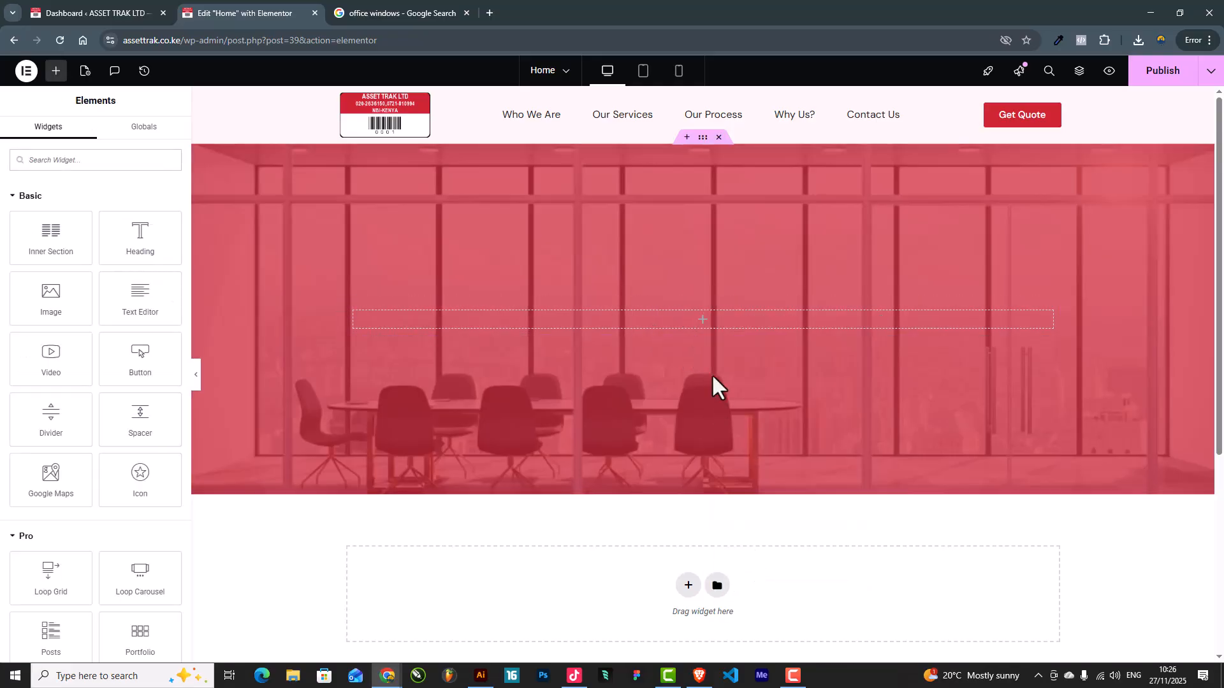
Set the boxed content width of the hero's inner section to 700
{"action": "left_click", "coordinate": [695, 300]}
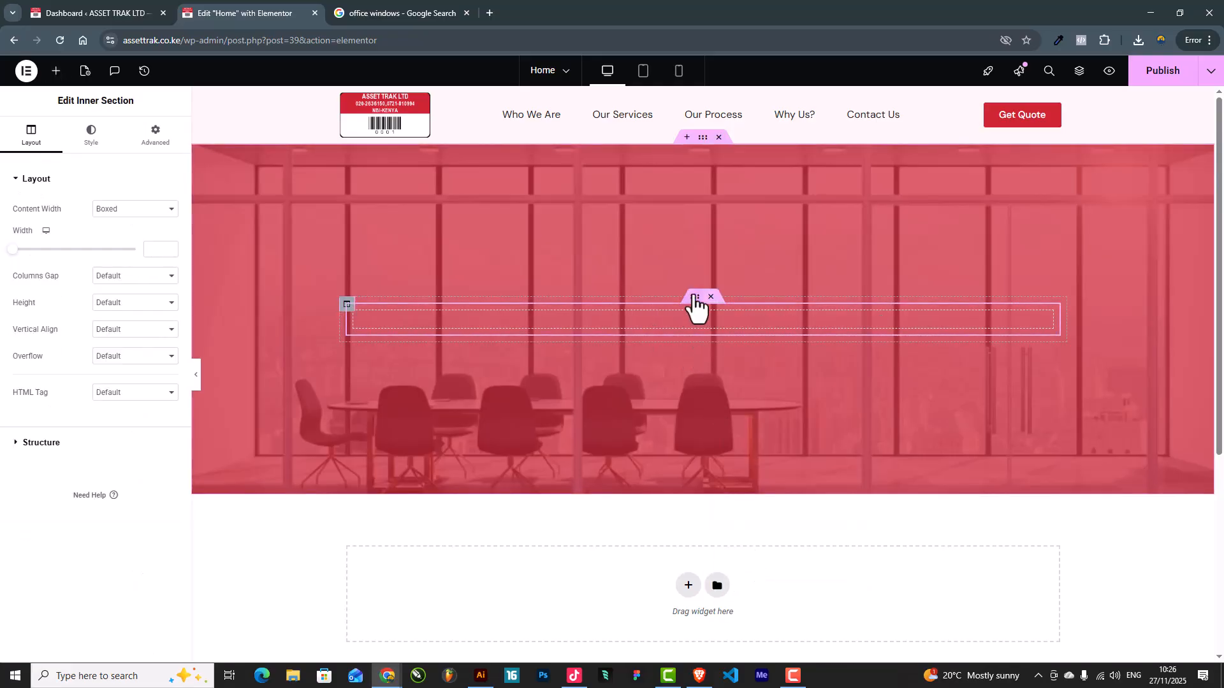
{"action": "left_click", "coordinate": [151, 249]}
{"action": "type", "text": "700"}
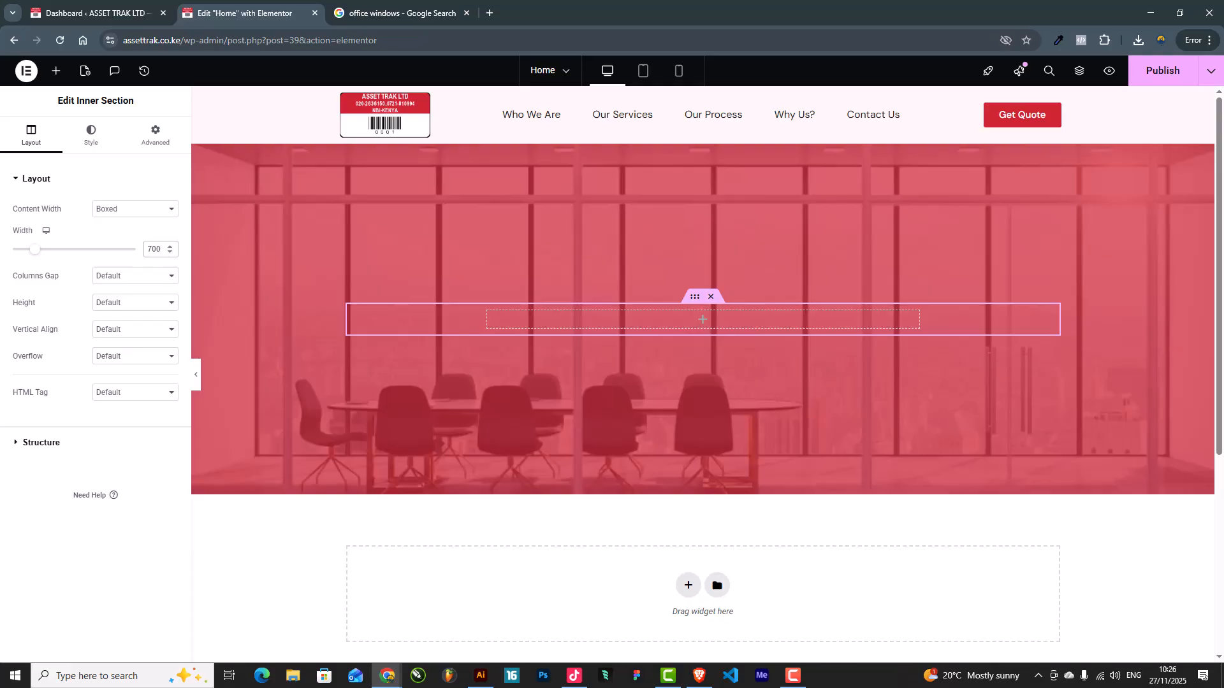
Add a heading inside the hero's inner section with the title "Record. Track. Manage."
{"action": "key", "text": "alt+Tab"}
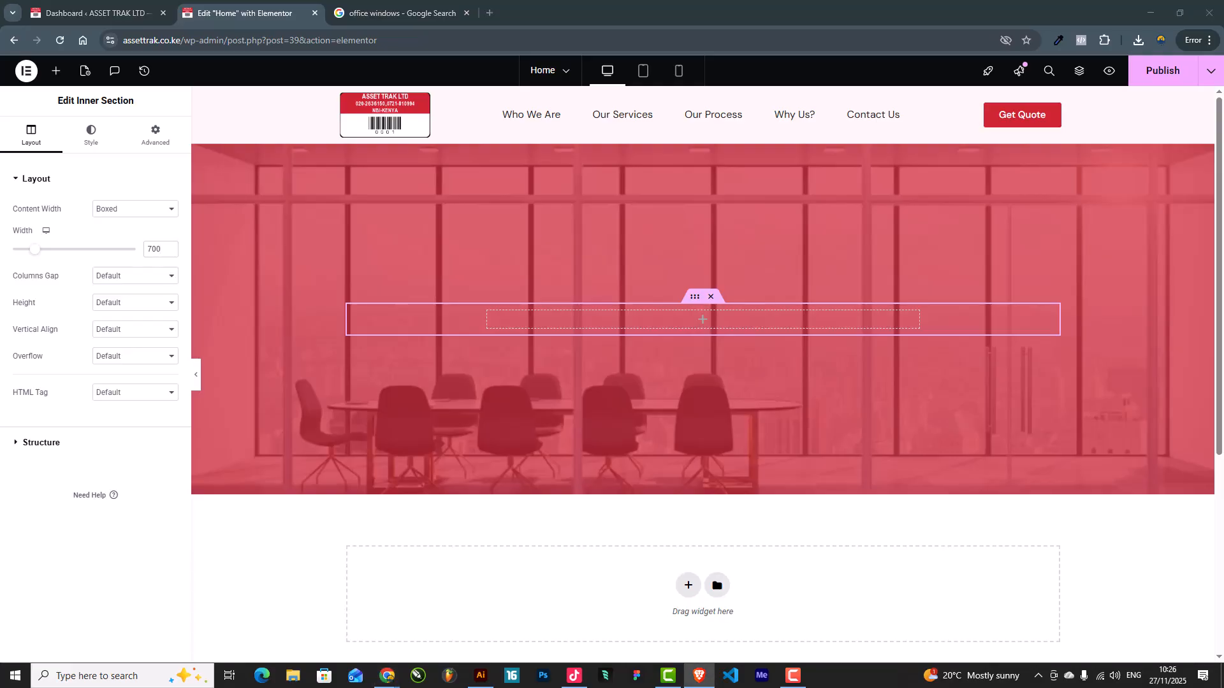
{"action": "left_click", "coordinate": [56, 71]}
{"action": "left_click_drag", "start_coordinate": [140, 243], "coordinate": [698, 323]}
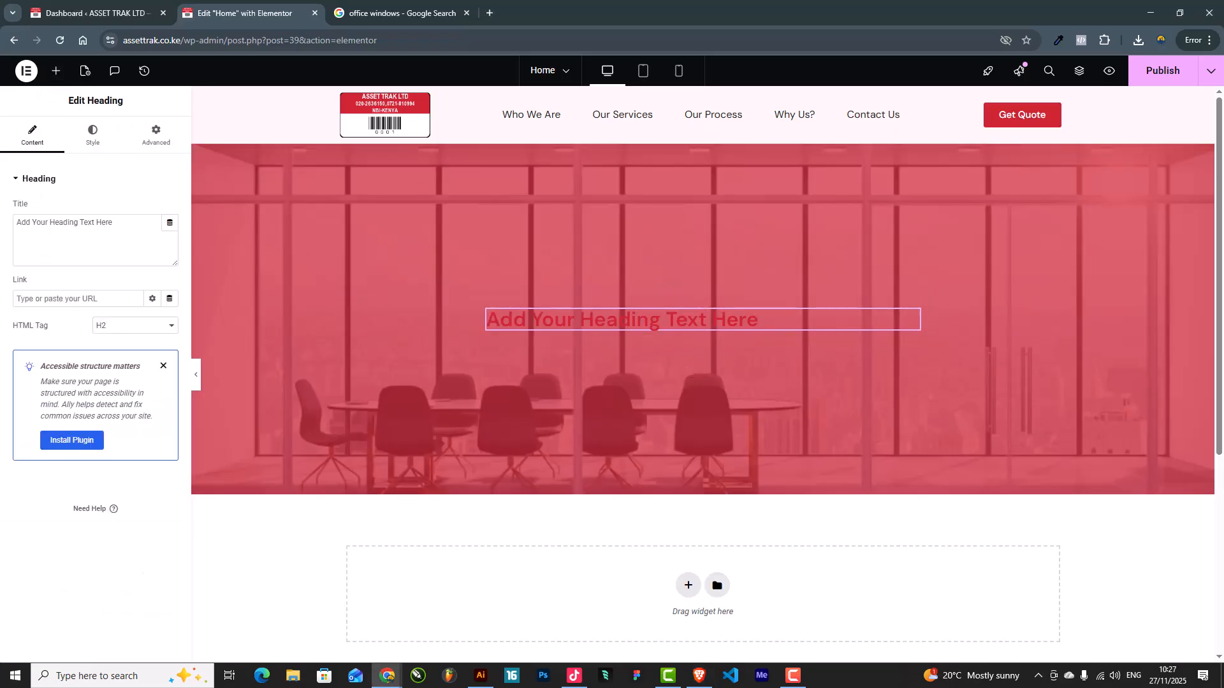
{"action": "key", "text": "alt+Tab"}
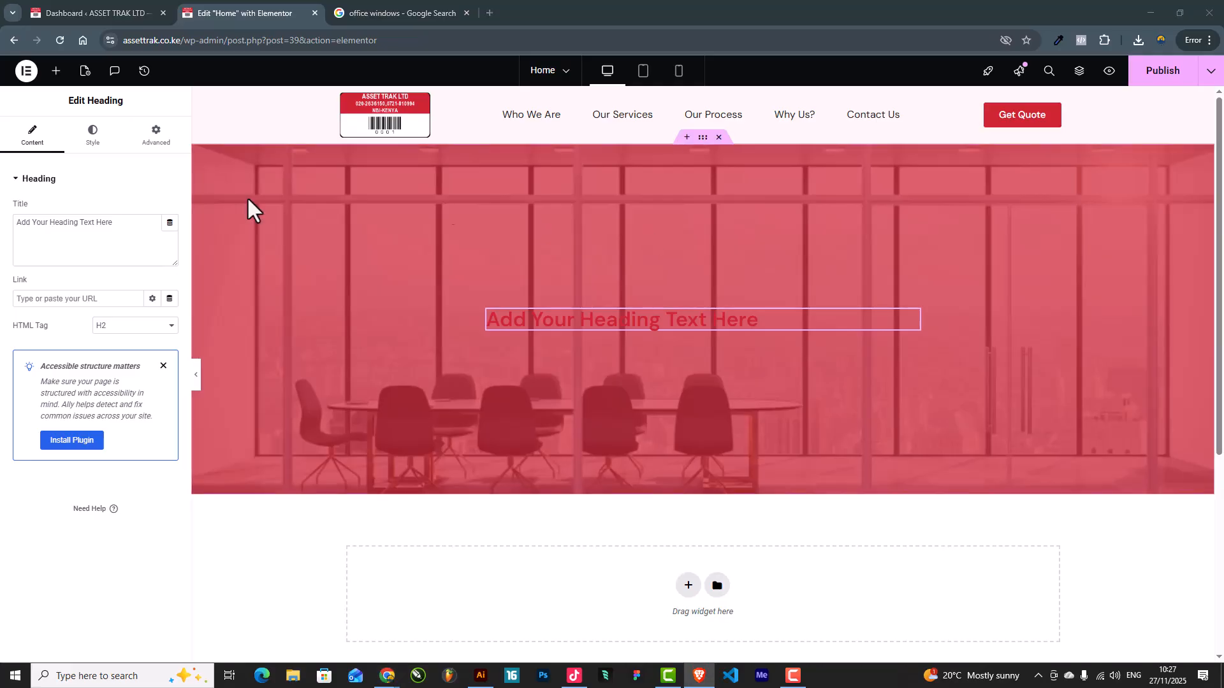
{"action": "left_click", "coordinate": [99, 228]}
{"action": "type", "text": "Record. Track. Manage."}
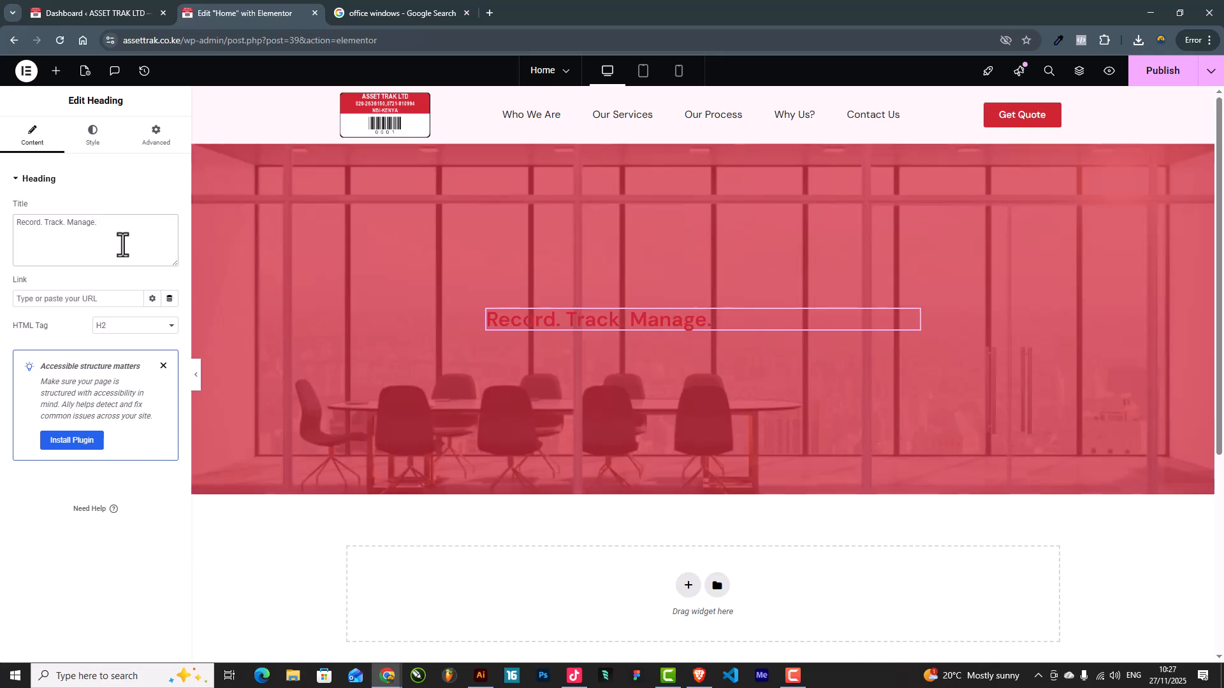
Center the hero heading and change its text color to near-white
{"action": "left_click", "coordinate": [89, 139]}
{"action": "left_click", "coordinate": [135, 210]}
{"action": "left_click", "coordinate": [170, 389]}
{"action": "left_click", "coordinate": [101, 440]}
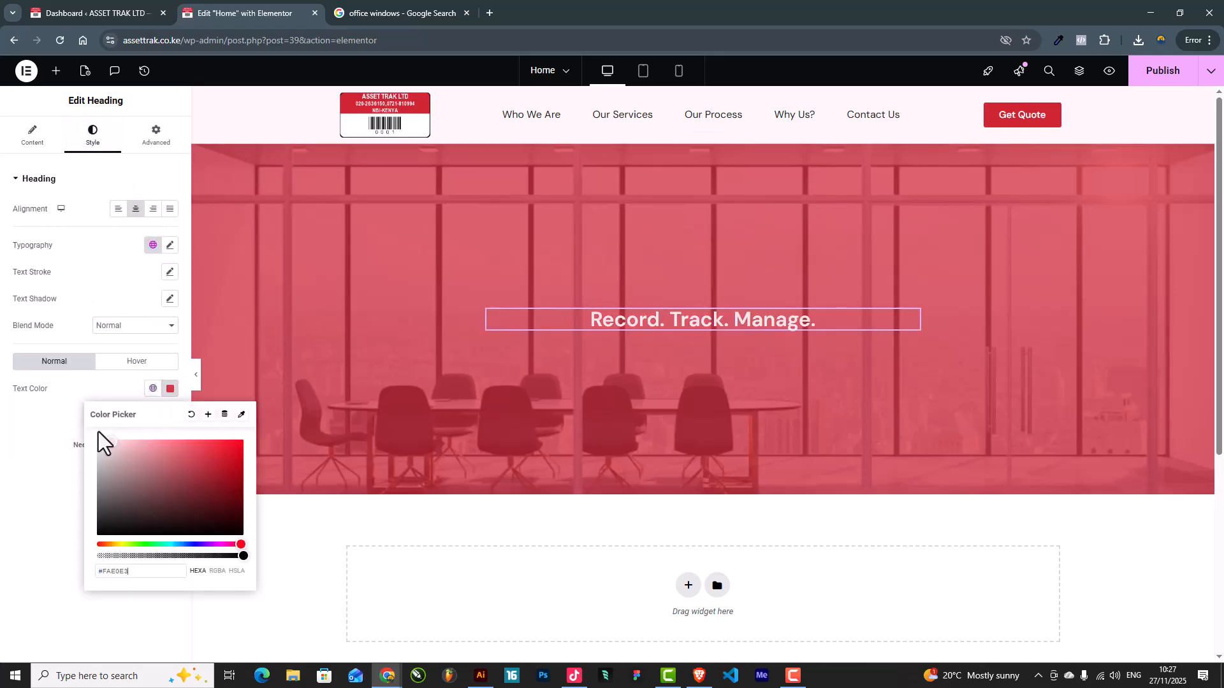
Set the hero heading's font size to 56 px
{"action": "left_click", "coordinate": [170, 247]}
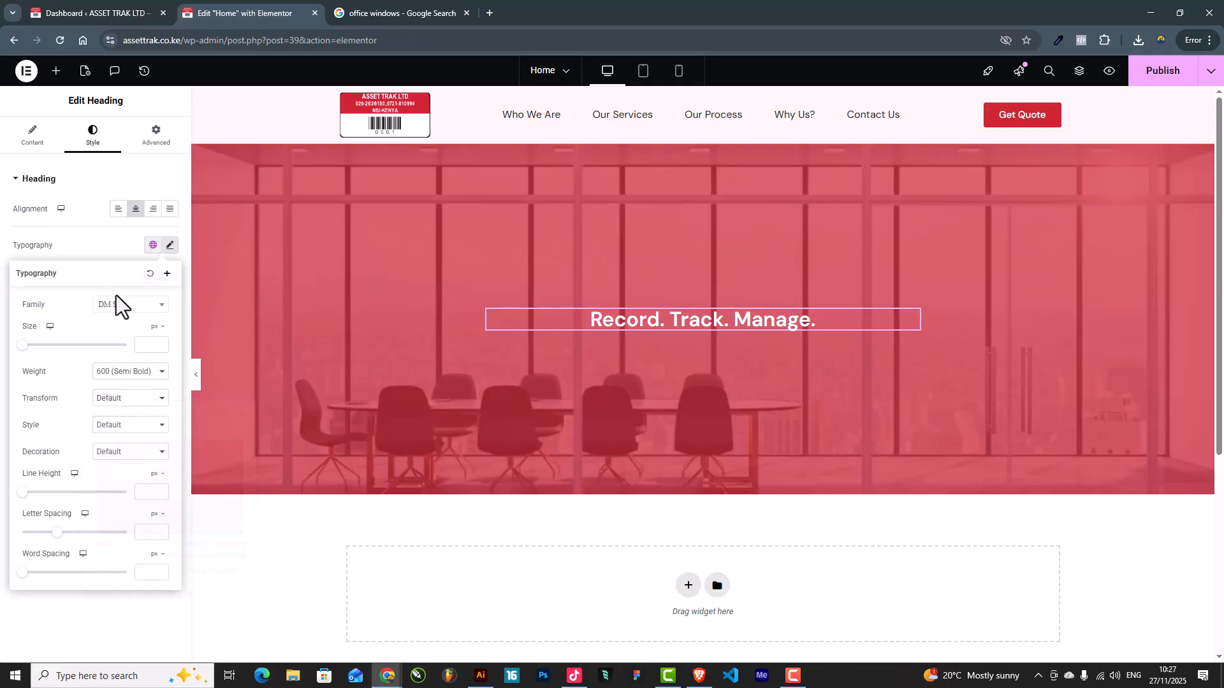
{"action": "left_click_drag", "start_coordinate": [28, 347], "coordinate": [50, 350]}
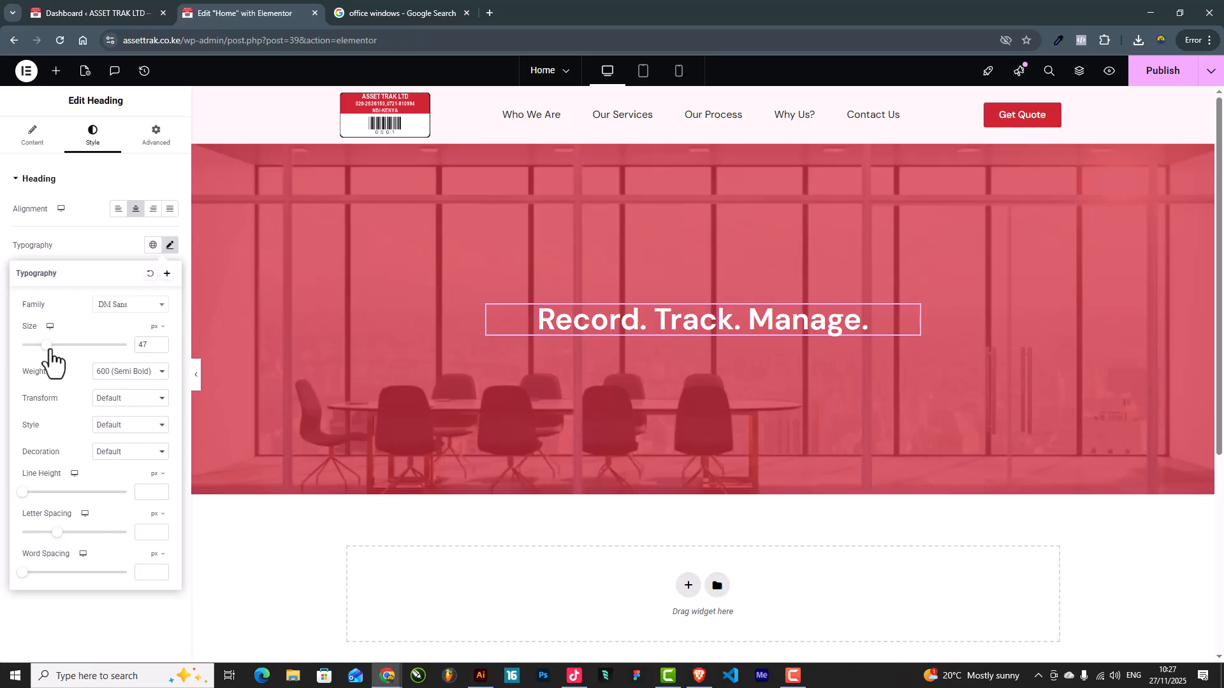
{"action": "left_click_drag", "start_coordinate": [51, 349], "coordinate": [56, 368]}
Try Raleway as the hero heading's font family
{"action": "left_click", "coordinate": [125, 306]}
{"action": "type", "text": "ralew"}
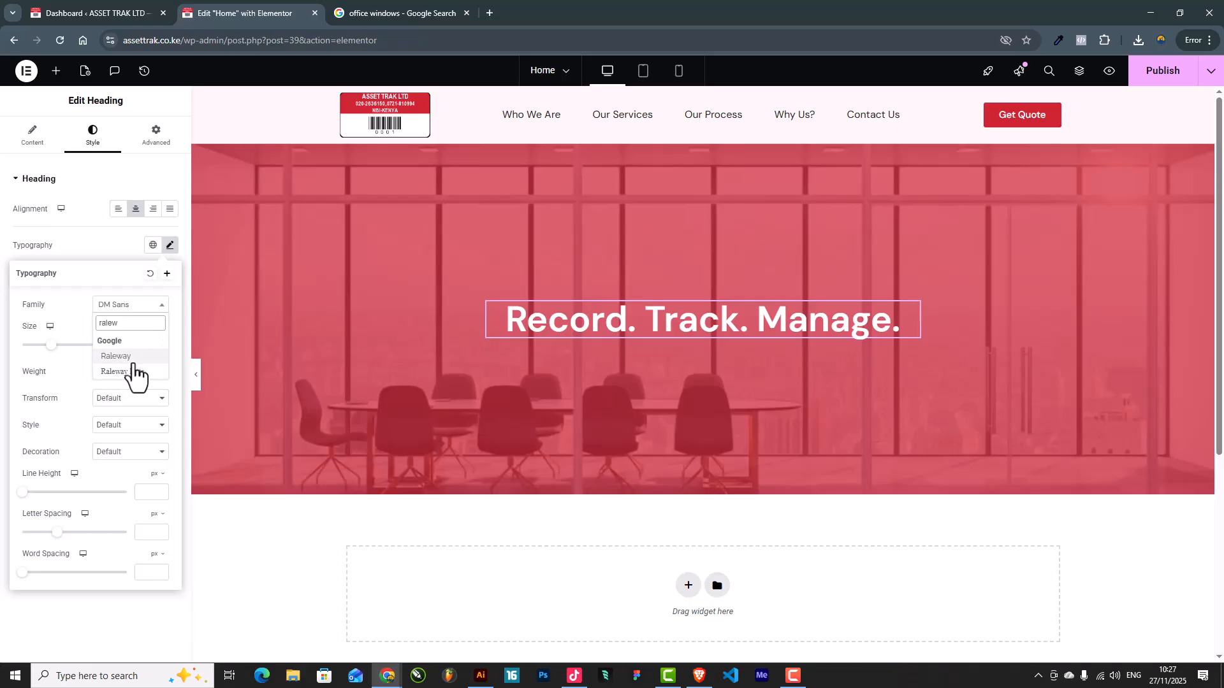
{"action": "left_click", "coordinate": [132, 360]}
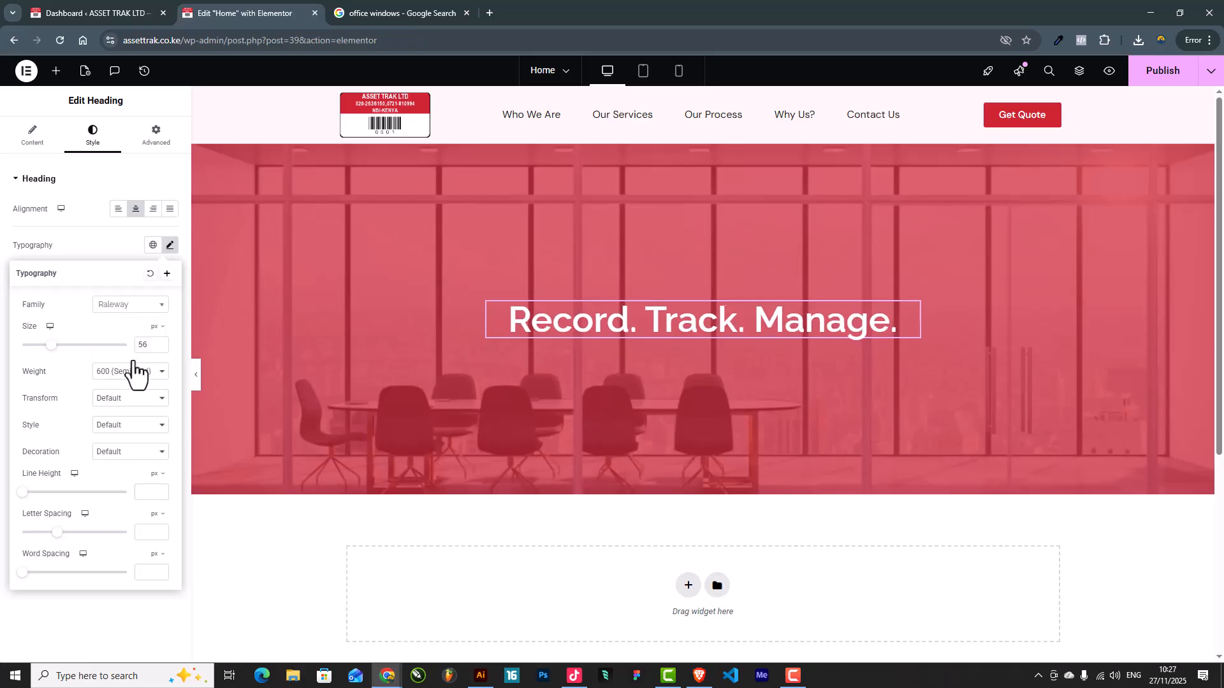
Set the hero heading's font family to Fraunces
{"action": "left_click", "coordinate": [128, 310]}
{"action": "scroll", "coordinate": [130, 438], "scroll_direction": "down", "scroll_amount": 3}
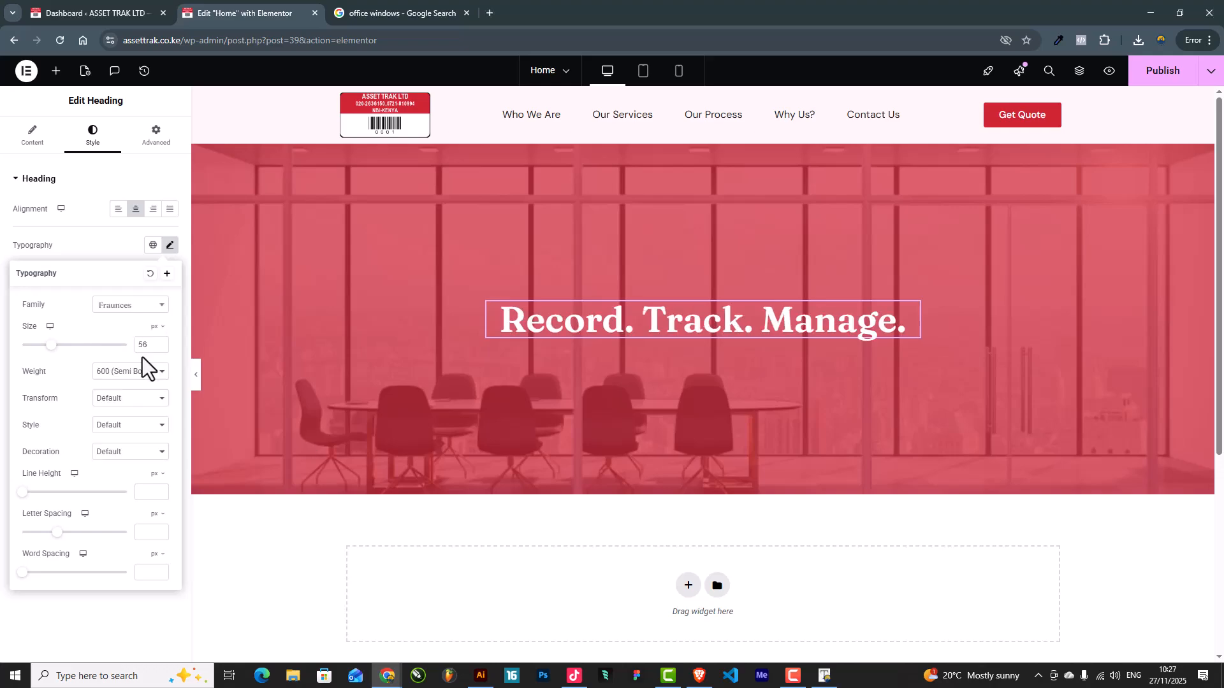
{"action": "left_click", "coordinate": [109, 254]}
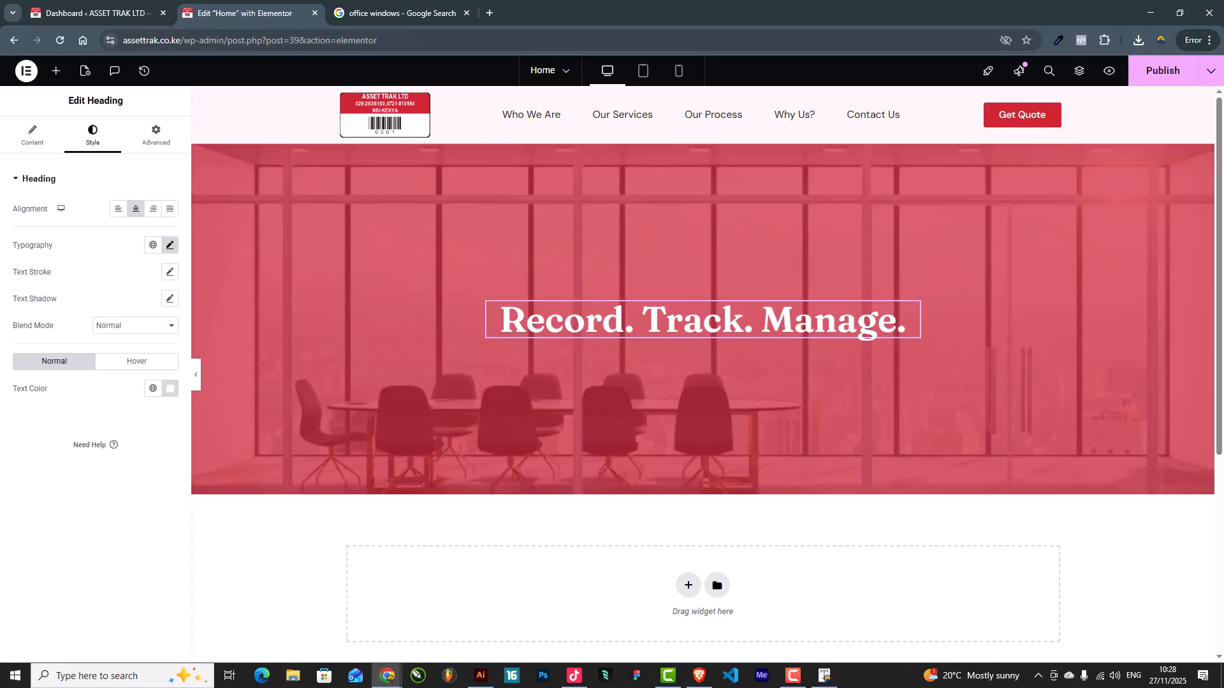
Add a text editor widget below the heading in the hero's inner section and delete the stray copy outside it
{"action": "left_click", "coordinate": [700, 676]}
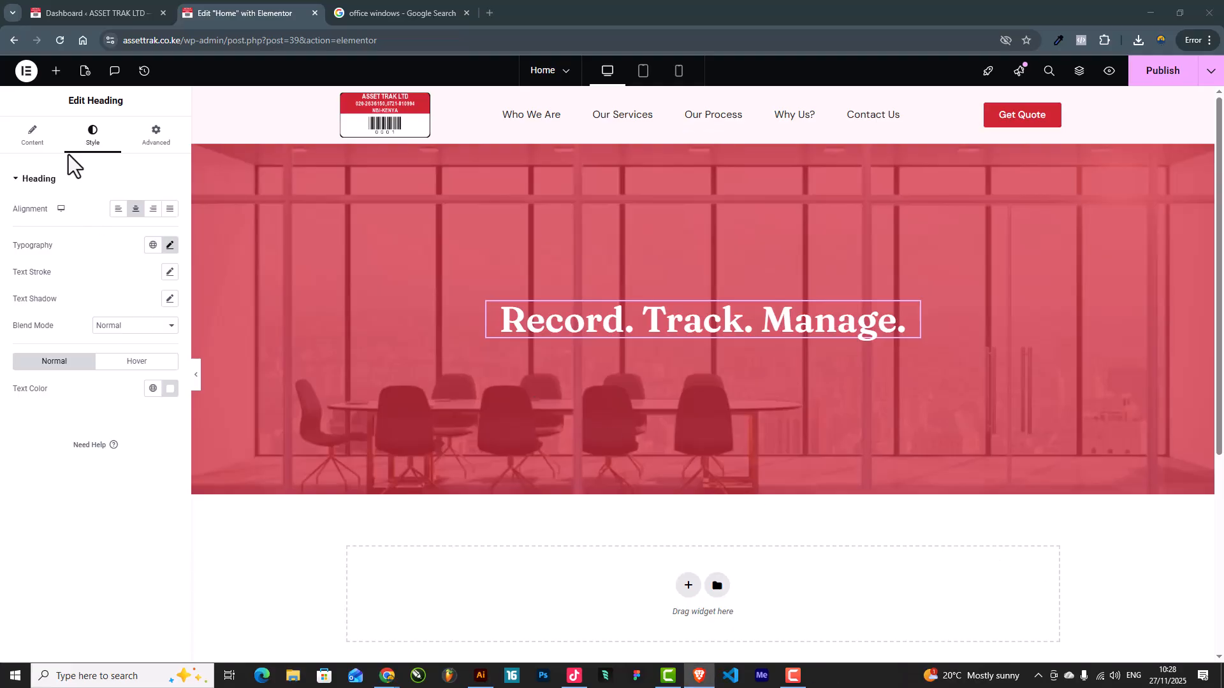
{"action": "left_click", "coordinate": [56, 70]}
{"action": "left_click_drag", "start_coordinate": [136, 327], "coordinate": [711, 331]}
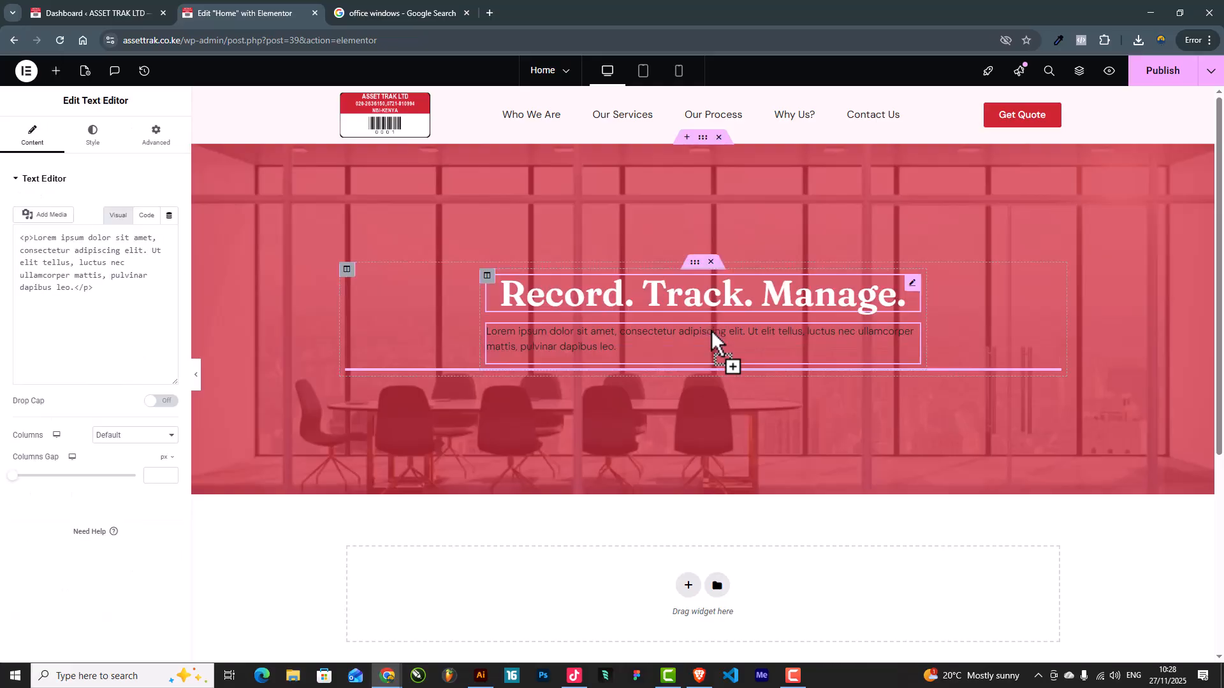
{"action": "right_click", "coordinate": [645, 366]}
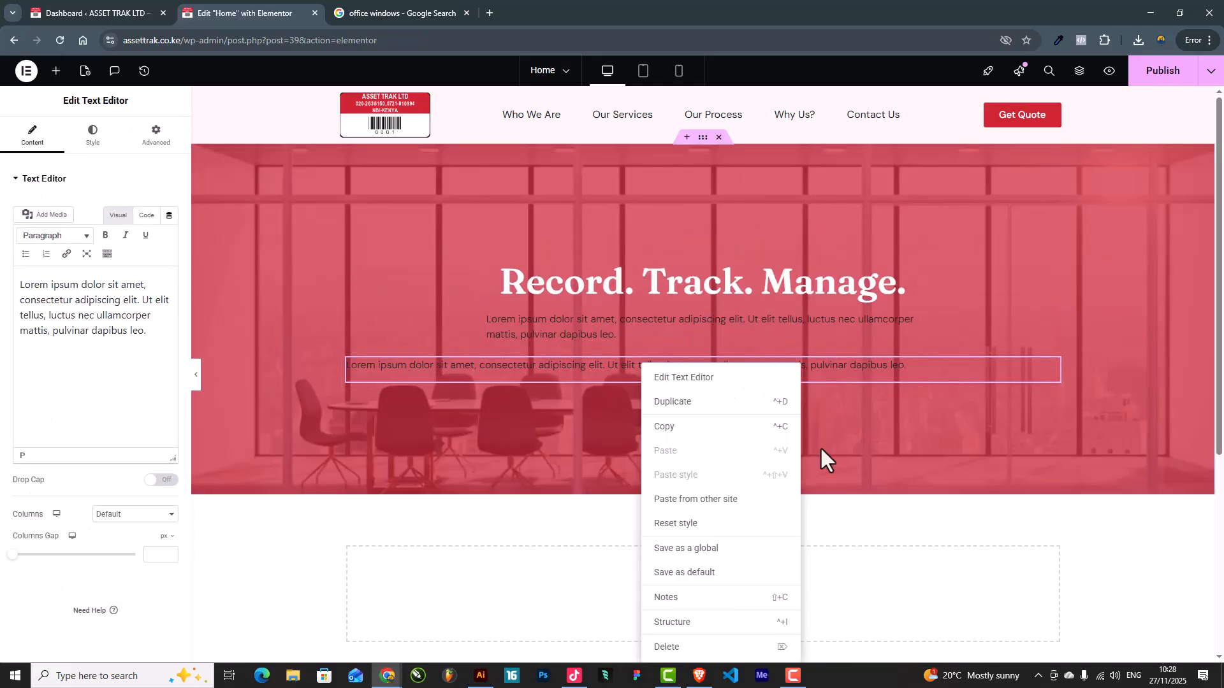
{"action": "left_click", "coordinate": [690, 647]}
Set the hero paragraph's text to "We help businesses maintain accurate, compliant, and up-to-date fixed asset registers through automated tagging, verification, and reconciliation solutions."
{"action": "left_click", "coordinate": [650, 329]}
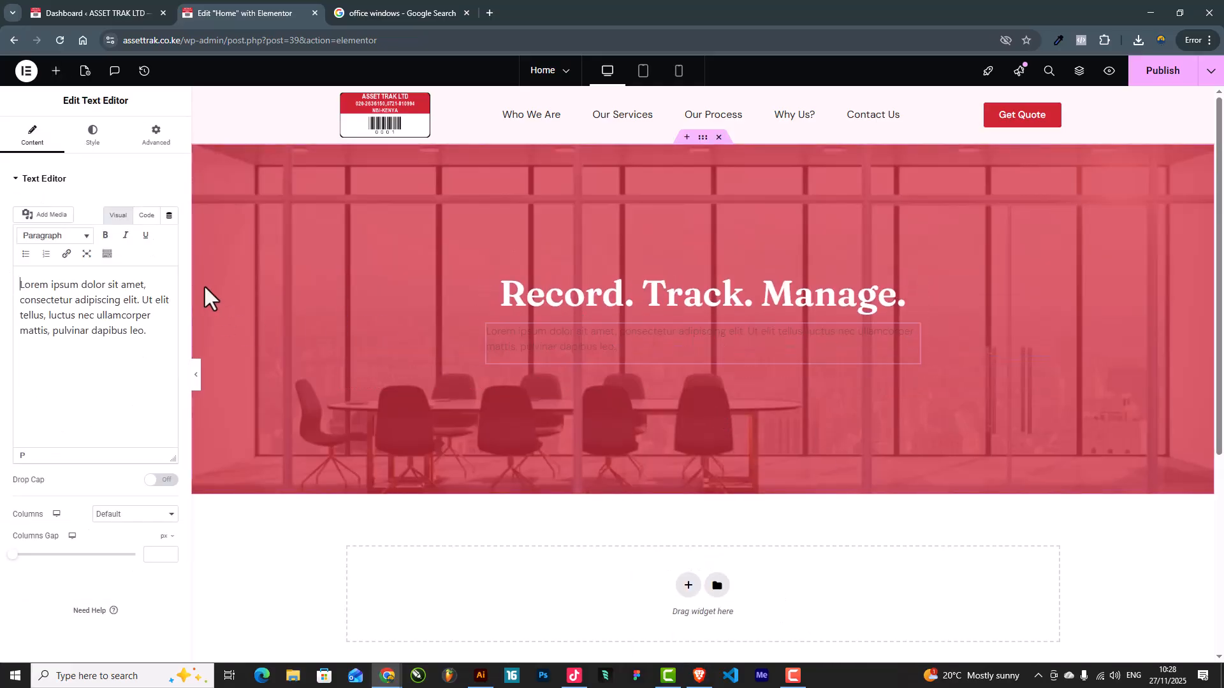
{"action": "triple_click", "coordinate": [123, 311]}
{"action": "type", "text": "We help businesses maintain accurate, compliant and up-to-date fixed asset registers through automated tagging, verification, and reconciliation solutions."}
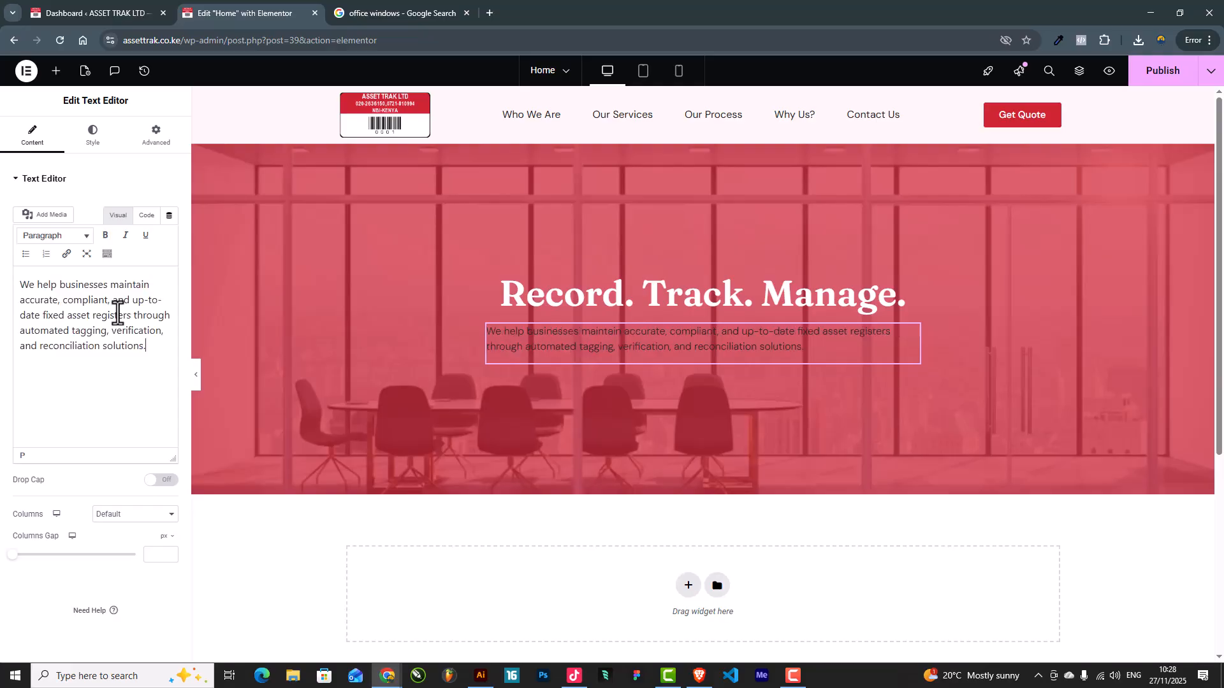
Change the hero paragraph's text color to white (#FFFFFF) and center its alignment
{"action": "left_click", "coordinate": [92, 136]}
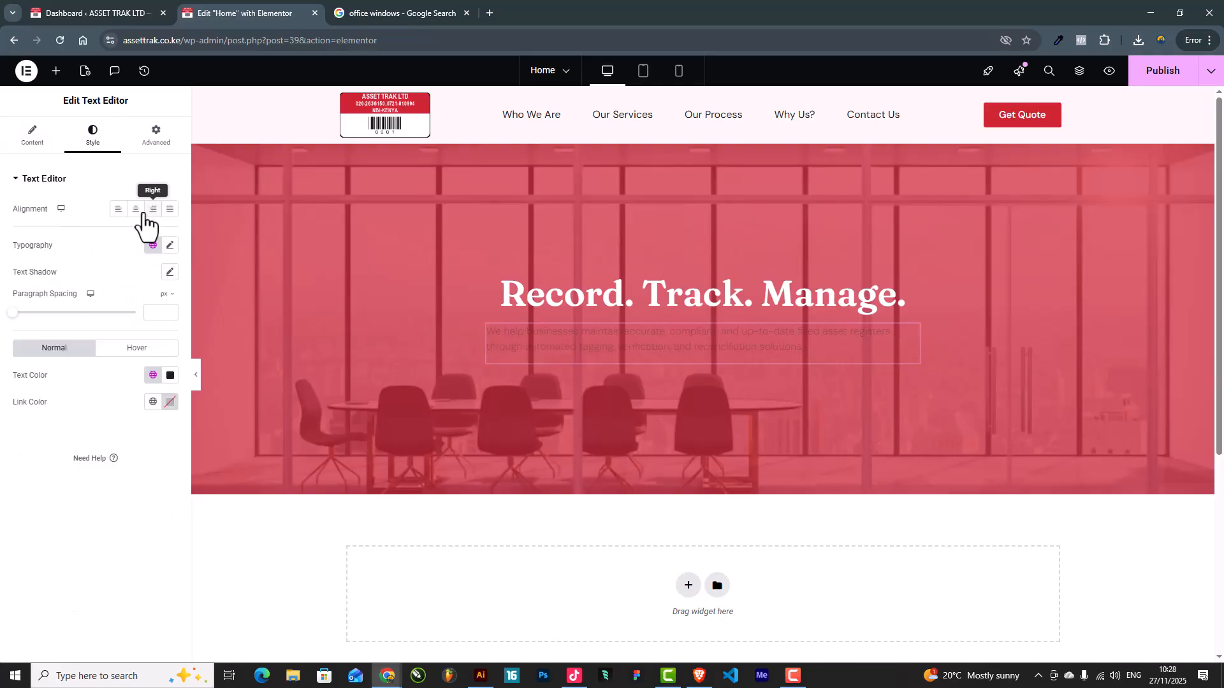
{"action": "left_click", "coordinate": [170, 376]}
{"action": "left_click_drag", "start_coordinate": [116, 443], "coordinate": [97, 425]}
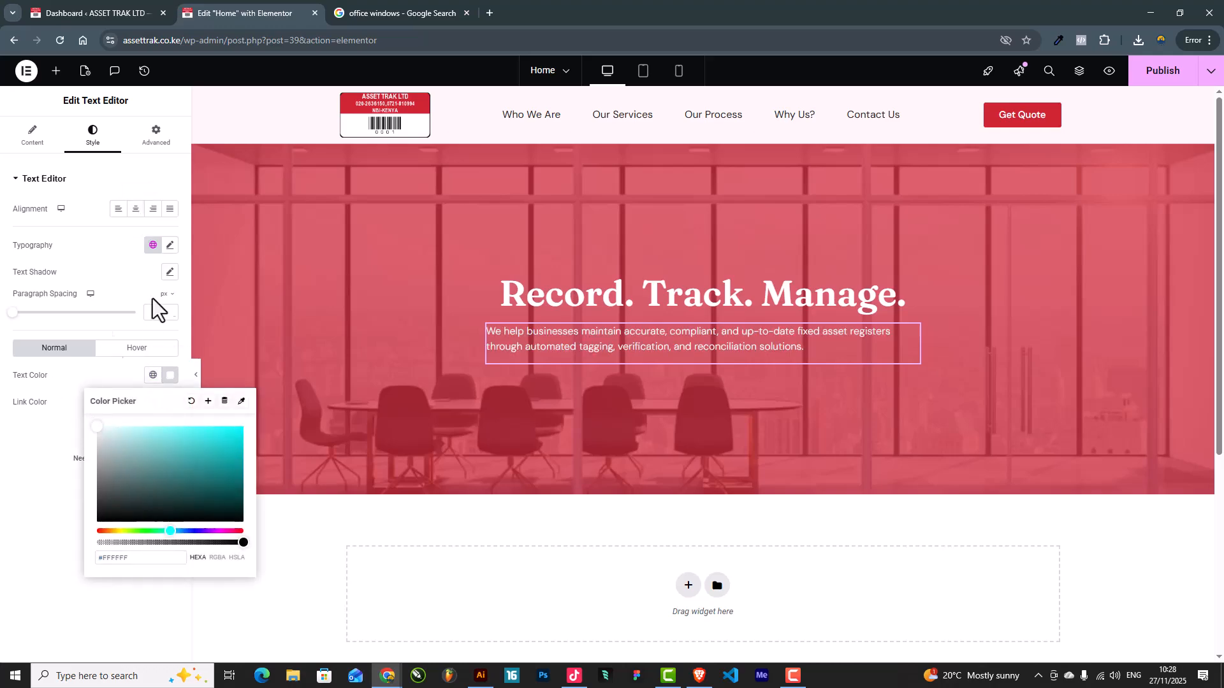
{"action": "left_click", "coordinate": [138, 209]}
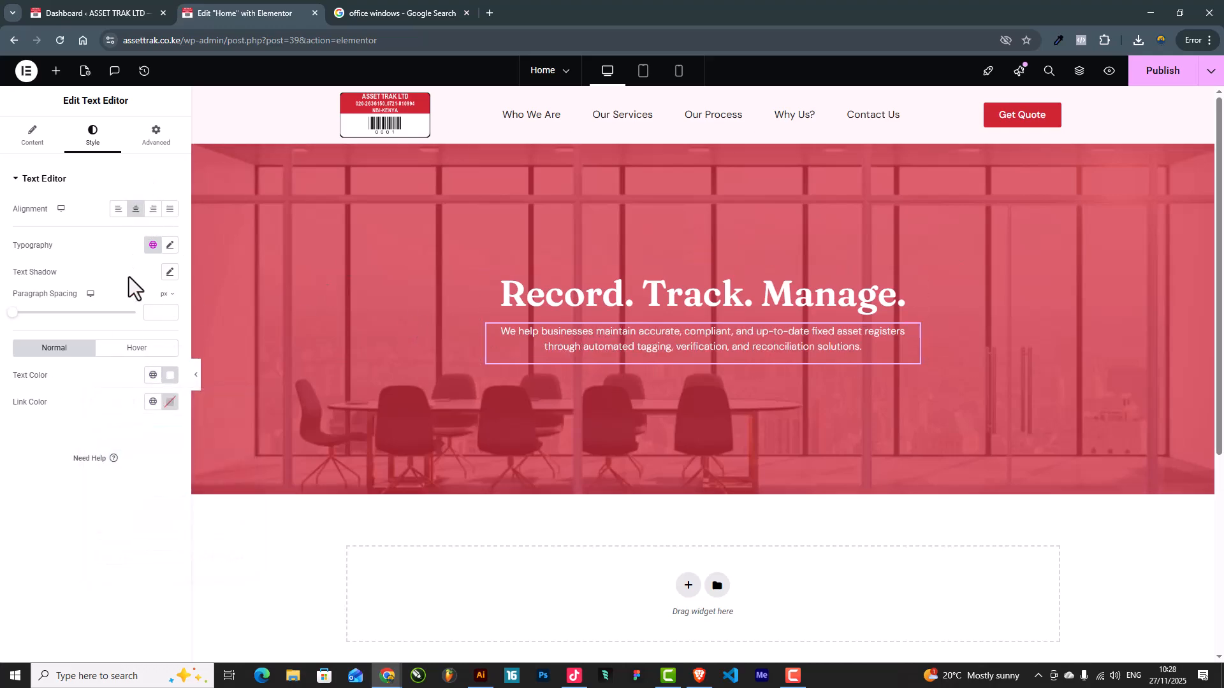
Set the hero paragraph's font size to 18 px and check the section at full width
{"action": "left_click", "coordinate": [170, 247]}
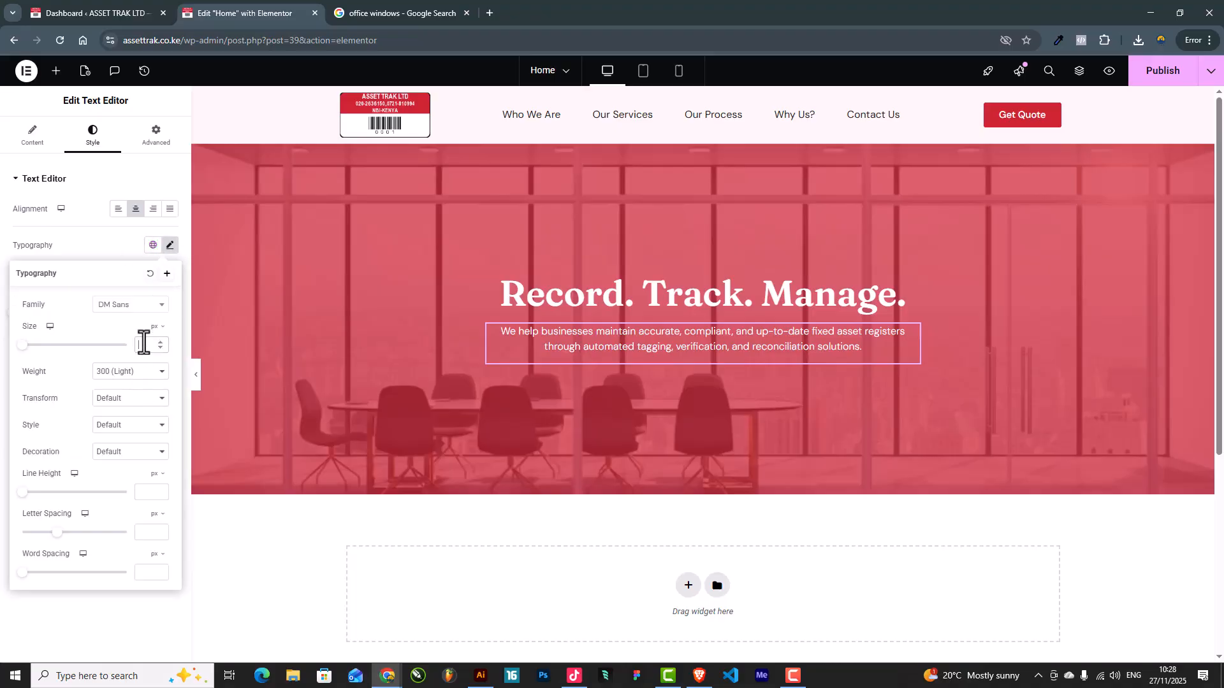
{"action": "type", "text": "20"}
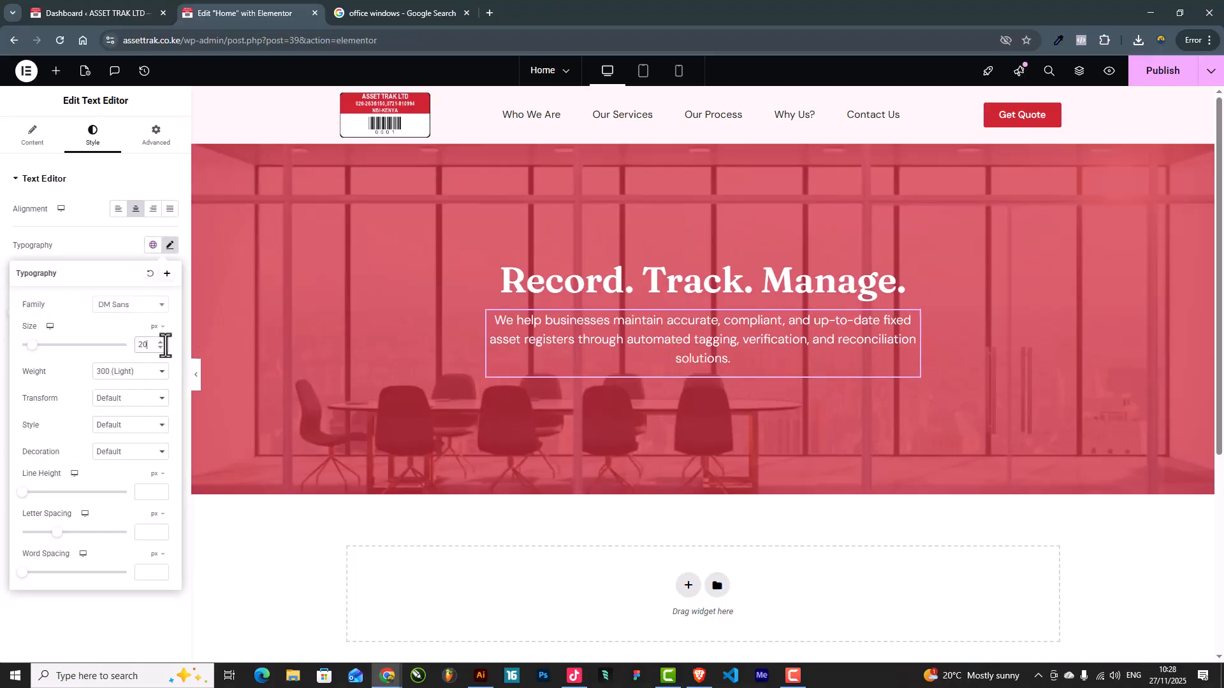
{"action": "left_click", "coordinate": [160, 348]}
{"action": "left_click", "coordinate": [161, 348]}
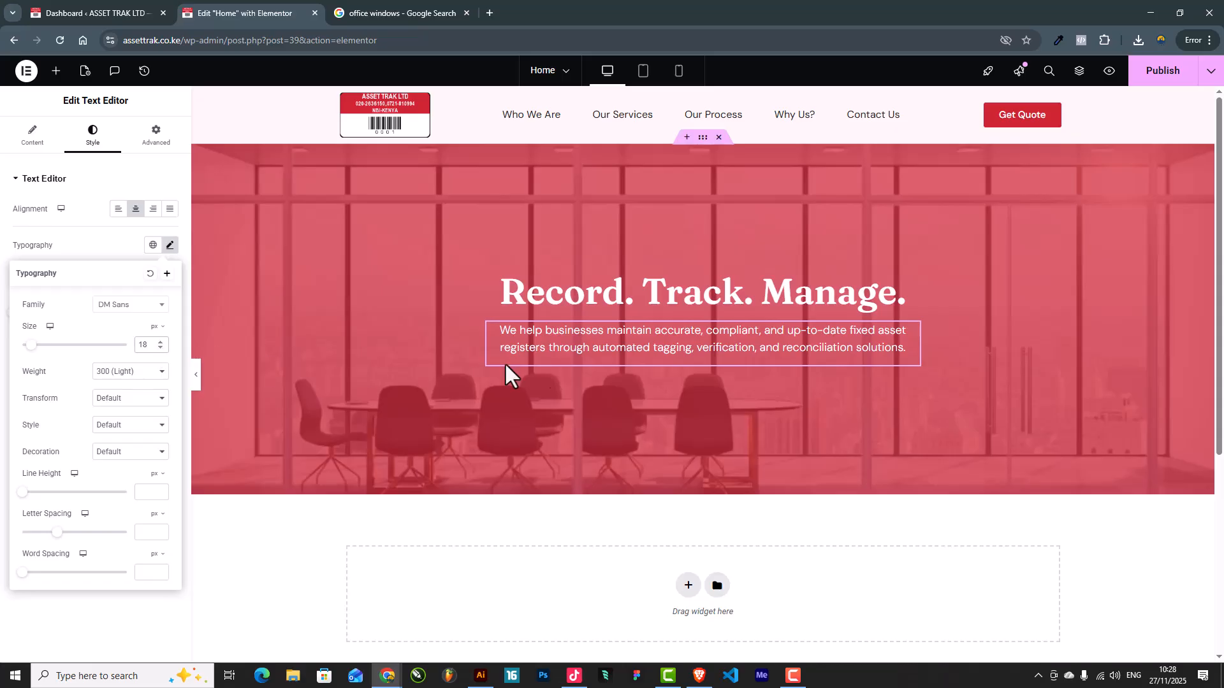
{"action": "left_click", "coordinate": [195, 383]}
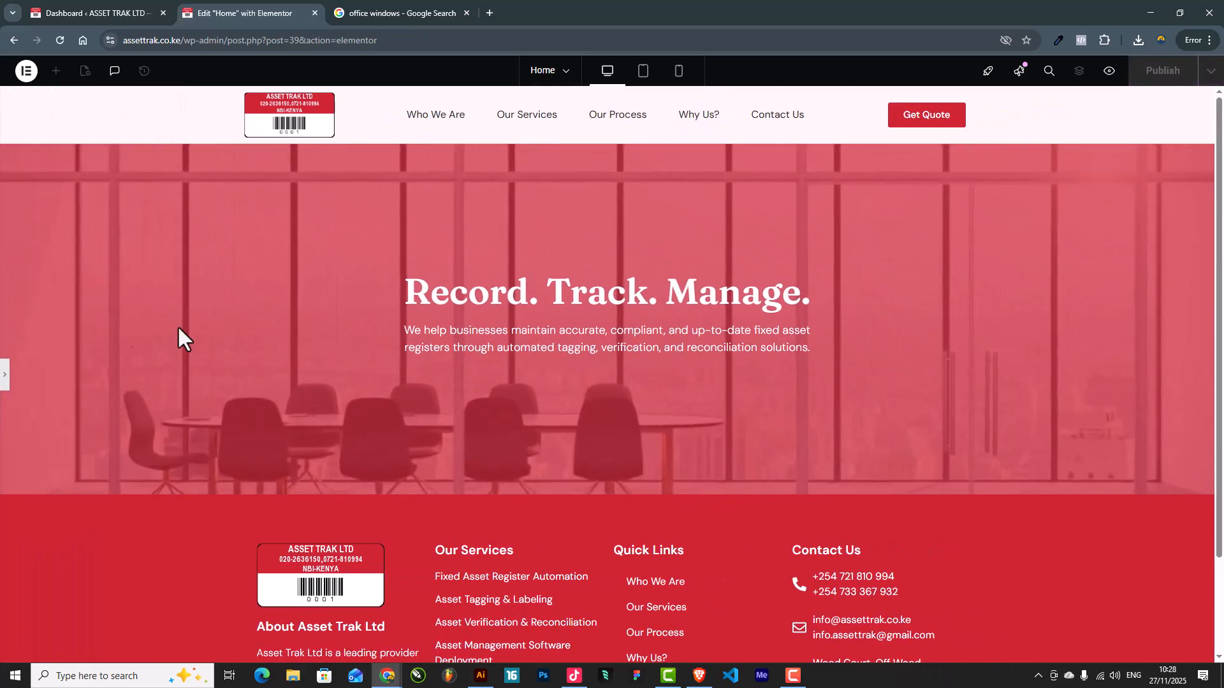
{"action": "left_click", "coordinate": [5, 375]}
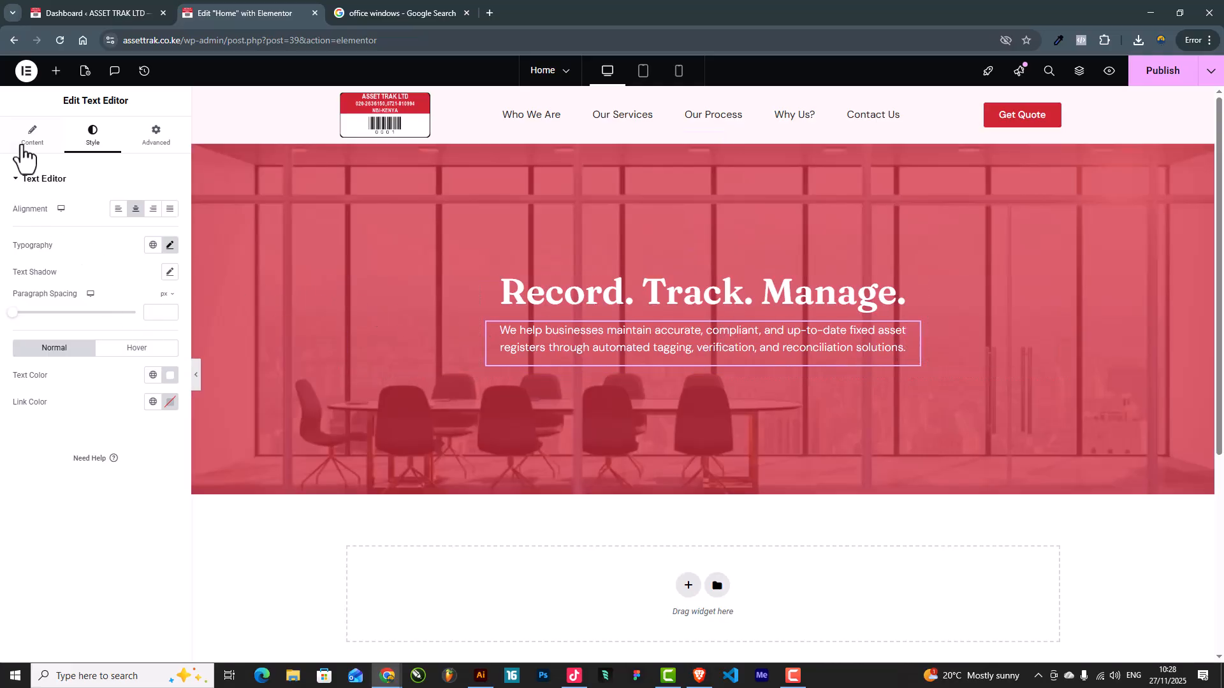
Insert a <br> line break after "accurate," in the hero paragraph's code and check the section at full width
{"action": "left_click", "coordinate": [24, 144]}
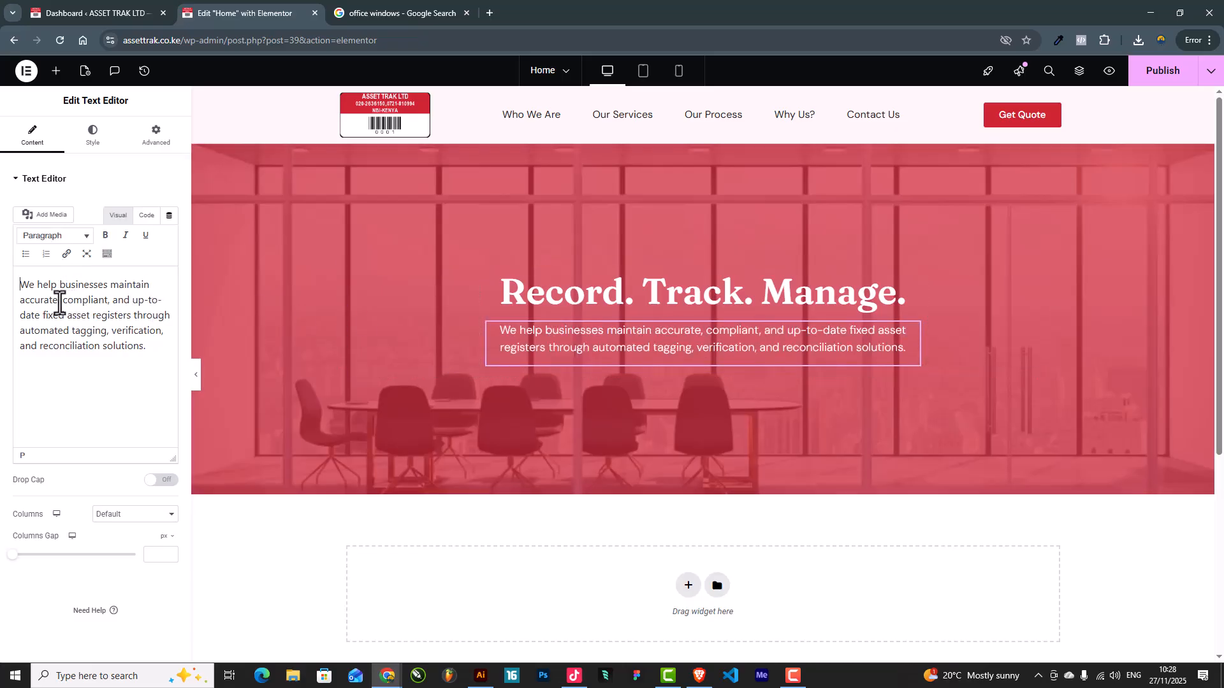
{"action": "left_click", "coordinate": [147, 216]}
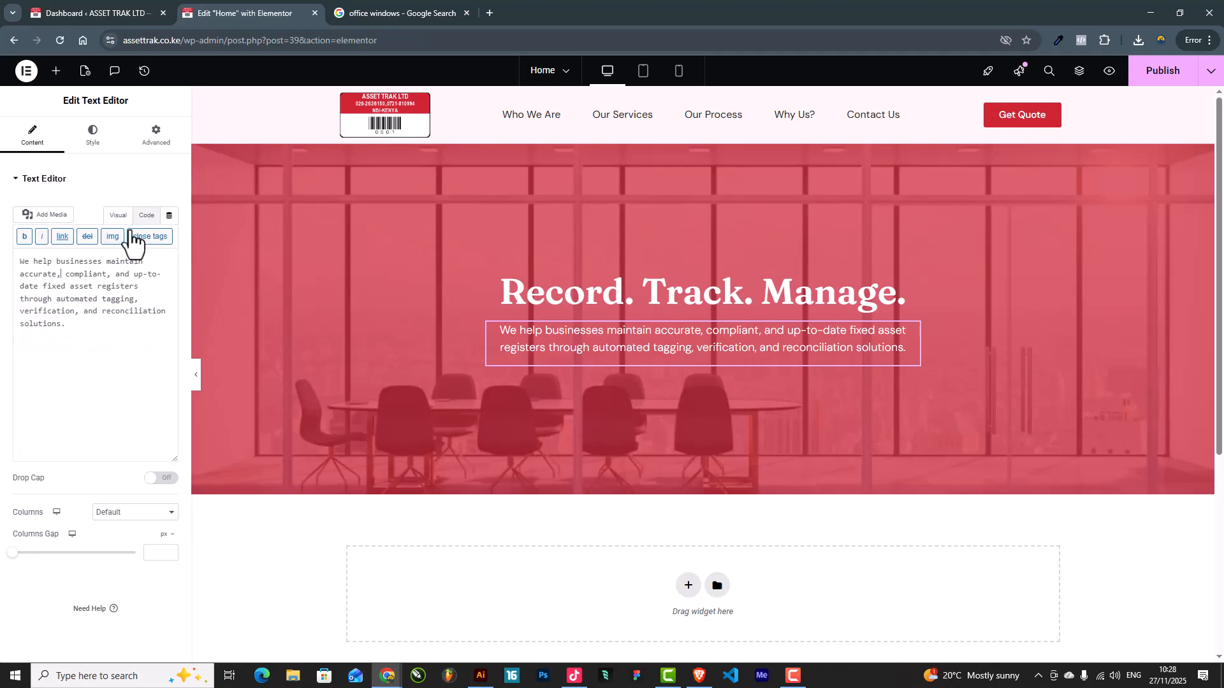
{"action": "type", "text": "<br>"}
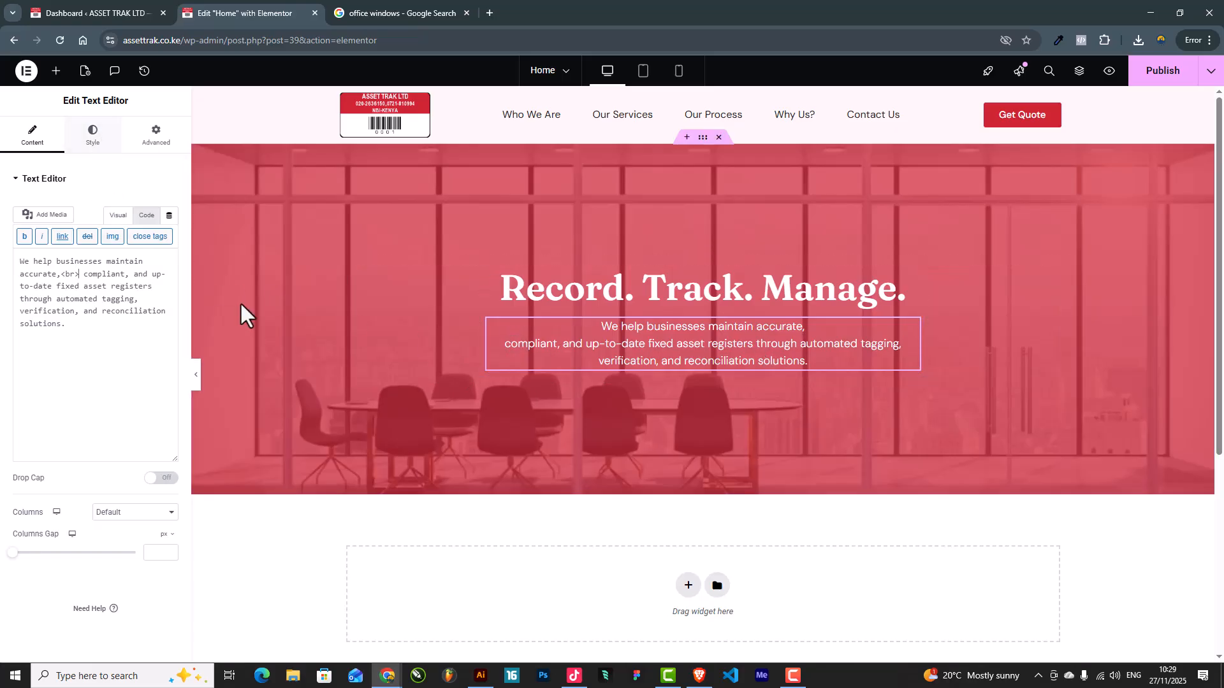
{"action": "left_click", "coordinate": [198, 376]}
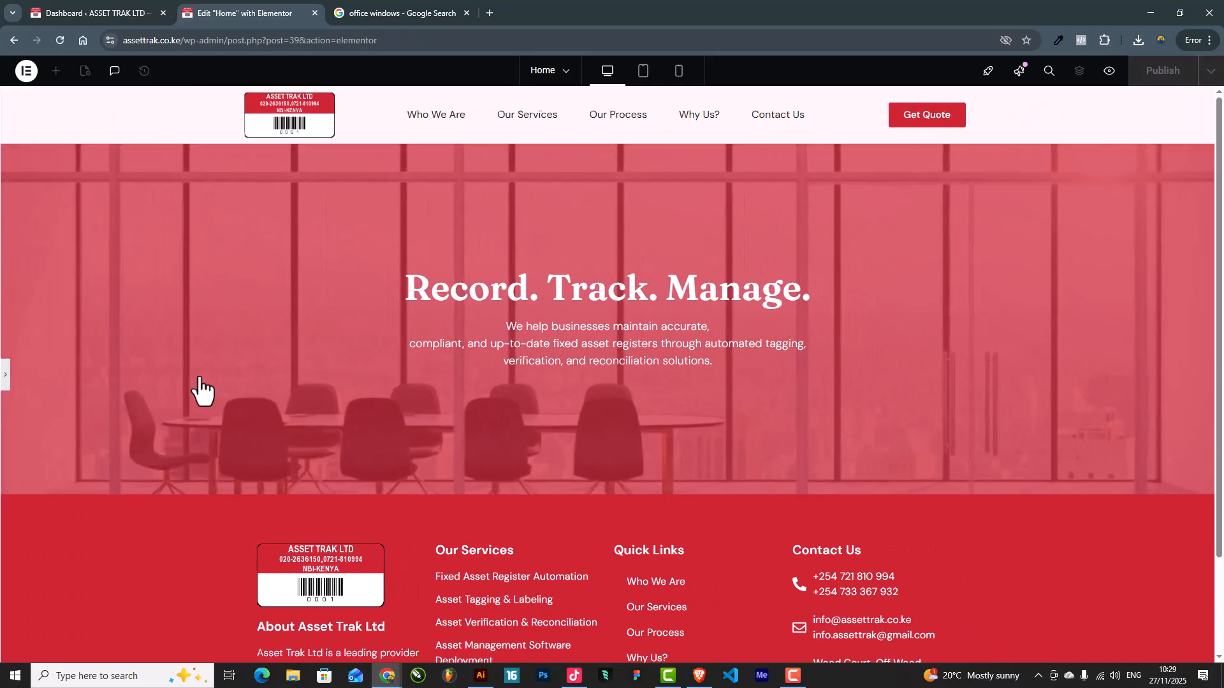
{"action": "left_click", "coordinate": [5, 376]}
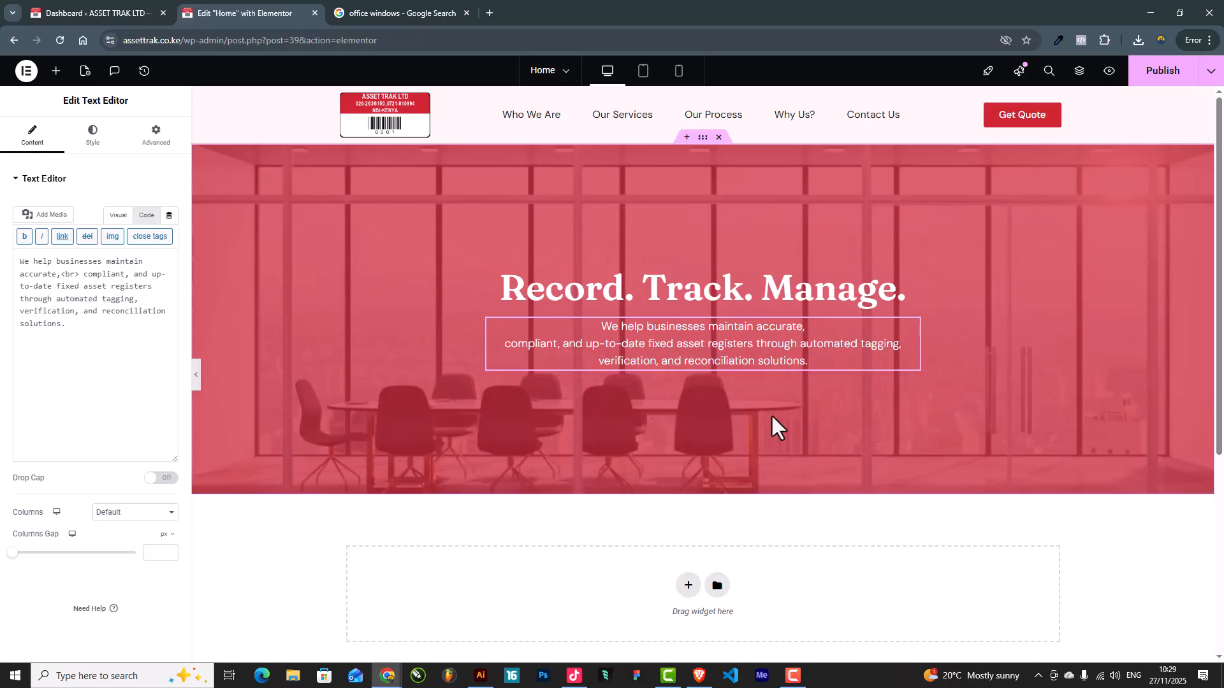
Add a button below the paragraph in the hero's inner section and delete the stray copy outside it
{"action": "left_click", "coordinate": [56, 71]}
{"action": "left_click_drag", "start_coordinate": [139, 359], "coordinate": [681, 358]}
{"action": "right_click", "coordinate": [368, 396]}
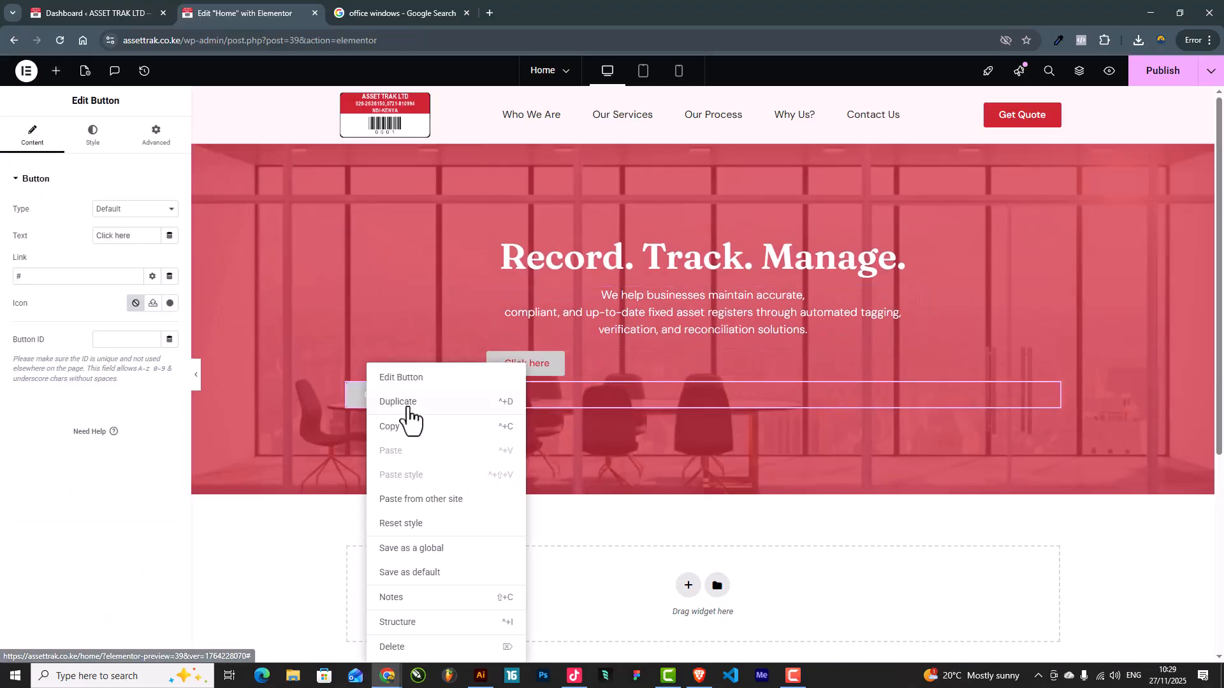
{"action": "left_click", "coordinate": [428, 647]}
Center the position of the "Click here" button in the hero section
{"action": "left_click", "coordinate": [910, 376]}
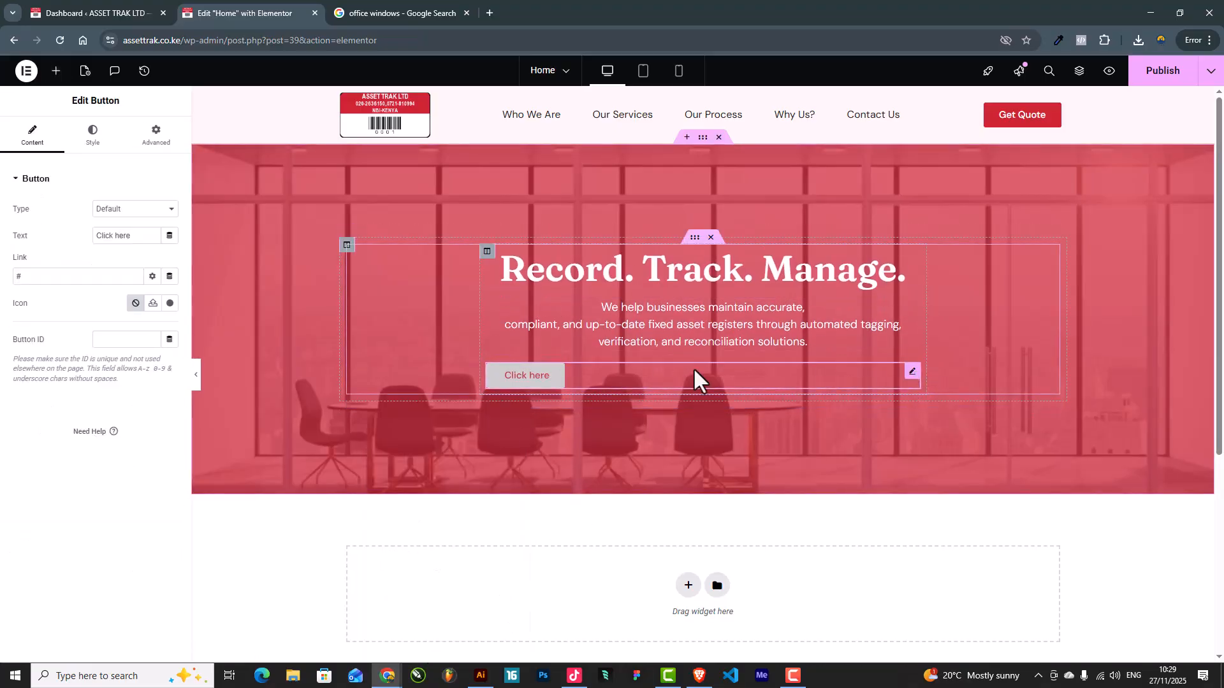
{"action": "left_click", "coordinate": [93, 135]}
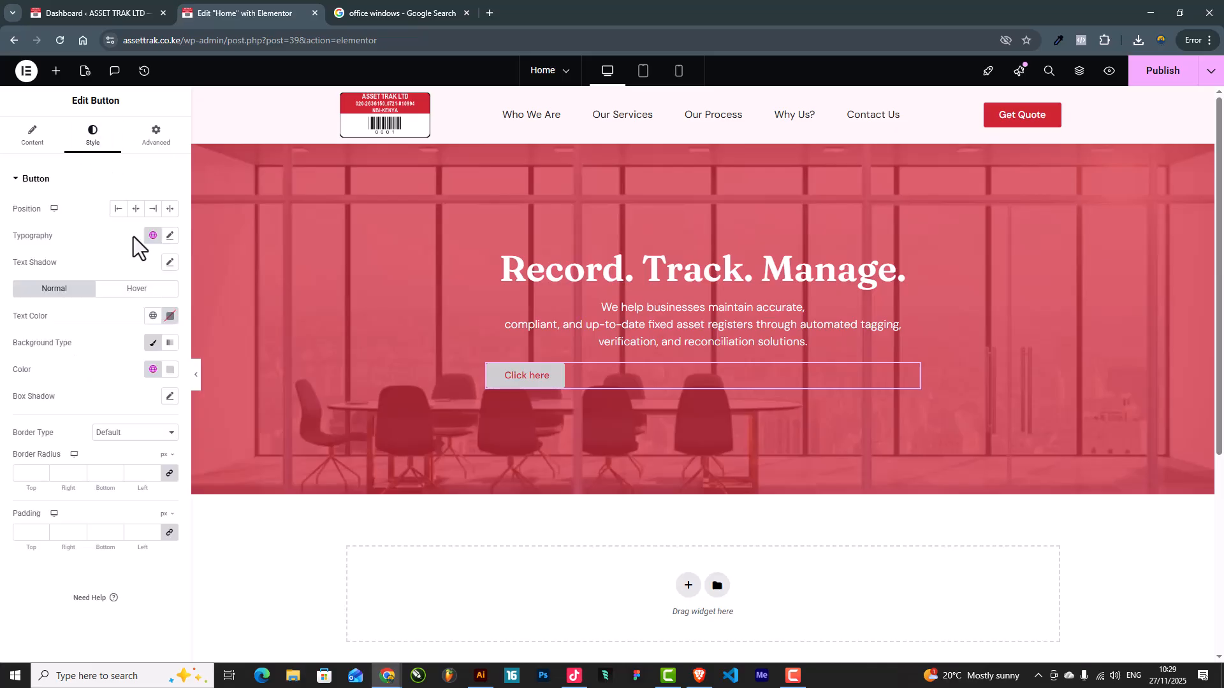
{"action": "left_click", "coordinate": [135, 209]}
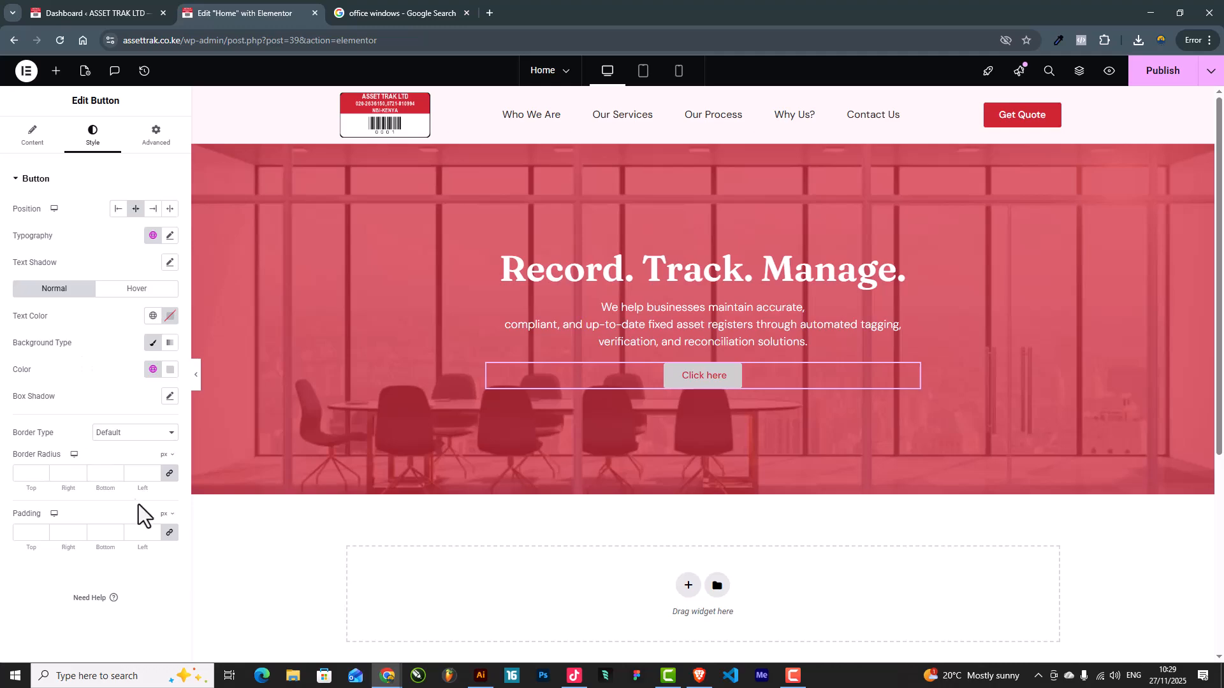
Set the hero button's padding to 20 px top and bottom and 100 px right and left
{"action": "left_click", "coordinate": [58, 533]}
{"action": "type", "text": "0"}
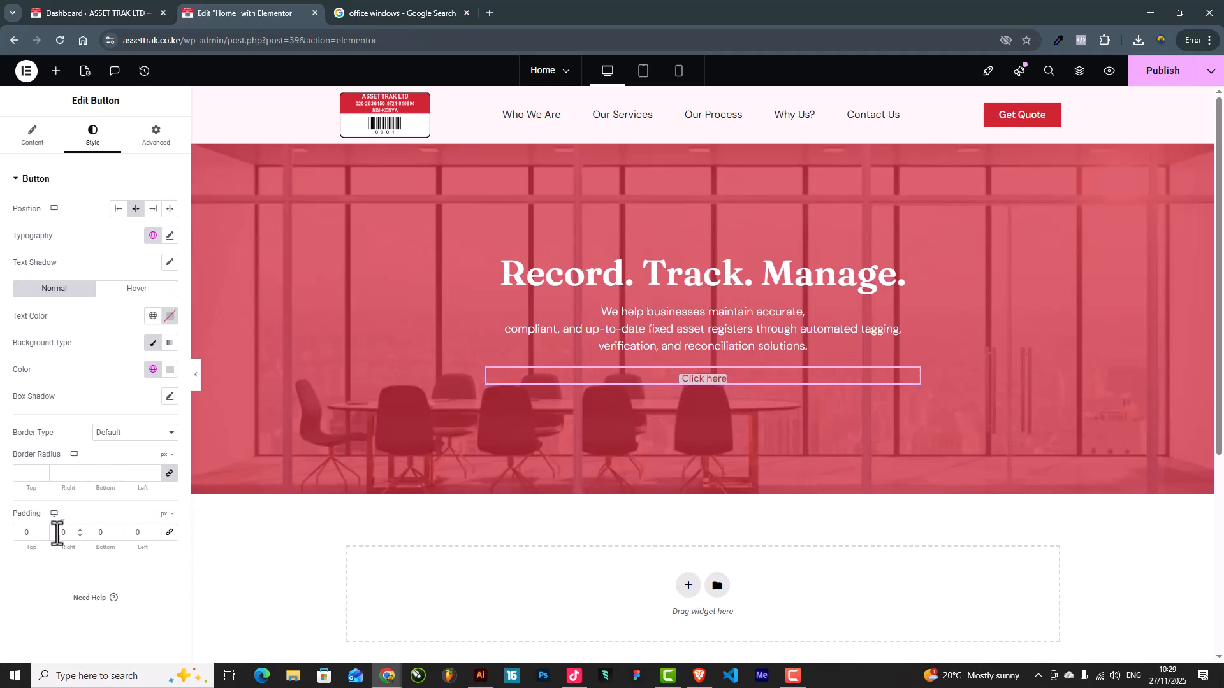
{"action": "left_click_drag", "start_coordinate": [29, 534], "coordinate": [1, 528]}
{"action": "type", "text": "15"}
{"action": "left_click_drag", "start_coordinate": [66, 534], "coordinate": [5, 537]}
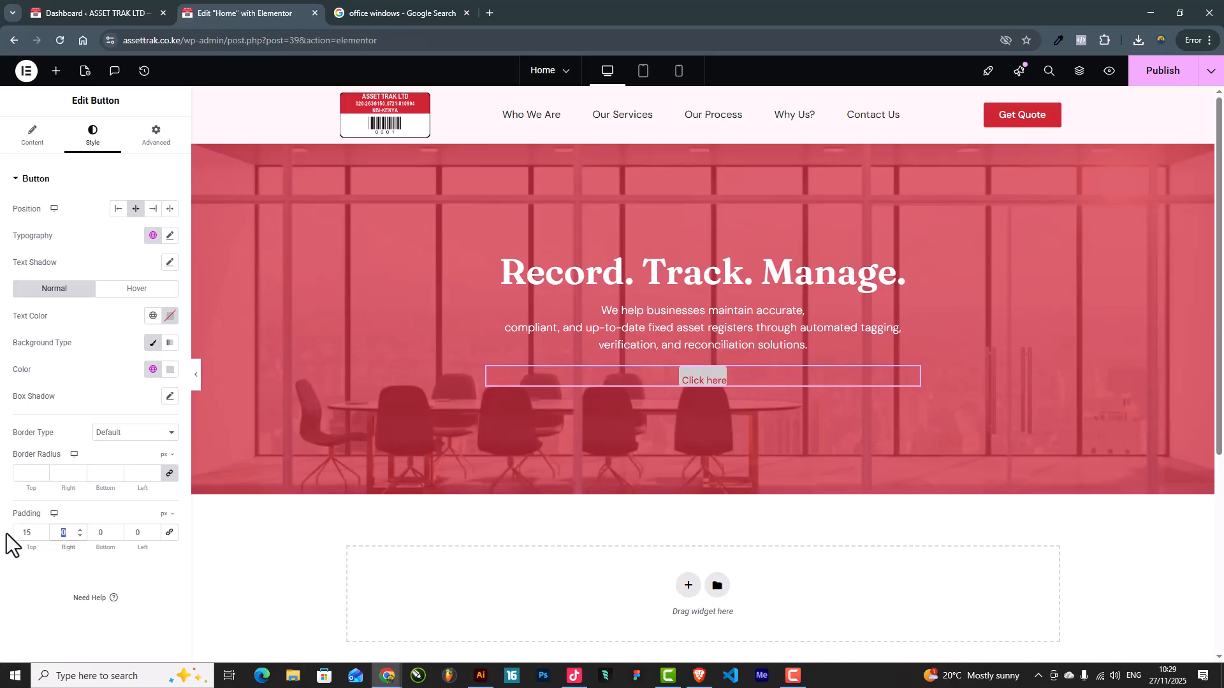
{"action": "type", "text": "55"}
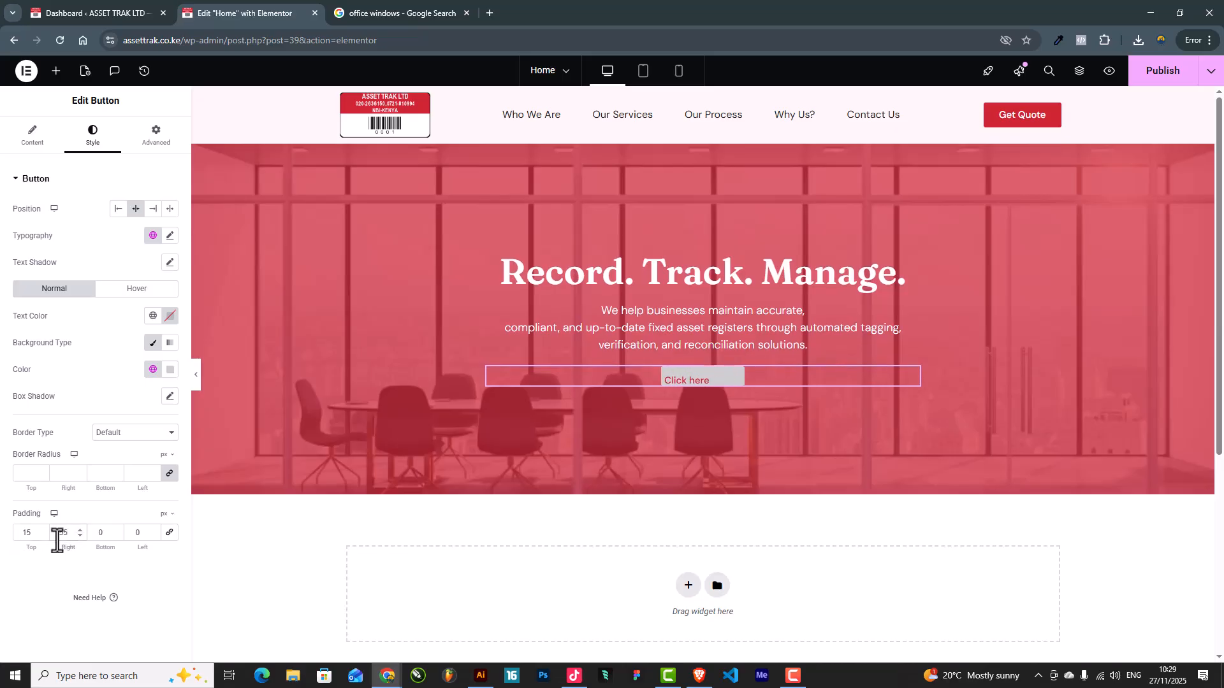
{"action": "type", "text": "100"}
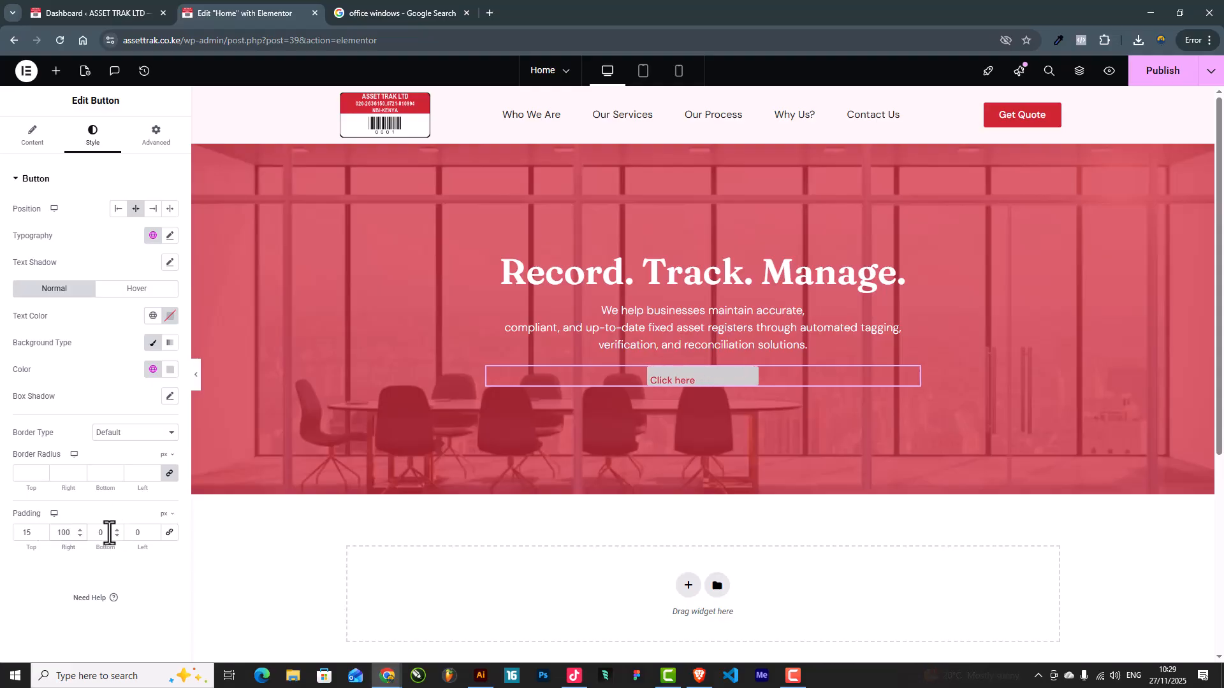
{"action": "type", "text": "20"}
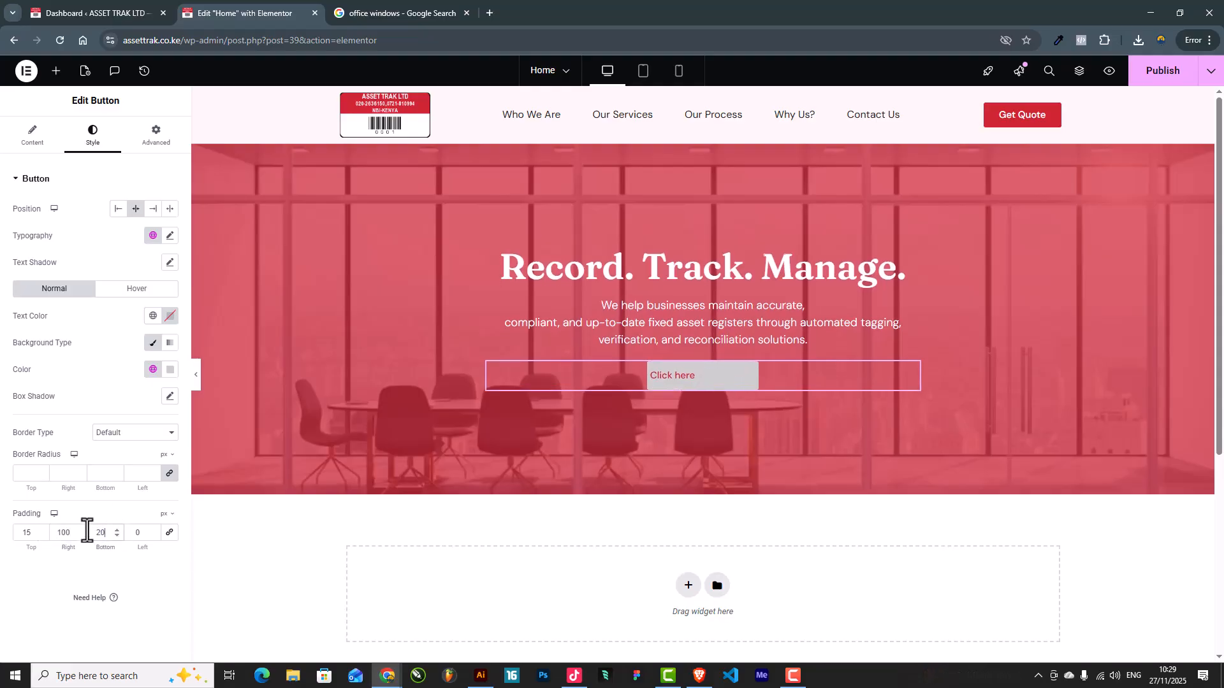
{"action": "type", "text": "100"}
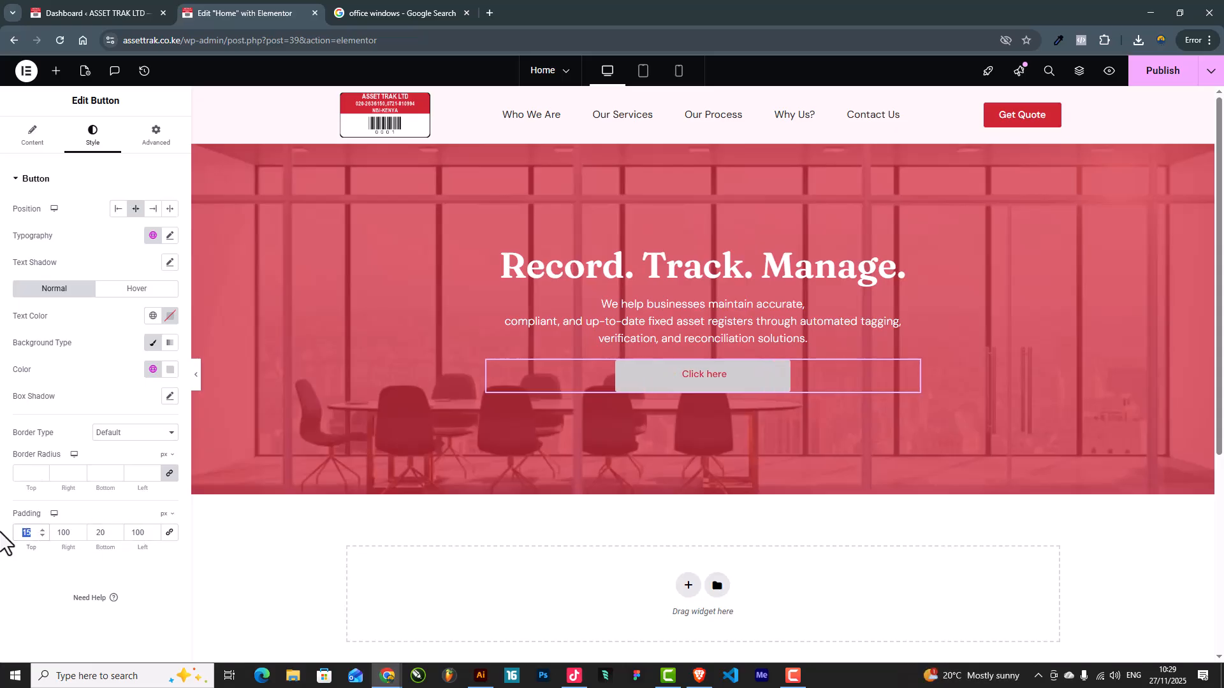
{"action": "type", "text": "20"}
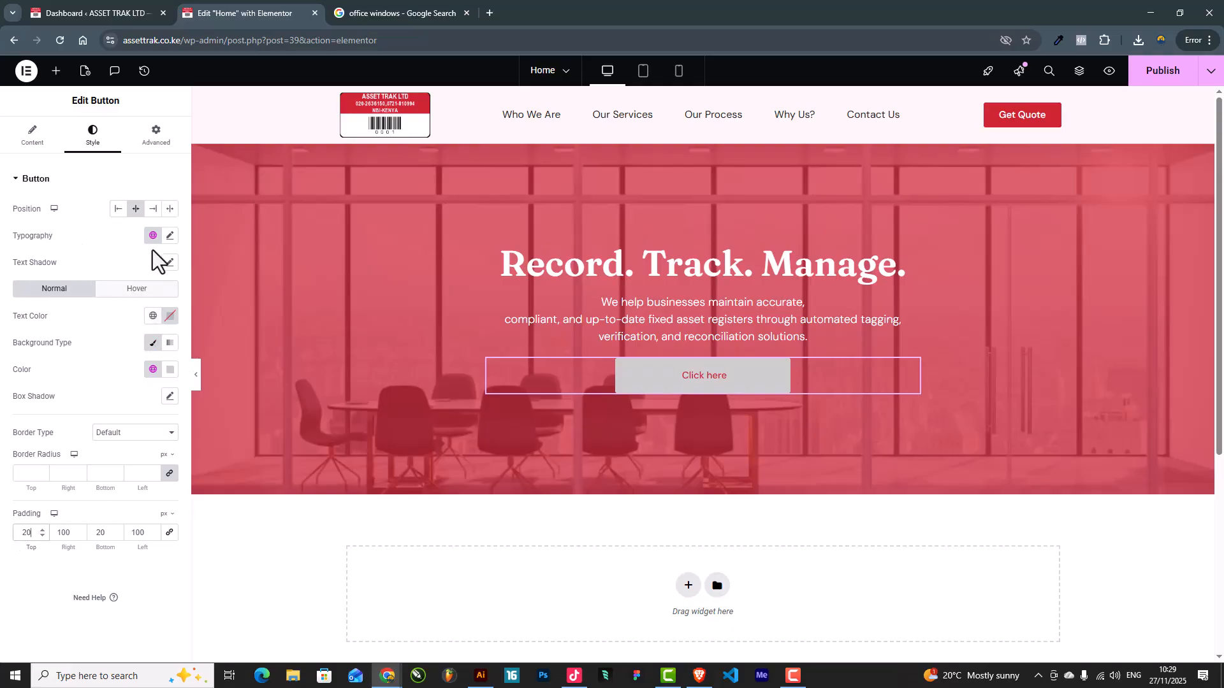
Change the hero button's text to "Request a Quote"
{"action": "left_click", "coordinate": [35, 135]}
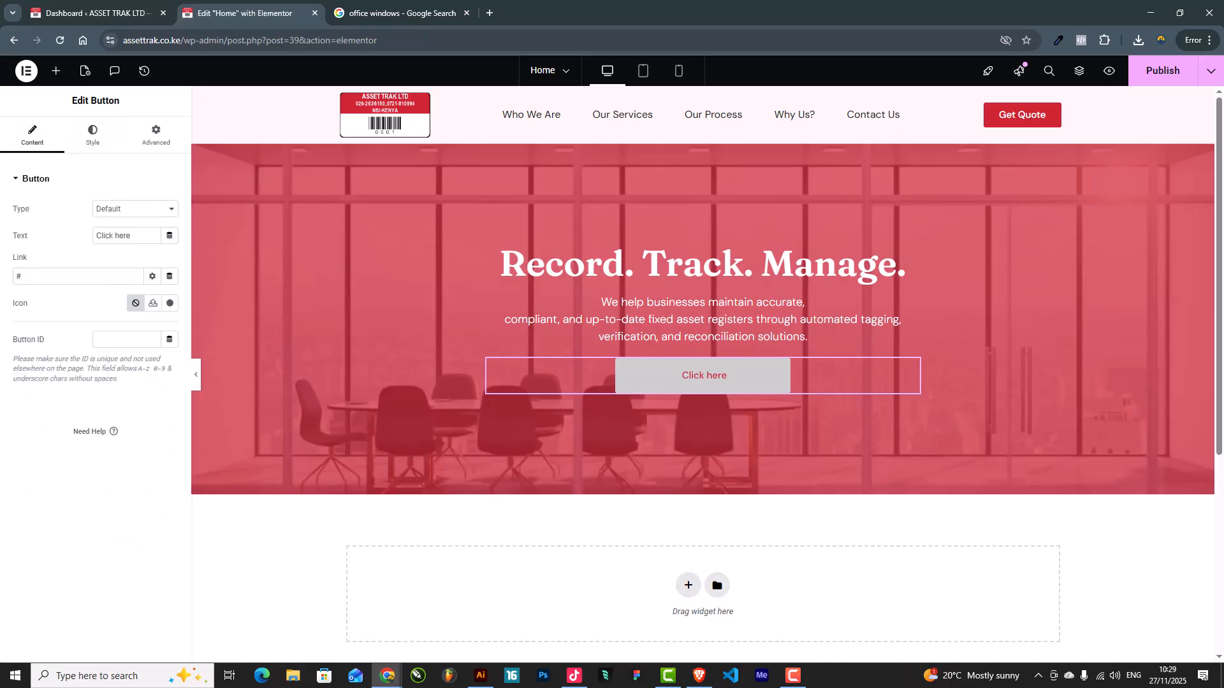
{"action": "key", "text": "alt+Tab"}
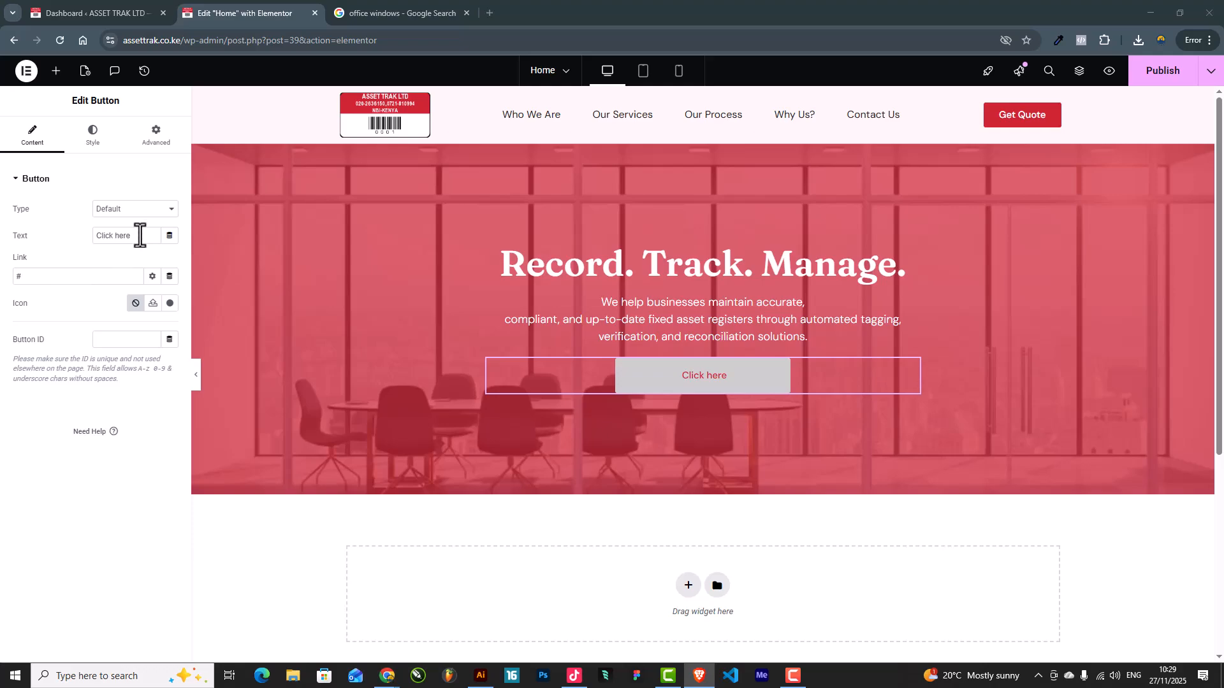
{"action": "left_click_drag", "start_coordinate": [140, 235], "coordinate": [71, 236]}
{"action": "type", "text": "Request a Quote"}
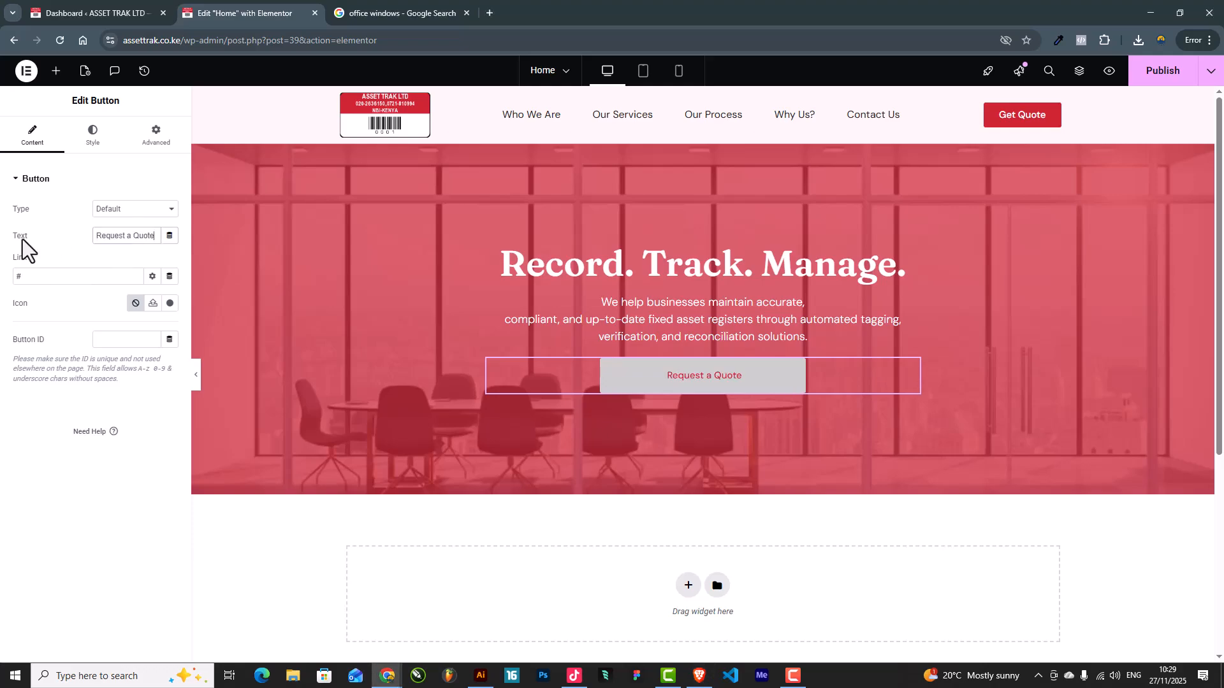
Set the hero button's font size to 20 px and check the section at full width
{"action": "left_click", "coordinate": [93, 137]}
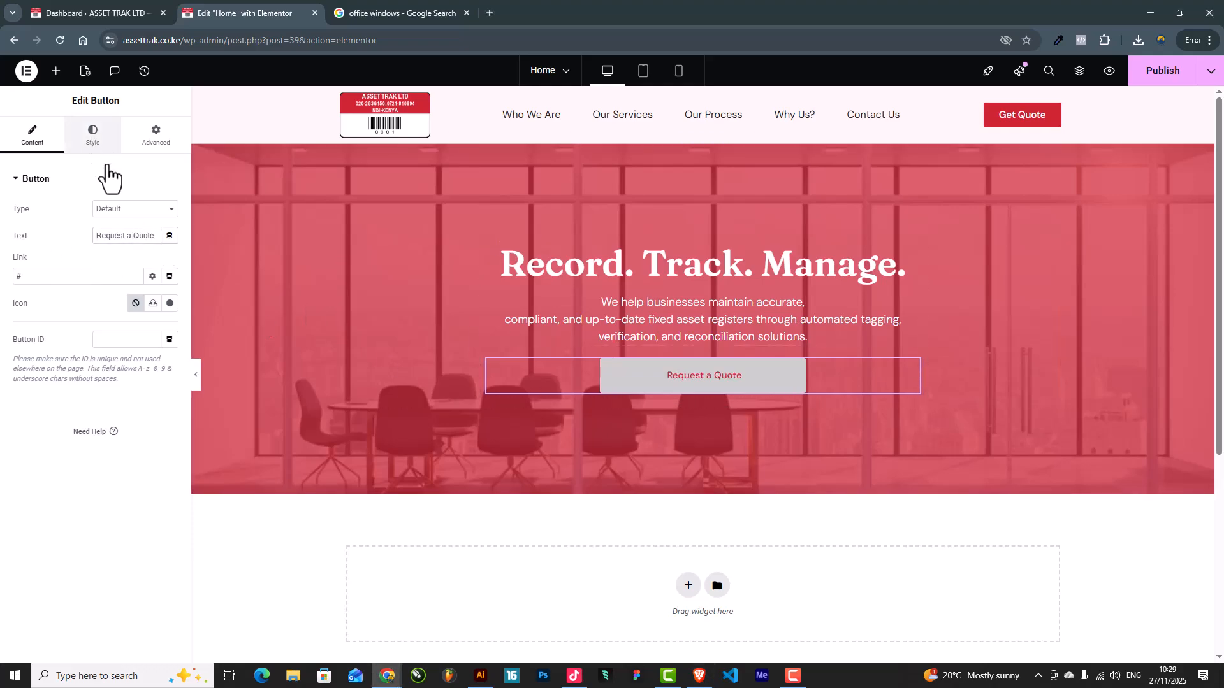
{"action": "left_click", "coordinate": [169, 236]}
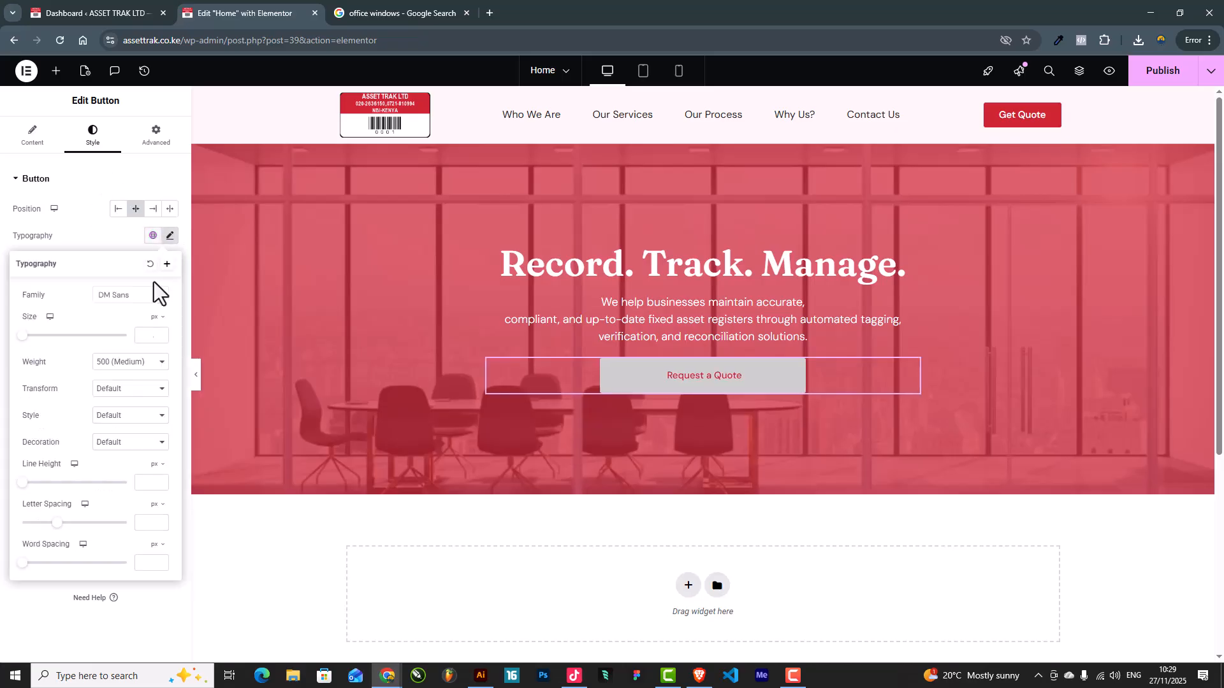
{"action": "left_click", "coordinate": [146, 336]}
{"action": "type", "text": "20"}
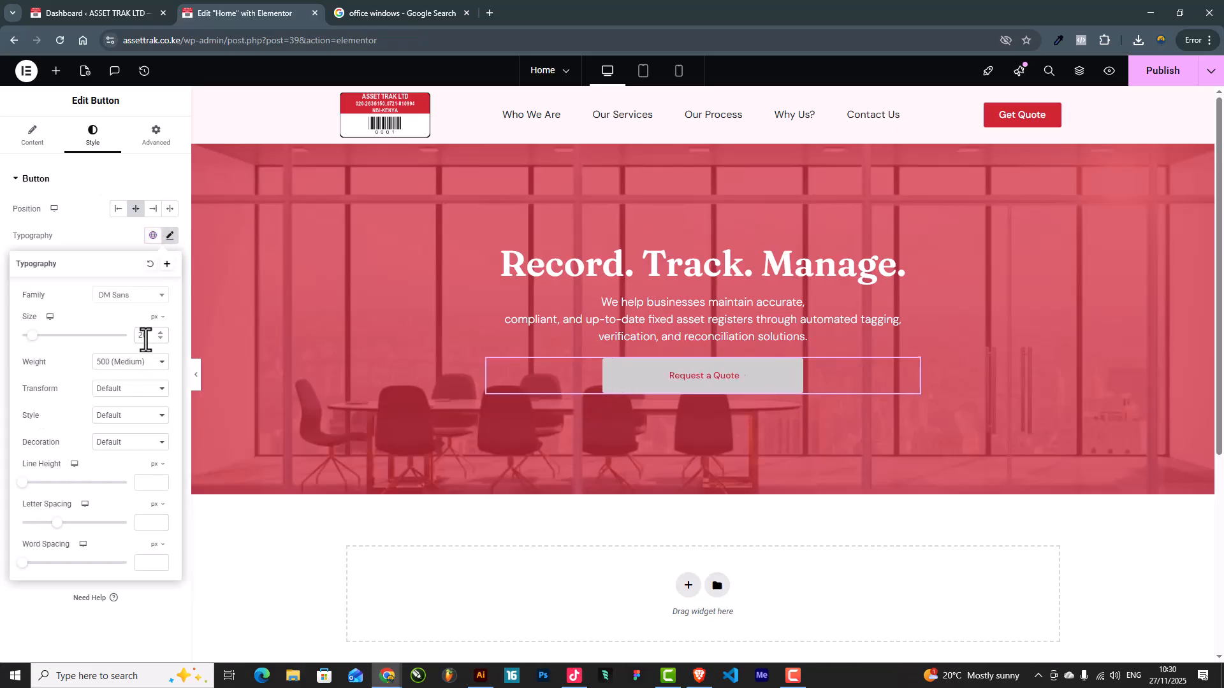
{"action": "left_click", "coordinate": [197, 382]}
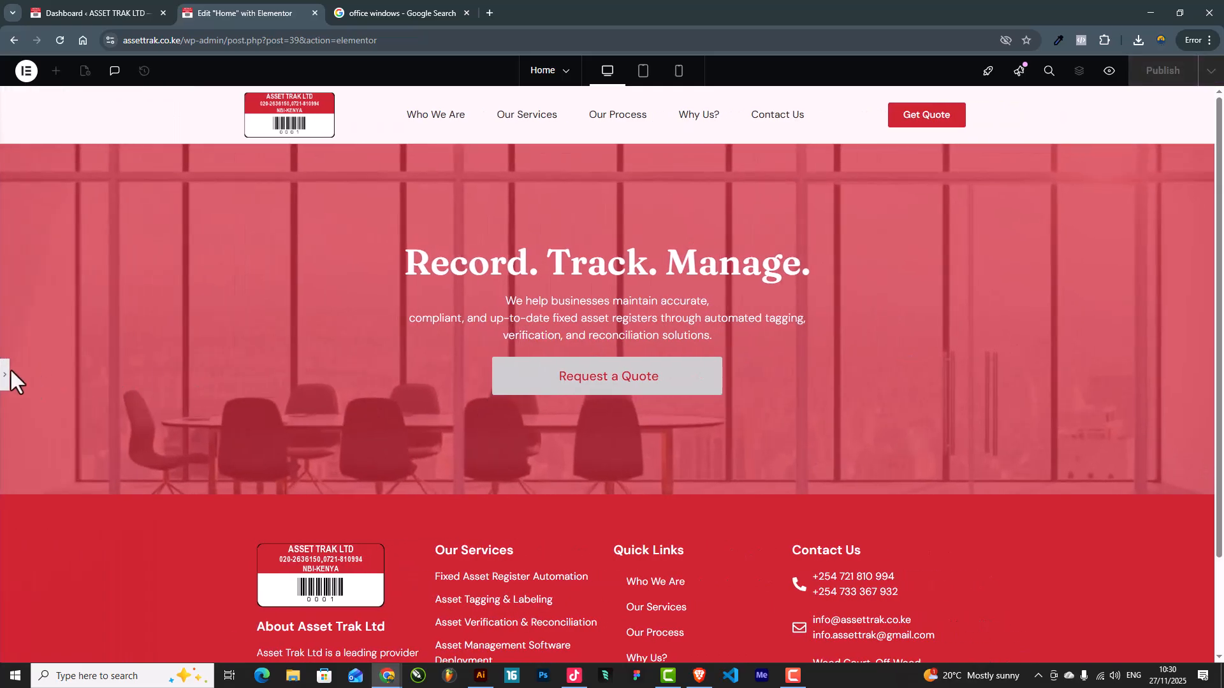
{"action": "left_click", "coordinate": [6, 377]}
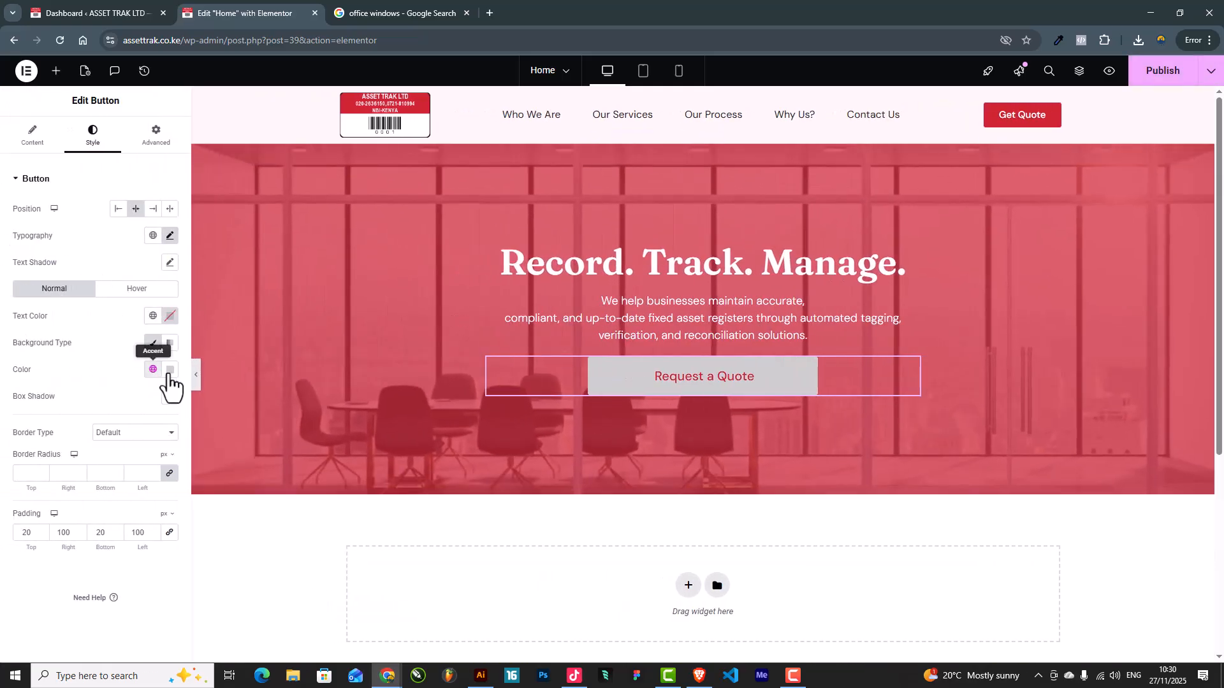
Set the hero button's background color to white and preview the section at full width
{"action": "left_click", "coordinate": [170, 370]}
{"action": "left_click", "coordinate": [97, 414]}
{"action": "left_click", "coordinate": [56, 388]}
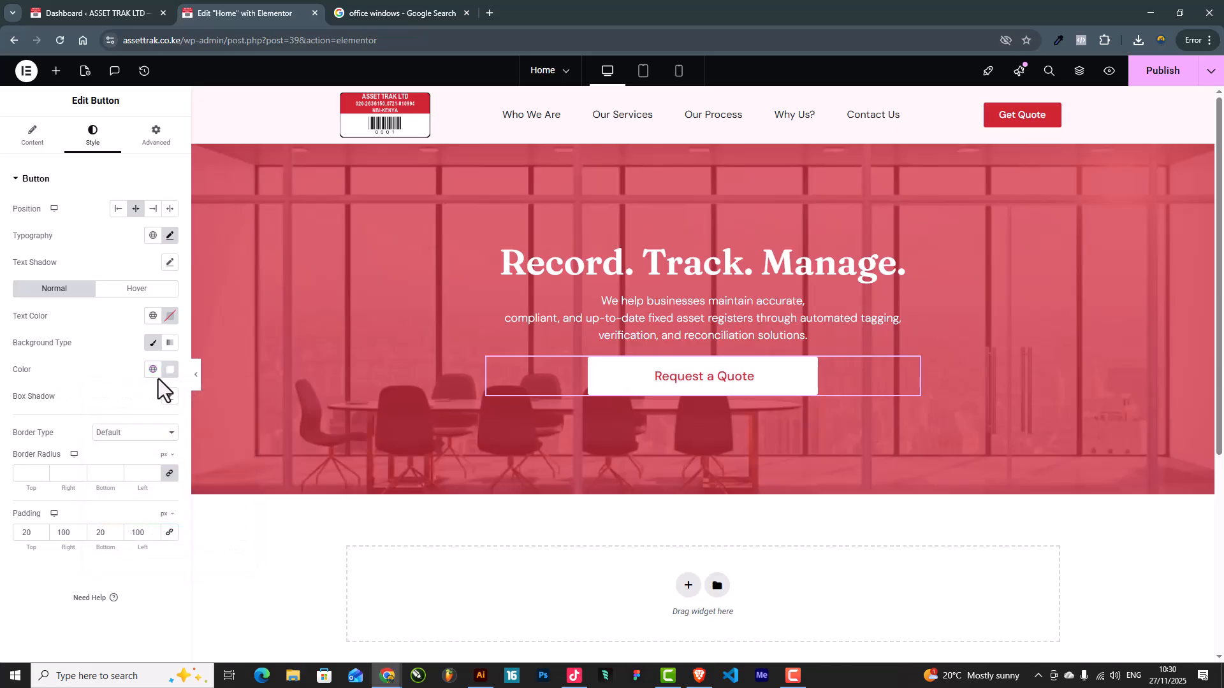
{"action": "left_click", "coordinate": [196, 377]}
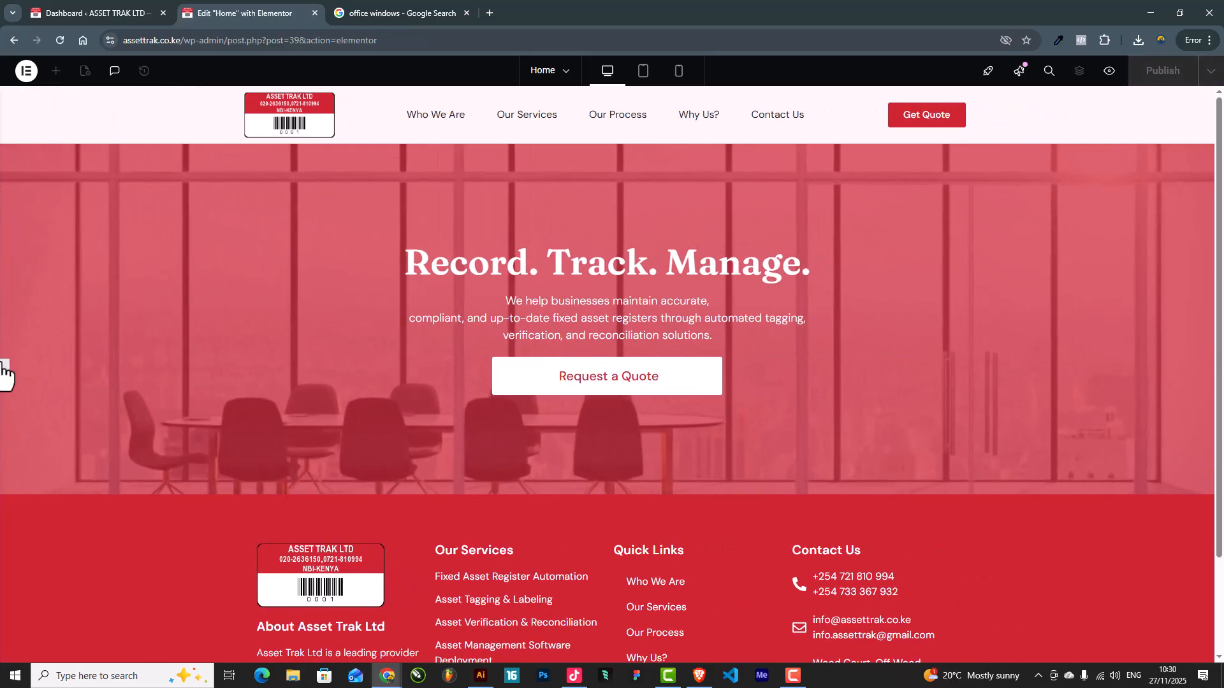
{"action": "left_click", "coordinate": [6, 376]}
Try the global Text color as the hero button's background with white button text, and preview the page
{"action": "left_click", "coordinate": [153, 371]}
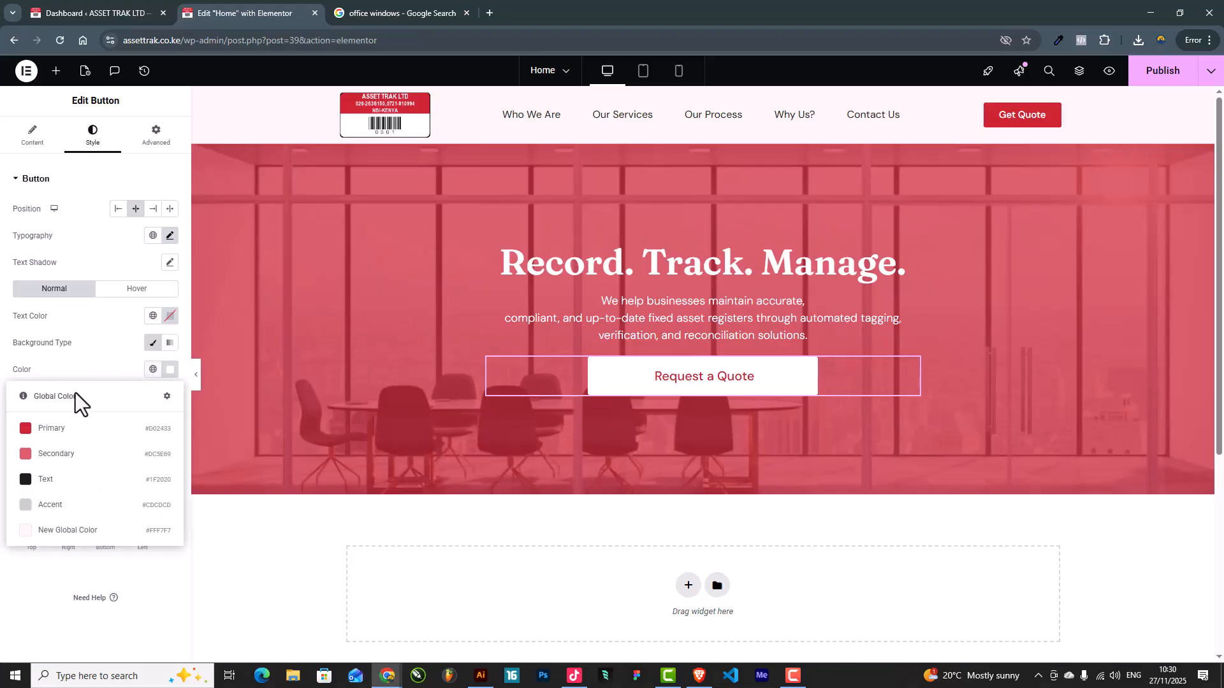
{"action": "left_click", "coordinate": [56, 480]}
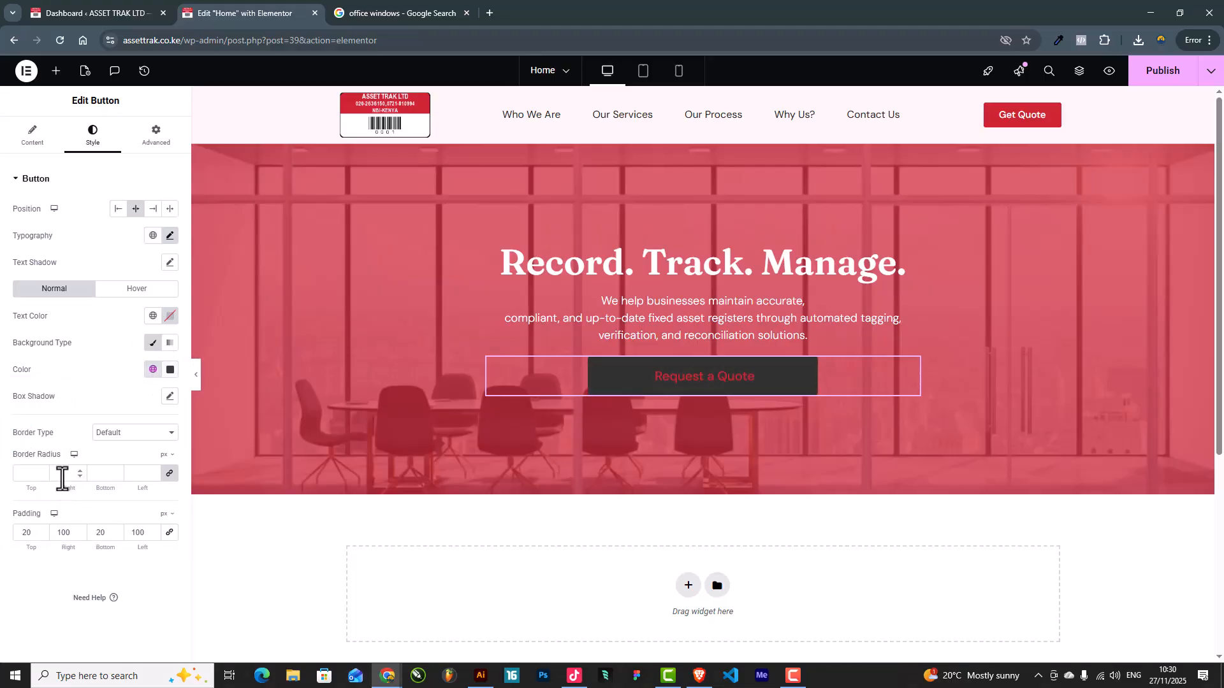
{"action": "left_click", "coordinate": [170, 315]}
{"action": "left_click", "coordinate": [93, 361]}
{"action": "left_click", "coordinate": [62, 323]}
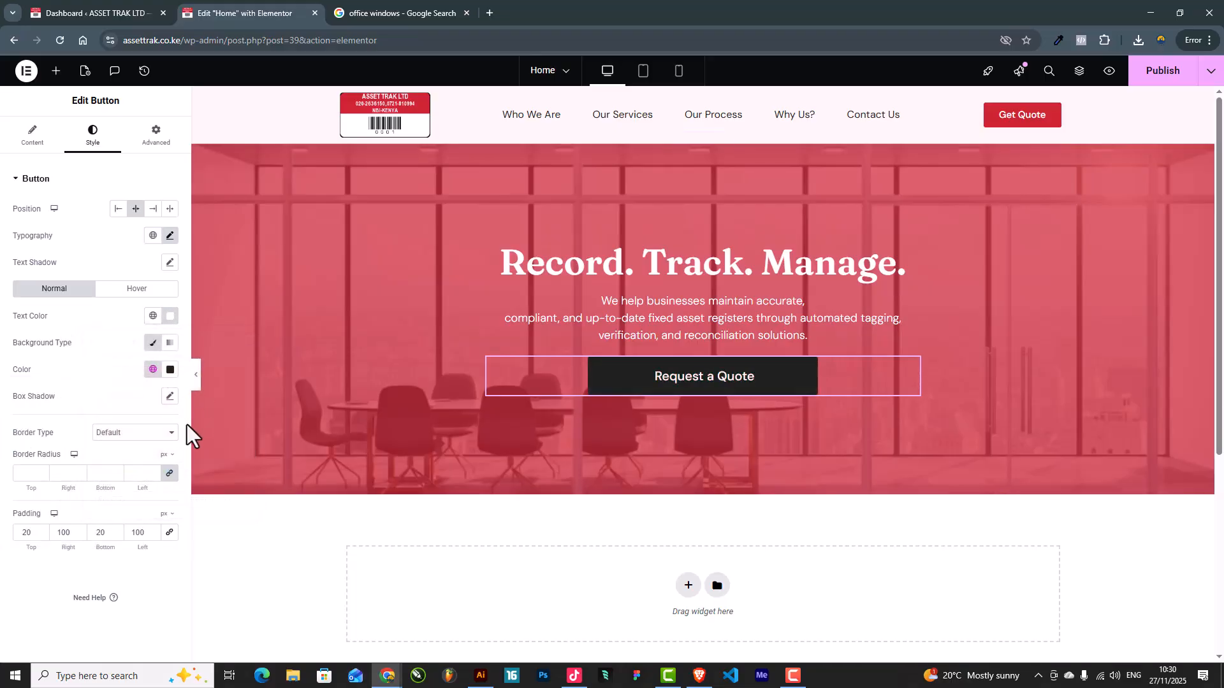
{"action": "left_click", "coordinate": [195, 375]}
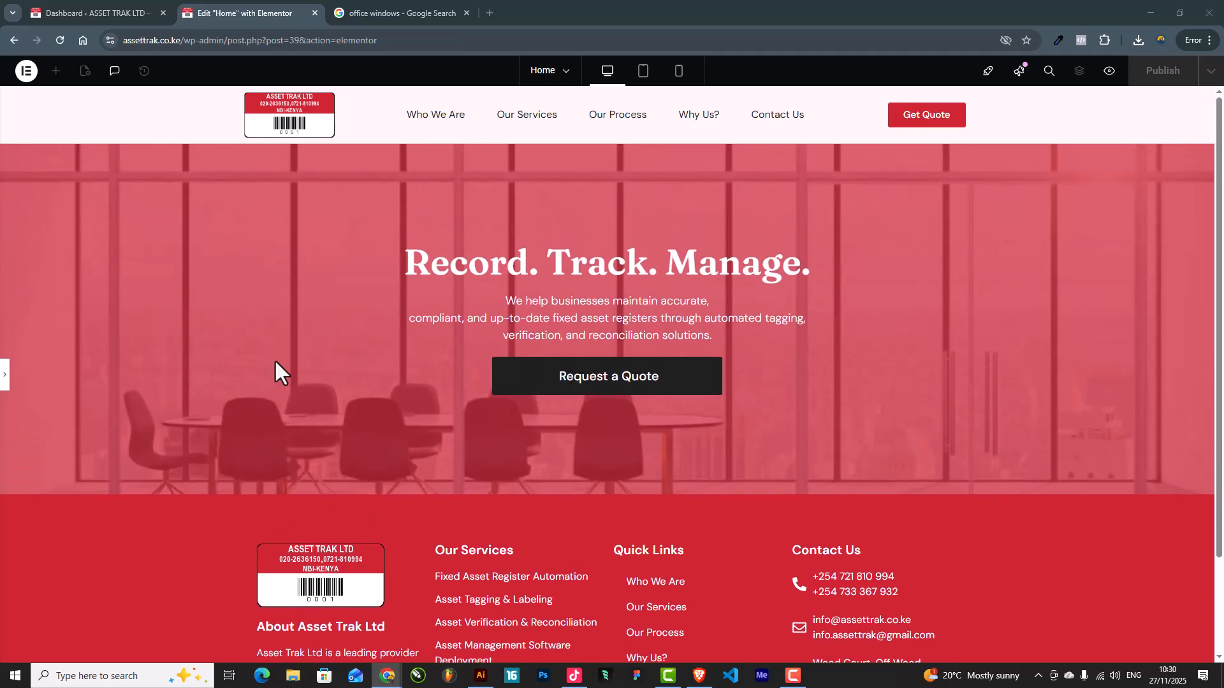
{"action": "left_click", "coordinate": [5, 375]}
{"action": "scroll", "coordinate": [841, 348], "scroll_direction": "down", "scroll_amount": 4}
{"action": "scroll", "coordinate": [841, 347], "scroll_direction": "up", "scroll_amount": 4}
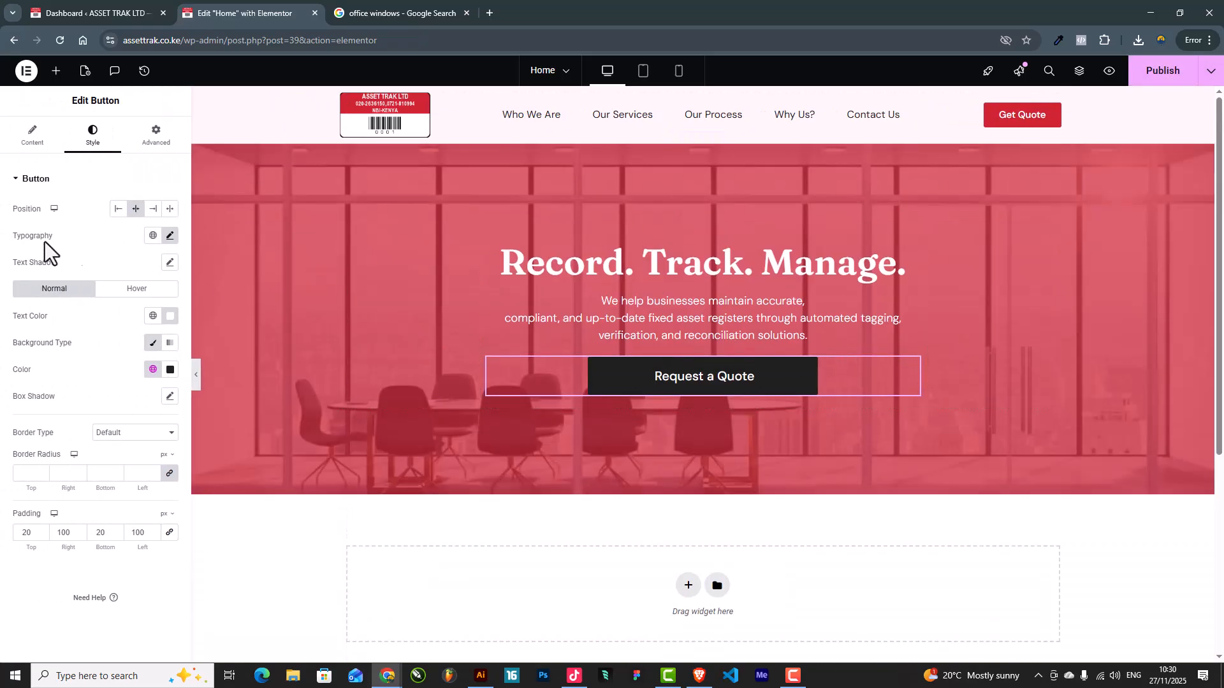
Give the hero button a #FFFFFF background and the global Text color for its label, and preview it at full width
{"action": "left_click", "coordinate": [170, 370]}
{"action": "left_click_drag", "start_coordinate": [123, 437], "coordinate": [26, 377]}
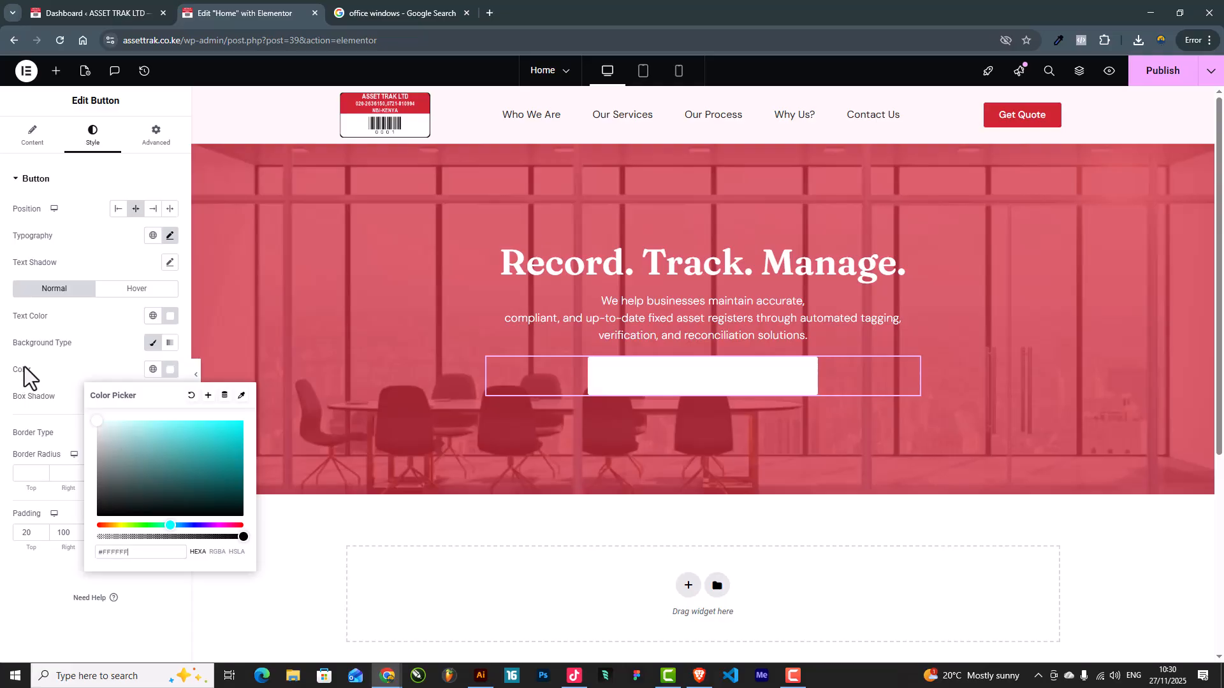
{"action": "left_click", "coordinate": [151, 316]}
{"action": "left_click", "coordinate": [87, 377]}
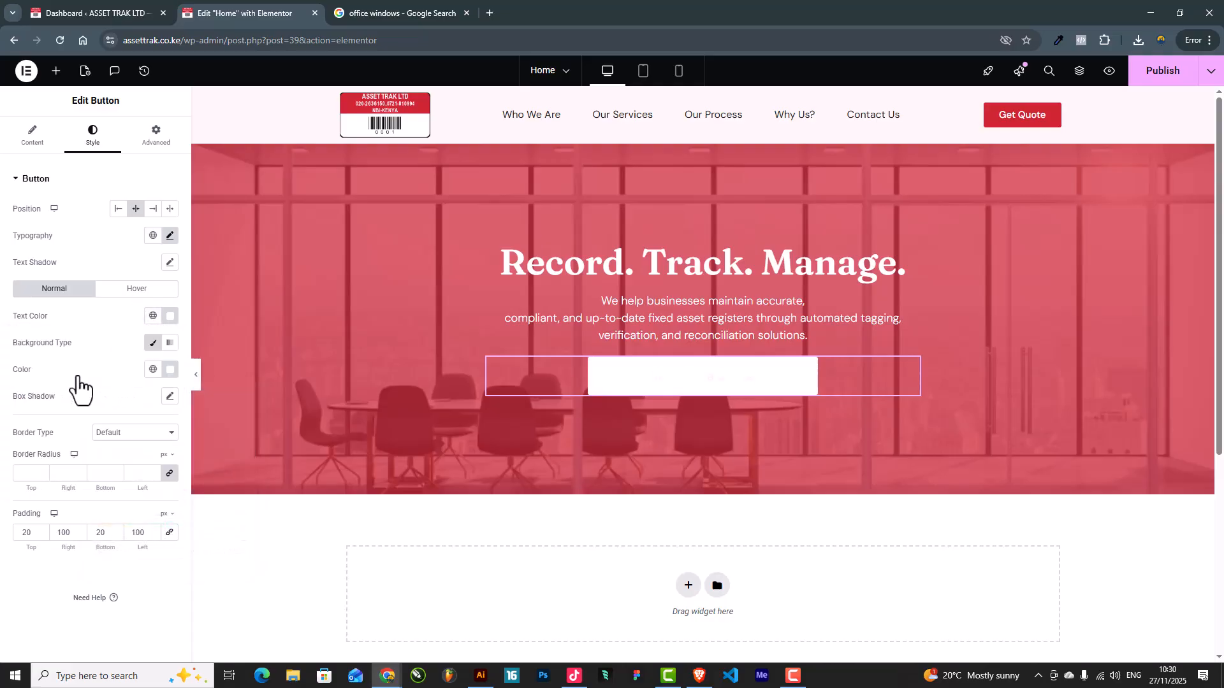
{"action": "left_click", "coordinate": [153, 316]}
{"action": "left_click", "coordinate": [64, 427]}
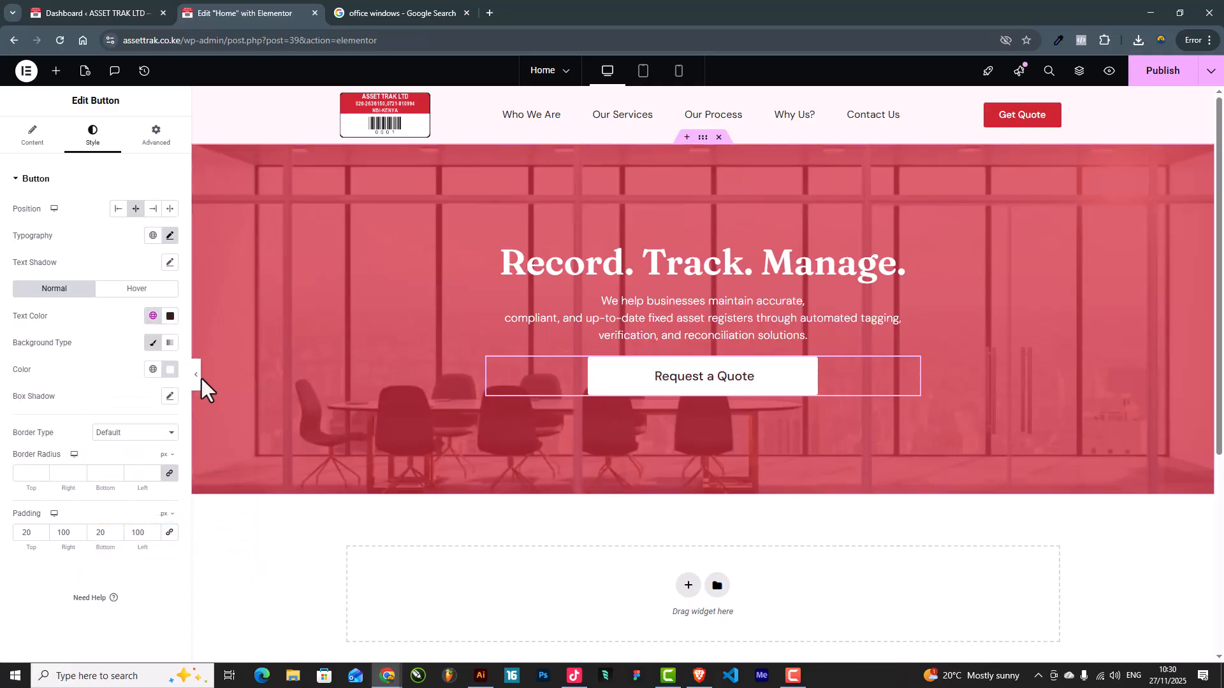
{"action": "left_click", "coordinate": [196, 377]}
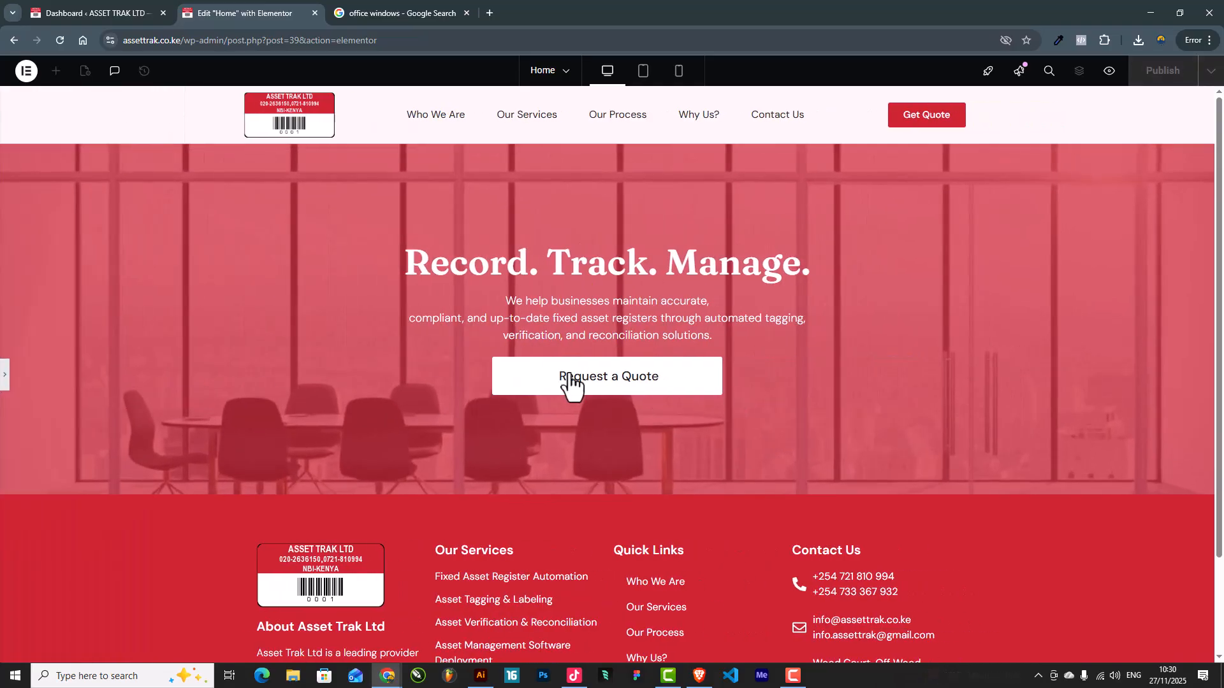
{"action": "scroll", "coordinate": [616, 375], "scroll_direction": "down", "scroll_amount": 1}
{"action": "scroll", "coordinate": [616, 375], "scroll_direction": "up", "scroll_amount": 1}
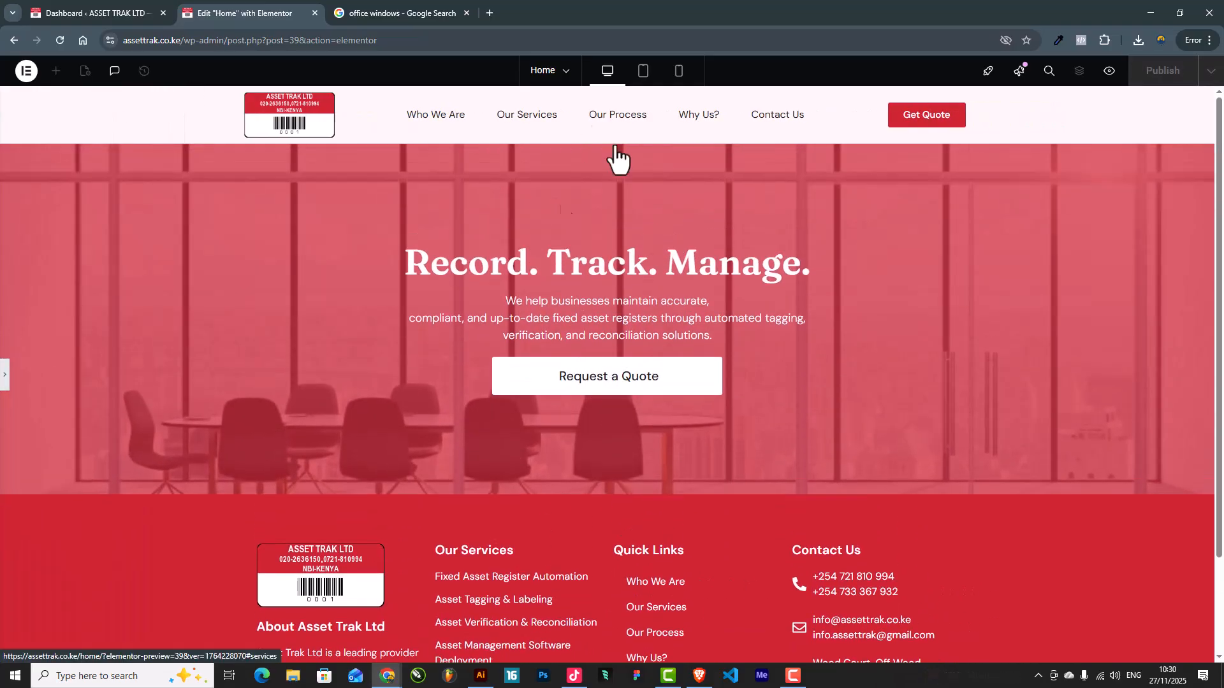
{"action": "left_click", "coordinate": [3, 380]}
Add a single-column section below the hero section
{"action": "scroll", "coordinate": [798, 429], "scroll_direction": "down", "scroll_amount": 2}
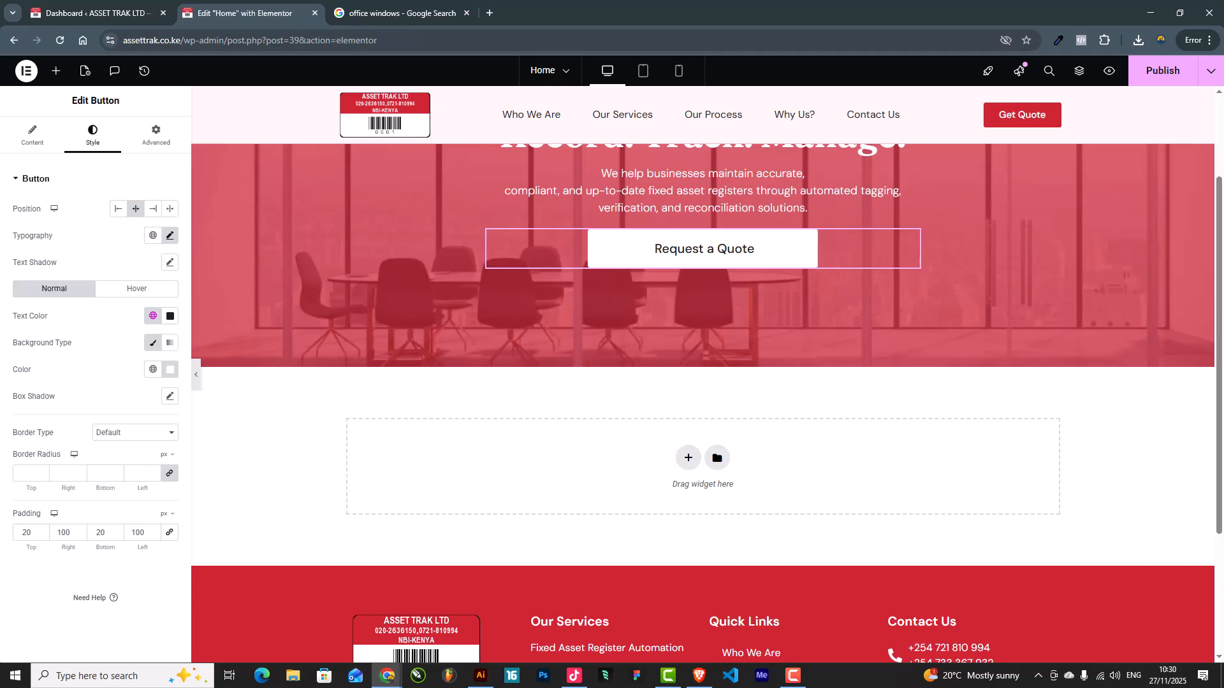
{"action": "scroll", "coordinate": [695, 612], "scroll_direction": "down", "scroll_amount": 3}
{"action": "scroll", "coordinate": [820, 351], "scroll_direction": "up", "scroll_amount": 5}
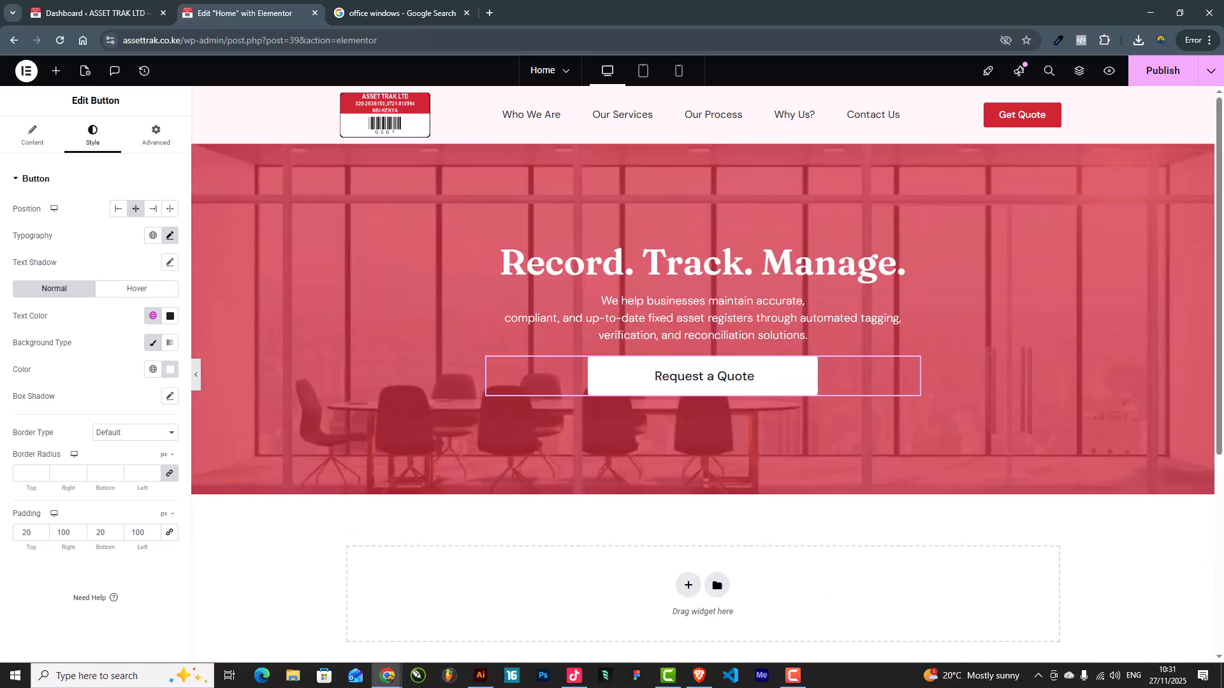
{"action": "scroll", "coordinate": [737, 545], "scroll_direction": "down", "scroll_amount": 3}
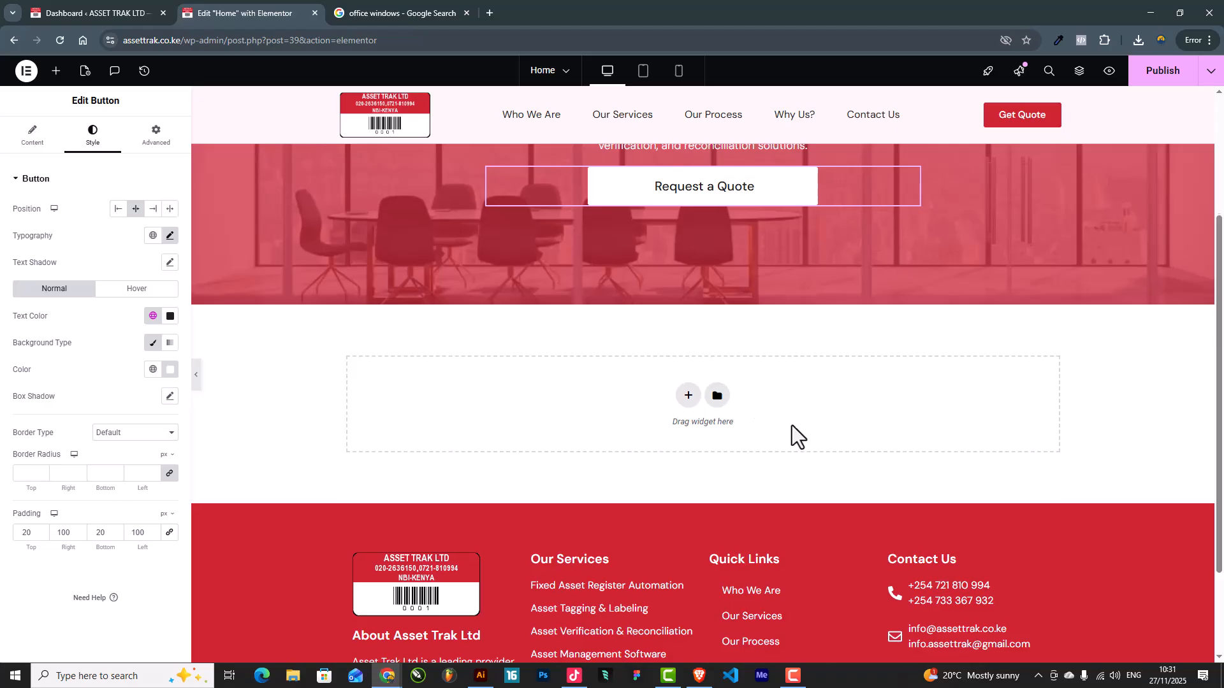
{"action": "scroll", "coordinate": [791, 426], "scroll_direction": "up", "scroll_amount": 3}
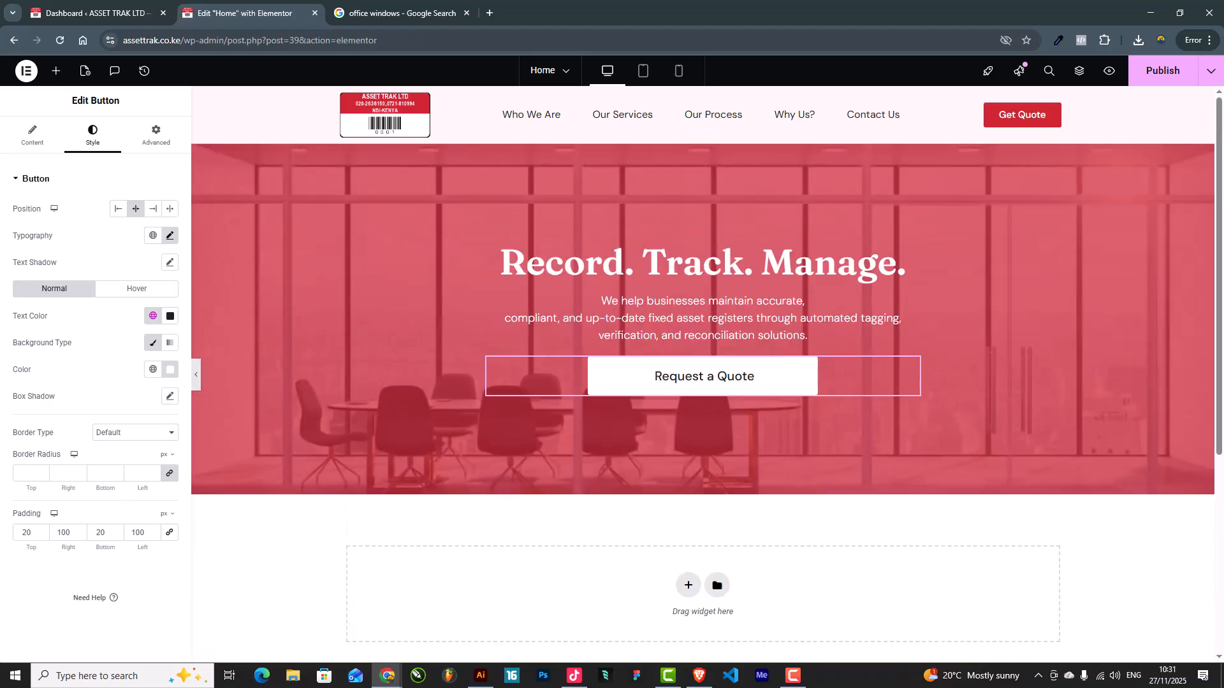
{"action": "scroll", "coordinate": [643, 382], "scroll_direction": "down", "scroll_amount": 2}
{"action": "left_click", "coordinate": [688, 458]}
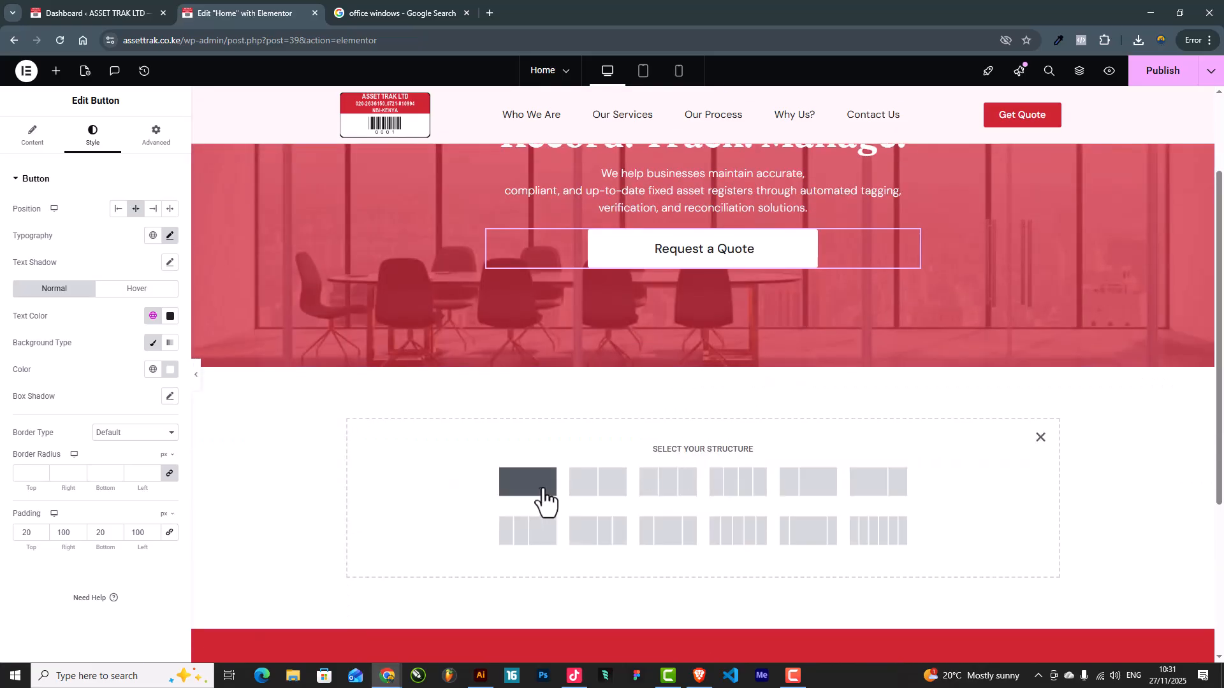
{"action": "left_click", "coordinate": [542, 501]}
Set the new section's padding to 50 px top and bottom and place an inner section inside it
{"action": "left_click", "coordinate": [155, 146]}
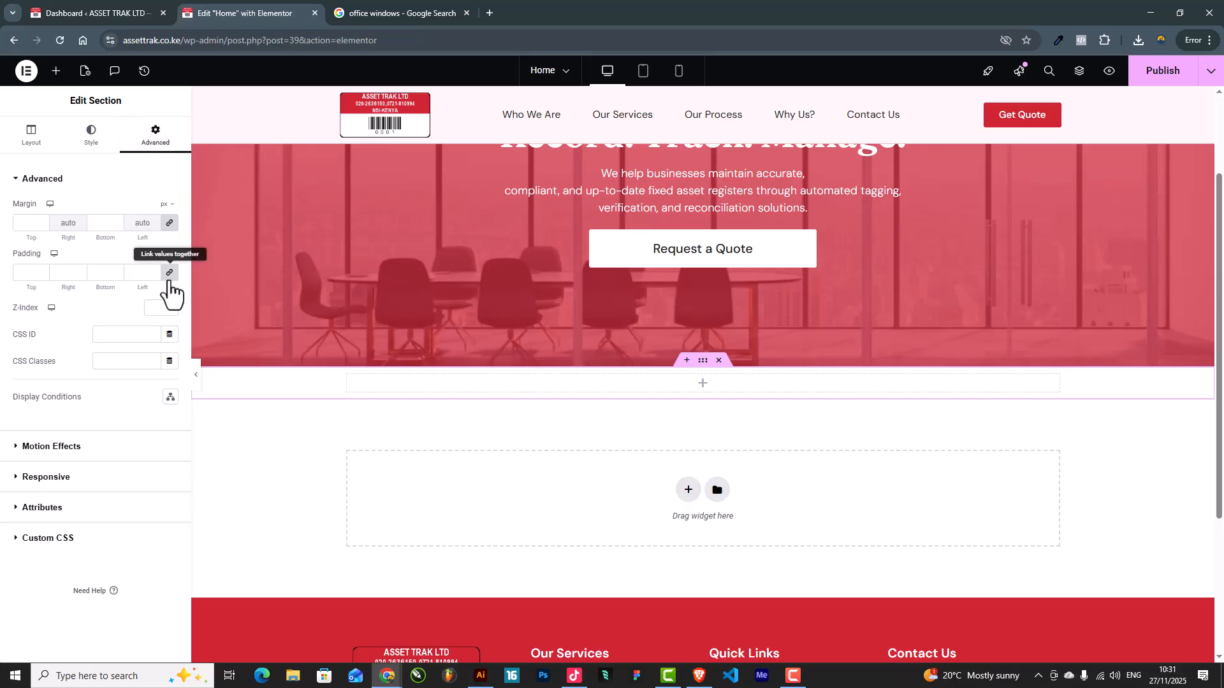
{"action": "type", "text": "50"}
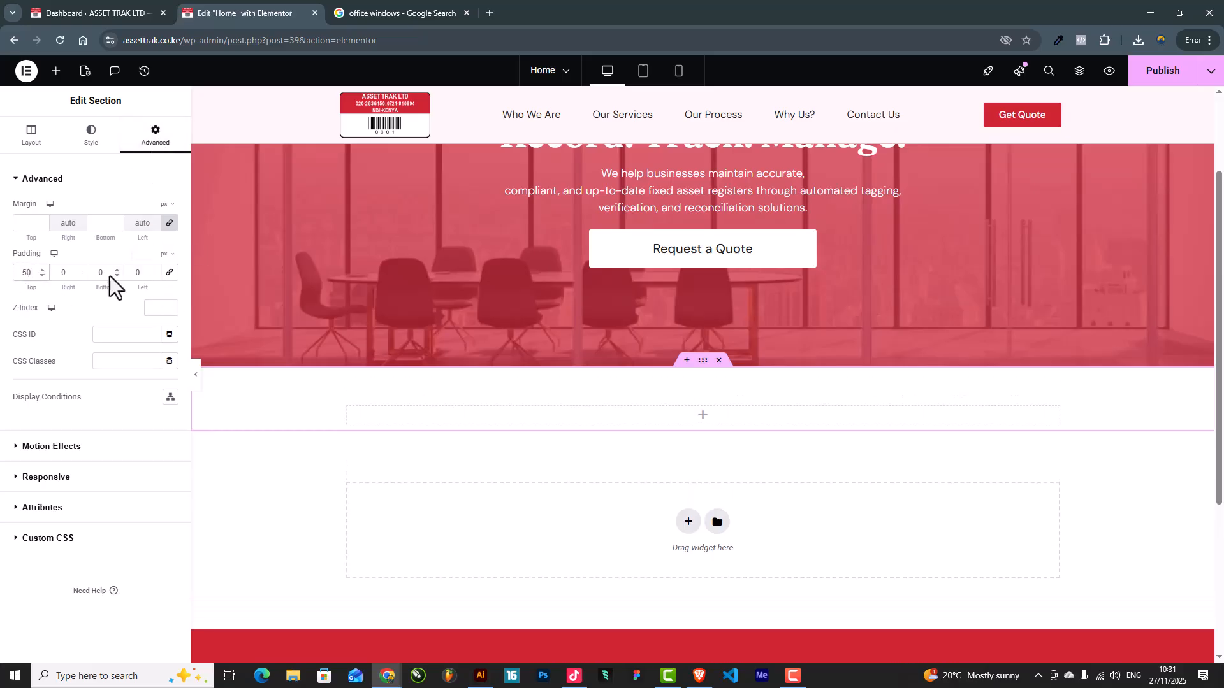
{"action": "type", "text": "50"}
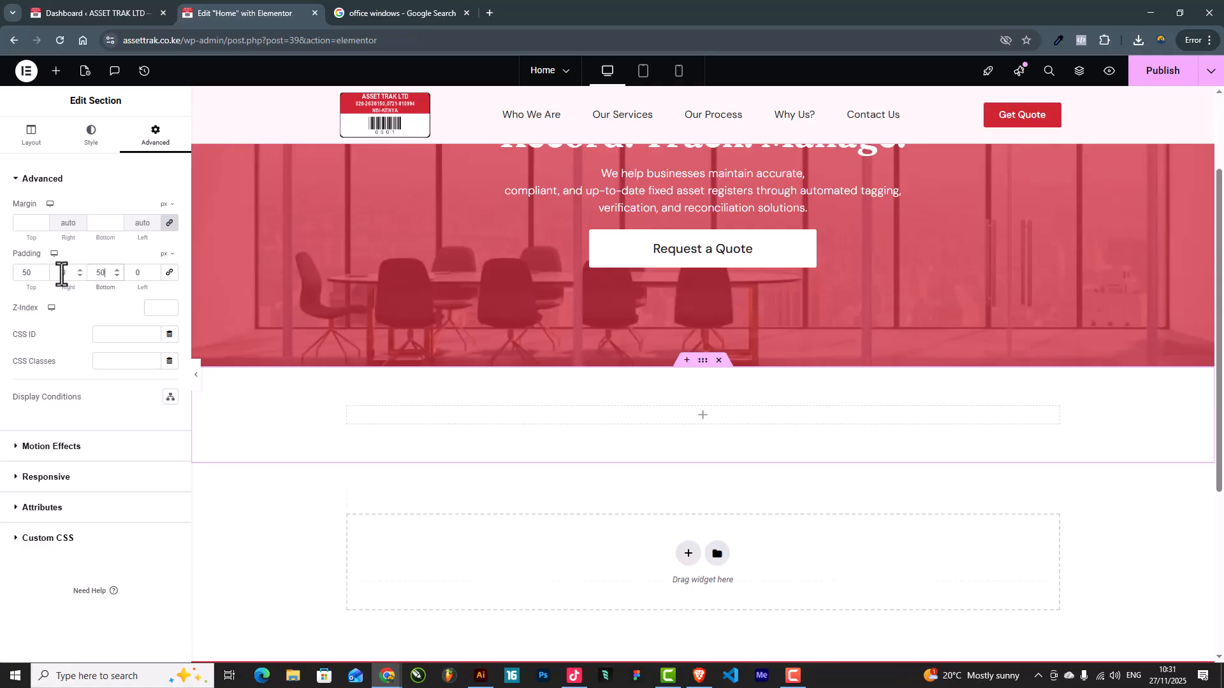
{"action": "left_click", "coordinate": [56, 70]}
{"action": "left_click_drag", "start_coordinate": [51, 236], "coordinate": [705, 415]}
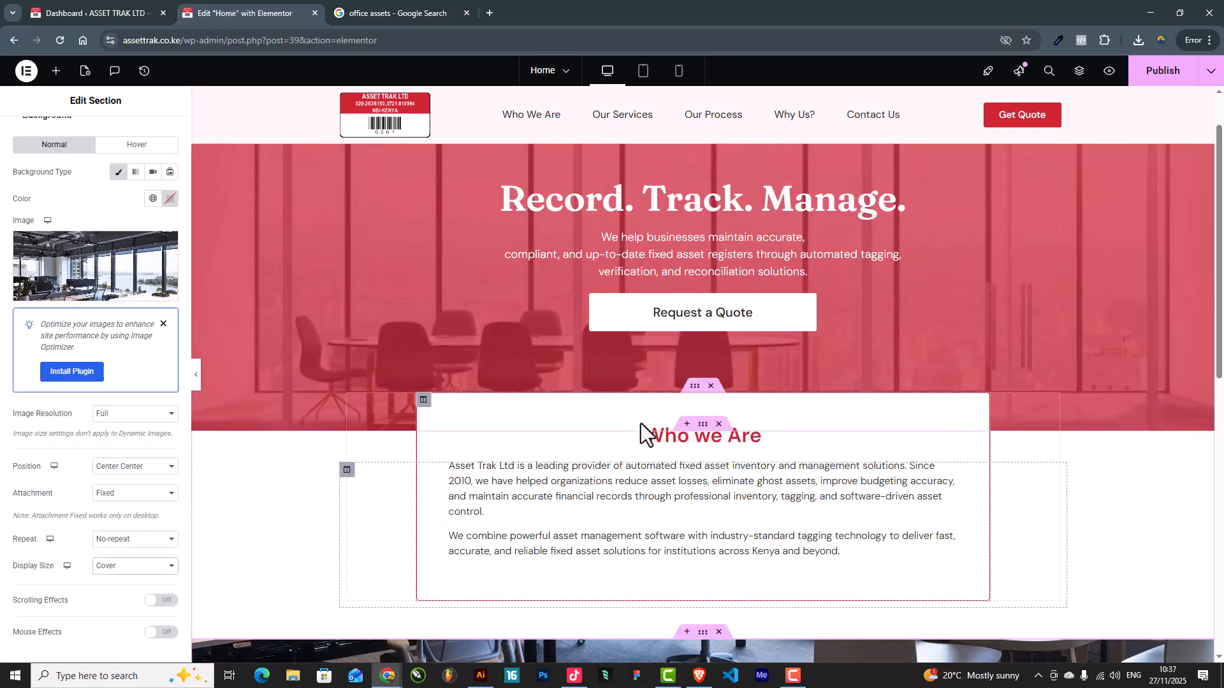
Set the top margin of the "Who we Are" inner section to 0 px and check its position below the hero
{"action": "left_click", "coordinate": [697, 402]}
{"action": "left_click", "coordinate": [156, 133]}
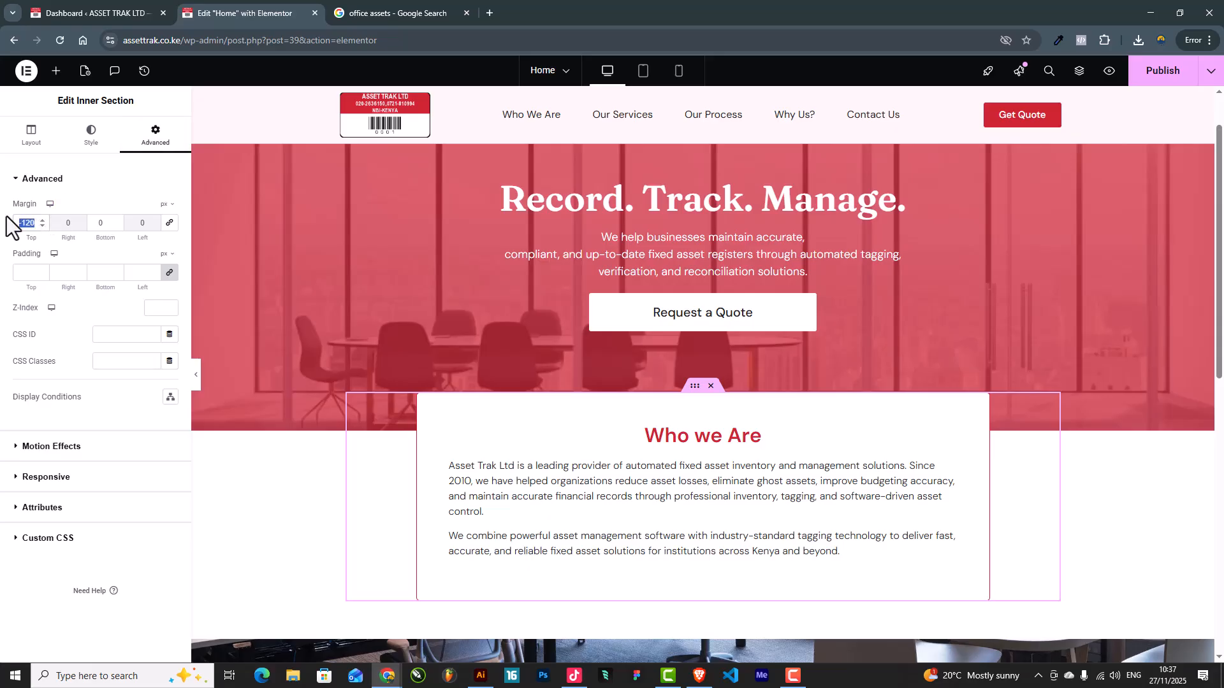
{"action": "type", "text": "0"}
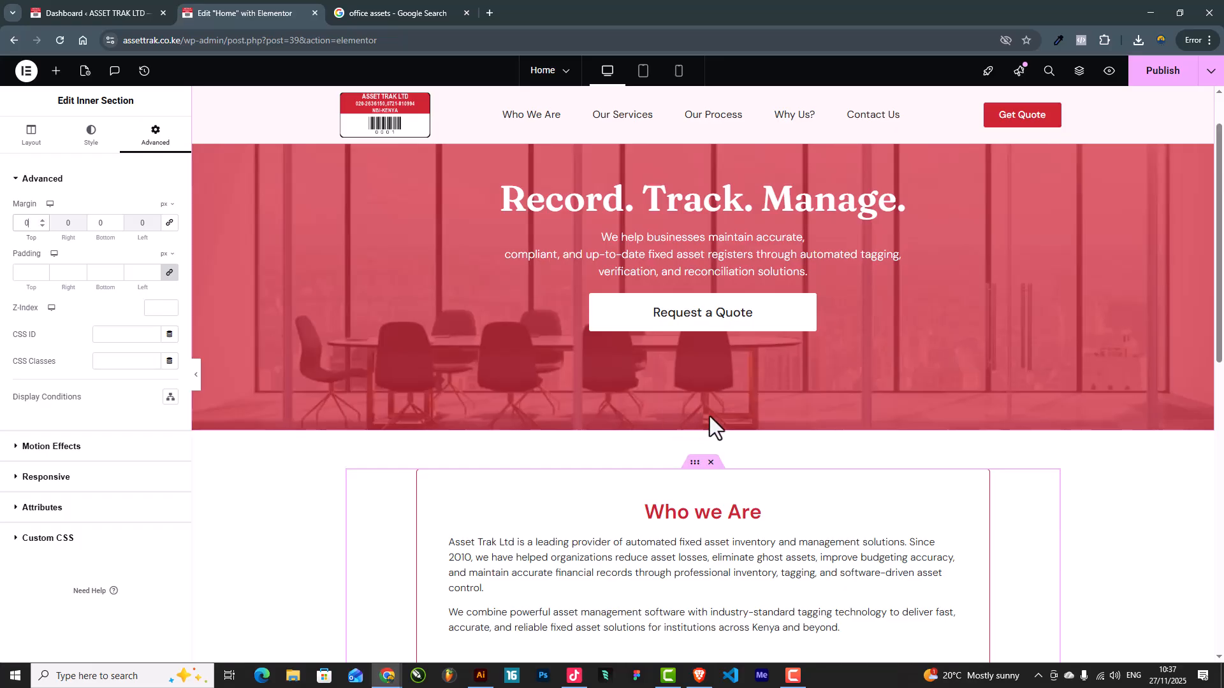
{"action": "scroll", "coordinate": [709, 416], "scroll_direction": "down", "scroll_amount": 3}
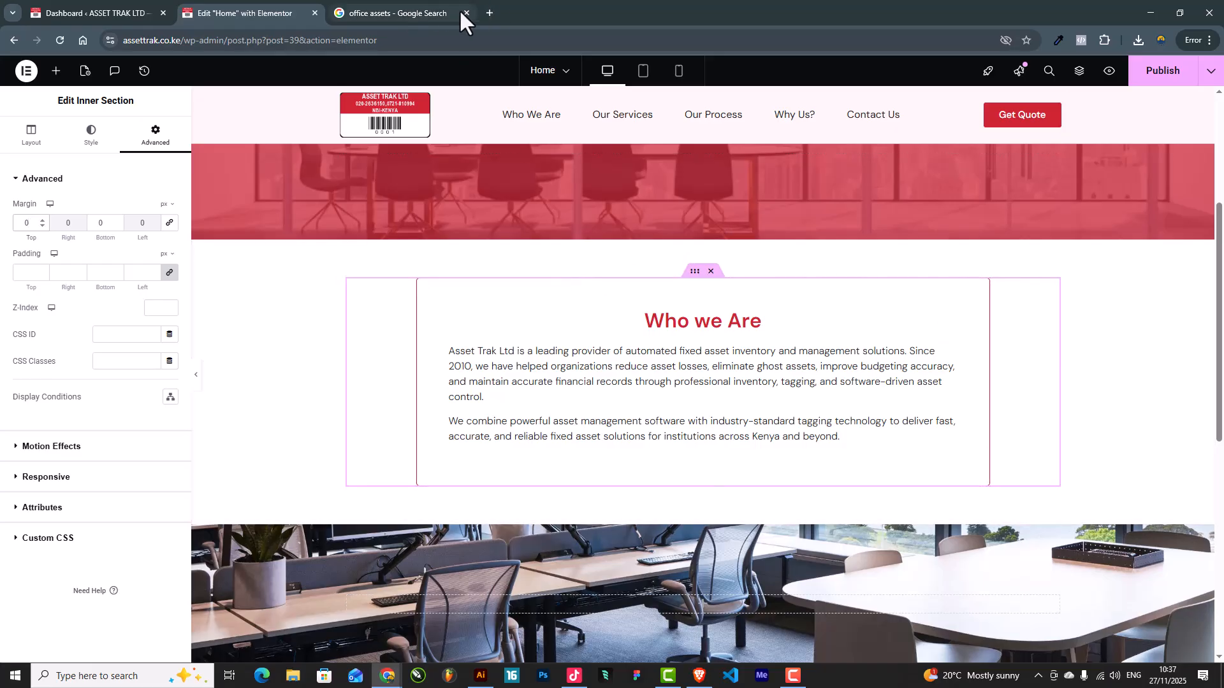
Open Google's ImageFX image generator at labs.google/fx/tools/image-fx in a new browser tab
{"action": "left_click", "coordinate": [490, 12]}
{"action": "type", "text": "labs"}
{"action": "key", "text": "Return"}
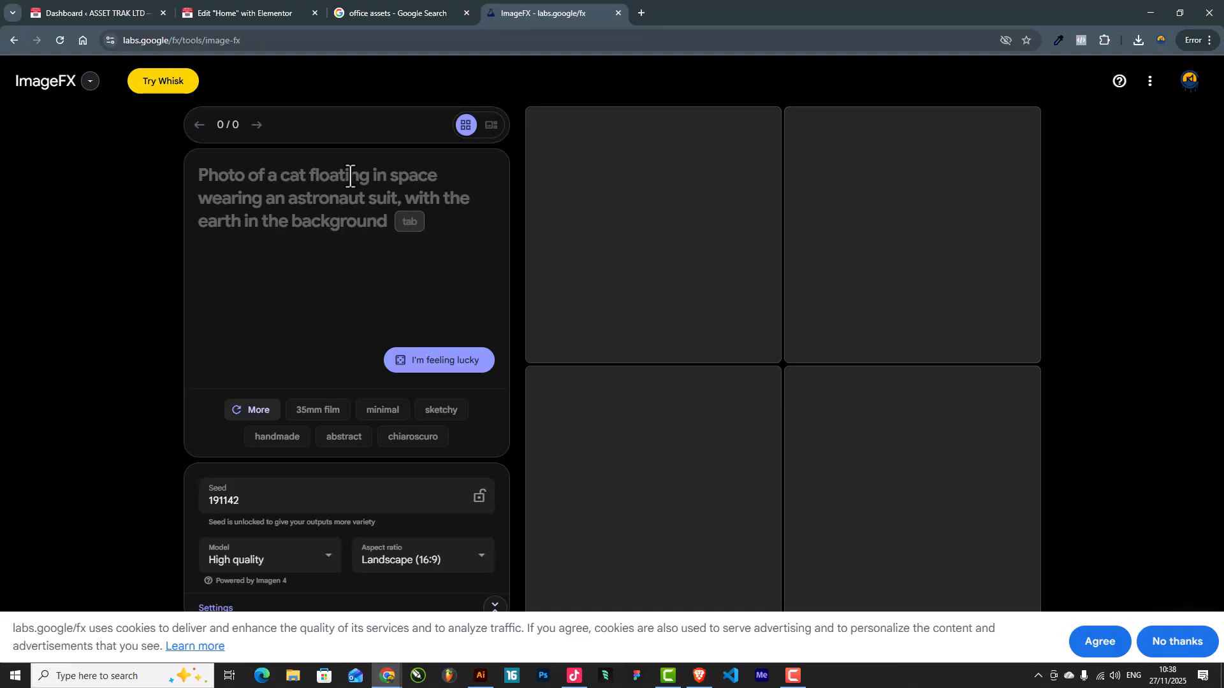
Generate images from a prompt describing an African female professional scanning a laptop's asset tag with a mobile scanner in a modern organized office
{"action": "type", "text": "African female professional using a mobile scanner to scan an asset tag on a laptop, standing in a modern organized office, neat environment, soft realistic lighting, high quality commercial photography."}
{"action": "left_click", "coordinate": [468, 366]}
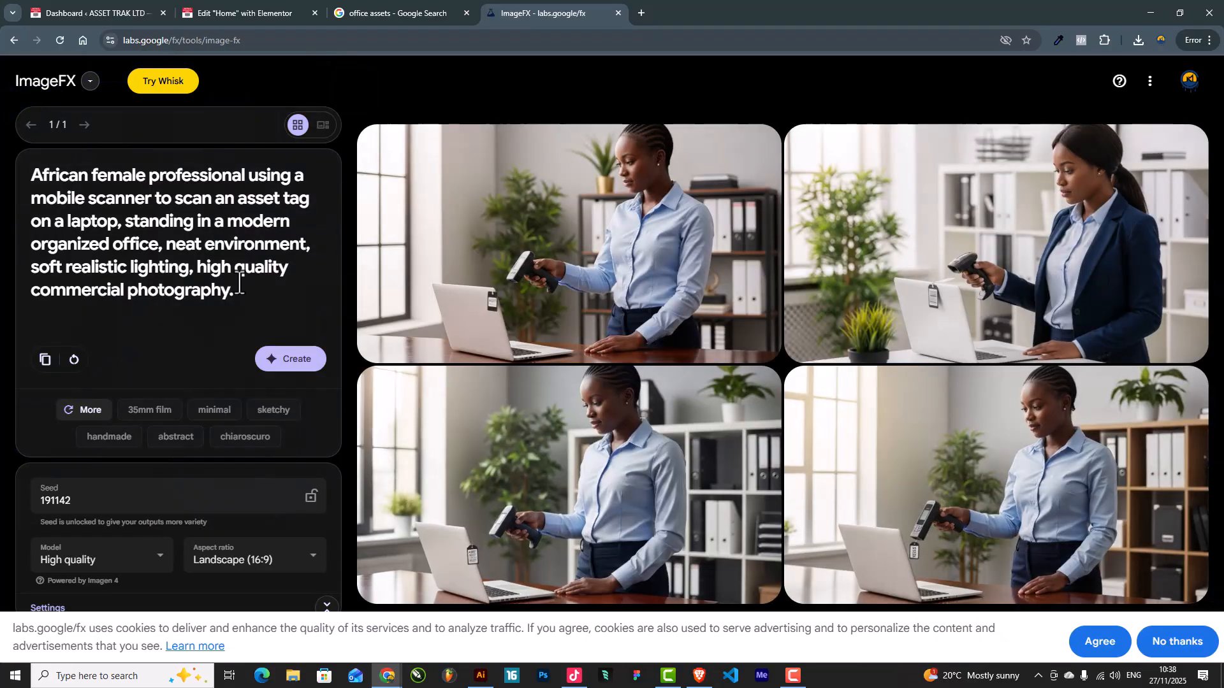
{"action": "mouse_move", "coordinate": [678, 560]}
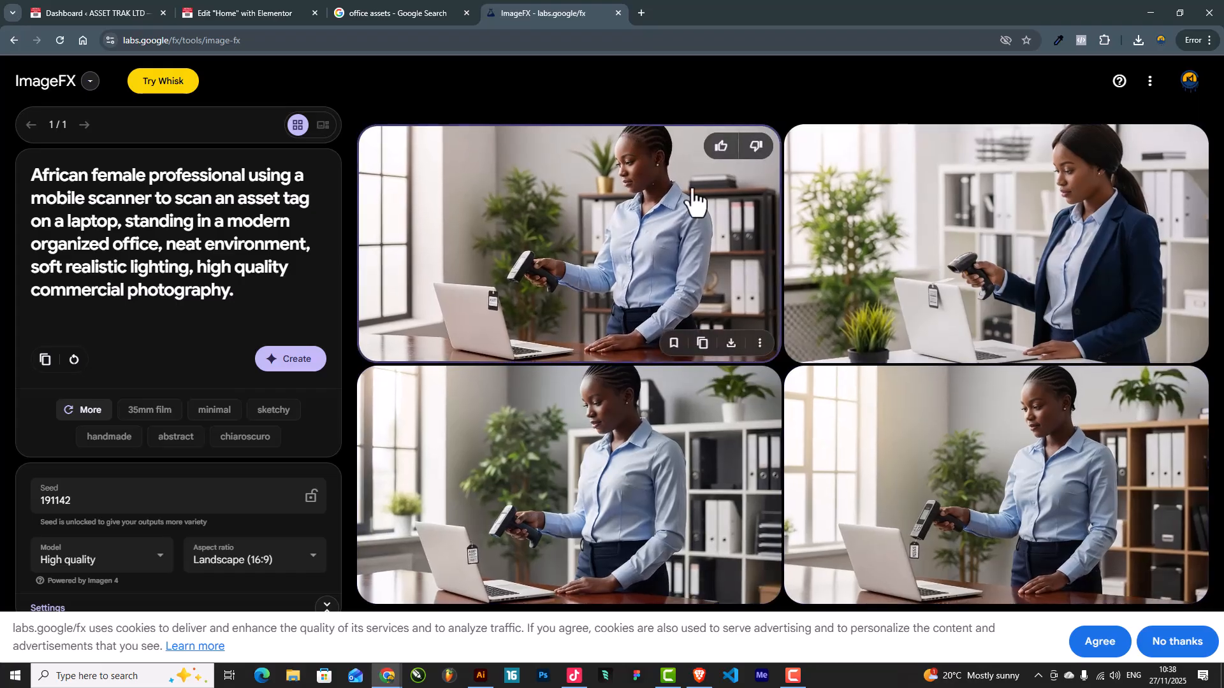
Regenerate the images in Mobile portrait (3:4) ratio and download the lower one with the white-bloused woman beside an office chair
{"action": "left_click", "coordinate": [253, 561]}
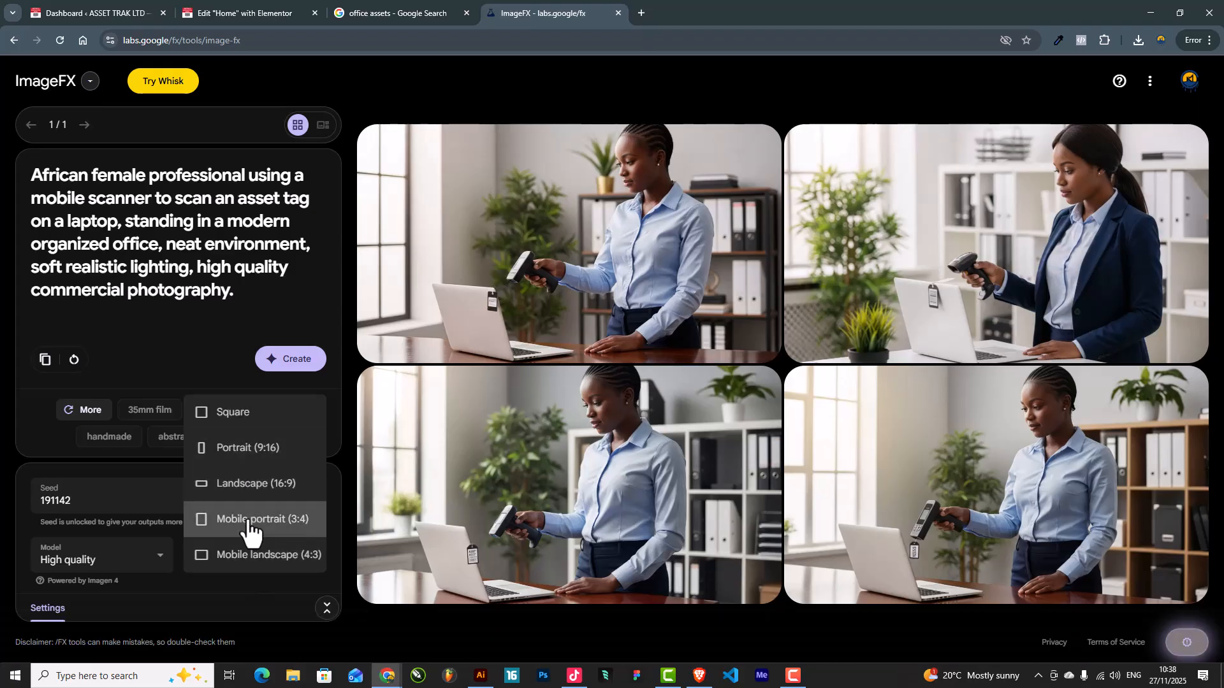
{"action": "left_click", "coordinate": [249, 524]}
{"action": "left_click", "coordinate": [288, 361]}
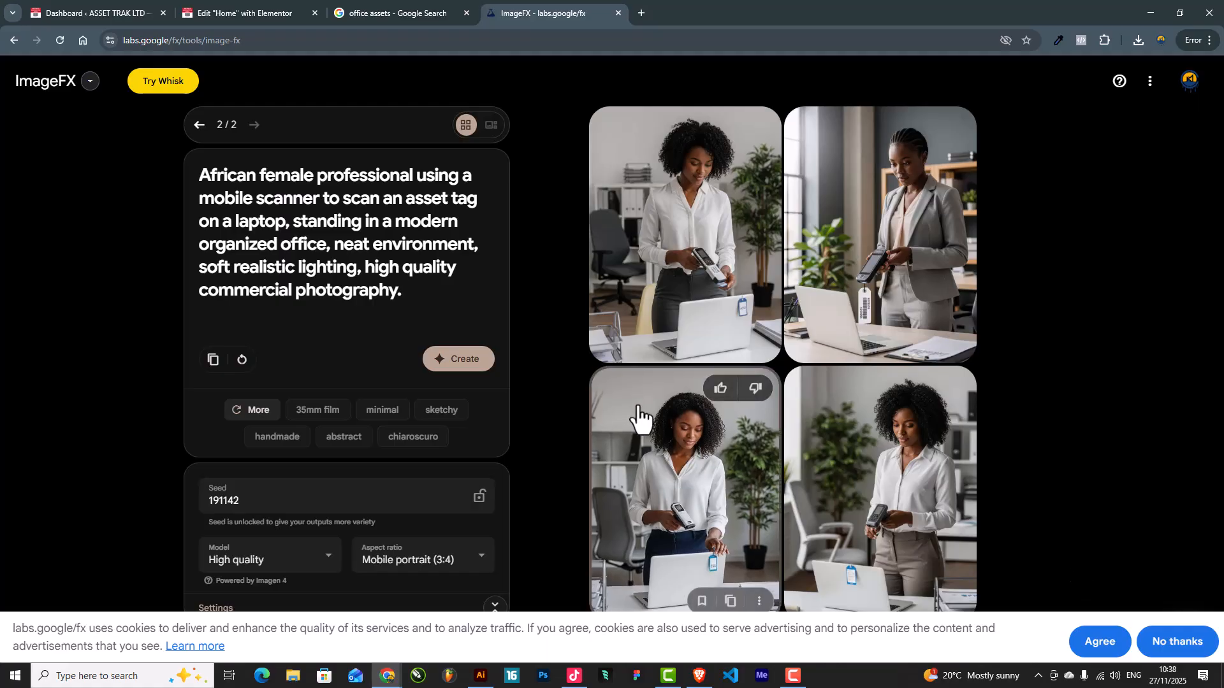
{"action": "left_click", "coordinate": [759, 601]}
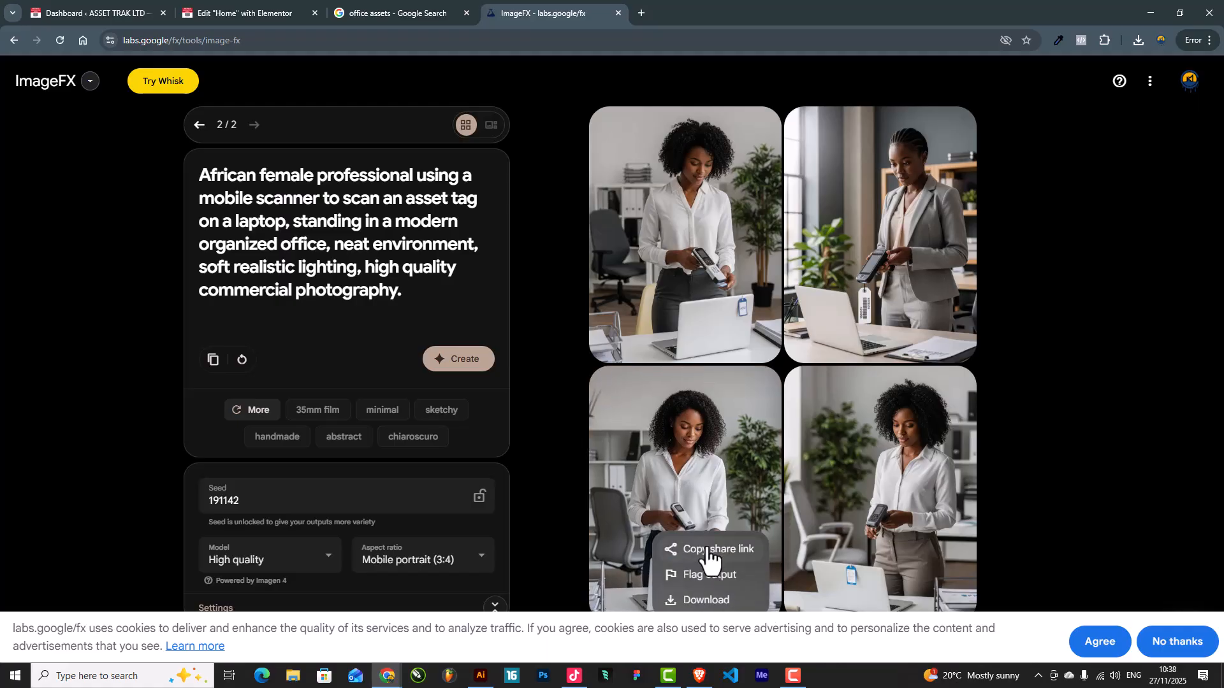
{"action": "left_click", "coordinate": [711, 601]}
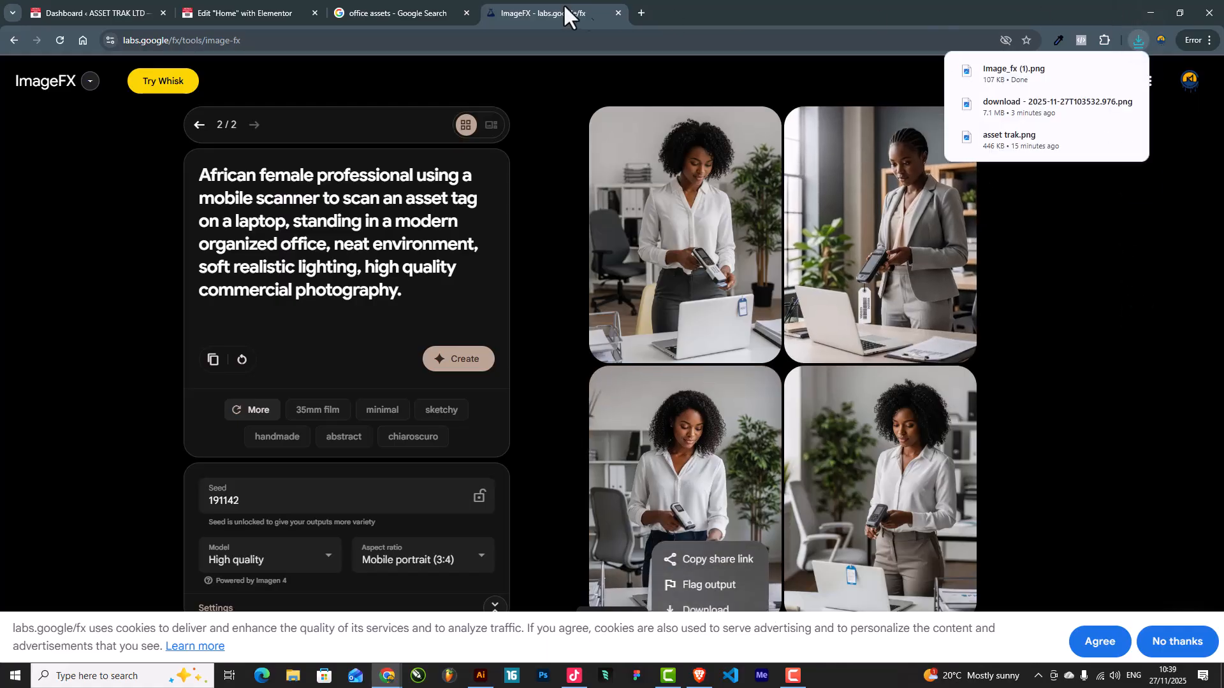
Back in the Elementor editor, set the "Who we Are" inner section's width to 1140 px and add a second column
{"action": "left_click", "coordinate": [415, 4]}
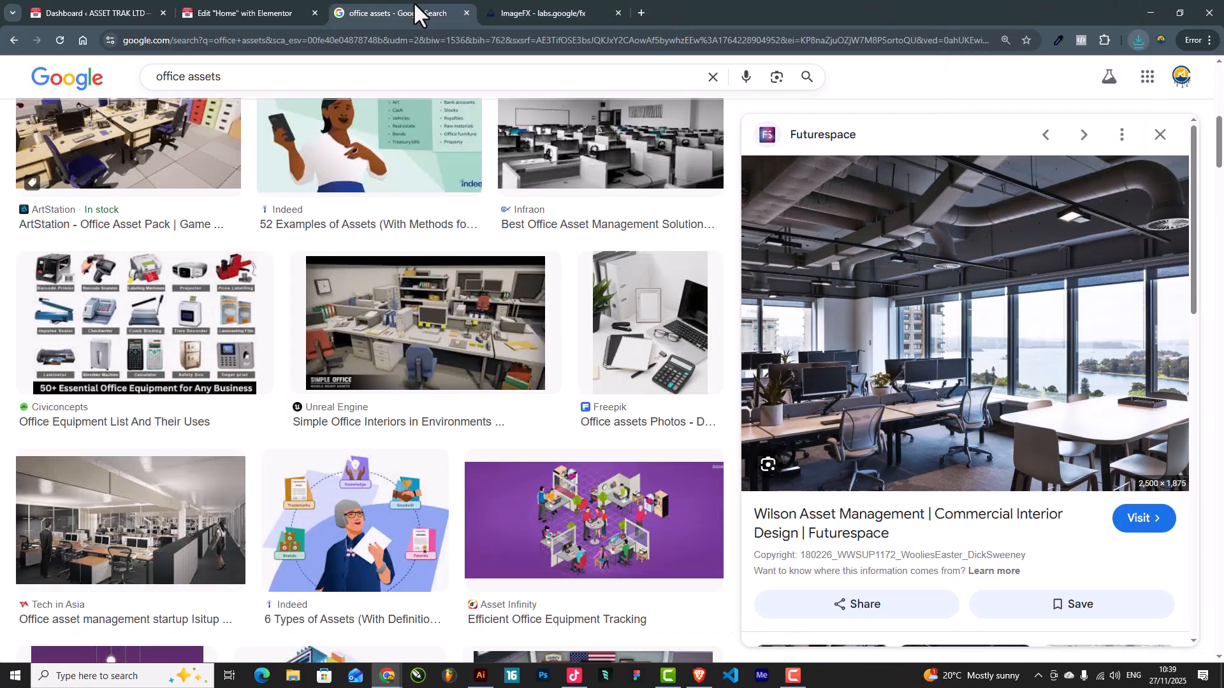
{"action": "left_click", "coordinate": [280, 11]}
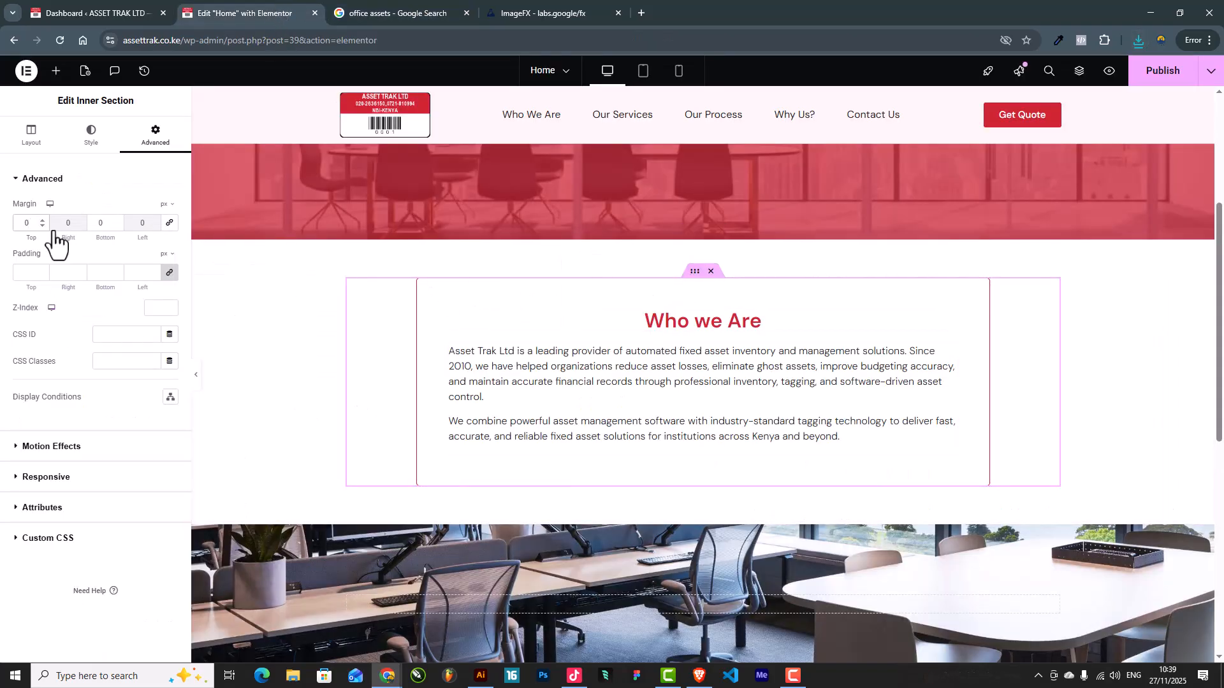
{"action": "left_click", "coordinate": [30, 135]}
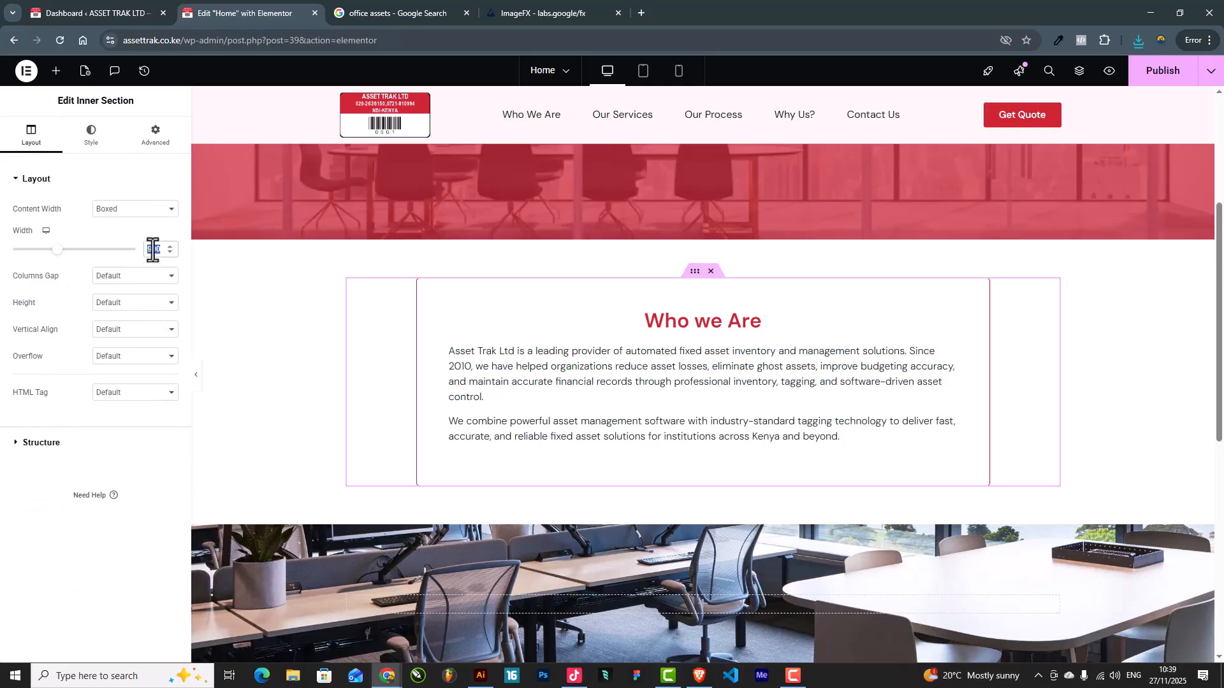
{"action": "type", "text": "1140"}
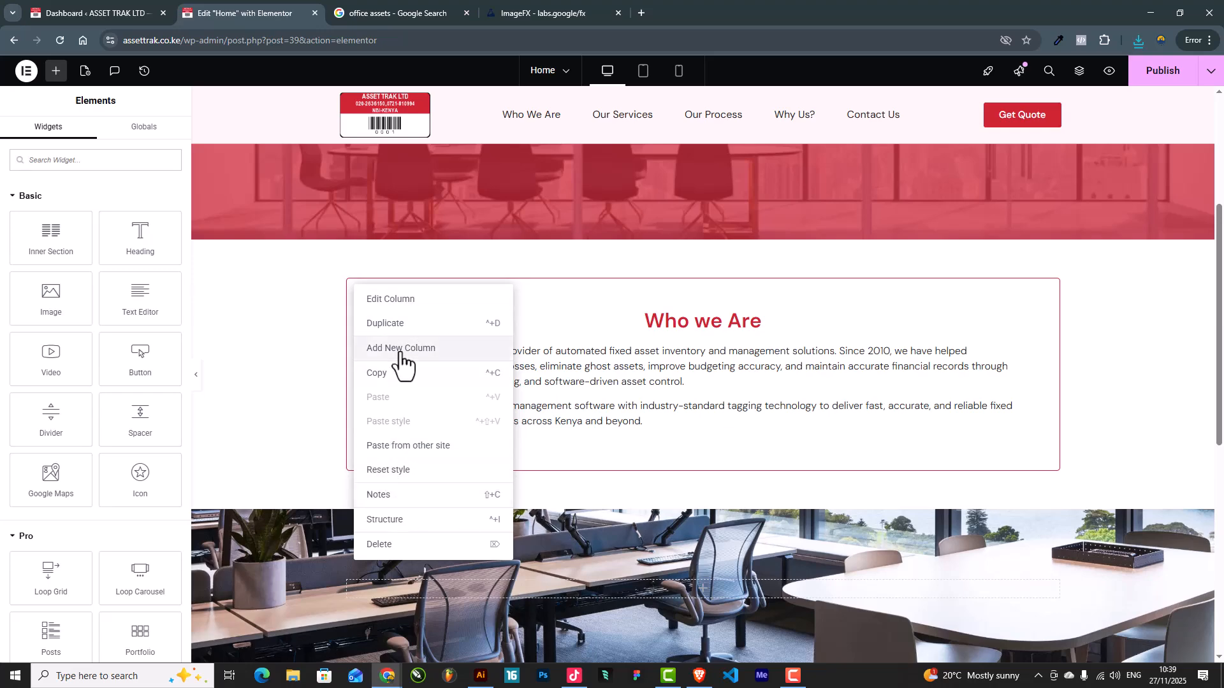
{"action": "left_click", "coordinate": [479, 347]}
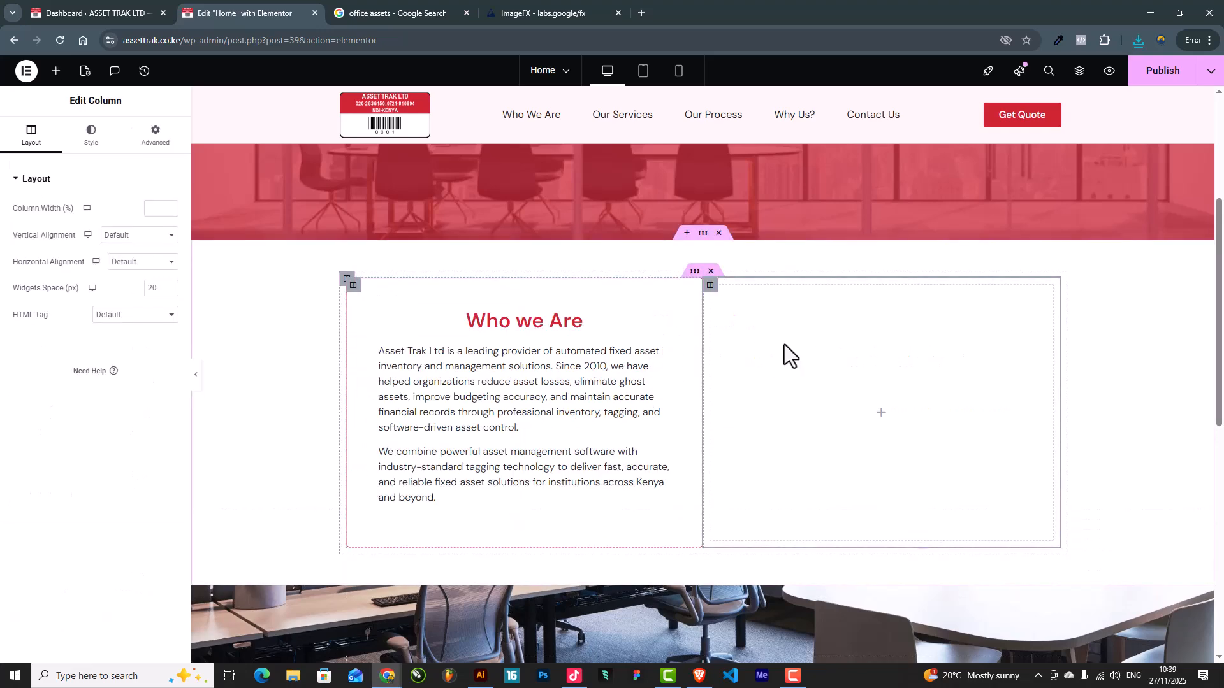
Left-align the "Who we Are" heading above the company description
{"action": "left_click", "coordinate": [508, 319]}
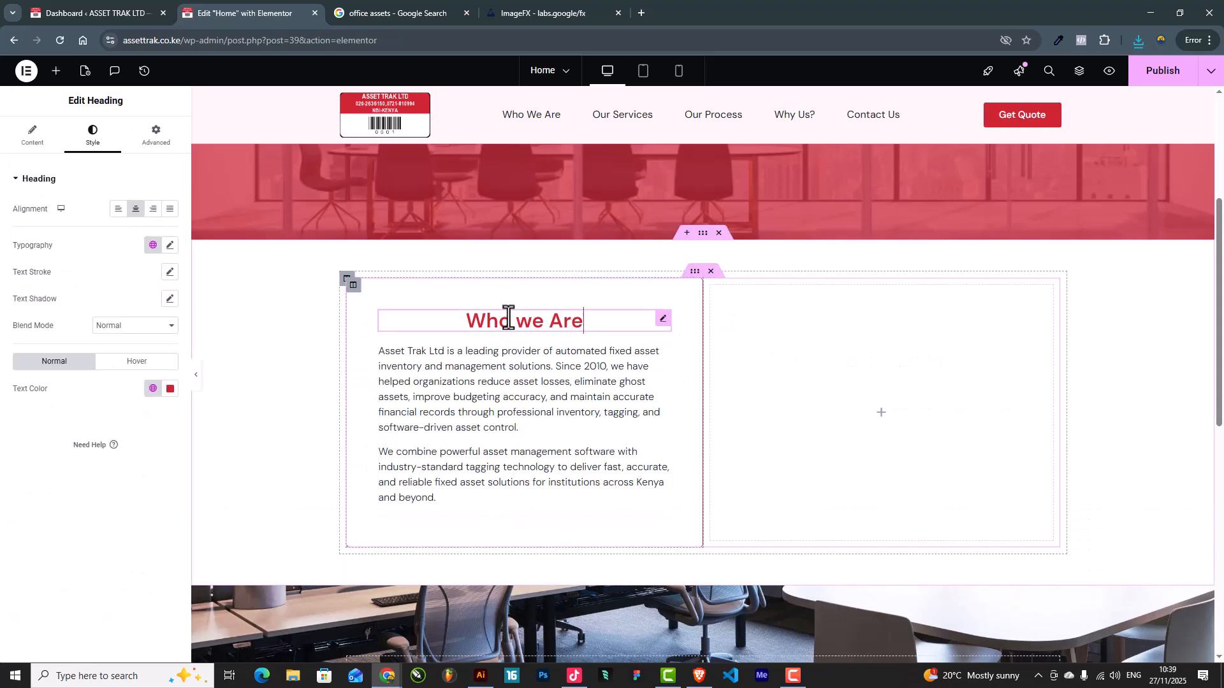
{"action": "left_click", "coordinate": [118, 209]}
{"action": "left_click", "coordinate": [487, 413]}
Place an Image widget in the empty column beside the text and upload Image_fx (1) from Downloads into it
{"action": "left_click", "coordinate": [797, 365]}
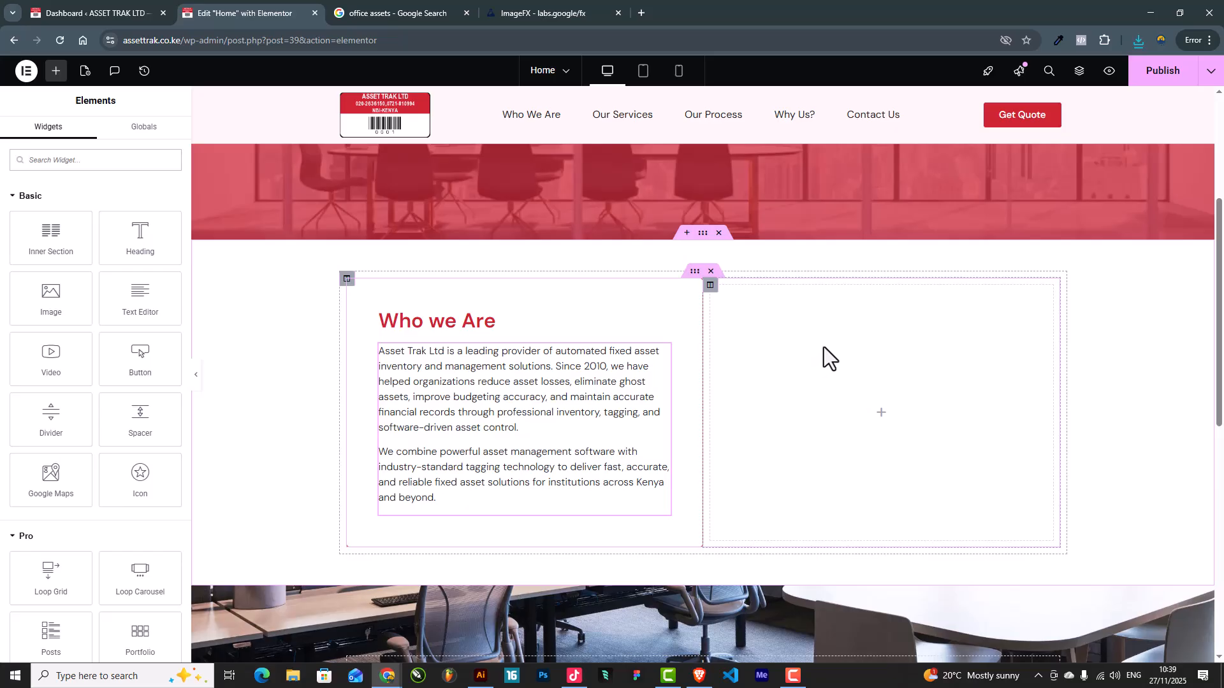
{"action": "left_click_drag", "start_coordinate": [50, 311], "coordinate": [912, 415]}
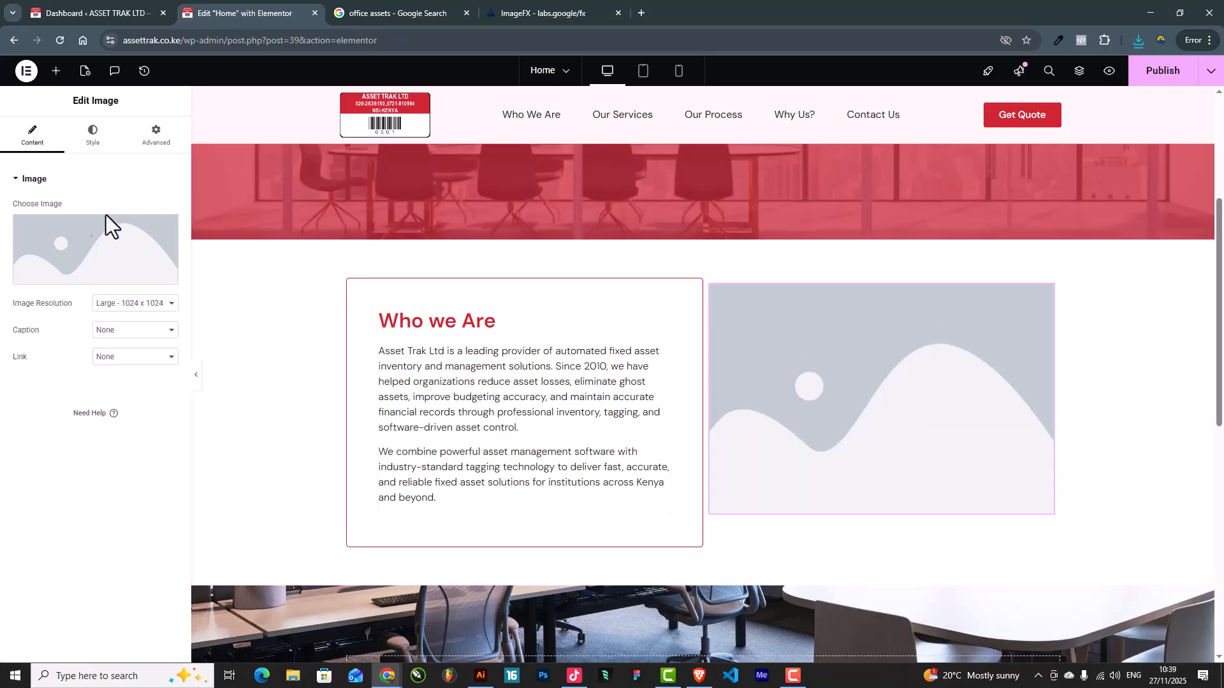
{"action": "left_click", "coordinate": [83, 231]}
{"action": "left_click", "coordinate": [153, 116]}
{"action": "left_click", "coordinate": [674, 335]}
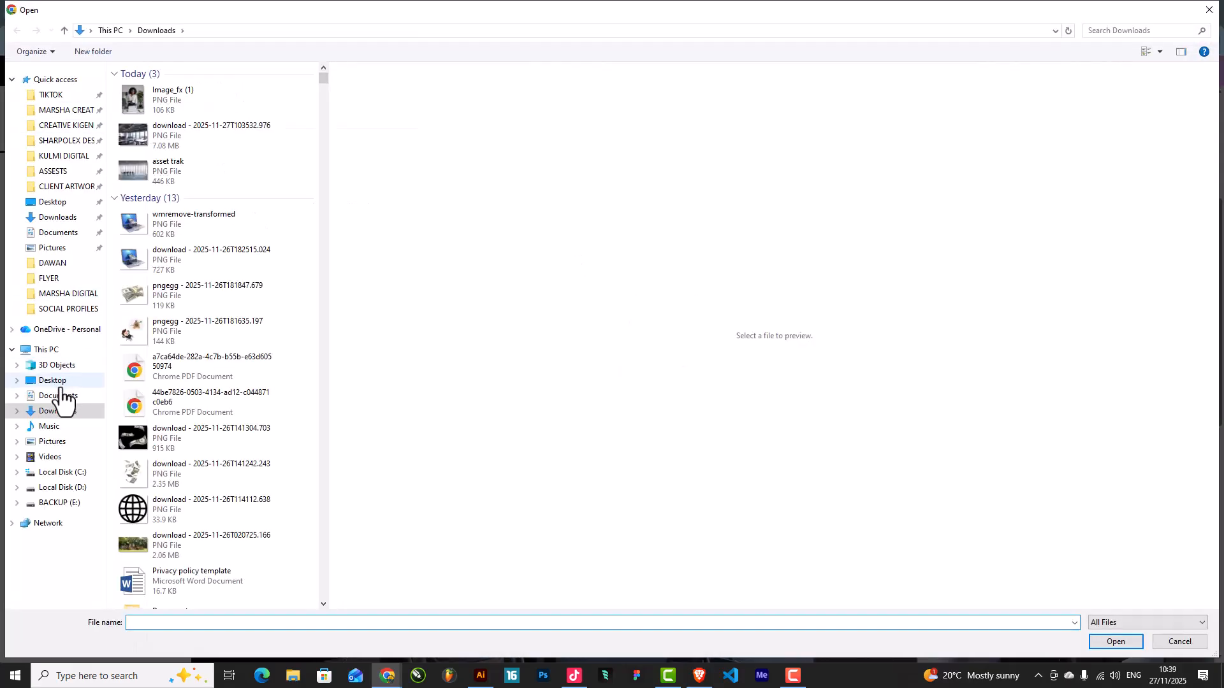
{"action": "double_click", "coordinate": [155, 101]}
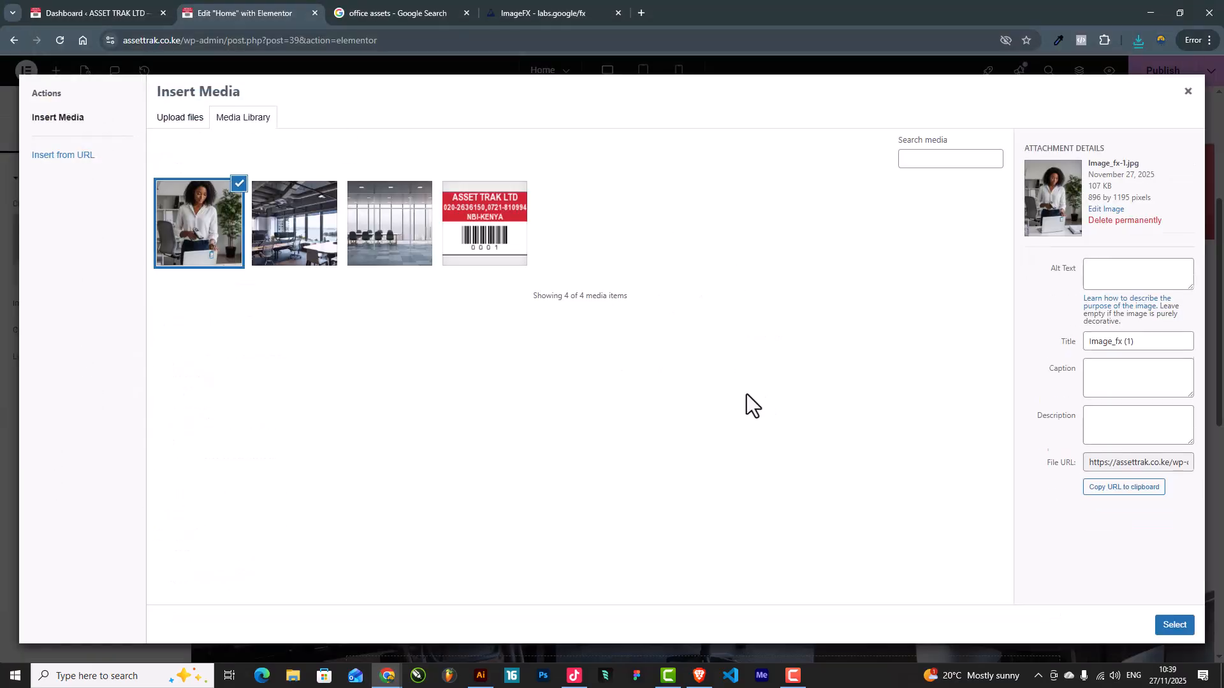
{"action": "left_click", "coordinate": [1174, 626]}
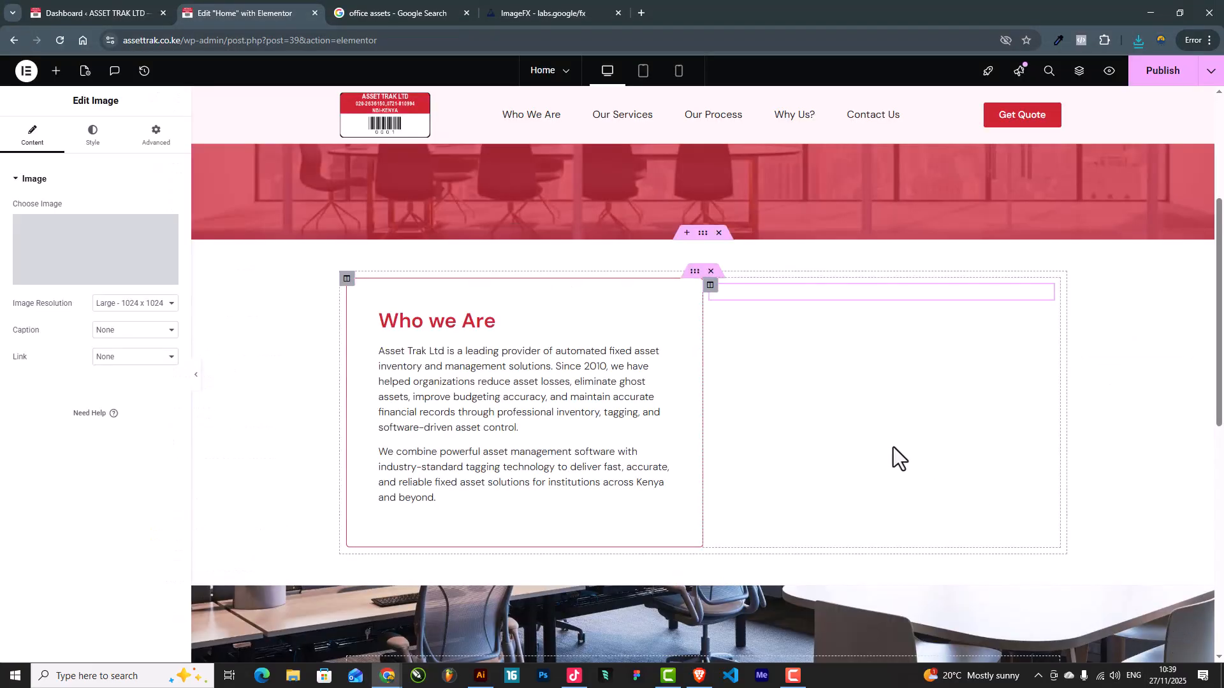
{"action": "scroll", "coordinate": [902, 438], "scroll_direction": "down", "scroll_amount": 2}
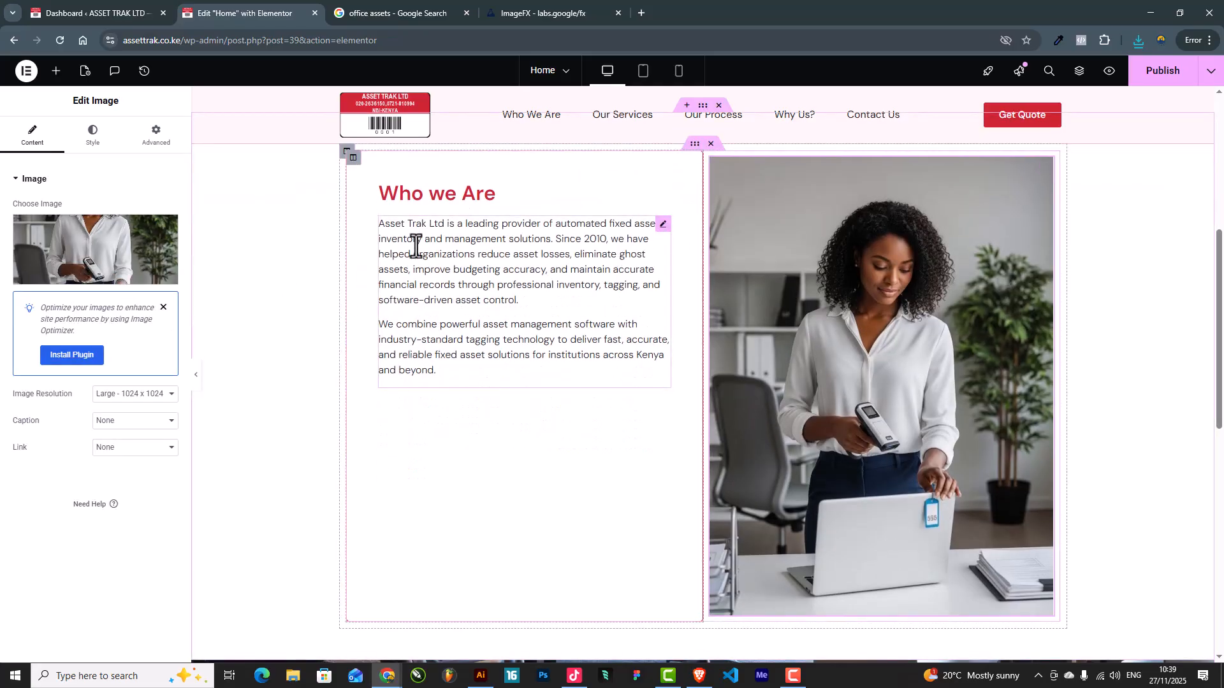
Set the image's object fit to Cover and its height to 427 px
{"action": "left_click", "coordinate": [93, 135]}
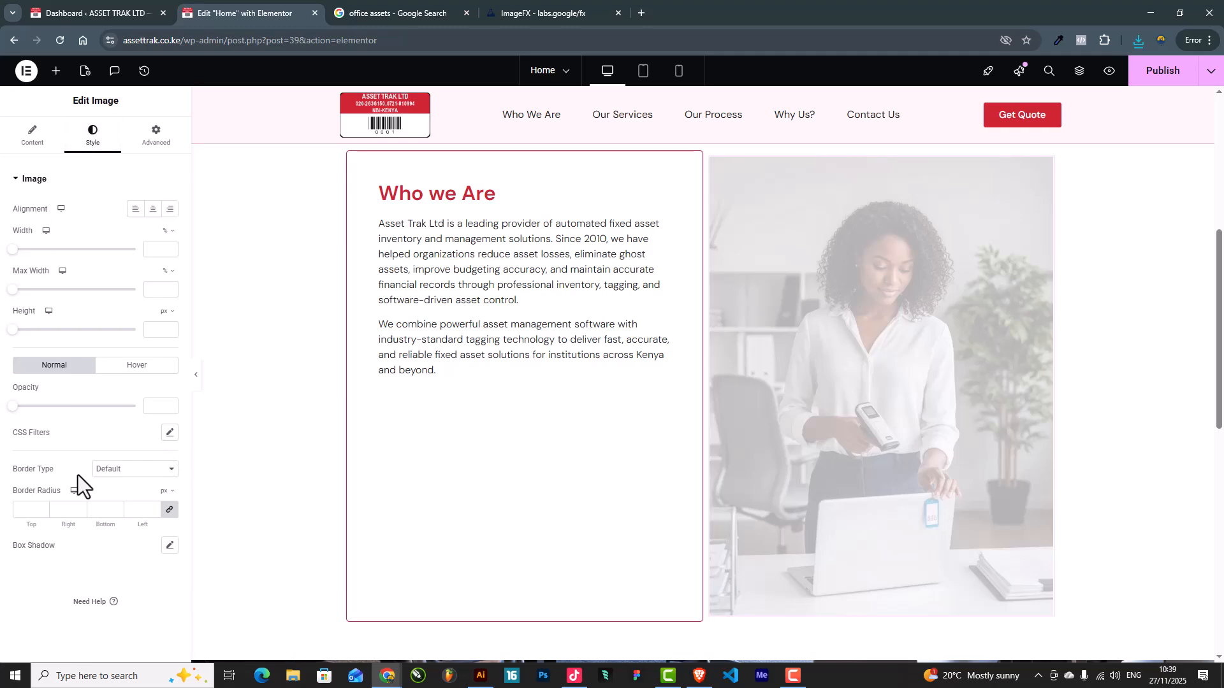
{"action": "left_click_drag", "start_coordinate": [13, 330], "coordinate": [85, 357]}
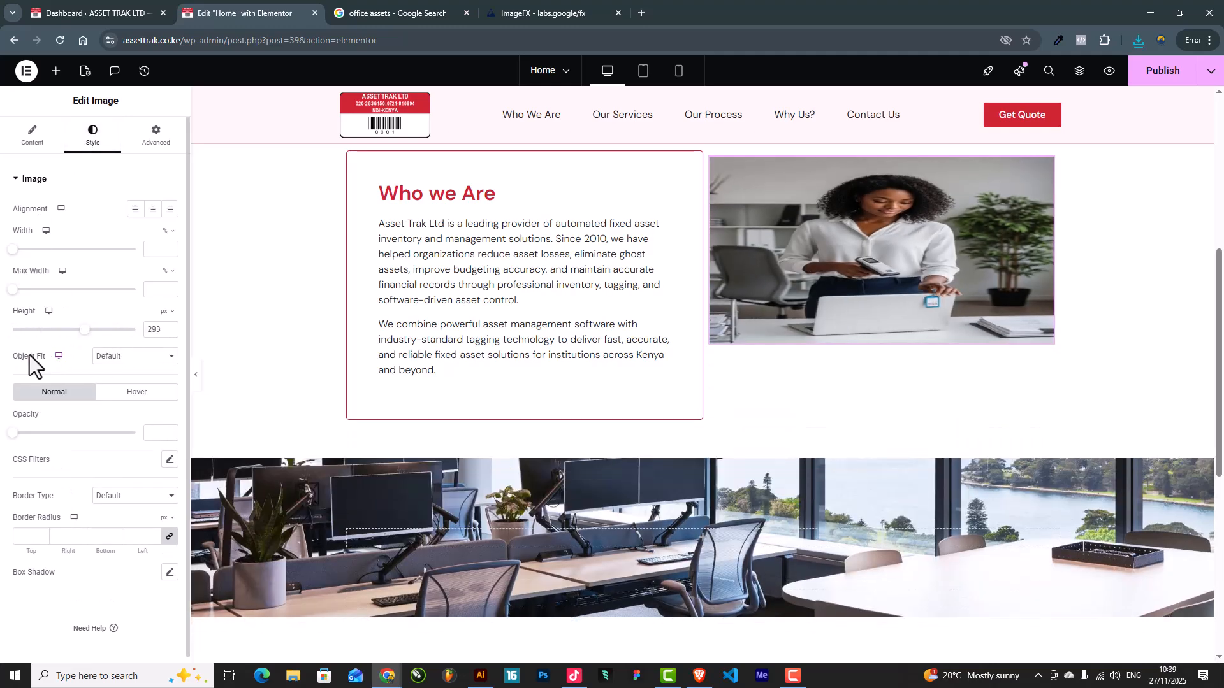
{"action": "left_click", "coordinate": [139, 358]}
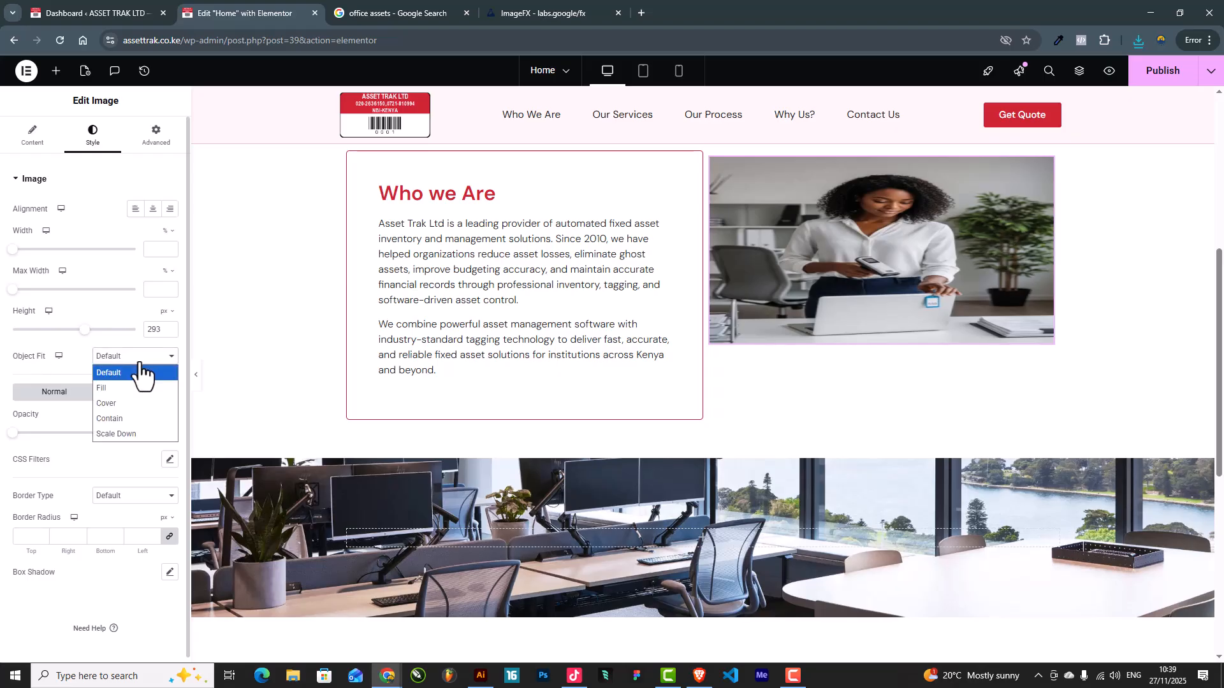
{"action": "left_click", "coordinate": [132, 402]}
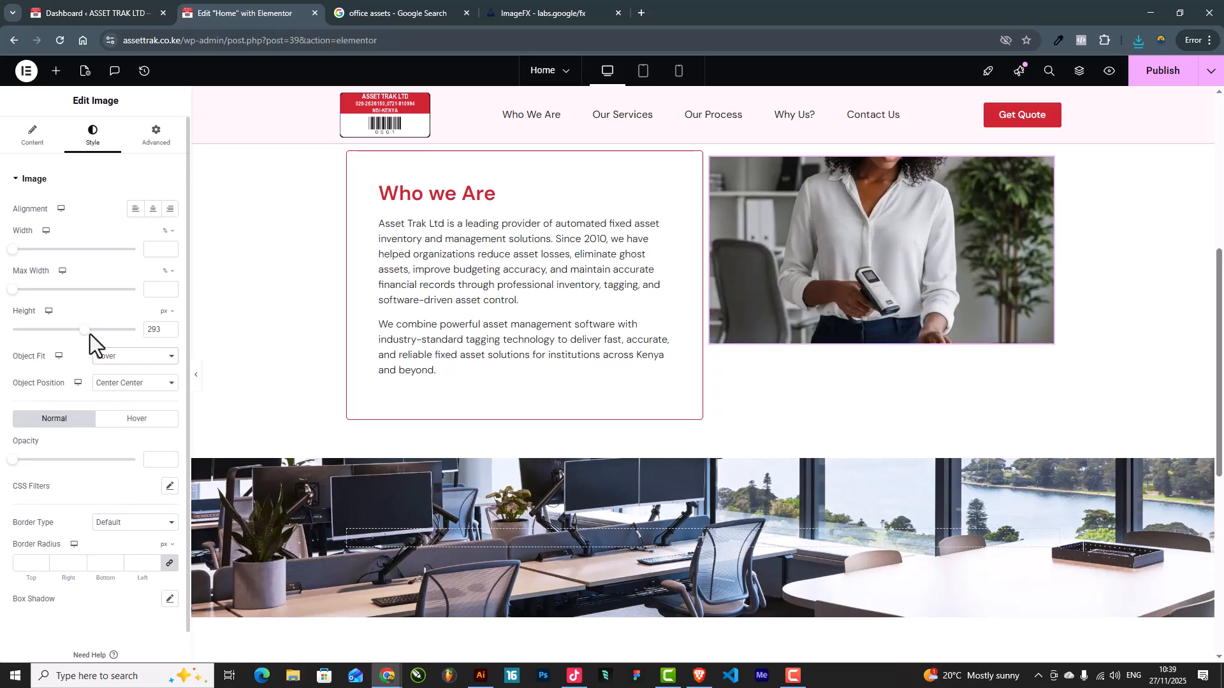
{"action": "left_click_drag", "start_coordinate": [87, 338], "coordinate": [119, 347]}
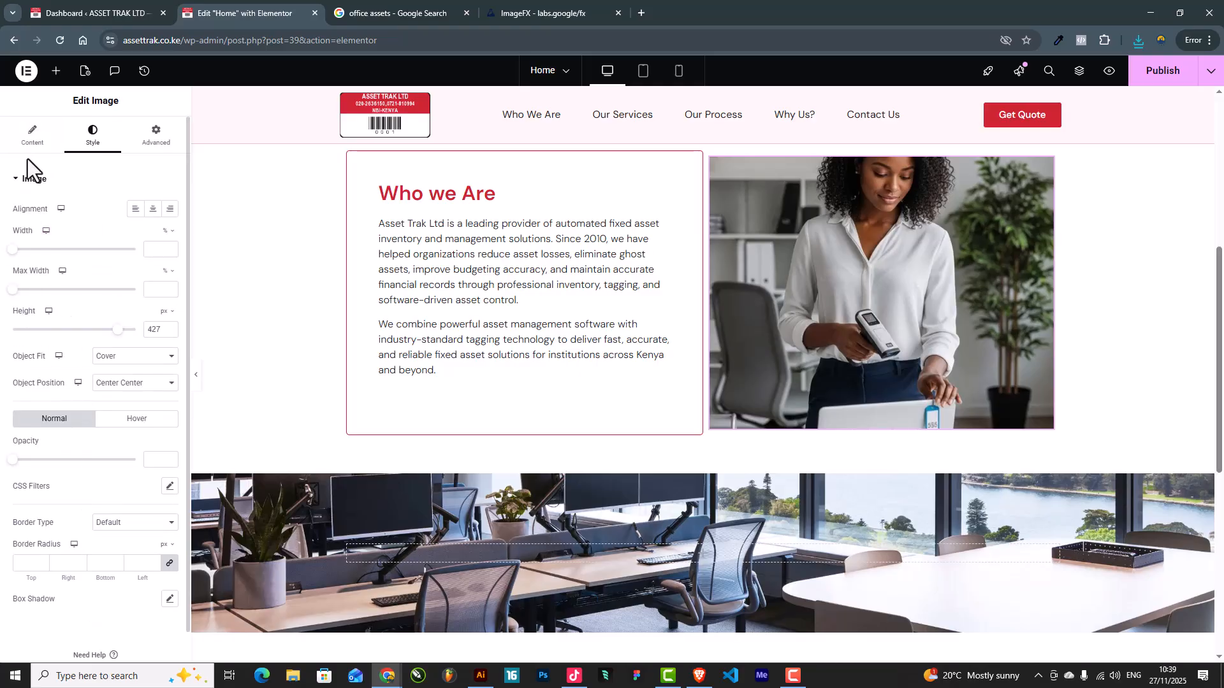
{"action": "left_click", "coordinate": [32, 142]}
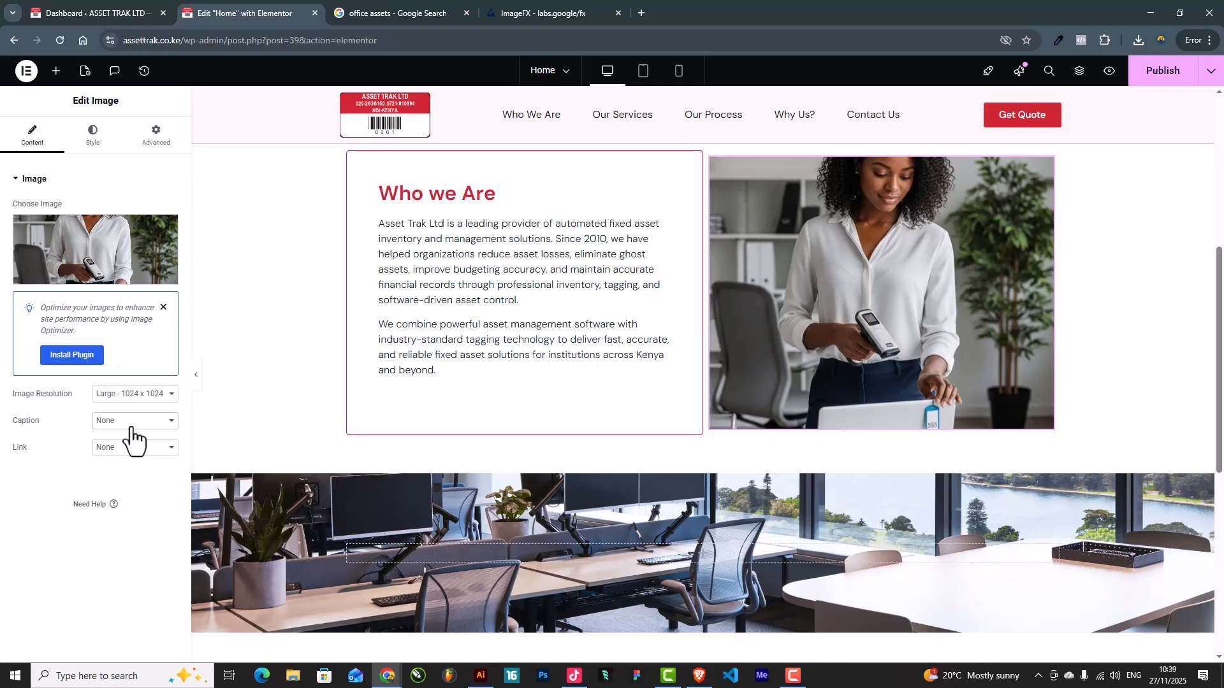
{"action": "left_click", "coordinate": [131, 428]}
{"action": "left_click", "coordinate": [129, 398]}
{"action": "left_click", "coordinate": [129, 397]}
{"action": "left_click", "coordinate": [96, 141]}
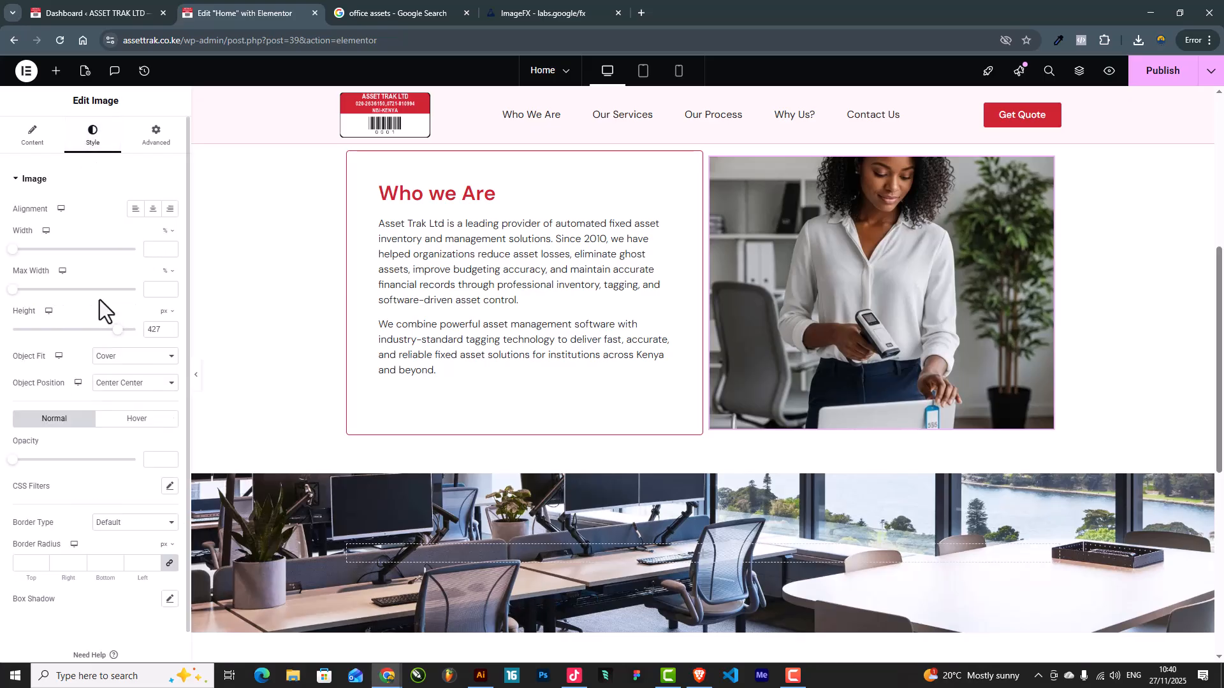
Try the Bottom Center and Top Center object positions on the image
{"action": "left_click", "coordinate": [121, 385]}
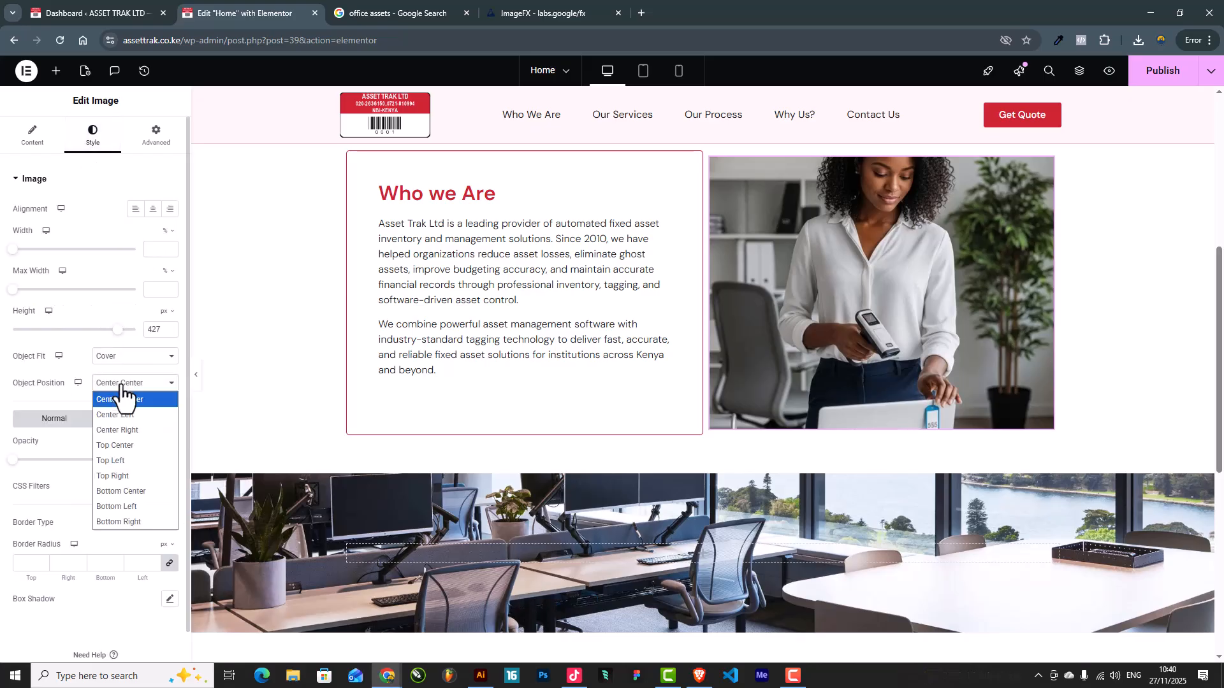
{"action": "left_click", "coordinate": [140, 492]}
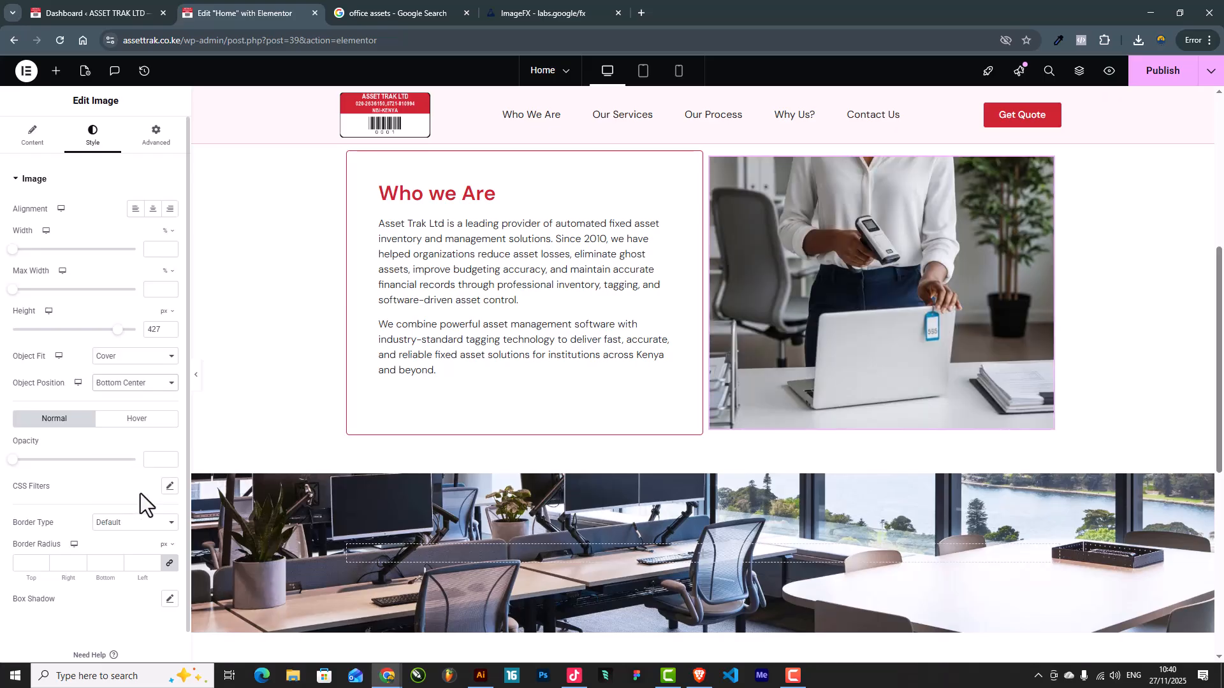
{"action": "left_click", "coordinate": [129, 383]}
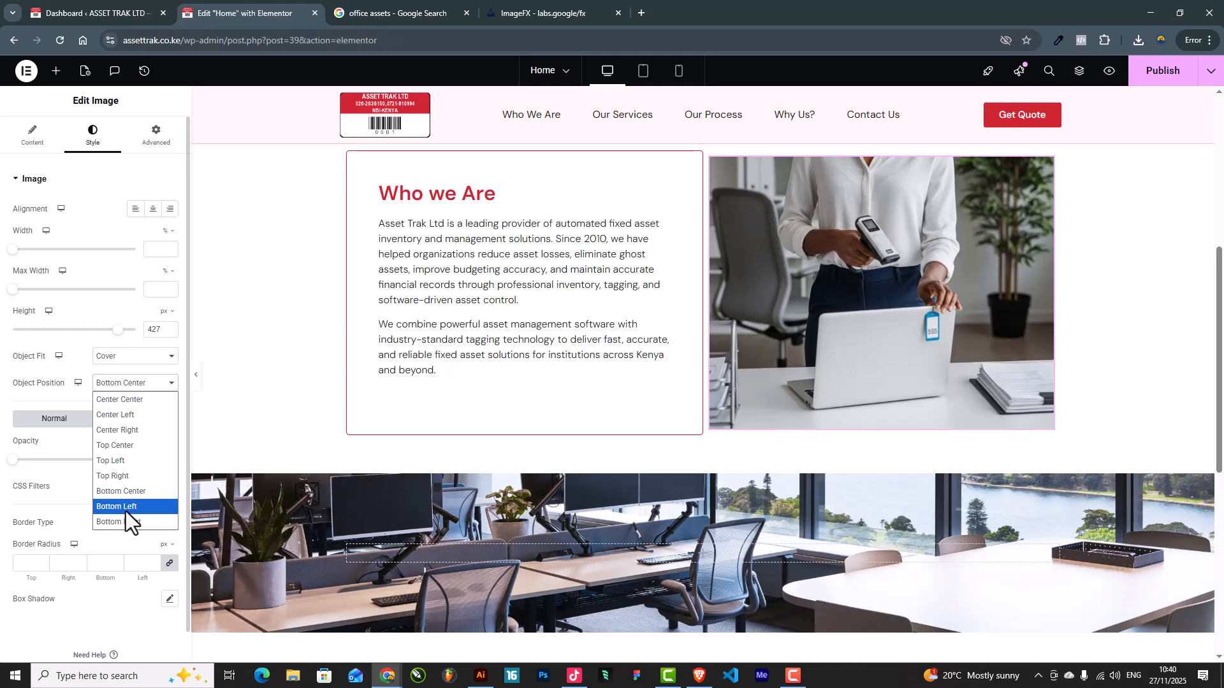
{"action": "left_click", "coordinate": [120, 448]}
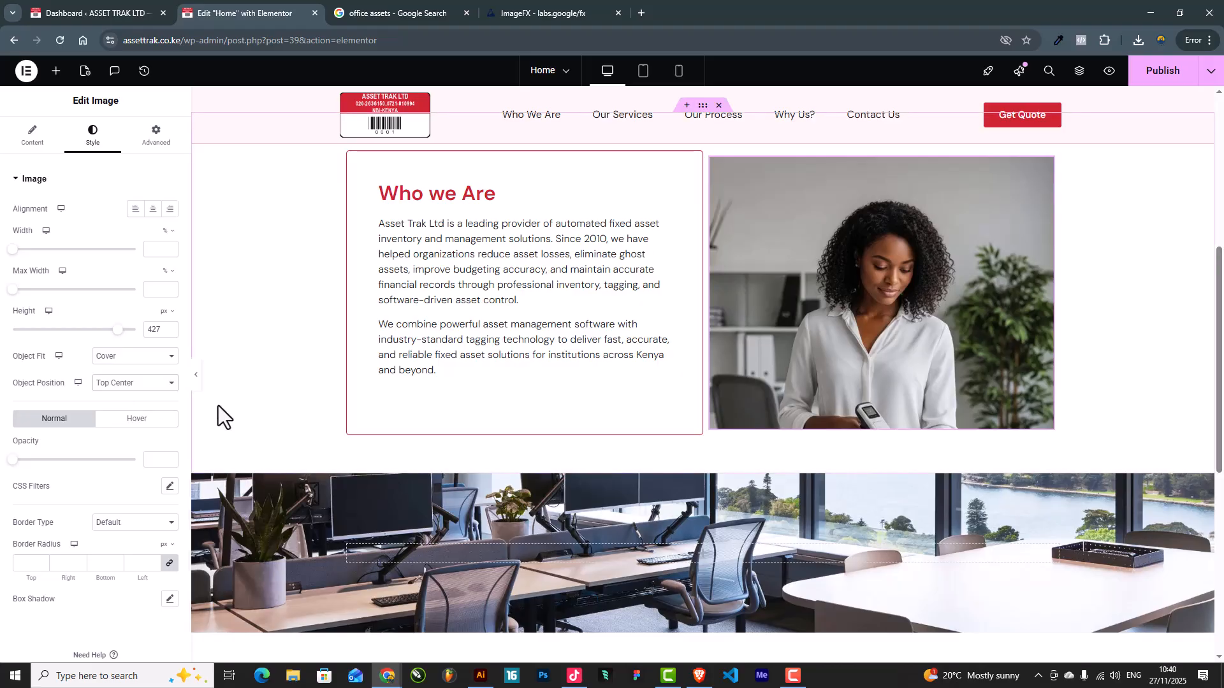
Reduce the image's height to 409 px and set its object position to Center Center
{"action": "mouse_move", "coordinate": [116, 331]}
{"action": "left_mouse_down"}
{"action": "mouse_move", "coordinate": [148, 350]}
{"action": "mouse_move", "coordinate": [111, 351]}
{"action": "left_mouse_up"}
{"action": "left_click", "coordinate": [121, 385]}
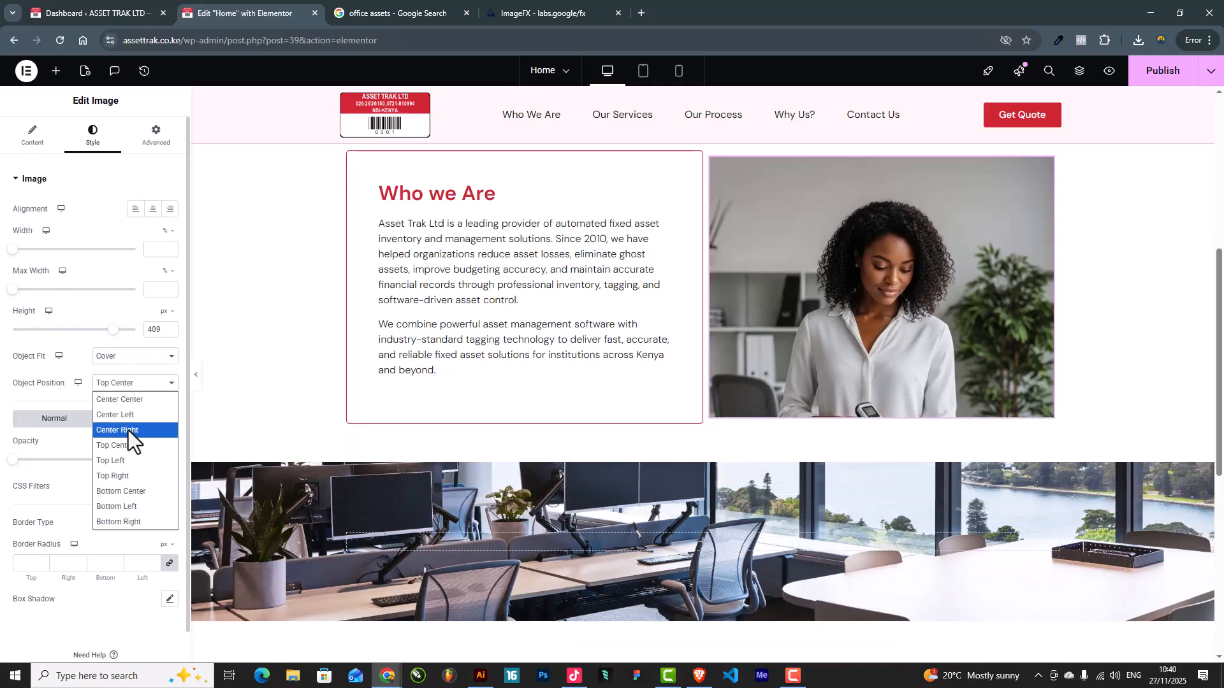
{"action": "left_click", "coordinate": [126, 403]}
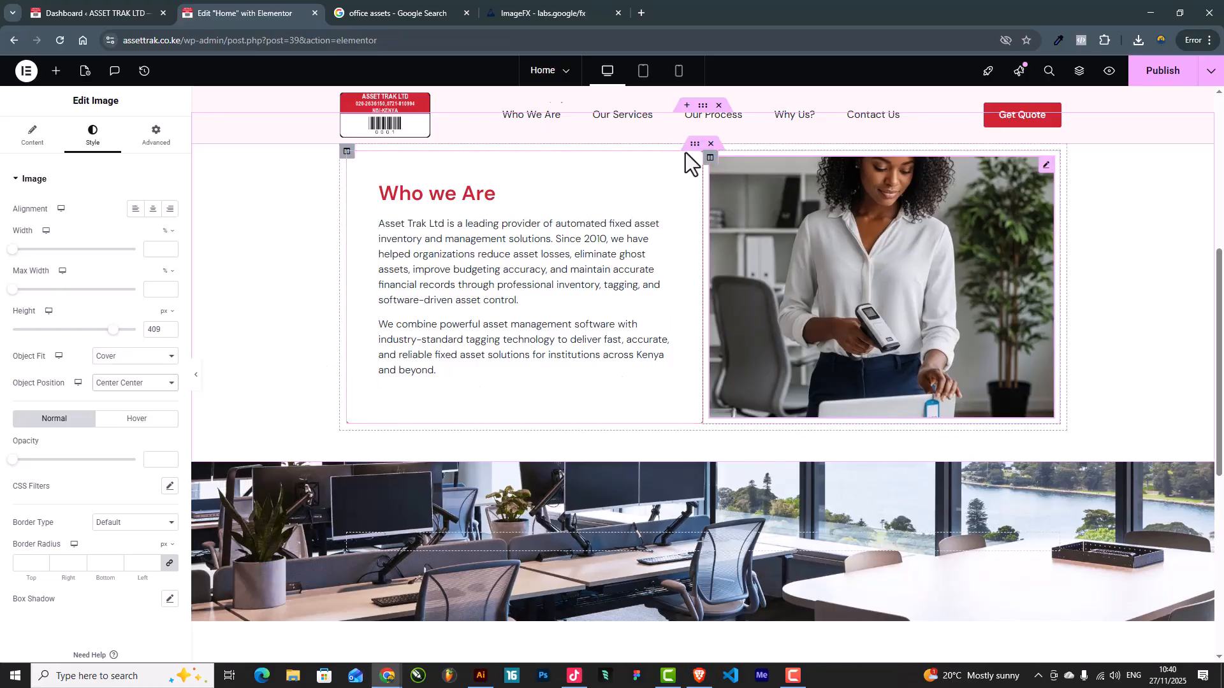
In ImageFX, regenerate the images in Square ratio and download the one of the blue-shirted woman by the window
{"action": "left_click", "coordinate": [572, 8]}
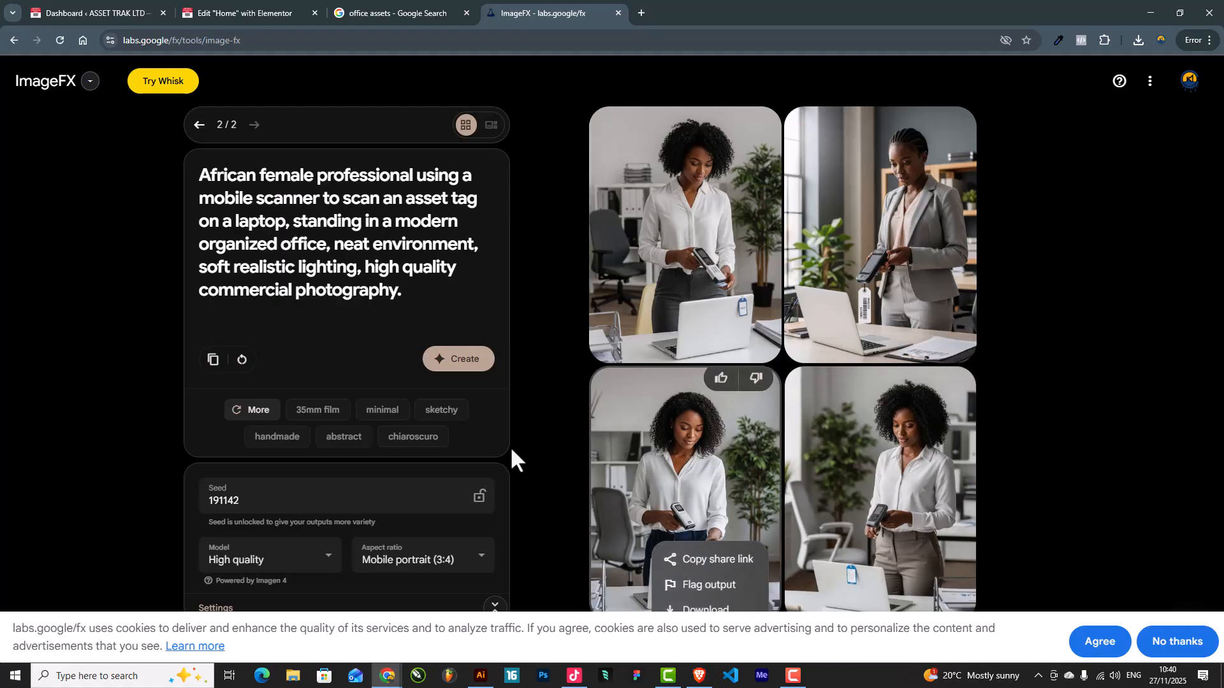
{"action": "left_click", "coordinate": [417, 561]}
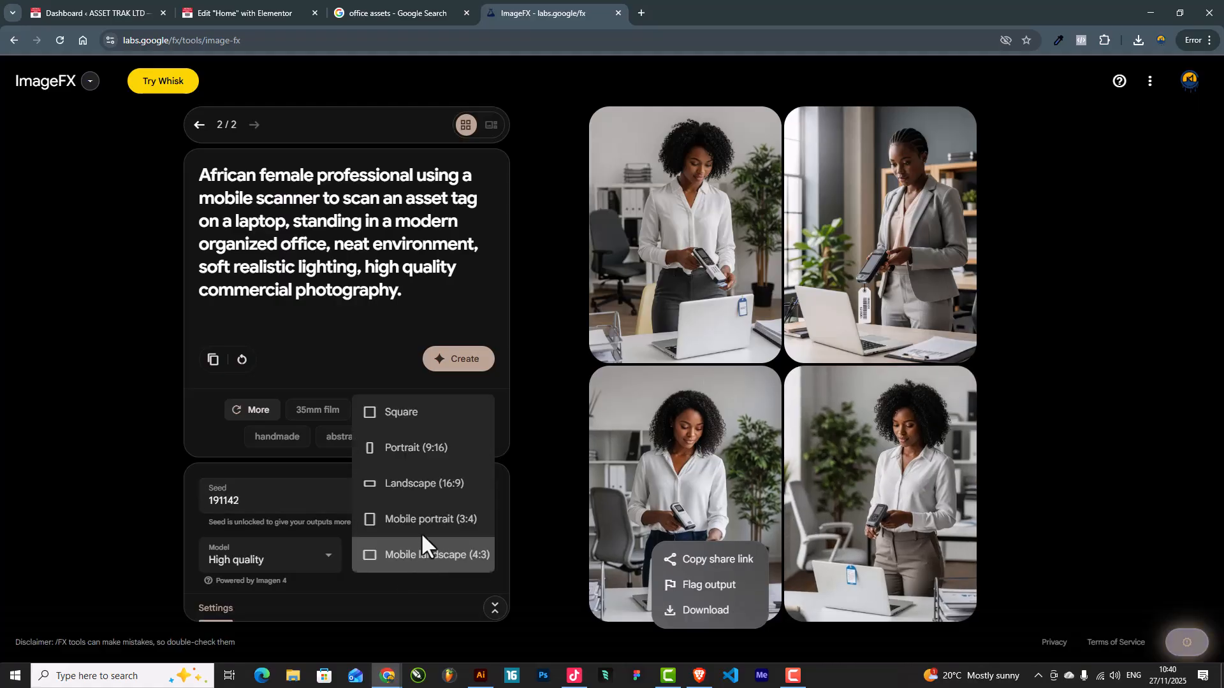
{"action": "left_click", "coordinate": [408, 413]}
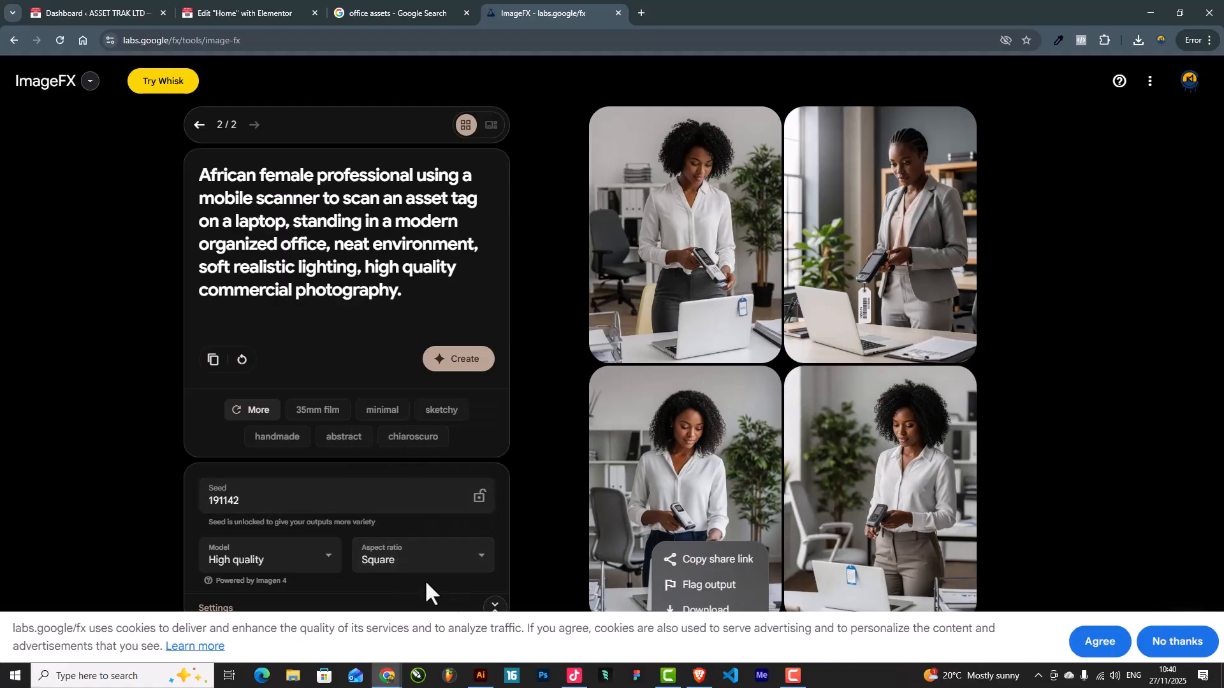
{"action": "left_click", "coordinate": [472, 363]}
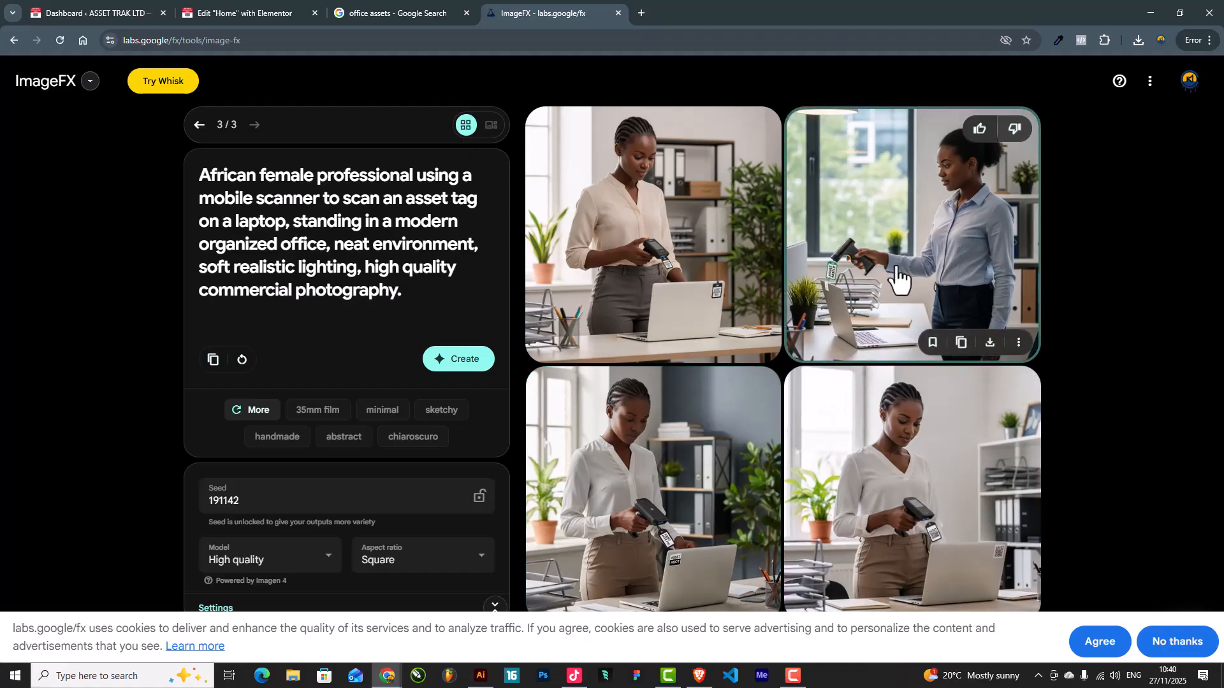
{"action": "left_click", "coordinate": [962, 345]}
{"action": "left_click", "coordinate": [990, 343]}
Back in the Elementor Home page, replace the Who we Are image by uploading the downloaded Image_fx (2) picture
{"action": "left_click", "coordinate": [335, 2]}
{"action": "left_click", "coordinate": [255, 13]}
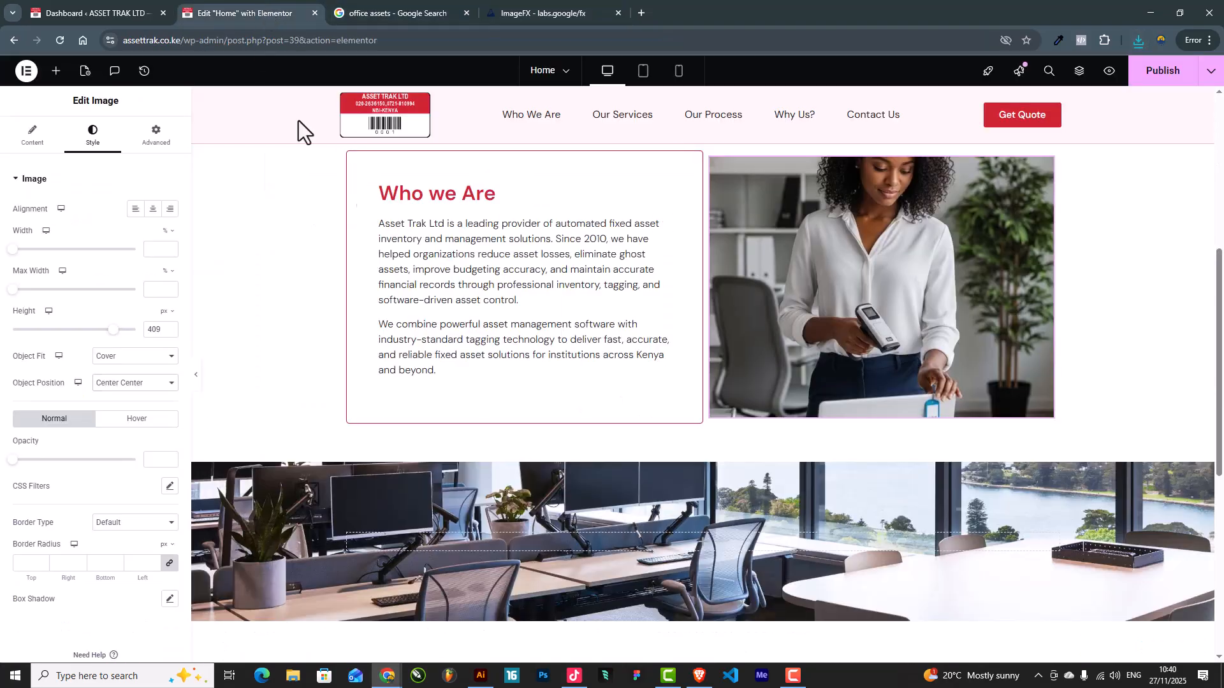
{"action": "left_click", "coordinate": [45, 141]}
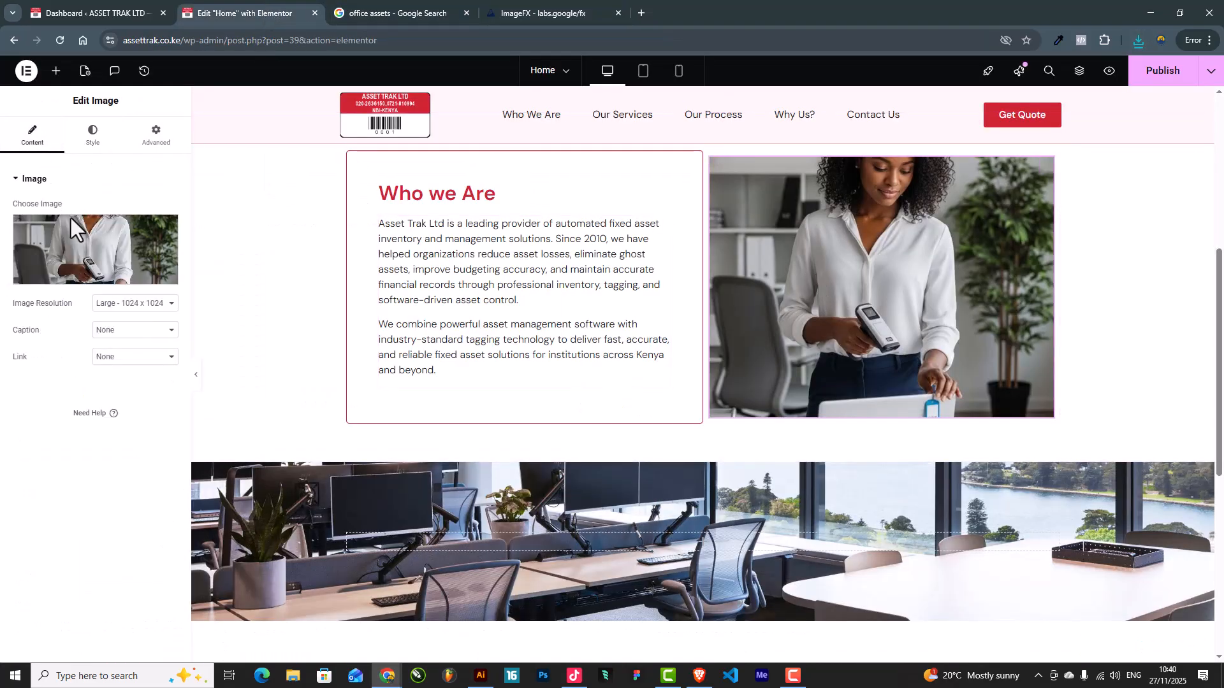
{"action": "left_click", "coordinate": [69, 230]}
{"action": "left_click", "coordinate": [184, 125]}
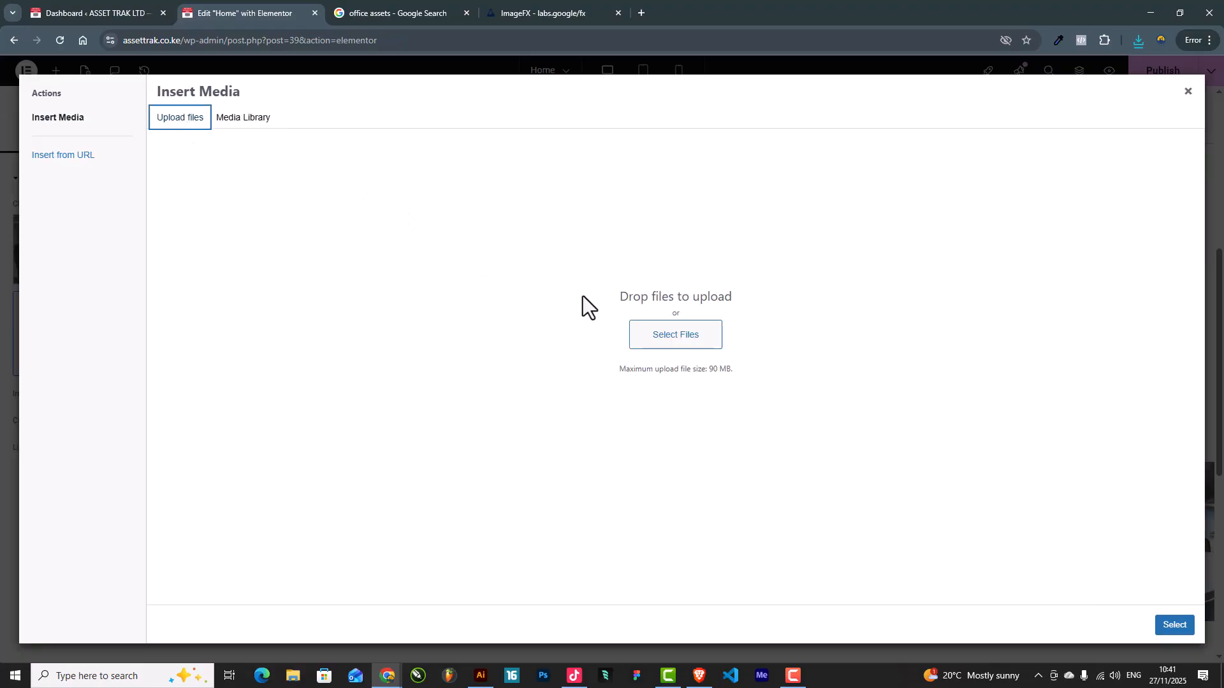
{"action": "left_click", "coordinate": [648, 335]}
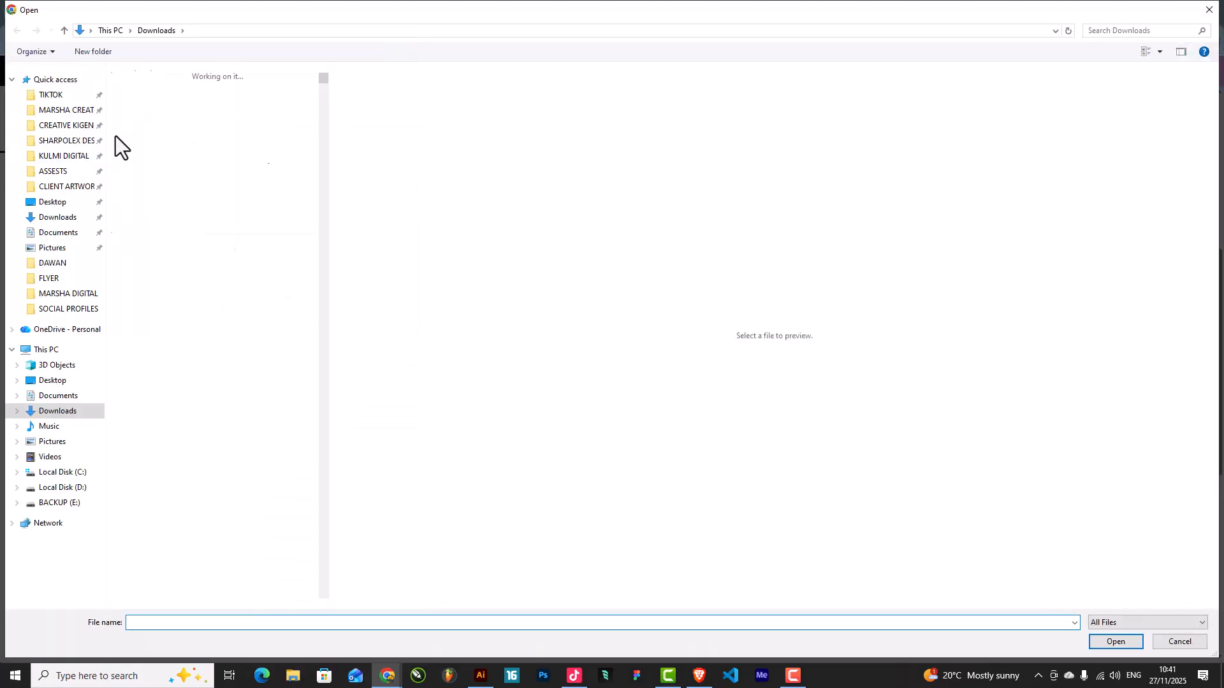
{"action": "double_click", "coordinate": [134, 98]}
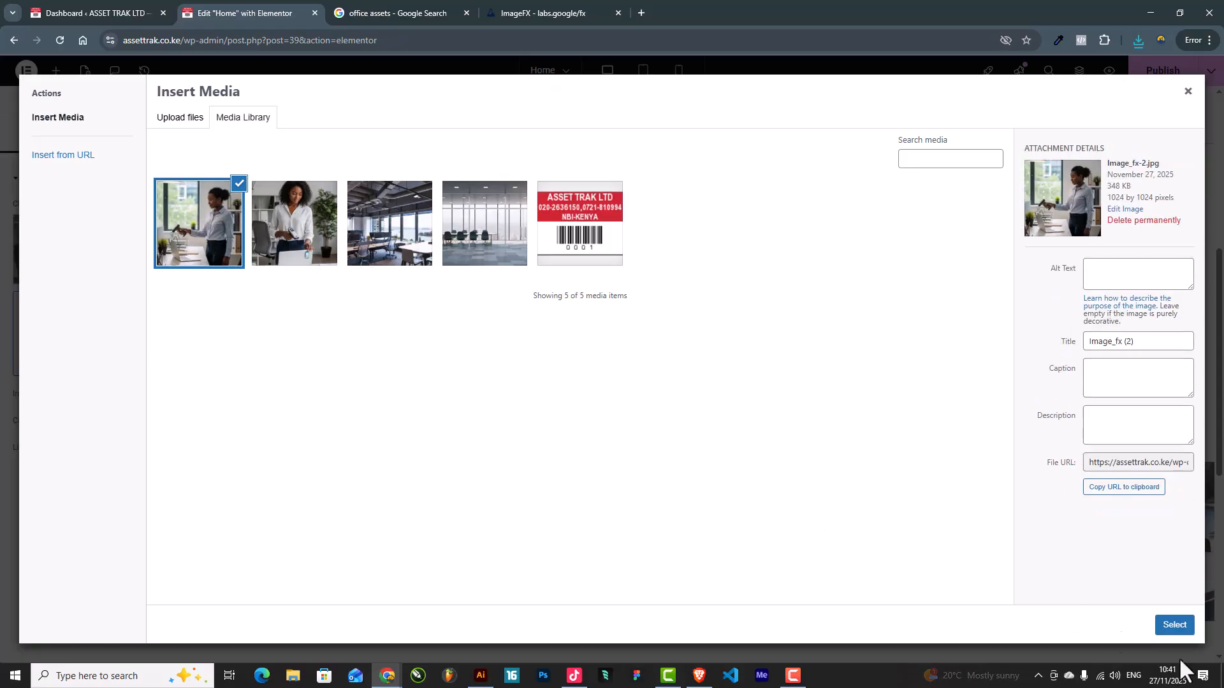
{"action": "left_click", "coordinate": [1173, 626]}
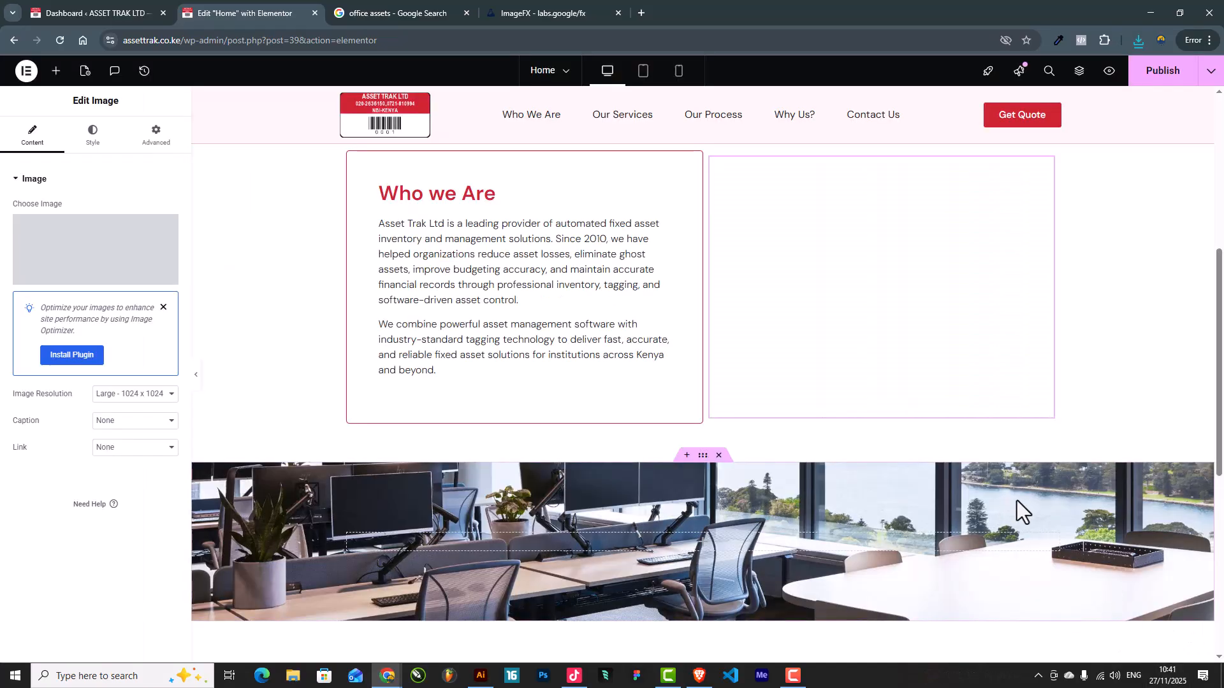
Increase the new image's height to 476 px
{"action": "scroll", "coordinate": [886, 364], "scroll_direction": "up", "scroll_amount": 1}
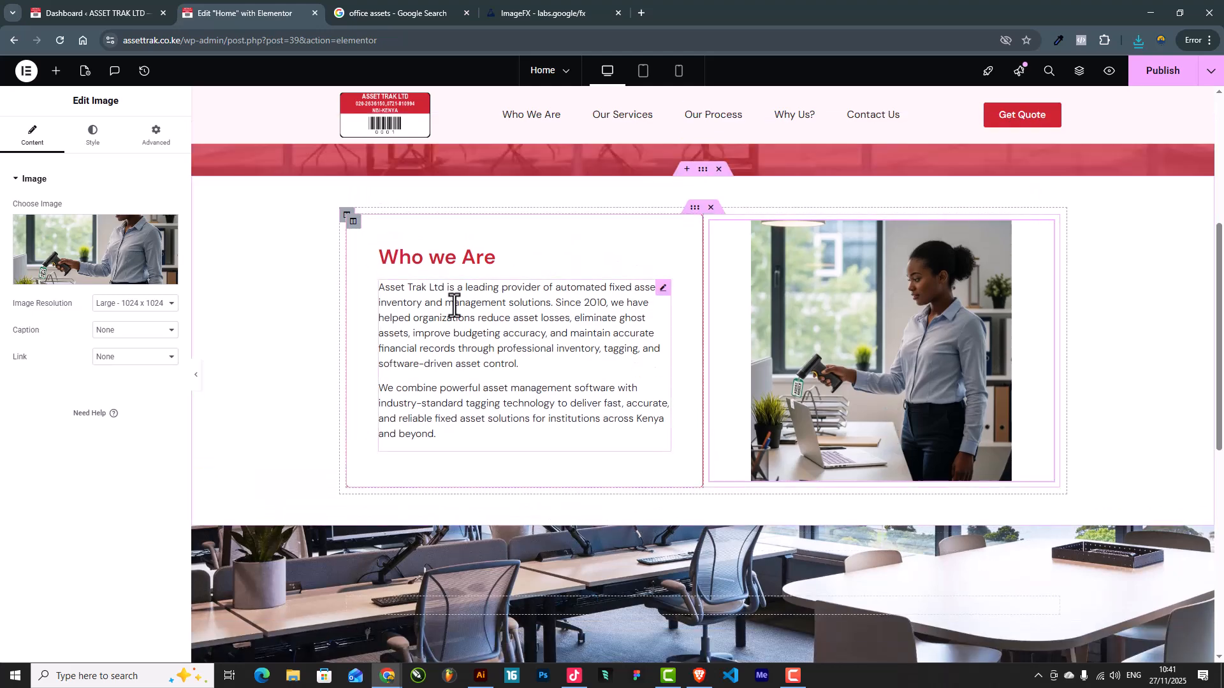
{"action": "left_click", "coordinate": [92, 135]}
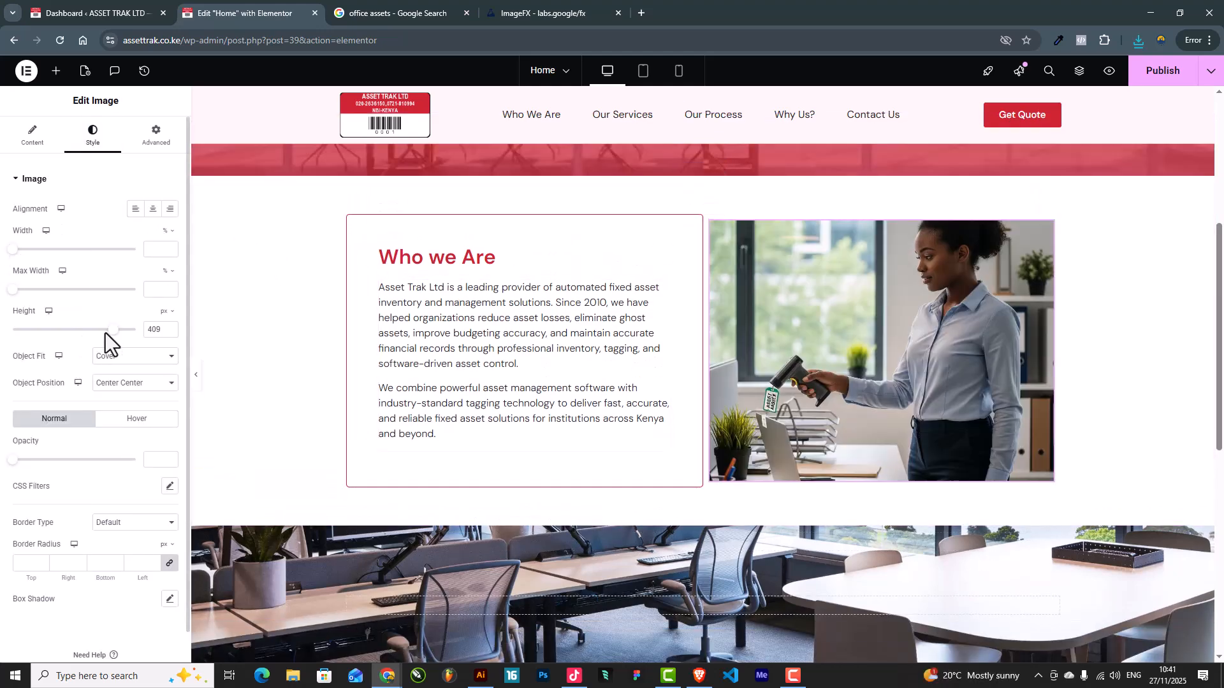
{"action": "left_click_drag", "start_coordinate": [113, 332], "coordinate": [130, 348]}
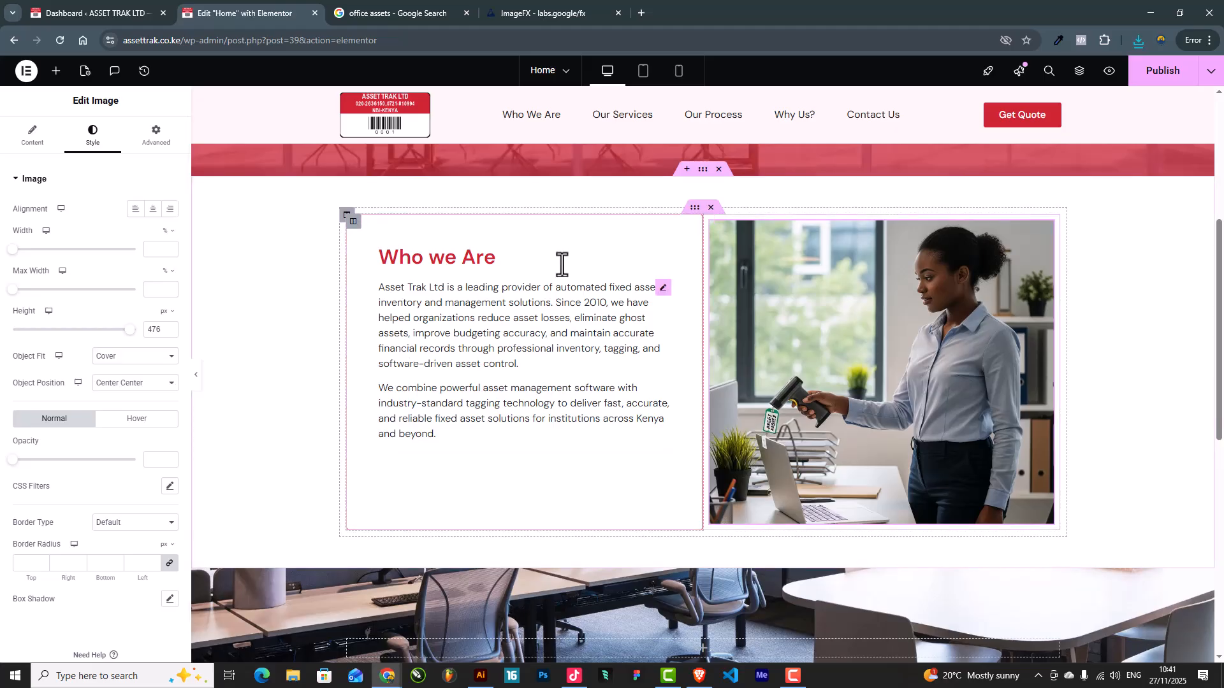
Set the Who we Are text column's padding to 20 px on all sides
{"action": "left_click", "coordinate": [353, 222]}
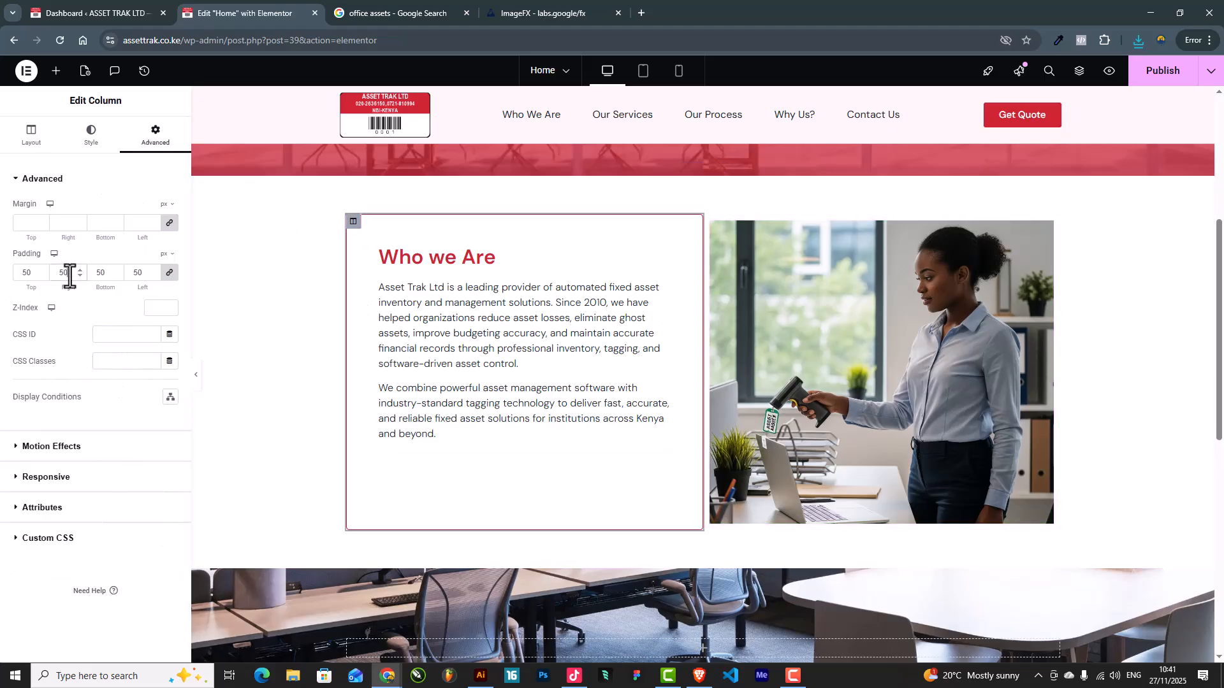
{"action": "type", "text": "0"}
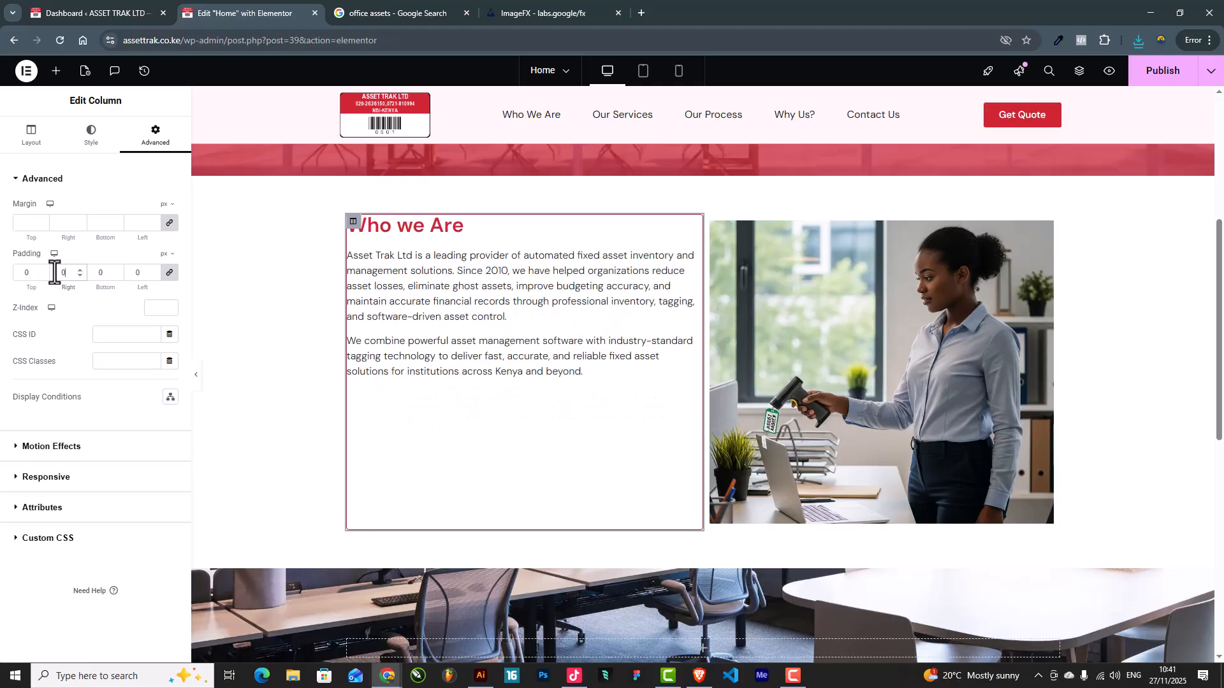
{"action": "type", "text": "10"}
{"action": "double_click", "coordinate": [79, 278]}
{"action": "type", "text": "20"}
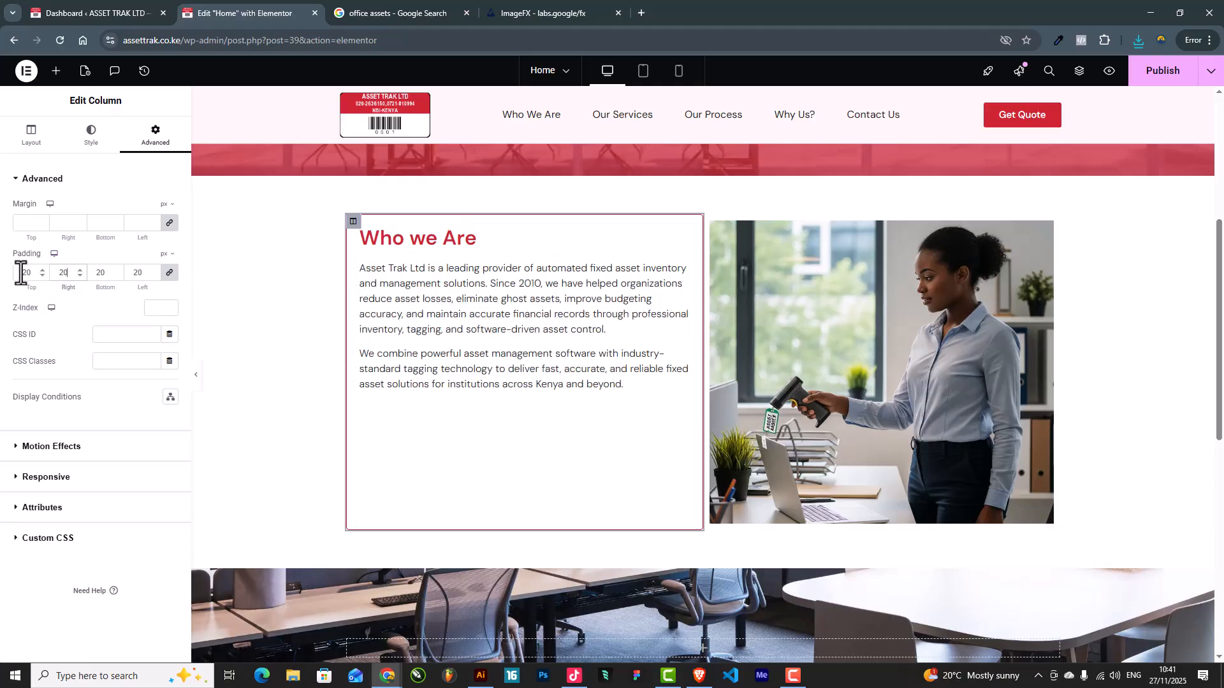
{"action": "left_click", "coordinate": [824, 355]}
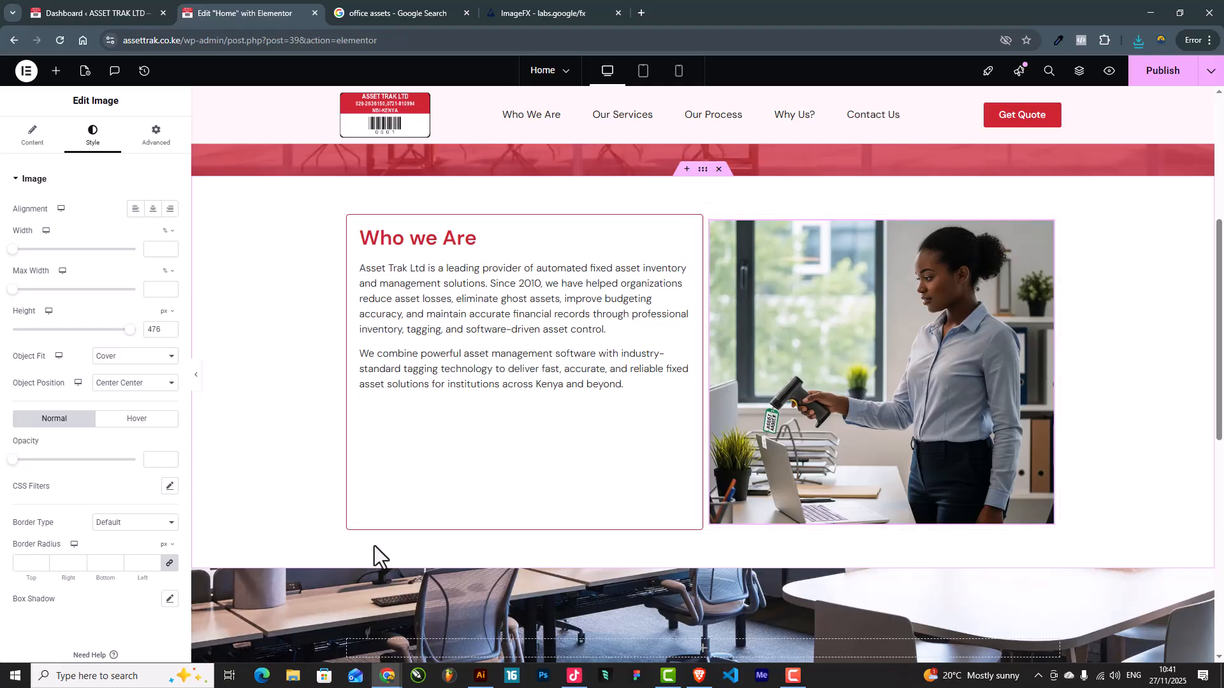
Set the text column's border type to None and widen the column slightly towards the image
{"action": "left_click", "coordinate": [353, 222]}
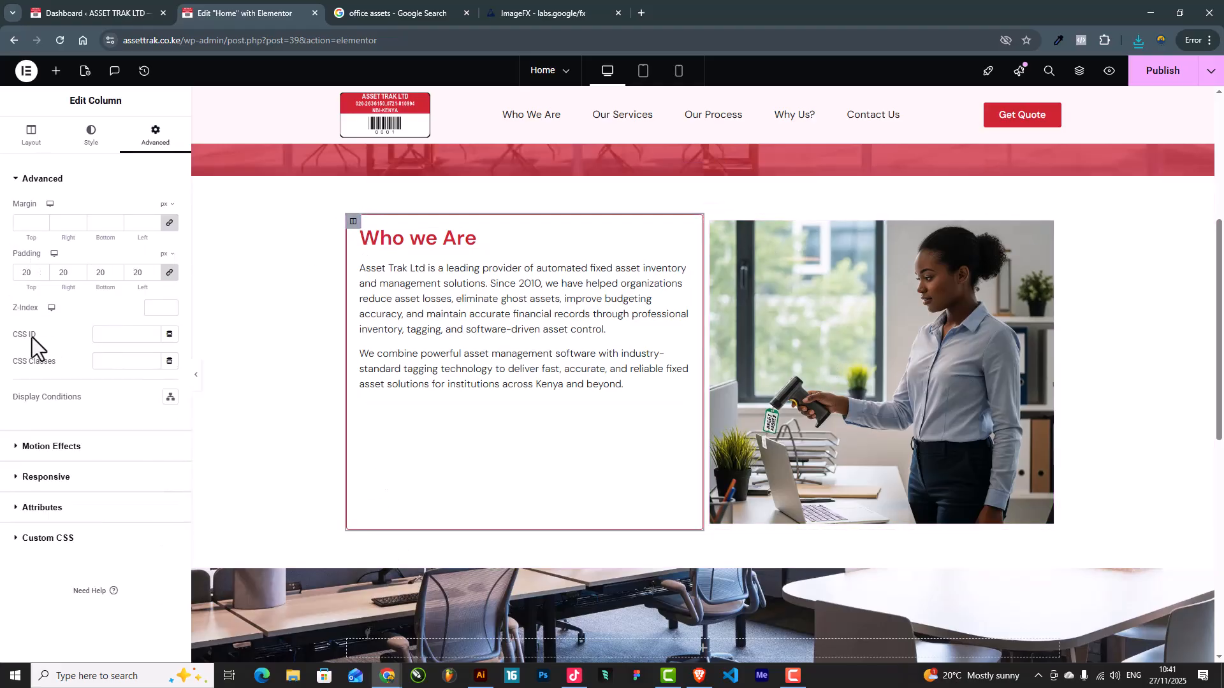
{"action": "left_click", "coordinate": [81, 147]}
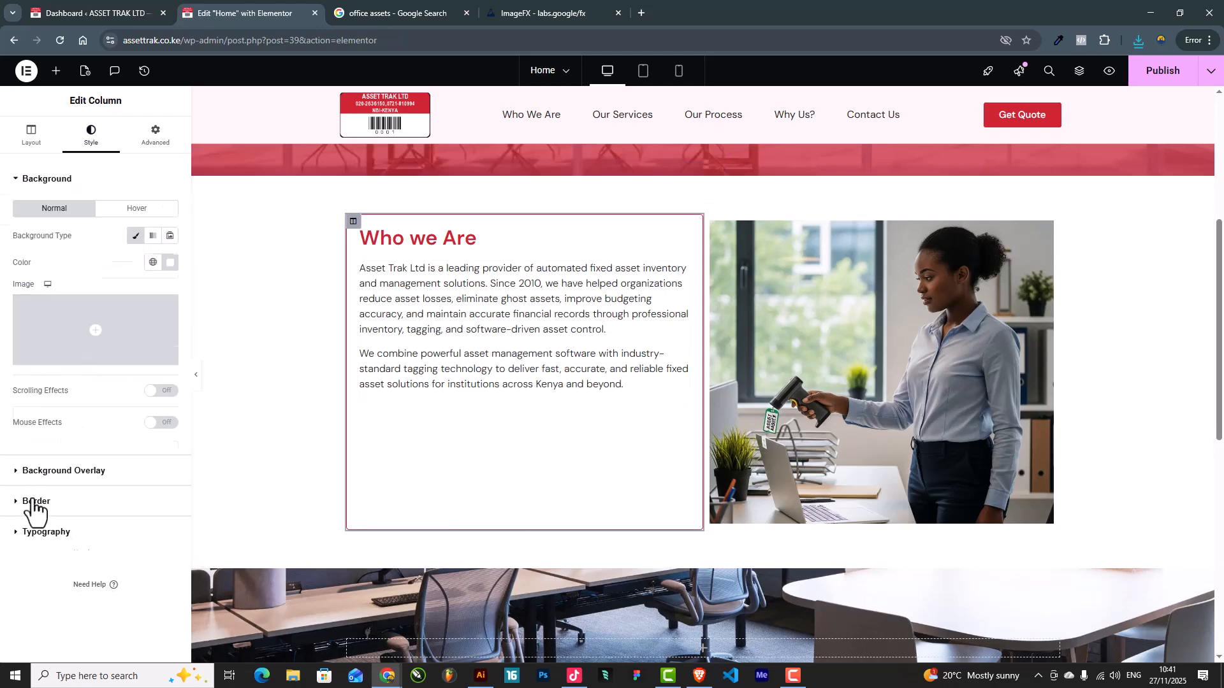
{"action": "left_click", "coordinate": [35, 504]}
{"action": "left_click", "coordinate": [134, 298]}
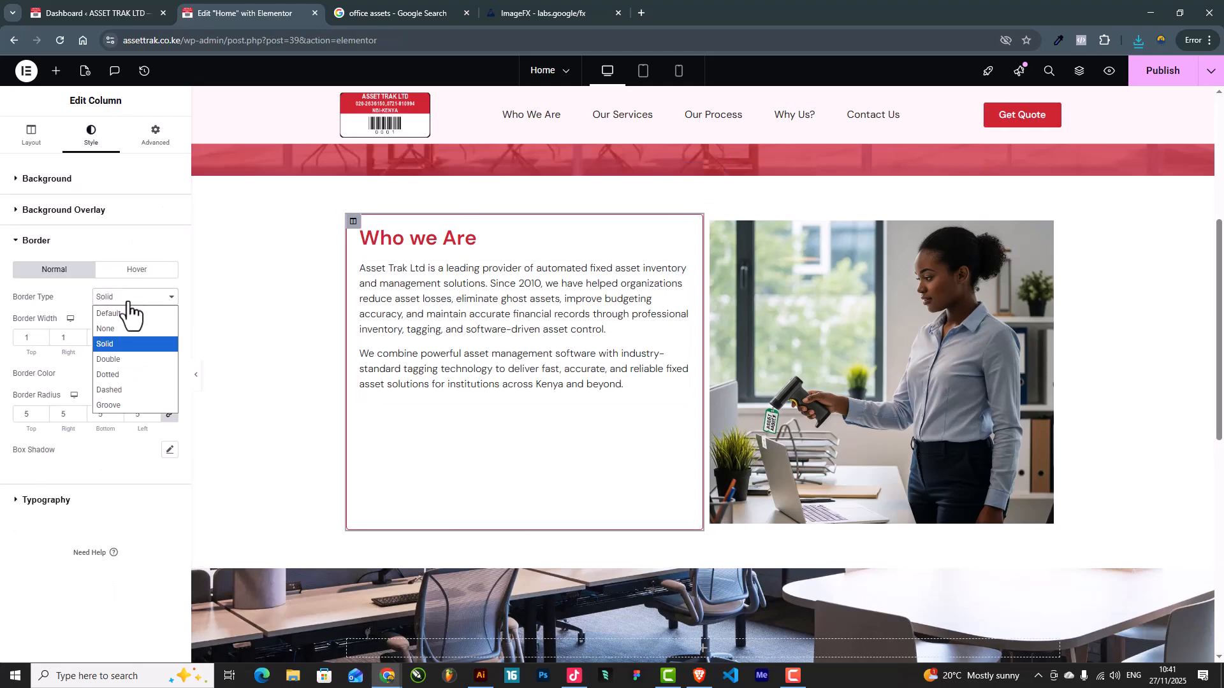
{"action": "left_click", "coordinate": [120, 326]}
{"action": "left_click", "coordinate": [195, 374]}
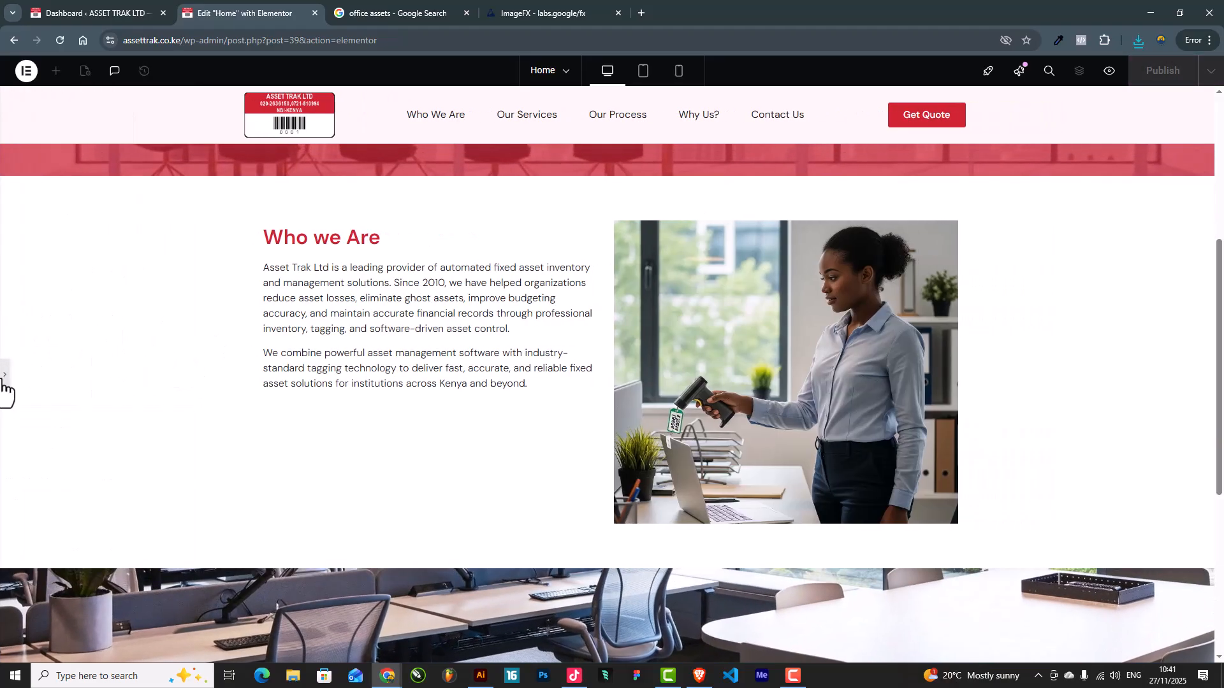
{"action": "left_click", "coordinate": [5, 382]}
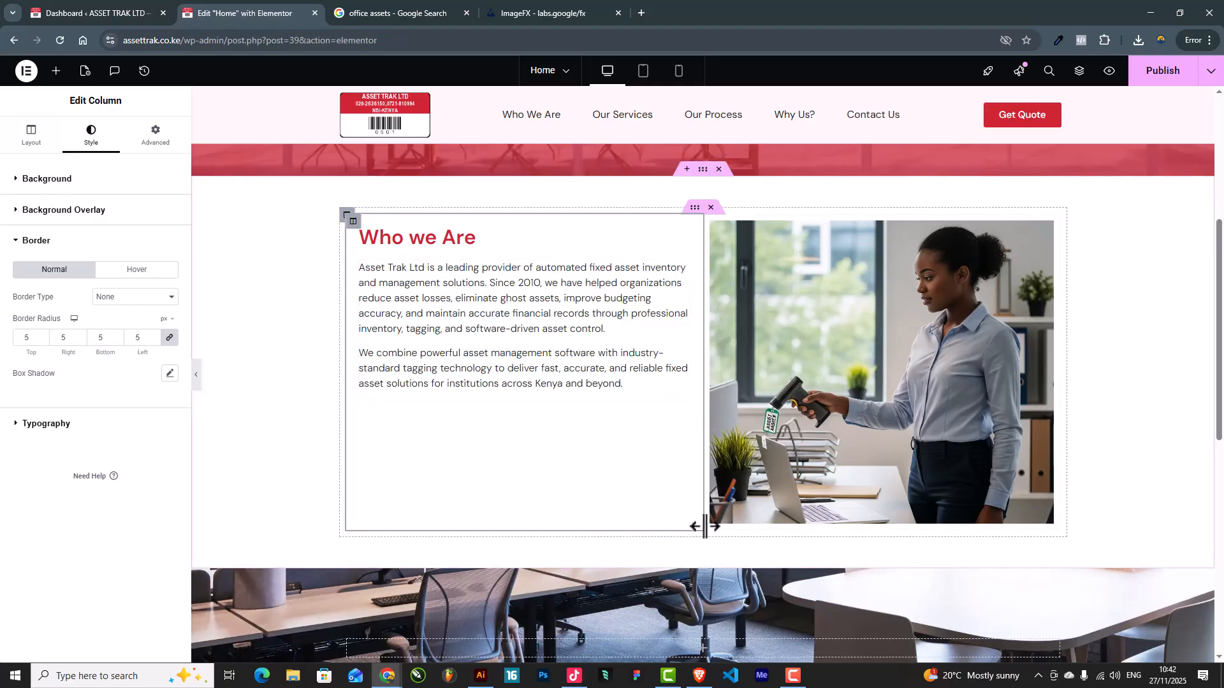
{"action": "left_click_drag", "start_coordinate": [705, 528], "coordinate": [705, 496]}
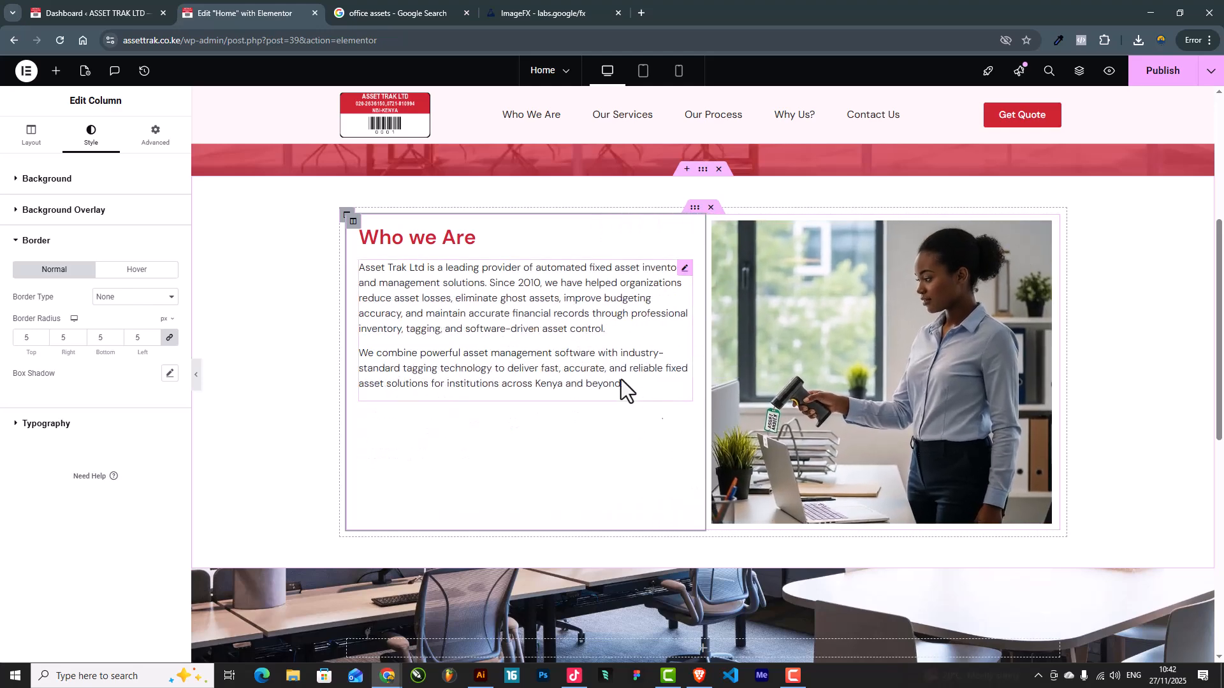
Set the font size of the Who we Are paragraph text to 18 px
{"action": "left_click", "coordinate": [686, 278]}
{"action": "left_click", "coordinate": [92, 136]}
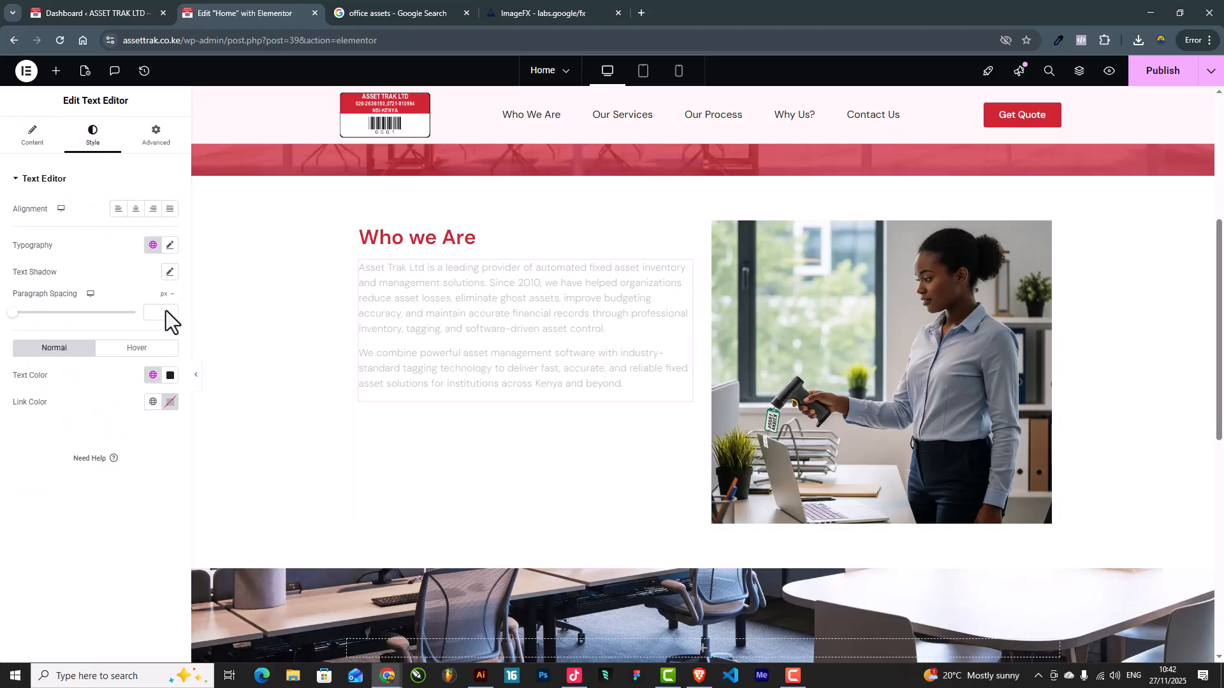
{"action": "left_click", "coordinate": [169, 245]}
{"action": "left_click", "coordinate": [146, 344]}
{"action": "type", "text": "16"}
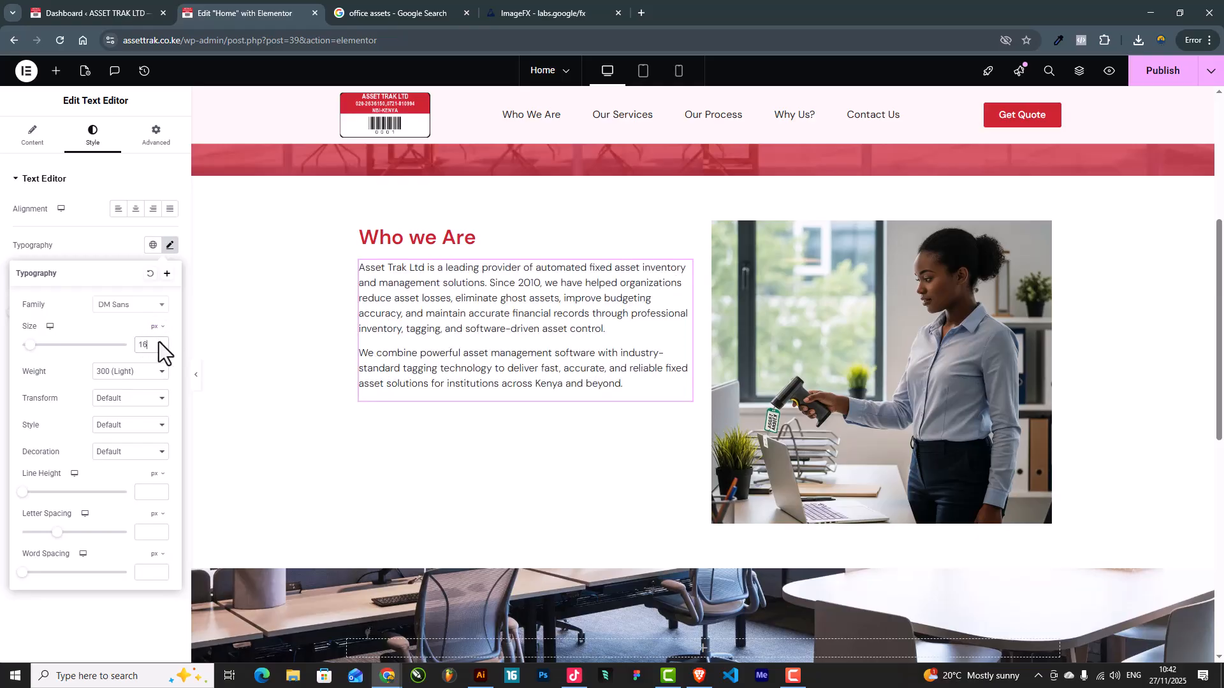
{"action": "left_click", "coordinate": [159, 342]}
{"action": "left_click", "coordinate": [159, 342]}
{"action": "scroll", "coordinate": [606, 457], "scroll_direction": "up", "scroll_amount": 5}
{"action": "scroll", "coordinate": [605, 456], "scroll_direction": "down", "scroll_amount": 5}
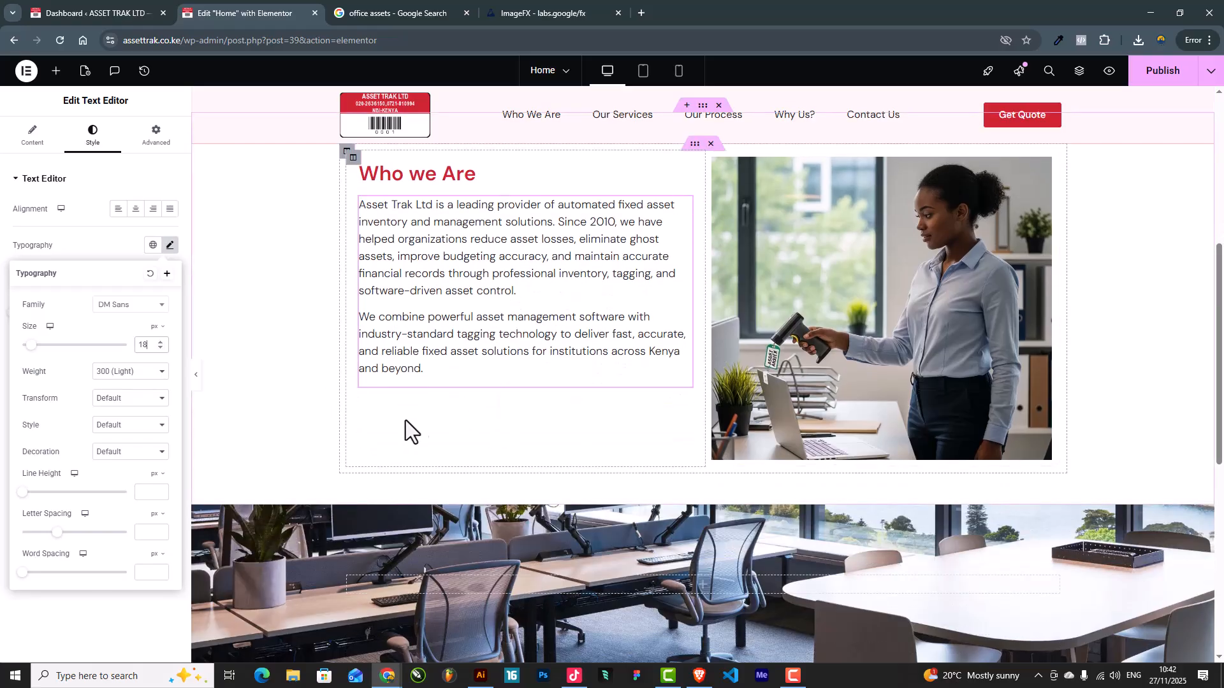
Add a Button widget below the Who we Are paragraphs and delete the extra button placed under the columns
{"action": "left_click", "coordinate": [56, 70]}
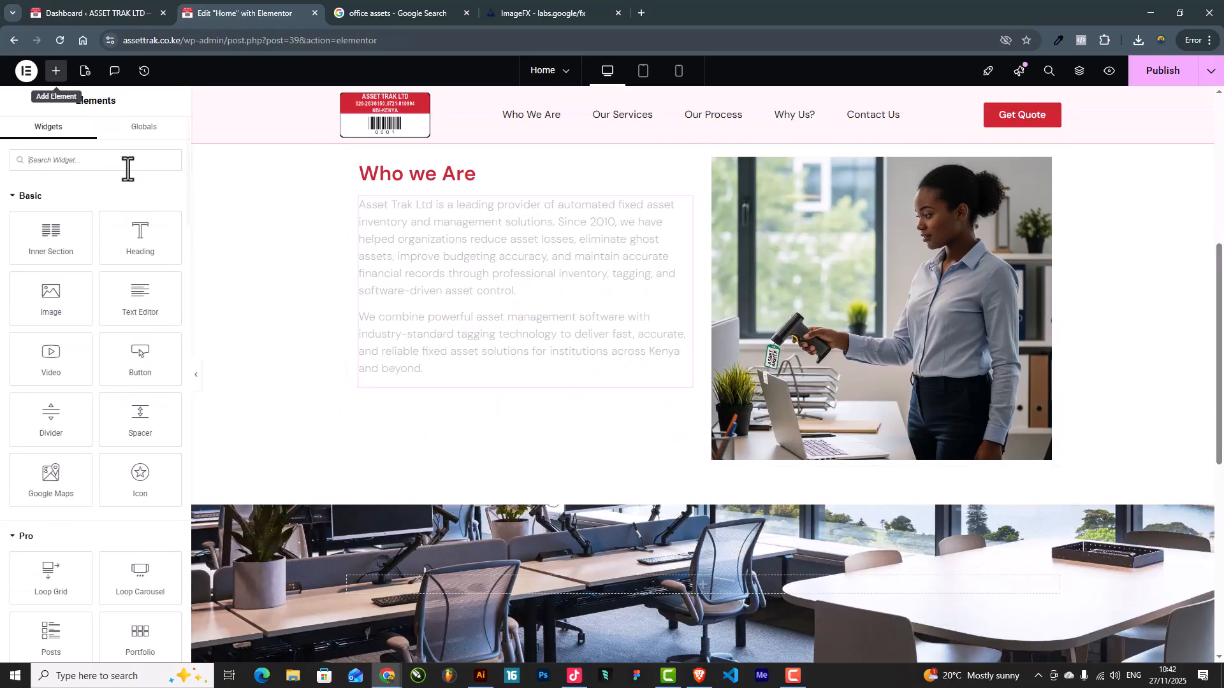
{"action": "left_click_drag", "start_coordinate": [106, 367], "coordinate": [266, 349]}
{"action": "mouse_move", "coordinate": [416, 368]}
{"action": "left_mouse_down"}
{"action": "mouse_move", "coordinate": [385, 393]}
{"action": "mouse_move", "coordinate": [577, 539]}
{"action": "mouse_move", "coordinate": [405, 381]}
{"action": "left_mouse_up"}
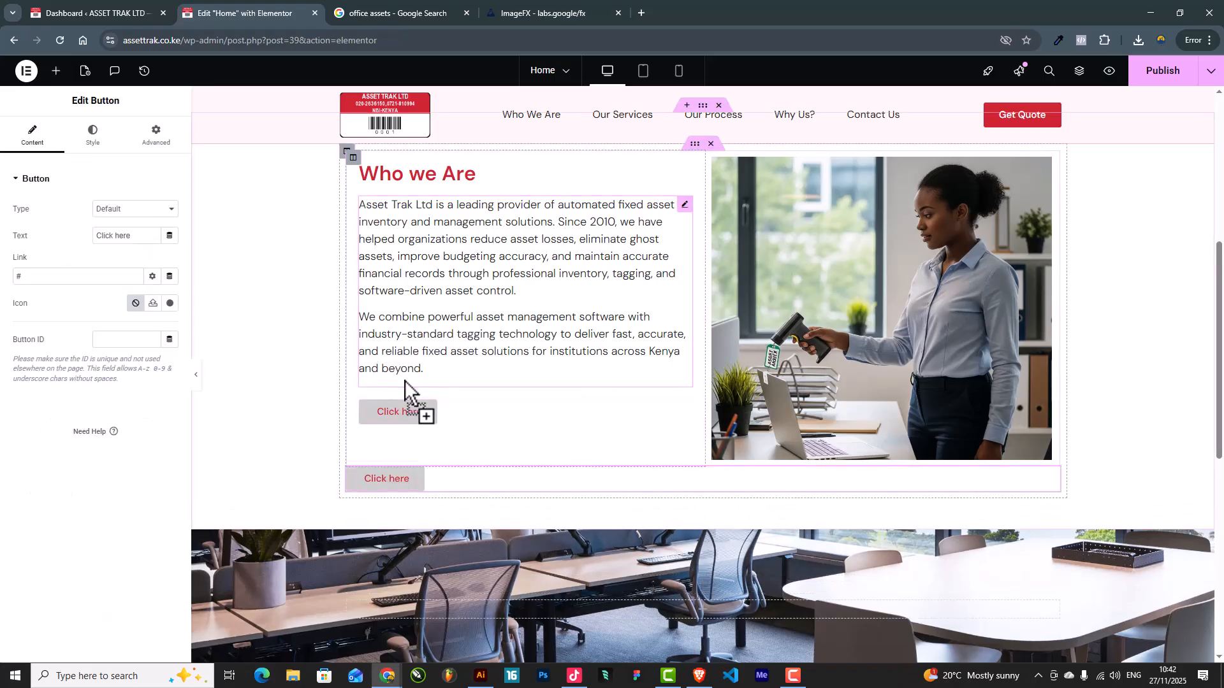
{"action": "right_click", "coordinate": [411, 475]}
{"action": "left_click", "coordinate": [421, 649]}
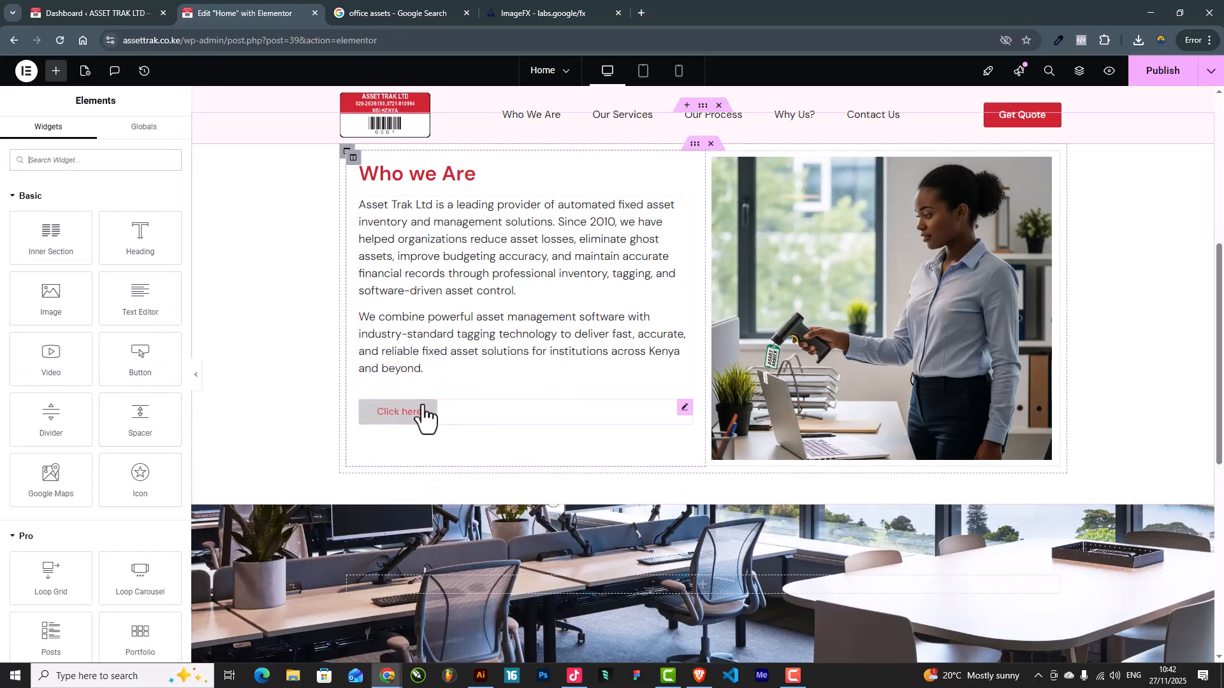
{"action": "left_click", "coordinate": [684, 410]}
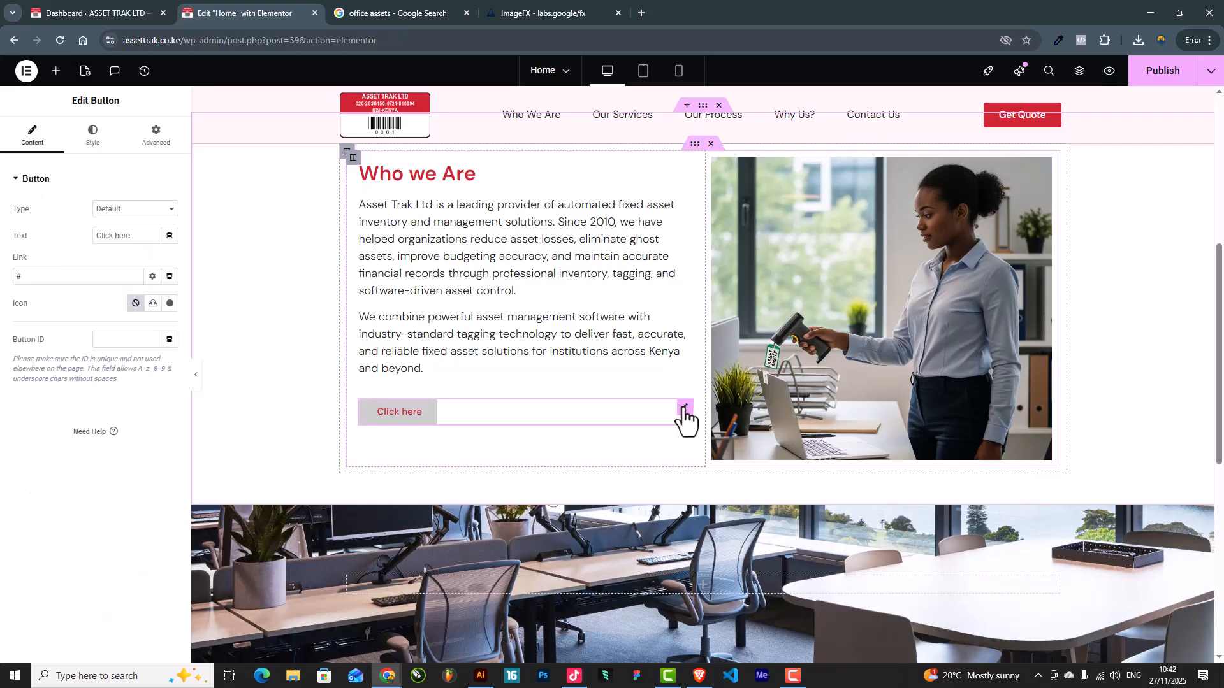
Increase the Who we Are text column's padding to 40 px on all sides
{"action": "scroll", "coordinate": [623, 399], "scroll_direction": "up", "scroll_amount": 2}
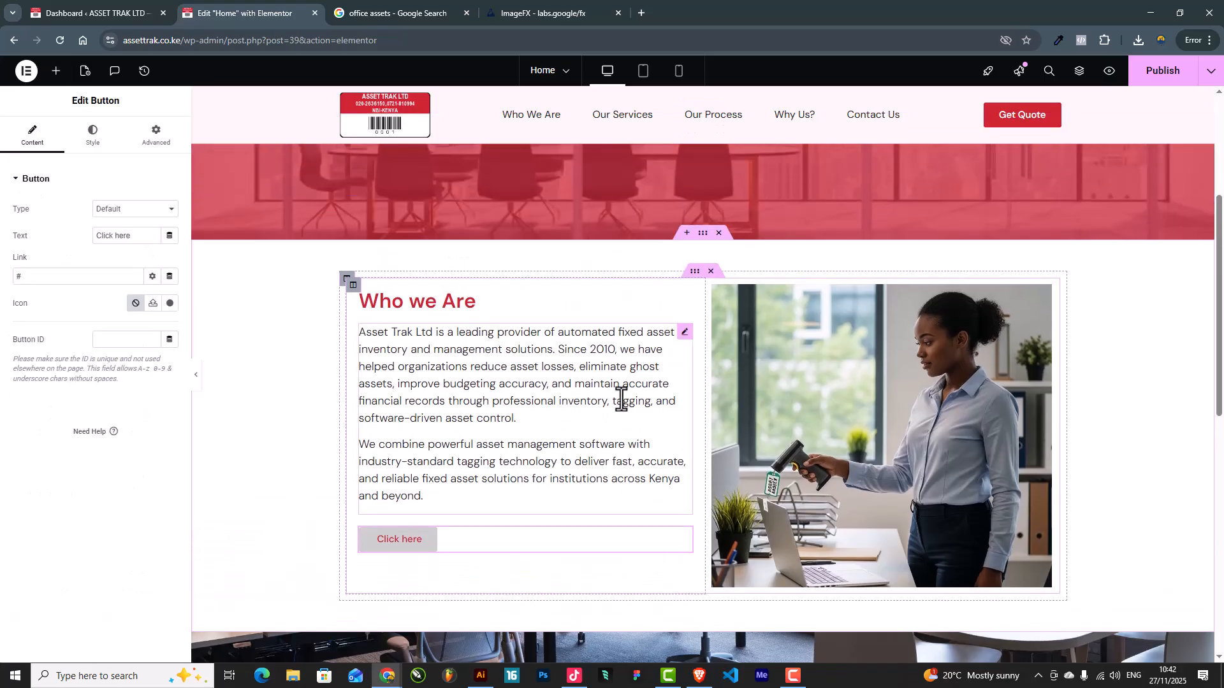
{"action": "scroll", "coordinate": [624, 399], "scroll_direction": "down", "scroll_amount": 1}
{"action": "scroll", "coordinate": [623, 399], "scroll_direction": "up", "scroll_amount": 2}
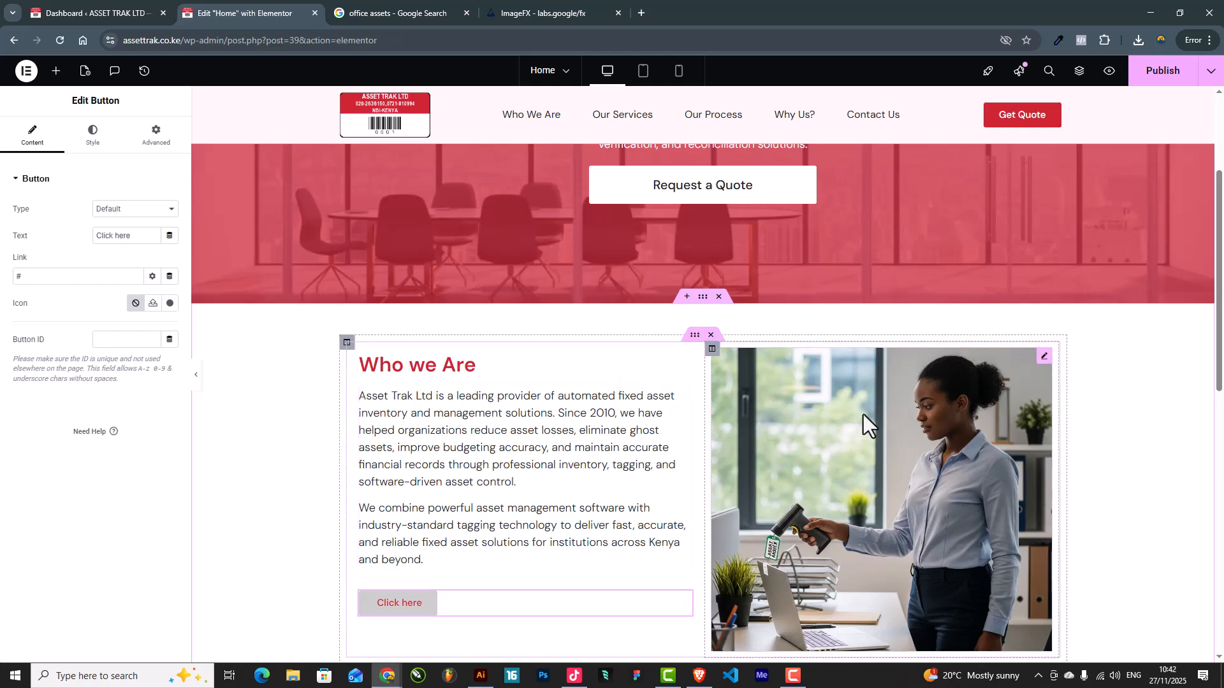
{"action": "left_click", "coordinate": [353, 348]}
{"action": "left_click", "coordinate": [154, 135]}
{"action": "left_click", "coordinate": [117, 270]}
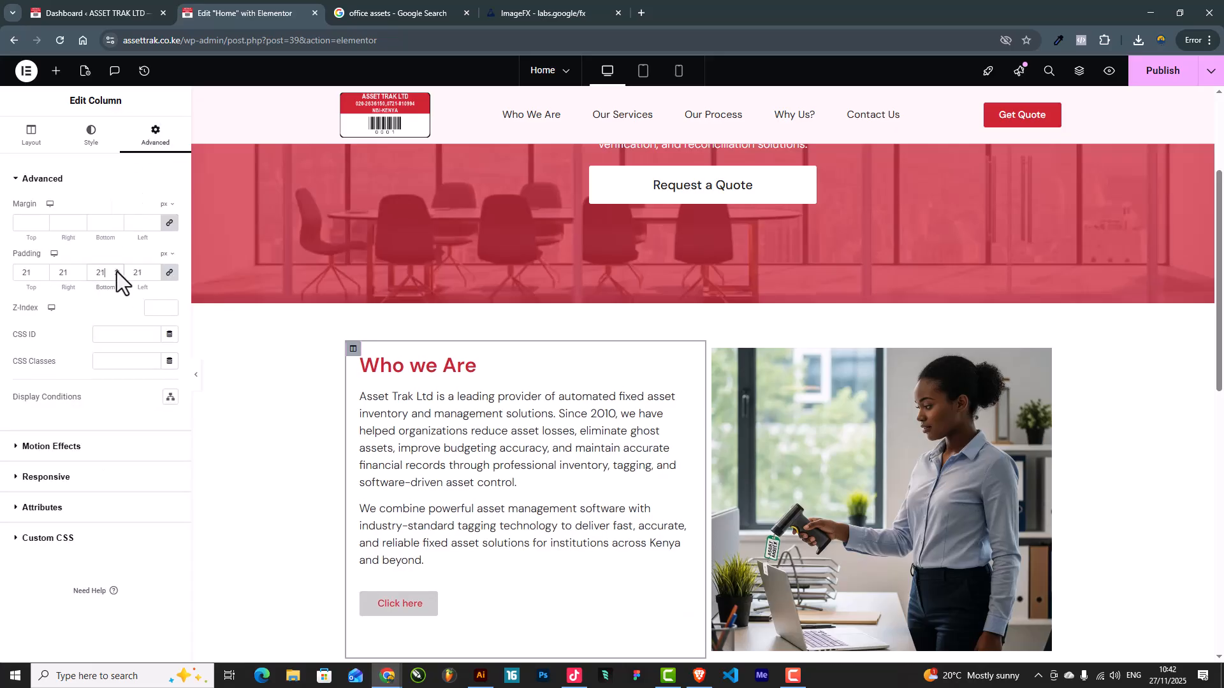
{"action": "left_click", "coordinate": [116, 272]}
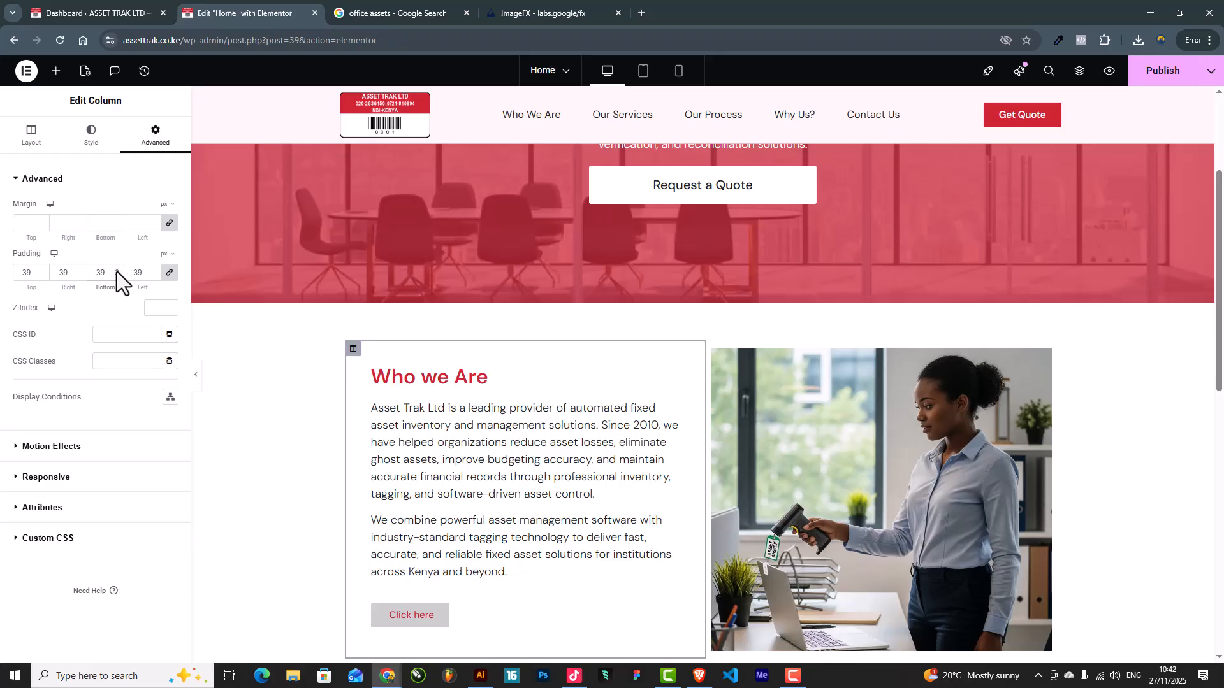
{"action": "left_click", "coordinate": [116, 272]}
{"action": "scroll", "coordinate": [487, 443], "scroll_direction": "down", "scroll_amount": 2}
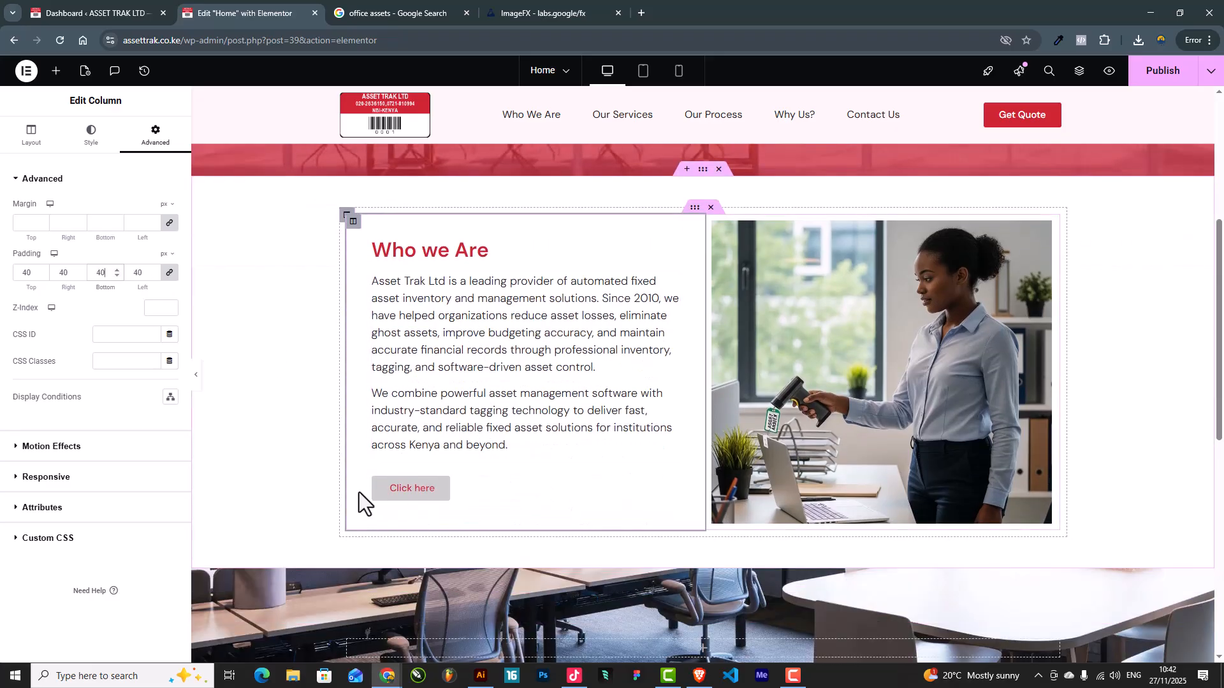
Set the border radius of the "Click here" button under the Who we Are text to 0 px on all corners
{"action": "left_click", "coordinate": [675, 495]}
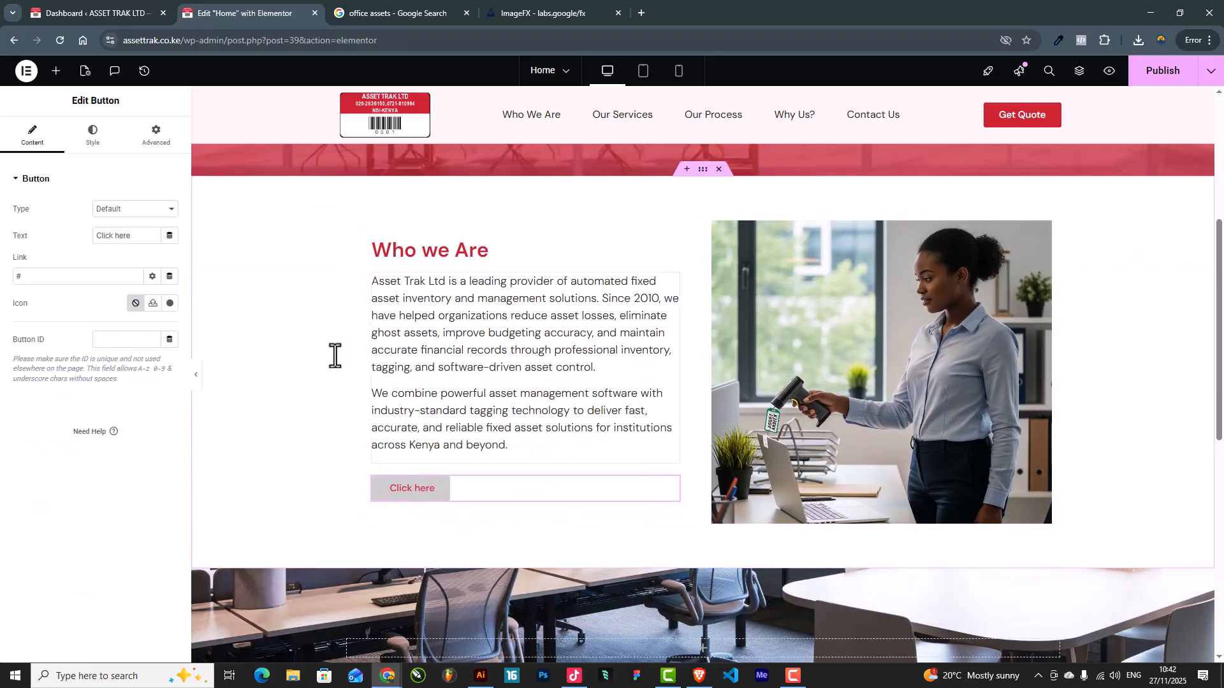
{"action": "left_click", "coordinate": [92, 136]}
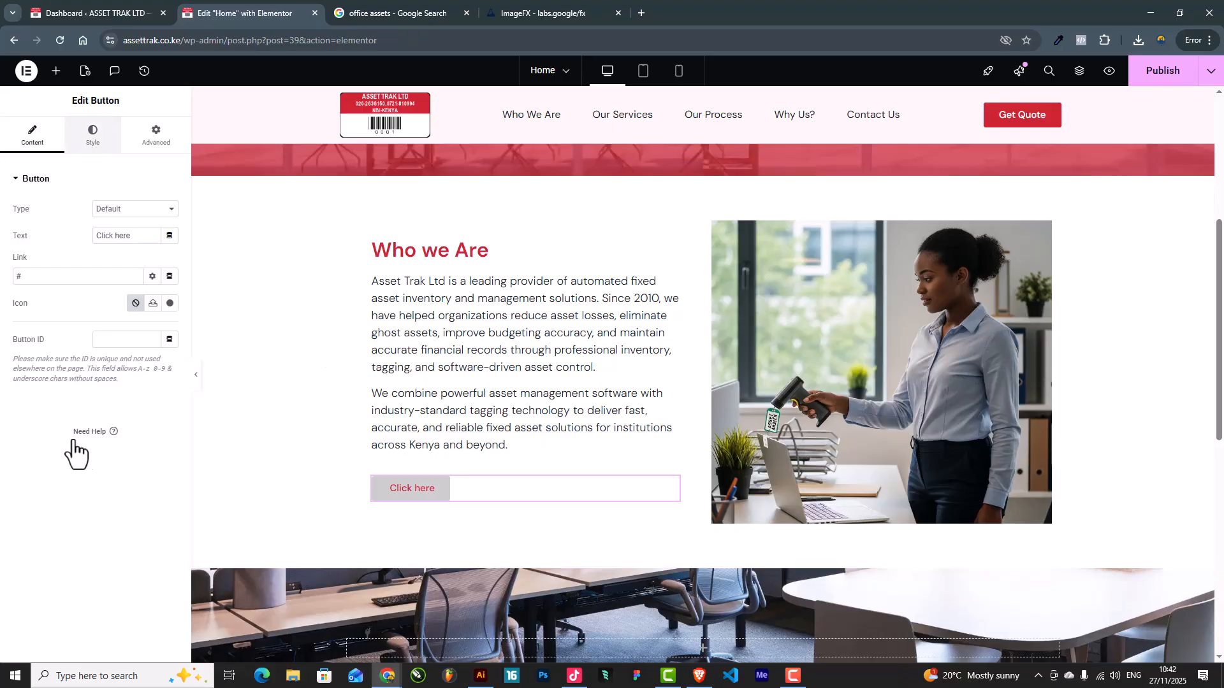
{"action": "left_click", "coordinate": [170, 473]}
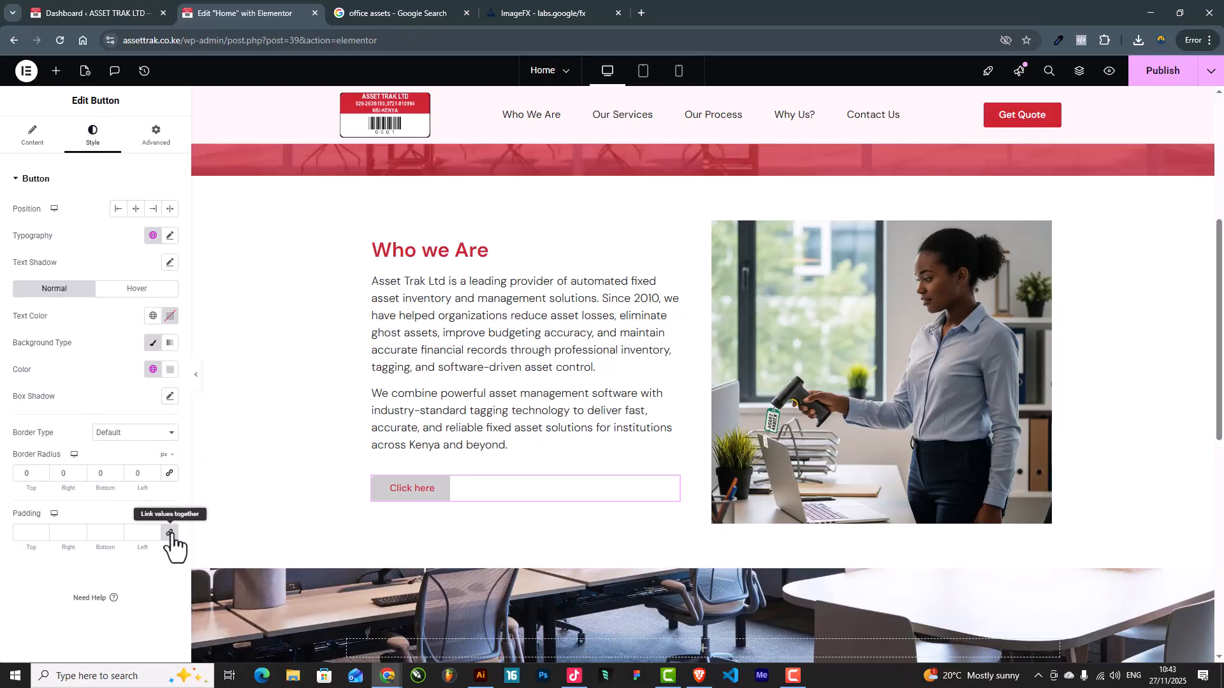
Set the "Click here" button's padding to 15 px top and bottom and 80 px left and right
{"action": "left_click", "coordinate": [170, 533]}
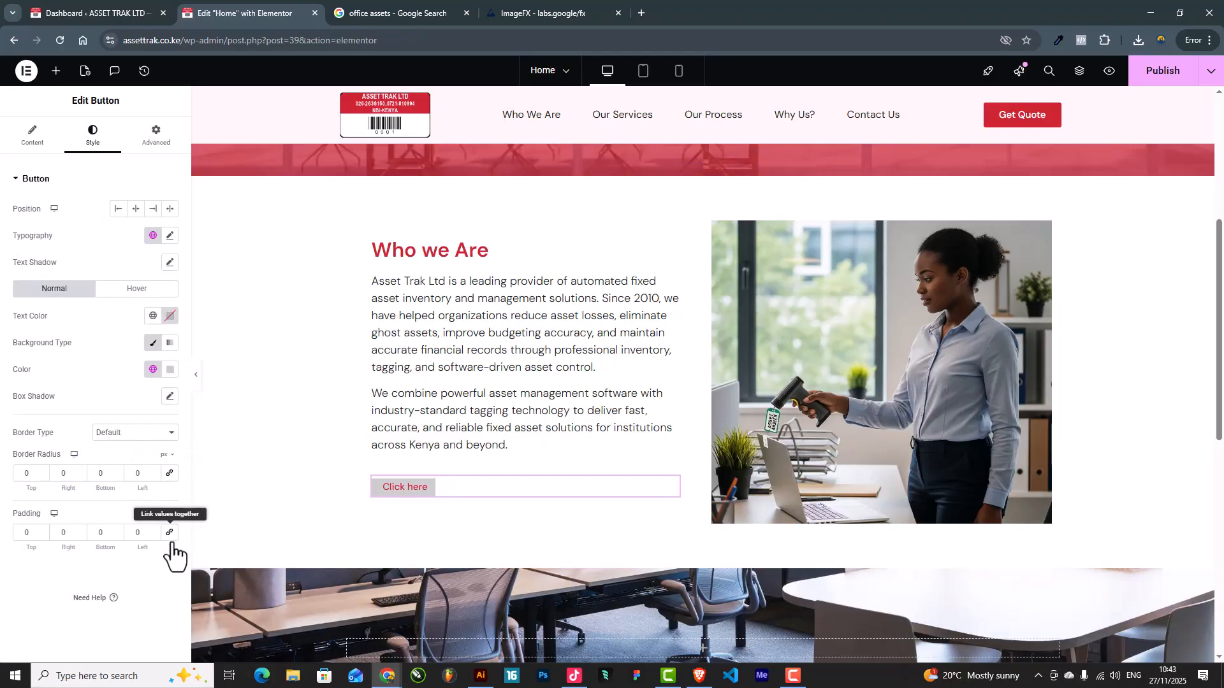
{"action": "left_click", "coordinate": [42, 536]}
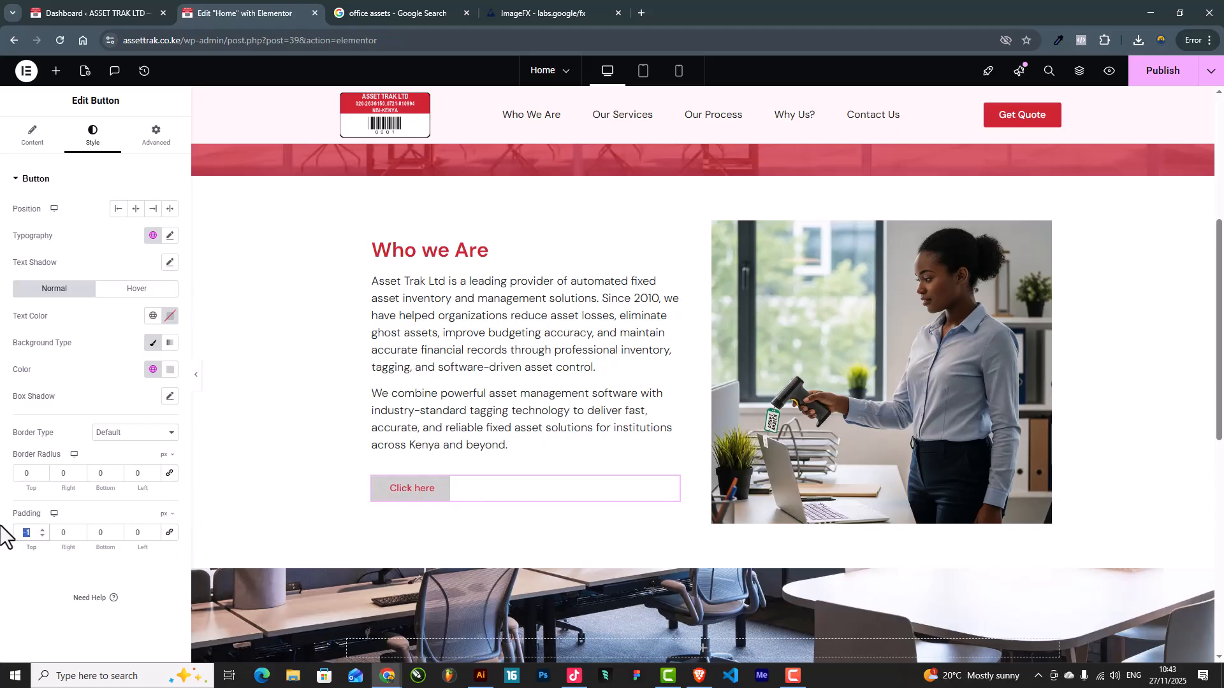
{"action": "type", "text": "15"}
{"action": "key", "text": "Tab"}
{"action": "type", "text": "4"}
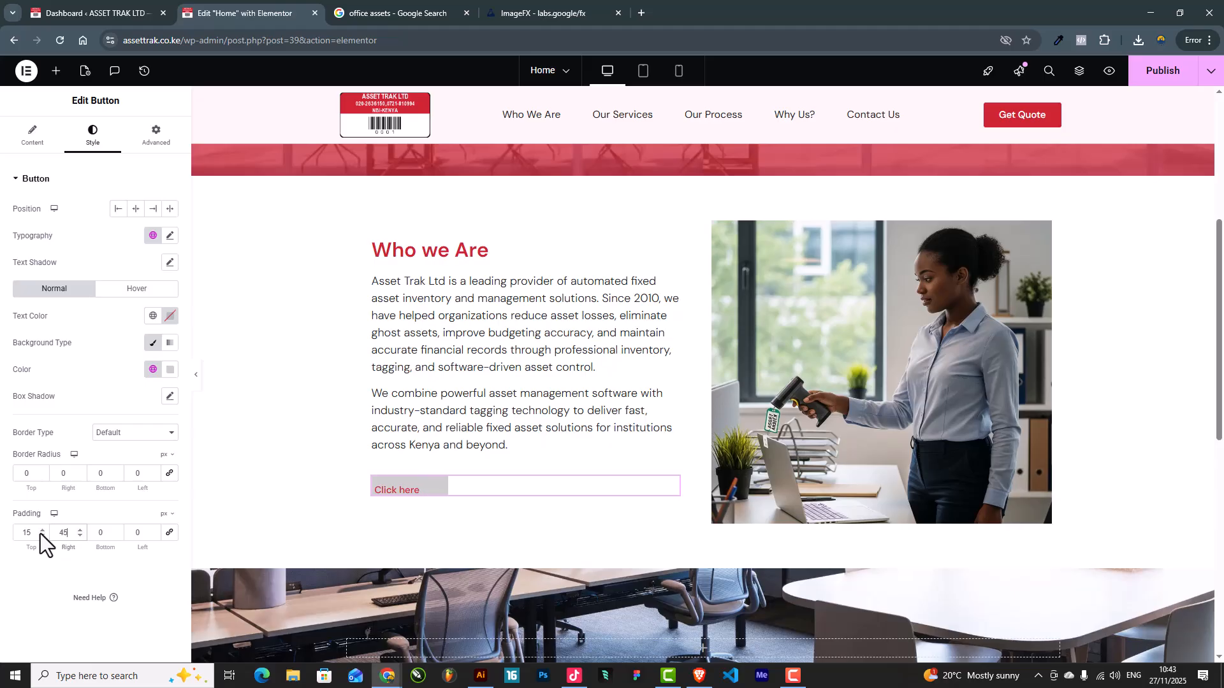
{"action": "type", "text": "5"}
{"action": "type", "text": "80"}
{"action": "key", "text": "Tab"}
{"action": "left_click_drag", "start_coordinate": [141, 533], "coordinate": [94, 533]}
{"action": "type", "text": "80"}
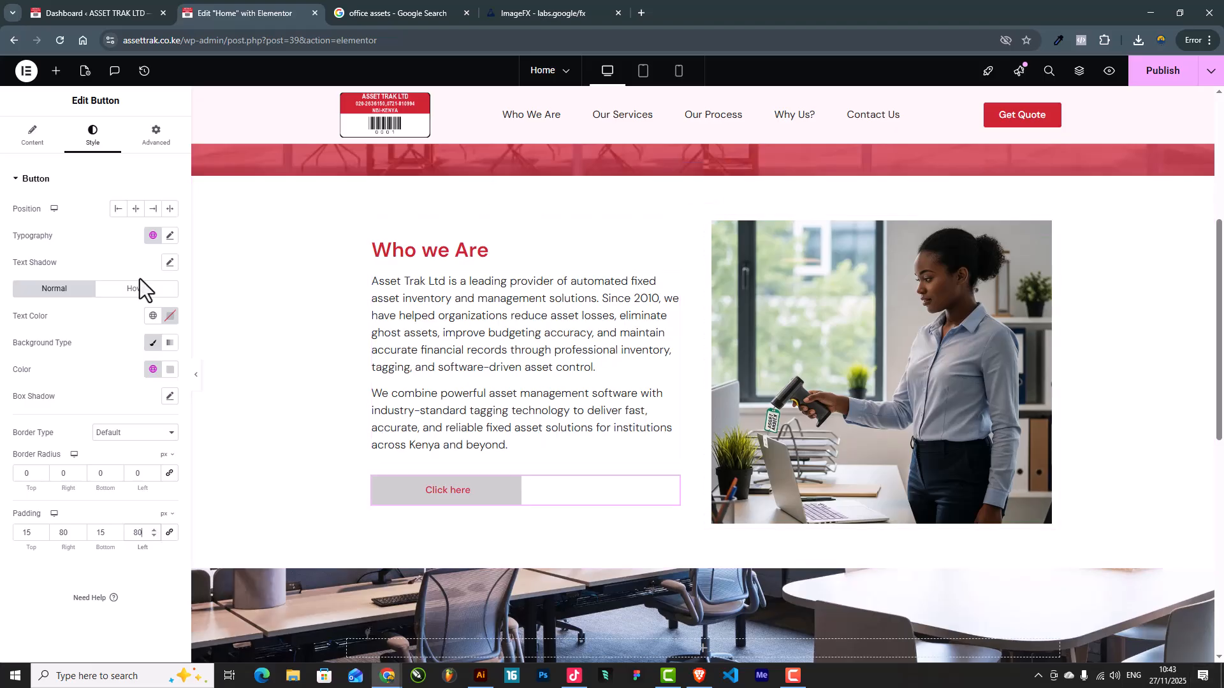
Change the Who we Are button's text to "Schedule a Consultation"
{"action": "left_click", "coordinate": [32, 136]}
{"action": "left_click_drag", "start_coordinate": [134, 242], "coordinate": [1, 237]}
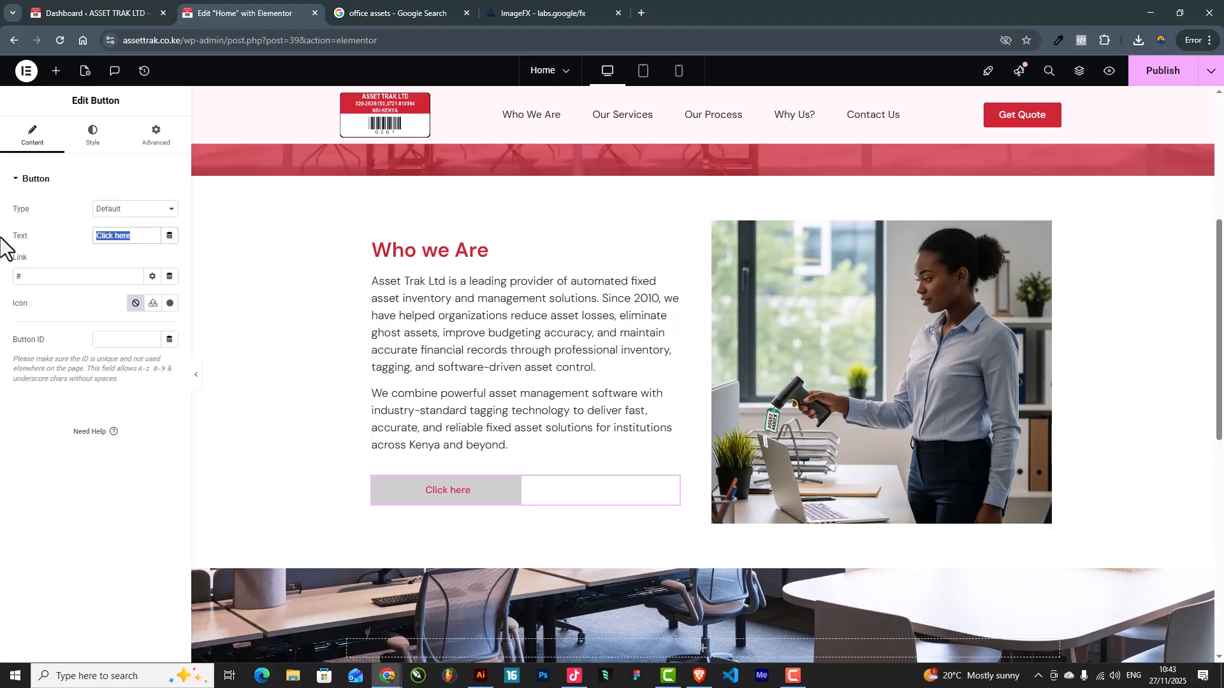
{"action": "type", "text": "Schedule a Co"}
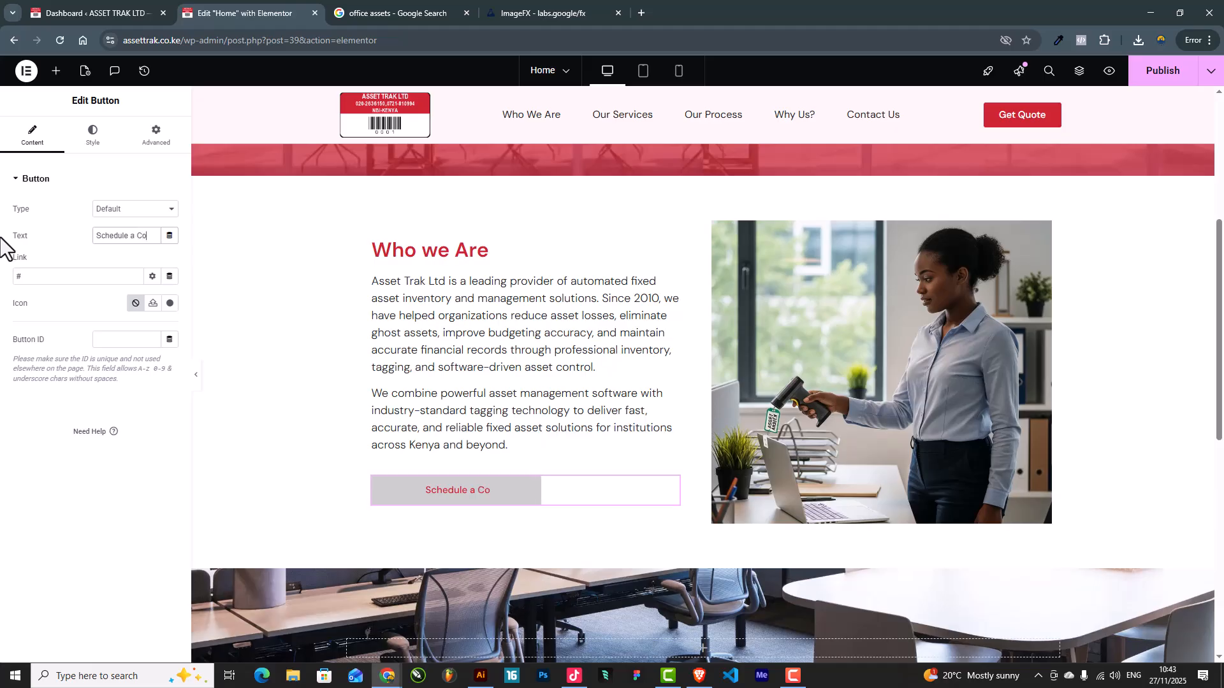
{"action": "type", "text": "nsultation"}
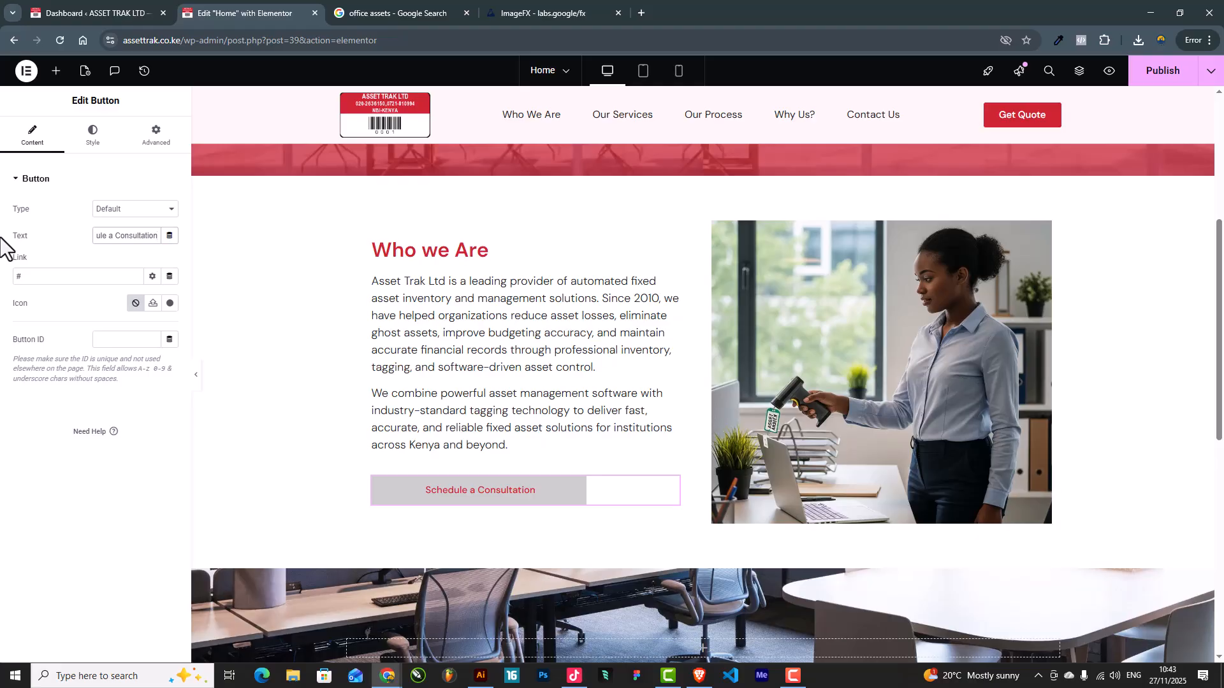
Set the Schedule a Consultation button's normal background color to the custom tan #CDAC80
{"action": "scroll", "coordinate": [645, 363], "scroll_direction": "up", "scroll_amount": 3}
{"action": "scroll", "coordinate": [612, 383], "scroll_direction": "down", "scroll_amount": 4}
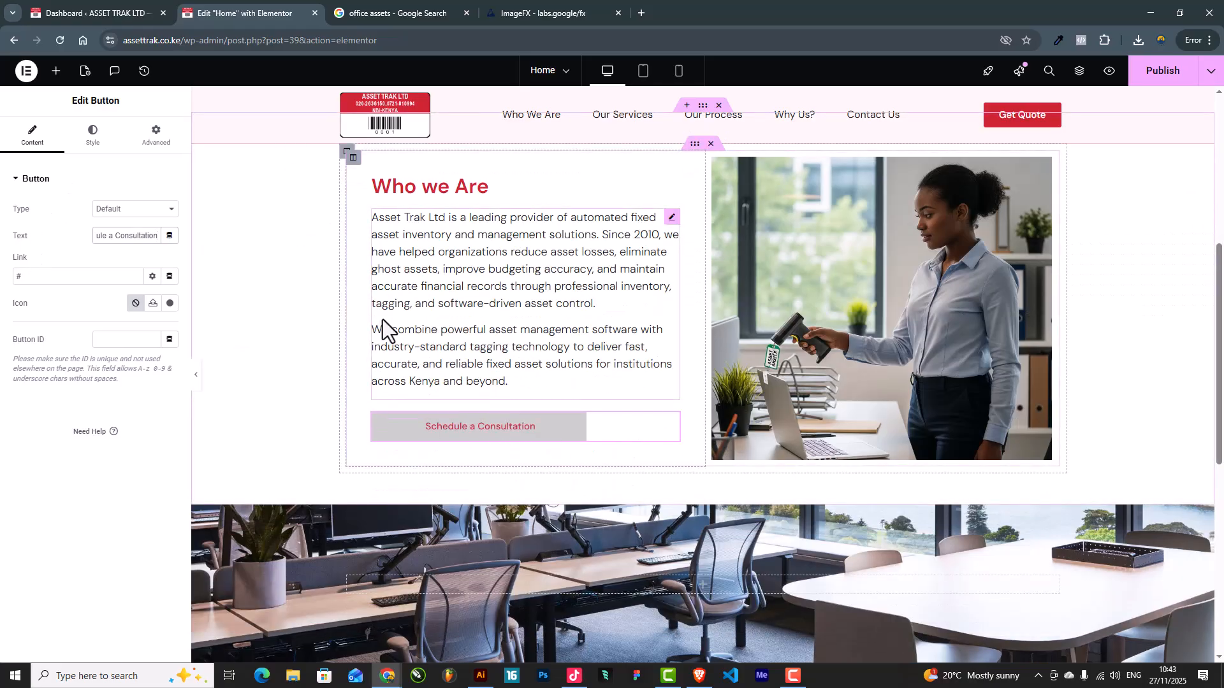
{"action": "scroll", "coordinate": [401, 319], "scroll_direction": "up", "scroll_amount": 3}
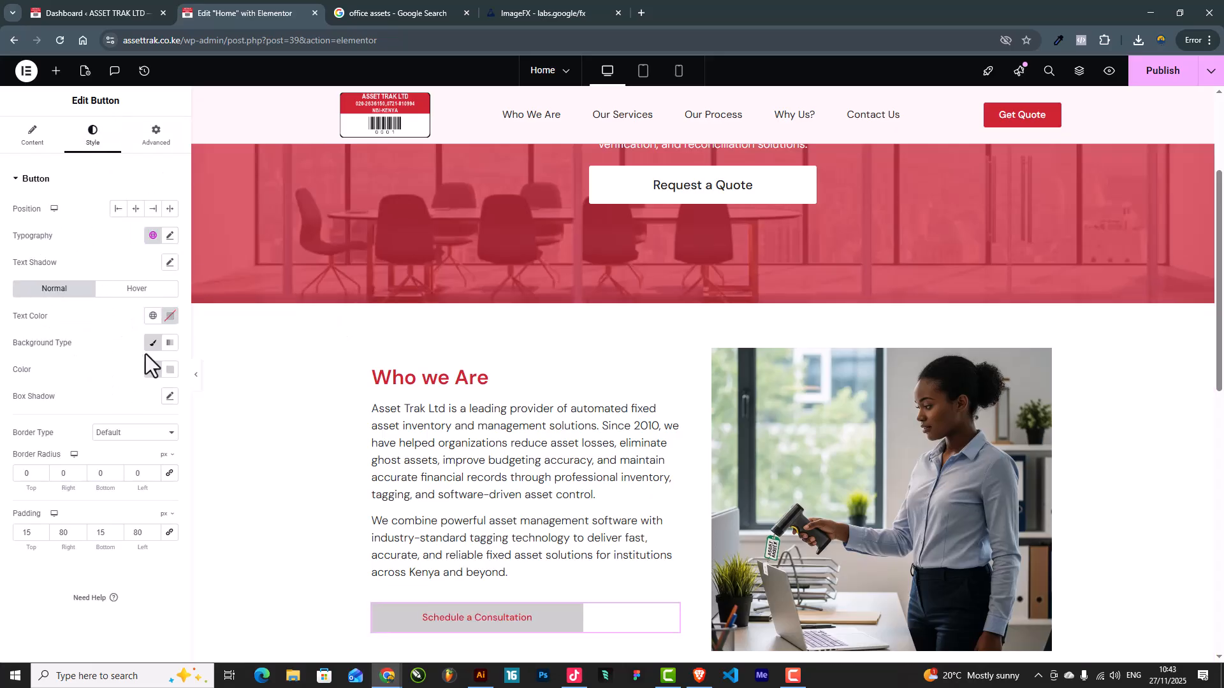
{"action": "left_click", "coordinate": [153, 369]}
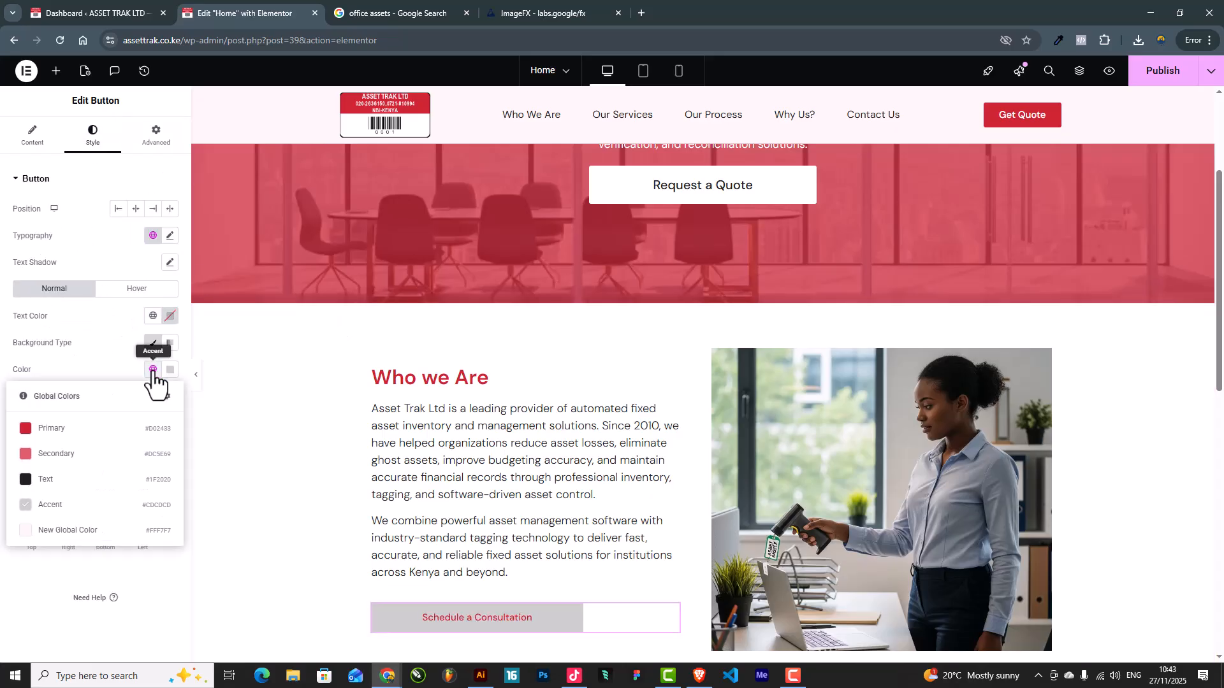
{"action": "left_click", "coordinate": [67, 457]}
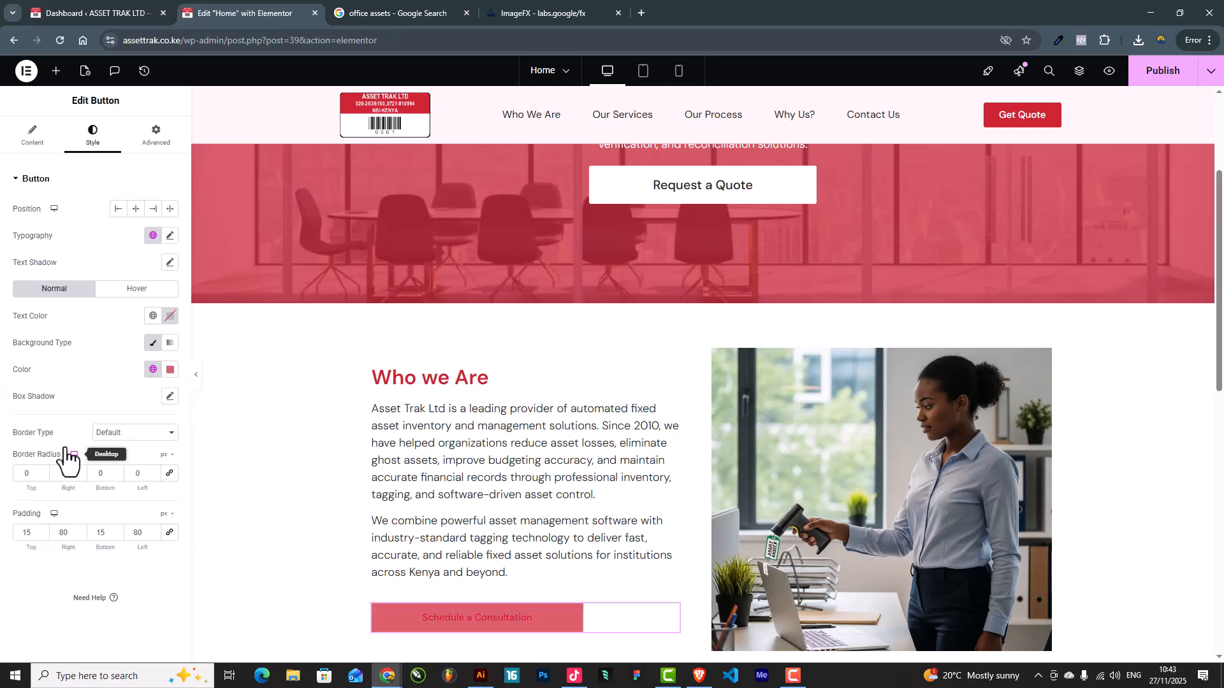
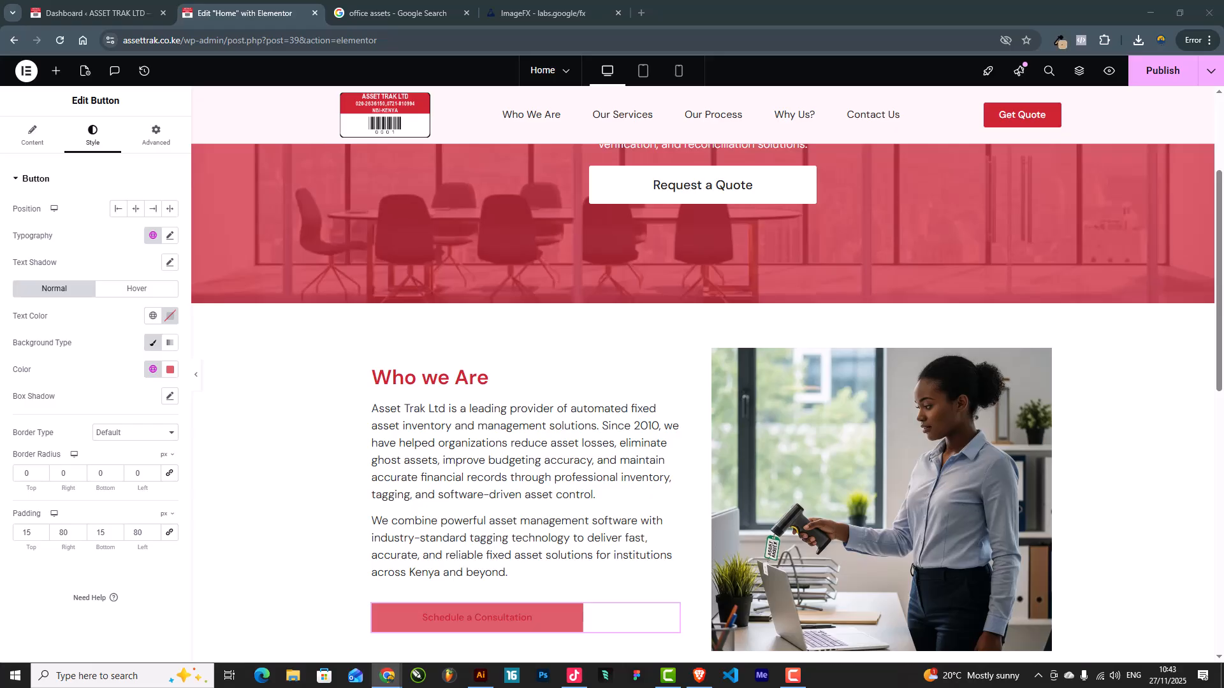
{"action": "left_click", "coordinate": [170, 371]}
{"action": "type", "text": "#CDAC80"}
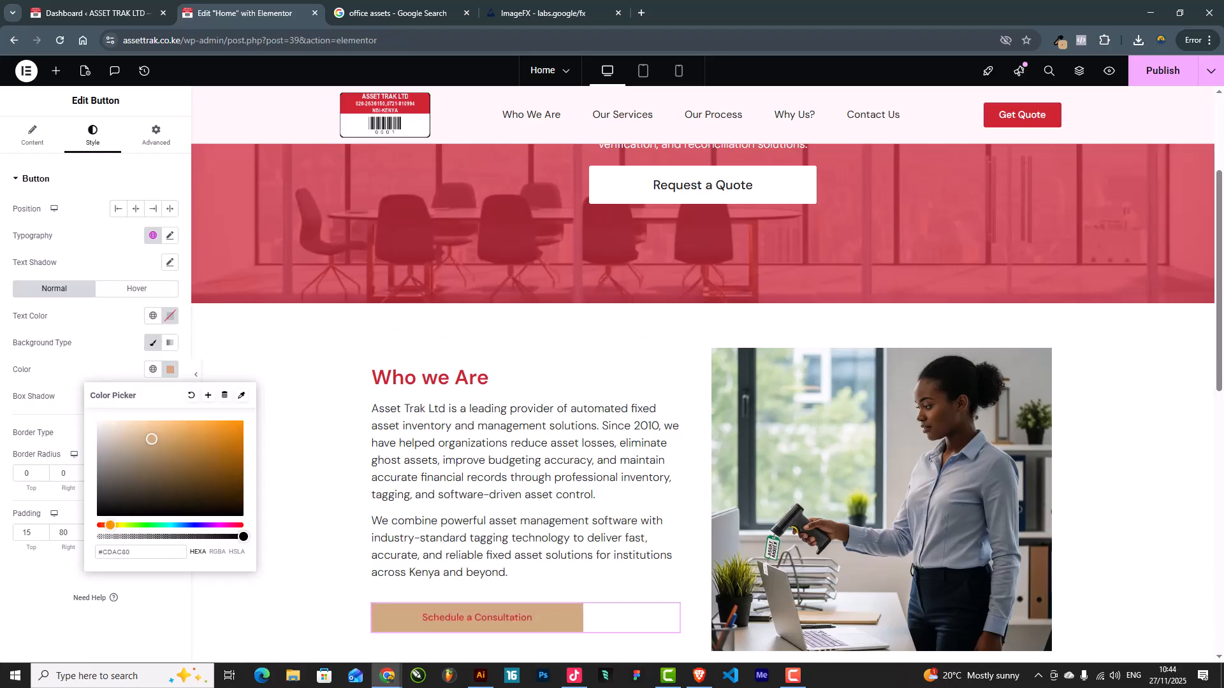
Set the Schedule a Consultation button's text color to the global Text color and preview the page without the editing panel
{"action": "left_click", "coordinate": [169, 316]}
{"action": "left_click", "coordinate": [153, 316]}
{"action": "left_click", "coordinate": [55, 425]}
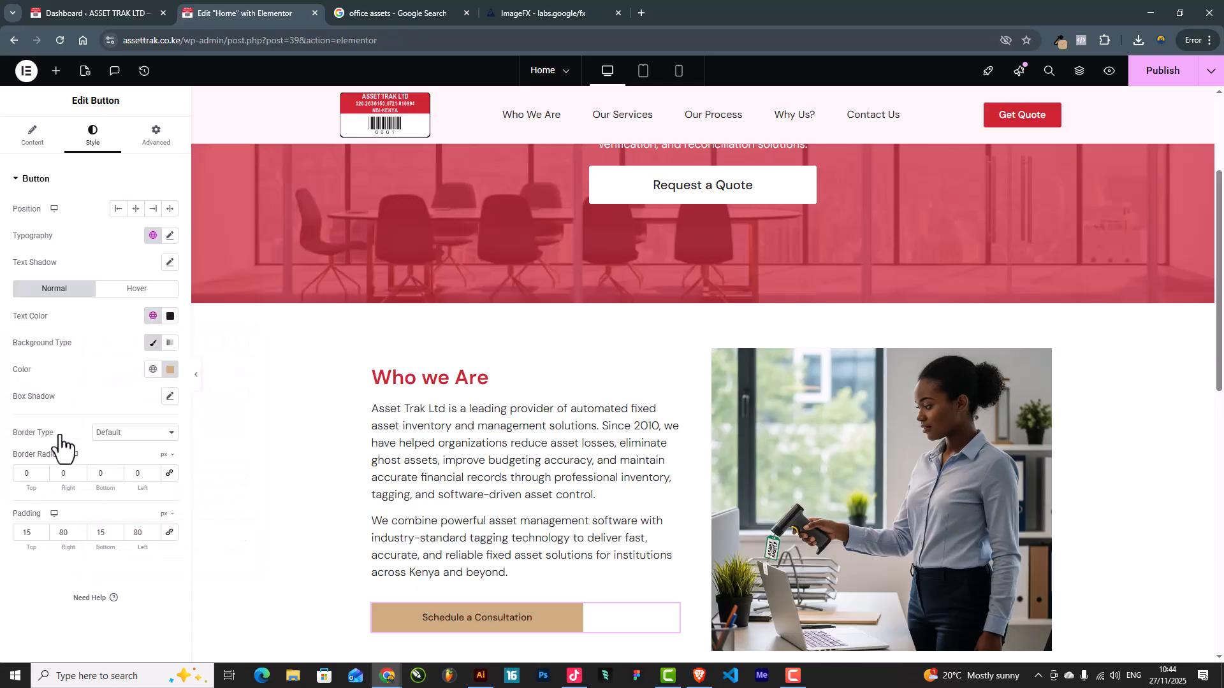
{"action": "left_click", "coordinate": [200, 398]}
{"action": "scroll", "coordinate": [611, 425], "scroll_direction": "down", "scroll_amount": 4}
{"action": "scroll", "coordinate": [611, 423], "scroll_direction": "up", "scroll_amount": 6}
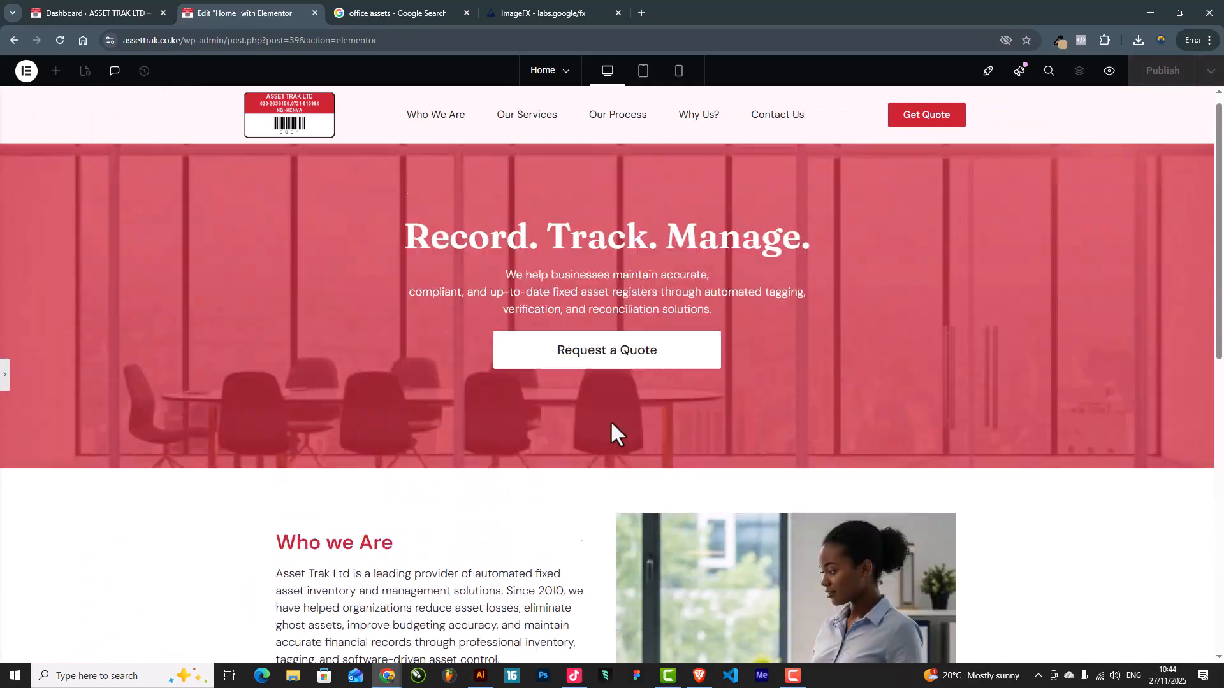
{"action": "scroll", "coordinate": [624, 397], "scroll_direction": "down", "scroll_amount": 4}
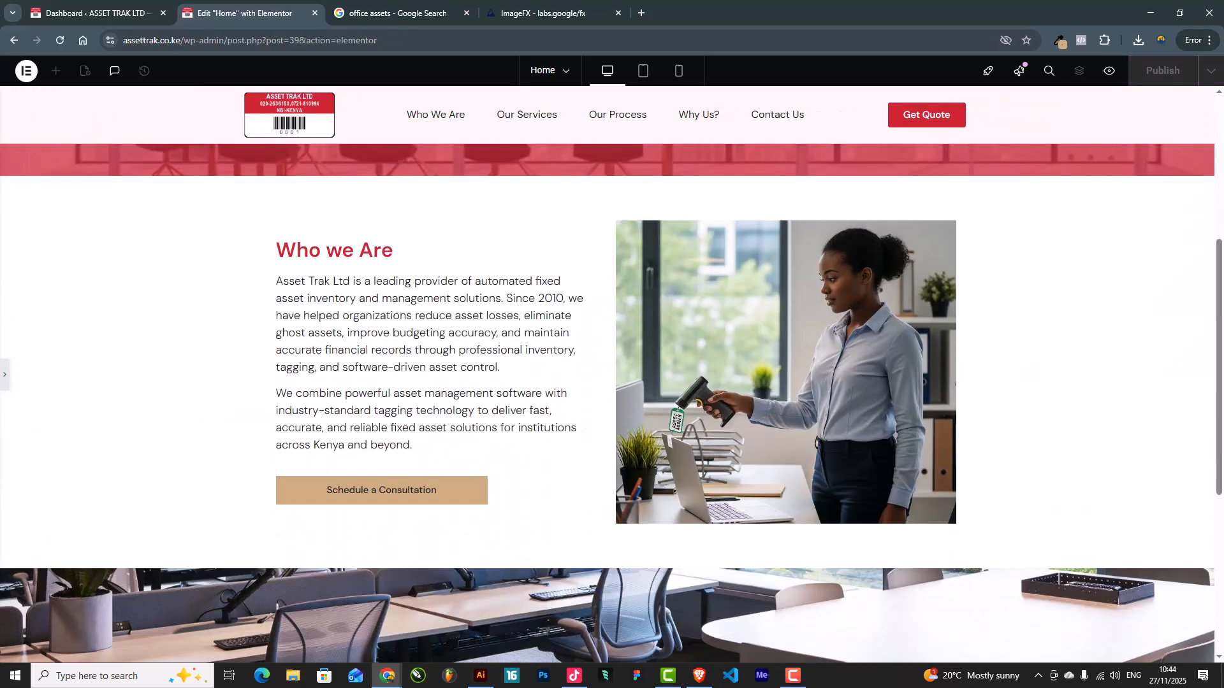
{"action": "left_click", "coordinate": [8, 386]}
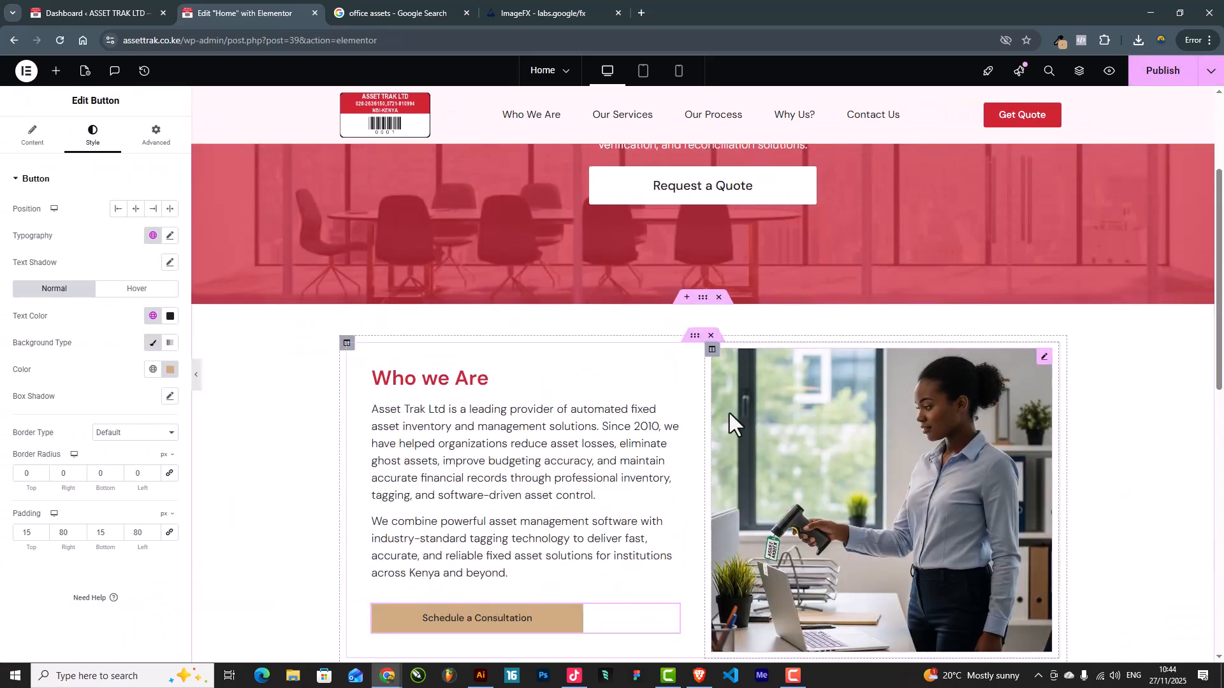
Set the border radius of the Request a Quote button in the hero section to 0 px on all corners
{"action": "scroll", "coordinate": [730, 413], "scroll_direction": "up", "scroll_amount": 3}
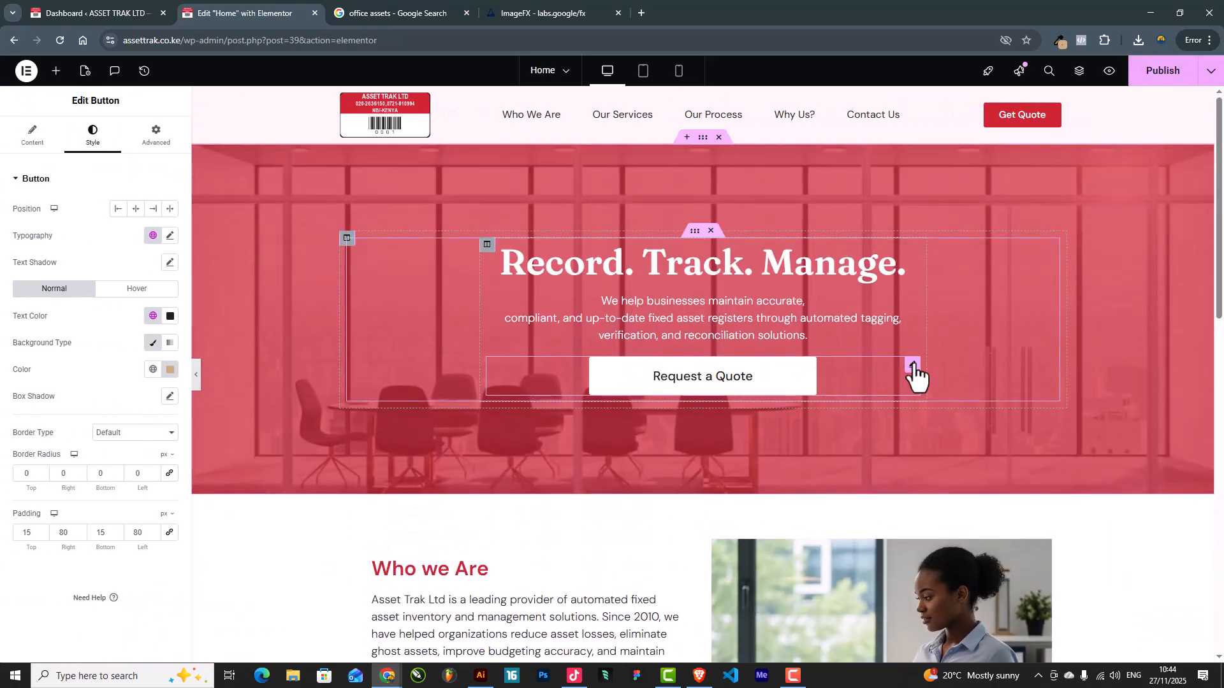
{"action": "left_click", "coordinate": [913, 367]}
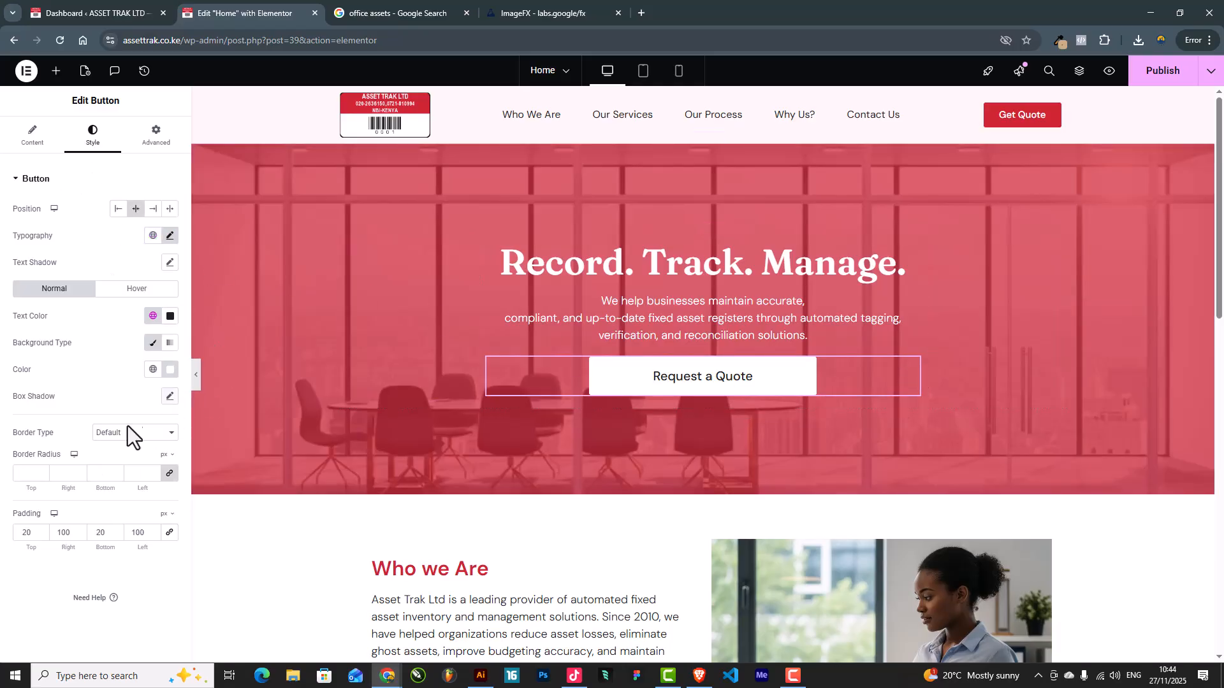
{"action": "left_click", "coordinate": [168, 478]}
Give the Request a Quote button a light pink background derived from the global Secondary color, and preview the page
{"action": "left_click", "coordinate": [152, 370]}
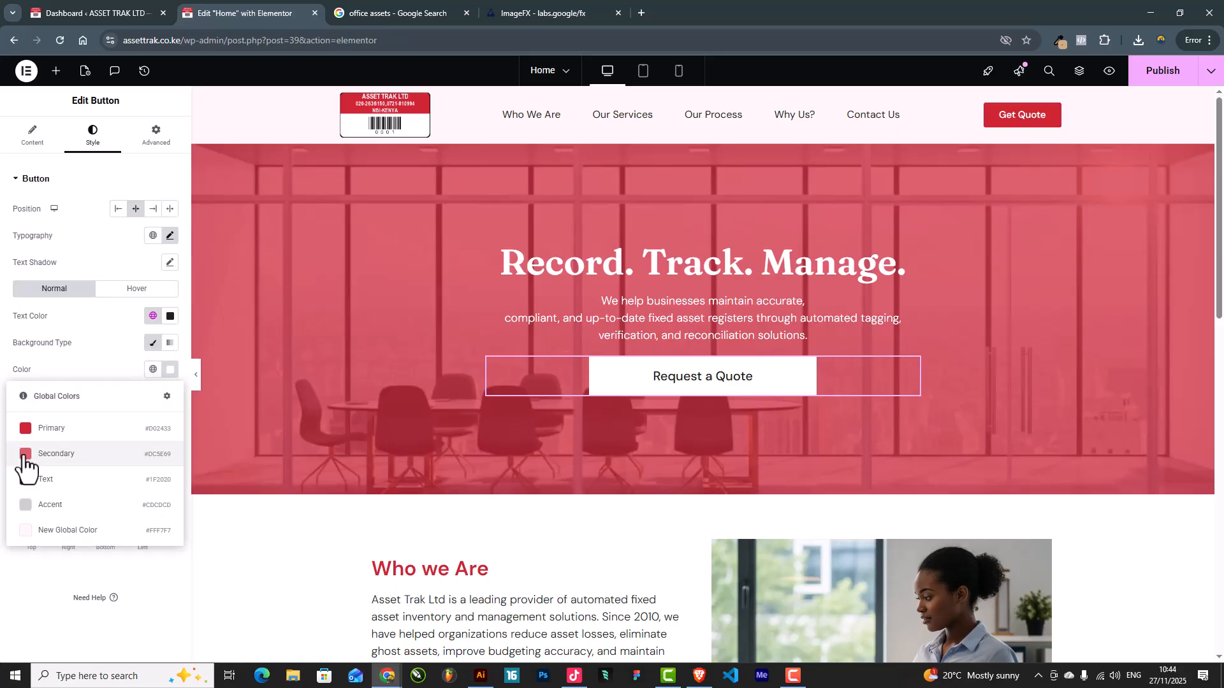
{"action": "left_click", "coordinate": [57, 453]}
{"action": "left_click", "coordinate": [169, 370]}
{"action": "left_click_drag", "start_coordinate": [156, 465], "coordinate": [147, 434]}
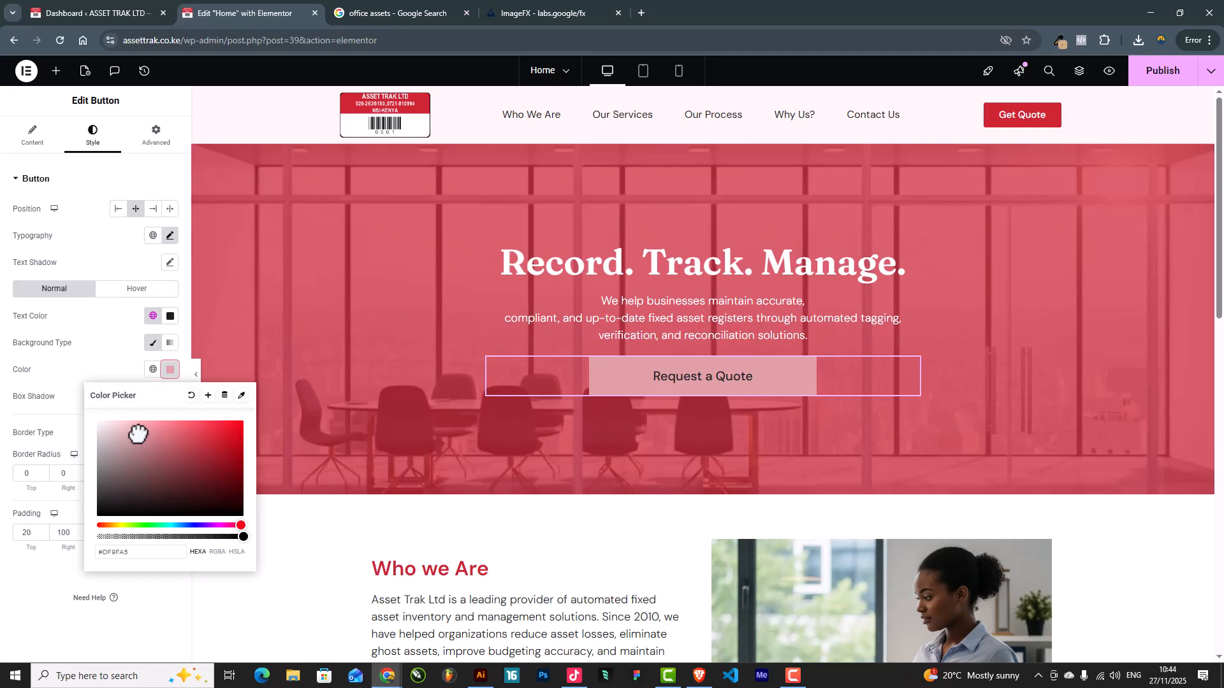
{"action": "left_click", "coordinate": [185, 378]}
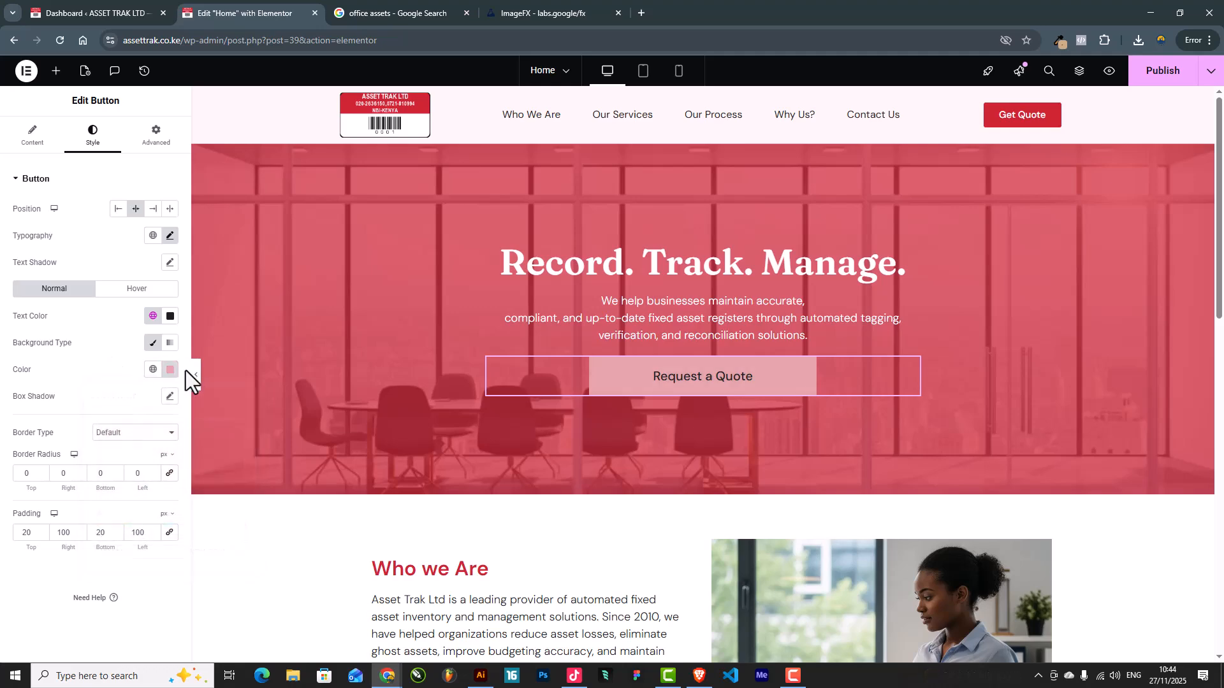
{"action": "left_click", "coordinate": [194, 378]}
{"action": "scroll", "coordinate": [829, 389], "scroll_direction": "down", "scroll_amount": 2}
{"action": "scroll", "coordinate": [904, 384], "scroll_direction": "up", "scroll_amount": 2}
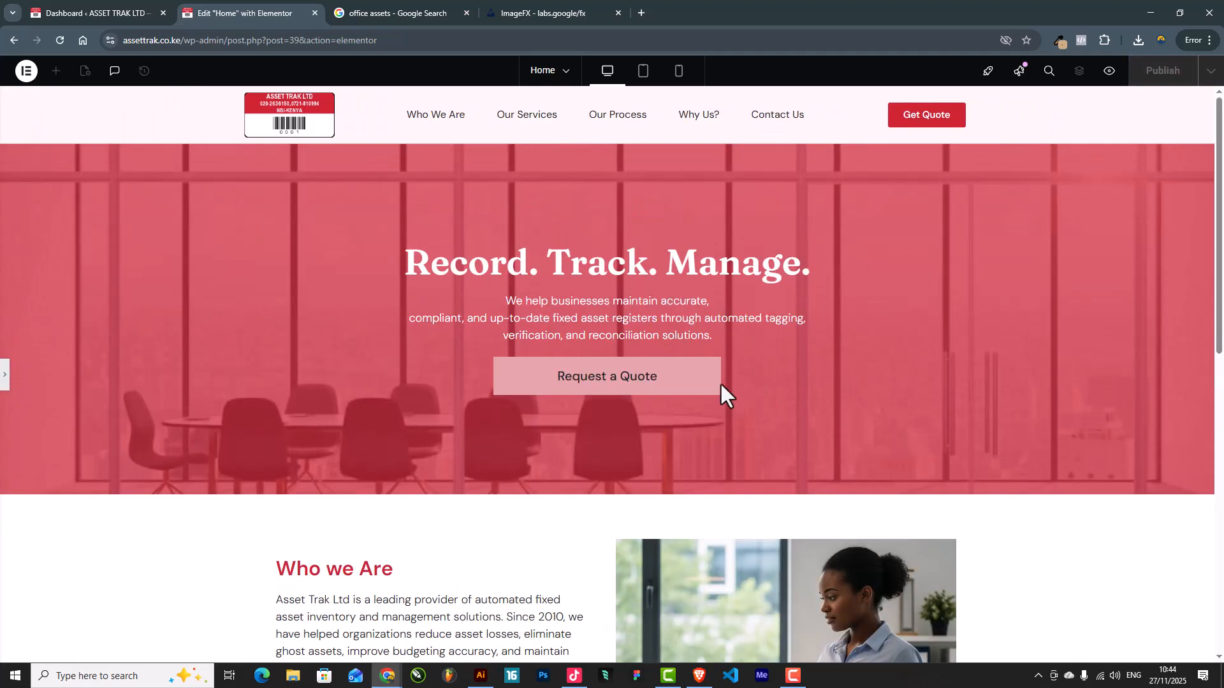
{"action": "left_click", "coordinate": [5, 377]}
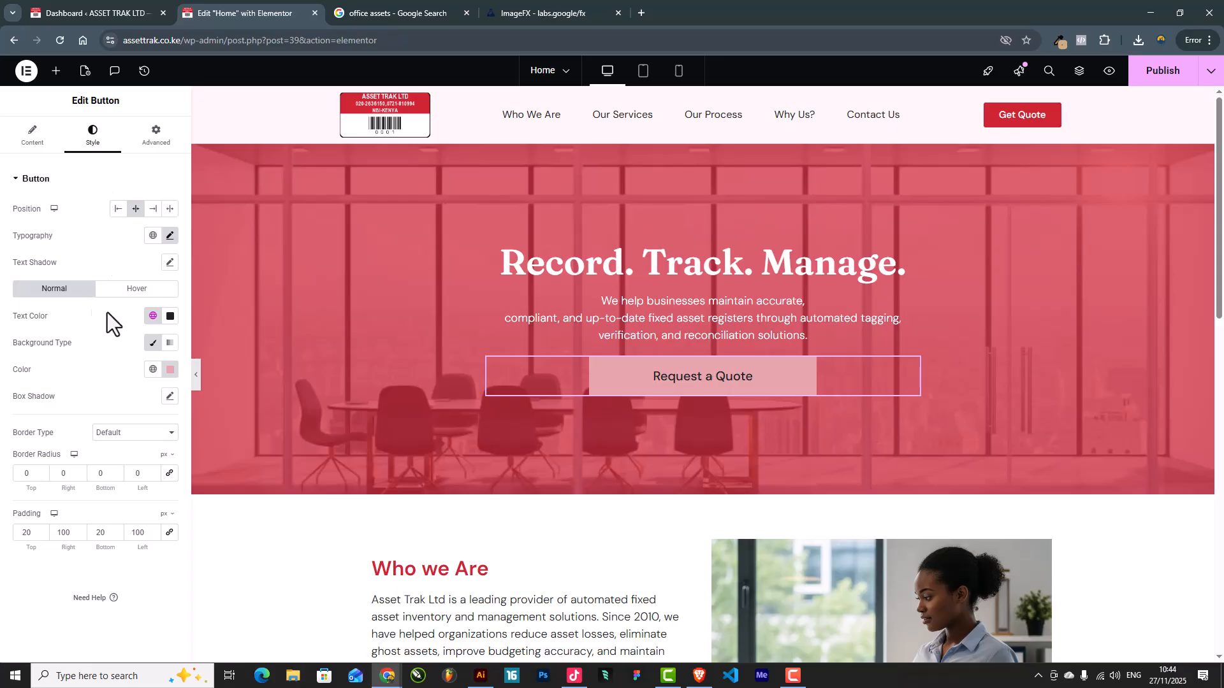
Set the Request a Quote button's hover background to white and its hover text color to the global Primary color
{"action": "left_click", "coordinate": [136, 289]}
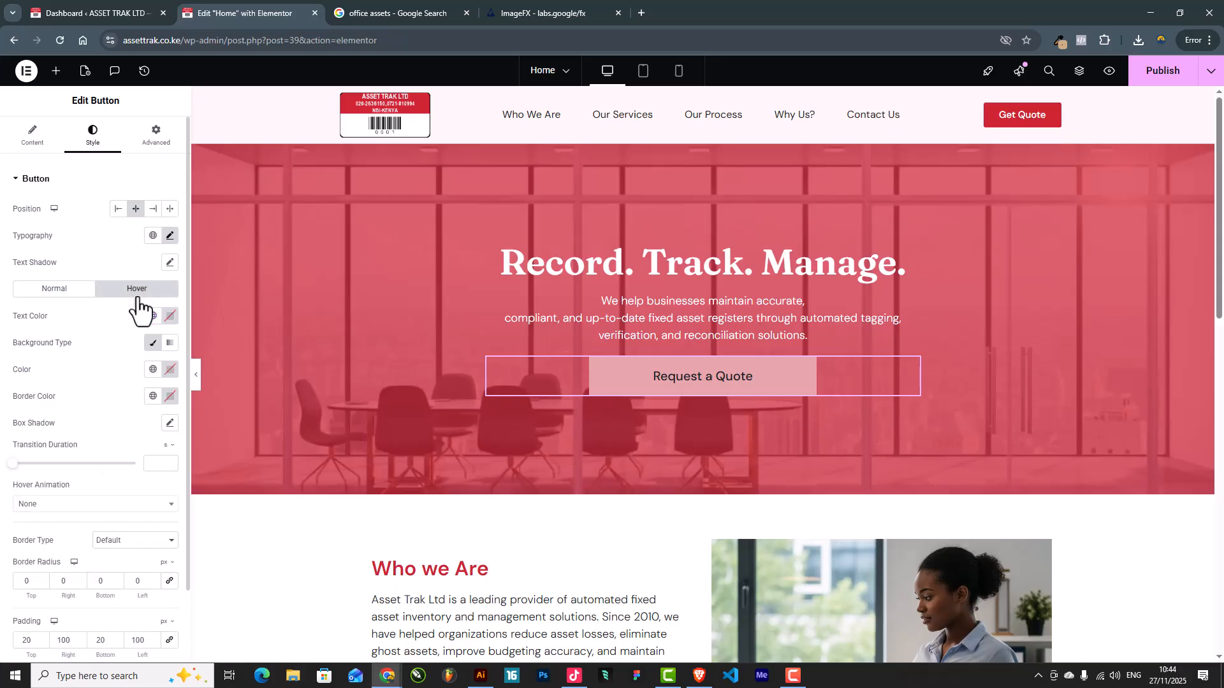
{"action": "left_click", "coordinate": [152, 344]}
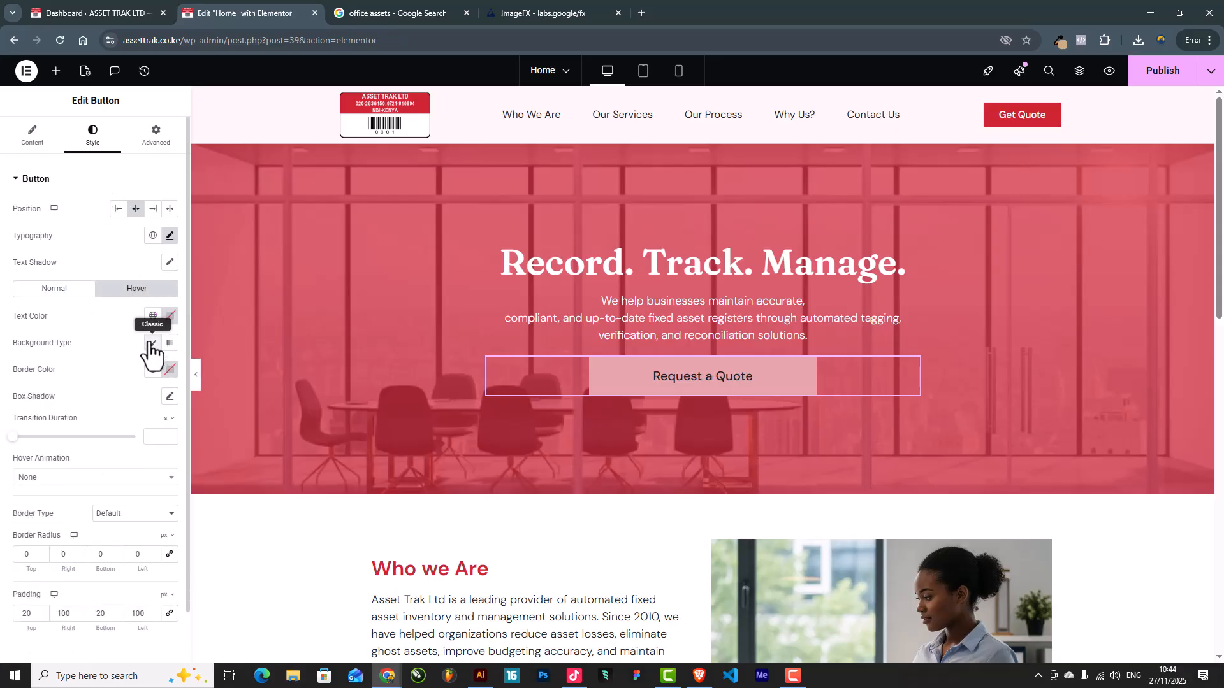
{"action": "left_click", "coordinate": [152, 348]}
{"action": "left_click", "coordinate": [153, 396]}
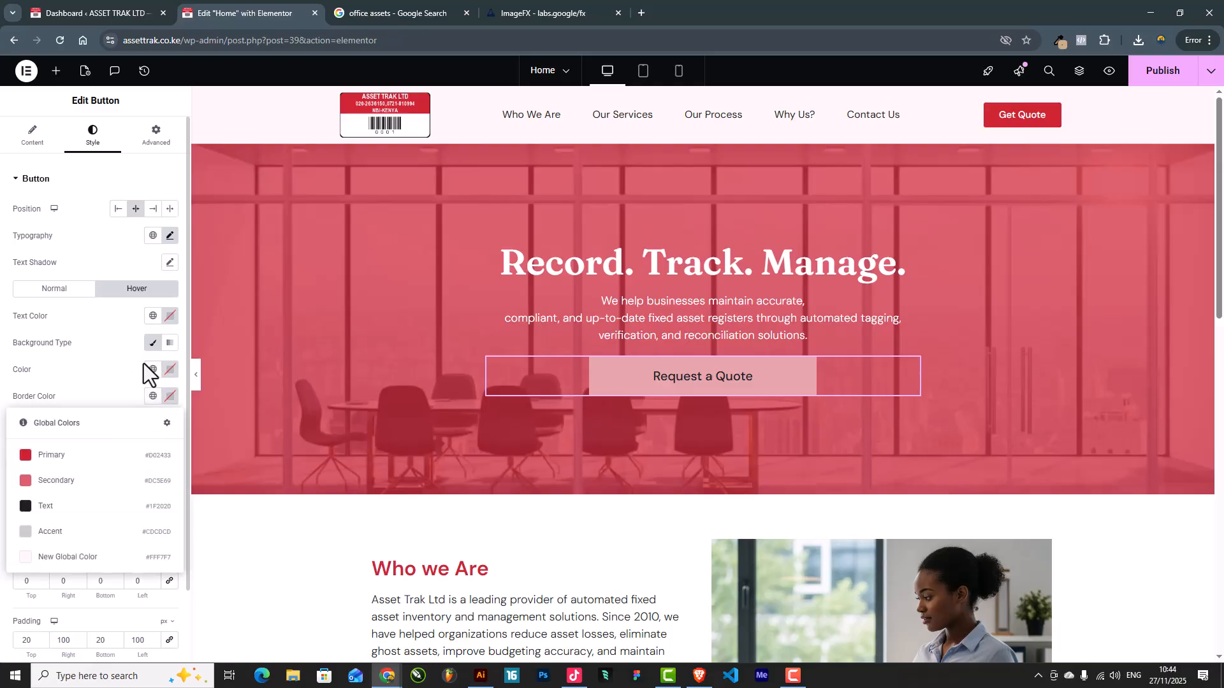
{"action": "left_click", "coordinate": [152, 370]}
{"action": "left_click", "coordinate": [170, 369]}
{"action": "left_click_drag", "start_coordinate": [109, 451], "coordinate": [69, 390]}
{"action": "left_click", "coordinate": [90, 363]}
{"action": "left_click", "coordinate": [152, 316]}
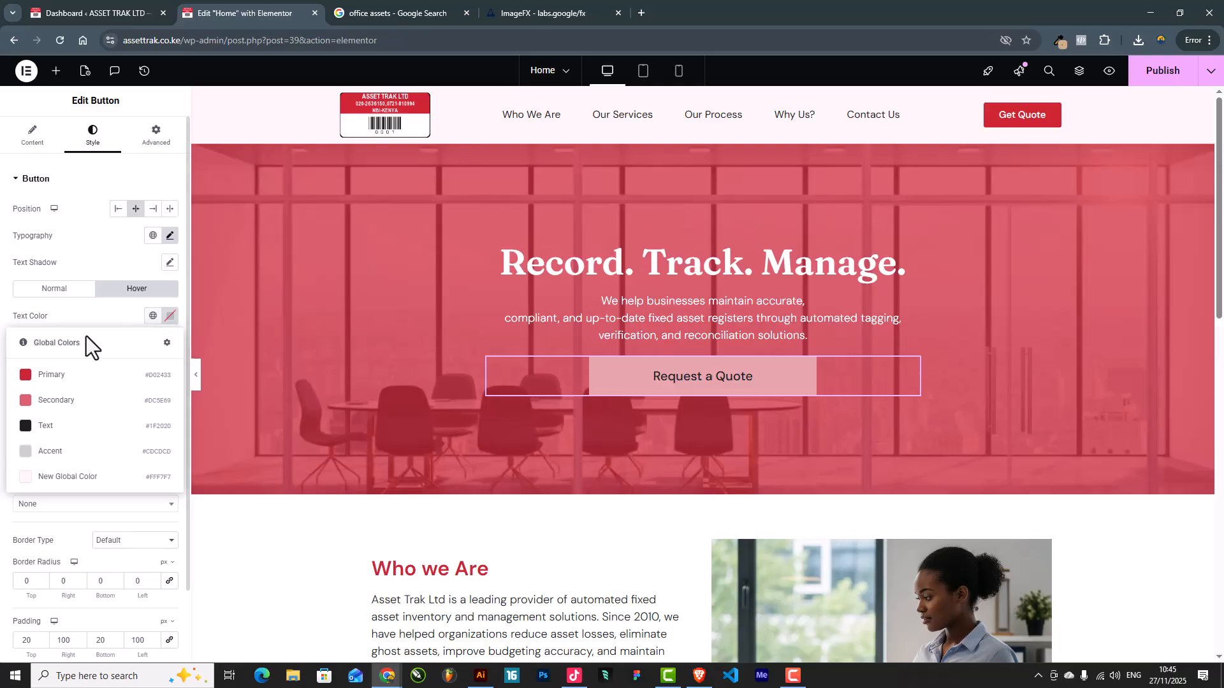
{"action": "left_click", "coordinate": [76, 380]}
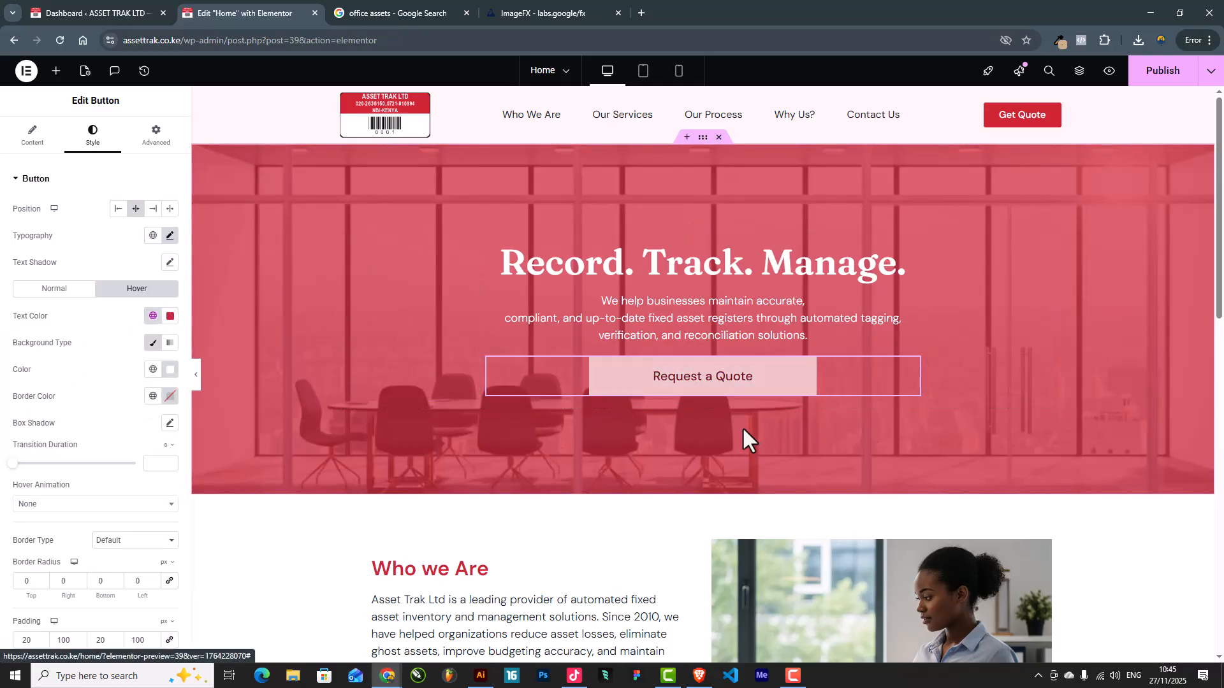
Set the Schedule a Consultation button's hover background to white, and its hover text and border colors to the global Text color
{"action": "scroll", "coordinate": [734, 398], "scroll_direction": "down", "scroll_amount": 5}
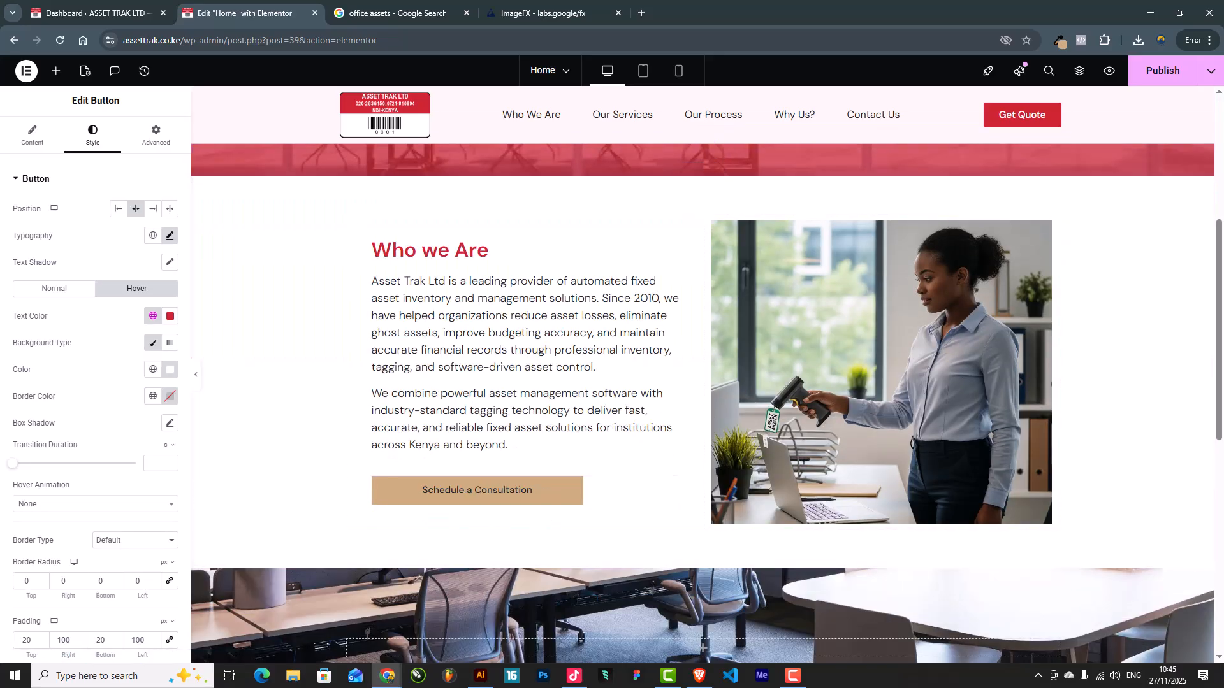
{"action": "left_click", "coordinate": [672, 488]}
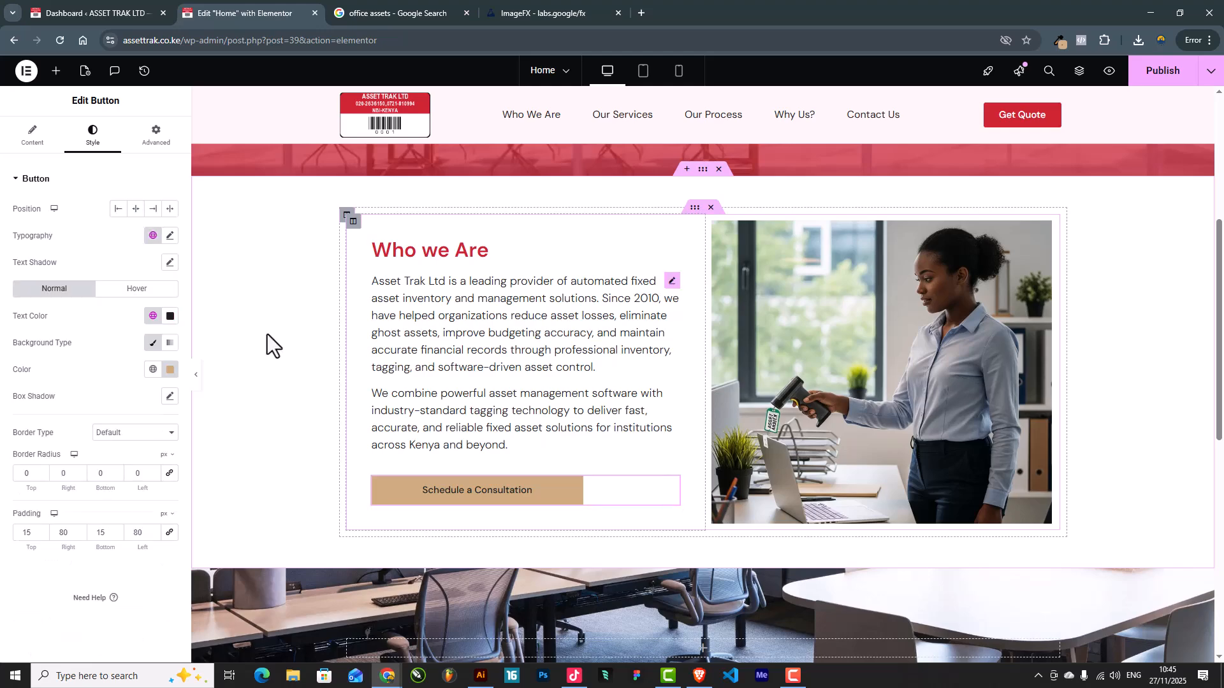
{"action": "left_click", "coordinate": [138, 290]}
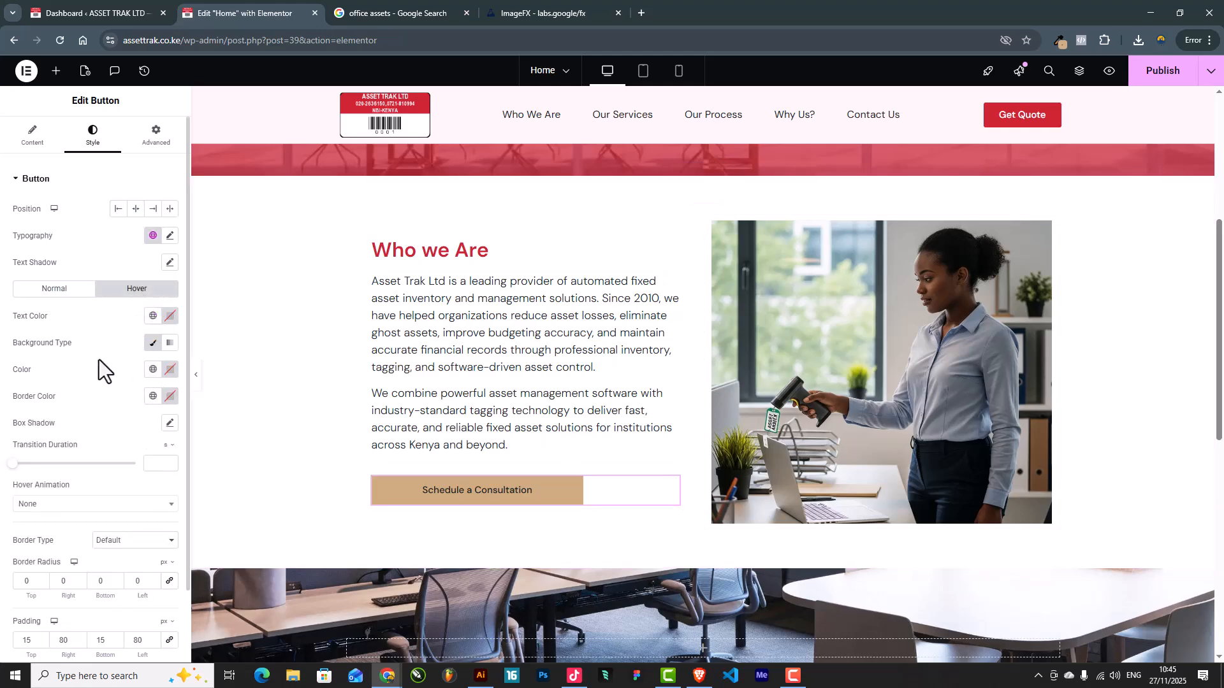
{"action": "left_click", "coordinate": [169, 370]}
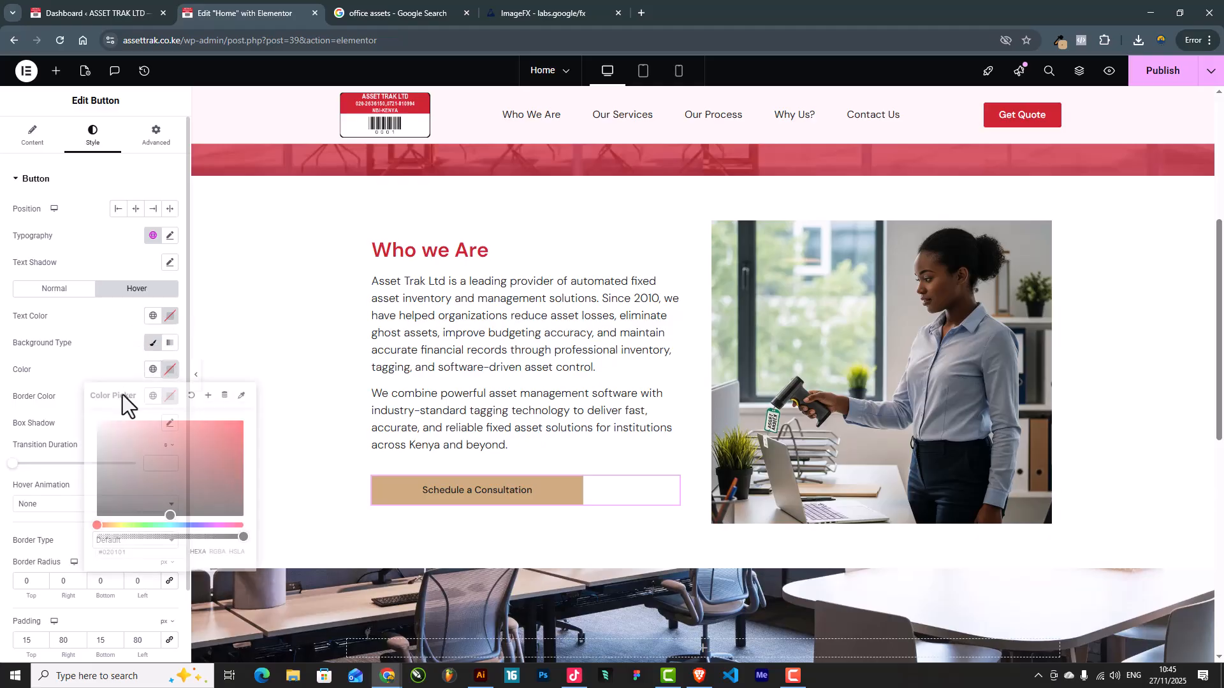
{"action": "left_click", "coordinate": [153, 315]}
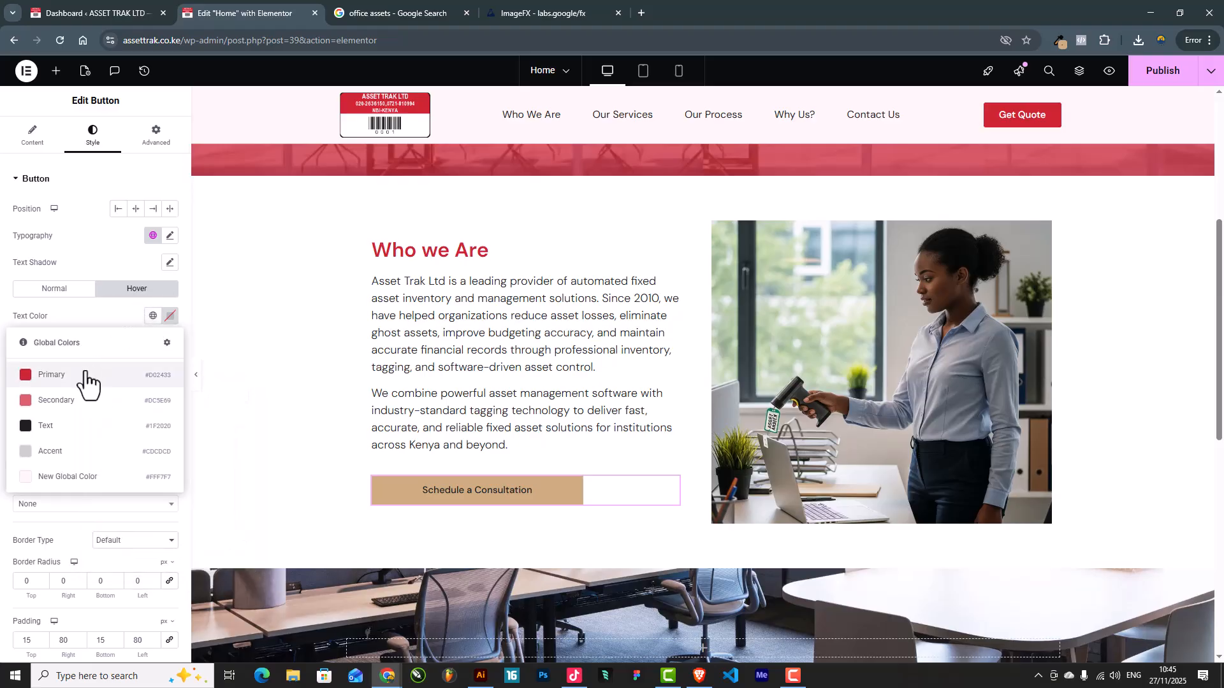
{"action": "left_click", "coordinate": [63, 425]}
{"action": "left_click", "coordinate": [153, 400]}
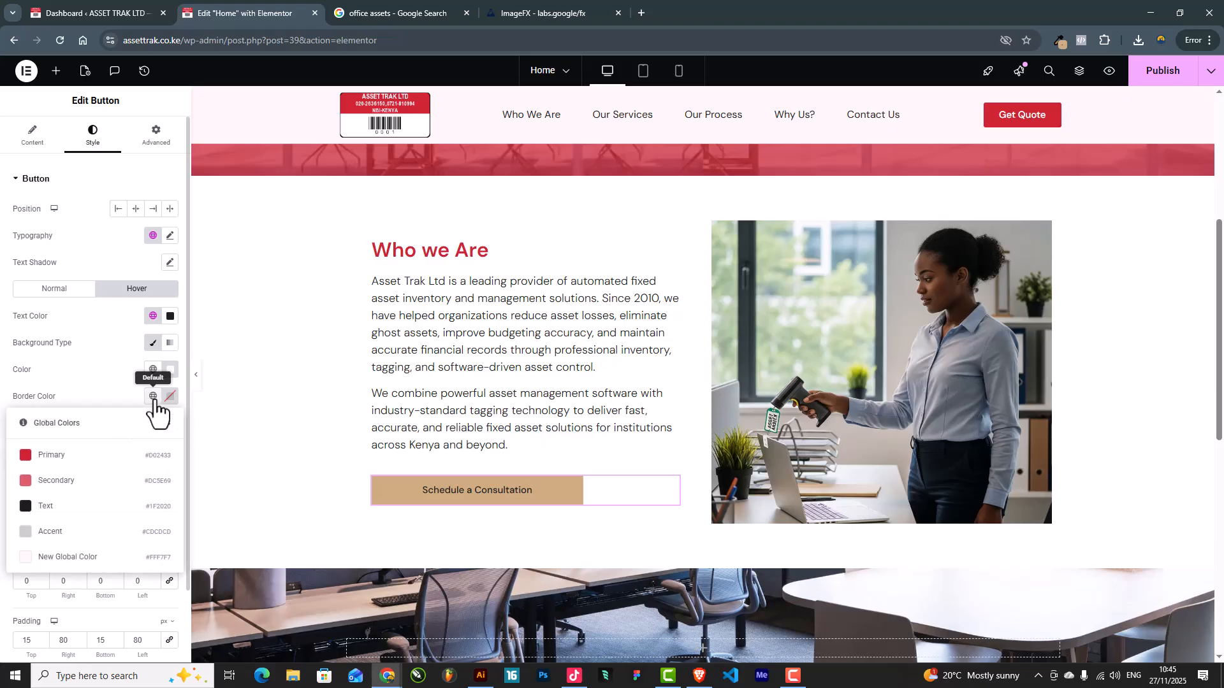
{"action": "left_click", "coordinate": [76, 507]}
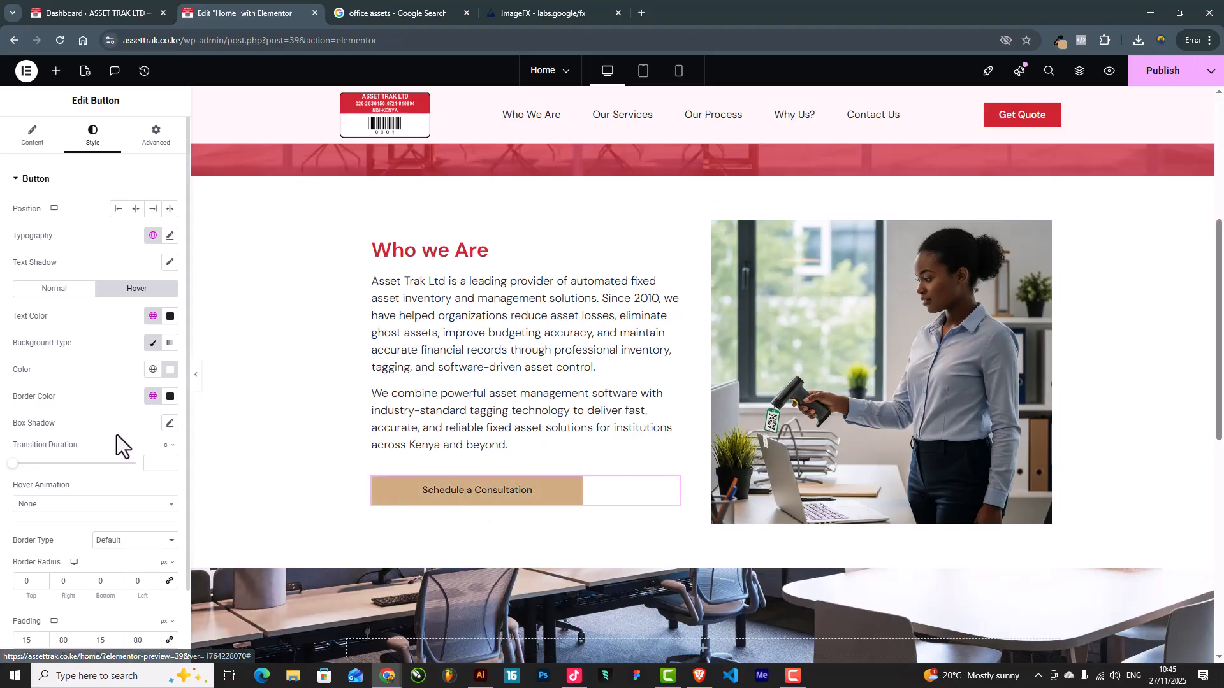
Try a Solid border on the Schedule a Consultation button, and set its border type to None
{"action": "scroll", "coordinate": [107, 433], "scroll_direction": "down", "scroll_amount": 2}
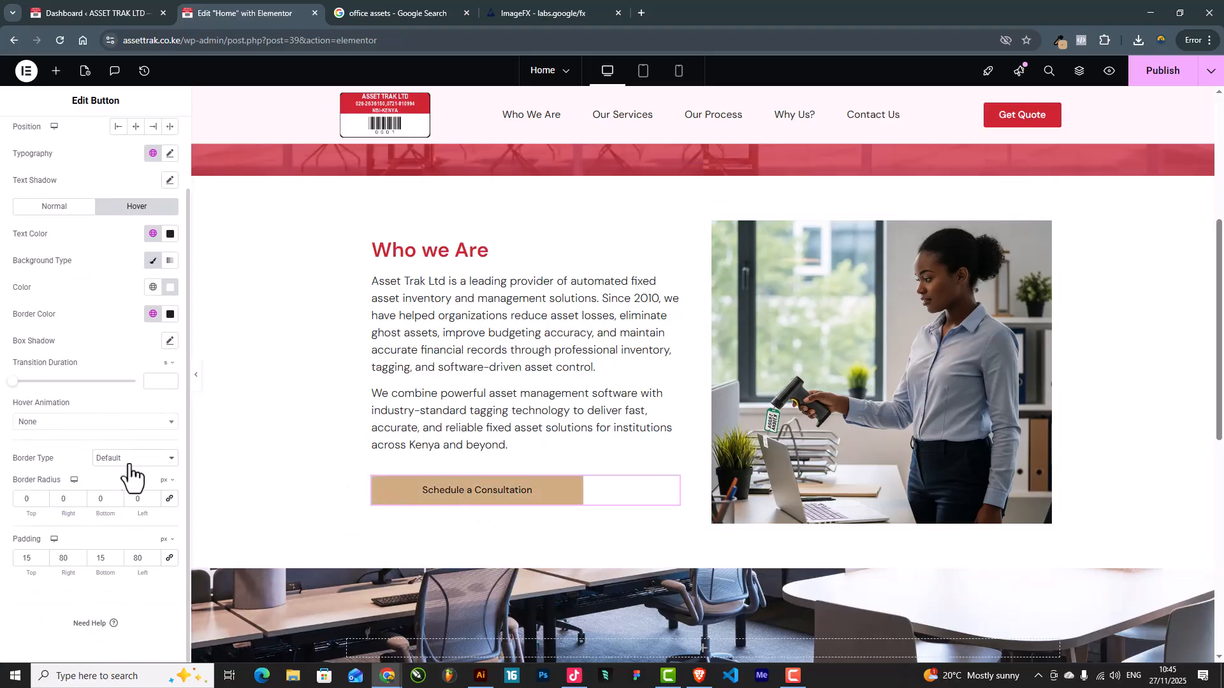
{"action": "left_click", "coordinate": [120, 463]}
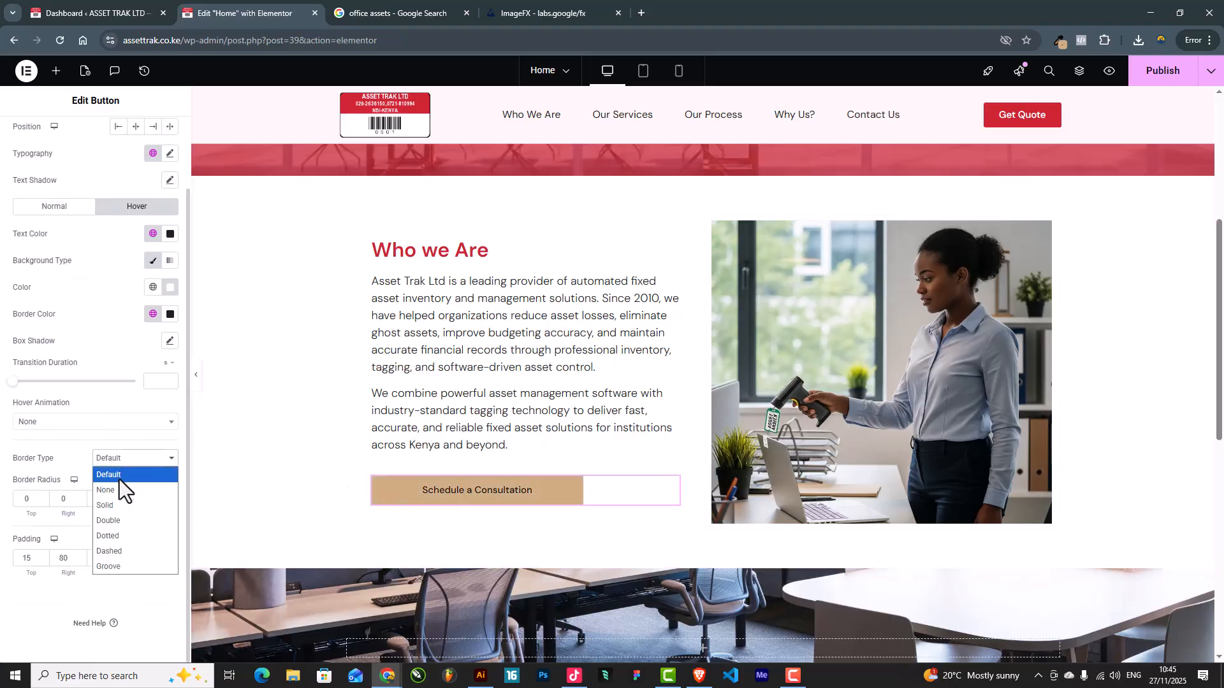
{"action": "left_click", "coordinate": [120, 504]}
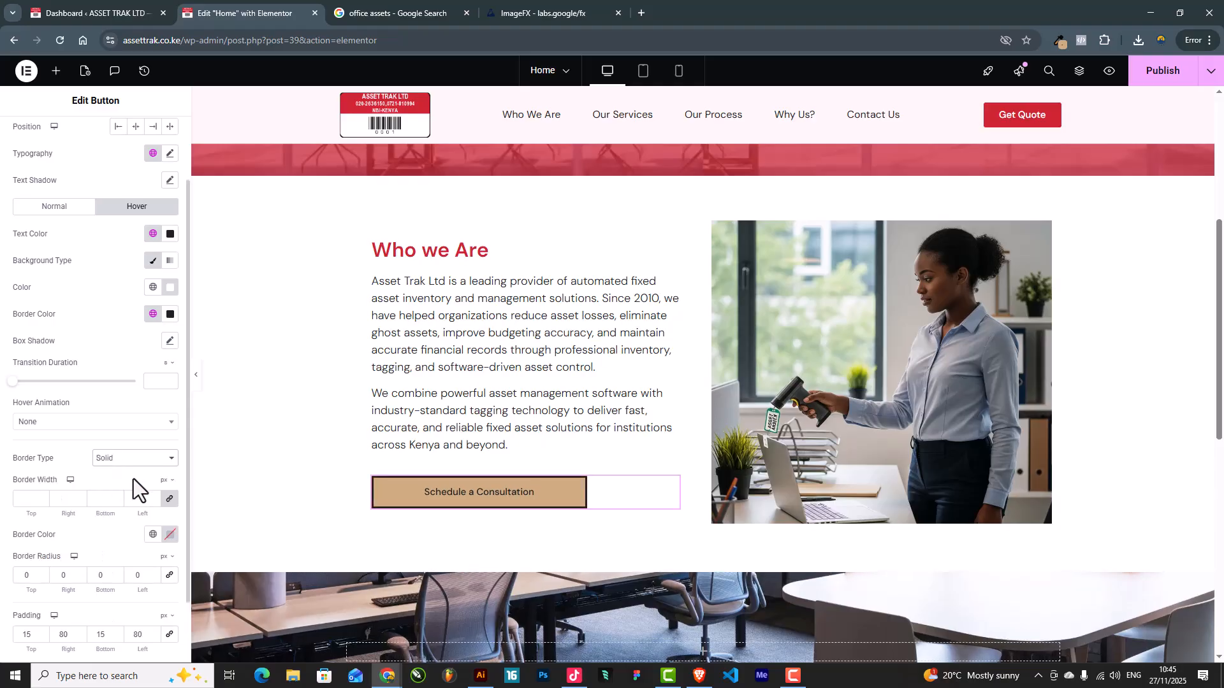
{"action": "left_click", "coordinate": [133, 460]}
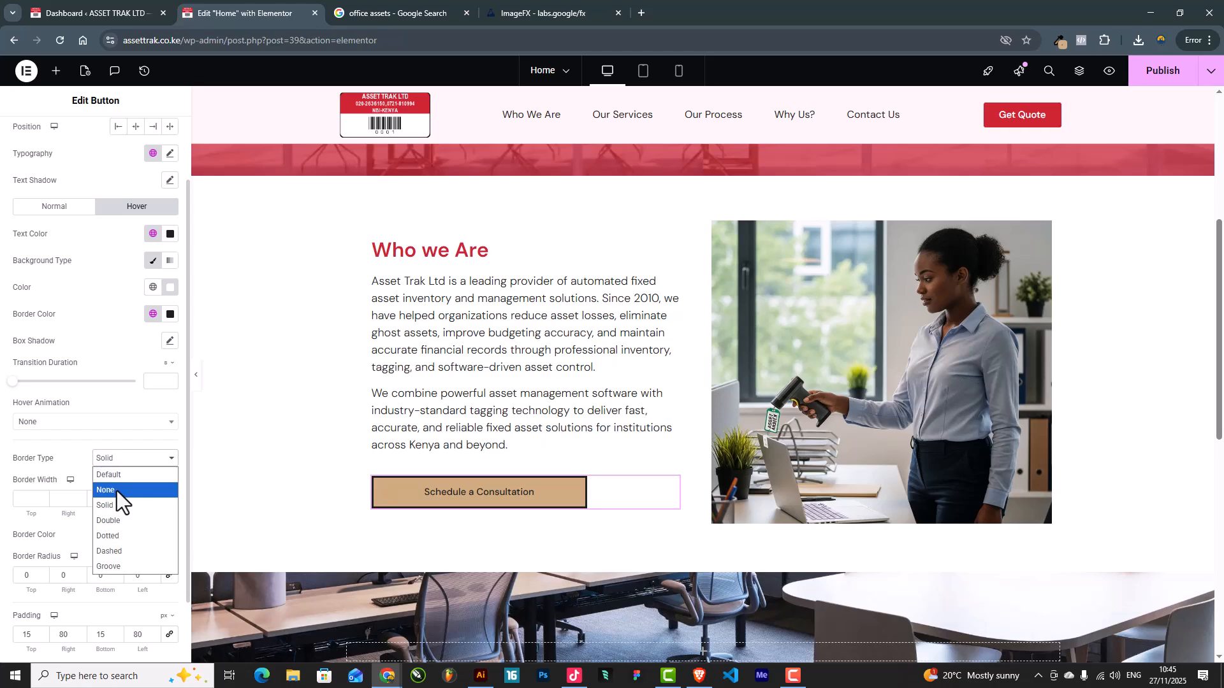
{"action": "left_click", "coordinate": [117, 491]}
Change the Schedule a Consultation button's hover background to the global Text color and its hover text to white (#FFFFFF)
{"action": "scroll", "coordinate": [127, 395], "scroll_direction": "up", "scroll_amount": 1}
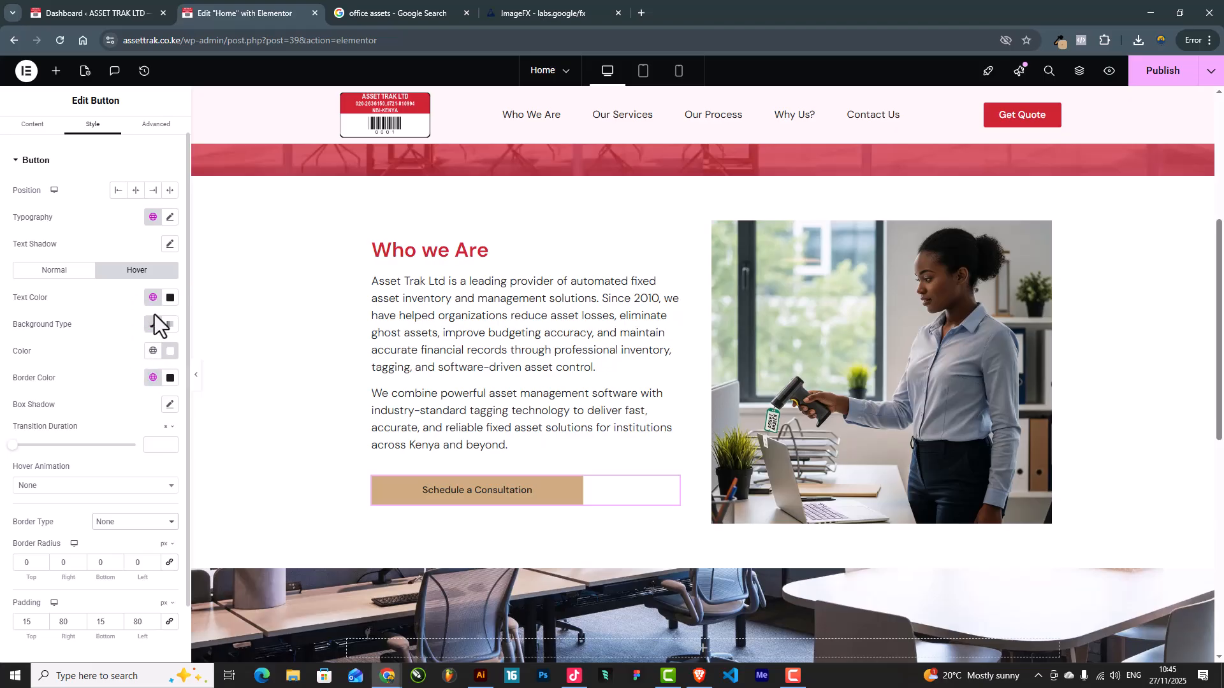
{"action": "left_click", "coordinate": [153, 353]}
{"action": "left_click", "coordinate": [152, 351]}
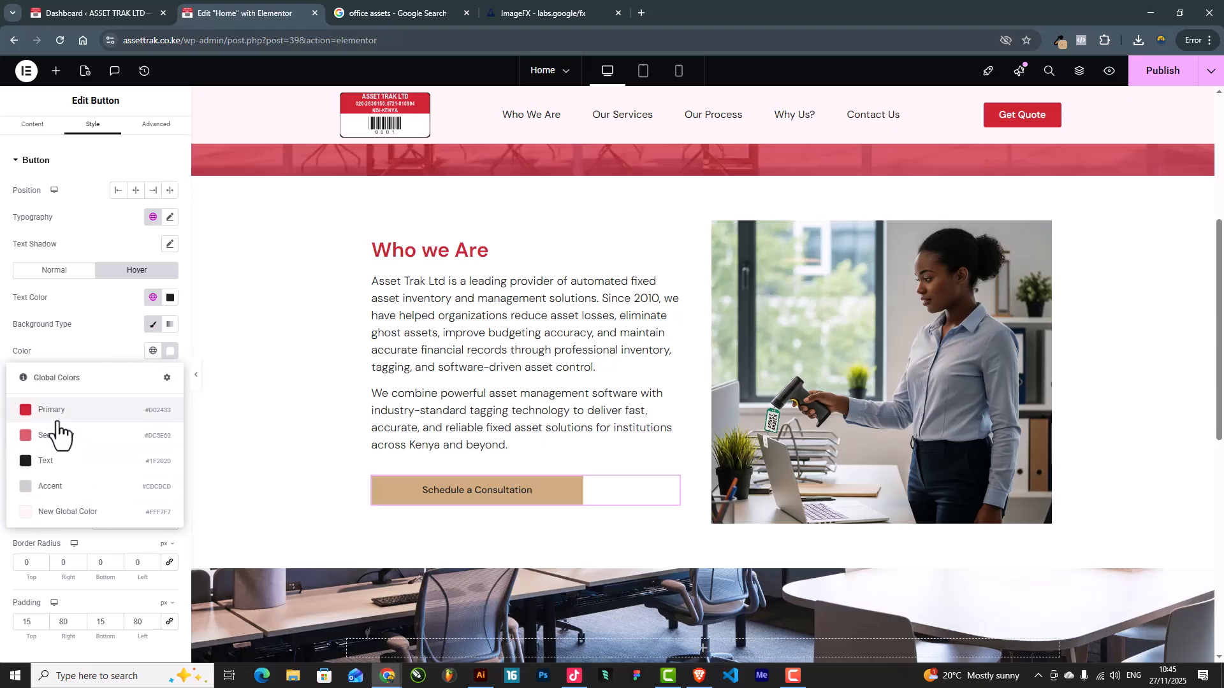
{"action": "left_click", "coordinate": [50, 459]}
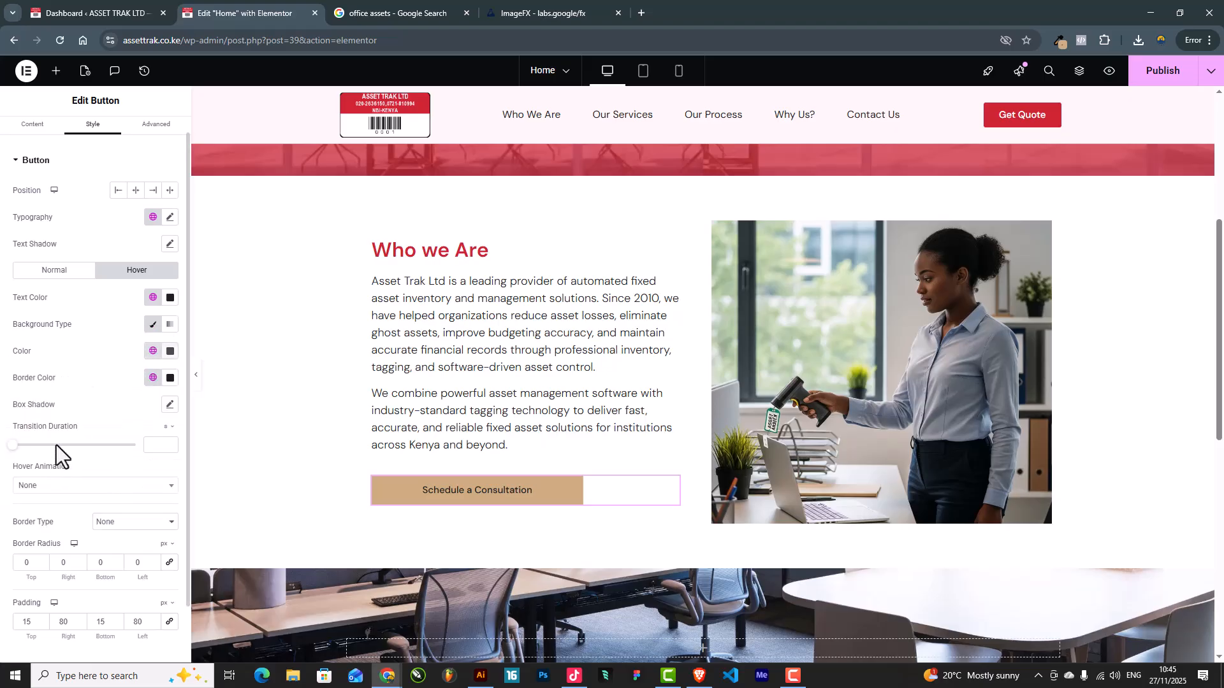
{"action": "left_click", "coordinate": [169, 298]}
{"action": "left_click_drag", "start_coordinate": [100, 379], "coordinate": [56, 305]}
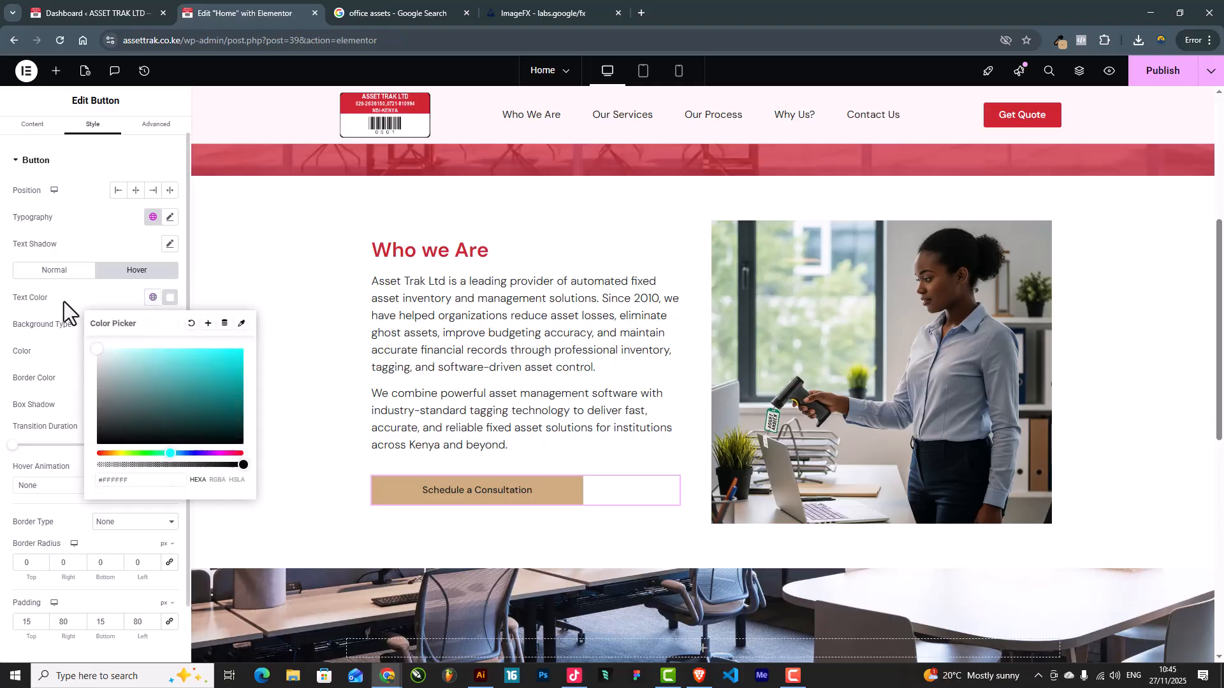
{"action": "left_click", "coordinate": [56, 305]}
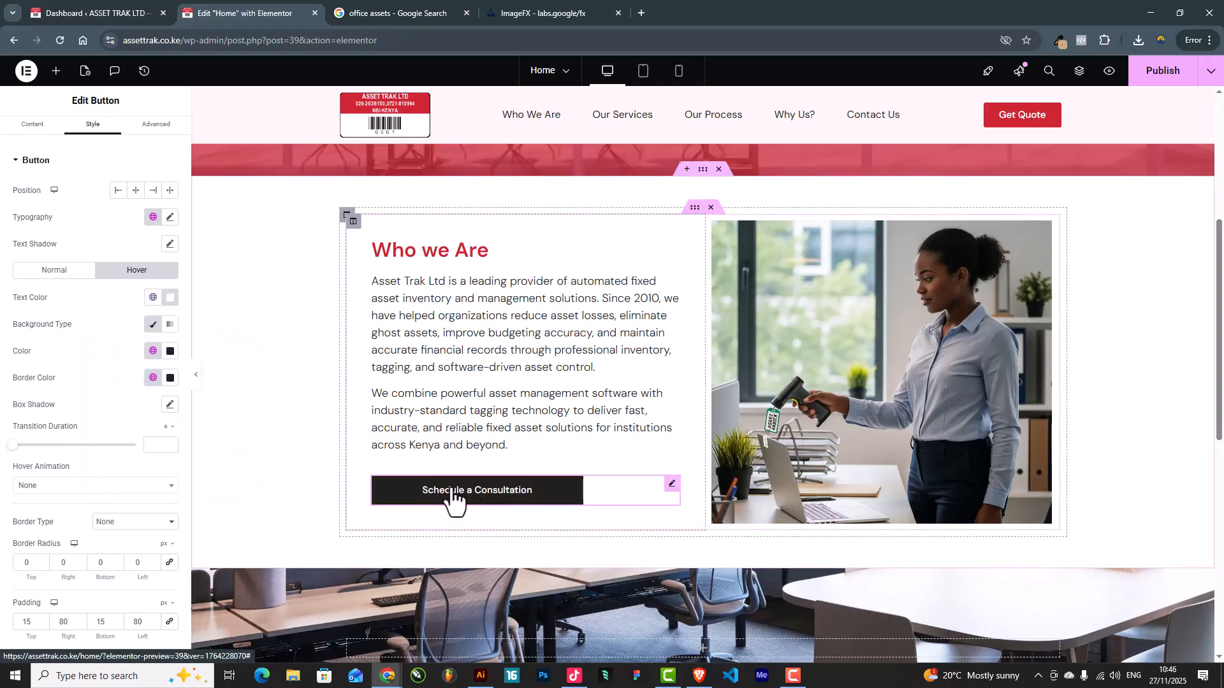
Give the Who we Are section a classic background using the New Global Color, and preview the section
{"action": "scroll", "coordinate": [382, 464], "scroll_direction": "up", "scroll_amount": 3}
{"action": "scroll", "coordinate": [421, 446], "scroll_direction": "down", "scroll_amount": 3}
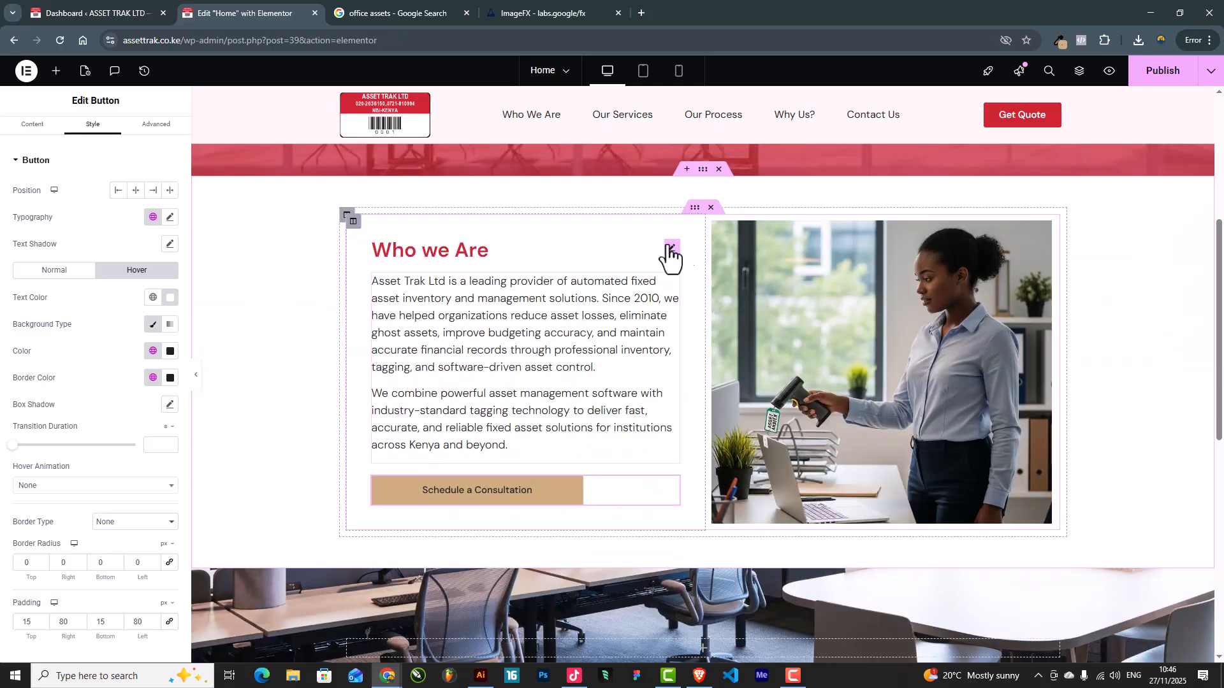
{"action": "left_click", "coordinate": [702, 176]}
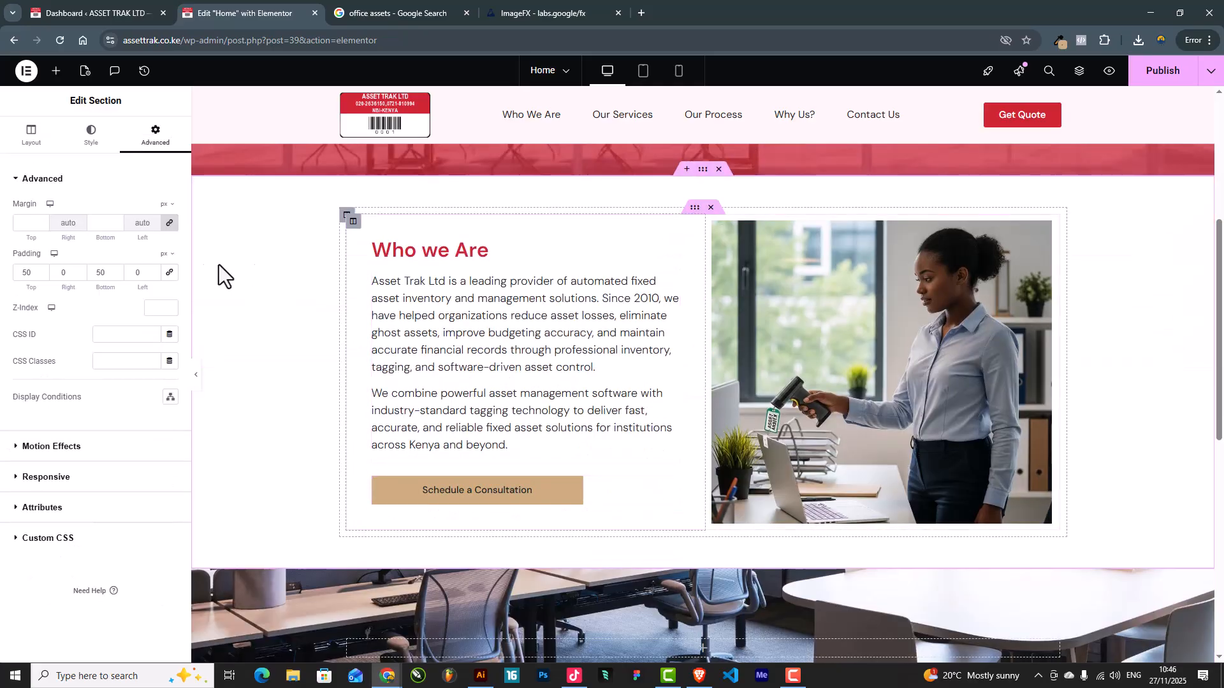
{"action": "left_click", "coordinate": [92, 135]}
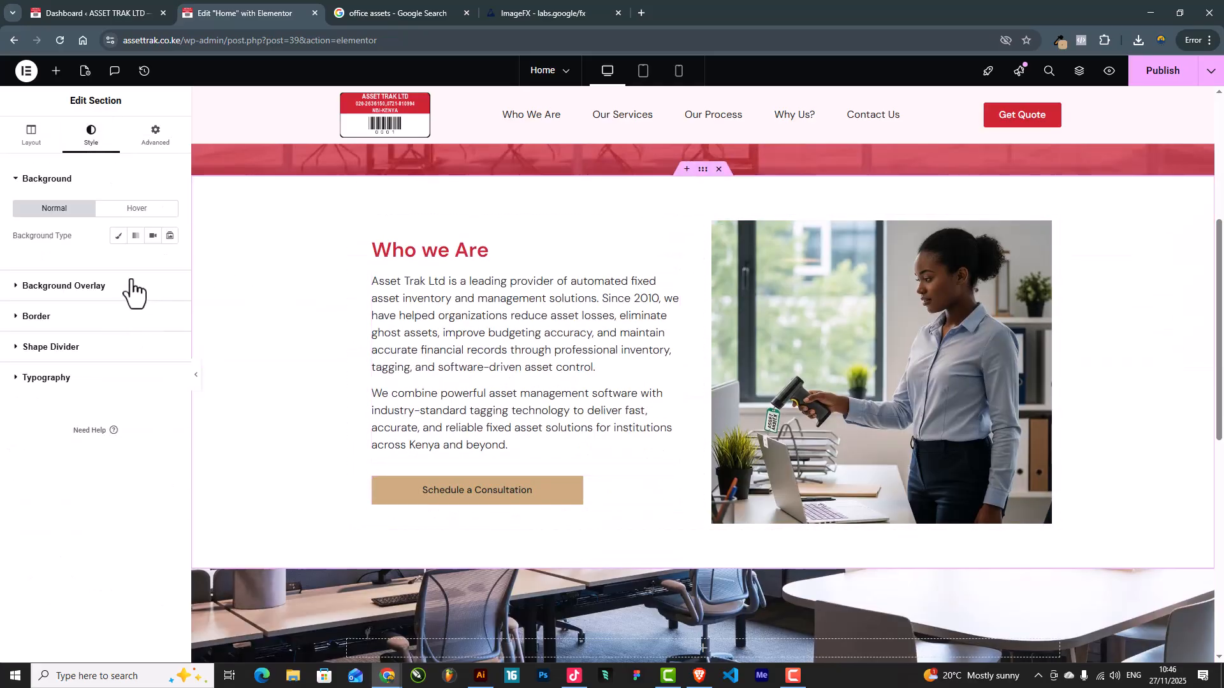
{"action": "left_click", "coordinate": [118, 236]}
{"action": "left_click", "coordinate": [152, 262]}
{"action": "left_click", "coordinate": [48, 426]}
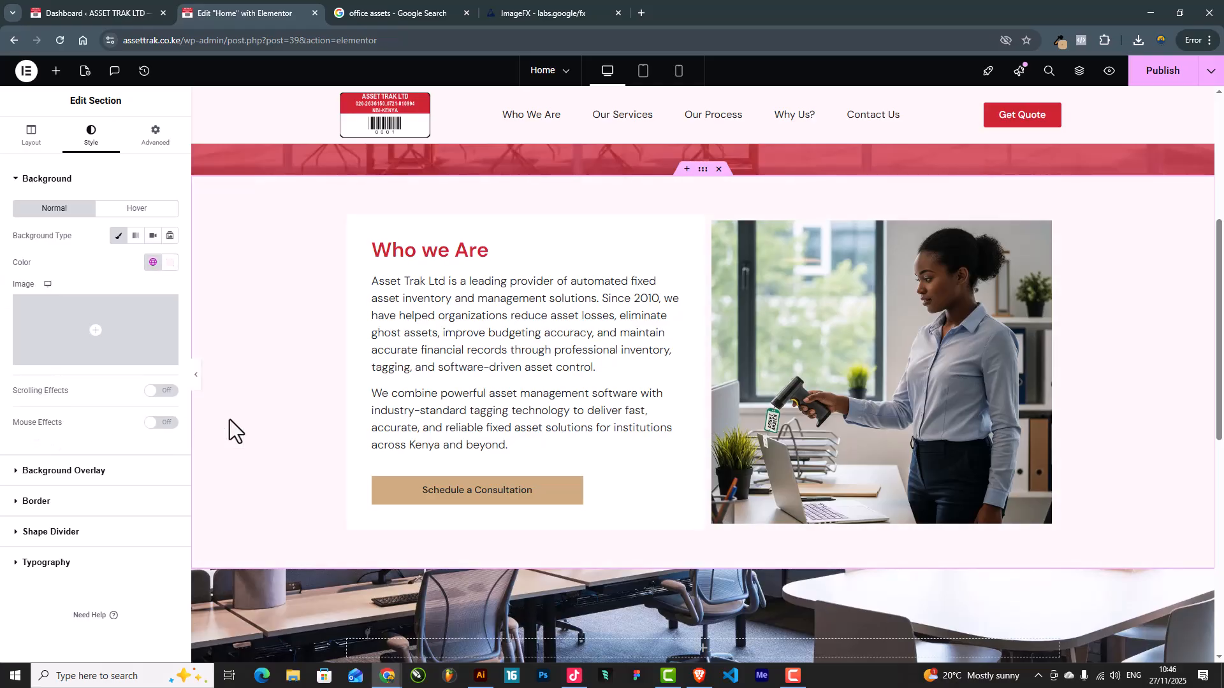
{"action": "left_click", "coordinate": [195, 376]}
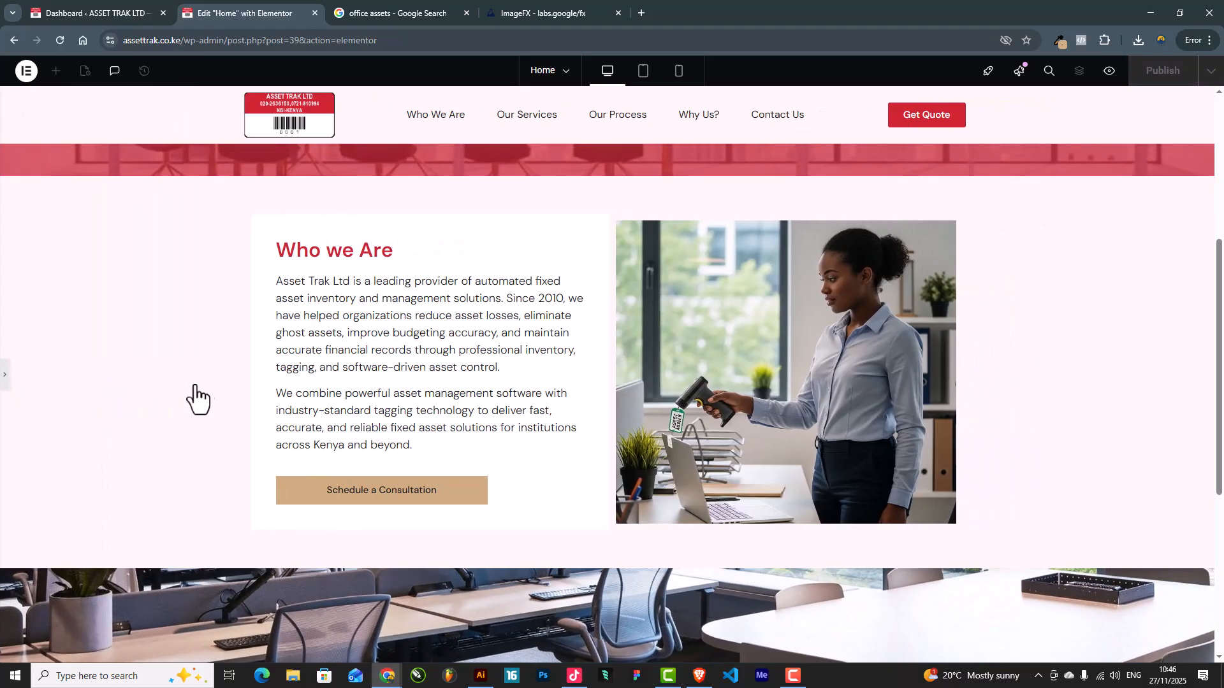
{"action": "scroll", "coordinate": [668, 426], "scroll_direction": "down", "scroll_amount": 1}
{"action": "scroll", "coordinate": [63, 334], "scroll_direction": "up", "scroll_amount": 2}
Clear the background color of the text column in the Who we Are section
{"action": "left_click", "coordinate": [7, 384]}
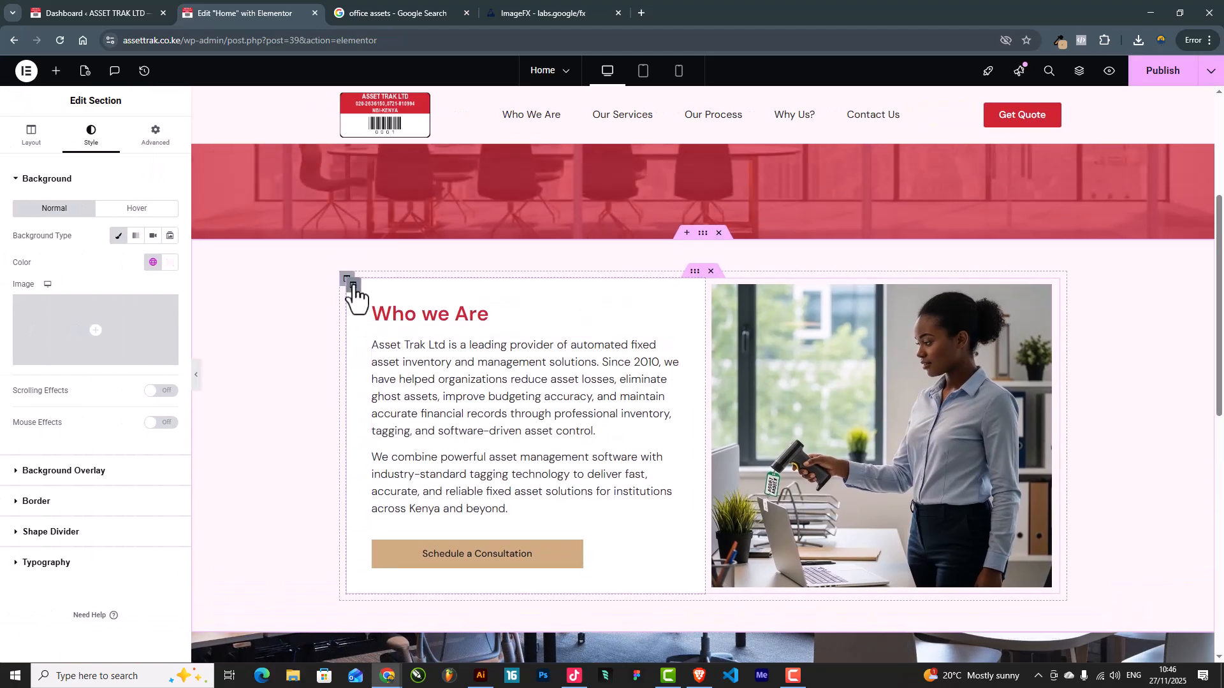
{"action": "left_click", "coordinate": [353, 286]}
{"action": "left_click", "coordinate": [82, 141]}
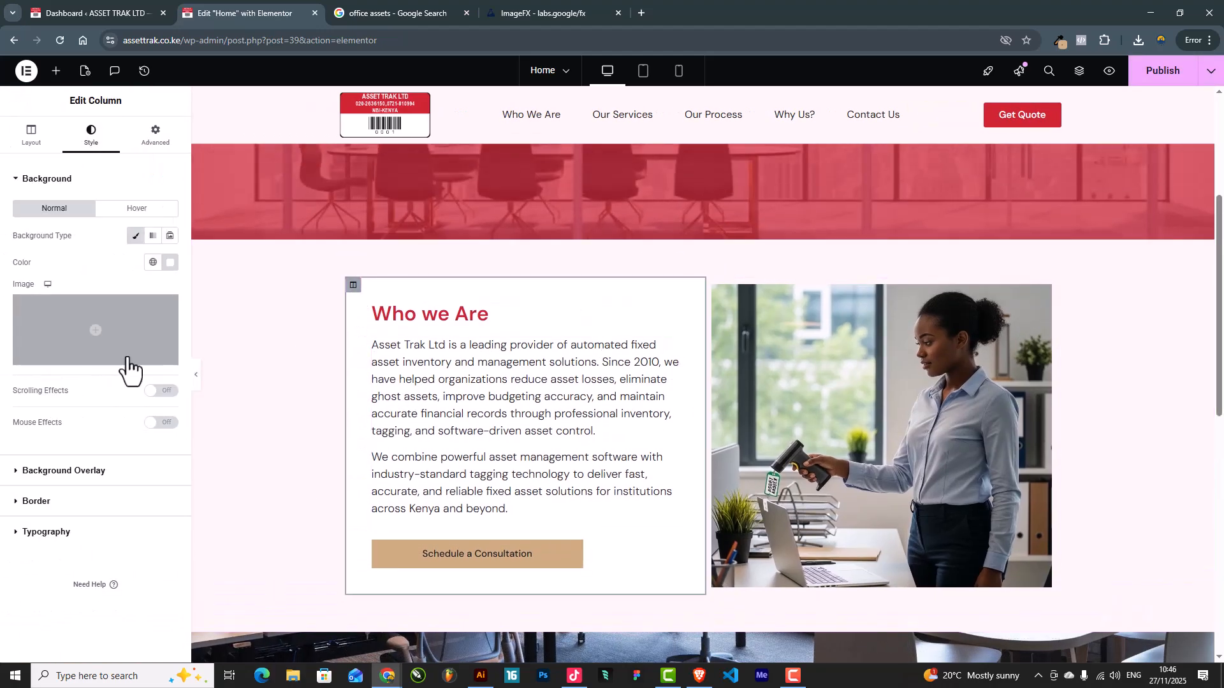
{"action": "left_click", "coordinate": [170, 262]}
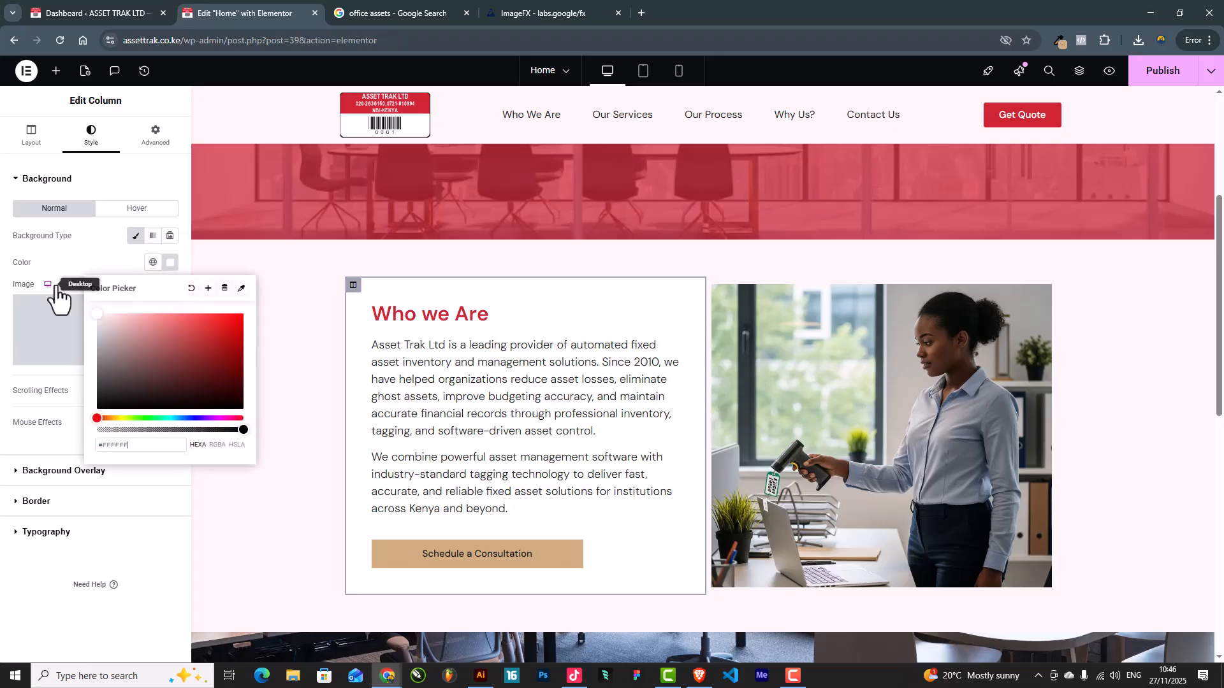
{"action": "left_click", "coordinate": [189, 289]}
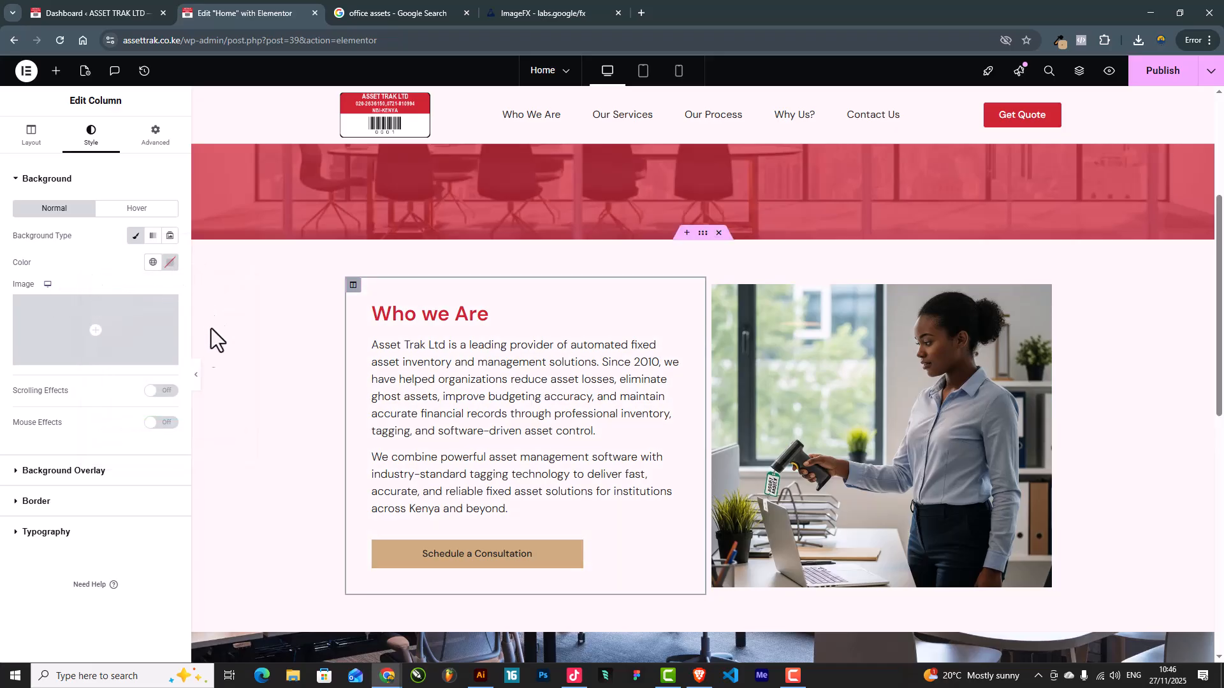
Preview the page at full width, checking the hero banner, the Who we Are section and its button's hover effect
{"action": "left_click", "coordinate": [197, 377]}
{"action": "scroll", "coordinate": [774, 337], "scroll_direction": "up", "scroll_amount": 3}
{"action": "scroll", "coordinate": [784, 383], "scroll_direction": "down", "scroll_amount": 3}
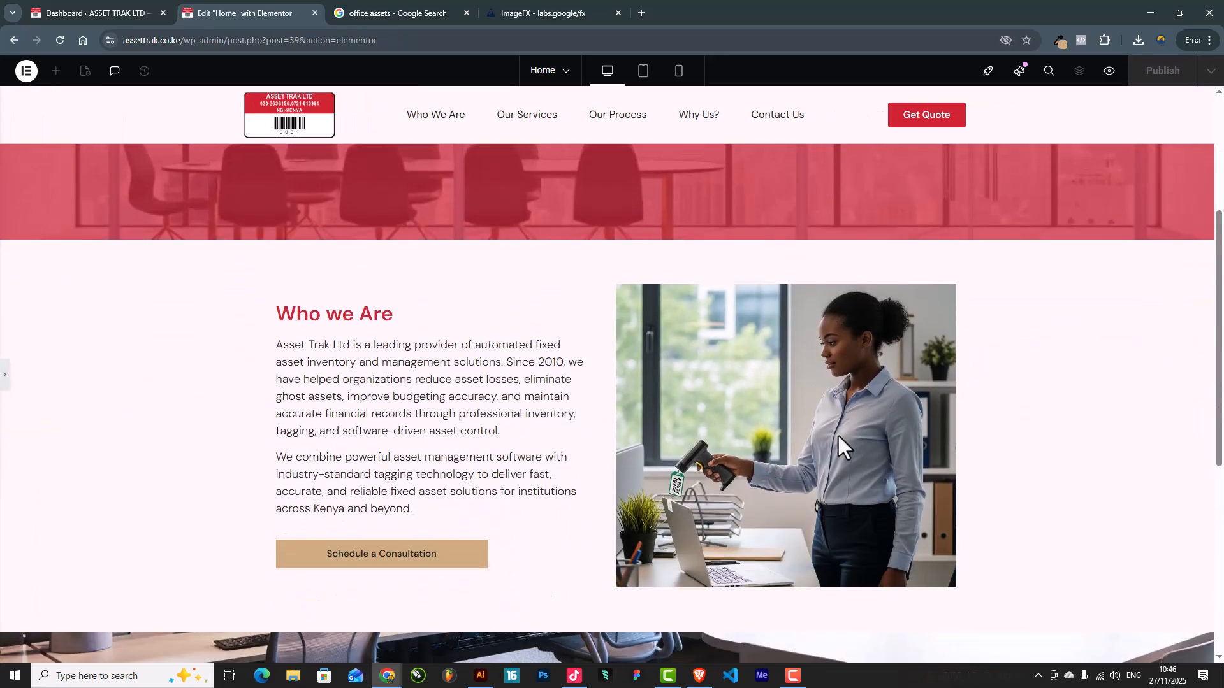
{"action": "scroll", "coordinate": [844, 434], "scroll_direction": "down", "scroll_amount": 2}
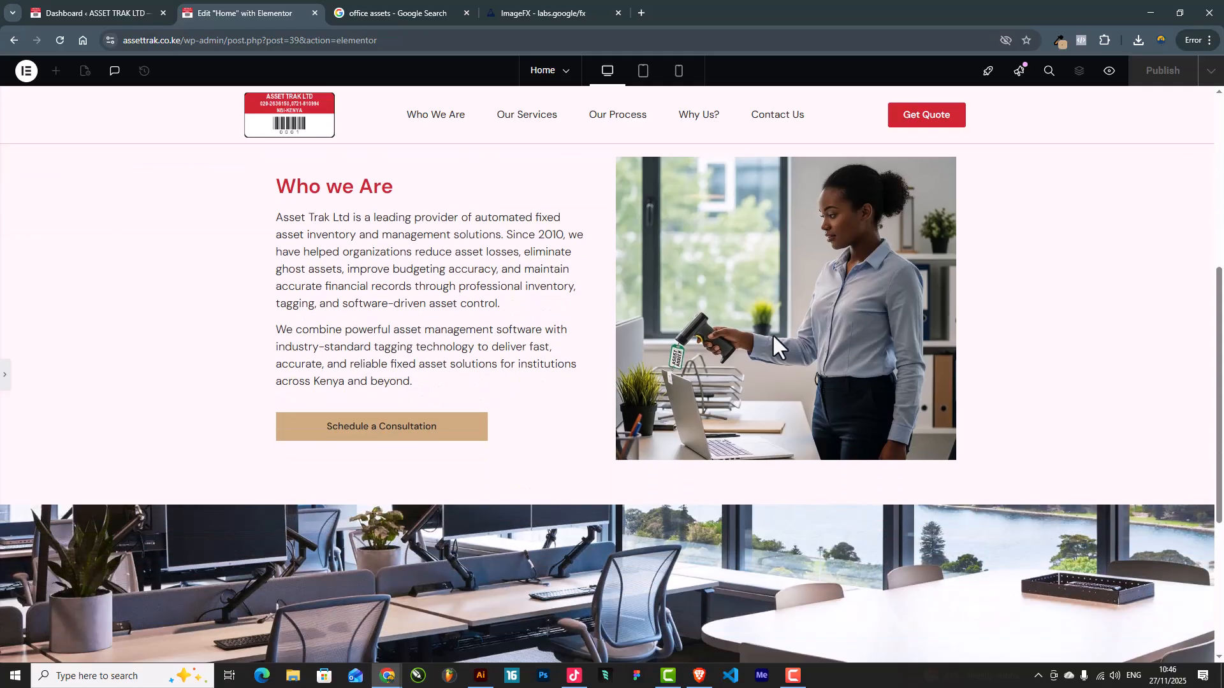
{"action": "scroll", "coordinate": [821, 352], "scroll_direction": "up", "scroll_amount": 1}
{"action": "scroll", "coordinate": [790, 384], "scroll_direction": "up", "scroll_amount": 3}
{"action": "scroll", "coordinate": [792, 390], "scroll_direction": "down", "scroll_amount": 3}
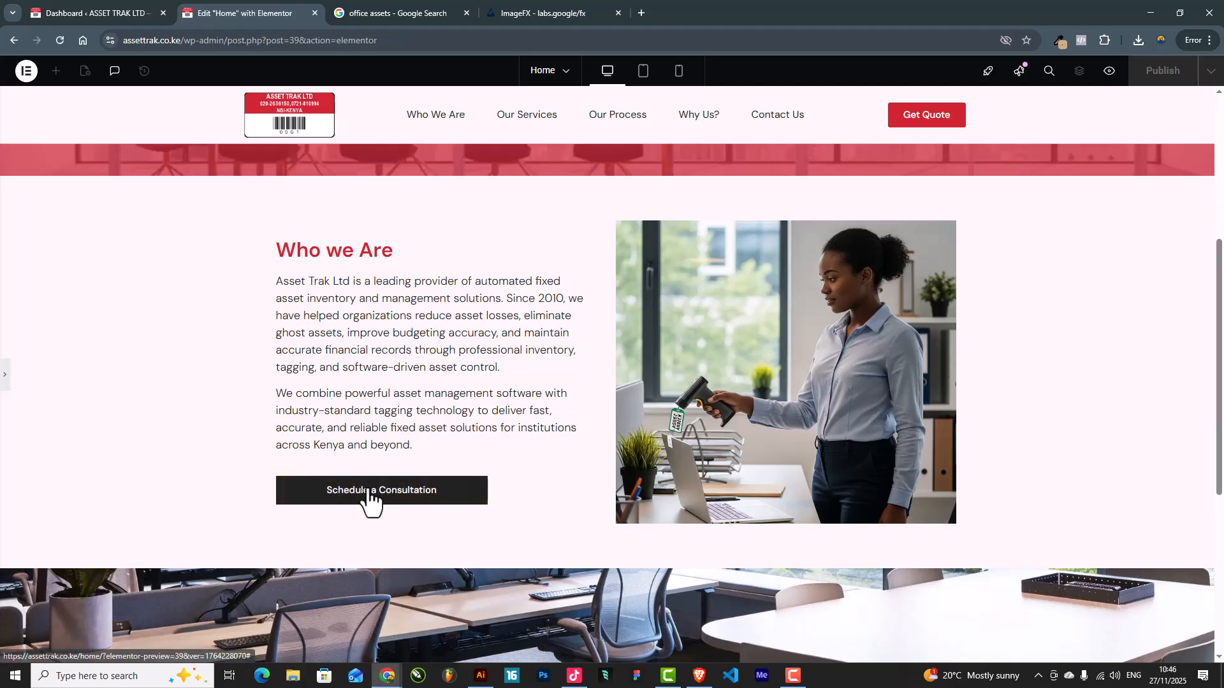
{"action": "scroll", "coordinate": [812, 408], "scroll_direction": "down", "scroll_amount": 4}
{"action": "scroll", "coordinate": [800, 392], "scroll_direction": "up", "scroll_amount": 9}
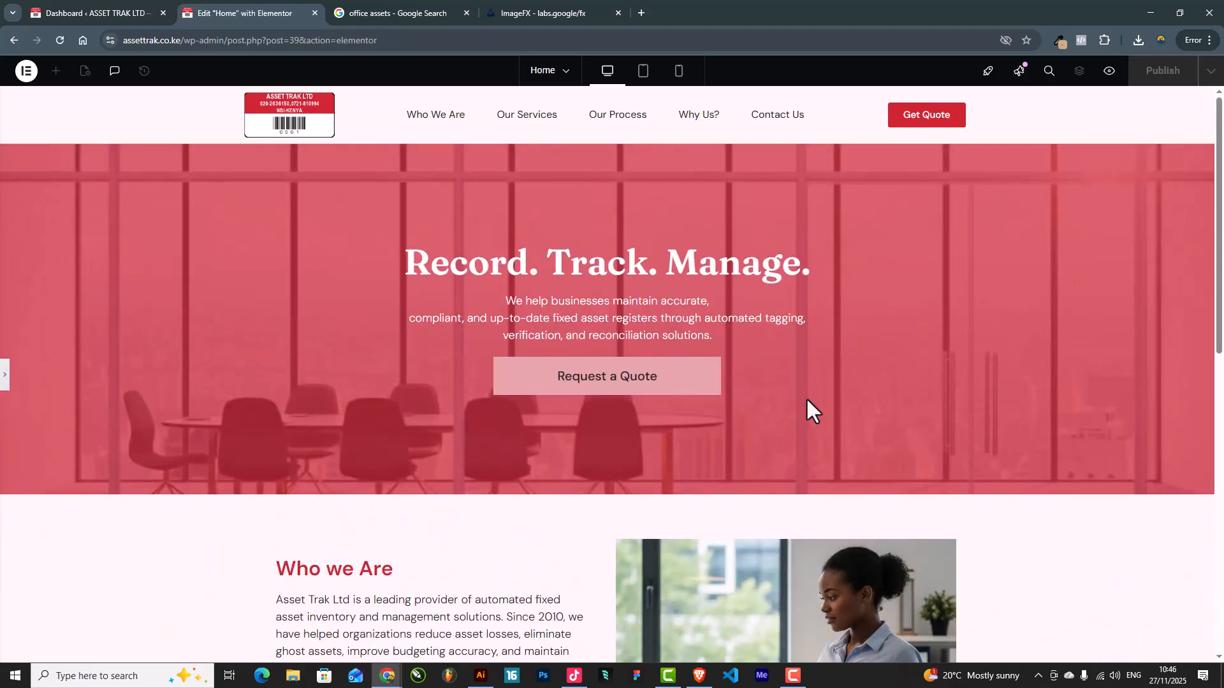
{"action": "scroll", "coordinate": [807, 402], "scroll_direction": "down", "scroll_amount": 6}
{"action": "scroll", "coordinate": [615, 402], "scroll_direction": "up", "scroll_amount": 6}
Try the Primary global color on the Request a Quote button's text and set it back to the Text color
{"action": "left_click", "coordinate": [5, 374]}
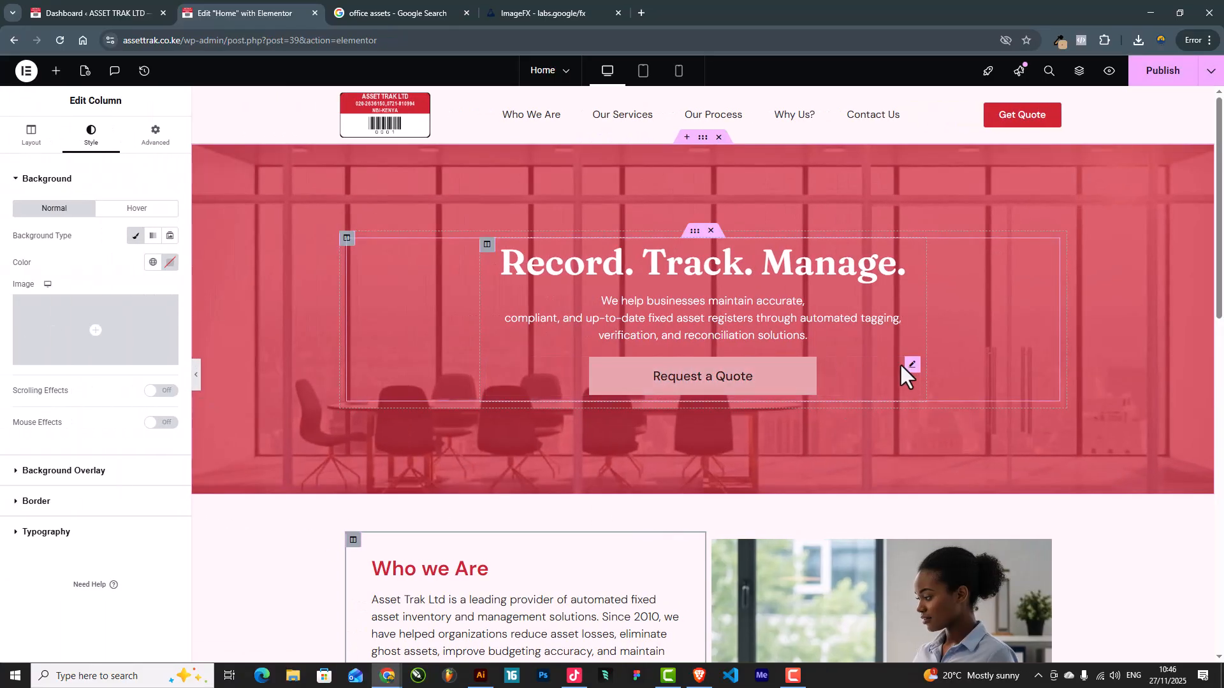
{"action": "left_click", "coordinate": [914, 366]}
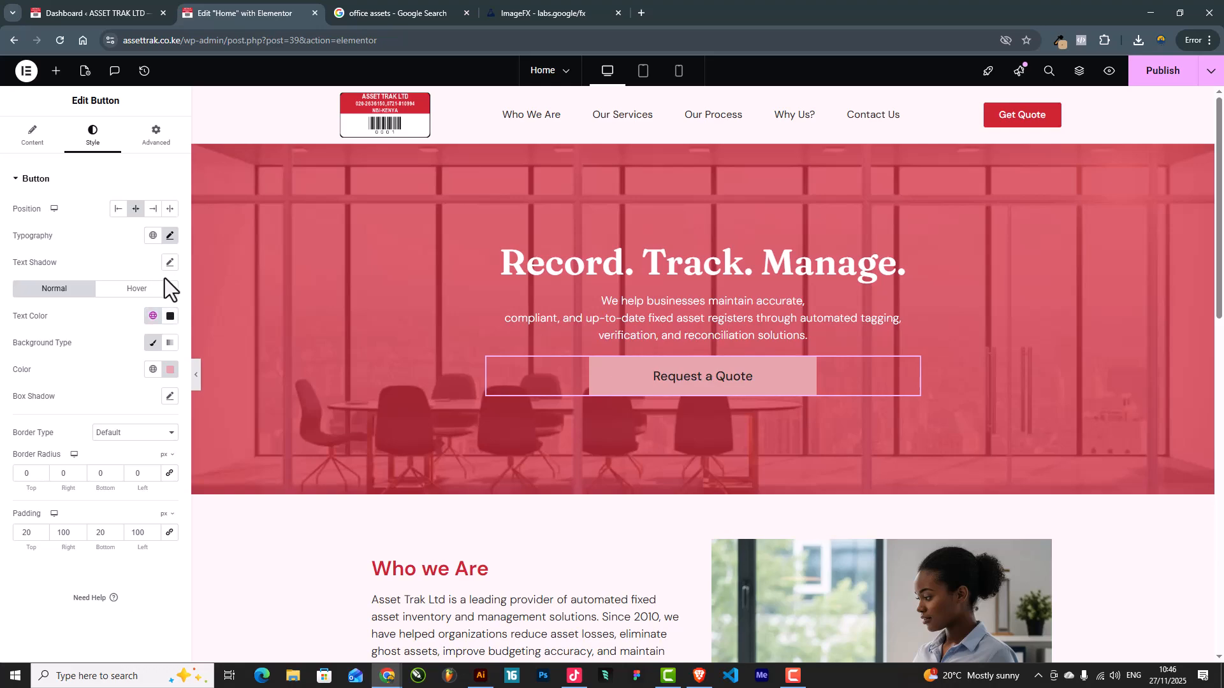
{"action": "left_click", "coordinate": [153, 316]}
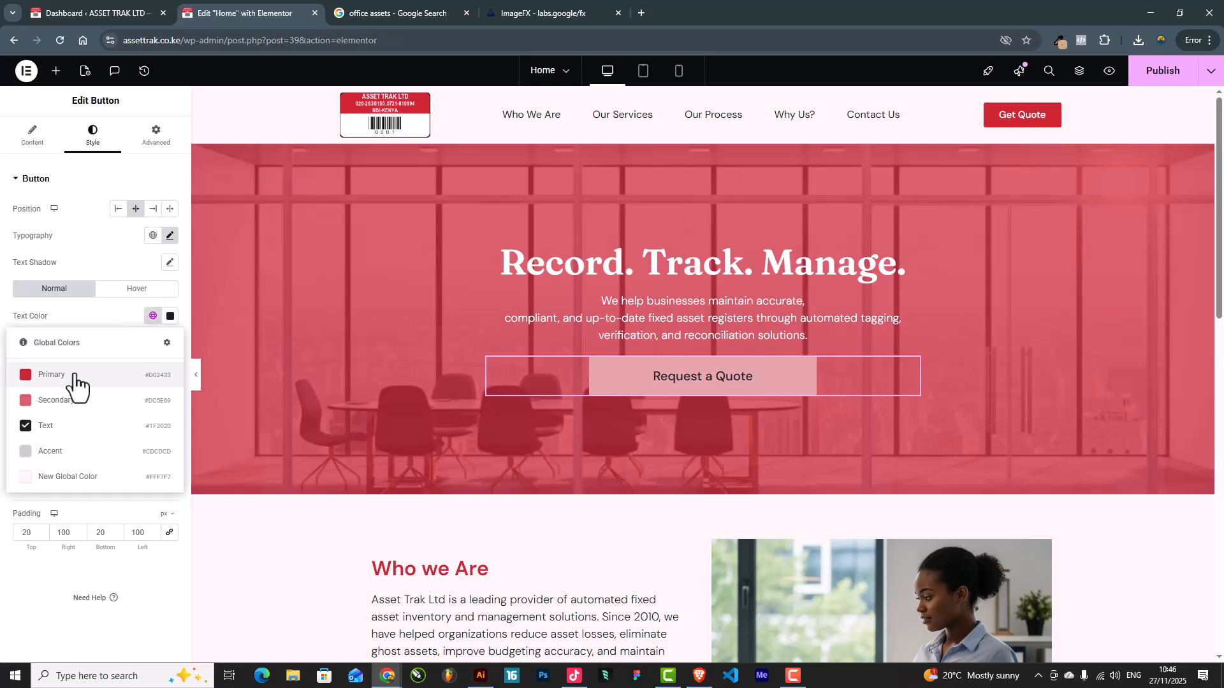
{"action": "left_click", "coordinate": [75, 380]}
{"action": "left_click", "coordinate": [195, 377]}
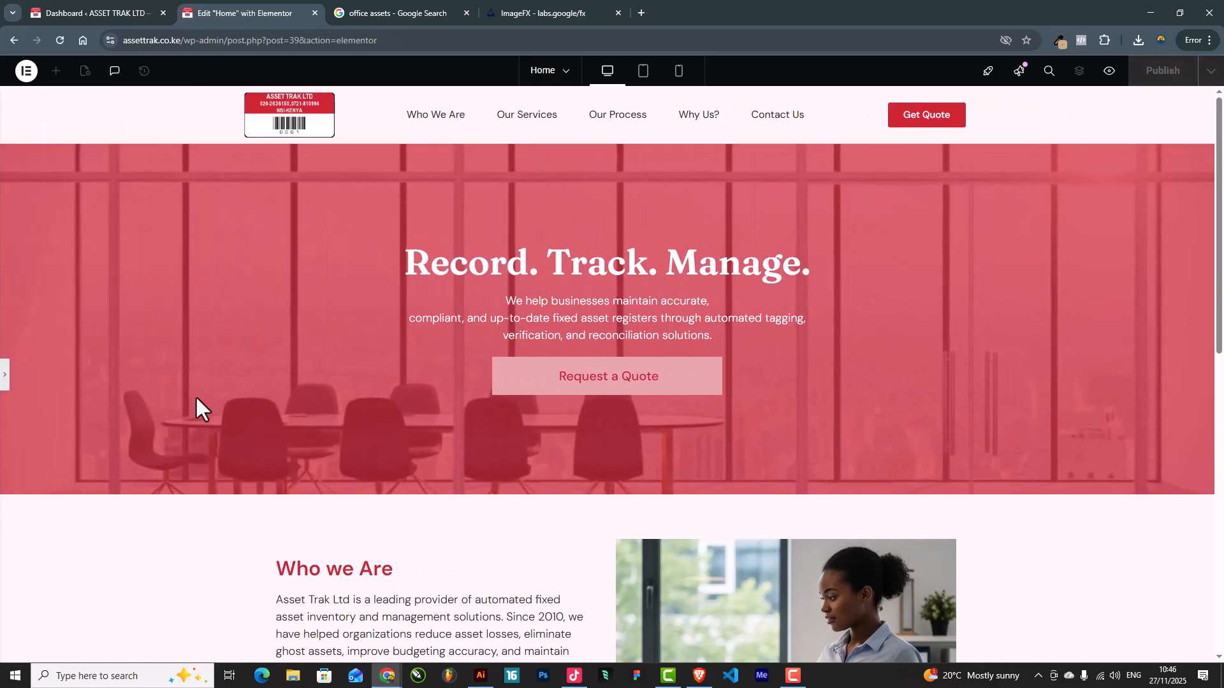
{"action": "left_click", "coordinate": [4, 376]}
{"action": "left_click", "coordinate": [153, 316]}
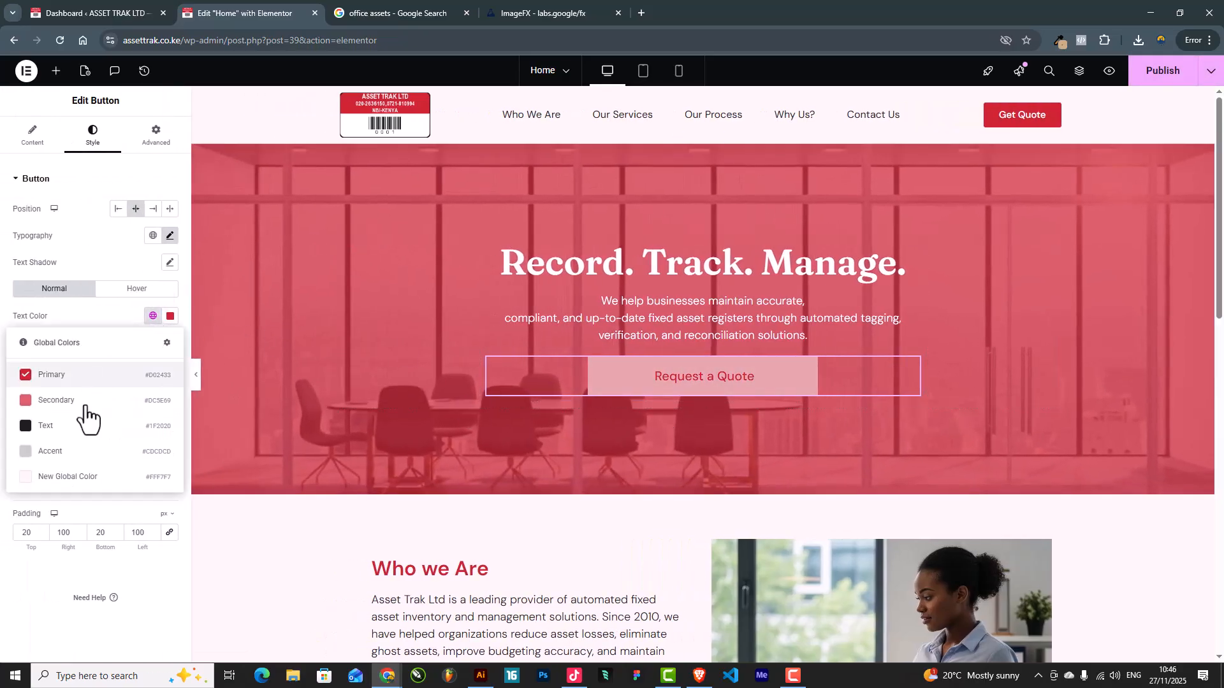
{"action": "left_click", "coordinate": [82, 427]}
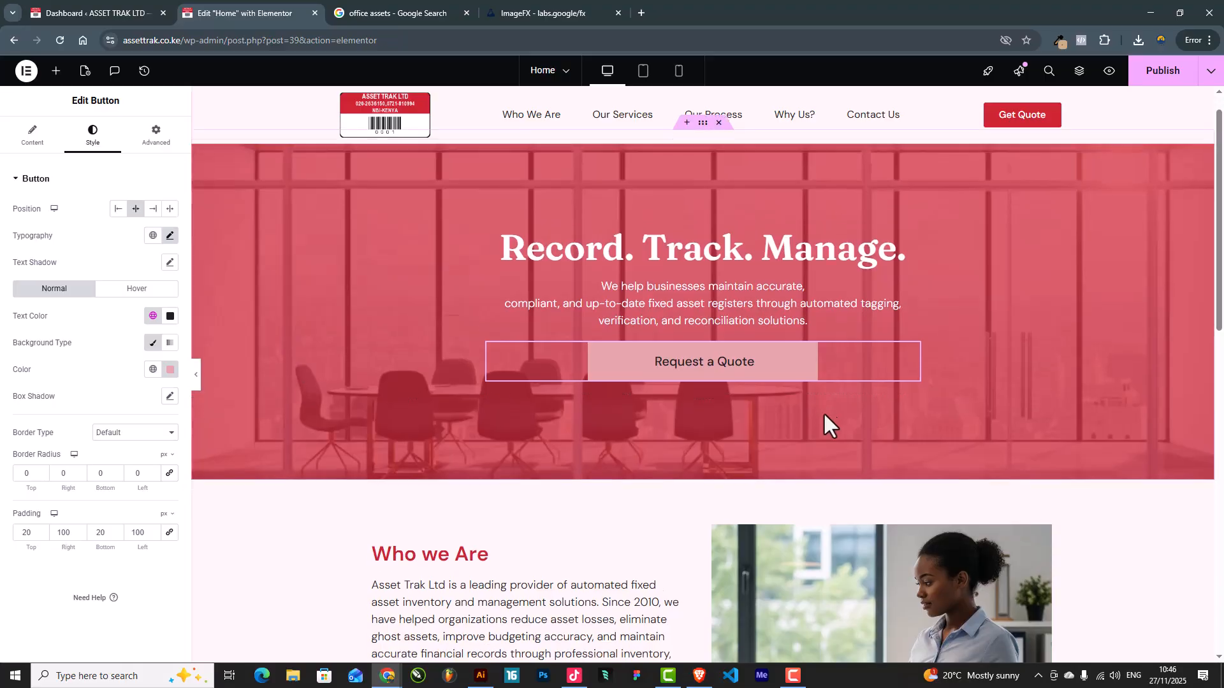
Delete the empty section with the office background photo below the Who we Are section
{"action": "scroll", "coordinate": [826, 424], "scroll_direction": "down", "scroll_amount": 8}
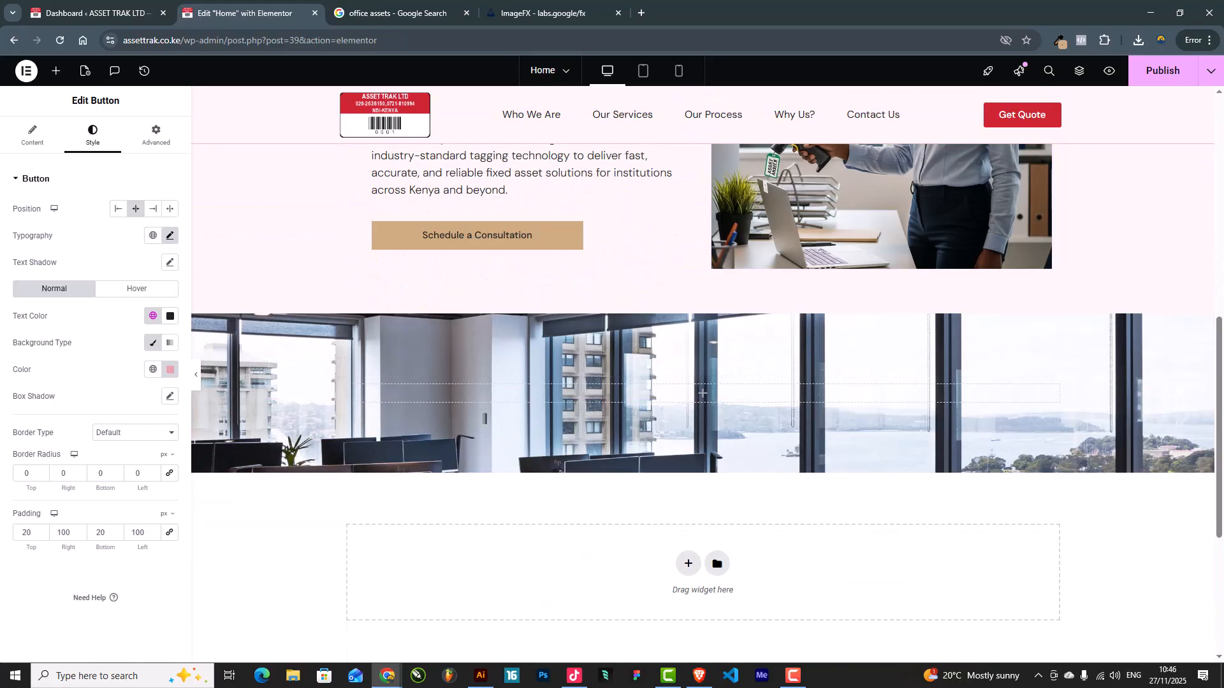
{"action": "scroll", "coordinate": [677, 557], "scroll_direction": "up", "scroll_amount": 2}
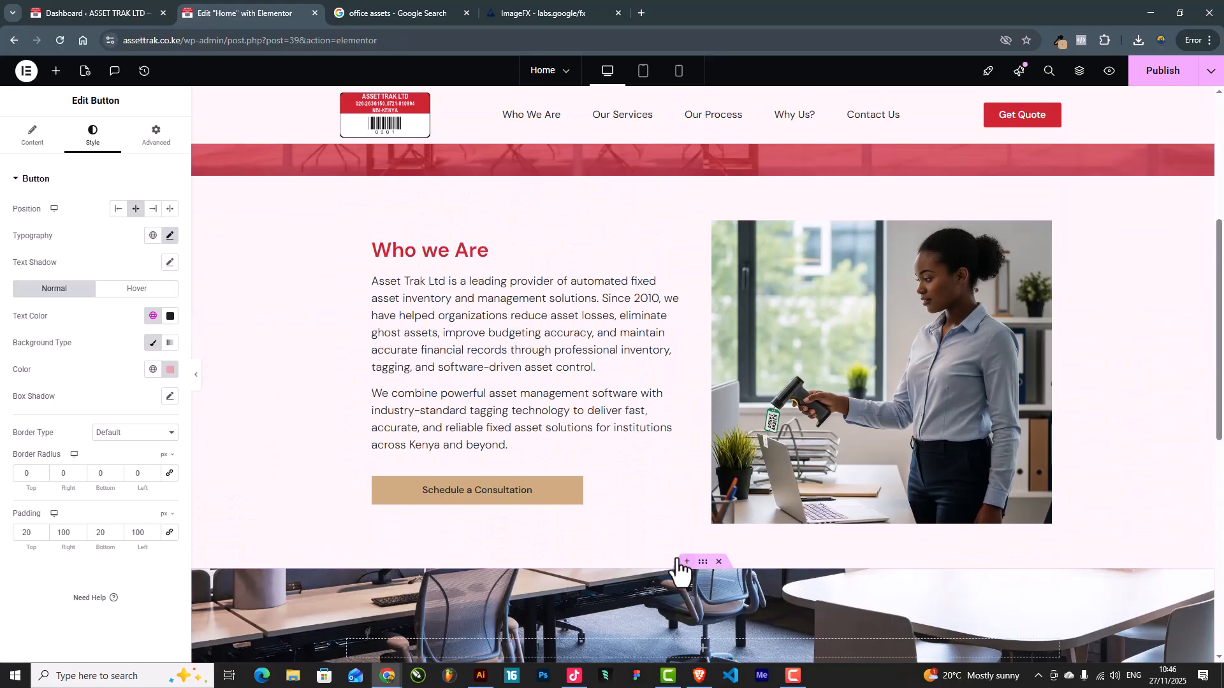
{"action": "scroll", "coordinate": [678, 549], "scroll_direction": "down", "scroll_amount": 2}
{"action": "left_click", "coordinate": [713, 434]}
{"action": "scroll", "coordinate": [765, 472], "scroll_direction": "down", "scroll_amount": 2}
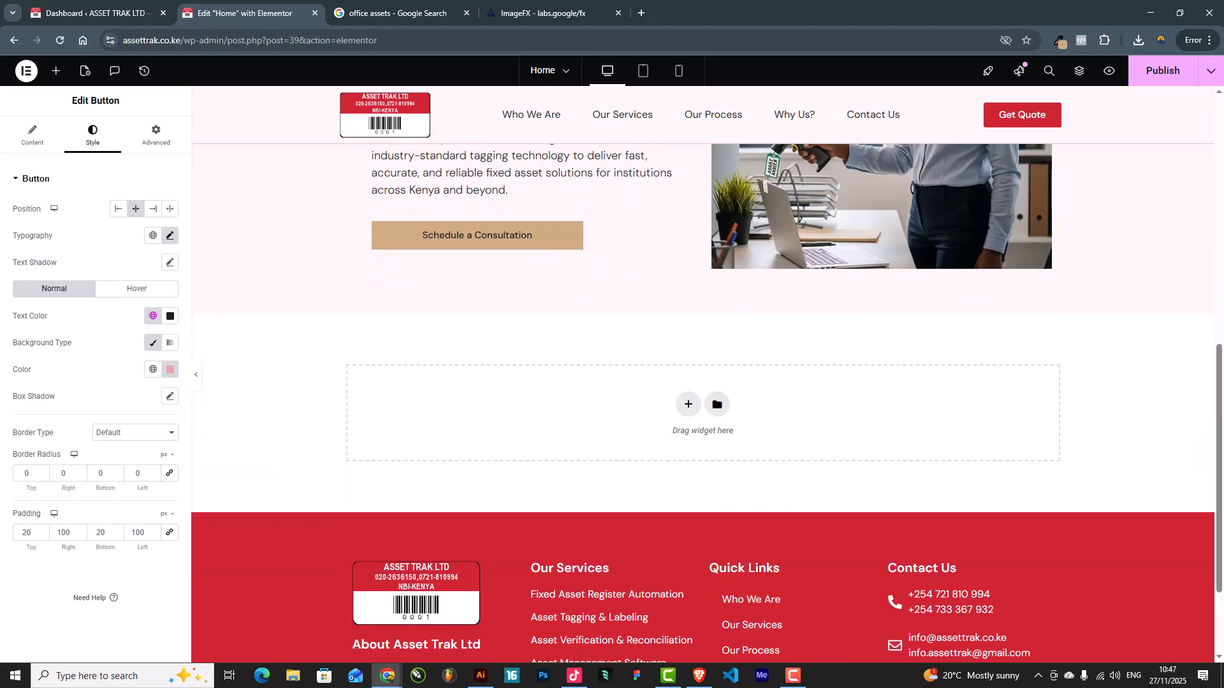
Review the Home page down to the footer and publish its changes
{"action": "scroll", "coordinate": [918, 361], "scroll_direction": "up", "scroll_amount": 8}
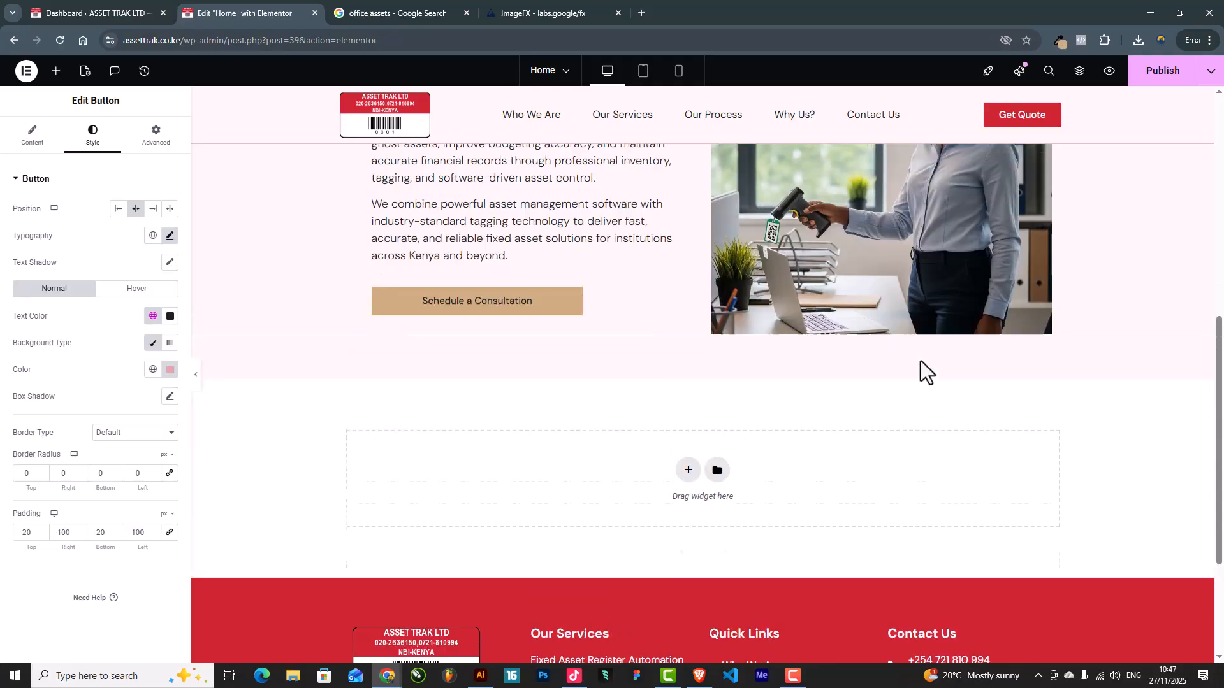
{"action": "scroll", "coordinate": [918, 361], "scroll_direction": "down", "scroll_amount": 3}
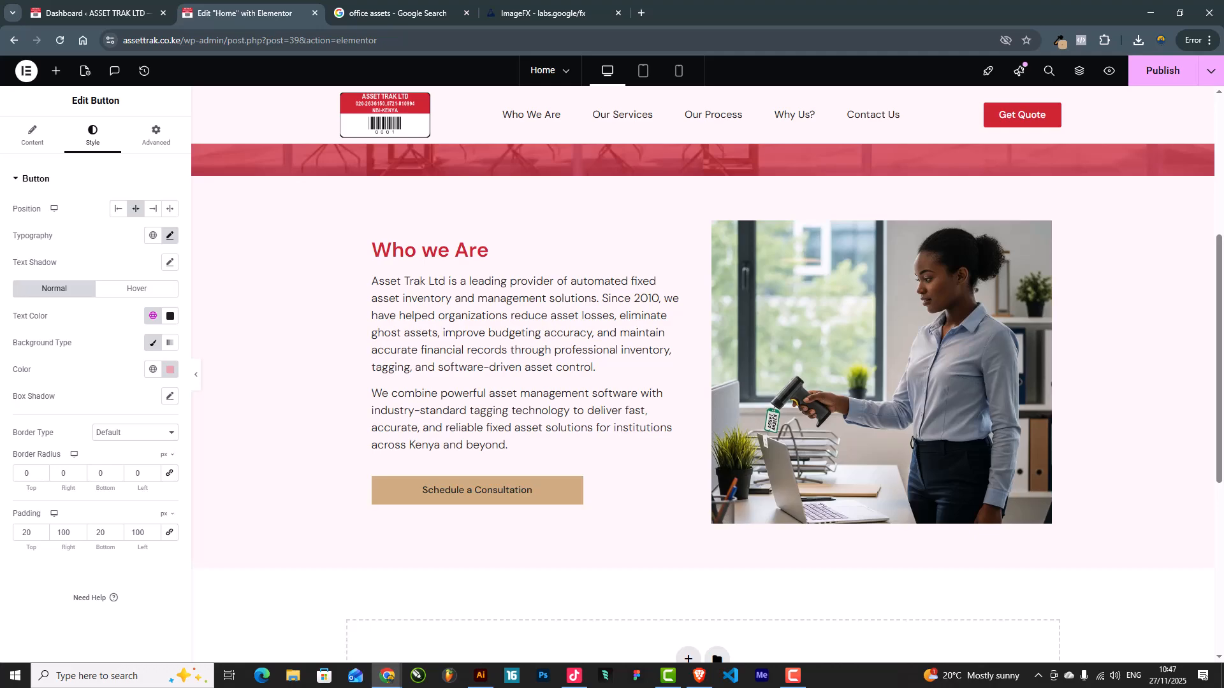
{"action": "scroll", "coordinate": [673, 595], "scroll_direction": "up", "scroll_amount": 5}
{"action": "scroll", "coordinate": [673, 594], "scroll_direction": "down", "scroll_amount": 7}
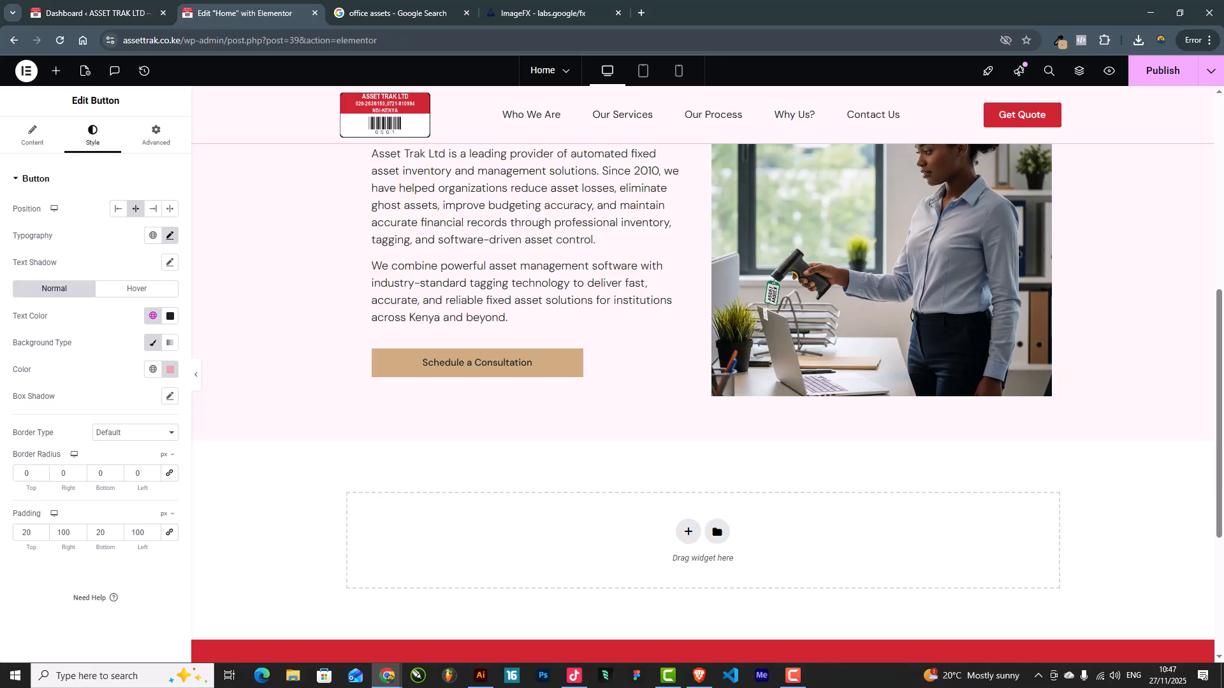
{"action": "scroll", "coordinate": [827, 495], "scroll_direction": "down", "scroll_amount": 3}
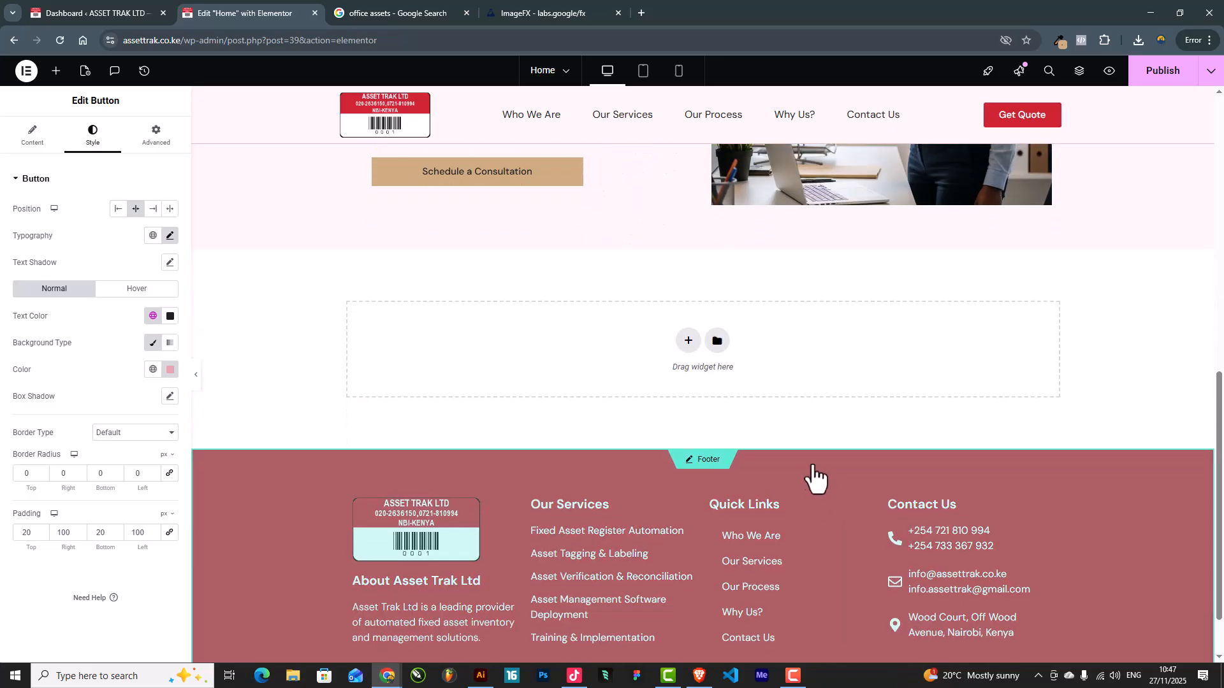
{"action": "scroll", "coordinate": [898, 378], "scroll_direction": "up", "scroll_amount": 2}
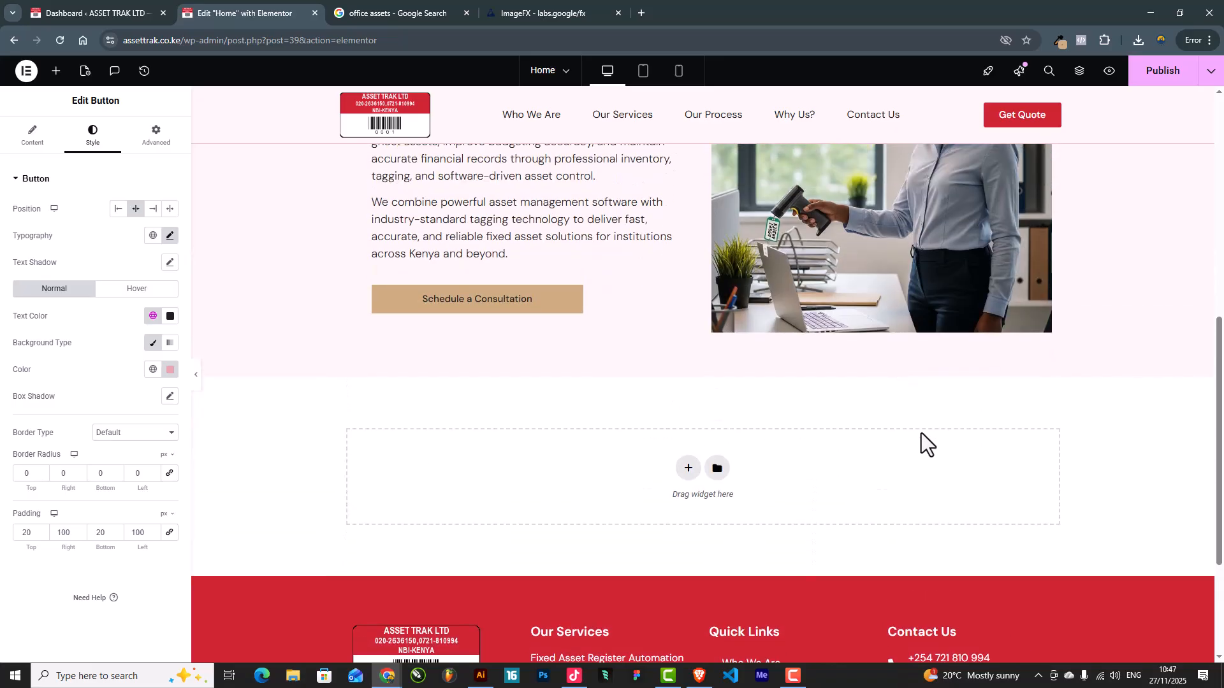
{"action": "left_click", "coordinate": [1158, 71]}
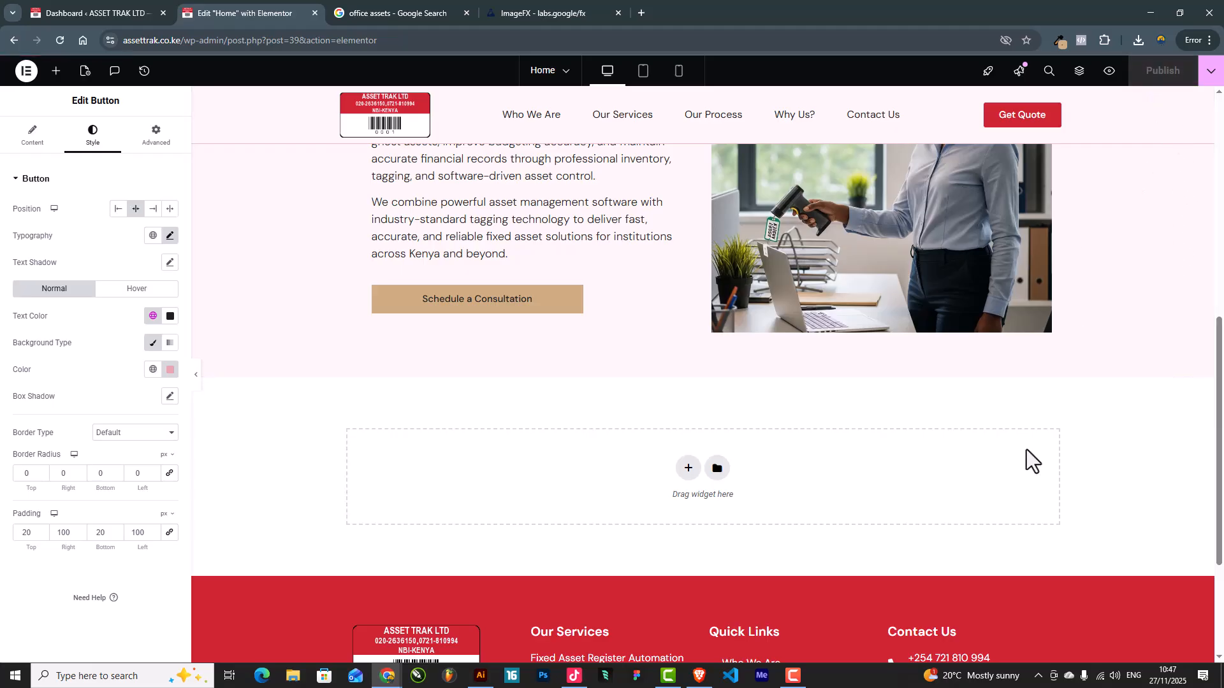
{"action": "scroll", "coordinate": [853, 475], "scroll_direction": "up", "scroll_amount": 5}
{"action": "scroll", "coordinate": [853, 475], "scroll_direction": "down", "scroll_amount": 7}
{"action": "scroll", "coordinate": [853, 486], "scroll_direction": "up", "scroll_amount": 2}
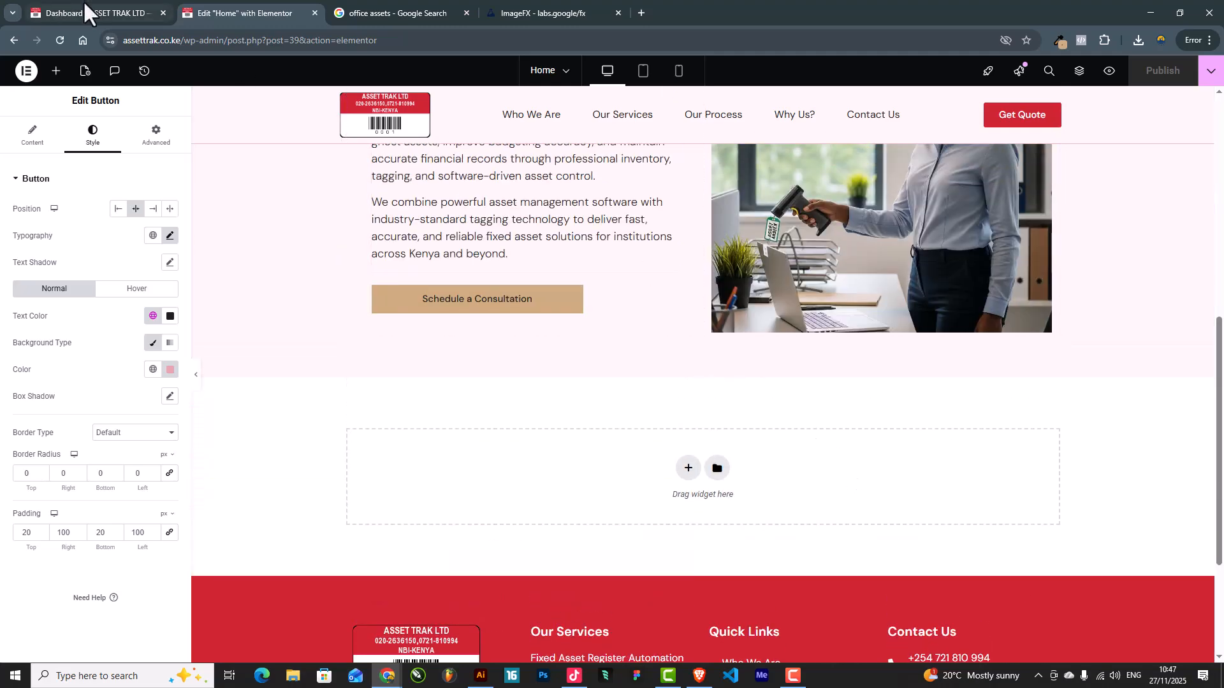
{"action": "scroll", "coordinate": [689, 470], "scroll_direction": "up", "scroll_amount": 5}
{"action": "scroll", "coordinate": [688, 470], "scroll_direction": "down", "scroll_amount": 6}
{"action": "scroll", "coordinate": [637, 437], "scroll_direction": "up", "scroll_amount": 1}
{"action": "left_click", "coordinate": [56, 71]}
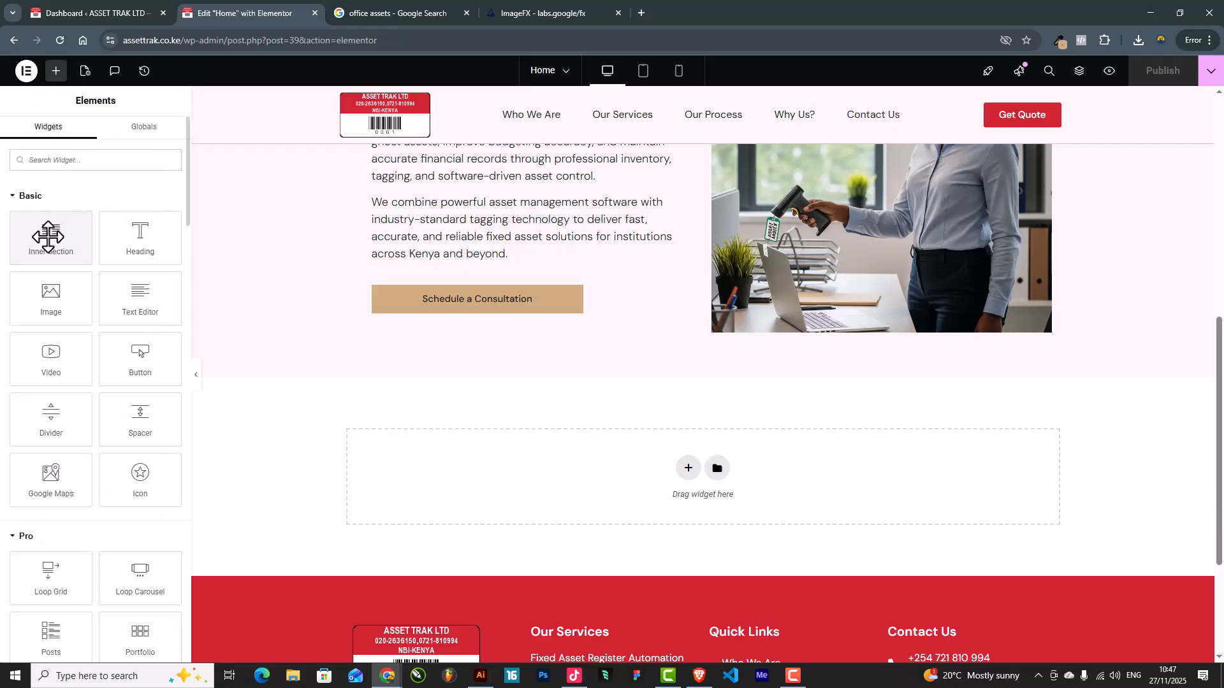
{"action": "scroll", "coordinate": [633, 404], "scroll_direction": "up", "scroll_amount": 4}
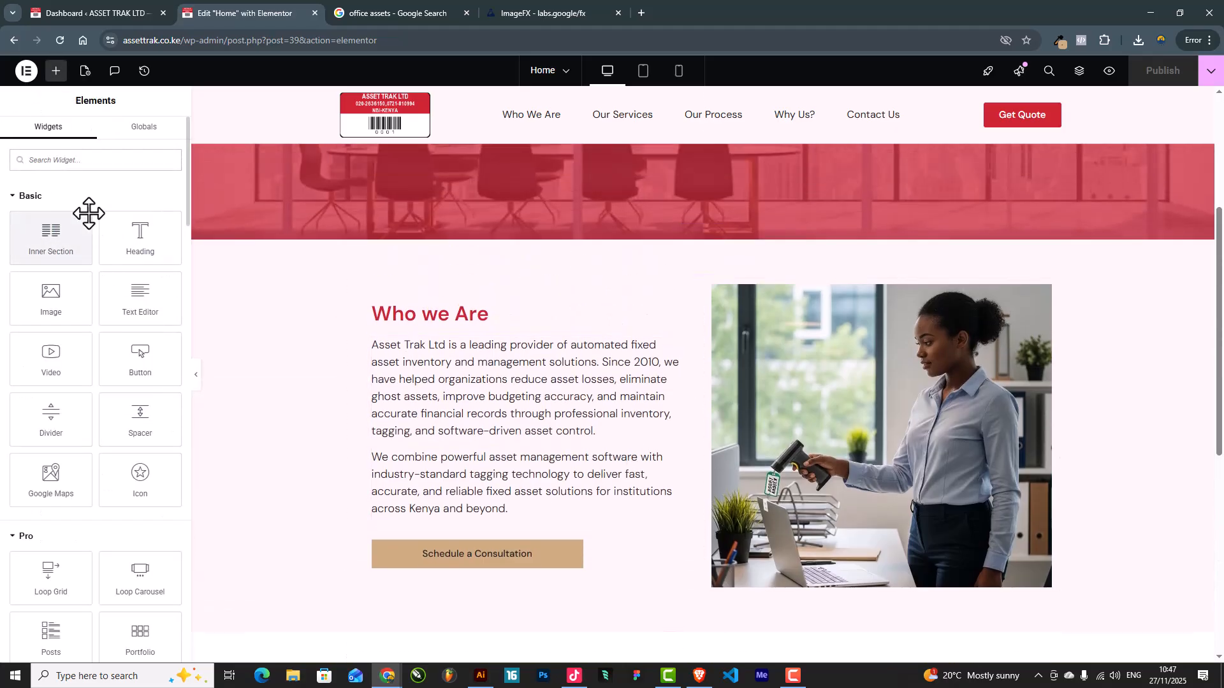
{"action": "scroll", "coordinate": [115, 207], "scroll_direction": "down", "scroll_amount": 3}
{"action": "scroll", "coordinate": [139, 292], "scroll_direction": "up", "scroll_amount": 3}
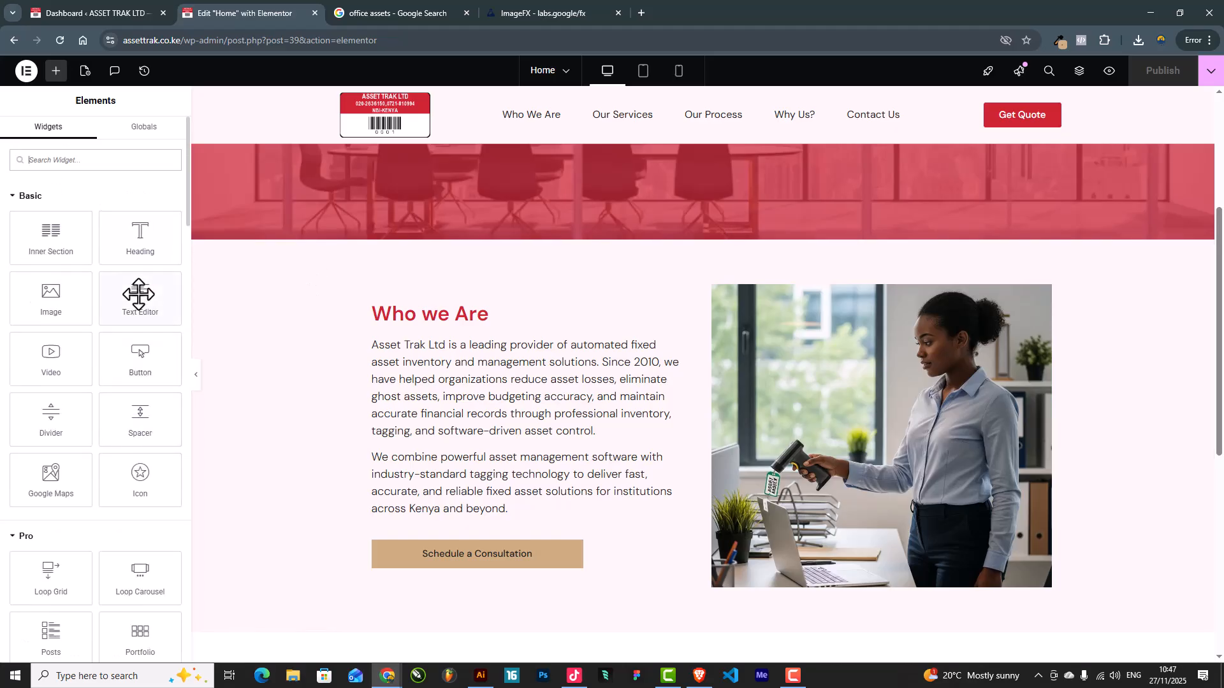
{"action": "scroll", "coordinate": [641, 392], "scroll_direction": "down", "scroll_amount": 1}
{"action": "scroll", "coordinate": [641, 392], "scroll_direction": "down", "scroll_amount": 3}
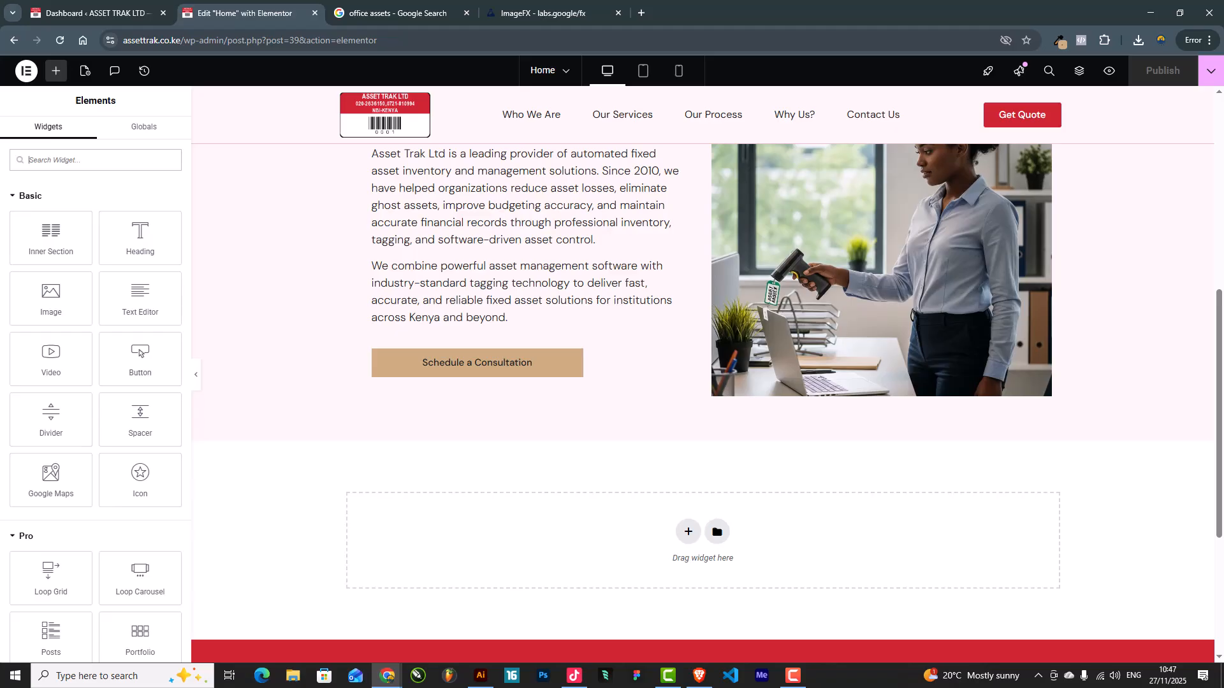
{"action": "key", "text": "alt+Tab"}
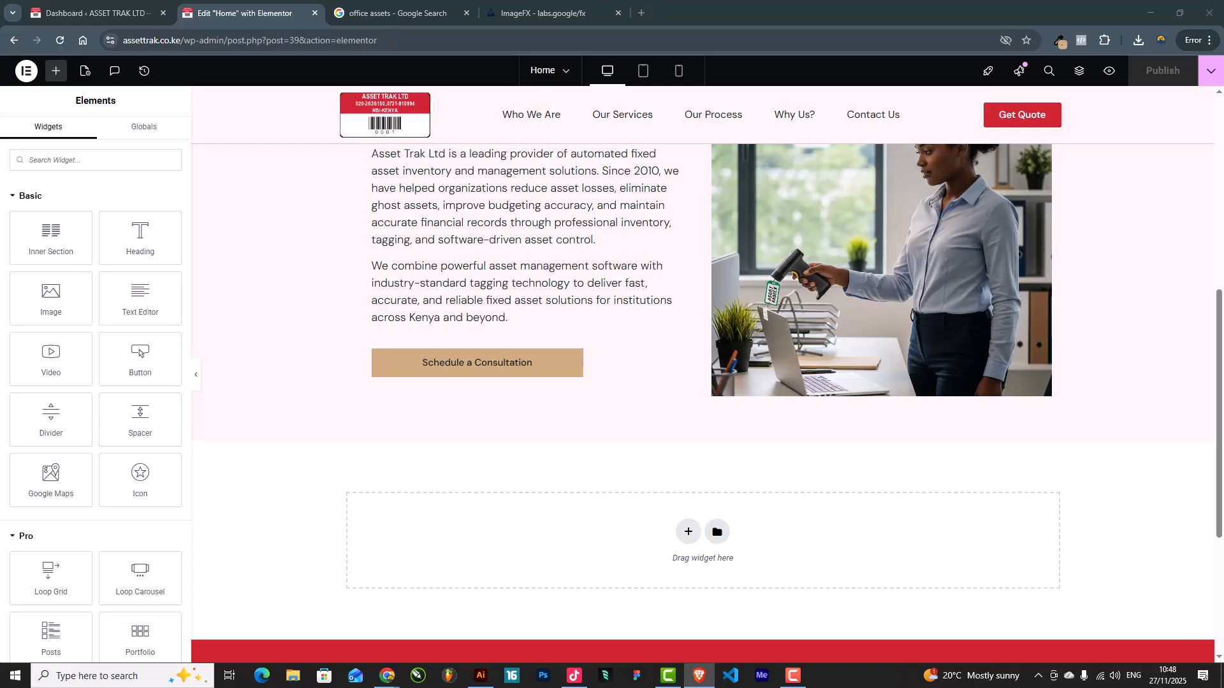
Add a single-column section below the Who we Are section with 50 px top and bottom padding
{"action": "scroll", "coordinate": [683, 464], "scroll_direction": "down", "scroll_amount": 2}
{"action": "left_click", "coordinate": [687, 406]}
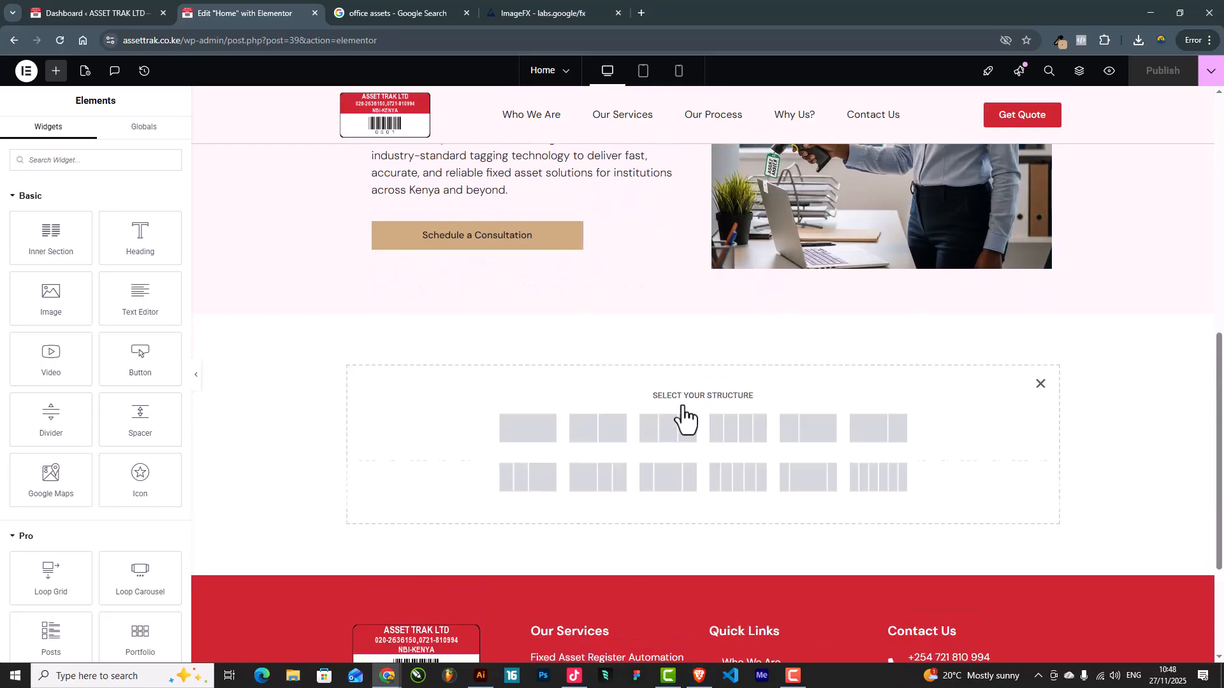
{"action": "left_click", "coordinate": [533, 445]}
{"action": "left_click", "coordinate": [160, 134]}
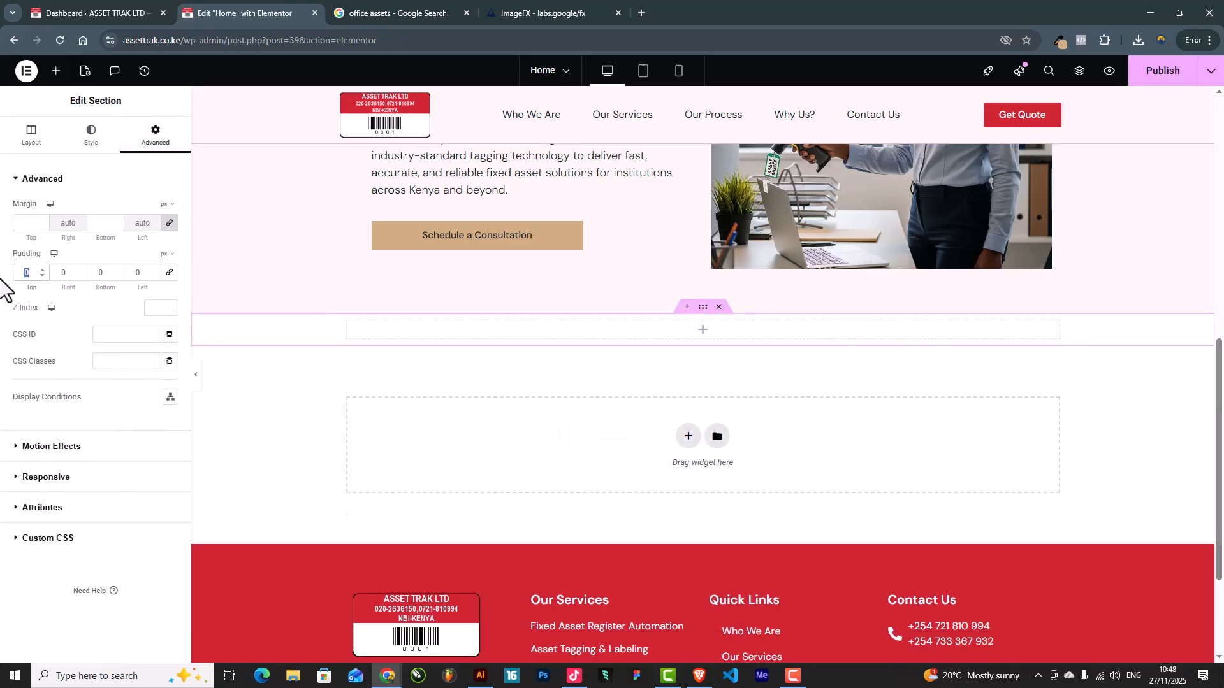
{"action": "type", "text": "50"}
{"action": "double_click", "coordinate": [104, 272]}
{"action": "type", "text": "50"}
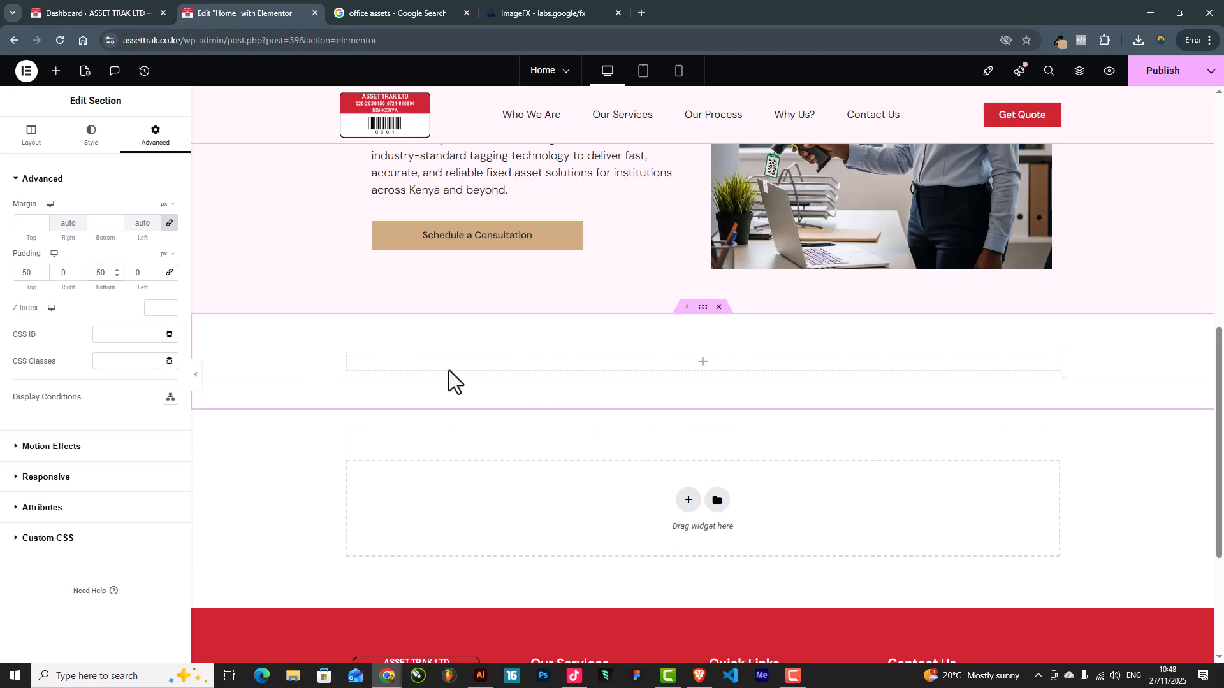
Add a centered heading reading "What We Do" to the new section
{"action": "left_click", "coordinate": [54, 74]}
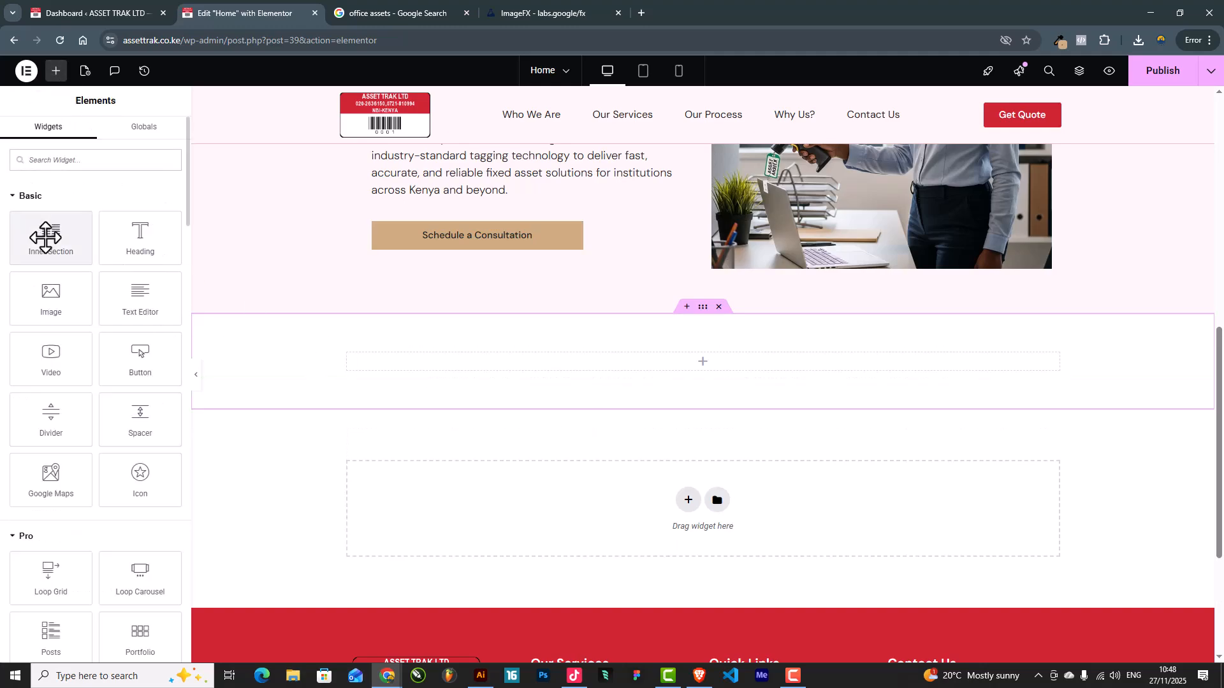
{"action": "left_click_drag", "start_coordinate": [121, 220], "coordinate": [667, 365]}
{"action": "triple_click", "coordinate": [92, 228]}
{"action": "type", "text": "What We Do"}
{"action": "left_click", "coordinate": [94, 135]}
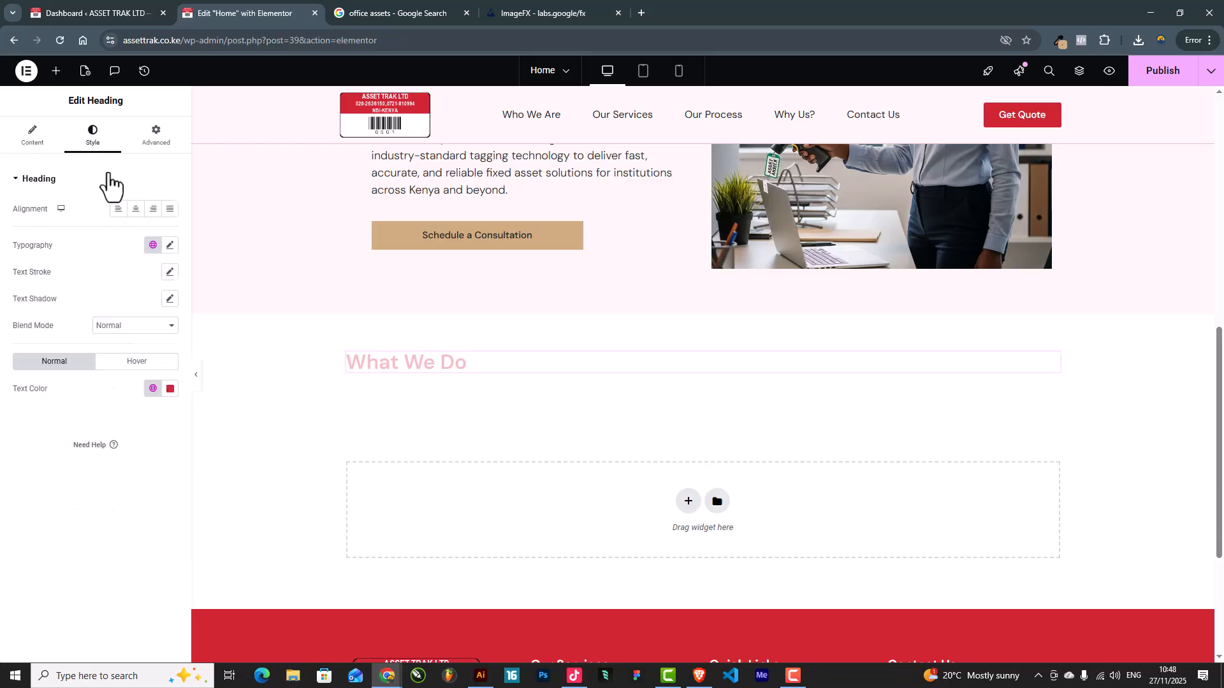
{"action": "left_click", "coordinate": [135, 209]}
Duplicate the Who we Are paragraph and place the copy under the What We Do heading
{"action": "scroll", "coordinate": [805, 495], "scroll_direction": "up", "scroll_amount": 3}
{"action": "key", "text": "alt+Tab"}
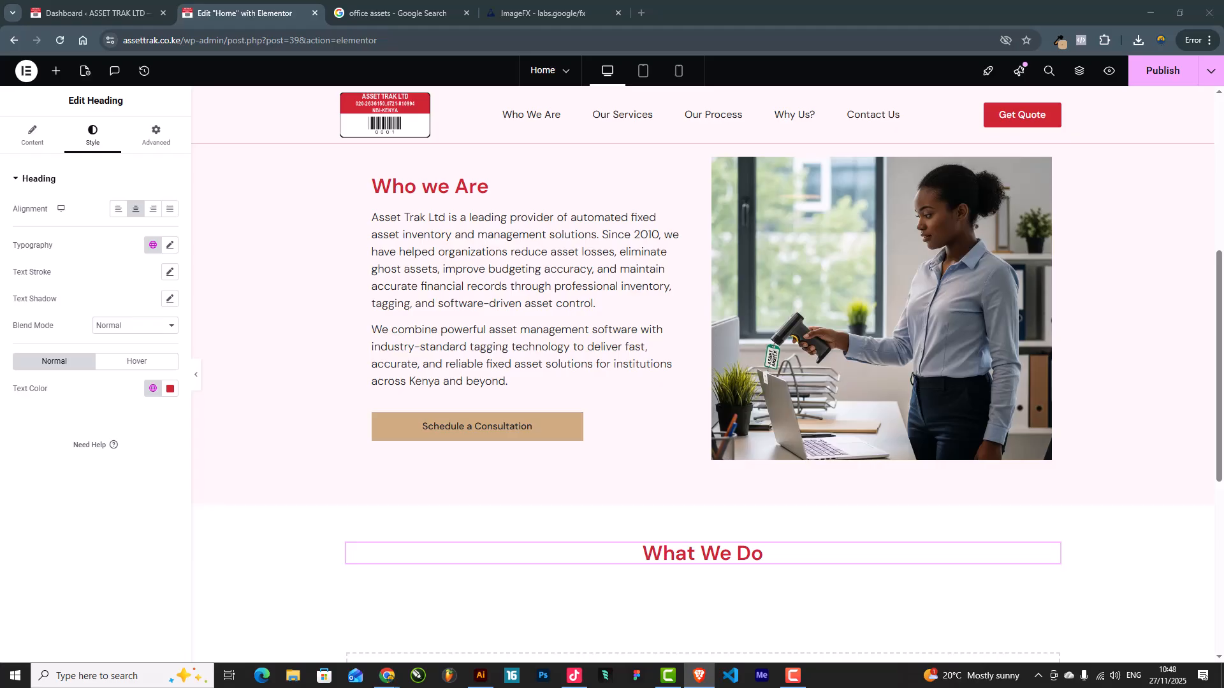
{"action": "scroll", "coordinate": [666, 191], "scroll_direction": "down", "scroll_amount": 2}
{"action": "scroll", "coordinate": [667, 191], "scroll_direction": "up", "scroll_amount": 2}
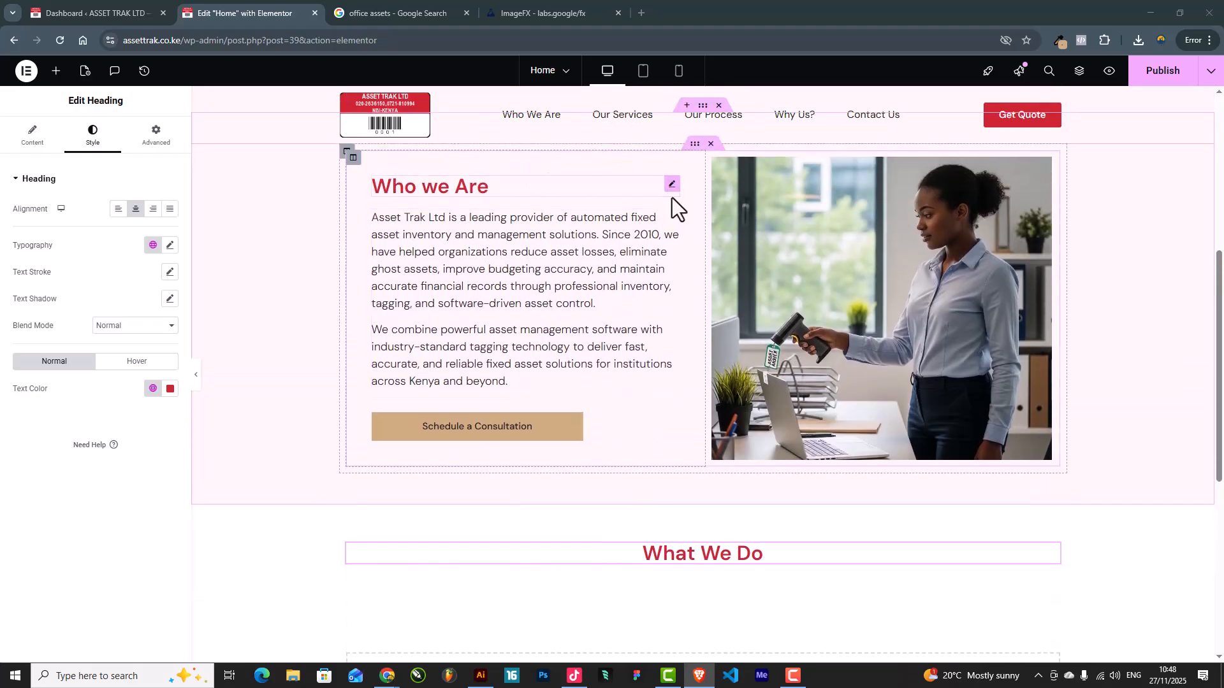
{"action": "right_click", "coordinate": [676, 224]}
{"action": "left_click", "coordinate": [722, 255]}
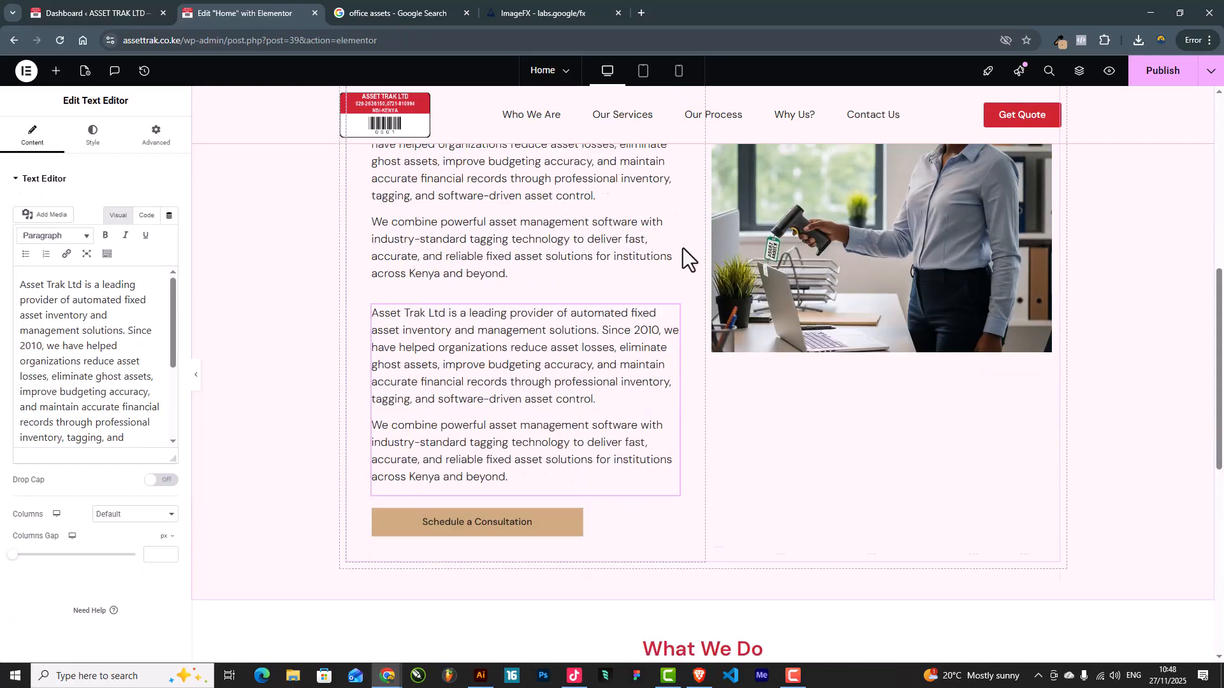
{"action": "left_click_drag", "start_coordinate": [670, 309], "coordinate": [699, 446]}
Replace the paragraph with "We provide automated fixed asset tagging, inventory, verification, and management solutions to help organizations accurately record, track, and control their assets." and center it
{"action": "triple_click", "coordinate": [71, 321]}
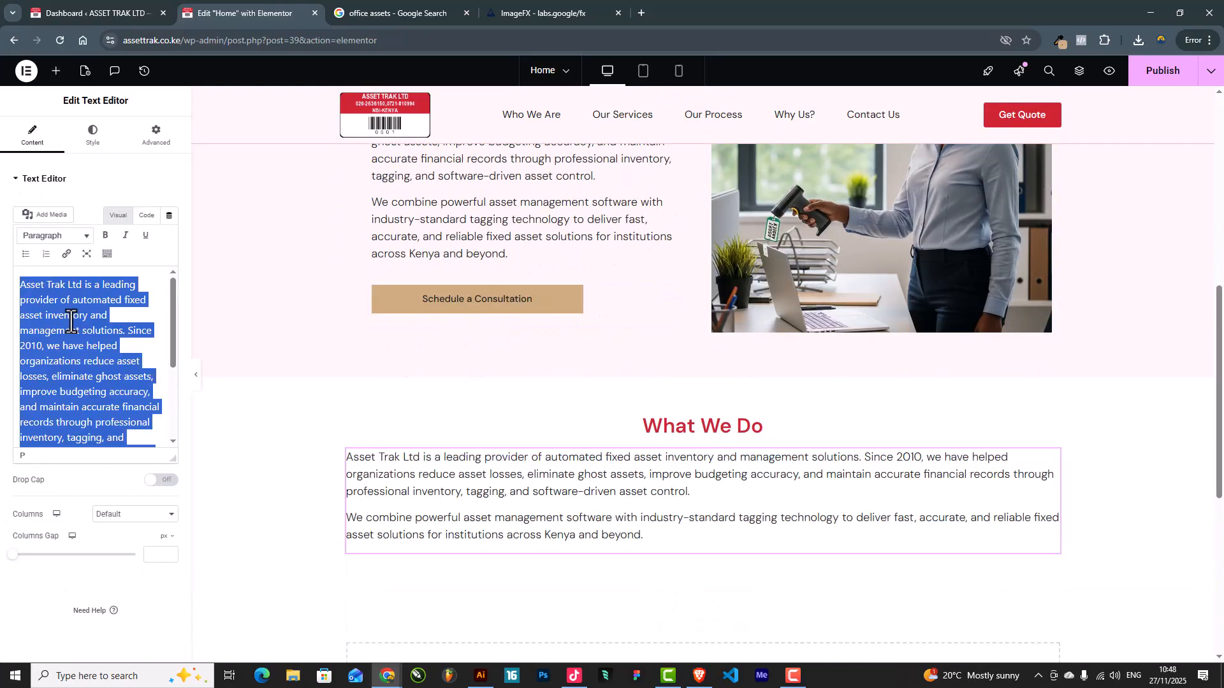
{"action": "type", "text": "We provide automated fixed asset tagging, inventory, verification, and management solutions to help organizations accurately record, track, and control their assets."}
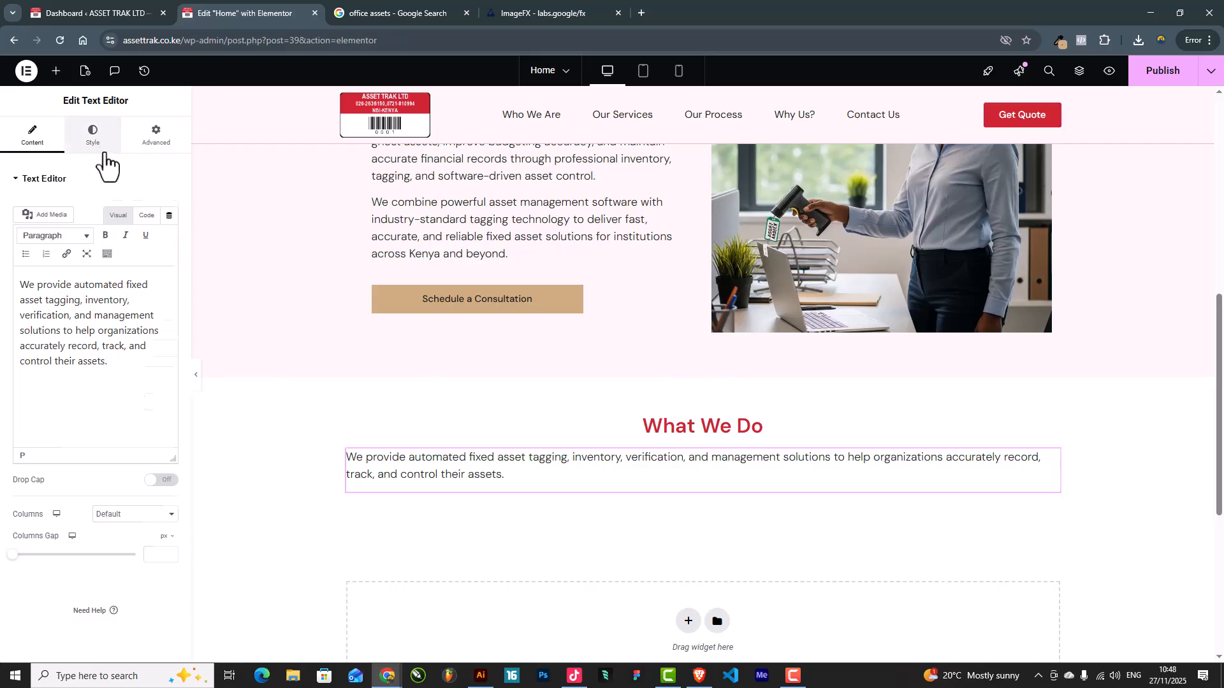
{"action": "left_click", "coordinate": [94, 137]}
{"action": "left_click", "coordinate": [135, 209]}
Set the What We Do paragraph's top margin to -15 px and its other margins to 0
{"action": "left_click", "coordinate": [156, 137]}
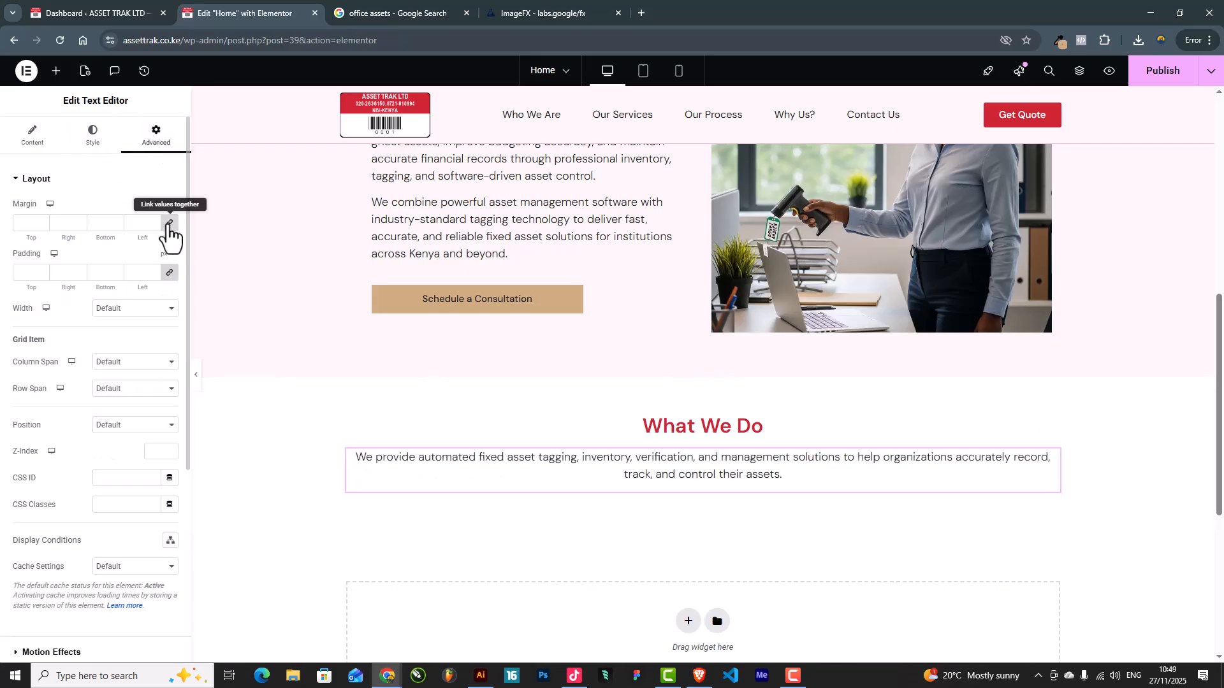
{"action": "left_click_drag", "start_coordinate": [41, 226], "coordinate": [40, 226]}
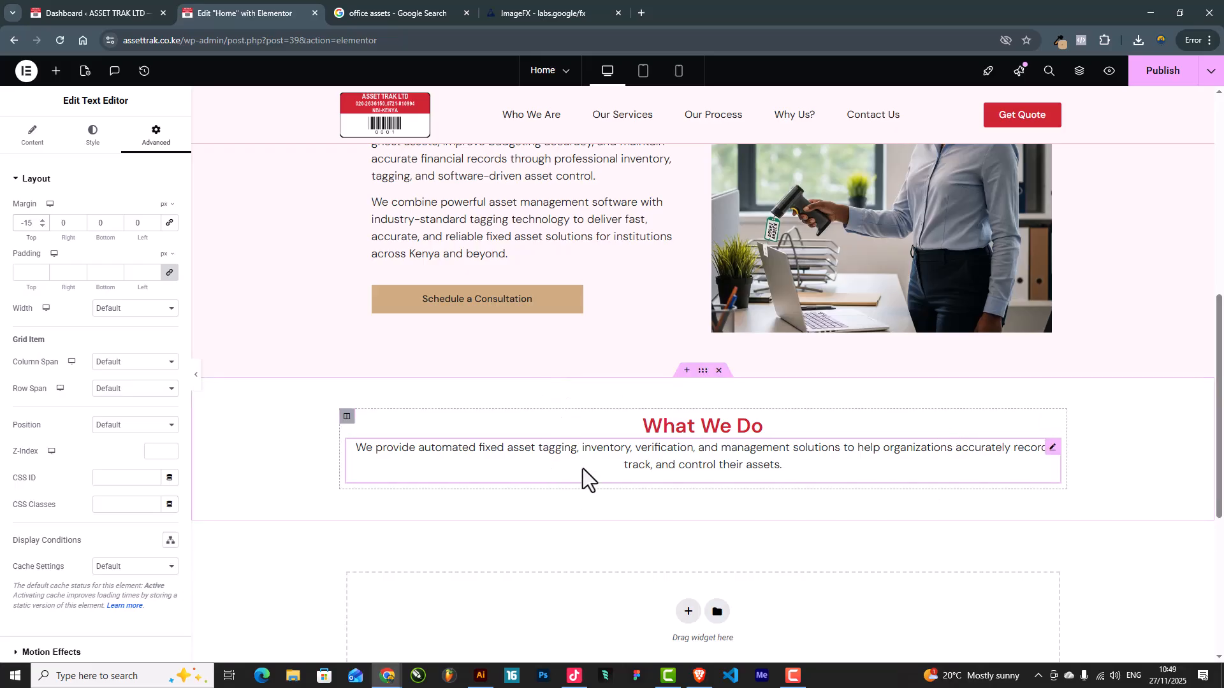
{"action": "left_click", "coordinate": [30, 137]}
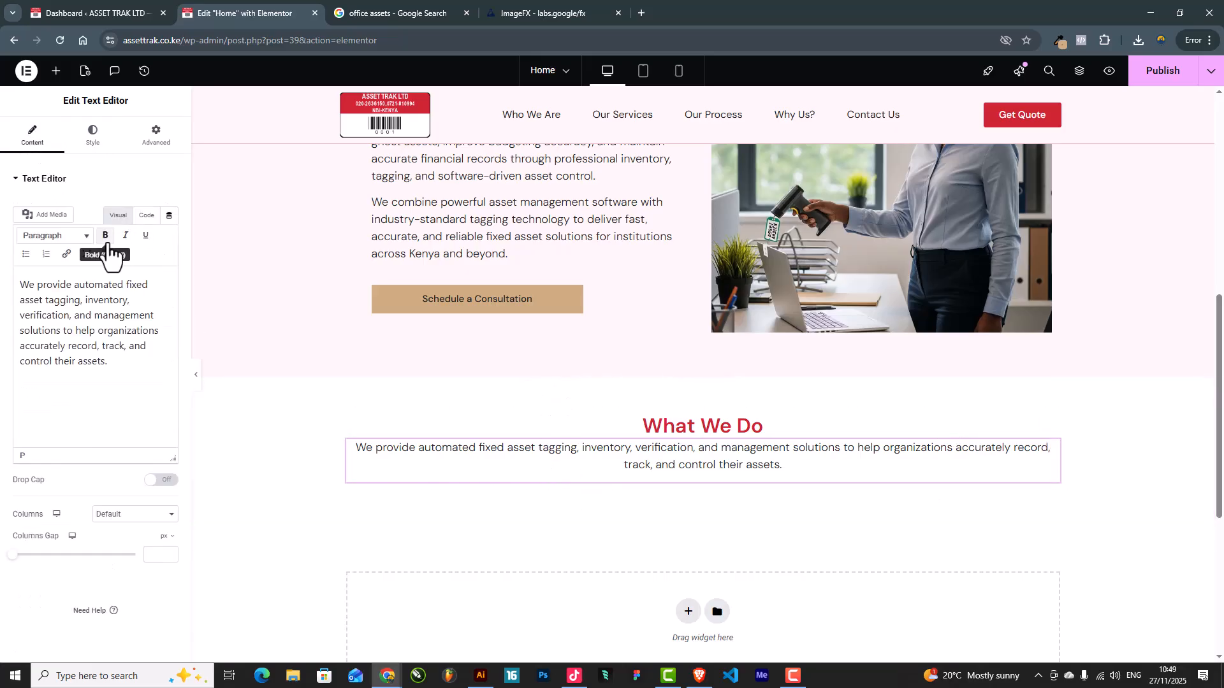
{"action": "left_click", "coordinate": [146, 215]}
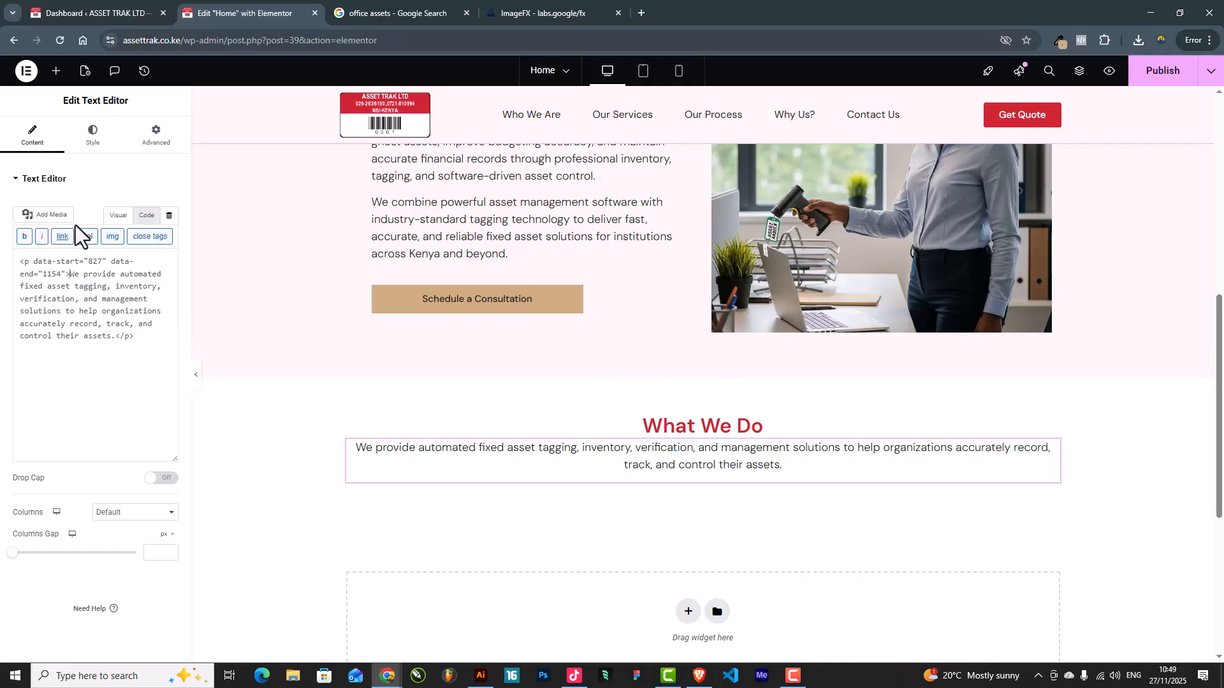
Insert an inner section under the What We Do heading, reduce it to one column and set its boxed width to 800
{"action": "left_click", "coordinate": [57, 71]}
{"action": "left_click_drag", "start_coordinate": [52, 238], "coordinate": [714, 459]}
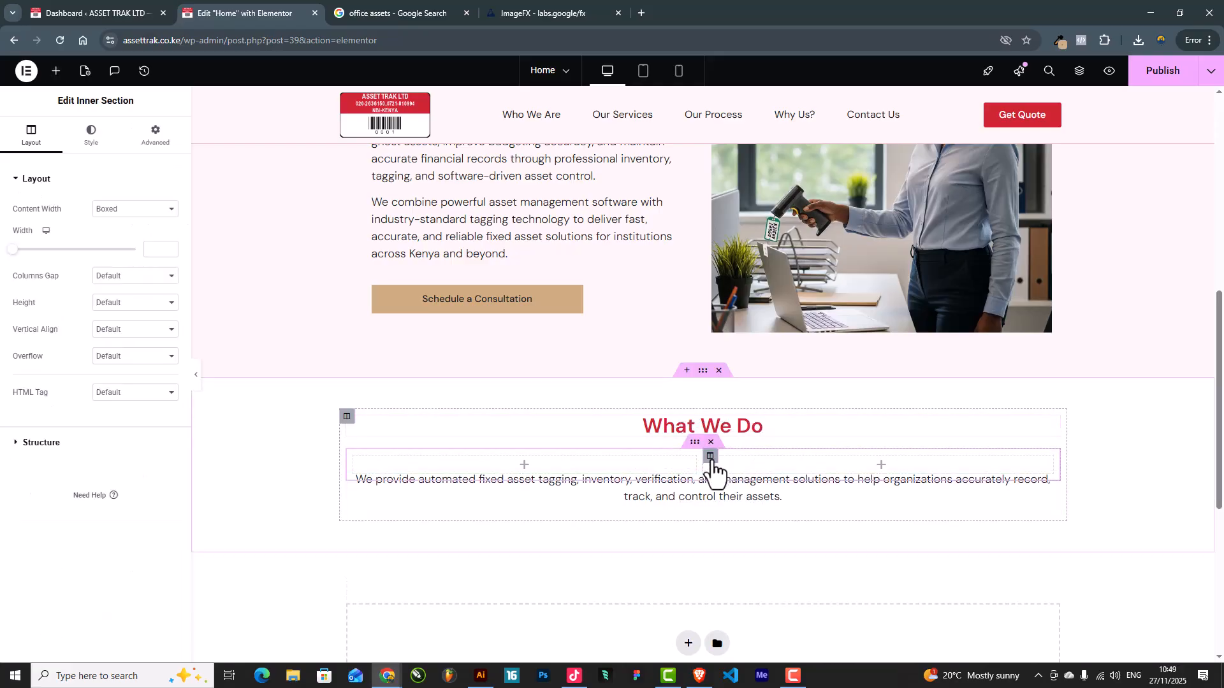
{"action": "right_click", "coordinate": [713, 490]}
{"action": "left_click", "coordinate": [763, 649]}
{"action": "left_click", "coordinate": [696, 443]}
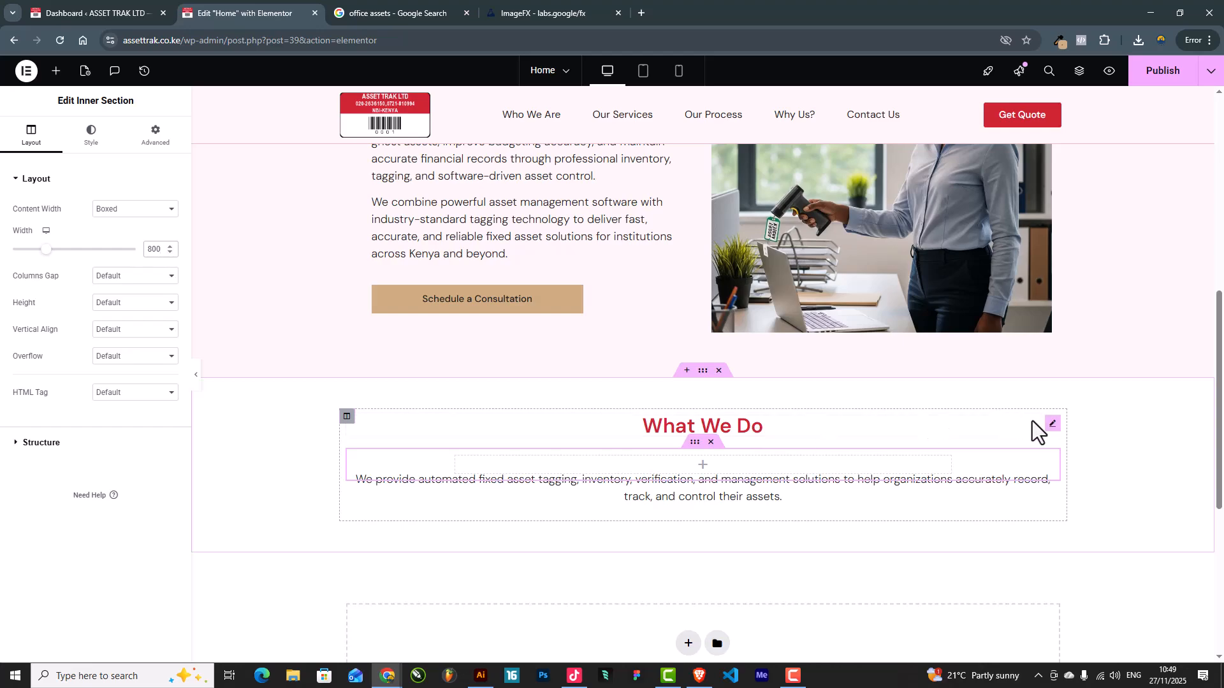
Move the What We Do heading and its paragraph into the narrower inner section
{"action": "mouse_move", "coordinate": [1052, 425]}
{"action": "left_mouse_down"}
{"action": "mouse_move", "coordinate": [677, 437]}
{"action": "mouse_move", "coordinate": [692, 435]}
{"action": "left_mouse_up"}
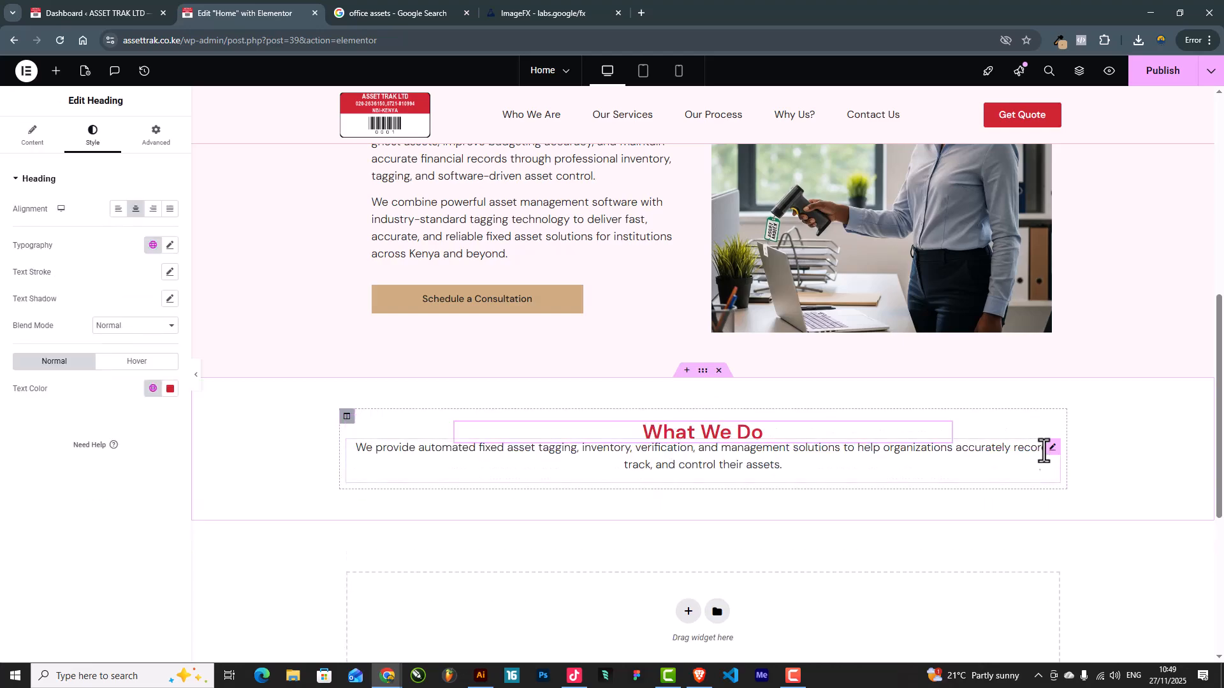
{"action": "left_click_drag", "start_coordinate": [1050, 454], "coordinate": [754, 431]}
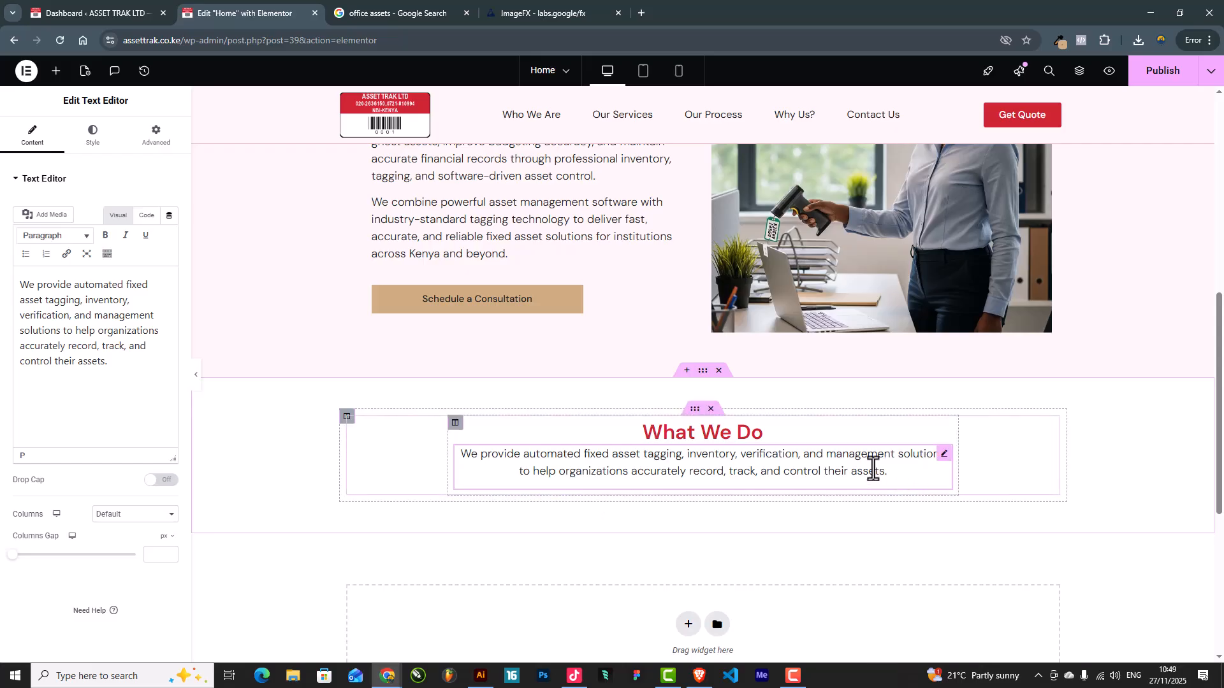
{"action": "scroll", "coordinate": [823, 479], "scroll_direction": "down", "scroll_amount": 2}
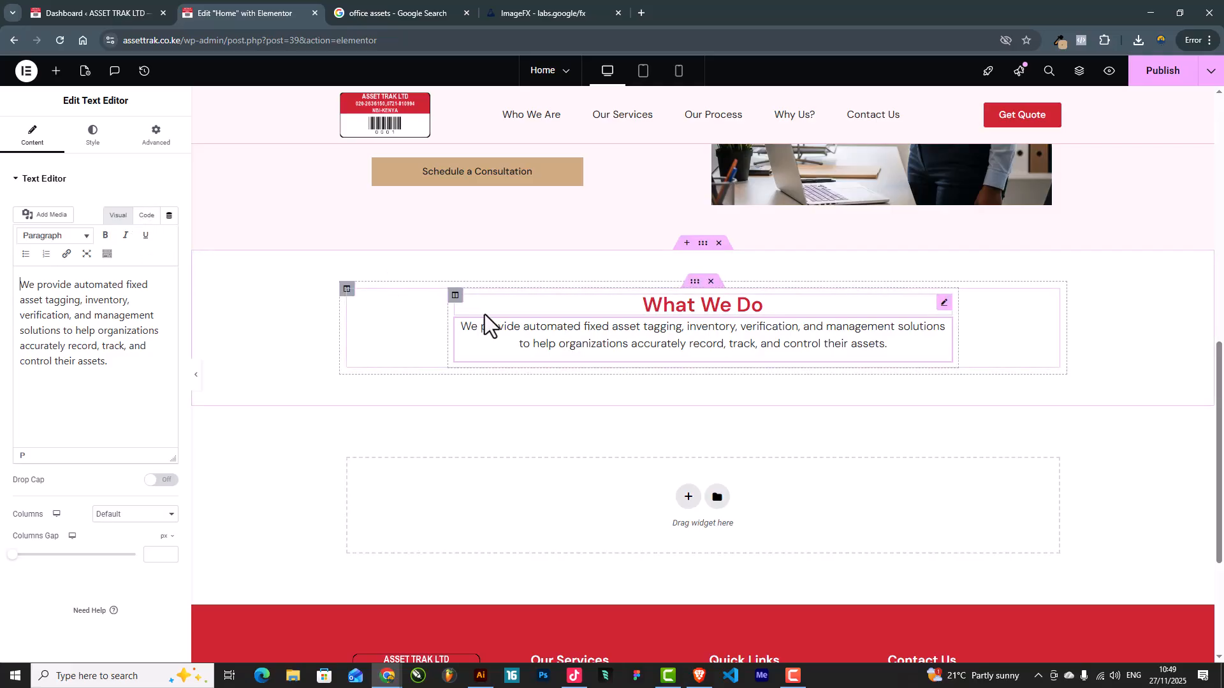
{"action": "scroll", "coordinate": [663, 388], "scroll_direction": "down", "scroll_amount": 1}
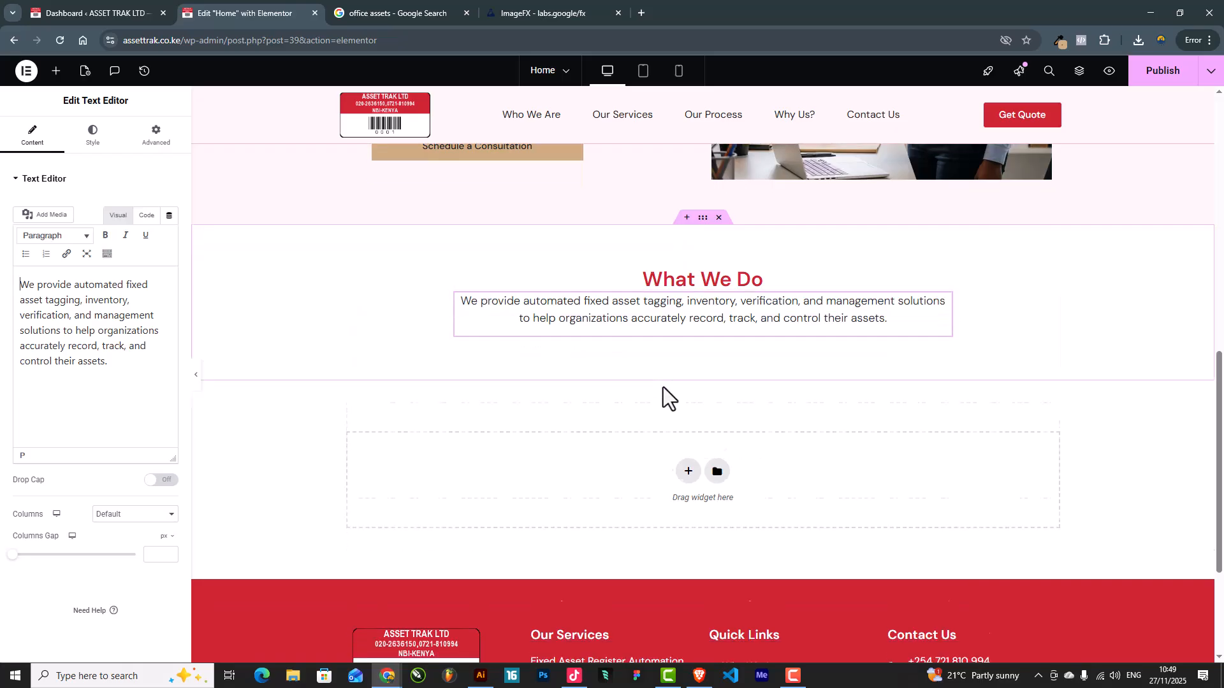
Check the What We Do section against the Who we Are section and publish the Home page changes
{"action": "scroll", "coordinate": [667, 388], "scroll_direction": "up", "scroll_amount": 6}
{"action": "scroll", "coordinate": [667, 389], "scroll_direction": "down", "scroll_amount": 5}
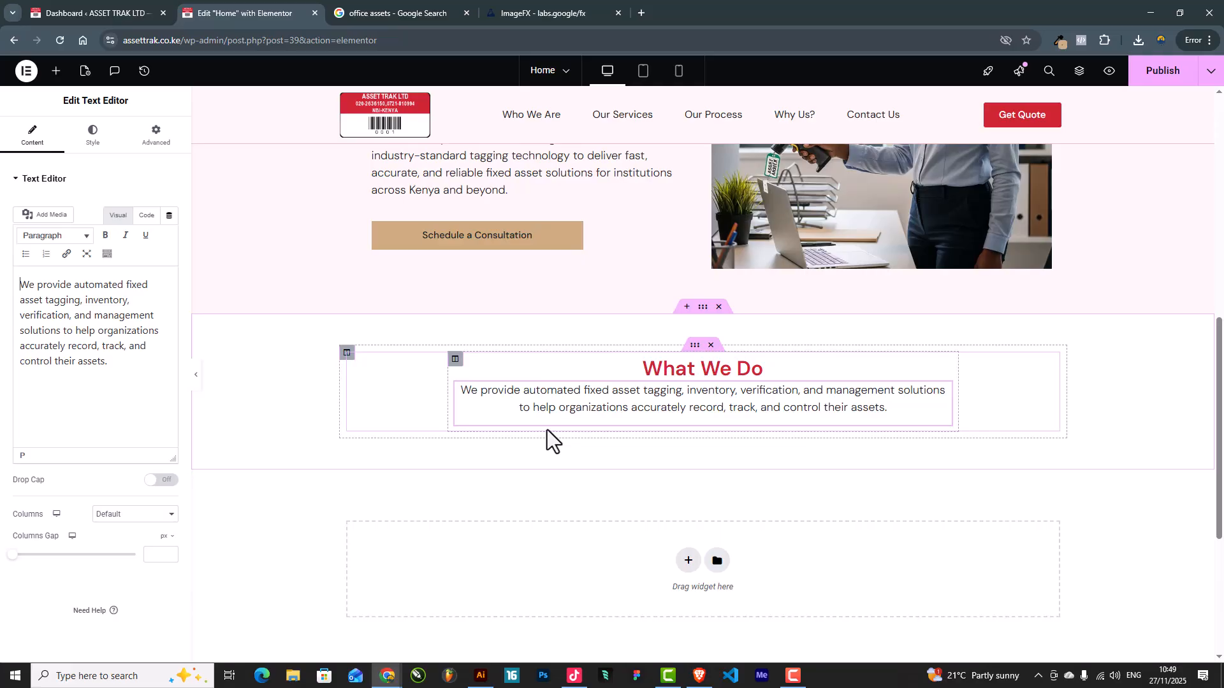
{"action": "scroll", "coordinate": [672, 442], "scroll_direction": "up", "scroll_amount": 3}
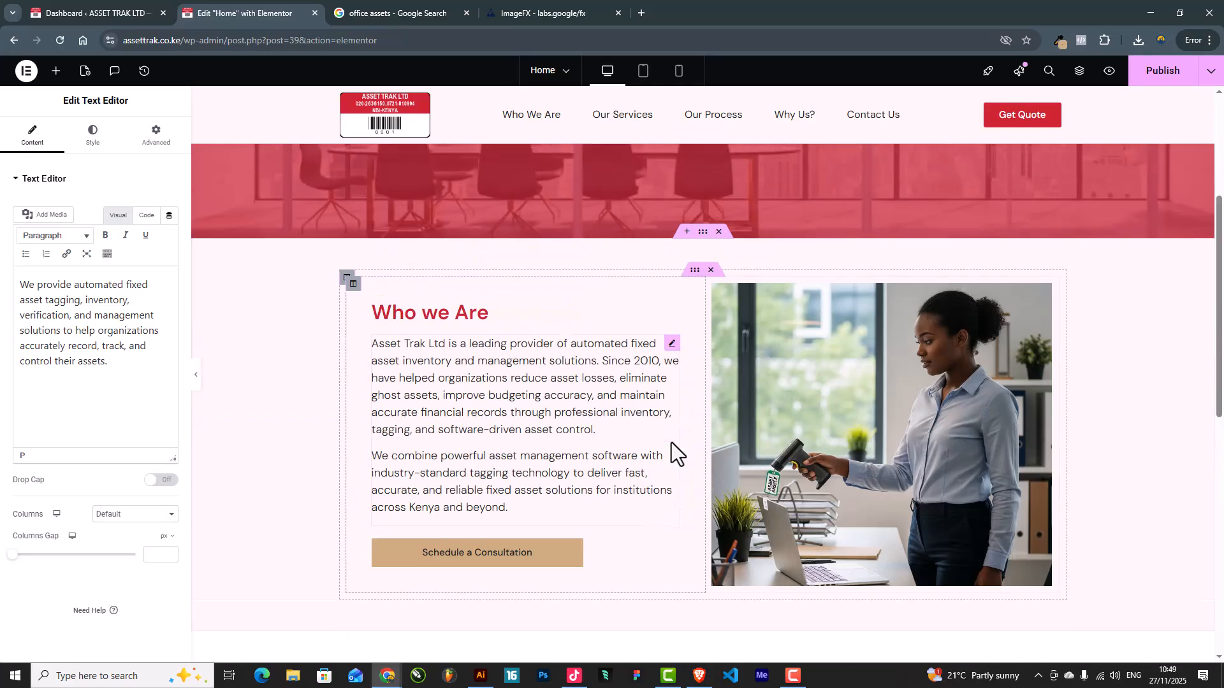
{"action": "scroll", "coordinate": [671, 443], "scroll_direction": "down", "scroll_amount": 5}
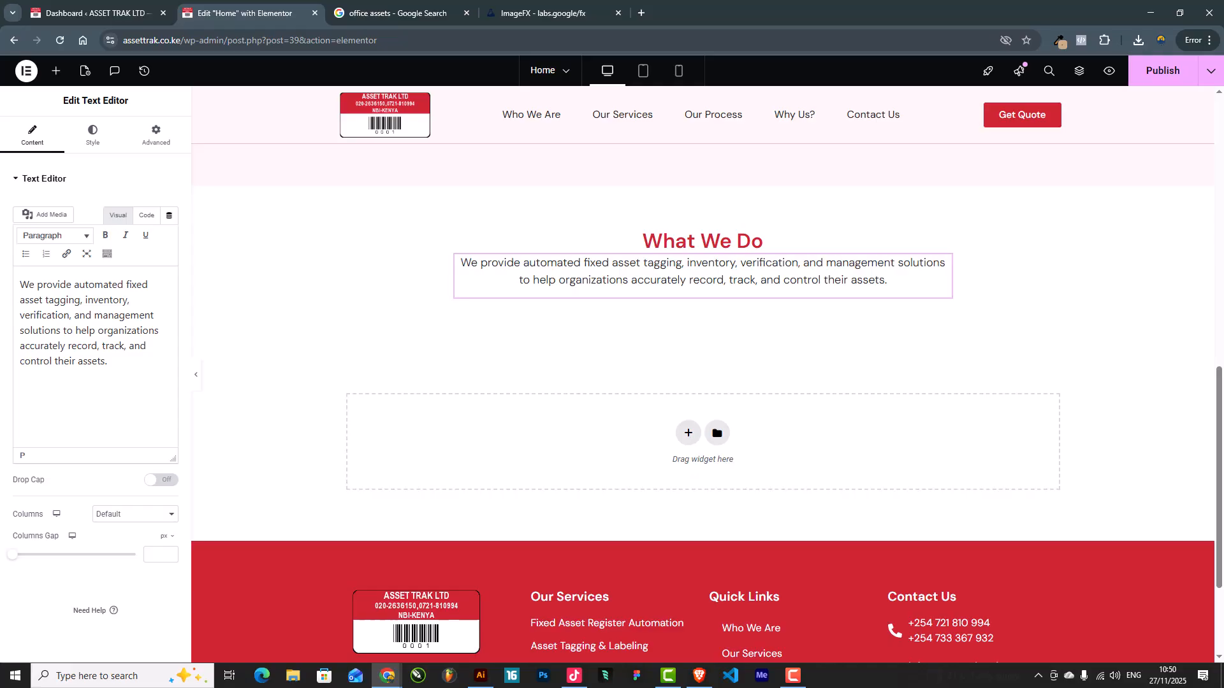
{"action": "left_click", "coordinate": [1147, 81]}
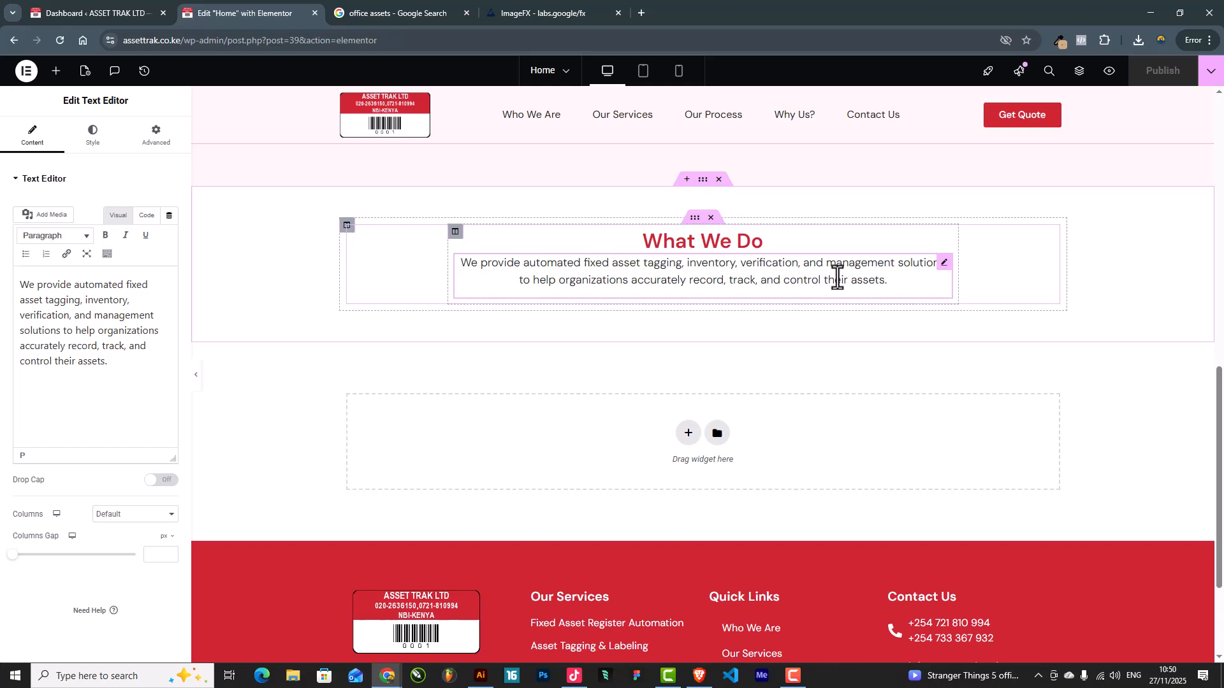
{"action": "scroll", "coordinate": [837, 277], "scroll_direction": "up", "scroll_amount": 10}
{"action": "scroll", "coordinate": [706, 272], "scroll_direction": "down", "scroll_amount": 6}
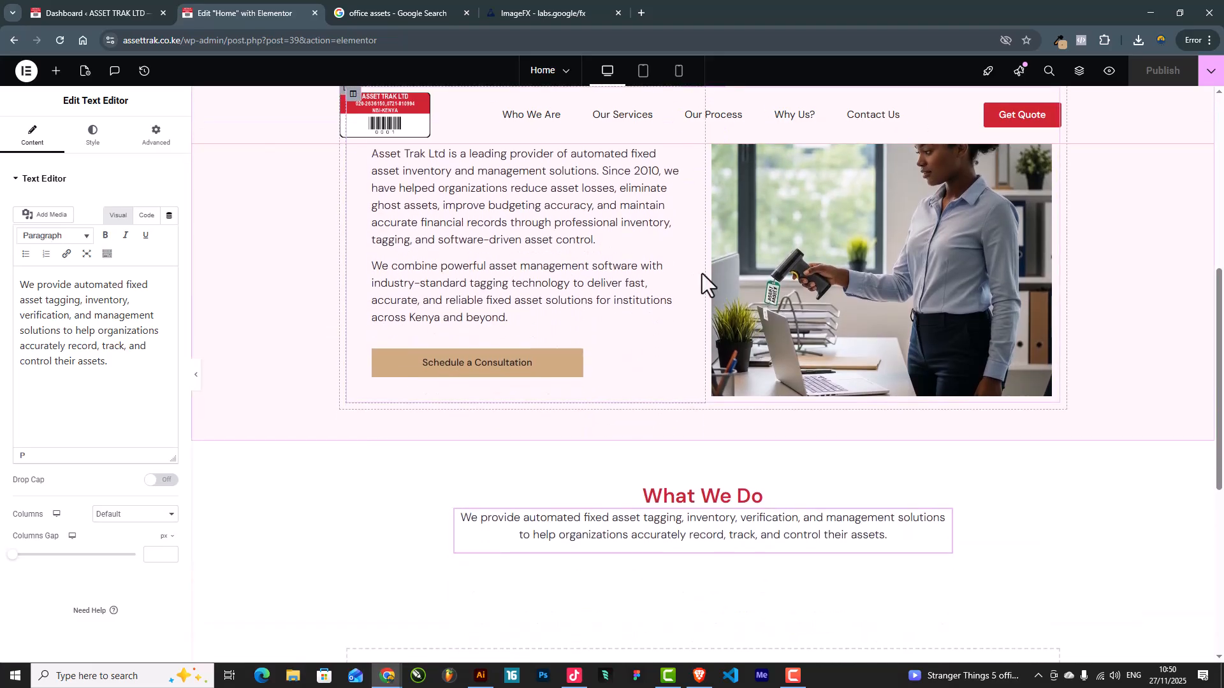
Go to the WordPress dashboard, open the plugin upload form and start choosing a plugin file
{"action": "left_click", "coordinate": [125, 14]}
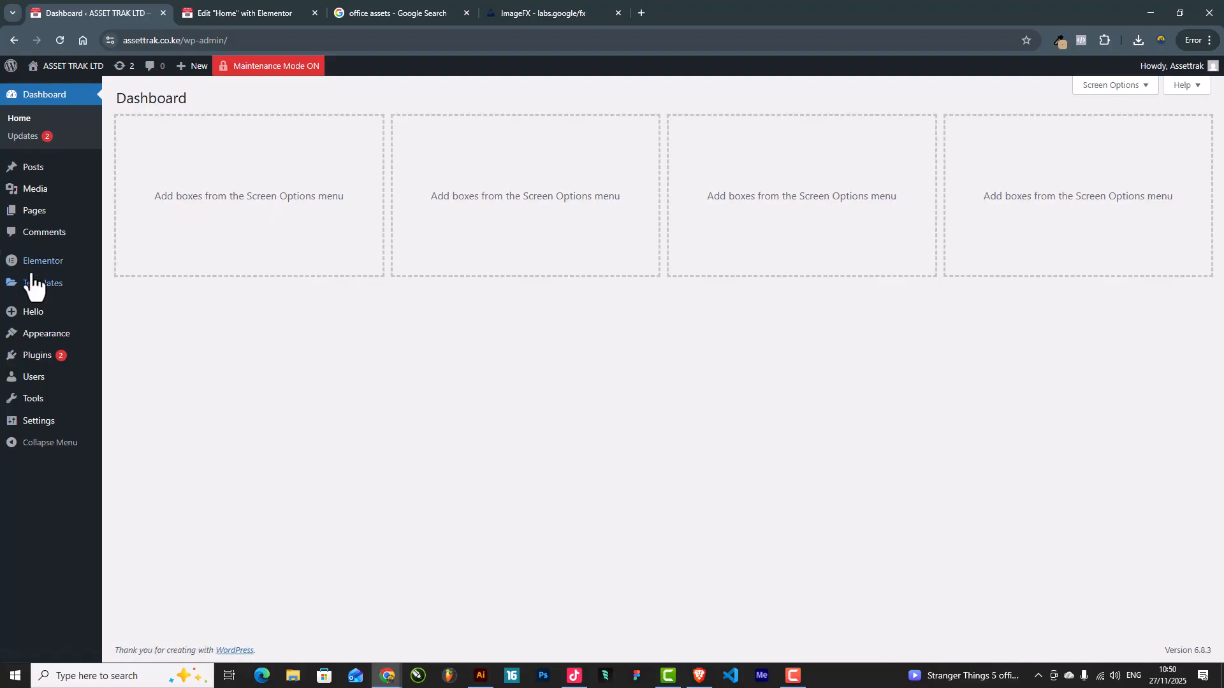
{"action": "mouse_move", "coordinate": [32, 273]}
{"action": "mouse_move", "coordinate": [49, 365]}
{"action": "left_click", "coordinate": [139, 360]}
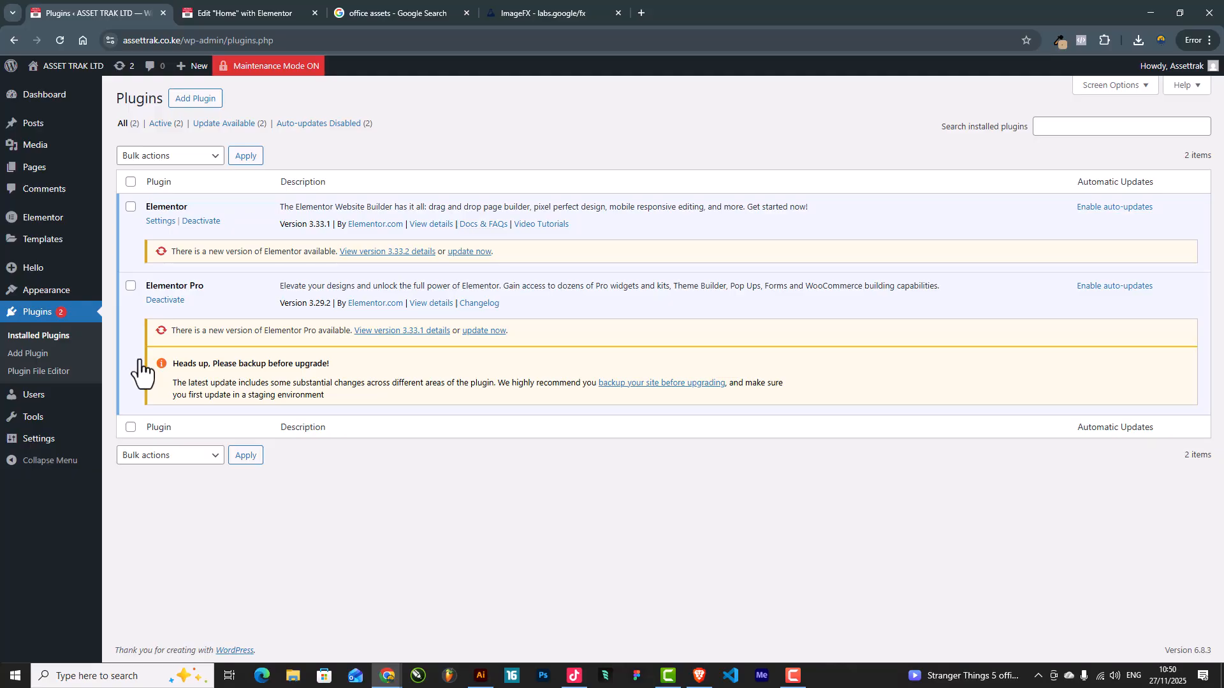
{"action": "left_click", "coordinate": [192, 100]}
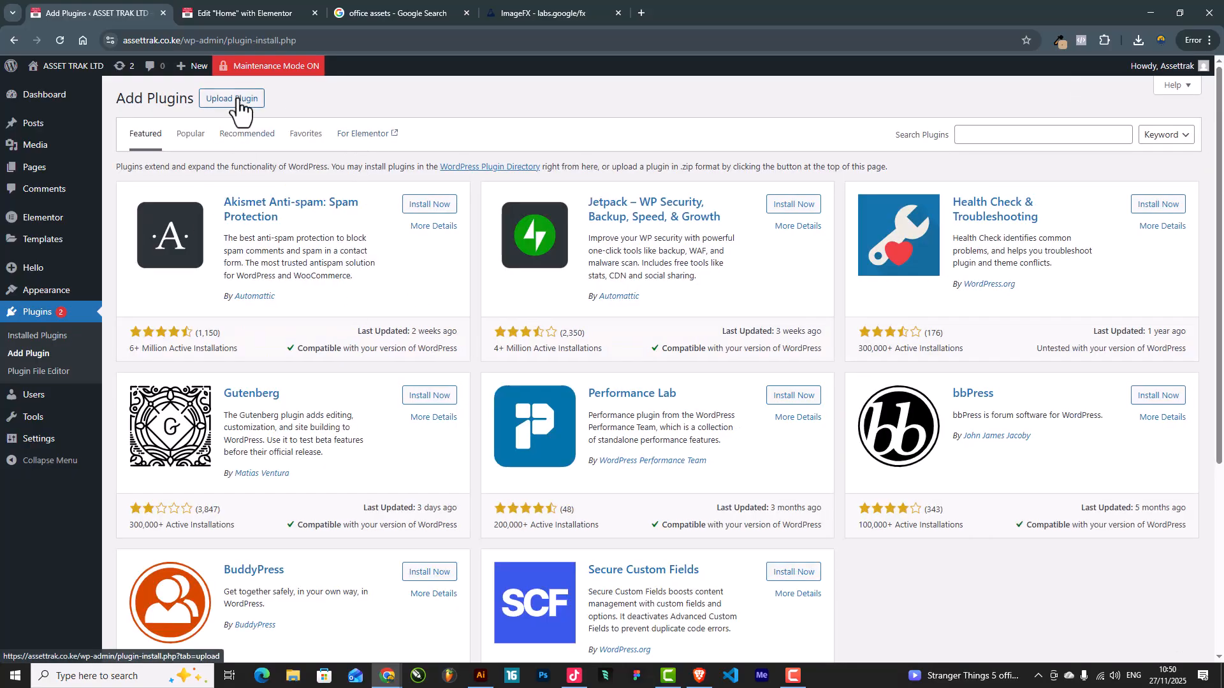
{"action": "left_click", "coordinate": [238, 101]}
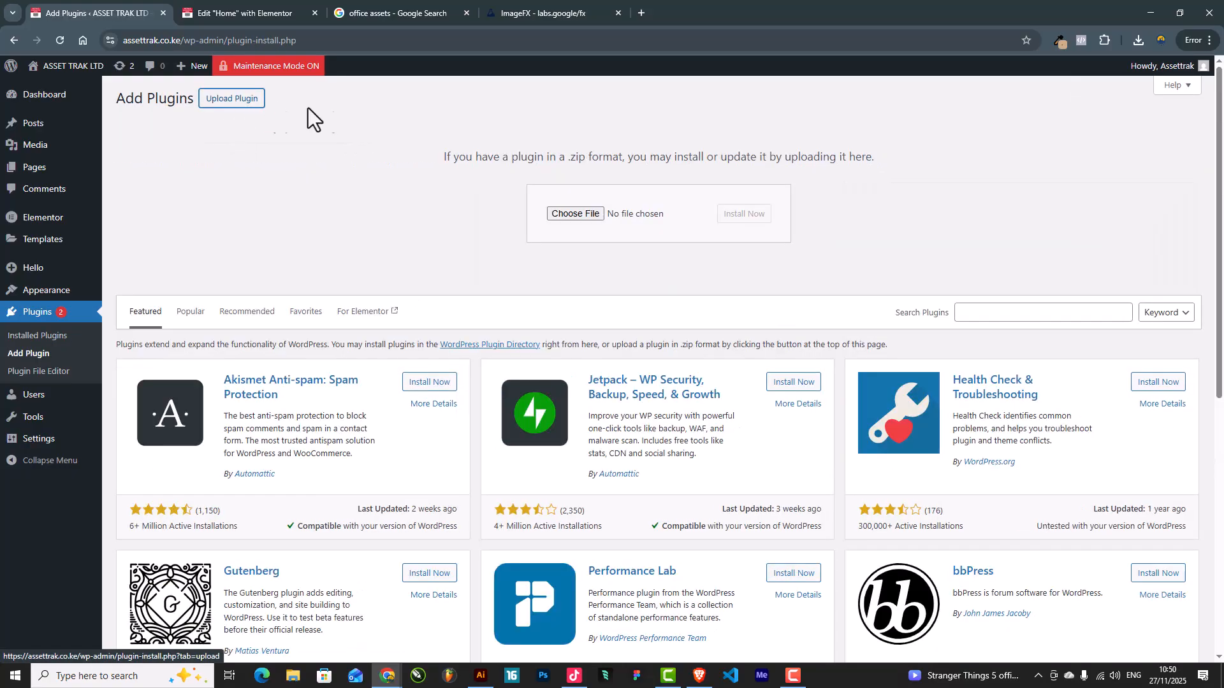
{"action": "left_click", "coordinate": [586, 216]}
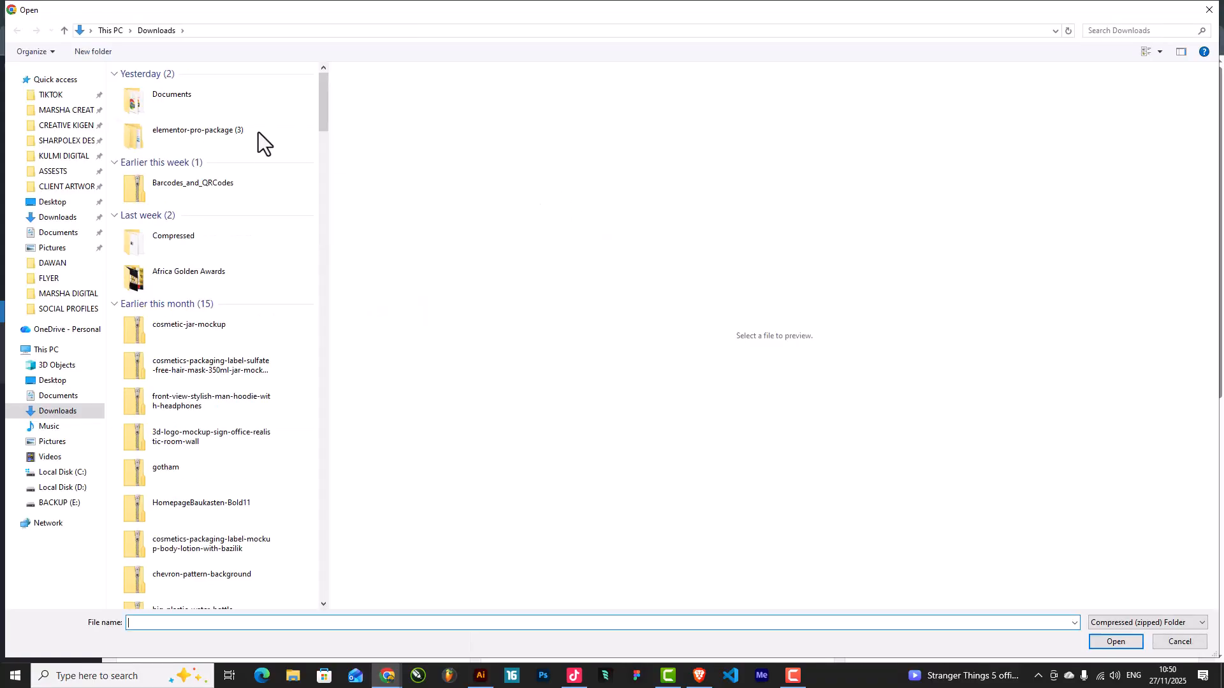
Search the Downloads folder for "jet eleme" and choose the jet-elements (1) zip file for upload
{"action": "left_click", "coordinate": [1145, 29]}
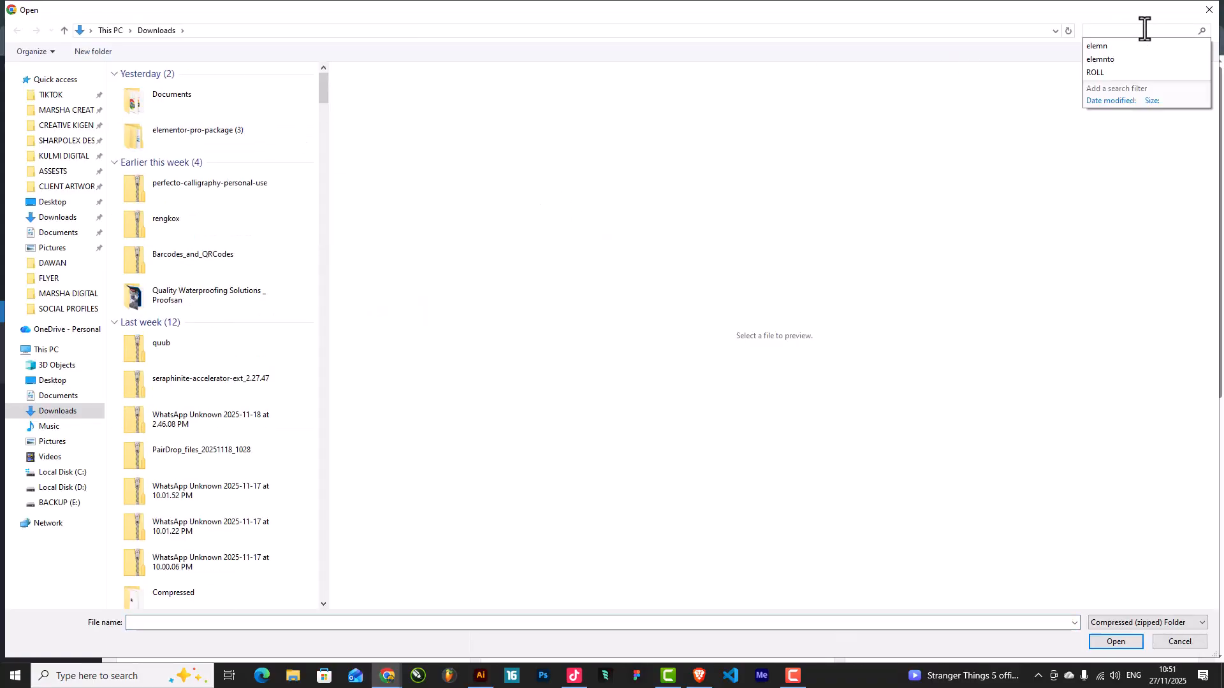
{"action": "type", "text": "jet eleme"}
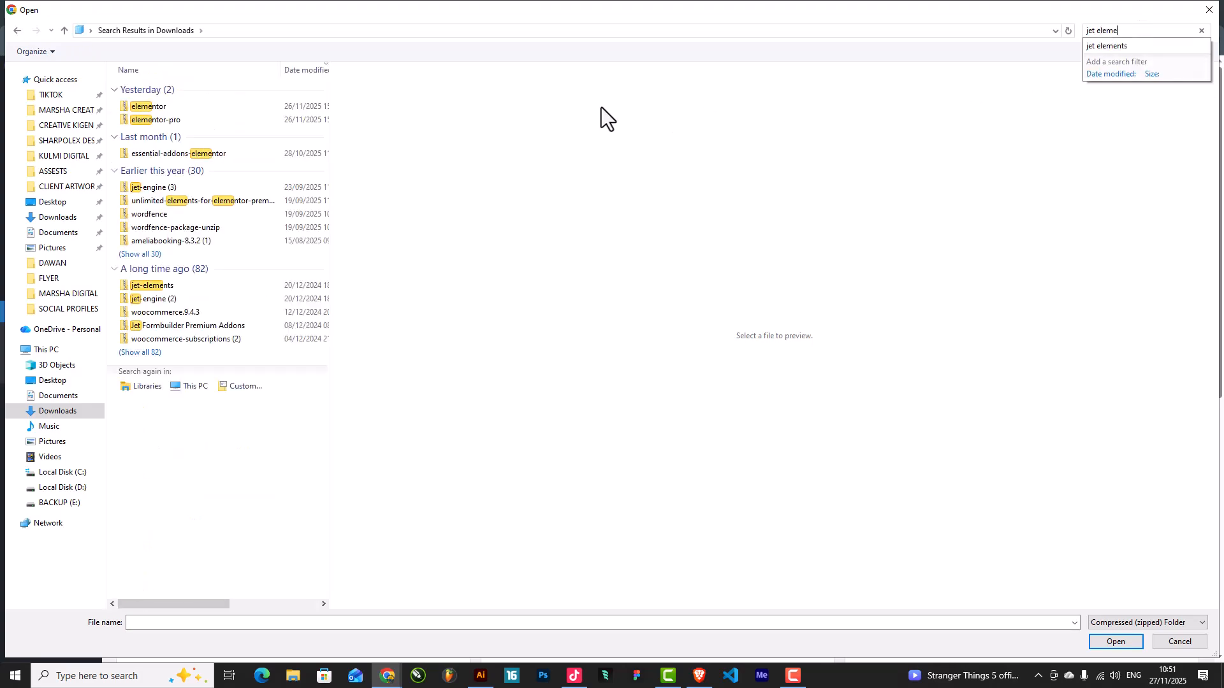
{"action": "left_click", "coordinate": [140, 254]}
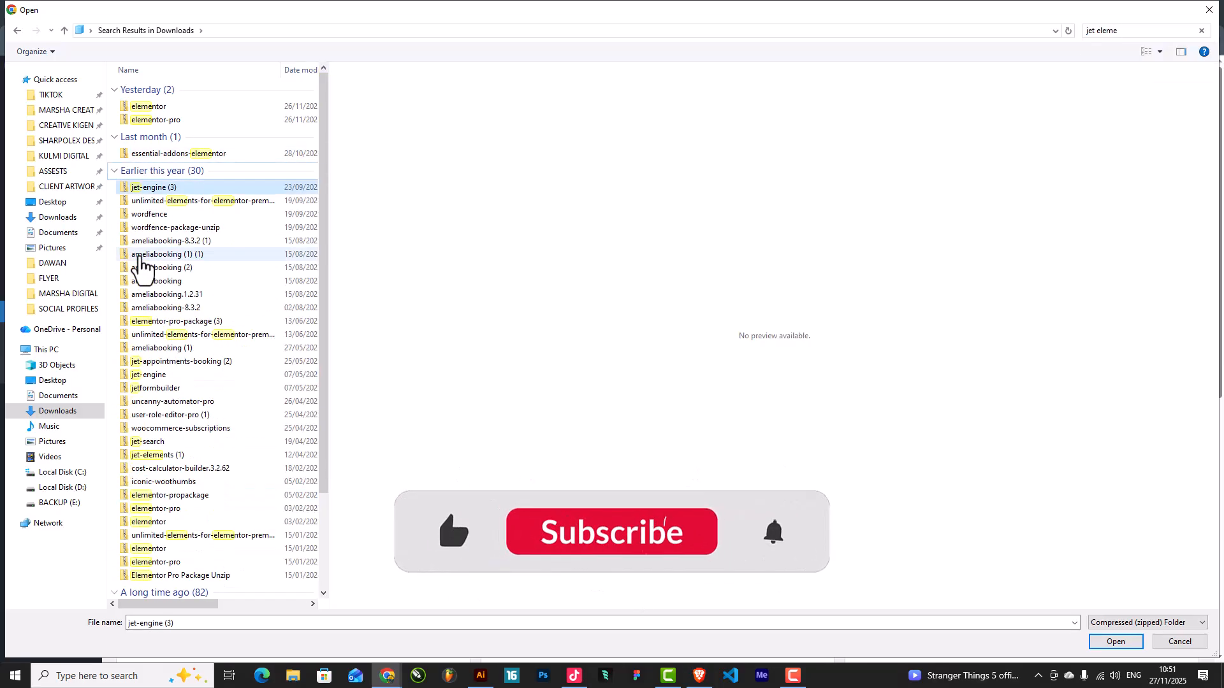
{"action": "scroll", "coordinate": [166, 312], "scroll_direction": "down", "scroll_amount": 3}
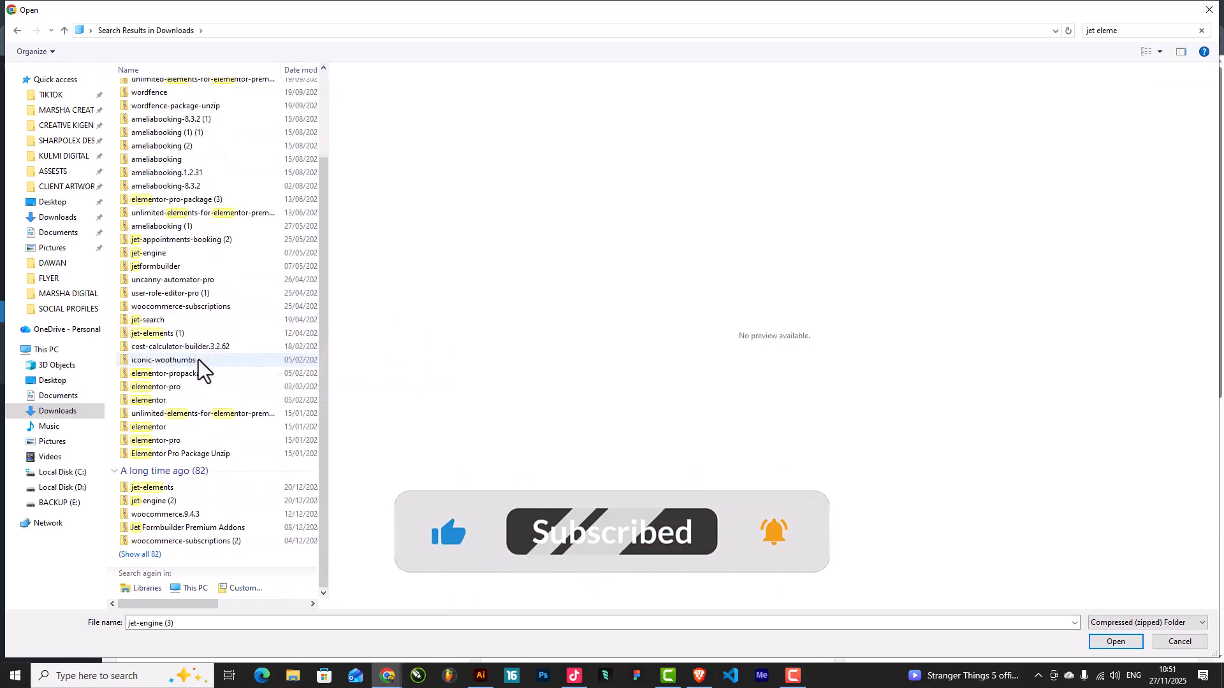
{"action": "scroll", "coordinate": [196, 362], "scroll_direction": "up", "scroll_amount": 4}
{"action": "scroll", "coordinate": [196, 362], "scroll_direction": "down", "scroll_amount": 3}
{"action": "scroll", "coordinate": [193, 362], "scroll_direction": "down", "scroll_amount": 1}
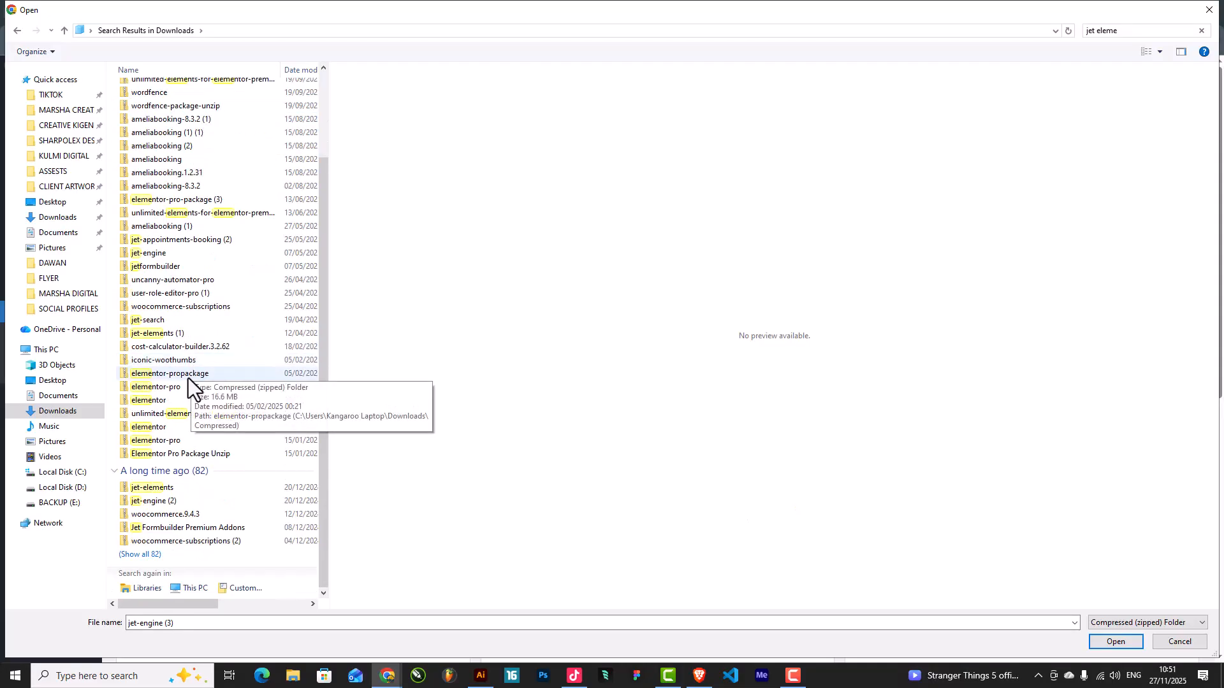
{"action": "double_click", "coordinate": [169, 334]}
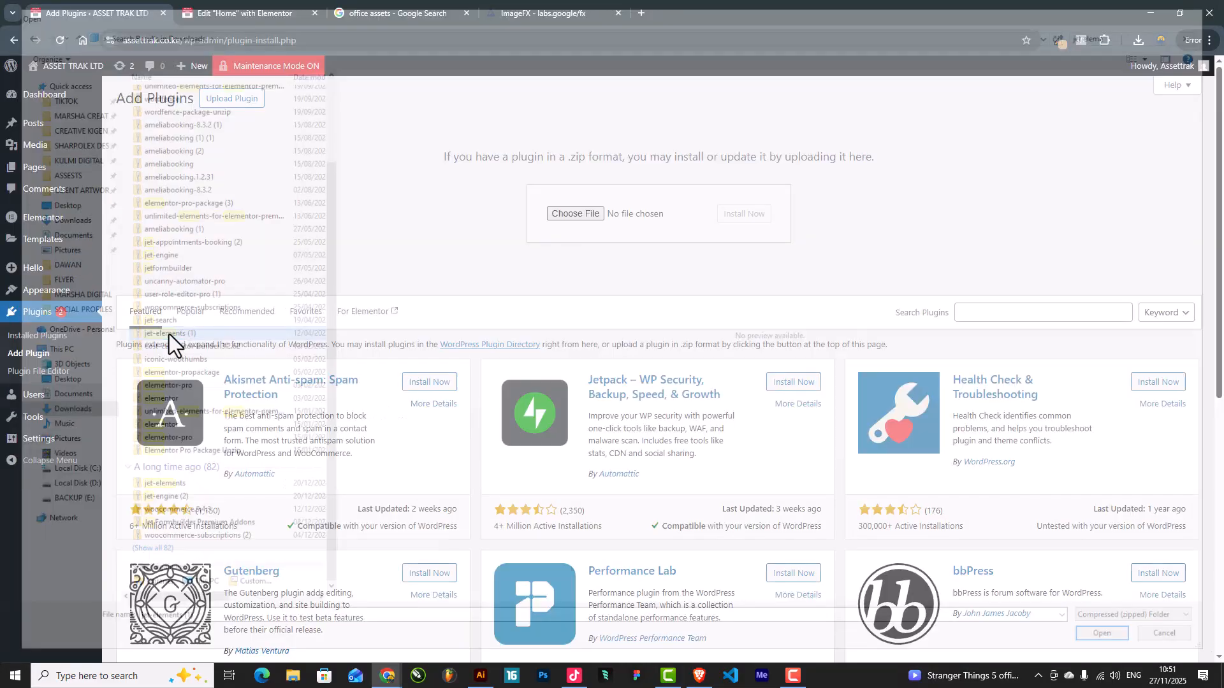
Install and activate the uploaded JetElements plugin, and reload the Home page's Elementor editor
{"action": "left_click", "coordinate": [746, 215]}
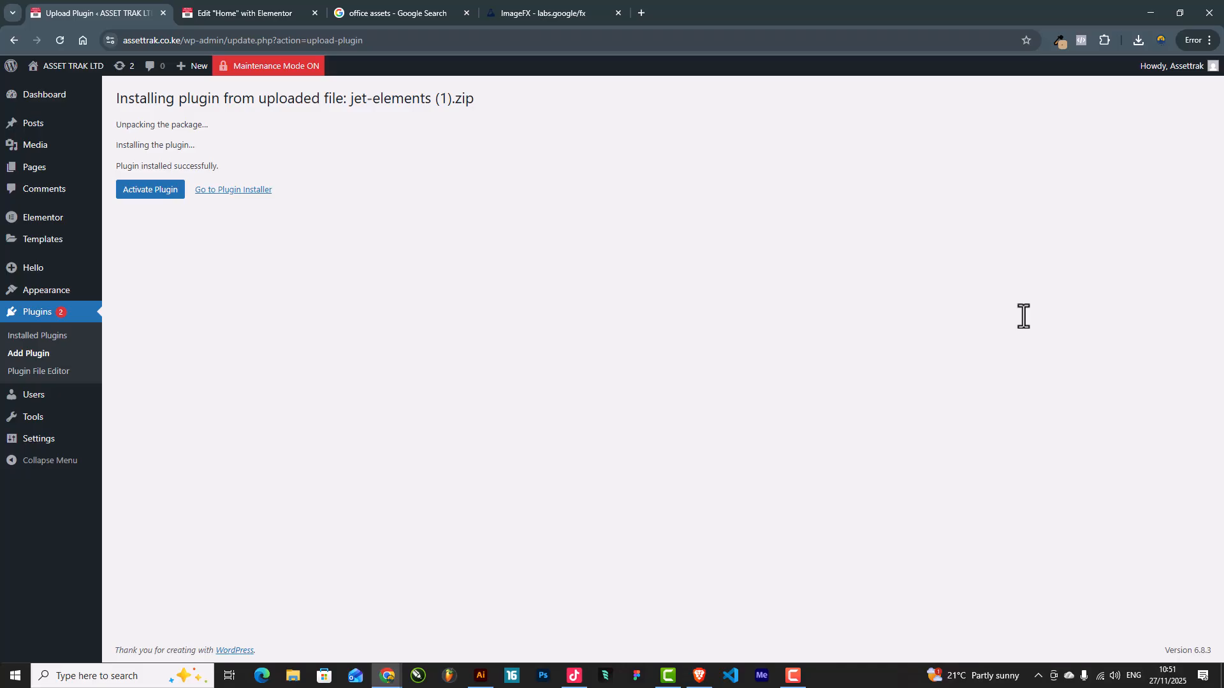
{"action": "left_click", "coordinate": [171, 197]}
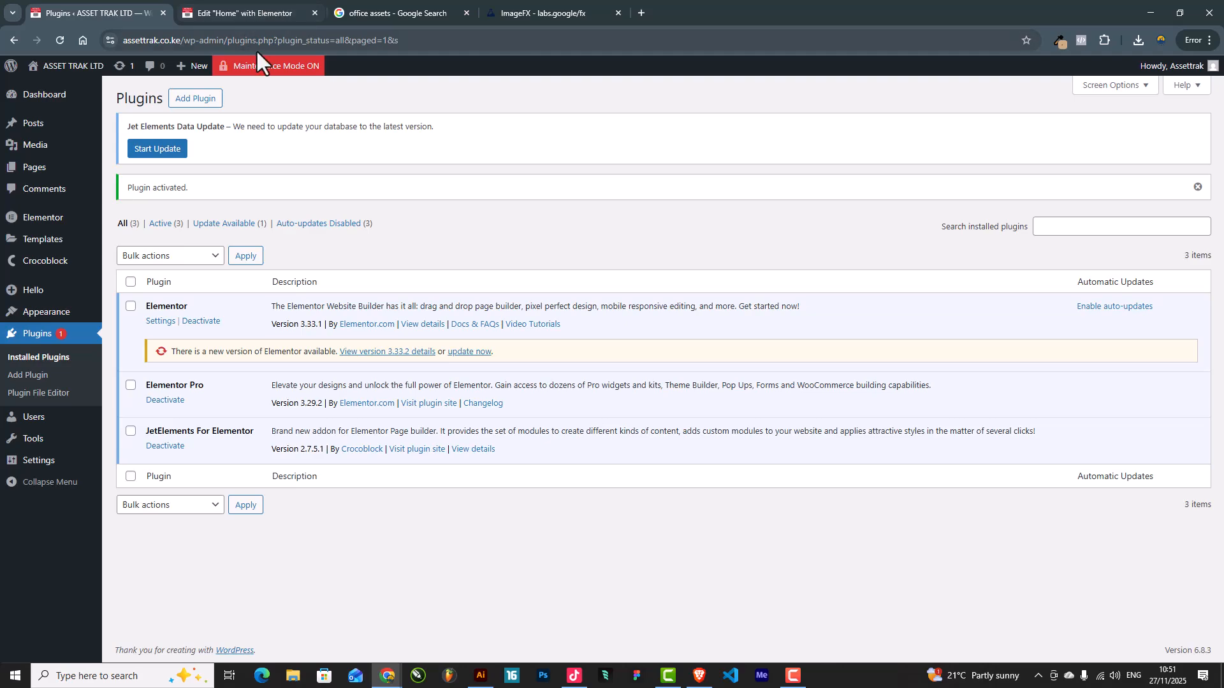
{"action": "left_click", "coordinate": [259, 11]}
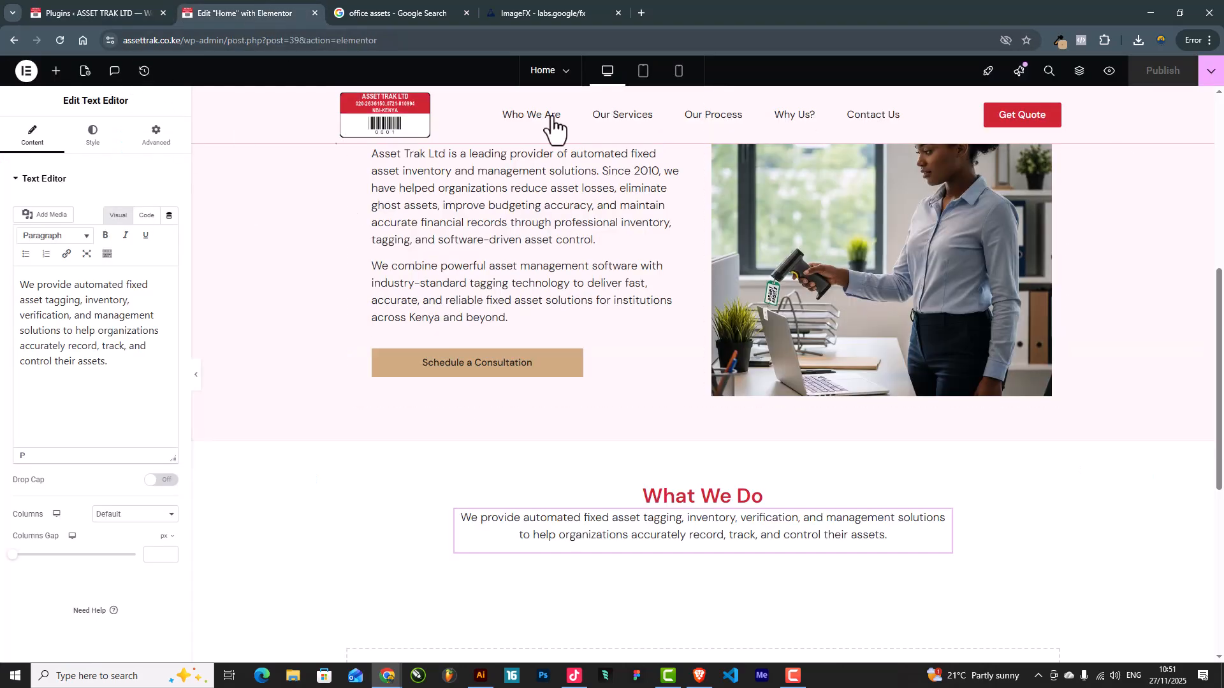
{"action": "left_click", "coordinate": [62, 40]}
Find the Advanced Carousel widget by searching "adva" and place it below the What We Do paragraph
{"action": "scroll", "coordinate": [721, 376], "scroll_direction": "down", "scroll_amount": 4}
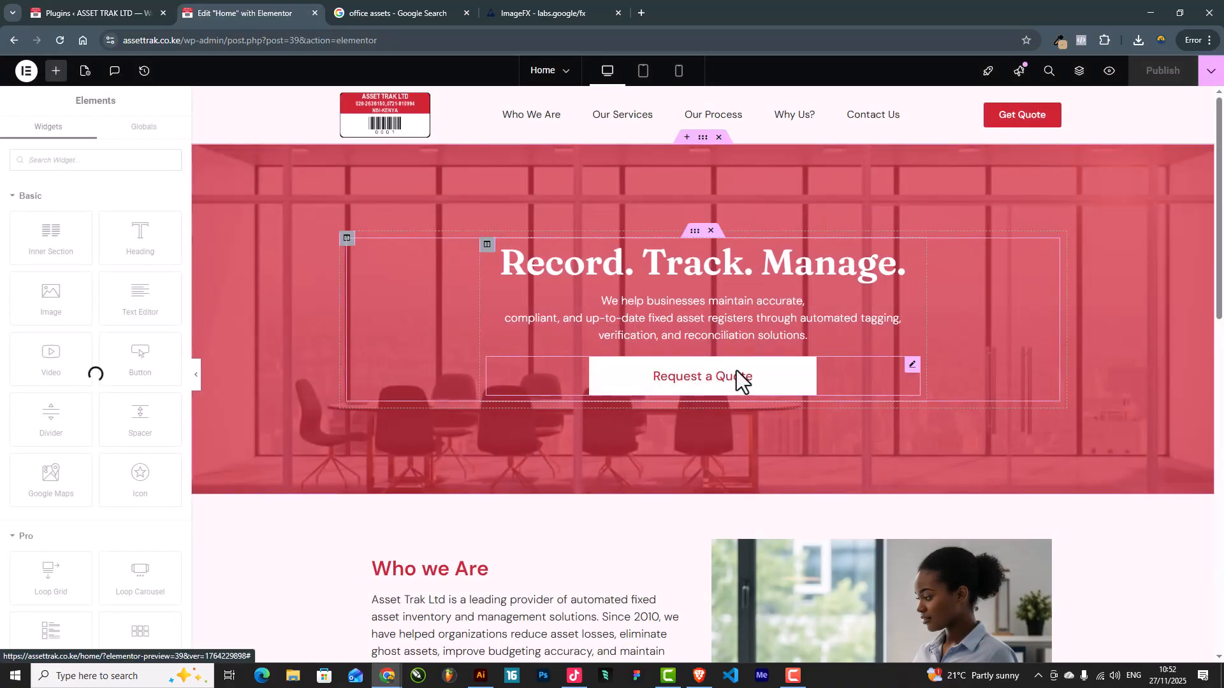
{"action": "scroll", "coordinate": [733, 197], "scroll_direction": "down", "scroll_amount": 10}
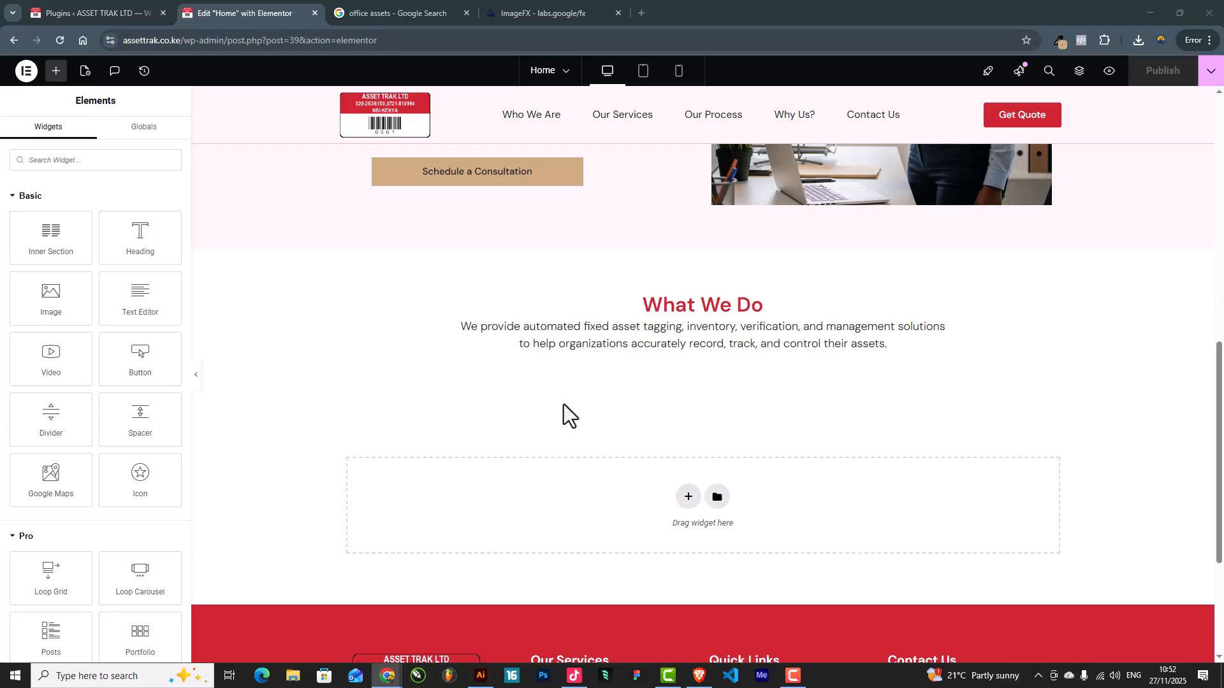
{"action": "left_click", "coordinate": [86, 162]}
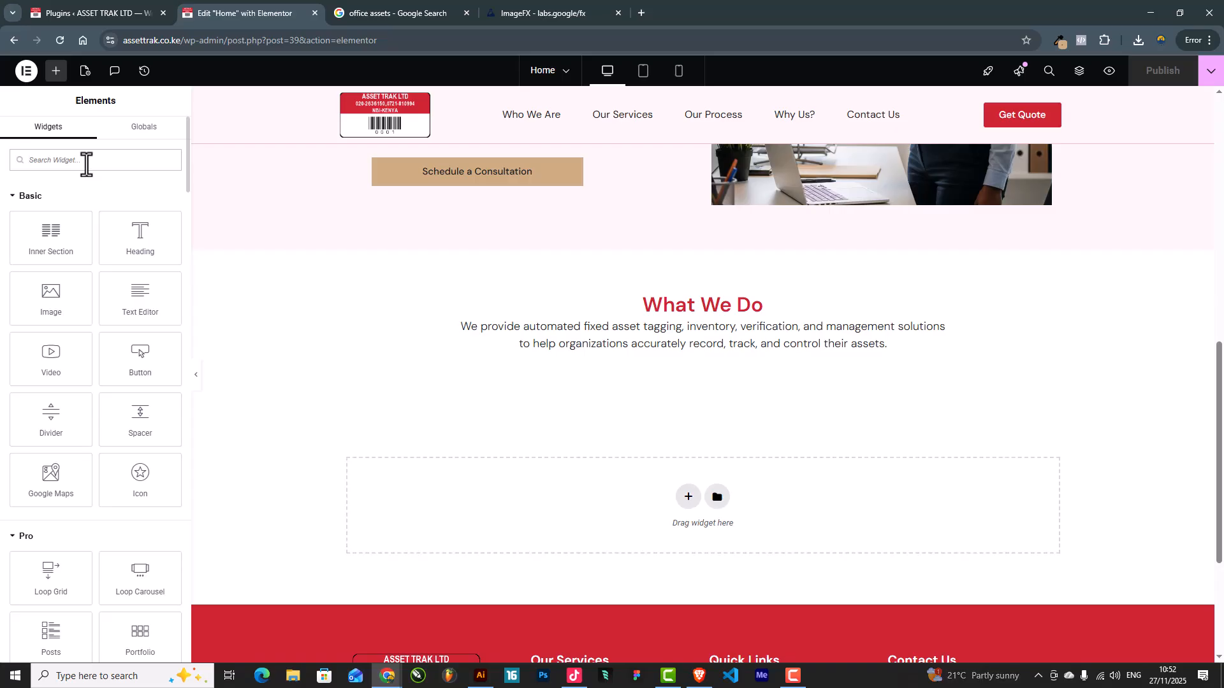
{"action": "type", "text": "adva"}
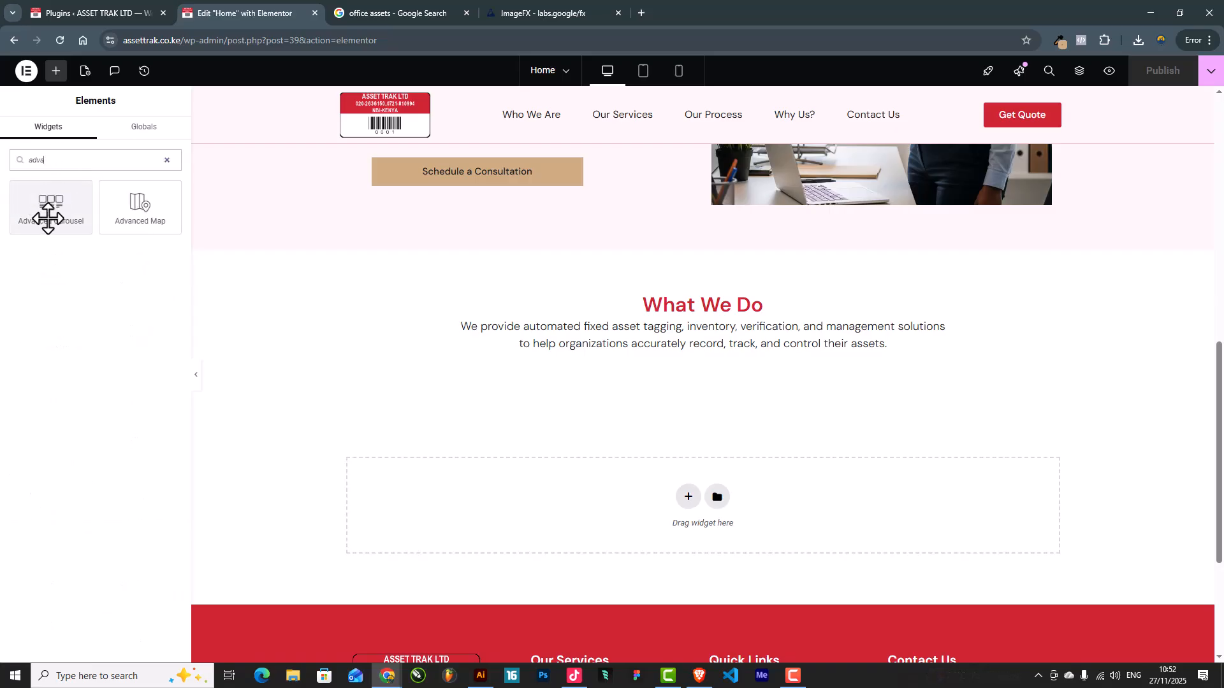
{"action": "left_click_drag", "start_coordinate": [48, 194], "coordinate": [656, 365]}
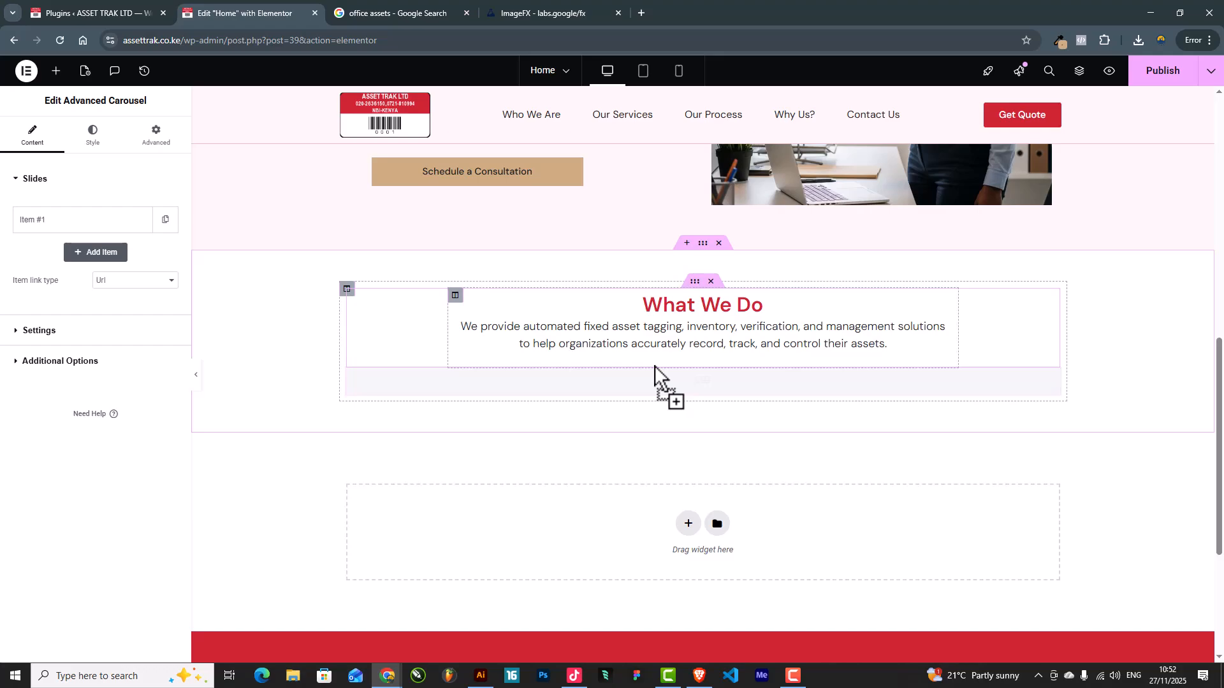
{"action": "scroll", "coordinate": [695, 422], "scroll_direction": "down", "scroll_amount": 3}
{"action": "scroll", "coordinate": [697, 425], "scroll_direction": "up", "scroll_amount": 3}
{"action": "scroll", "coordinate": [556, 457], "scroll_direction": "down", "scroll_amount": 3}
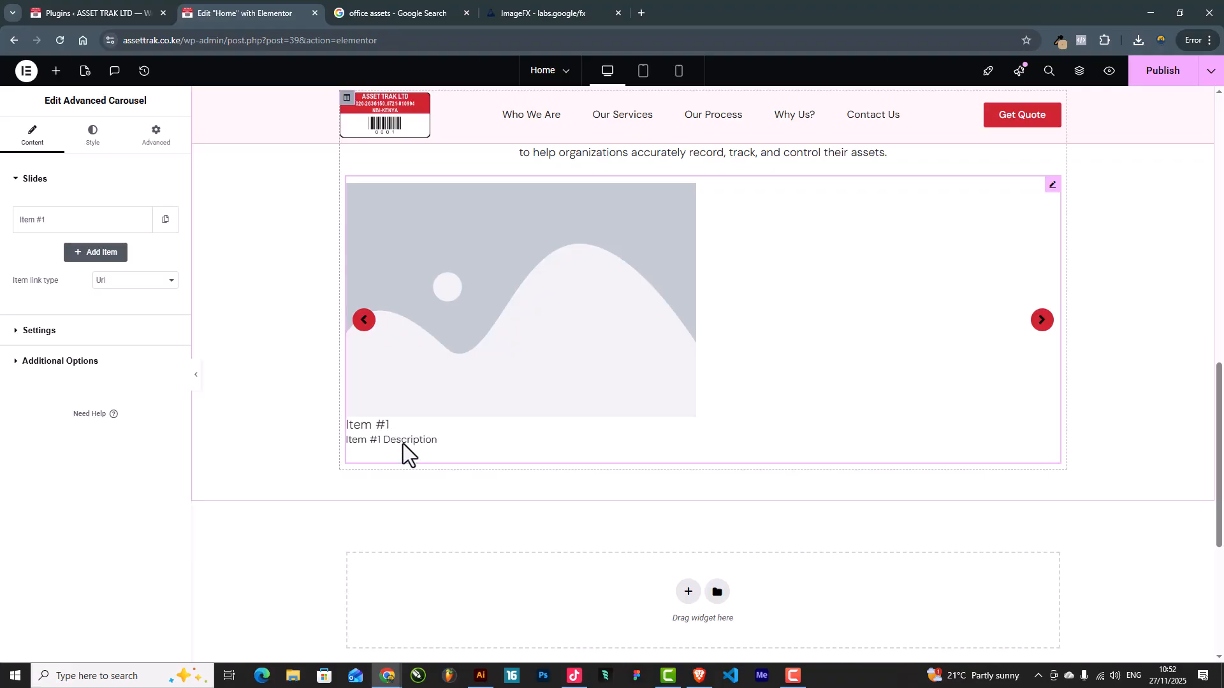
{"action": "scroll", "coordinate": [408, 444], "scroll_direction": "up", "scroll_amount": 10}
{"action": "scroll", "coordinate": [411, 442], "scroll_direction": "down", "scroll_amount": 10}
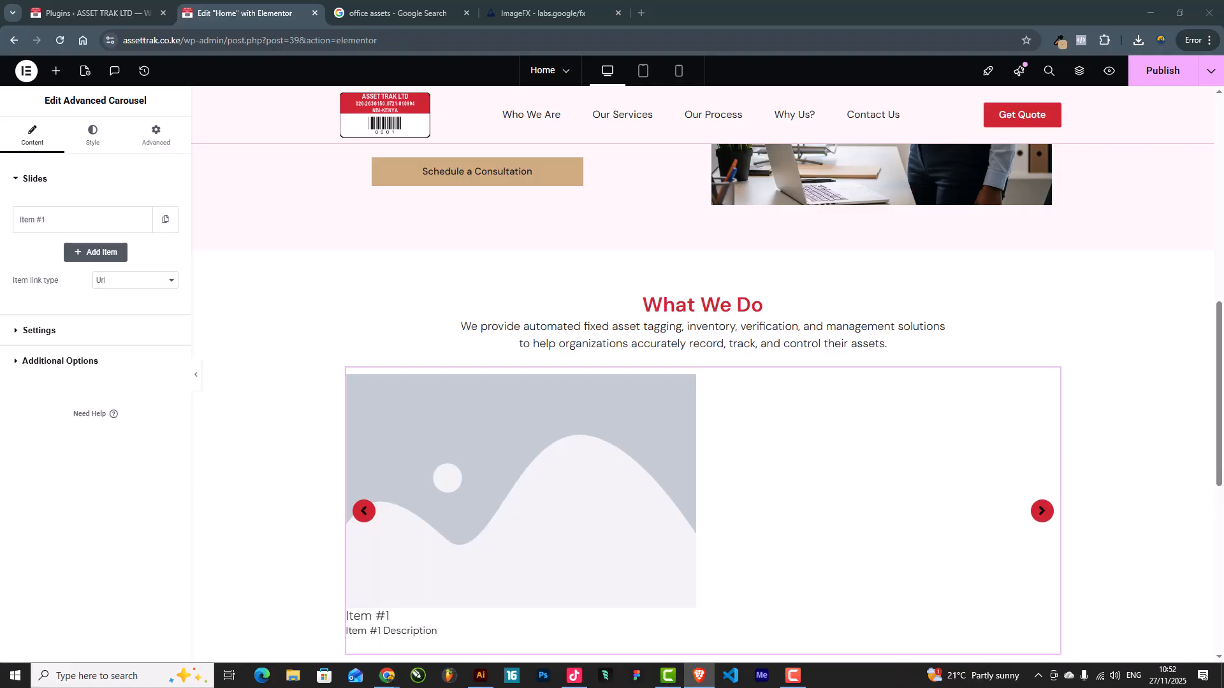
{"action": "scroll", "coordinate": [209, 334], "scroll_direction": "down", "scroll_amount": 2}
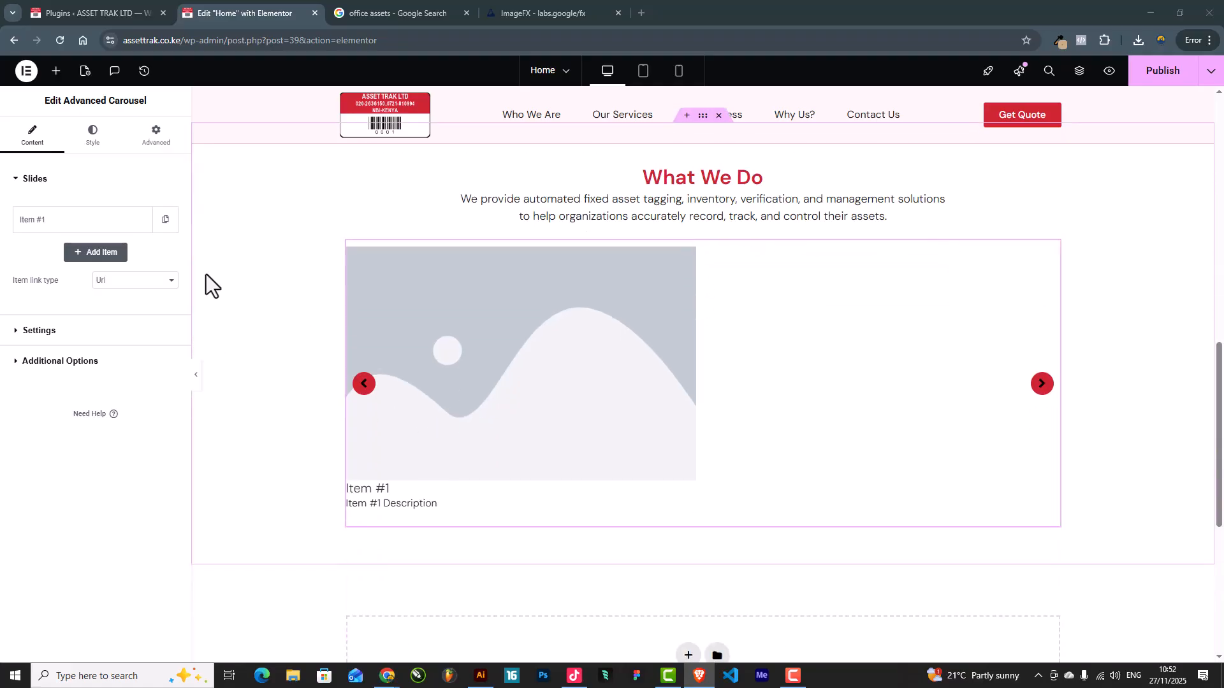
Set the title of the carousel's first slide to "Fixed Asset Register Automation"
{"action": "left_click", "coordinate": [108, 230]}
{"action": "left_click", "coordinate": [127, 361]}
{"action": "key", "text": "ctrl+a"}
{"action": "type", "text": "Fixed Asset Register Automation"}
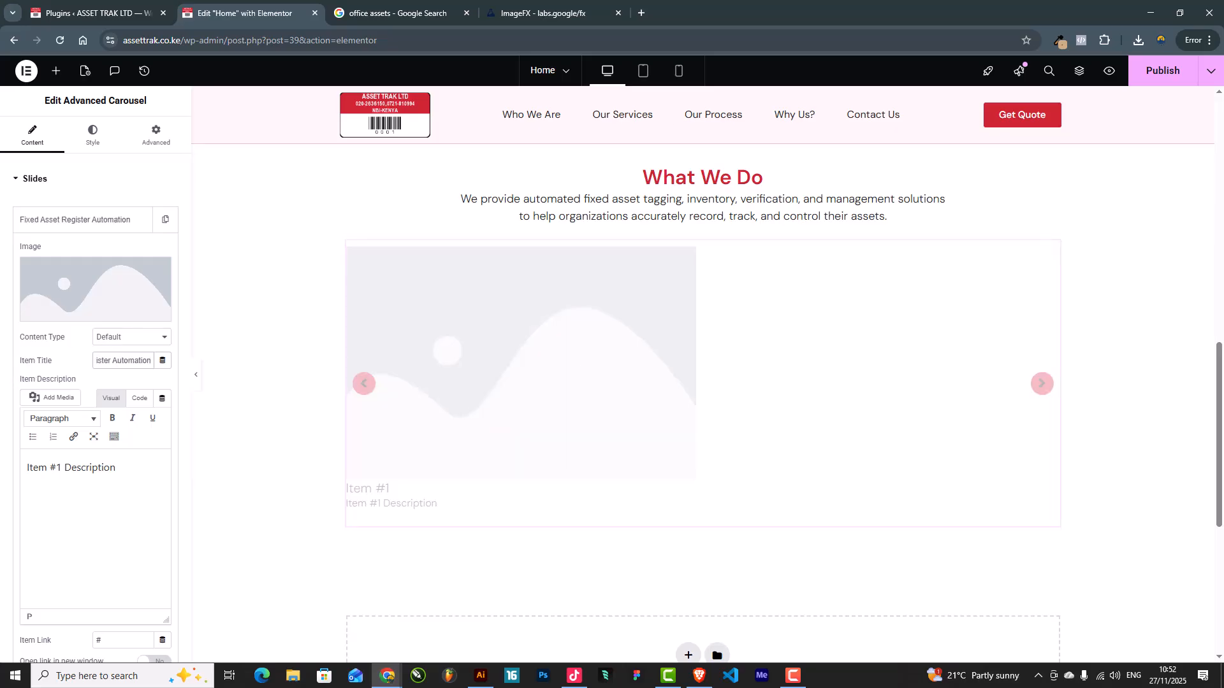
Set the slide's description to "We create accurate, digital, and fully detailed fixed asset registers that give organizations full visibility of their assets."
{"action": "key", "text": "alt+Tab"}
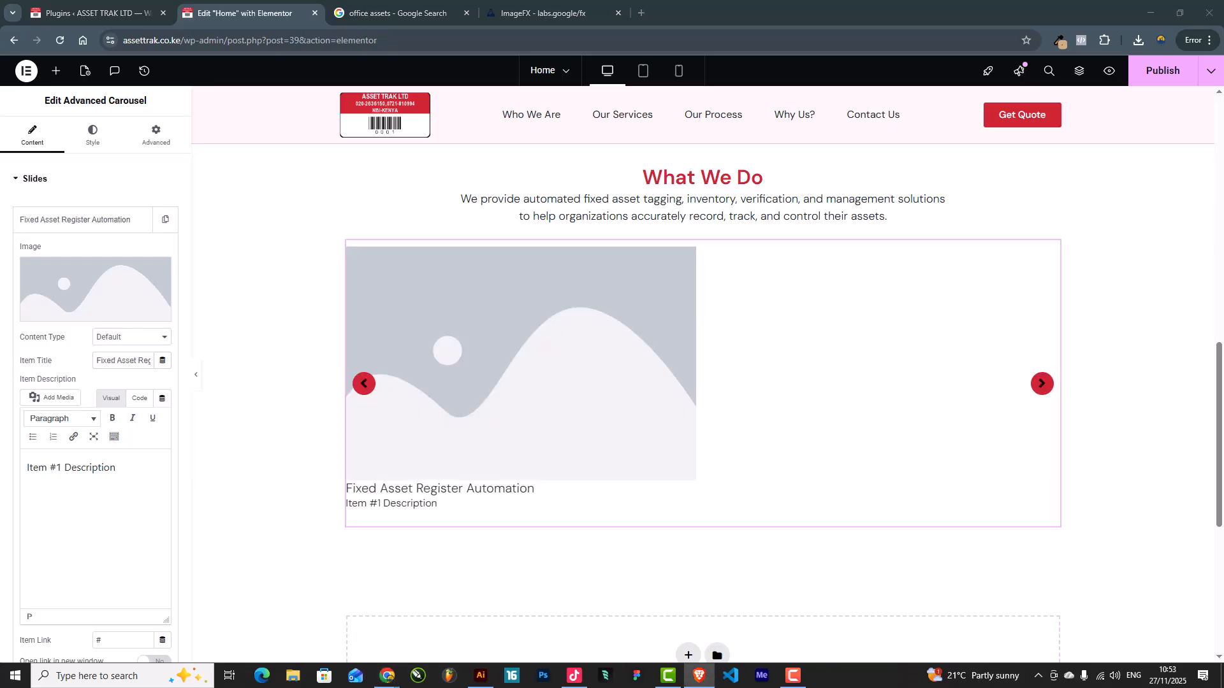
{"action": "left_click_drag", "start_coordinate": [26, 473], "coordinate": [128, 480]}
{"action": "type", "text": "We create accurate, digital, and fully detailed fixed asset registers that give organizations full visibility of their assets."}
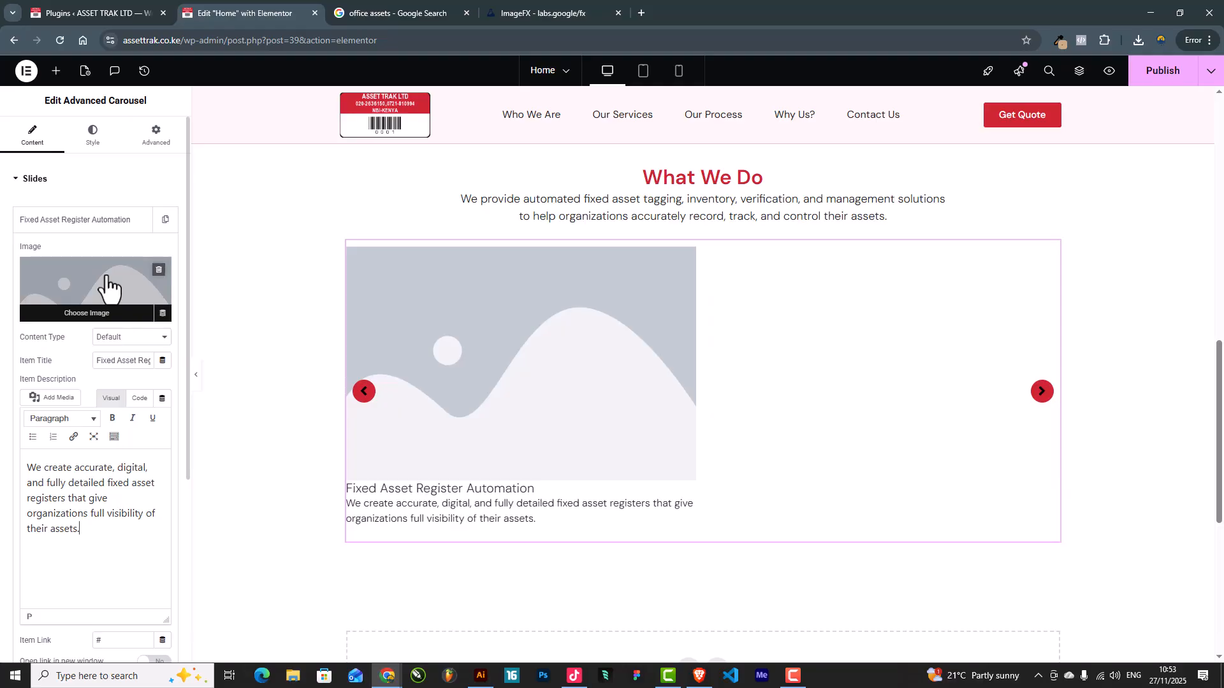
Set the Fixed Asset Register Automation slide's image to Image_fx-2.jpg from the media library and check the slide in the carousel
{"action": "left_click", "coordinate": [93, 136]}
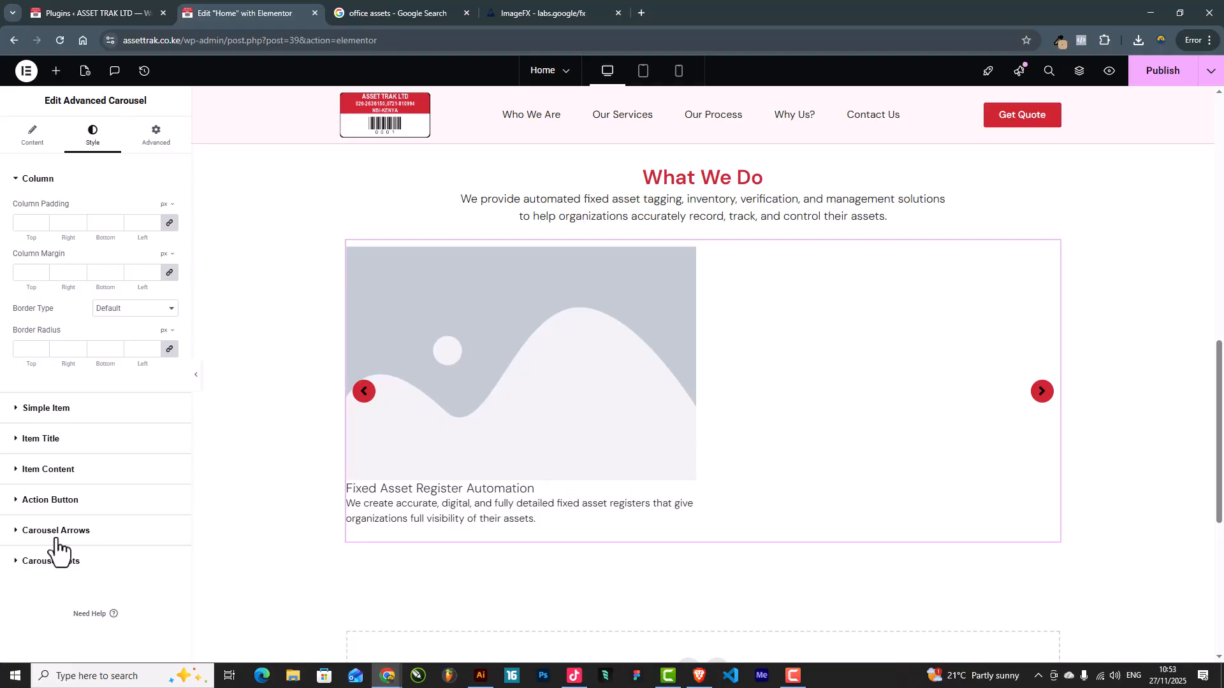
{"action": "left_click", "coordinate": [34, 136]}
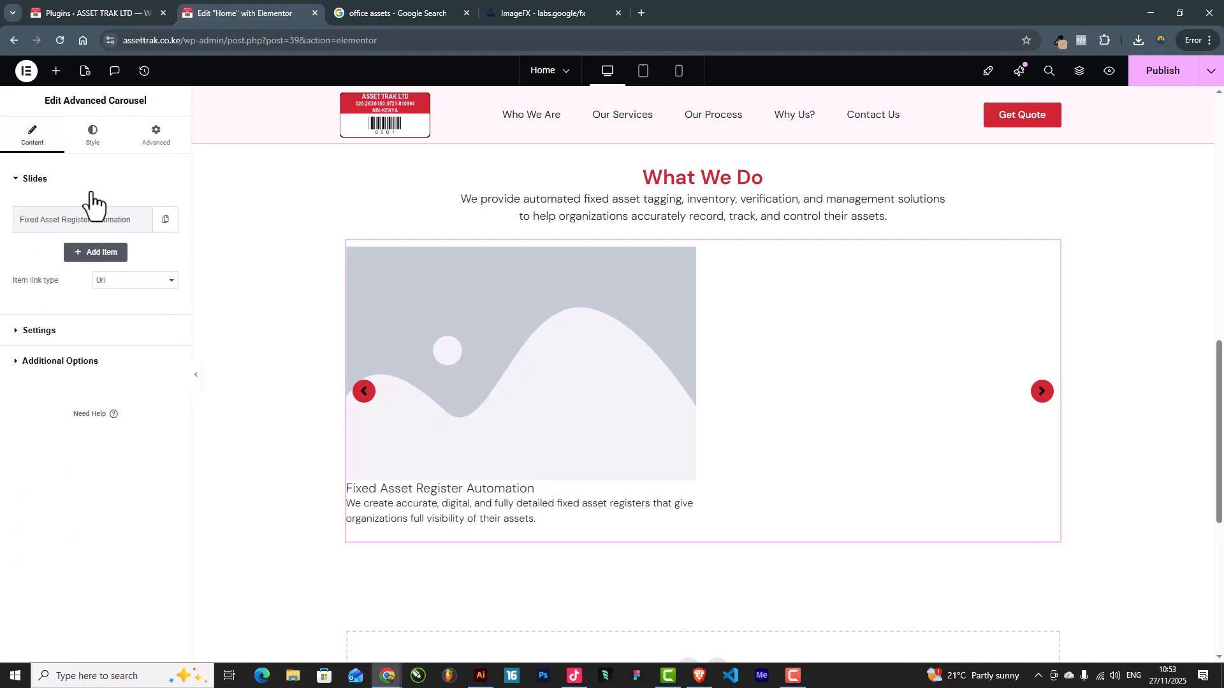
{"action": "left_click", "coordinate": [94, 231]}
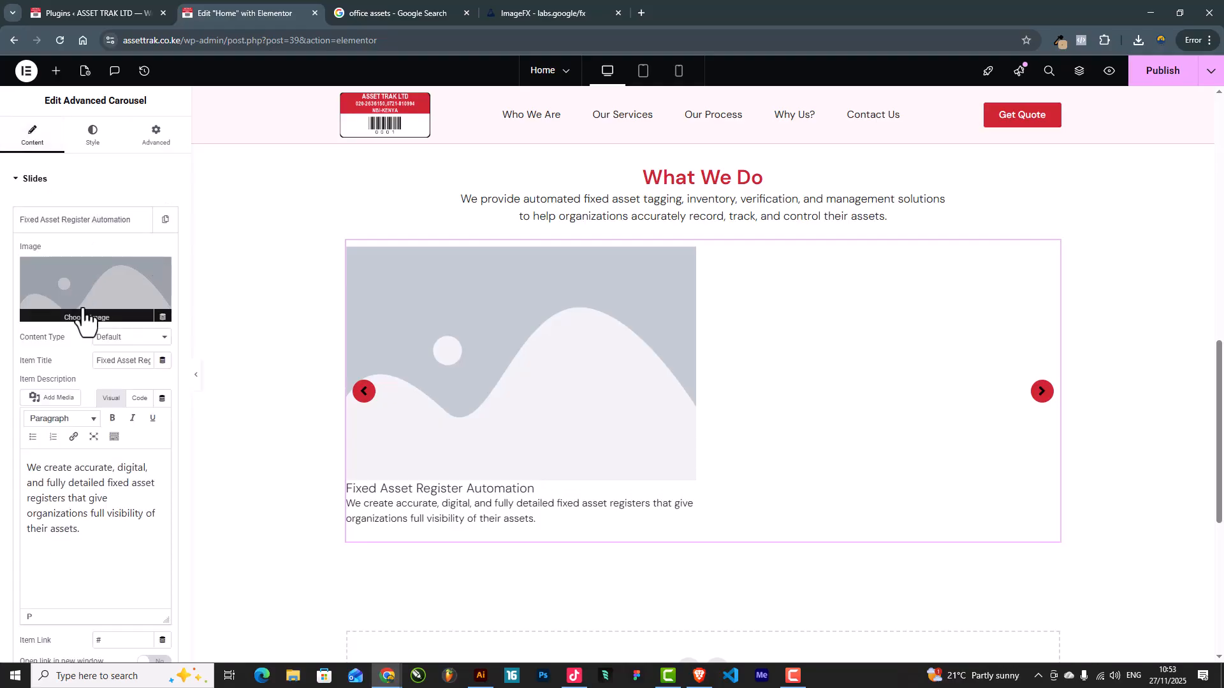
{"action": "left_click", "coordinate": [87, 307]}
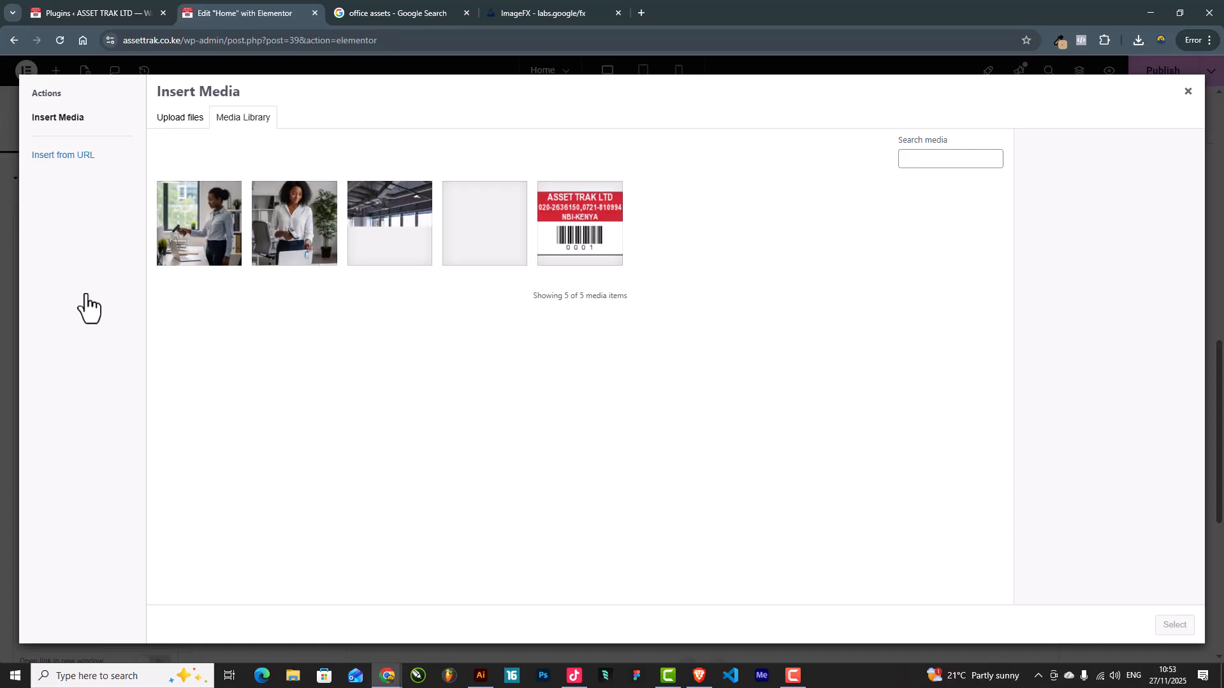
{"action": "left_click", "coordinate": [209, 228]}
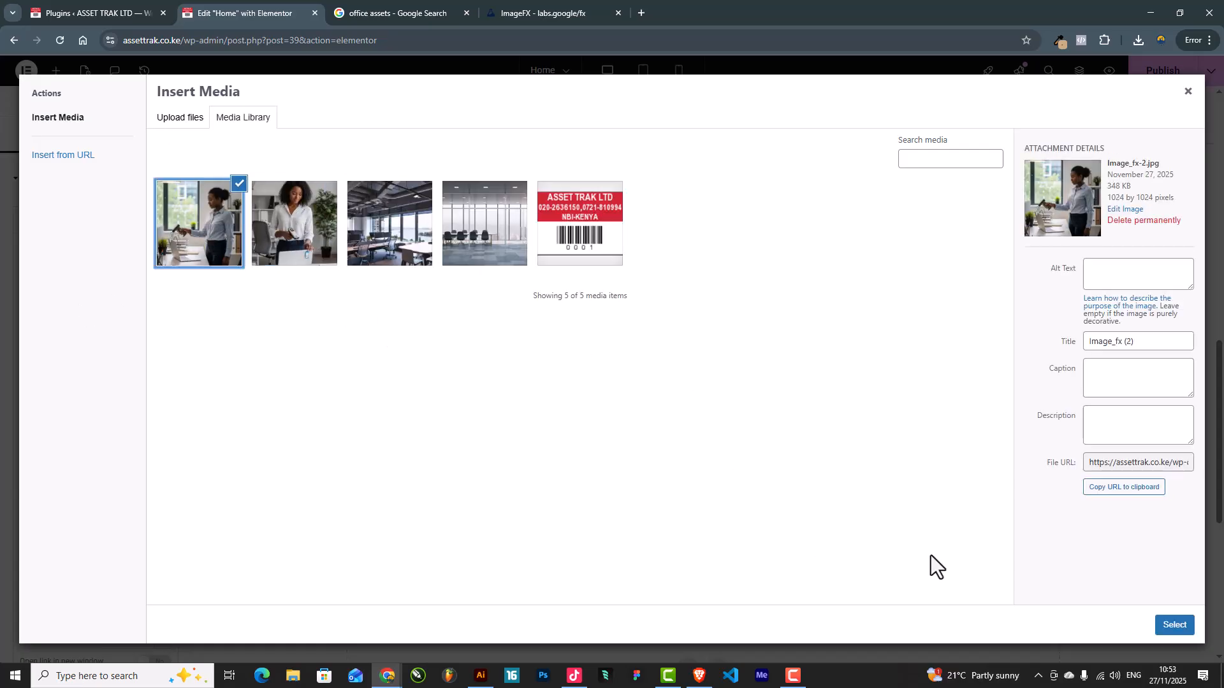
{"action": "left_click", "coordinate": [1173, 626]}
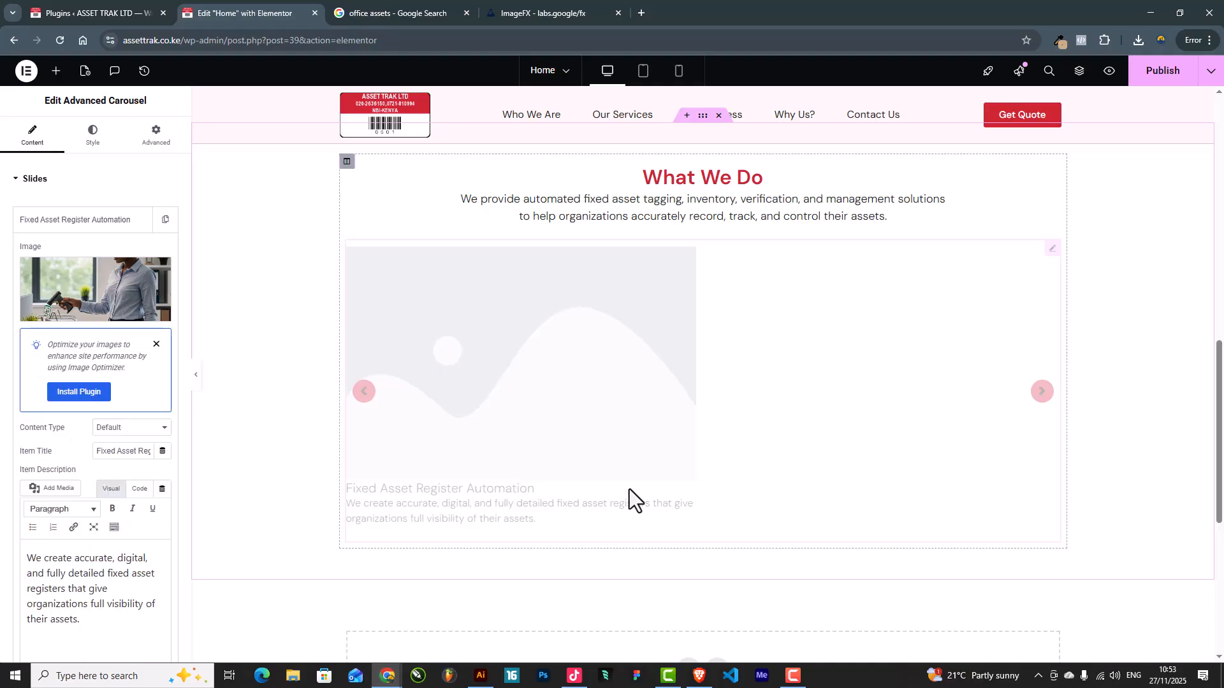
{"action": "scroll", "coordinate": [631, 507], "scroll_direction": "down", "scroll_amount": 3}
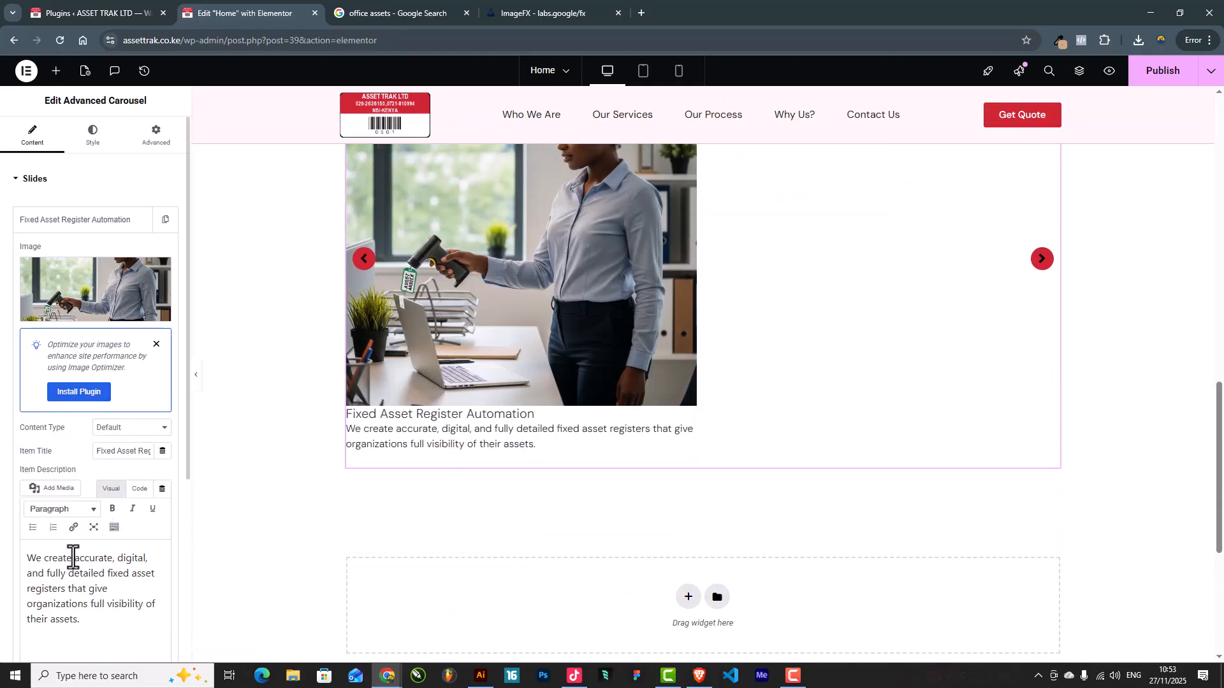
{"action": "scroll", "coordinate": [606, 391], "scroll_direction": "up", "scroll_amount": 4}
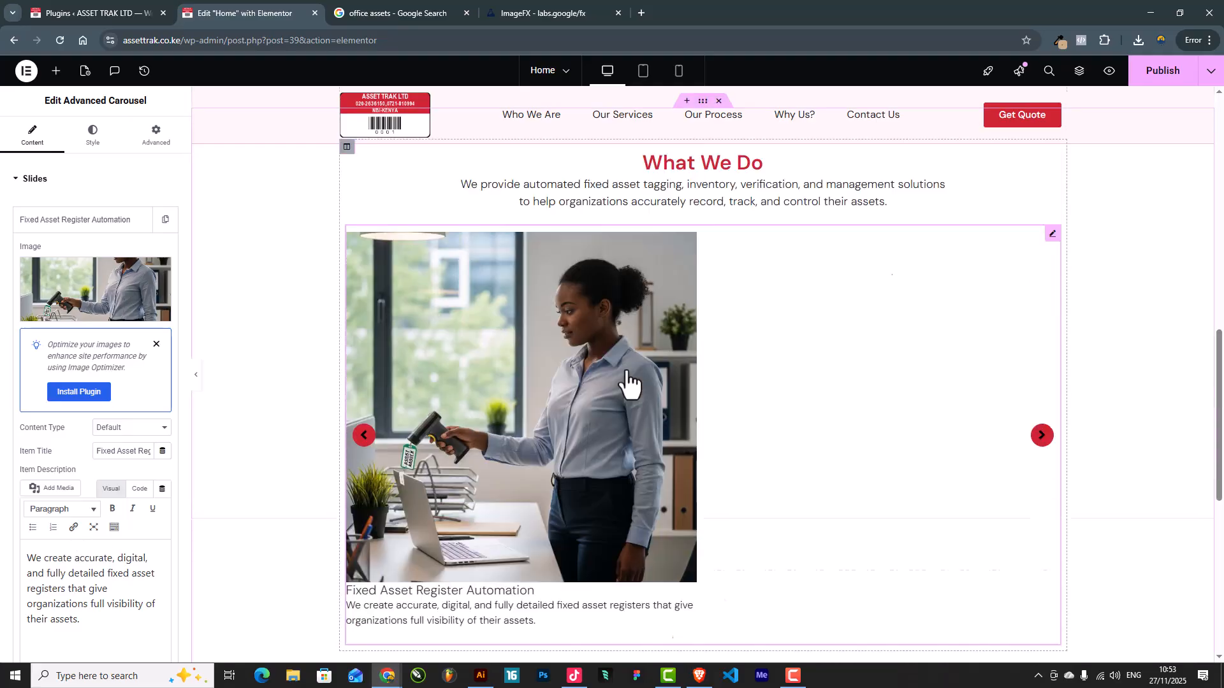
{"action": "scroll", "coordinate": [469, 360], "scroll_direction": "down", "scroll_amount": 2}
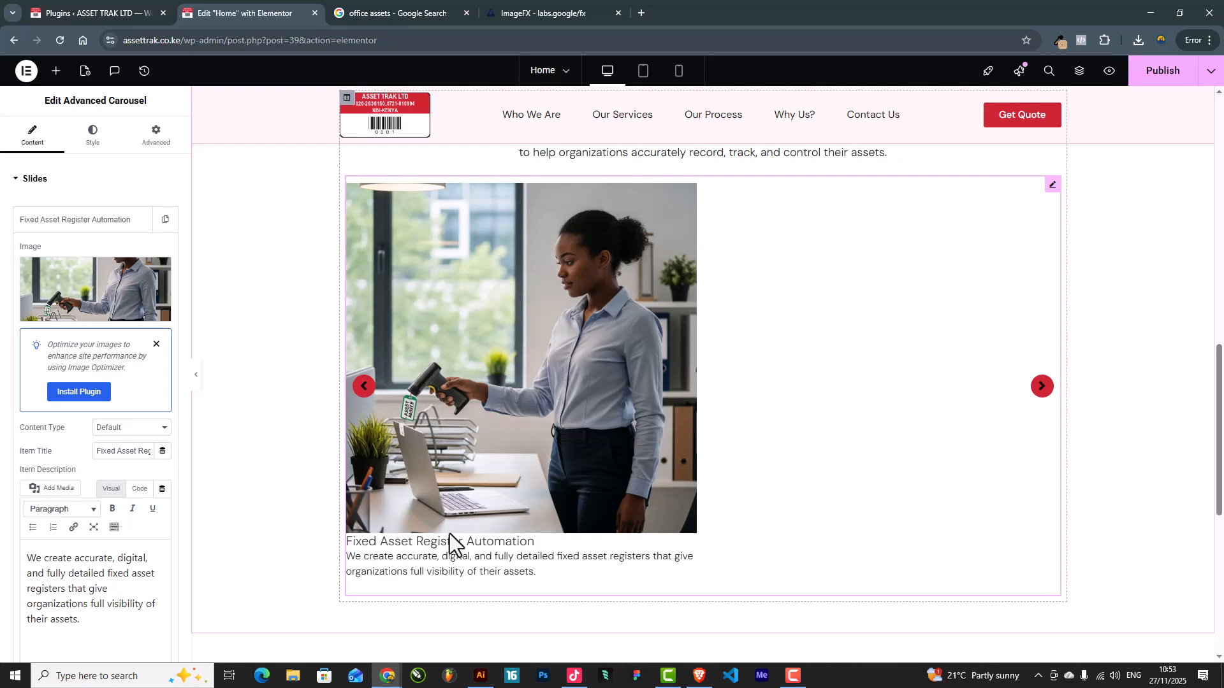
{"action": "scroll", "coordinate": [63, 548], "scroll_direction": "down", "scroll_amount": 1}
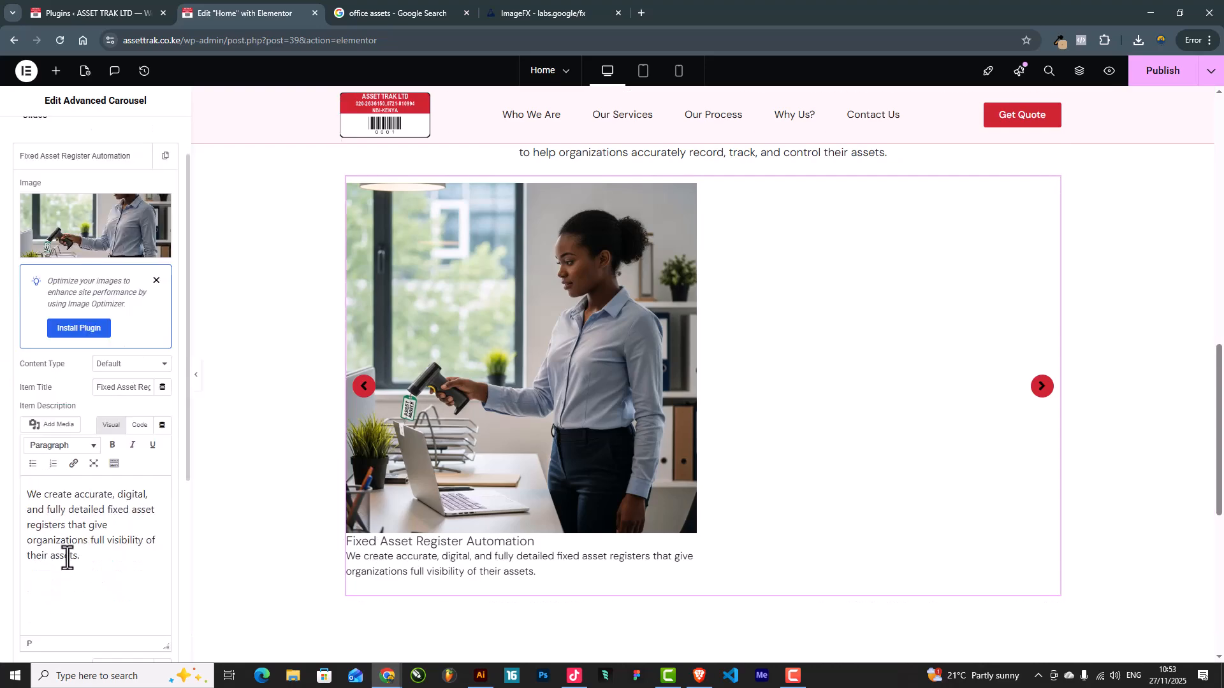
Set the content padding of the carousel's simple items to 20 px on all sides
{"action": "scroll", "coordinate": [76, 341], "scroll_direction": "up", "scroll_amount": 1}
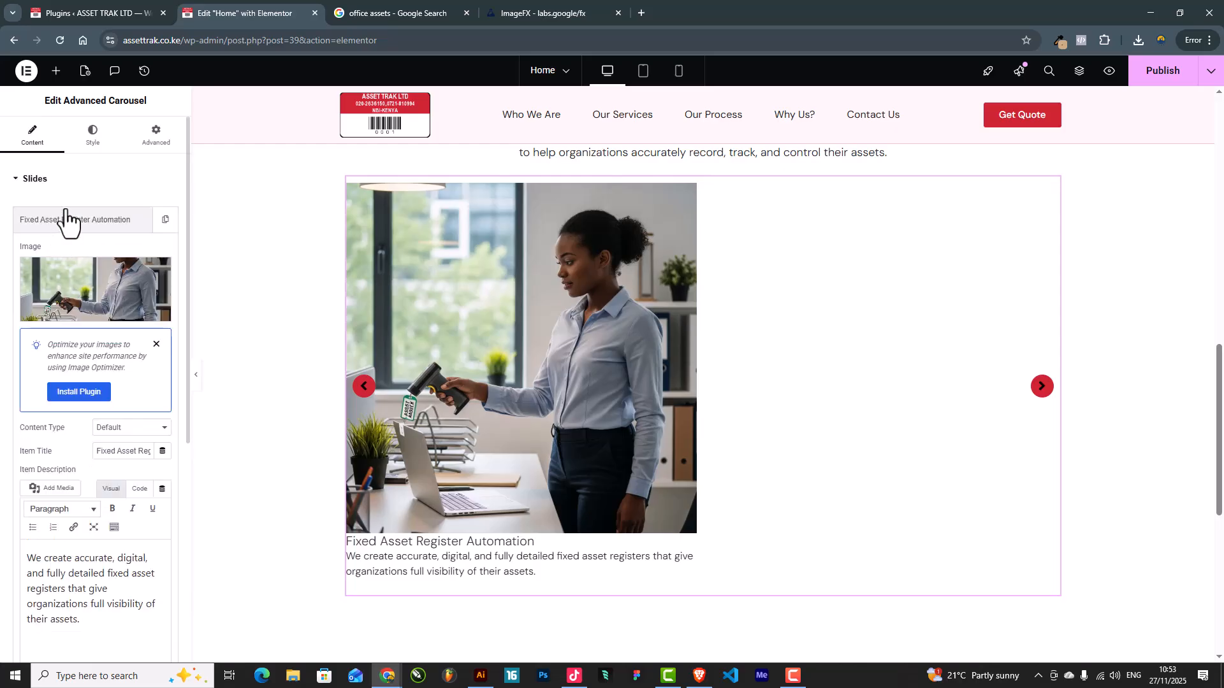
{"action": "left_click", "coordinate": [82, 143]}
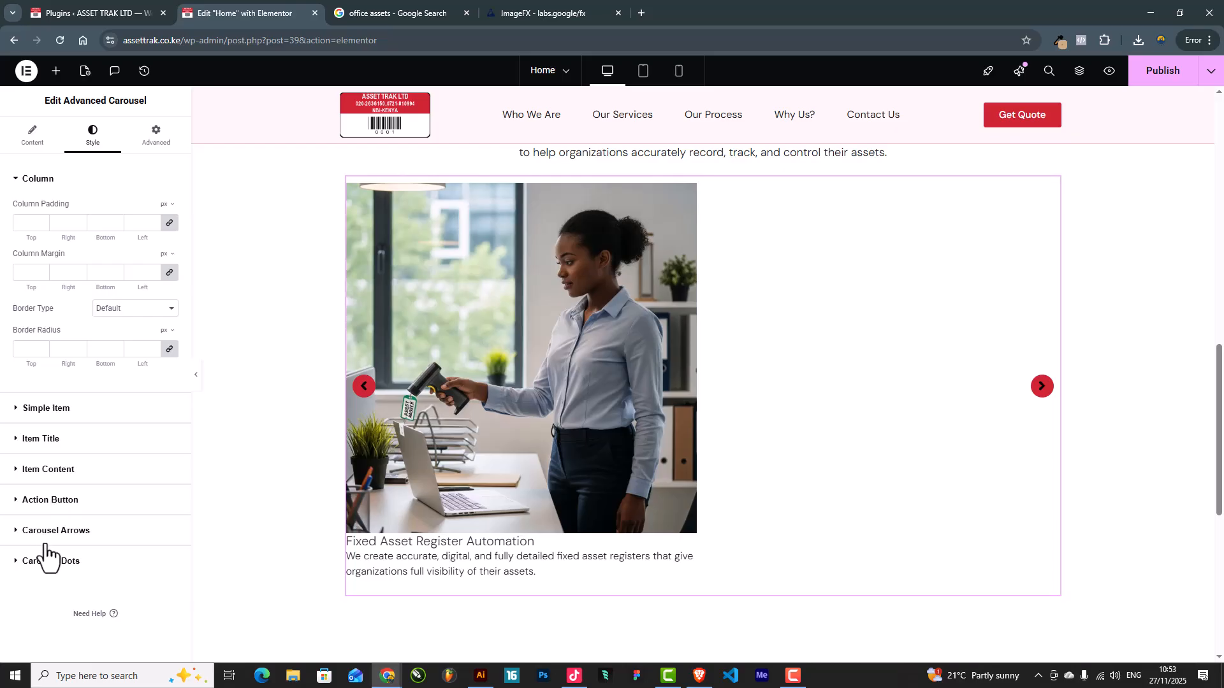
{"action": "left_click", "coordinate": [45, 412]}
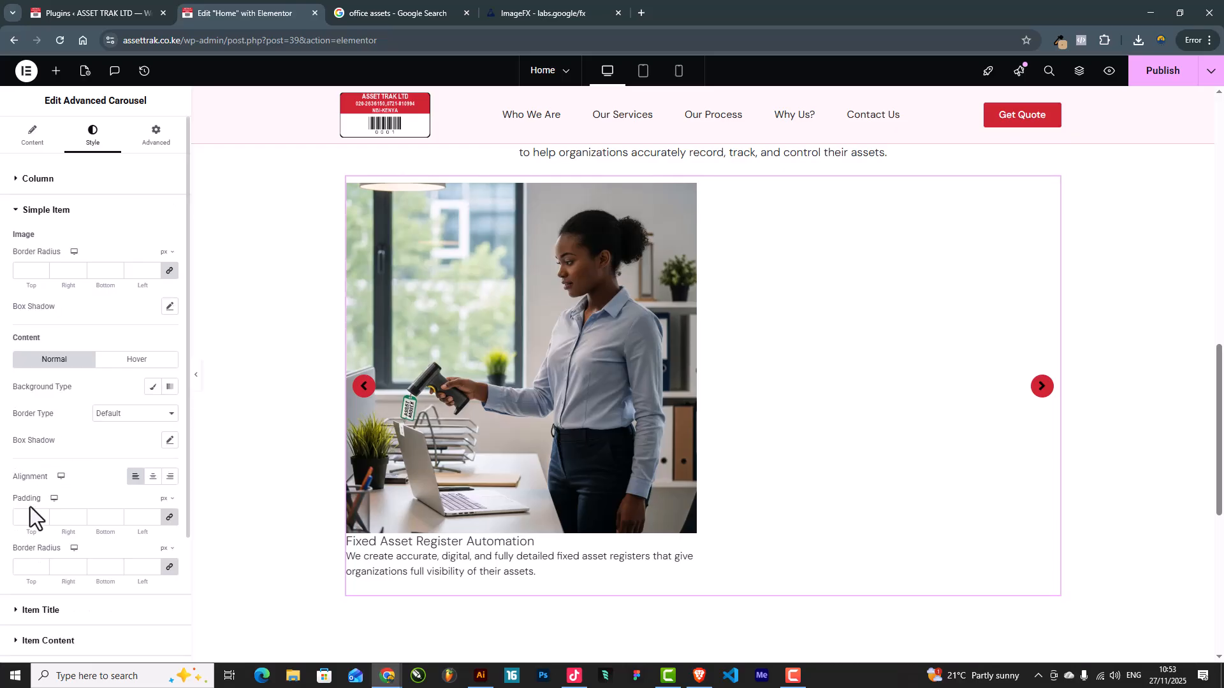
{"action": "scroll", "coordinate": [38, 510], "scroll_direction": "down", "scroll_amount": 4}
{"action": "left_click", "coordinate": [28, 454]}
{"action": "type", "text": "20"}
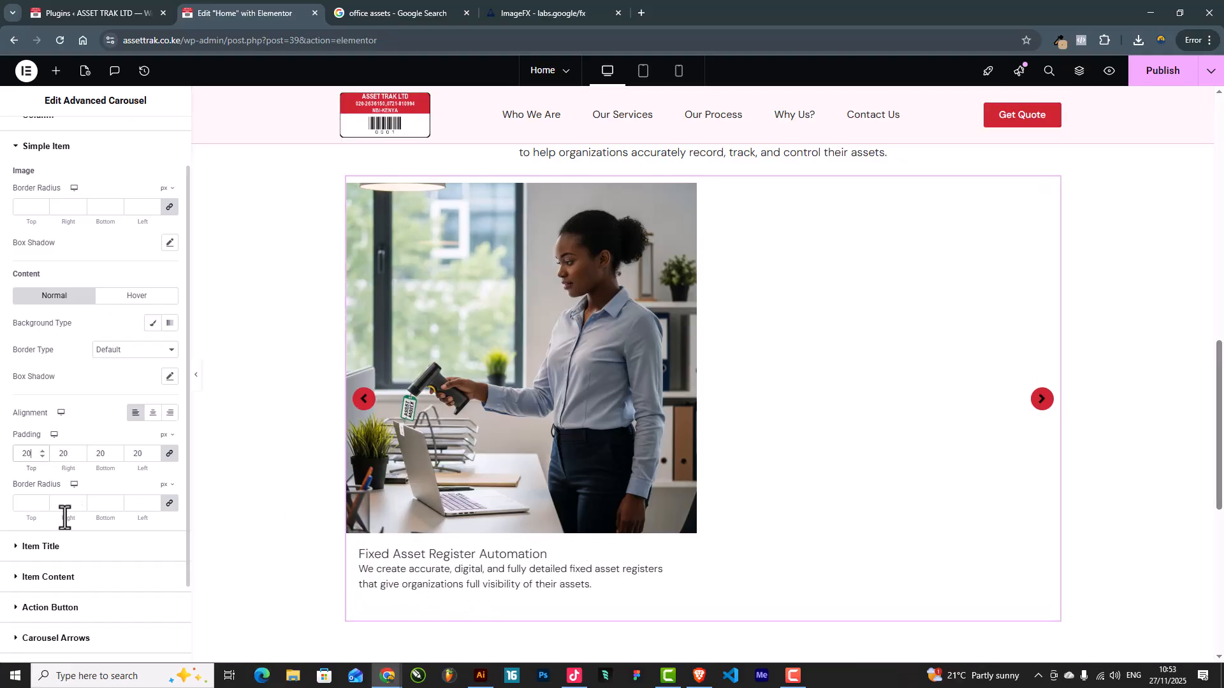
Apply a red global color to the carousel's item titles
{"action": "scroll", "coordinate": [61, 510], "scroll_direction": "down", "scroll_amount": 1}
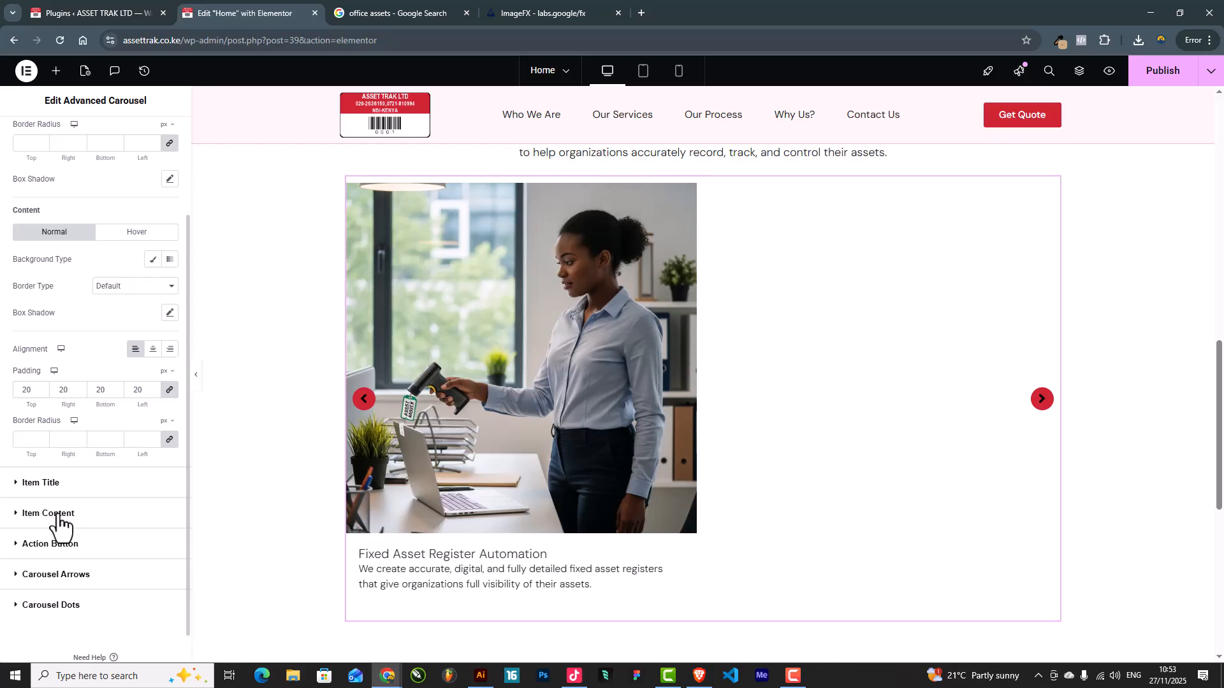
{"action": "left_click", "coordinate": [56, 513]}
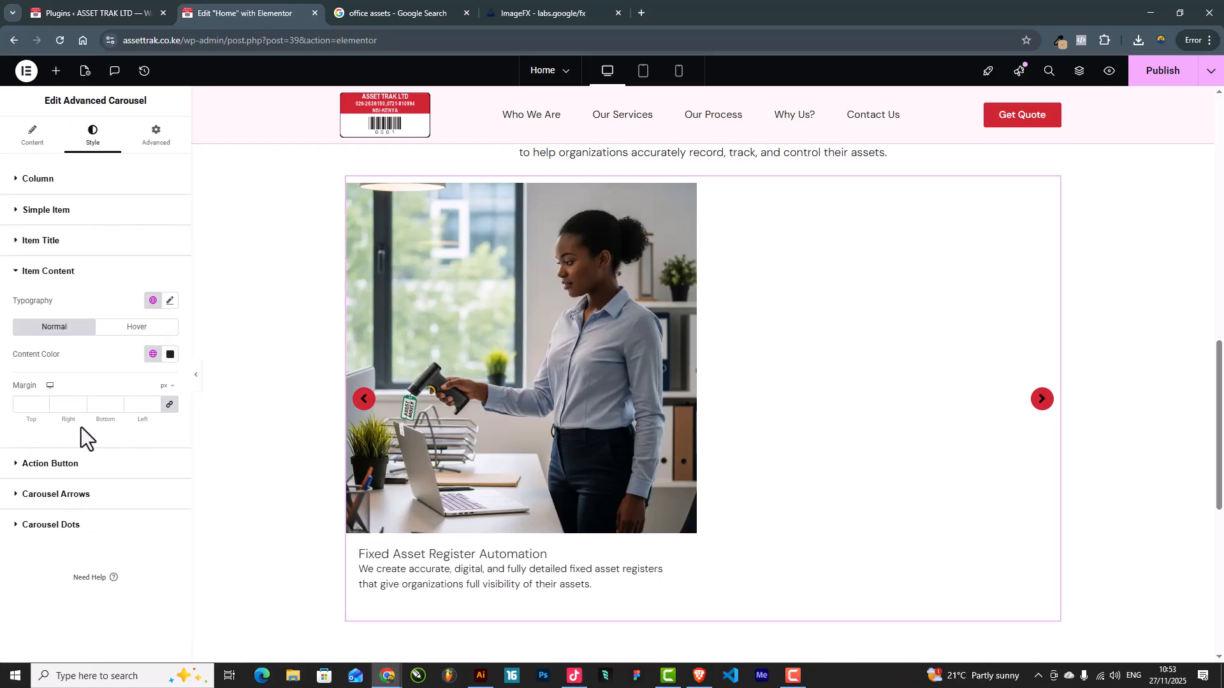
{"action": "left_click", "coordinate": [43, 242]}
{"action": "left_click", "coordinate": [153, 323]}
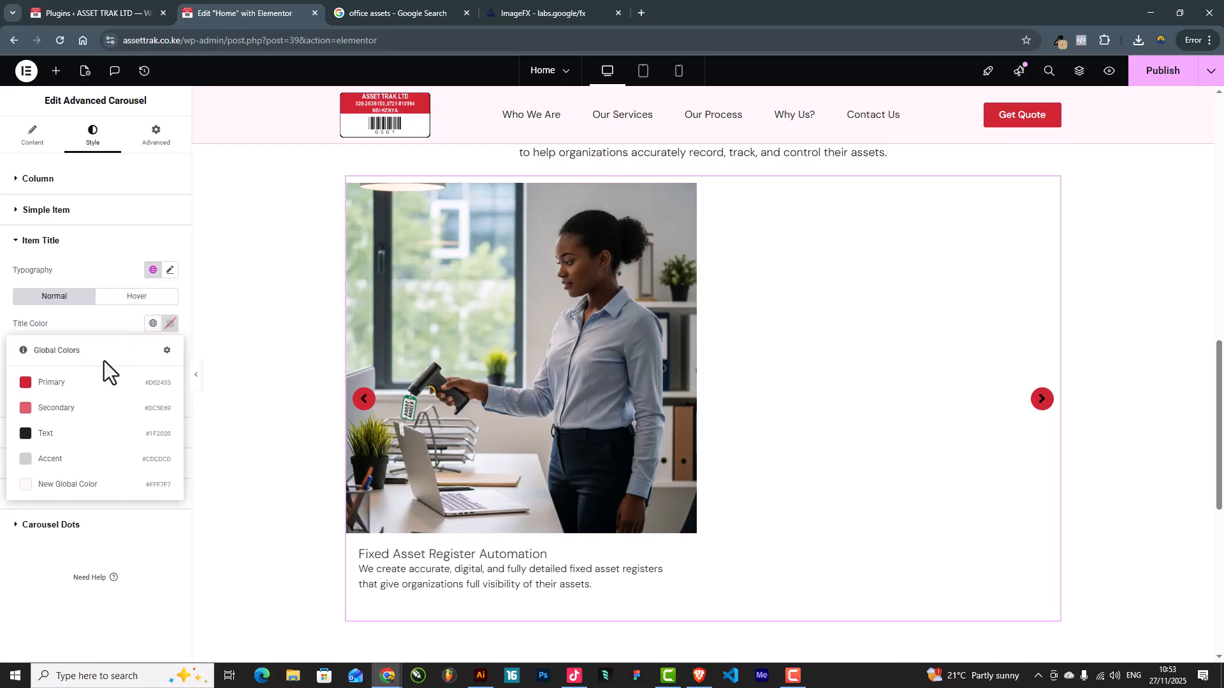
{"action": "left_click", "coordinate": [81, 405]}
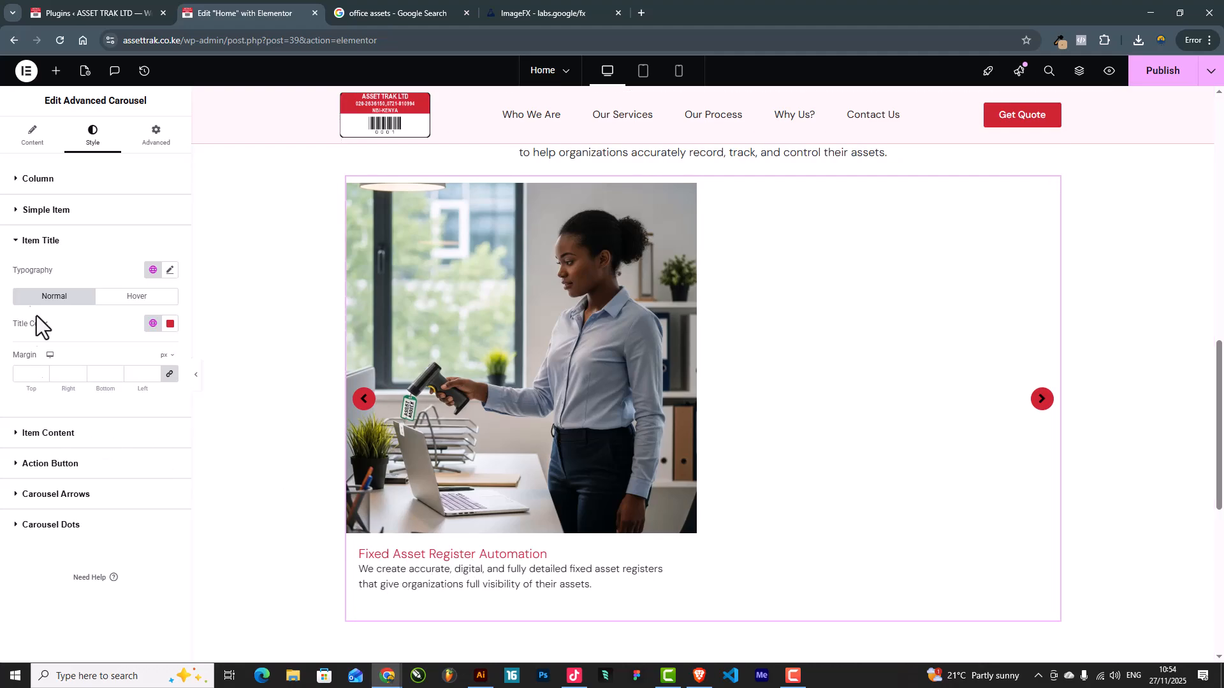
Unlink the item content margins and set a 14 px top margin above the slide description
{"action": "left_click", "coordinate": [54, 438]}
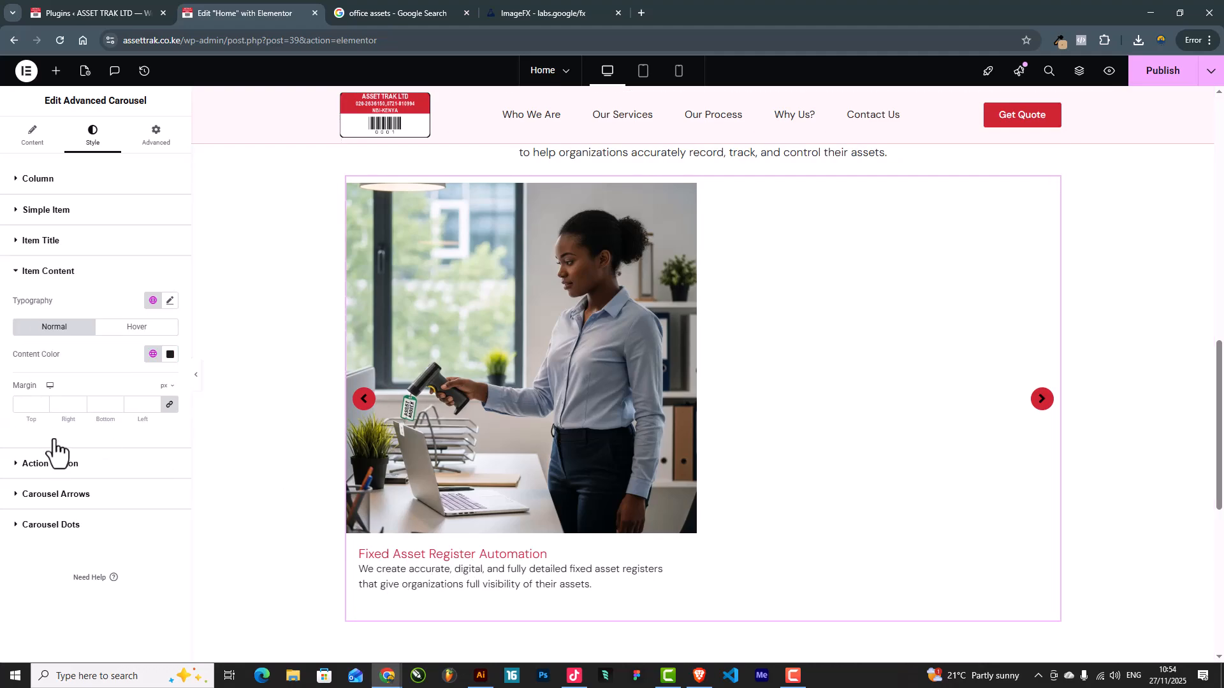
{"action": "left_click", "coordinate": [169, 404]}
{"action": "left_click", "coordinate": [43, 403]}
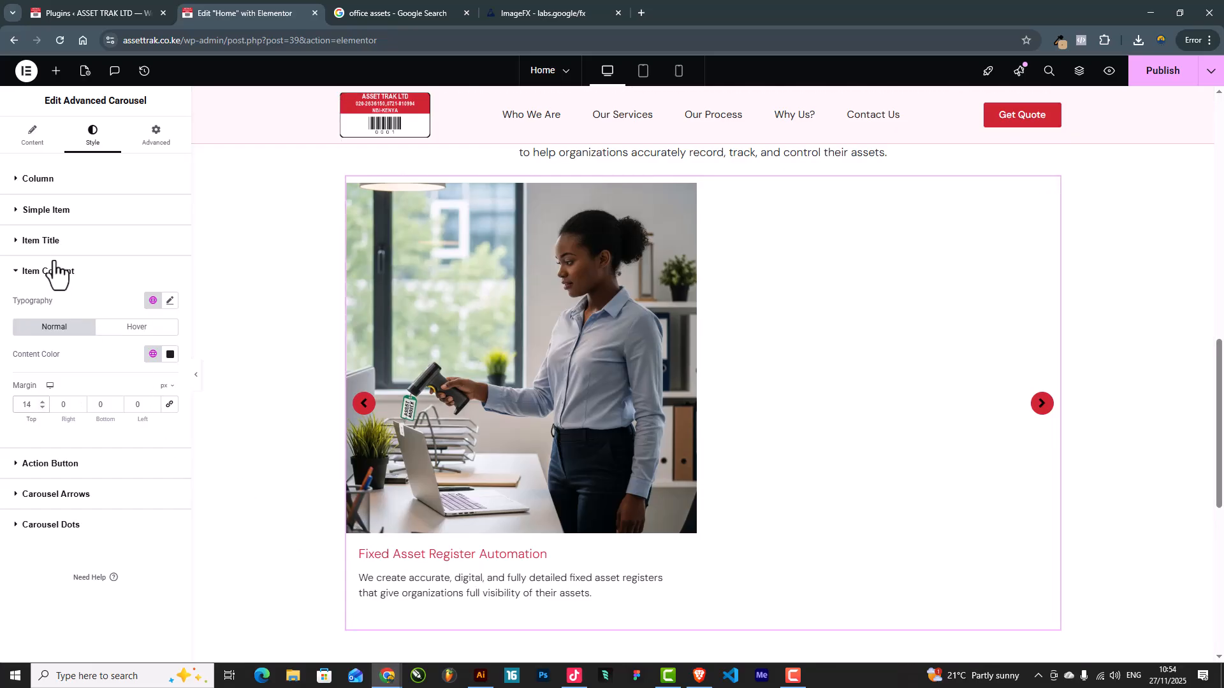
{"action": "scroll", "coordinate": [606, 538], "scroll_direction": "down", "scroll_amount": 2}
{"action": "scroll", "coordinate": [607, 539], "scroll_direction": "up", "scroll_amount": 3}
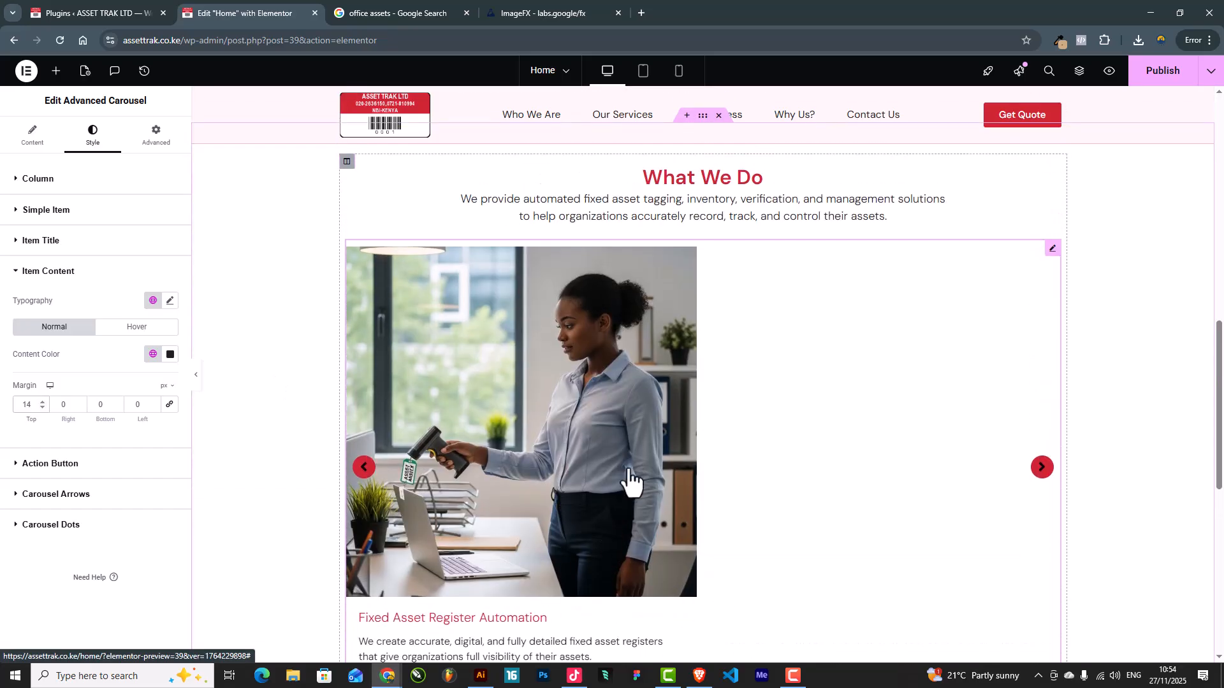
Duplicate the Fixed Asset Register Automation slide twice and advance the carousel to check the copies
{"action": "left_click", "coordinate": [33, 142]}
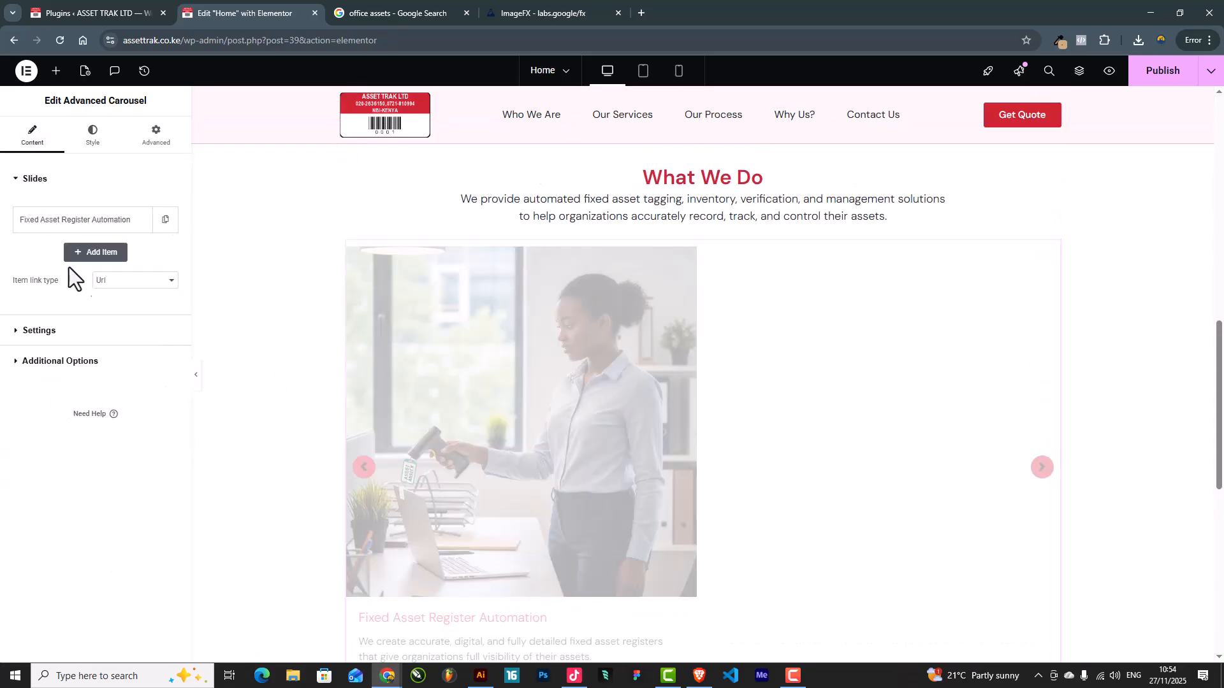
{"action": "left_click", "coordinate": [165, 221]}
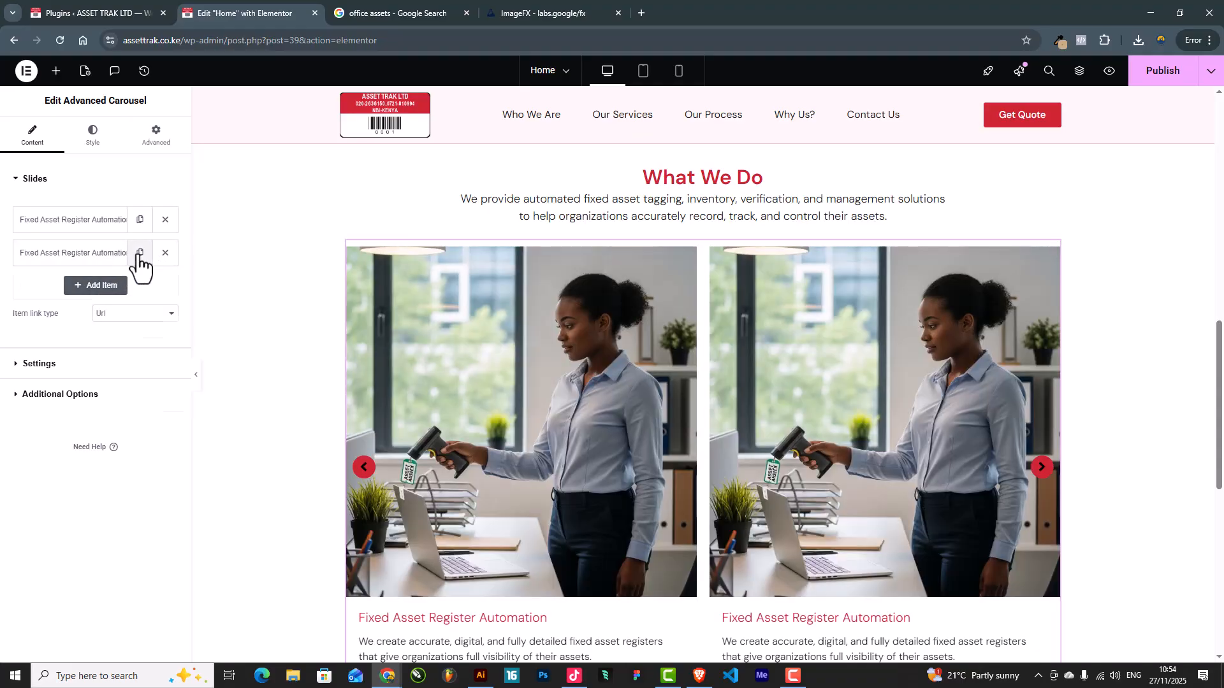
{"action": "left_click", "coordinate": [140, 255]}
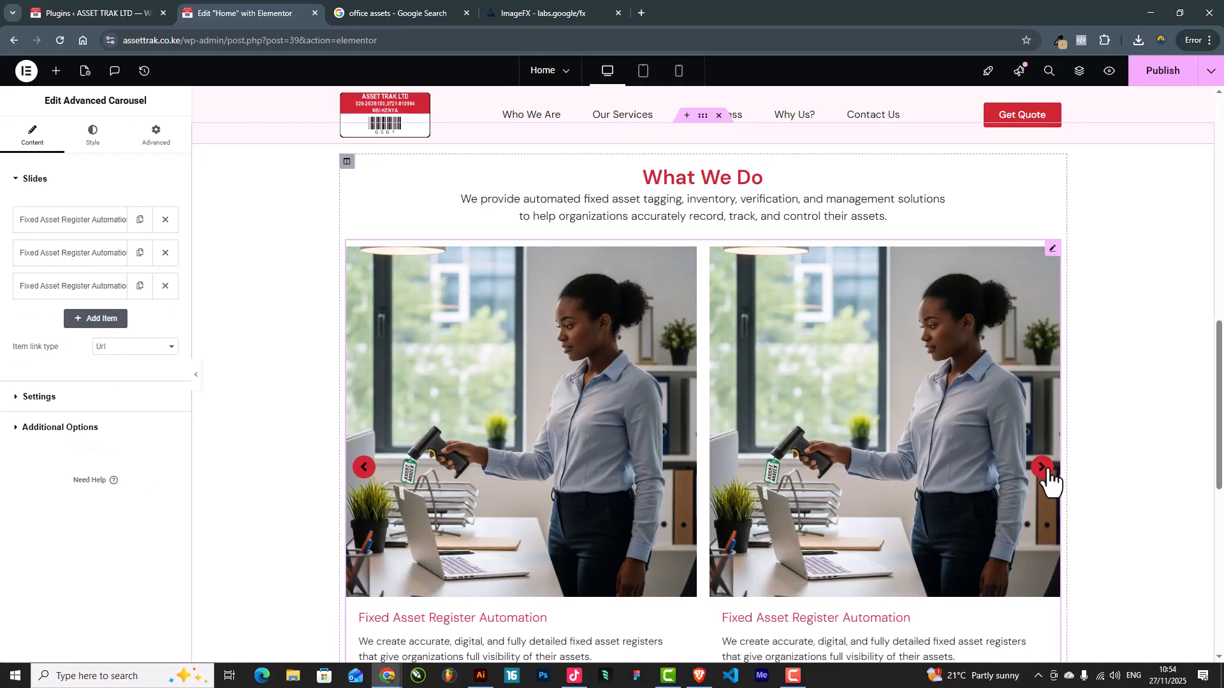
{"action": "left_click", "coordinate": [1047, 470]}
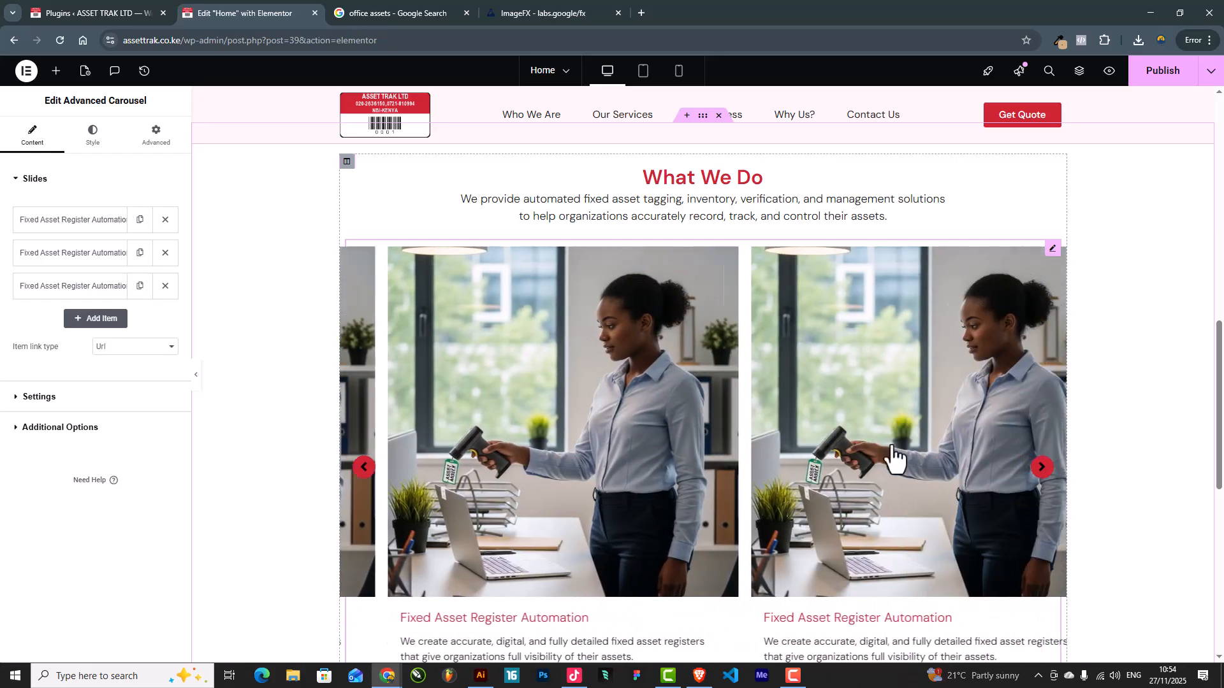
Set the carousel's number of slides to show to 3
{"action": "left_click", "coordinate": [35, 399]}
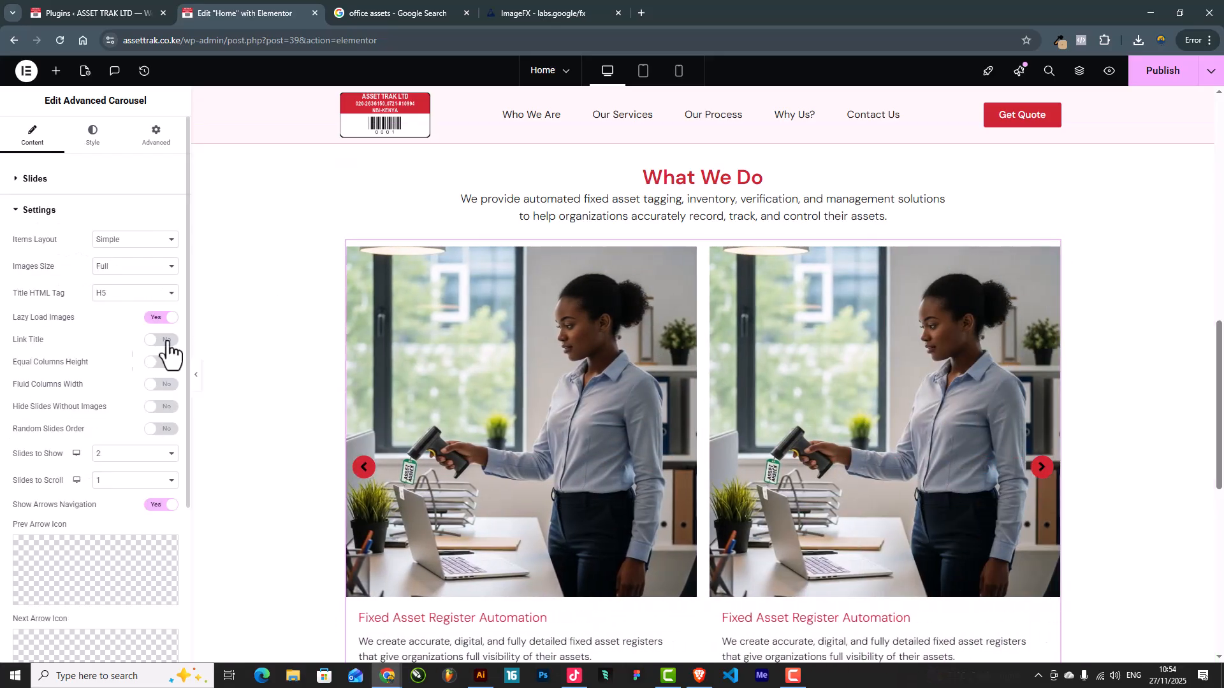
{"action": "left_click", "coordinate": [111, 454]}
{"action": "left_click", "coordinate": [109, 496]}
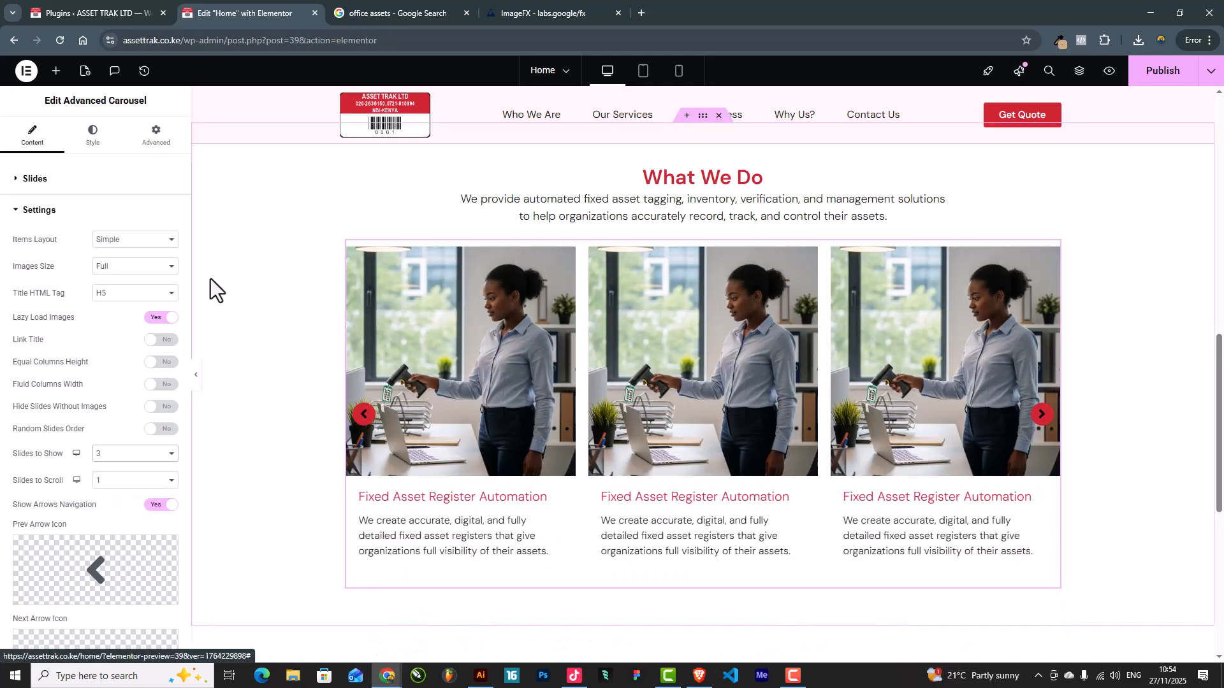
Give the carousel columns a solid border 1 px wide on all sides
{"action": "left_click", "coordinate": [91, 137]}
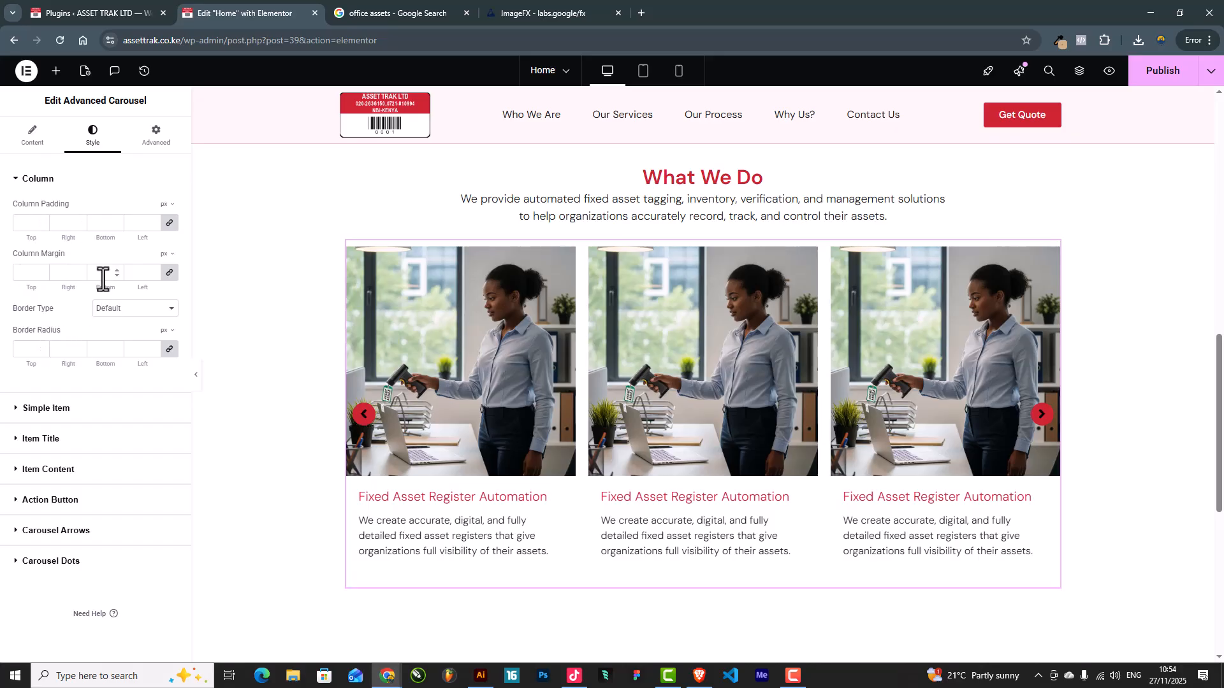
{"action": "left_click", "coordinate": [124, 312]}
{"action": "left_click", "coordinate": [121, 354]}
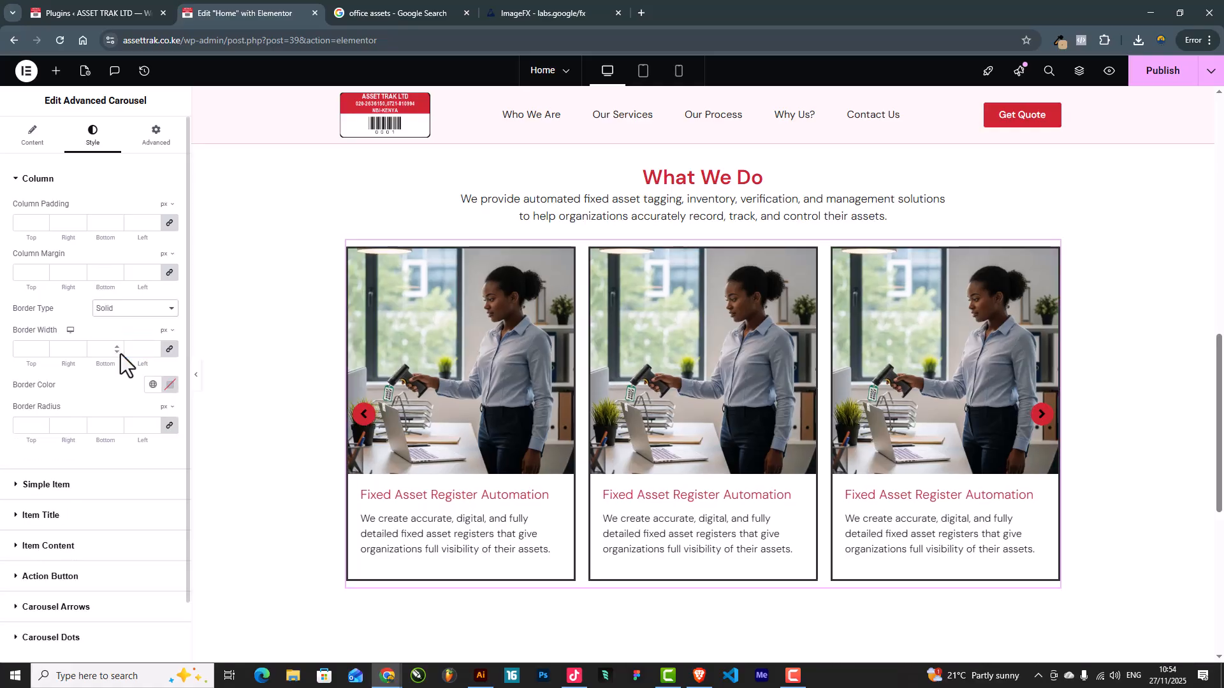
{"action": "left_click", "coordinate": [117, 349]}
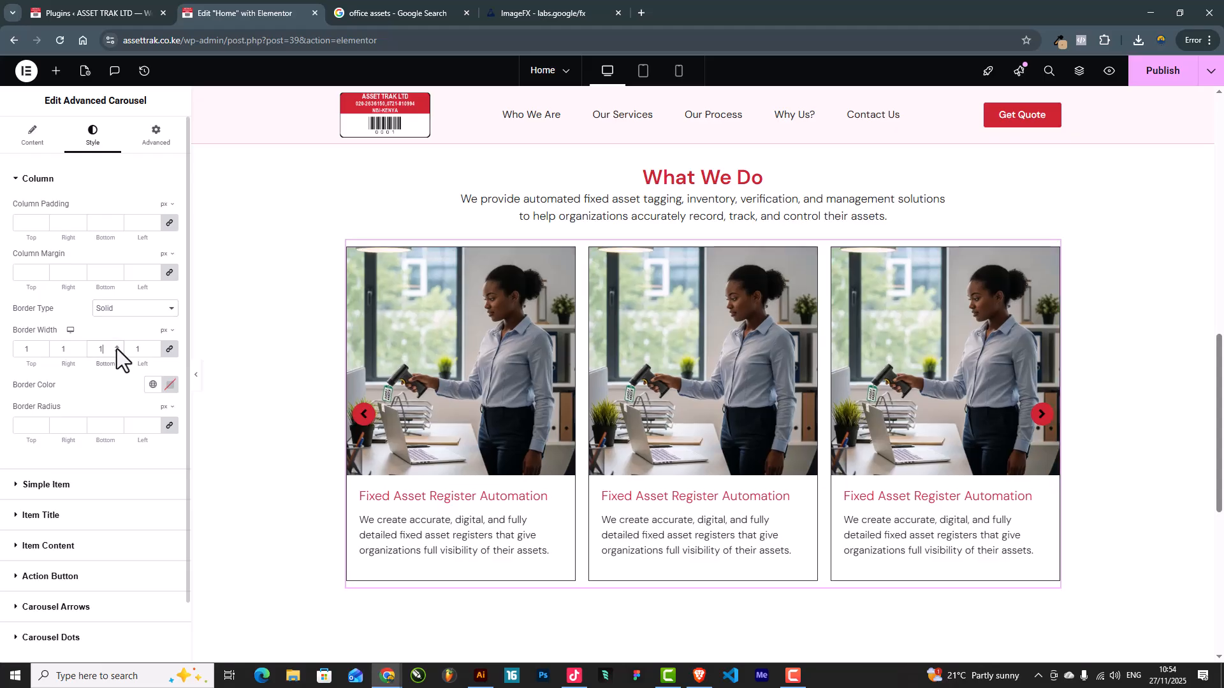
Change the column border color to light grey and preview the What We Do section at full width
{"action": "left_click", "coordinate": [171, 385]}
{"action": "left_click_drag", "start_coordinate": [118, 443], "coordinate": [92, 455]}
{"action": "left_click", "coordinate": [129, 398]}
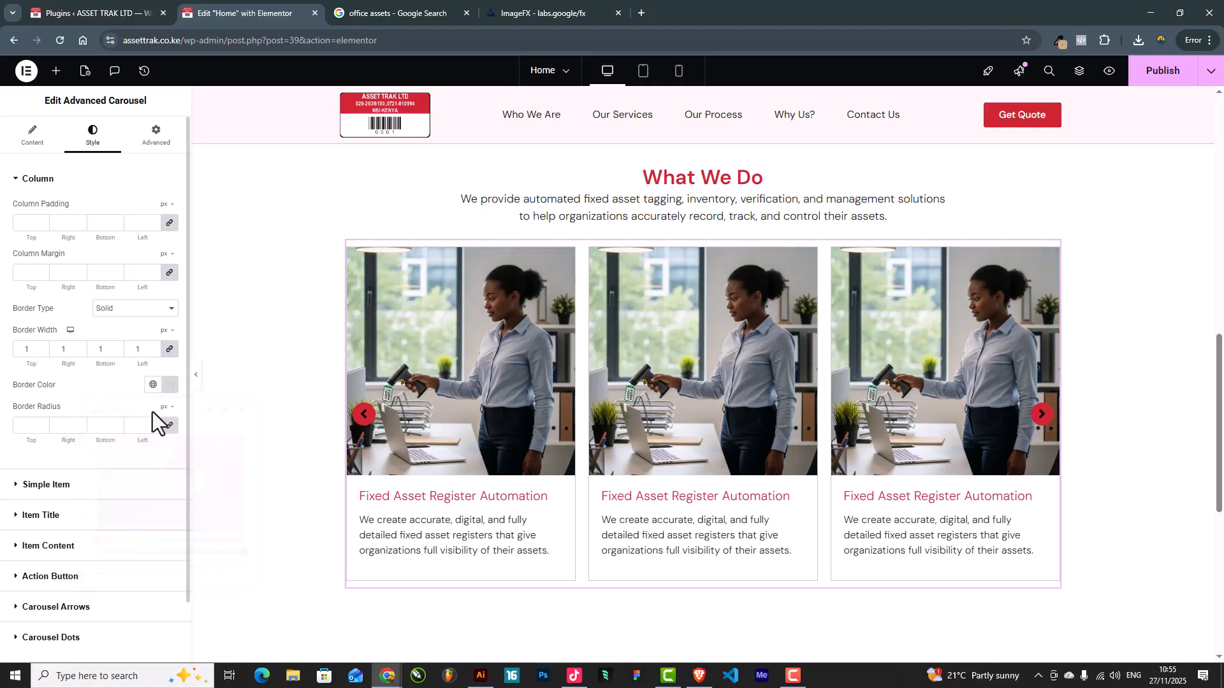
{"action": "left_click", "coordinate": [196, 385]}
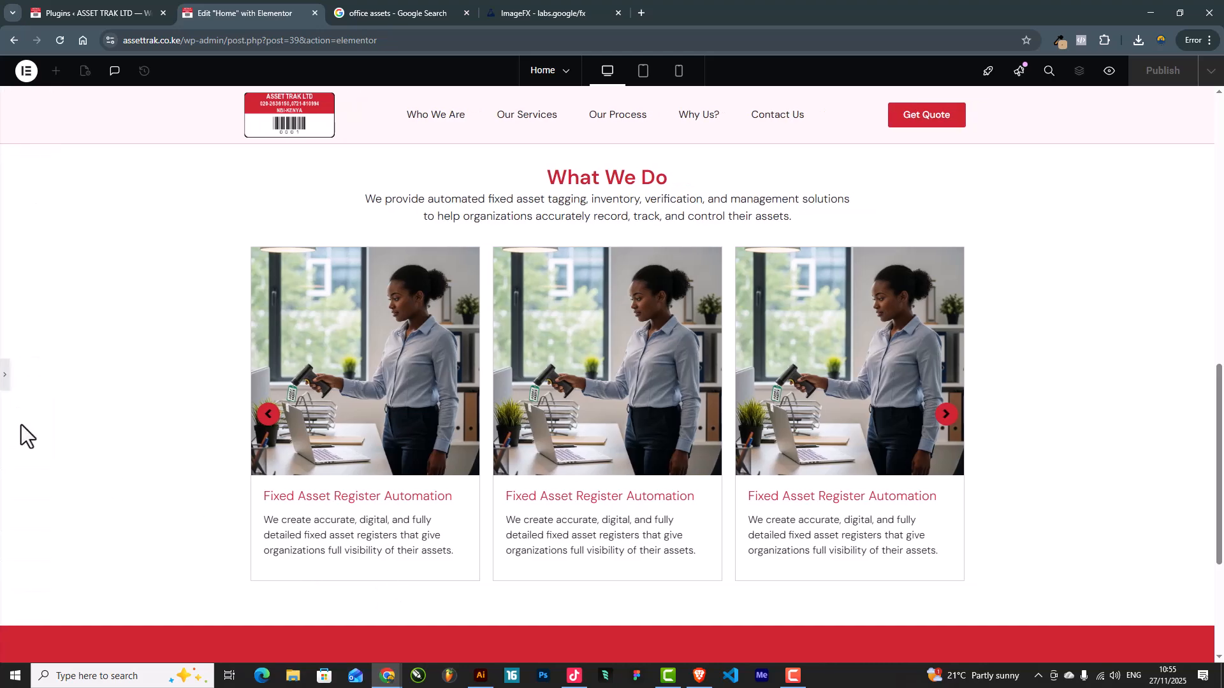
{"action": "left_click", "coordinate": [5, 377]}
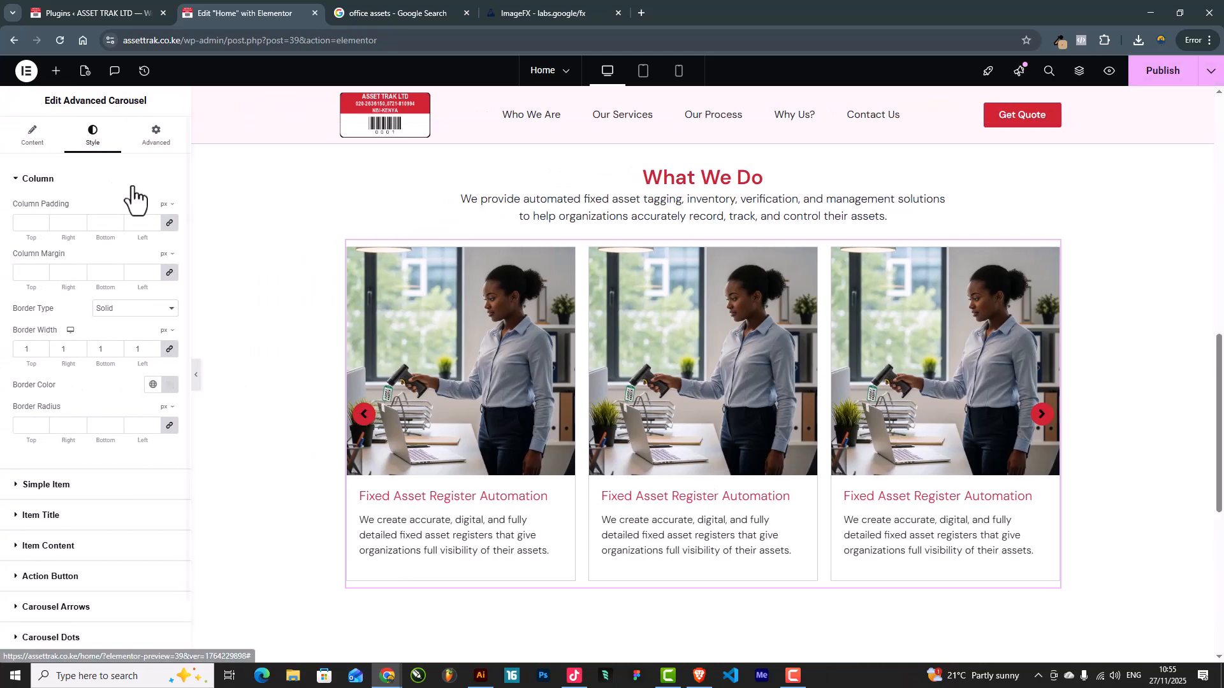
Change the carousel arrows' normal icon color to white and check them in the full-width page view
{"action": "scroll", "coordinate": [117, 525], "scroll_direction": "down", "scroll_amount": 1}
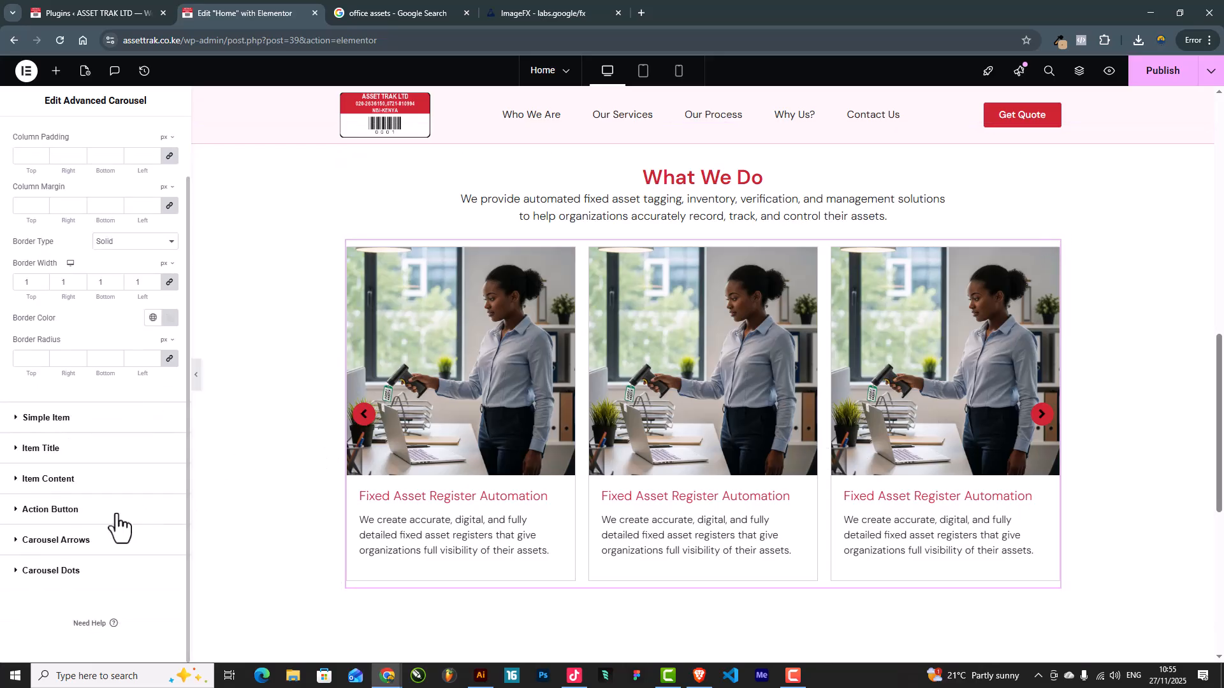
{"action": "left_click", "coordinate": [54, 543]}
{"action": "scroll", "coordinate": [102, 538], "scroll_direction": "down", "scroll_amount": 2}
{"action": "scroll", "coordinate": [132, 472], "scroll_direction": "up", "scroll_amount": 2}
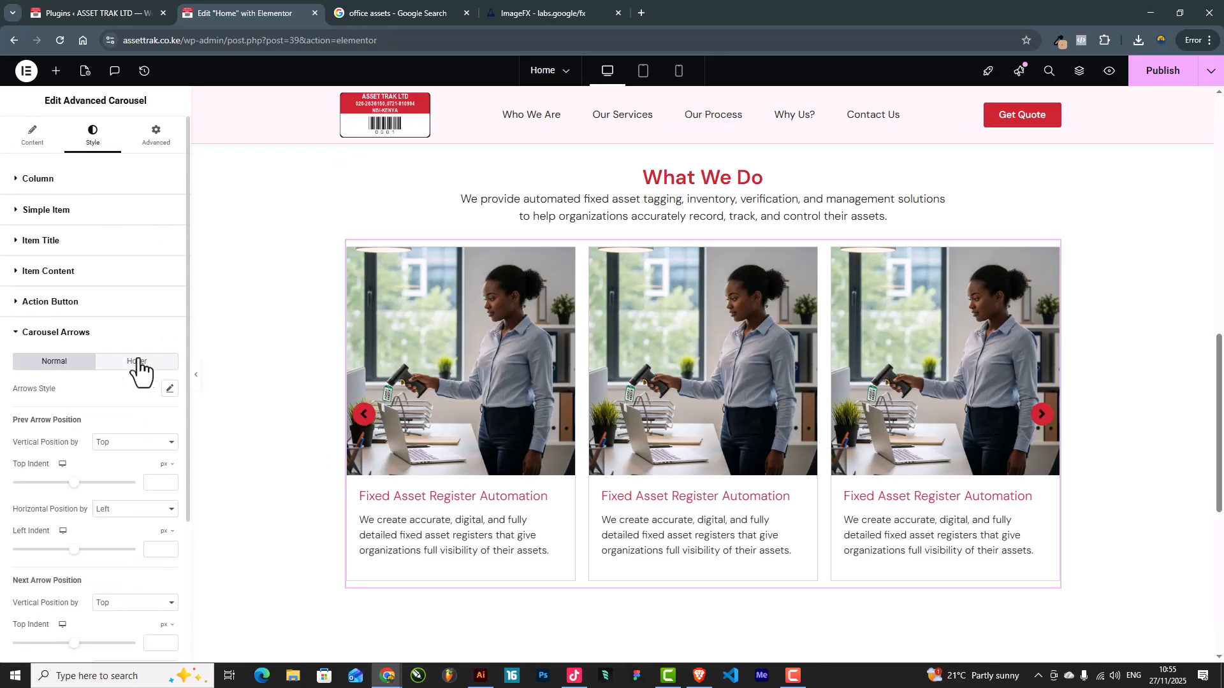
{"action": "left_click", "coordinate": [170, 390]}
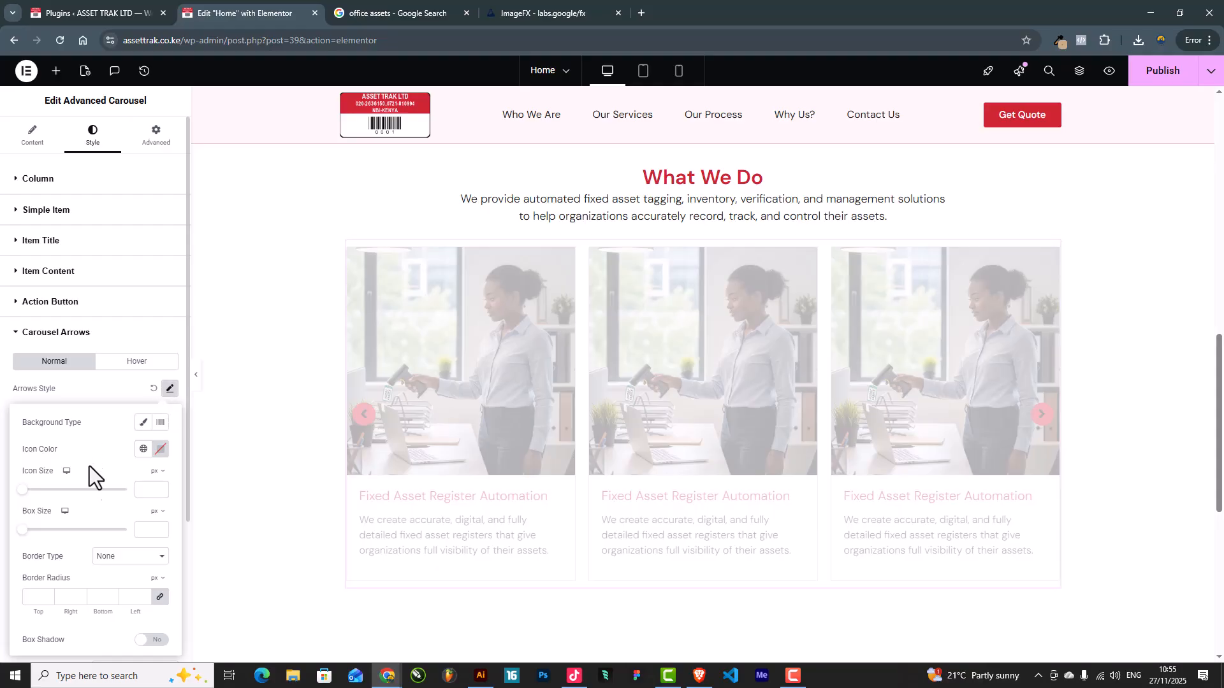
{"action": "left_click", "coordinate": [160, 450]}
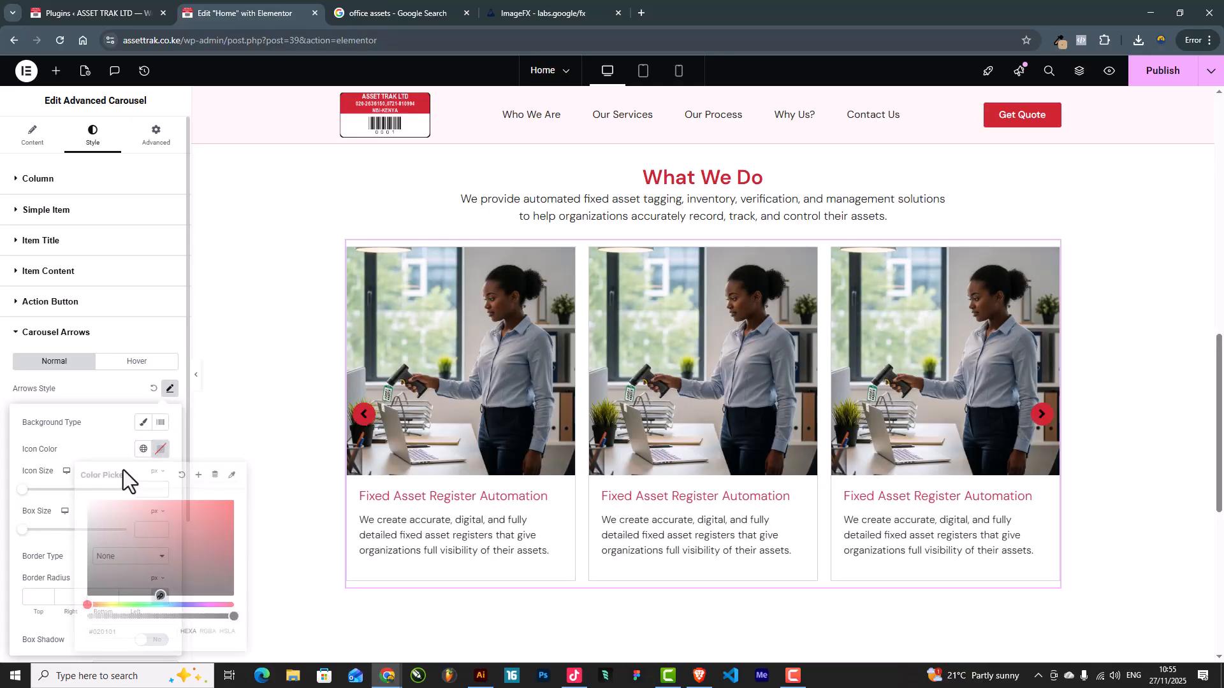
{"action": "left_click", "coordinate": [192, 378]}
{"action": "scroll", "coordinate": [976, 392], "scroll_direction": "down", "scroll_amount": 6}
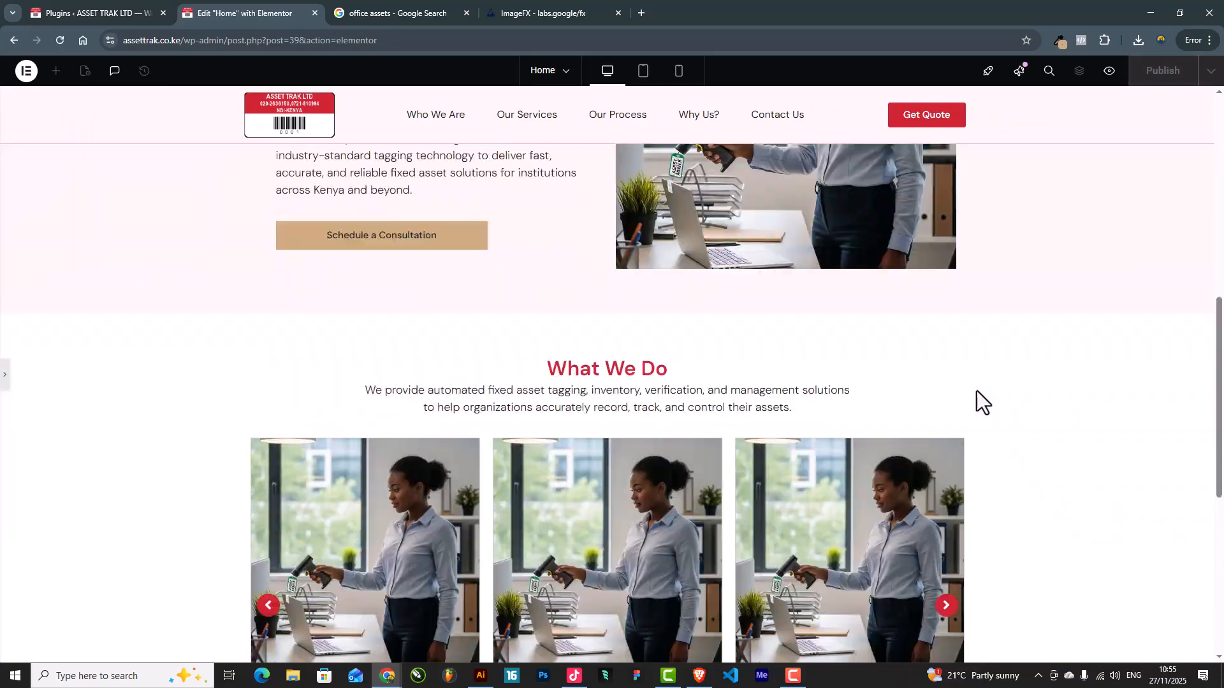
{"action": "scroll", "coordinate": [828, 355], "scroll_direction": "up", "scroll_amount": 4}
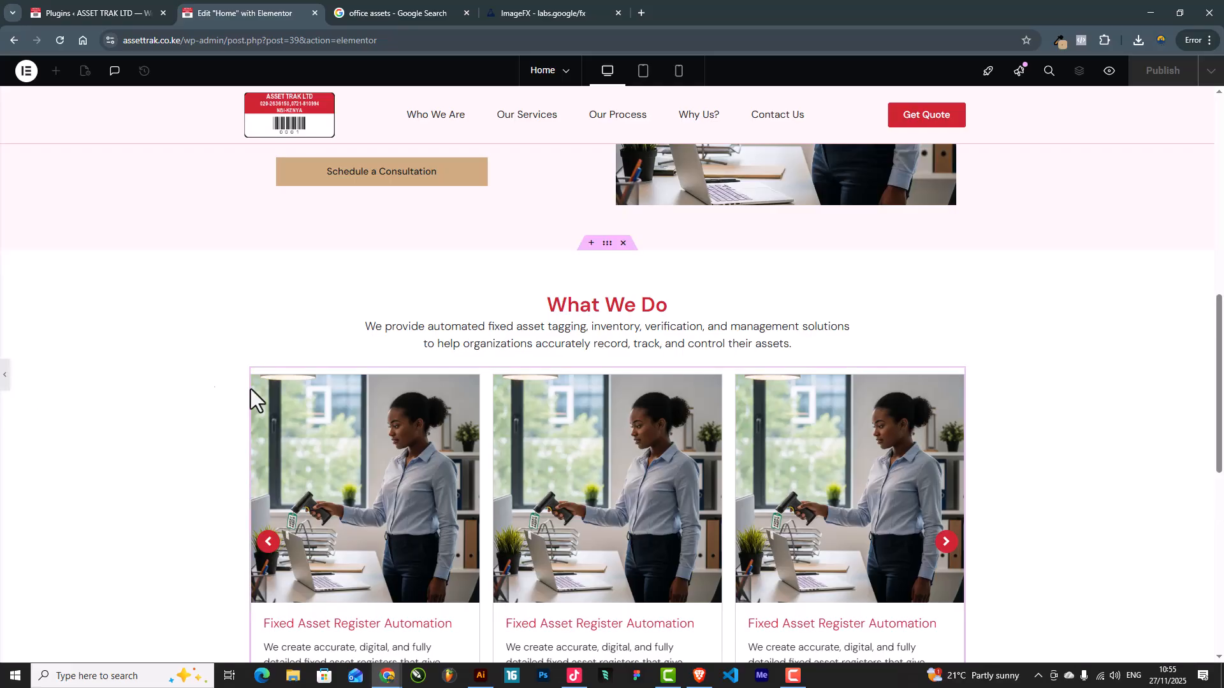
Change the title of the carousel's second slide to "Asset Tagging & Labeling"
{"action": "left_click", "coordinate": [661, 429]}
{"action": "scroll", "coordinate": [705, 412], "scroll_direction": "down", "scroll_amount": 3}
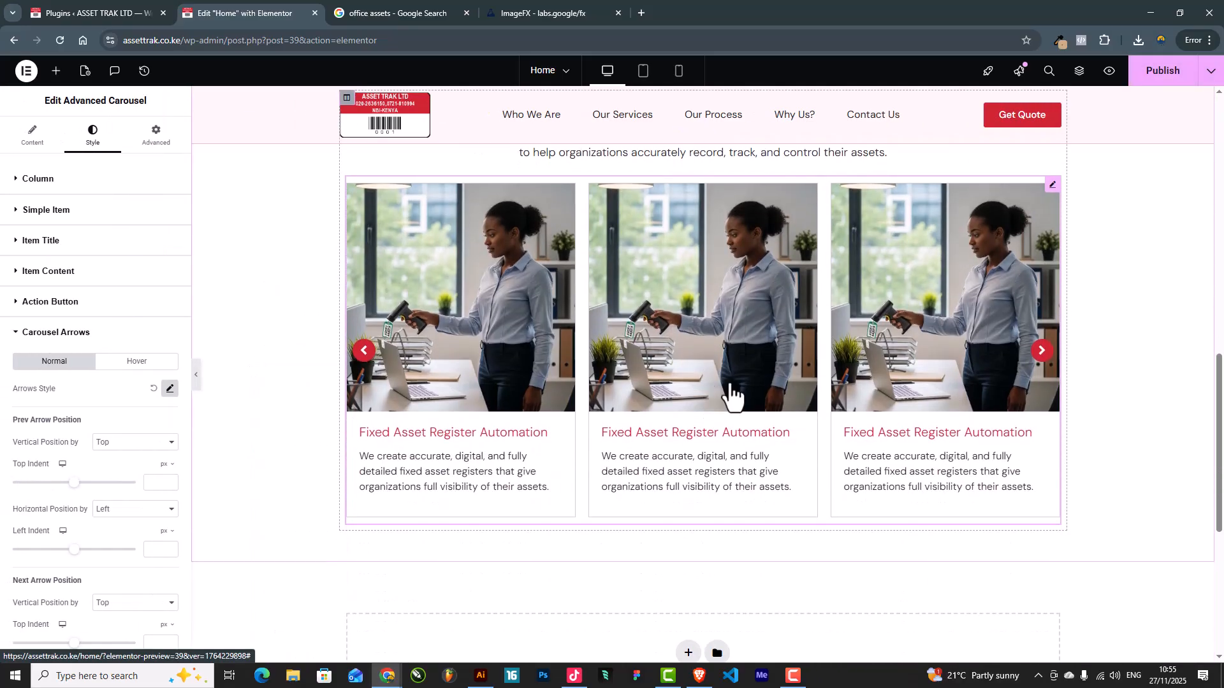
{"action": "left_click", "coordinate": [32, 135]}
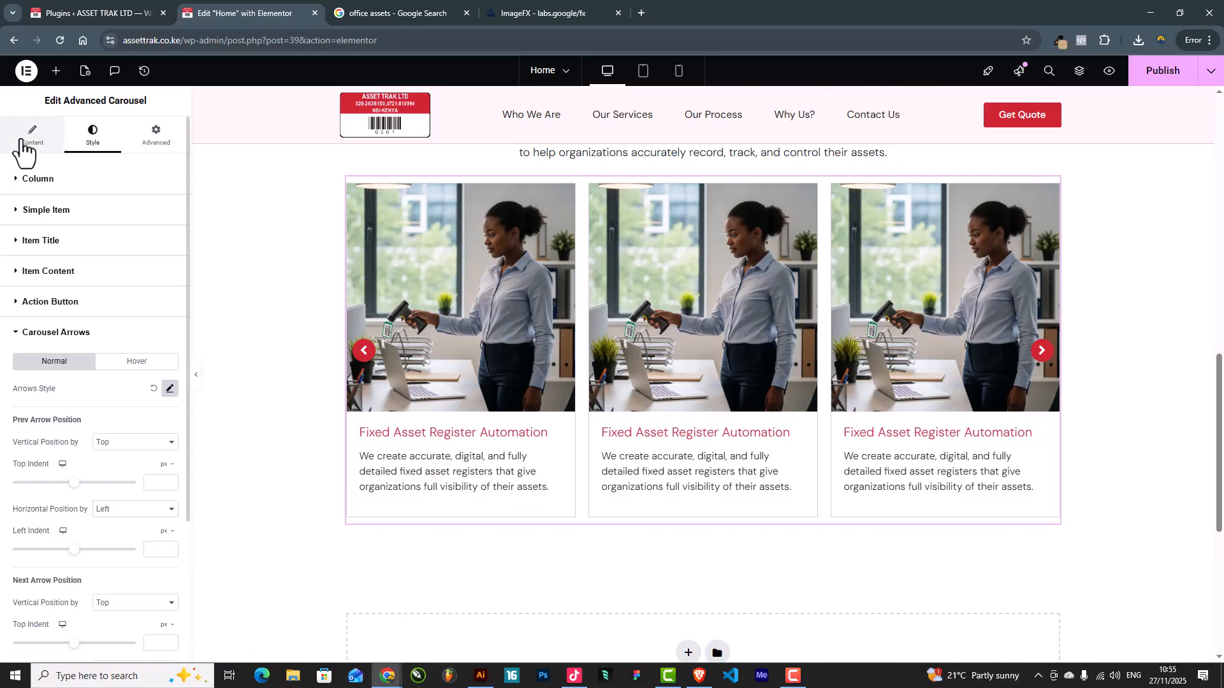
{"action": "left_click", "coordinate": [36, 256]}
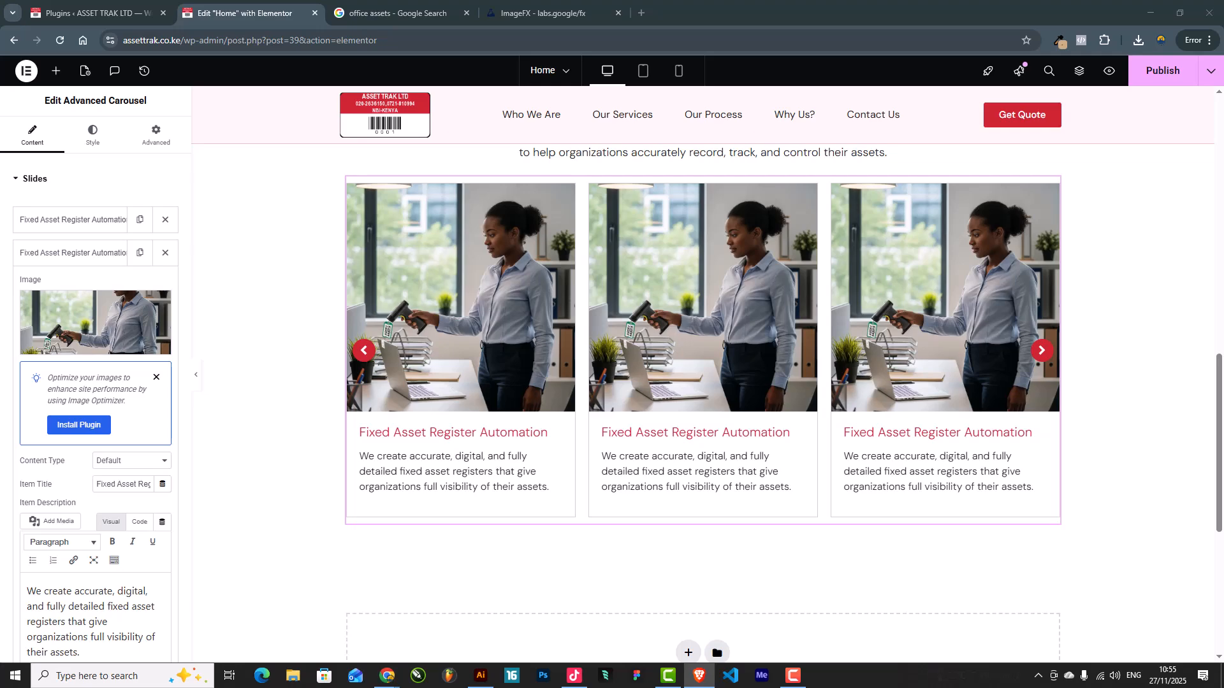
{"action": "triple_click", "coordinate": [141, 483]}
{"action": "type", "text": "Asset Tagging & Labeling"}
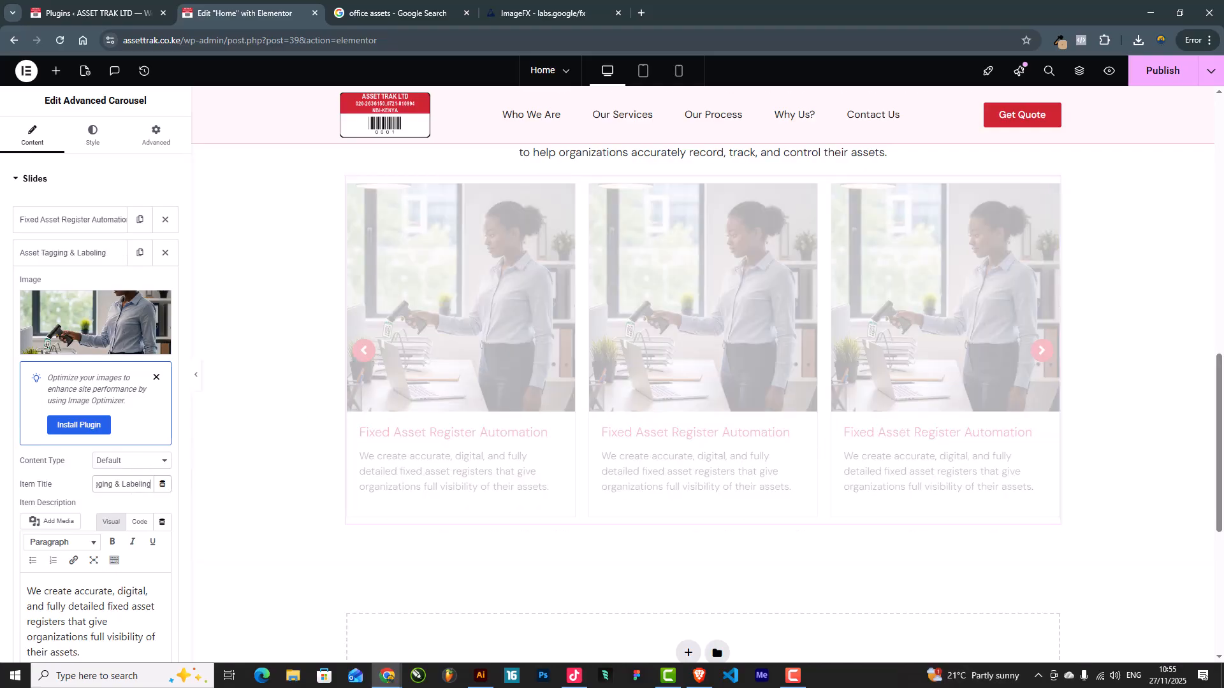
Replace the second slide's description with the copied text about durable aluminium and polyester bar-coded or QR-coded tags for lifetime identification
{"action": "key", "text": "alt+Tab"}
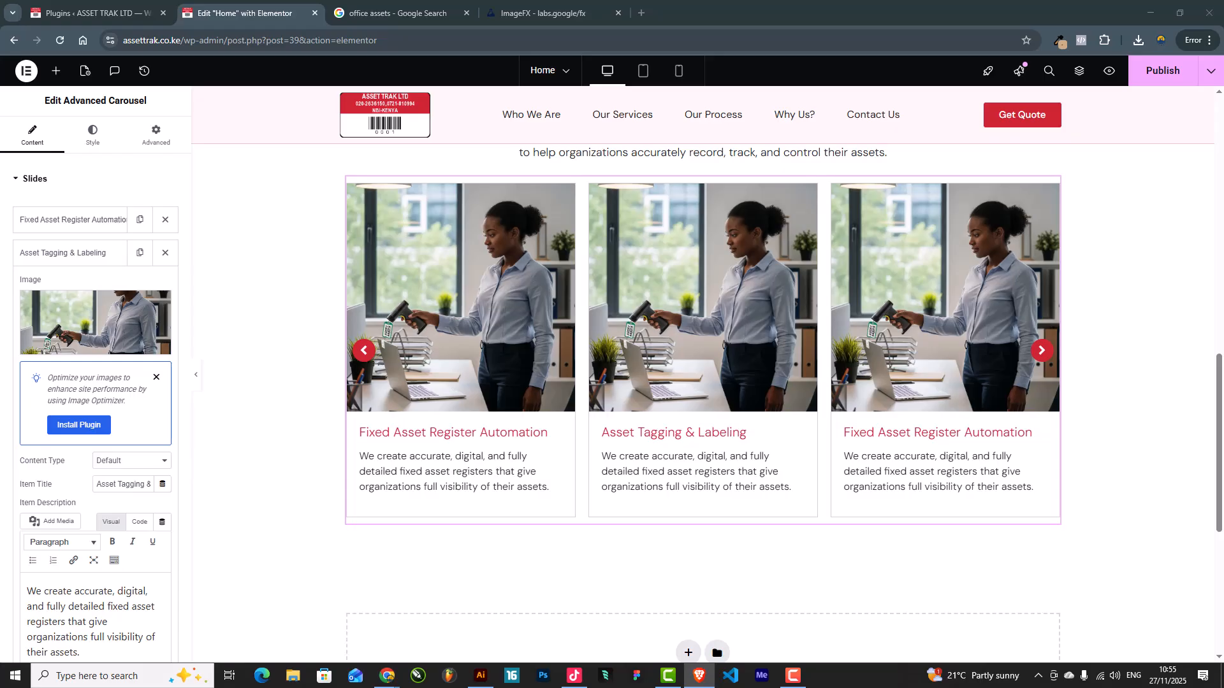
{"action": "left_click", "coordinate": [151, 609]}
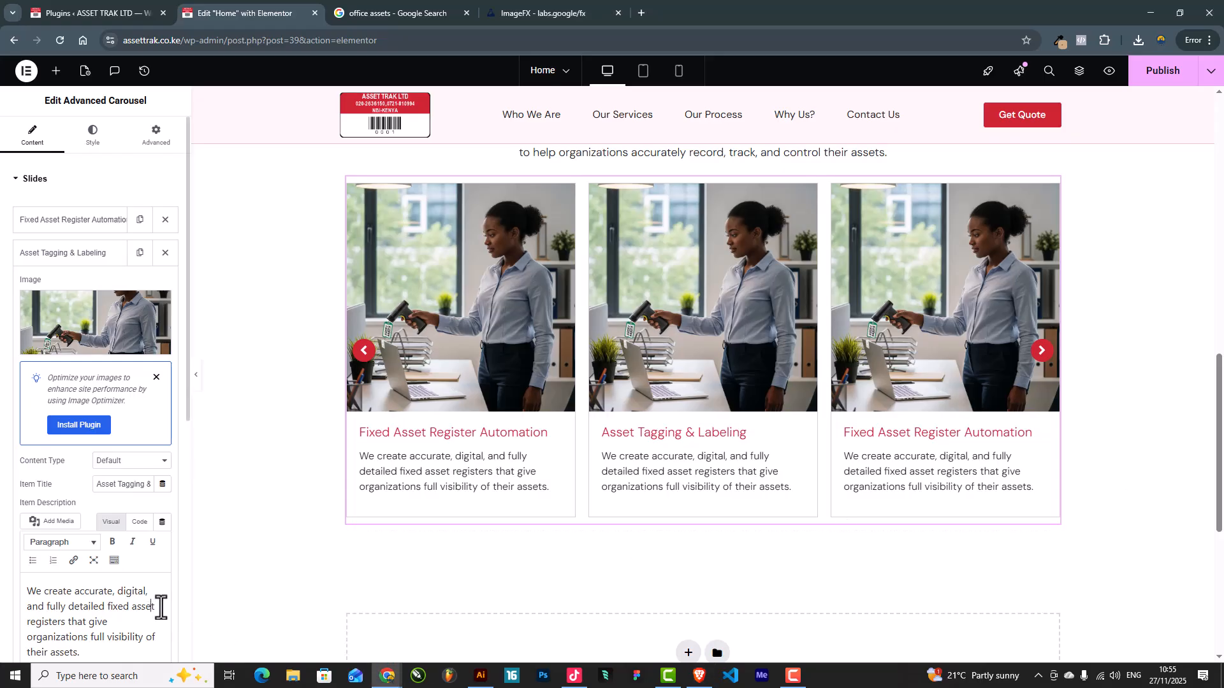
{"action": "key", "text": "ctrl+a"}
{"action": "key", "text": "ctrl+v"}
{"action": "left_click", "coordinate": [82, 253]}
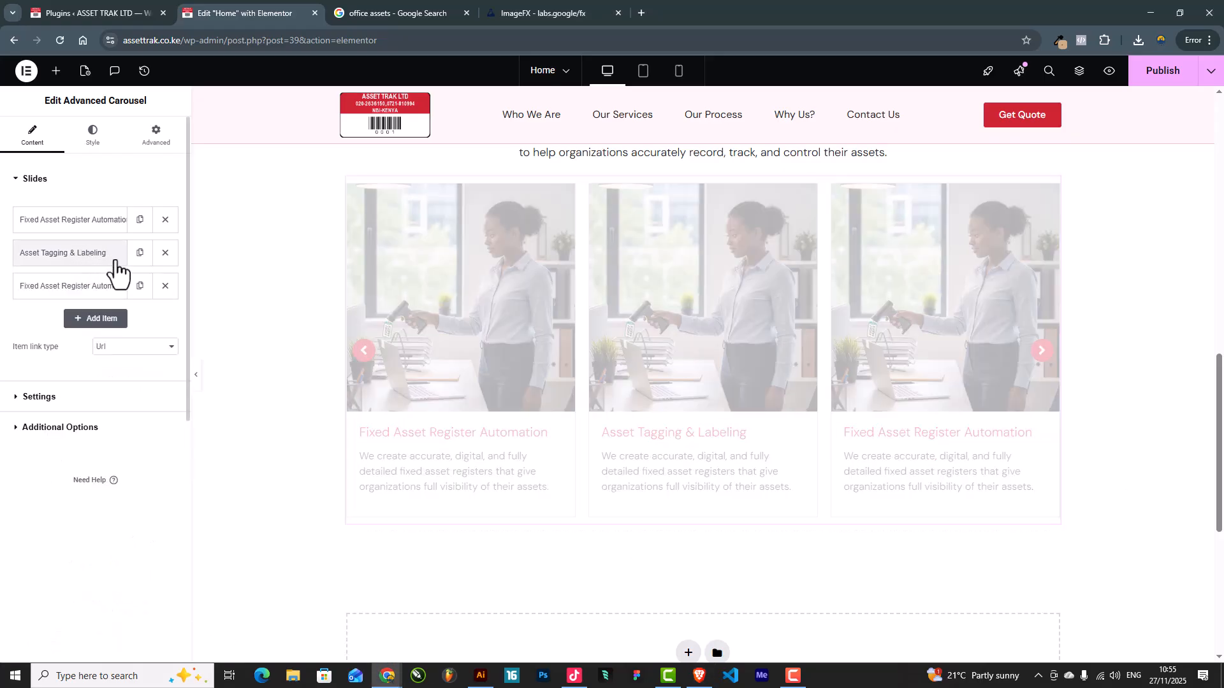
Change the title of the carousel's third slide to "Asset Verification & Reconciliation"
{"action": "left_click", "coordinate": [95, 288]}
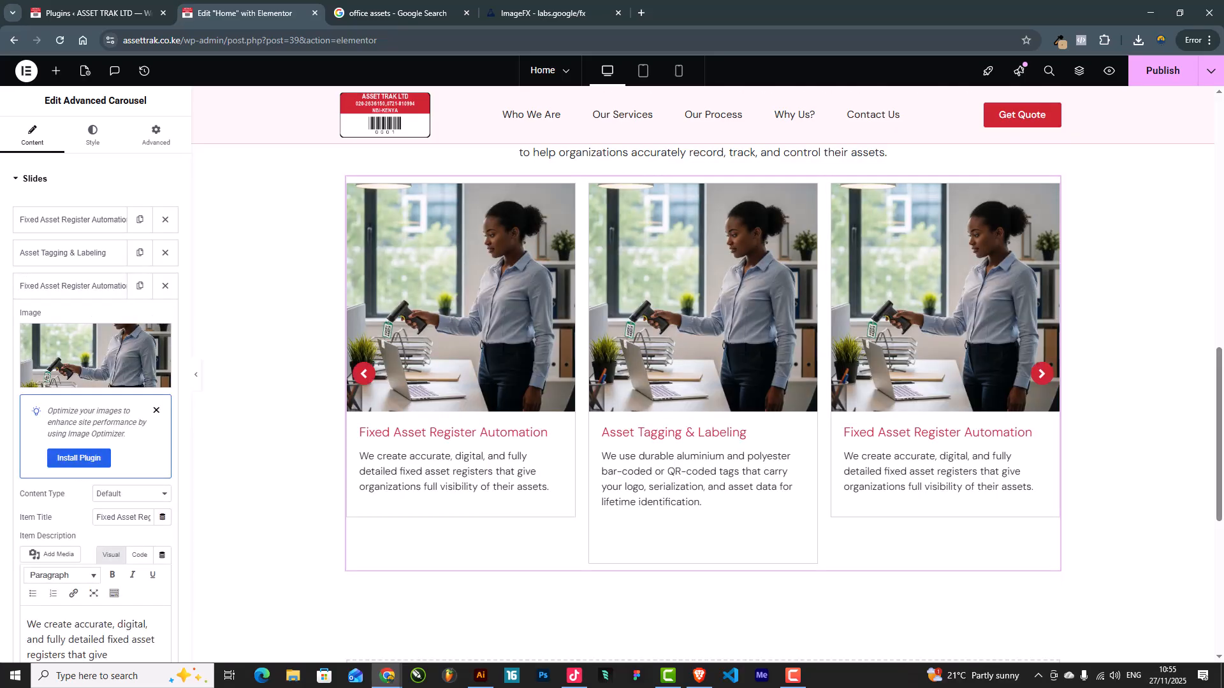
{"action": "key", "text": "alt+Tab"}
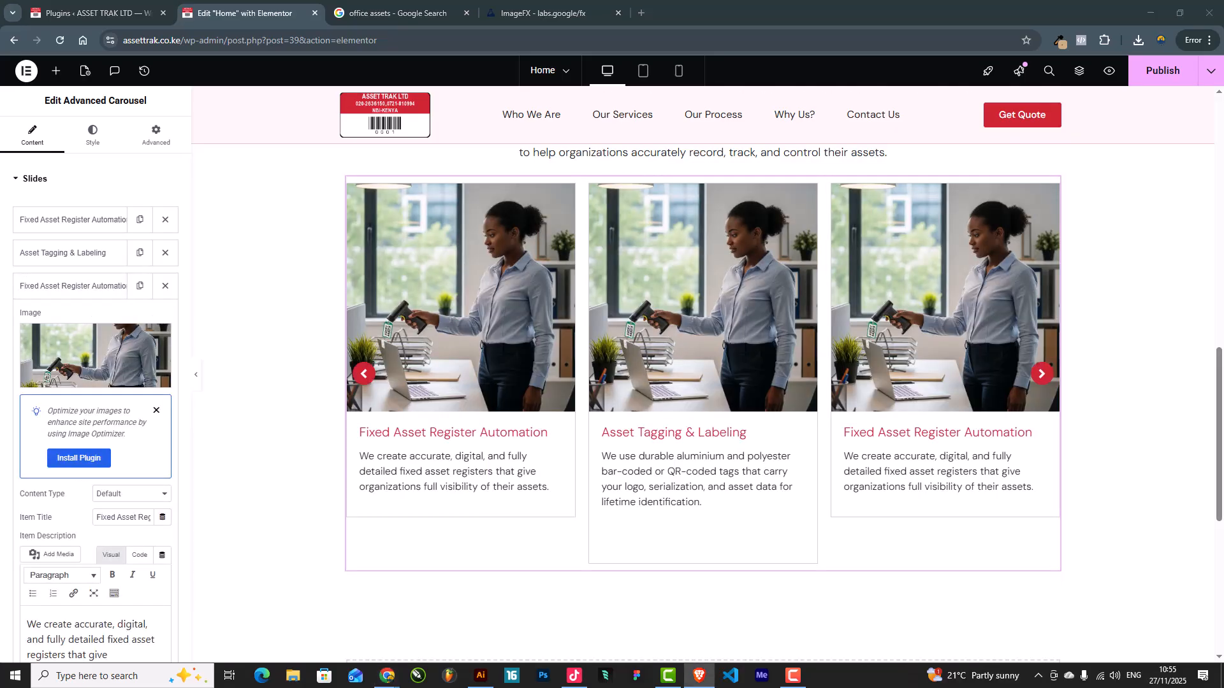
{"action": "left_click", "coordinate": [126, 494]}
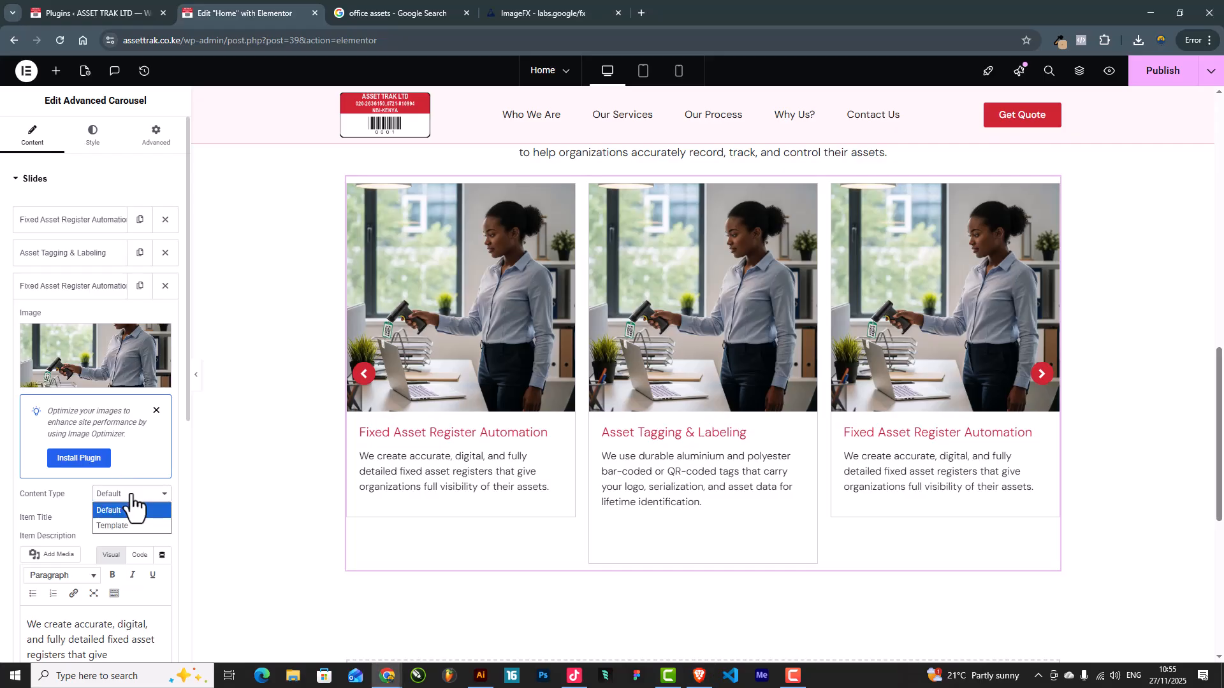
{"action": "left_click", "coordinate": [85, 506]}
{"action": "type", "text": "Asset Verification & Reconciliation"}
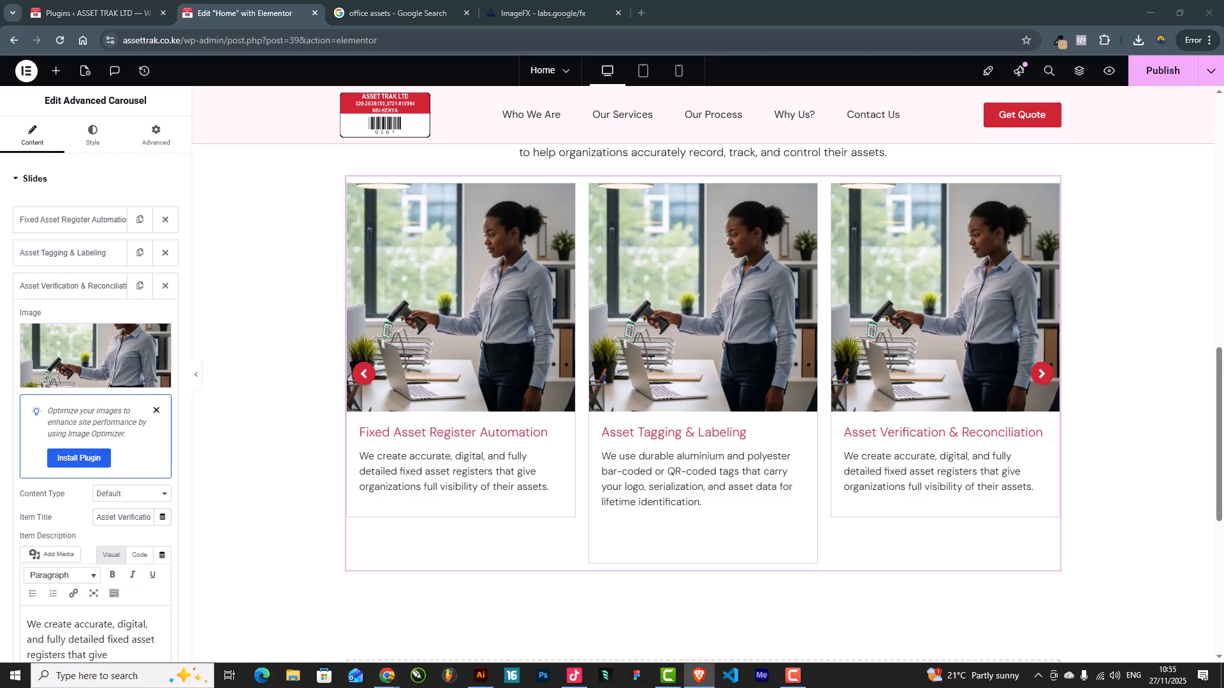
Replace the third slide's description with the text on physically verifying assets and reconciling them to eliminate duplication, ghost assets, and data inconsistencies
{"action": "scroll", "coordinate": [85, 560], "scroll_direction": "down", "scroll_amount": 1}
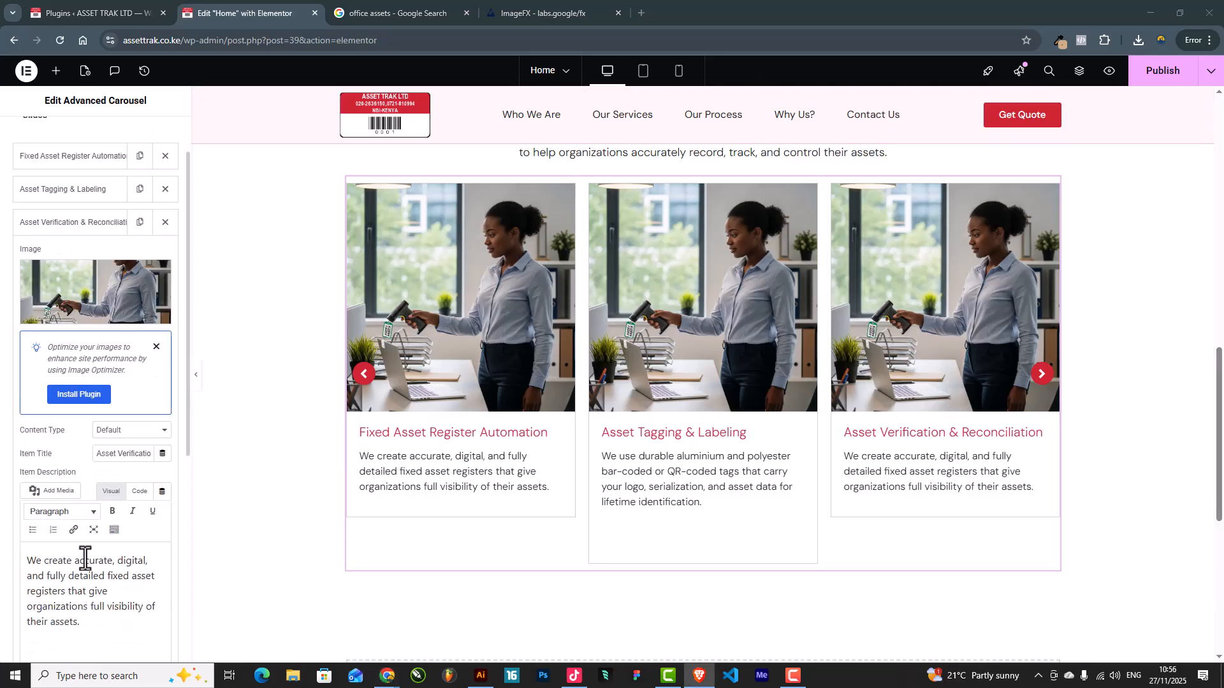
{"action": "left_click", "coordinate": [84, 569]}
{"action": "key", "text": "ctrl+a"}
{"action": "type", "text": "We physically verify your assets and reconcile them with your existing records to eliminate duplication, ghost assets, and data inconsistencies."}
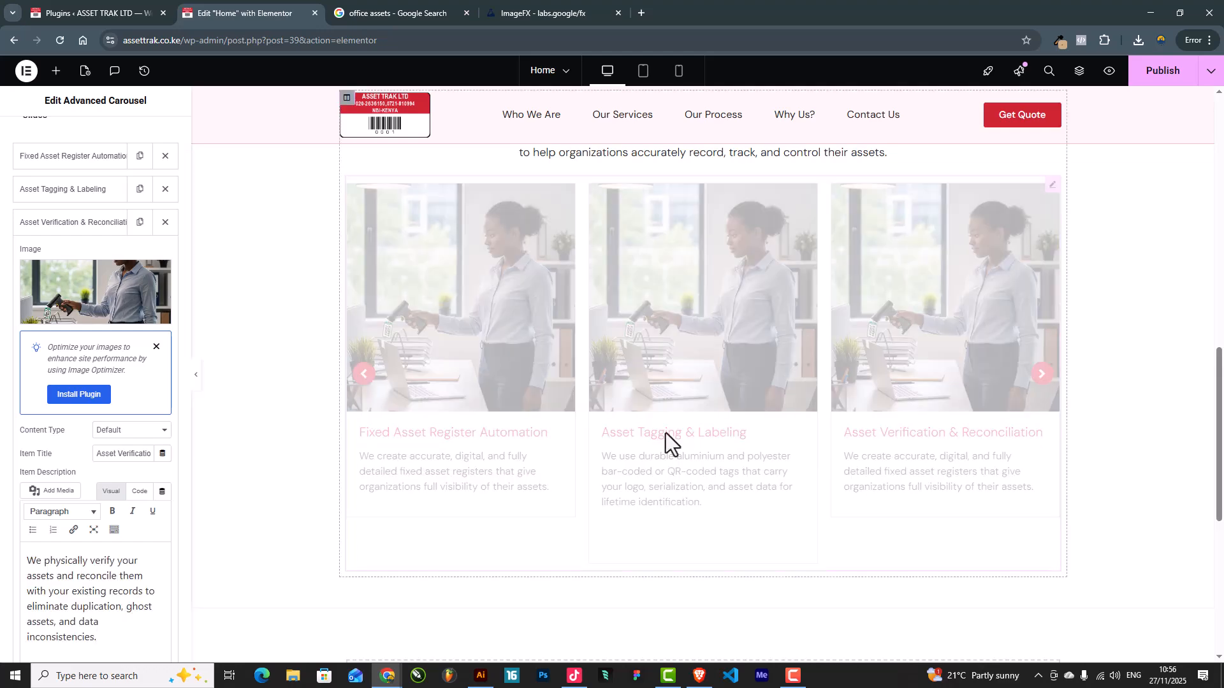
{"action": "left_click", "coordinate": [64, 223]}
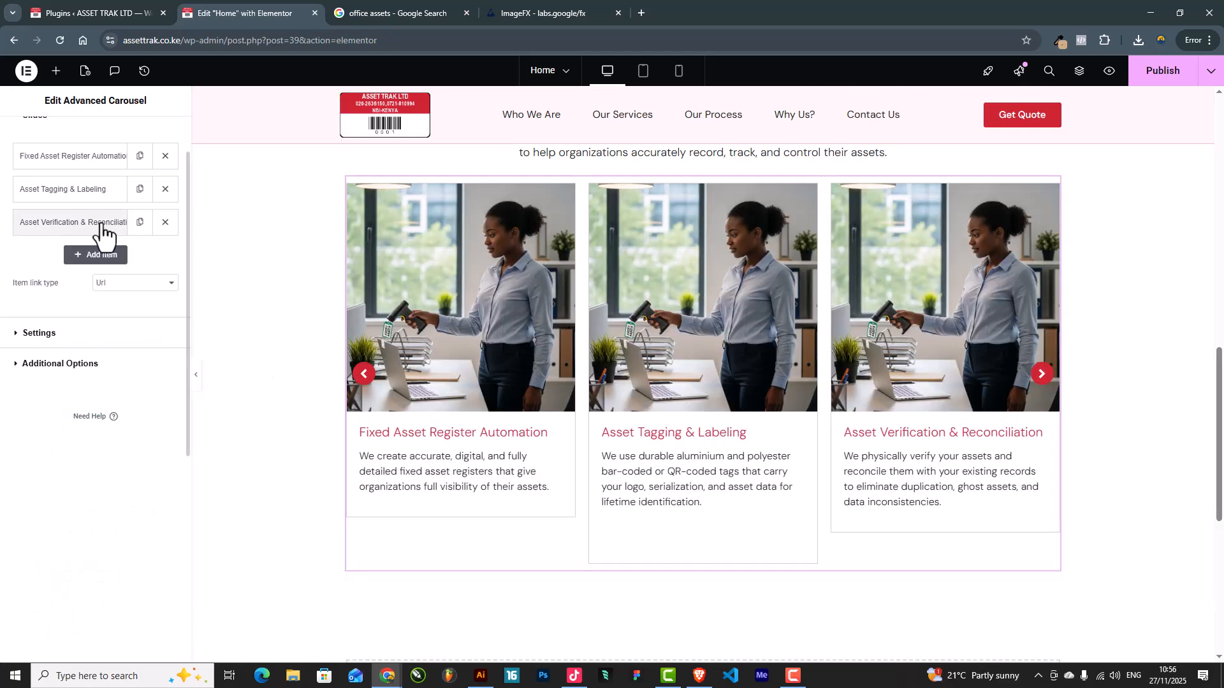
Duplicate the third slide and title the copy "Asset Management Software Deployment"
{"action": "left_click", "coordinate": [140, 223]}
{"action": "left_click", "coordinate": [64, 319]}
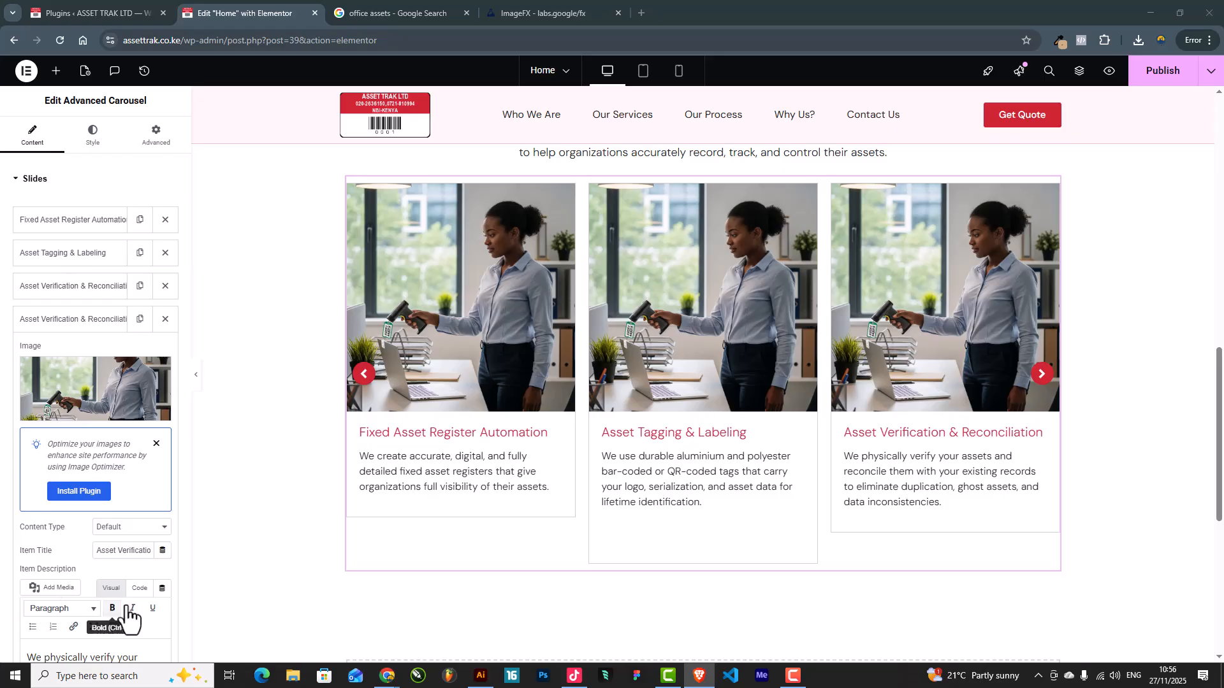
{"action": "triple_click", "coordinate": [131, 551]}
{"action": "type", "text": "Asset Management Software Deployment"}
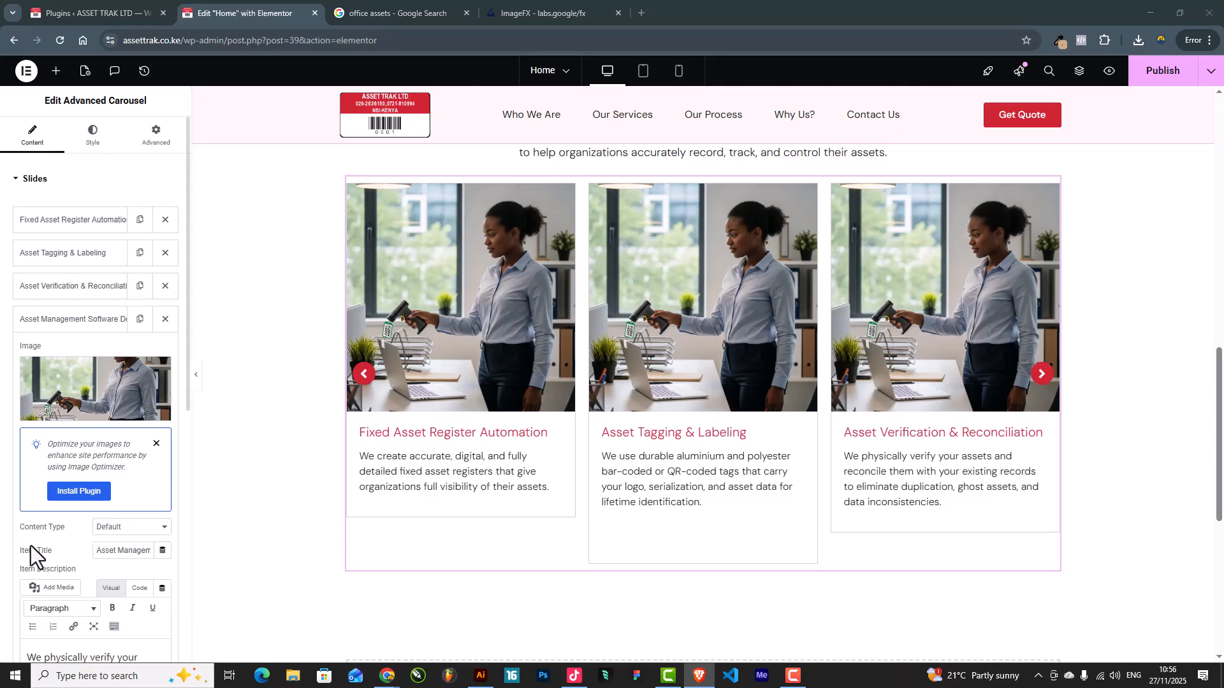
Replace the fourth slide's description with the copied text about the AssetManage solution's scanning, verification, depreciation schedules, reporting, and accounting import/export
{"action": "scroll", "coordinate": [51, 574], "scroll_direction": "down", "scroll_amount": 1}
{"action": "triple_click", "coordinate": [81, 604]}
{"action": "key", "text": "ctrl+v"}
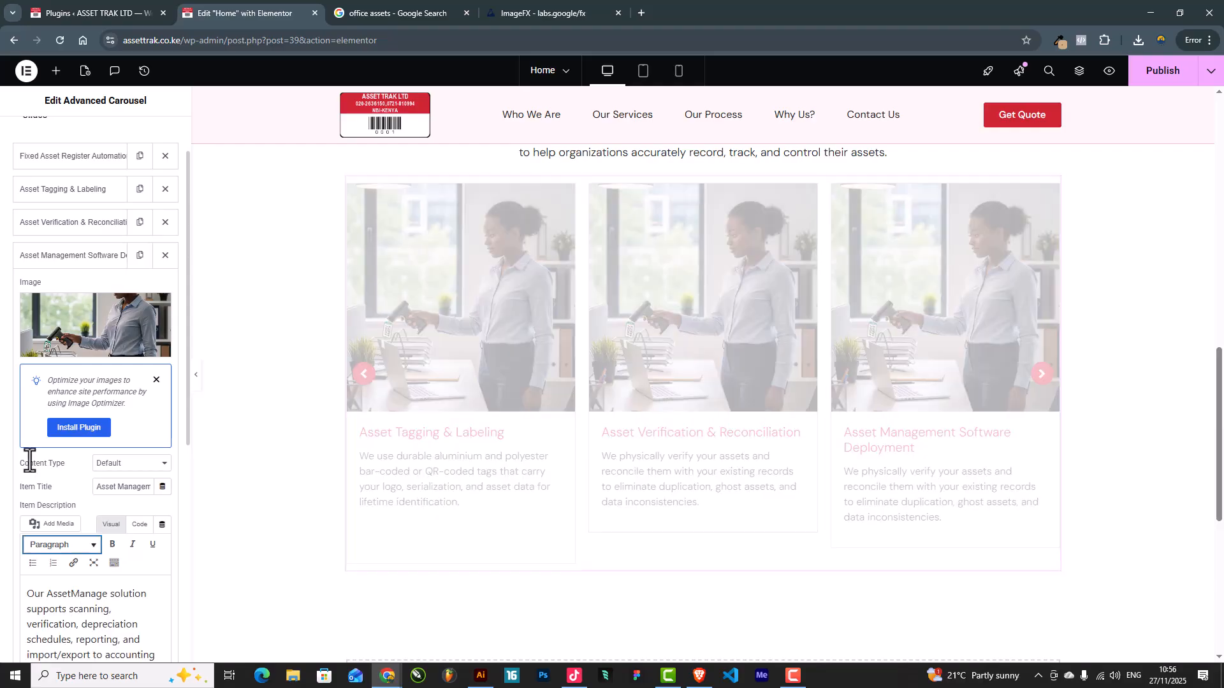
{"action": "left_click", "coordinate": [60, 255]}
Duplicate the fourth slide and title the copy "Training & Implementation"
{"action": "left_click", "coordinate": [140, 255]}
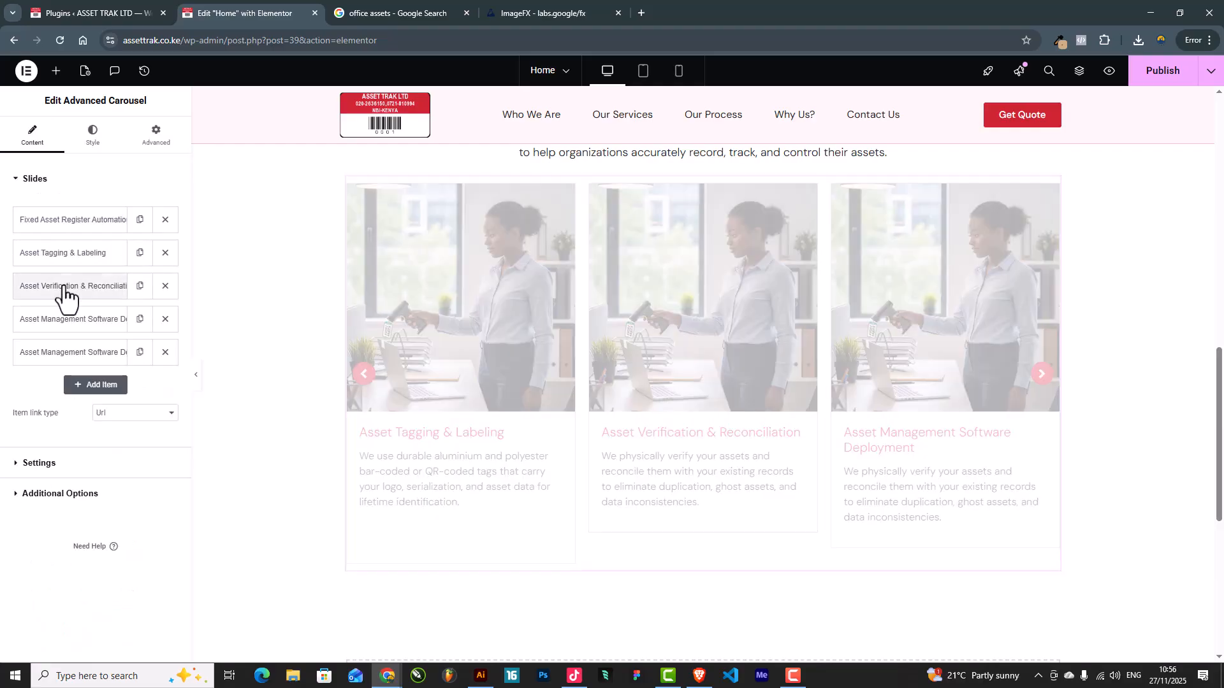
{"action": "left_click", "coordinate": [38, 354]}
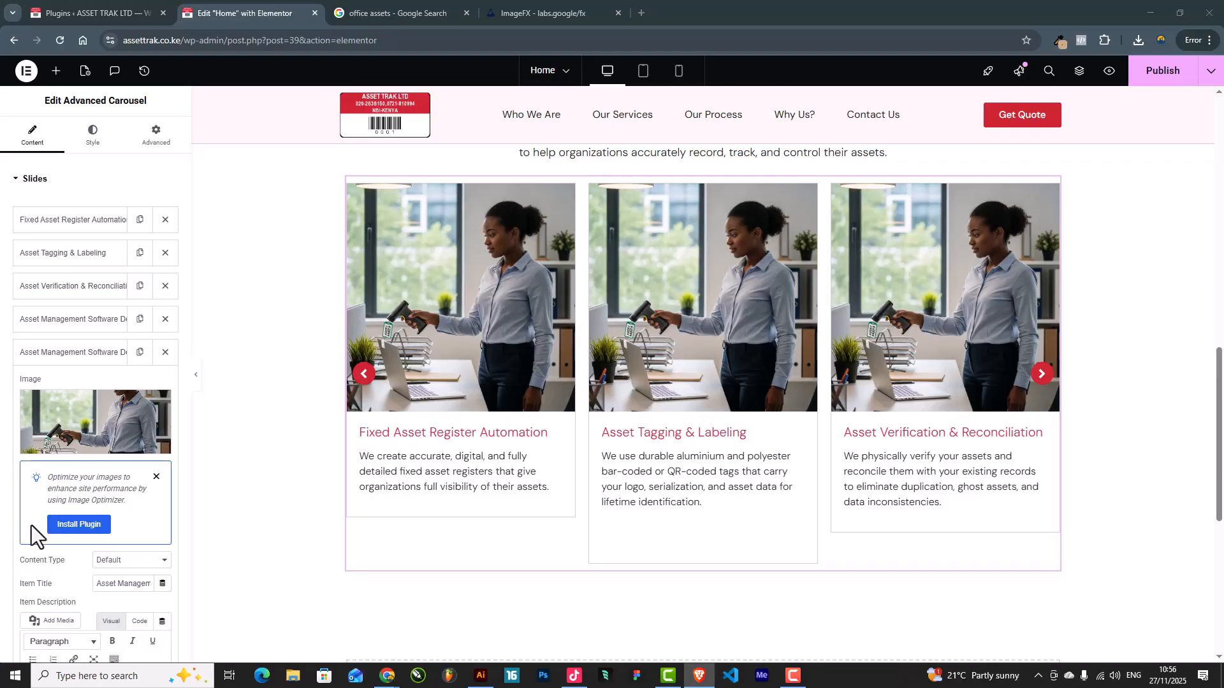
{"action": "type", "text": "Training & Implementation"}
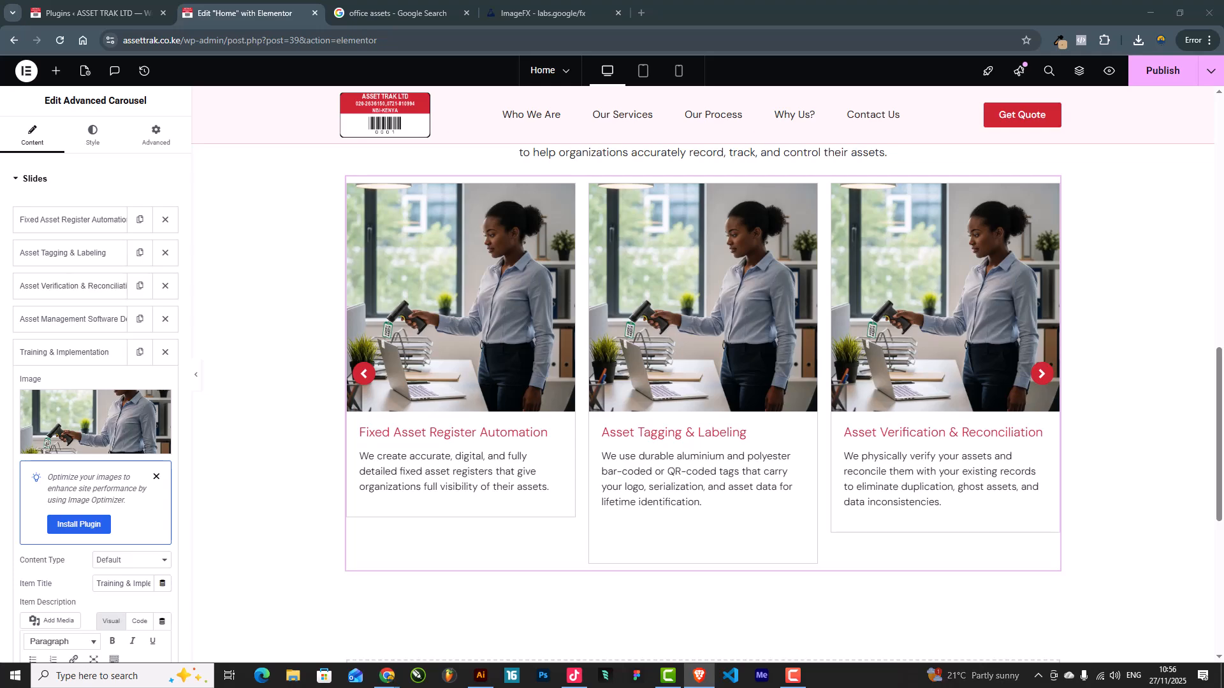
Replace the fifth slide's description with the text offering on-site training for smooth adoption, continuous asset tracking, and long-term accuracy
{"action": "scroll", "coordinate": [46, 443], "scroll_direction": "down", "scroll_amount": 3}
{"action": "left_click", "coordinate": [98, 565]}
{"action": "key", "text": "ctrl+a"}
{"action": "type", "text": "We offer on-site training for your team to ensure smooth adoption, continuous asset tracking, and long-term accuracy."}
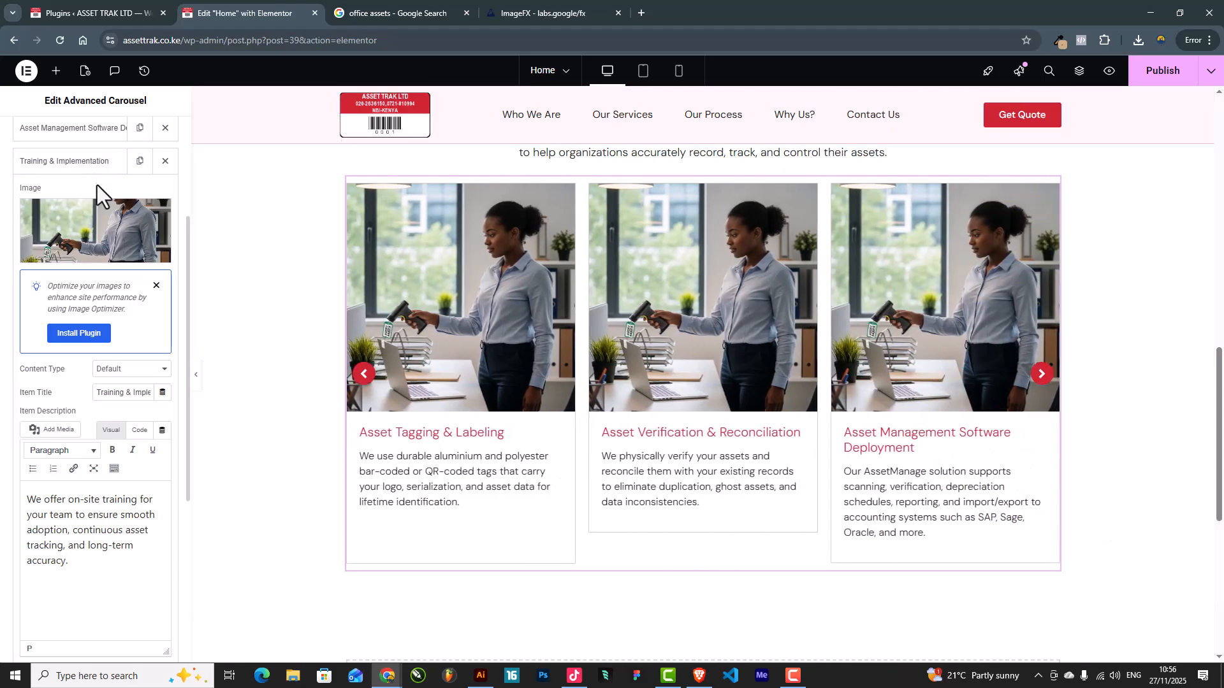
Turn on Equal Columns Height for the carousel
{"action": "scroll", "coordinate": [88, 210], "scroll_direction": "up", "scroll_amount": 3}
{"action": "scroll", "coordinate": [47, 290], "scroll_direction": "down", "scroll_amount": 7}
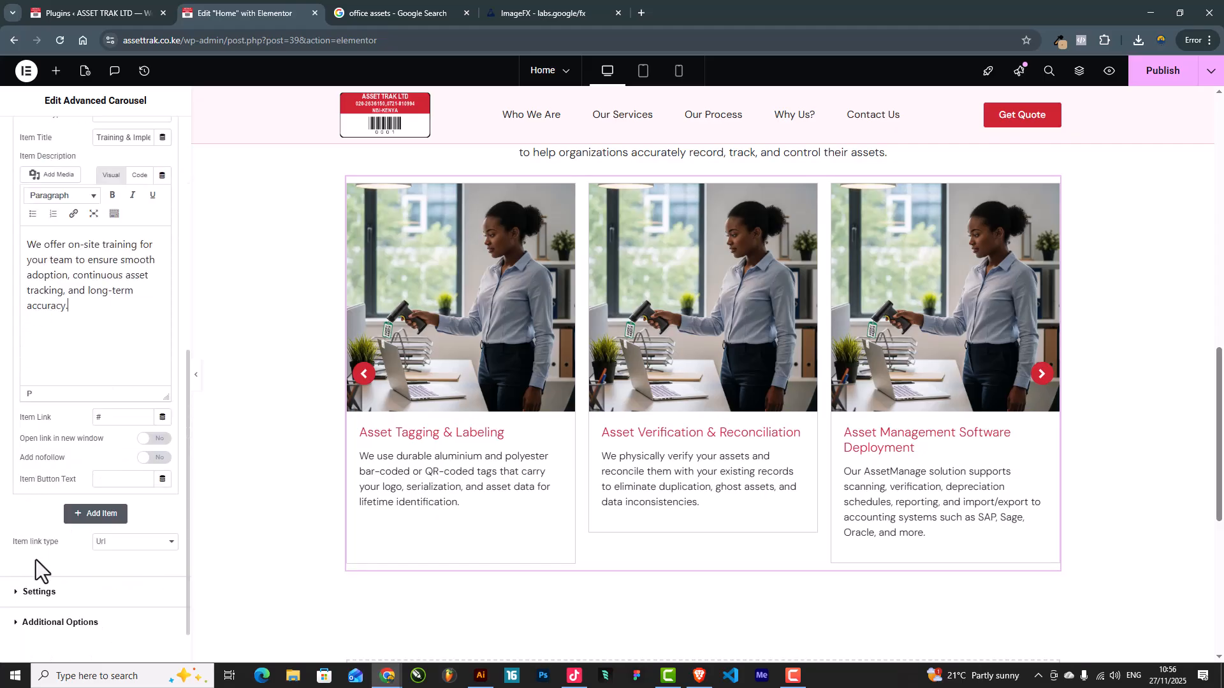
{"action": "left_click", "coordinate": [36, 592]}
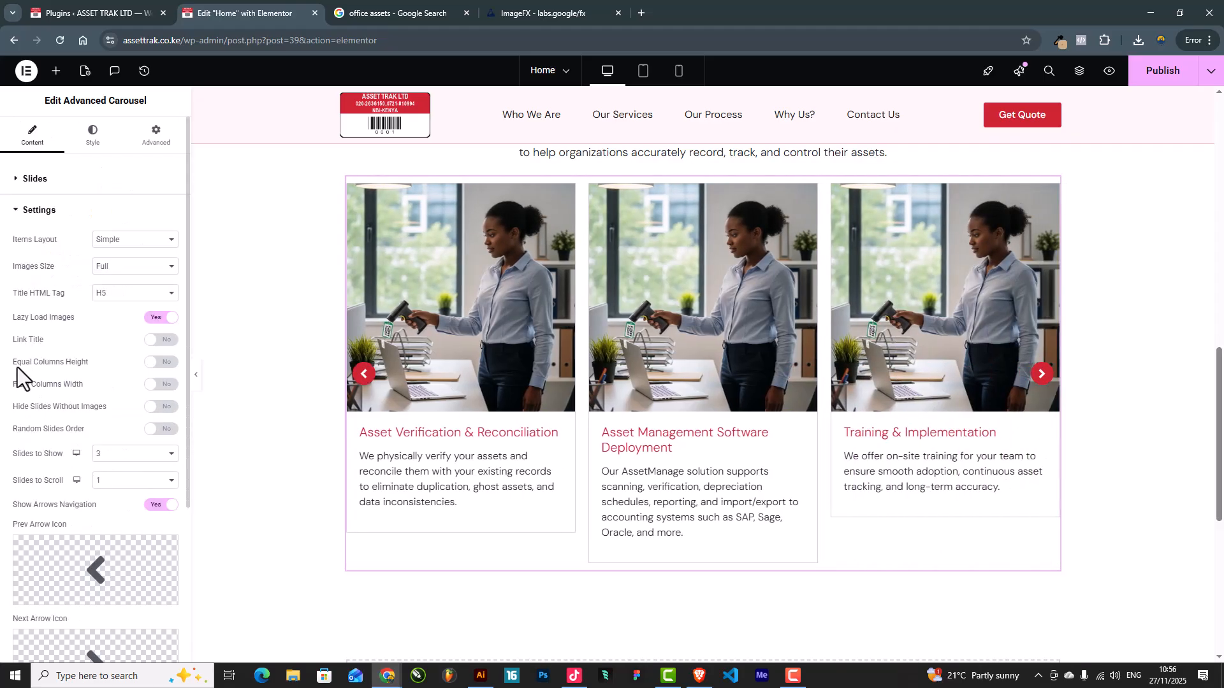
{"action": "left_click", "coordinate": [160, 362]}
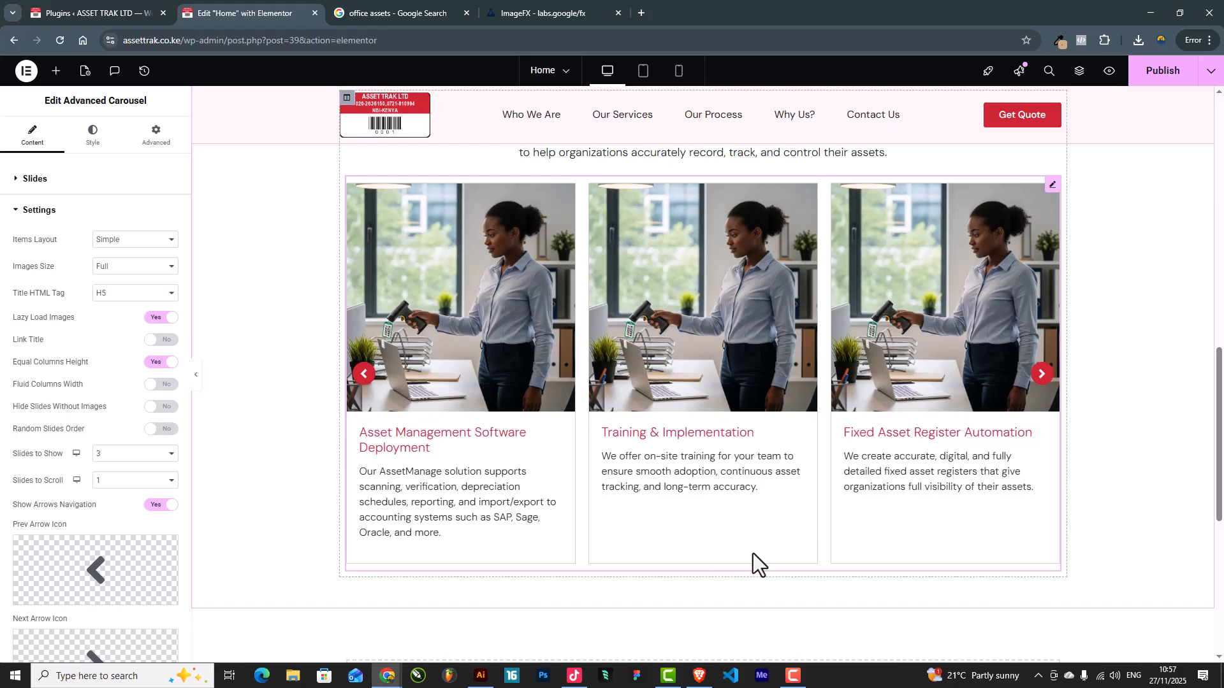
Page forward through the carousel's slides to check their titles, descriptions and column heights
{"action": "left_click", "coordinate": [1041, 382]}
{"action": "left_click", "coordinate": [1042, 382]}
{"action": "left_click", "coordinate": [1046, 383]}
{"action": "left_click", "coordinate": [1045, 383]}
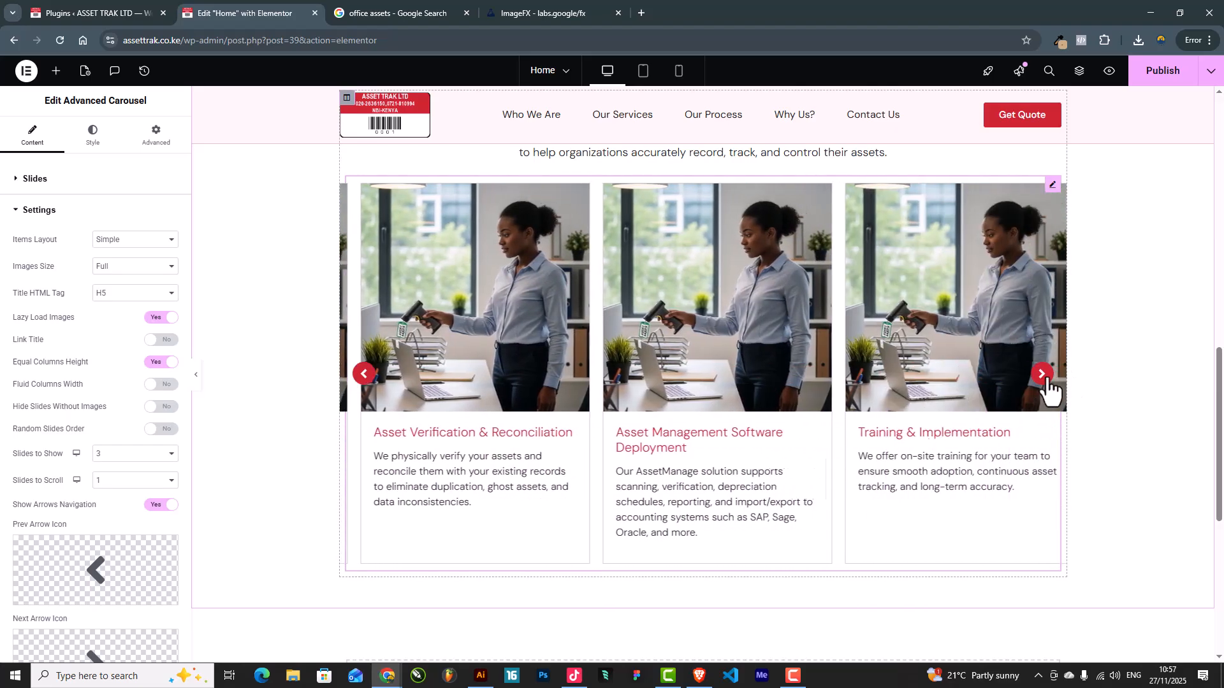
{"action": "scroll", "coordinate": [648, 437], "scroll_direction": "up", "scroll_amount": 4}
{"action": "scroll", "coordinate": [857, 382], "scroll_direction": "down", "scroll_amount": 3}
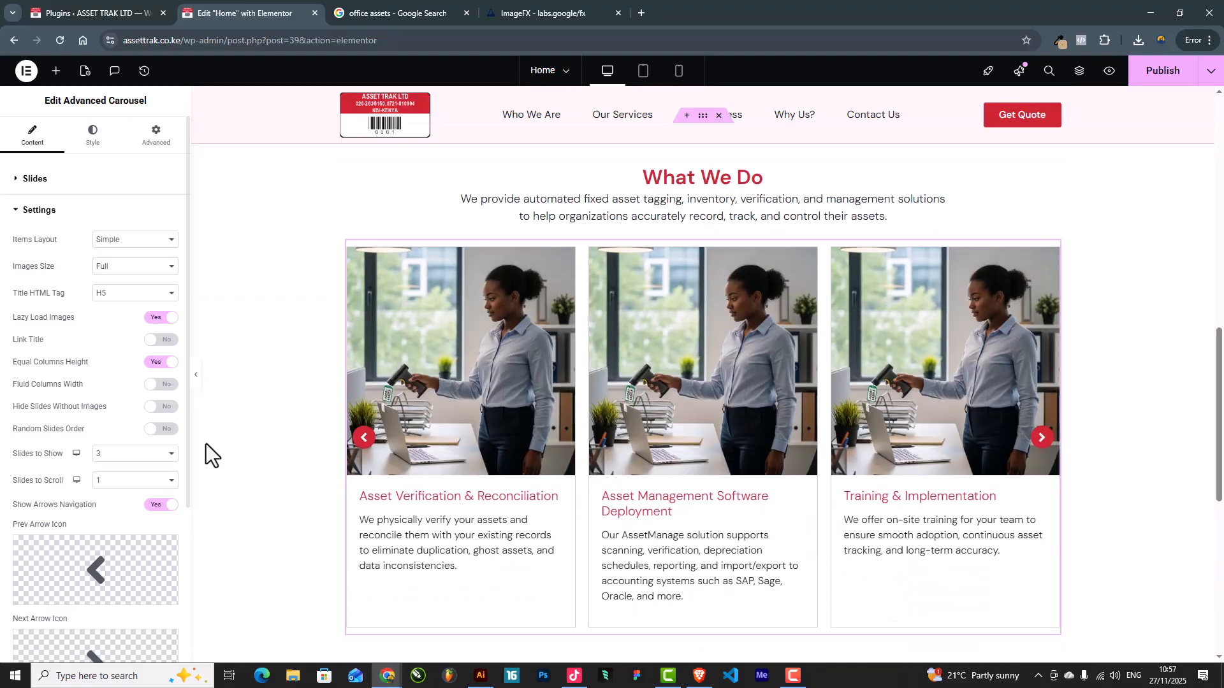
Review the What We Do section and its neighbouring sections at full page width and in the editor
{"action": "left_click", "coordinate": [197, 375]}
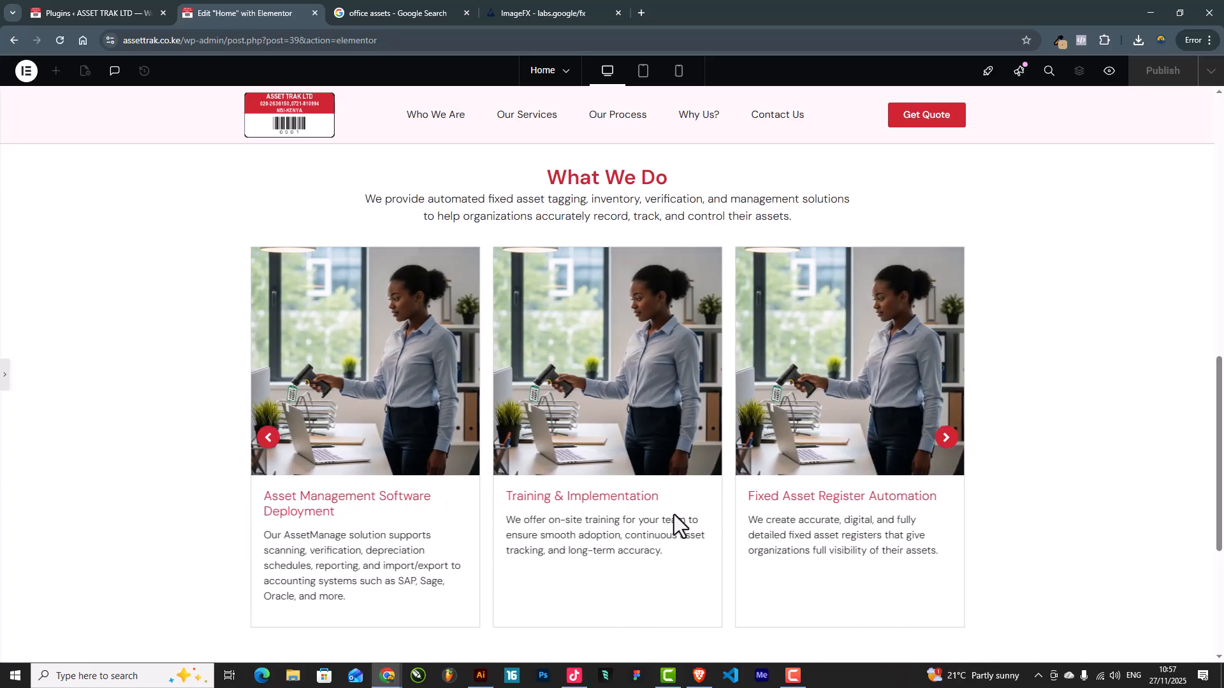
{"action": "scroll", "coordinate": [788, 477], "scroll_direction": "up", "scroll_amount": 1}
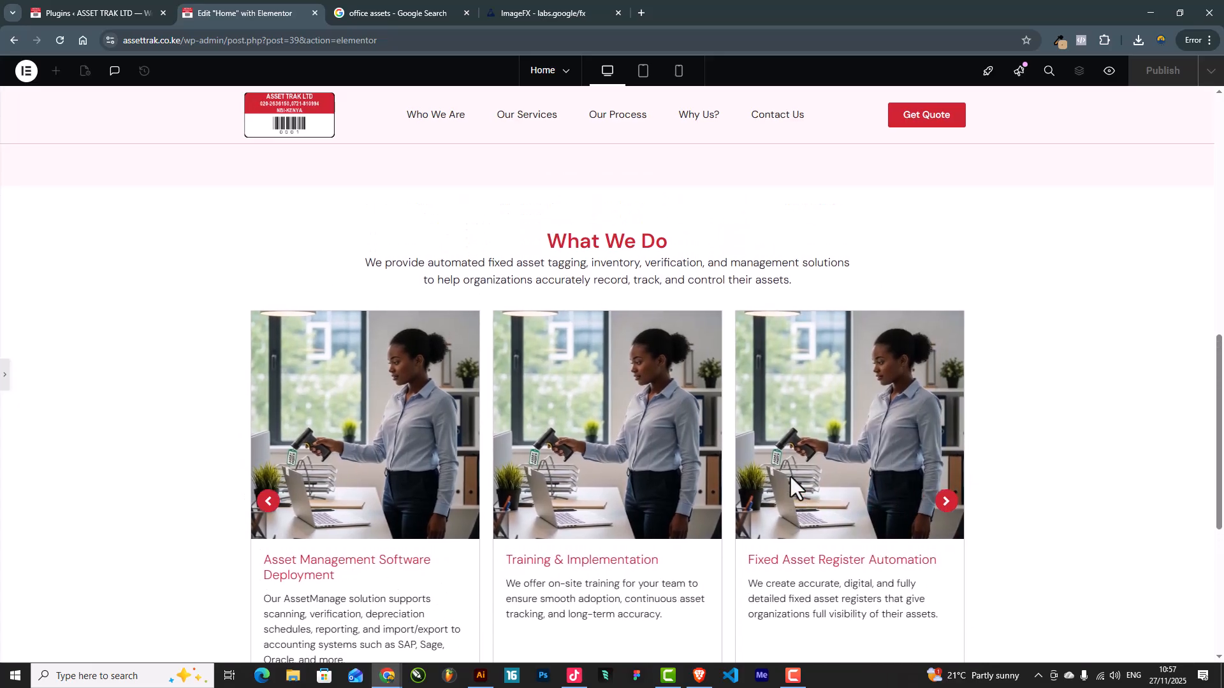
{"action": "scroll", "coordinate": [791, 477], "scroll_direction": "down", "scroll_amount": 1}
{"action": "scroll", "coordinate": [768, 484], "scroll_direction": "up", "scroll_amount": 12}
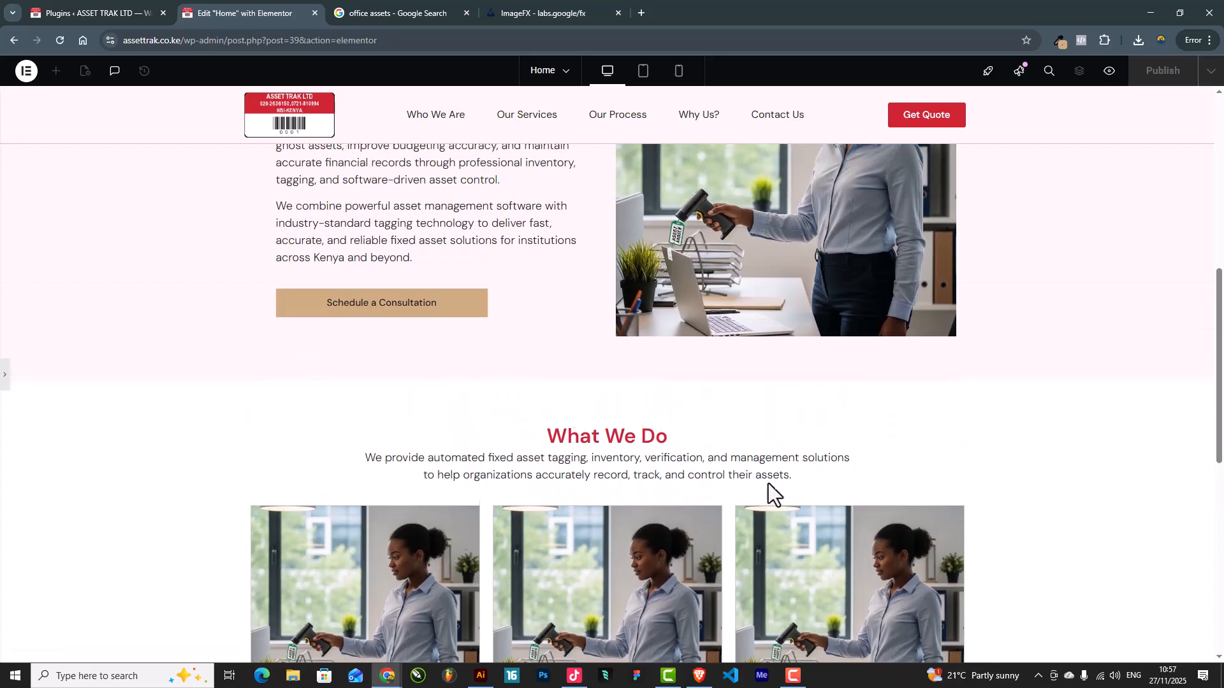
{"action": "scroll", "coordinate": [775, 484], "scroll_direction": "down", "scroll_amount": 15}
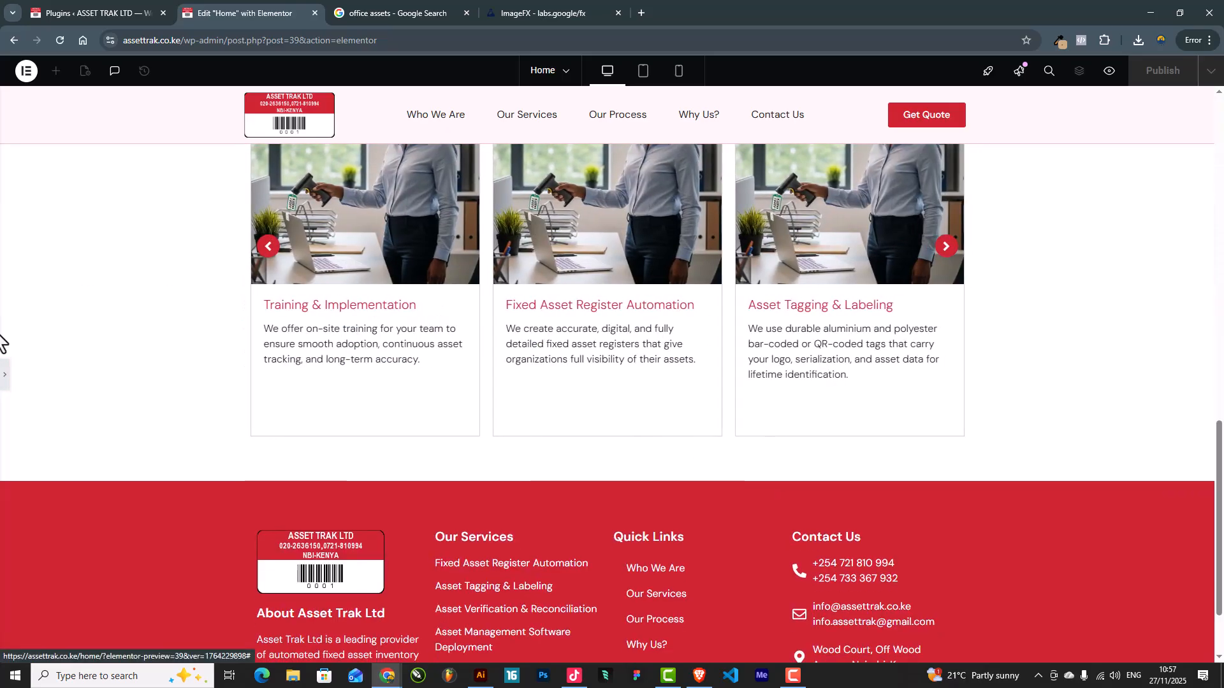
{"action": "left_click", "coordinate": [8, 385]}
{"action": "scroll", "coordinate": [737, 415], "scroll_direction": "up", "scroll_amount": 4}
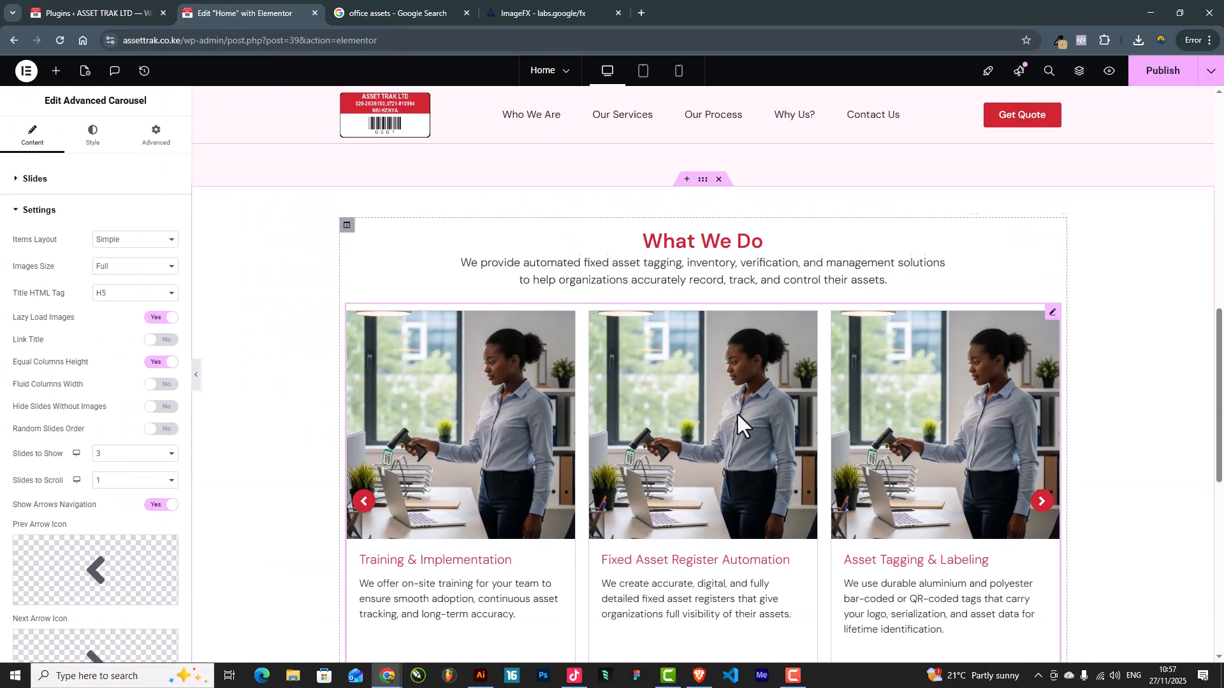
{"action": "scroll", "coordinate": [772, 408], "scroll_direction": "down", "scroll_amount": 9}
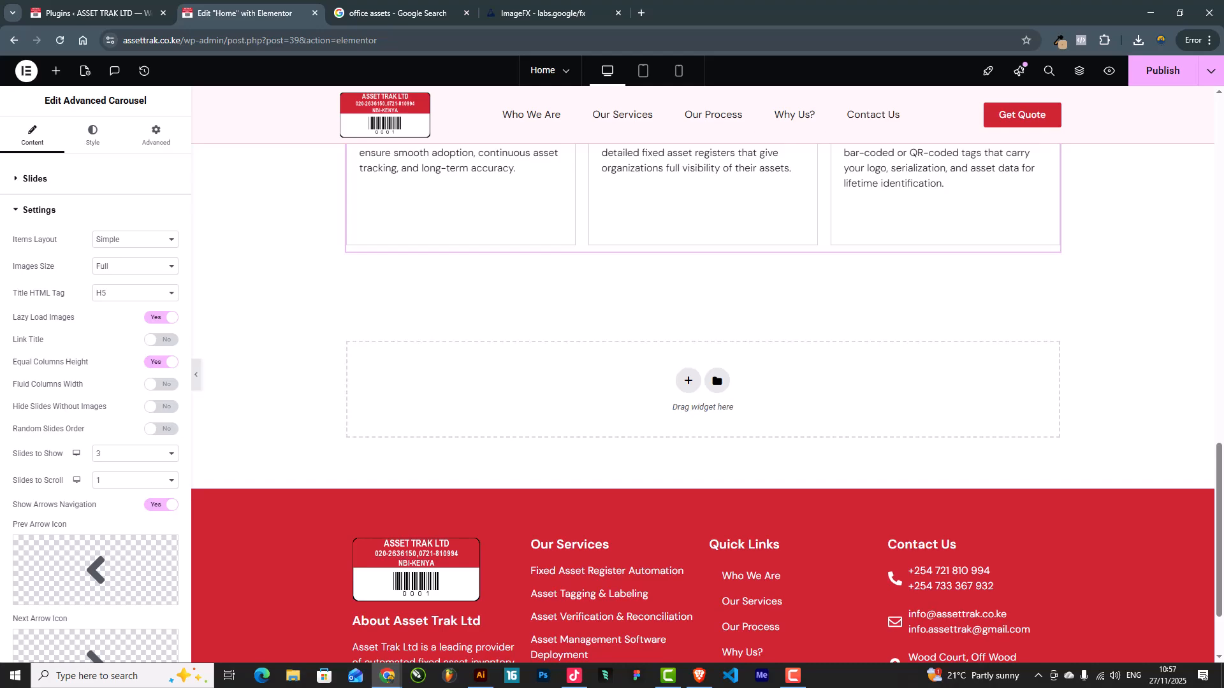
{"action": "scroll", "coordinate": [825, 399], "scroll_direction": "up", "scroll_amount": 10}
{"action": "scroll", "coordinate": [841, 402], "scroll_direction": "down", "scroll_amount": 3}
Add a new section with two equal columns below the What We Do carousel
{"action": "scroll", "coordinate": [845, 404], "scroll_direction": "down", "scroll_amount": 6}
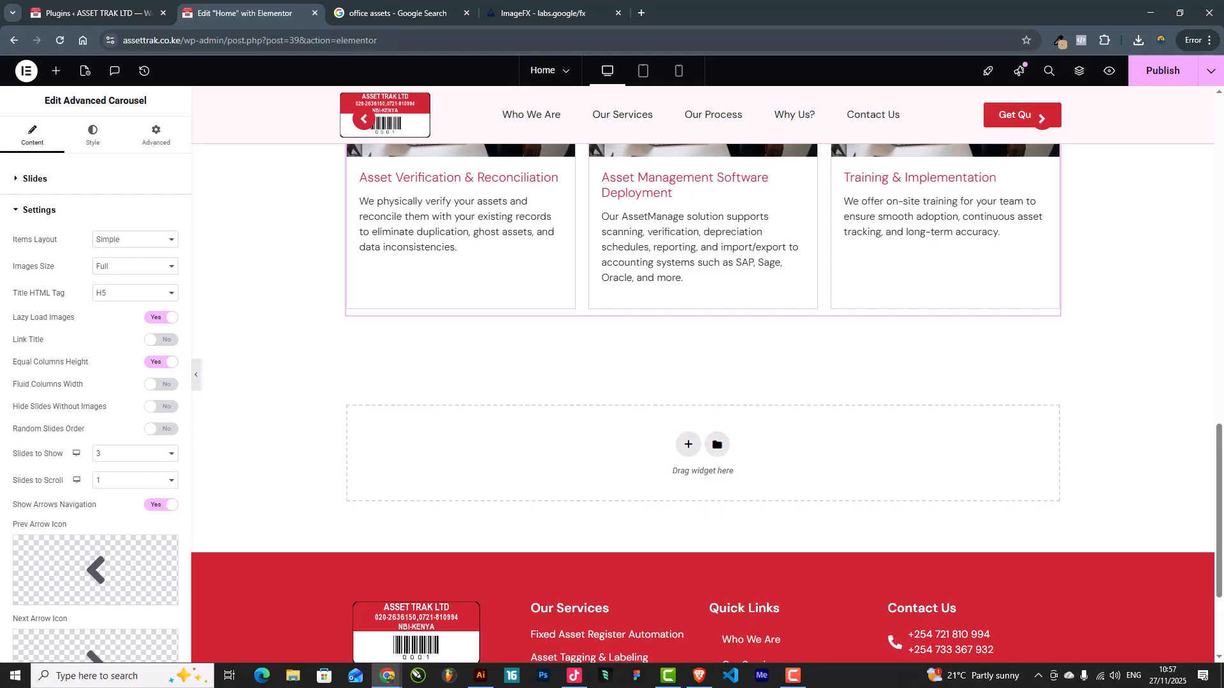
{"action": "left_click", "coordinate": [687, 445]}
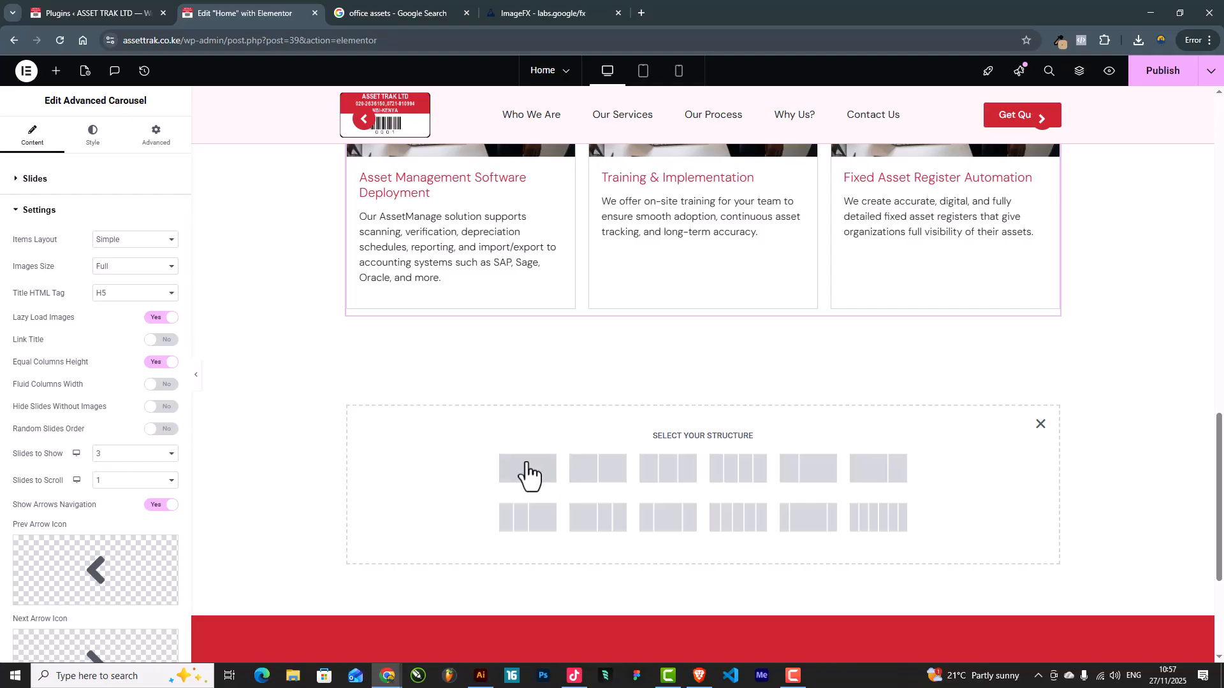
{"action": "left_click", "coordinate": [609, 475]}
Unlink the new section's padding values and set its top and bottom padding to 50 px each
{"action": "left_click", "coordinate": [153, 134]}
{"action": "left_click", "coordinate": [169, 272]}
{"action": "double_click", "coordinate": [34, 274]}
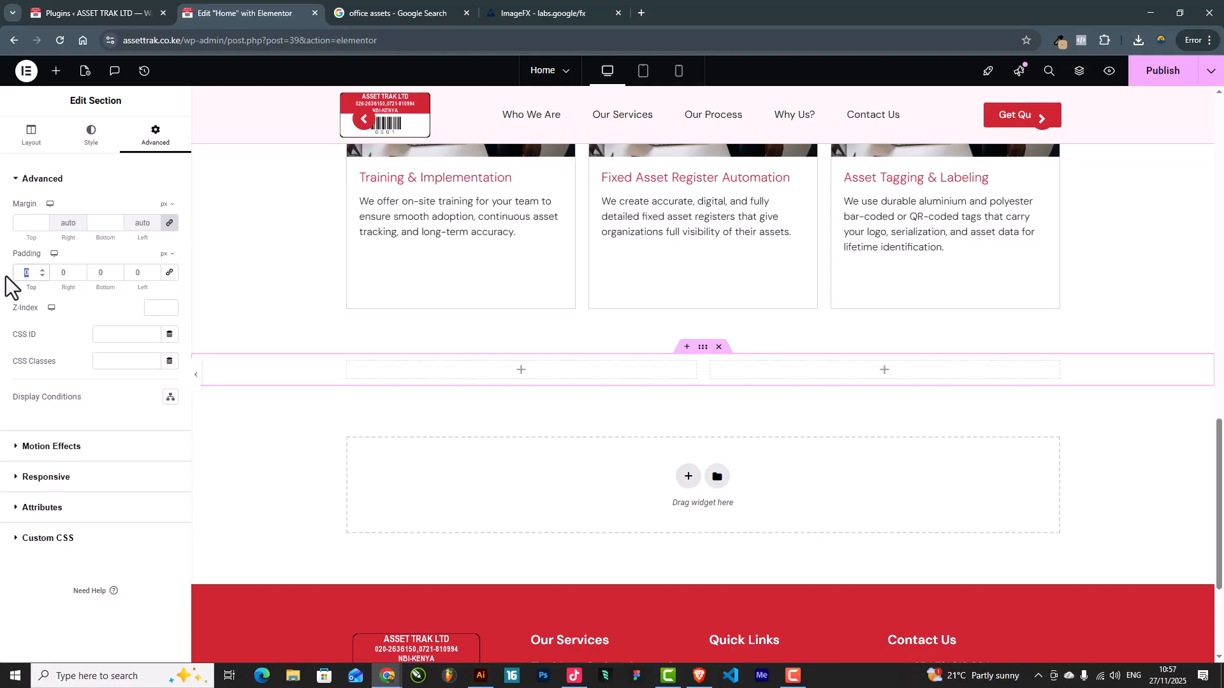
{"action": "type", "text": "81"}
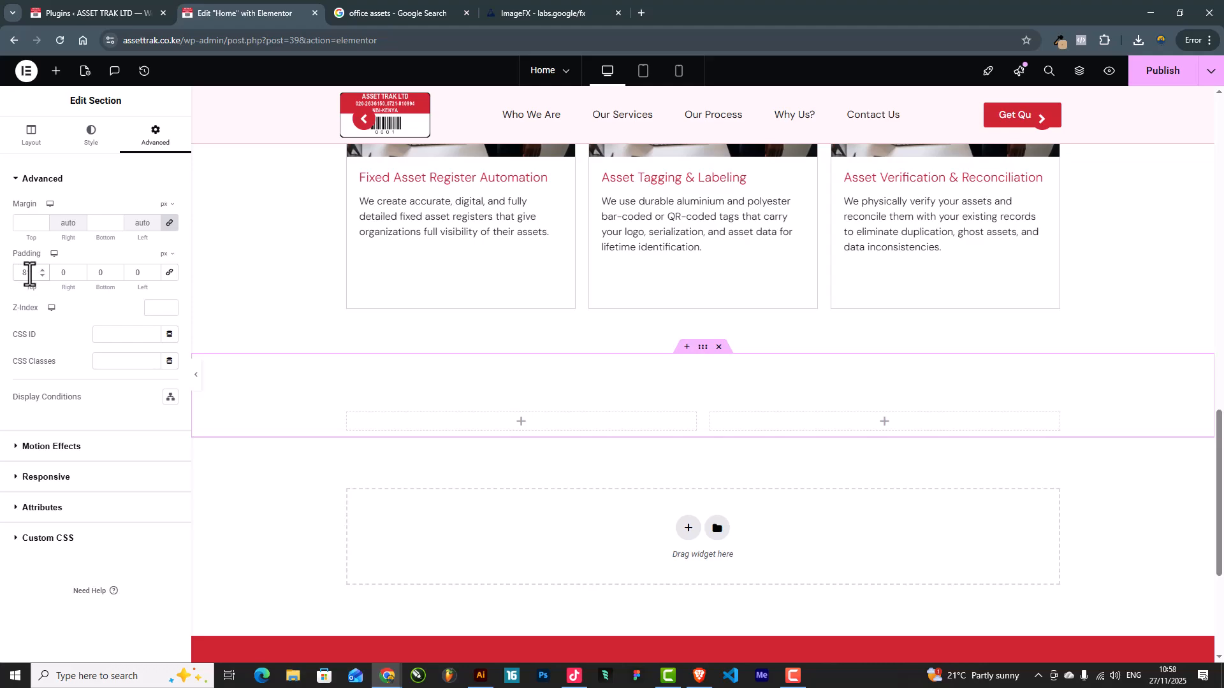
{"action": "type", "text": "50"}
{"action": "double_click", "coordinate": [104, 273]}
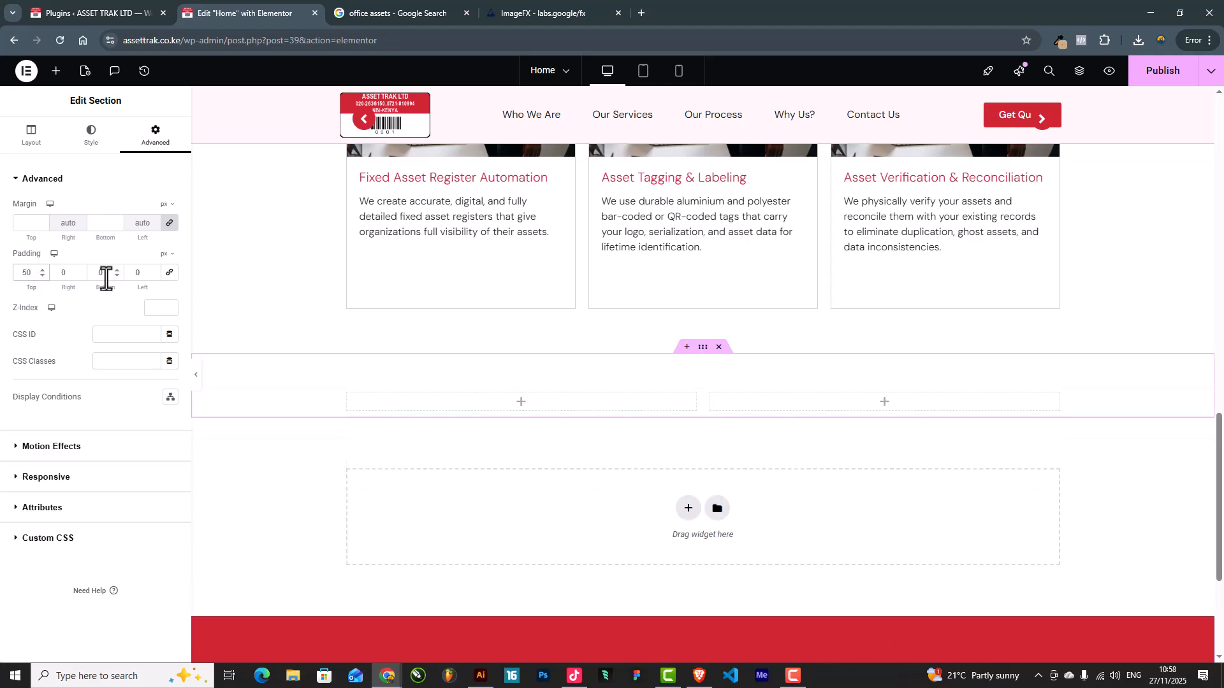
{"action": "type", "text": "50"}
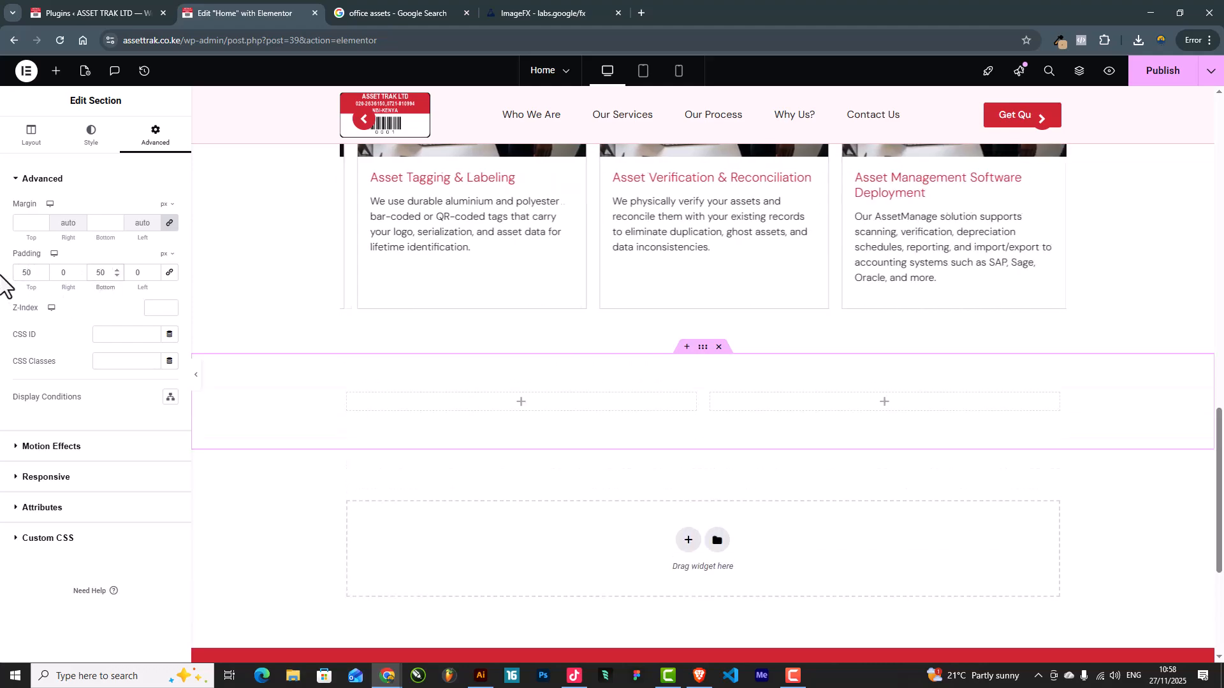
Widen the new section's left column to about 64% and start choosing a Classic background image for it
{"action": "left_click_drag", "start_coordinate": [702, 410], "coordinate": [718, 416]}
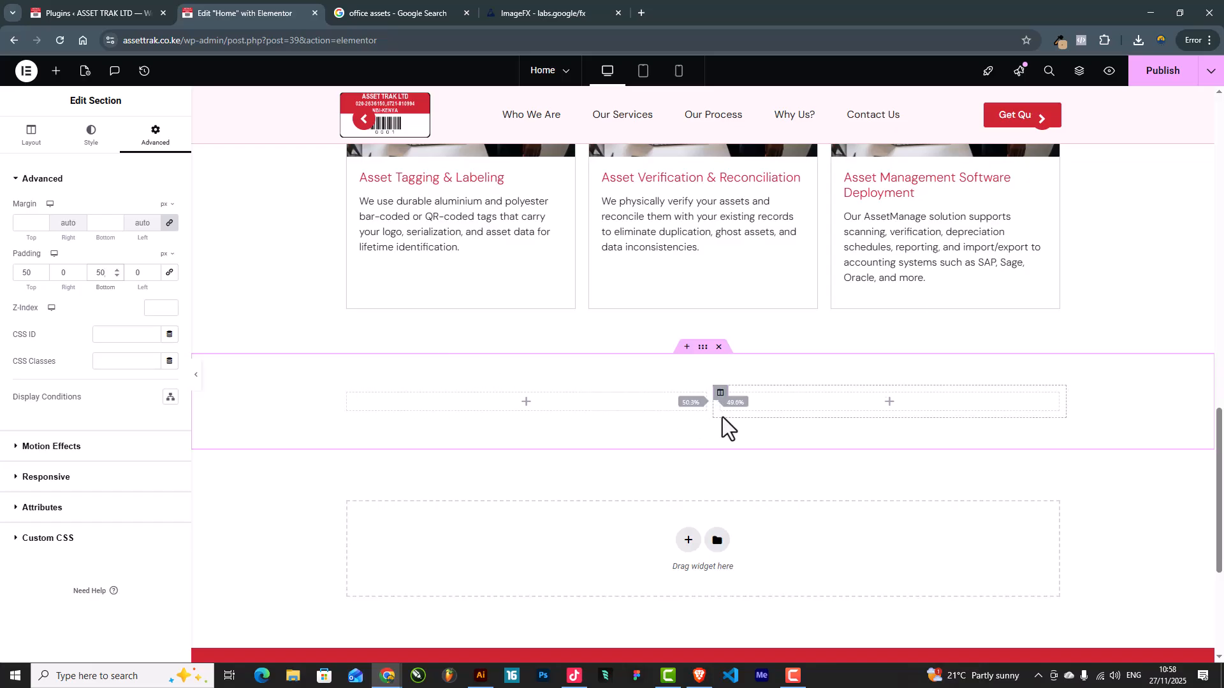
{"action": "mouse_move", "coordinate": [821, 415]}
{"action": "left_mouse_down"}
{"action": "mouse_move", "coordinate": [831, 419]}
{"action": "mouse_move", "coordinate": [801, 422]}
{"action": "left_mouse_up"}
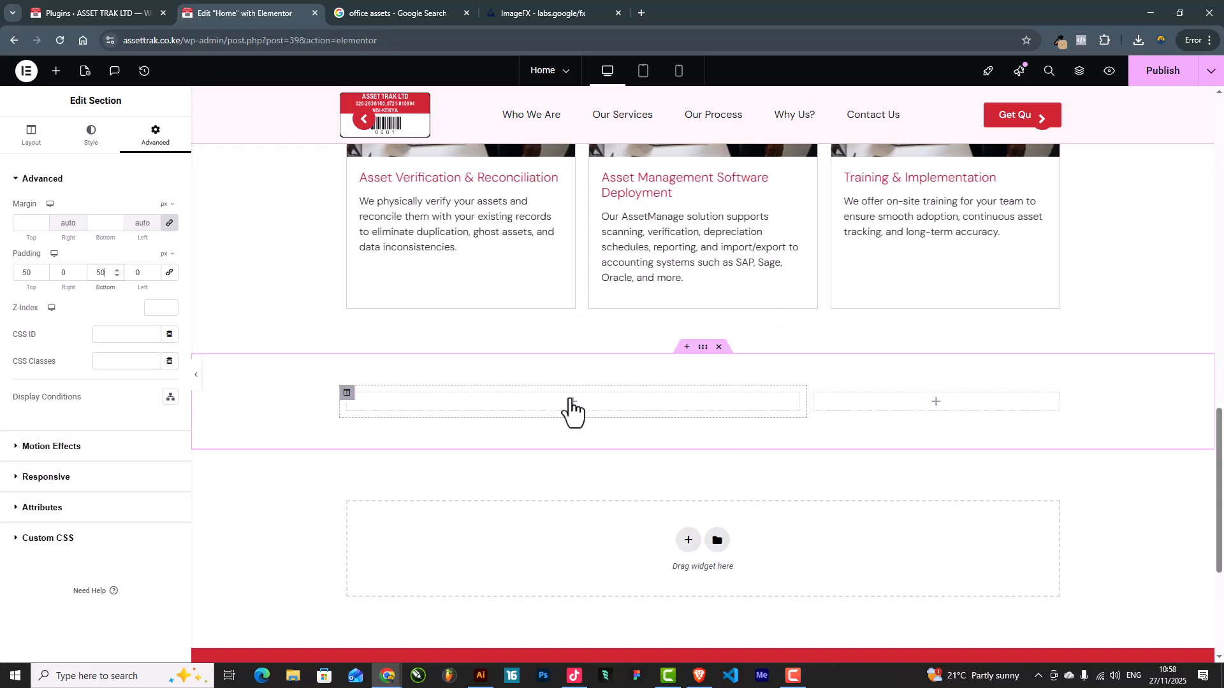
{"action": "left_click", "coordinate": [347, 393]}
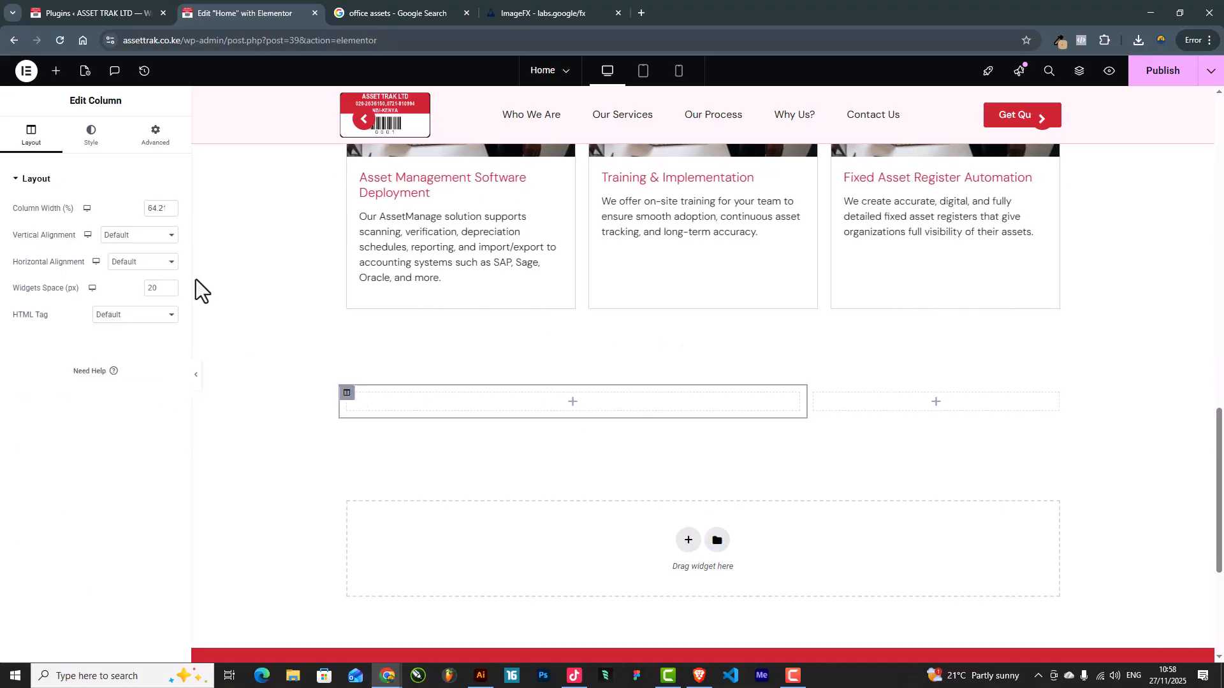
{"action": "left_click", "coordinate": [96, 147]}
{"action": "left_click", "coordinate": [134, 236]}
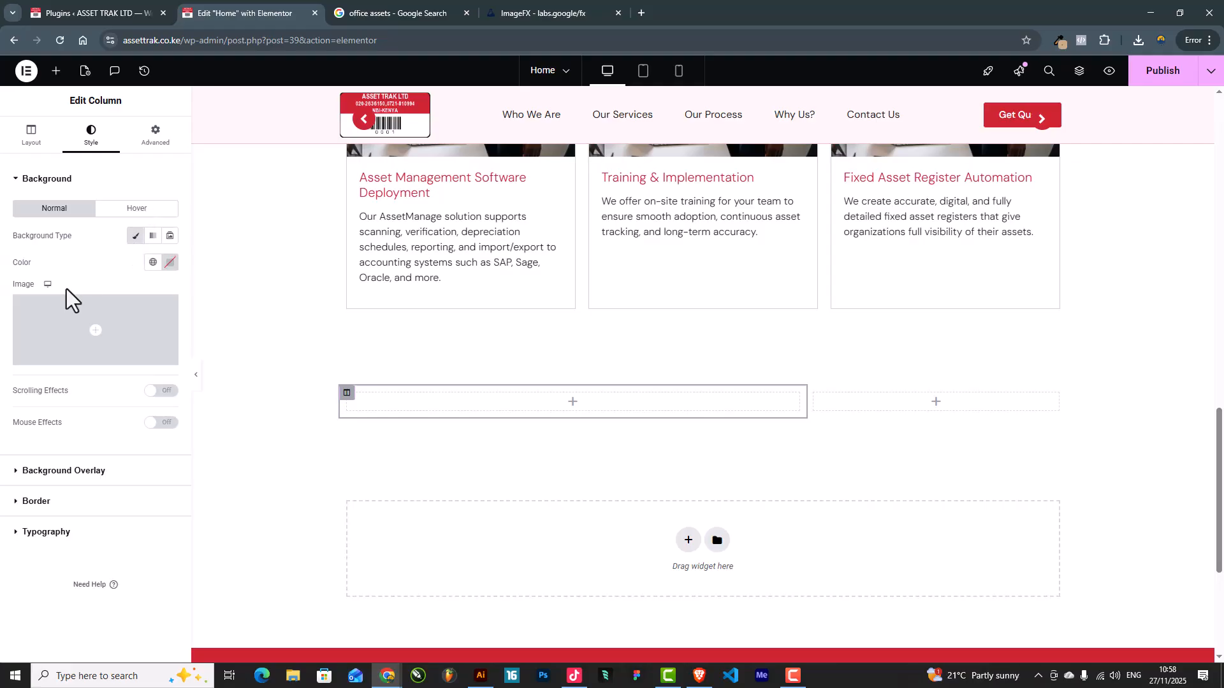
{"action": "left_click", "coordinate": [69, 348]}
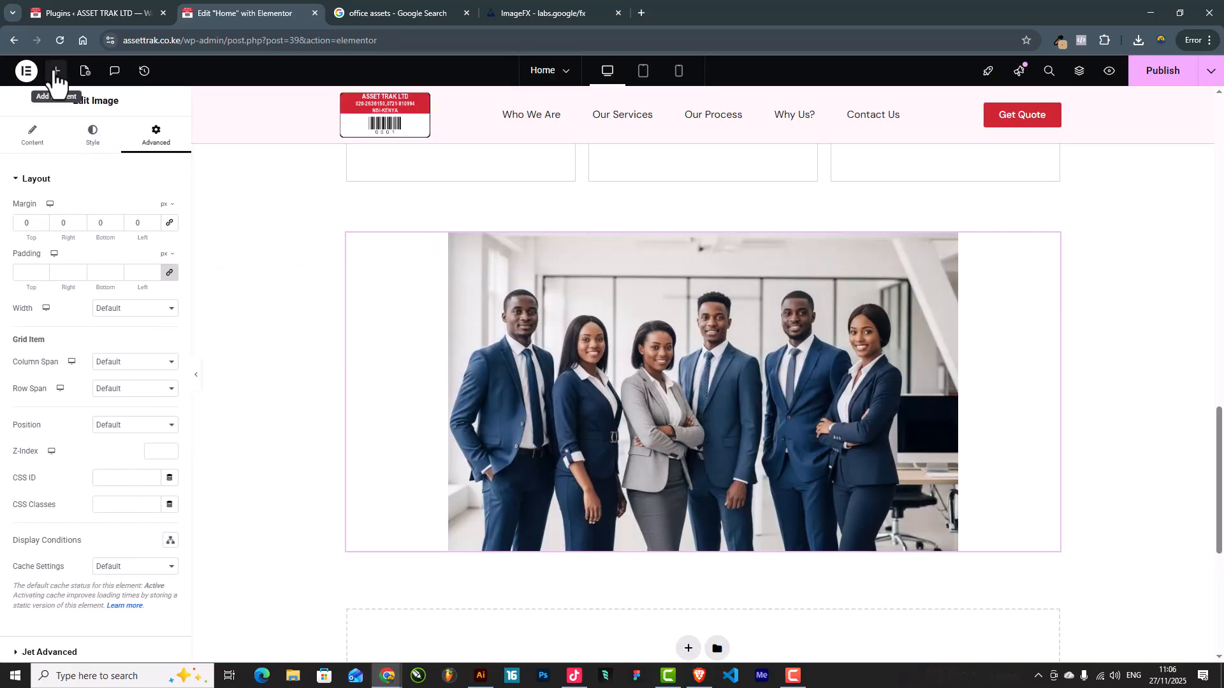
Delete the team photo image widget from the section below the carousel
{"action": "left_click", "coordinate": [56, 70]}
{"action": "mouse_move", "coordinate": [59, 239]}
{"action": "left_mouse_down"}
{"action": "mouse_move", "coordinate": [771, 403]}
{"action": "mouse_move", "coordinate": [724, 349]}
{"action": "mouse_move", "coordinate": [365, 205]}
{"action": "mouse_move", "coordinate": [61, 229]}
{"action": "left_mouse_up"}
{"action": "right_click", "coordinate": [916, 294]}
{"action": "key", "text": "Delete"}
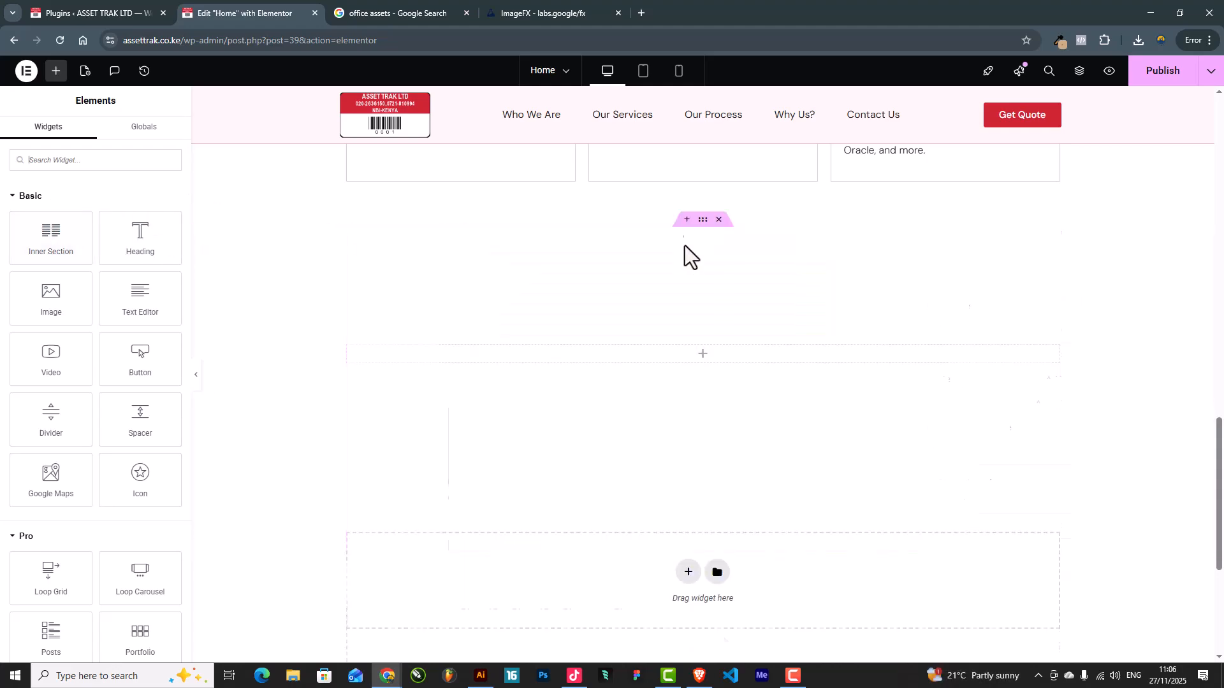
Set the section's Classic background image to the team photo from the media library
{"action": "left_click", "coordinate": [702, 220]}
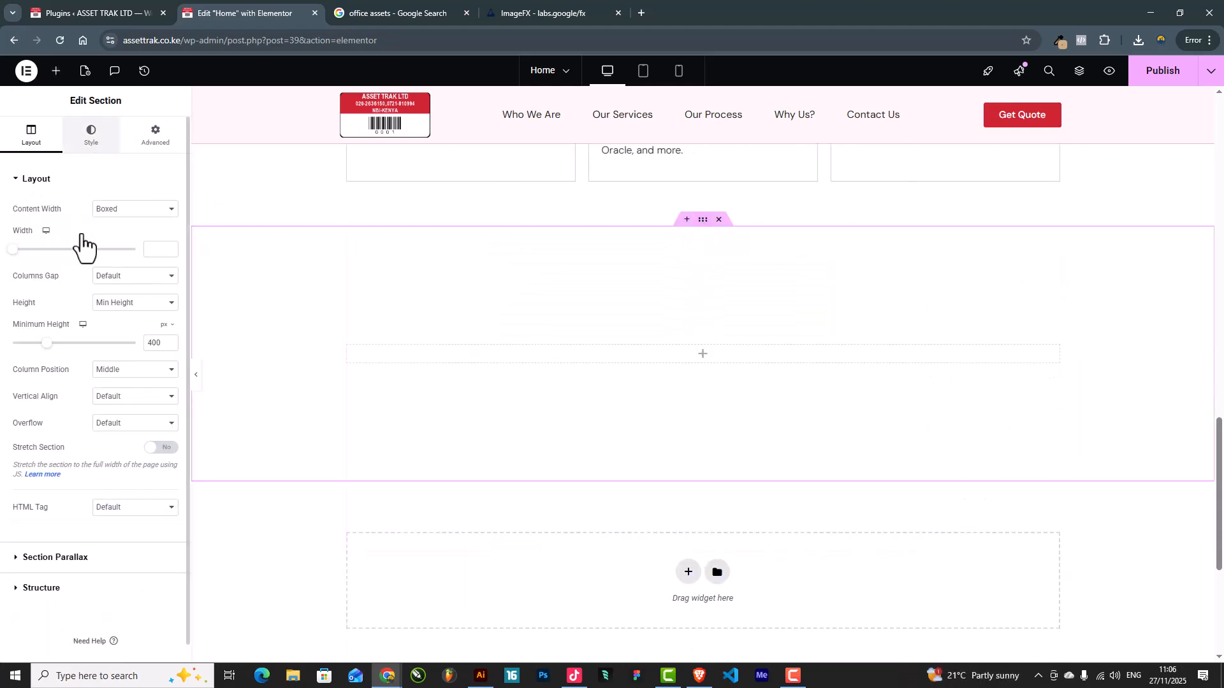
{"action": "left_click", "coordinate": [127, 287]}
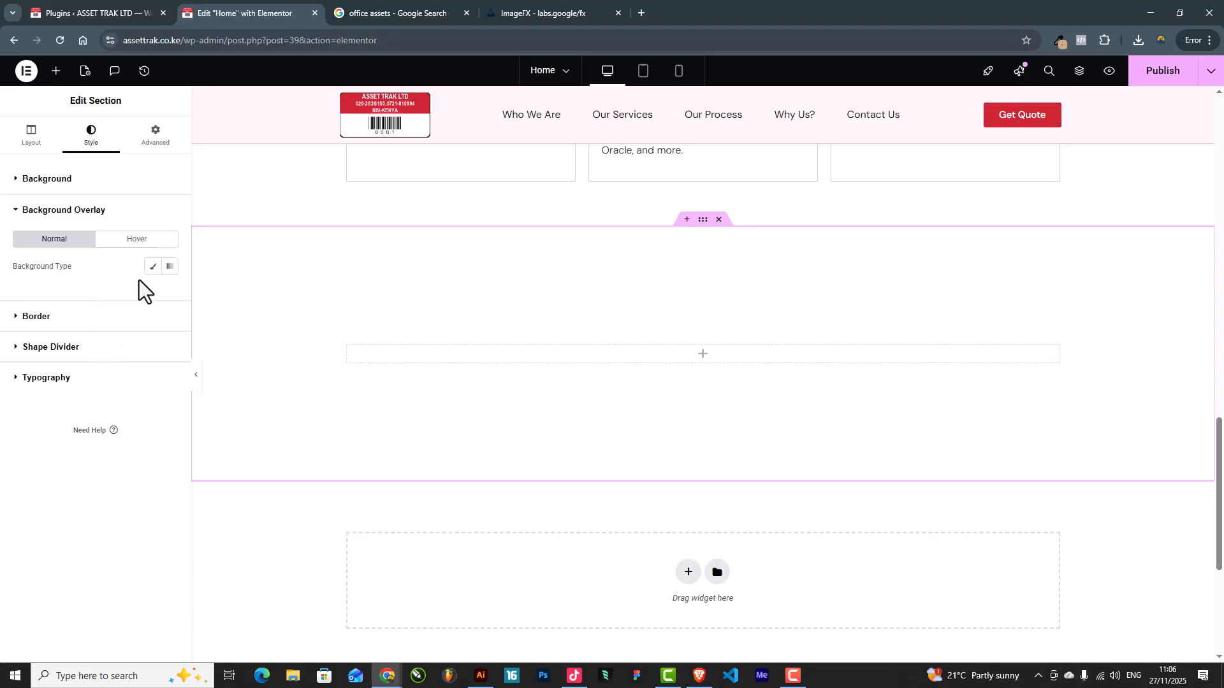
{"action": "left_click", "coordinate": [152, 267]}
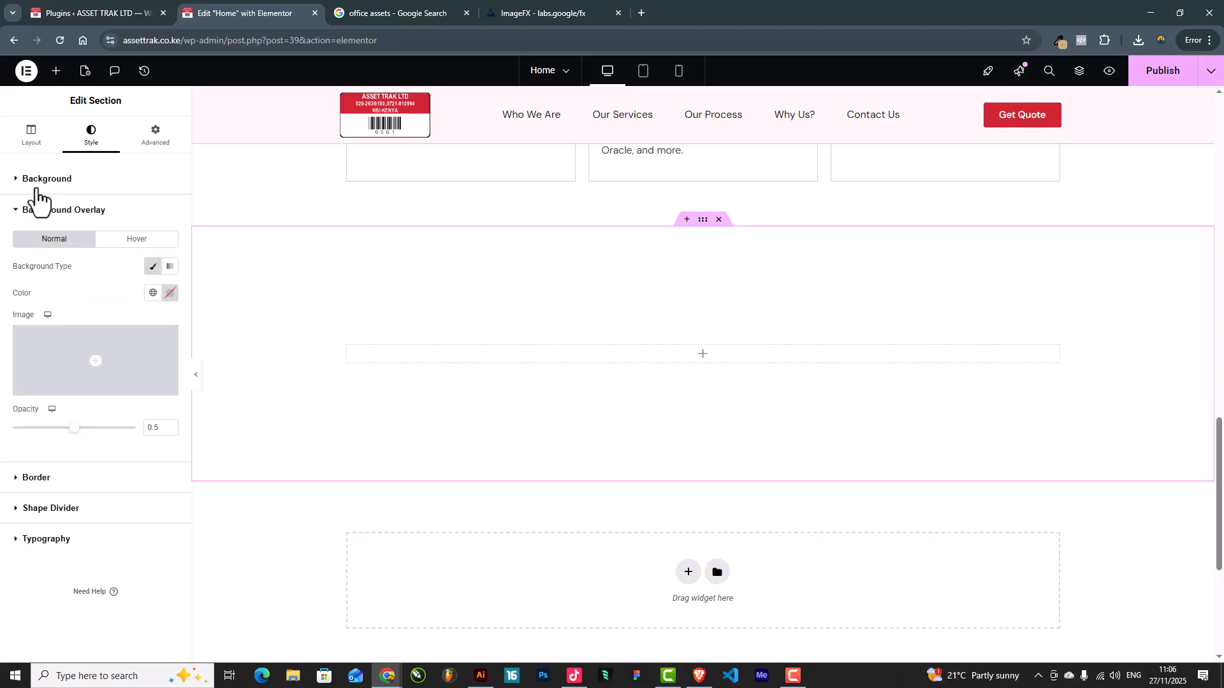
{"action": "left_click", "coordinate": [37, 185]}
{"action": "left_click", "coordinate": [118, 236]}
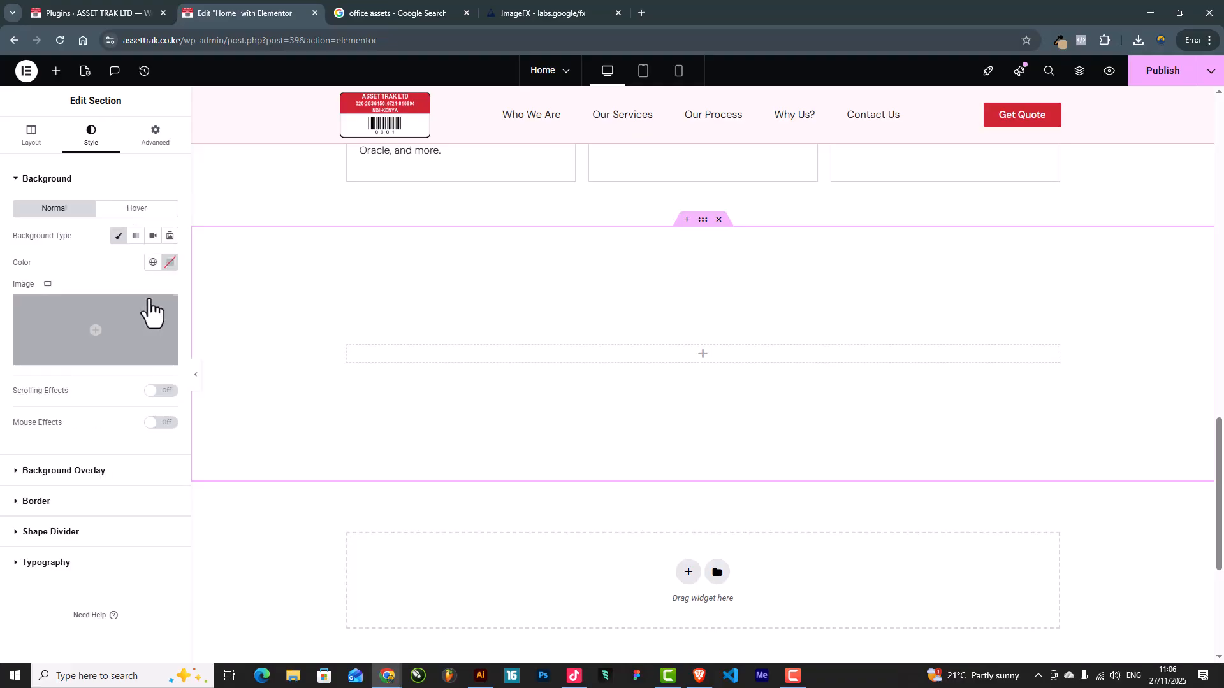
{"action": "left_click", "coordinate": [151, 311]}
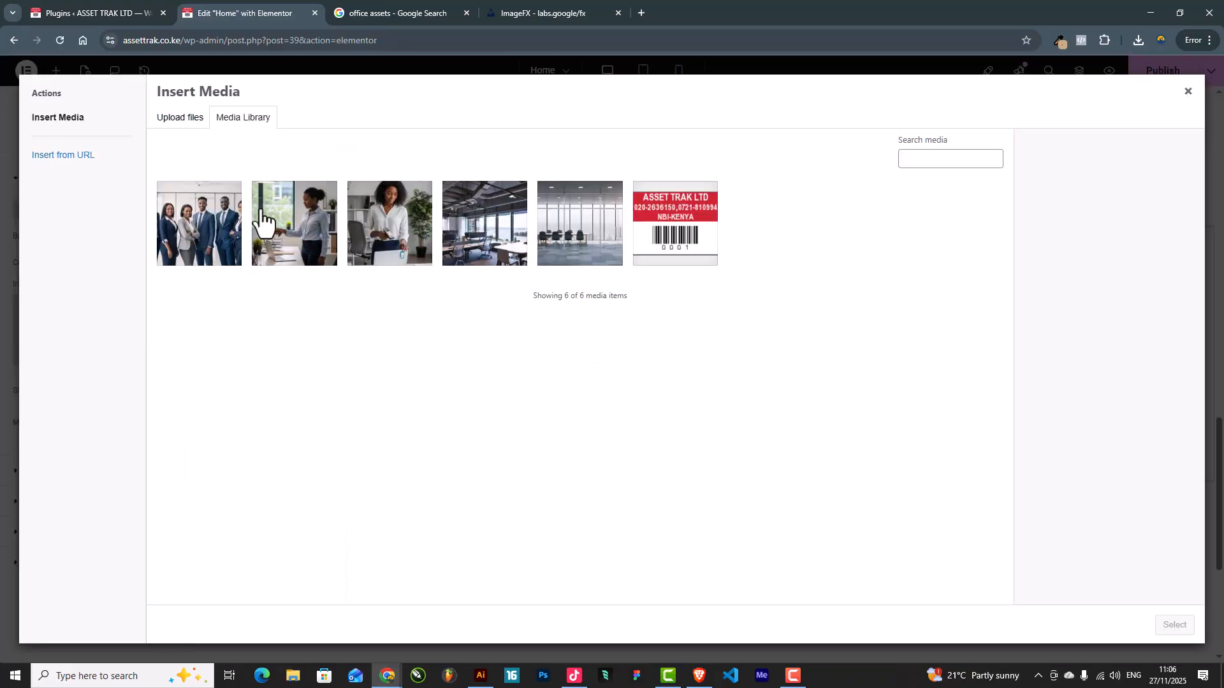
{"action": "left_click", "coordinate": [199, 223]}
{"action": "left_click", "coordinate": [1173, 626]}
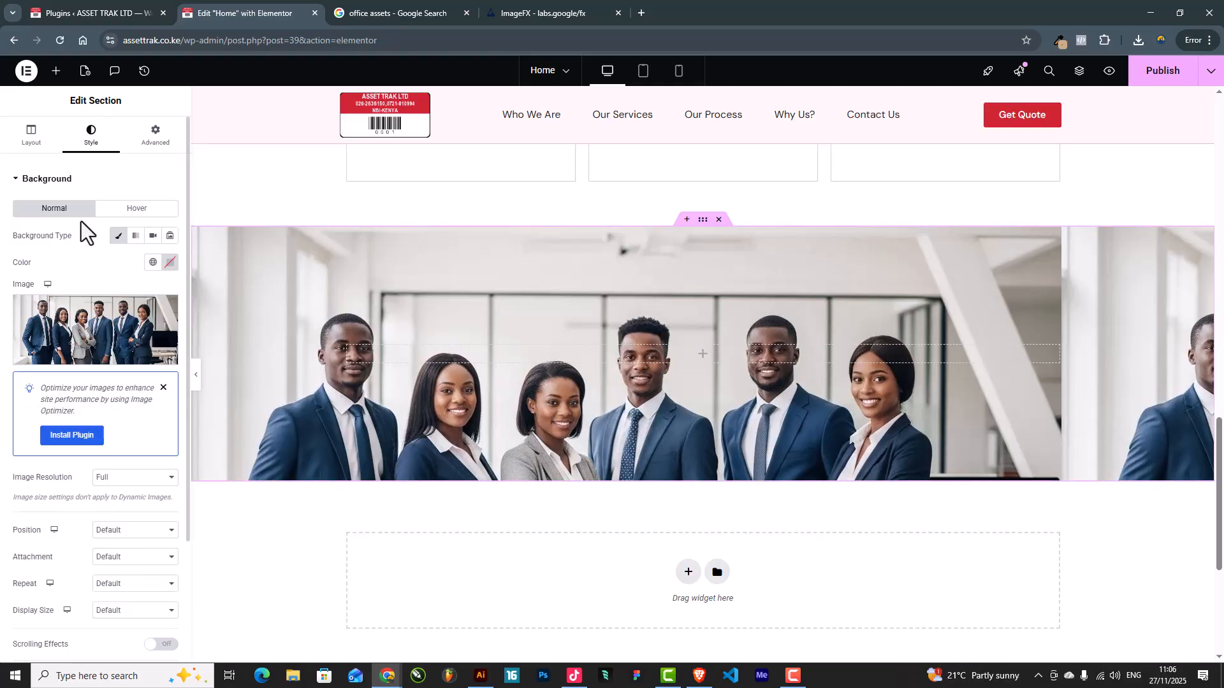
Add a two-column inner section over the background photo and place a heading widget in its right column
{"action": "left_click", "coordinate": [56, 71]}
{"action": "left_click_drag", "start_coordinate": [57, 251], "coordinate": [686, 354]}
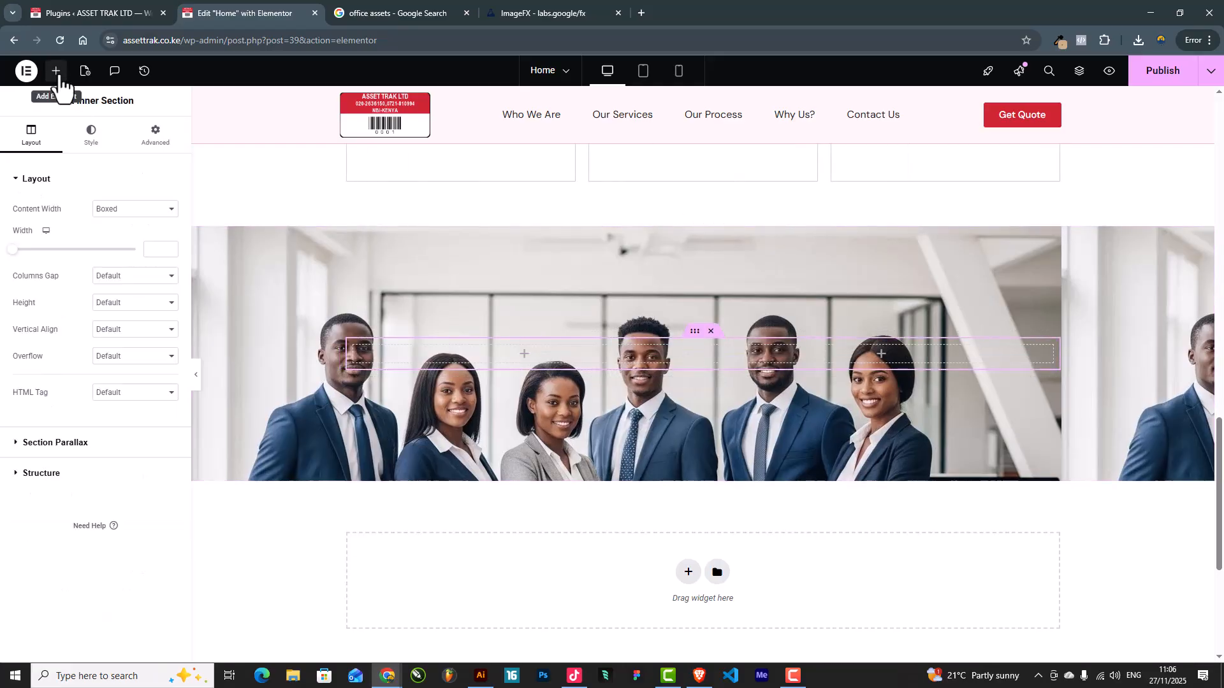
{"action": "left_click", "coordinate": [57, 72]}
{"action": "left_click_drag", "start_coordinate": [141, 240], "coordinate": [886, 354]}
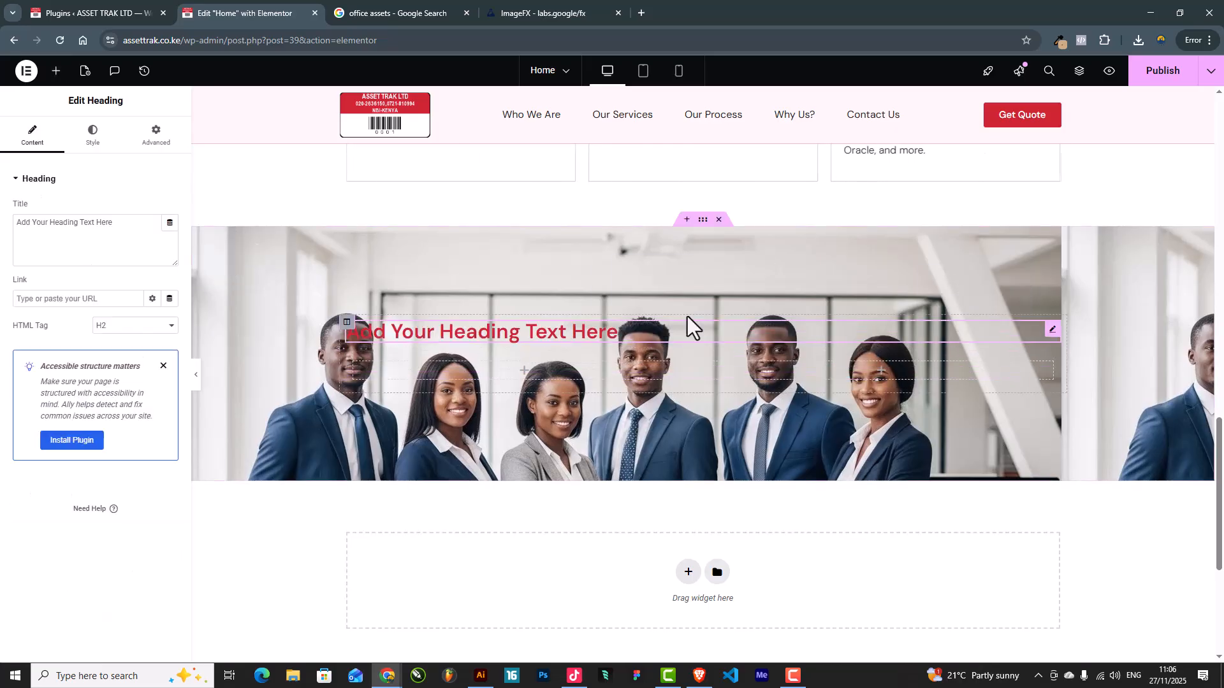
{"action": "left_click_drag", "start_coordinate": [1049, 335], "coordinate": [896, 355]}
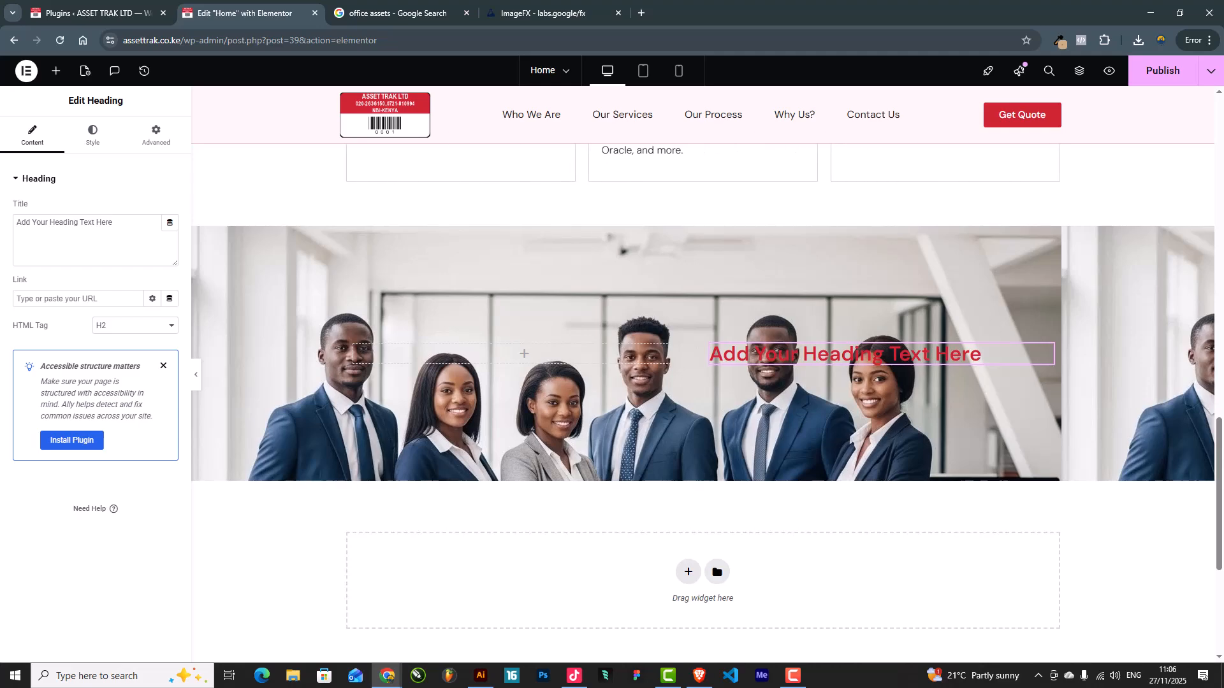
Set the new heading's title to "Our Process"
{"action": "left_click", "coordinate": [699, 676]}
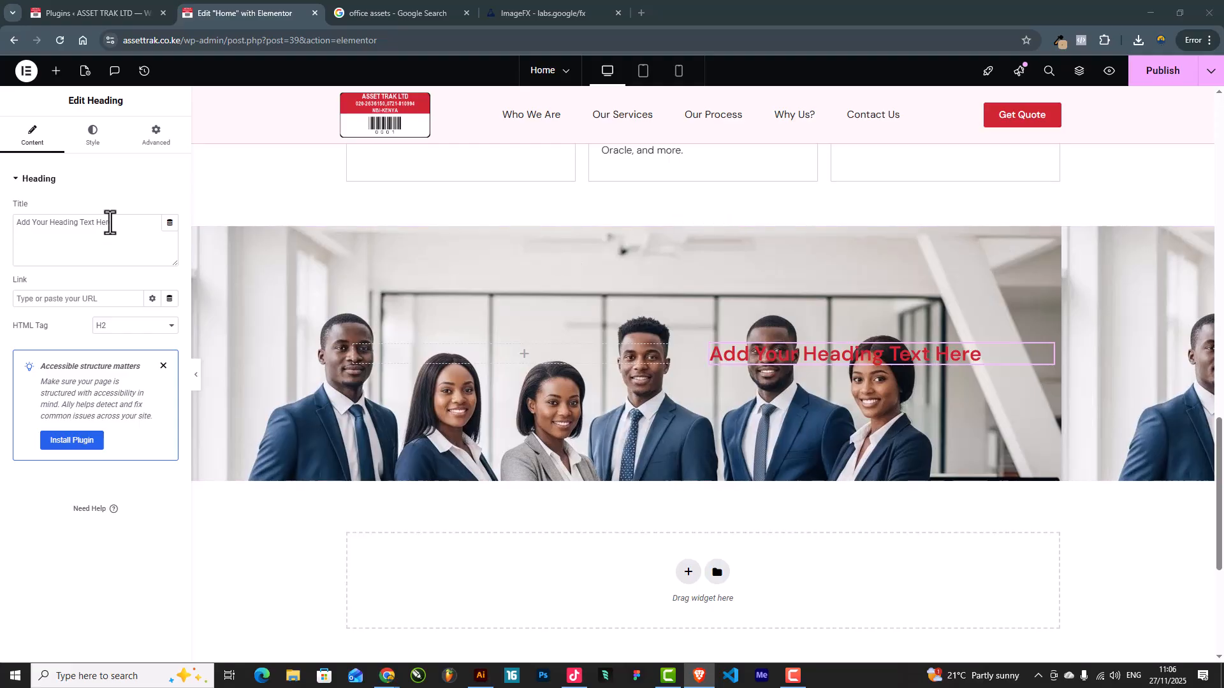
{"action": "left_click", "coordinate": [110, 223]}
{"action": "type", "text": "Our Process"}
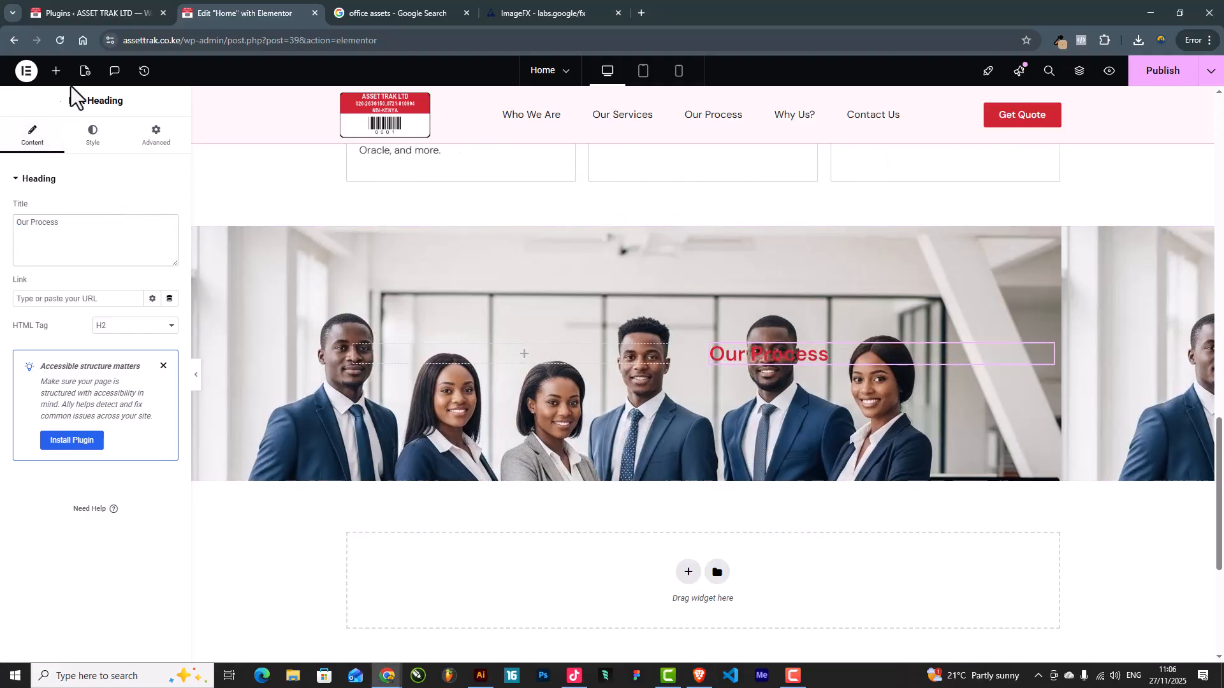
Place a text editor widget below the Our Process heading and delete the stray copy above the inner section
{"action": "left_click", "coordinate": [56, 71]}
{"action": "left_click_drag", "start_coordinate": [144, 316], "coordinate": [808, 338]}
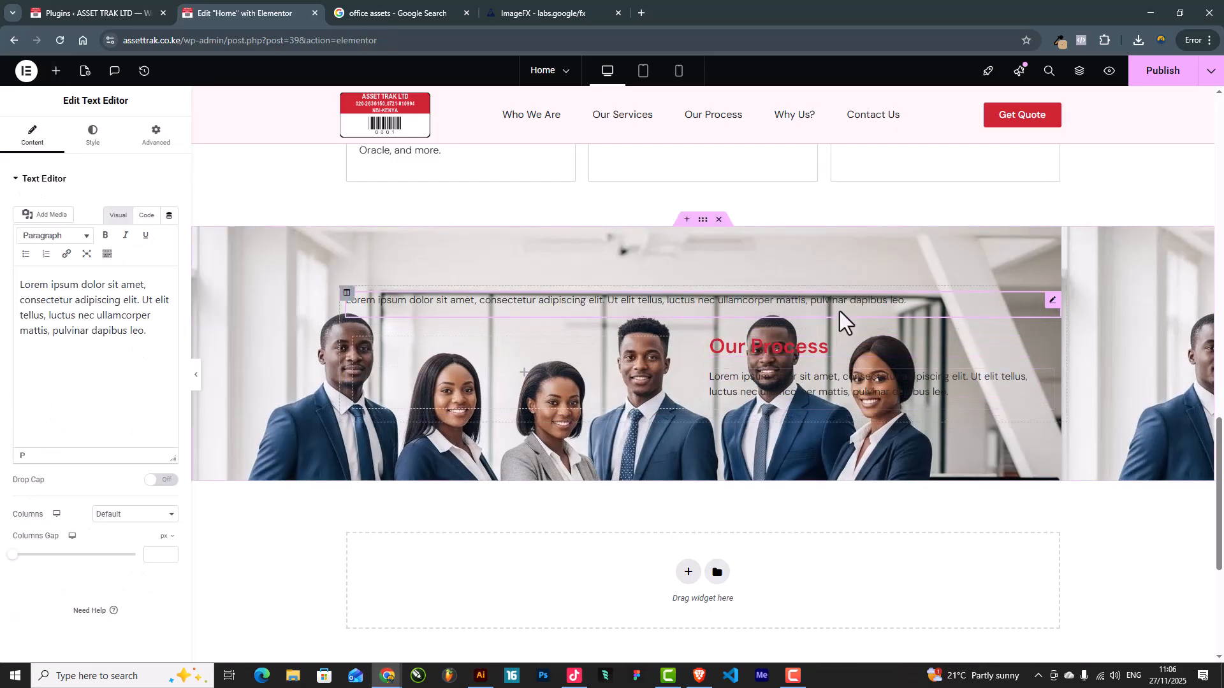
{"action": "right_click", "coordinate": [857, 300]}
{"action": "left_click", "coordinate": [910, 582]}
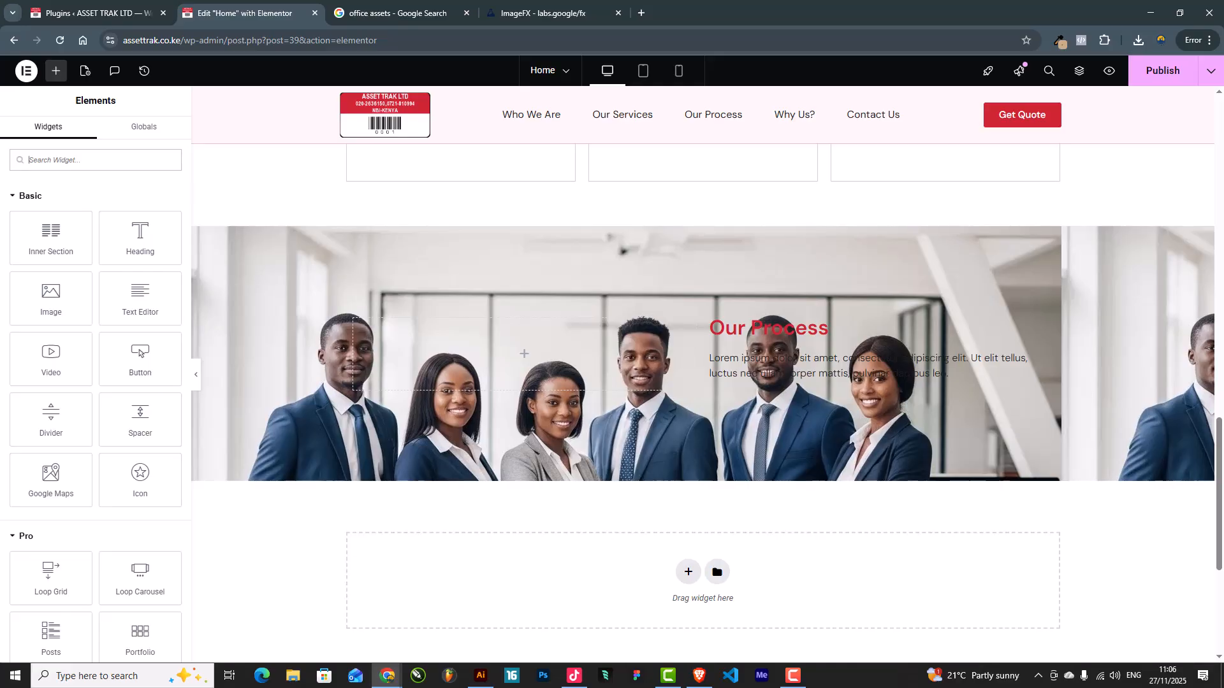
Replace the placeholder paragraph with the six-step workflow text, from "Step 1: Assessment & Preparation" to "Step 6: Software Integration & Training"
{"action": "key", "text": "alt+Tab"}
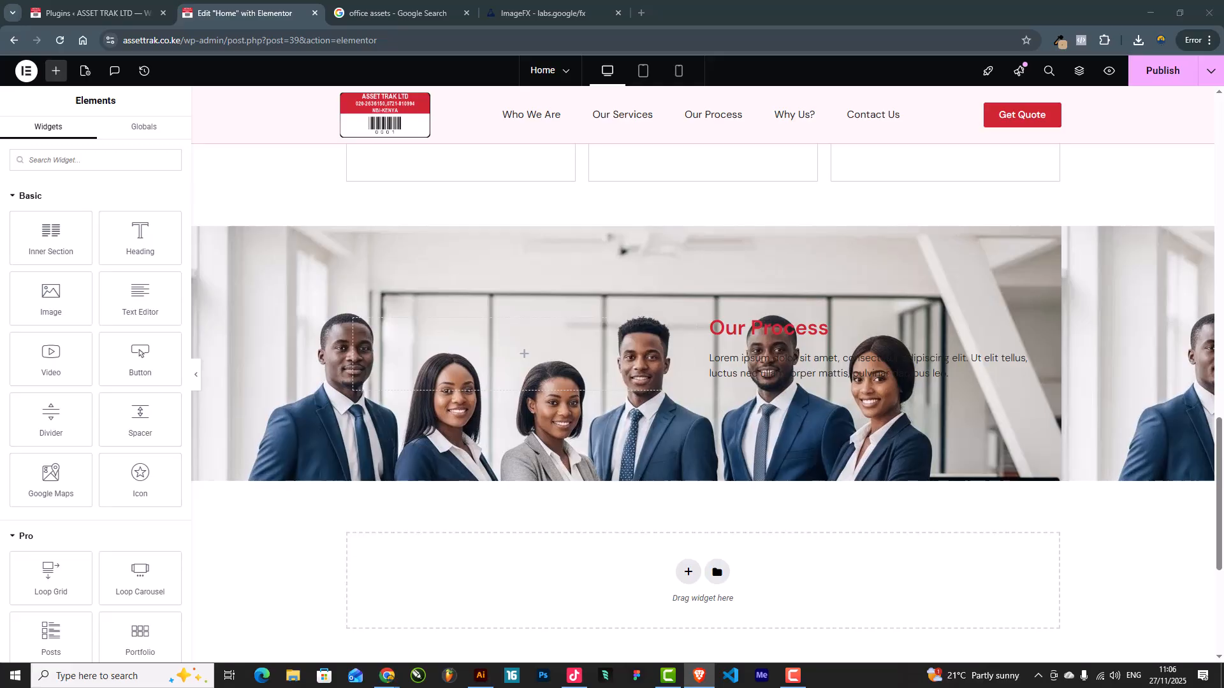
{"action": "left_click", "coordinate": [832, 367]}
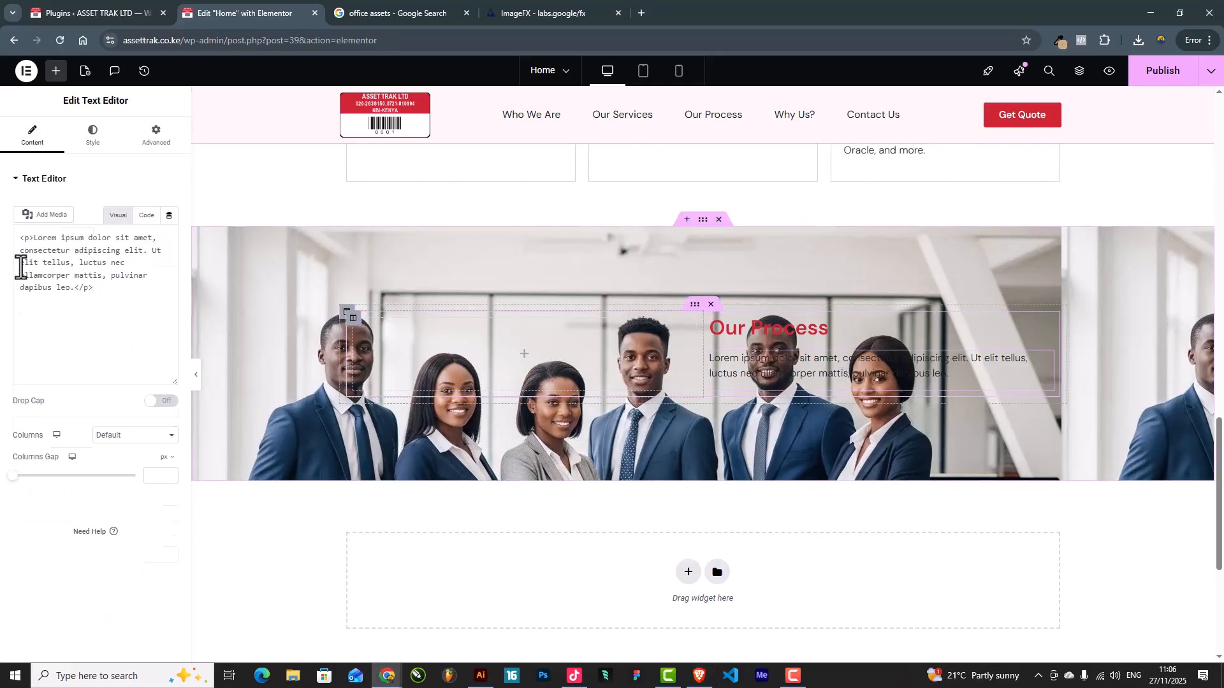
{"action": "key", "text": "ctrl+a"}
{"action": "type", "text": "A simple, efficient, and fully guided workflow: Step 1: Assessment & Preparation We begin with a review of your existing asset records, capitalization threshold, and requirements. Step 2: Tagging Solution Selection We help you choose the ideal tag type (aluminium or polyester) based on durability and environment. Step 3: Laser Tag Printing High-quality, long-lasting barcoded/QR-coded tags printed within 5 working days. Step 4: On-Site Itemization & Tagging We capture complete asset details (location, serial number, value, condition, and more). Step 5: Verification & Reconciliation All tagged assets are matched with your register to identify missing, wrong, or unrecorded items. Step 6: Software Integration & Training We deploy the asset management system, generate reports, and train your staff for smooth transition."}
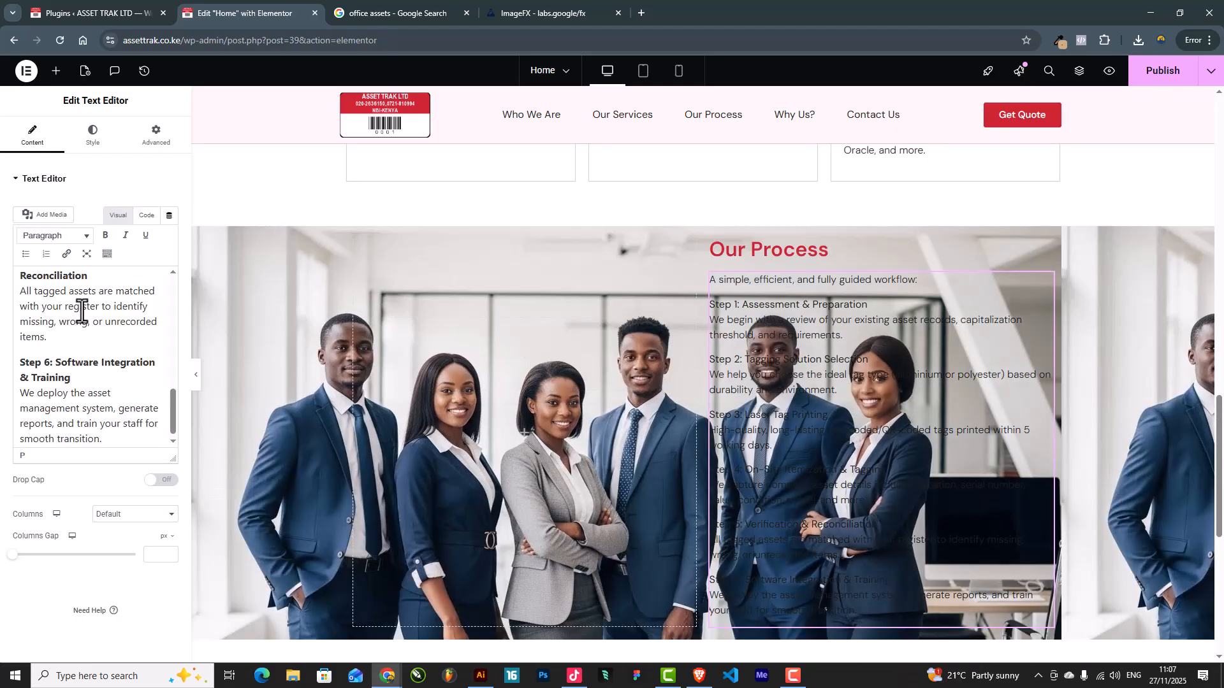
Give the Our Process column a white #FFFFFF background and 30 px padding on all sides
{"action": "left_click", "coordinate": [710, 240]}
{"action": "left_click", "coordinate": [99, 144]}
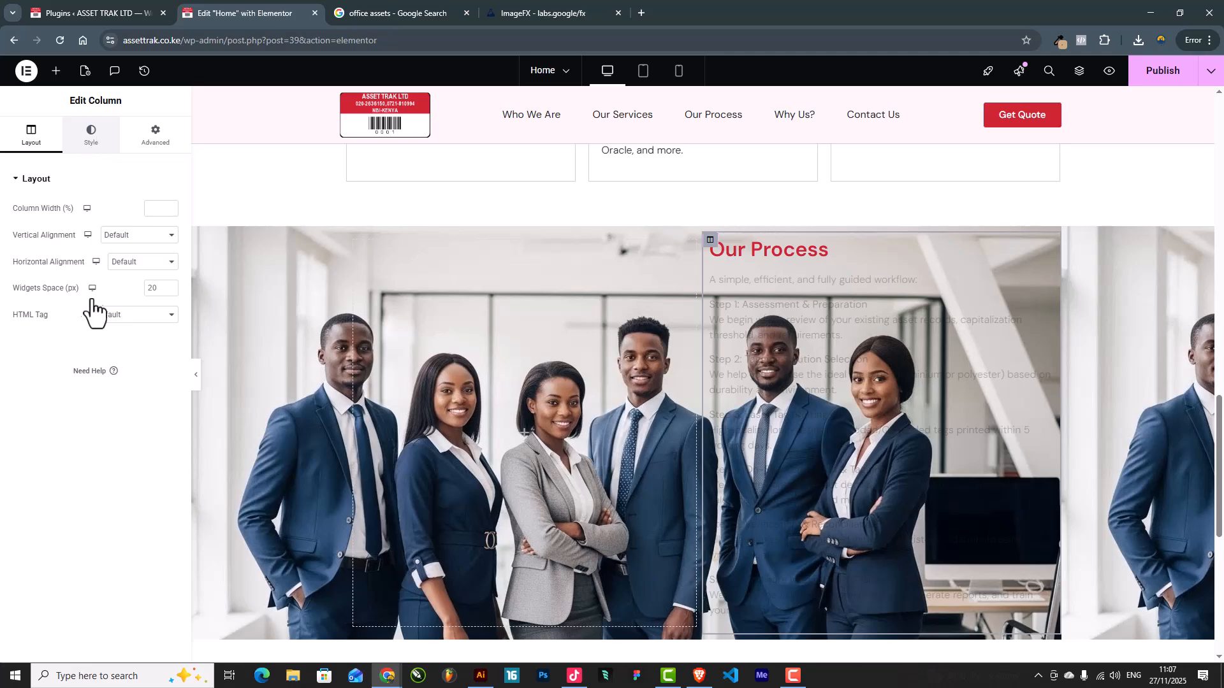
{"action": "left_click", "coordinate": [135, 236]}
{"action": "left_click", "coordinate": [170, 262]}
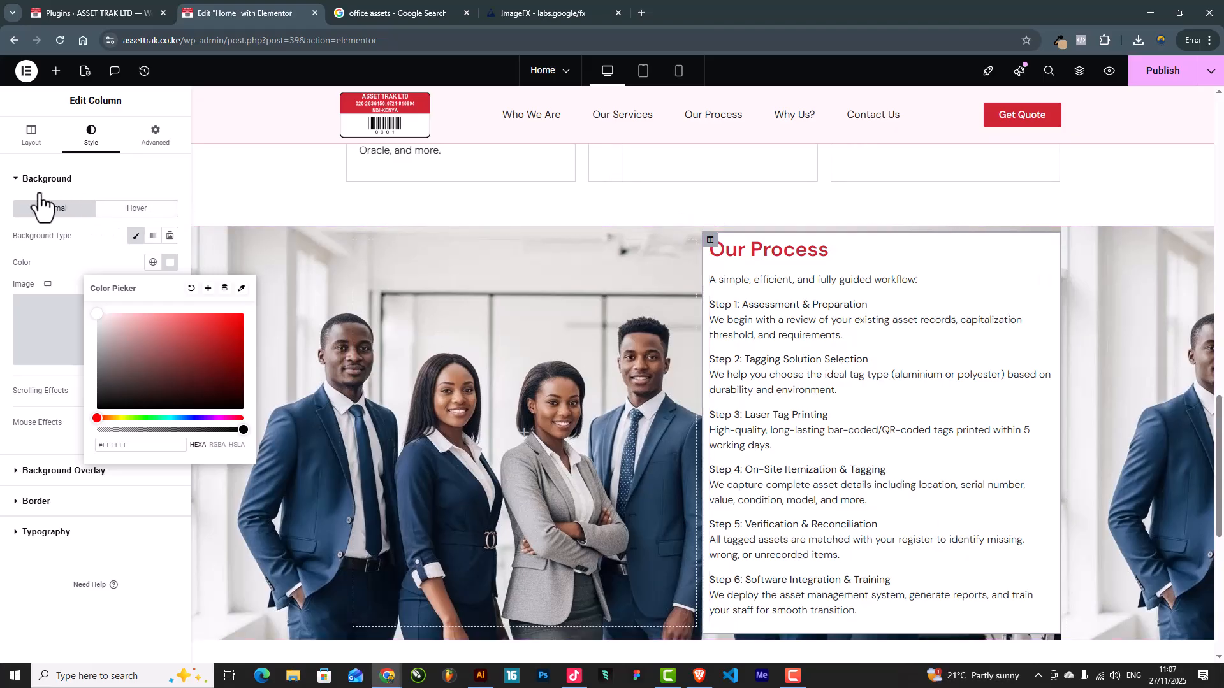
{"action": "left_click", "coordinate": [156, 144]}
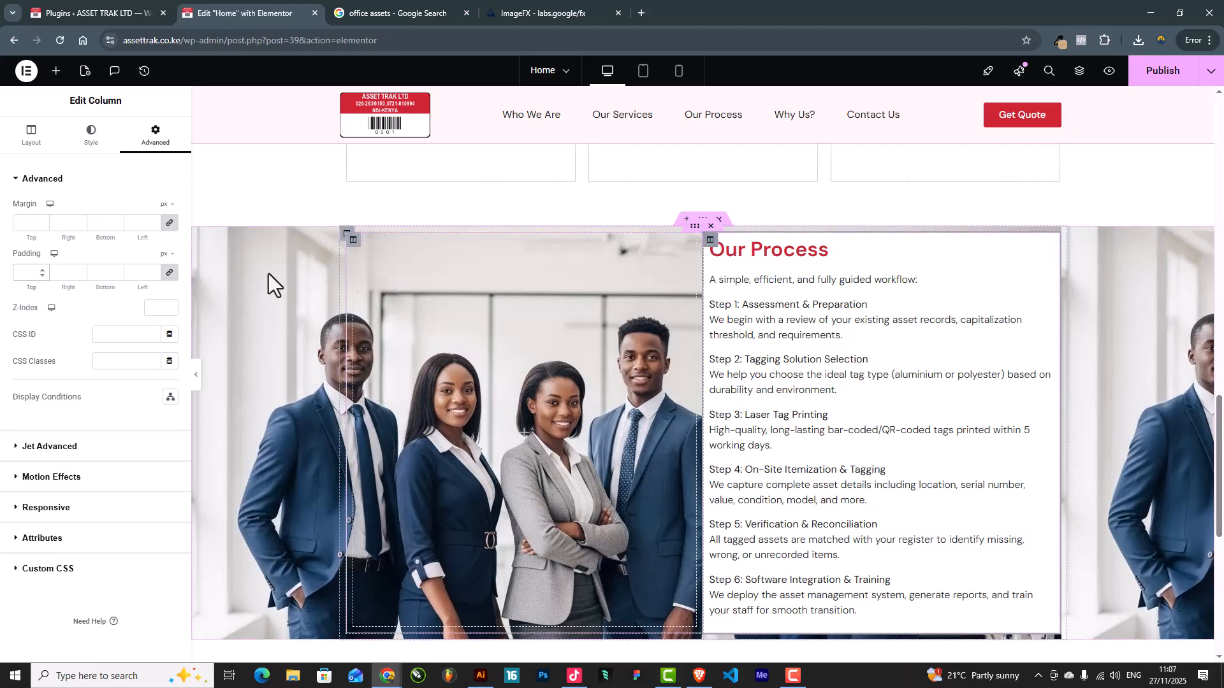
{"action": "type", "text": "20"}
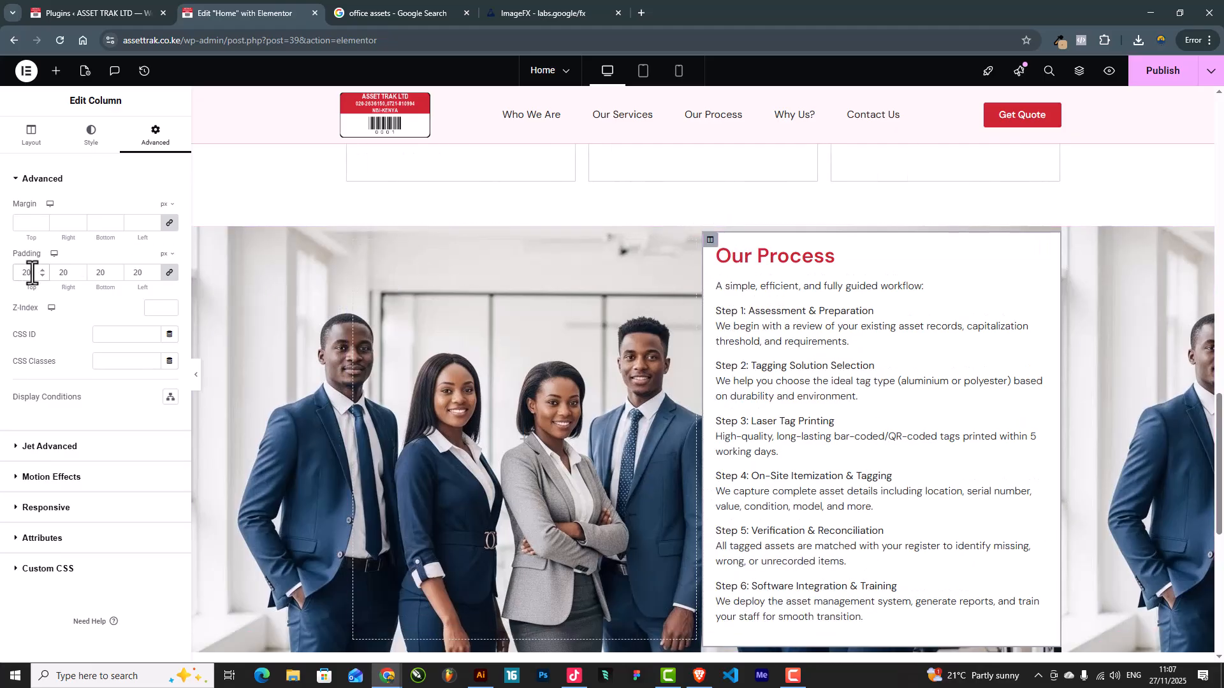
{"action": "left_click", "coordinate": [81, 270]}
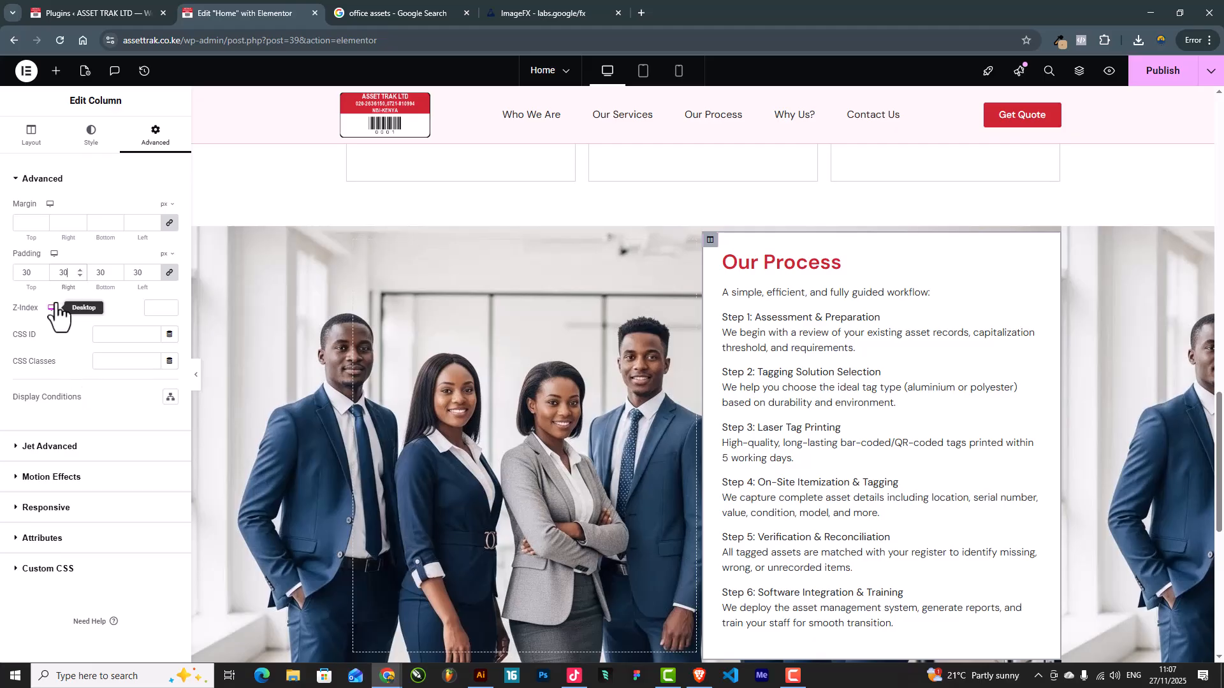
Check the Our Process section at full page width, and set its top and bottom padding to 50 px each
{"action": "left_click", "coordinate": [196, 380]}
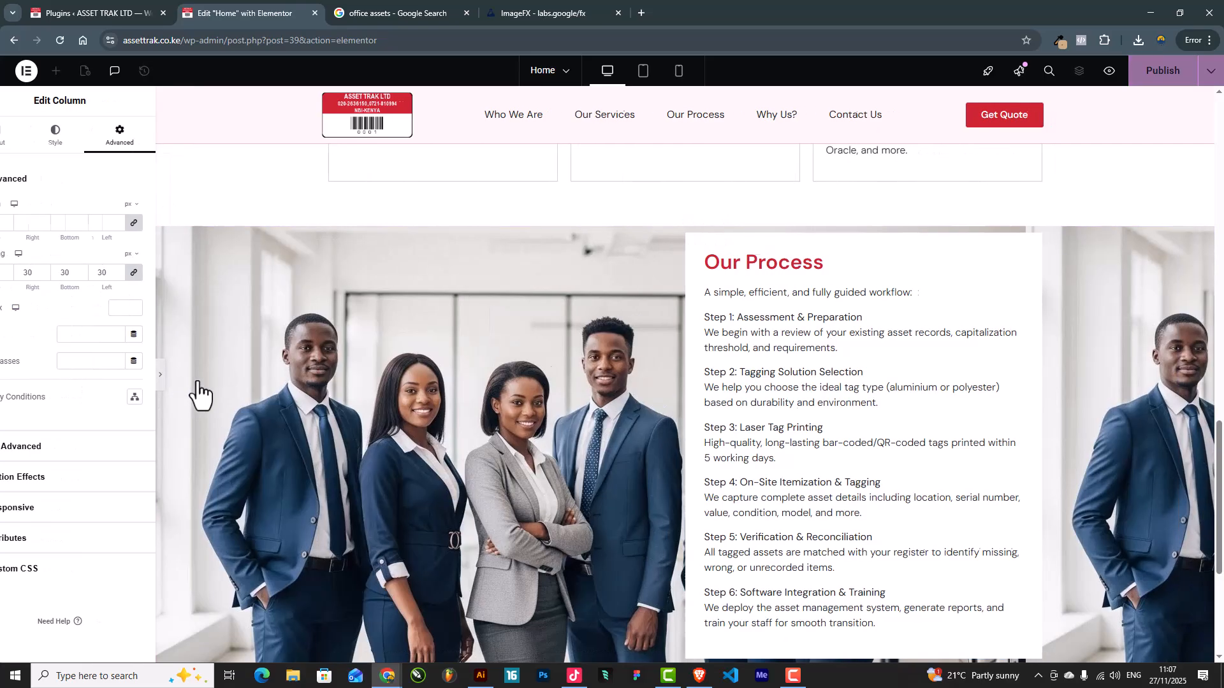
{"action": "scroll", "coordinate": [873, 370], "scroll_direction": "down", "scroll_amount": 3}
{"action": "scroll", "coordinate": [873, 370], "scroll_direction": "up", "scroll_amount": 4}
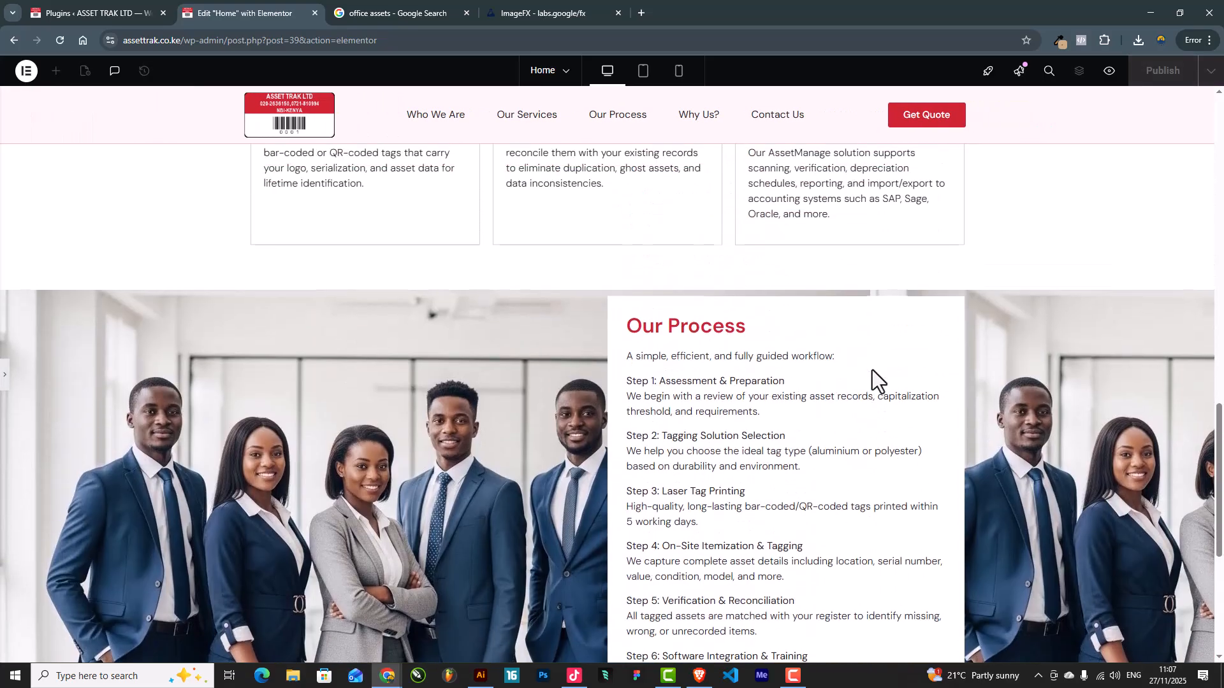
{"action": "left_click", "coordinate": [5, 382]}
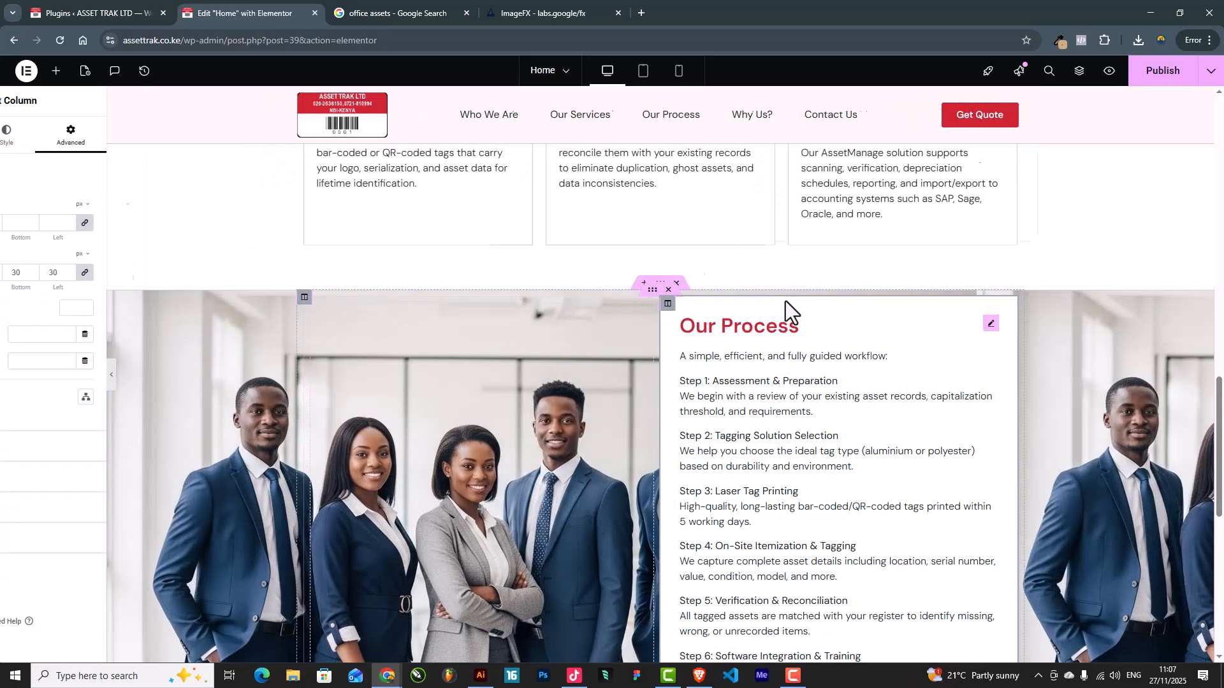
{"action": "scroll", "coordinate": [787, 312], "scroll_direction": "down", "scroll_amount": 3}
{"action": "scroll", "coordinate": [697, 204], "scroll_direction": "up", "scroll_amount": 3}
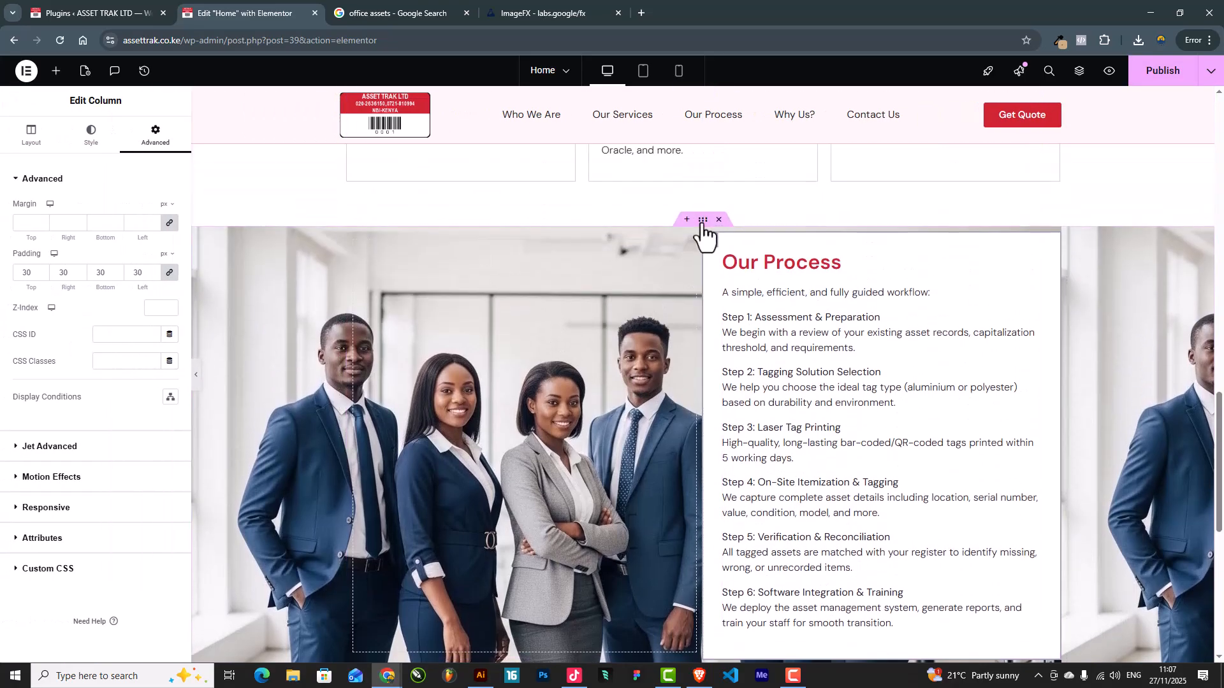
{"action": "left_click", "coordinate": [703, 220]}
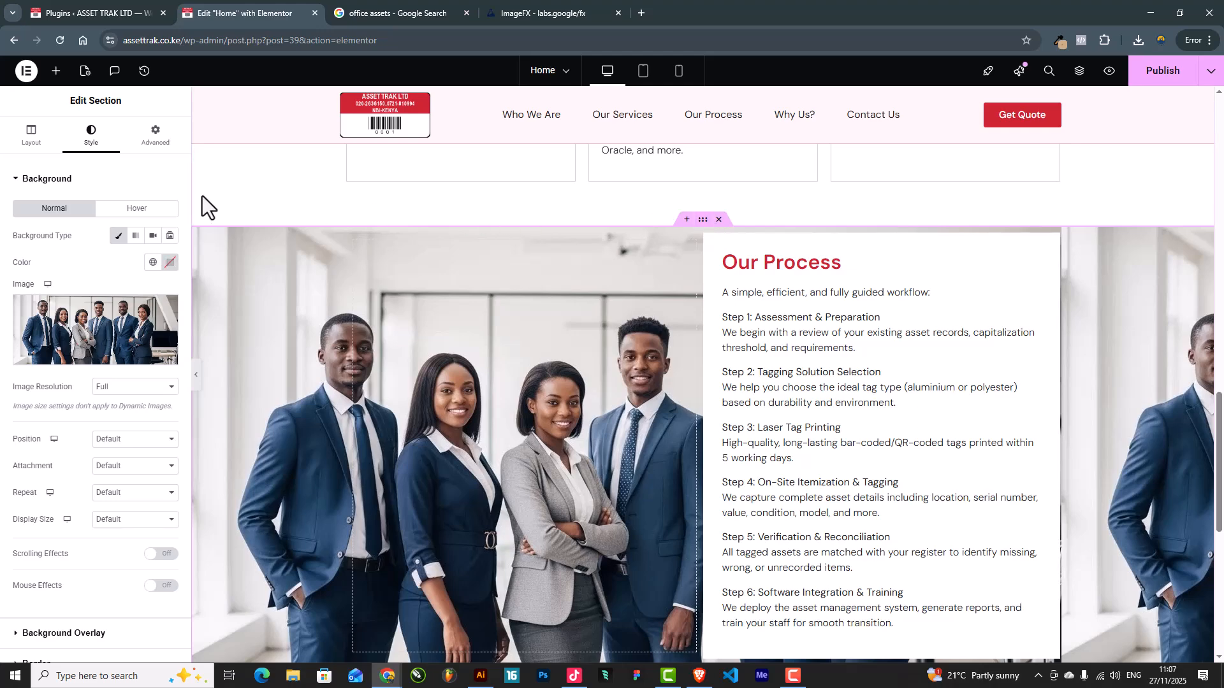
{"action": "left_click", "coordinate": [154, 137]}
{"action": "left_click", "coordinate": [25, 273]}
{"action": "type", "text": "50"}
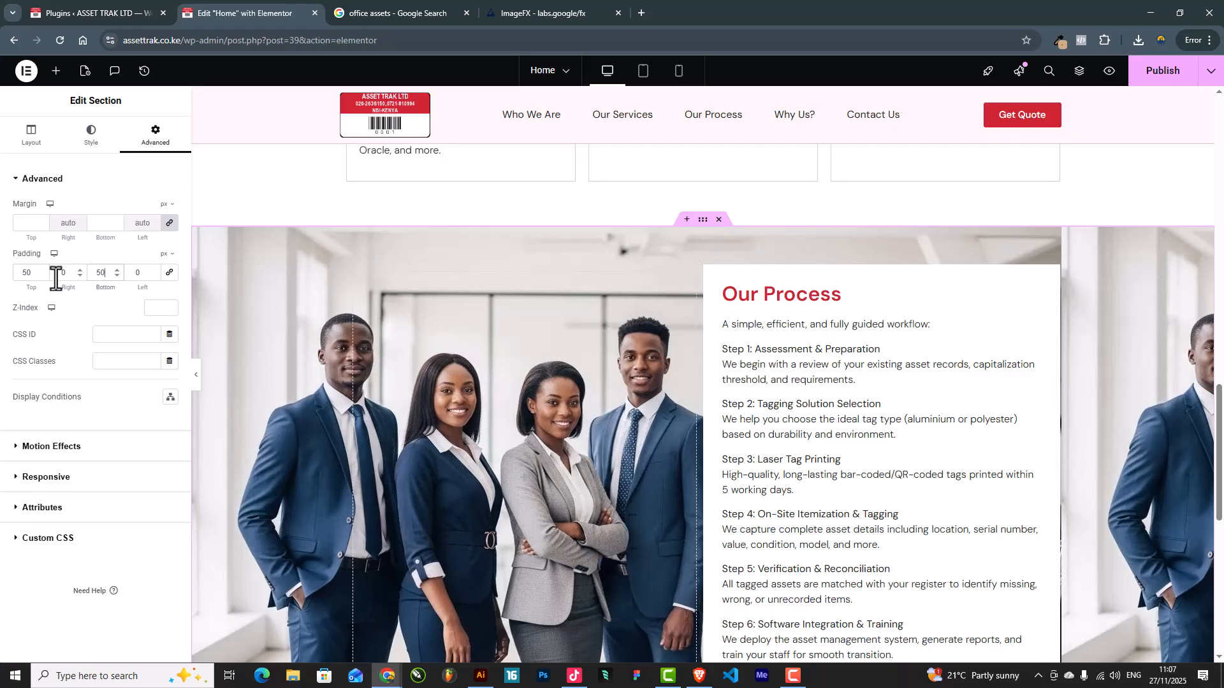
{"action": "scroll", "coordinate": [716, 358], "scroll_direction": "down", "scroll_amount": 2}
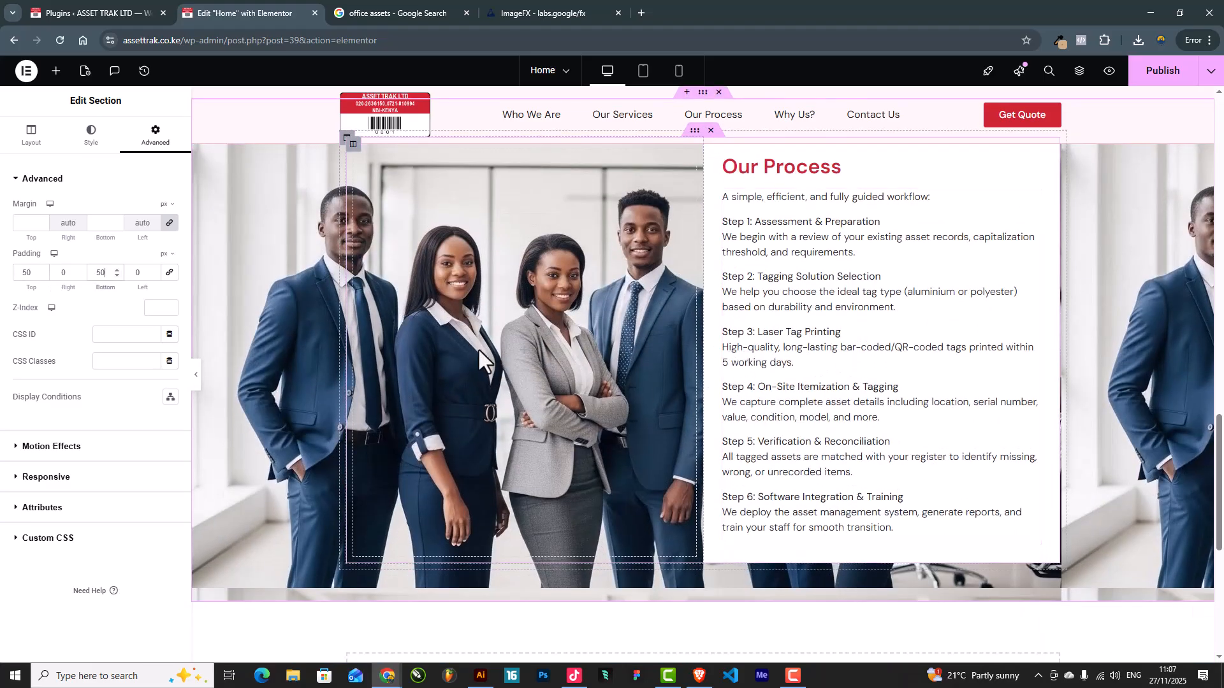
{"action": "scroll", "coordinate": [732, 290], "scroll_direction": "up", "scroll_amount": 2}
Try 50 px padding on the Our Process column, and return it to 30 px on all sides
{"action": "left_click", "coordinate": [711, 274]}
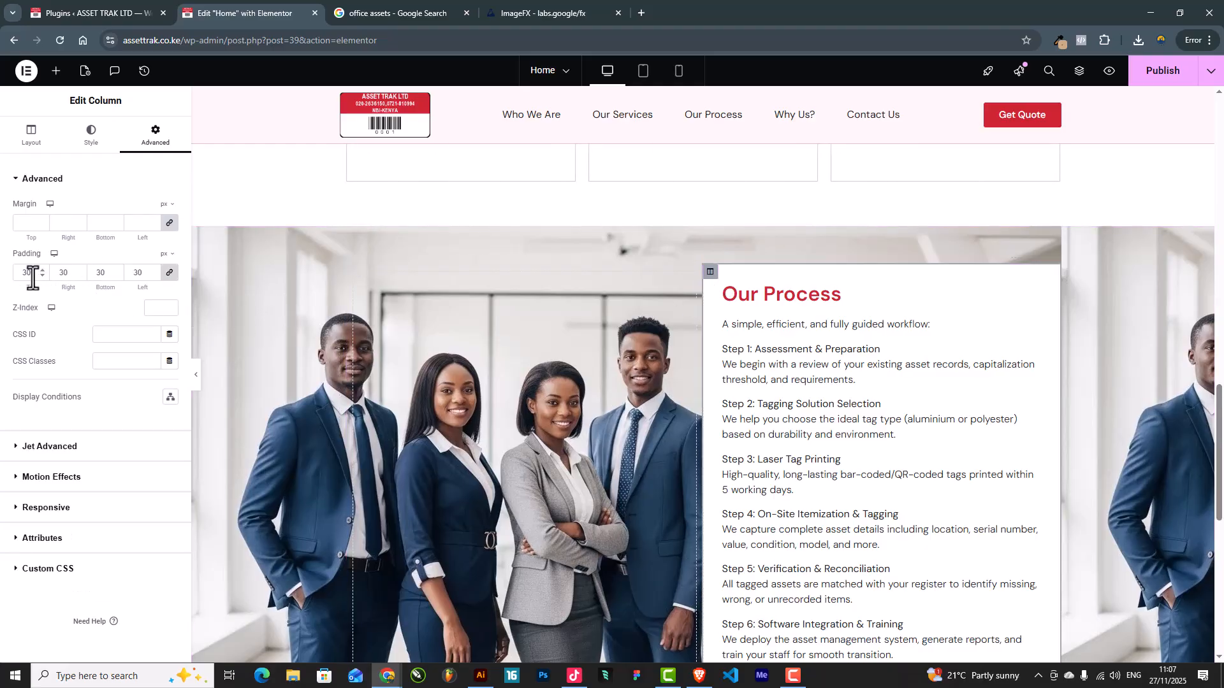
{"action": "type", "text": "50"}
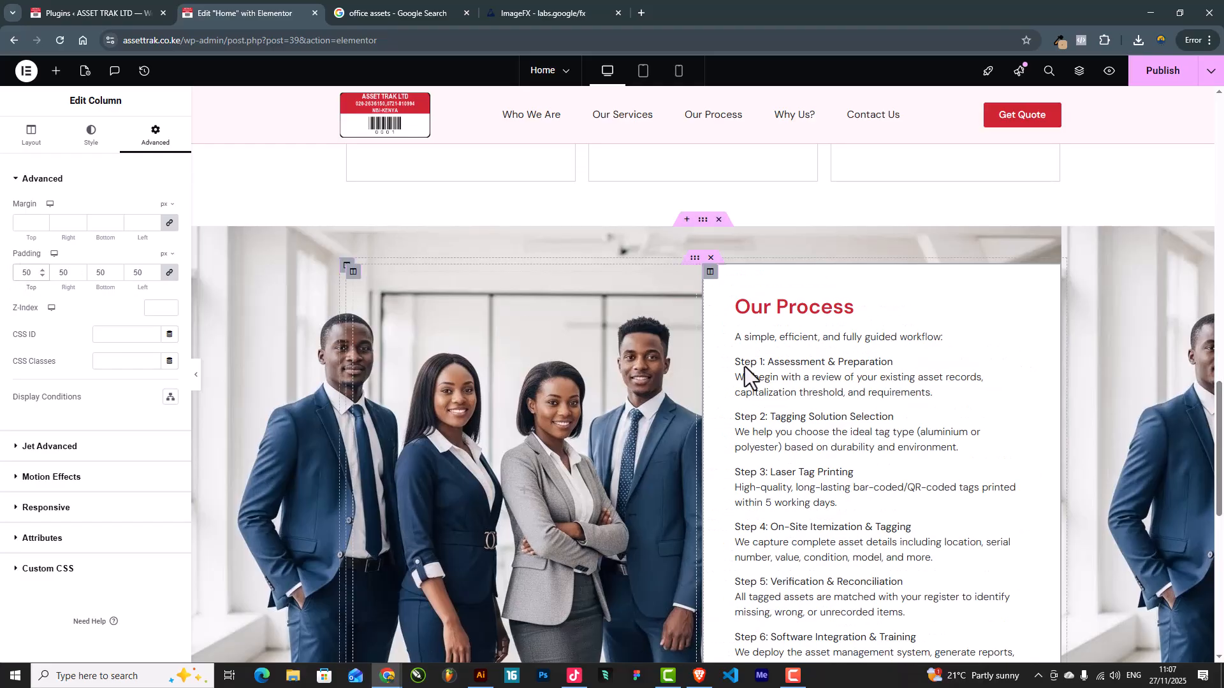
{"action": "left_click_drag", "start_coordinate": [35, 275], "coordinate": [8, 286]}
{"action": "type", "text": "30"}
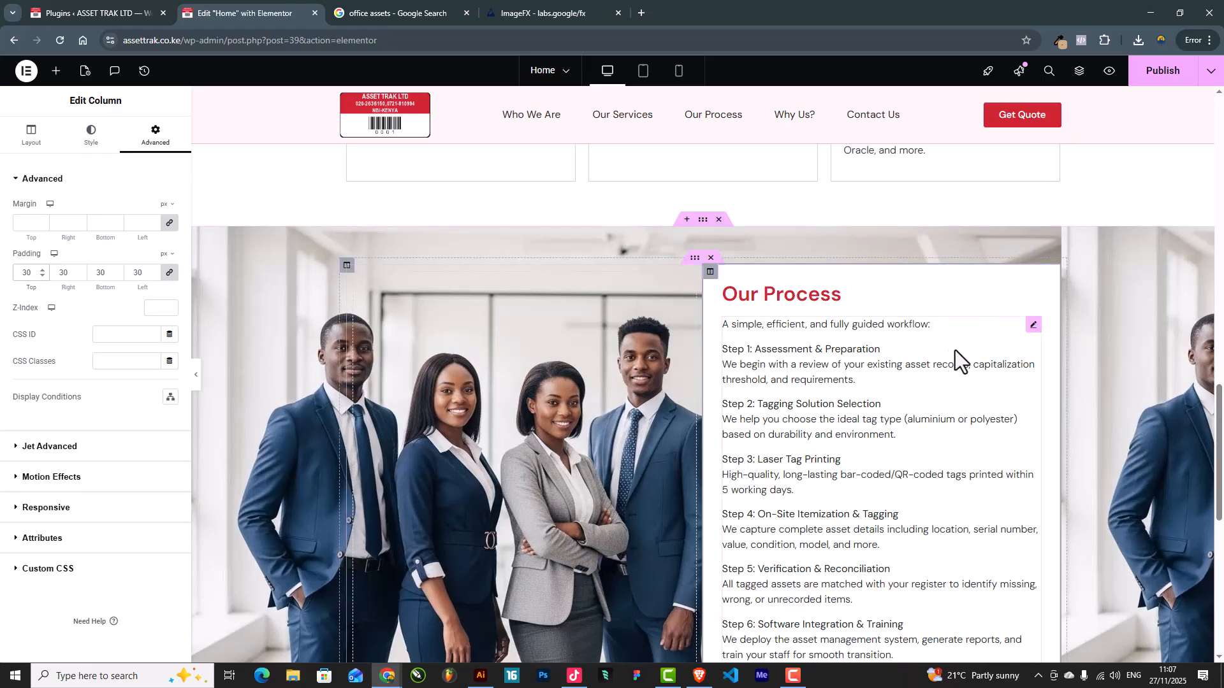
Try toggling bold on the "Step 1: Assessment & Preparation" line in the Our Process text editor
{"action": "left_click", "coordinate": [1034, 326]}
{"action": "left_click", "coordinate": [90, 341]}
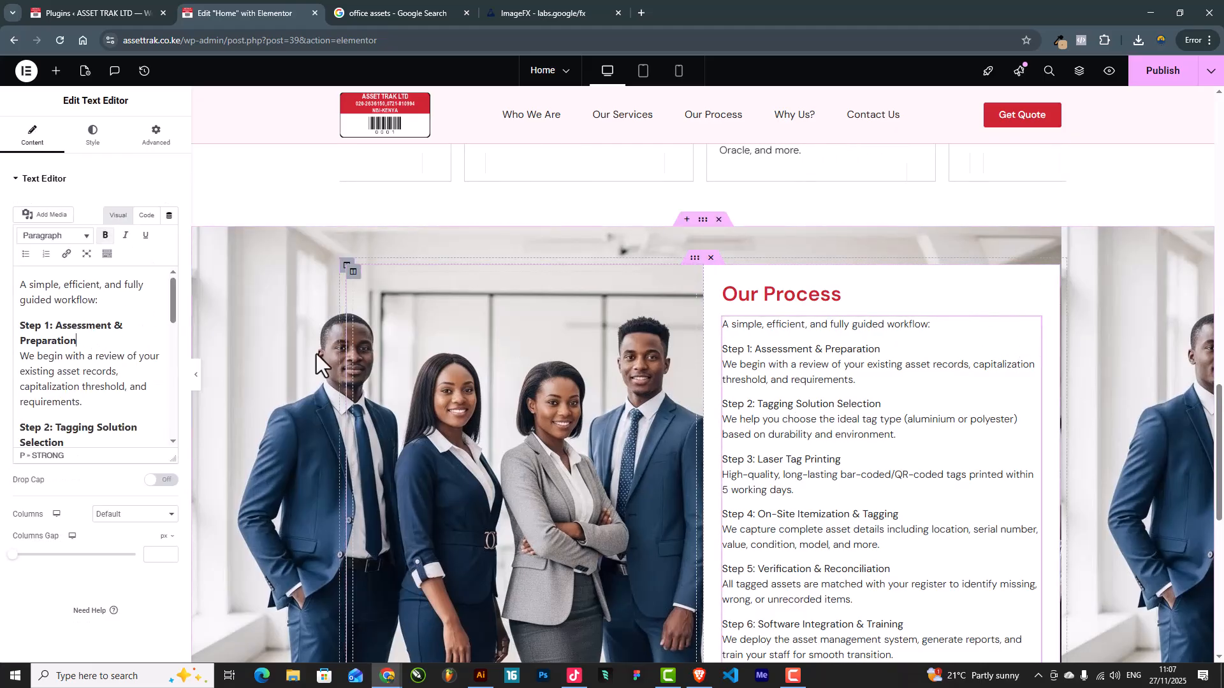
{"action": "left_click_drag", "start_coordinate": [91, 341], "coordinate": [10, 327]}
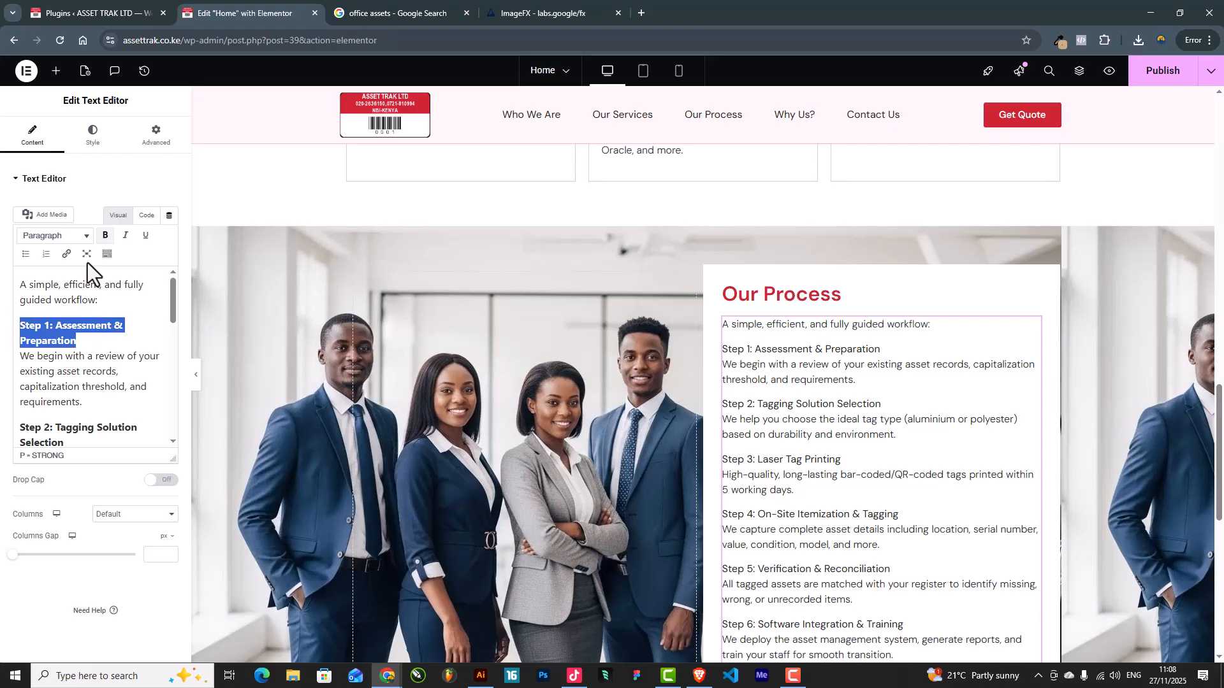
{"action": "left_click", "coordinate": [104, 236]}
{"action": "left_click", "coordinate": [104, 236]}
{"action": "left_click", "coordinate": [90, 341]}
Change the font family of the Our Process workflow text to Montserrat
{"action": "scroll", "coordinate": [840, 374], "scroll_direction": "down", "scroll_amount": 3}
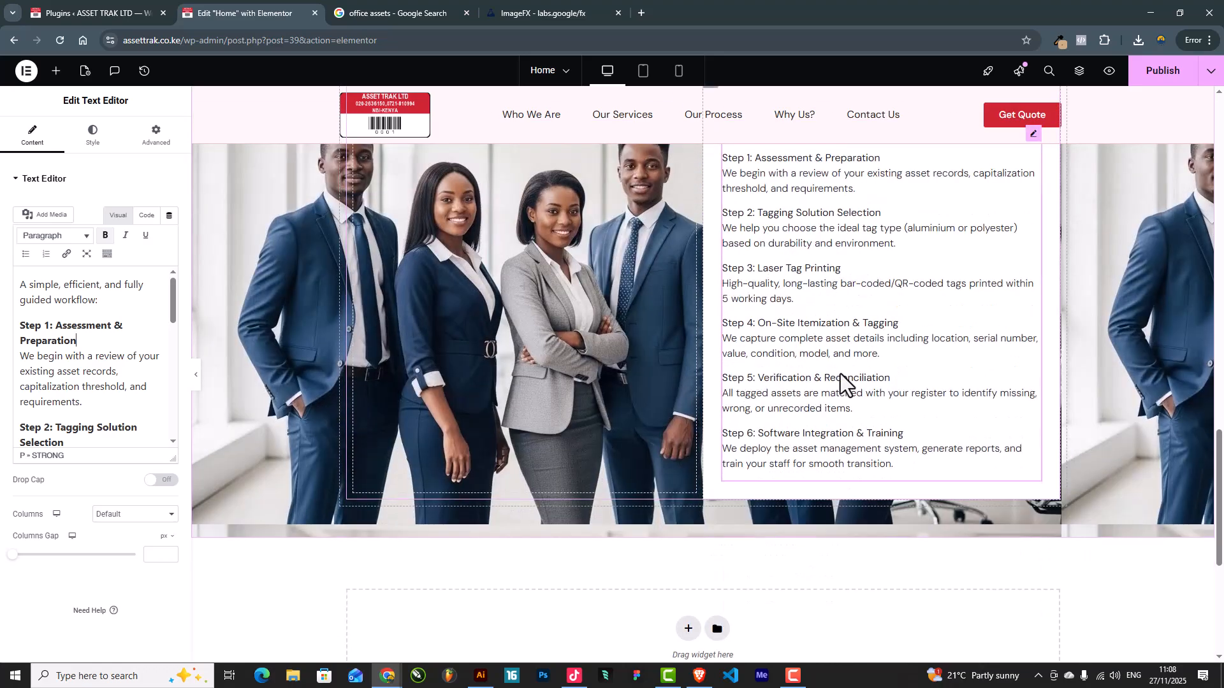
{"action": "scroll", "coordinate": [840, 375], "scroll_direction": "up", "scroll_amount": 2}
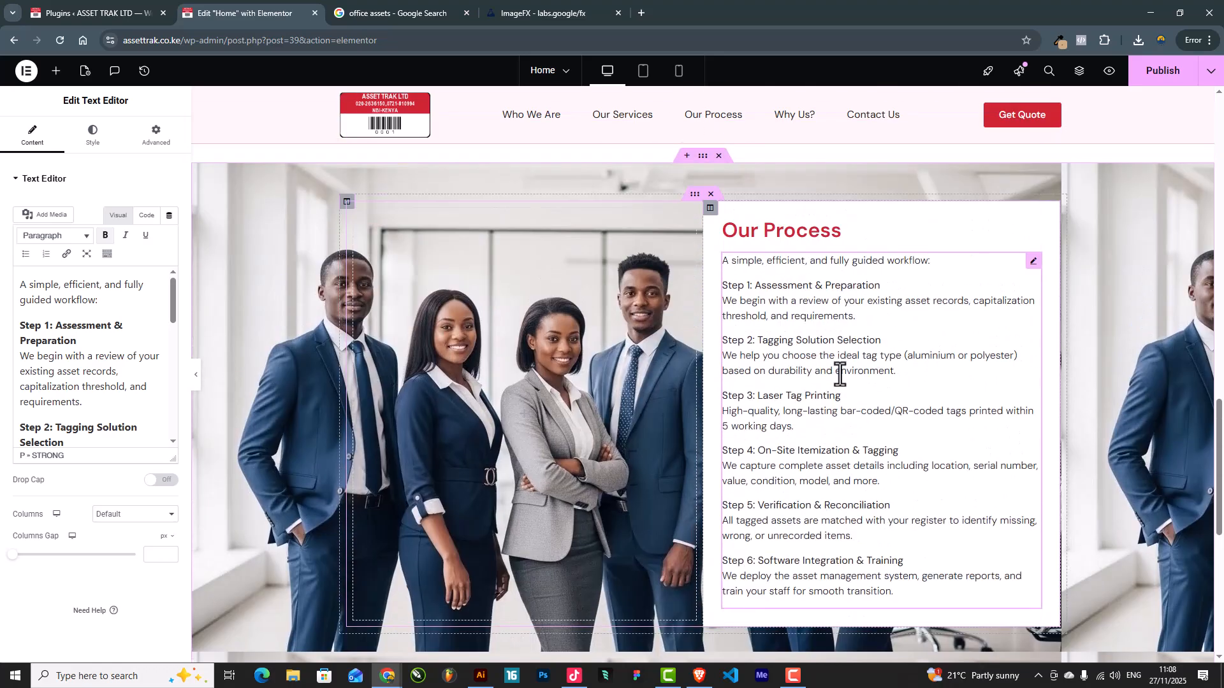
{"action": "left_click", "coordinate": [93, 135]}
{"action": "left_click", "coordinate": [169, 245]}
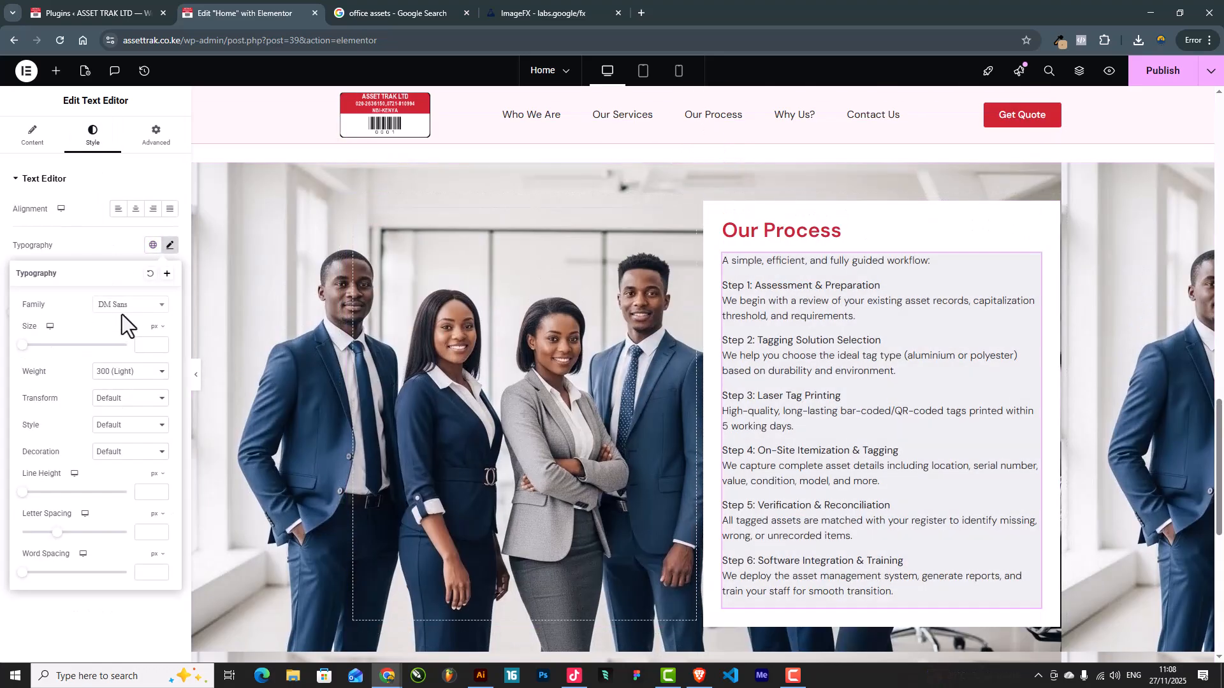
{"action": "left_click", "coordinate": [128, 305]}
{"action": "type", "text": "montse"}
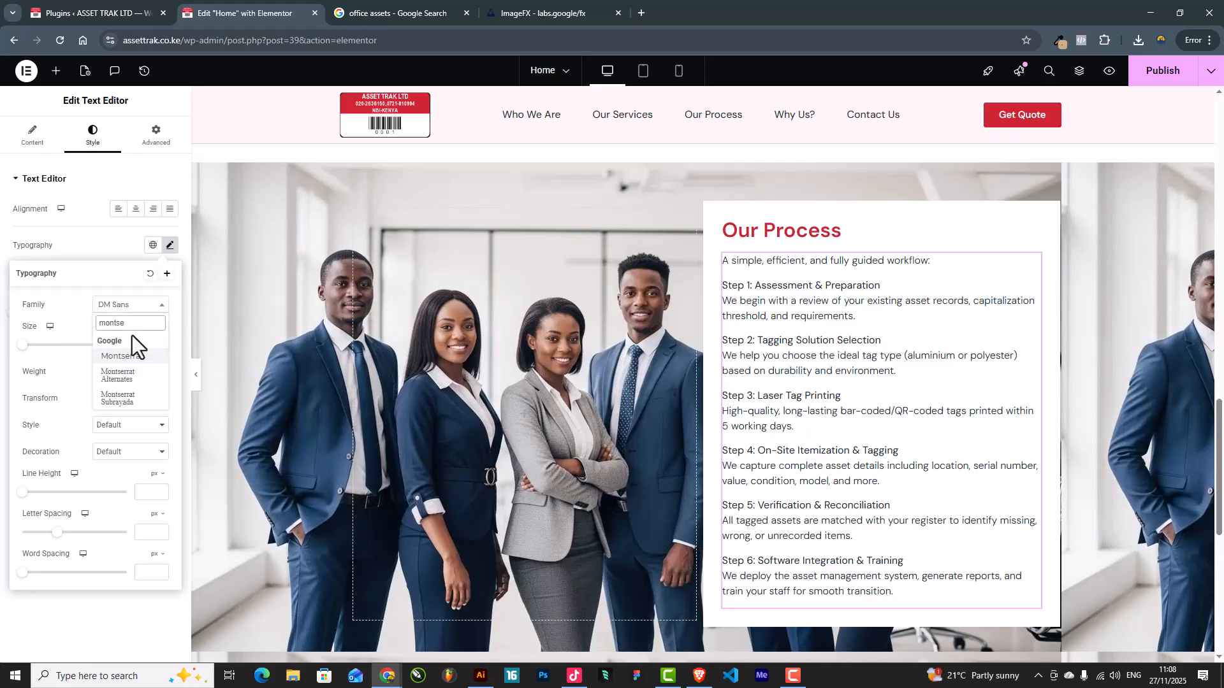
{"action": "left_click", "coordinate": [123, 356]}
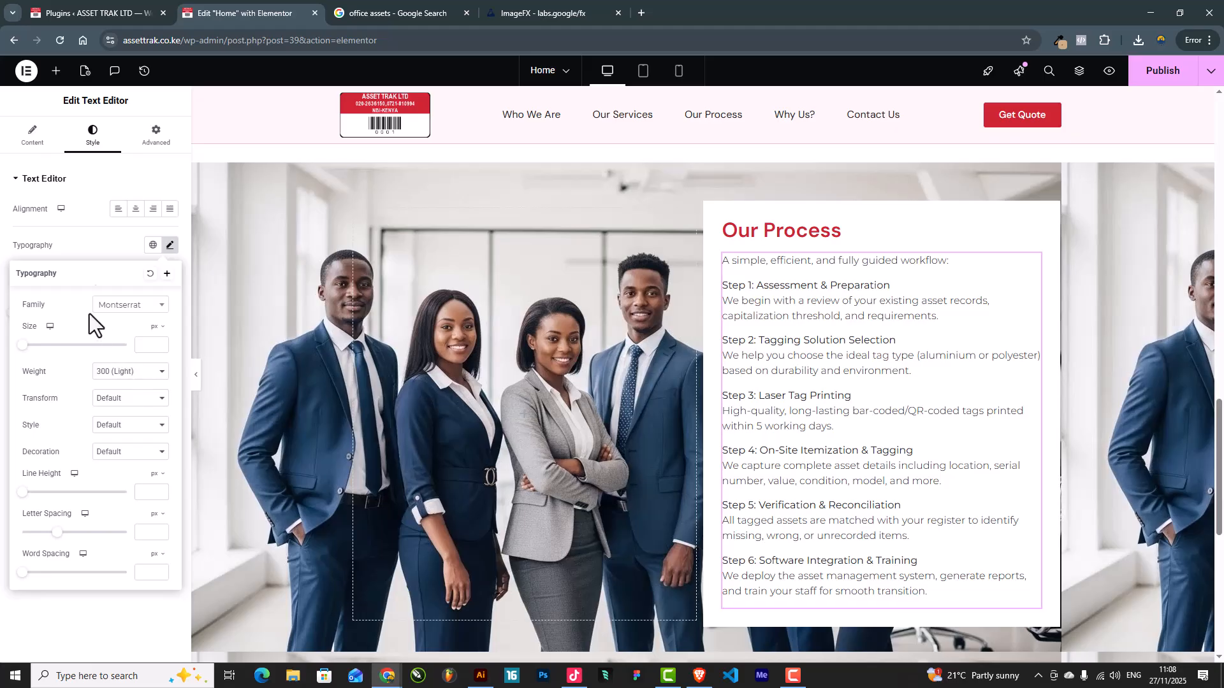
{"action": "left_click", "coordinate": [35, 139]}
{"action": "left_click", "coordinate": [70, 341]}
{"action": "left_click_drag", "start_coordinate": [71, 341], "coordinate": [5, 314]}
{"action": "left_click", "coordinate": [50, 327]}
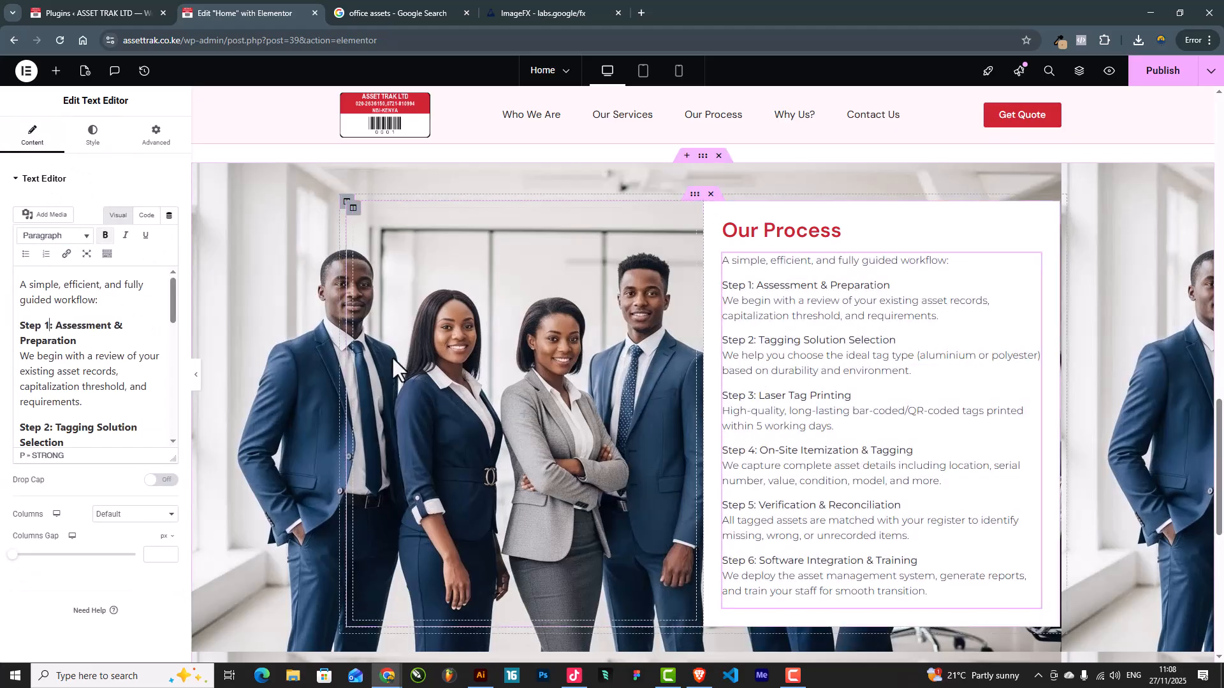
{"action": "left_click", "coordinate": [79, 356]}
Examine the Our Process section's text and background photo at full page width, and return to the editing view
{"action": "scroll", "coordinate": [843, 388], "scroll_direction": "down", "scroll_amount": 5}
{"action": "scroll", "coordinate": [841, 392], "scroll_direction": "up", "scroll_amount": 4}
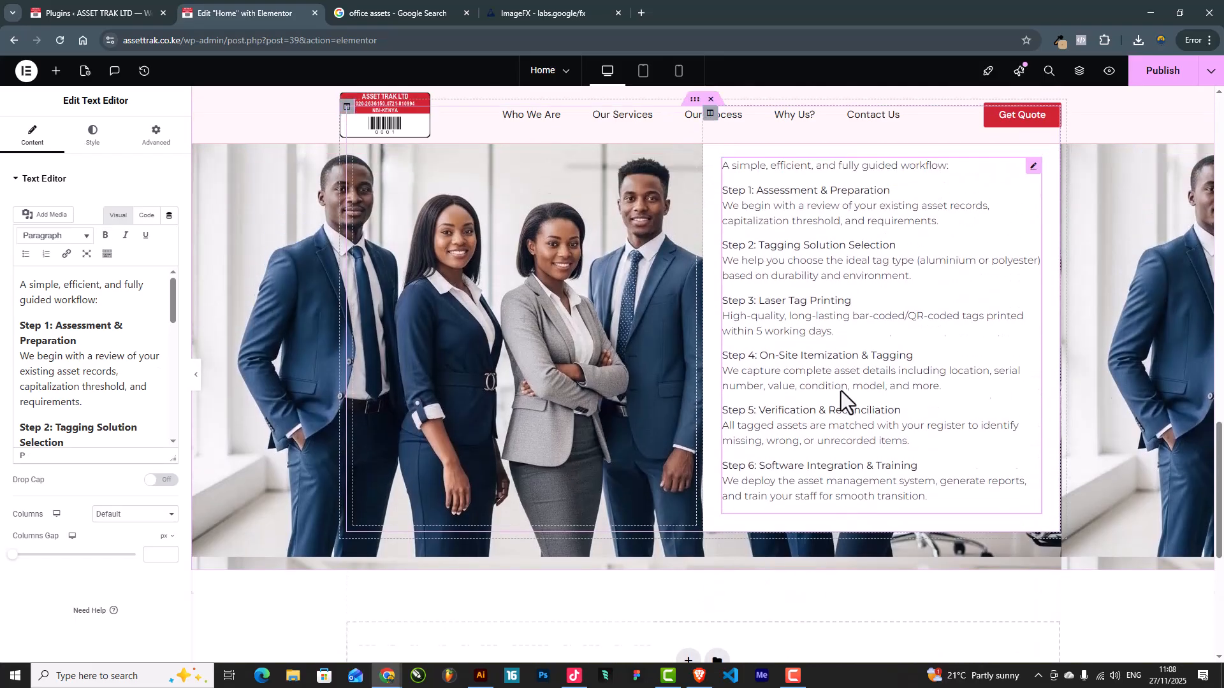
{"action": "left_click", "coordinate": [197, 377]}
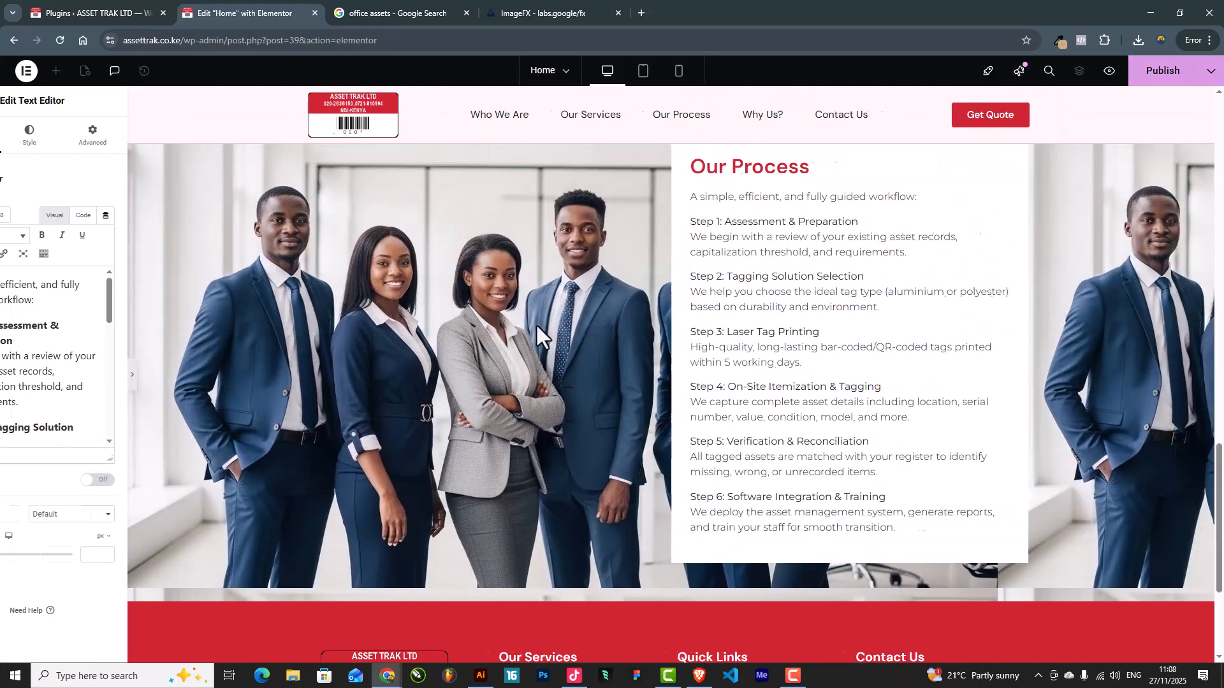
{"action": "scroll", "coordinate": [829, 322], "scroll_direction": "down", "scroll_amount": 4}
{"action": "scroll", "coordinate": [861, 318], "scroll_direction": "up", "scroll_amount": 3}
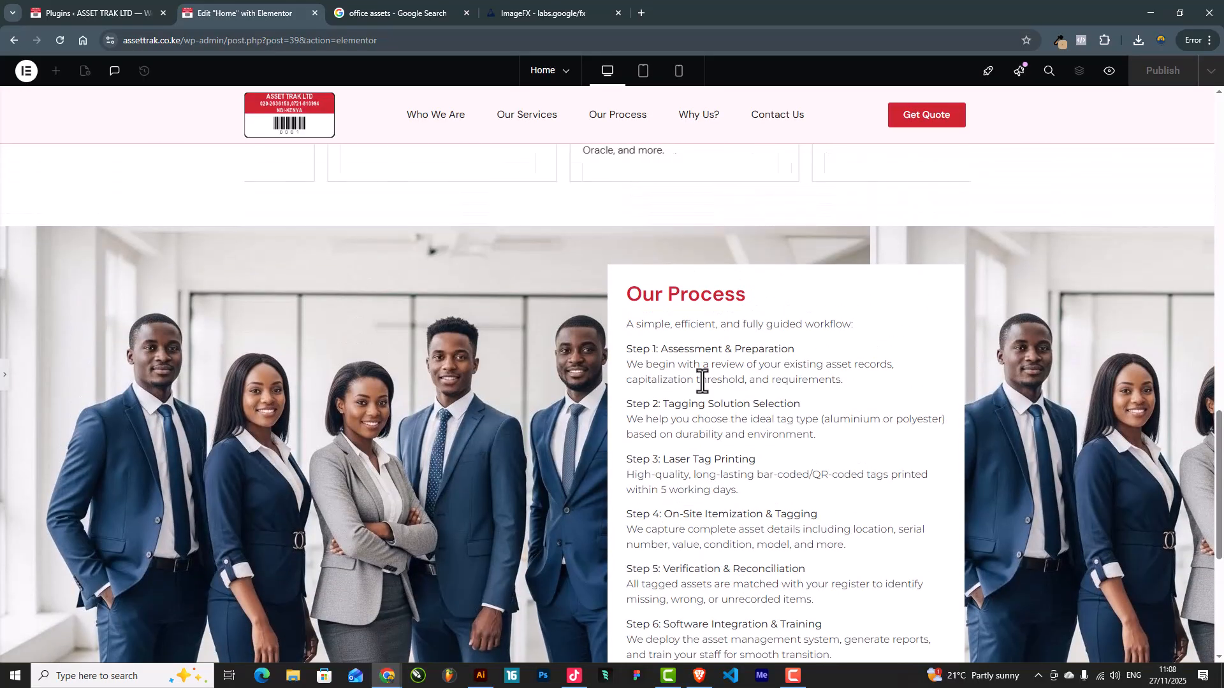
{"action": "scroll", "coordinate": [707, 385], "scroll_direction": "down", "scroll_amount": 4}
{"action": "scroll", "coordinate": [710, 325], "scroll_direction": "up", "scroll_amount": 2}
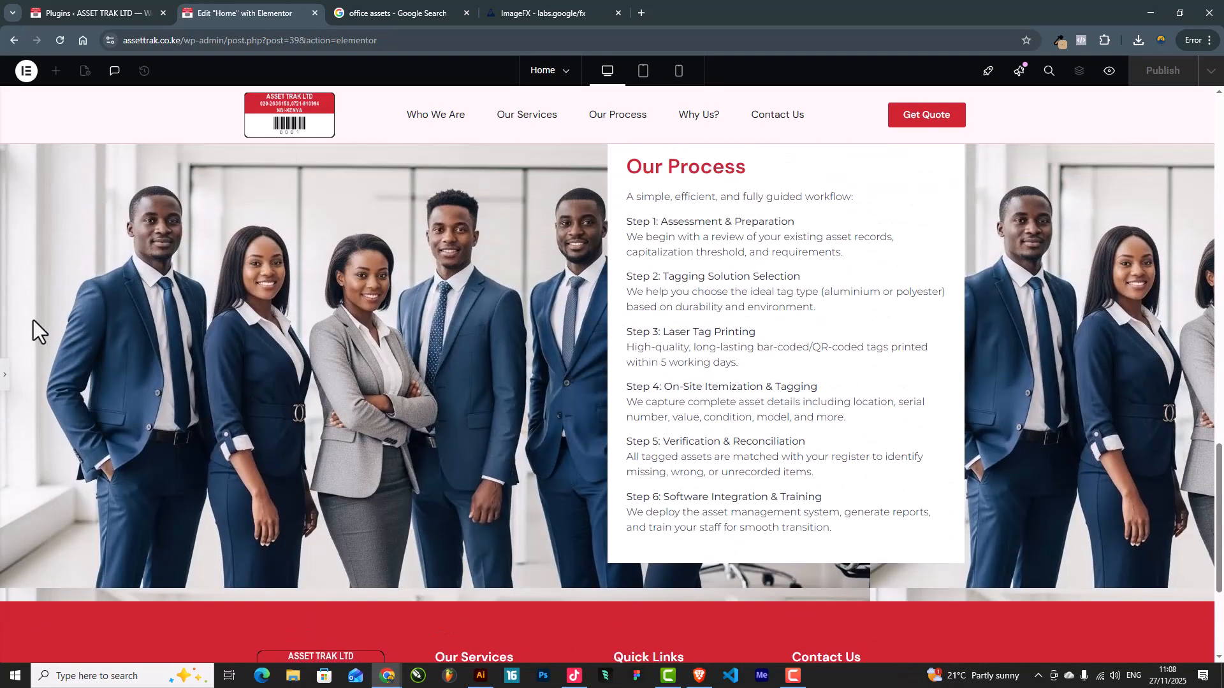
{"action": "left_click", "coordinate": [4, 378]}
{"action": "left_click", "coordinate": [827, 317]}
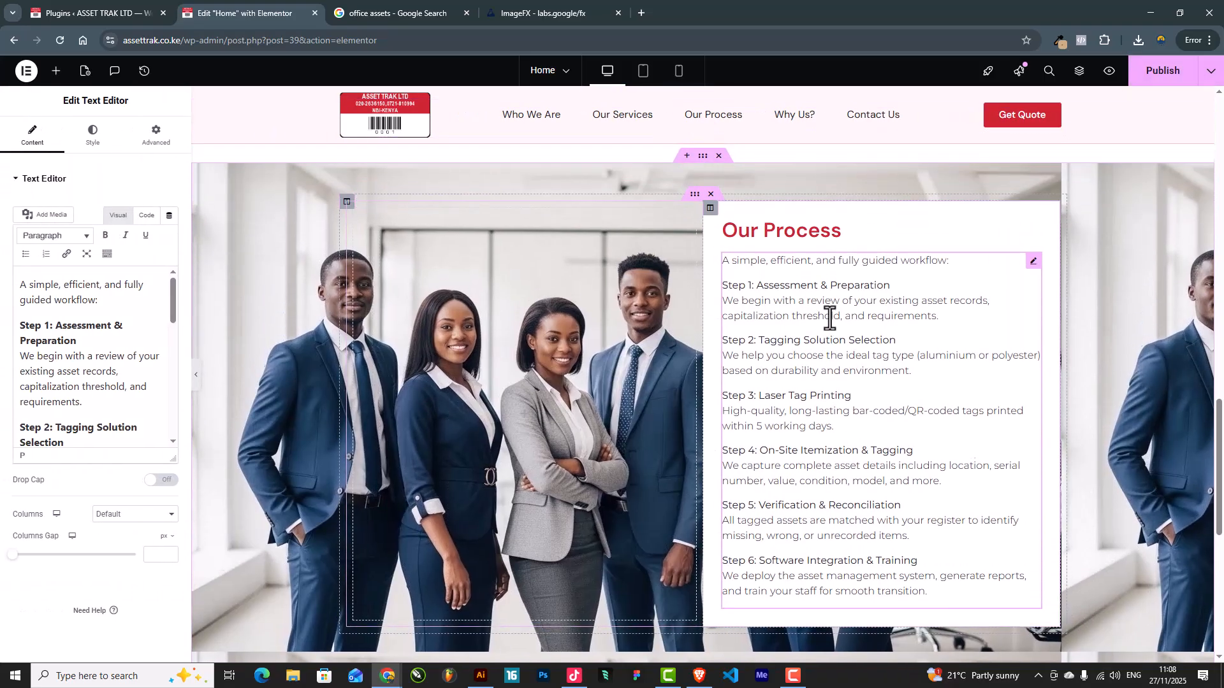
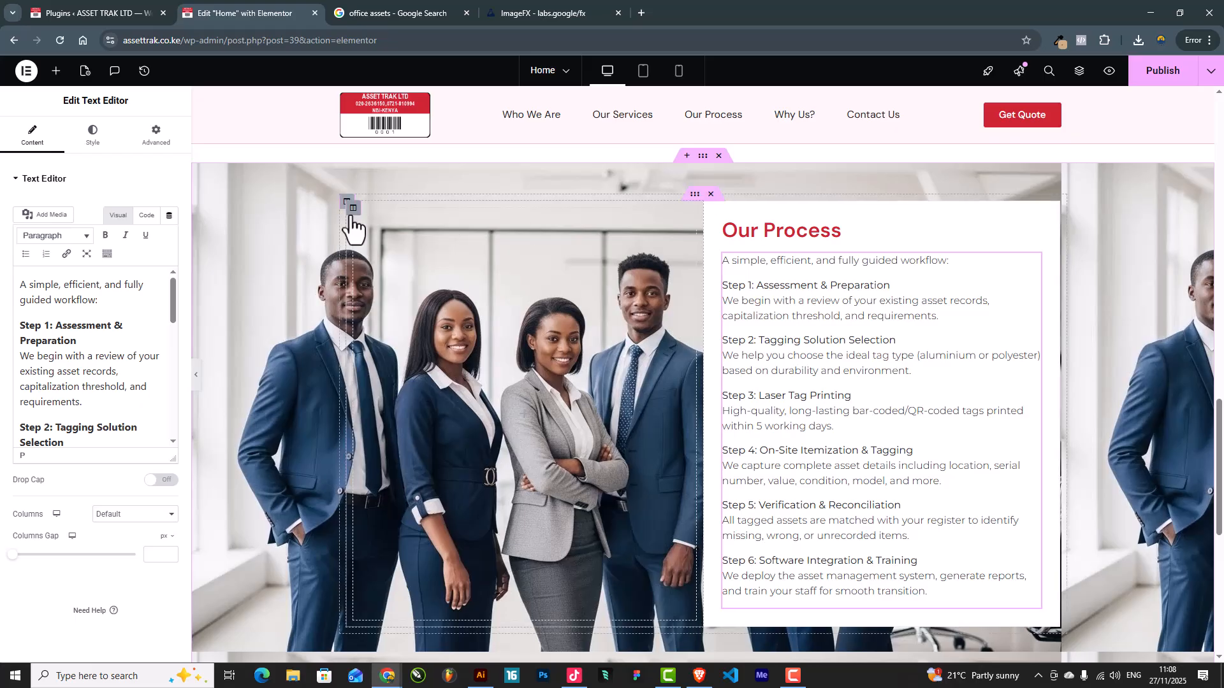
Give the Our Process section's background image a Custom position with an X position of -800 px
{"action": "left_click", "coordinate": [702, 156]}
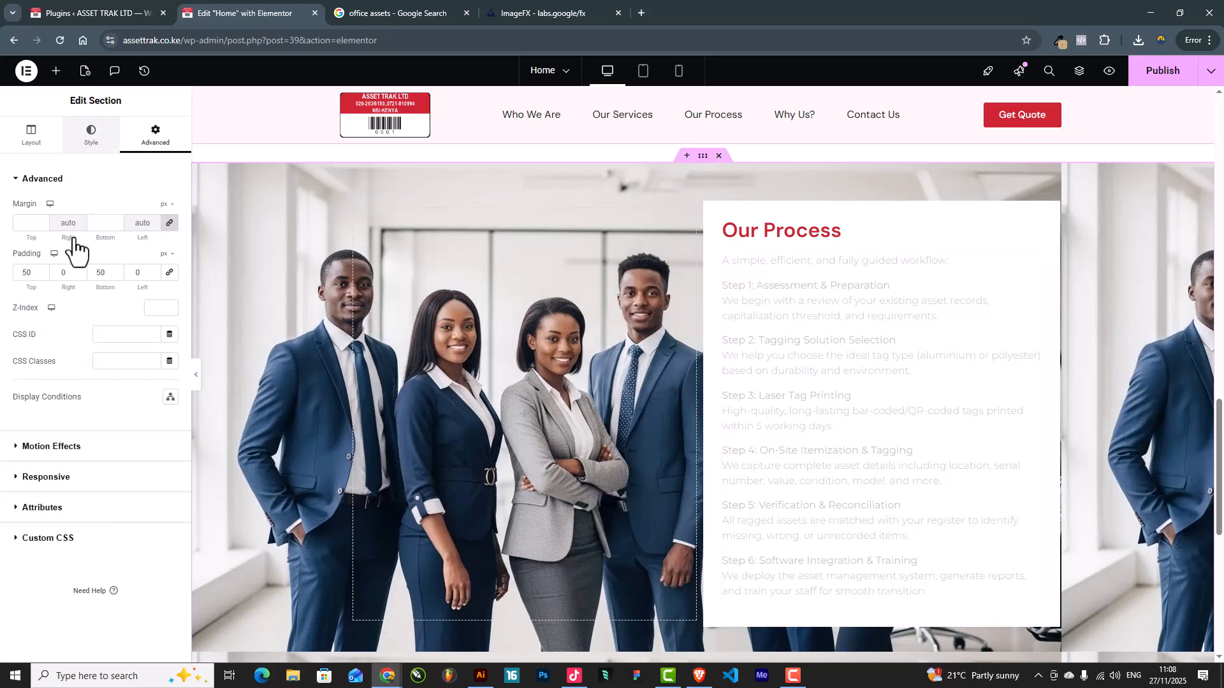
{"action": "left_click", "coordinate": [91, 134]}
{"action": "scroll", "coordinate": [121, 529], "scroll_direction": "down", "scroll_amount": 1}
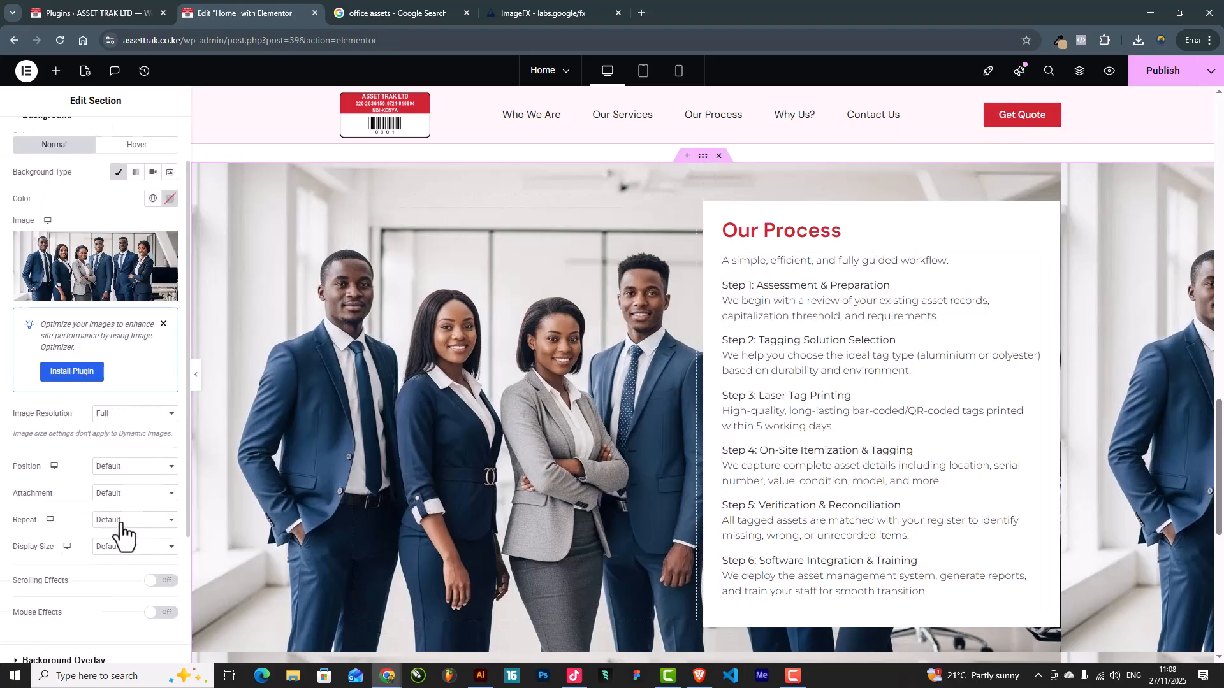
{"action": "scroll", "coordinate": [125, 523], "scroll_direction": "down", "scroll_amount": 1}
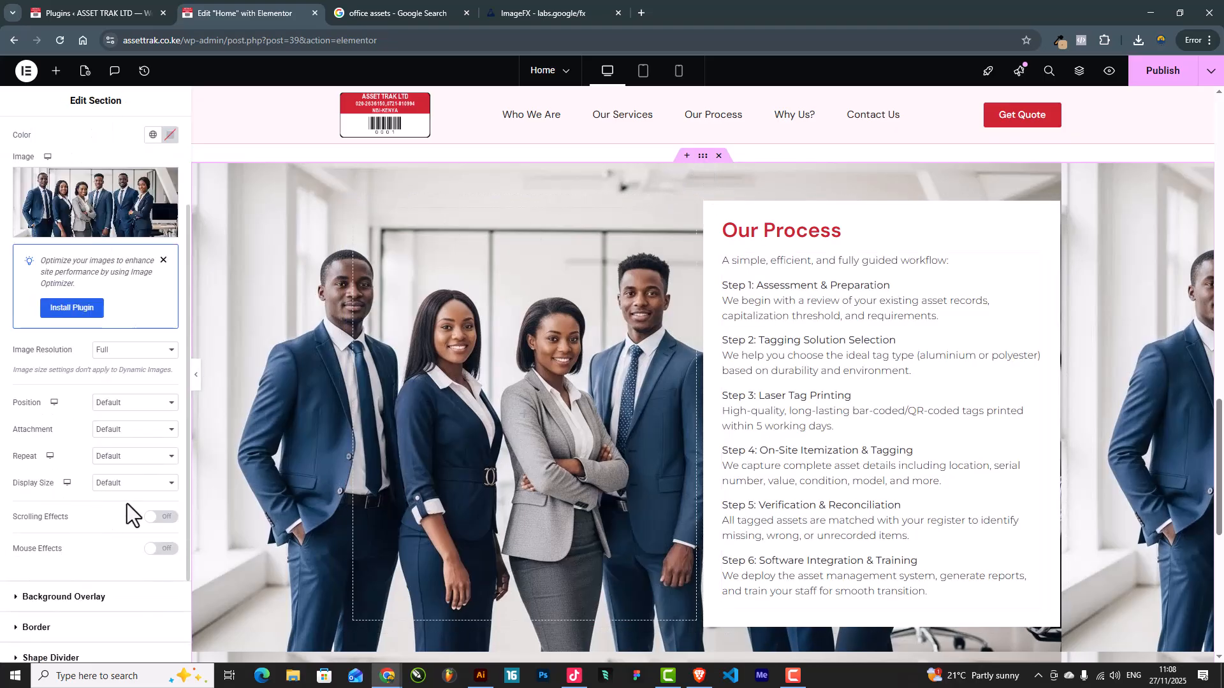
{"action": "left_click", "coordinate": [124, 403]}
{"action": "left_click", "coordinate": [114, 573]}
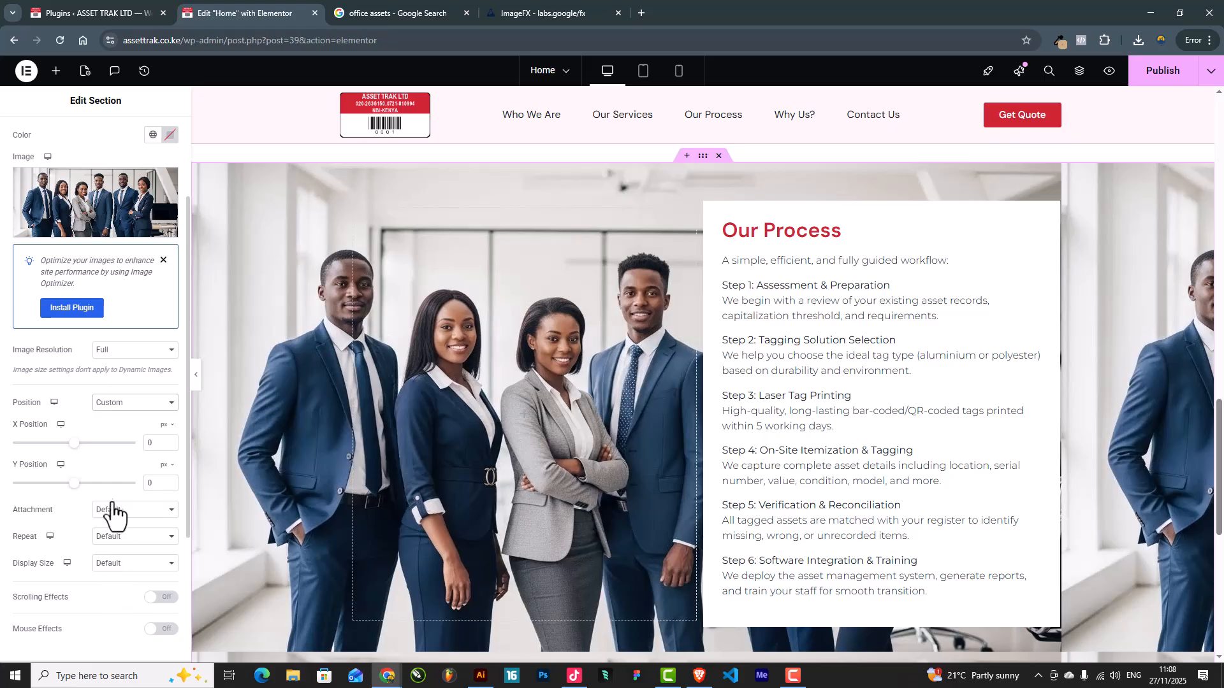
{"action": "left_click_drag", "start_coordinate": [77, 444], "coordinate": [5, 448]}
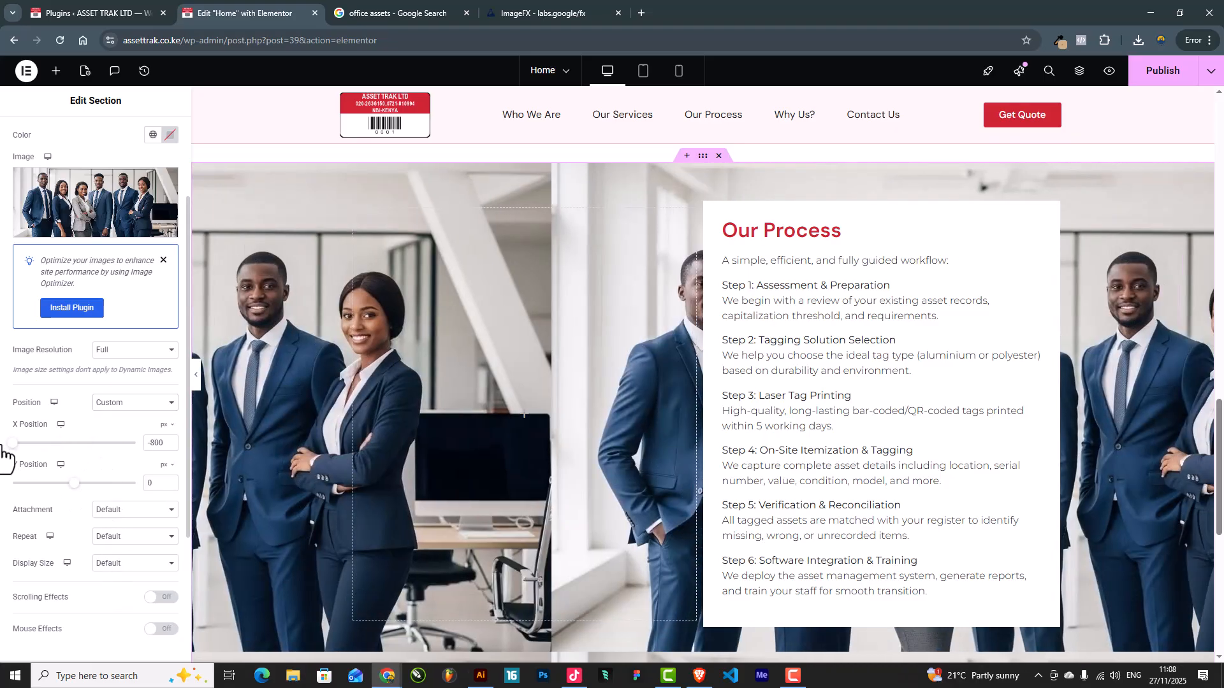
Set the background image to No-repeat, shift its X position to about -345 px, and check it at full page width
{"action": "left_click", "coordinate": [116, 537]}
{"action": "left_click", "coordinate": [115, 569]}
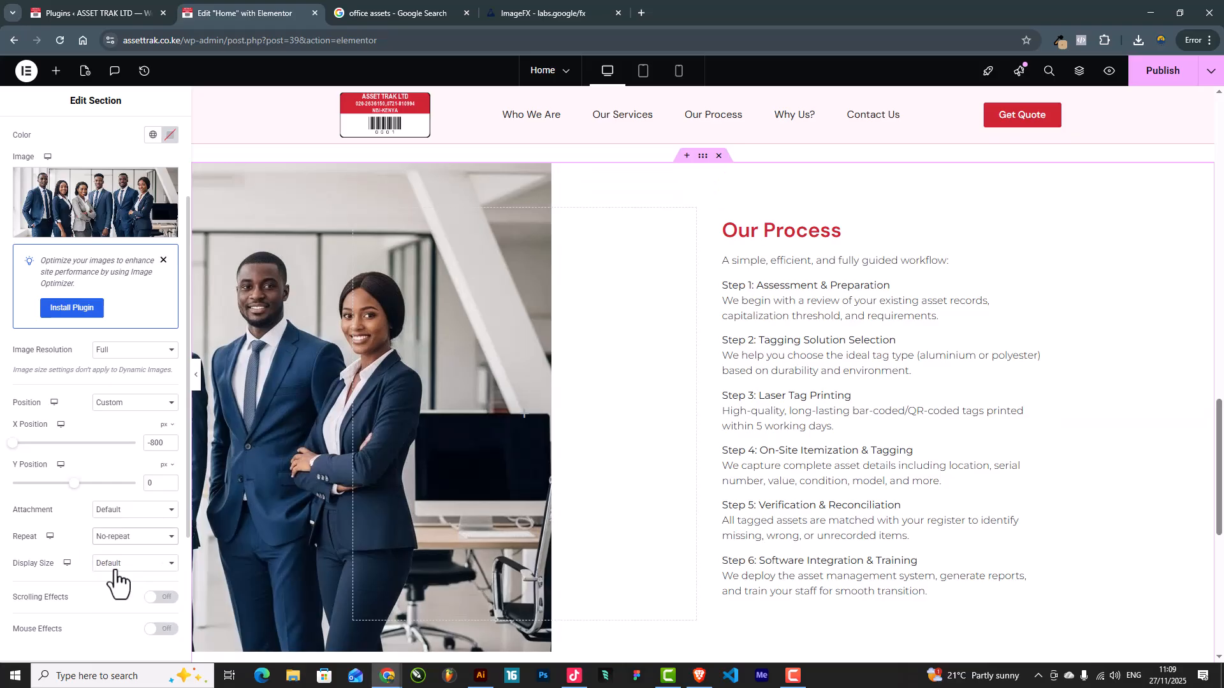
{"action": "left_click_drag", "start_coordinate": [79, 481], "coordinate": [96, 486]}
{"action": "key", "text": "ctrl+z"}
{"action": "left_click_drag", "start_coordinate": [16, 450], "coordinate": [53, 457]}
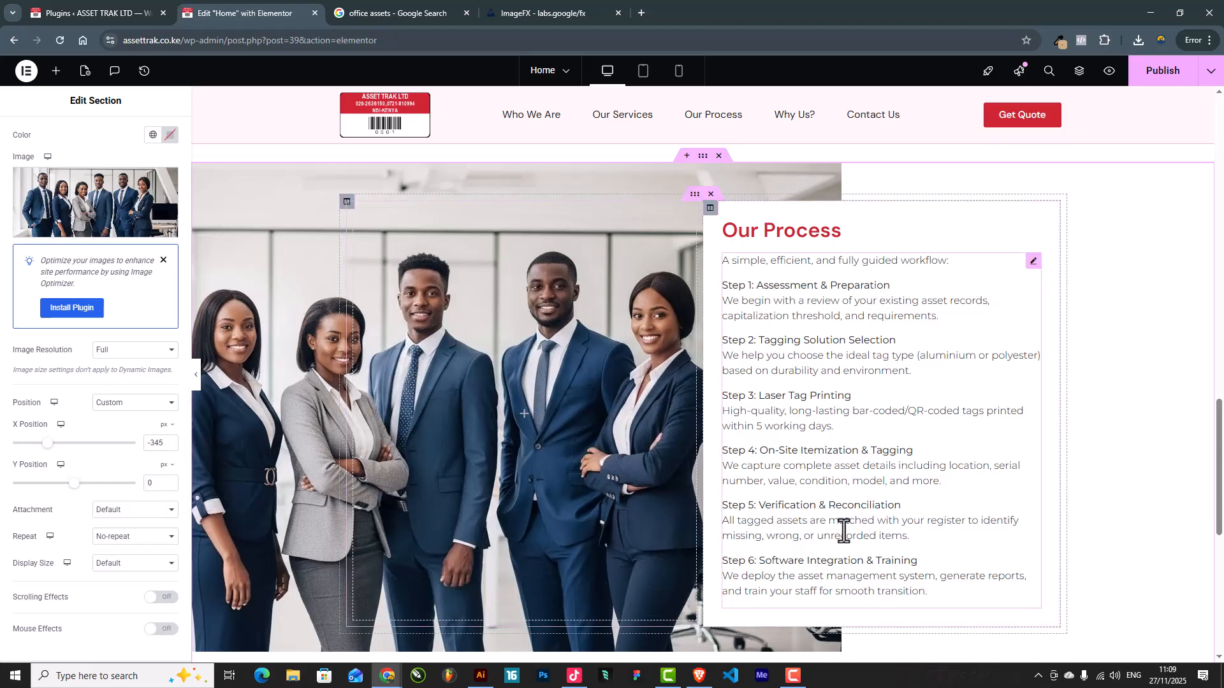
{"action": "left_click", "coordinate": [197, 376]}
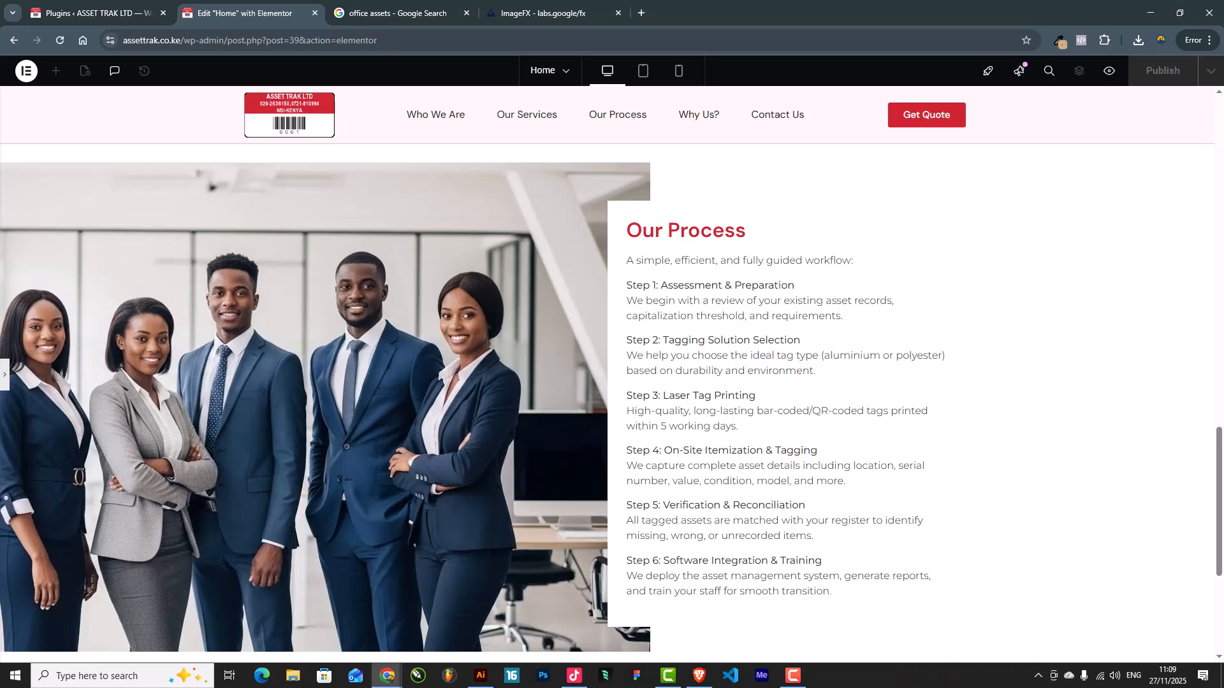
{"action": "left_click", "coordinate": [5, 376]}
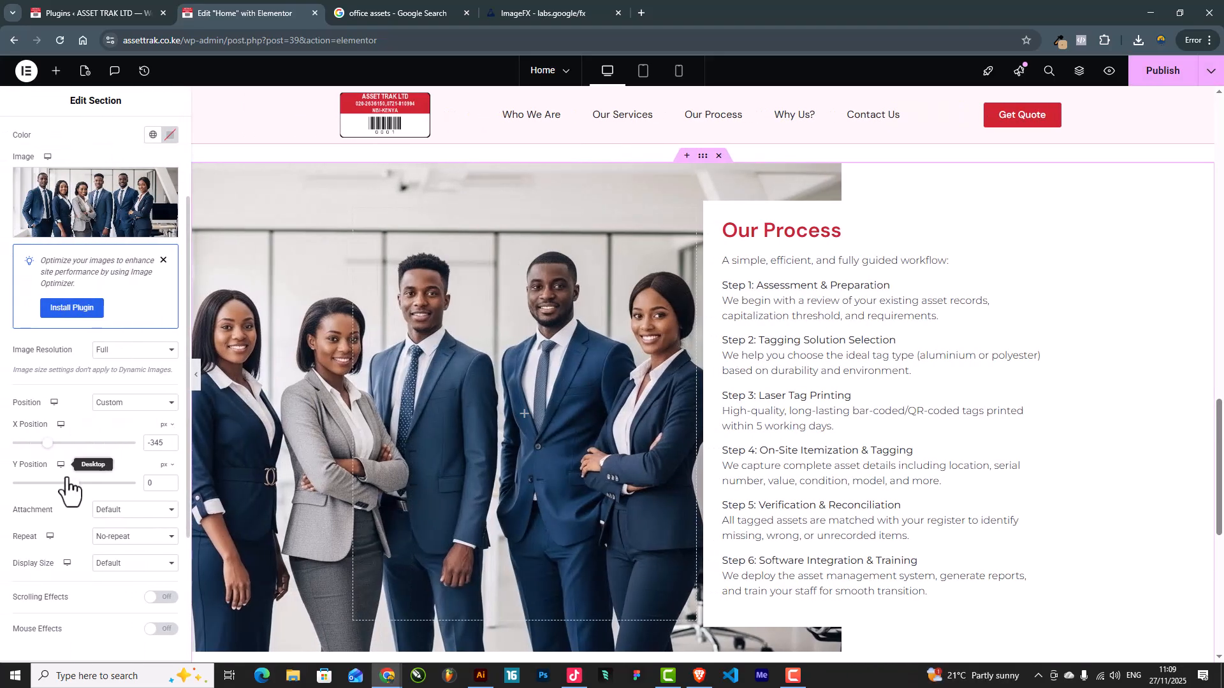
Fine-tune the background image's X position to about -139 px, checking the framing of the team photo at full page width
{"action": "left_click_drag", "start_coordinate": [45, 443], "coordinate": [58, 443]}
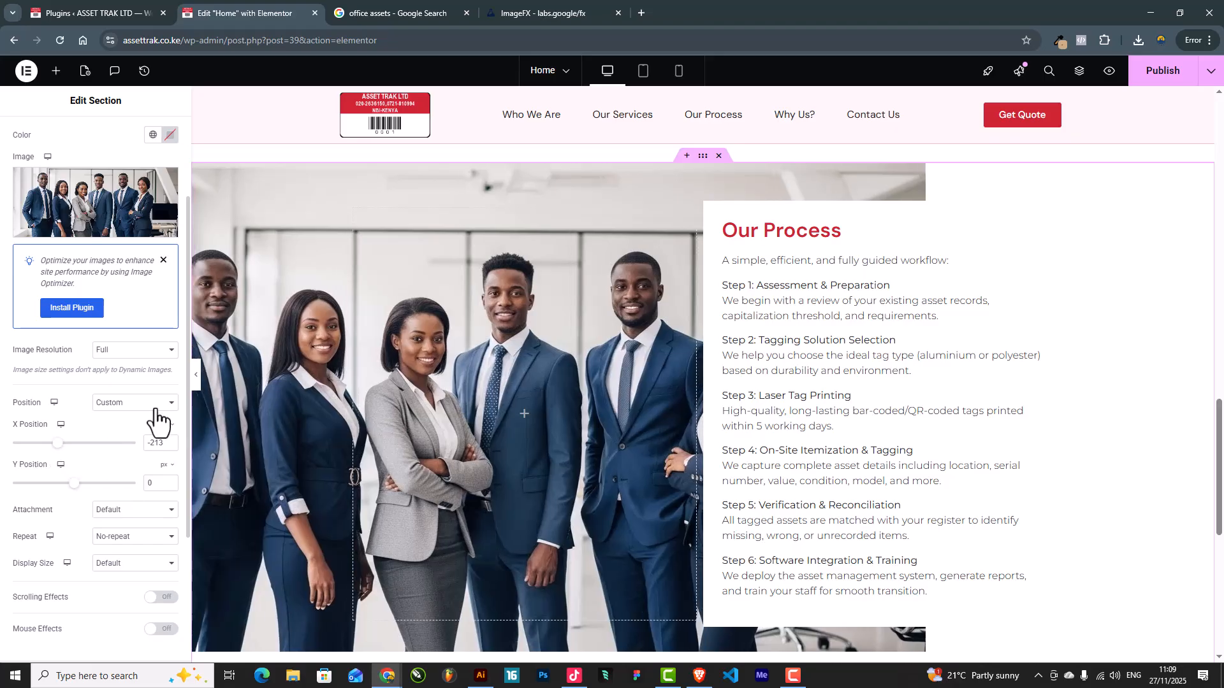
{"action": "left_click", "coordinate": [197, 375]}
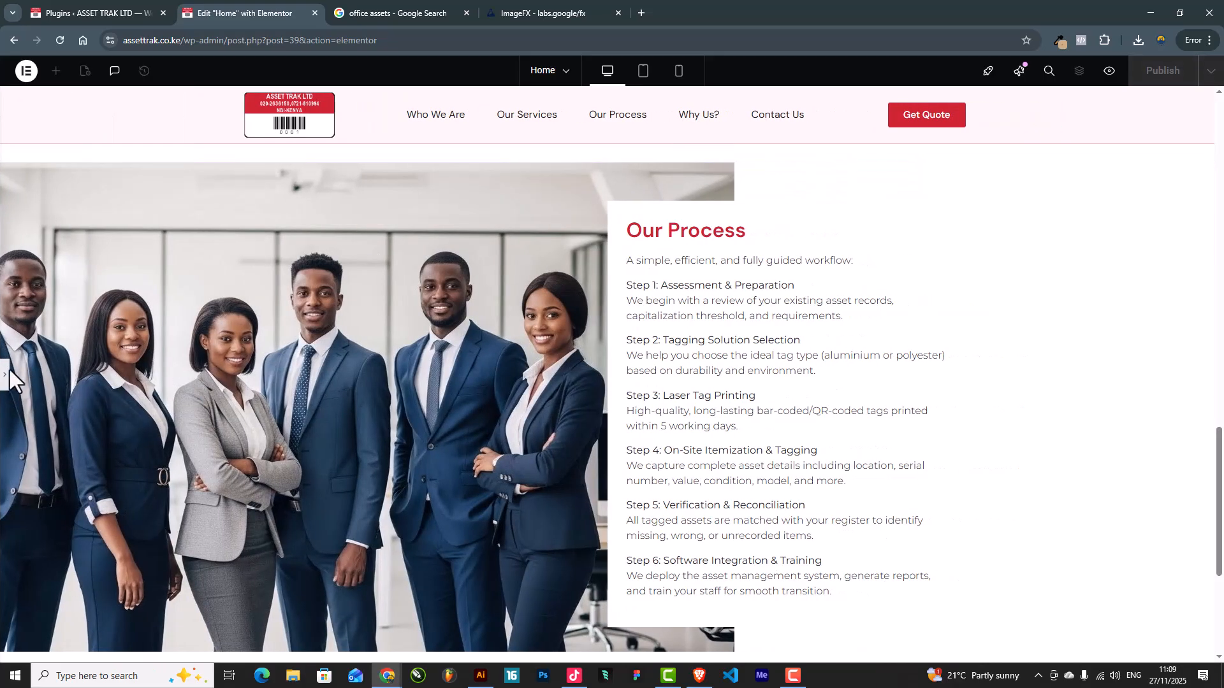
{"action": "left_click", "coordinate": [7, 382]}
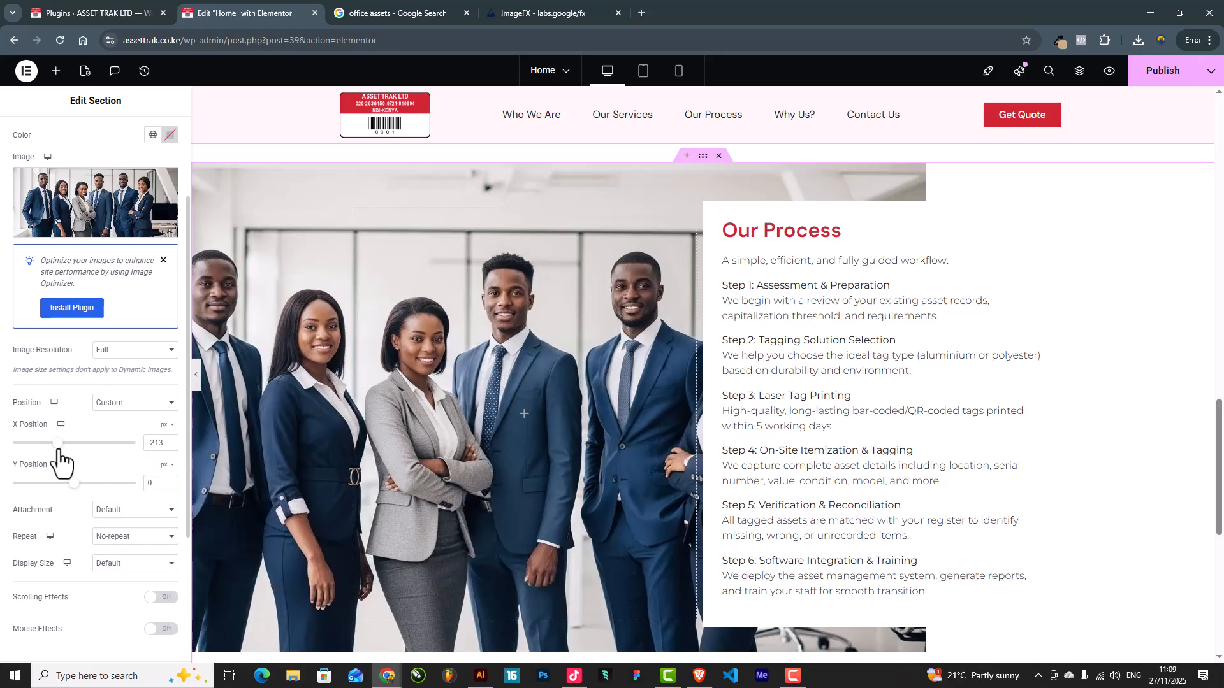
{"action": "left_click_drag", "start_coordinate": [56, 443], "coordinate": [63, 444]}
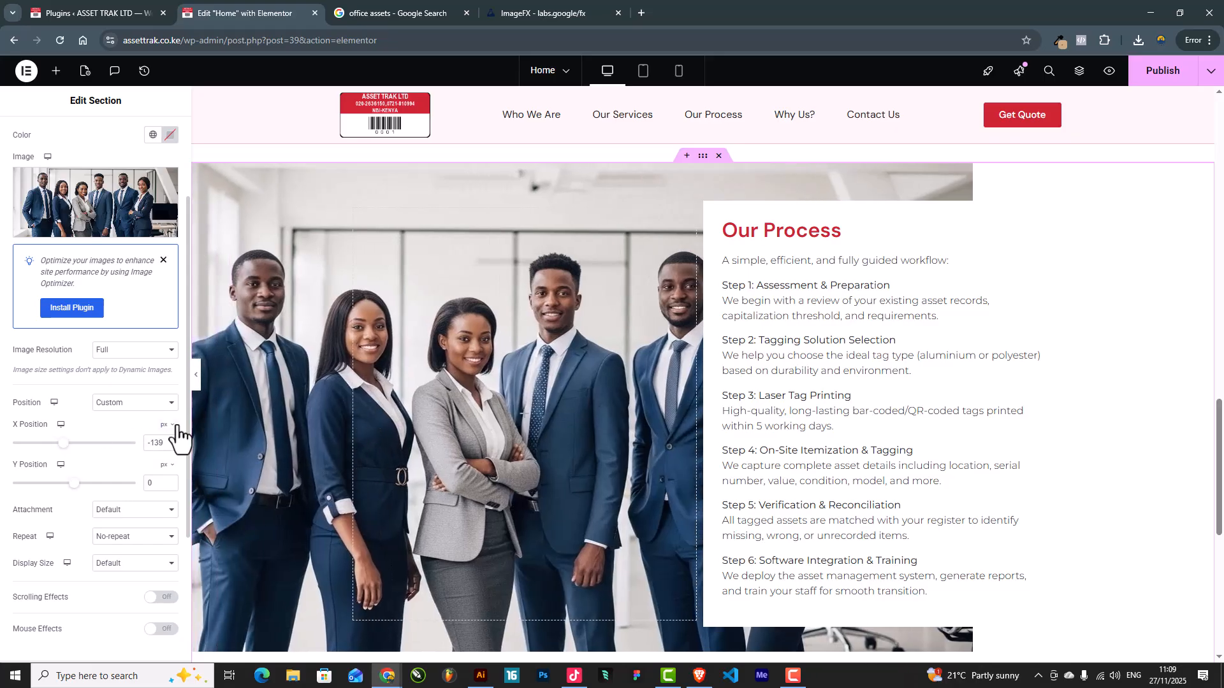
Review the repositioned team photo and the Our Process card at full page width, from the carousel down to the footer
{"action": "left_click", "coordinate": [195, 379]}
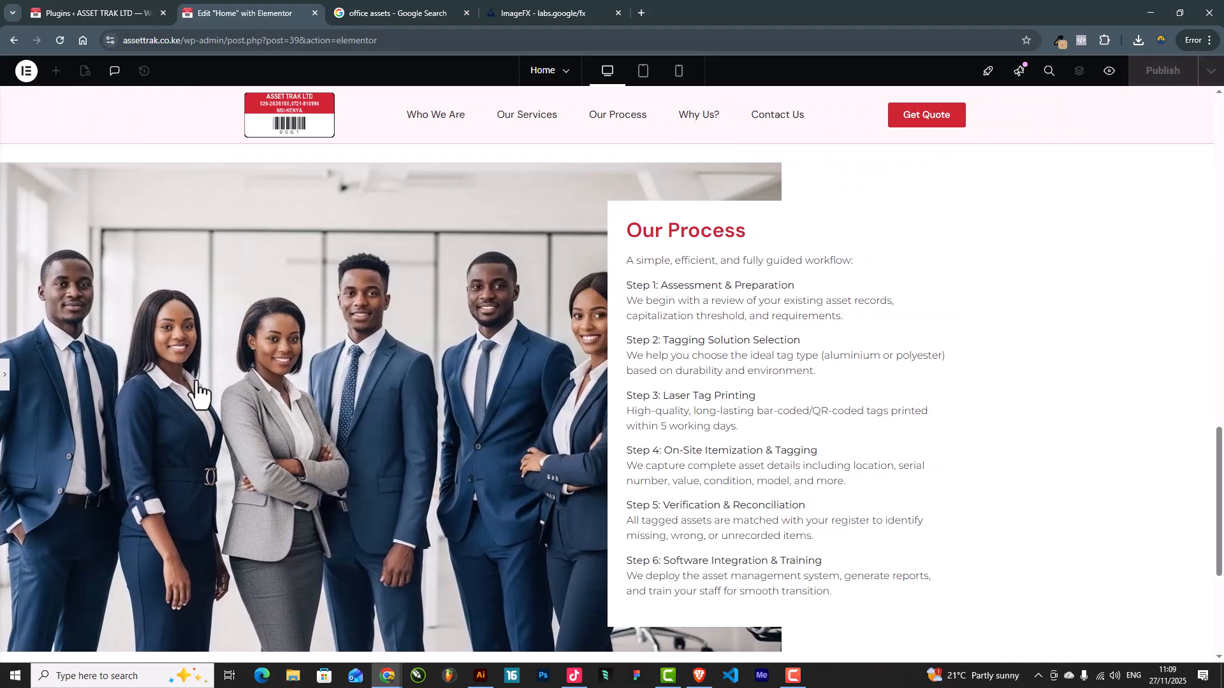
{"action": "scroll", "coordinate": [716, 374], "scroll_direction": "up", "scroll_amount": 5}
{"action": "scroll", "coordinate": [756, 445], "scroll_direction": "down", "scroll_amount": 3}
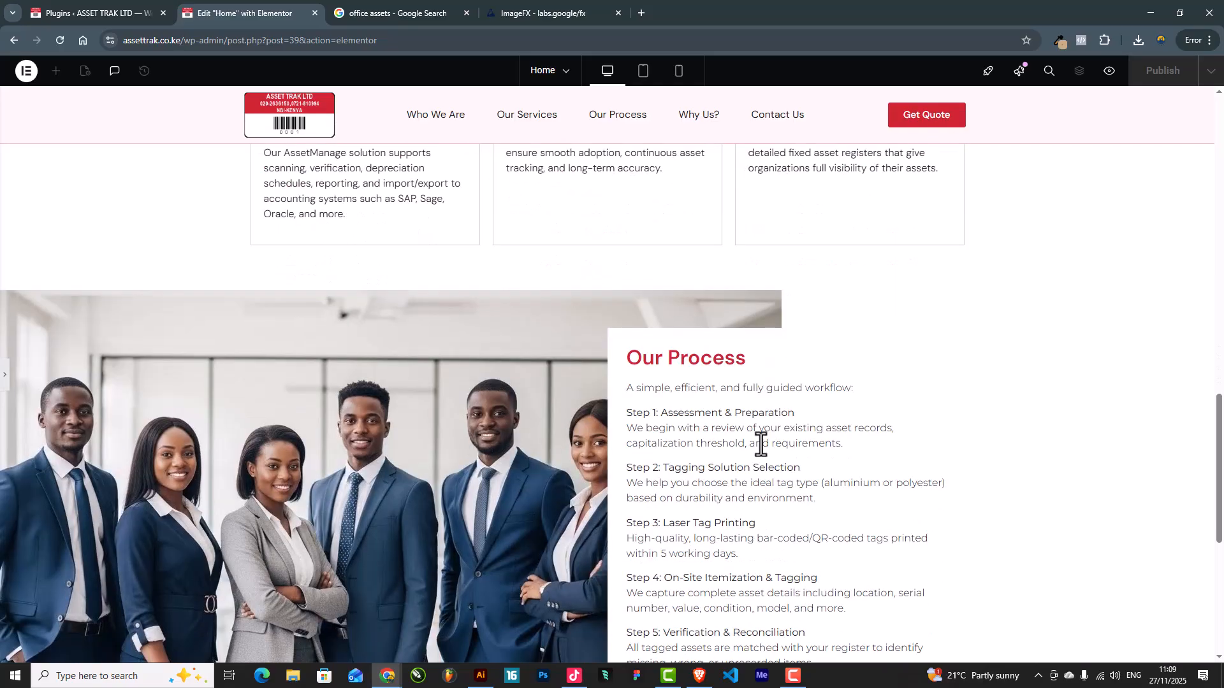
{"action": "scroll", "coordinate": [733, 434], "scroll_direction": "down", "scroll_amount": 3}
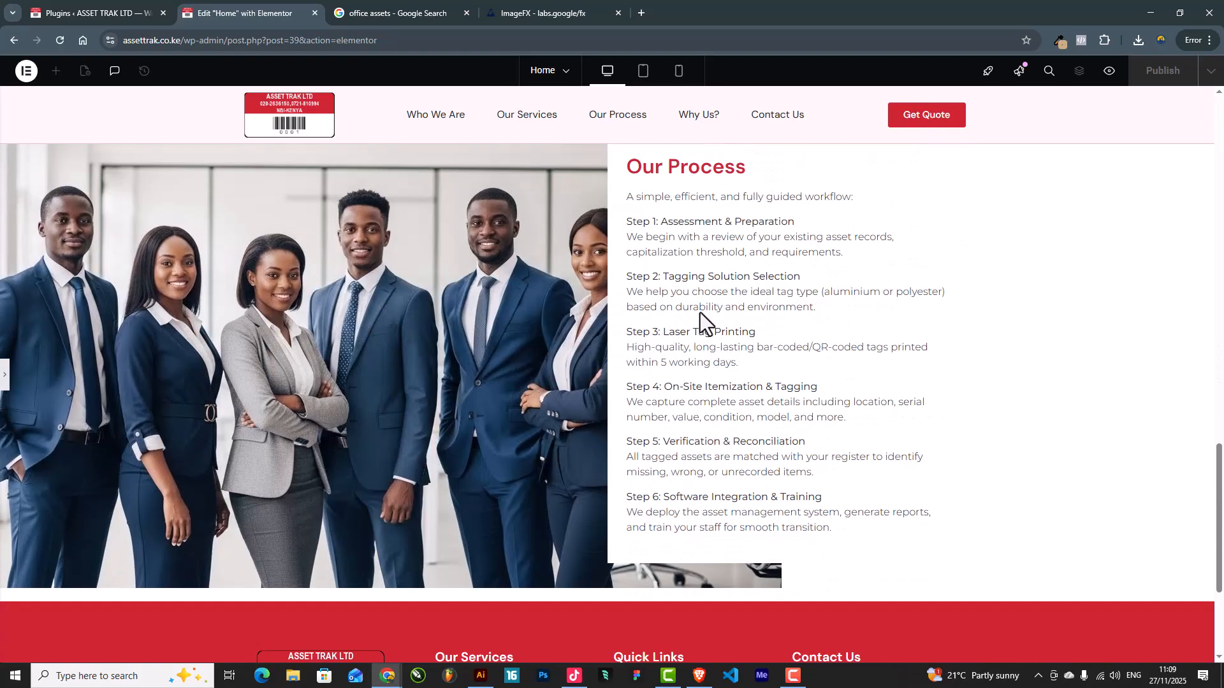
{"action": "scroll", "coordinate": [809, 311], "scroll_direction": "up", "scroll_amount": 1}
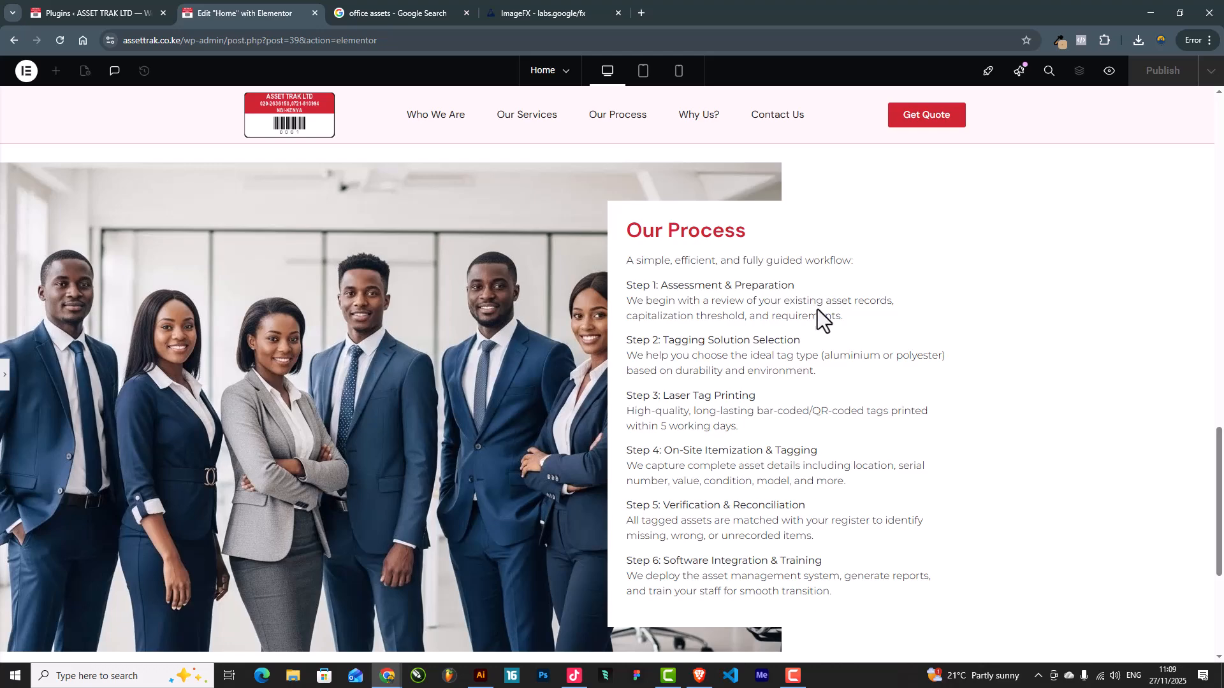
{"action": "scroll", "coordinate": [823, 350], "scroll_direction": "down", "scroll_amount": 1}
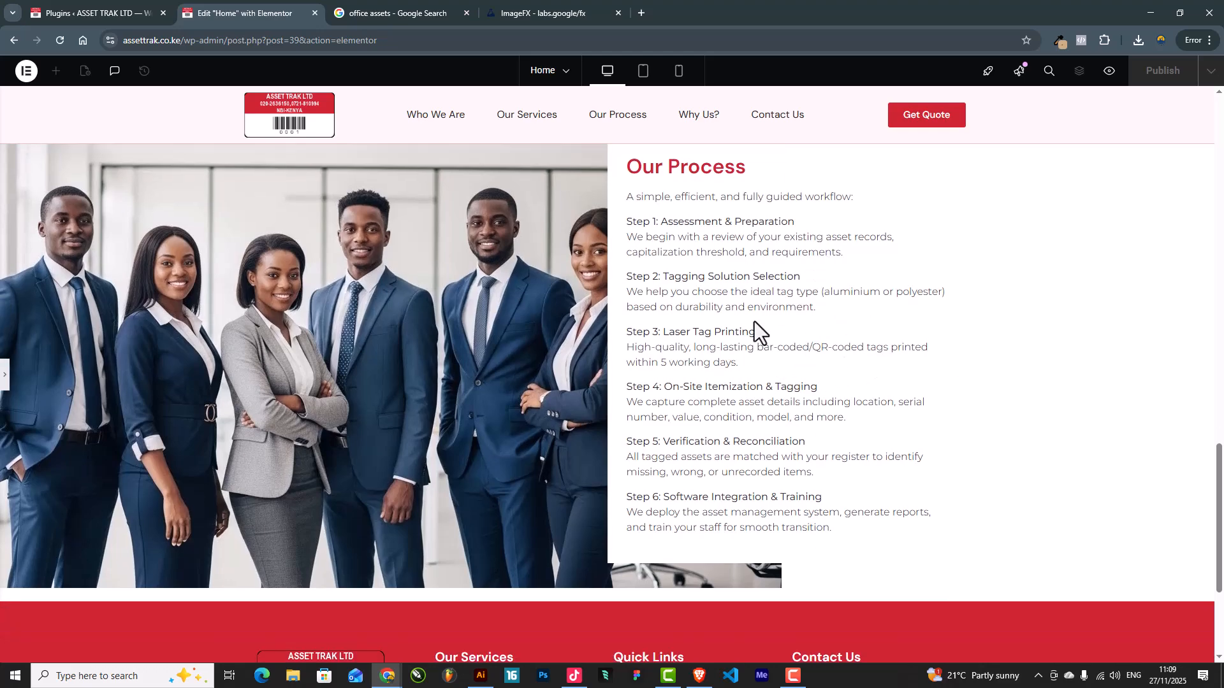
Widen the Our Process text column leftward over the team photo and check the layout at full page width
{"action": "scroll", "coordinate": [618, 379], "scroll_direction": "up", "scroll_amount": 1}
{"action": "left_click", "coordinate": [4, 375]}
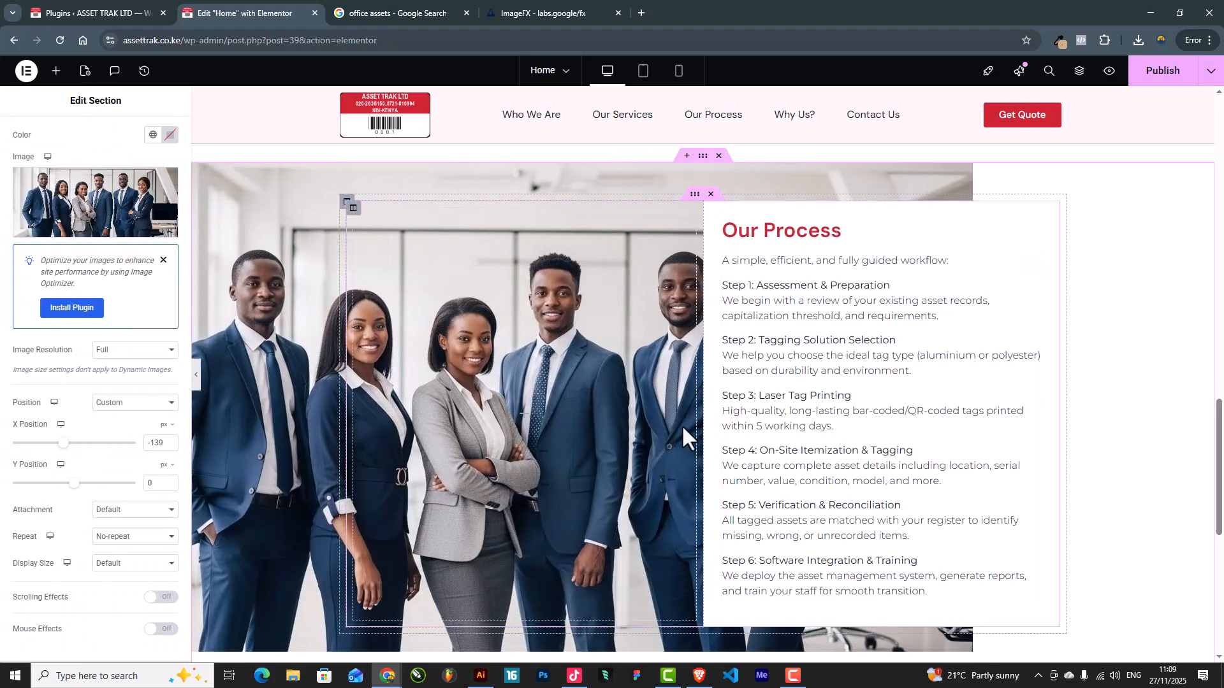
{"action": "left_click_drag", "start_coordinate": [712, 434], "coordinate": [622, 439]}
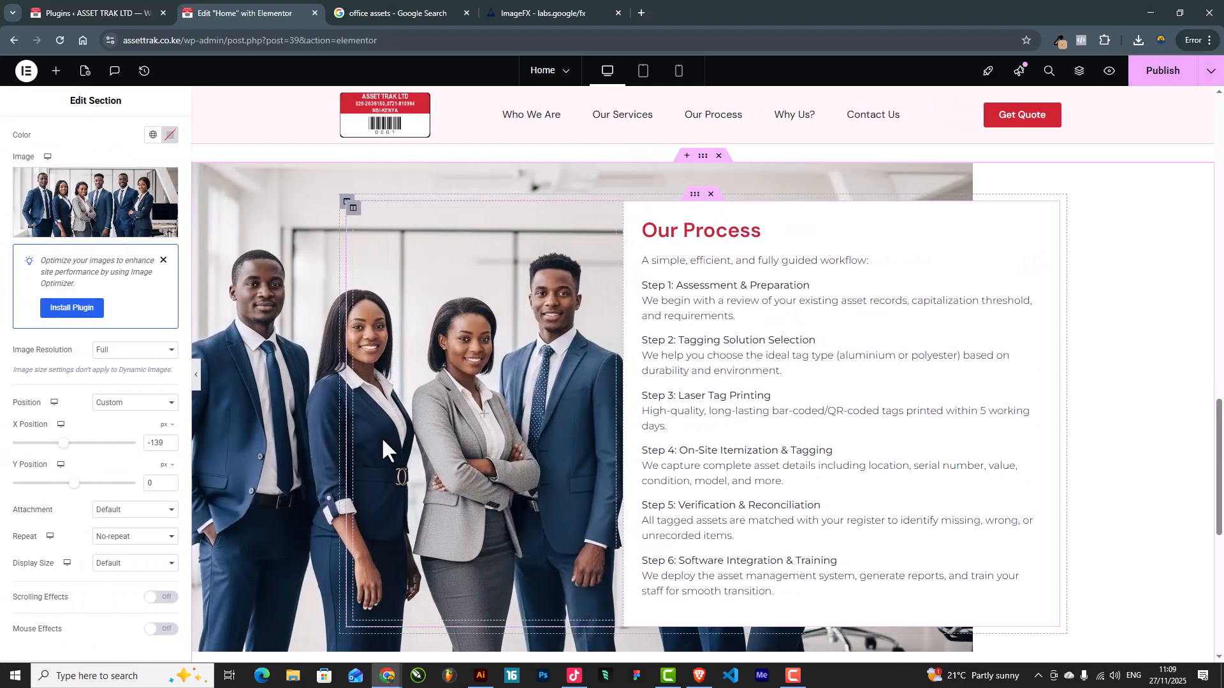
{"action": "left_click", "coordinate": [197, 375]}
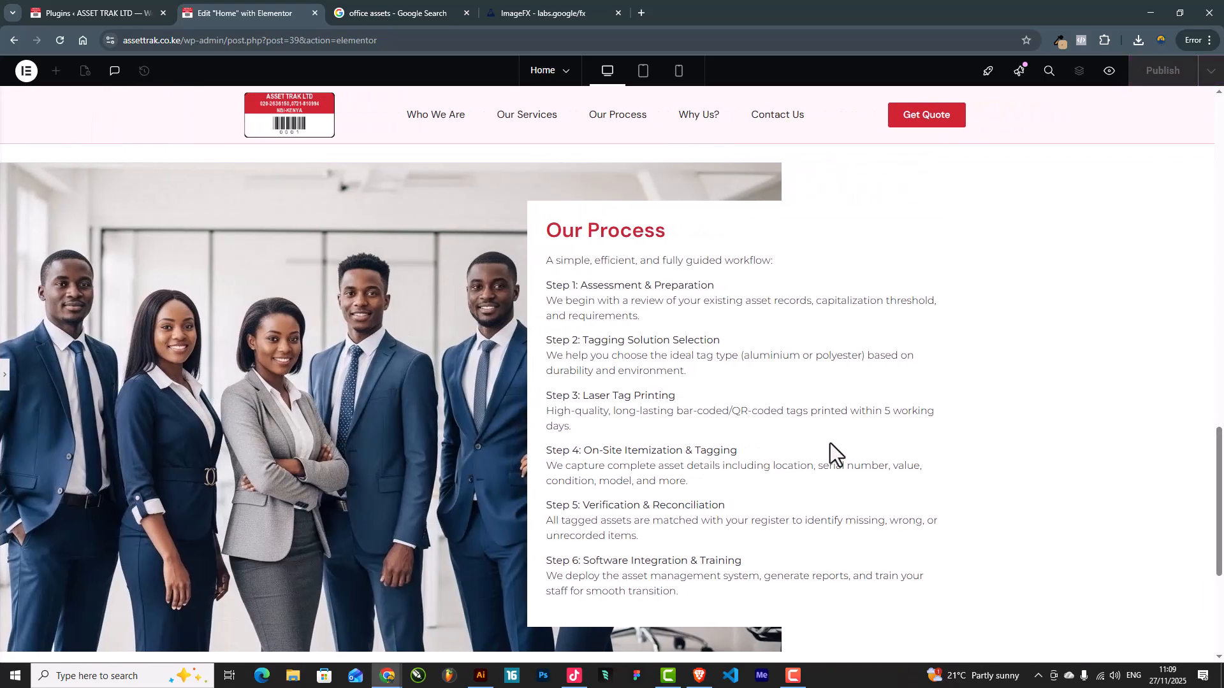
{"action": "scroll", "coordinate": [868, 451], "scroll_direction": "up", "scroll_amount": 4}
{"action": "scroll", "coordinate": [873, 453], "scroll_direction": "down", "scroll_amount": 3}
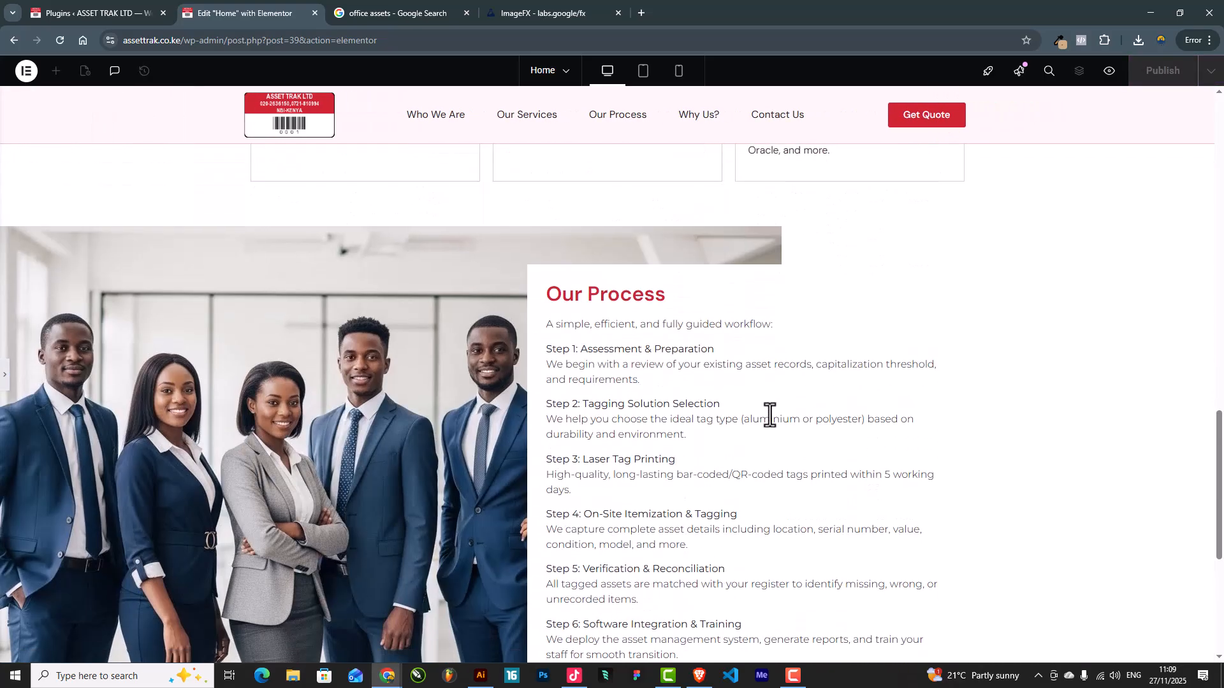
{"action": "scroll", "coordinate": [744, 419], "scroll_direction": "down", "scroll_amount": 2}
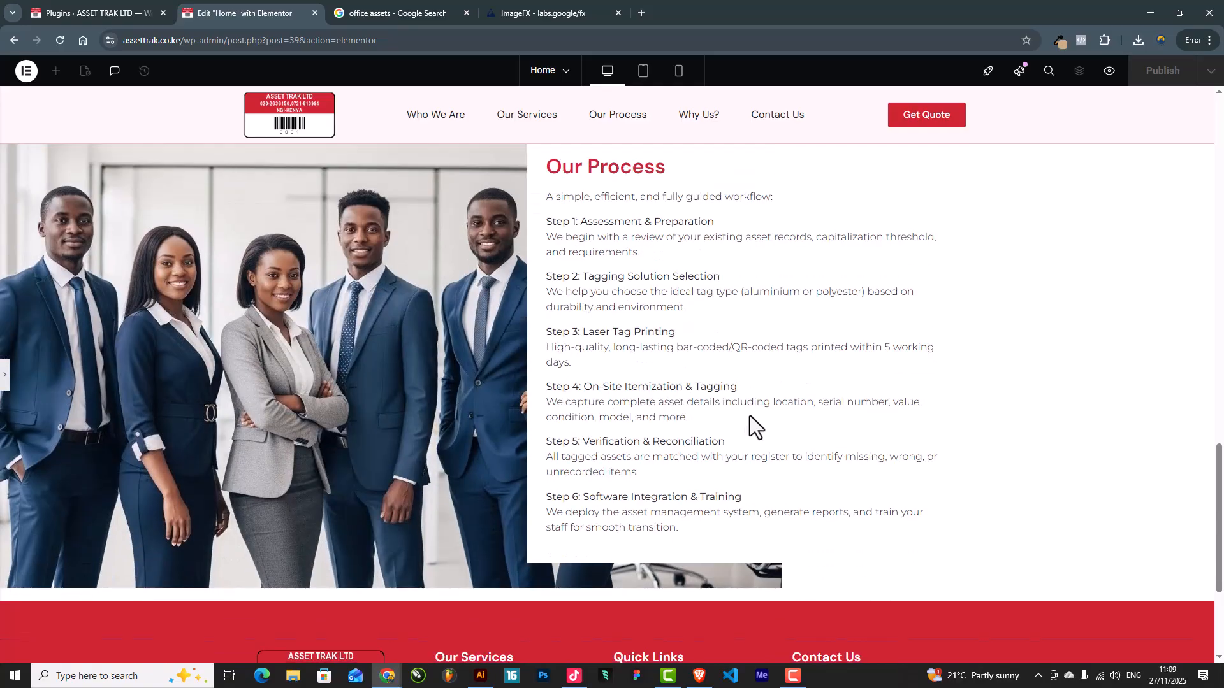
{"action": "left_click", "coordinate": [6, 380]}
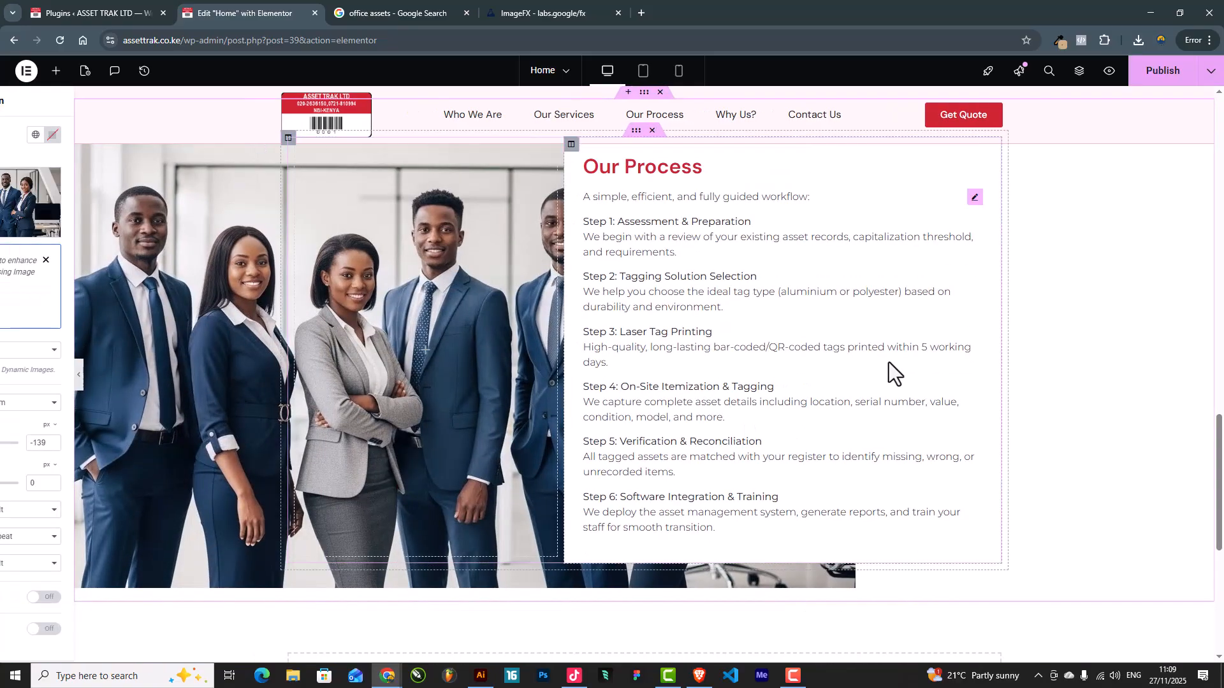
Add a new single-column section between the Our Process section and the footer
{"action": "scroll", "coordinate": [934, 376], "scroll_direction": "up", "scroll_amount": 2}
{"action": "scroll", "coordinate": [935, 376], "scroll_direction": "down", "scroll_amount": 13}
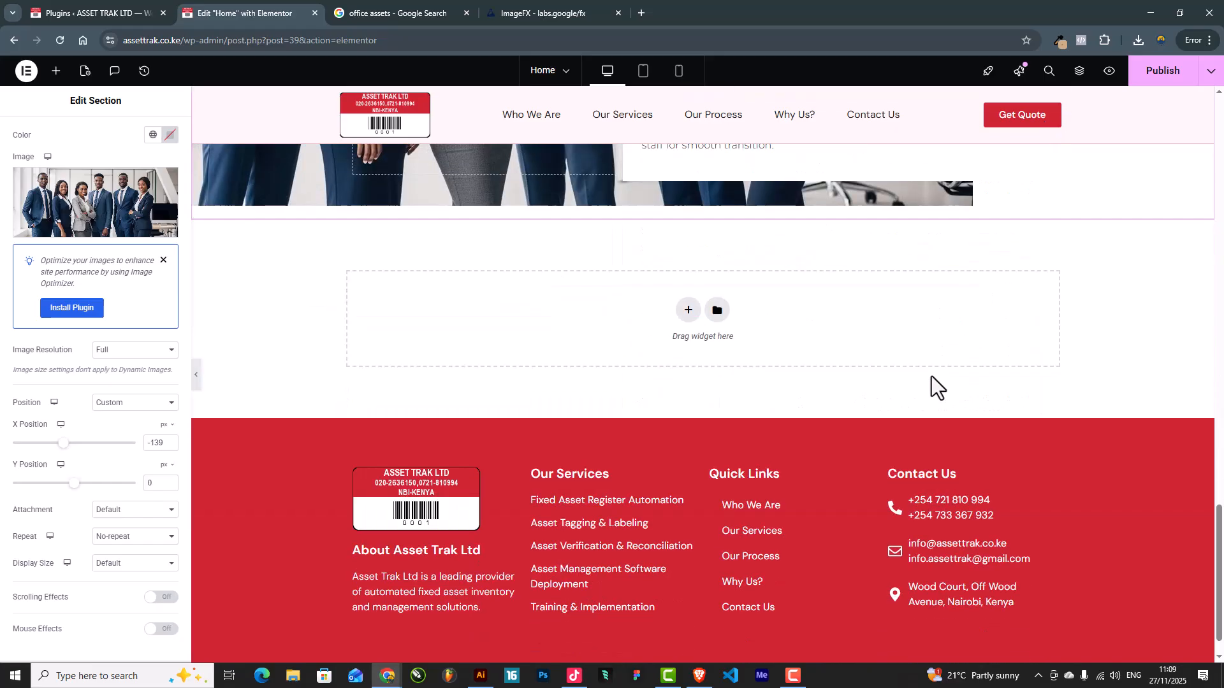
{"action": "scroll", "coordinate": [934, 376], "scroll_direction": "up", "scroll_amount": 3}
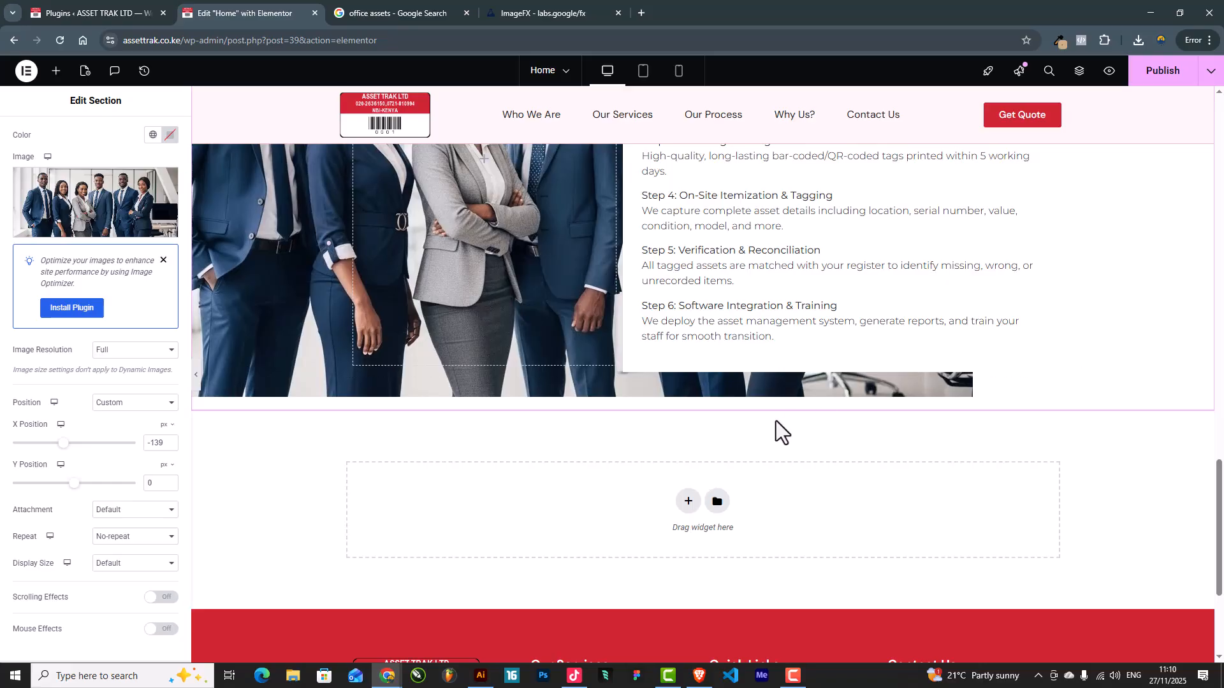
{"action": "scroll", "coordinate": [776, 421], "scroll_direction": "up", "scroll_amount": 15}
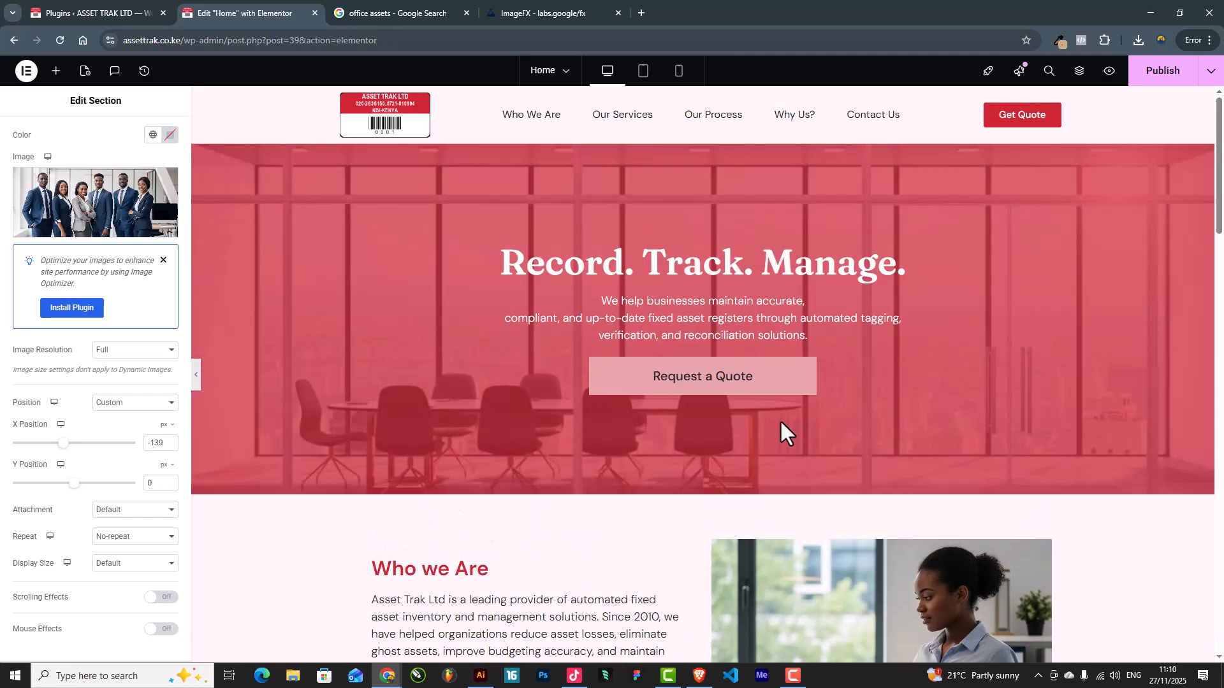
{"action": "scroll", "coordinate": [780, 422], "scroll_direction": "down", "scroll_amount": 20}
{"action": "scroll", "coordinate": [847, 465], "scroll_direction": "up", "scroll_amount": 3}
{"action": "left_click", "coordinate": [683, 459]}
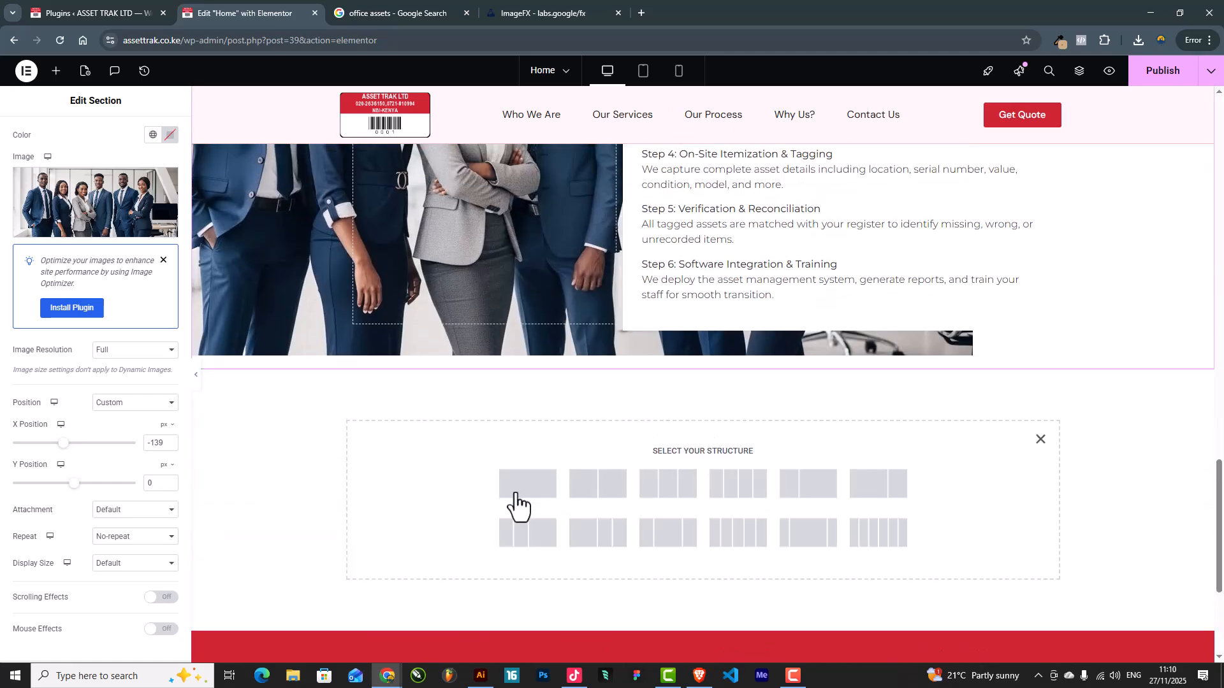
{"action": "left_click", "coordinate": [523, 488]}
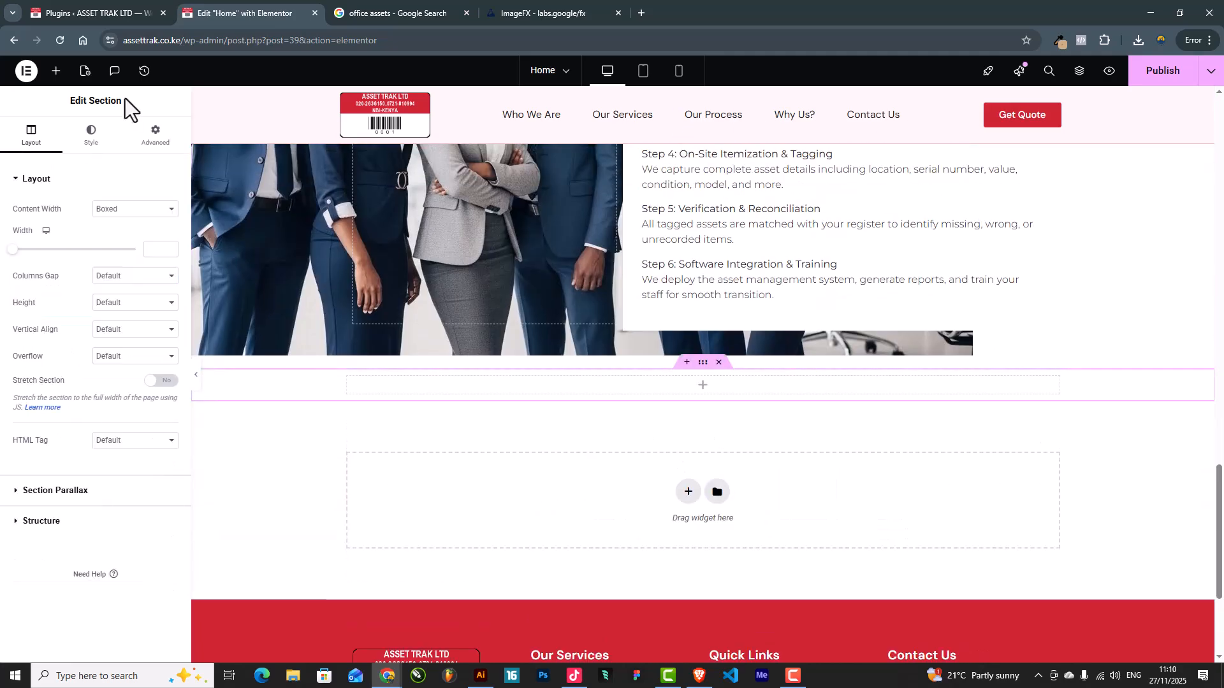
Set the new section's top and bottom padding to 50 px each
{"action": "left_click", "coordinate": [156, 139]}
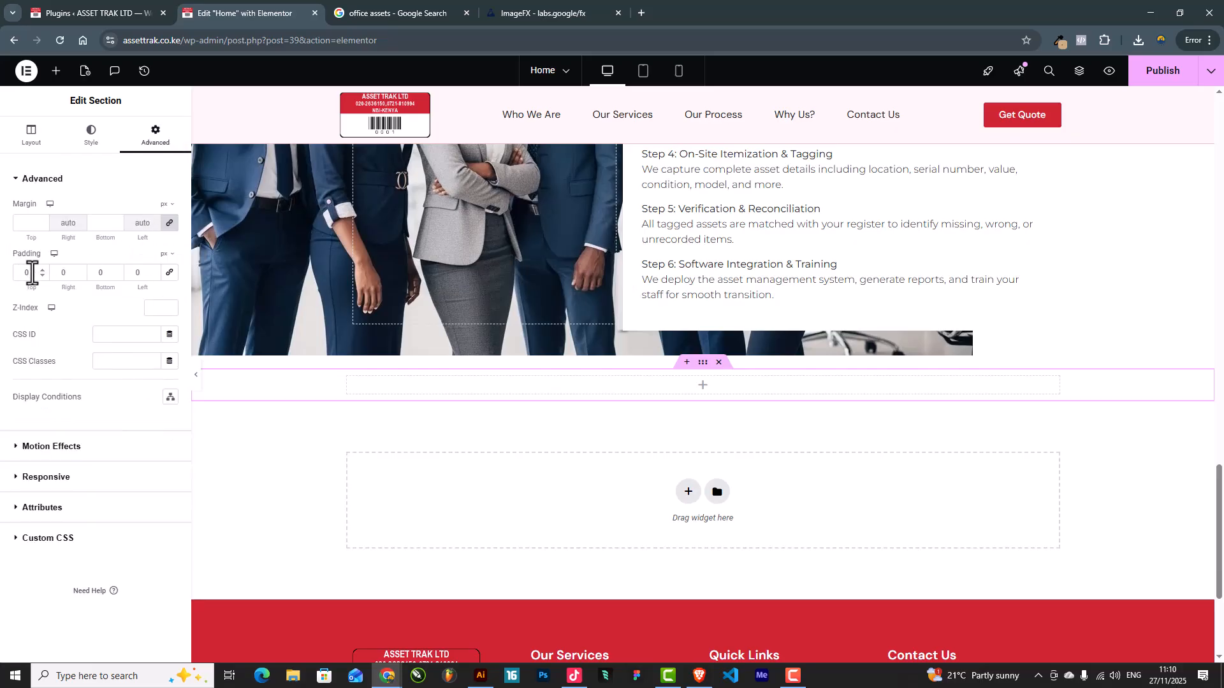
{"action": "type", "text": "5"}
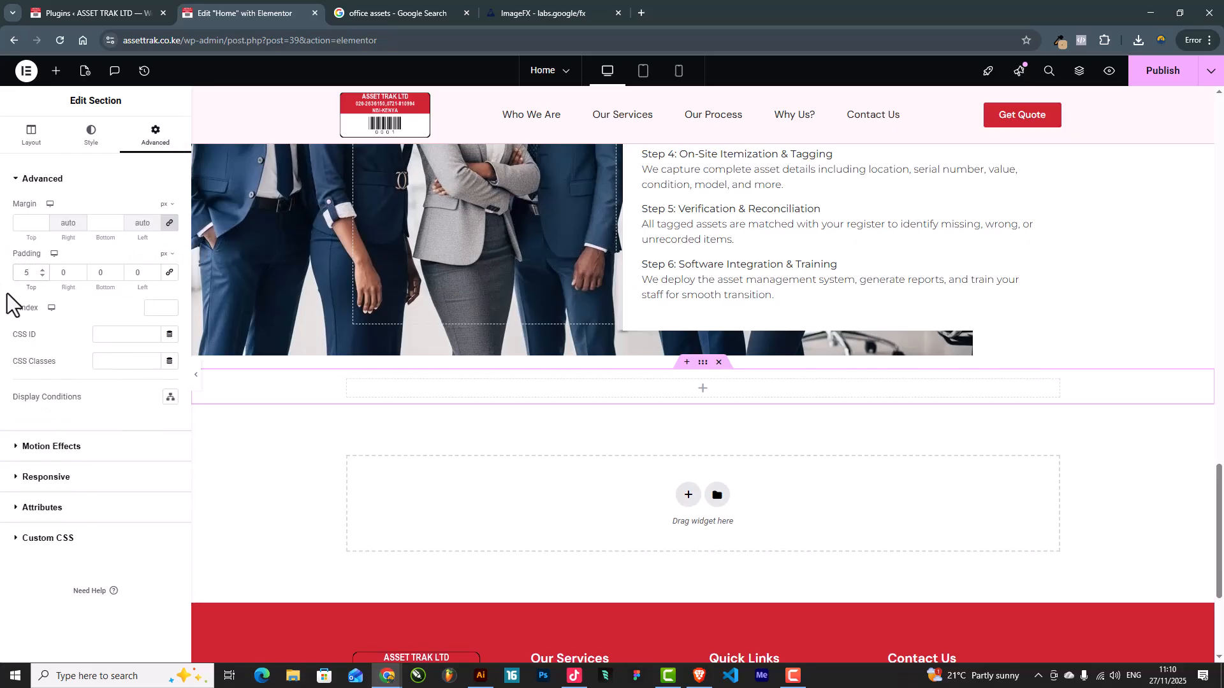
{"action": "type", "text": "0"}
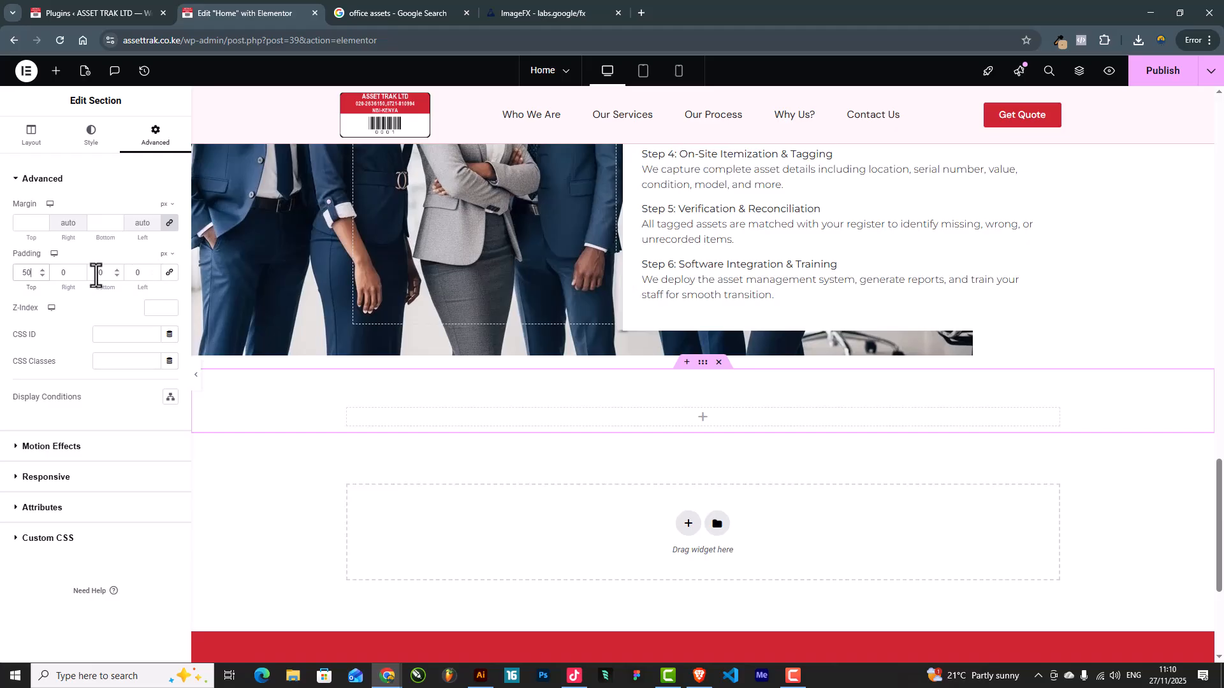
{"action": "type", "text": "50"}
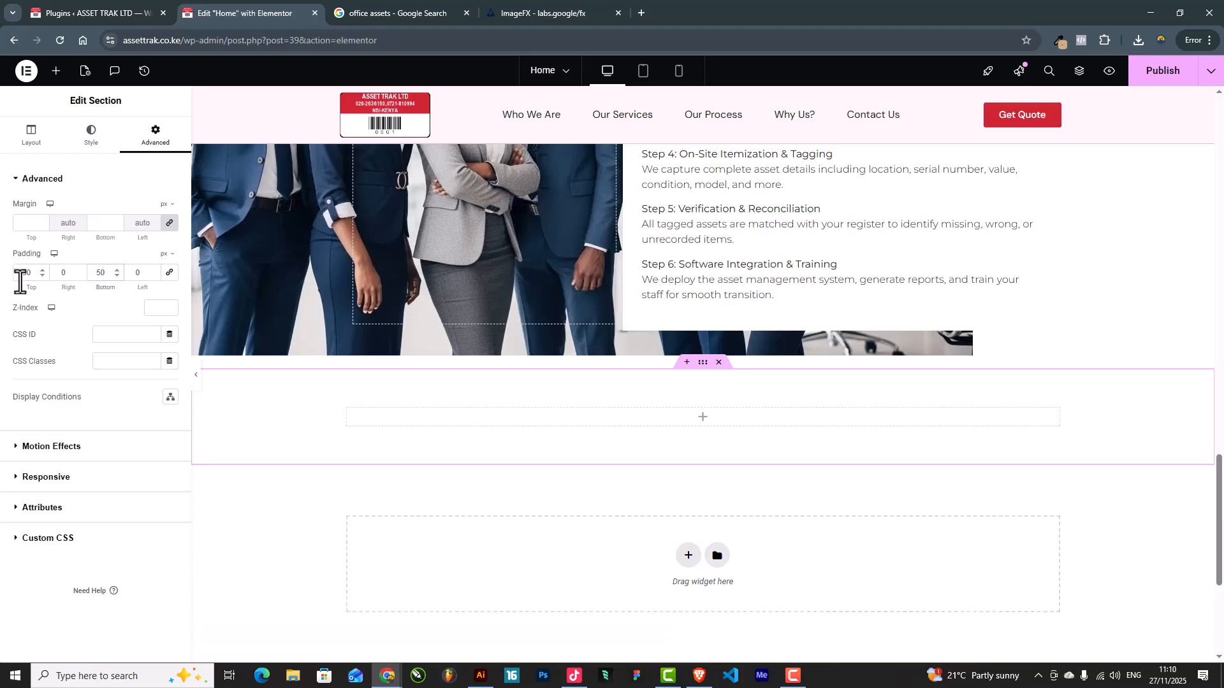
Review the page from the hero downward and follow the header's Our Process and Why Us? links to their sections
{"action": "scroll", "coordinate": [654, 451], "scroll_direction": "up", "scroll_amount": 2}
{"action": "scroll", "coordinate": [655, 454], "scroll_direction": "up", "scroll_amount": 15}
{"action": "scroll", "coordinate": [760, 282], "scroll_direction": "up", "scroll_amount": 10}
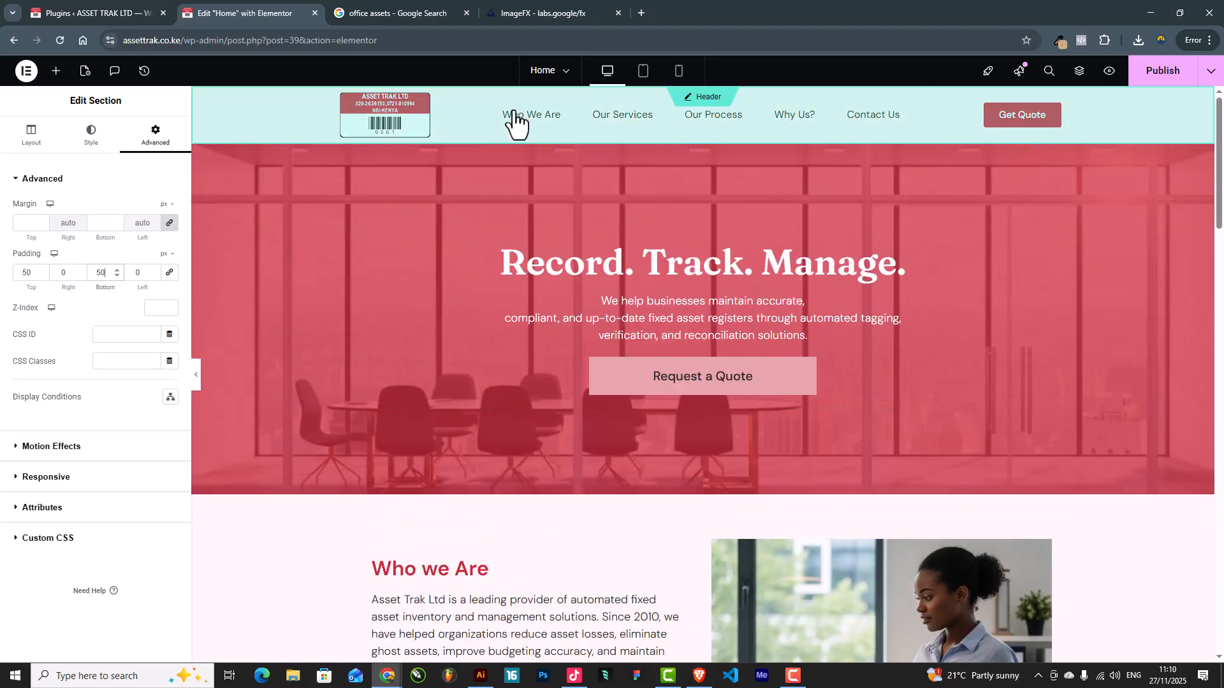
{"action": "scroll", "coordinate": [413, 408], "scroll_direction": "down", "scroll_amount": 3}
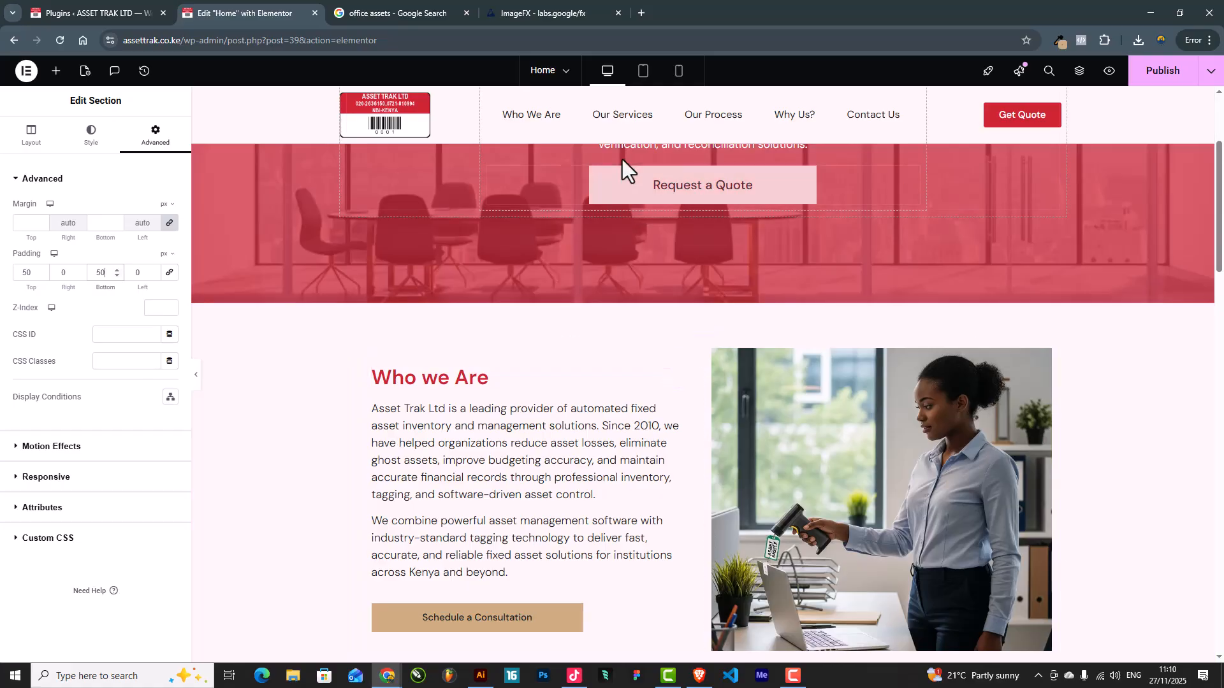
{"action": "scroll", "coordinate": [753, 415], "scroll_direction": "down", "scroll_amount": 8}
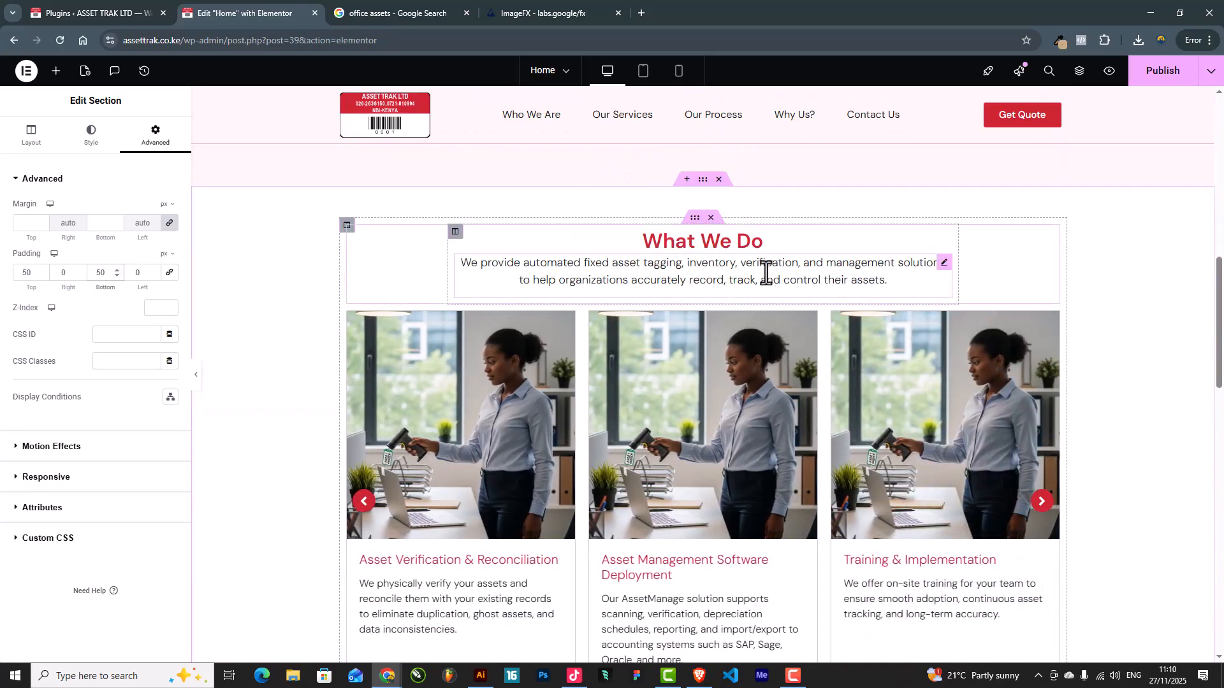
{"action": "left_click", "coordinate": [715, 121]}
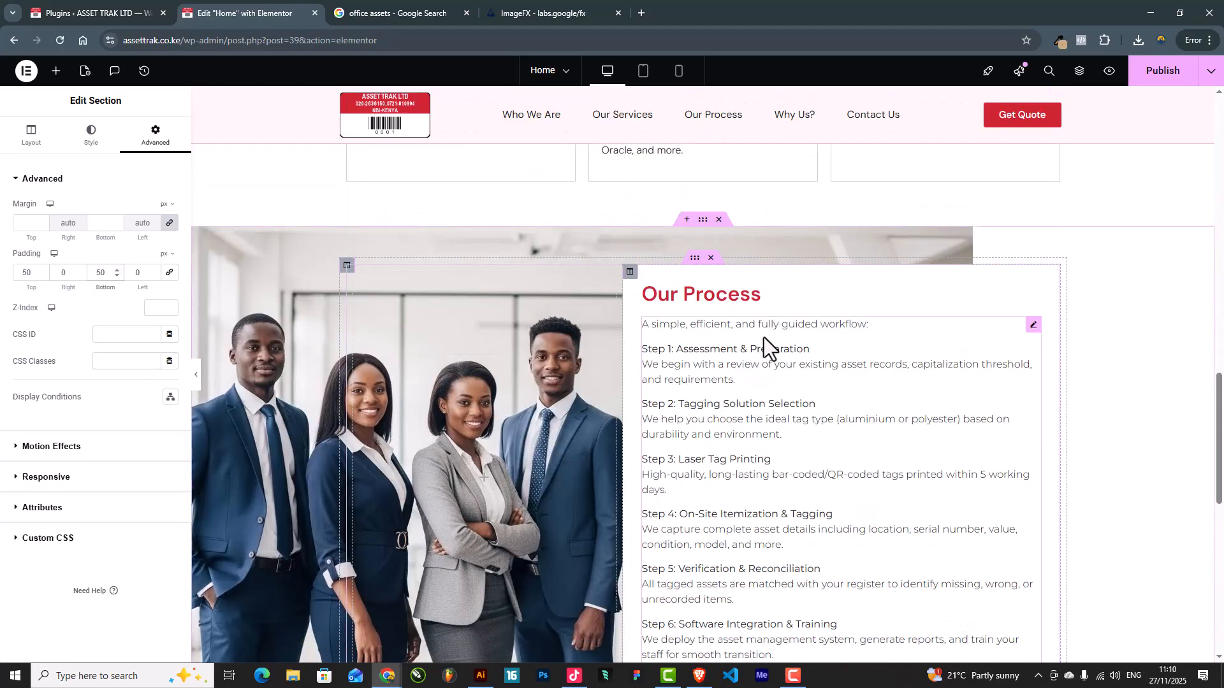
{"action": "left_click", "coordinate": [816, 121]}
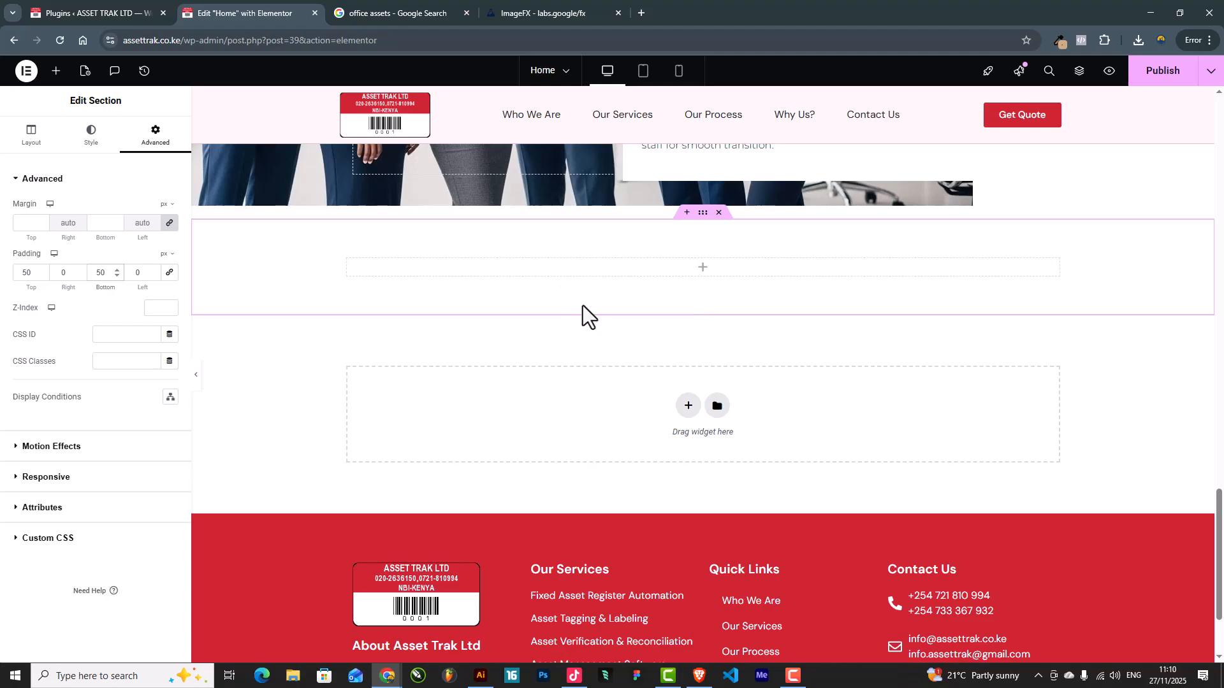
Insert a two-column inner section into the empty section below Our Process
{"action": "scroll", "coordinate": [560, 306], "scroll_direction": "up", "scroll_amount": 1}
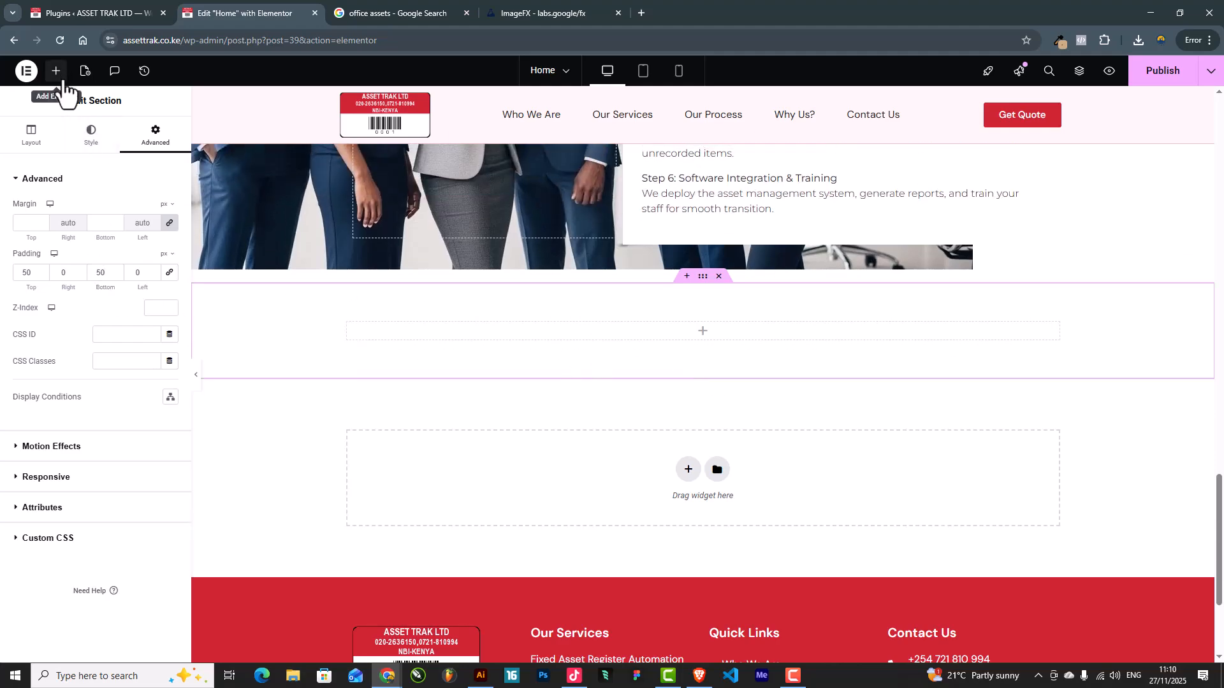
{"action": "left_click", "coordinate": [56, 71]}
{"action": "left_click_drag", "start_coordinate": [89, 246], "coordinate": [719, 323]}
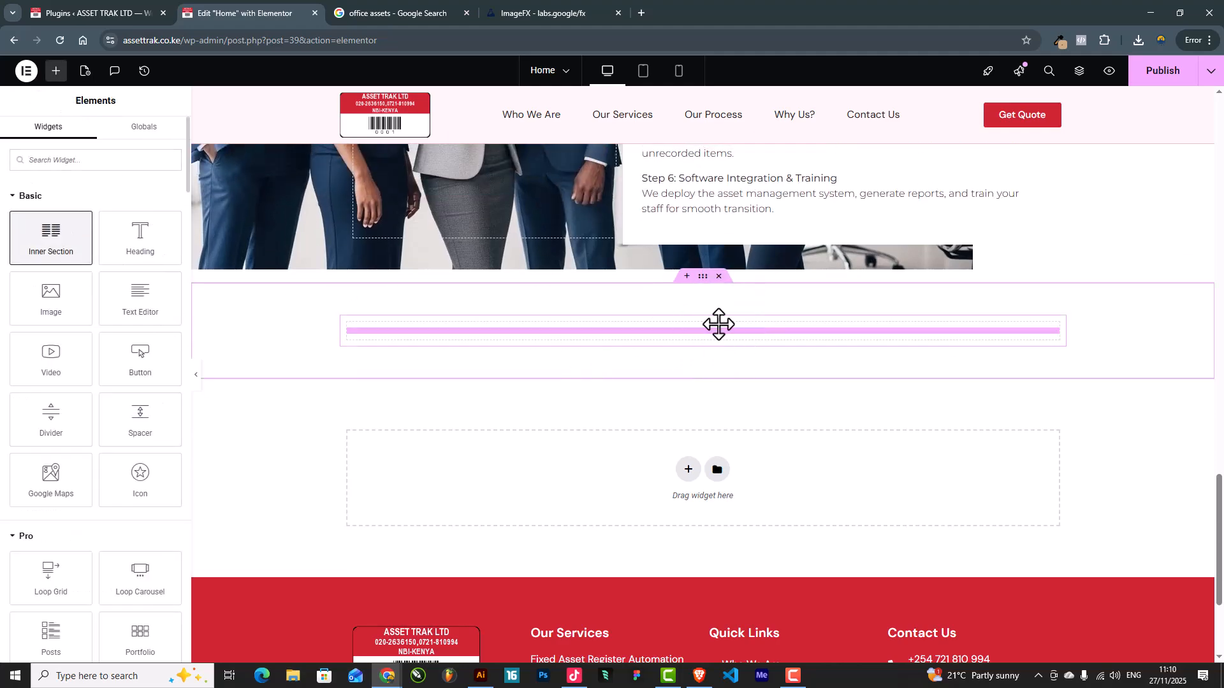
Place an Image widget in the inner section's right column, using the library photo of the woman in a white blouse
{"action": "left_click", "coordinate": [56, 71]}
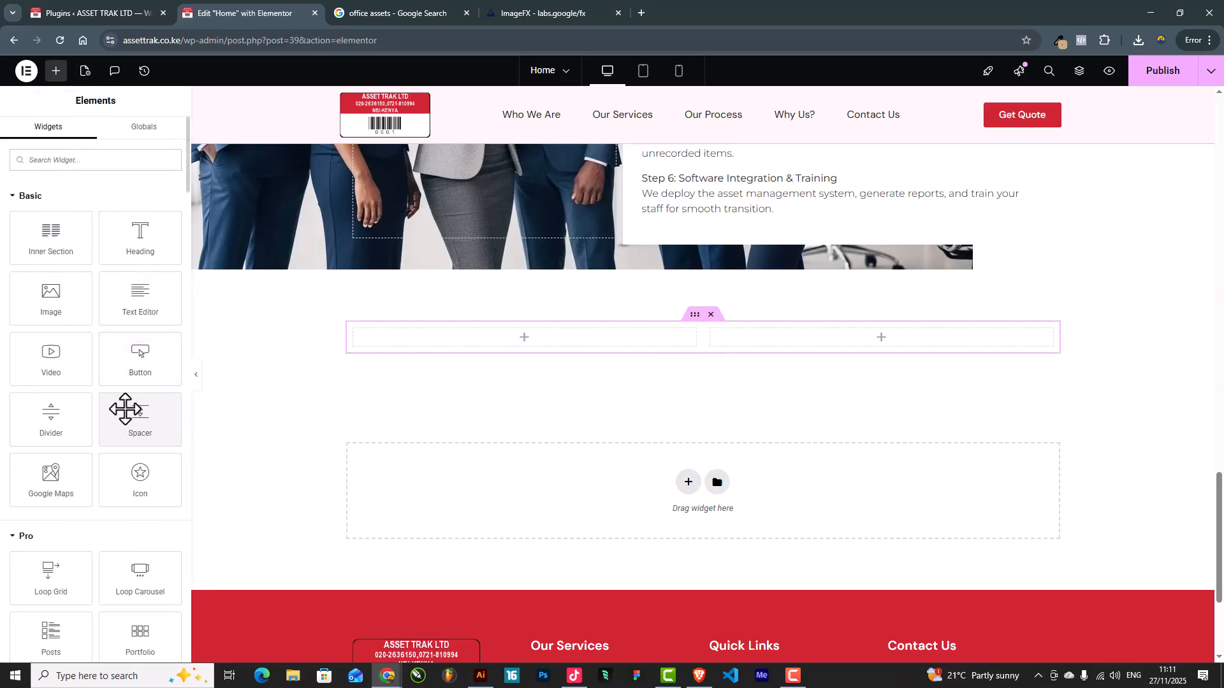
{"action": "left_click_drag", "start_coordinate": [41, 301], "coordinate": [768, 331]}
{"action": "left_click", "coordinate": [96, 258]}
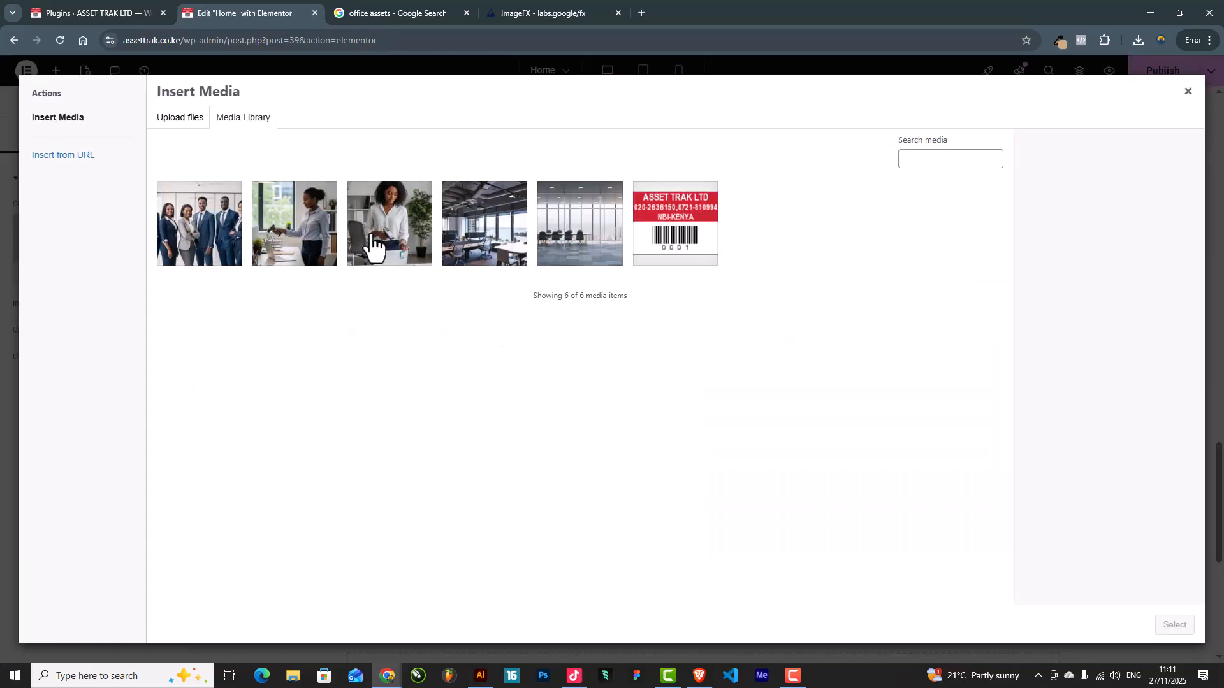
{"action": "left_click", "coordinate": [373, 245]}
{"action": "left_click", "coordinate": [1175, 623]}
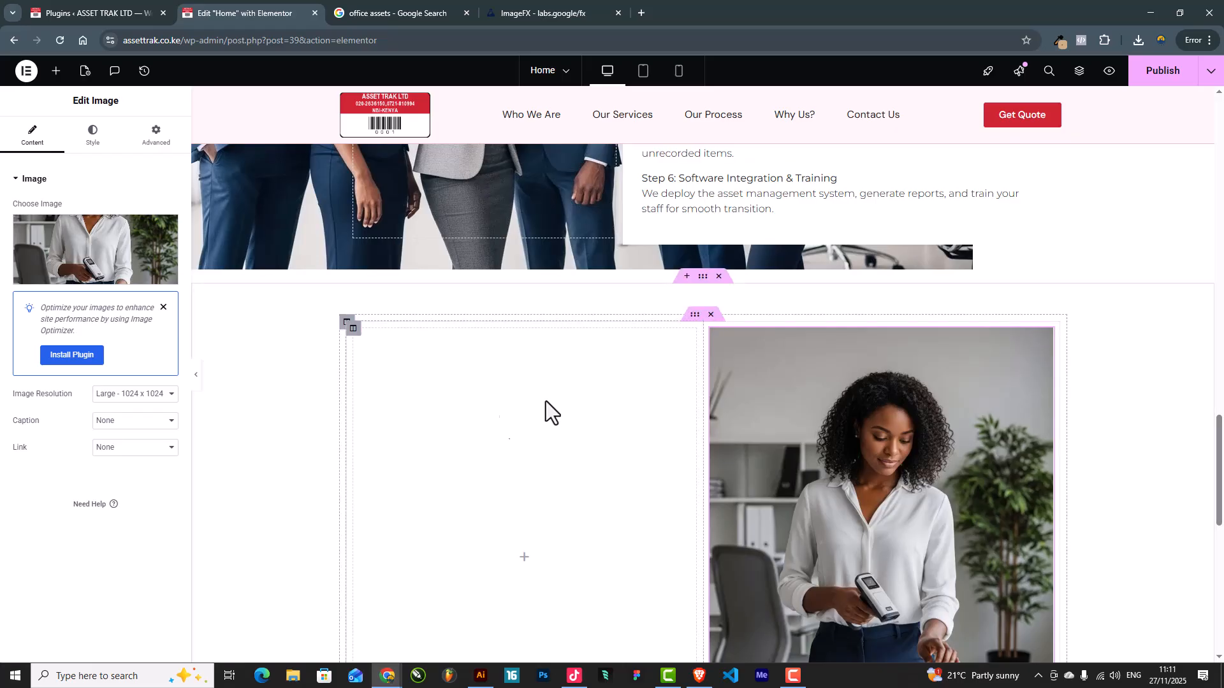
Add a centred heading reading "Why Choose Asset Trak" above the inner section's two columns
{"action": "scroll", "coordinate": [781, 287], "scroll_direction": "up", "scroll_amount": 4}
{"action": "scroll", "coordinate": [770, 284], "scroll_direction": "down", "scroll_amount": 3}
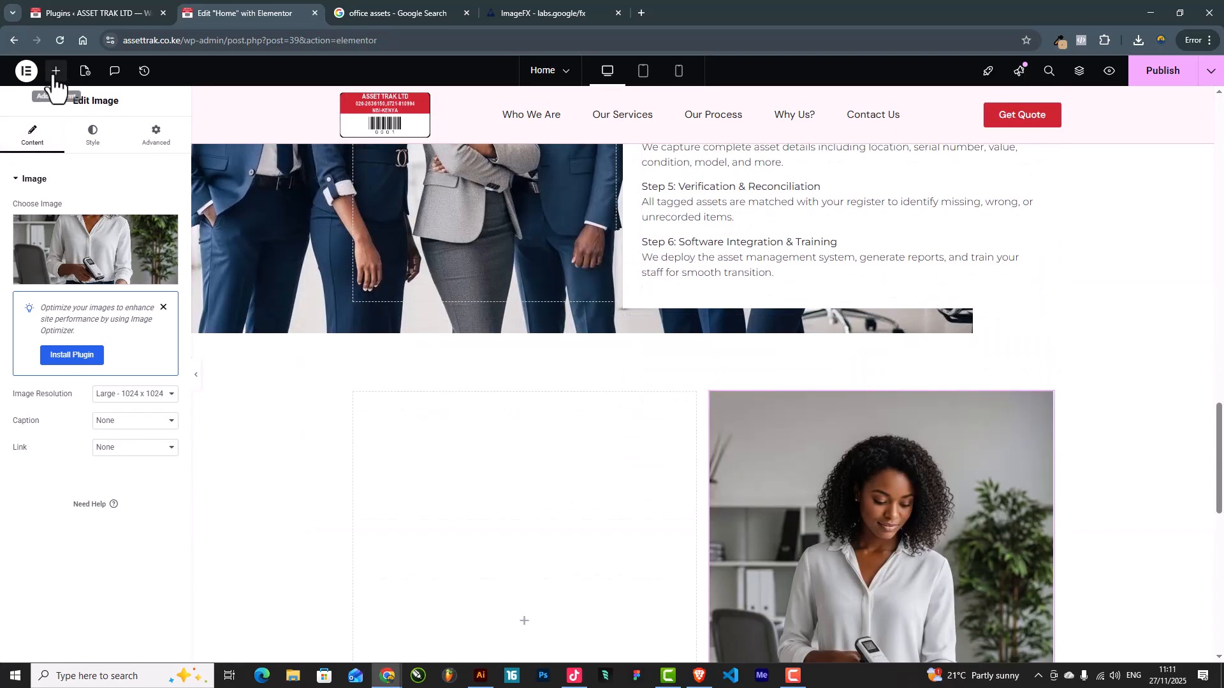
{"action": "left_click", "coordinate": [56, 70]}
{"action": "left_click_drag", "start_coordinate": [136, 241], "coordinate": [708, 391]}
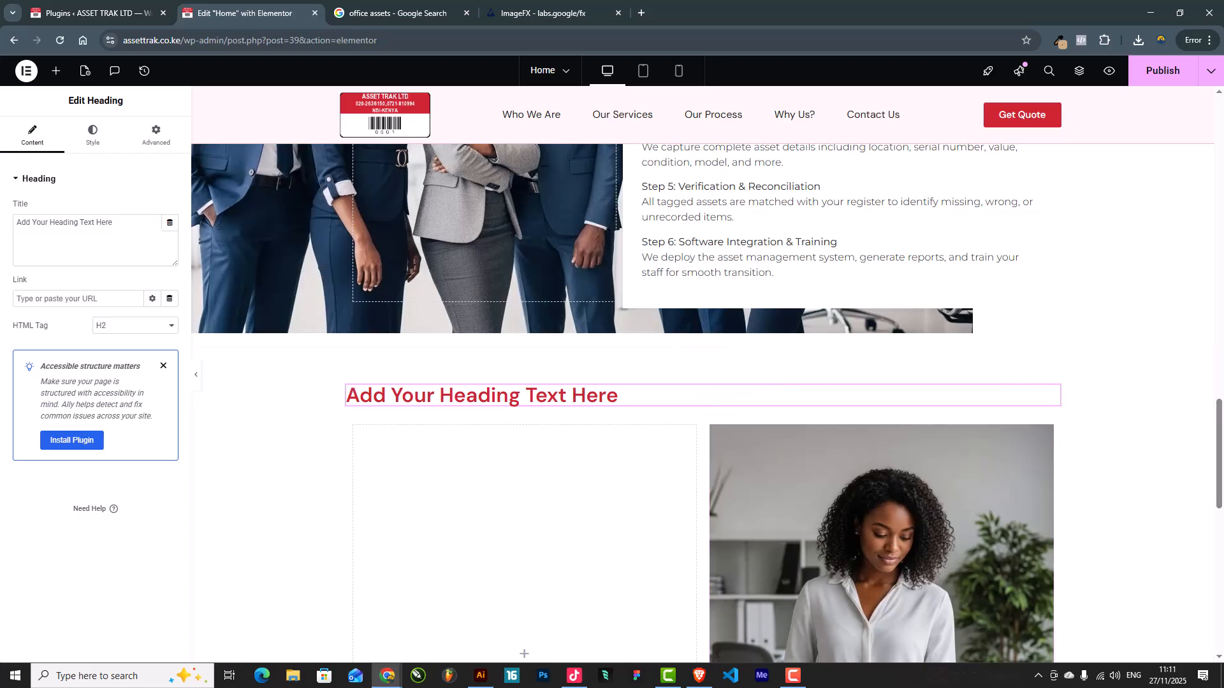
{"action": "key", "text": "alt+Tab"}
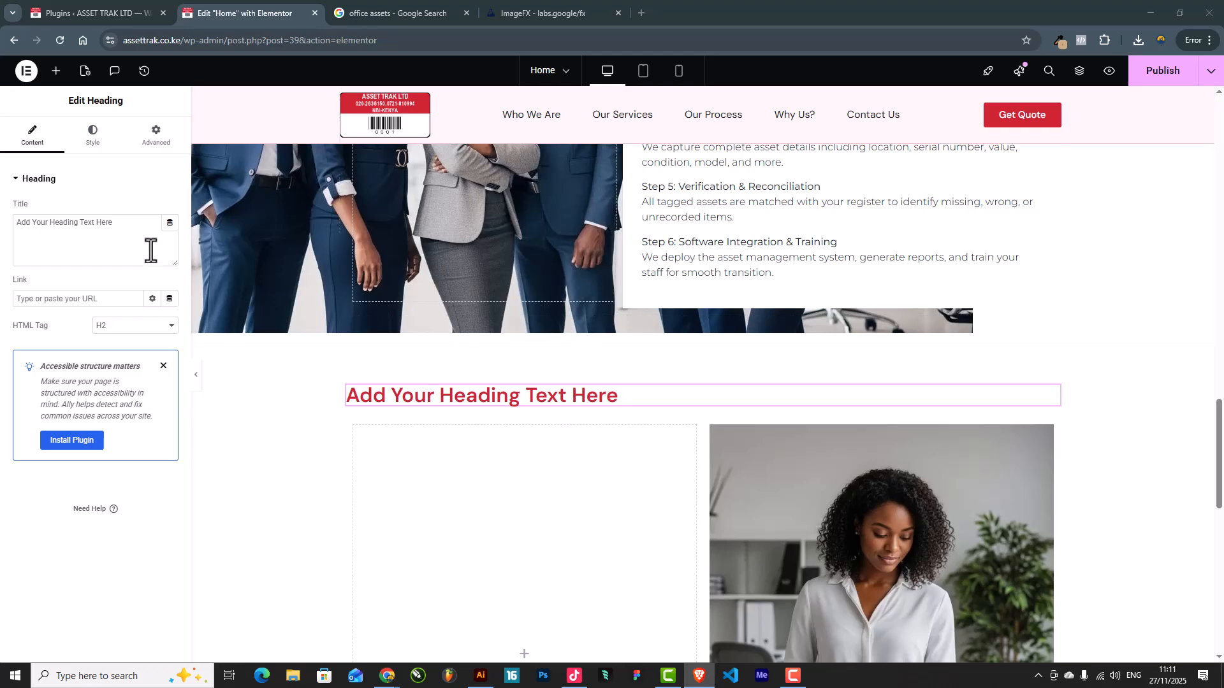
{"action": "left_click", "coordinate": [125, 212]}
{"action": "key", "text": "ctrl+a"}
{"action": "type", "text": "Why Choose Asset Trak"}
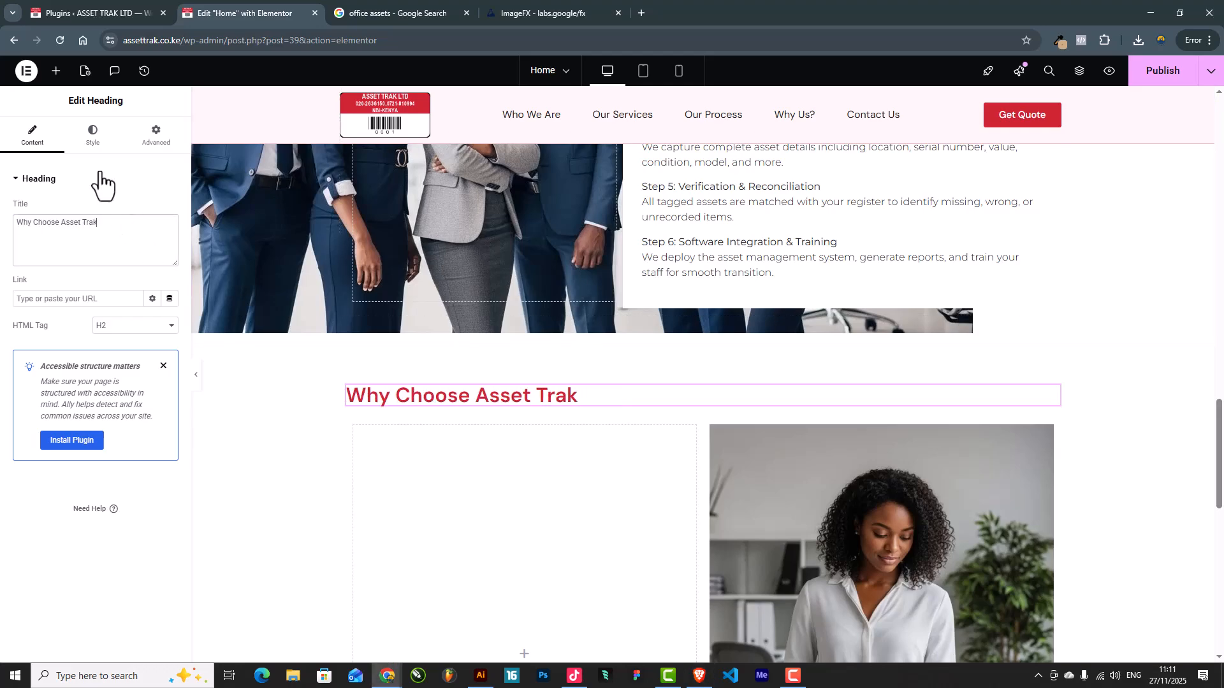
{"action": "left_click", "coordinate": [91, 137]}
{"action": "left_click", "coordinate": [134, 209]}
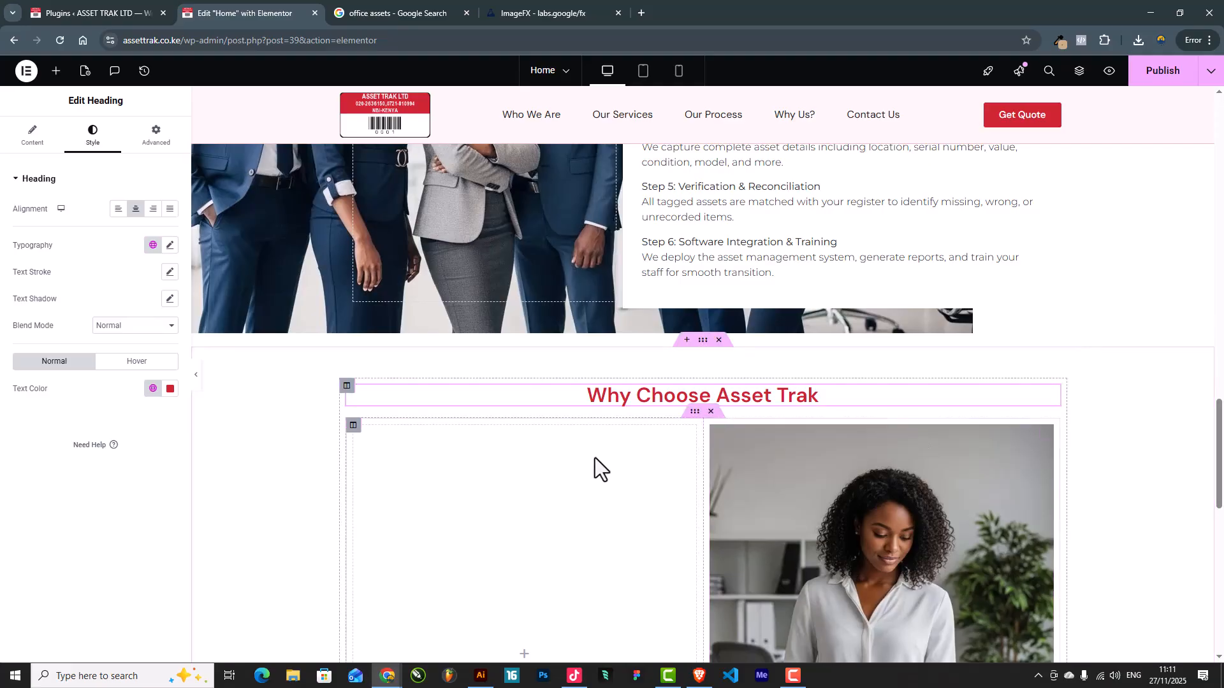
Search the widgets for "togg" and add an Accordion to the empty left column beside the photo
{"action": "left_click", "coordinate": [56, 71]}
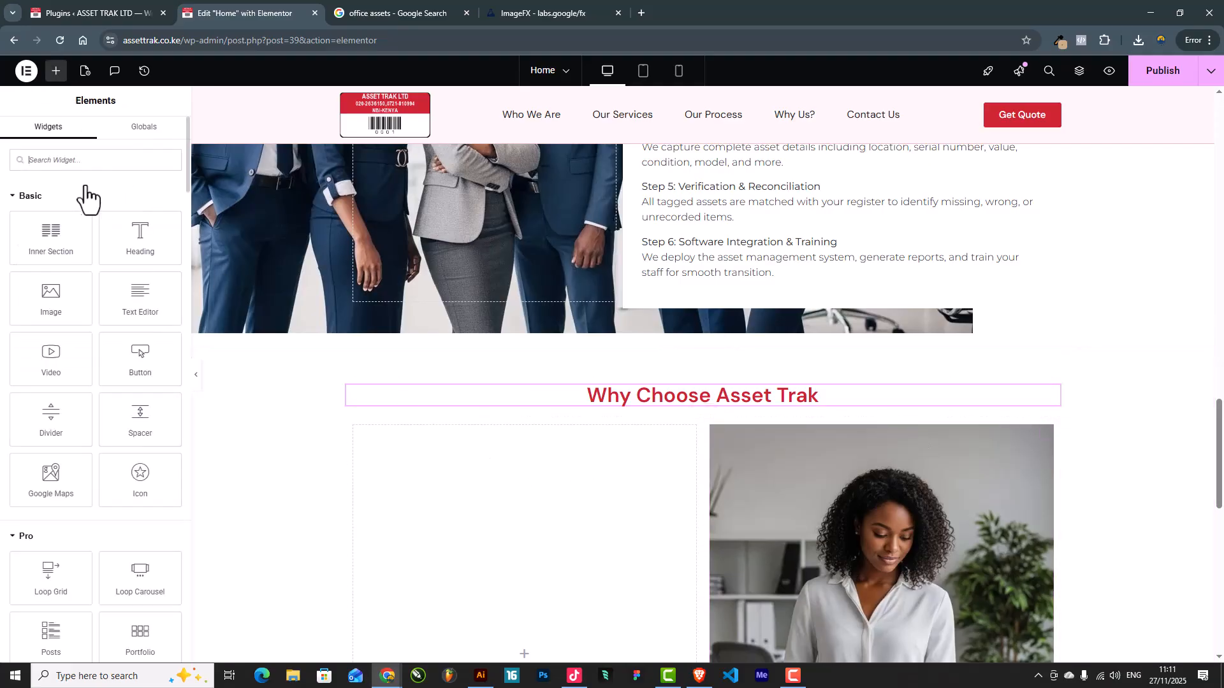
{"action": "type", "text": "toh"}
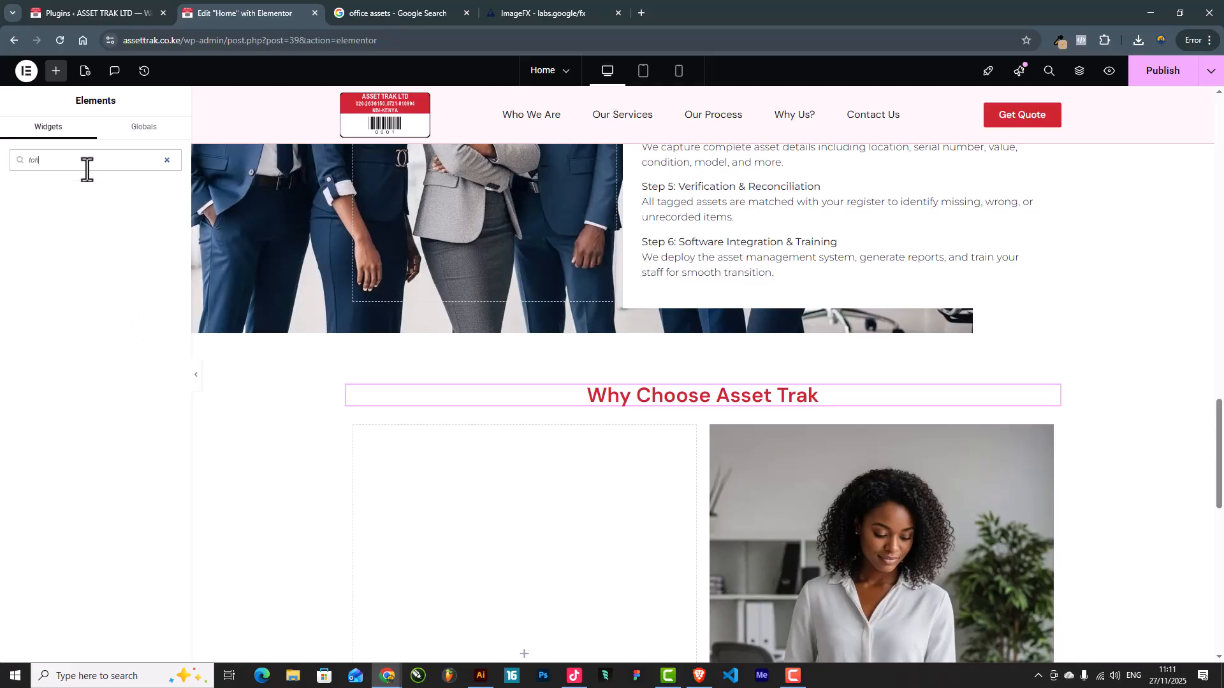
{"action": "key", "text": "BackSpace"}
{"action": "type", "text": "gg"}
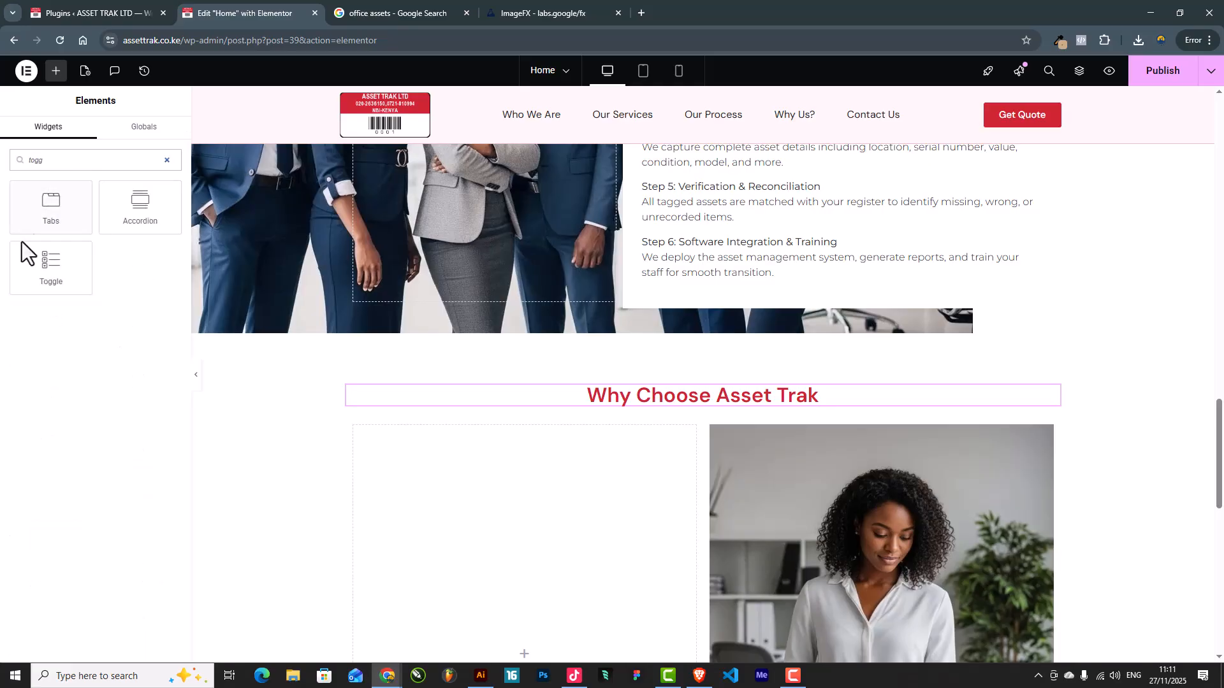
{"action": "left_click_drag", "start_coordinate": [142, 213], "coordinate": [504, 549]}
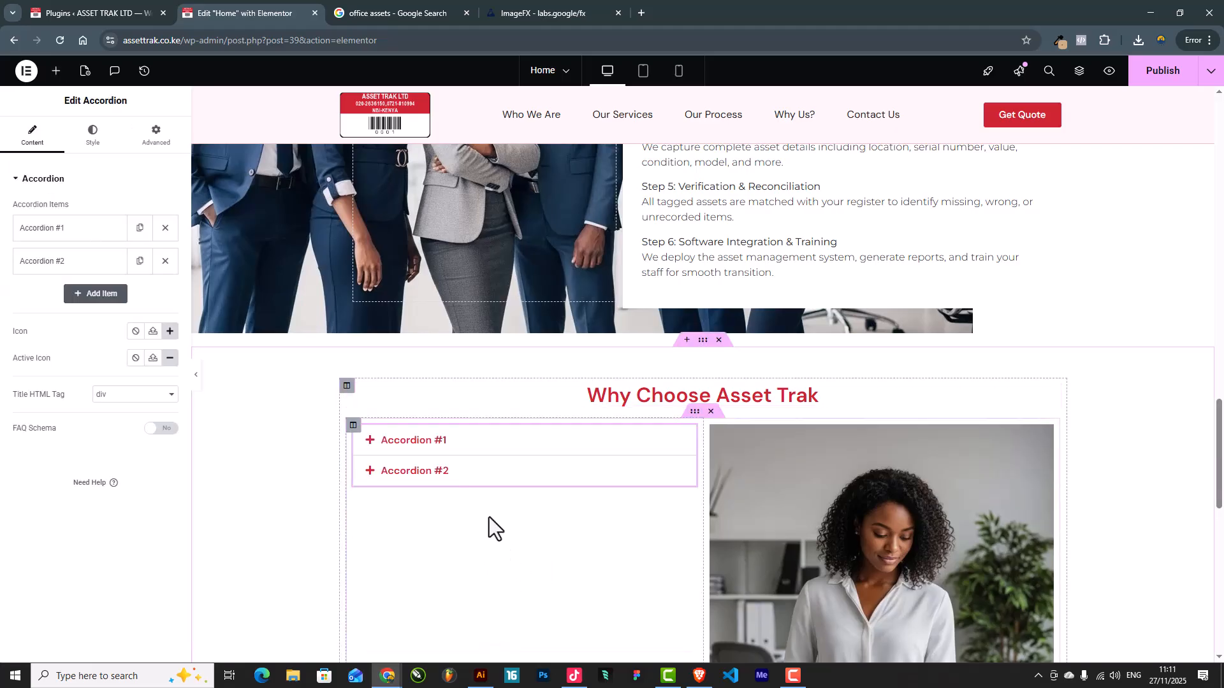
{"action": "scroll", "coordinate": [488, 519], "scroll_direction": "down", "scroll_amount": 2}
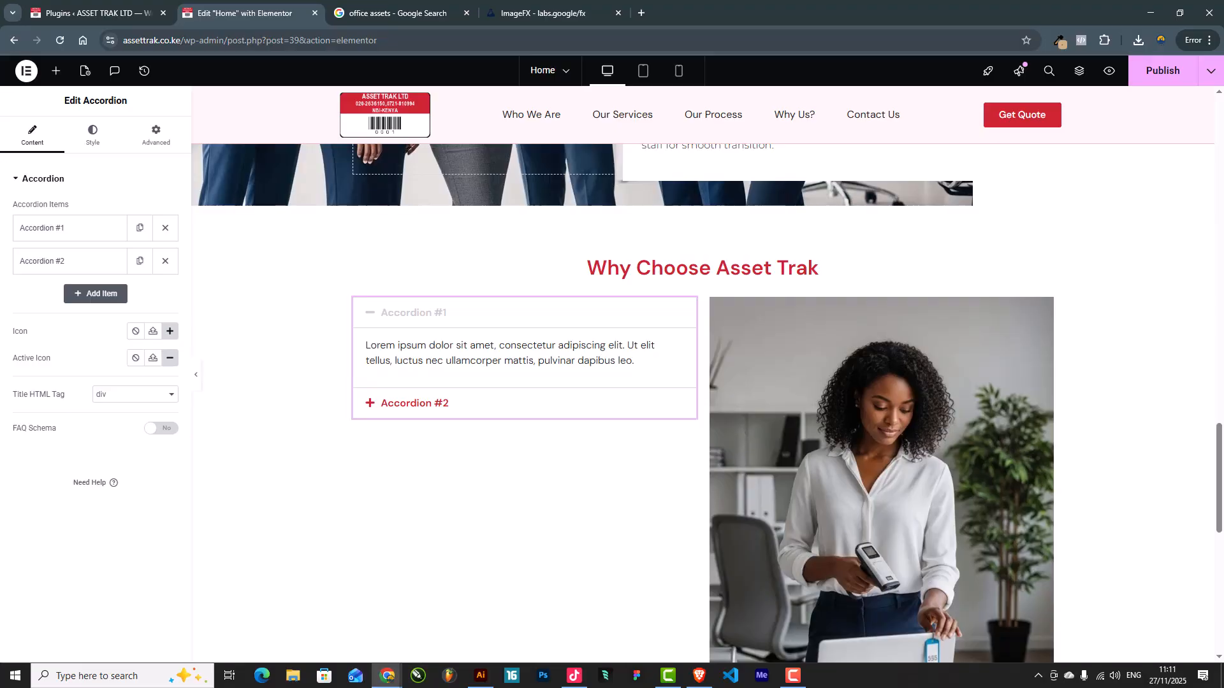
Set the first accordion item's title to "Proven Experience"
{"action": "left_click", "coordinate": [444, 404]}
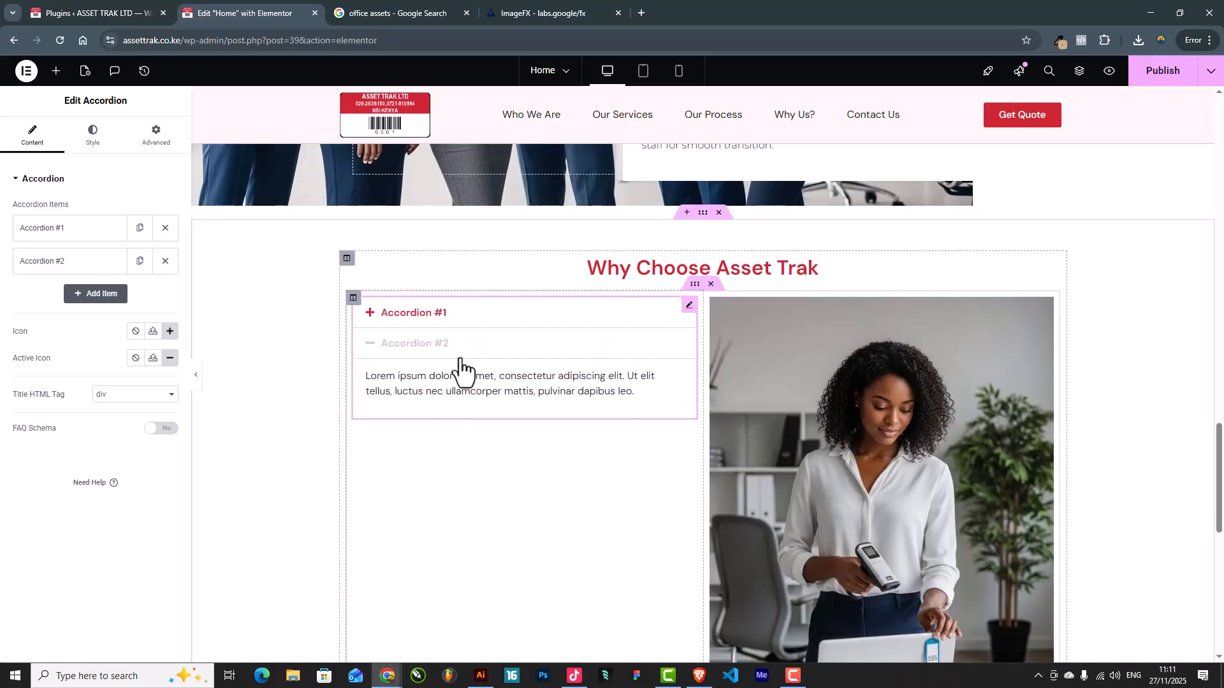
{"action": "left_click", "coordinate": [458, 327]}
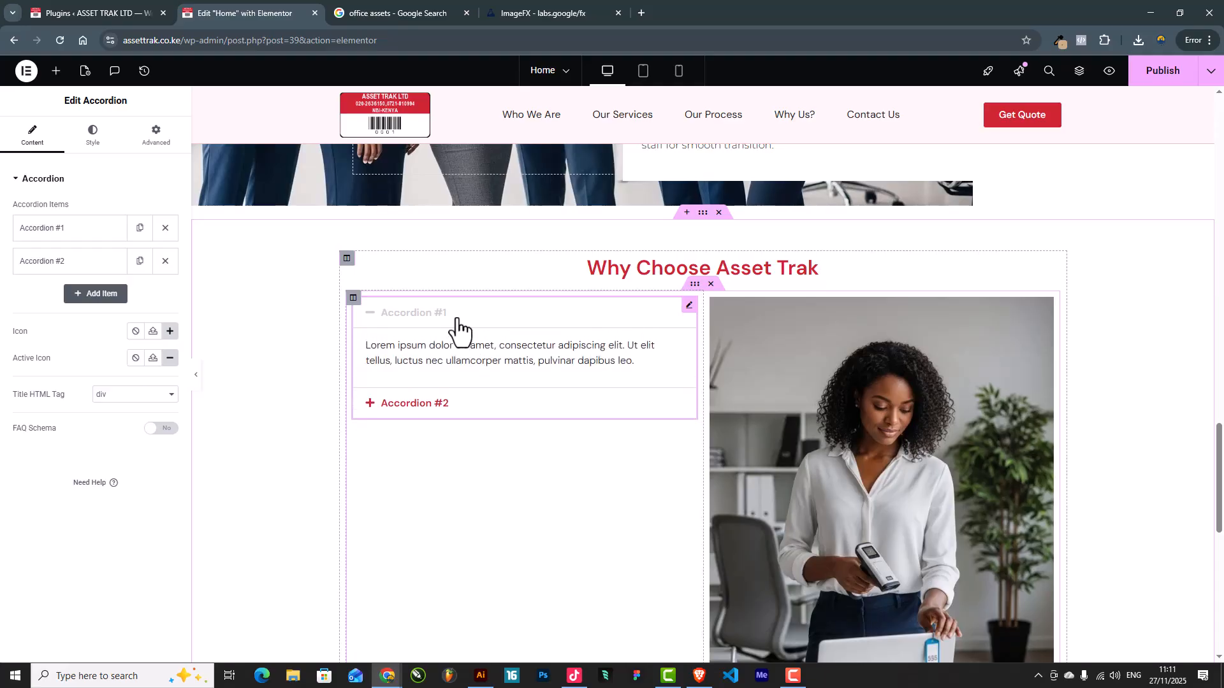
{"action": "left_click", "coordinate": [64, 231]}
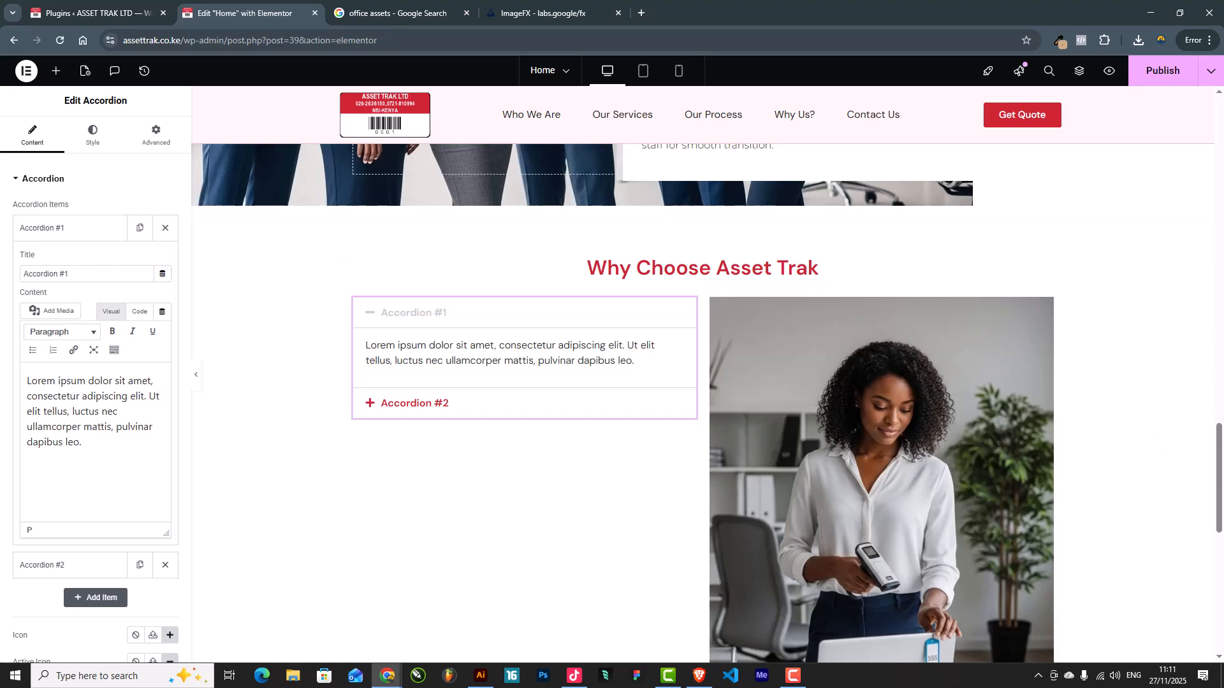
{"action": "key", "text": "alt+Tab"}
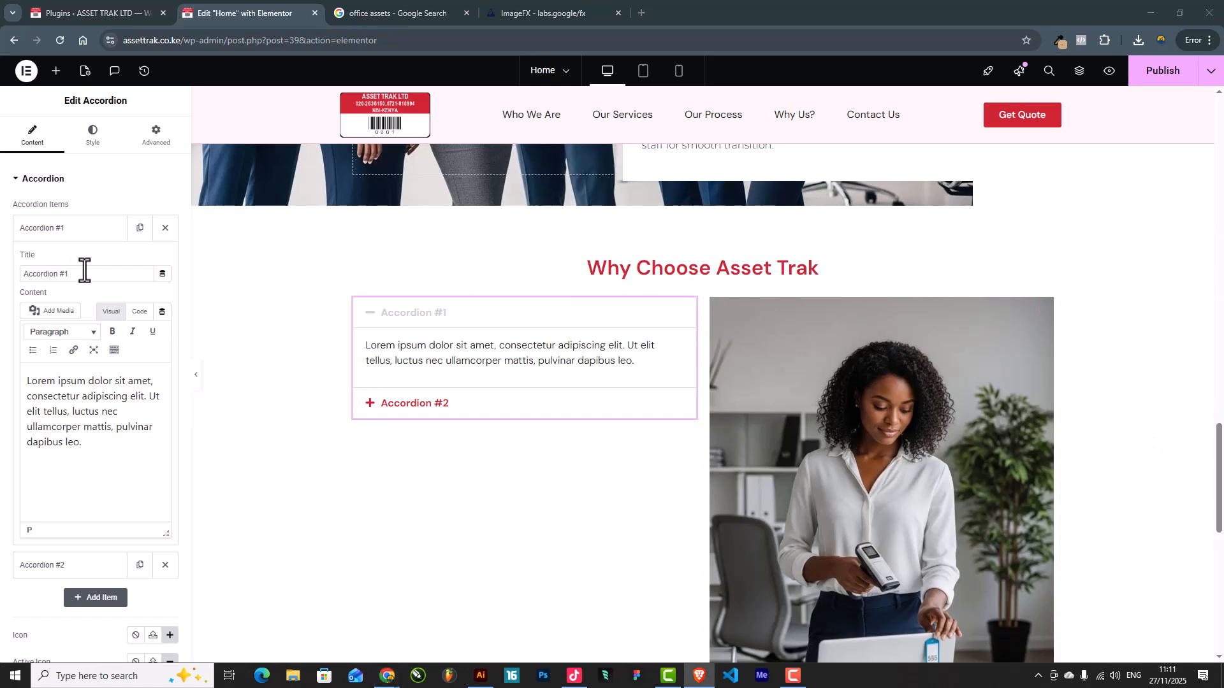
{"action": "left_click_drag", "start_coordinate": [85, 270], "coordinate": [6, 300]}
{"action": "type", "text": "Proven Experience"}
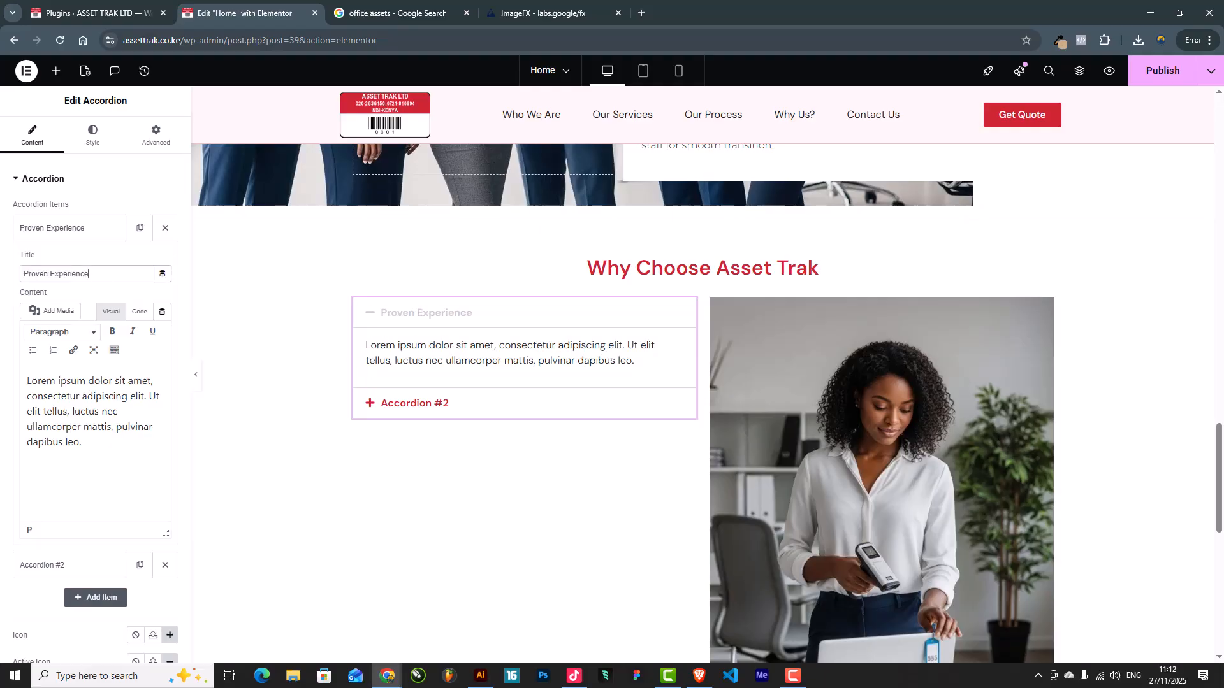
Replace the Proven Experience item's content with "Over a decade of providing asset management solutions across corporate, educational, healthcare, and hospitality sectors."
{"action": "key", "text": "alt+Tab"}
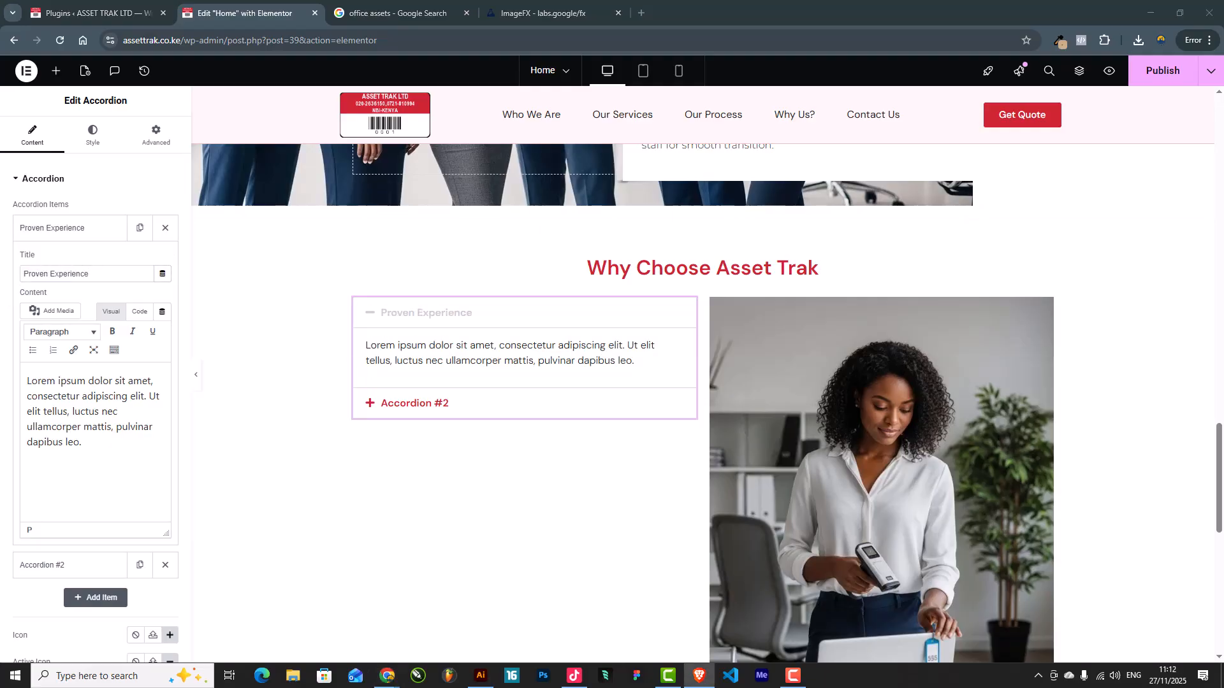
{"action": "left_click", "coordinate": [125, 409]}
{"action": "key", "text": "ctrl+a"}
{"action": "type", "text": "Over a decade of providing asset management solutions across corporate, educational, healthcare, and hospitality sectors."}
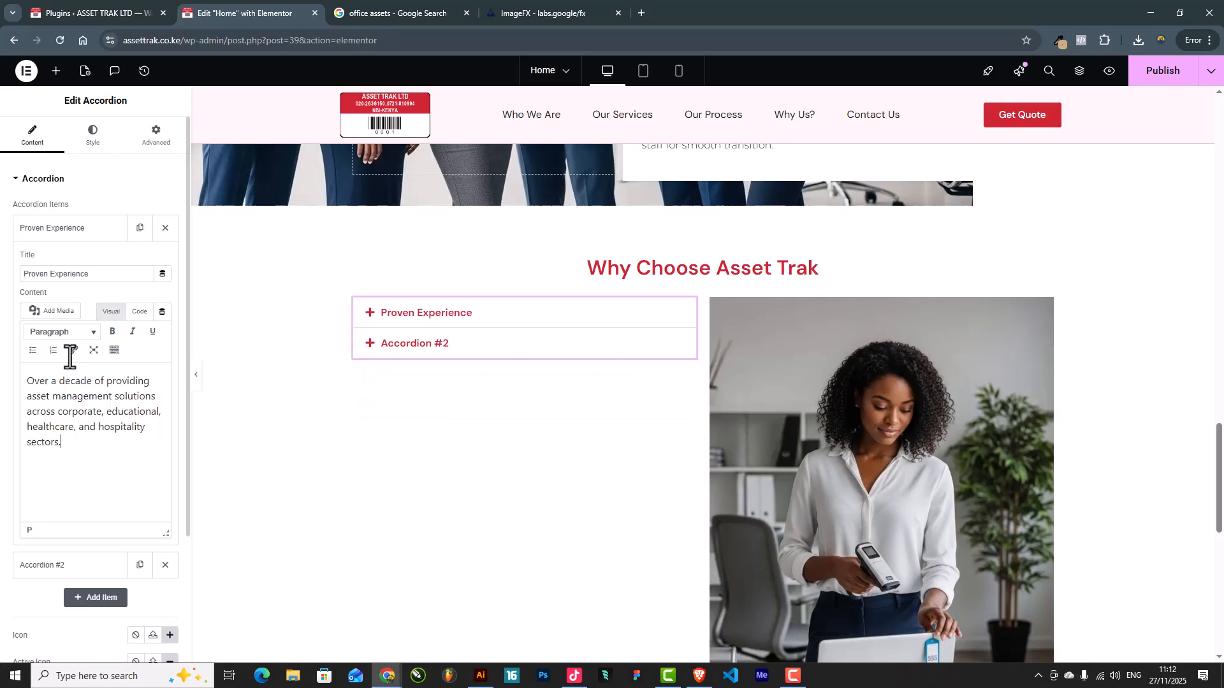
{"action": "left_click", "coordinate": [75, 237]}
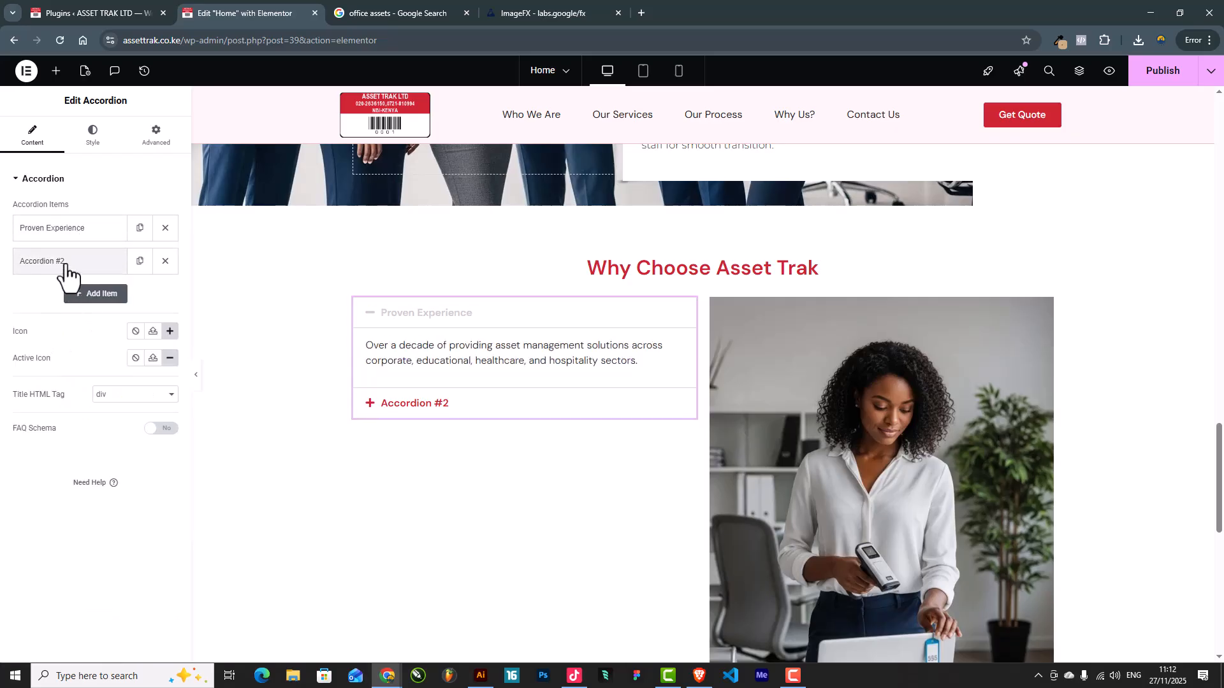
Set the second accordion item's title to "Accuracy & Compliance"
{"action": "left_click", "coordinate": [64, 264]}
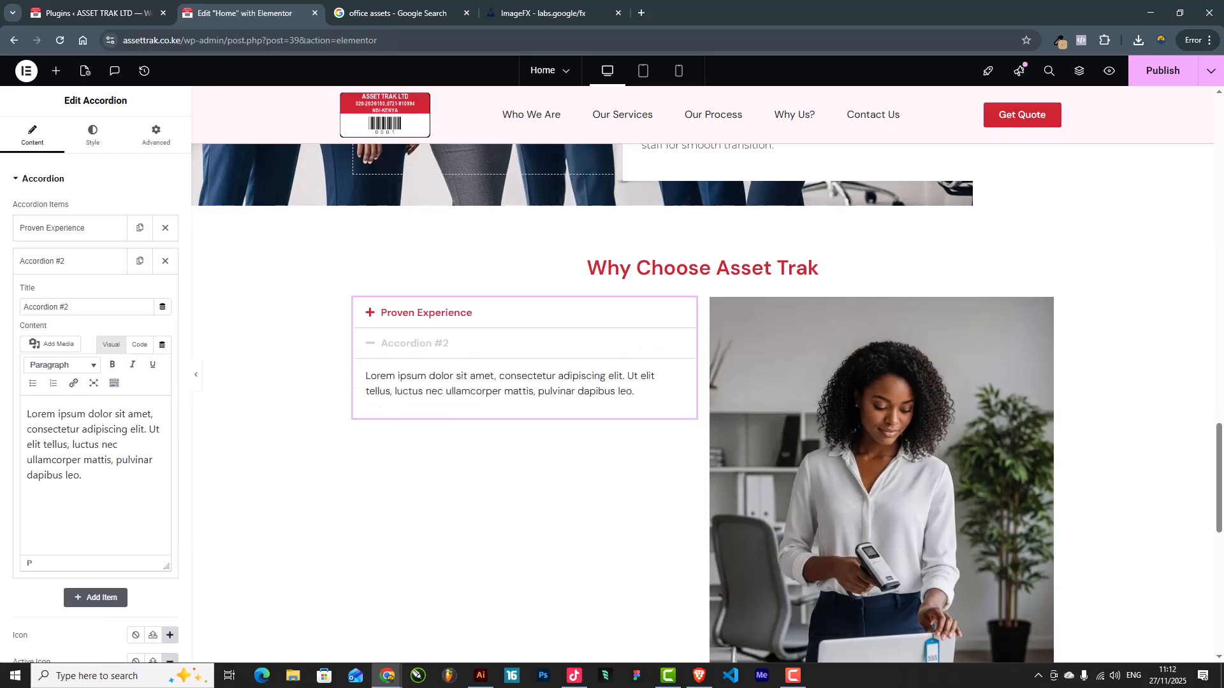
{"action": "left_click", "coordinate": [699, 676]}
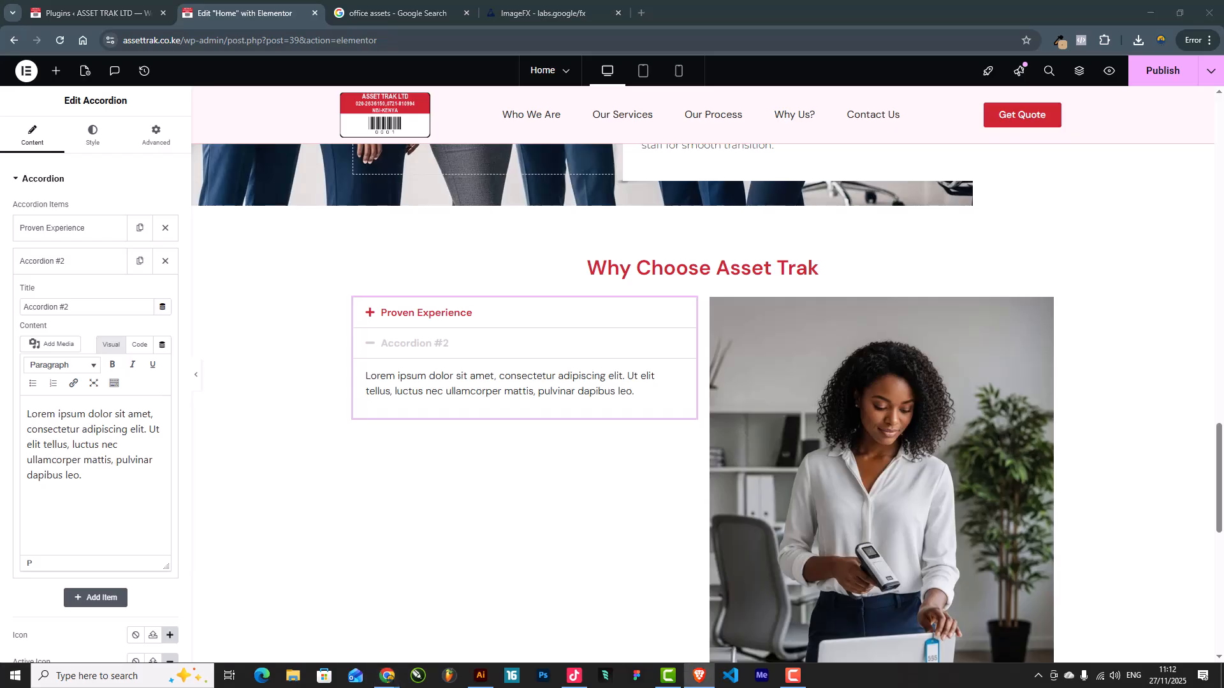
{"action": "left_click_drag", "start_coordinate": [101, 307], "coordinate": [6, 322]}
{"action": "type", "text": "Accuracy & Compliance"}
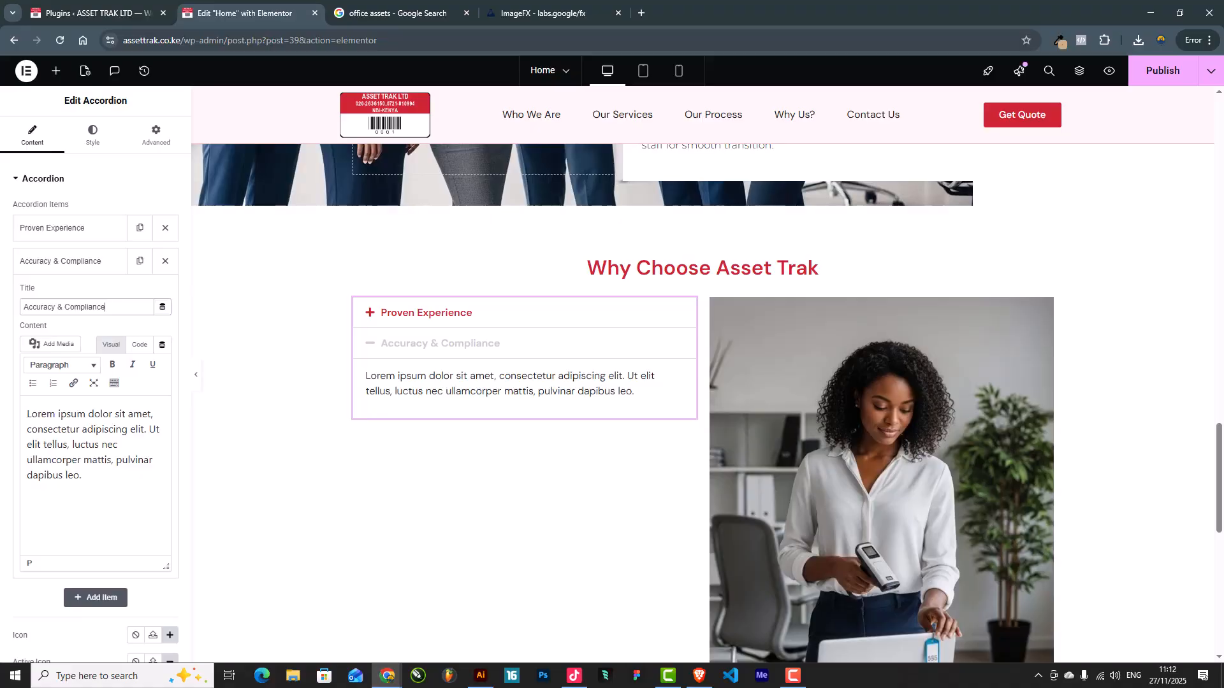
Replace the Accuracy & Compliance item's content with "We ensure your inventory is accurate, auditable, and aligned with financial reporting standards."
{"action": "key", "text": "alt+Tab"}
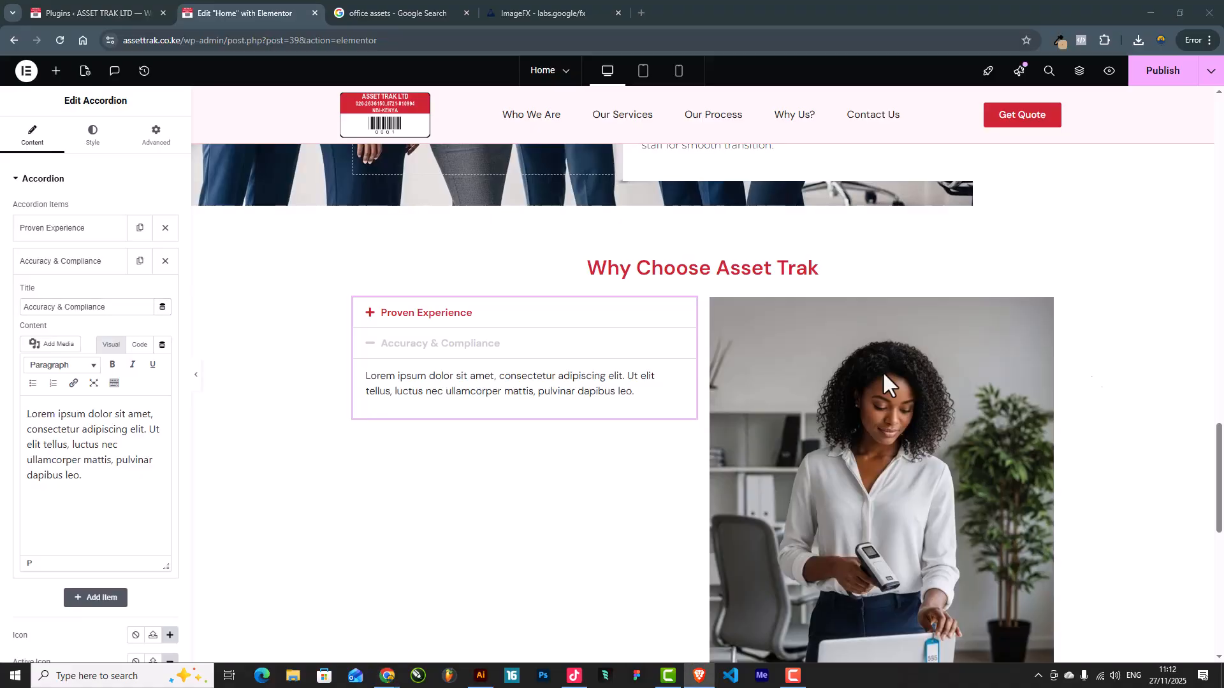
{"action": "left_click", "coordinate": [33, 453]}
{"action": "key", "text": "ctrl+a"}
{"action": "type", "text": "We ensure your inventory is accurate, auditable, and aligned with financial reporting standards."}
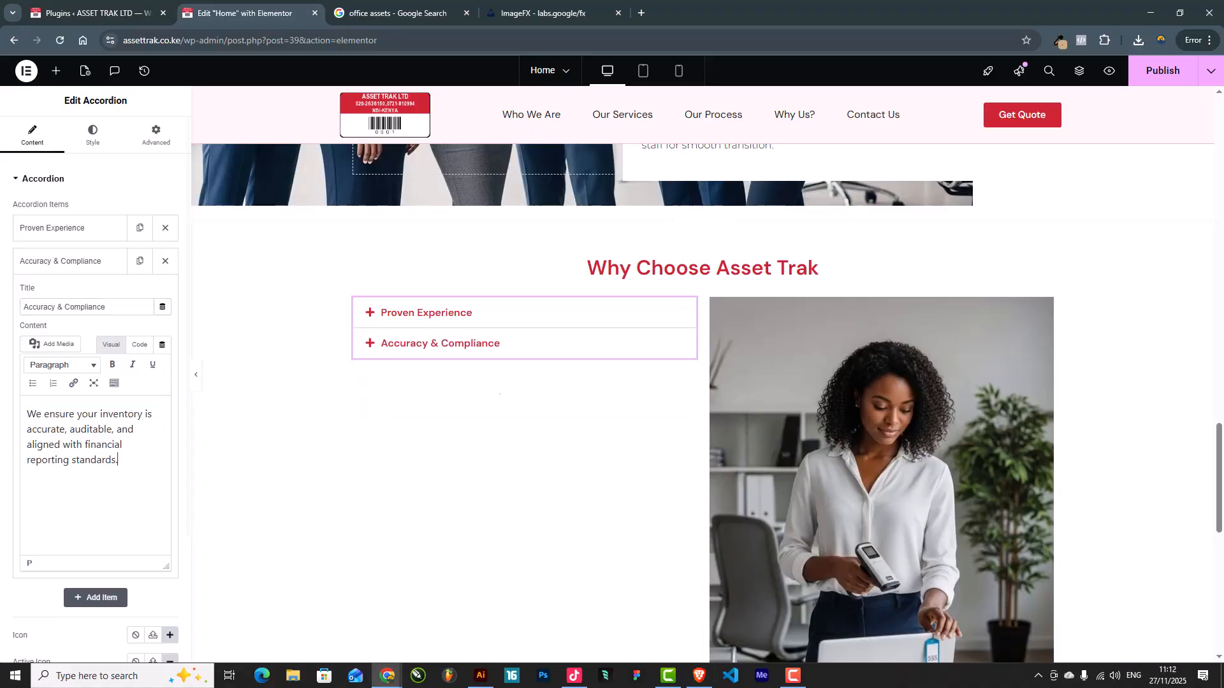
{"action": "key", "text": "alt+Tab"}
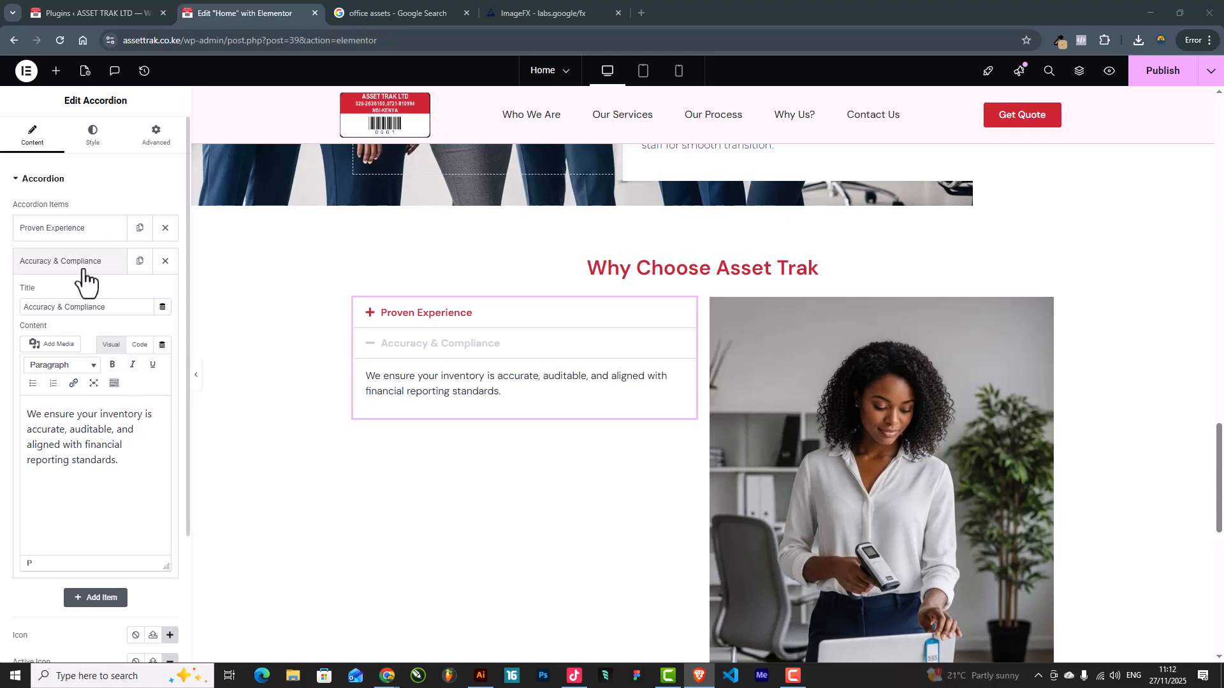
{"action": "left_click", "coordinate": [108, 264]}
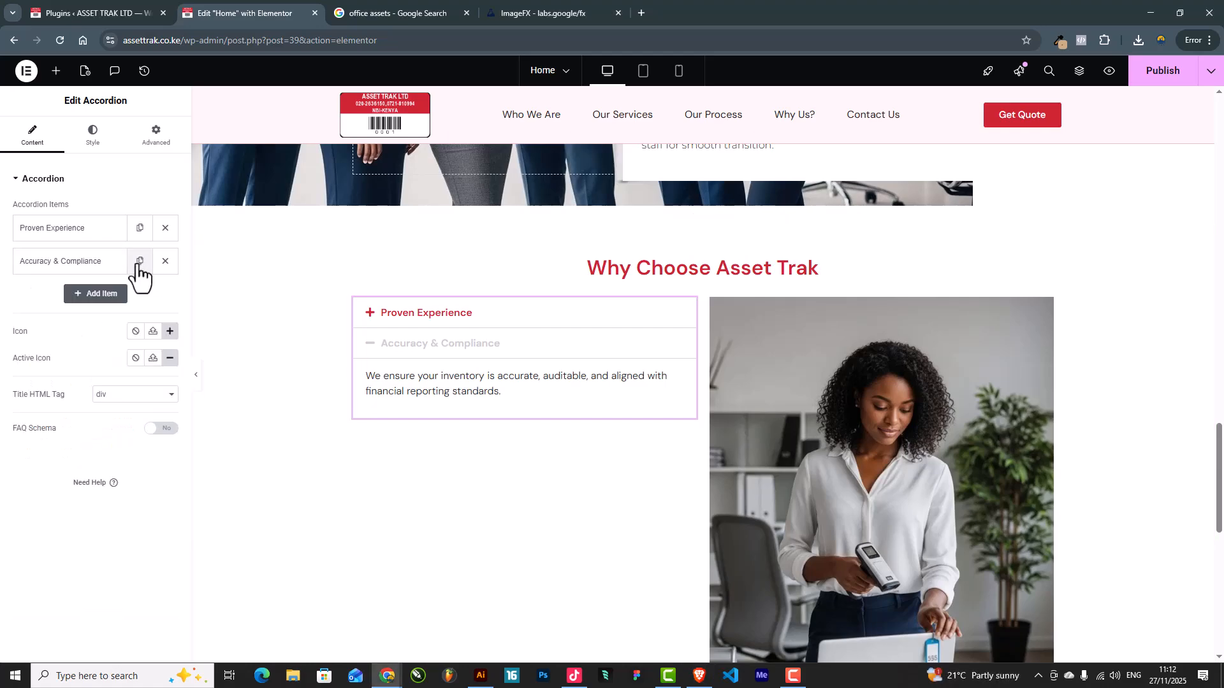
Duplicate the Accuracy & Compliance accordion item and retitle the copy "Quality Tags & Technology"
{"action": "left_click", "coordinate": [139, 262]}
{"action": "left_click", "coordinate": [83, 299]}
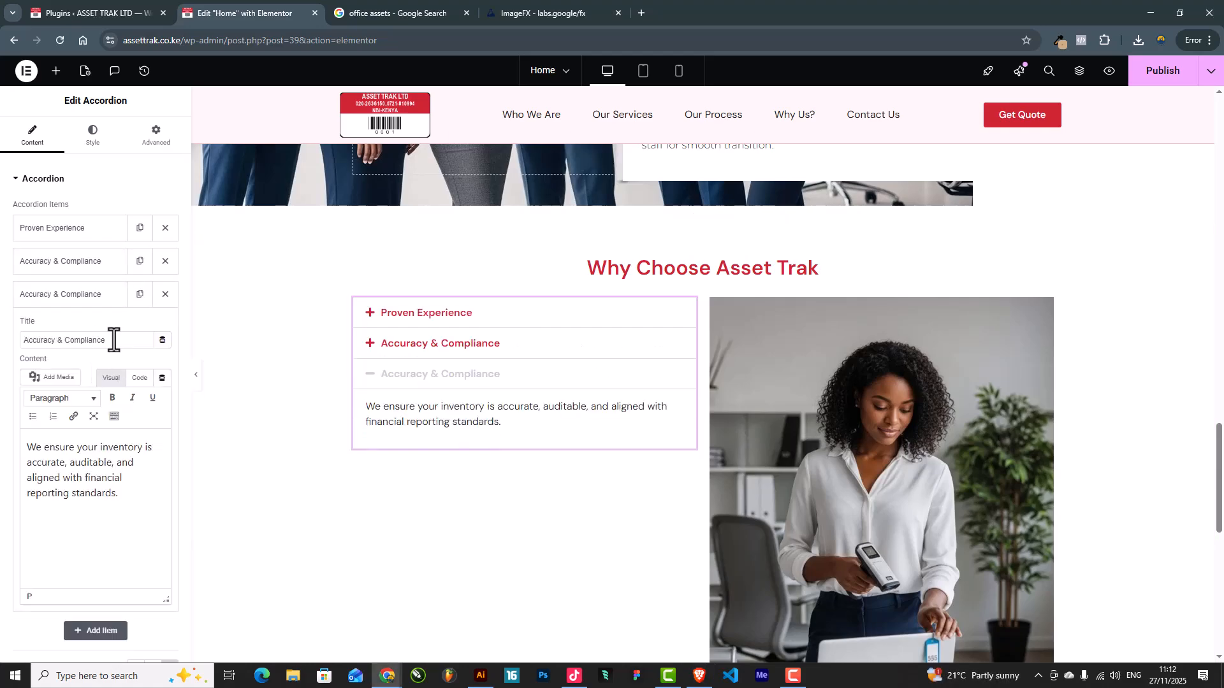
{"action": "left_click_drag", "start_coordinate": [114, 340], "coordinate": [2, 349]}
{"action": "type", "text": "Quality Tags & Technology"}
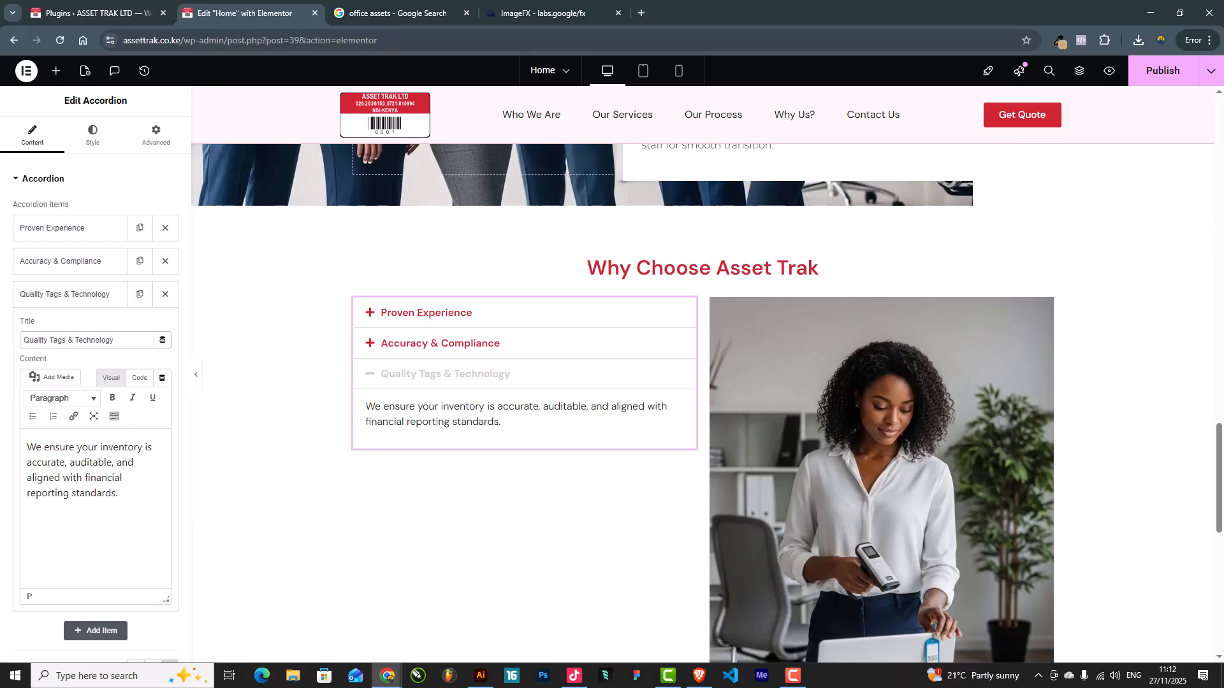
Replace the Quality Tags & Technology item's content with "Our tags are heat-resistant, tamper-proof, and designed for long-term durability."
{"action": "key", "text": "alt+Tab"}
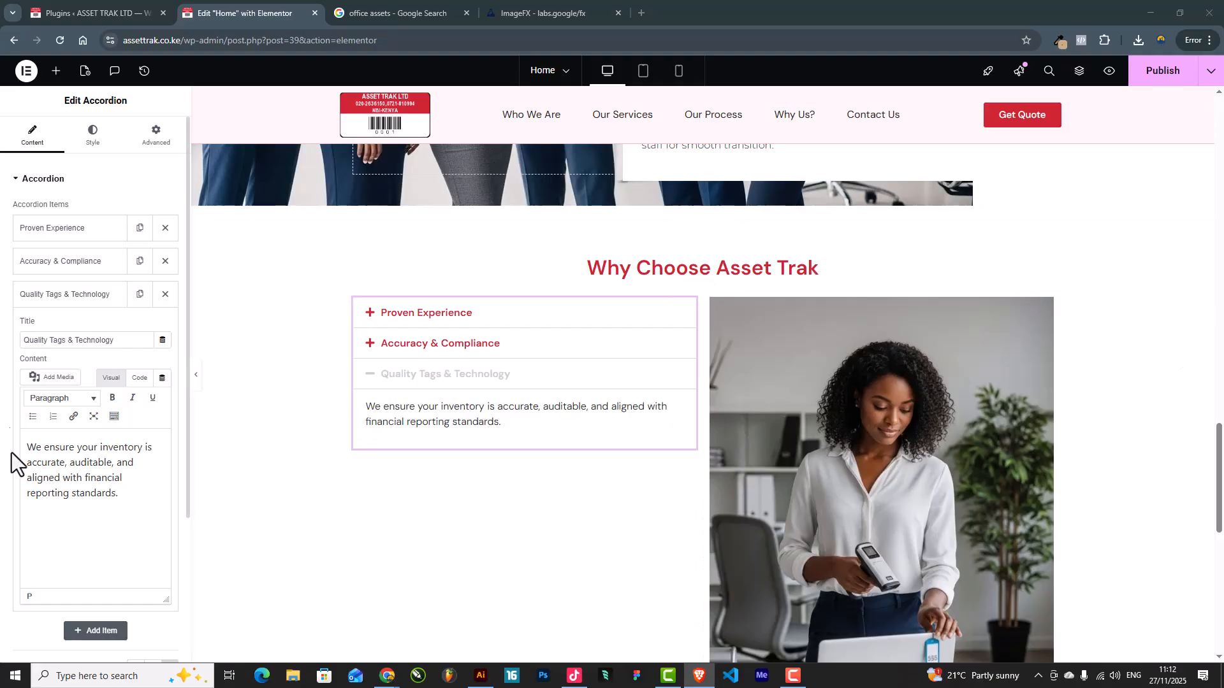
{"action": "left_click", "coordinate": [98, 467]}
{"action": "key", "text": "ctrl+a"}
{"action": "type", "text": "Our tags are heat-resistant, tamper-proof, and designed for long-term durability."}
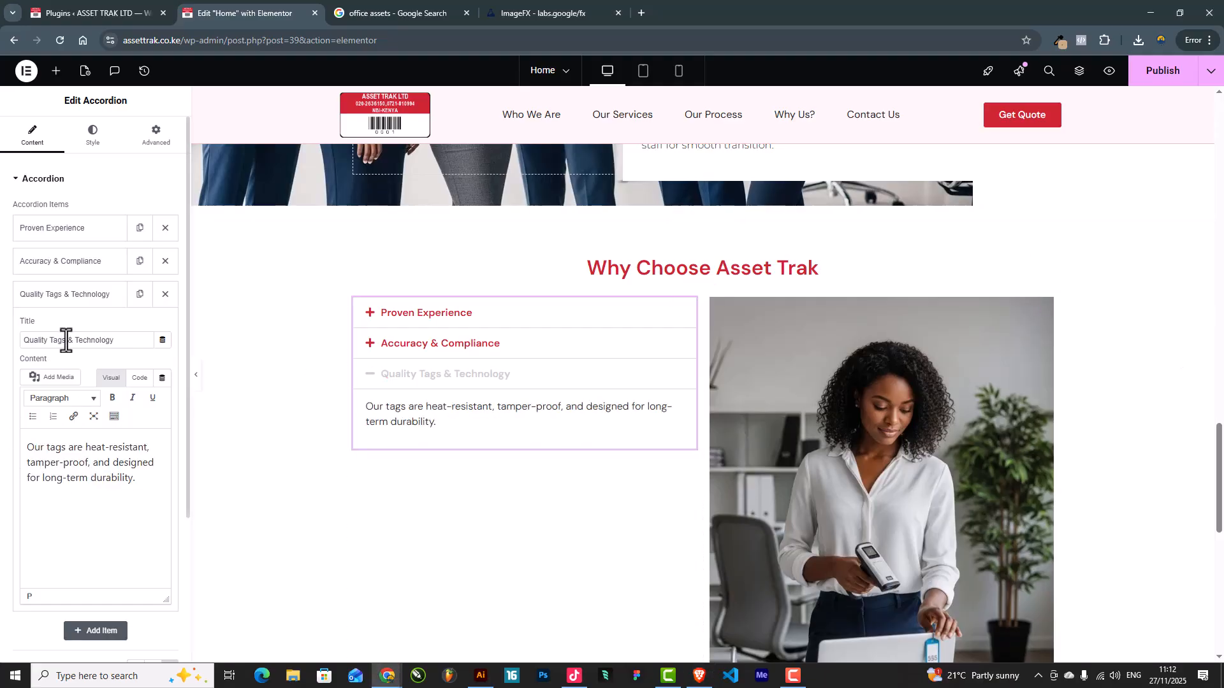
{"action": "left_click", "coordinate": [86, 299]}
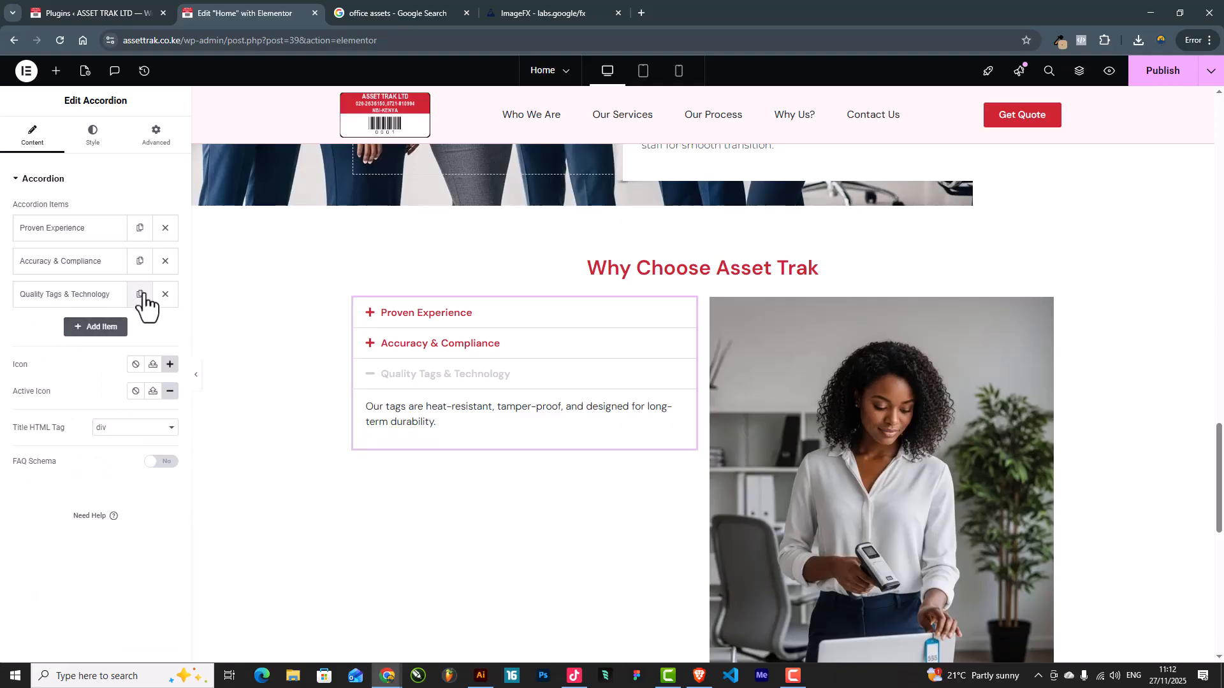
Duplicate the Quality Tags & Technology accordion item and open the copy for editing
{"action": "left_click", "coordinate": [140, 294]}
{"action": "left_click", "coordinate": [38, 328]}
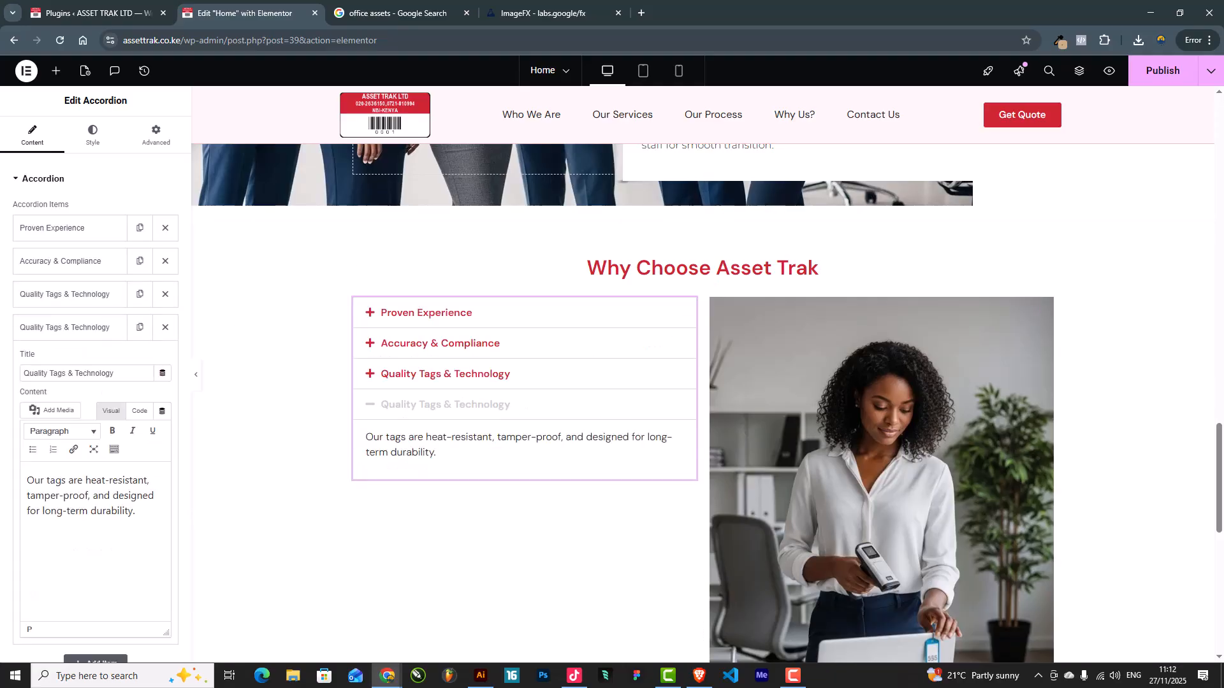
{"action": "key", "text": "alt+Tab"}
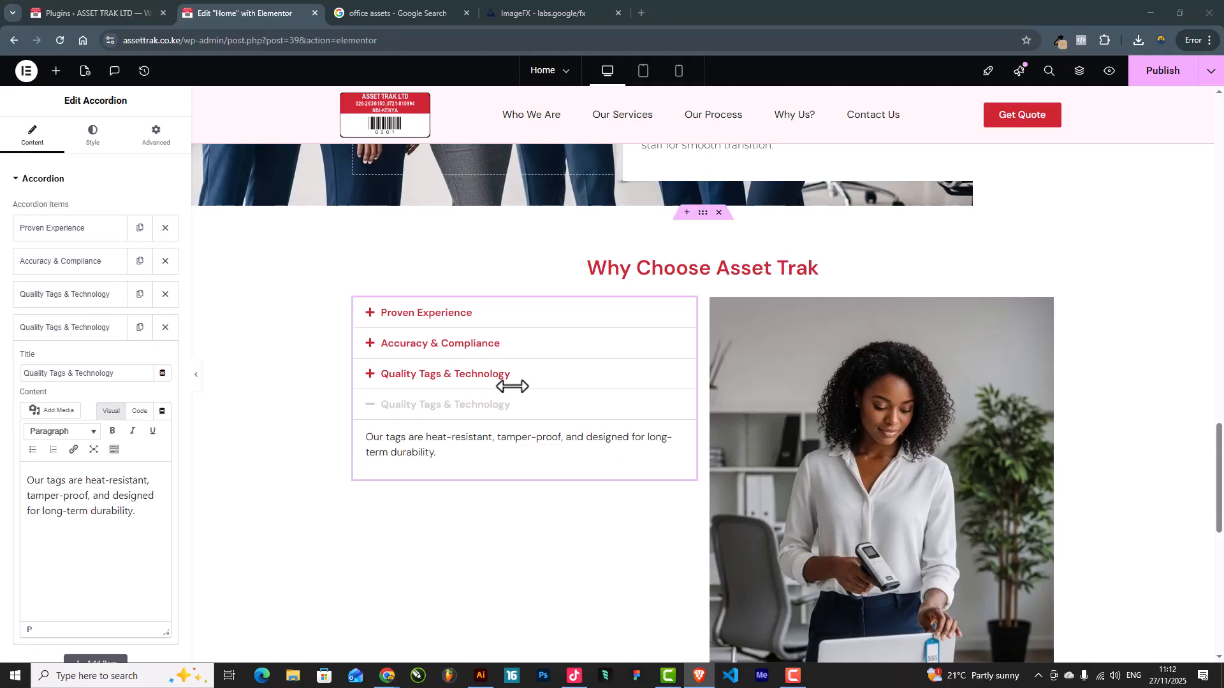
Retitle the fourth accordion item "Professional Team" and replace its text with "A highly skilled team of asset management experts dedicated to delivering accuracy and efficiency."
{"action": "left_click_drag", "start_coordinate": [136, 373], "coordinate": [1, 376]}
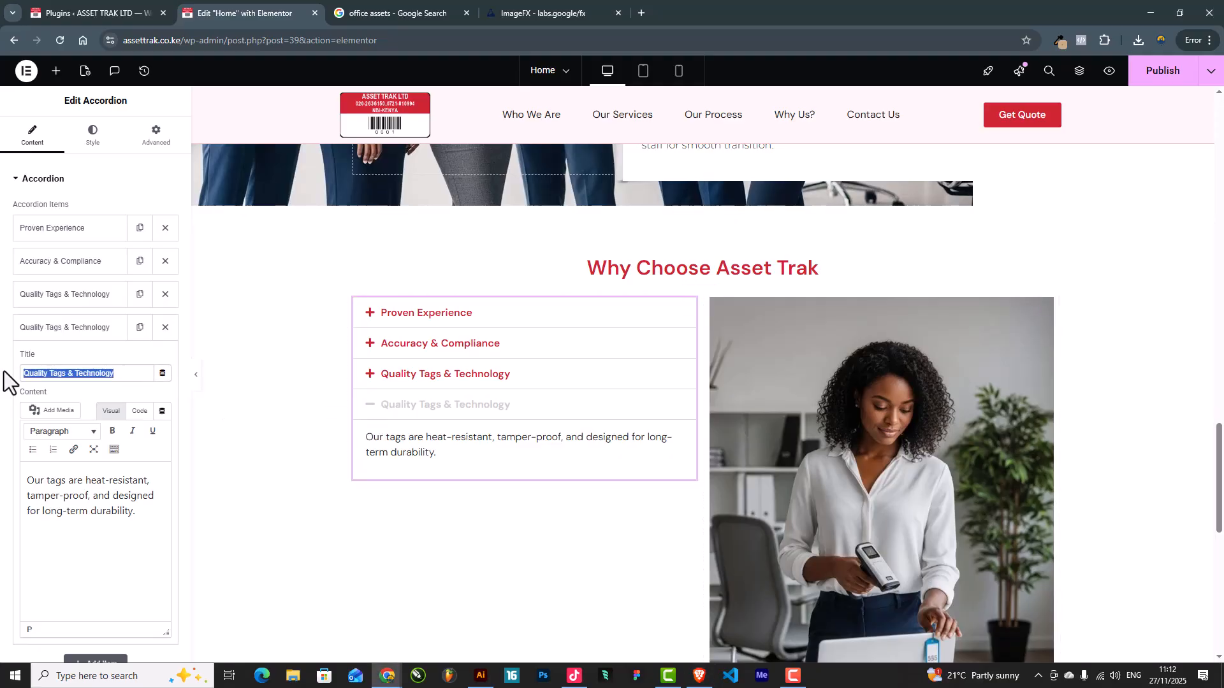
{"action": "type", "text": "Professional Team"}
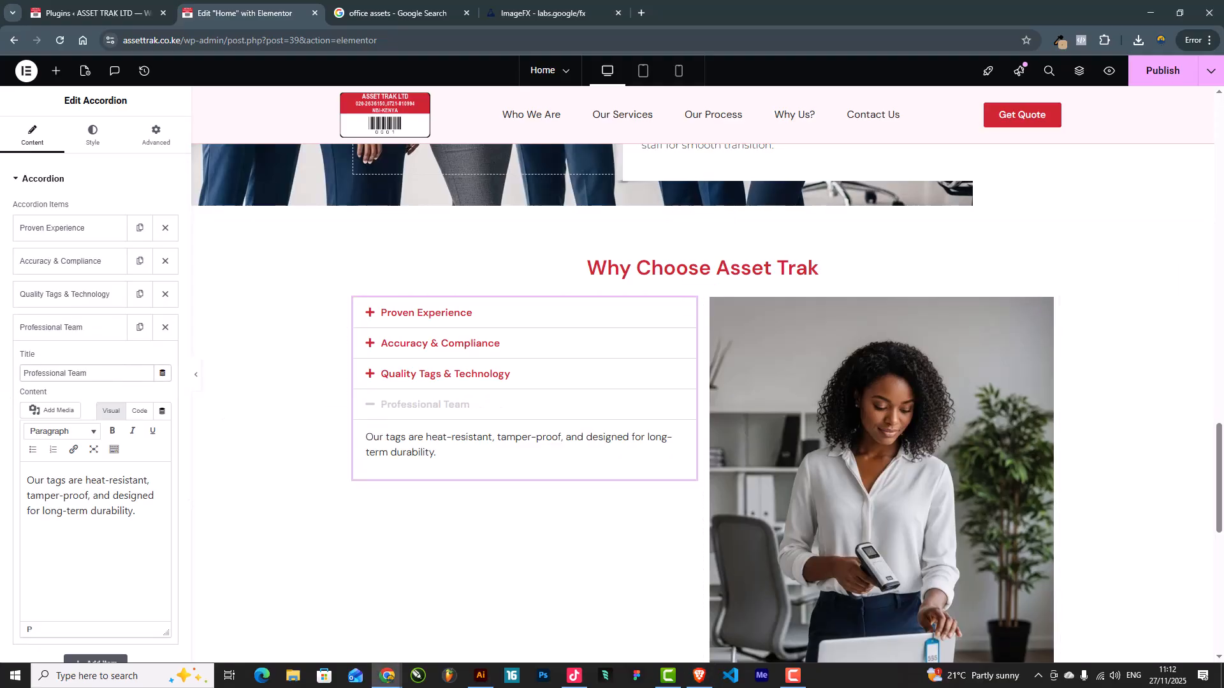
{"action": "key", "text": "alt+Tab"}
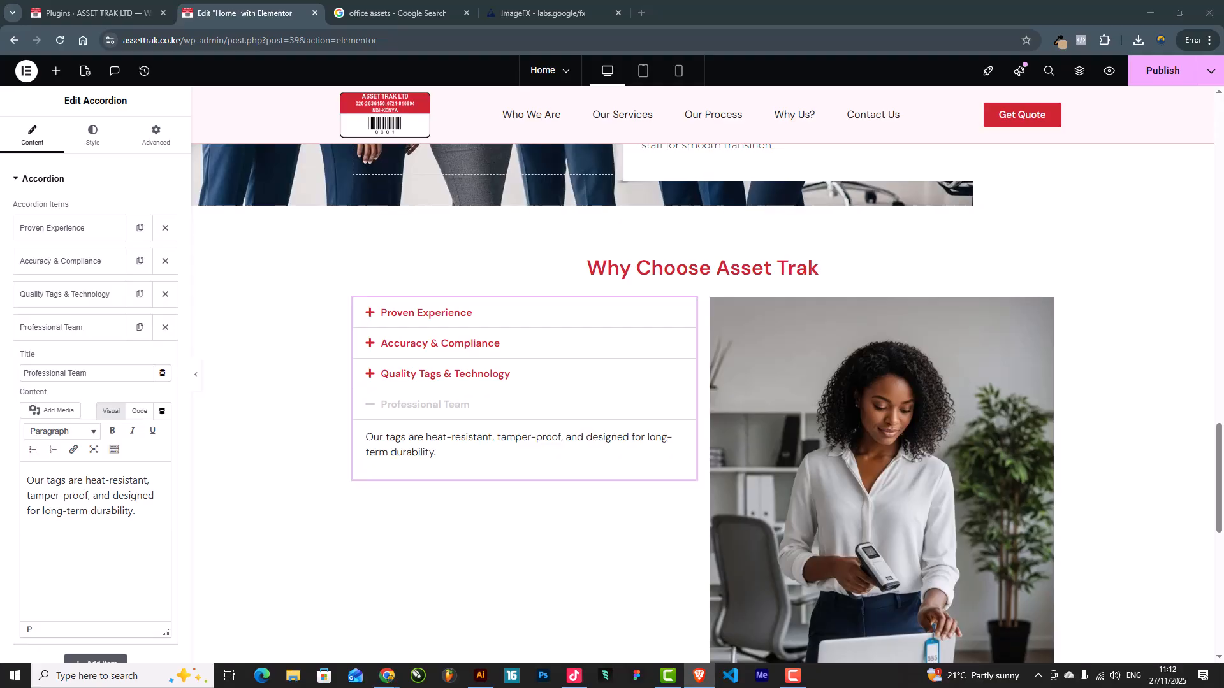
{"action": "triple_click", "coordinate": [71, 481]}
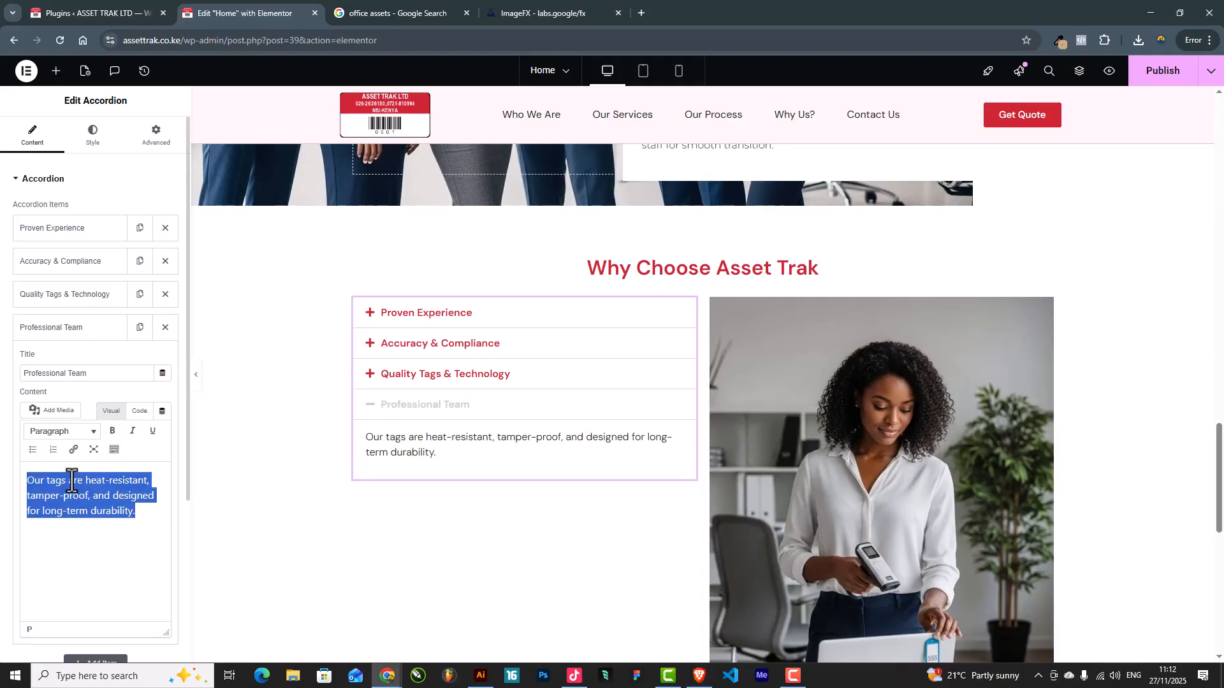
{"action": "type", "text": "A highly skilled team of asset management experts dedicated to delivering accuracy and efficiency."}
{"action": "left_click", "coordinate": [77, 328]}
Duplicate the Professional Team accordion item and title the copy "Seamless Integration"
{"action": "left_click", "coordinate": [139, 327]}
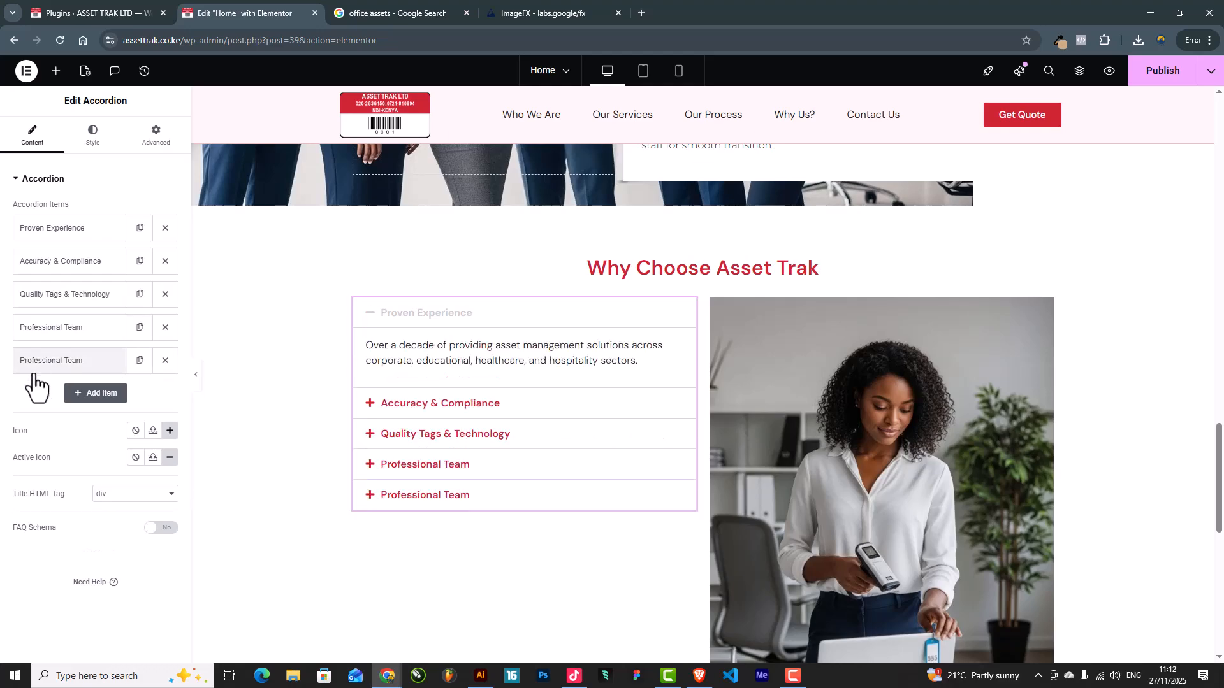
{"action": "left_click", "coordinate": [38, 361]}
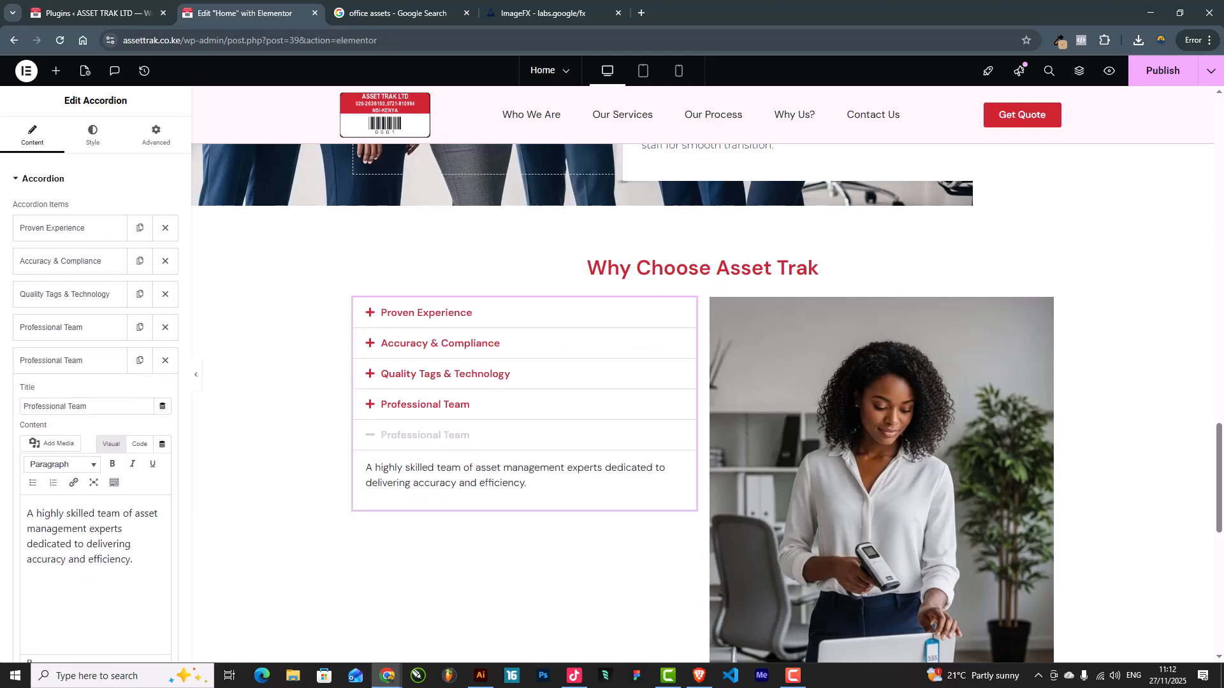
{"action": "key", "text": "alt+Tab"}
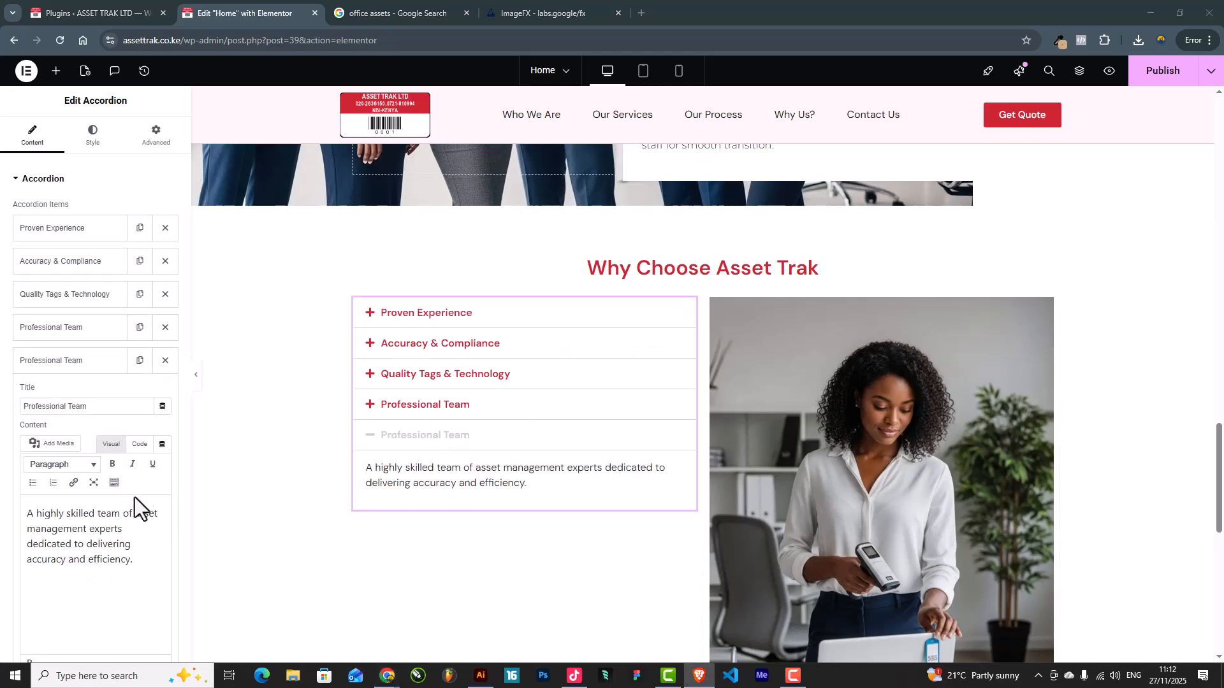
{"action": "left_click_drag", "start_coordinate": [104, 403], "coordinate": [4, 408]}
{"action": "type", "text": "Seamless Integration"}
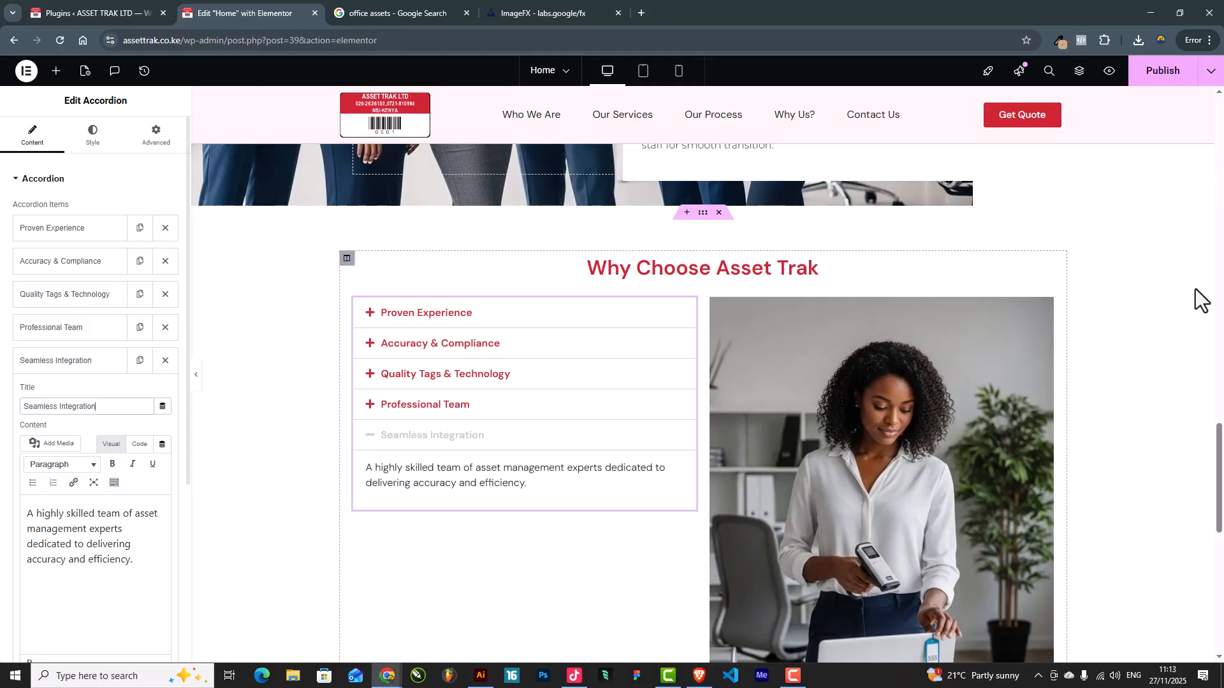
Replace the Seamless Integration item's content with "Compatible with ERP systems such as SAP, Oracle, Sage, and more."
{"action": "key", "text": "alt+Tab"}
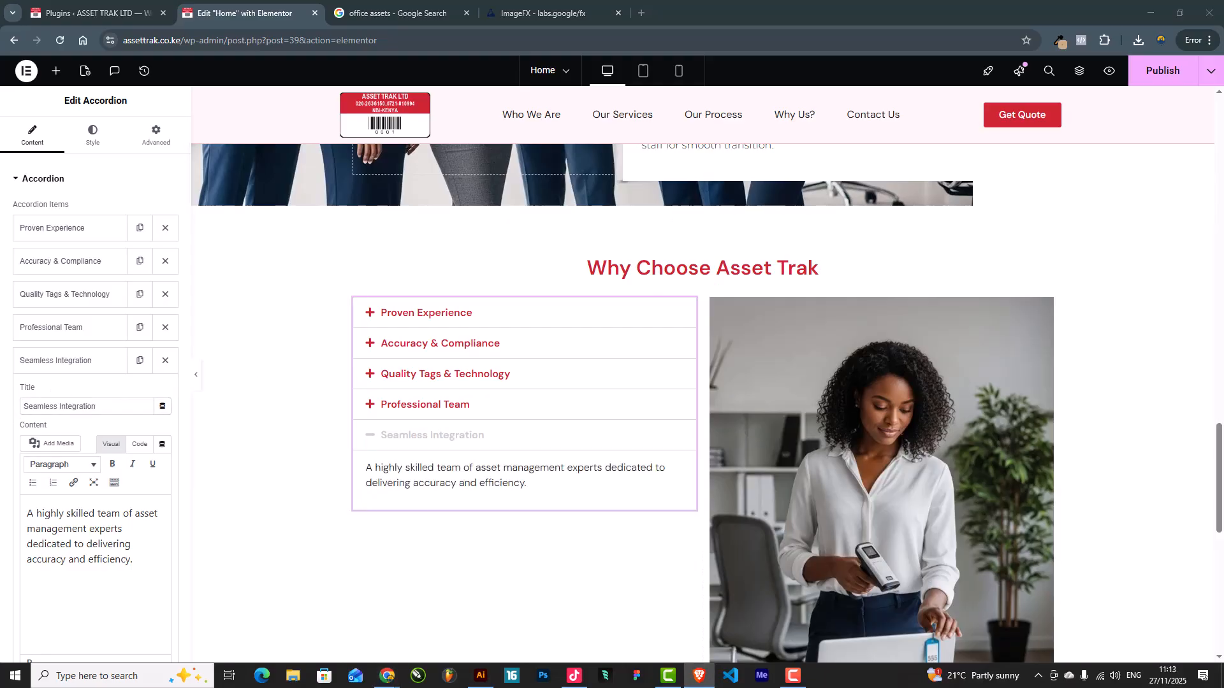
{"action": "left_click", "coordinate": [109, 538]}
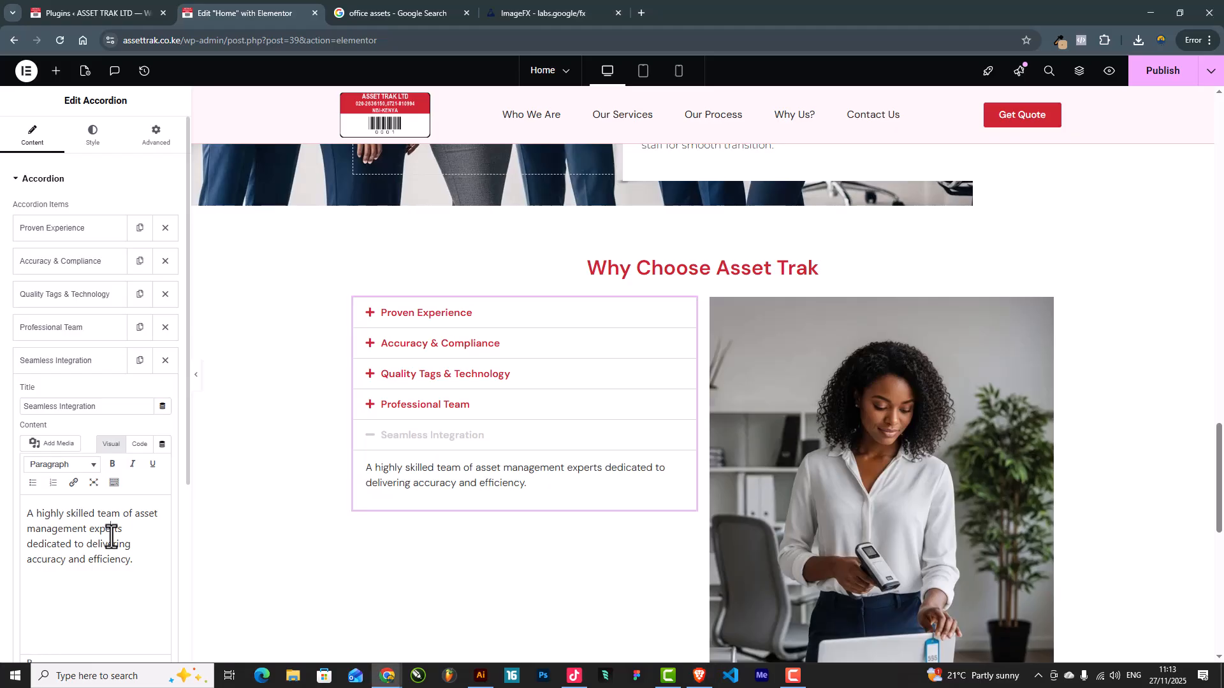
{"action": "key", "text": "ctrl+a"}
{"action": "type", "text": "Compatible with ERP systems such as SAP, Oracle, Sage, and more."}
{"action": "left_click", "coordinate": [84, 369]}
{"action": "scroll", "coordinate": [840, 438], "scroll_direction": "down", "scroll_amount": 1}
{"action": "left_click", "coordinate": [877, 409]}
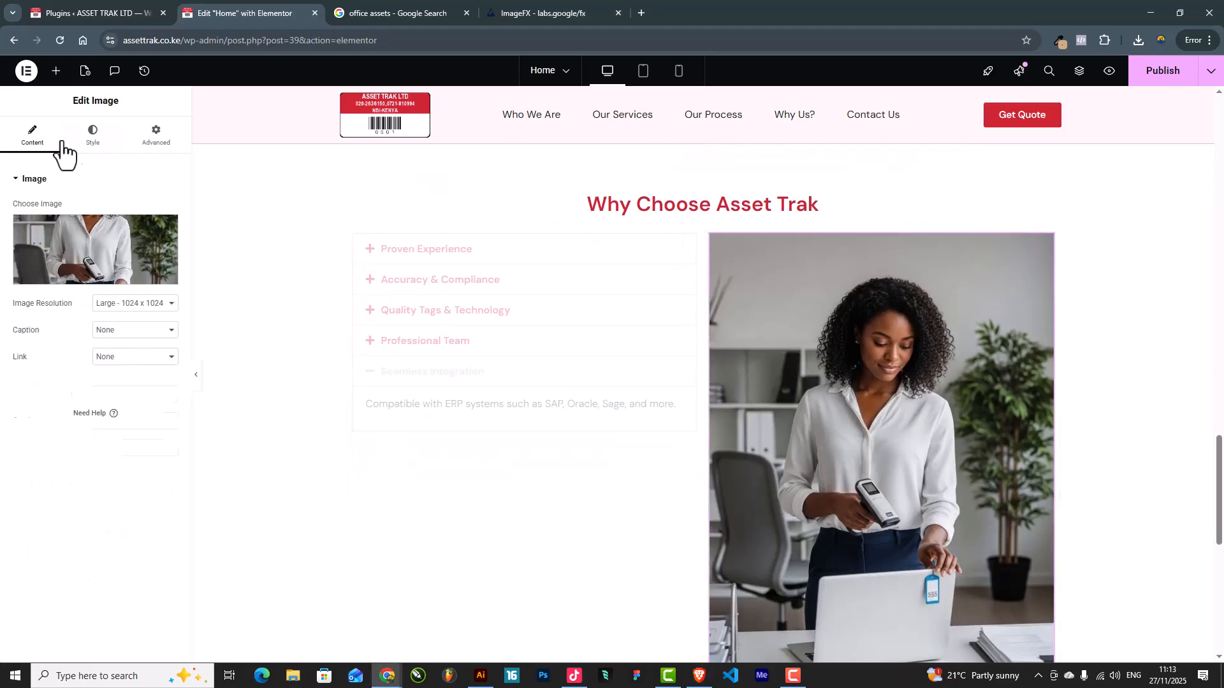
{"action": "left_click", "coordinate": [91, 137]}
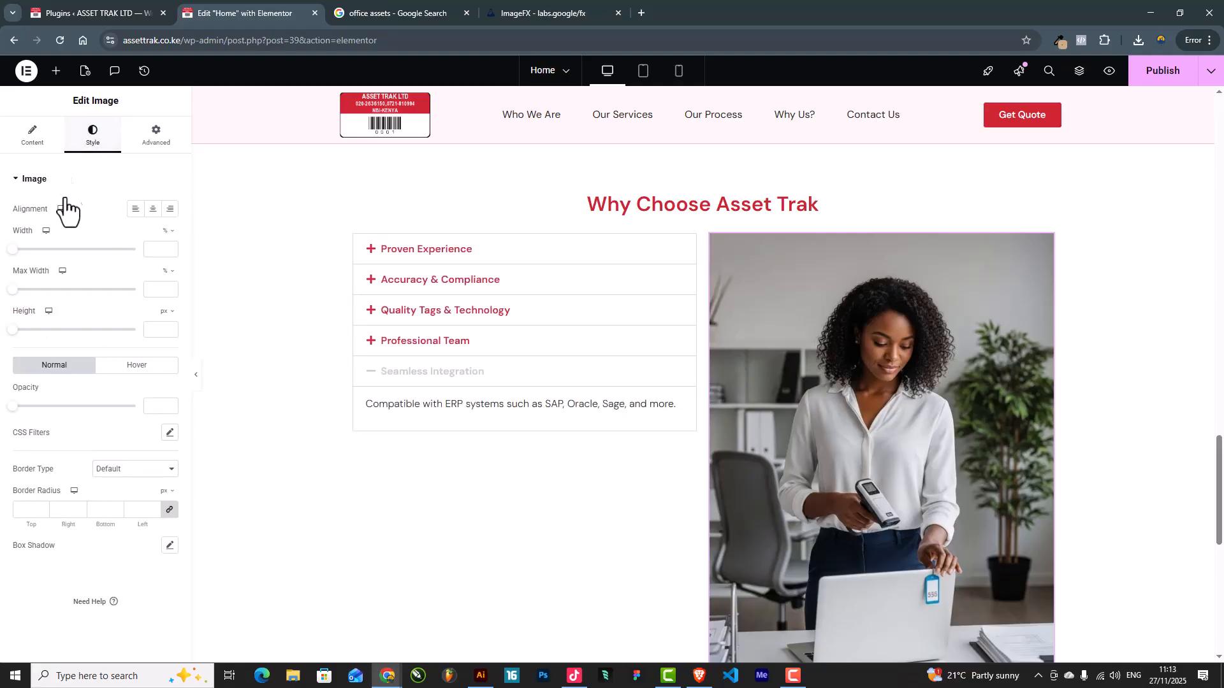
{"action": "left_click", "coordinate": [37, 141]}
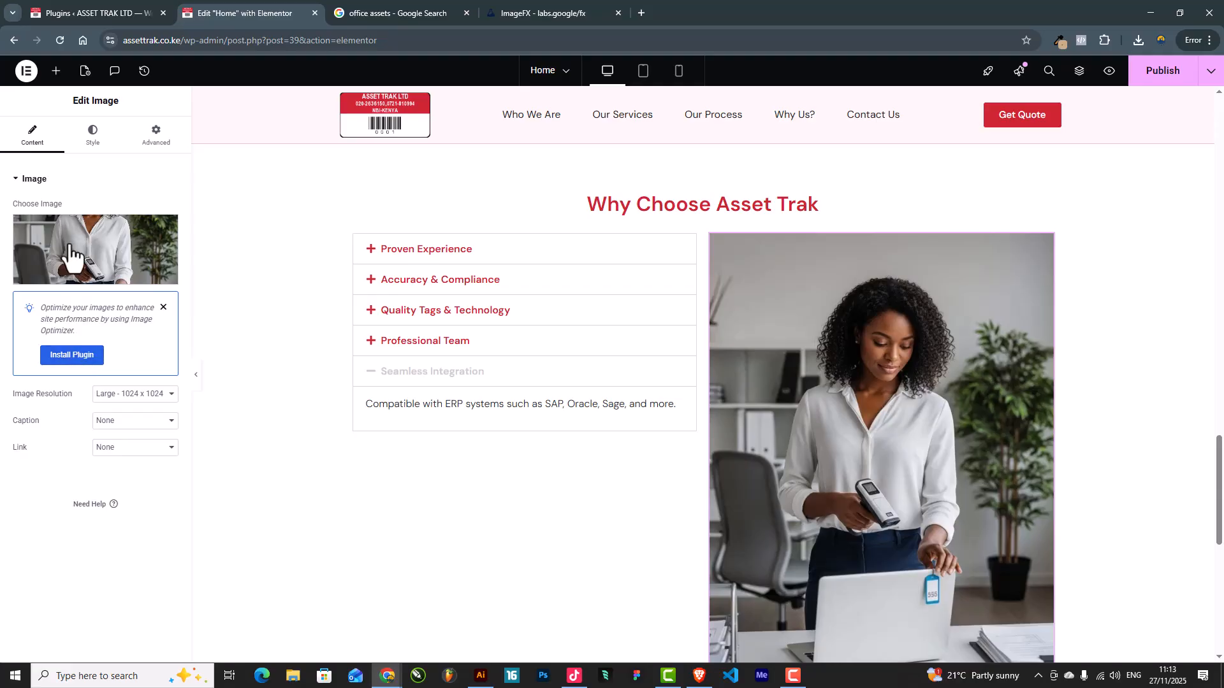
{"action": "left_click", "coordinate": [95, 135]}
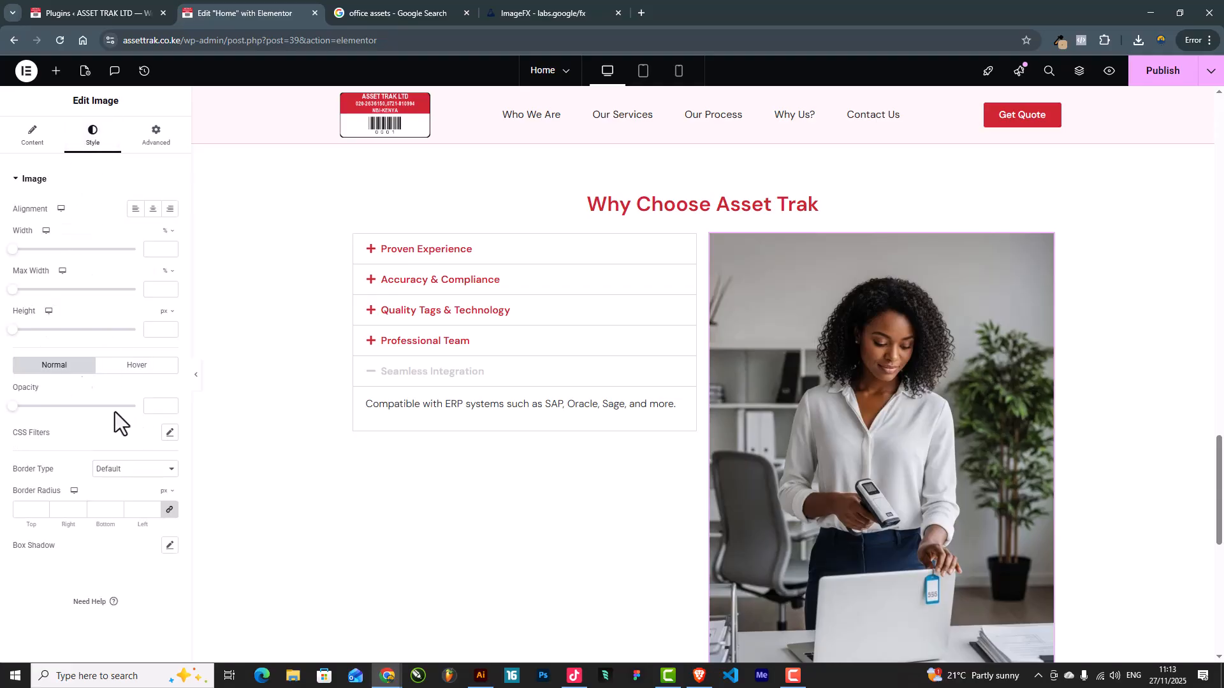
{"action": "left_click", "coordinate": [30, 151]}
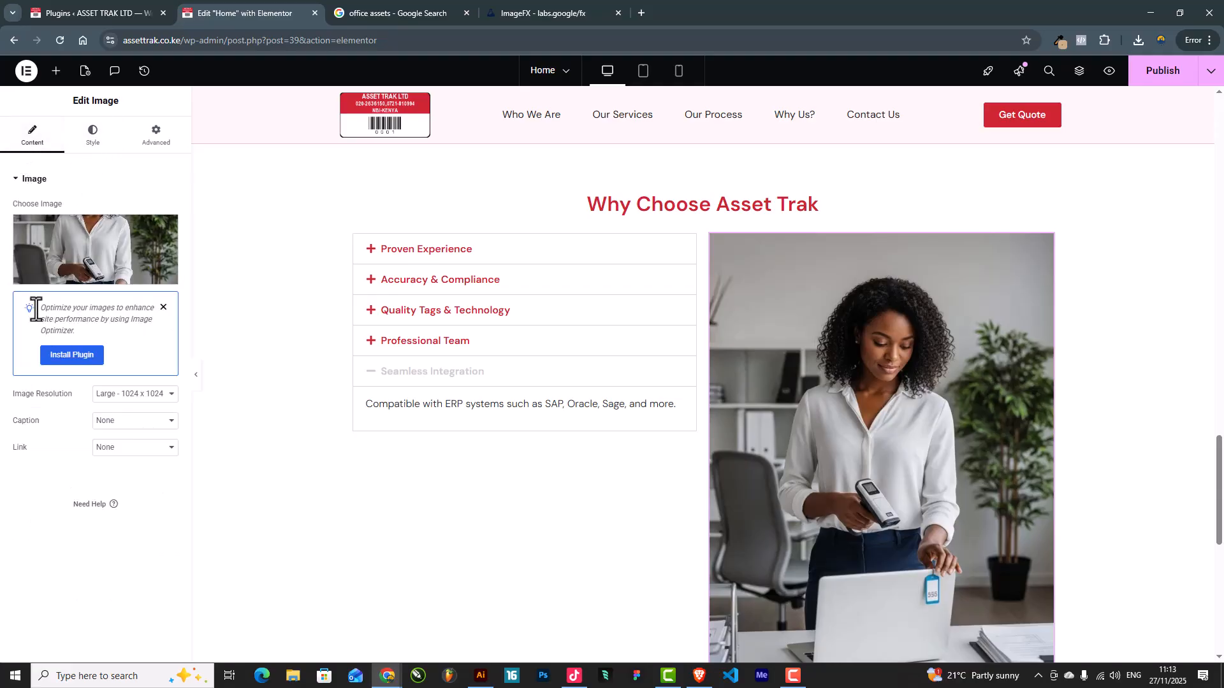
Change the icon of the Why Choose Asset Trak accordion to the Angle down icon from the icon library
{"action": "left_click", "coordinate": [688, 255]}
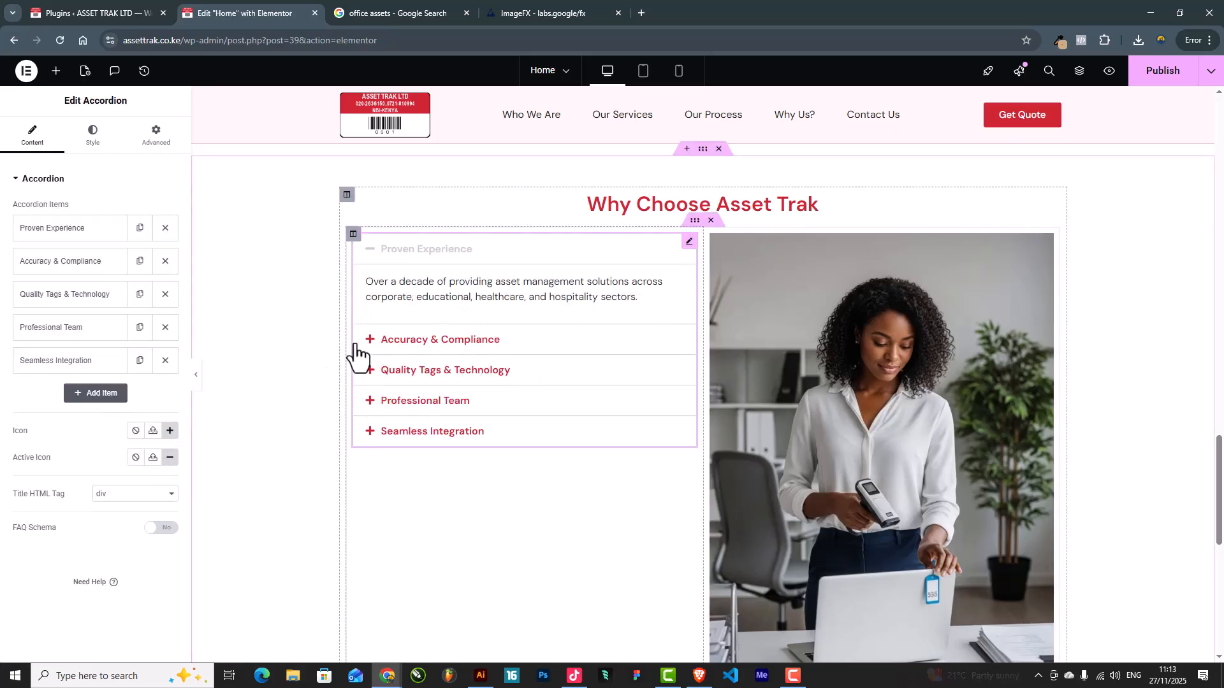
{"action": "left_click", "coordinate": [135, 431]}
{"action": "left_click", "coordinate": [153, 430]}
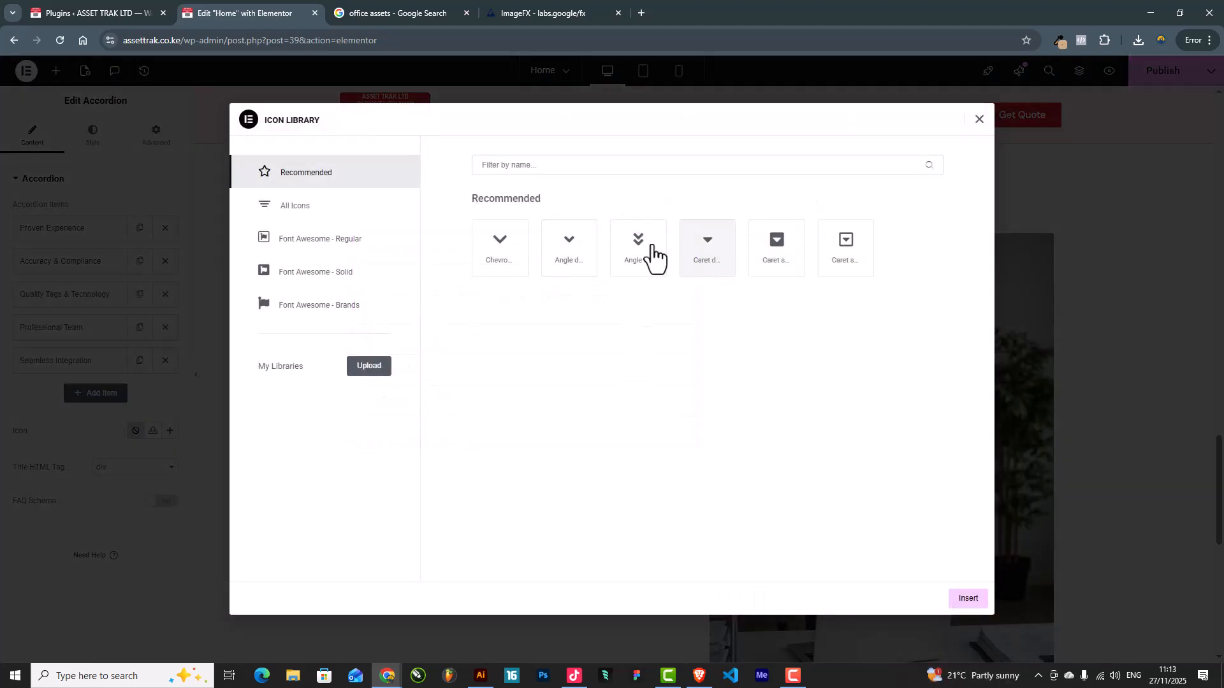
{"action": "left_click", "coordinate": [573, 254]}
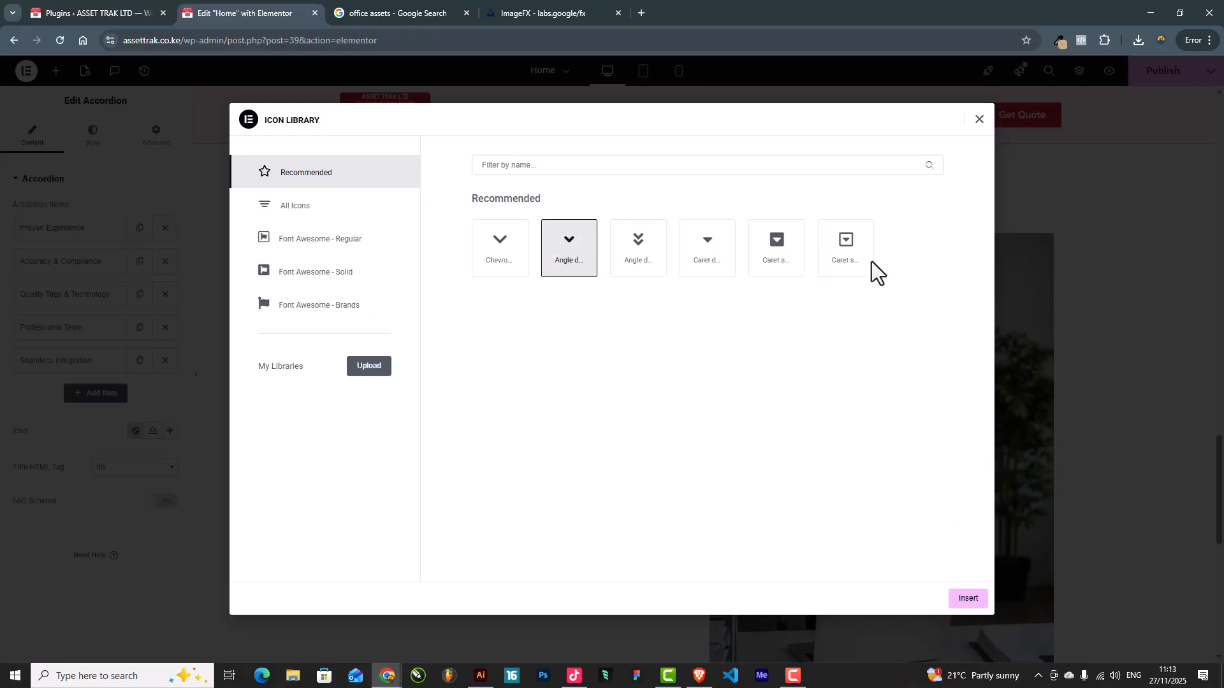
{"action": "left_click", "coordinate": [969, 600]}
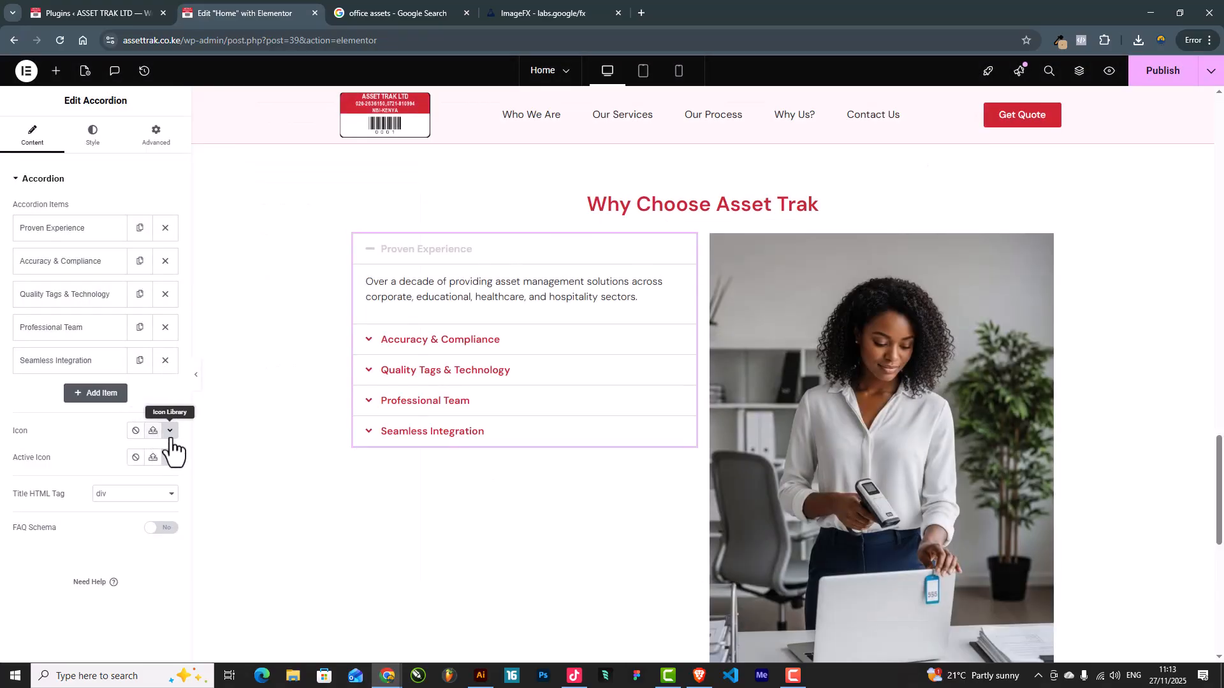
Set the accordion's active icon to Angle up from the icon library
{"action": "left_click", "coordinate": [170, 457]}
{"action": "left_click", "coordinate": [559, 261]}
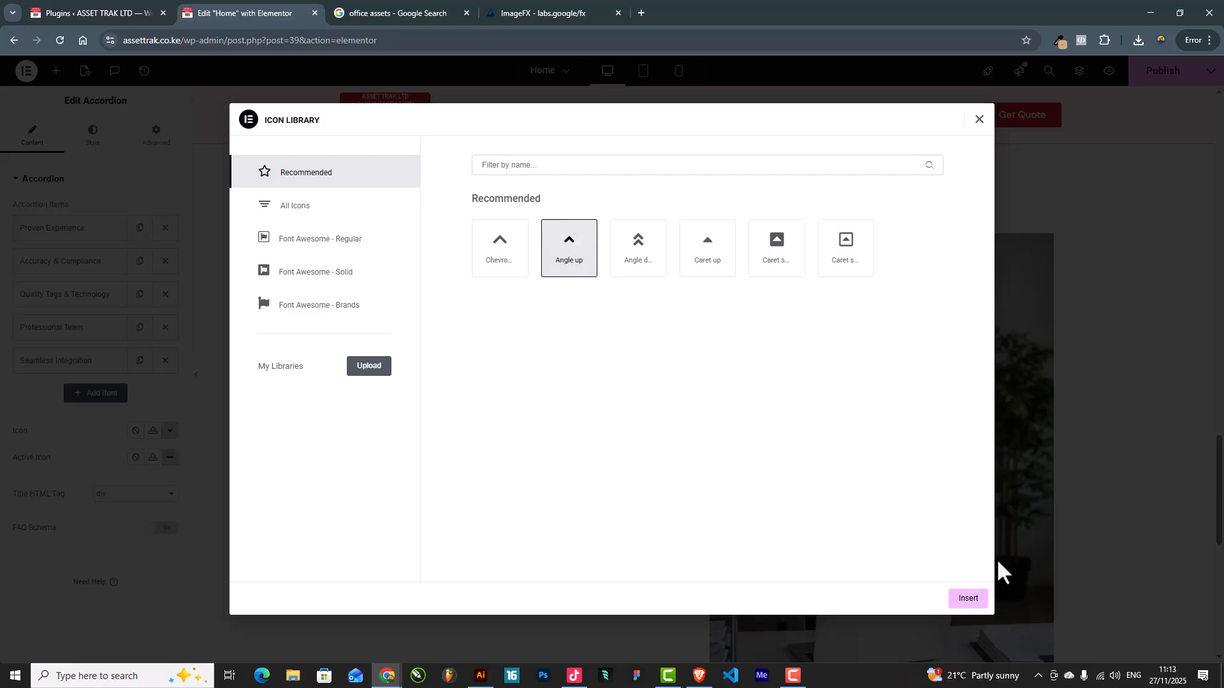
{"action": "left_click", "coordinate": [969, 599]}
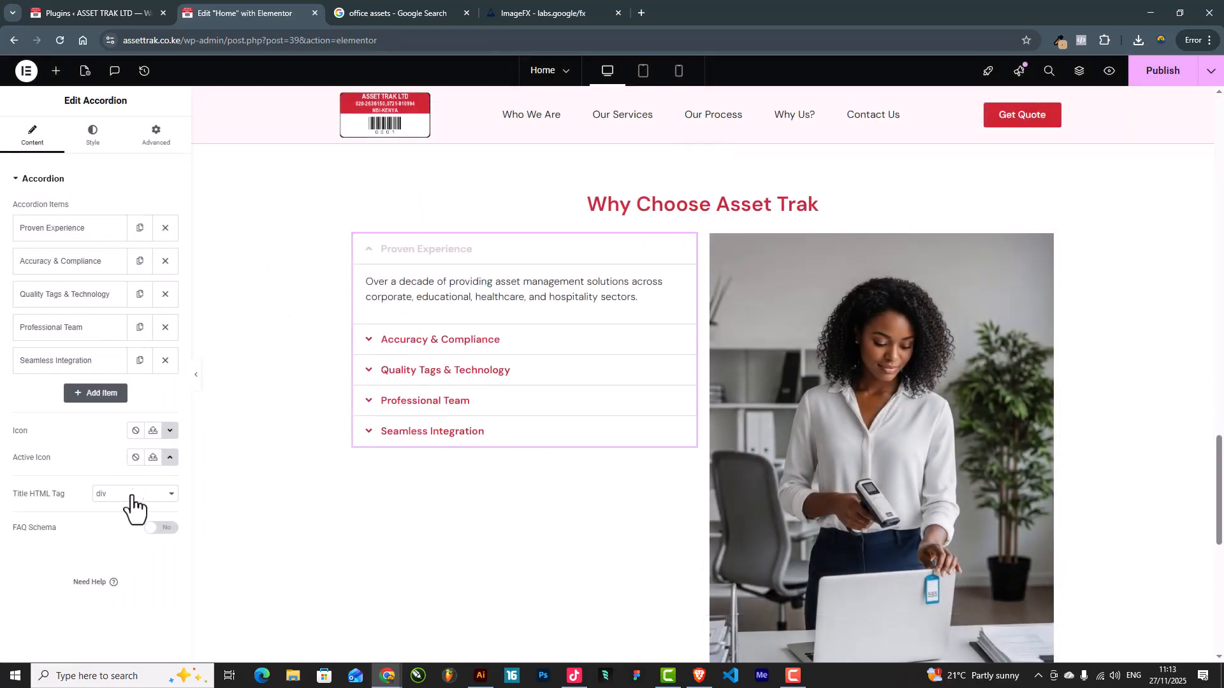
Enable the FAQ Schema option for the accordion, keeping div as the title HTML tag
{"action": "left_click", "coordinate": [151, 530]}
{"action": "left_click", "coordinate": [118, 501]}
{"action": "left_click", "coordinate": [117, 501]}
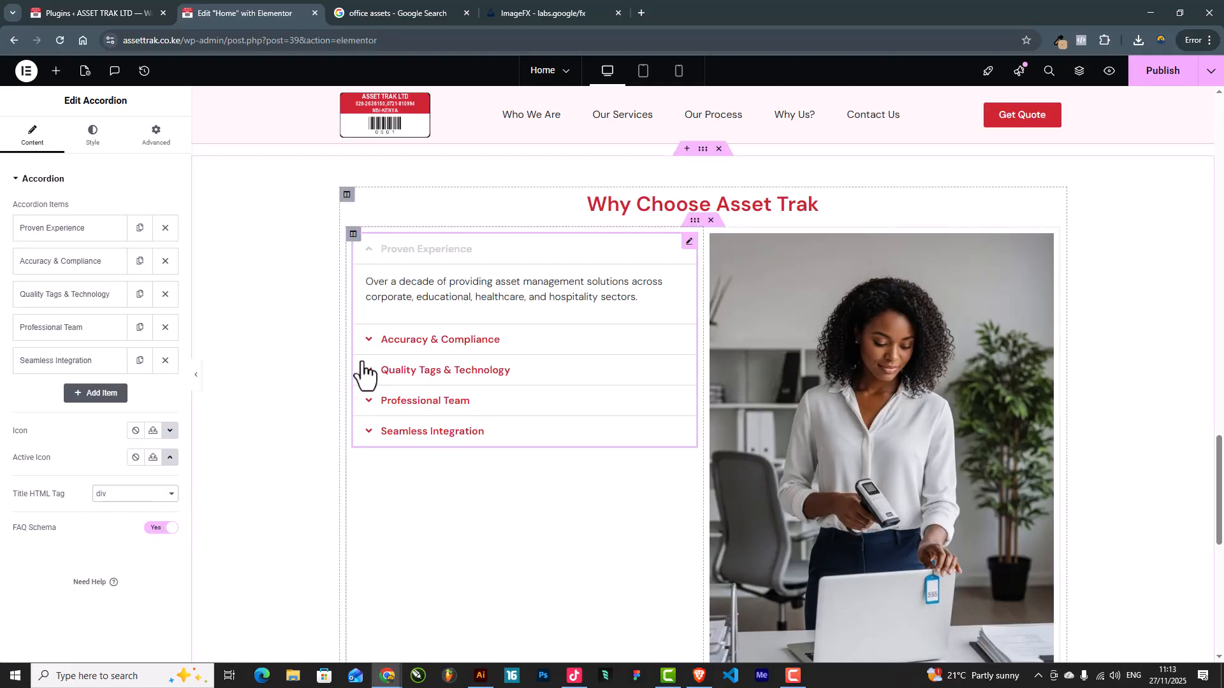
Align the accordion's icons to the end of the title rows and try expanding and collapsing the Accuracy & Compliance item
{"action": "left_click", "coordinate": [95, 148]}
{"action": "left_click", "coordinate": [39, 334]}
{"action": "left_click", "coordinate": [170, 270]}
{"action": "left_click", "coordinate": [624, 341]}
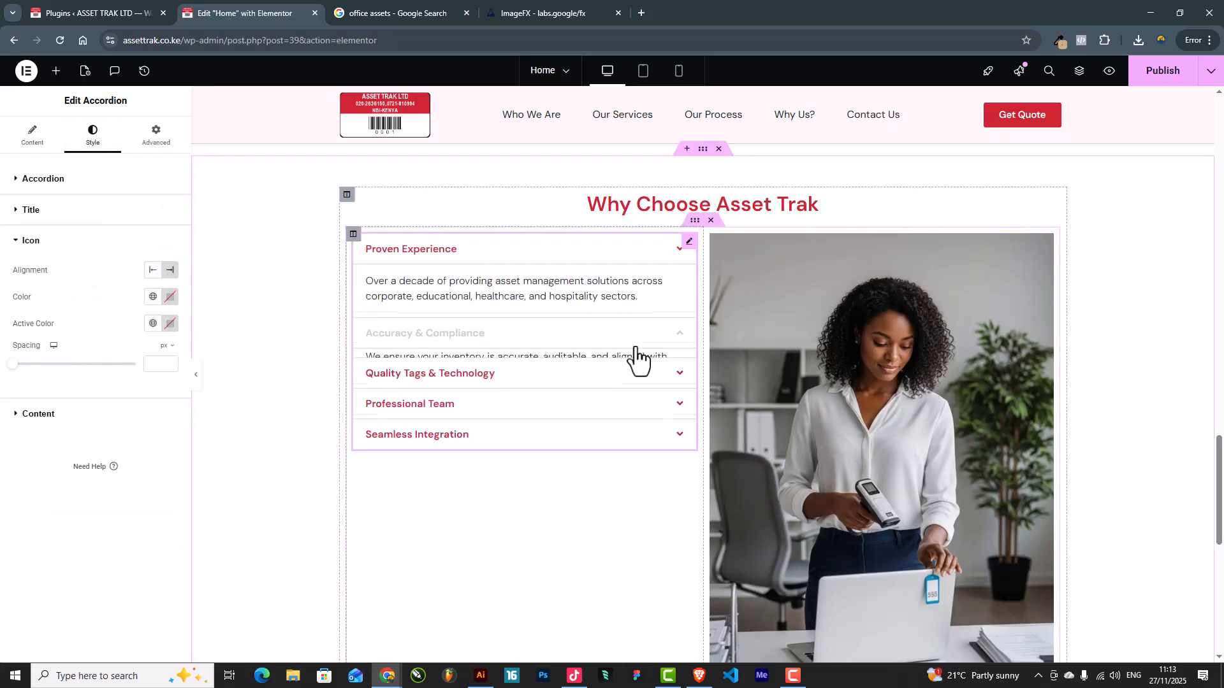
{"action": "left_click", "coordinate": [645, 282]}
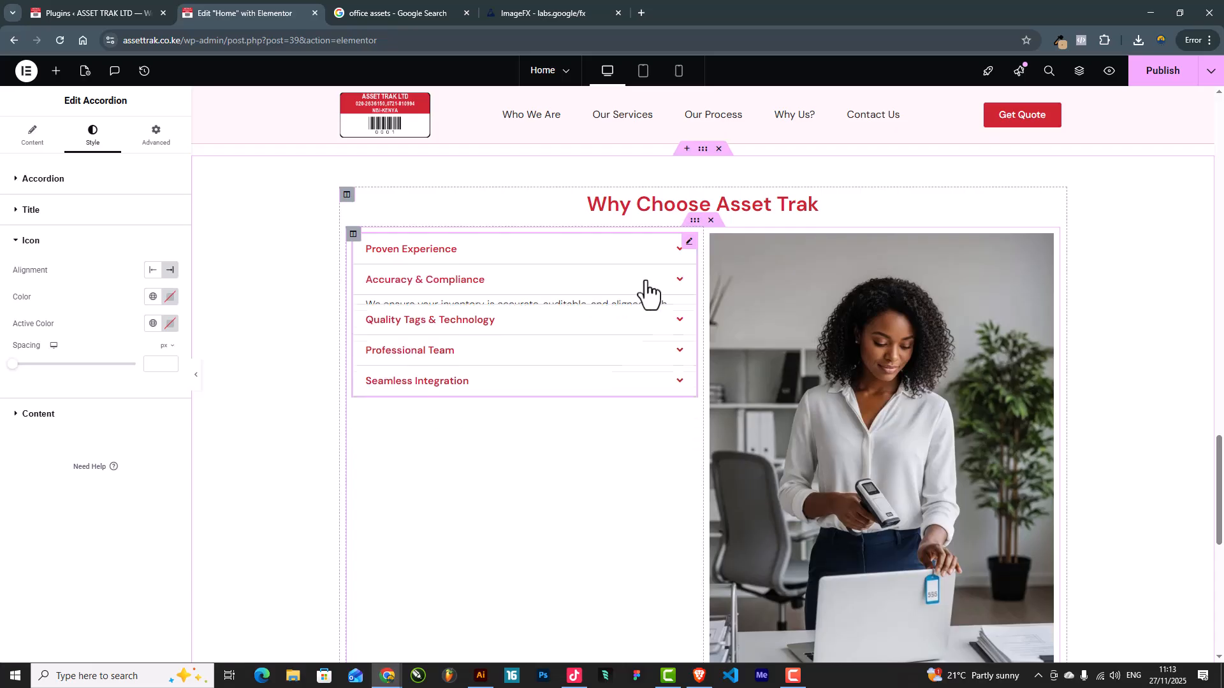
{"action": "left_click", "coordinate": [476, 292]}
{"action": "left_click", "coordinate": [487, 290]}
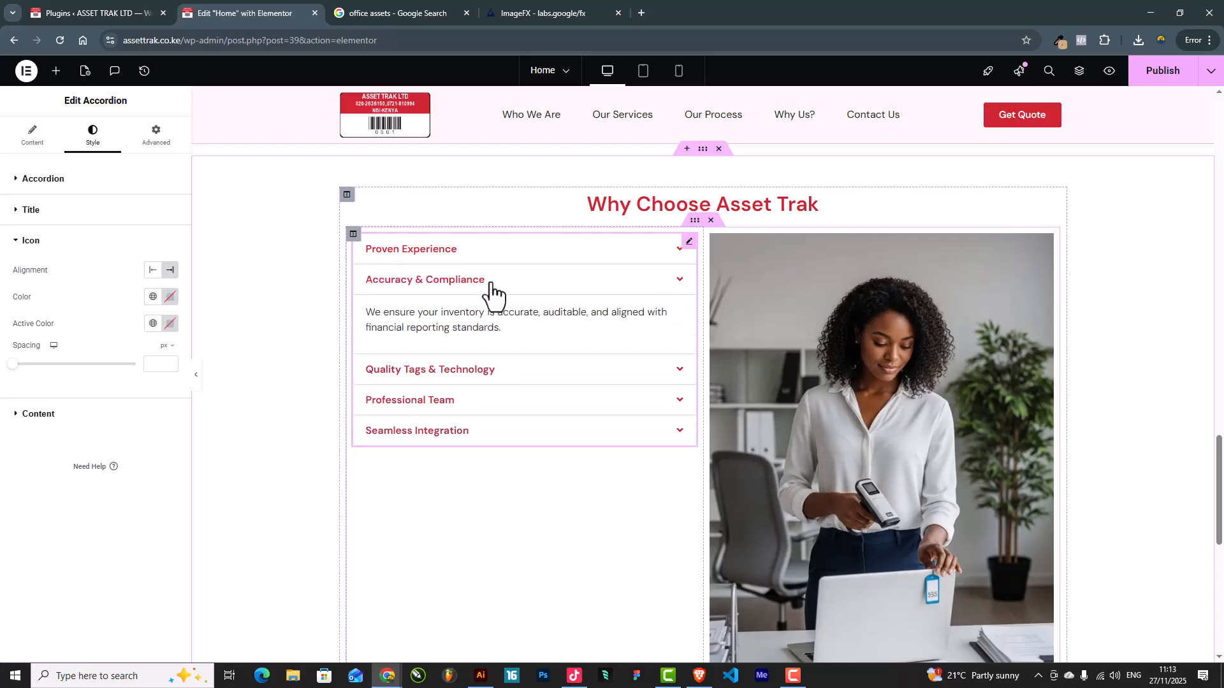
Set the accordion titles' padding to 24 px on all sides and check the spacing by toggling the Proven Experience item
{"action": "left_click", "coordinate": [25, 215]}
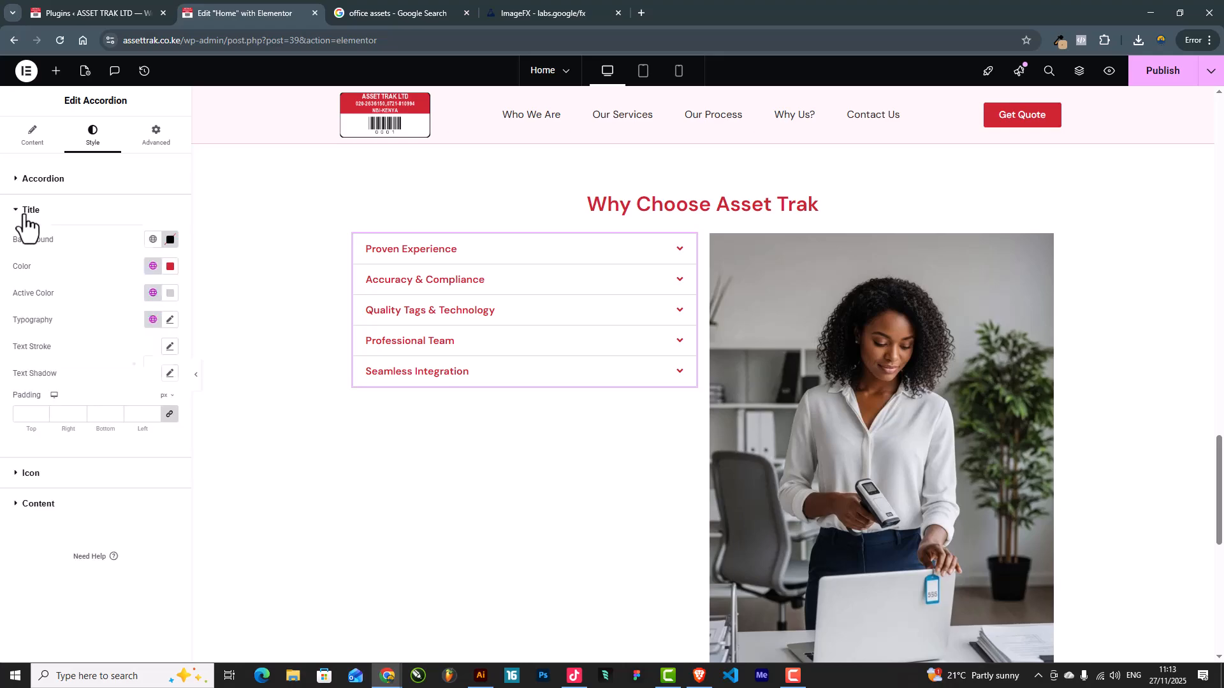
{"action": "left_click", "coordinate": [26, 415]}
{"action": "type", "text": "20"}
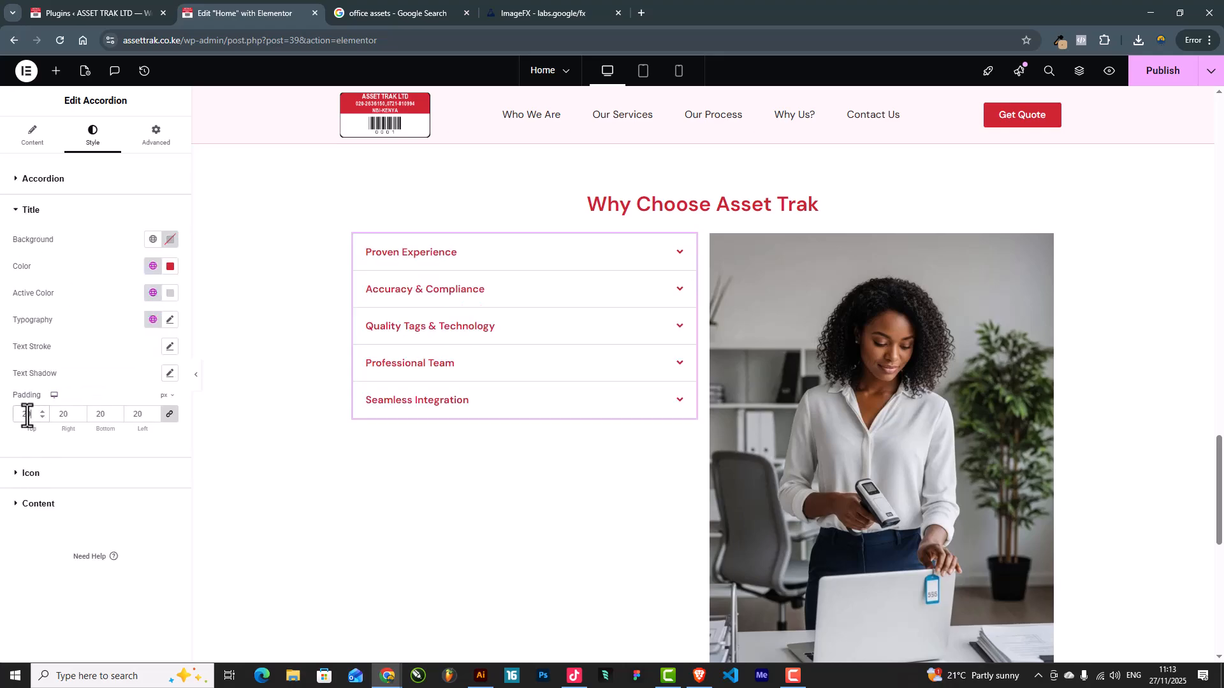
{"action": "left_click", "coordinate": [40, 412]}
{"action": "left_click", "coordinate": [40, 412]}
{"action": "left_click", "coordinate": [39, 412]}
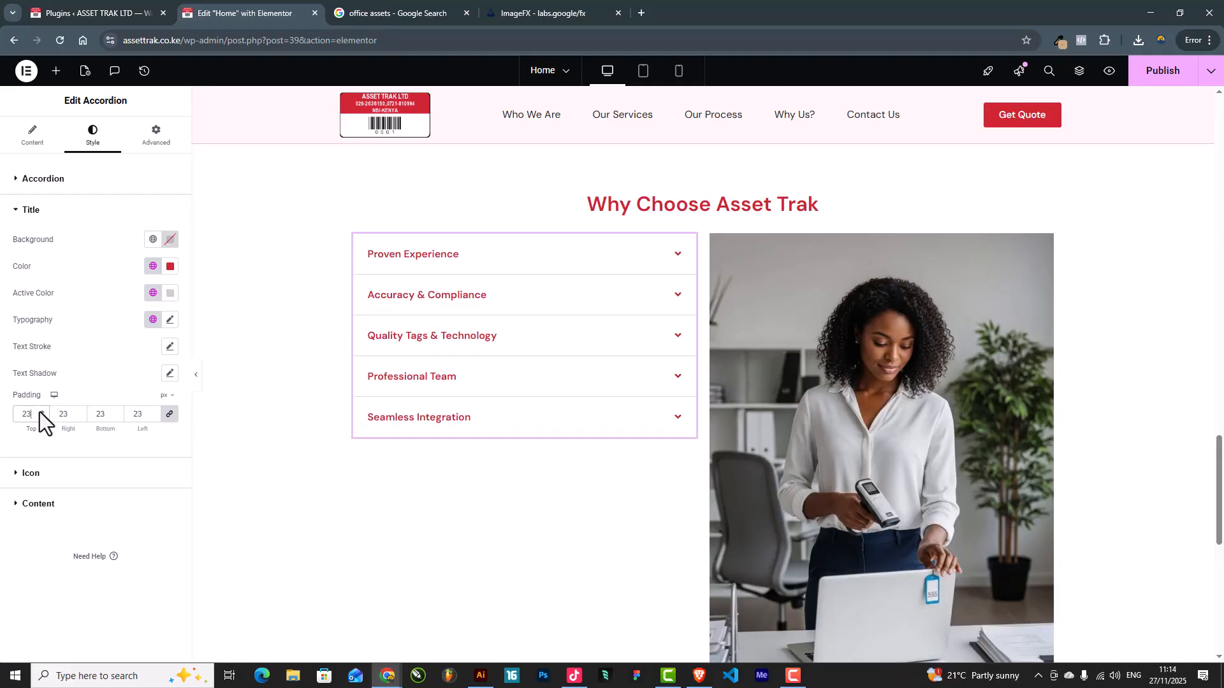
{"action": "left_click", "coordinate": [40, 411]}
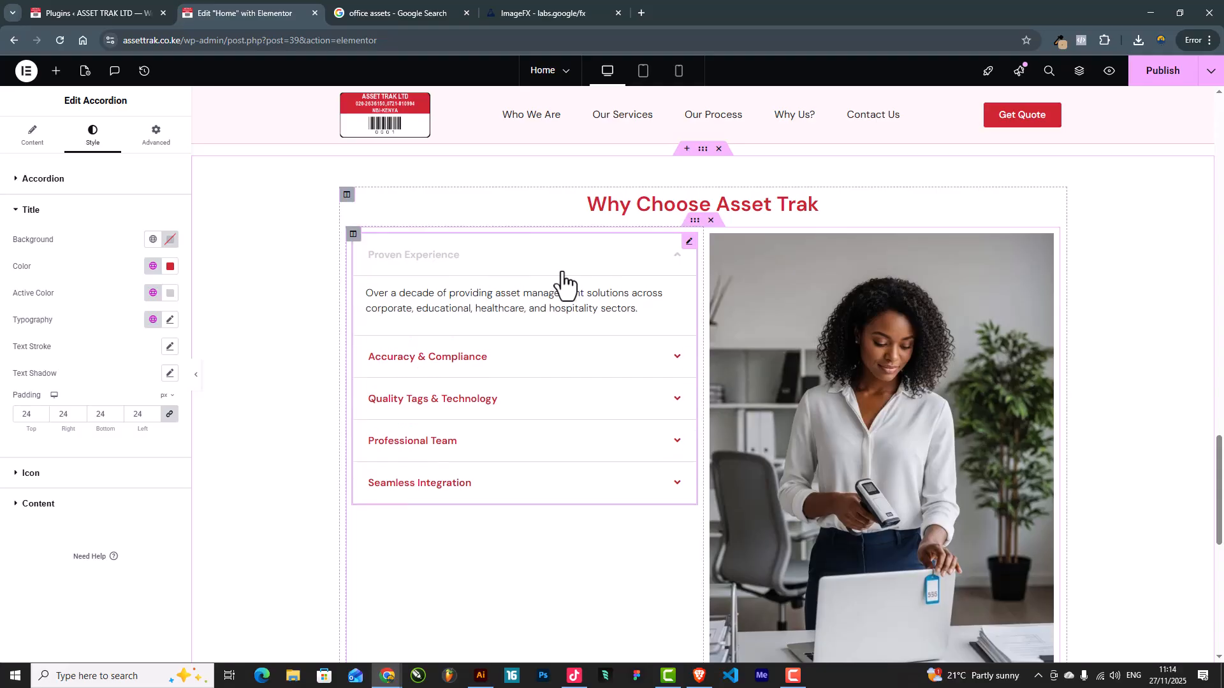
{"action": "left_click", "coordinate": [557, 270]}
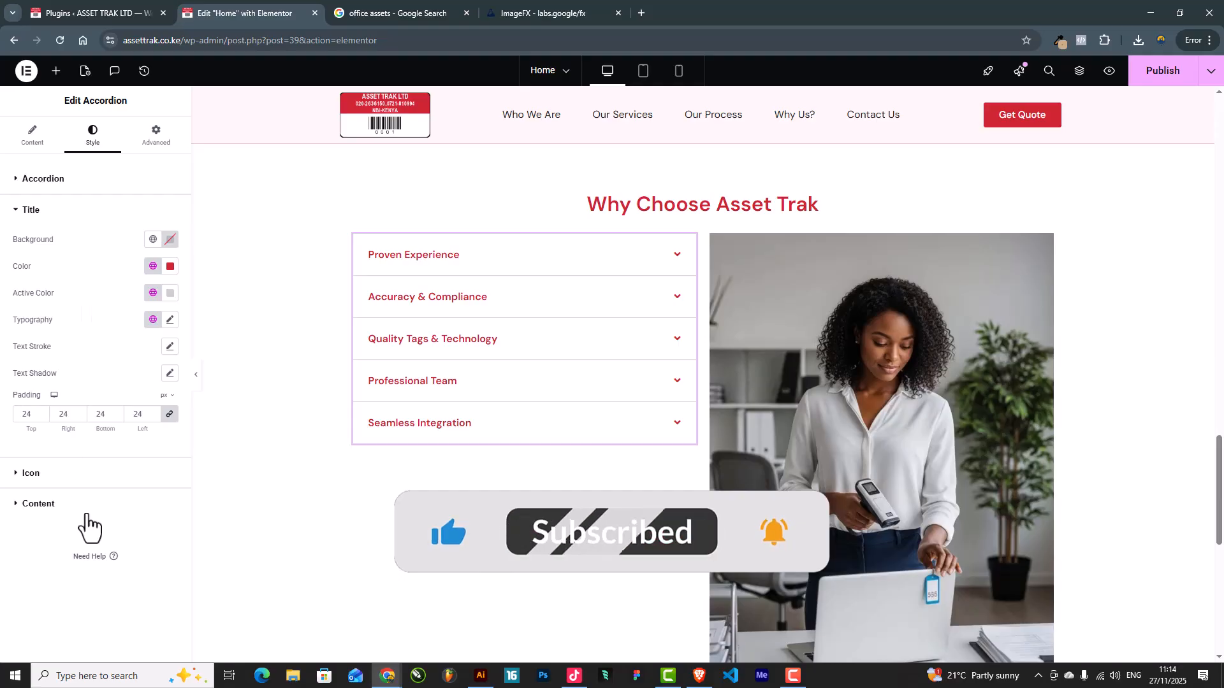
Apply the global color "New Global Color" to the accordion content background and preview it by toggling the Proven Experience item
{"action": "left_click", "coordinate": [60, 505]}
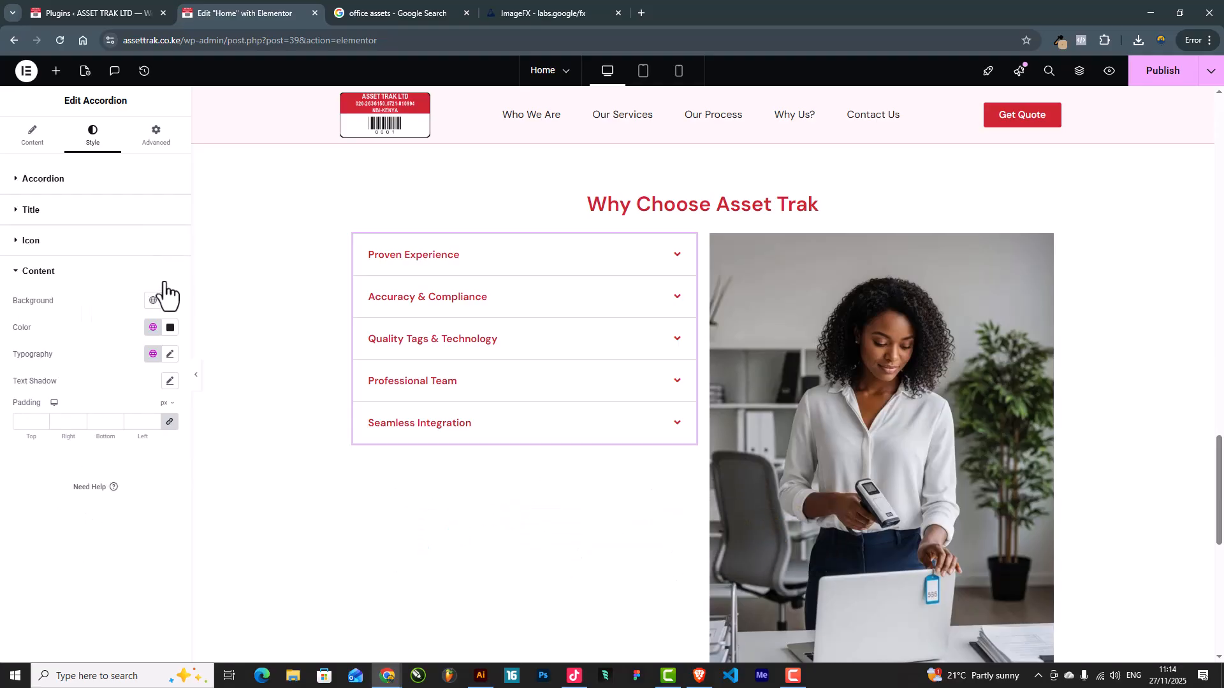
{"action": "left_click", "coordinate": [153, 300]}
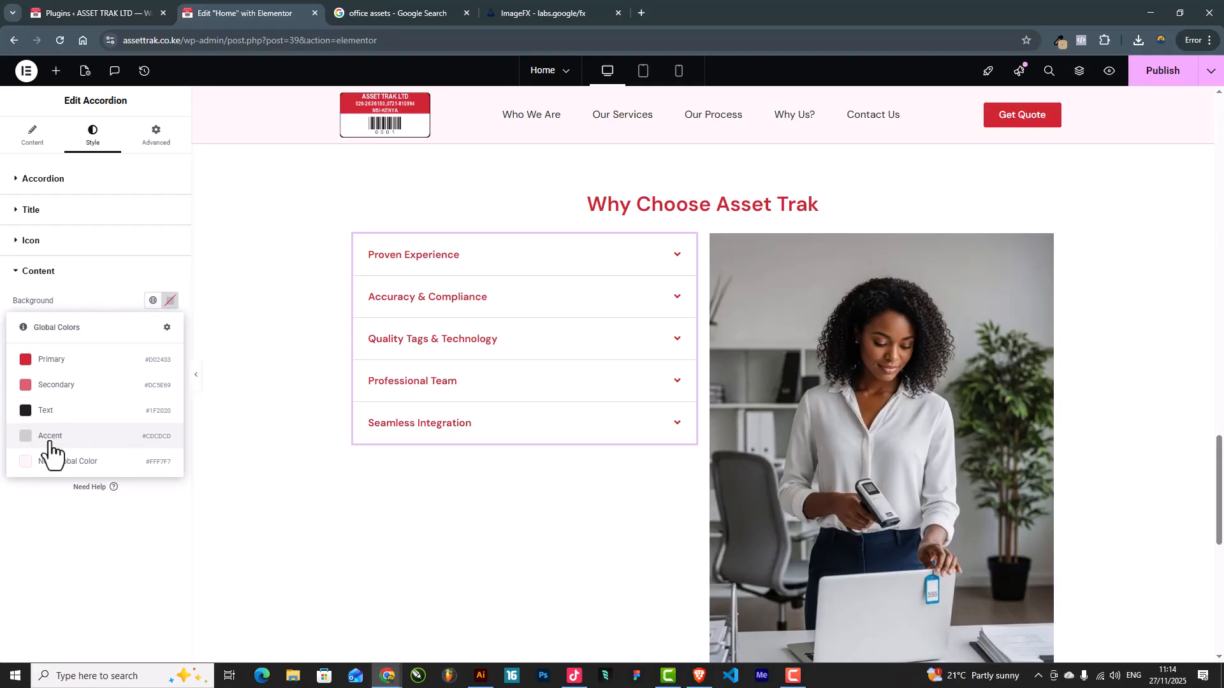
{"action": "left_click", "coordinate": [51, 461]}
{"action": "left_click", "coordinate": [486, 255]}
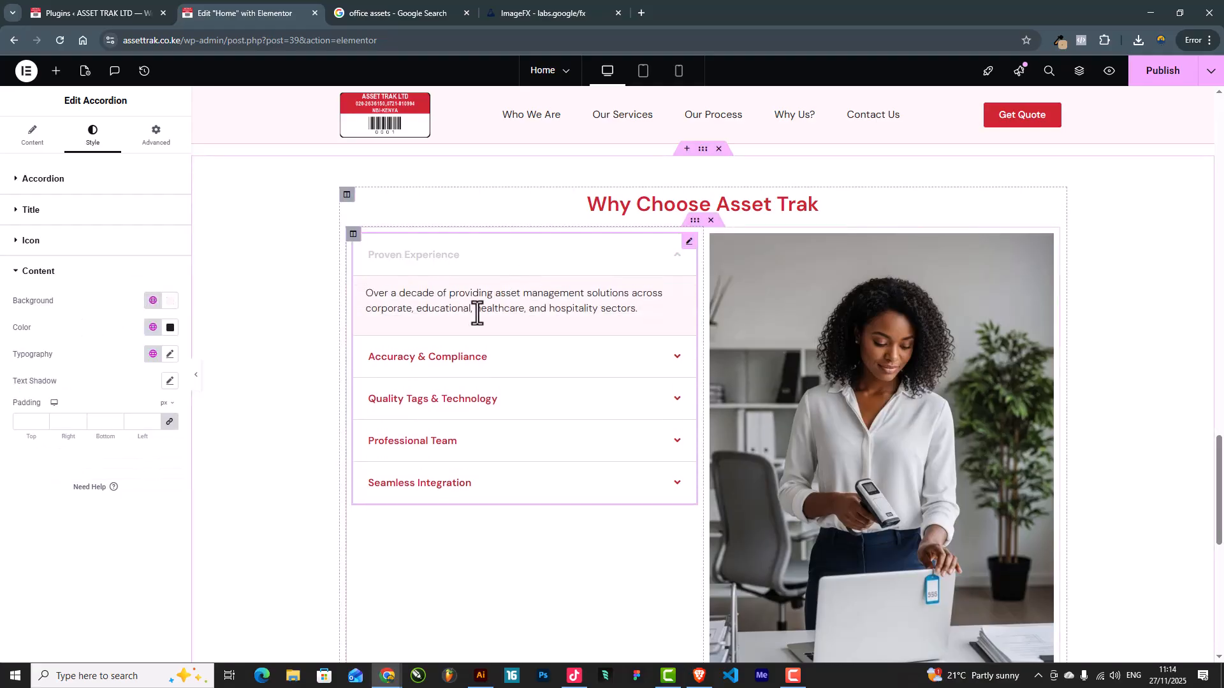
{"action": "left_click", "coordinate": [464, 274]}
{"action": "left_click", "coordinate": [464, 273]}
{"action": "left_click", "coordinate": [452, 271]}
Set the accordion titles' active color to the global color Text and preview it by expanding each item in turn
{"action": "left_click", "coordinate": [27, 211]}
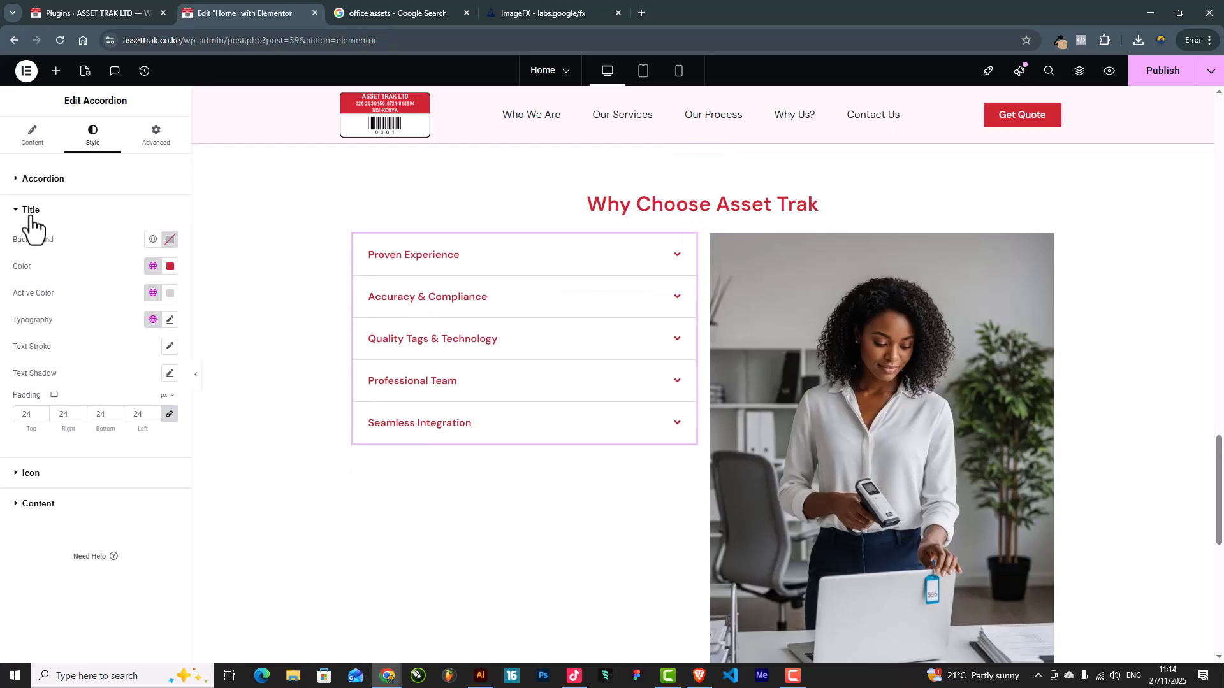
{"action": "left_click", "coordinate": [153, 293]}
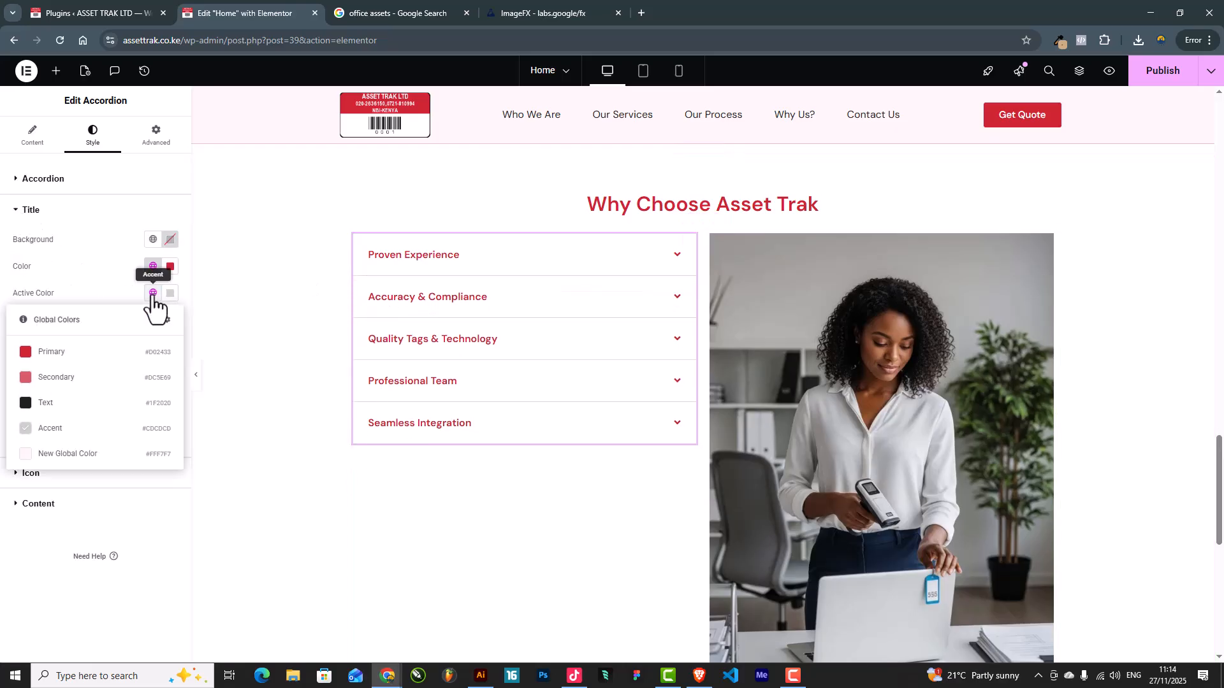
{"action": "left_click", "coordinate": [95, 403]}
{"action": "left_click", "coordinate": [404, 274]}
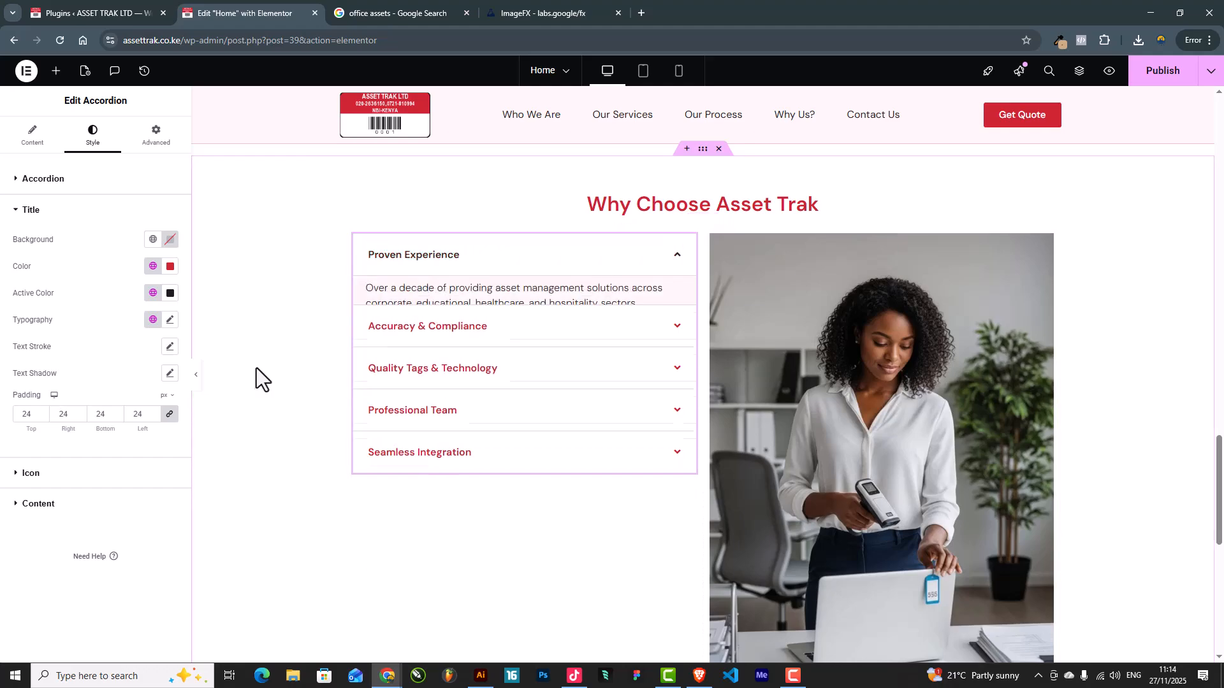
{"action": "left_click", "coordinate": [440, 360]}
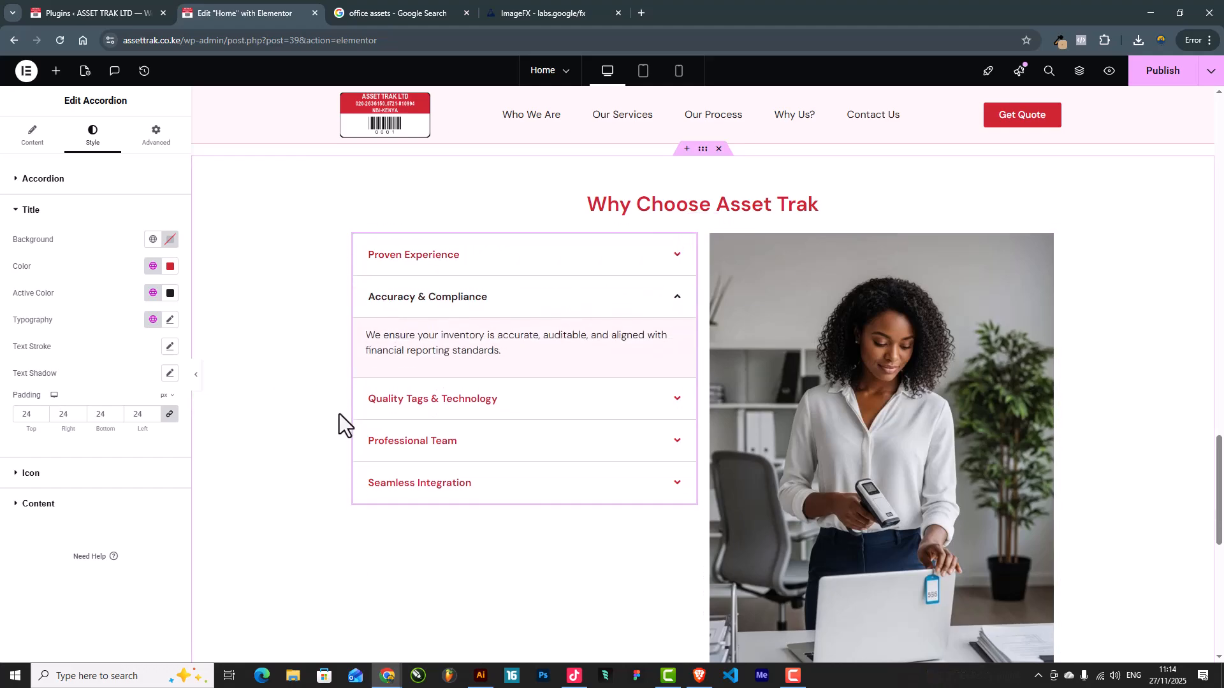
{"action": "left_click", "coordinate": [421, 411]}
{"action": "left_click", "coordinate": [408, 440]}
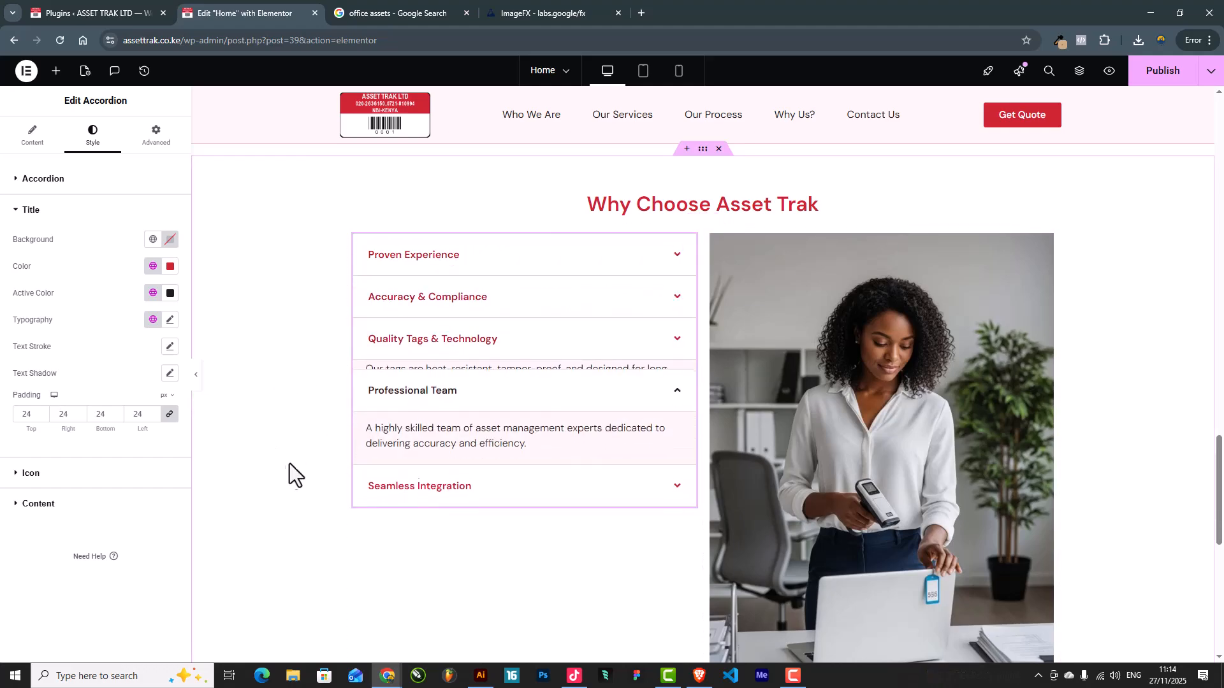
{"action": "left_click", "coordinate": [494, 496]}
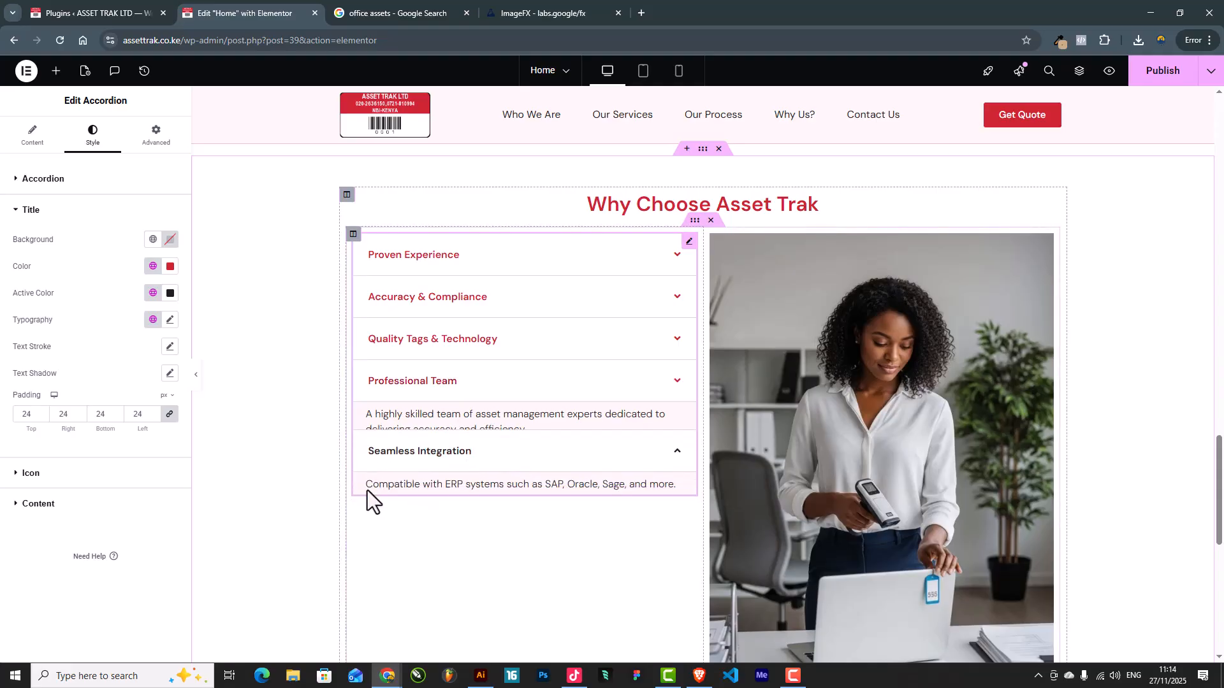
Give the image beside the accordion a height of 431 px, Cover object fit and a 4 px border radius
{"action": "left_click", "coordinate": [969, 379]}
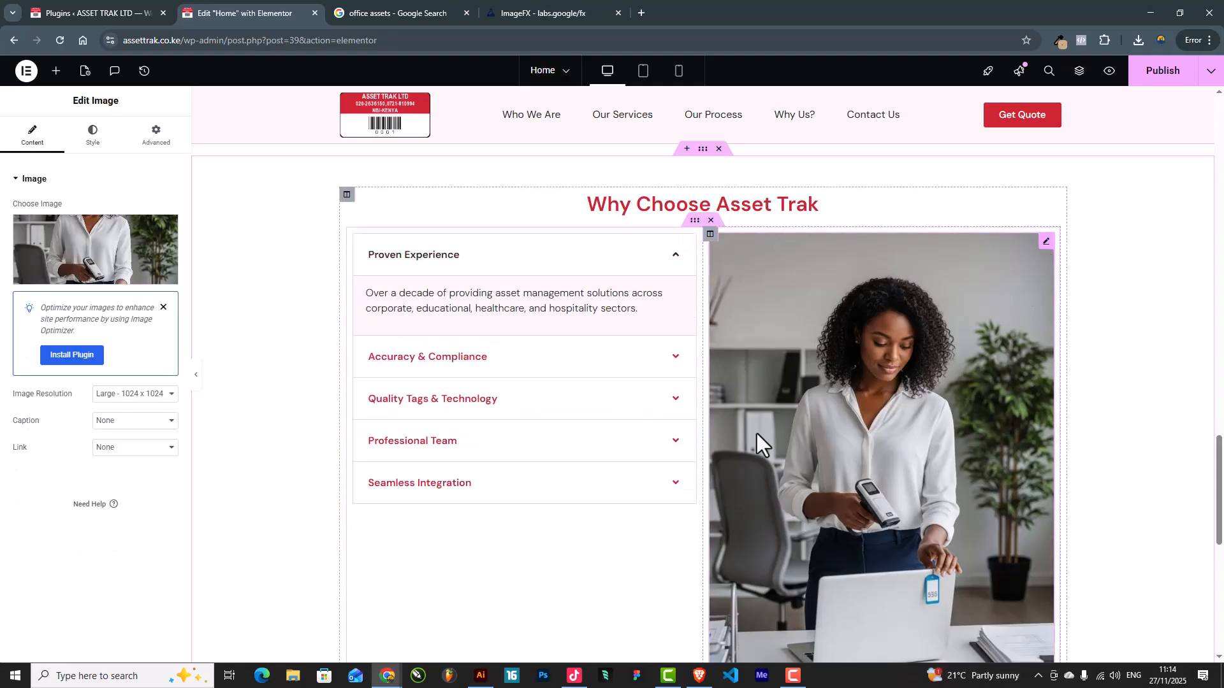
{"action": "left_click", "coordinate": [94, 134]}
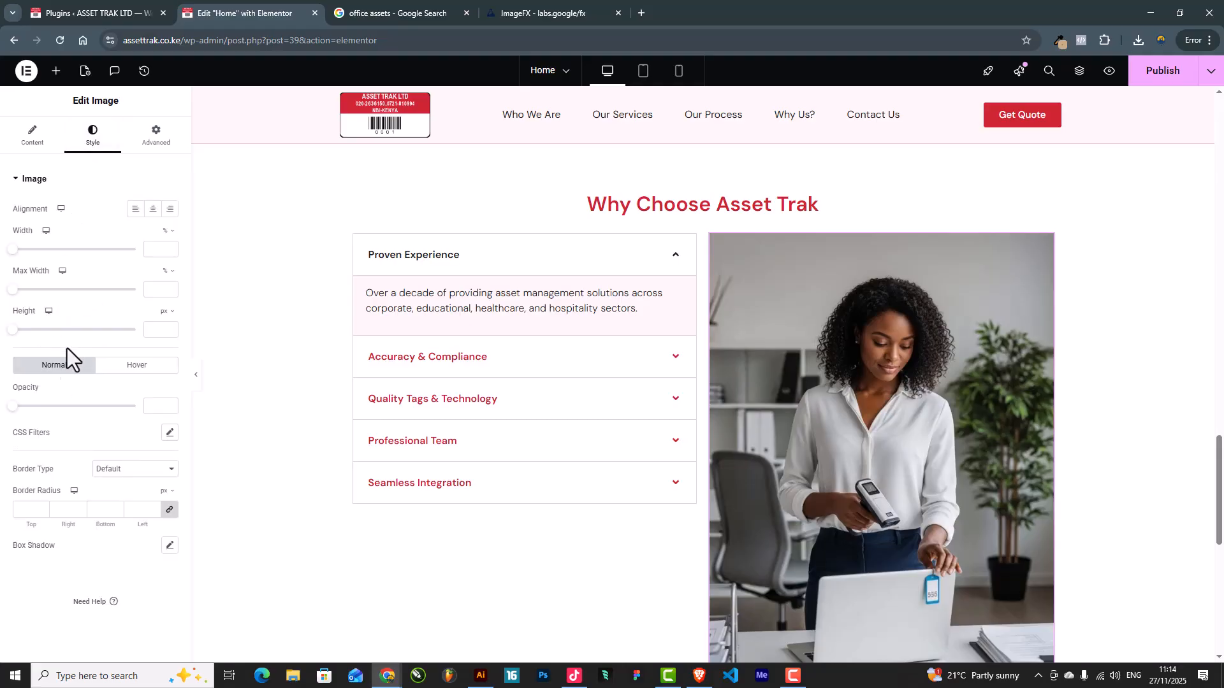
{"action": "left_click_drag", "start_coordinate": [14, 329], "coordinate": [108, 329]}
{"action": "left_click", "coordinate": [111, 357]}
{"action": "left_click", "coordinate": [129, 403]}
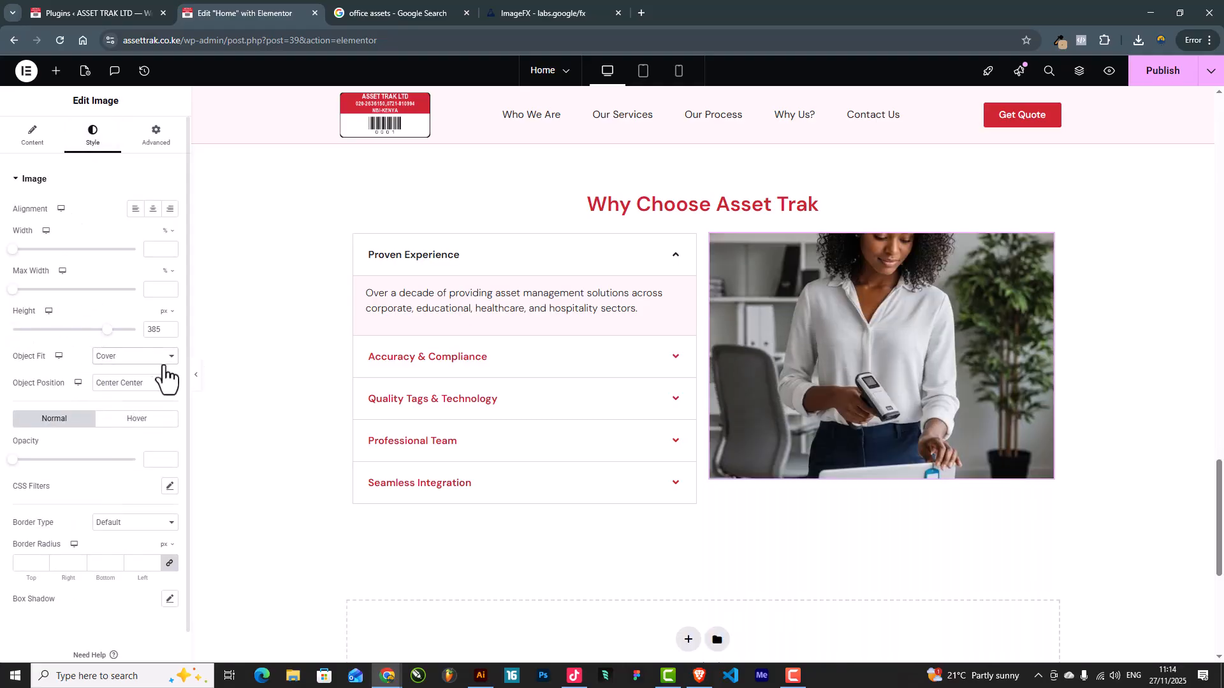
{"action": "left_click_drag", "start_coordinate": [109, 334], "coordinate": [119, 343]}
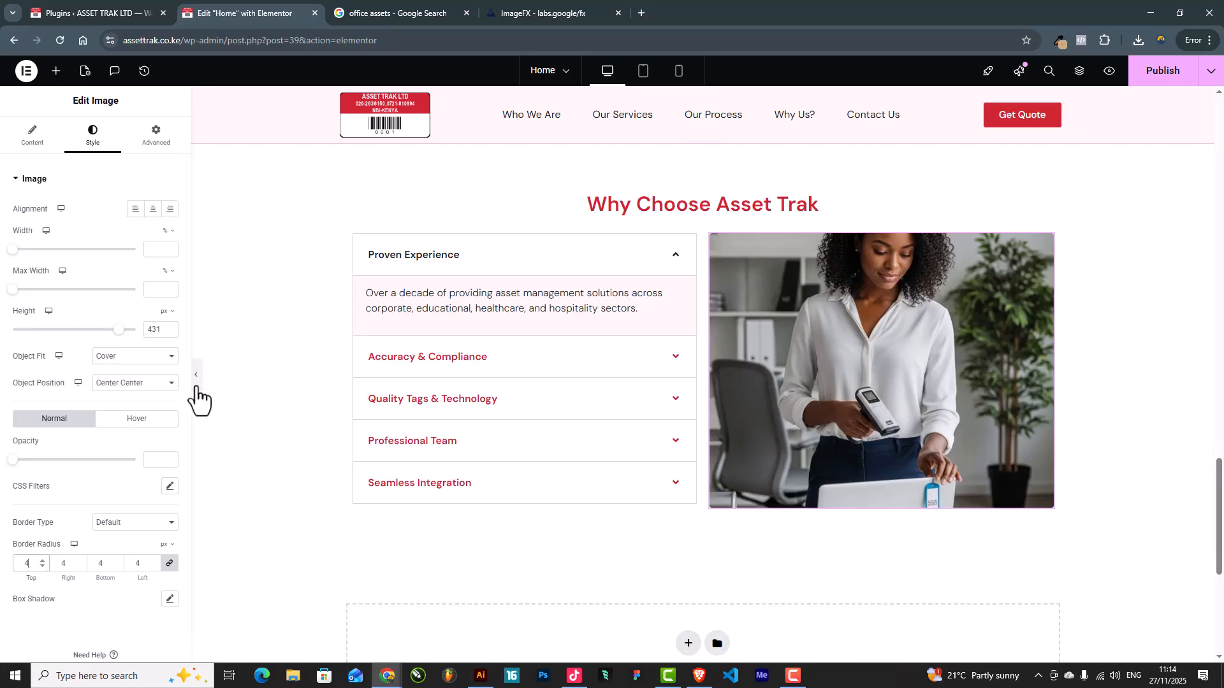
Review the page at full width from the service cards through Our Process to the Why Choose Asset Trak section
{"action": "left_click", "coordinate": [196, 376]}
{"action": "scroll", "coordinate": [636, 343], "scroll_direction": "up", "scroll_amount": 10}
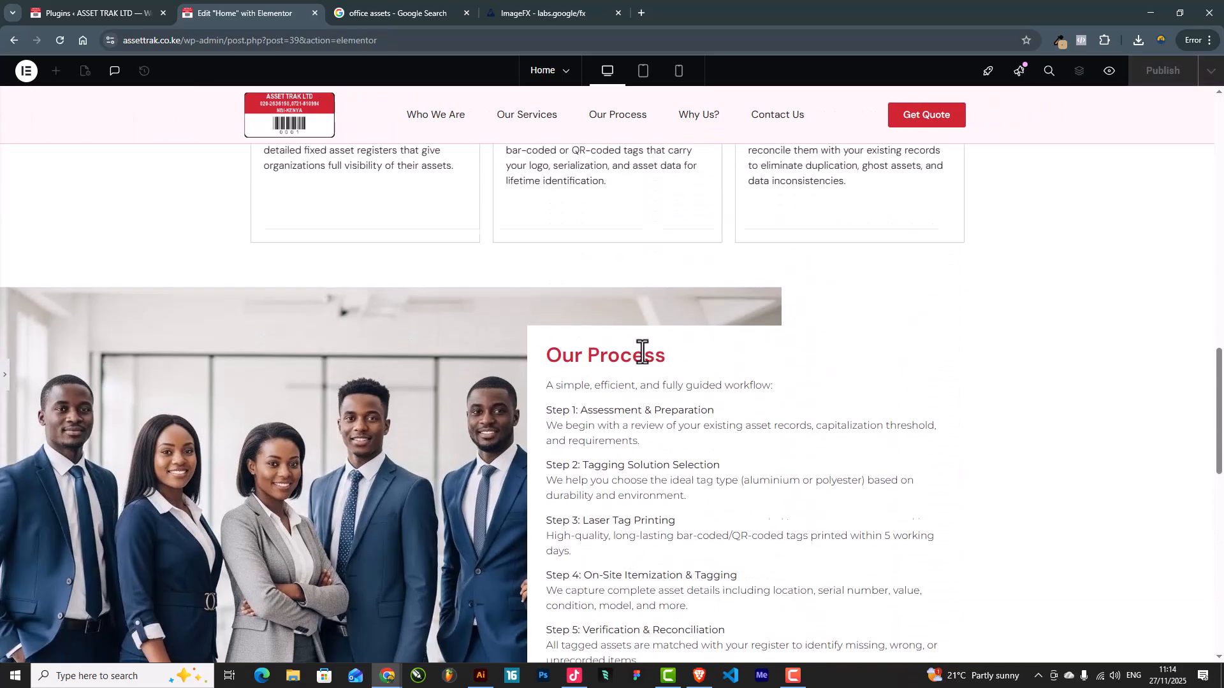
{"action": "scroll", "coordinate": [647, 351], "scroll_direction": "down", "scroll_amount": 8}
{"action": "scroll", "coordinate": [650, 351], "scroll_direction": "up", "scroll_amount": 11}
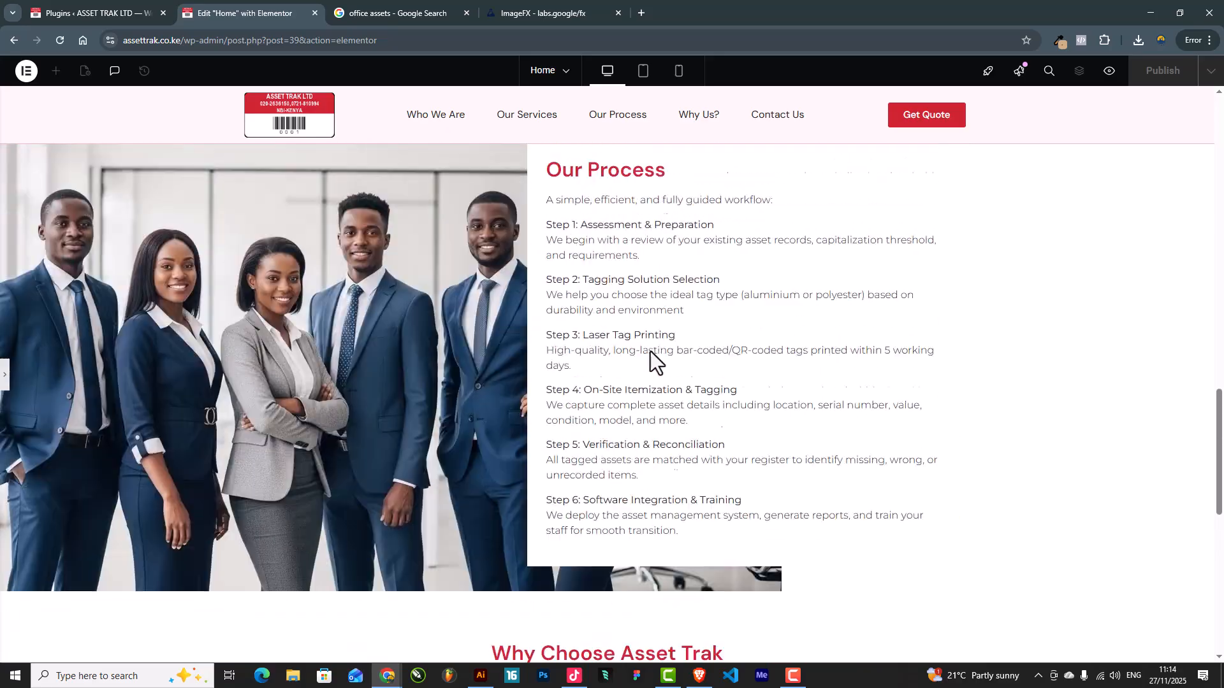
{"action": "scroll", "coordinate": [650, 354], "scroll_direction": "up", "scroll_amount": 5}
{"action": "scroll", "coordinate": [656, 361], "scroll_direction": "down", "scroll_amount": 11}
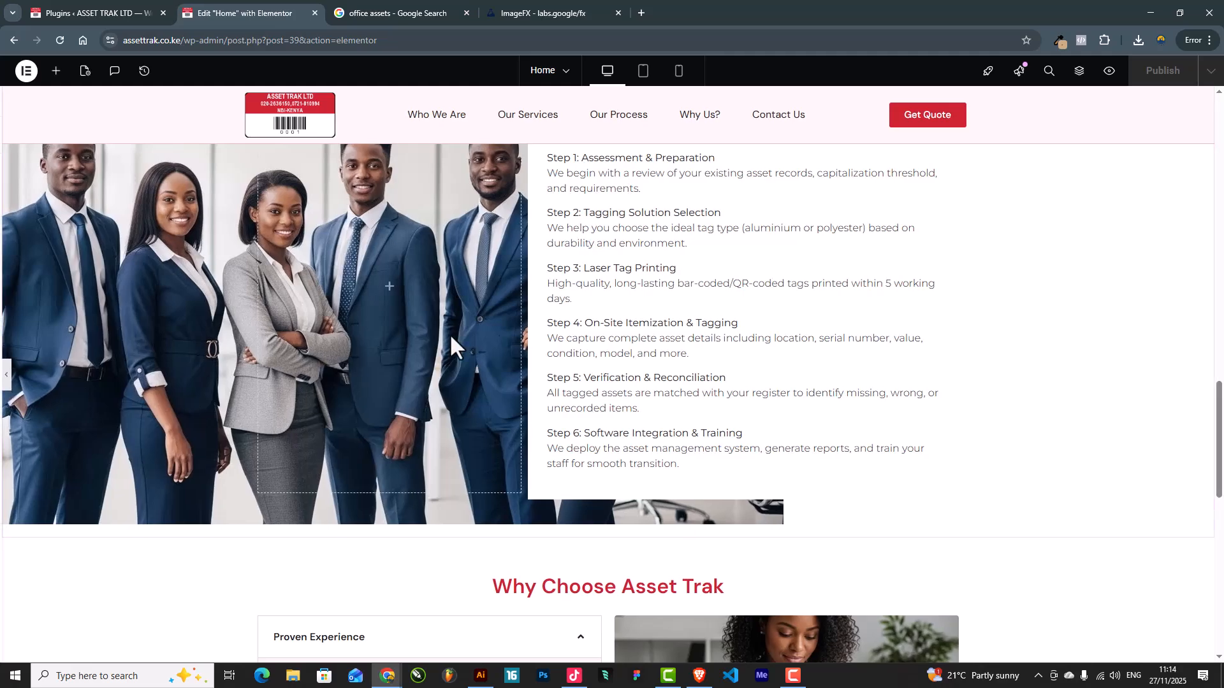
{"action": "left_click", "coordinate": [449, 334]}
Set the Our Process section's background color to the global color "New Global Color"
{"action": "scroll", "coordinate": [787, 378], "scroll_direction": "up", "scroll_amount": 5}
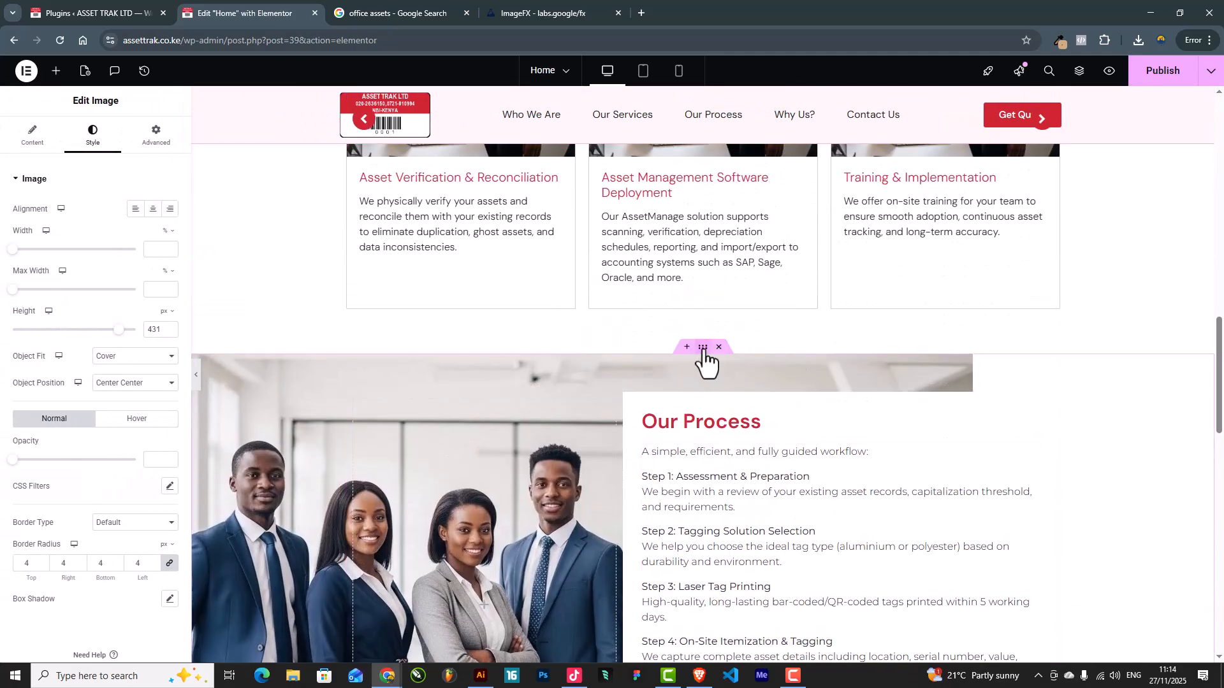
{"action": "left_click", "coordinate": [704, 349]}
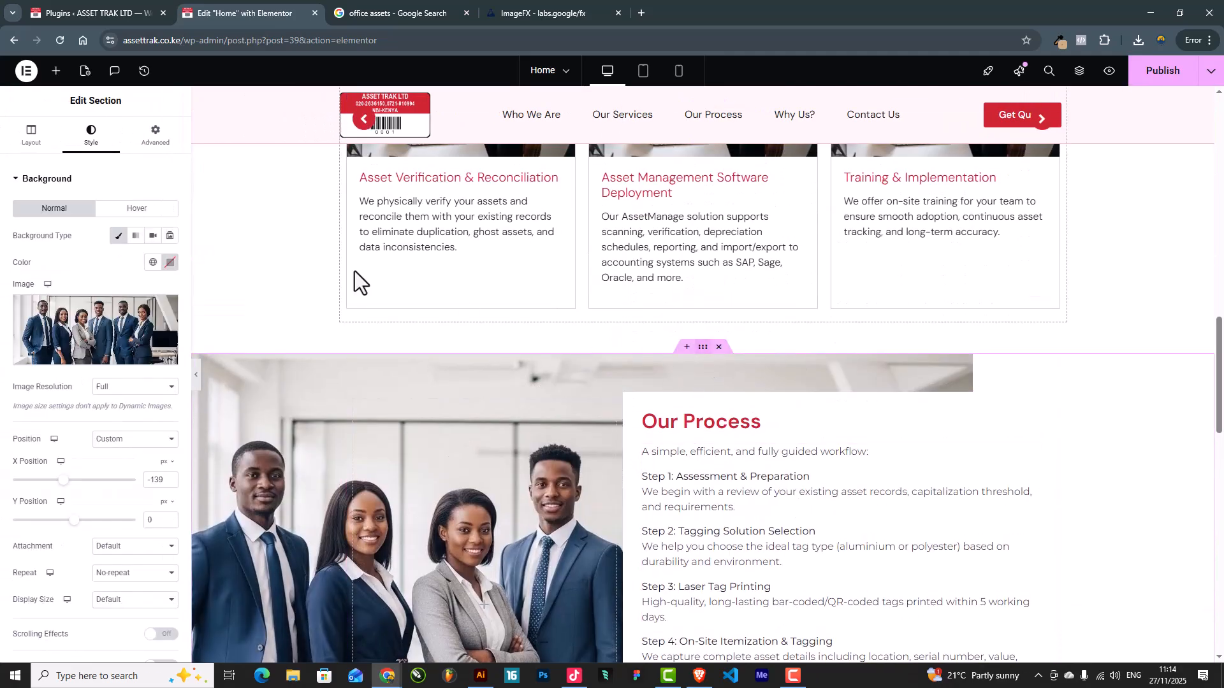
{"action": "left_click", "coordinate": [153, 262]}
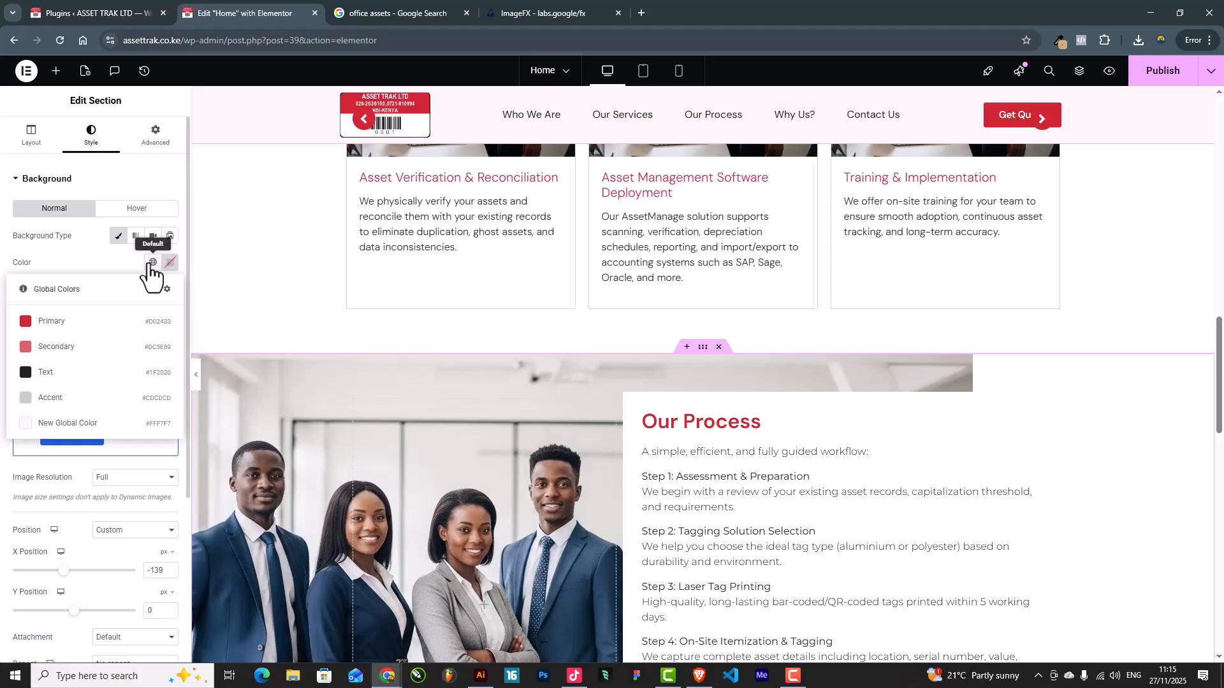
{"action": "left_click", "coordinate": [51, 437]}
Examine the tinted Our Process section against the neighbouring sections, in the editor and at full width
{"action": "scroll", "coordinate": [1074, 389], "scroll_direction": "down", "scroll_amount": 4}
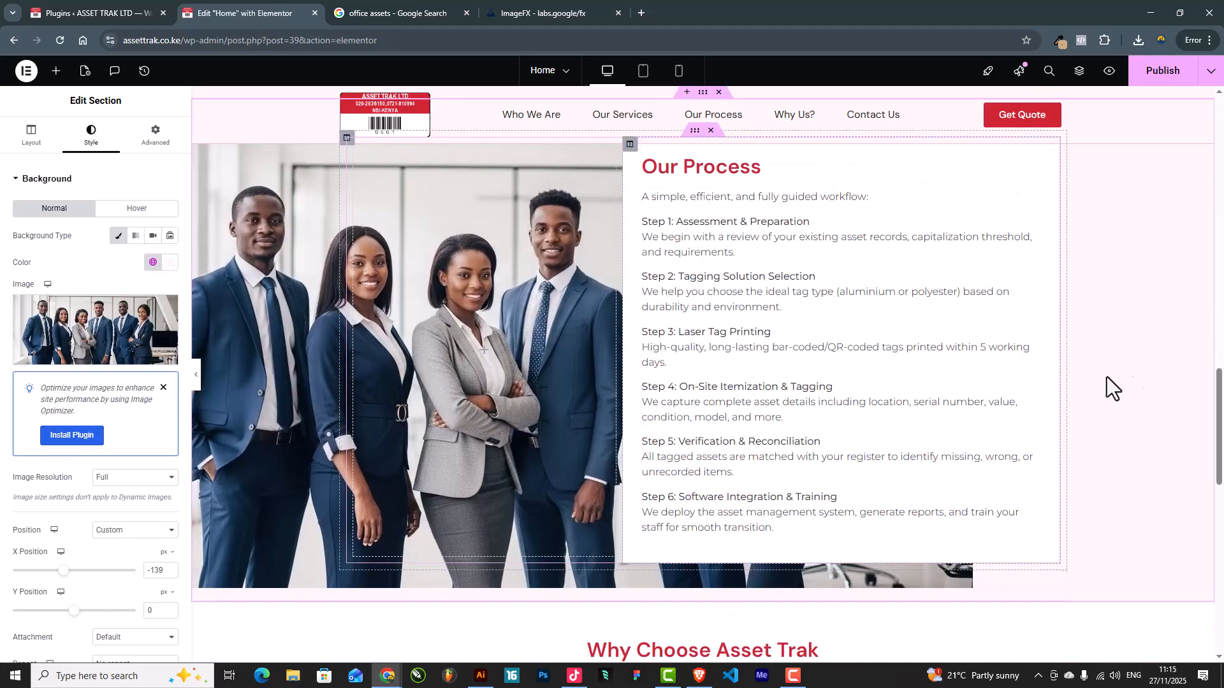
{"action": "scroll", "coordinate": [1099, 322], "scroll_direction": "up", "scroll_amount": 2}
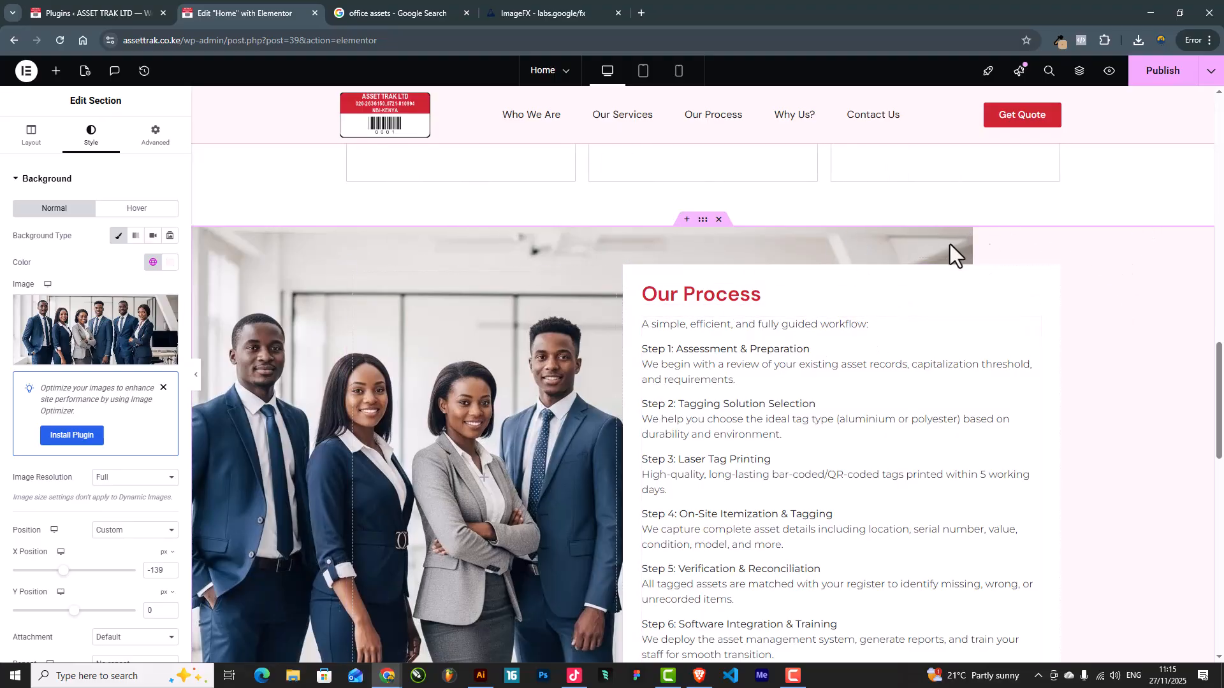
{"action": "scroll", "coordinate": [1162, 321], "scroll_direction": "up", "scroll_amount": 3}
{"action": "scroll", "coordinate": [814, 347], "scroll_direction": "down", "scroll_amount": 8}
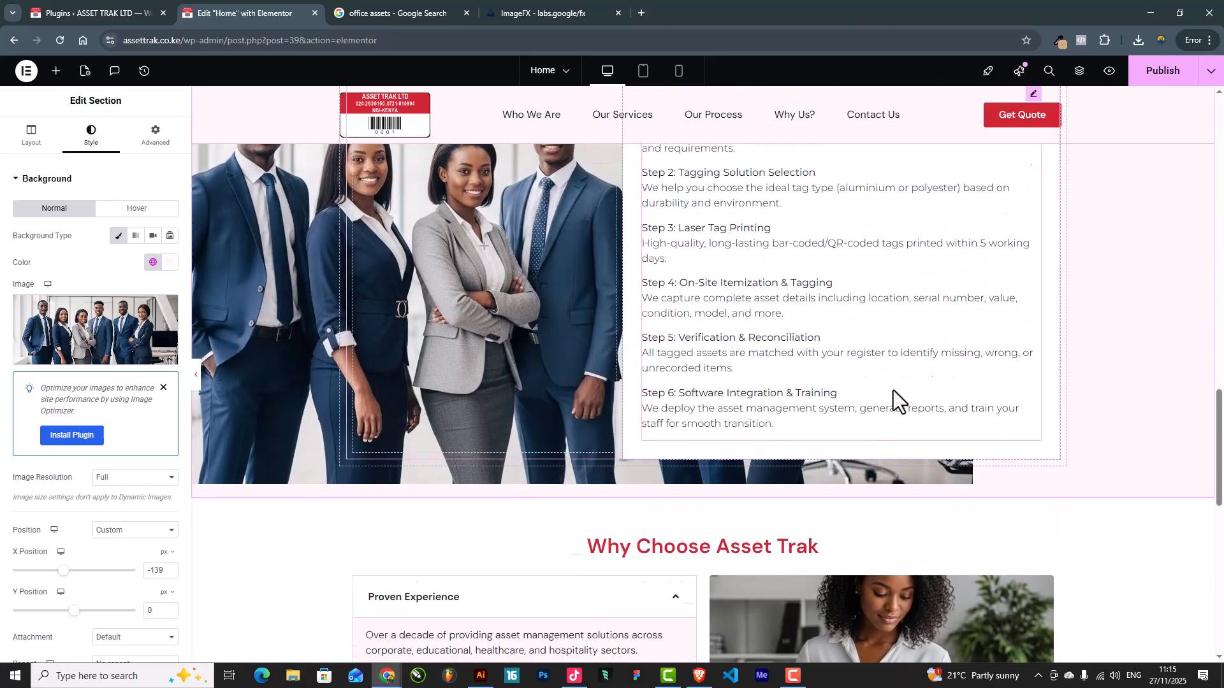
{"action": "scroll", "coordinate": [902, 417], "scroll_direction": "up", "scroll_amount": 2}
{"action": "scroll", "coordinate": [668, 450], "scroll_direction": "down", "scroll_amount": 1}
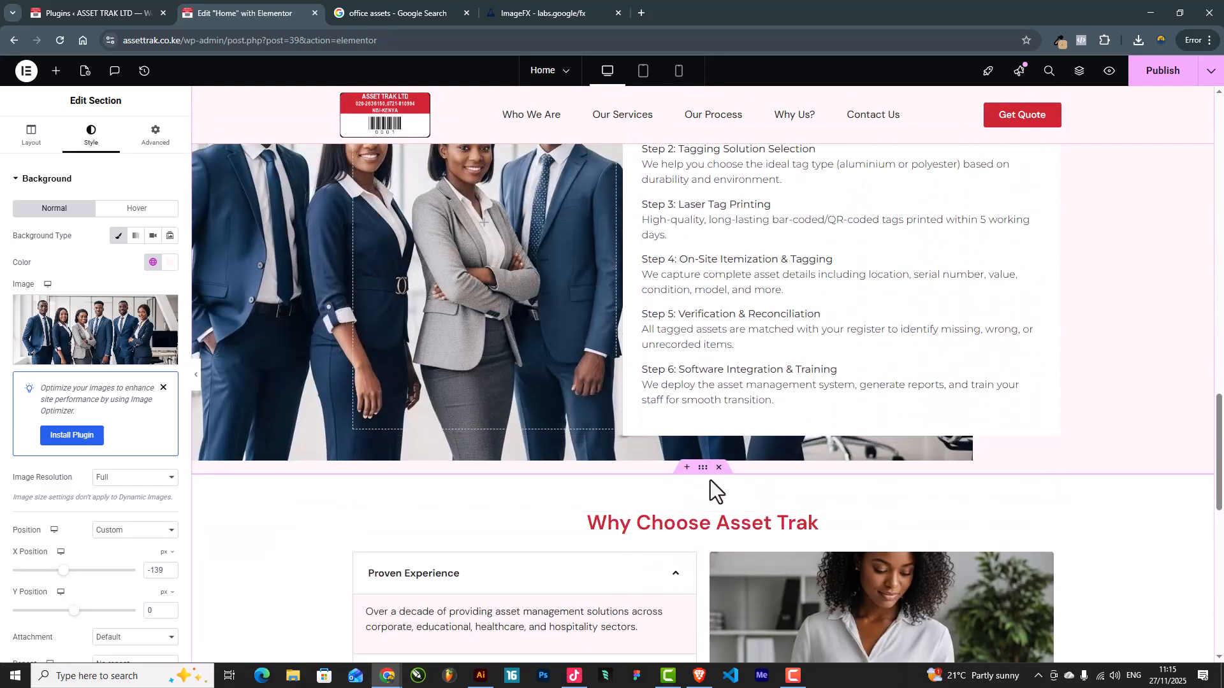
{"action": "scroll", "coordinate": [710, 480], "scroll_direction": "up", "scroll_amount": 1}
{"action": "scroll", "coordinate": [710, 480], "scroll_direction": "down", "scroll_amount": 2}
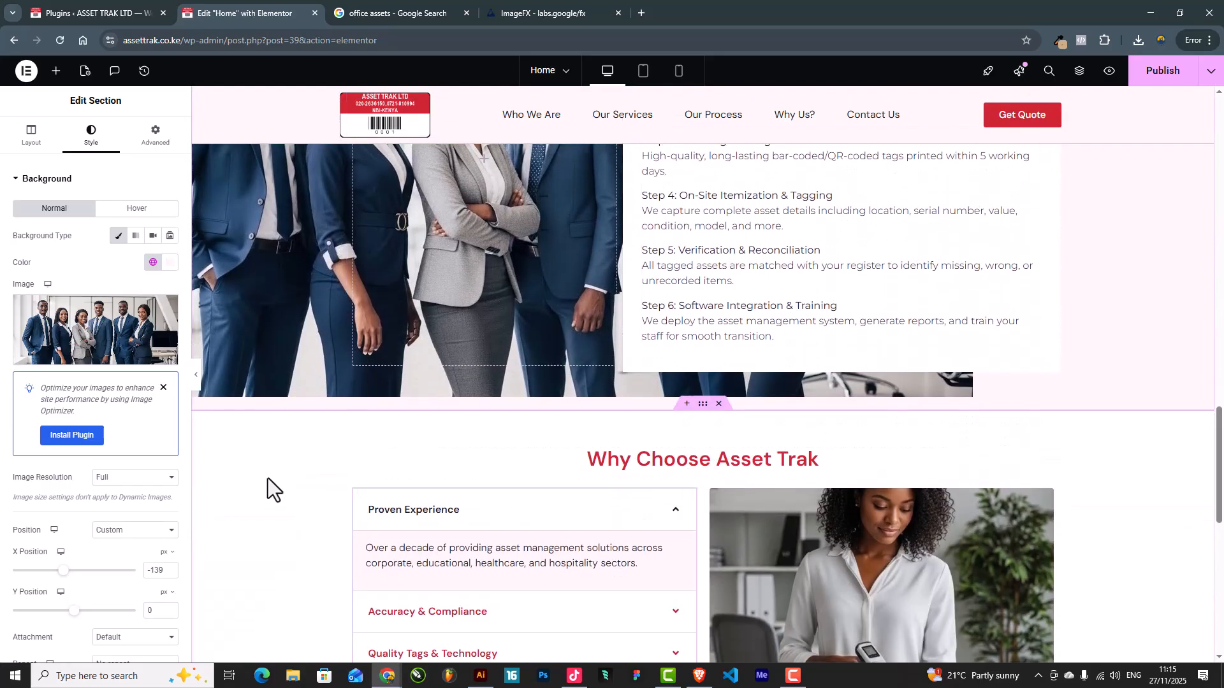
{"action": "left_click", "coordinate": [196, 381]}
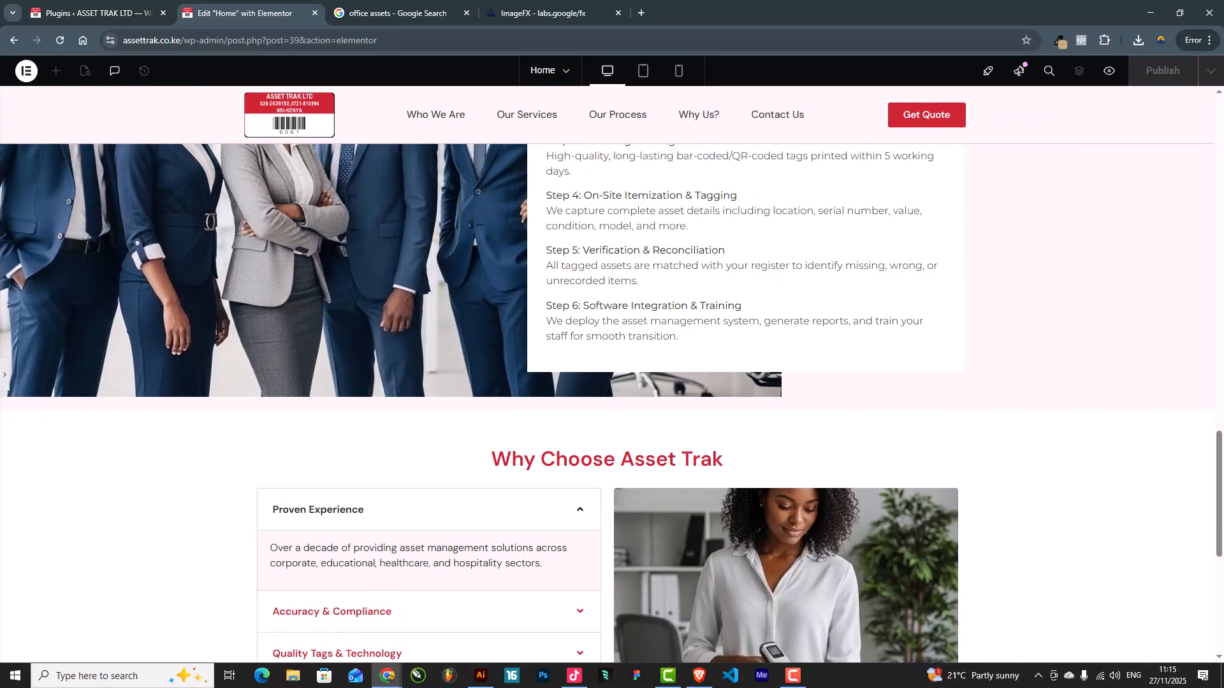
{"action": "scroll", "coordinate": [810, 490], "scroll_direction": "up", "scroll_amount": 5}
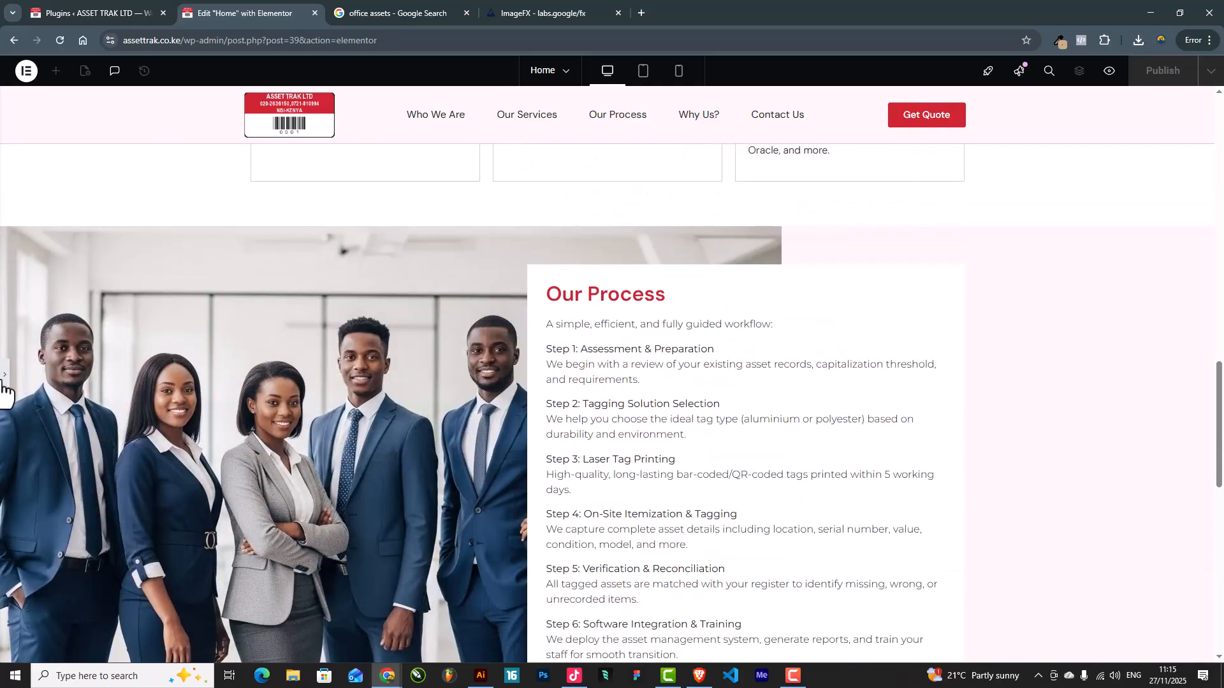
{"action": "scroll", "coordinate": [607, 363], "scroll_direction": "up", "scroll_amount": 10}
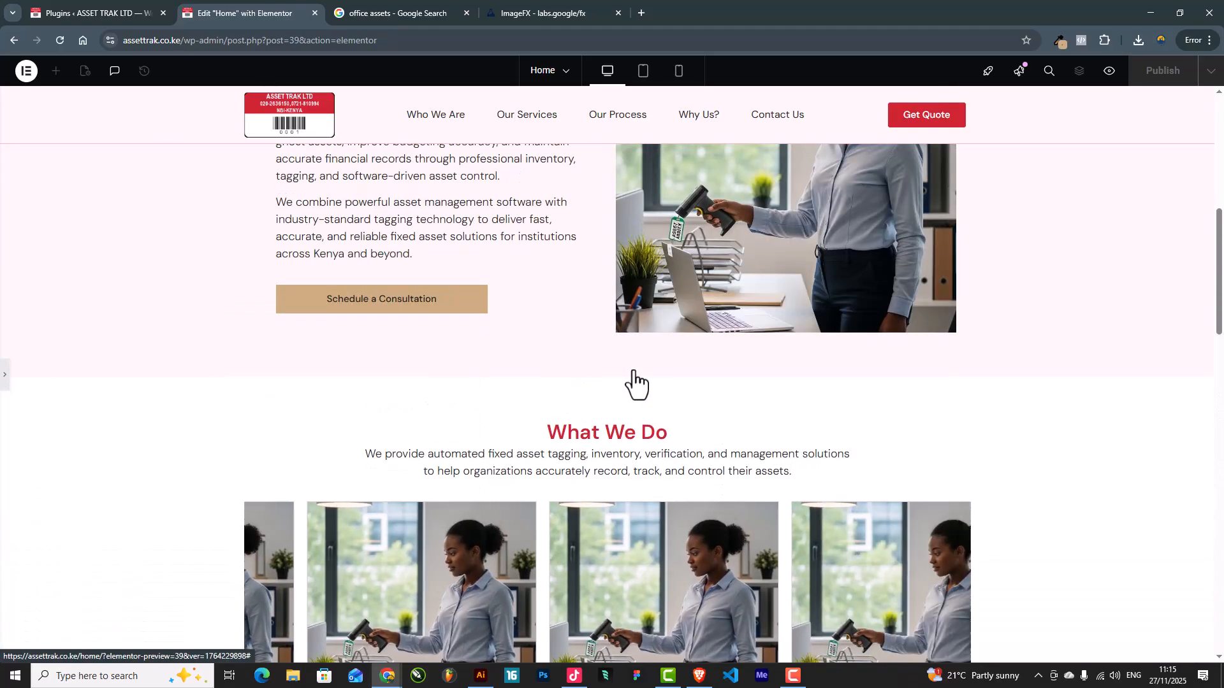
{"action": "scroll", "coordinate": [633, 383], "scroll_direction": "down", "scroll_amount": 7}
{"action": "scroll", "coordinate": [634, 382], "scroll_direction": "down", "scroll_amount": 12}
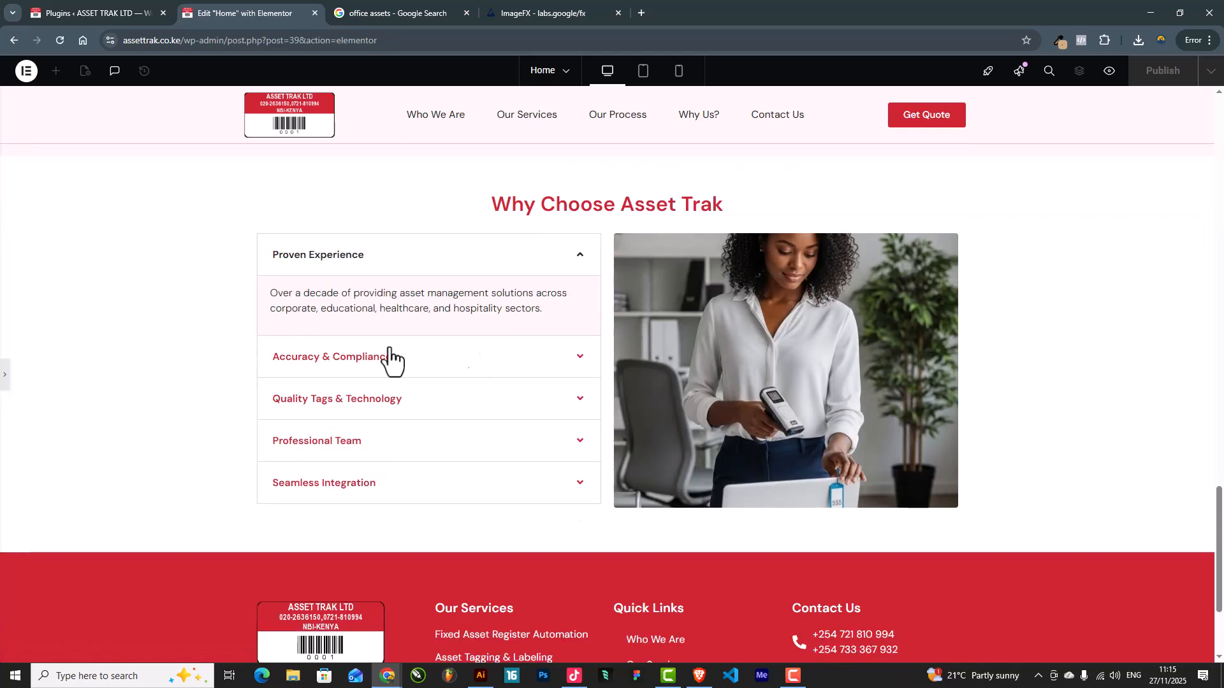
{"action": "left_click", "coordinate": [5, 375]}
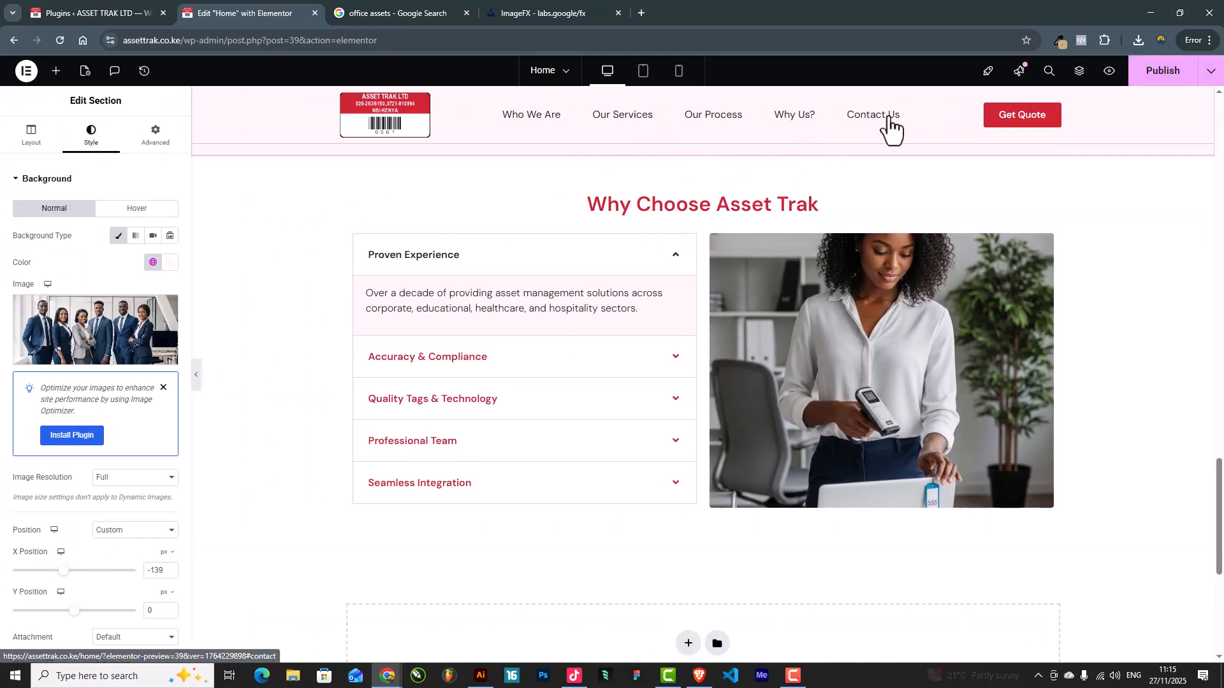
Add a new single-column section below the Why Choose Asset Trak section
{"action": "scroll", "coordinate": [809, 281], "scroll_direction": "down", "scroll_amount": 1}
{"action": "scroll", "coordinate": [809, 282], "scroll_direction": "down", "scroll_amount": 3}
{"action": "left_click", "coordinate": [682, 454]}
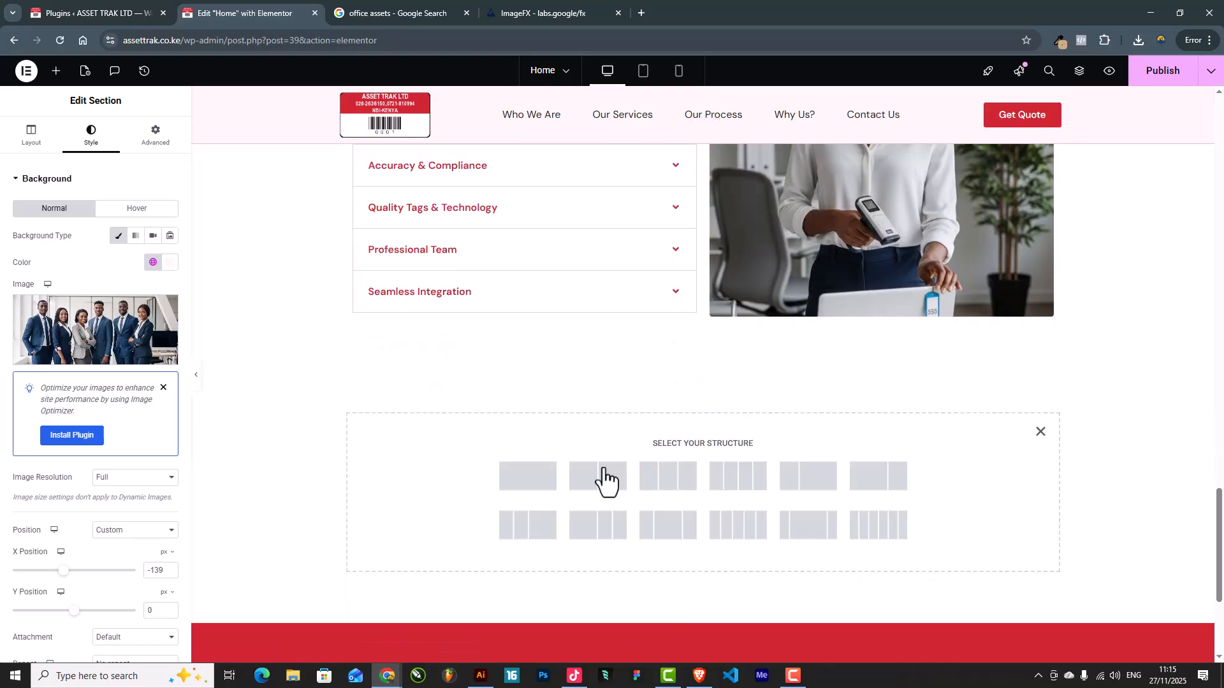
{"action": "left_click", "coordinate": [539, 482]}
Set the new section's top and bottom padding to 50 px each, keeping the right and left padding at 0
{"action": "left_click", "coordinate": [157, 135]}
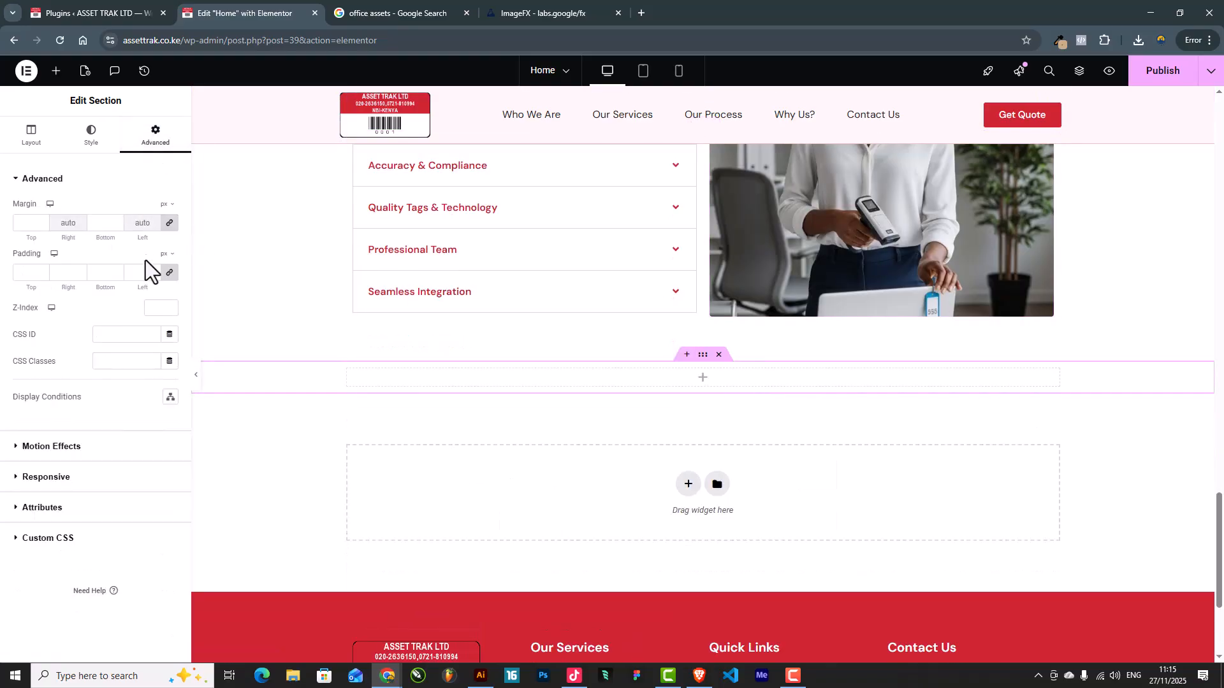
{"action": "left_click", "coordinate": [170, 273]}
{"action": "left_click_drag", "start_coordinate": [30, 273], "coordinate": [0, 277]}
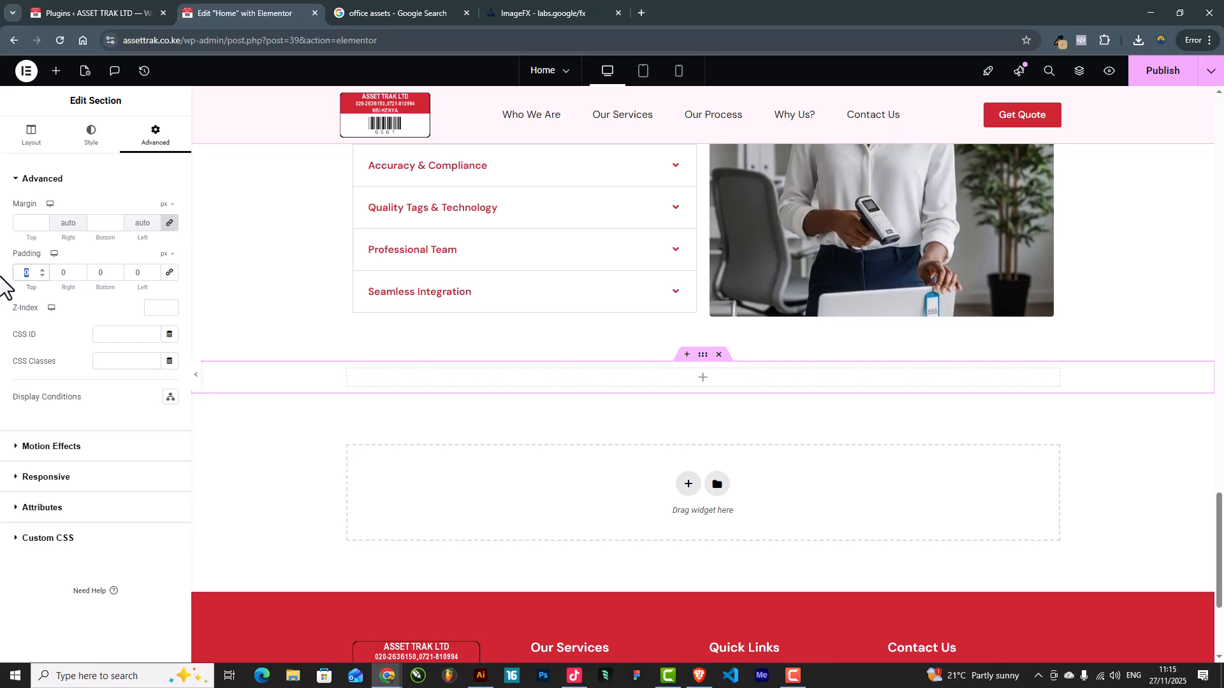
{"action": "type", "text": "50"}
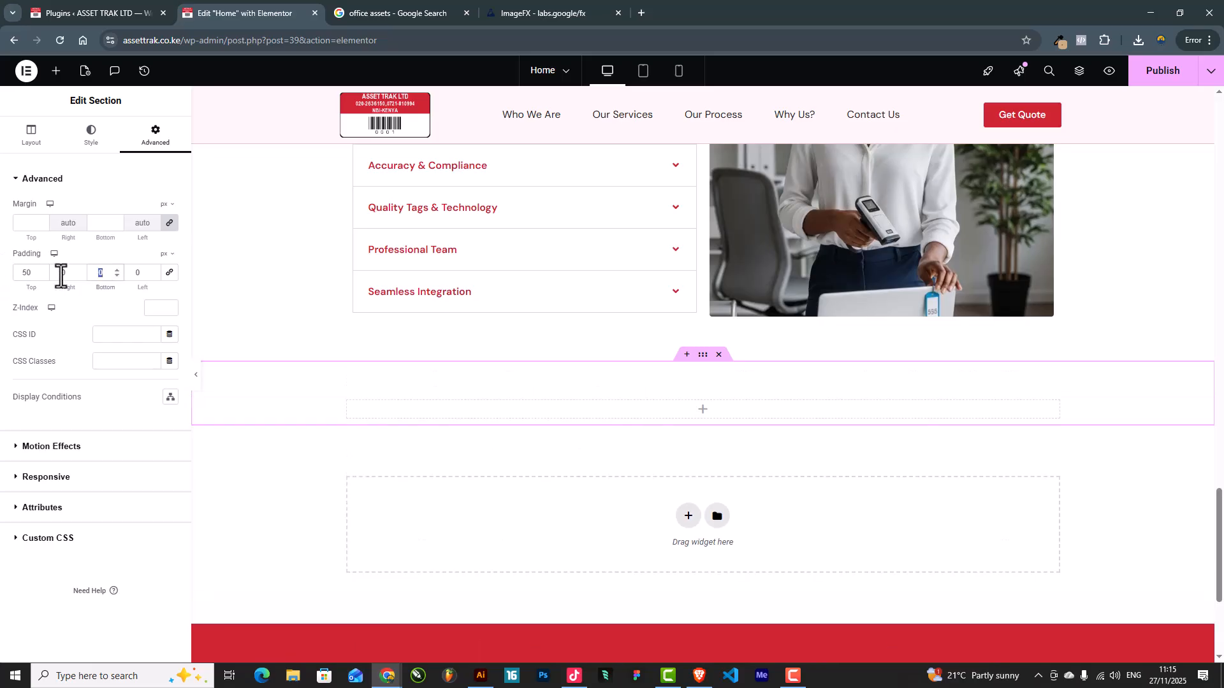
{"action": "type", "text": "50"}
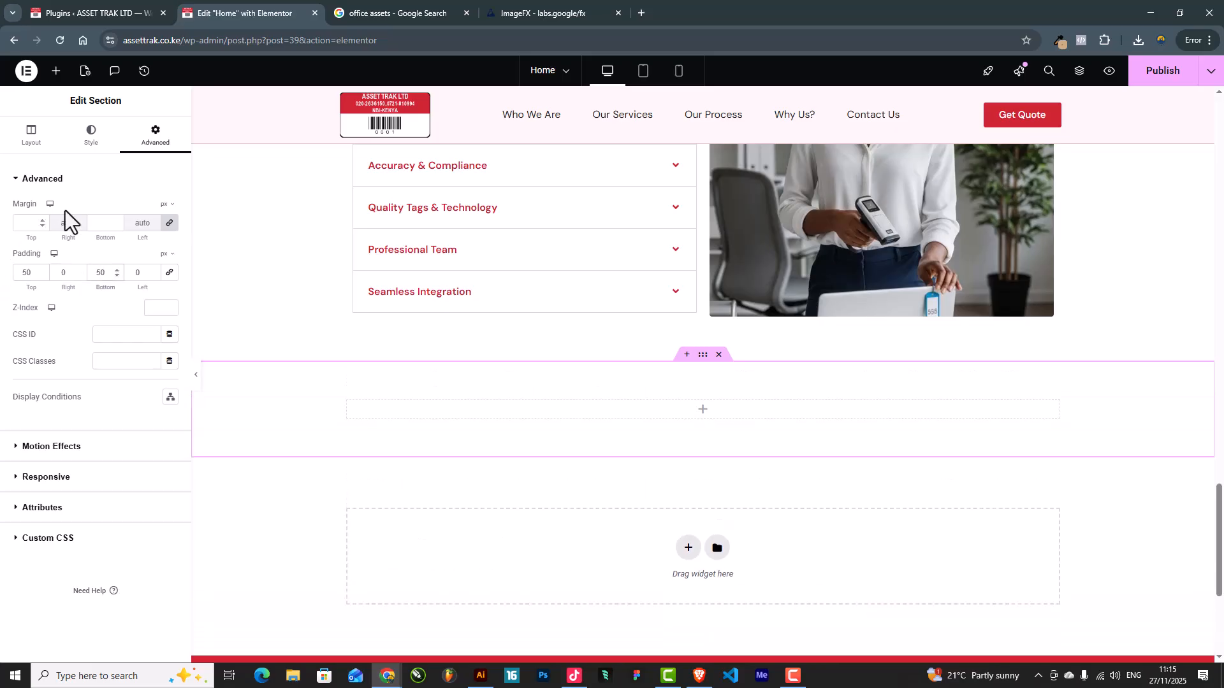
Add an Inner Section to the new section, reduced to one column by deleting the second, with its width set to 700
{"action": "left_click", "coordinate": [56, 71]}
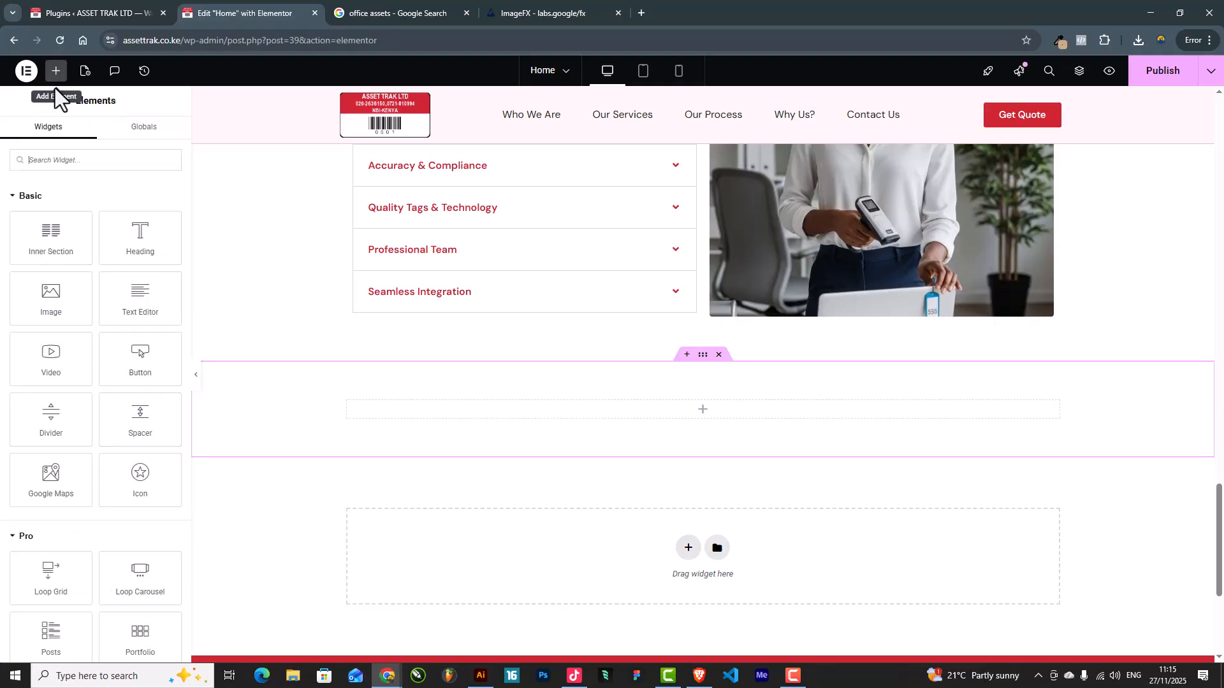
{"action": "left_click_drag", "start_coordinate": [61, 243], "coordinate": [677, 413]}
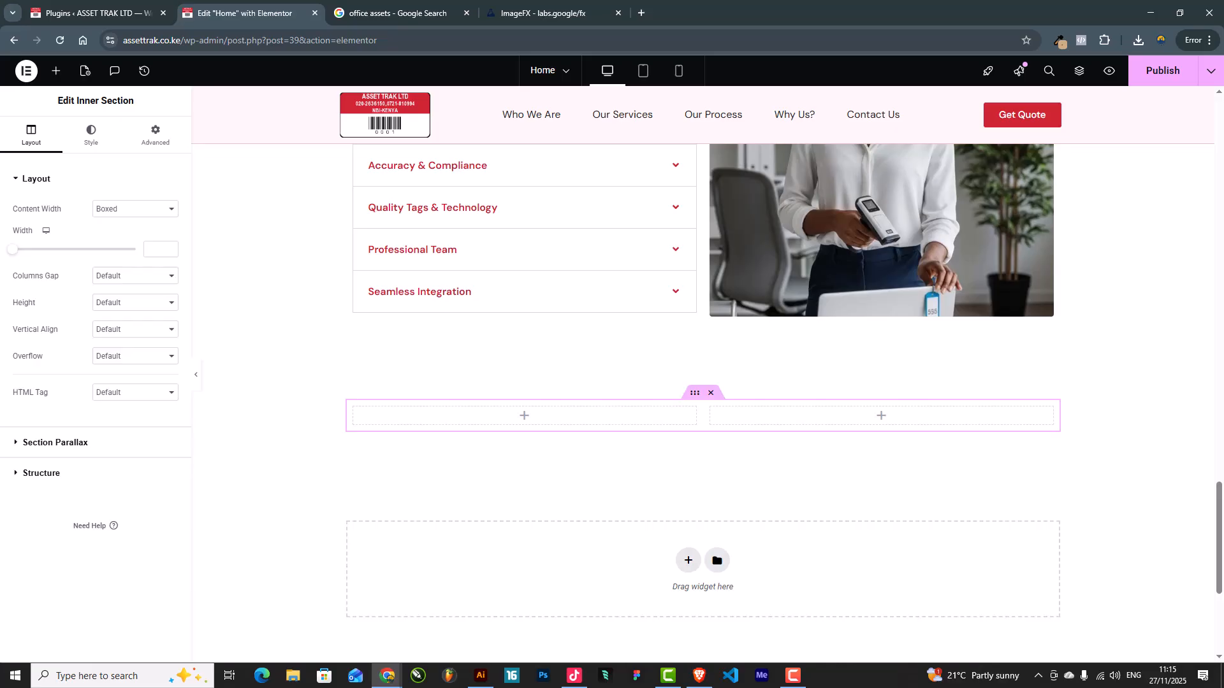
{"action": "right_click", "coordinate": [715, 413]}
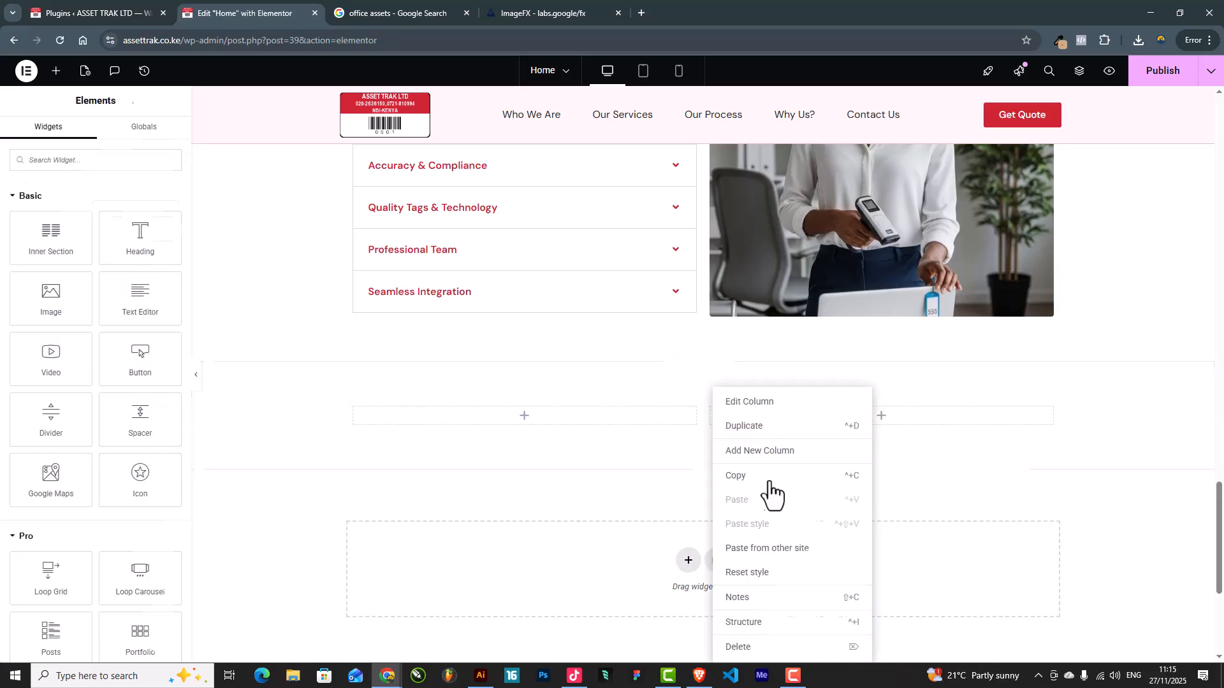
{"action": "left_click", "coordinate": [740, 650]}
{"action": "left_click", "coordinate": [695, 395]}
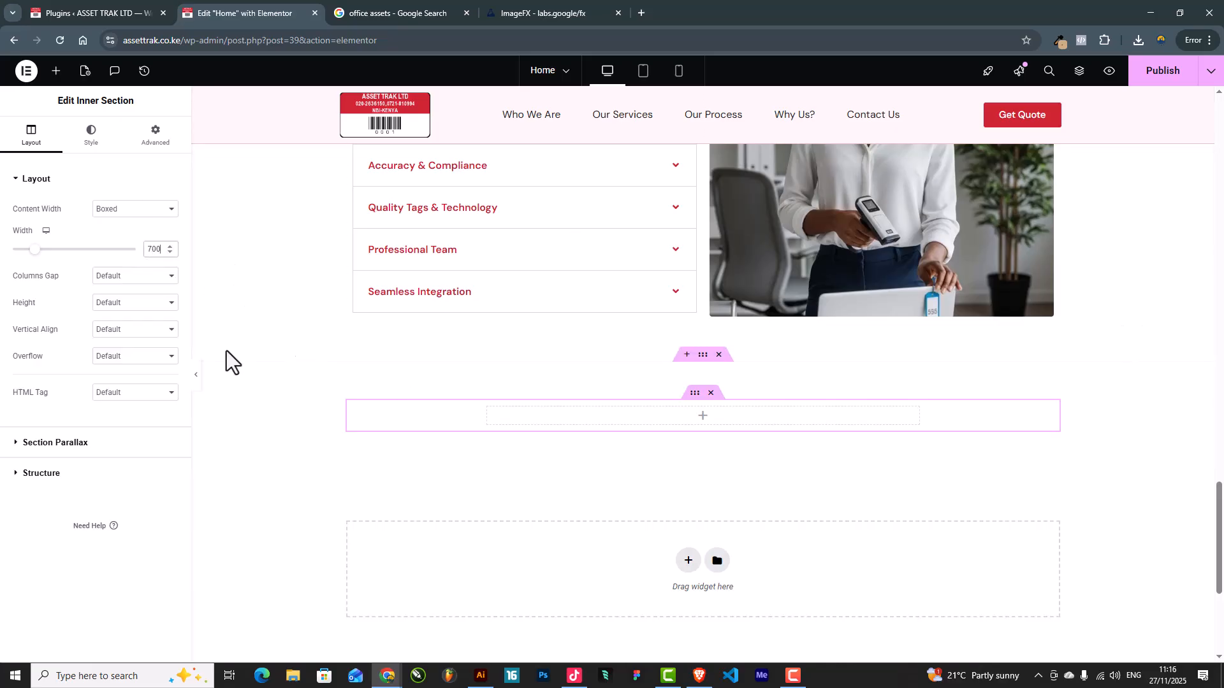
Add a heading reading "Ready to improve your asset visibility and control?" to the inner section and centre-align it
{"action": "left_click", "coordinate": [56, 71]}
{"action": "left_click_drag", "start_coordinate": [115, 243], "coordinate": [718, 426]}
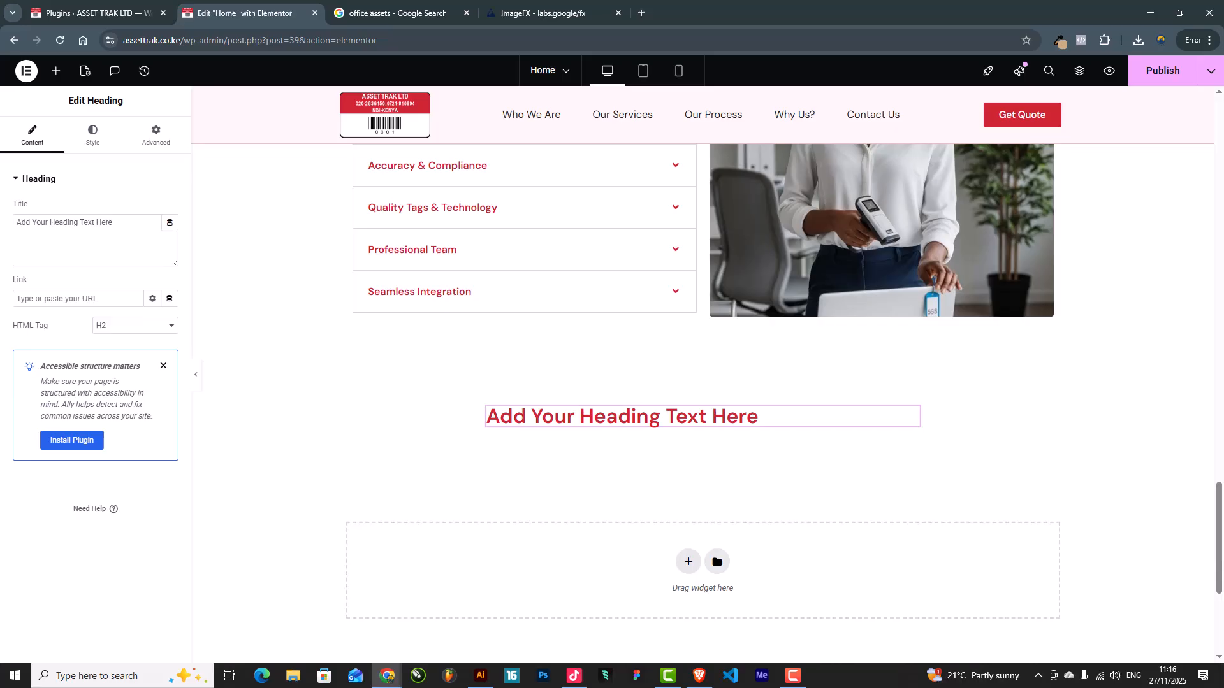
{"action": "key", "text": "alt+Tab"}
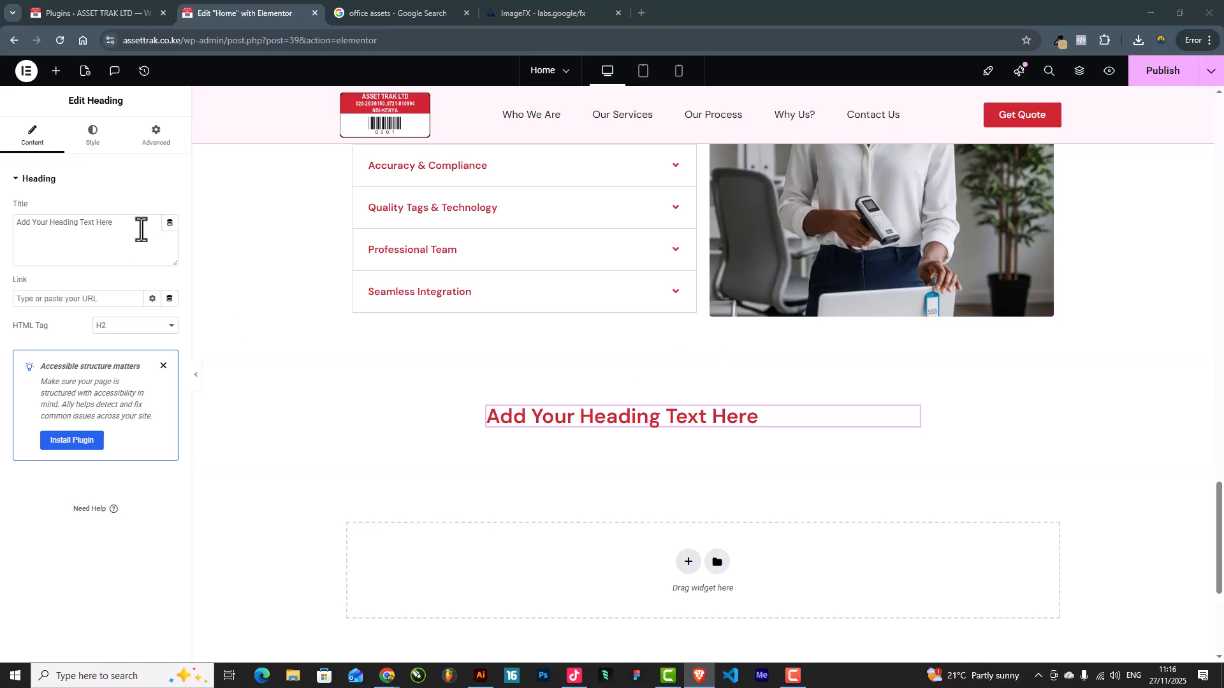
{"action": "left_click", "coordinate": [141, 228]}
{"action": "type", "text": "Ready to improve your asset visibility and control?"}
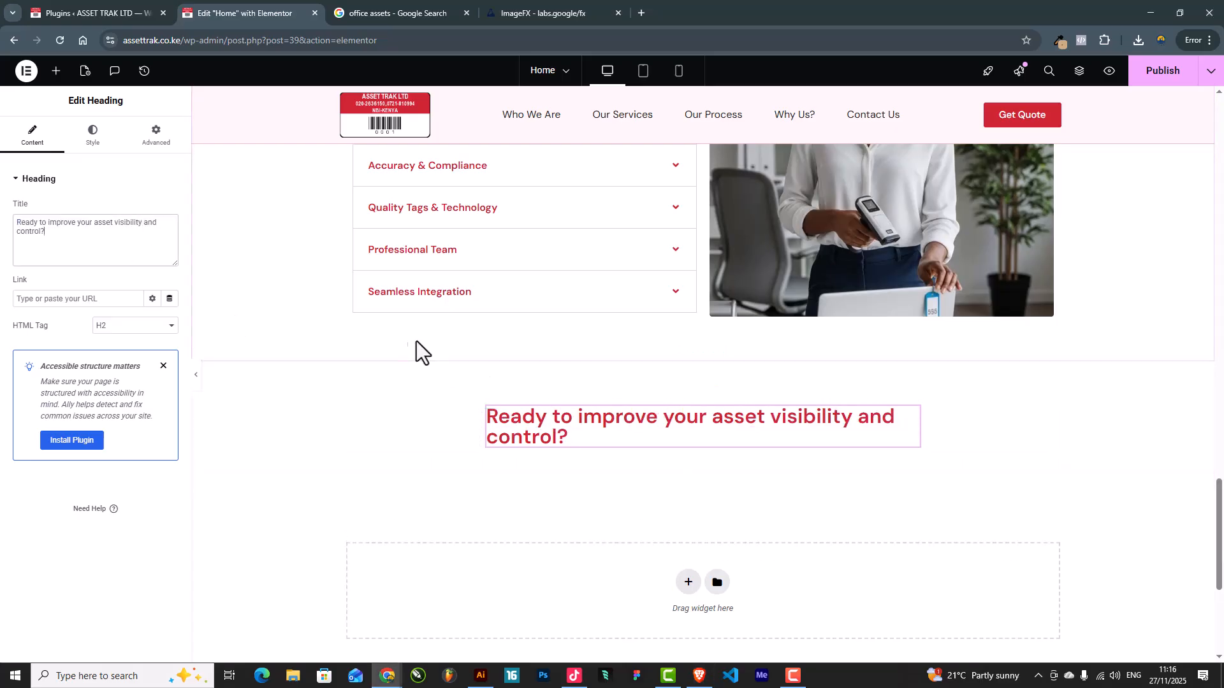
{"action": "left_click", "coordinate": [90, 137]}
{"action": "left_click", "coordinate": [135, 209]}
{"action": "key", "text": "alt+Tab"}
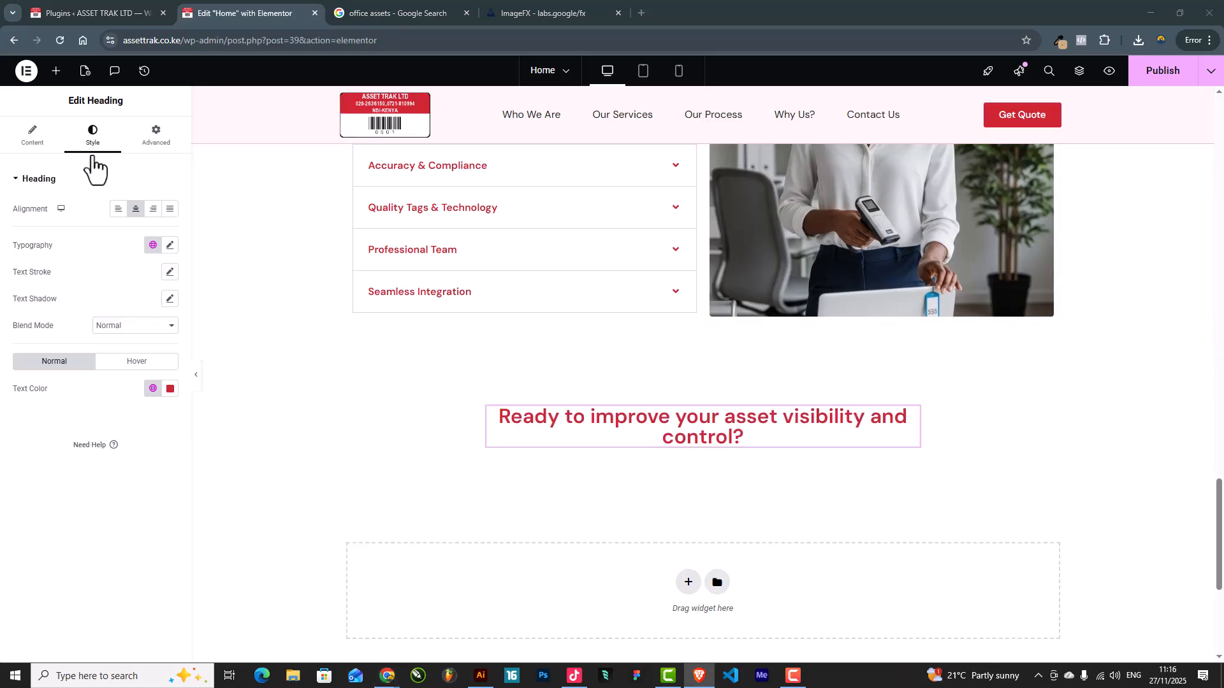
Copy the Who we Are section's text widget and paste it below the new heading in the inner section
{"action": "left_click", "coordinate": [55, 72]}
{"action": "scroll", "coordinate": [737, 285], "scroll_direction": "up", "scroll_amount": 8}
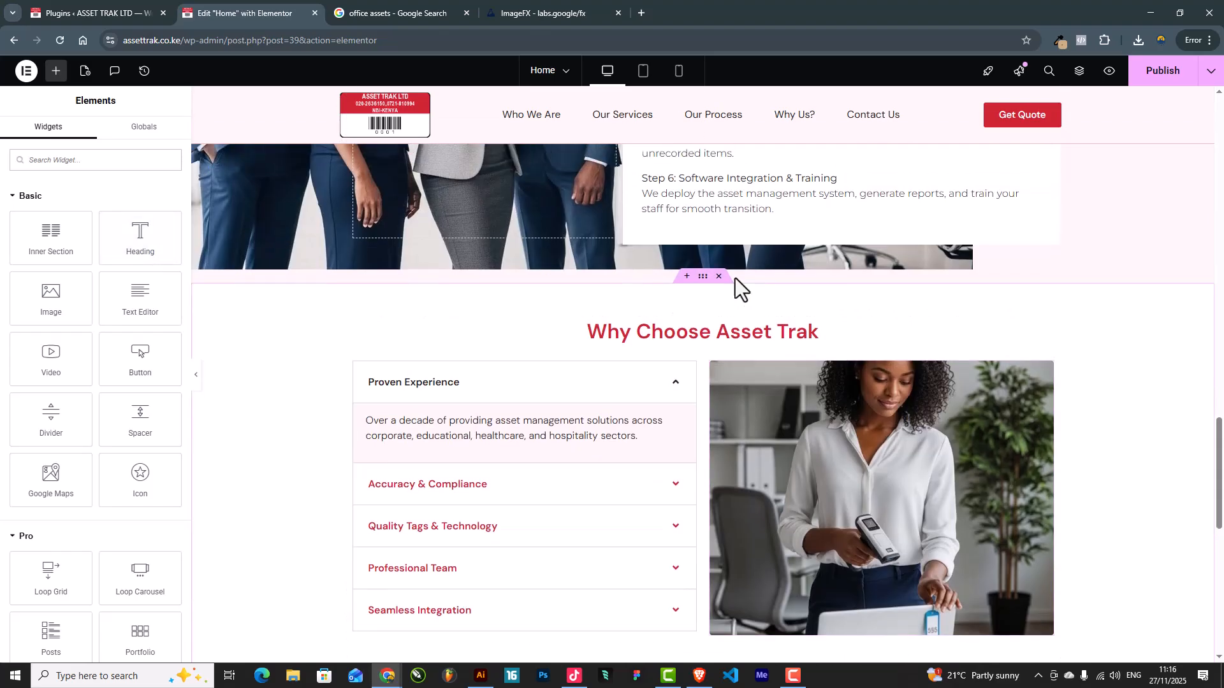
{"action": "scroll", "coordinate": [846, 232], "scroll_direction": "up", "scroll_amount": 15}
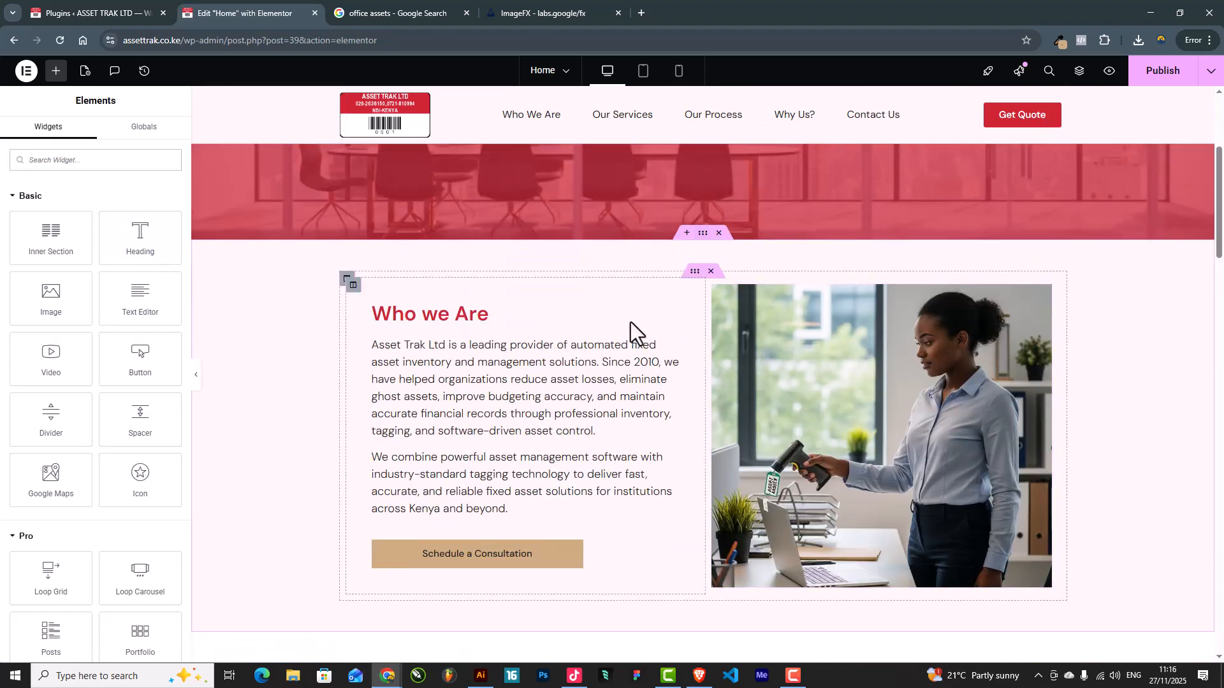
{"action": "right_click", "coordinate": [675, 349]}
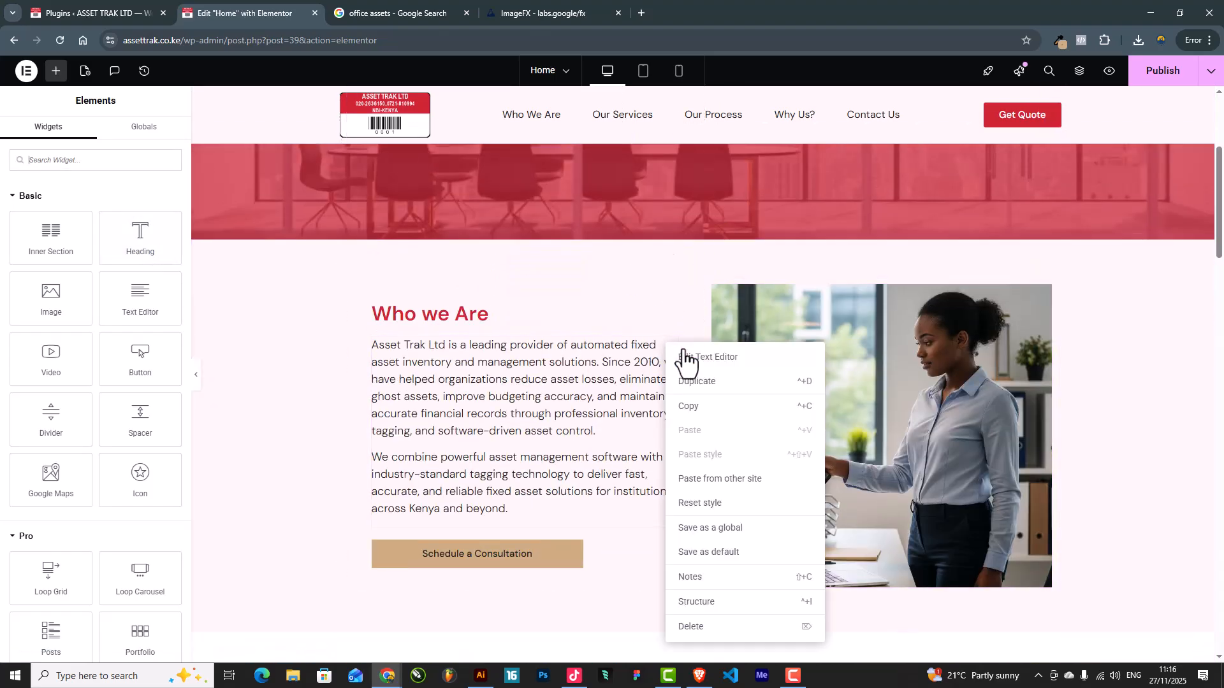
{"action": "scroll", "coordinate": [765, 331], "scroll_direction": "down", "scroll_amount": 1}
{"action": "scroll", "coordinate": [791, 325], "scroll_direction": "down", "scroll_amount": 20}
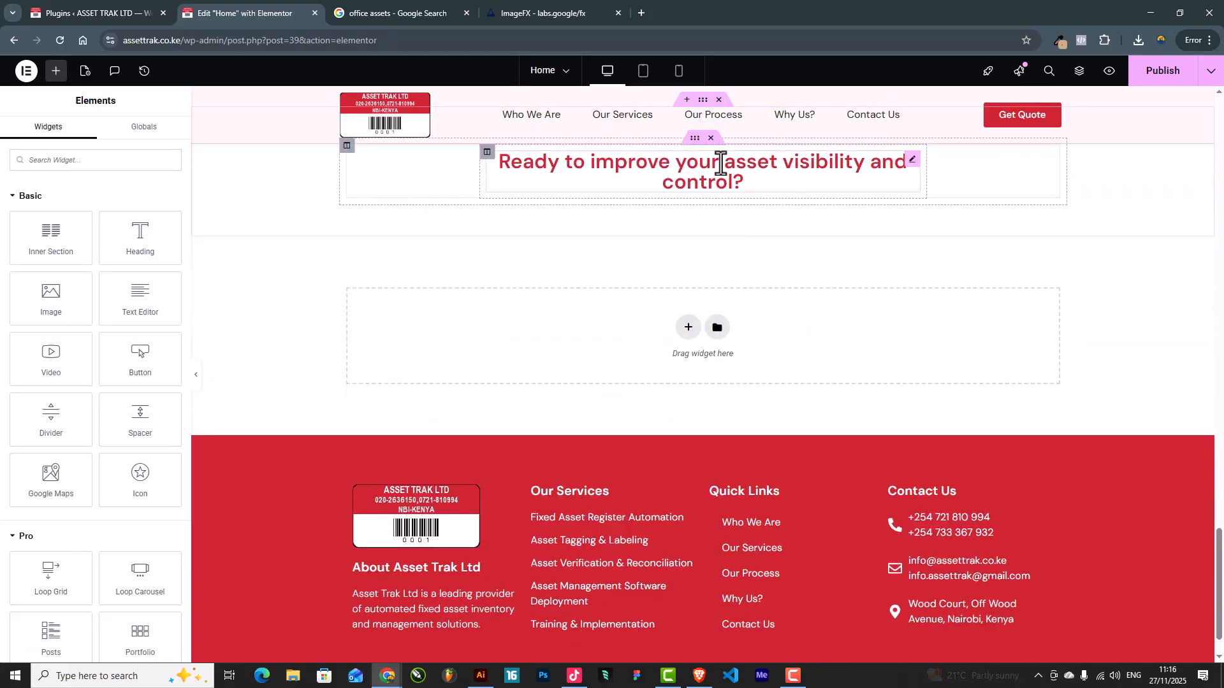
{"action": "right_click", "coordinate": [721, 164]}
{"action": "left_click", "coordinate": [754, 250]}
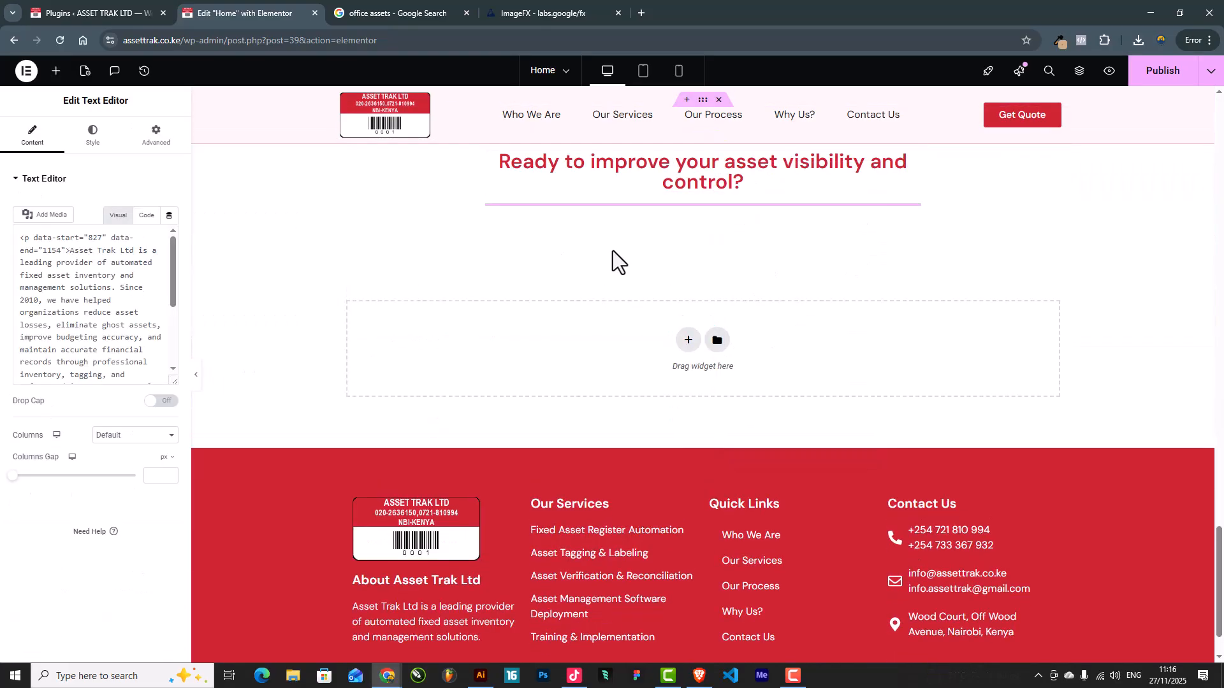
Replace the pasted text with "We'll help you eliminate losses, streamline audits, and create a reliable fixed asset structure for your organization." and centre it
{"action": "key", "text": "ctrl+a"}
{"action": "key", "text": "ctrl+v"}
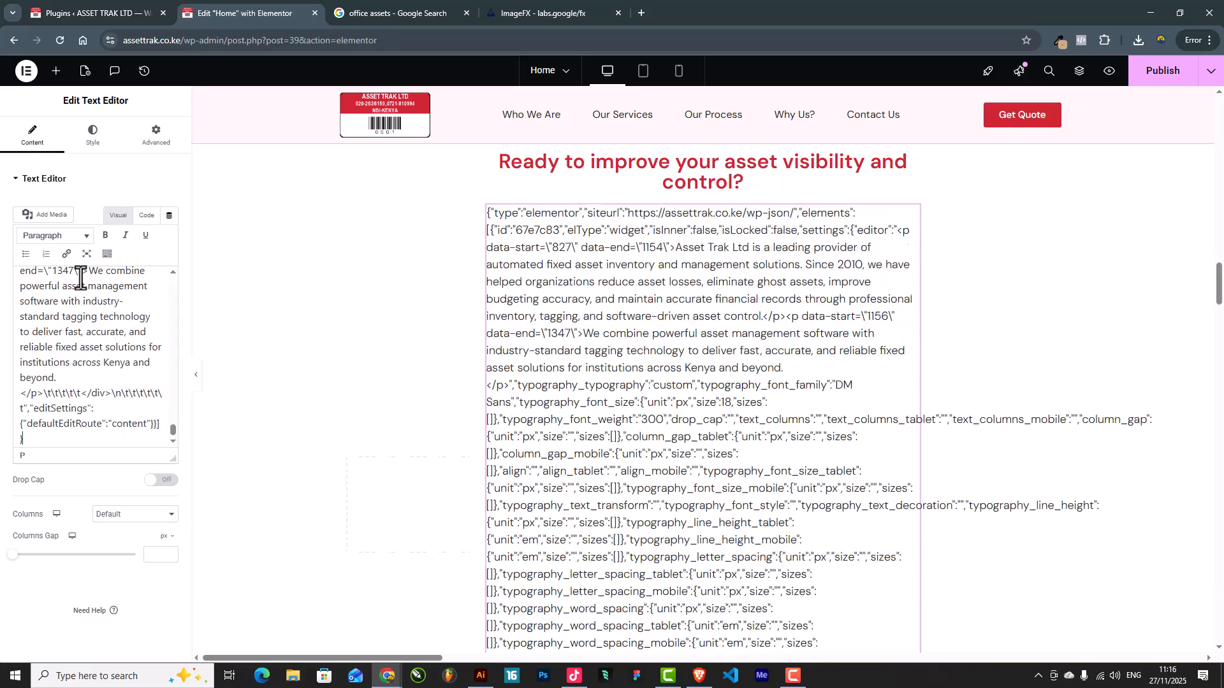
{"action": "key", "text": "alt+Tab"}
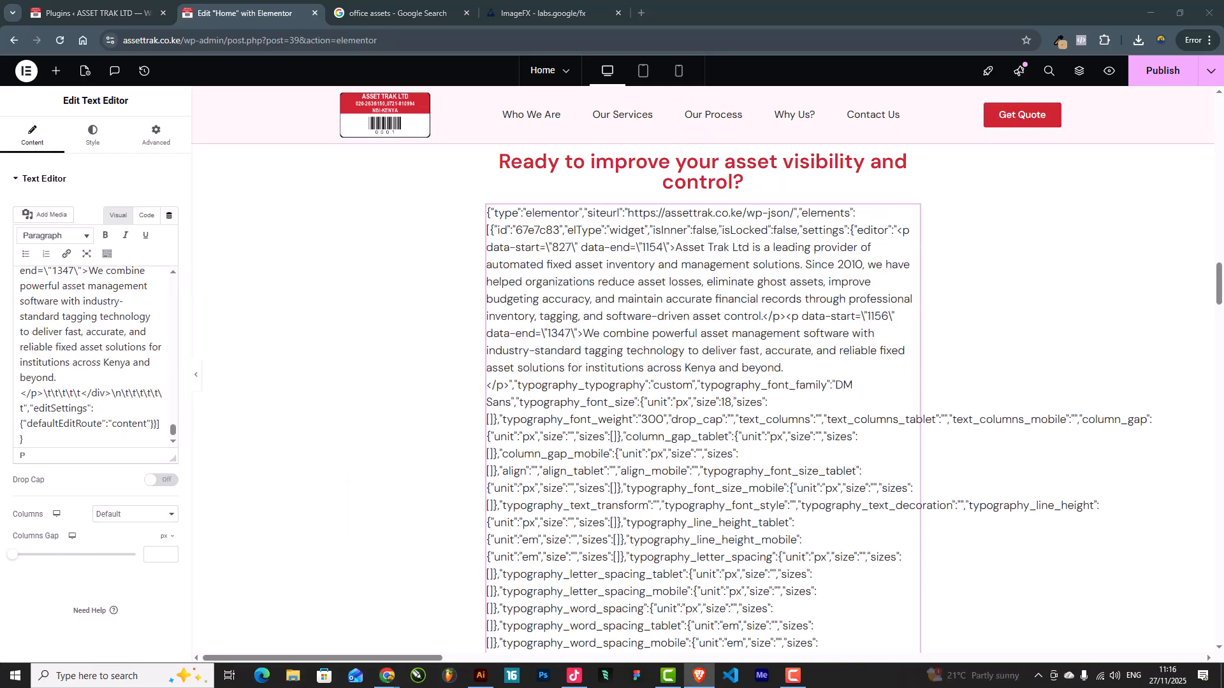
{"action": "left_click", "coordinate": [20, 394]}
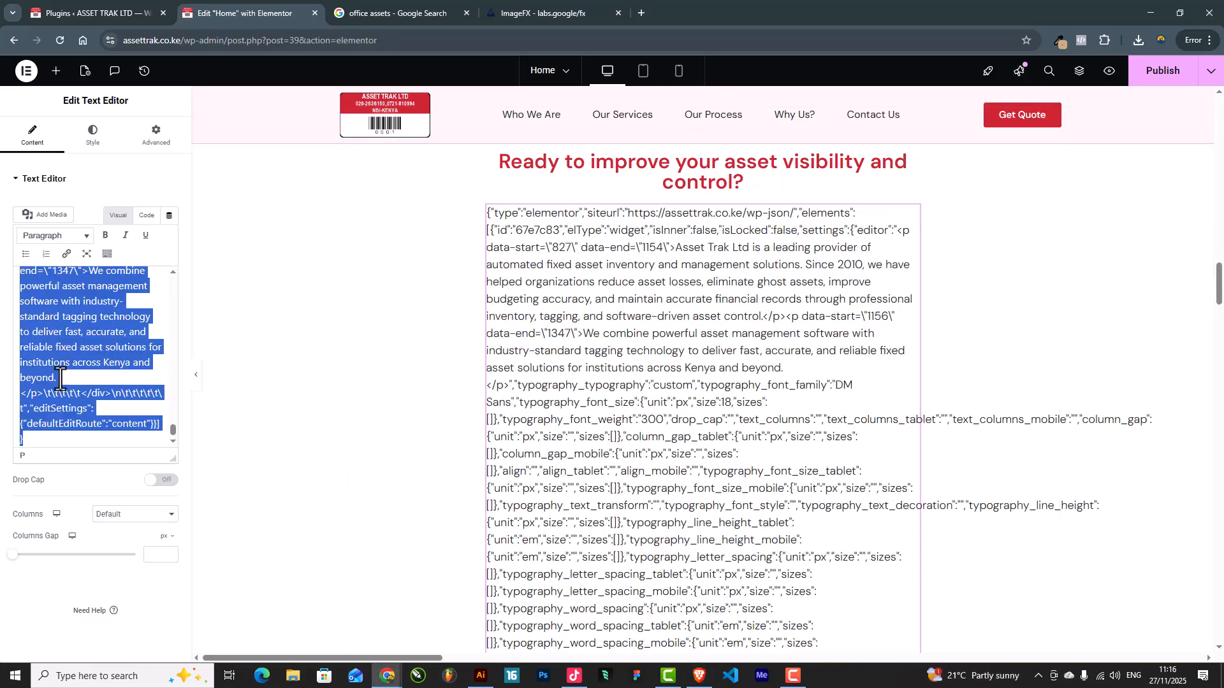
{"action": "key", "text": "ctrl+a"}
{"action": "type", "text": "We'll help you eliminate losses, streamline audits, and create a reliable fixed asset structure for your organization."}
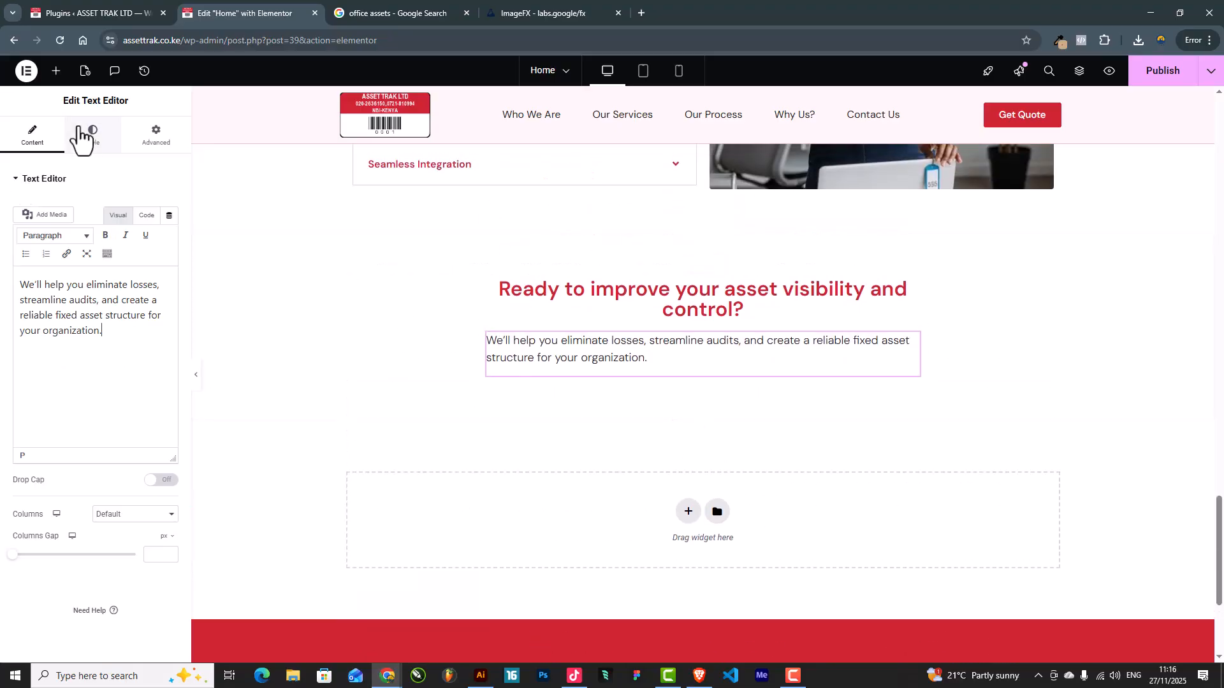
{"action": "left_click", "coordinate": [93, 137]}
{"action": "left_click", "coordinate": [137, 210]}
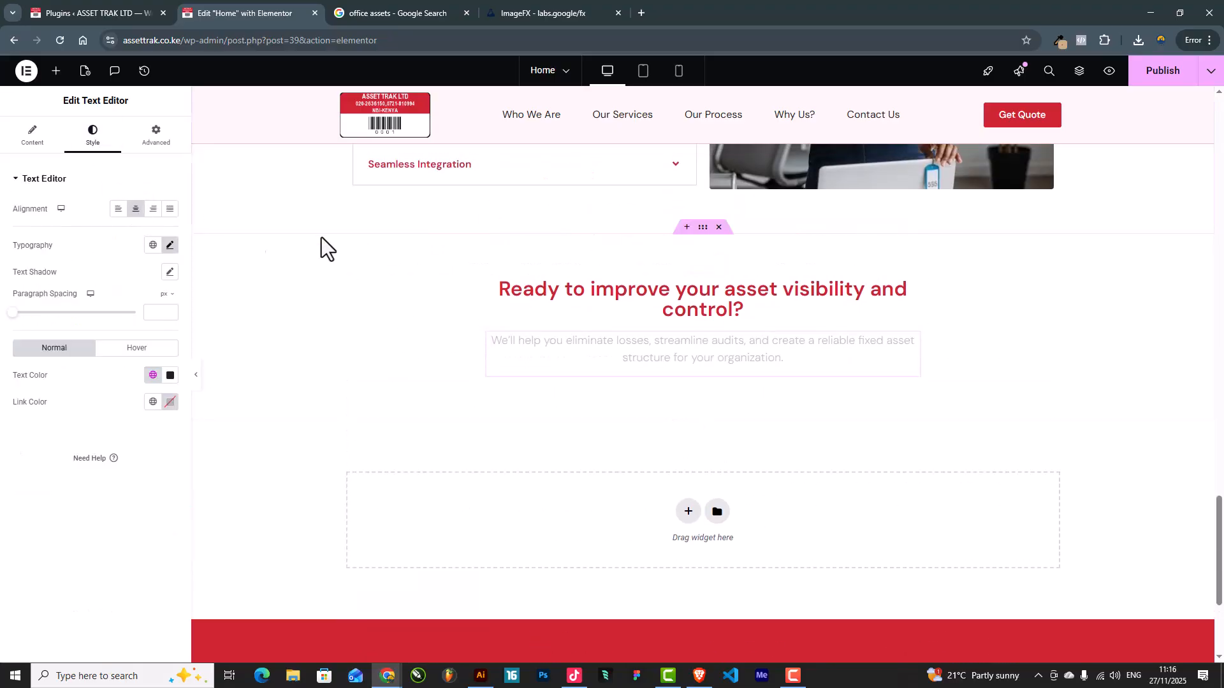
{"action": "scroll", "coordinate": [633, 456], "scroll_direction": "down", "scroll_amount": 1}
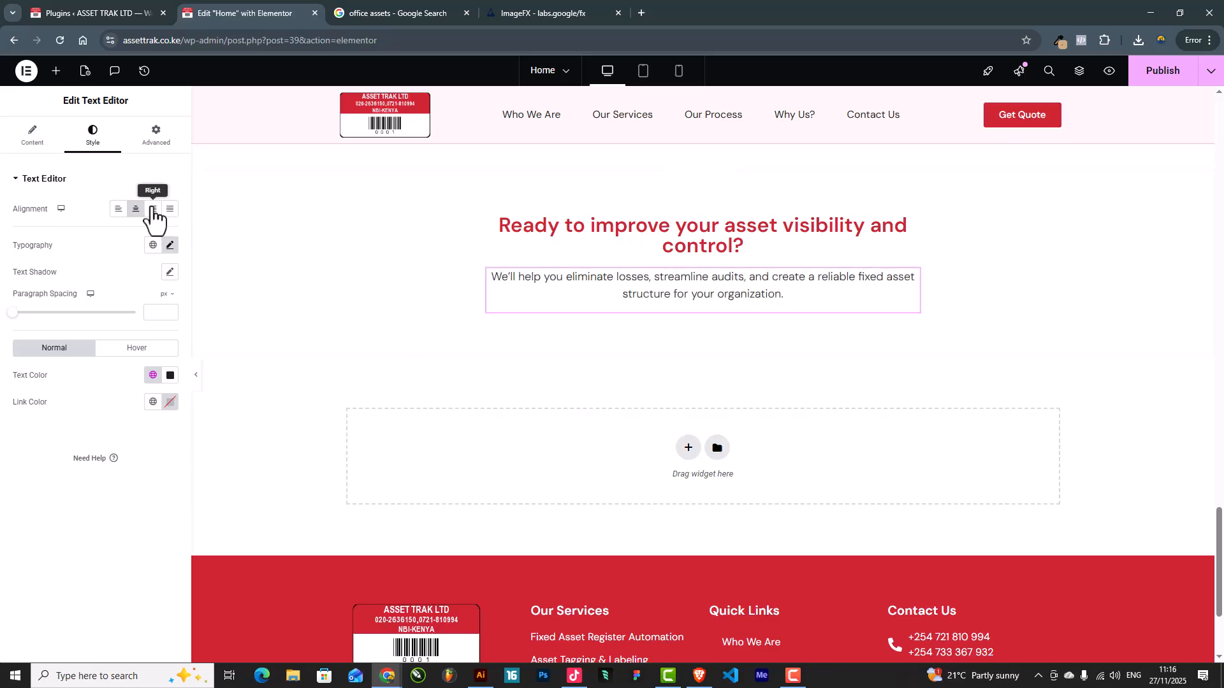
Add a Form widget below the paragraph in the inner section and delete the full-width duplicate form beneath it
{"action": "left_click", "coordinate": [56, 72]}
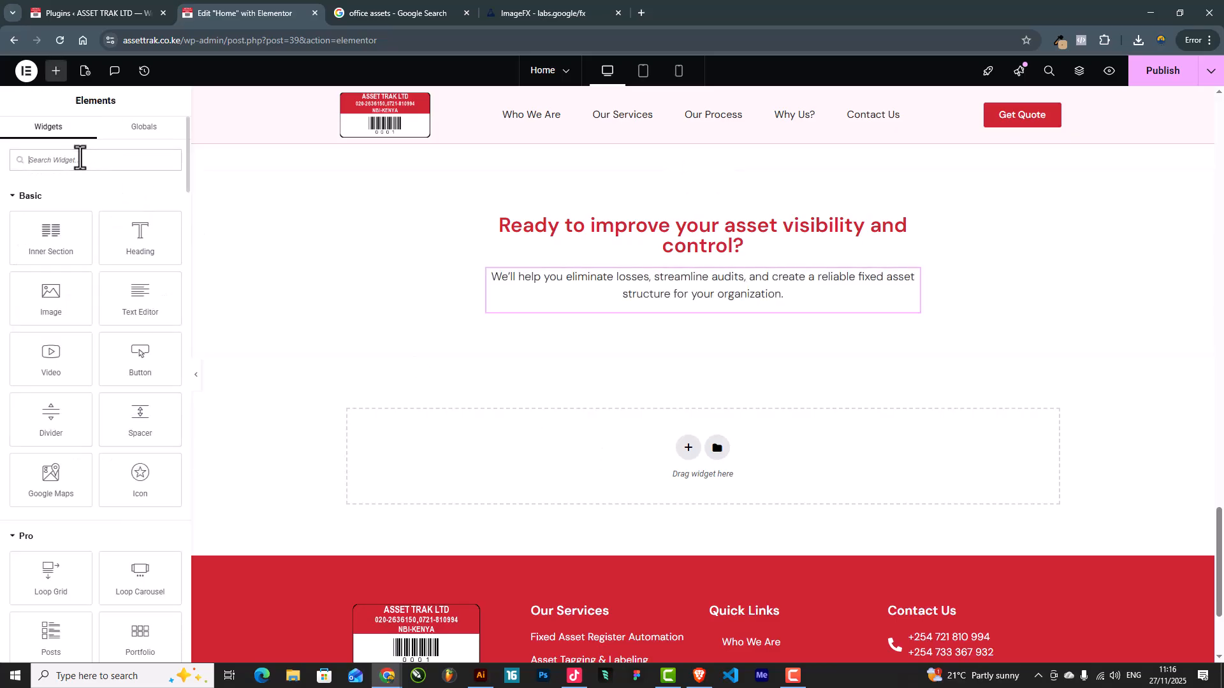
{"action": "left_click", "coordinate": [79, 159]}
{"action": "type", "text": "form"}
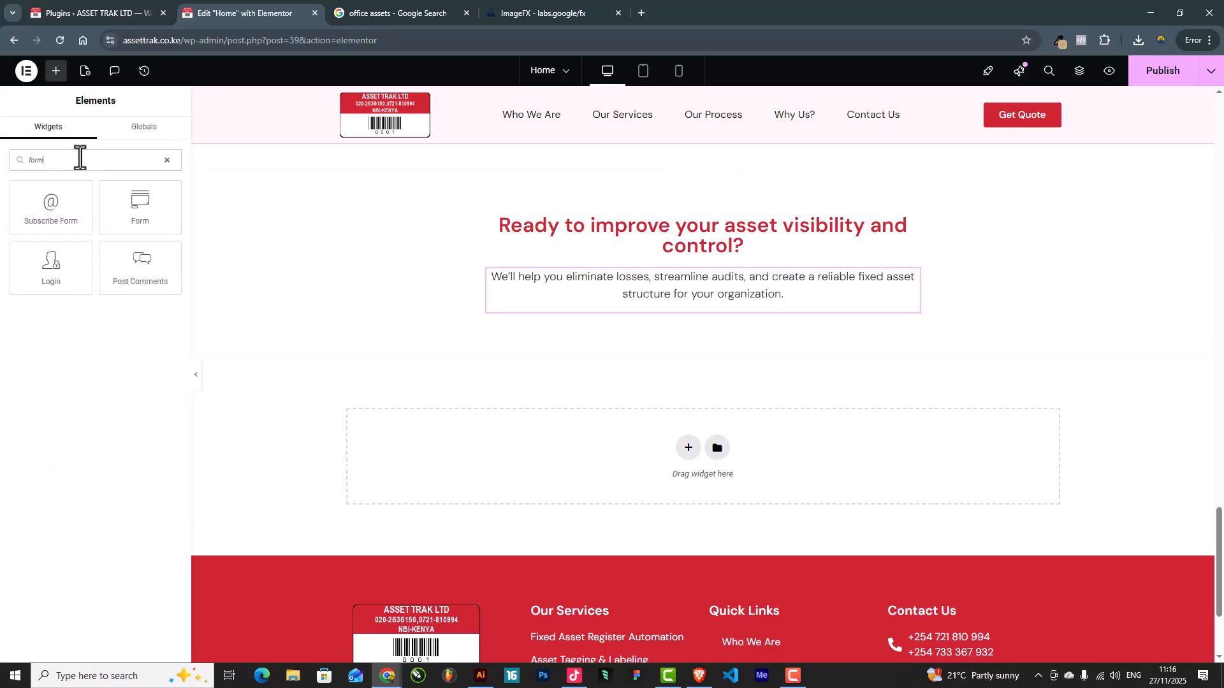
{"action": "left_click_drag", "start_coordinate": [139, 205], "coordinate": [697, 282]}
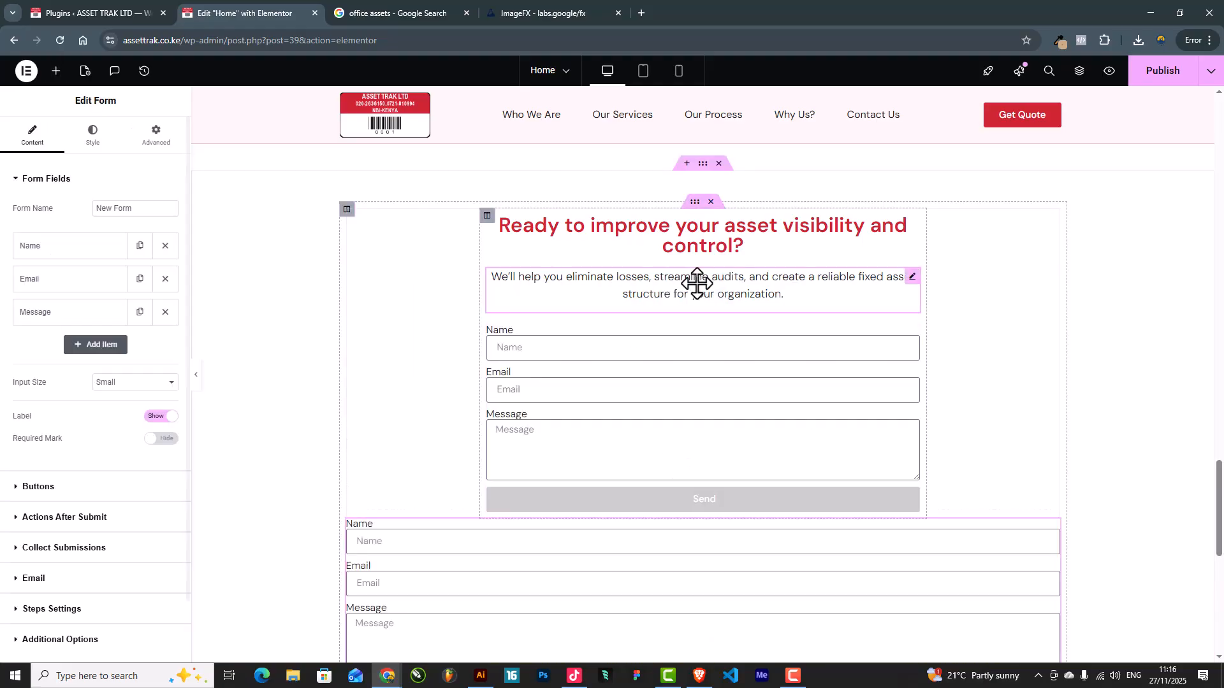
{"action": "scroll", "coordinate": [901, 481], "scroll_direction": "down", "scroll_amount": 3}
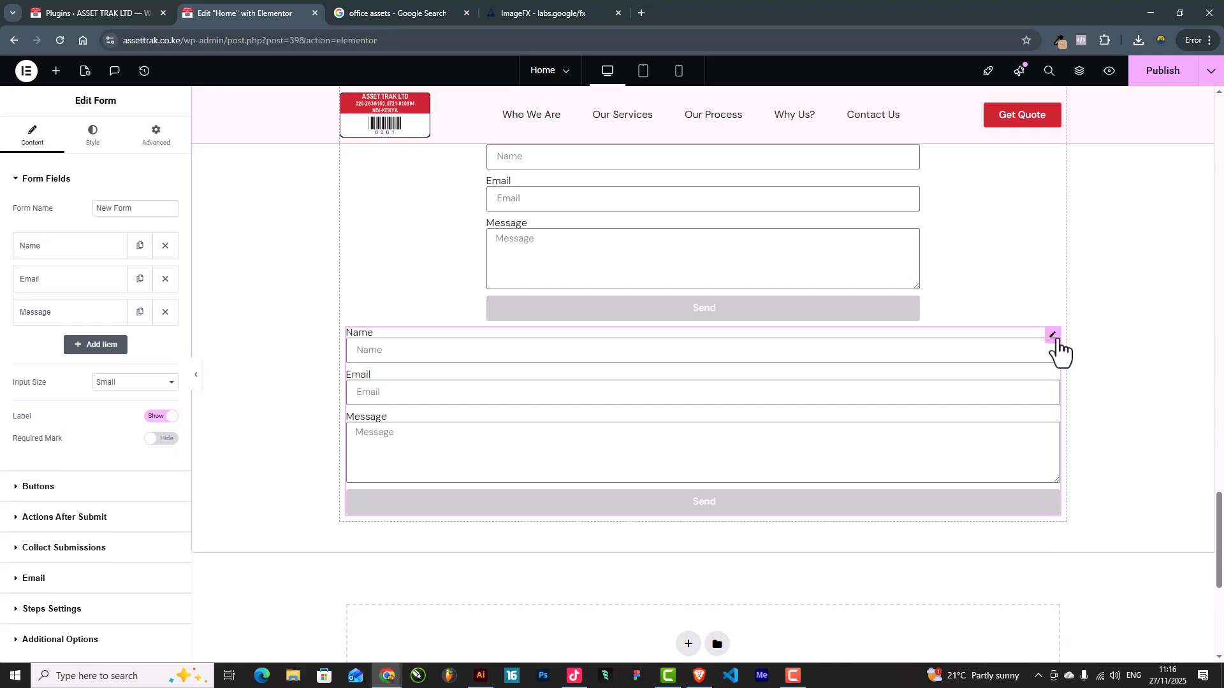
{"action": "right_click", "coordinate": [1059, 339]}
{"action": "left_click", "coordinate": [1082, 622]}
{"action": "scroll", "coordinate": [869, 374], "scroll_direction": "up", "scroll_amount": 5}
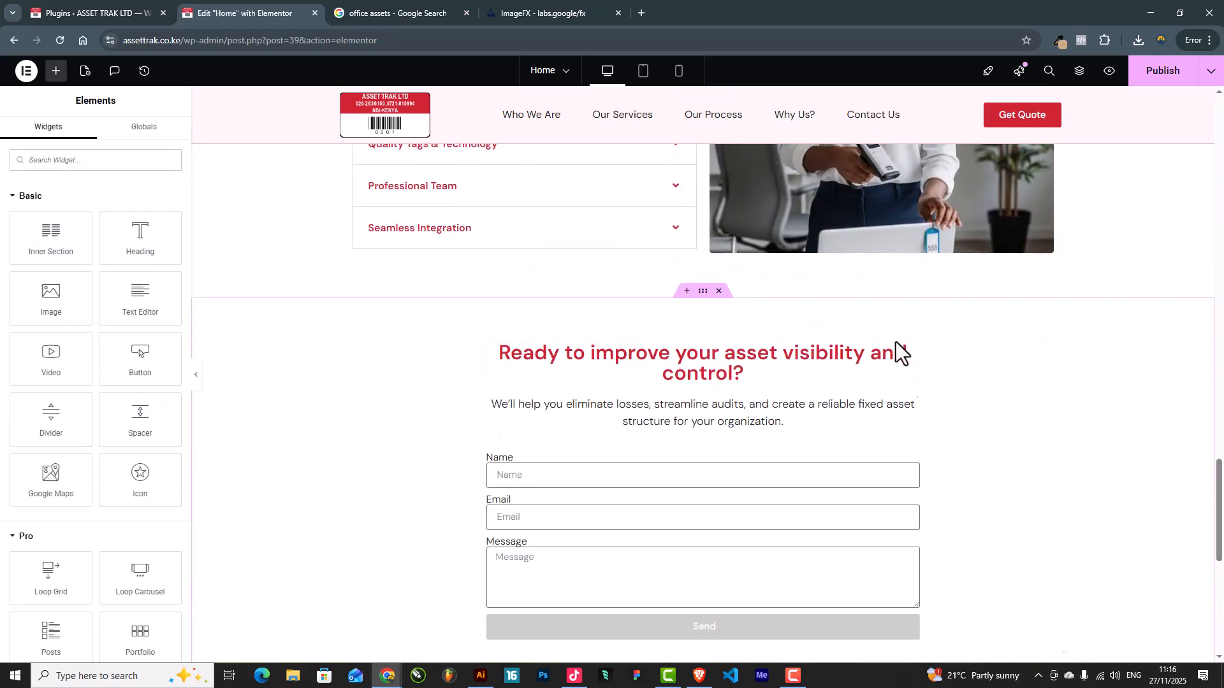
Add a text field to the form with the label Tel and the placeholder Phone Number
{"action": "left_click", "coordinate": [914, 464]}
{"action": "scroll", "coordinate": [255, 401], "scroll_direction": "down", "scroll_amount": 3}
{"action": "scroll", "coordinate": [170, 335], "scroll_direction": "down", "scroll_amount": 2}
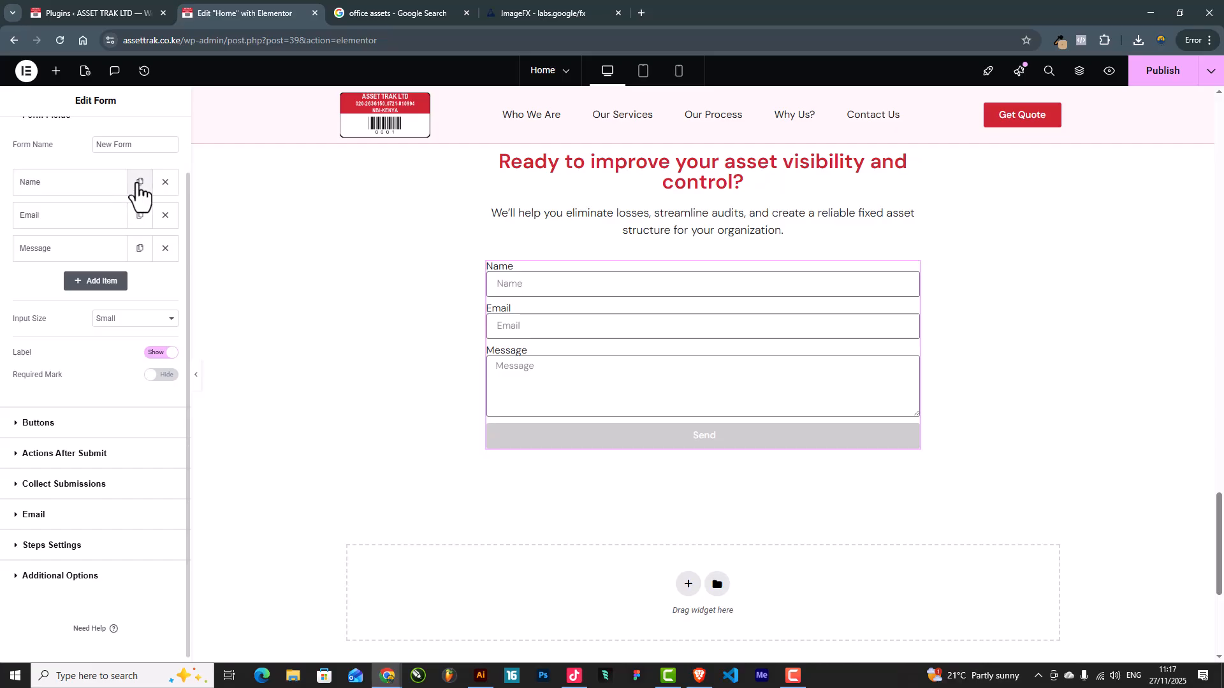
{"action": "left_click", "coordinate": [98, 282]}
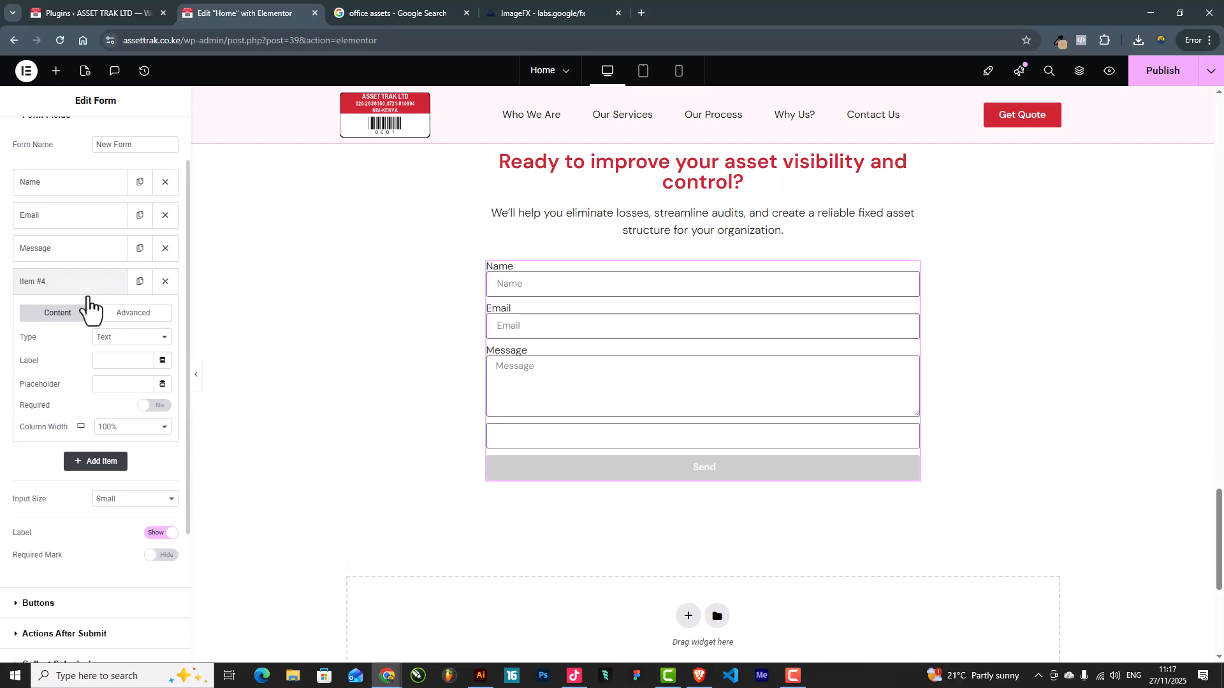
{"action": "left_click", "coordinate": [112, 361]}
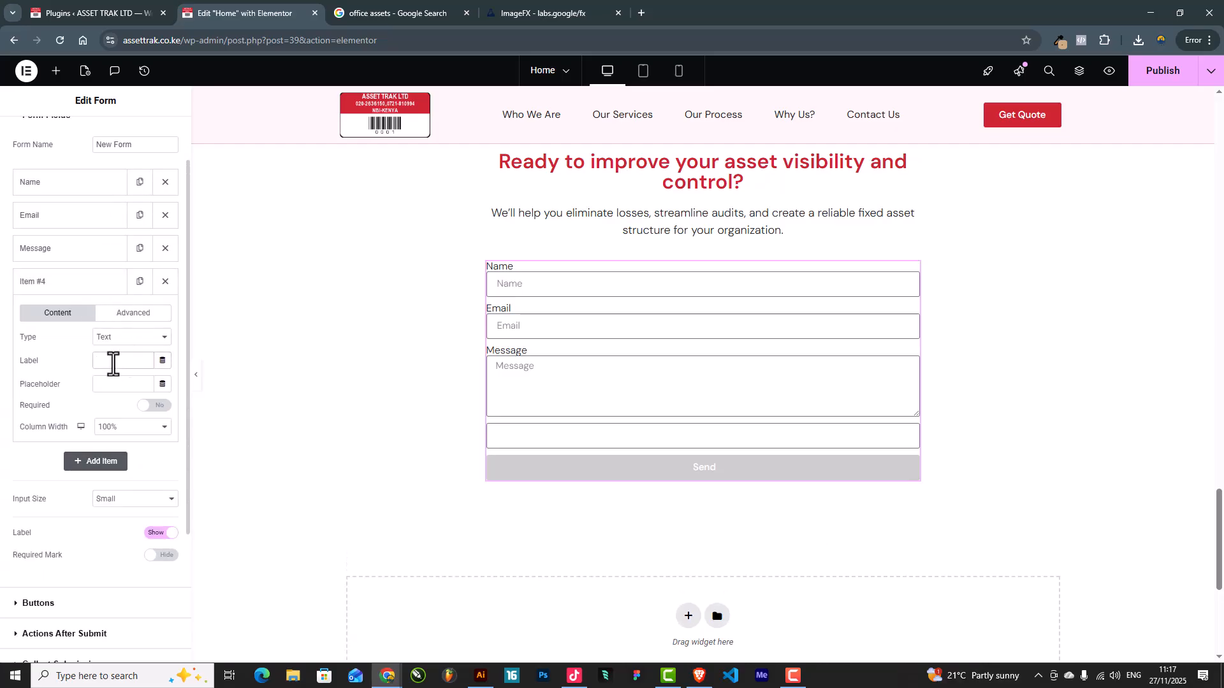
{"action": "type", "text": "Tel"}
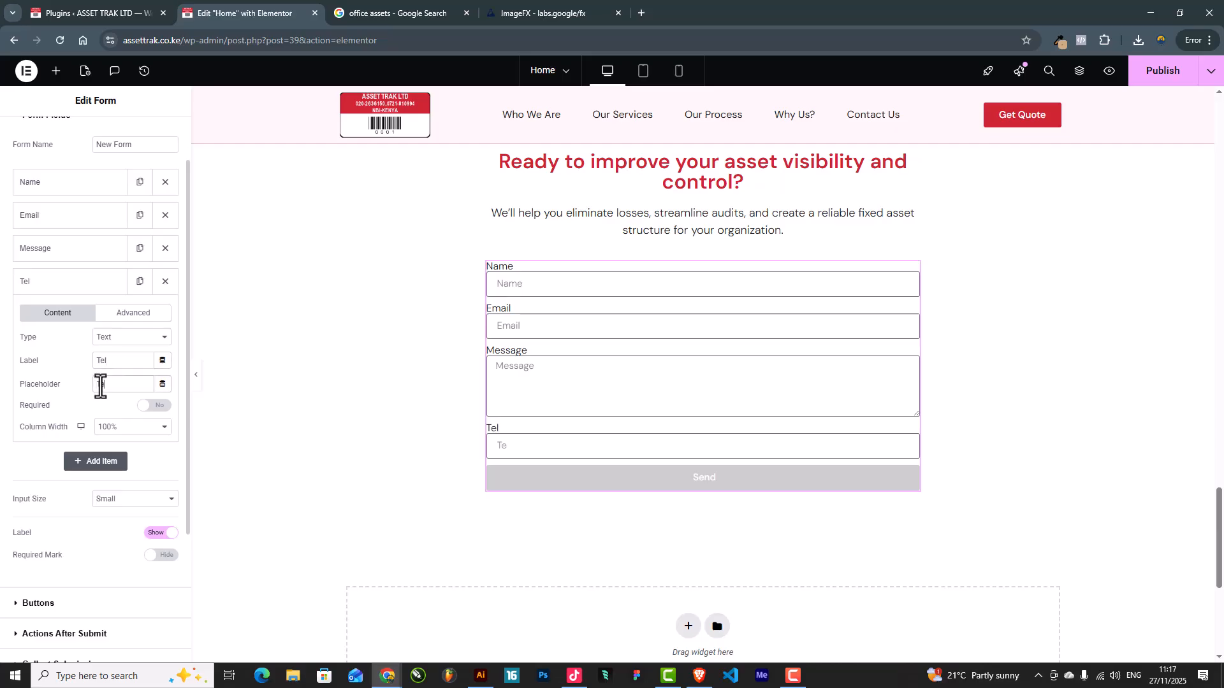
{"action": "type", "text": "Phone Number"}
{"action": "left_click", "coordinate": [76, 294]}
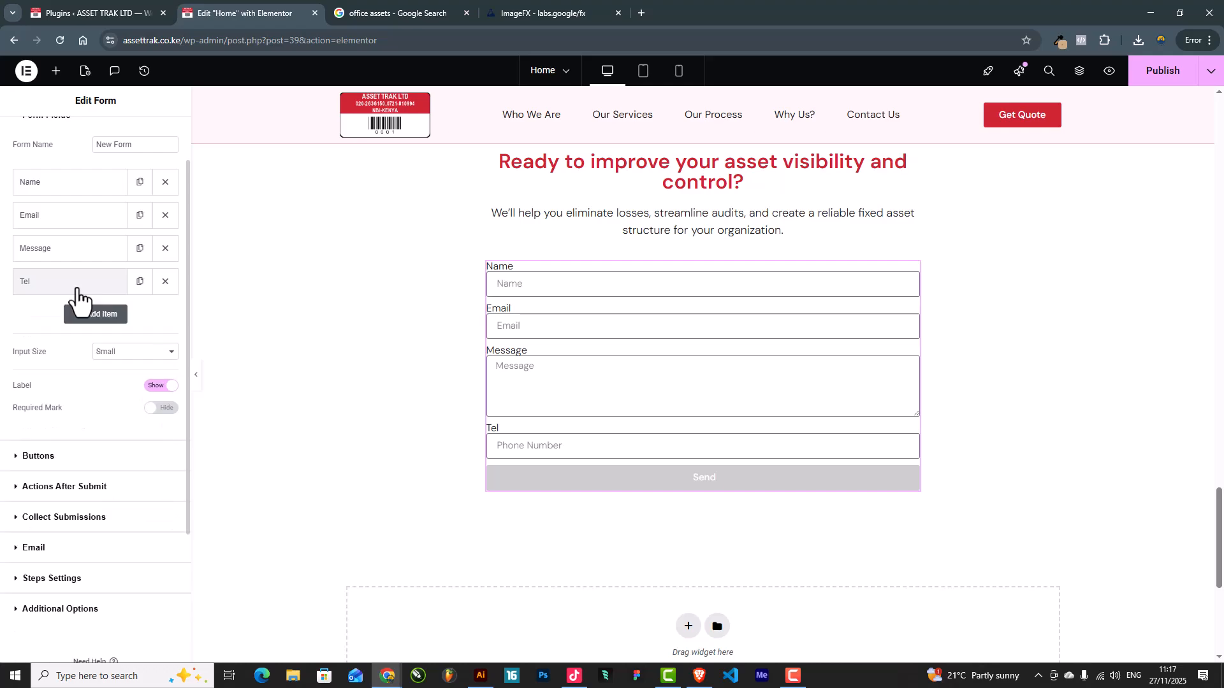
Hide the form's field labels and move the Tel field between Name and Email
{"action": "left_click", "coordinate": [164, 386]}
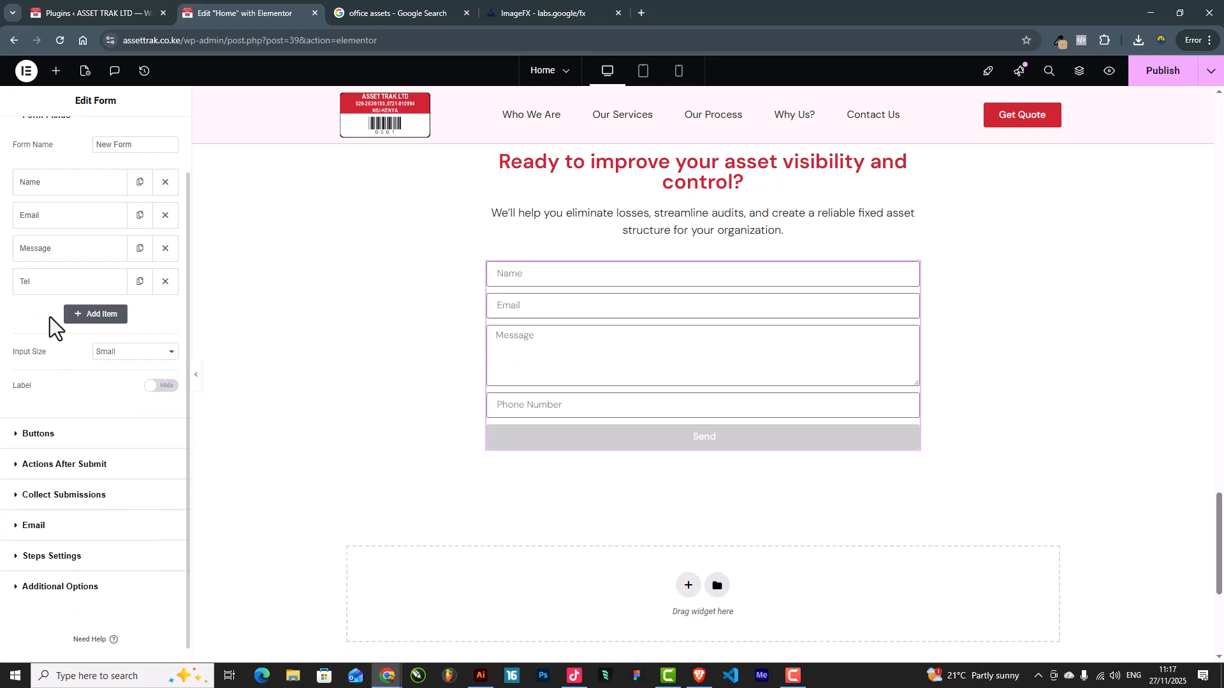
{"action": "left_click_drag", "start_coordinate": [50, 286], "coordinate": [52, 220]}
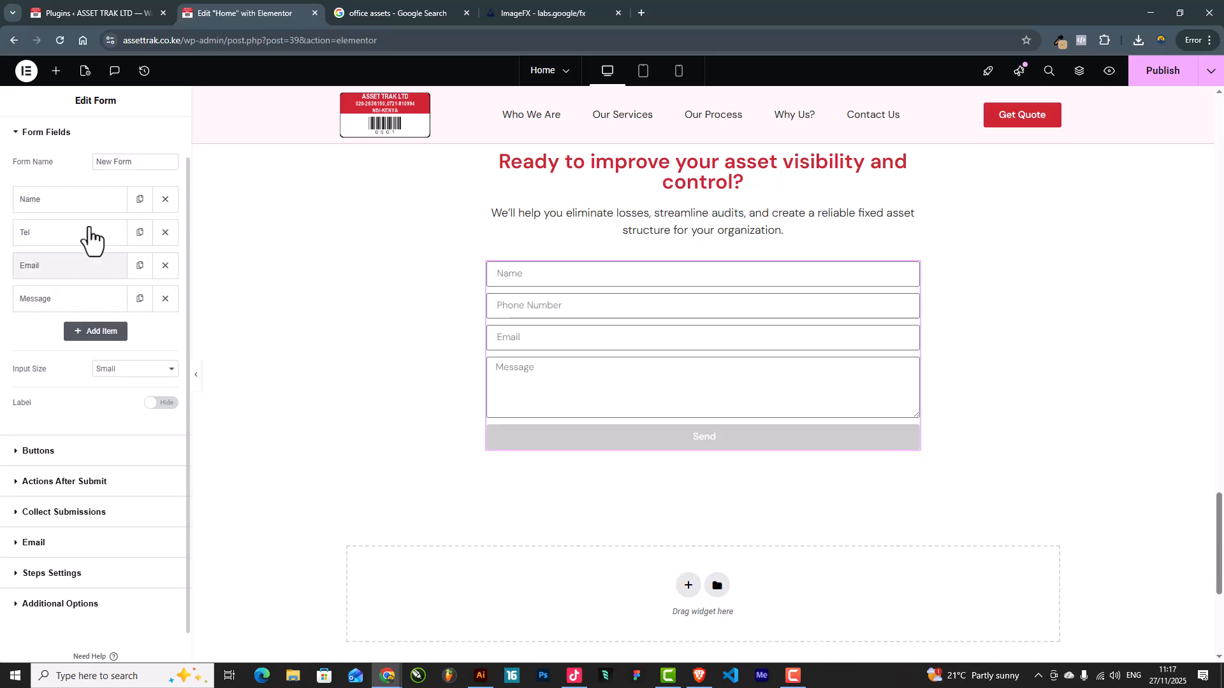
Set the form's input size to Large and open its button settings
{"action": "left_click", "coordinate": [115, 376]}
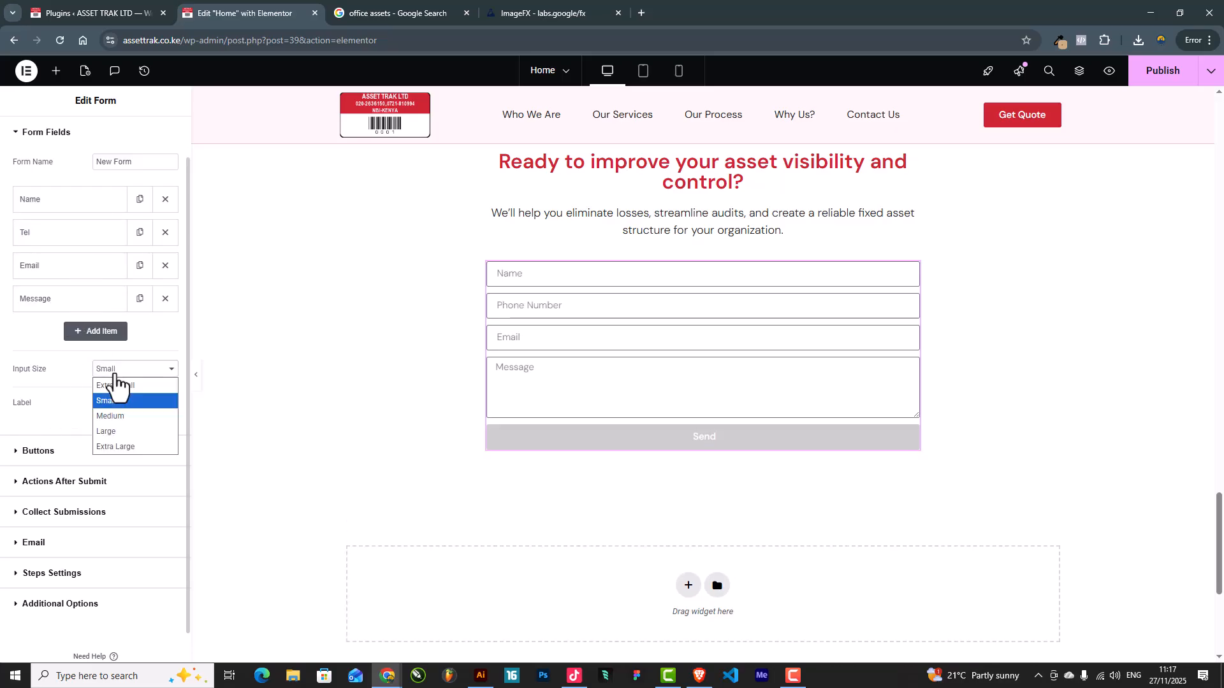
{"action": "left_click", "coordinate": [115, 431]}
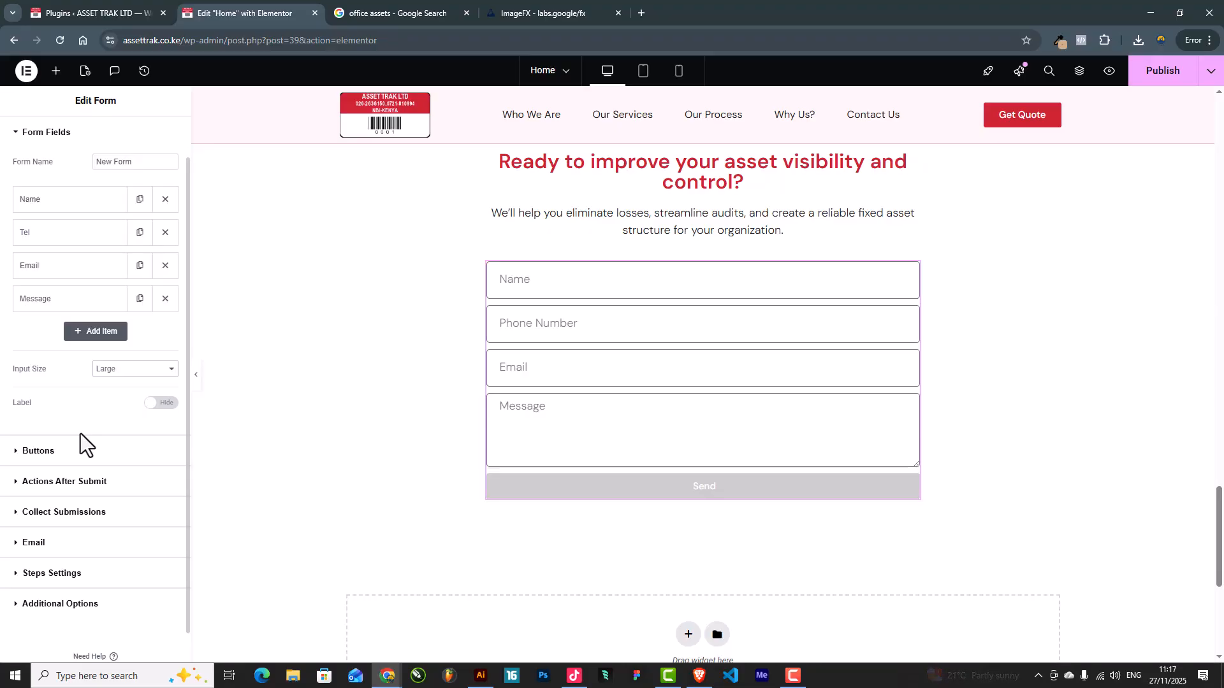
{"action": "scroll", "coordinate": [86, 328], "scroll_direction": "up", "scroll_amount": 1}
{"action": "scroll", "coordinate": [77, 414], "scroll_direction": "down", "scroll_amount": 2}
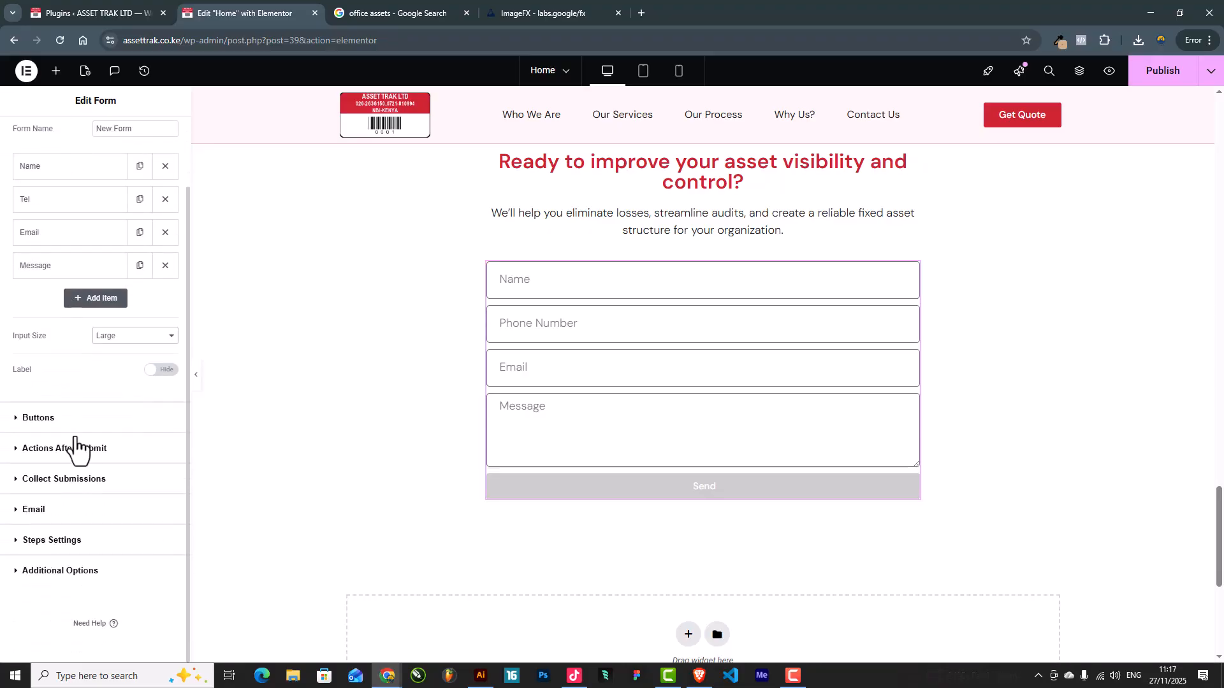
{"action": "left_click", "coordinate": [59, 421]}
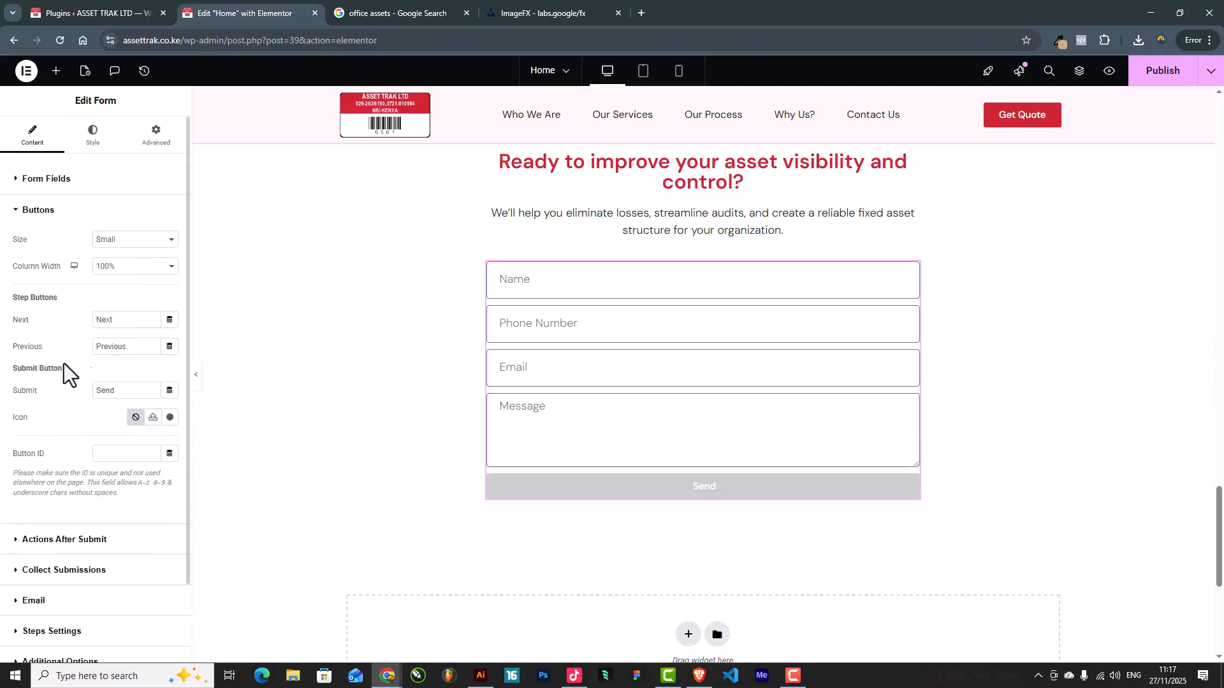
Save the tan background color of the Schedule a Consultation button in the Who we Are section as a global color
{"action": "scroll", "coordinate": [467, 380], "scroll_direction": "up", "scroll_amount": 20}
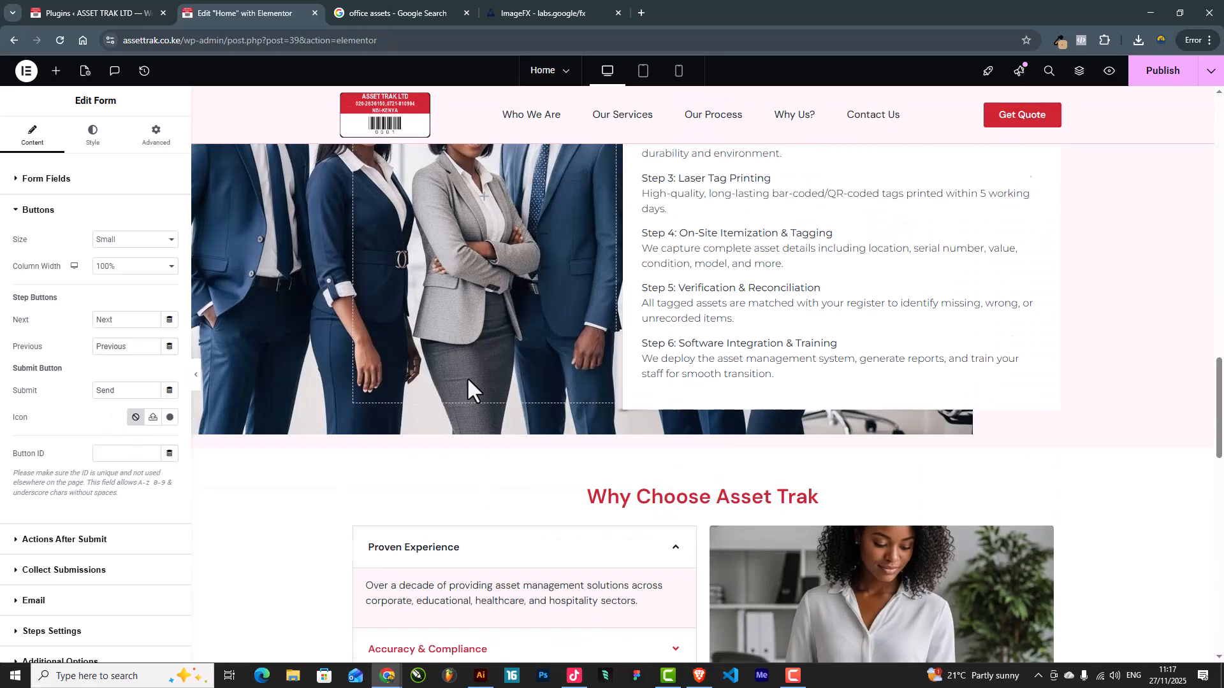
{"action": "scroll", "coordinate": [467, 380], "scroll_direction": "down", "scroll_amount": 5}
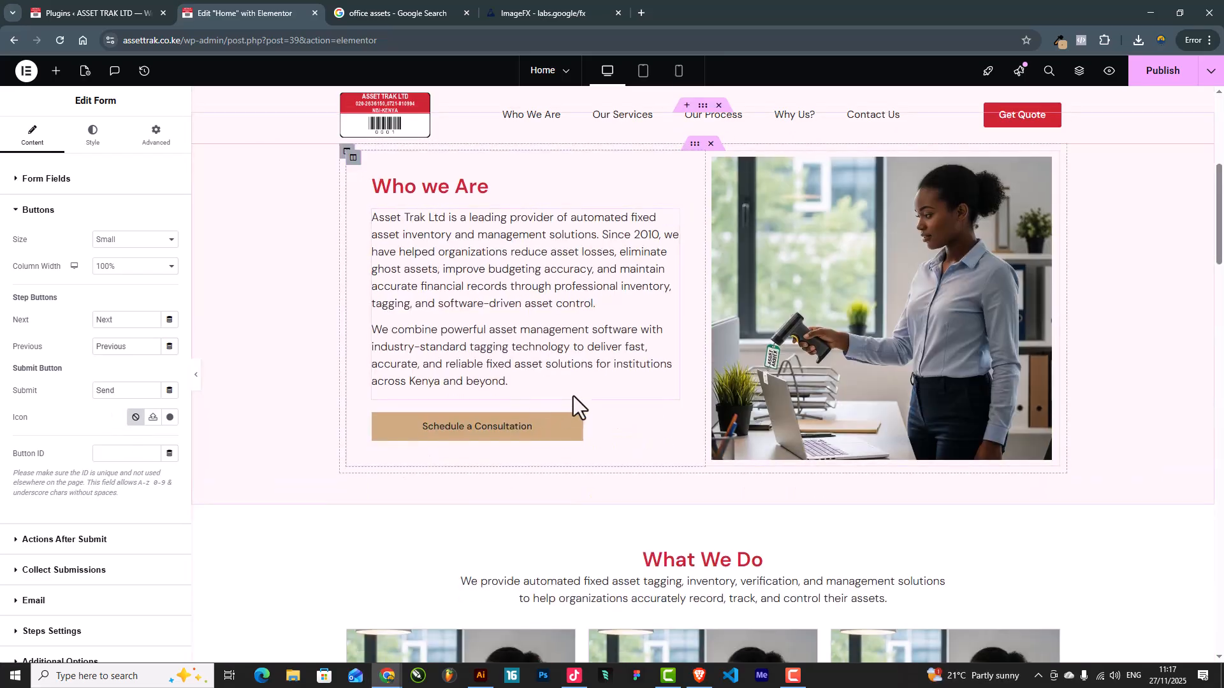
{"action": "left_click", "coordinate": [563, 426]}
{"action": "left_click", "coordinate": [88, 148]}
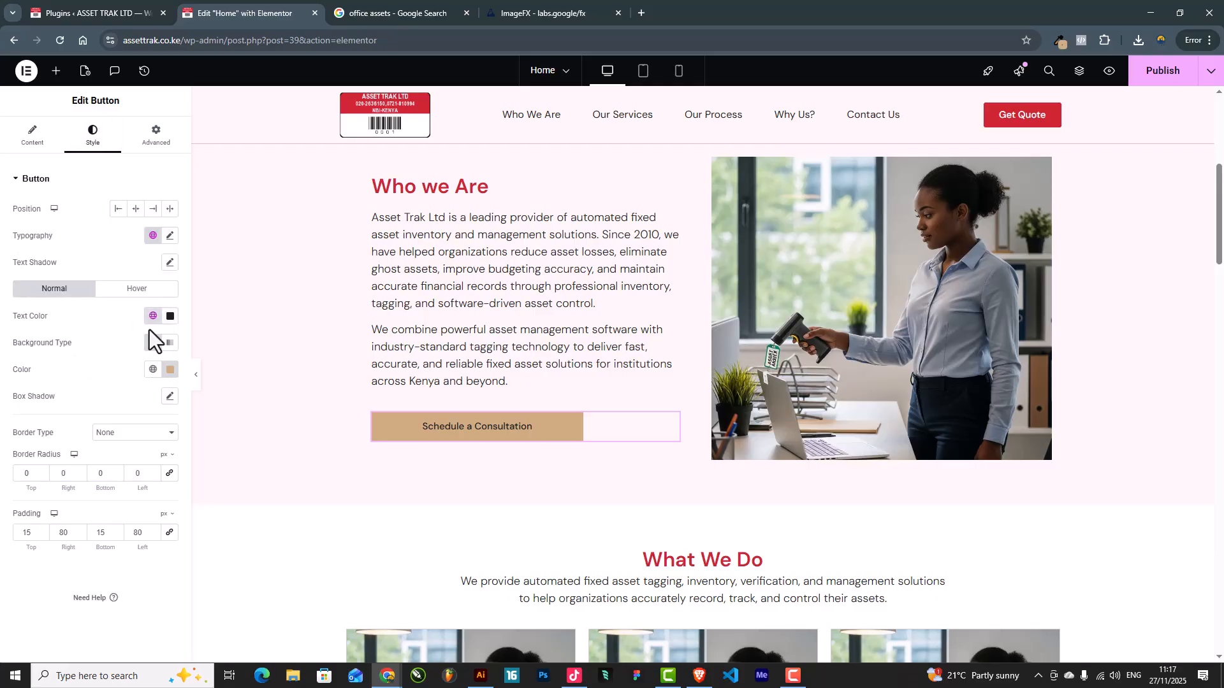
{"action": "left_click", "coordinate": [169, 372]}
{"action": "left_click", "coordinate": [208, 396]}
{"action": "left_click", "coordinate": [701, 399]}
{"action": "scroll", "coordinate": [473, 378], "scroll_direction": "down", "scroll_amount": 5}
{"action": "scroll", "coordinate": [473, 378], "scroll_direction": "down", "scroll_amount": 20}
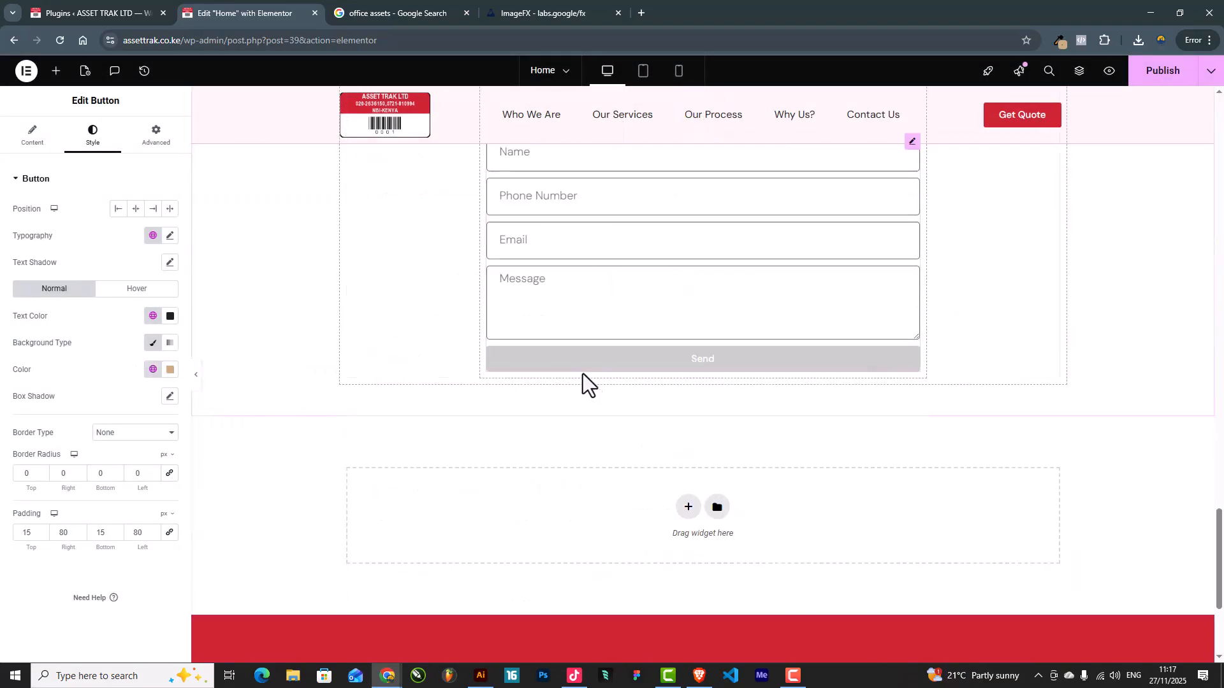
Give the contact form's submit button the tan global color as background and the global Text color for its text
{"action": "scroll", "coordinate": [833, 319], "scroll_direction": "up", "scroll_amount": 4}
{"action": "scroll", "coordinate": [833, 319], "scroll_direction": "up", "scroll_amount": 3}
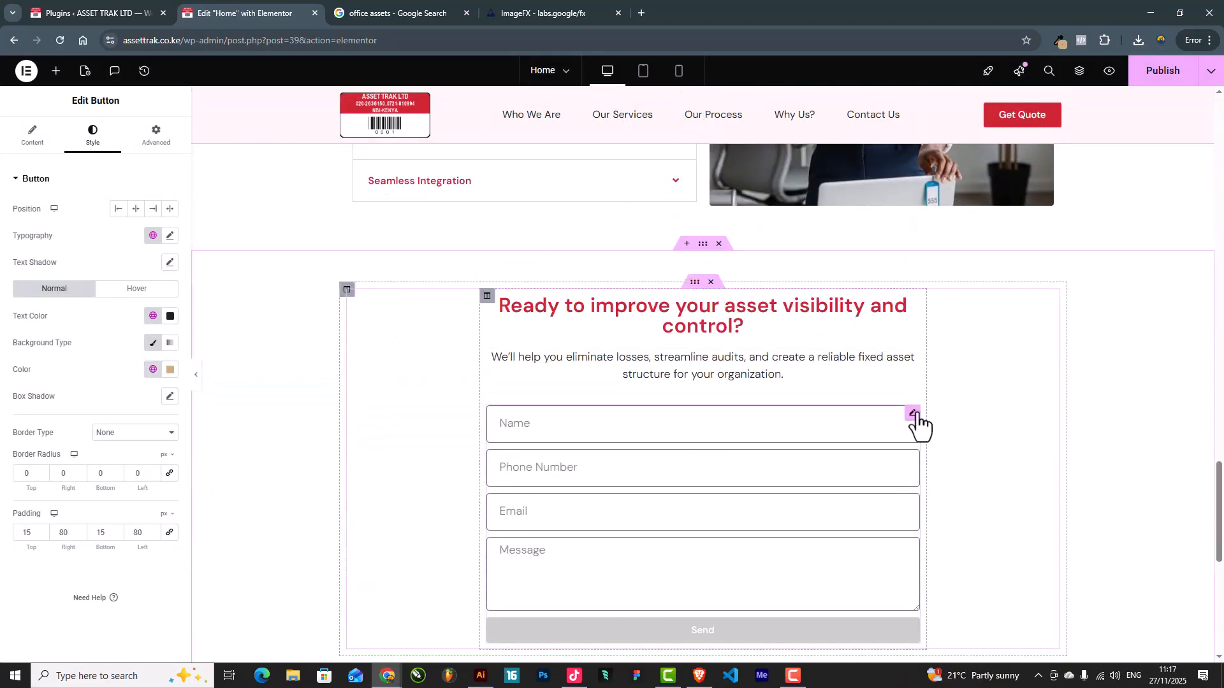
{"action": "left_click", "coordinate": [917, 414]}
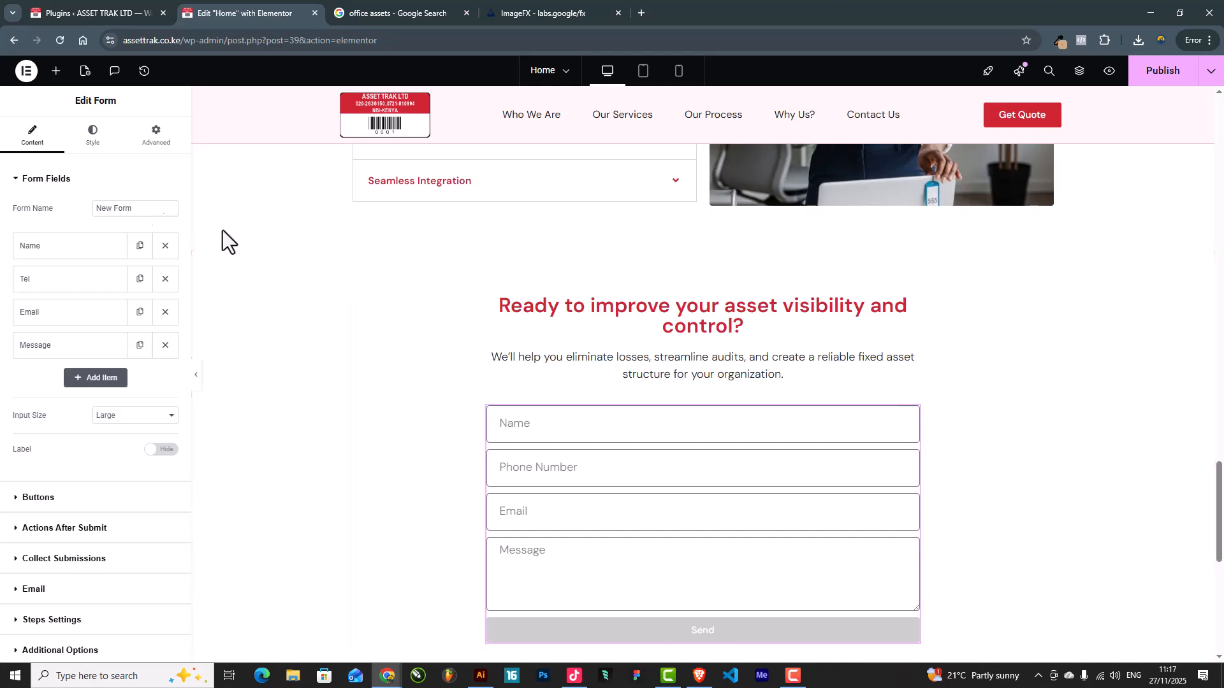
{"action": "scroll", "coordinate": [92, 446], "scroll_direction": "down", "scroll_amount": 3}
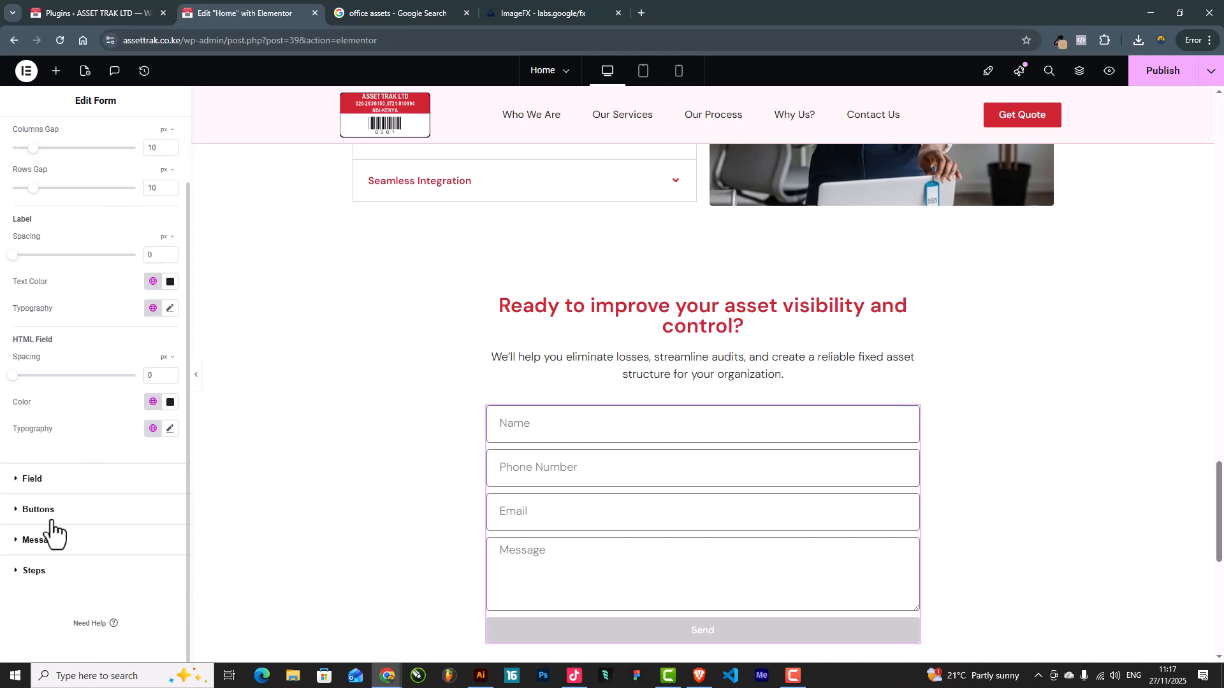
{"action": "left_click", "coordinate": [38, 510]}
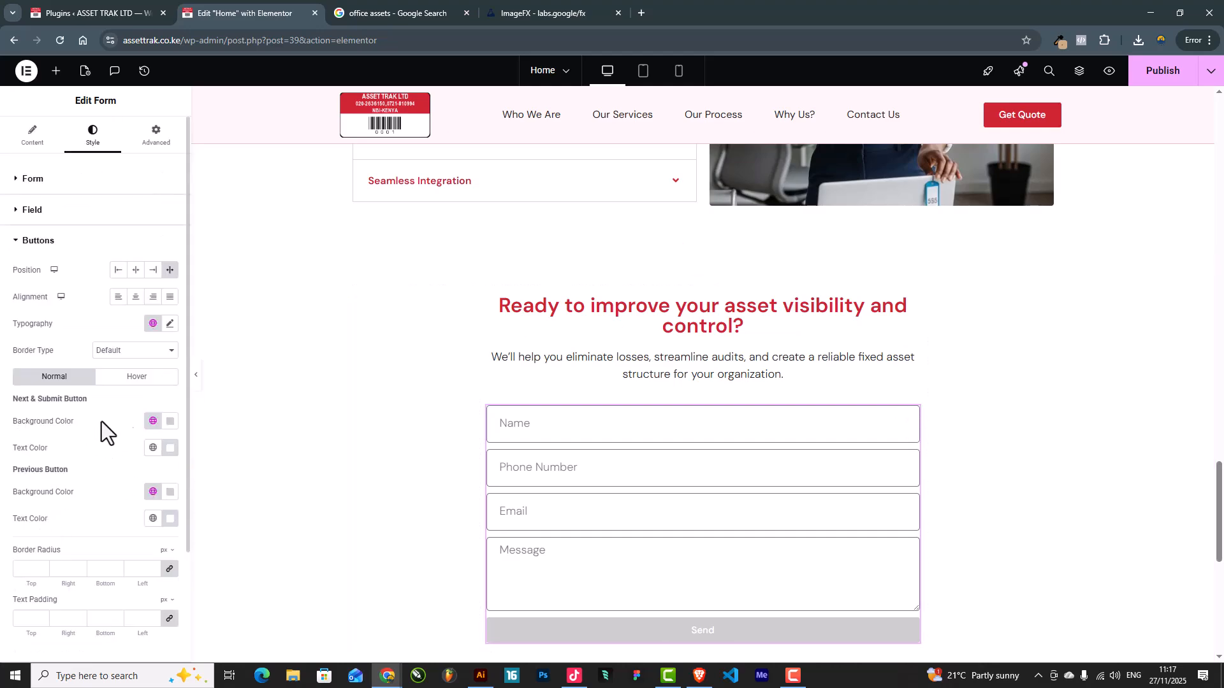
{"action": "left_click", "coordinate": [153, 423]}
{"action": "left_click", "coordinate": [35, 505]}
{"action": "left_click", "coordinate": [170, 448]}
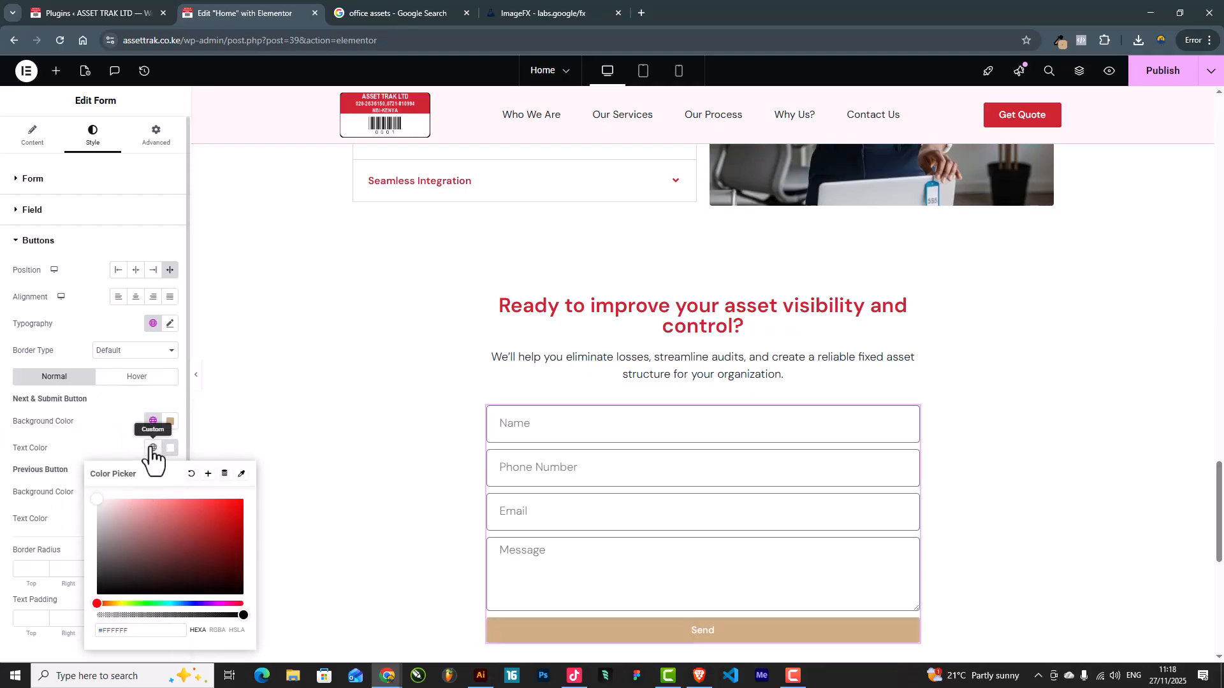
{"action": "left_click", "coordinate": [153, 448]}
{"action": "left_click", "coordinate": [46, 585]}
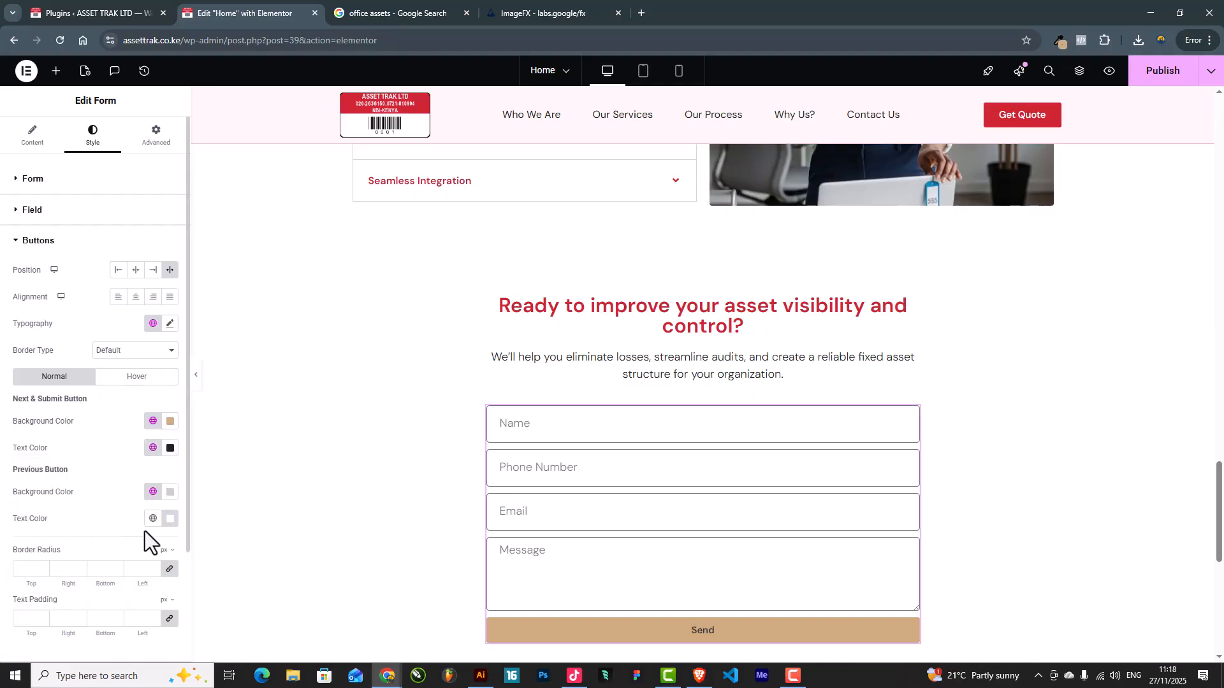
Set the form button's font size to 20 px and change the submit text to Send Message
{"action": "scroll", "coordinate": [113, 503], "scroll_direction": "down", "scroll_amount": 2}
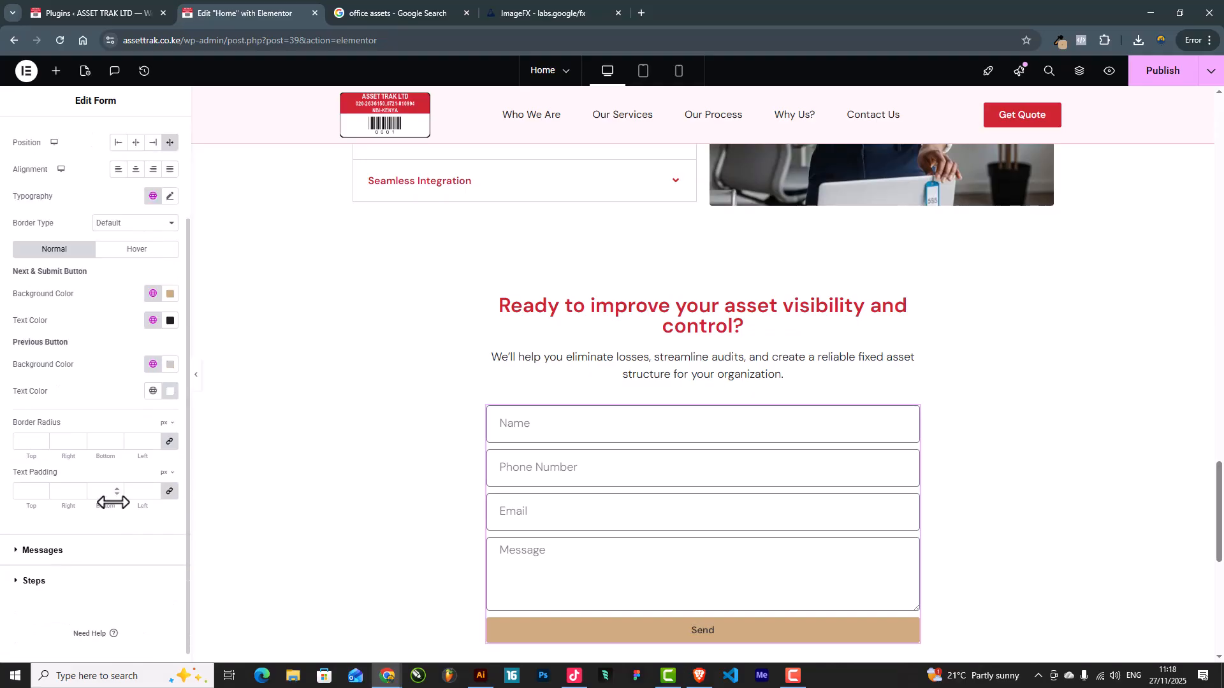
{"action": "left_click", "coordinate": [169, 197]}
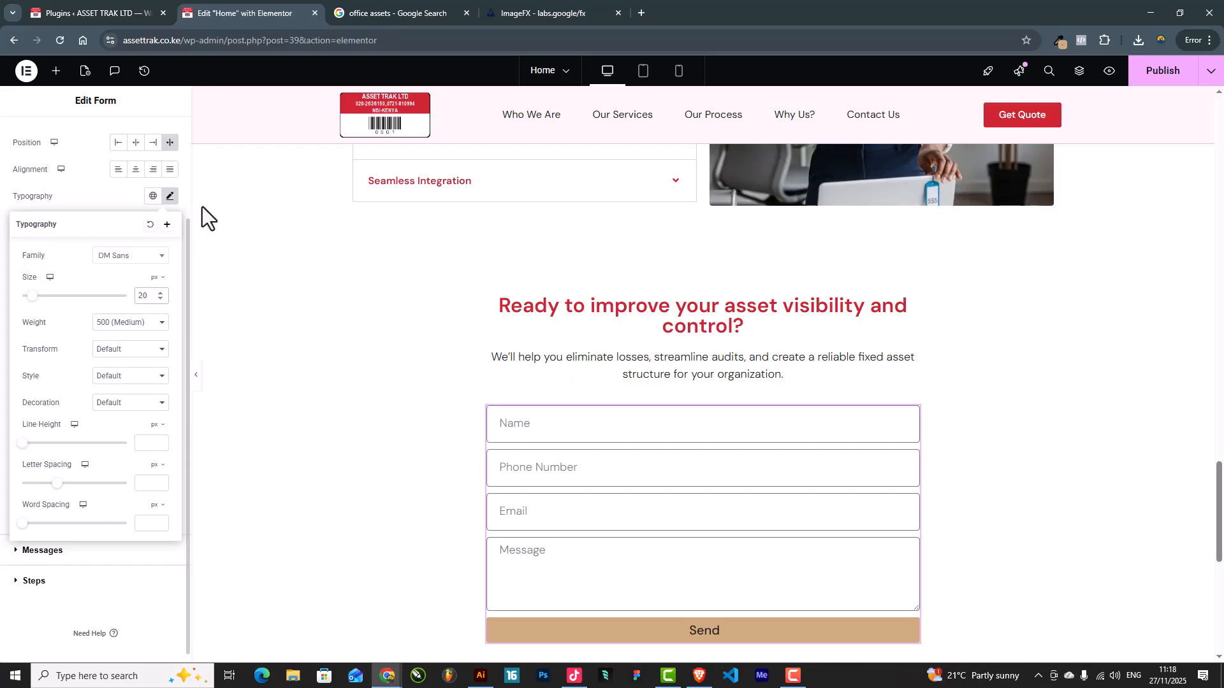
{"action": "scroll", "coordinate": [57, 167], "scroll_direction": "up", "scroll_amount": 2}
{"action": "left_click", "coordinate": [39, 148]}
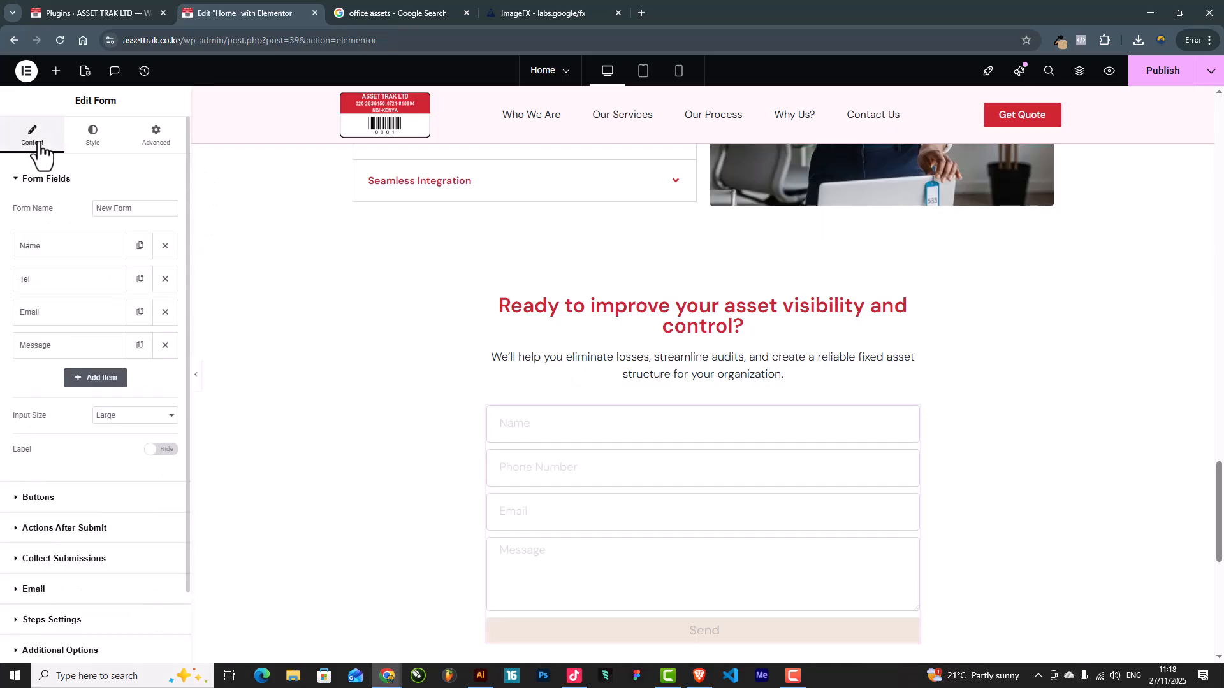
{"action": "scroll", "coordinate": [64, 446], "scroll_direction": "down", "scroll_amount": 2}
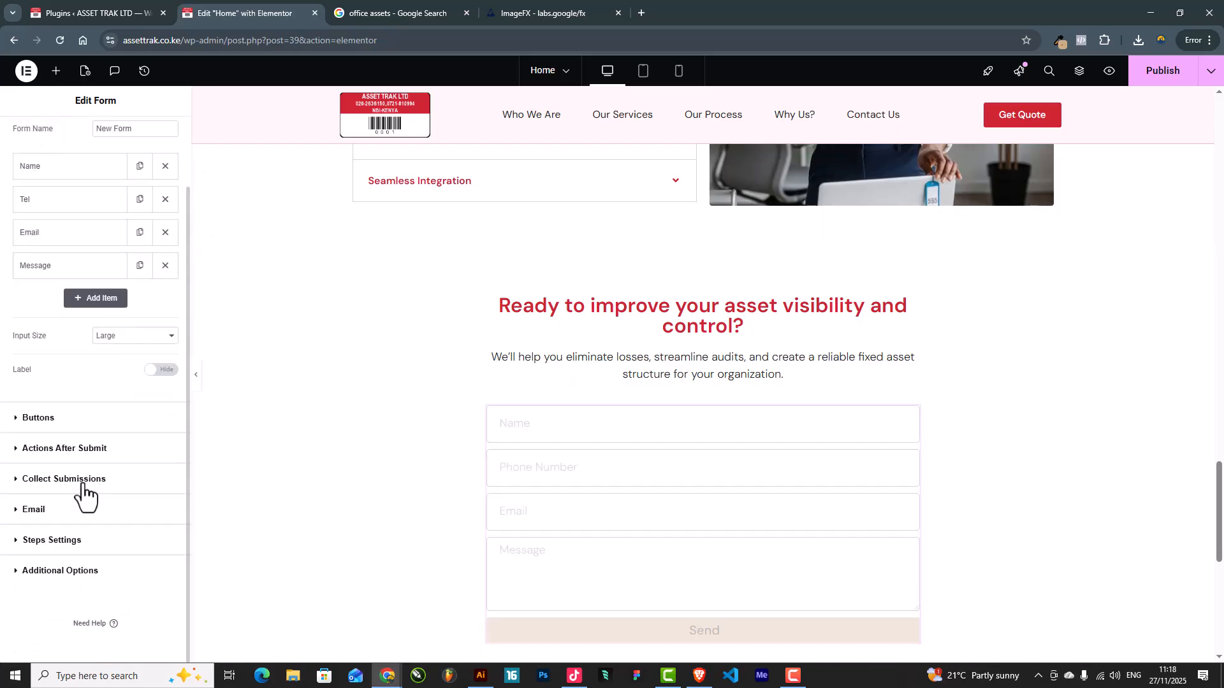
{"action": "left_click", "coordinate": [54, 422]}
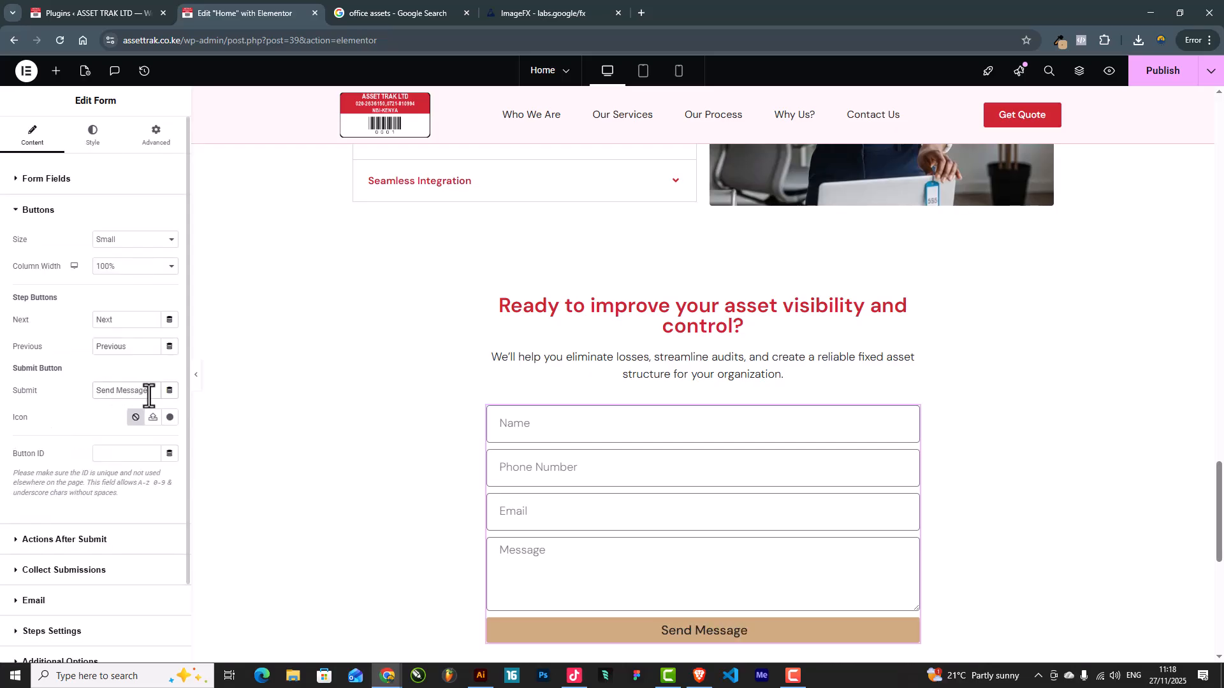
Increase the form's rows gap to 21 px
{"action": "left_click", "coordinate": [99, 143]}
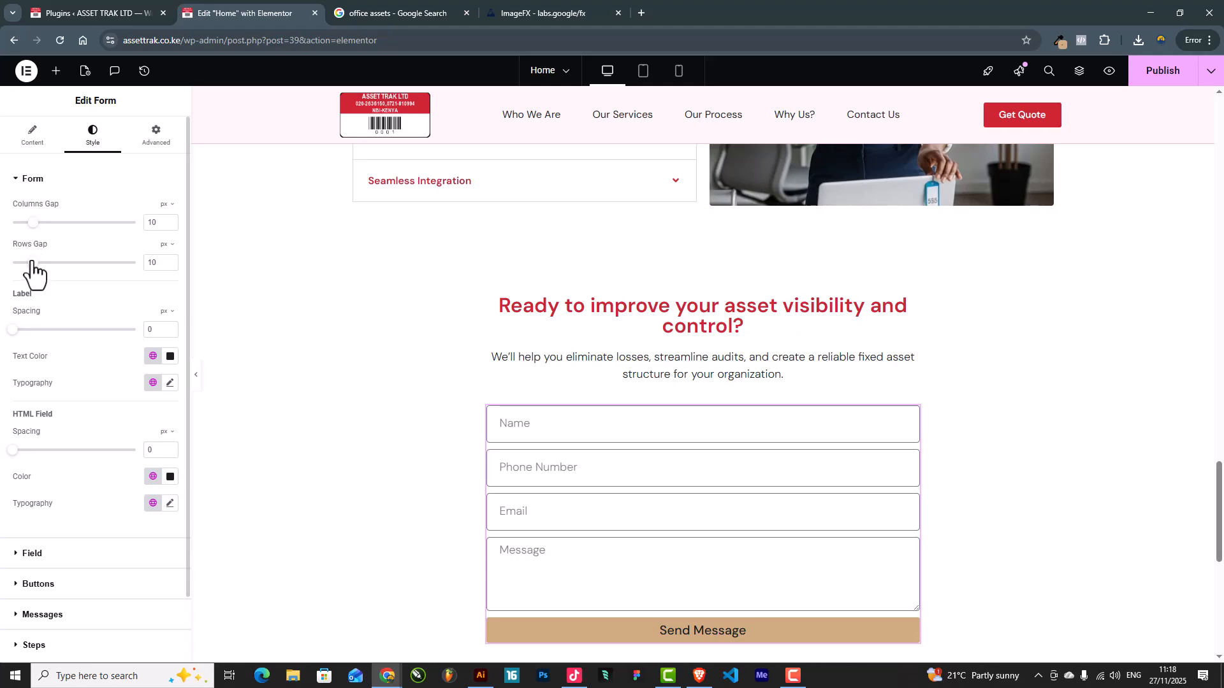
{"action": "left_click_drag", "start_coordinate": [32, 264], "coordinate": [56, 263]}
{"action": "scroll", "coordinate": [466, 350], "scroll_direction": "down", "scroll_amount": 2}
{"action": "scroll", "coordinate": [109, 404], "scroll_direction": "down", "scroll_amount": 1}
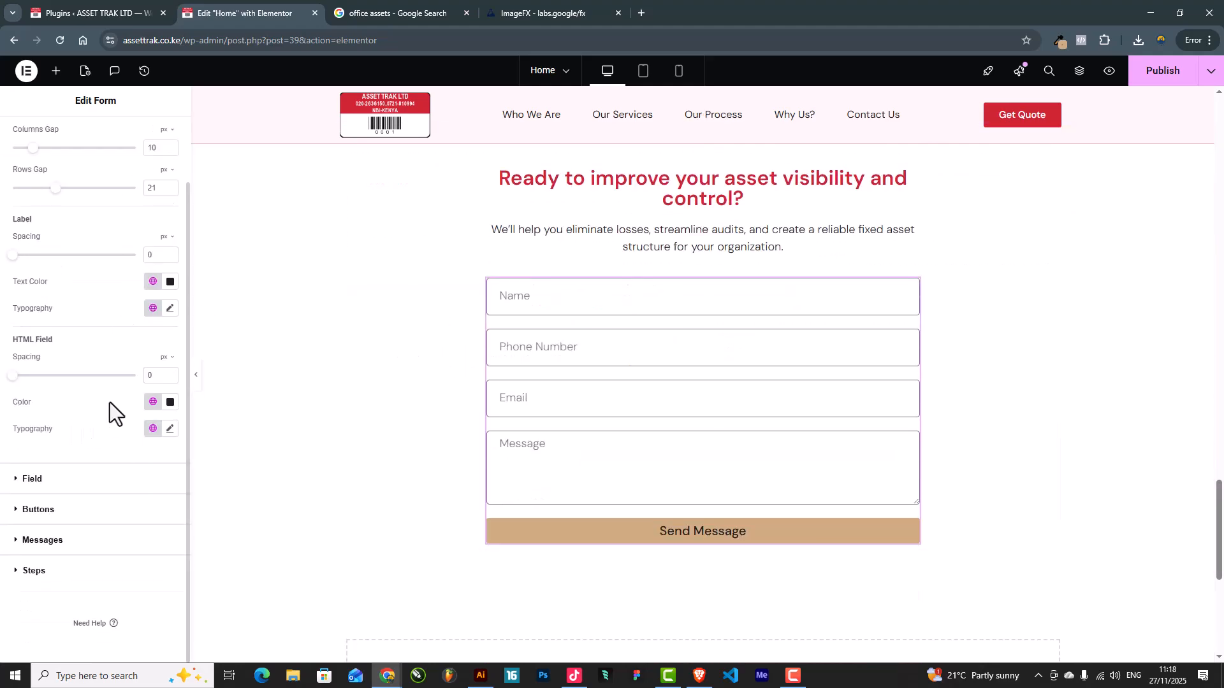
Set the form fields' border color to the primary red at reduced opacity, #D024332B
{"action": "left_click", "coordinate": [32, 480]}
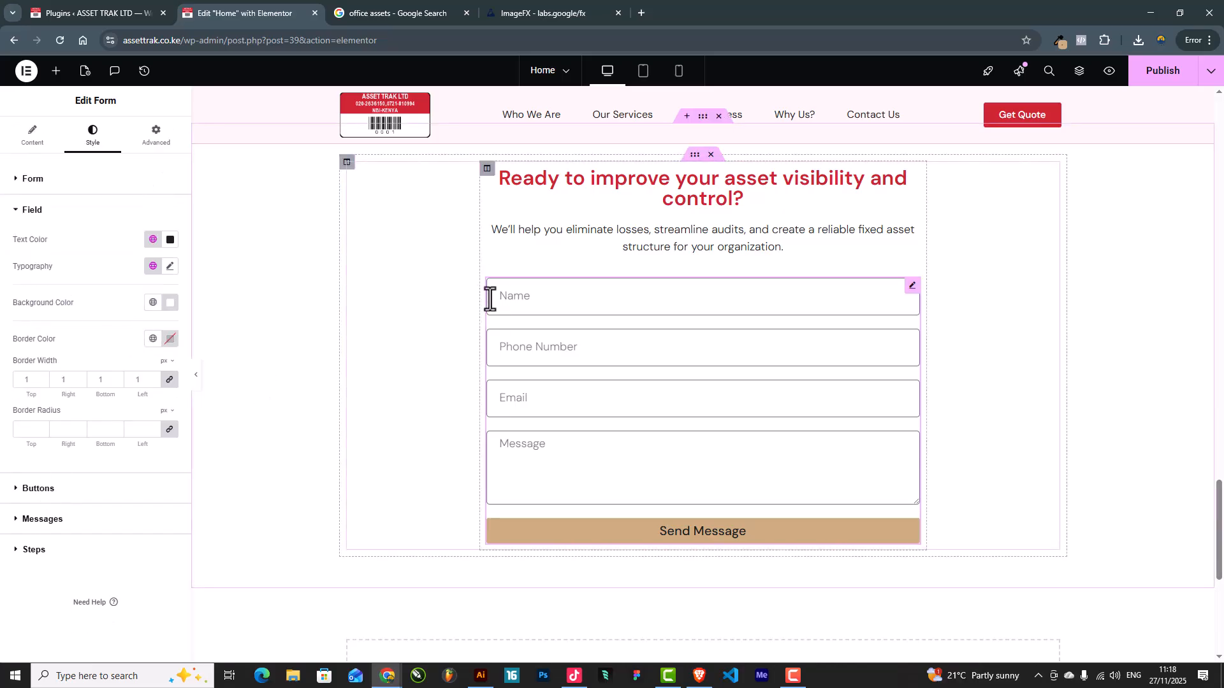
{"action": "left_click", "coordinate": [153, 339]}
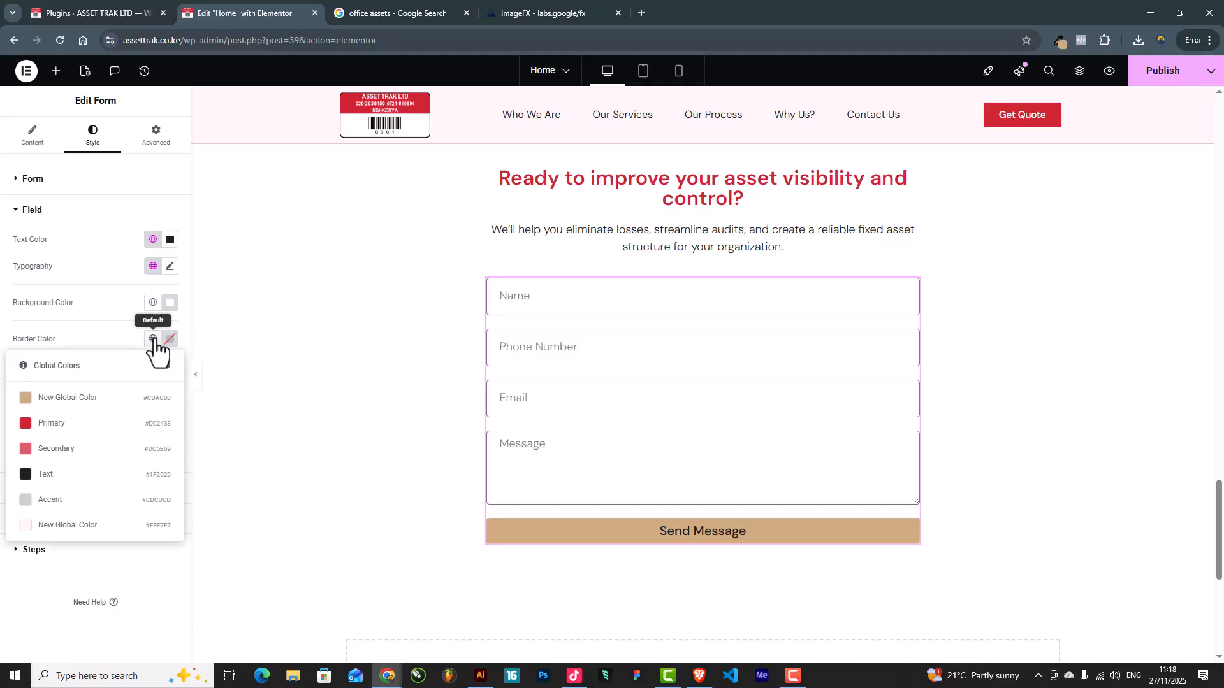
{"action": "left_click", "coordinate": [72, 424]}
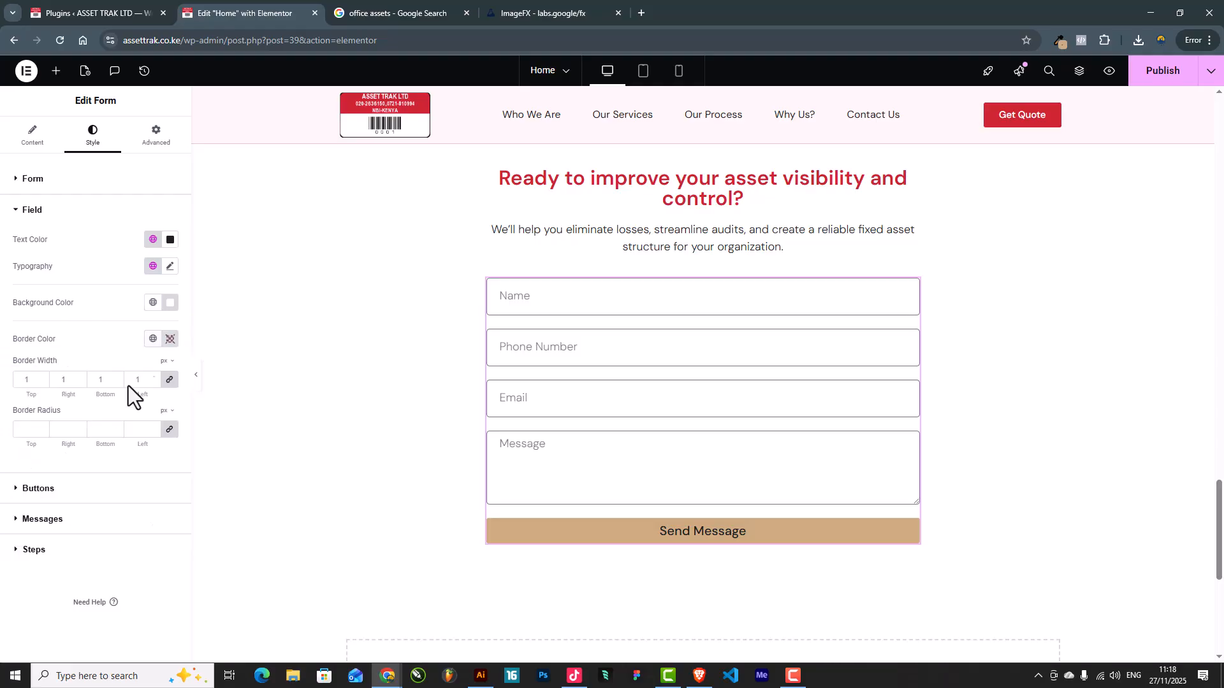
{"action": "left_click", "coordinate": [170, 339]}
{"action": "left_click_drag", "start_coordinate": [173, 505], "coordinate": [126, 506]}
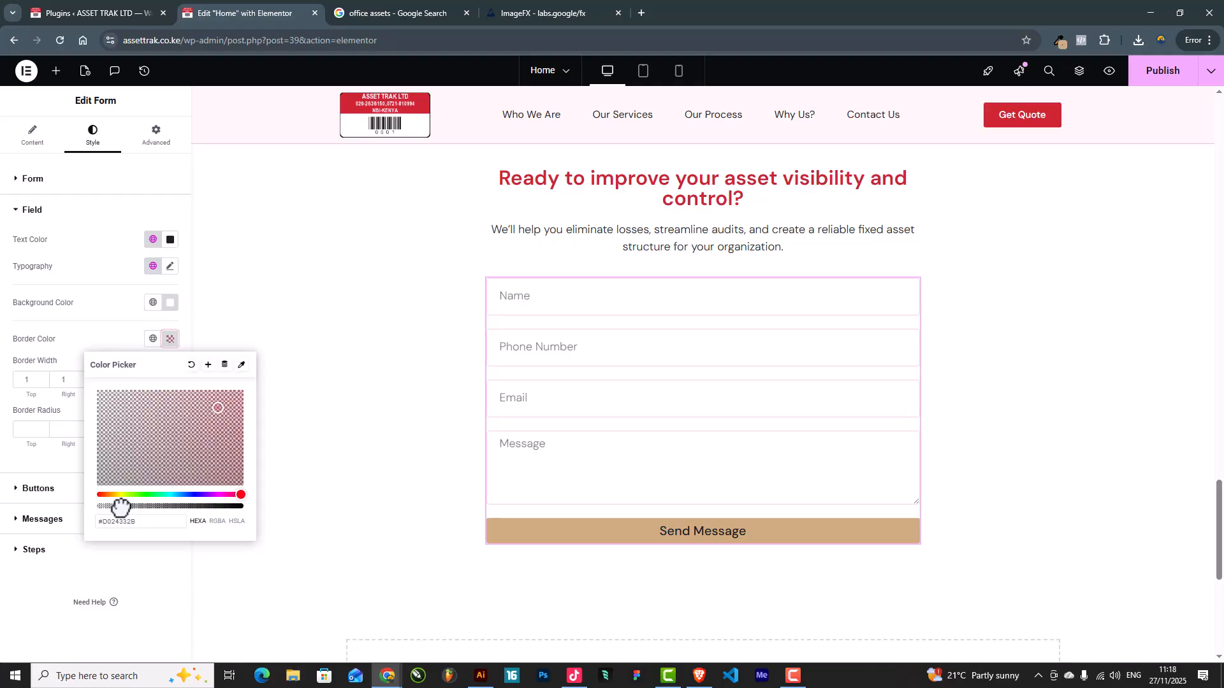
{"action": "left_click", "coordinate": [79, 575]}
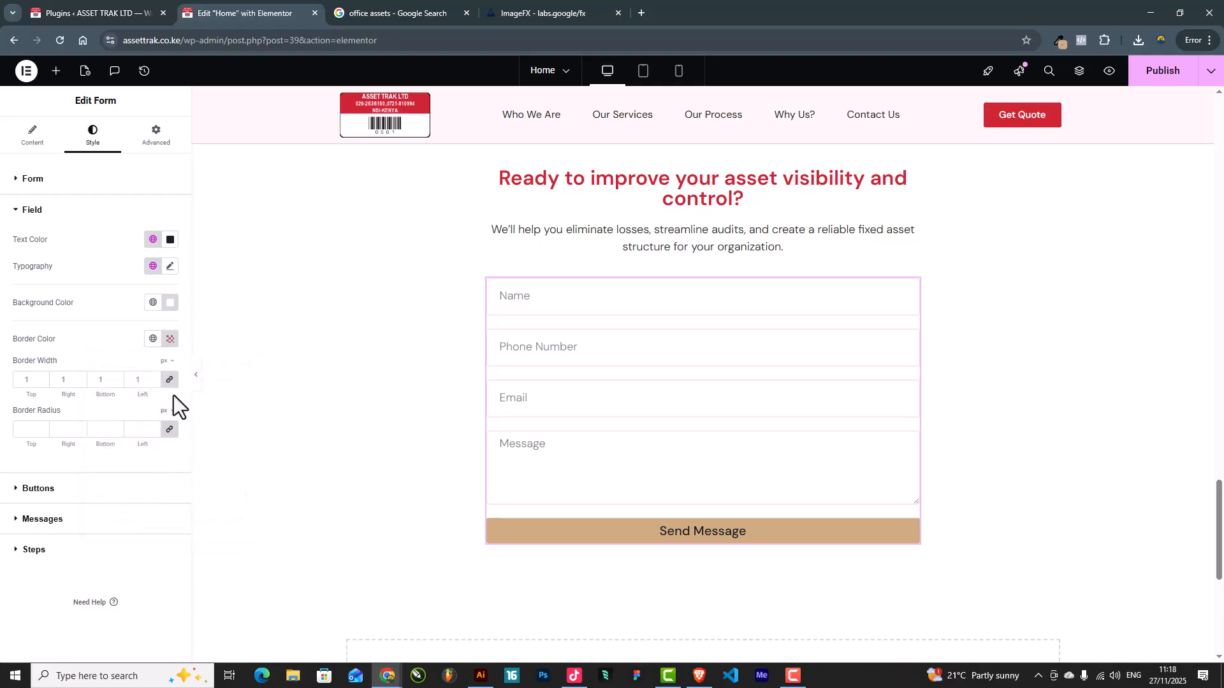
Preview the contact form without the editing controls and check how its Name, Phone Number, Email and Message fields look when focused
{"action": "left_click", "coordinate": [197, 377]}
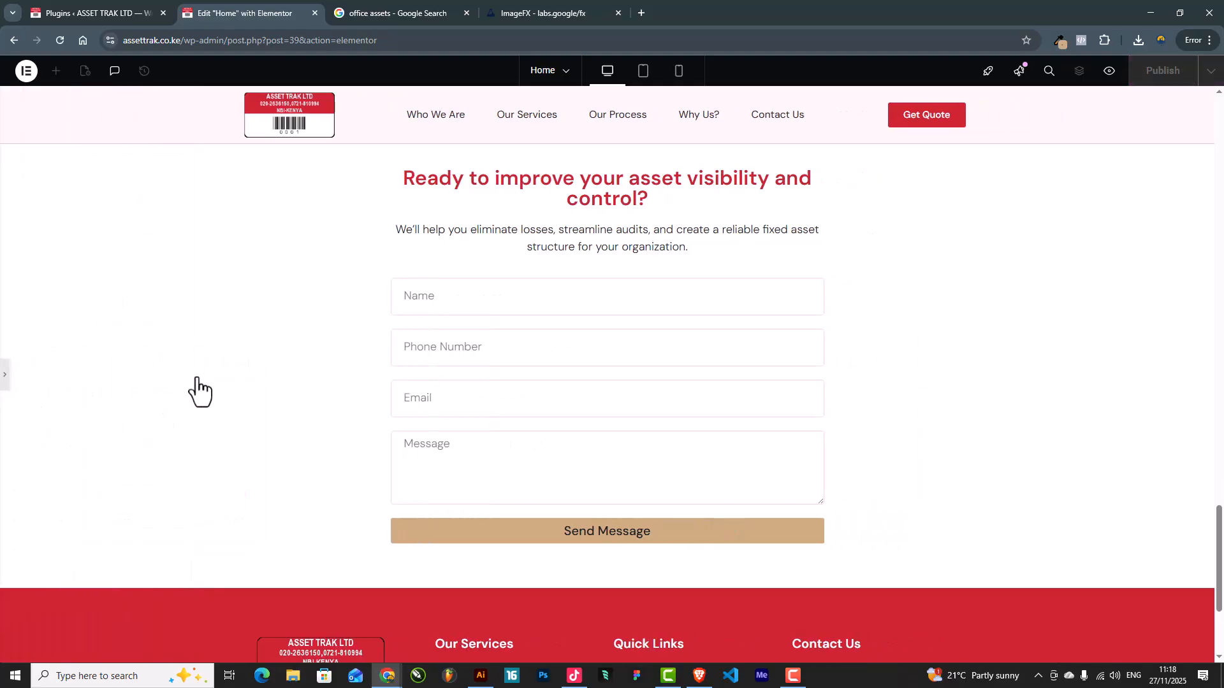
{"action": "left_click", "coordinate": [462, 305]}
{"action": "left_click", "coordinate": [440, 345]}
{"action": "left_click", "coordinate": [426, 411]}
{"action": "left_click", "coordinate": [421, 445]}
{"action": "left_click", "coordinate": [423, 345]}
{"action": "left_click", "coordinate": [404, 401]}
{"action": "left_click", "coordinate": [423, 462]}
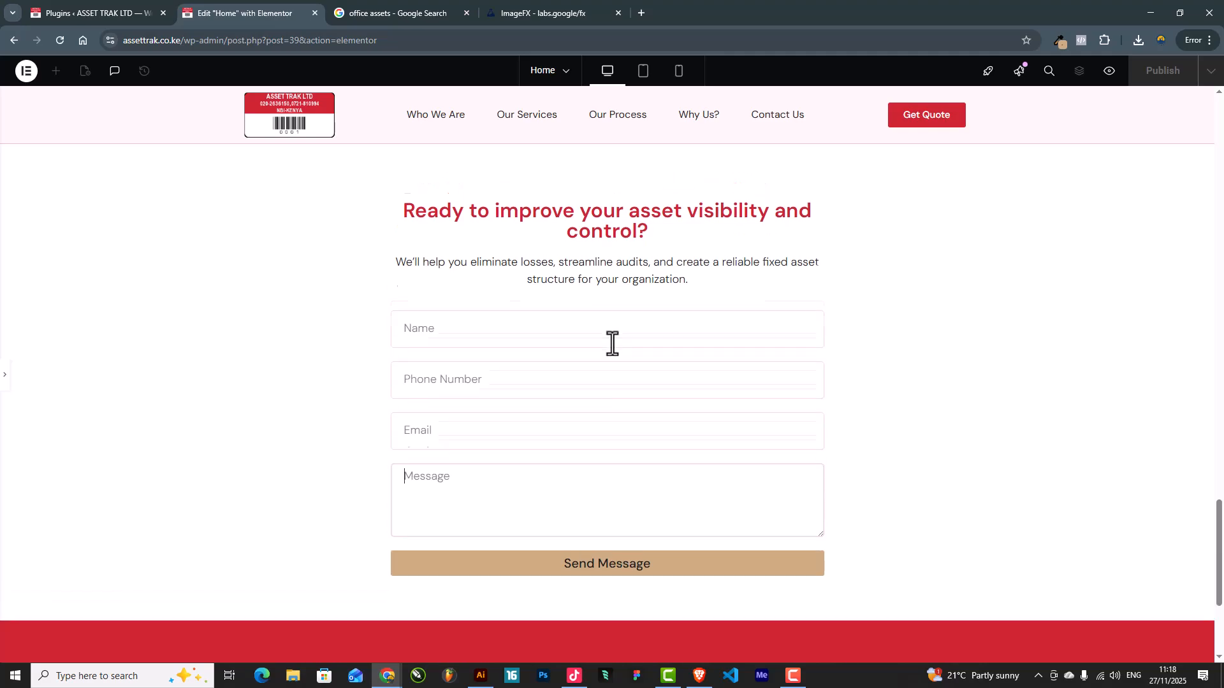
{"action": "scroll", "coordinate": [612, 342], "scroll_direction": "down", "scroll_amount": 2}
{"action": "left_click", "coordinate": [7, 381]}
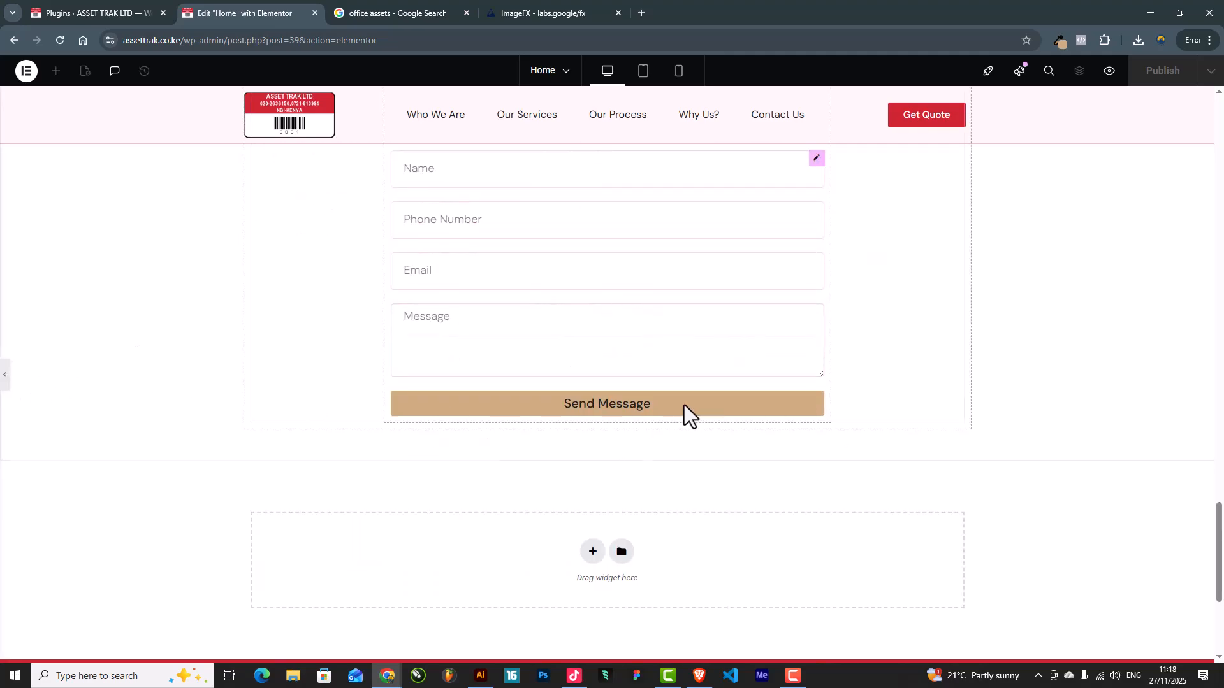
Change the recipient of the form's email notification to the company's info address
{"action": "left_click", "coordinate": [680, 412]}
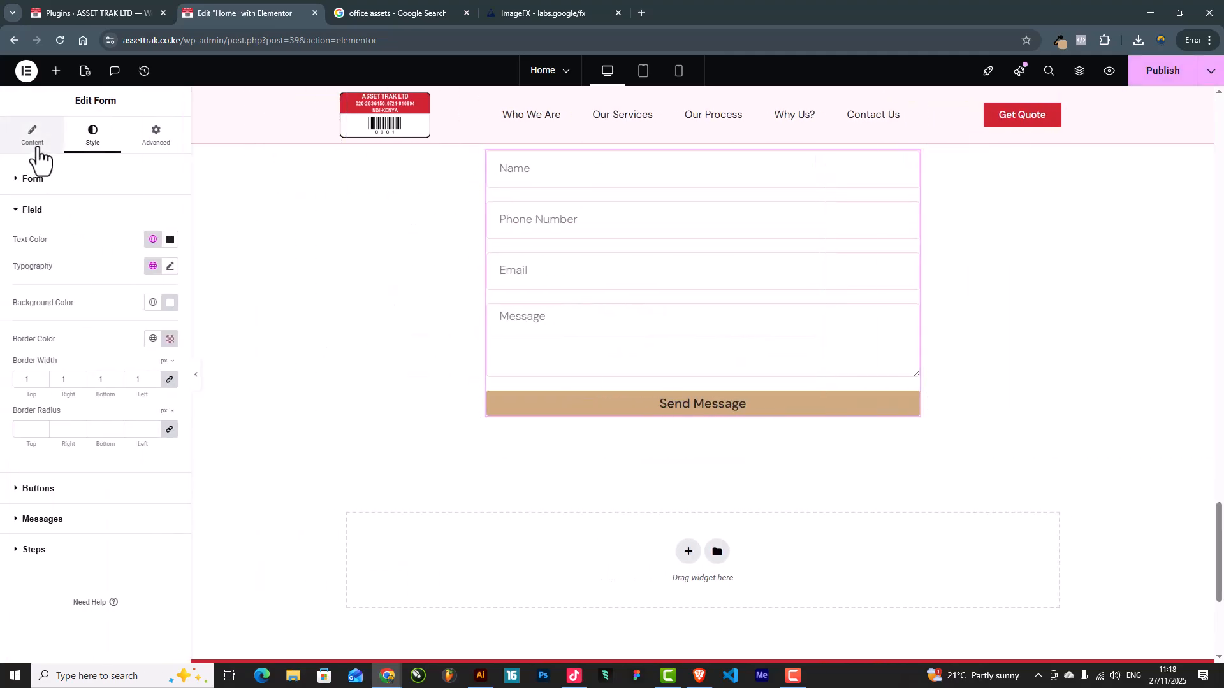
{"action": "left_click", "coordinate": [33, 136]}
{"action": "scroll", "coordinate": [70, 498], "scroll_direction": "down", "scroll_amount": 3}
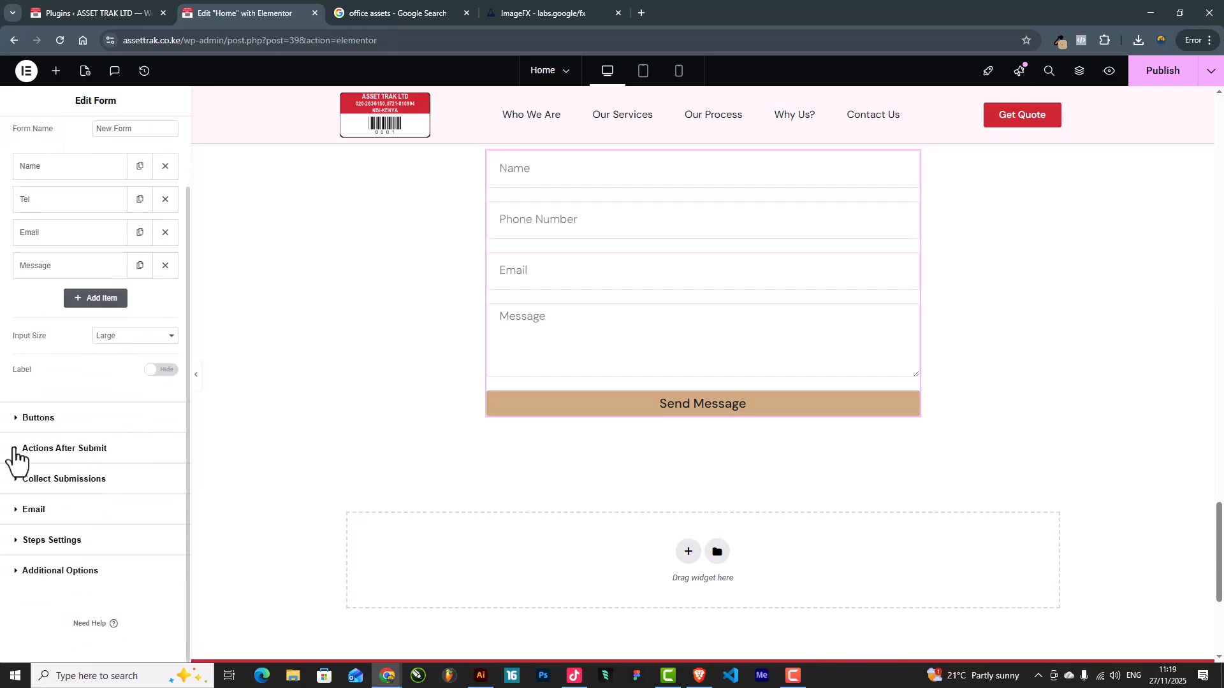
{"action": "left_click", "coordinate": [35, 453]}
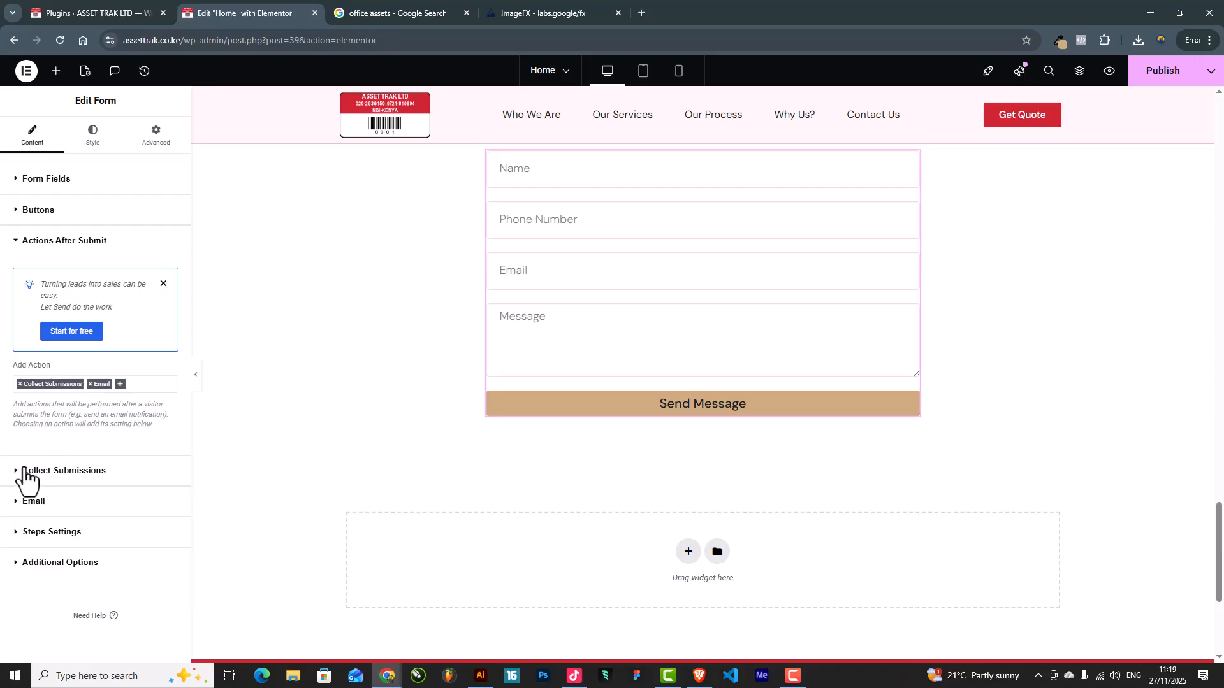
{"action": "left_click", "coordinate": [29, 472]}
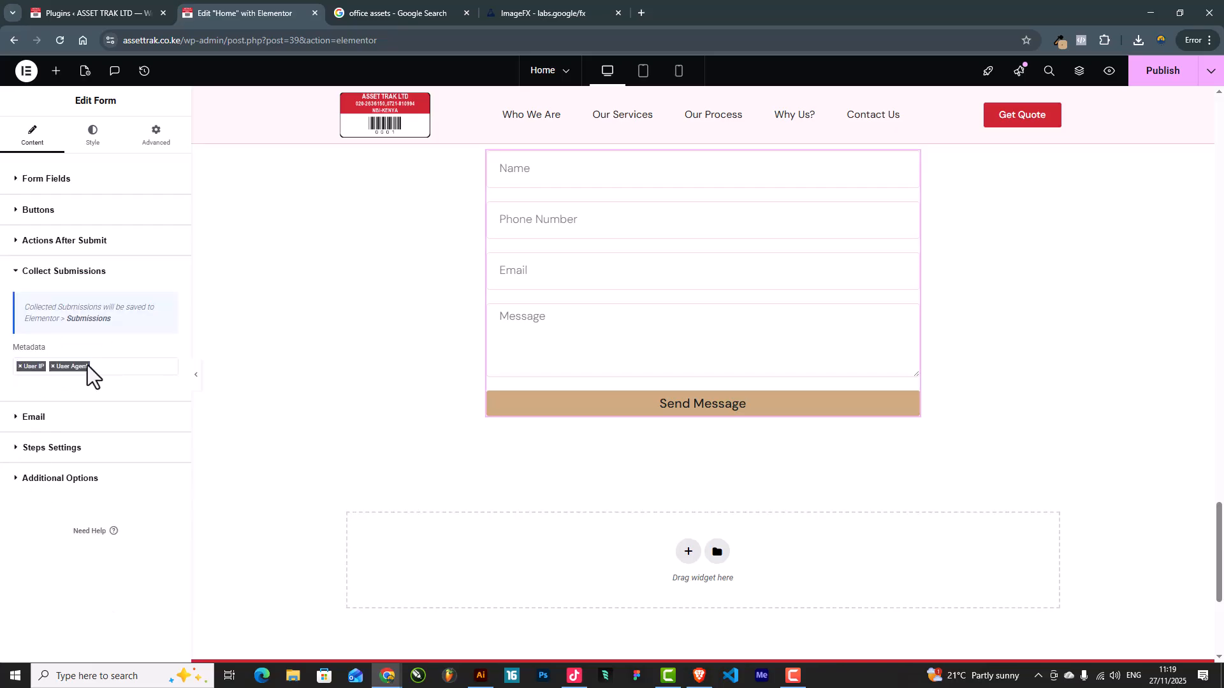
{"action": "left_click", "coordinate": [32, 417]}
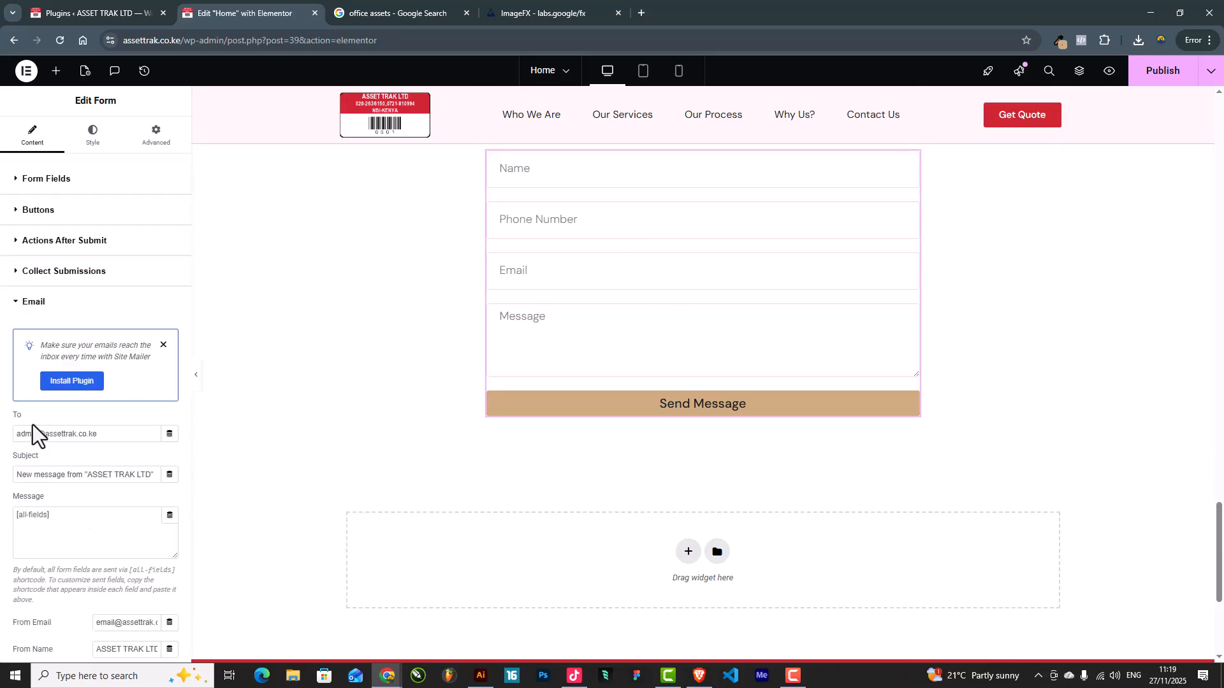
{"action": "scroll", "coordinate": [113, 408], "scroll_direction": "down", "scroll_amount": 1}
{"action": "left_click_drag", "start_coordinate": [100, 310], "coordinate": [8, 321]}
{"action": "left_click", "coordinate": [66, 312]}
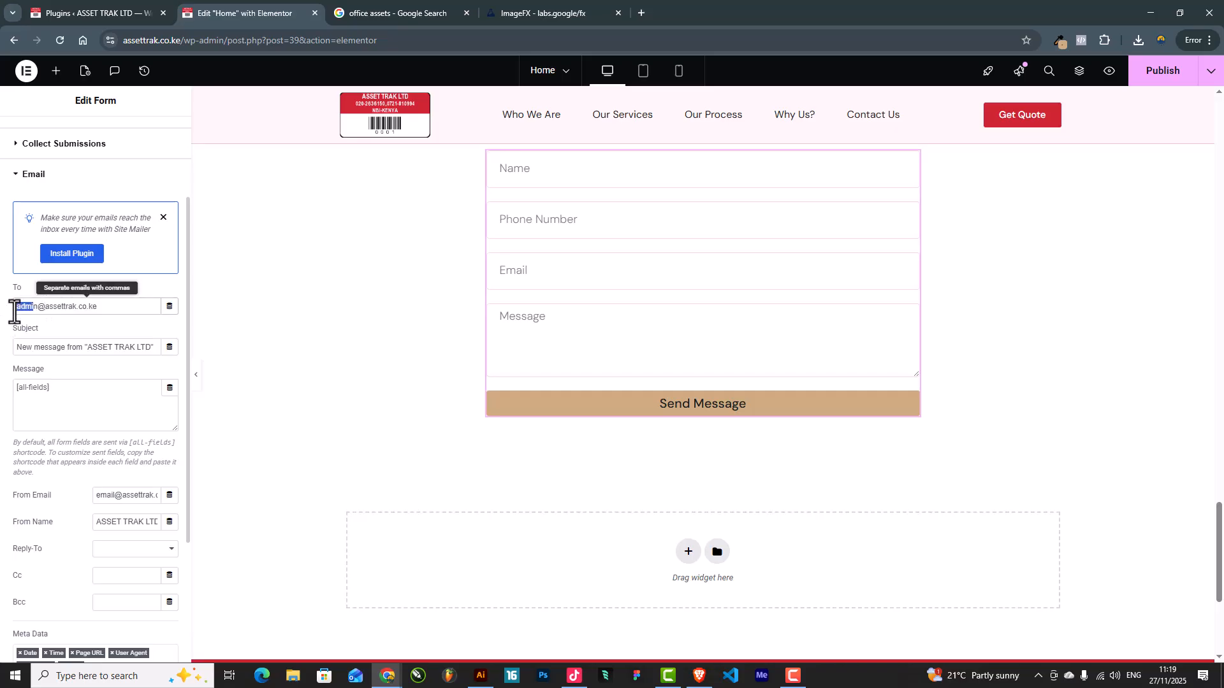
{"action": "double_click", "coordinate": [35, 311]}
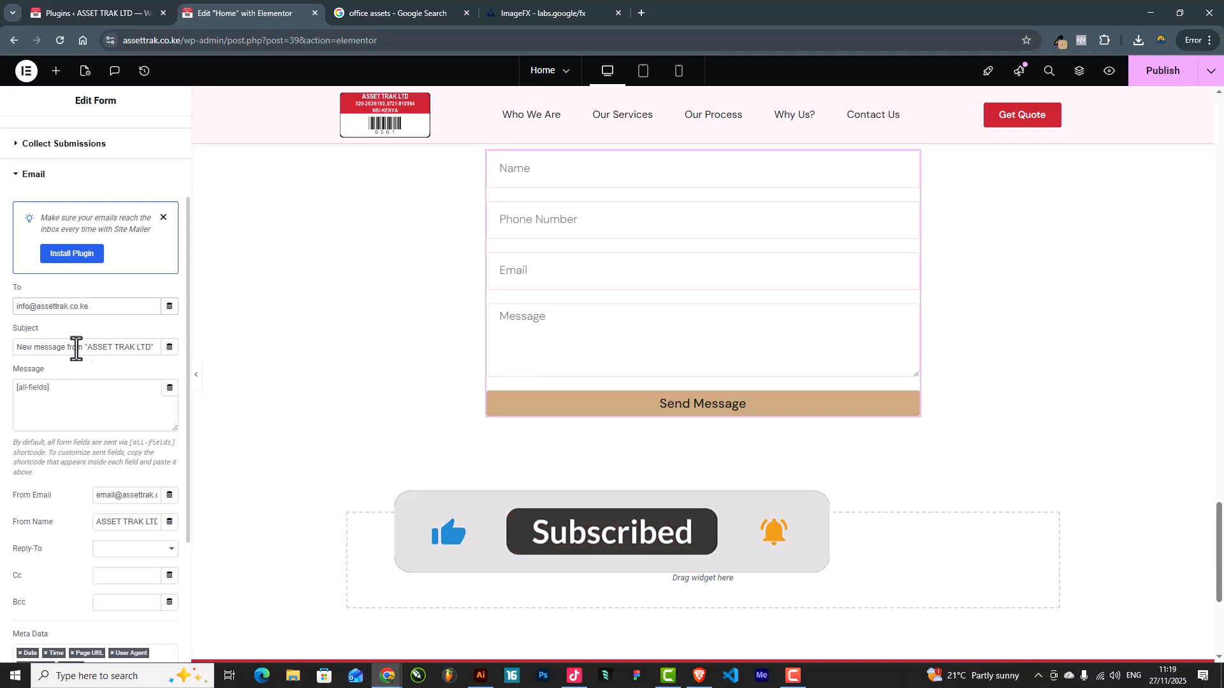
Shorten the notification email's subject to ASSET TRAK LTD
{"action": "left_click_drag", "start_coordinate": [86, 349], "coordinate": [6, 355]}
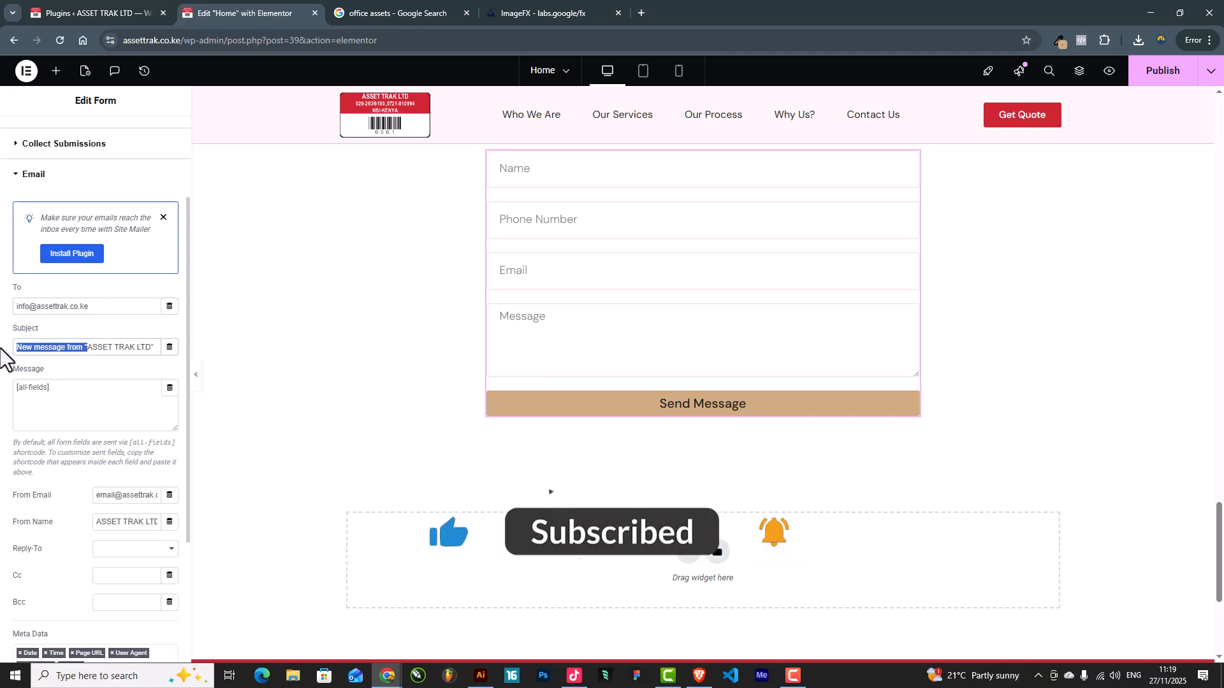
{"action": "key", "text": "BackSpace"}
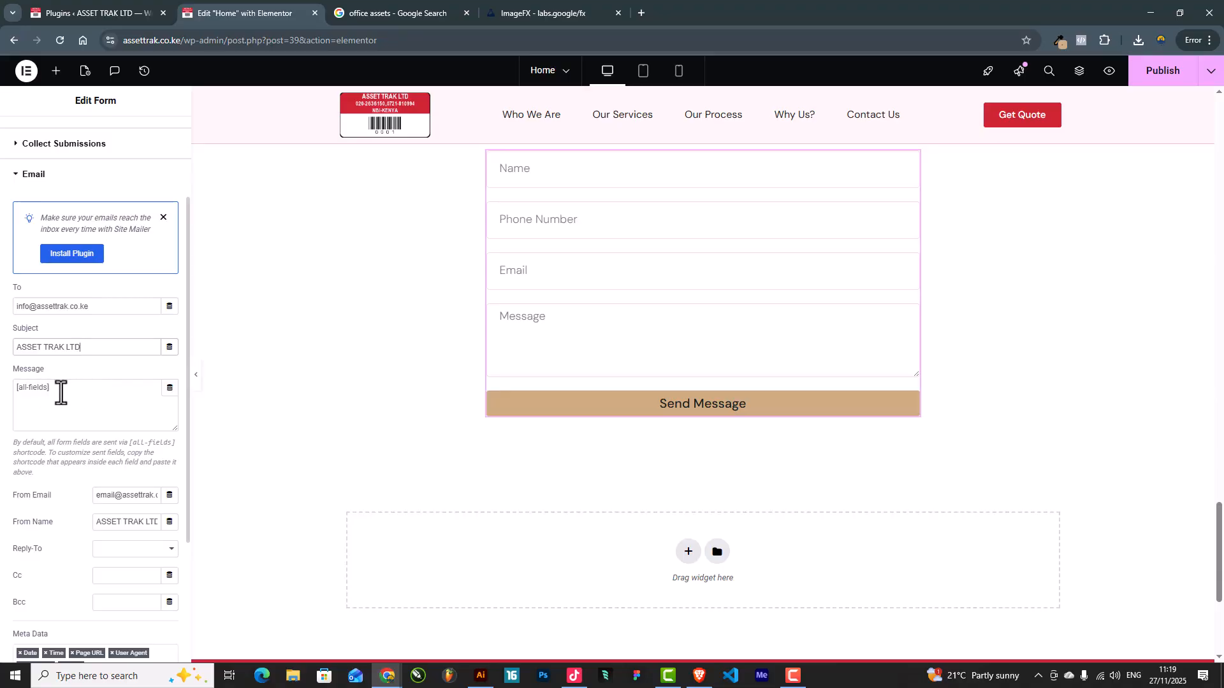
{"action": "scroll", "coordinate": [60, 393], "scroll_direction": "down", "scroll_amount": 2}
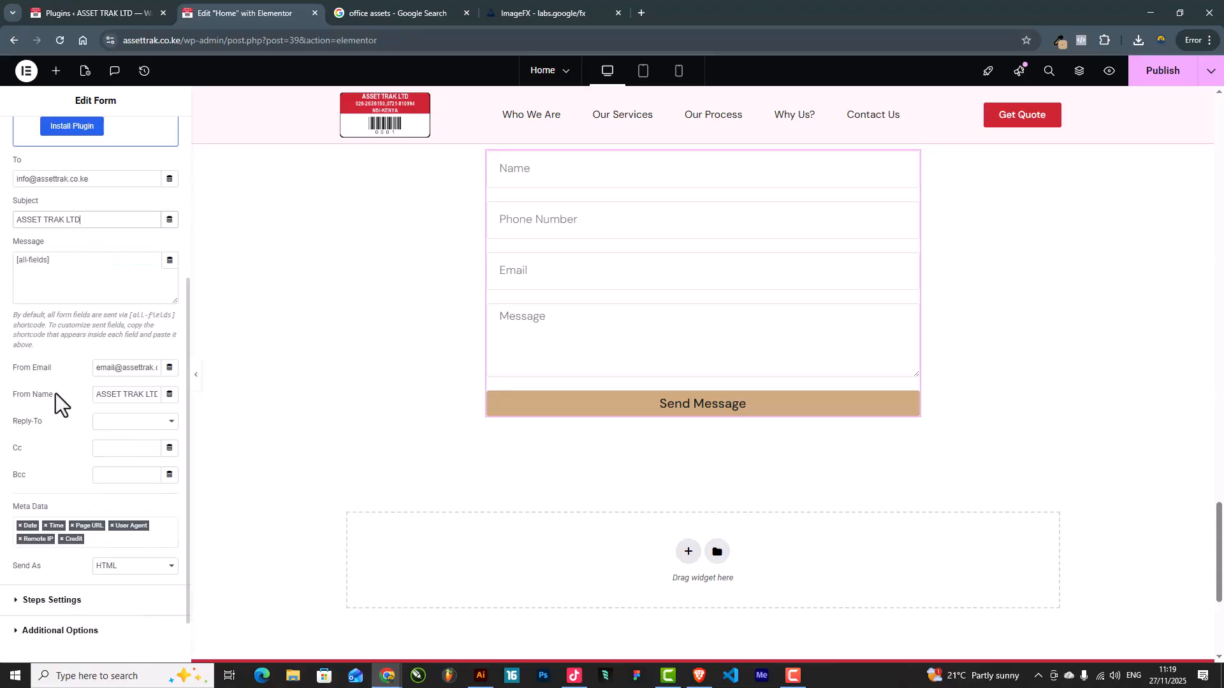
{"action": "scroll", "coordinate": [74, 418], "scroll_direction": "up", "scroll_amount": 4}
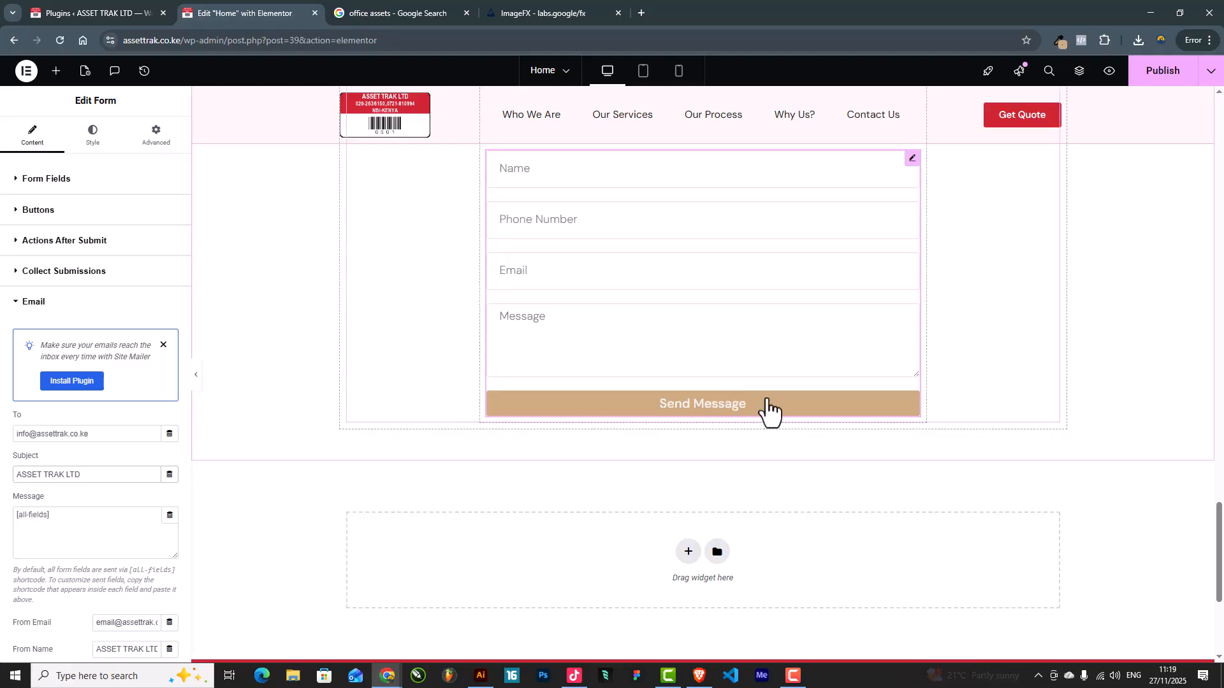
Try the Primary global color for the Send Message button's hover text, and restore it to white
{"action": "scroll", "coordinate": [587, 365], "scroll_direction": "up", "scroll_amount": 2}
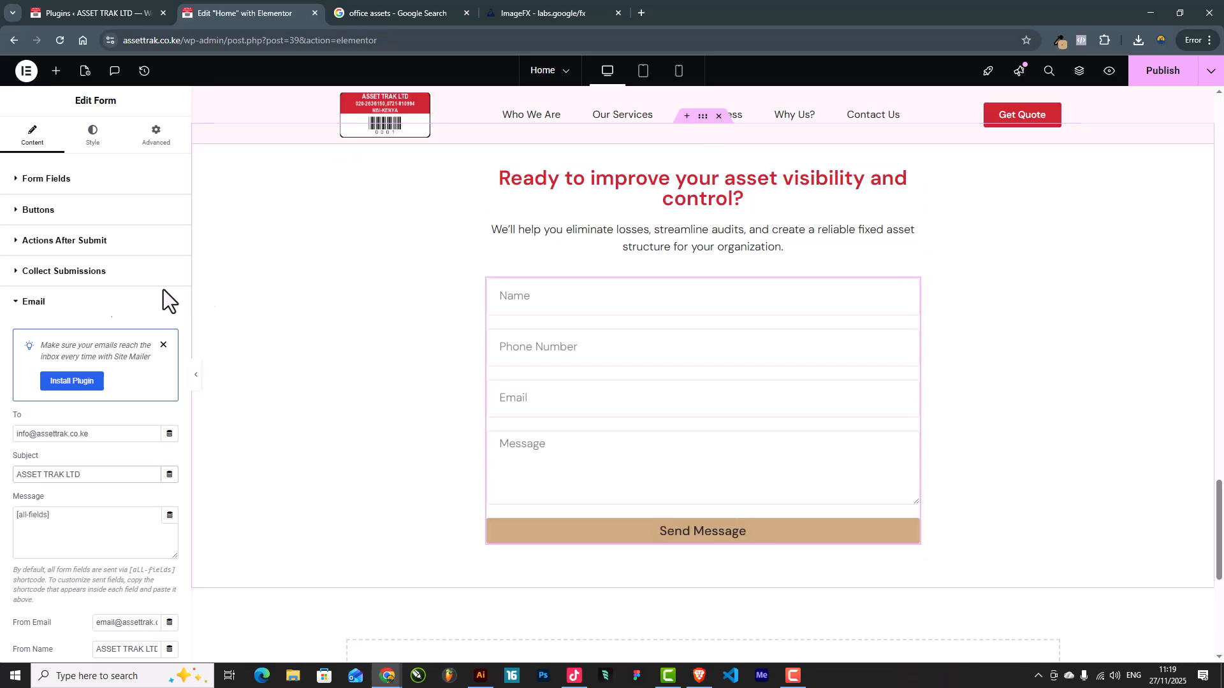
{"action": "left_click", "coordinate": [96, 137]}
{"action": "scroll", "coordinate": [69, 446], "scroll_direction": "down", "scroll_amount": 1}
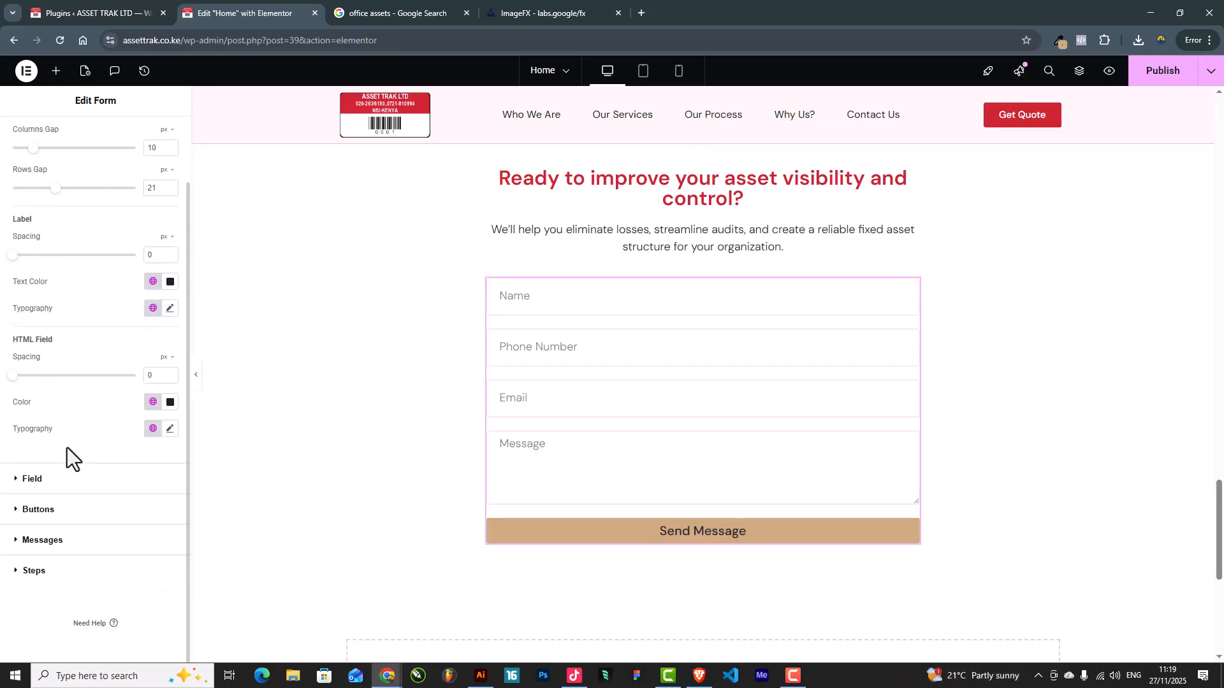
{"action": "left_click", "coordinate": [38, 509]}
{"action": "left_click", "coordinate": [128, 377]}
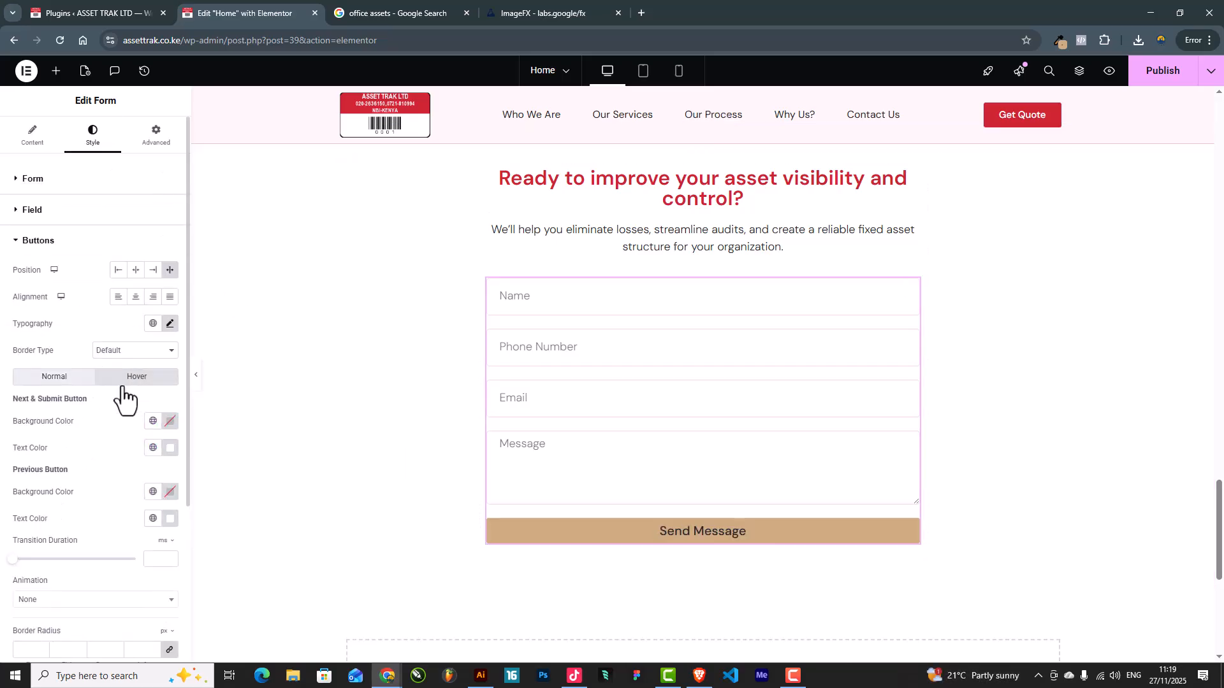
{"action": "left_click", "coordinate": [153, 422]}
{"action": "left_click", "coordinate": [152, 422]}
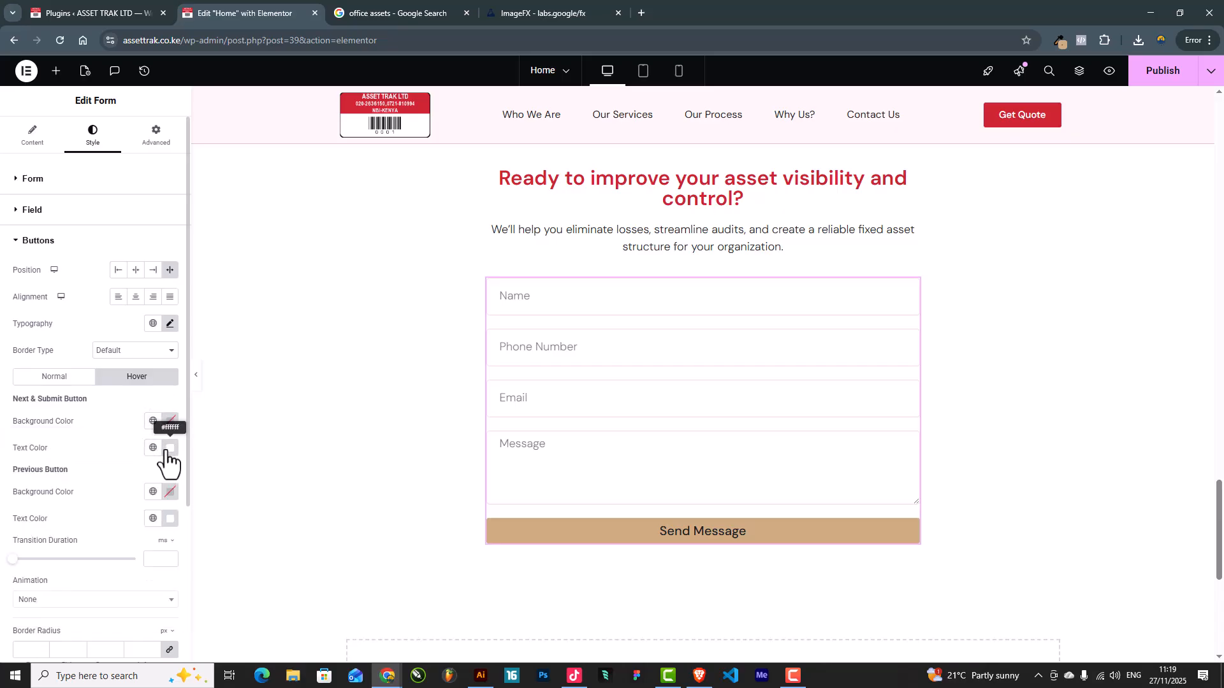
{"action": "left_click", "coordinate": [169, 449]}
{"action": "left_click", "coordinate": [153, 448]}
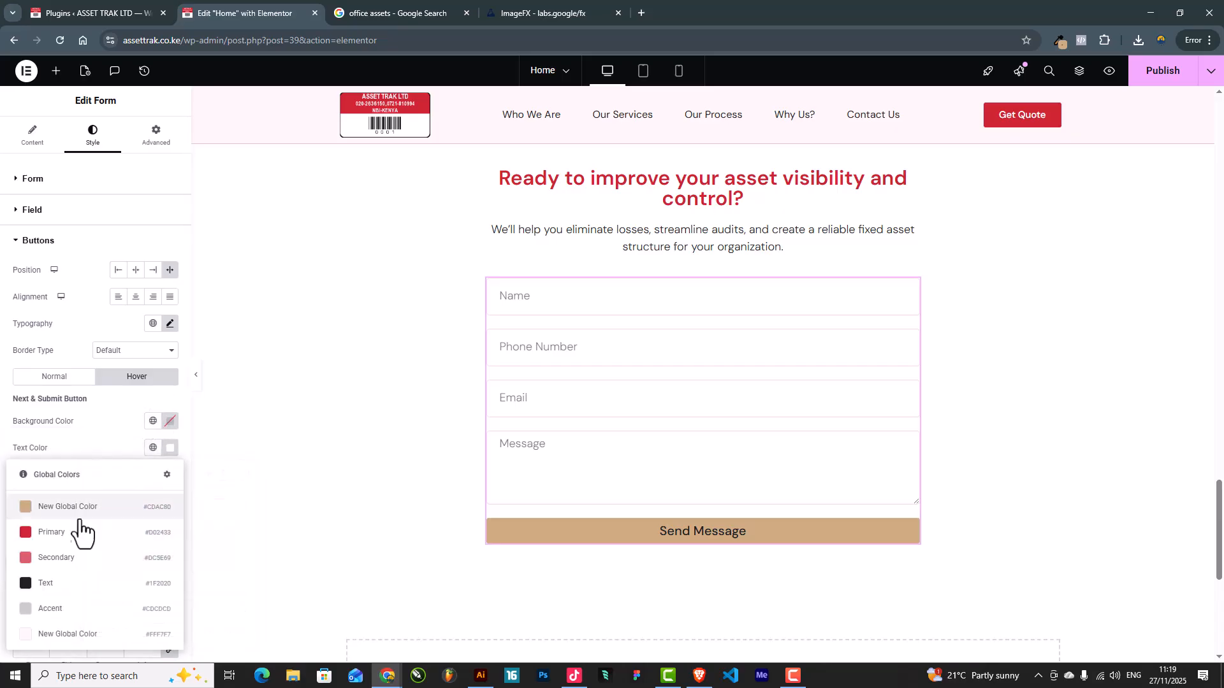
{"action": "left_click", "coordinate": [78, 532]}
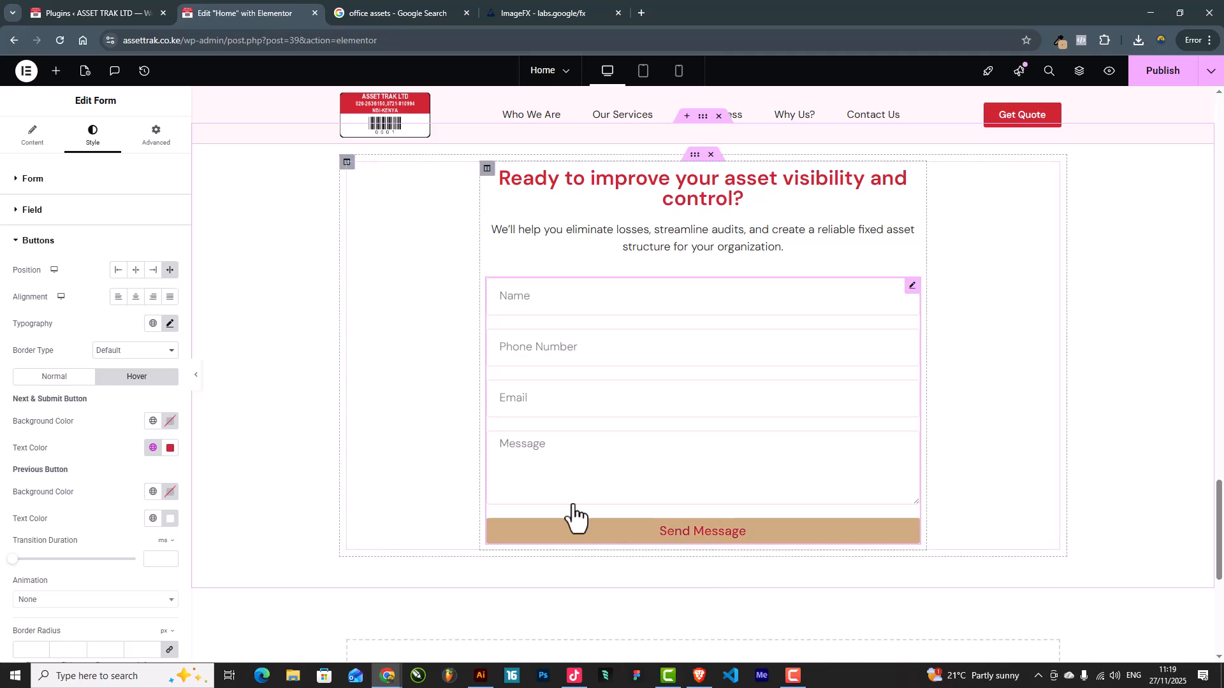
{"action": "left_click", "coordinate": [169, 448]}
{"action": "left_click", "coordinate": [67, 453]}
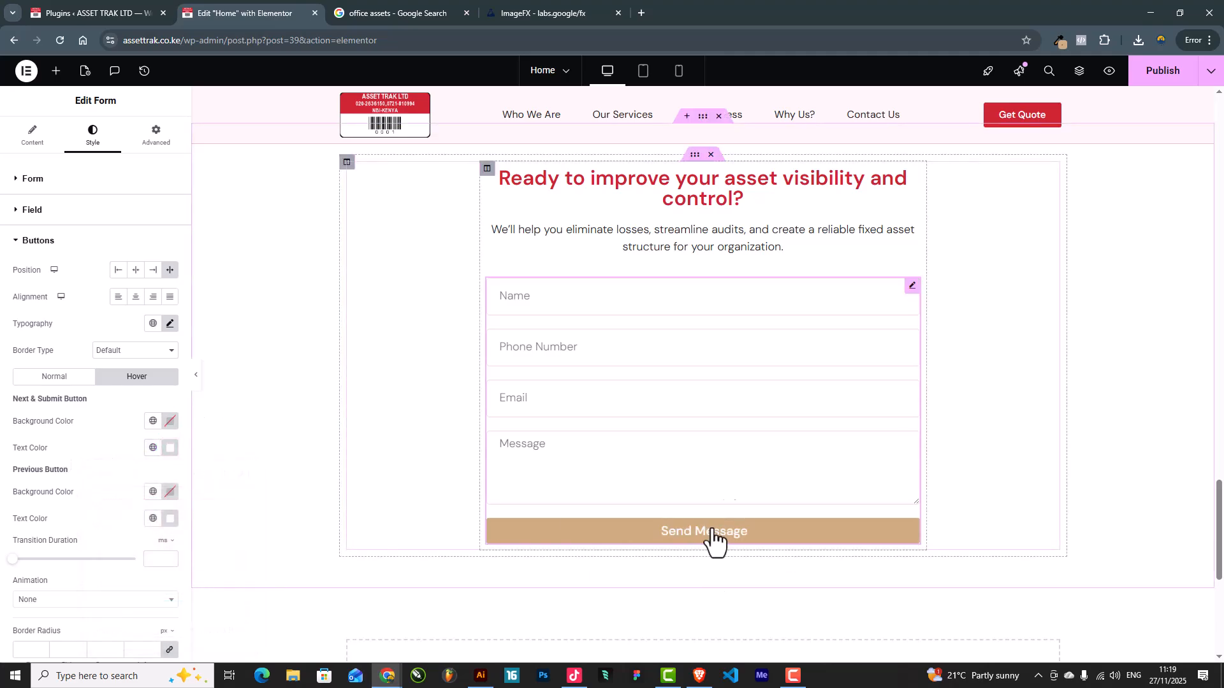
Review the home page's sections from hero to footer, first in the editor and again without the editing controls
{"action": "scroll", "coordinate": [856, 408], "scroll_direction": "up", "scroll_amount": 20}
{"action": "scroll", "coordinate": [858, 419], "scroll_direction": "up", "scroll_amount": 8}
{"action": "scroll", "coordinate": [866, 423], "scroll_direction": "down", "scroll_amount": 12}
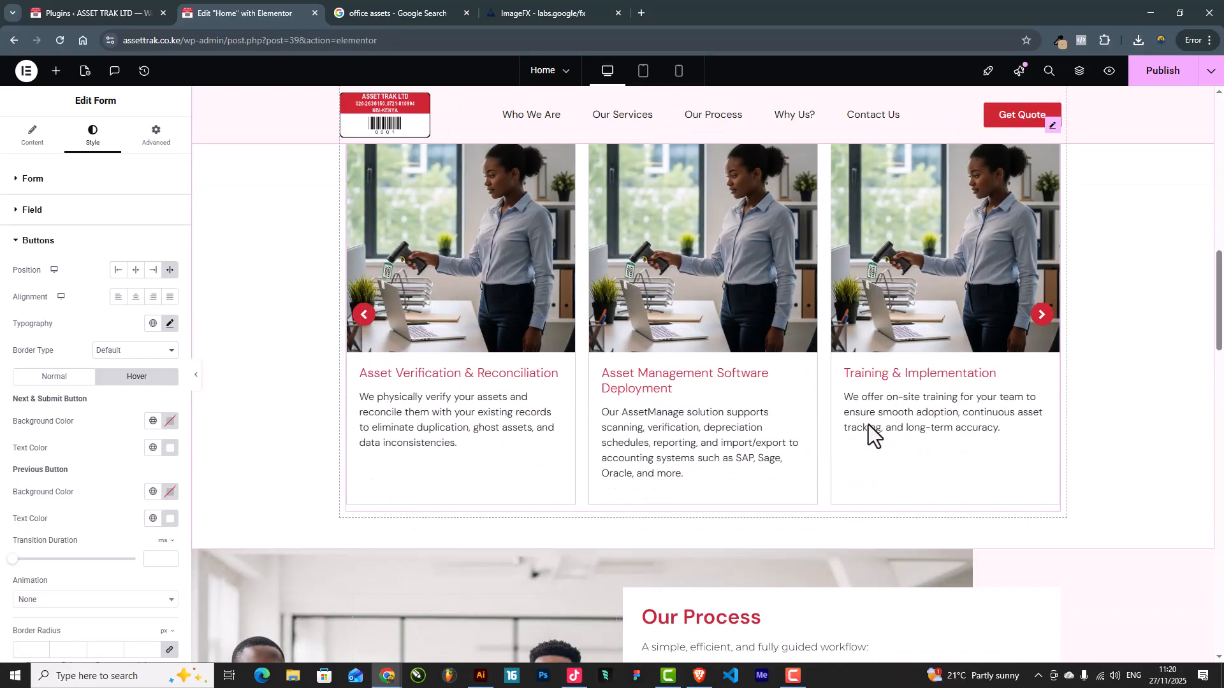
{"action": "scroll", "coordinate": [860, 423], "scroll_direction": "up", "scroll_amount": 2}
{"action": "scroll", "coordinate": [862, 422], "scroll_direction": "down", "scroll_amount": 3}
{"action": "scroll", "coordinate": [866, 420], "scroll_direction": "down", "scroll_amount": 9}
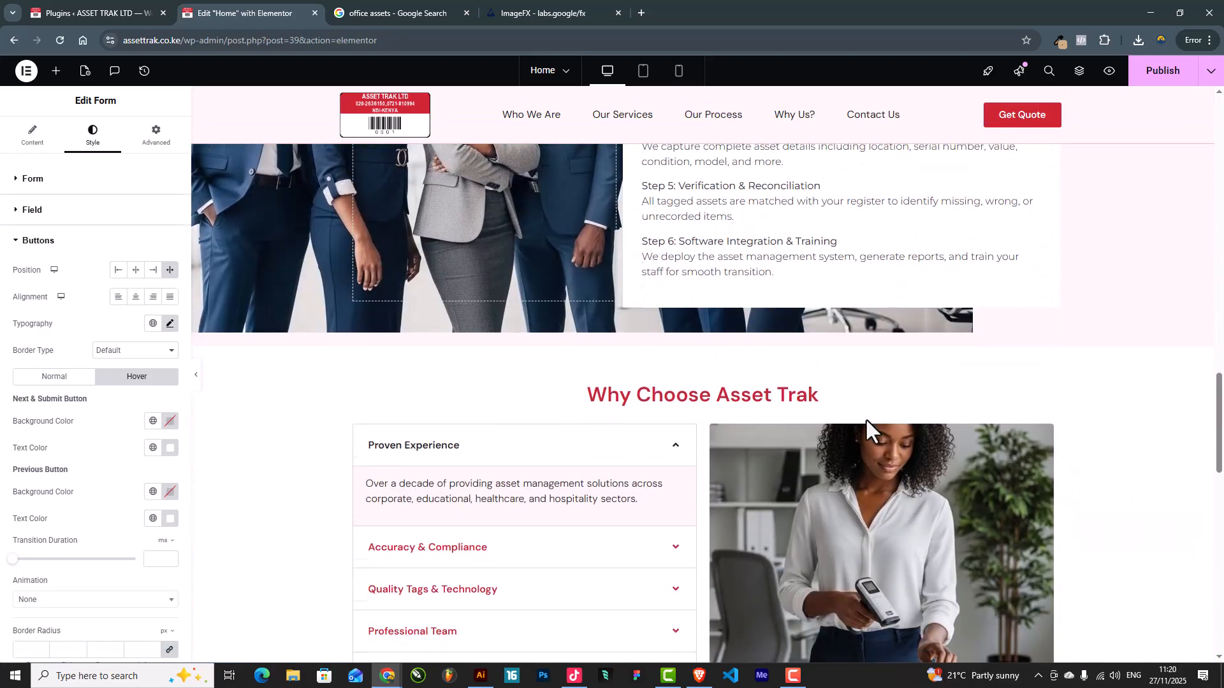
{"action": "scroll", "coordinate": [866, 418], "scroll_direction": "down", "scroll_amount": 14}
{"action": "scroll", "coordinate": [865, 419], "scroll_direction": "up", "scroll_amount": 4}
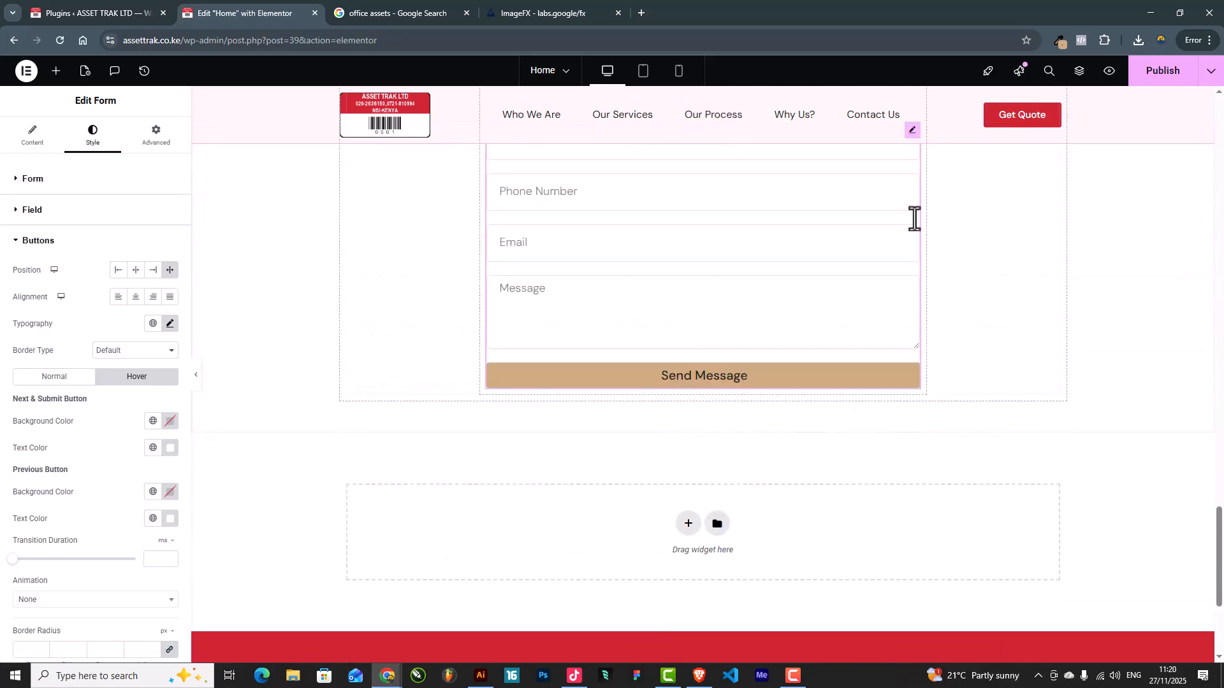
{"action": "scroll", "coordinate": [795, 330], "scroll_direction": "down", "scroll_amount": 3}
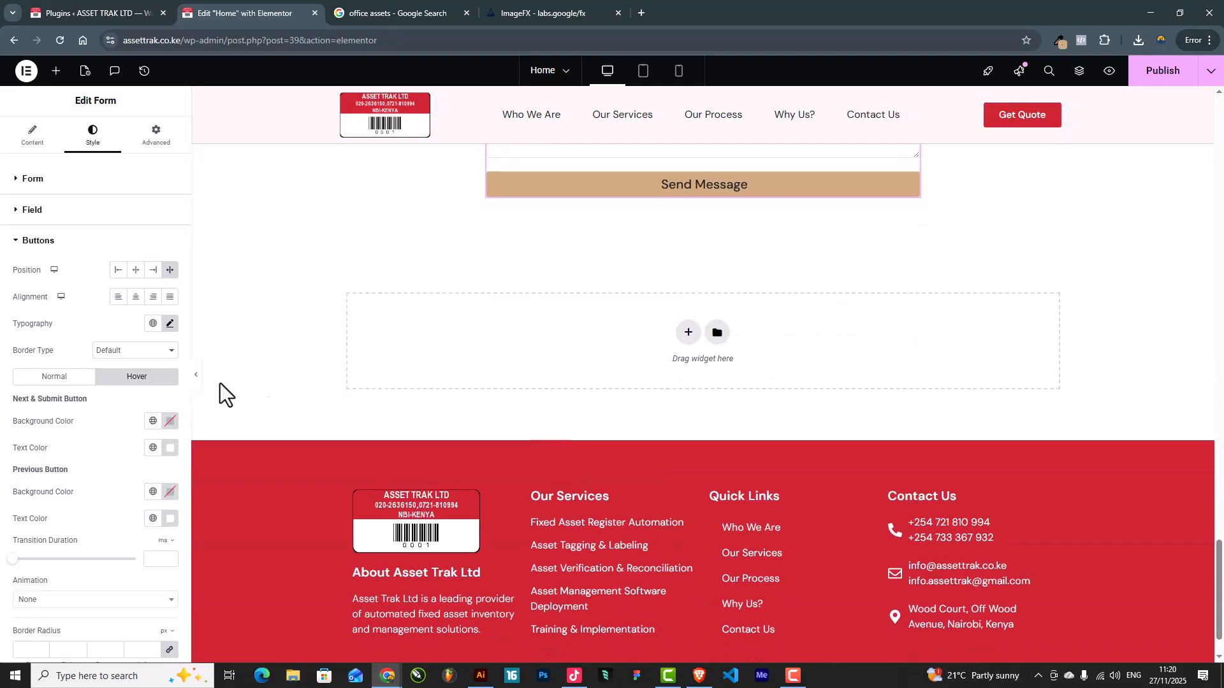
{"action": "left_click", "coordinate": [196, 376]}
{"action": "scroll", "coordinate": [829, 472], "scroll_direction": "up", "scroll_amount": 6}
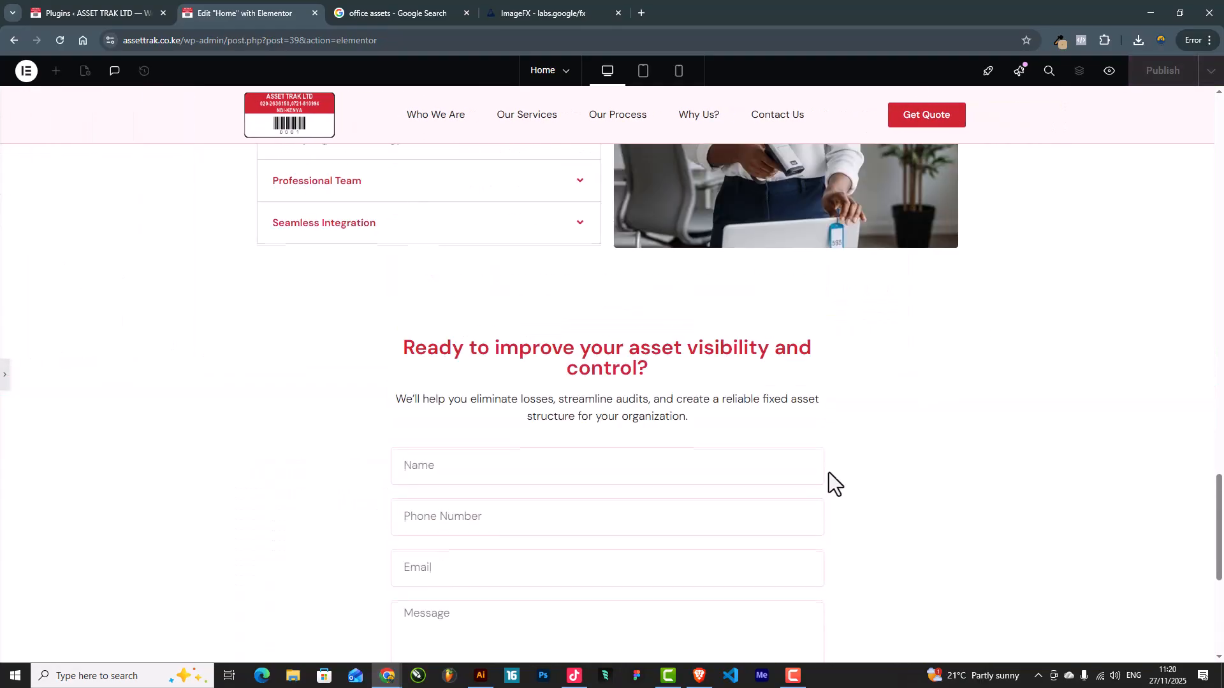
{"action": "scroll", "coordinate": [829, 478], "scroll_direction": "up", "scroll_amount": 20}
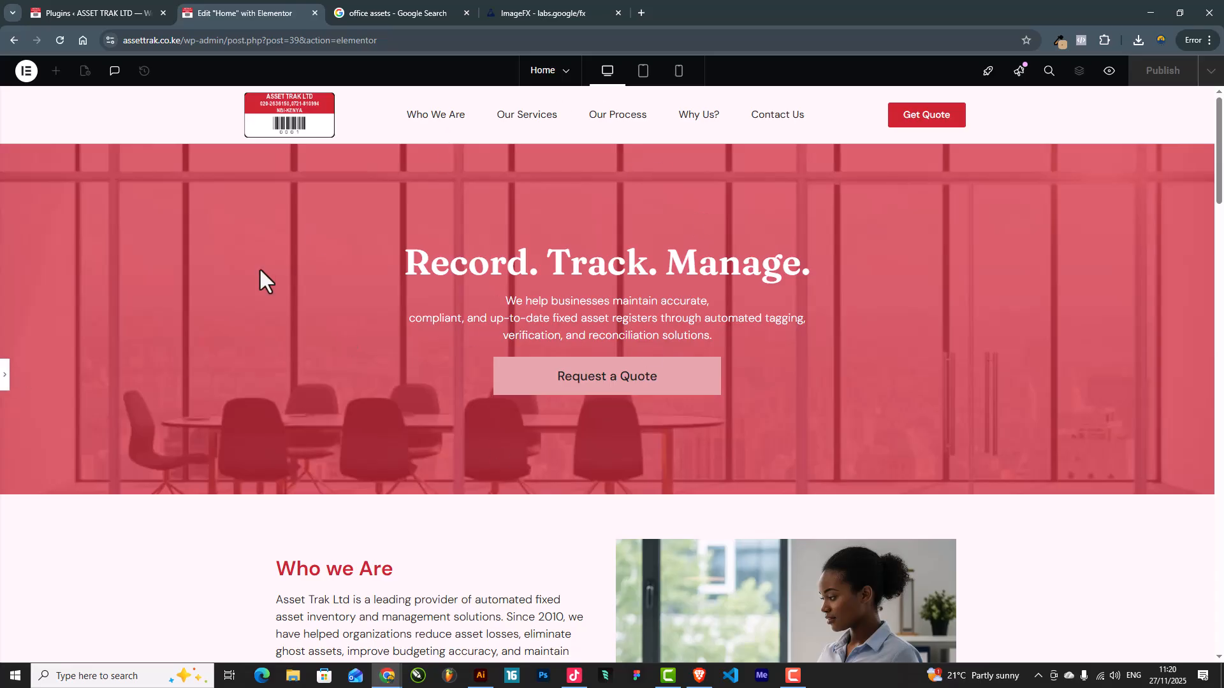
Bring back the editing controls, look over the page sections once more and publish the home page
{"action": "left_click", "coordinate": [5, 383]}
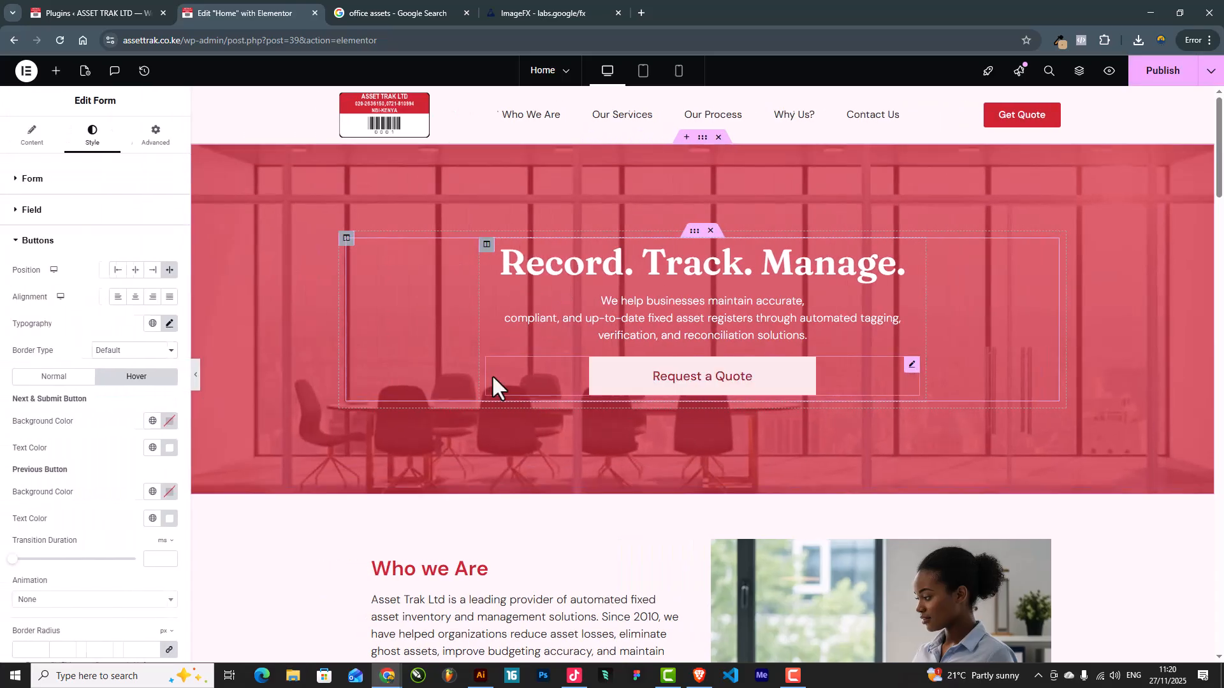
{"action": "scroll", "coordinate": [729, 434], "scroll_direction": "down", "scroll_amount": 8}
{"action": "scroll", "coordinate": [772, 459], "scroll_direction": "down", "scroll_amount": 9}
{"action": "scroll", "coordinate": [737, 473], "scroll_direction": "up", "scroll_amount": 16}
{"action": "left_click", "coordinate": [1151, 73]}
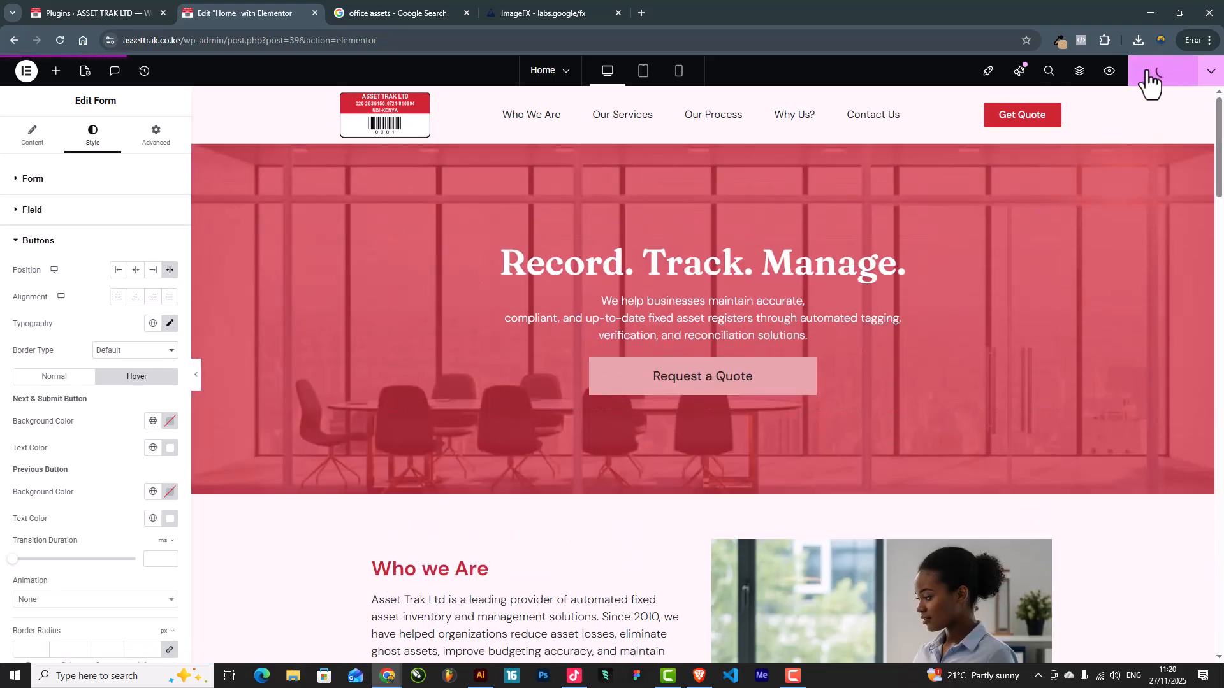
Switch to the WordPress dashboard, open the main menu's settings and select the Who We Are item's #about URL
{"action": "left_click", "coordinate": [116, 12]}
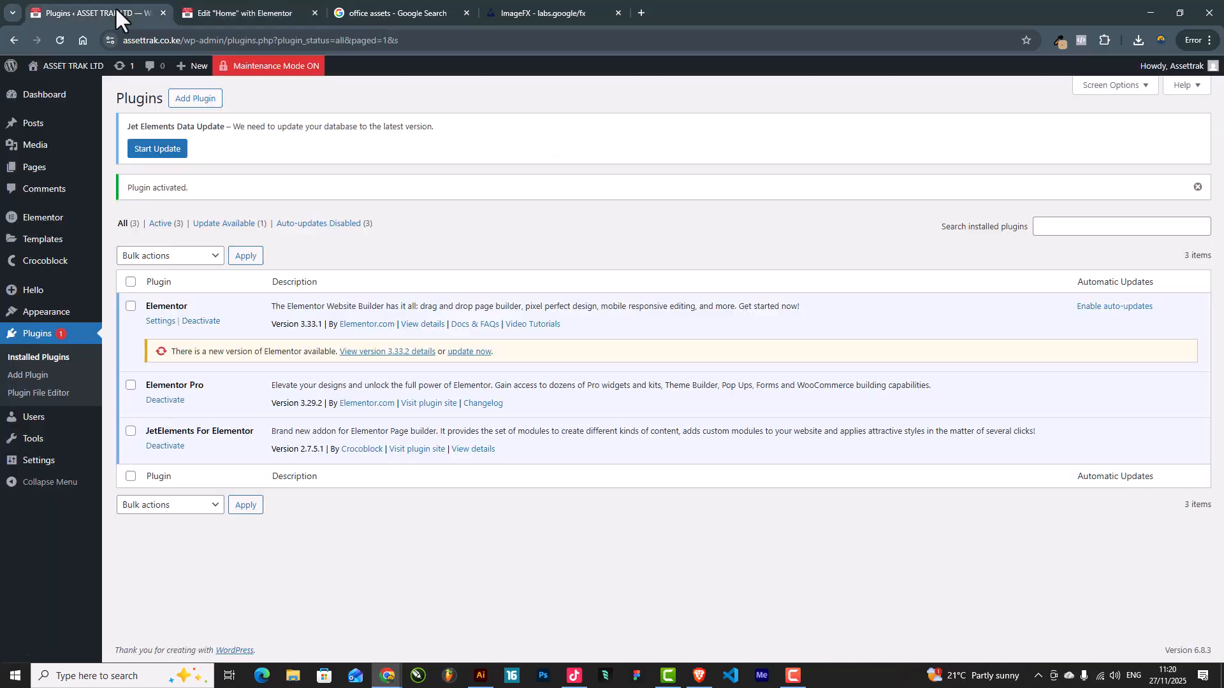
{"action": "mouse_move", "coordinate": [32, 314]}
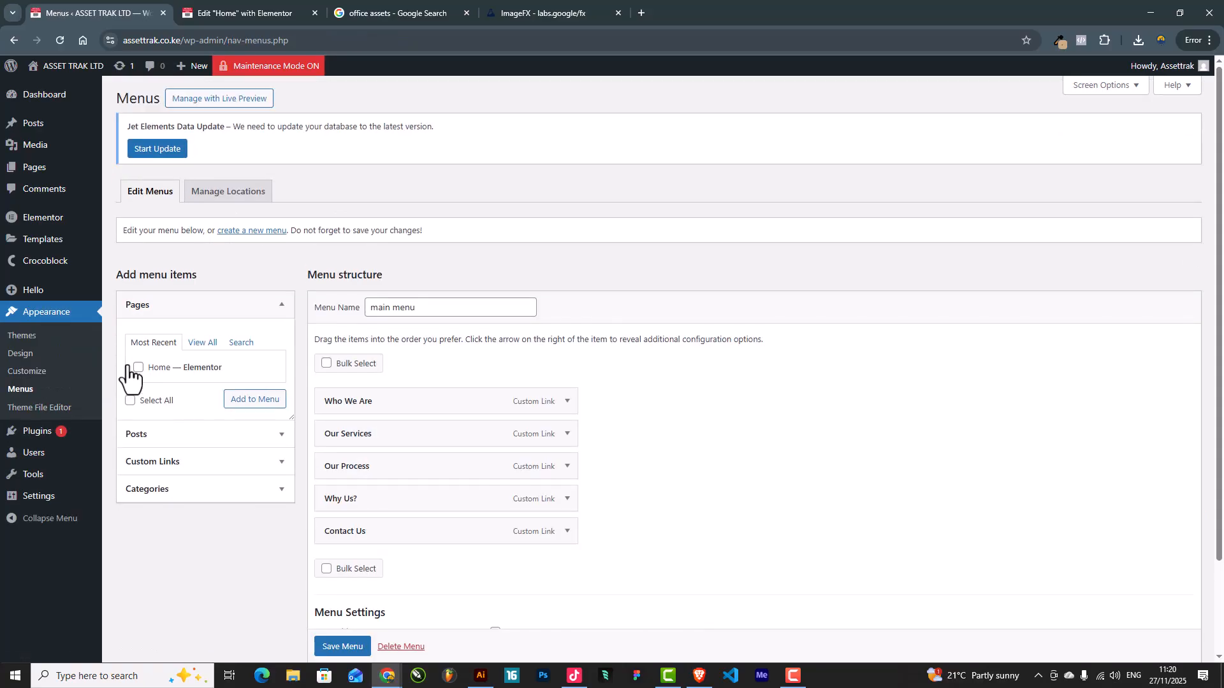
{"action": "left_click", "coordinate": [567, 402]}
{"action": "left_click_drag", "start_coordinate": [370, 446], "coordinate": [320, 448]}
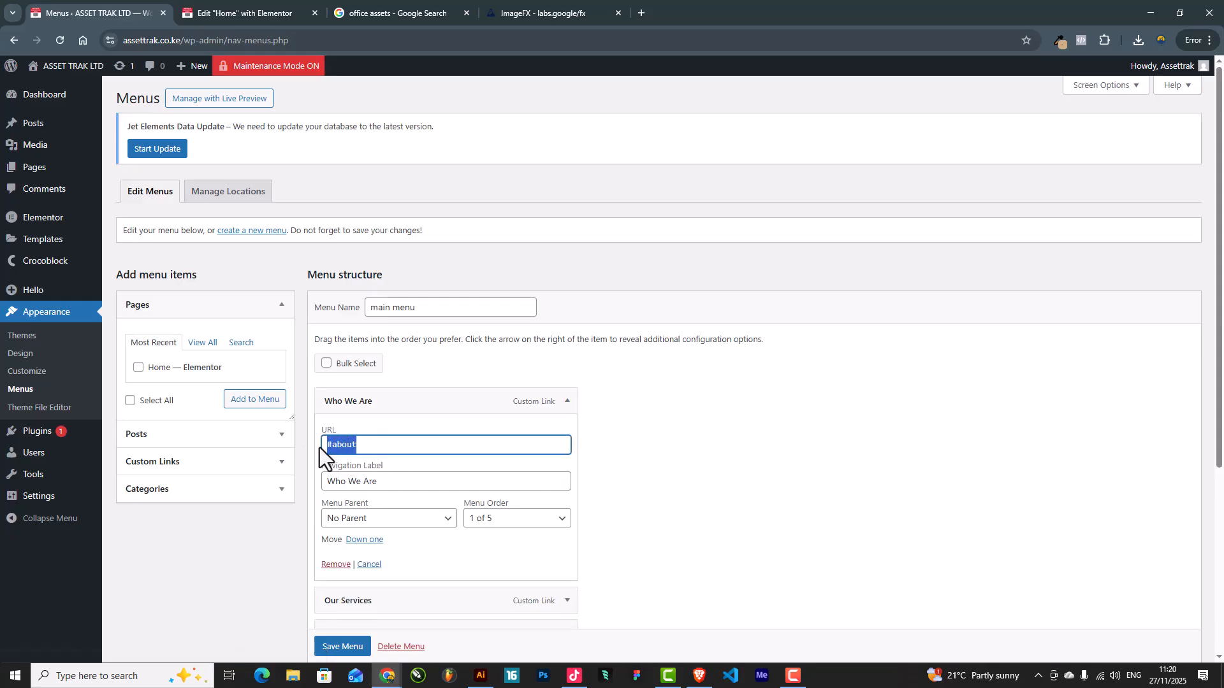
Give the Who we Are section on the home page the CSS ID #about and publish the page
{"action": "left_click", "coordinate": [277, 3]}
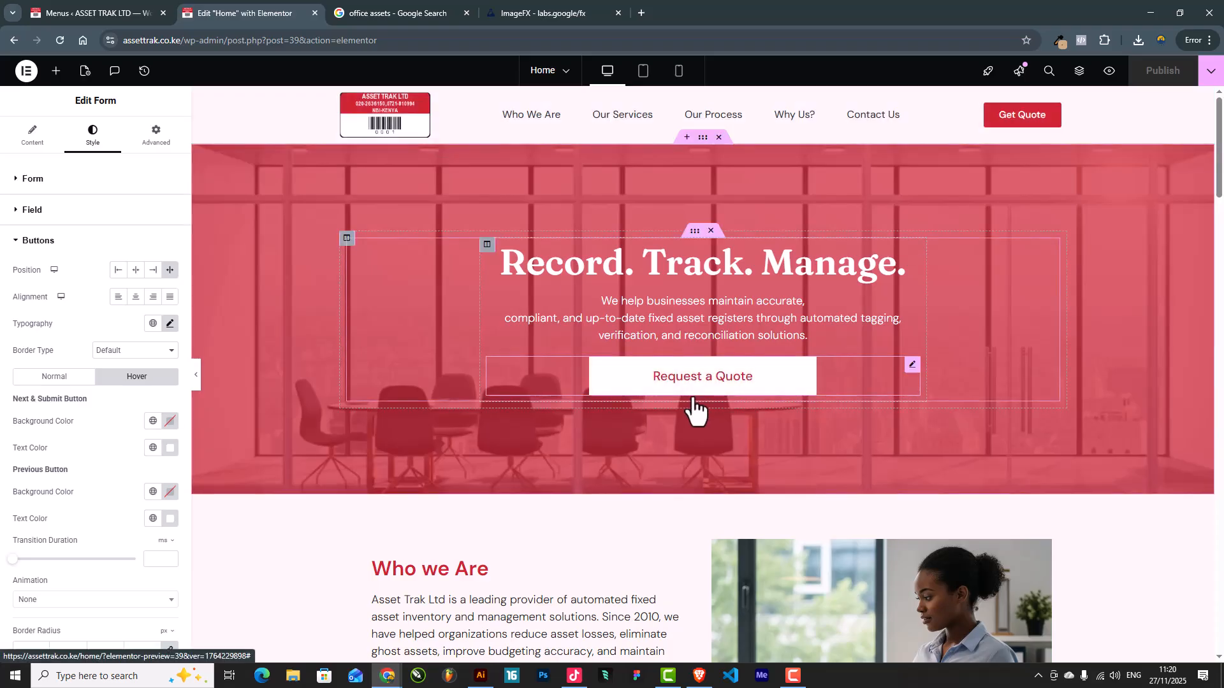
{"action": "scroll", "coordinate": [681, 411], "scroll_direction": "down", "scroll_amount": 3}
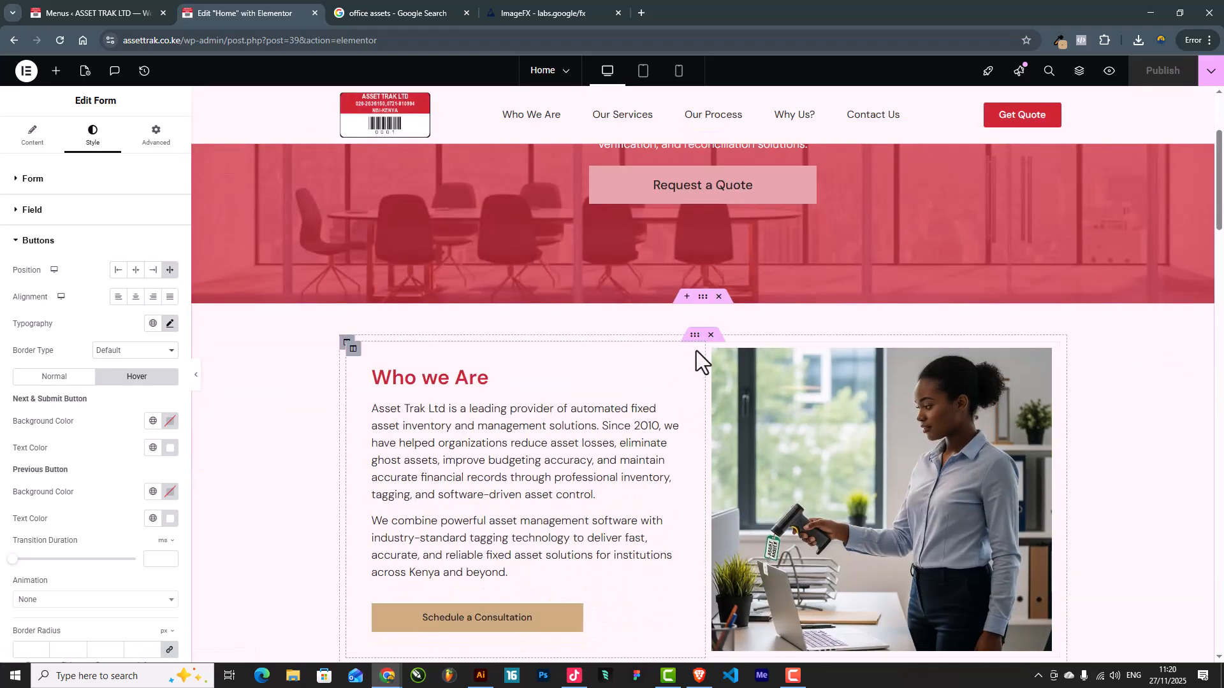
{"action": "left_click", "coordinate": [704, 304]}
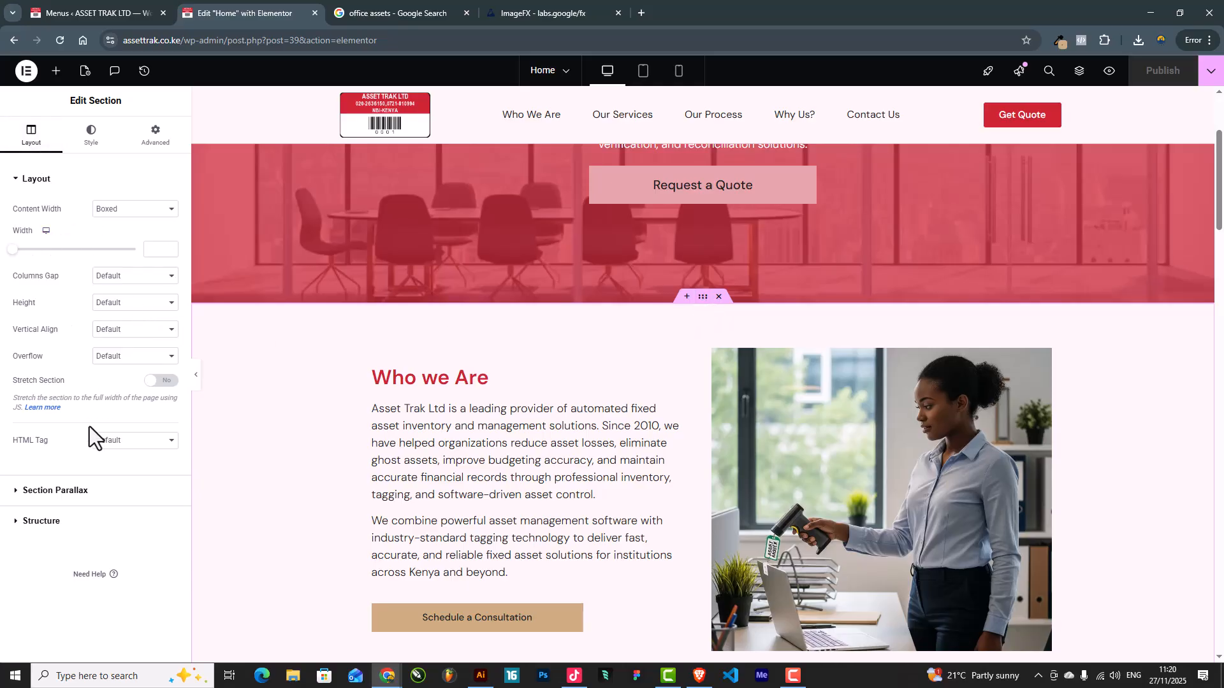
{"action": "left_click", "coordinate": [154, 146]}
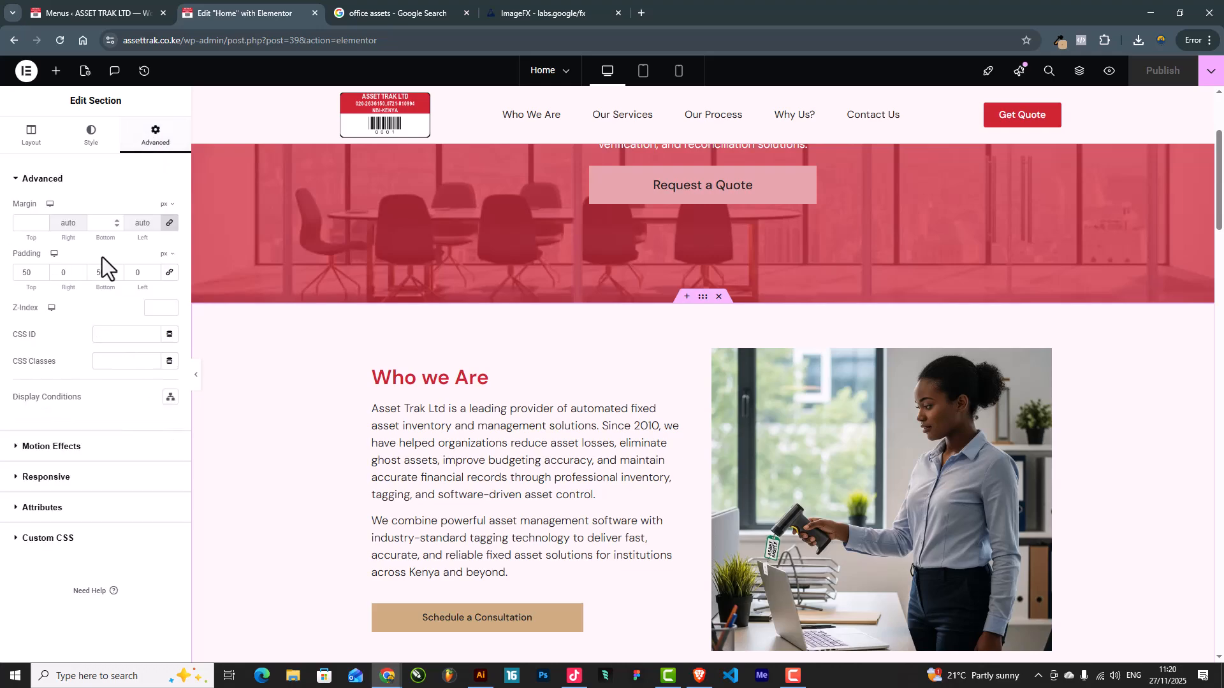
{"action": "left_click", "coordinate": [118, 336]}
{"action": "type", "text": "#about"}
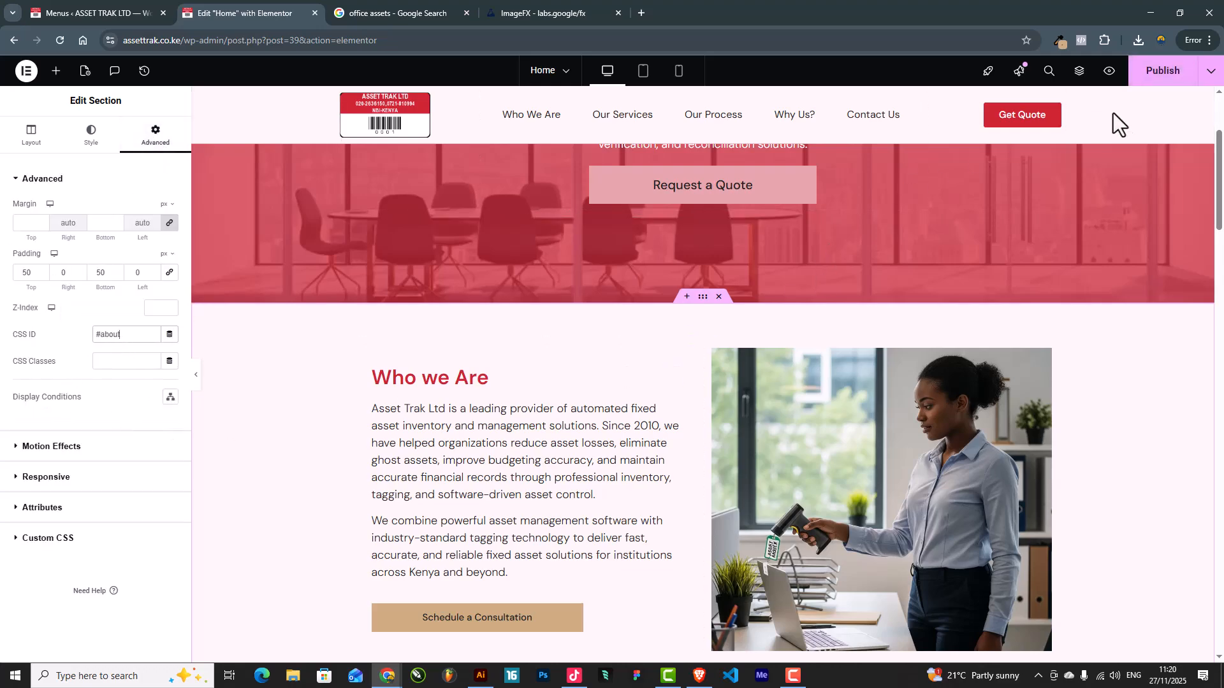
{"action": "left_click", "coordinate": [1159, 75]}
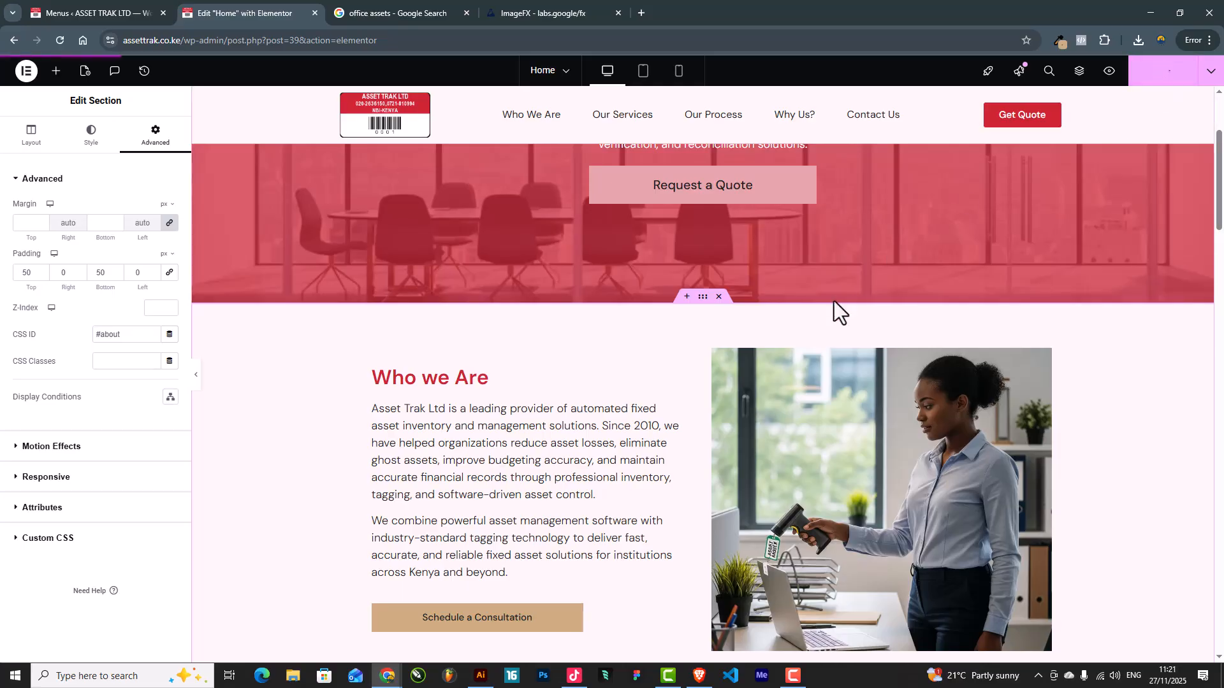
Hide the editing controls and check the Who We Are menu link on the home page
{"action": "left_click", "coordinate": [195, 376]}
{"action": "scroll", "coordinate": [494, 255], "scroll_direction": "up", "scroll_amount": 3}
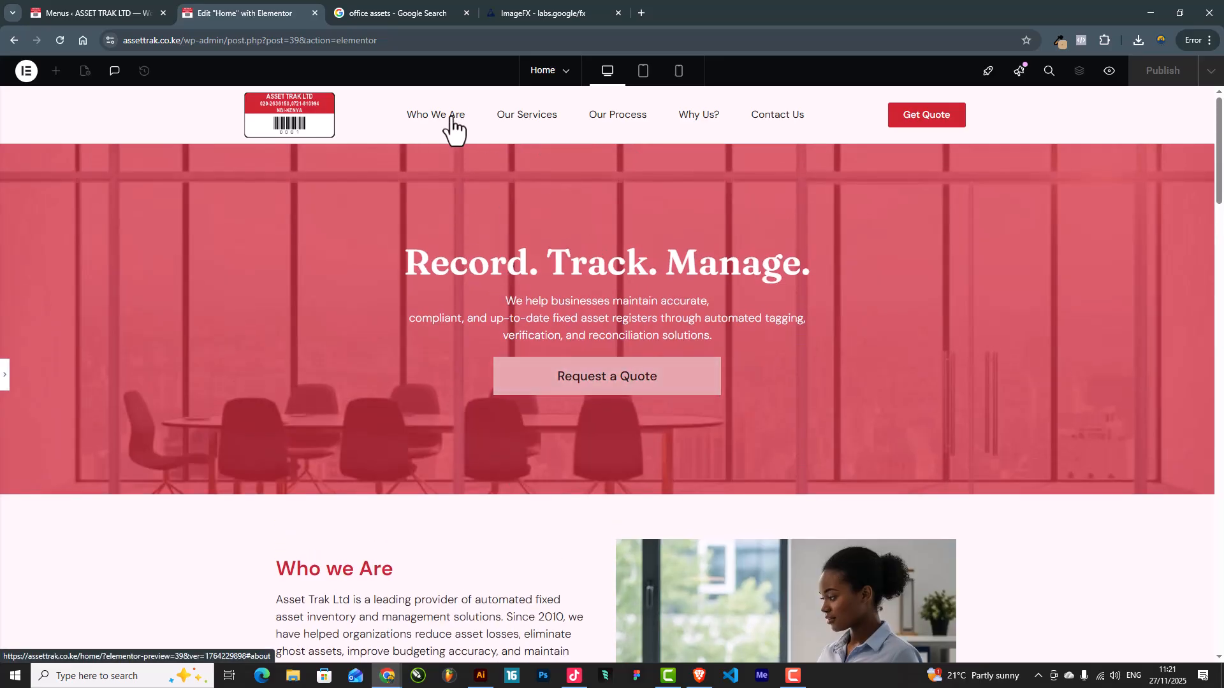
{"action": "left_click", "coordinate": [472, 332]}
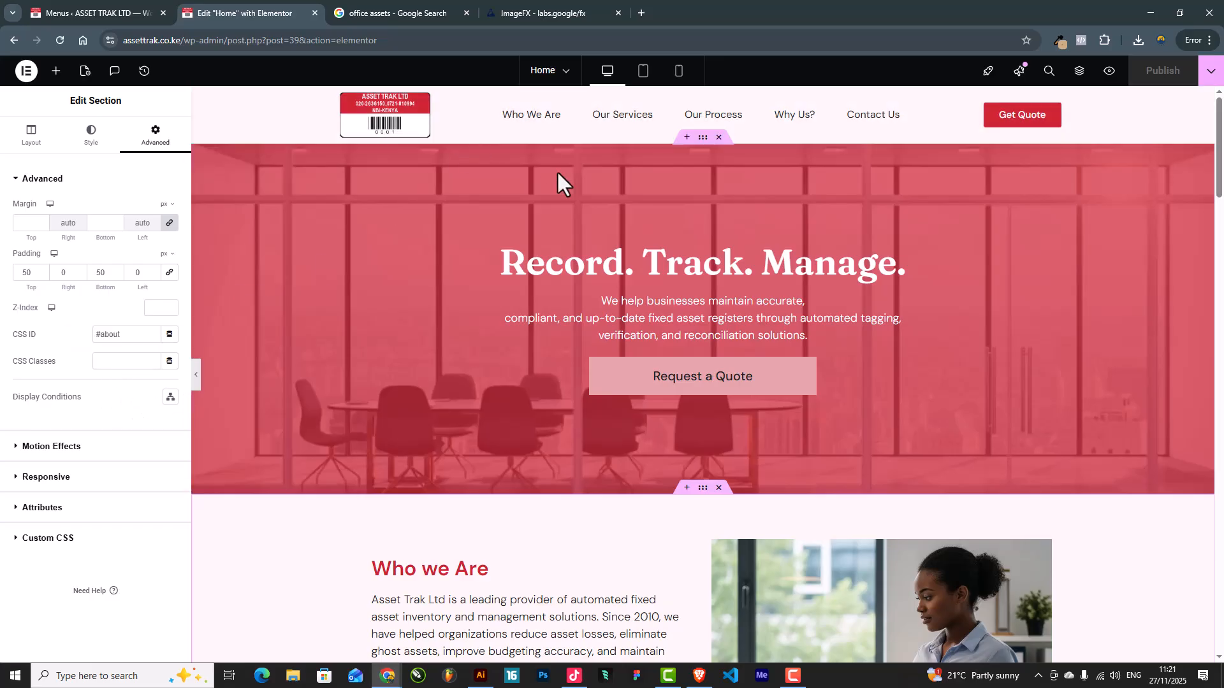
{"action": "left_click", "coordinate": [197, 375]}
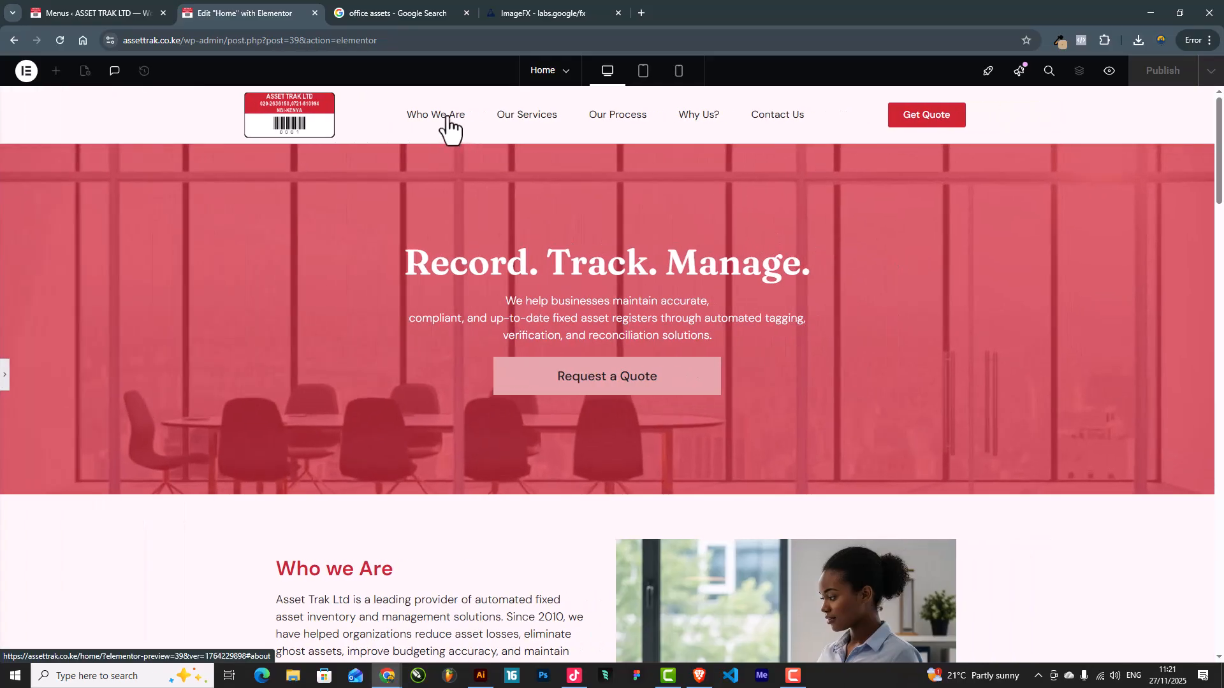
{"action": "left_click", "coordinate": [5, 375]}
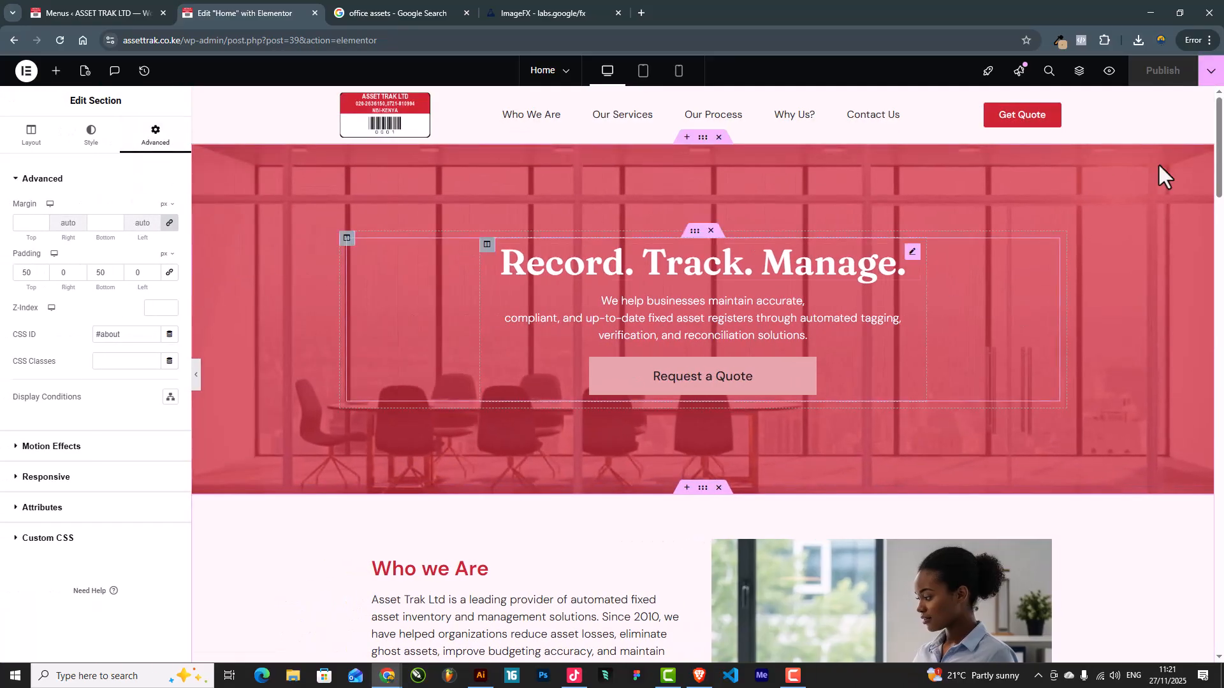
Open the home page preview in a separate tab and test the Who We Are and Our Process menu links
{"action": "right_click", "coordinate": [1109, 70]}
{"action": "left_click", "coordinate": [1109, 73]}
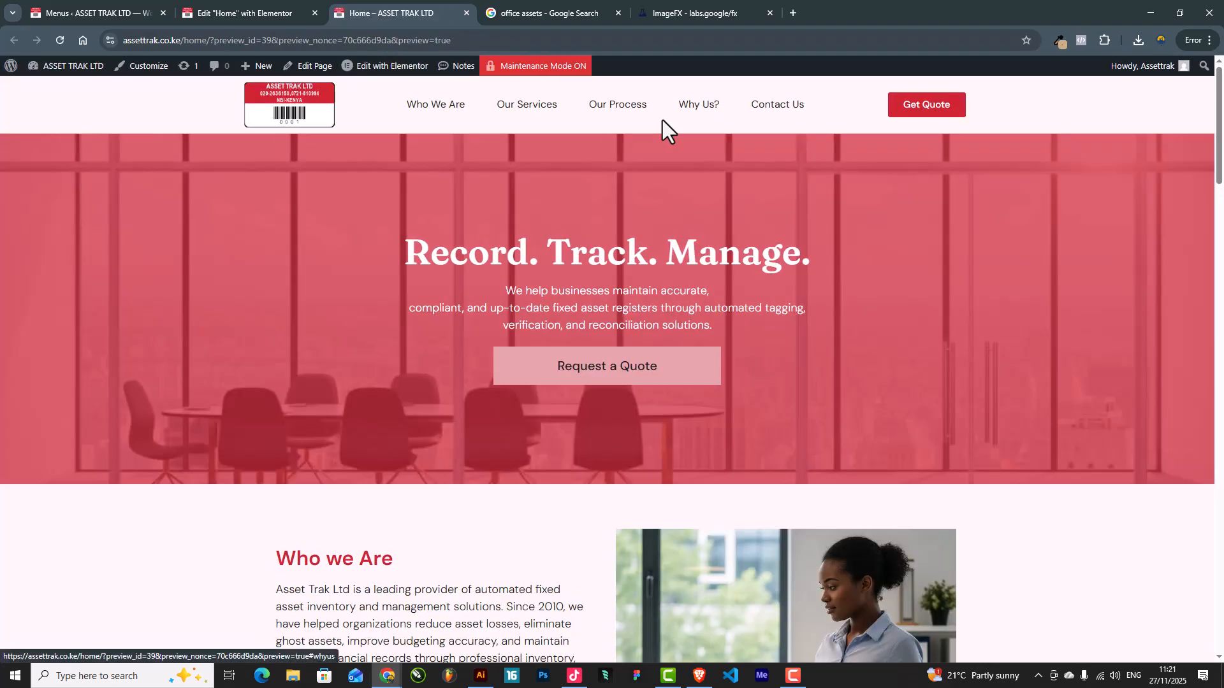
{"action": "left_click", "coordinate": [453, 108]}
{"action": "left_click", "coordinate": [616, 107]}
{"action": "left_click", "coordinate": [449, 109]}
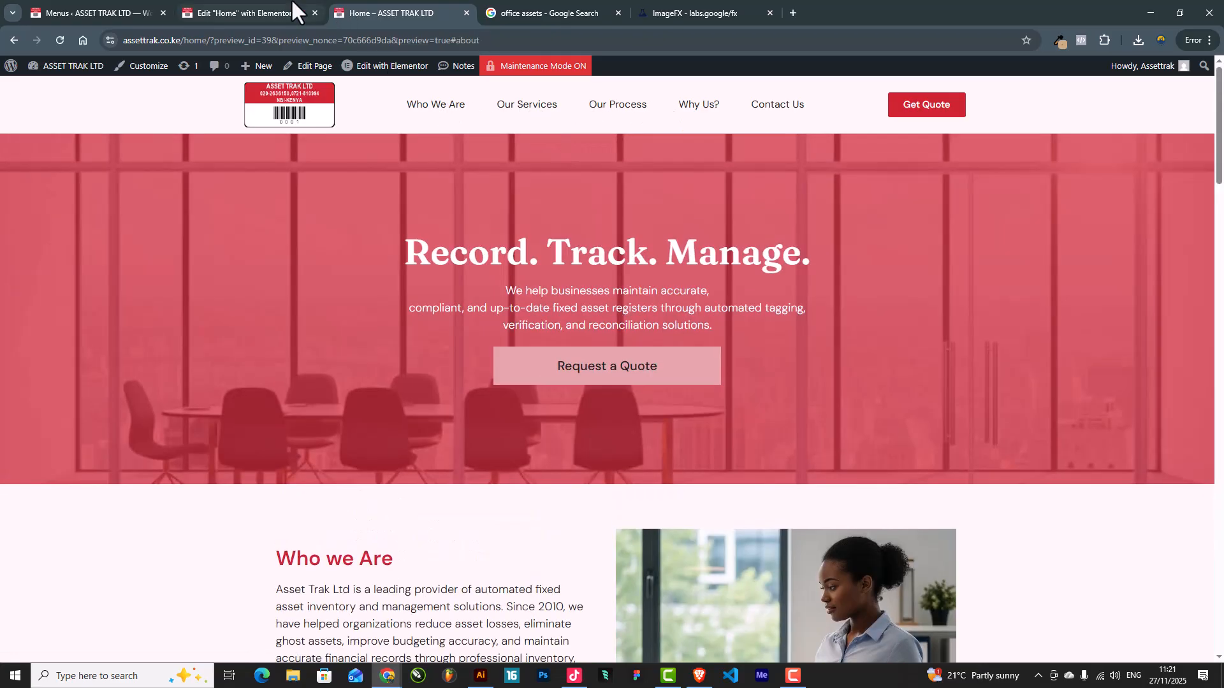
Recheck the section's CSS ID, save the main menu in WordPress and reopen its Who We Are item
{"action": "left_click", "coordinate": [255, 11]}
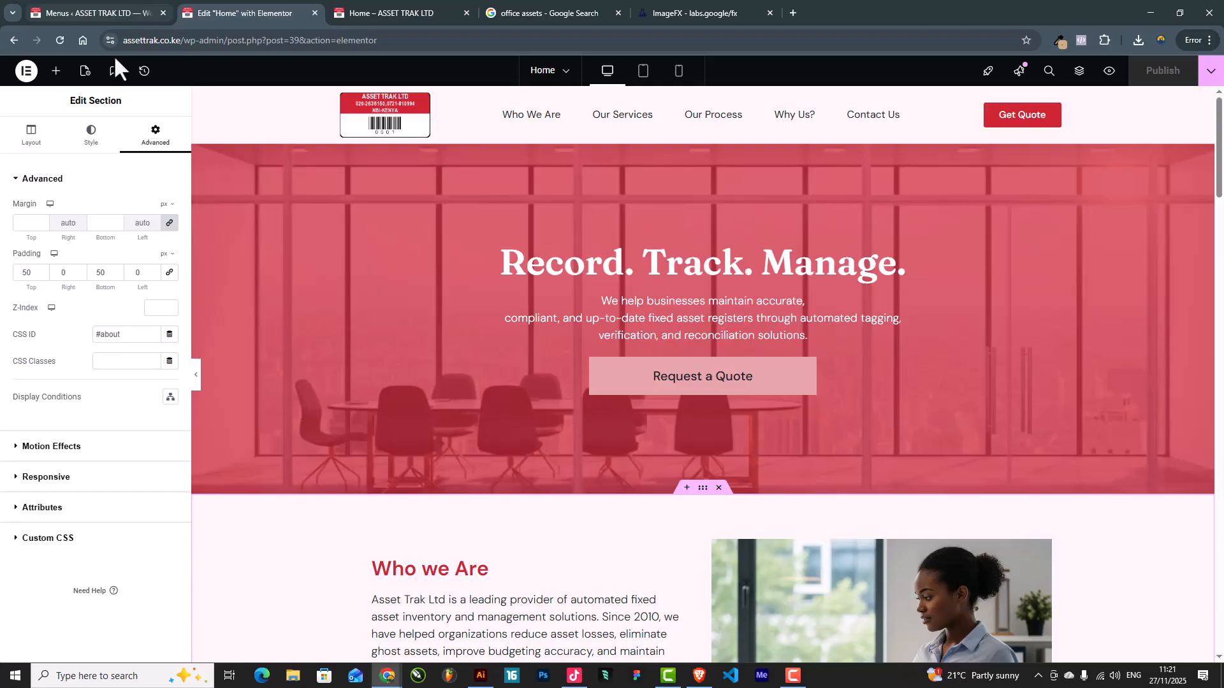
{"action": "left_click_drag", "start_coordinate": [131, 340], "coordinate": [55, 340]}
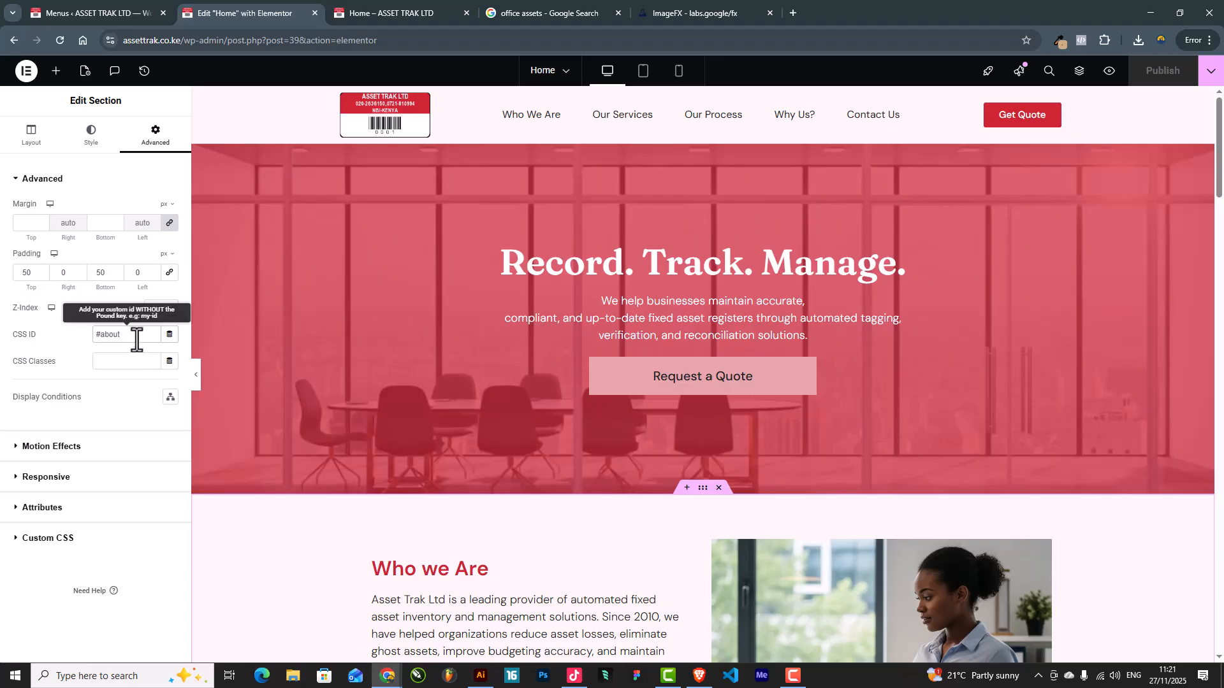
{"action": "left_click", "coordinate": [97, 15]}
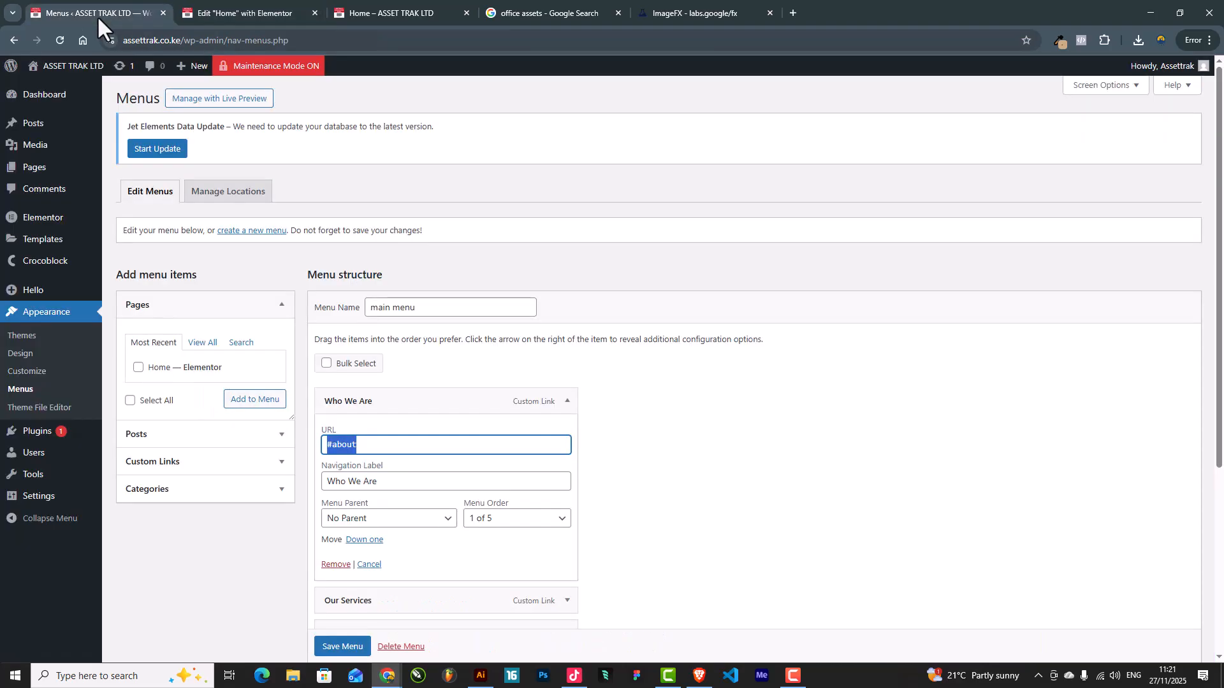
{"action": "scroll", "coordinate": [396, 602], "scroll_direction": "down", "scroll_amount": 4}
{"action": "left_click", "coordinate": [344, 609]}
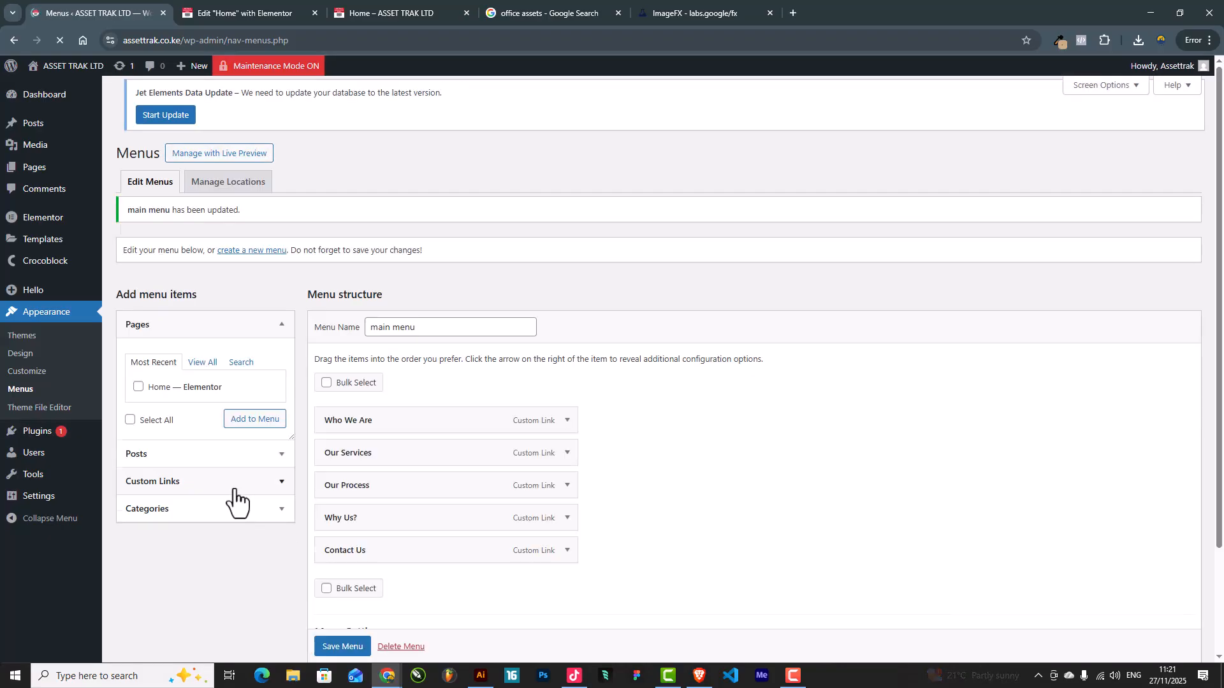
{"action": "left_click", "coordinate": [564, 441]}
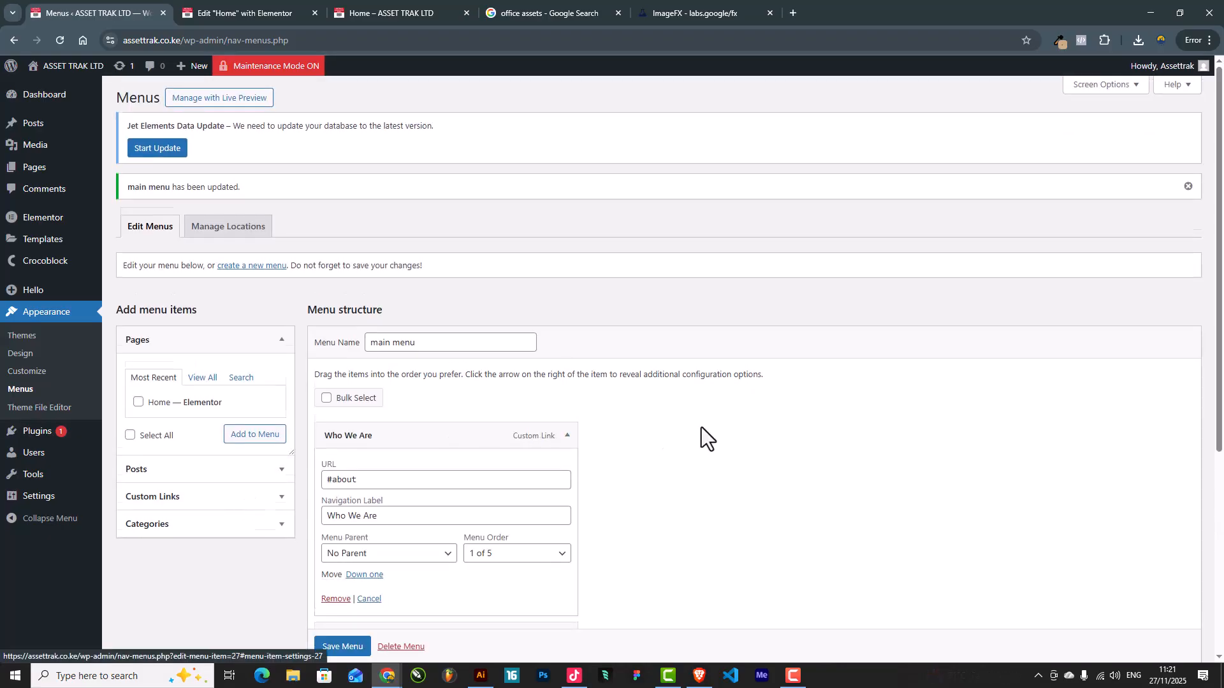
Copy the #about URL from the Who We Are item in the main menu
{"action": "scroll", "coordinate": [384, 369], "scroll_direction": "down", "scroll_amount": 2}
{"action": "left_click", "coordinate": [360, 352]}
{"action": "left_click_drag", "start_coordinate": [360, 352], "coordinate": [277, 367]}
{"action": "key", "text": "ctrl+c"}
{"action": "left_click", "coordinate": [756, 396]}
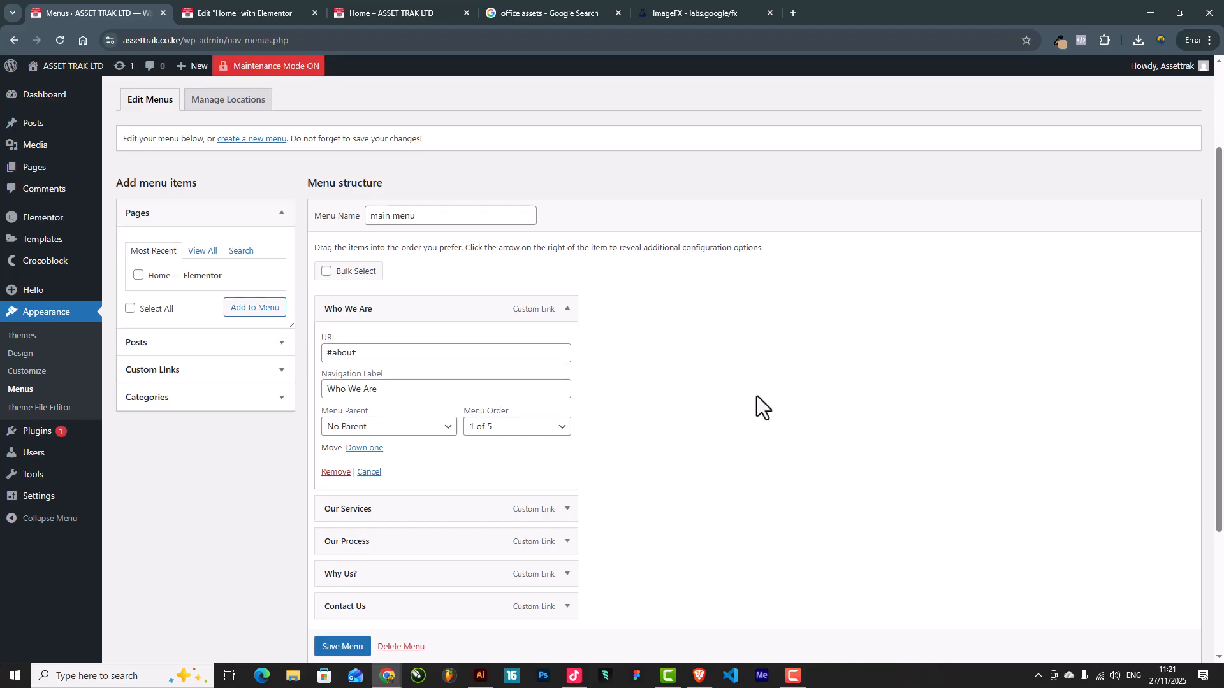
Load the home page at assettrak.co.ke/home/ without the preview parameters in its address
{"action": "left_click", "coordinate": [264, 2]}
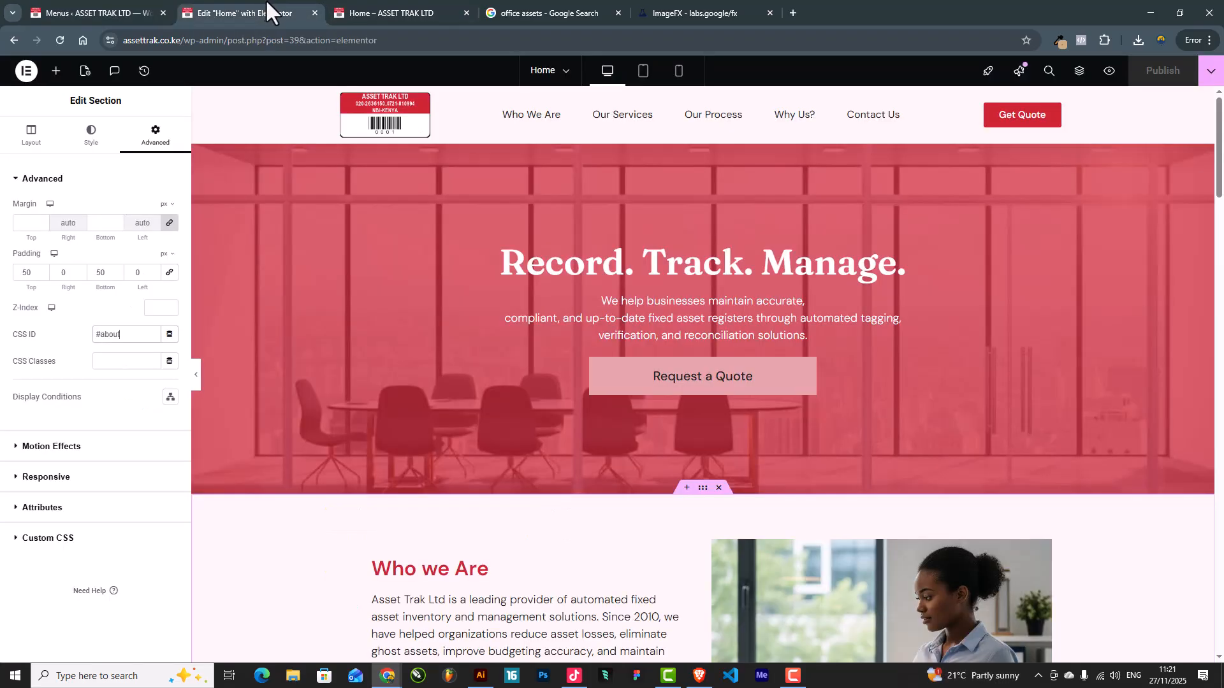
{"action": "left_click", "coordinate": [340, 3]}
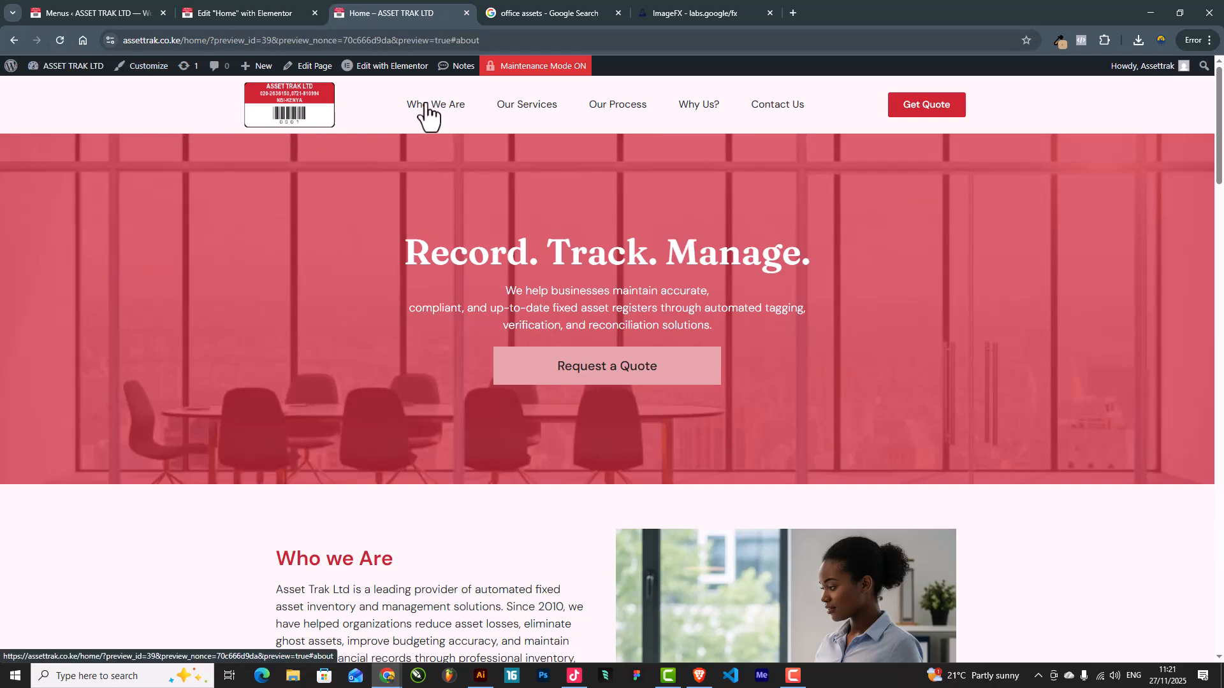
{"action": "left_click_drag", "start_coordinate": [483, 40], "coordinate": [209, 38]}
{"action": "key", "text": "BackSpace"}
{"action": "key", "text": "Return"}
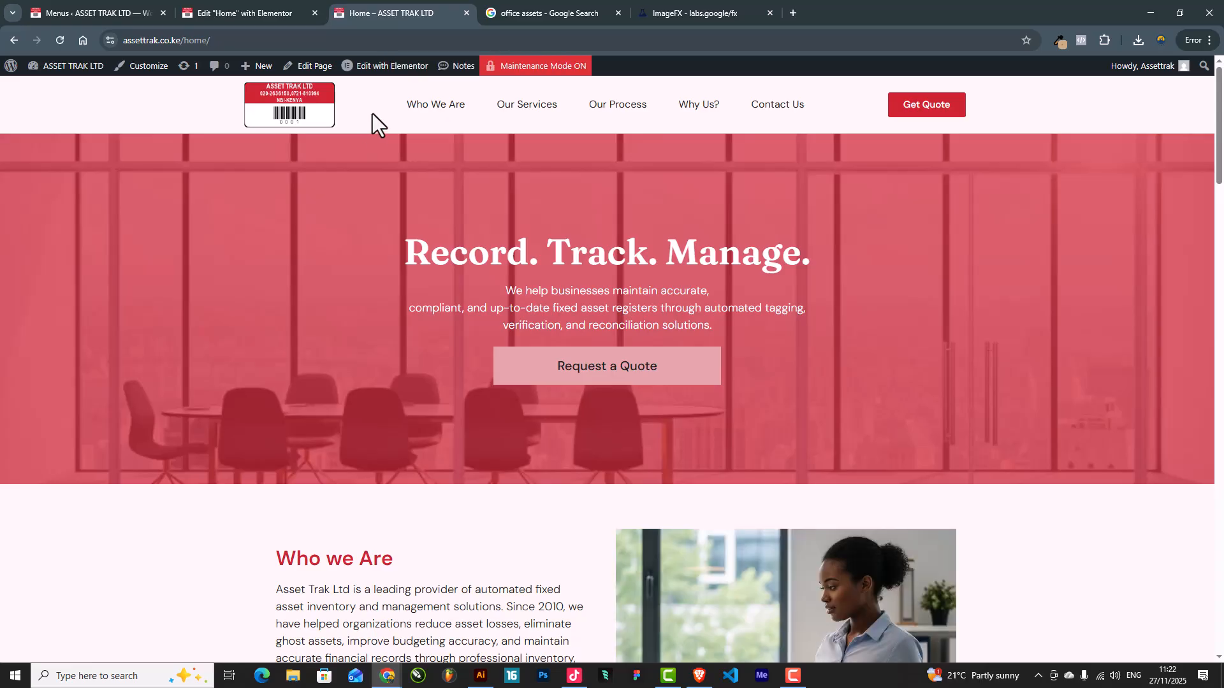
Test the Who We Are, Our Services and Why Us? menu links and check the #about anchor in the address
{"action": "left_click", "coordinate": [456, 107]}
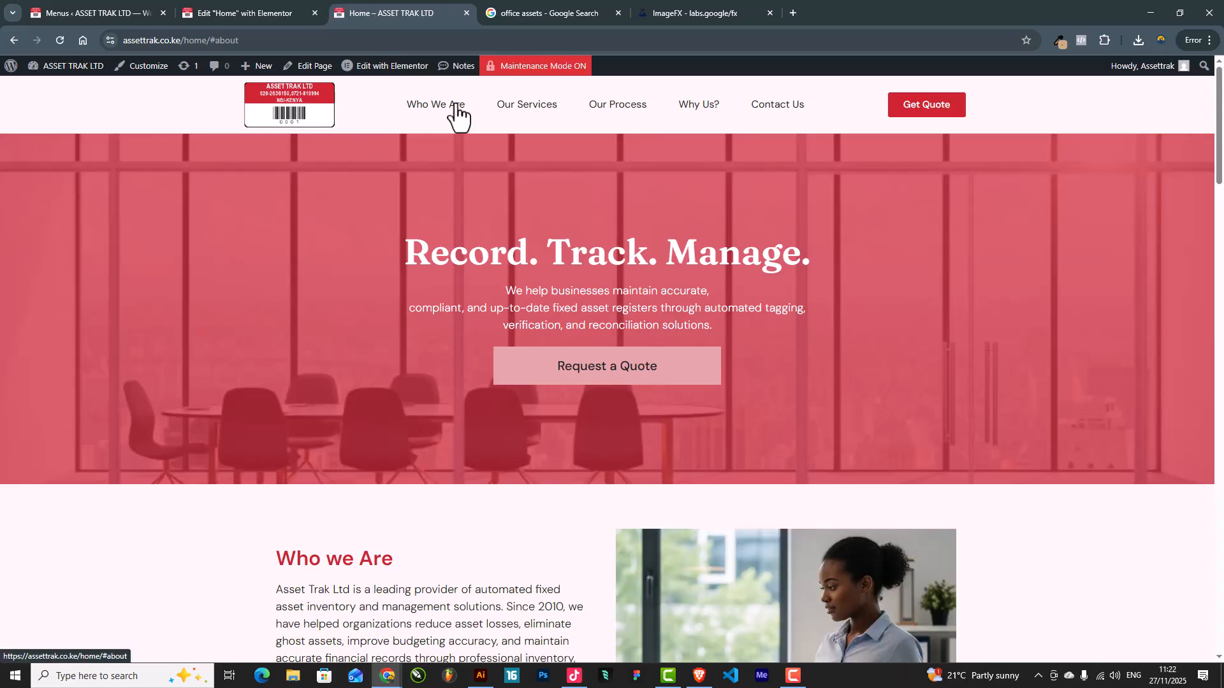
{"action": "left_click", "coordinate": [208, 45]}
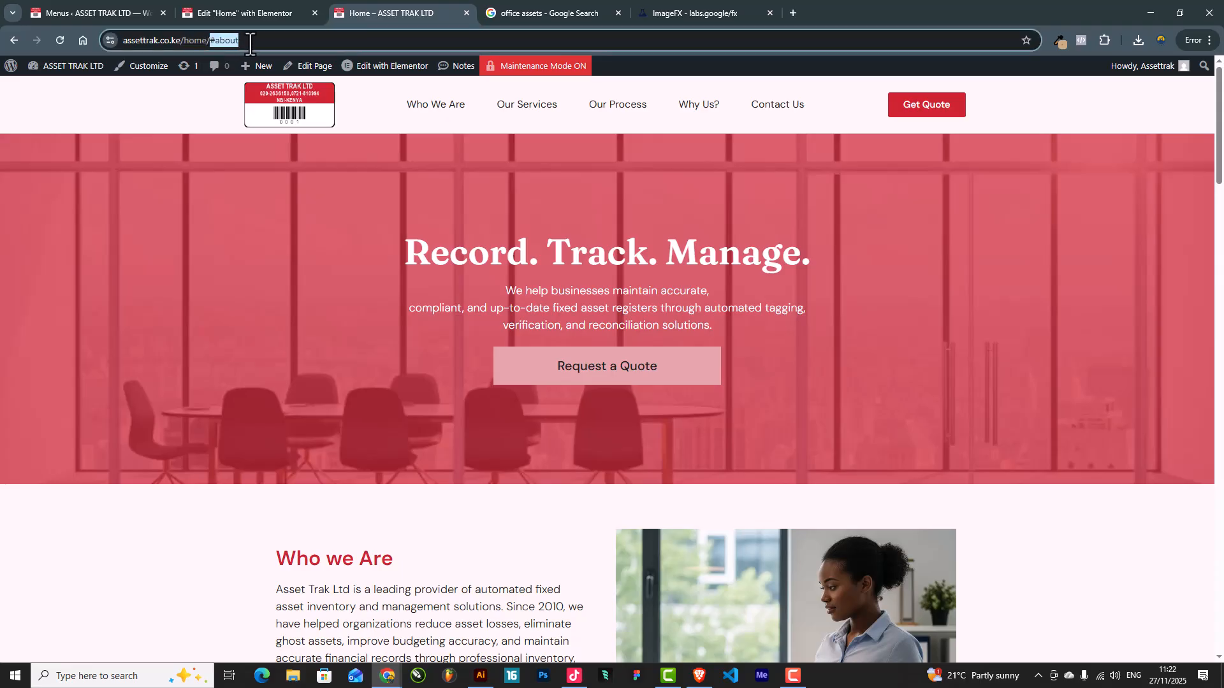
{"action": "left_click", "coordinate": [469, 109]}
{"action": "left_click", "coordinate": [524, 107]}
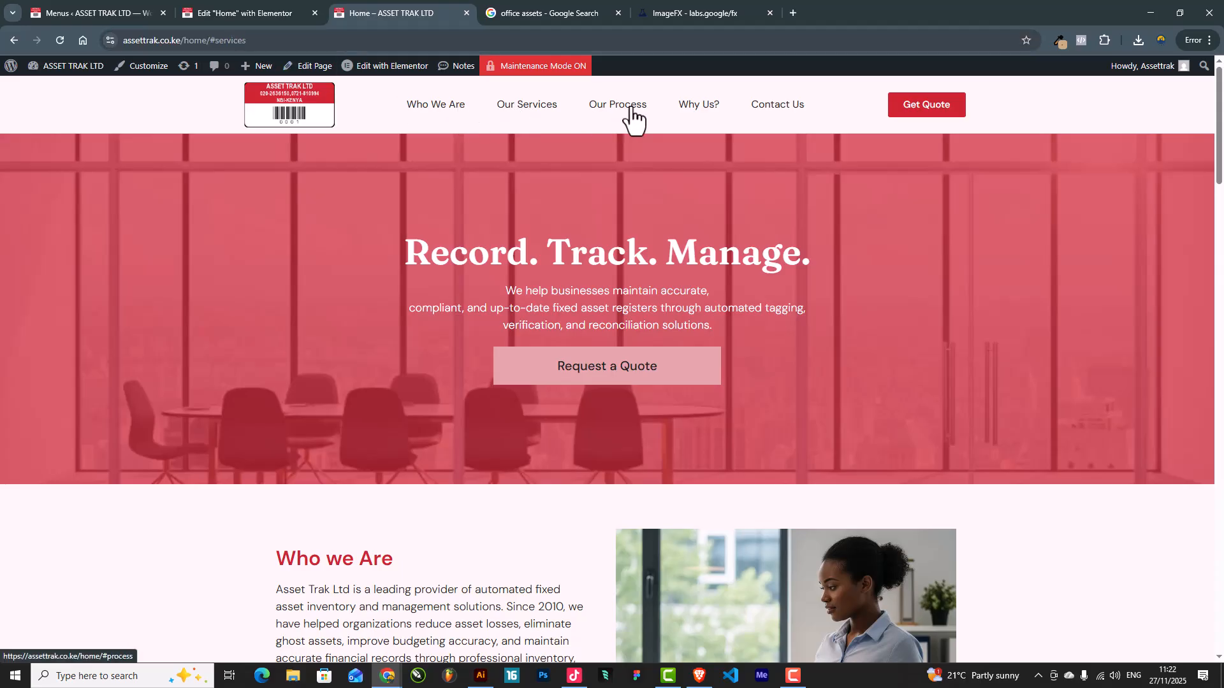
{"action": "left_click", "coordinate": [719, 110]}
{"action": "left_click", "coordinate": [463, 115]}
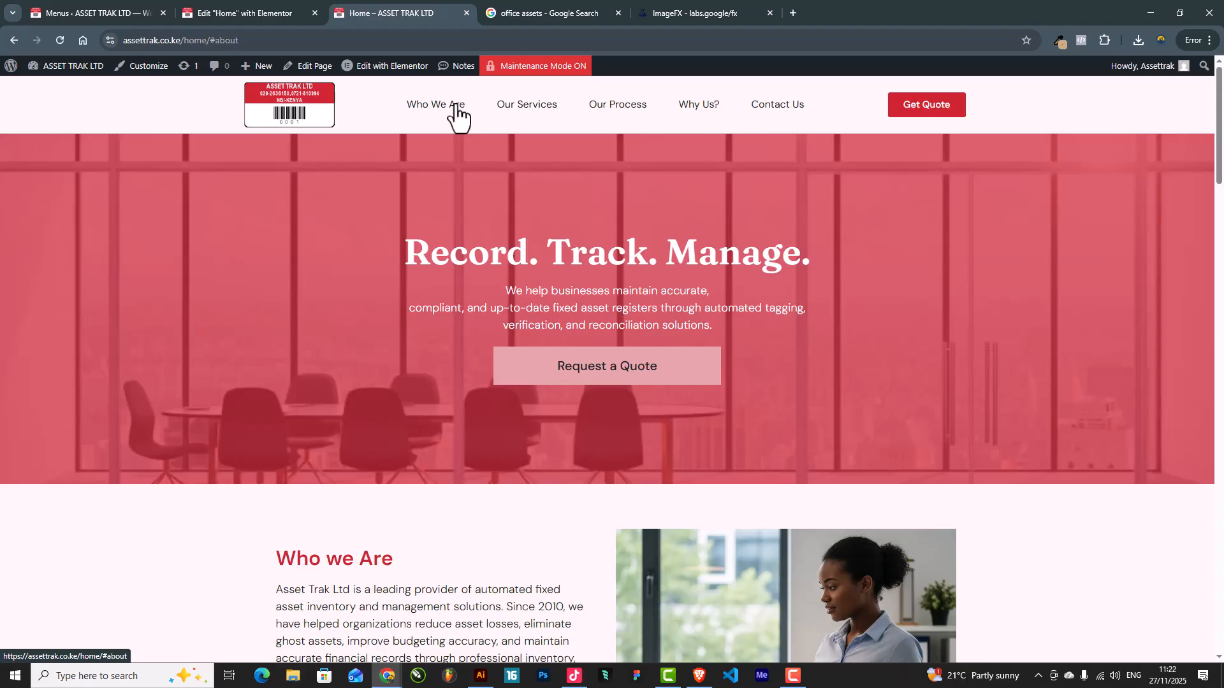
Set the CSS ID of the inner section holding the Who we Are content to #about and publish the page
{"action": "left_click", "coordinate": [277, 20]}
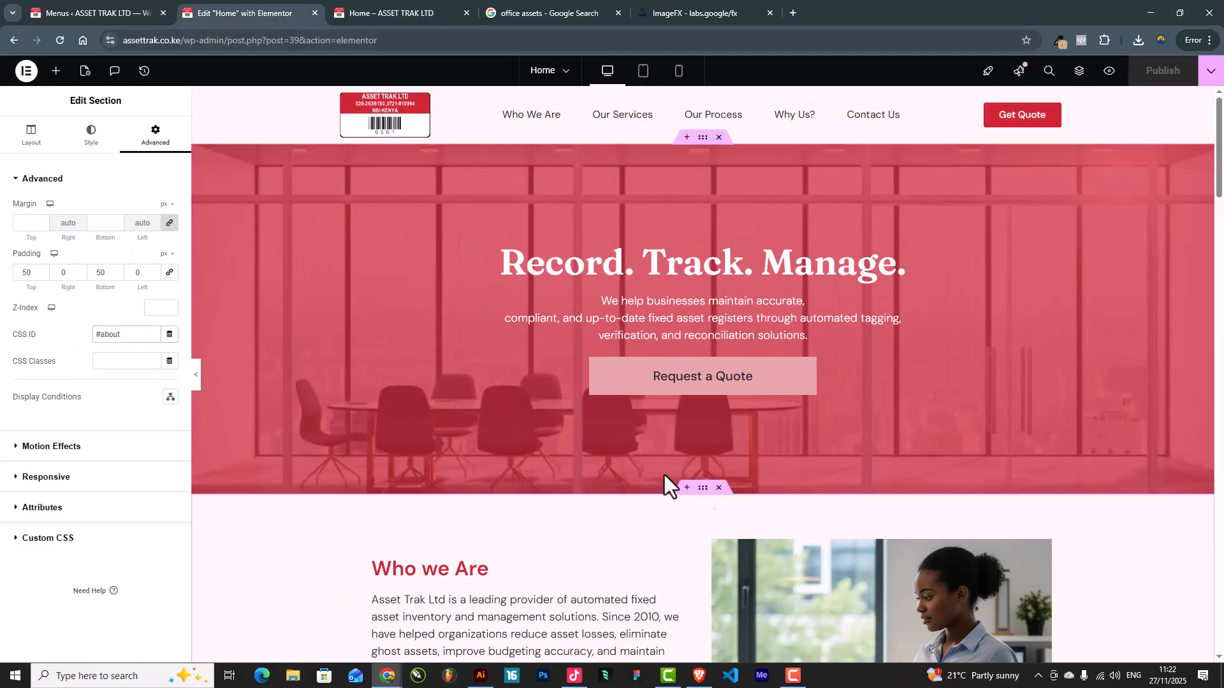
{"action": "left_click", "coordinate": [32, 144]}
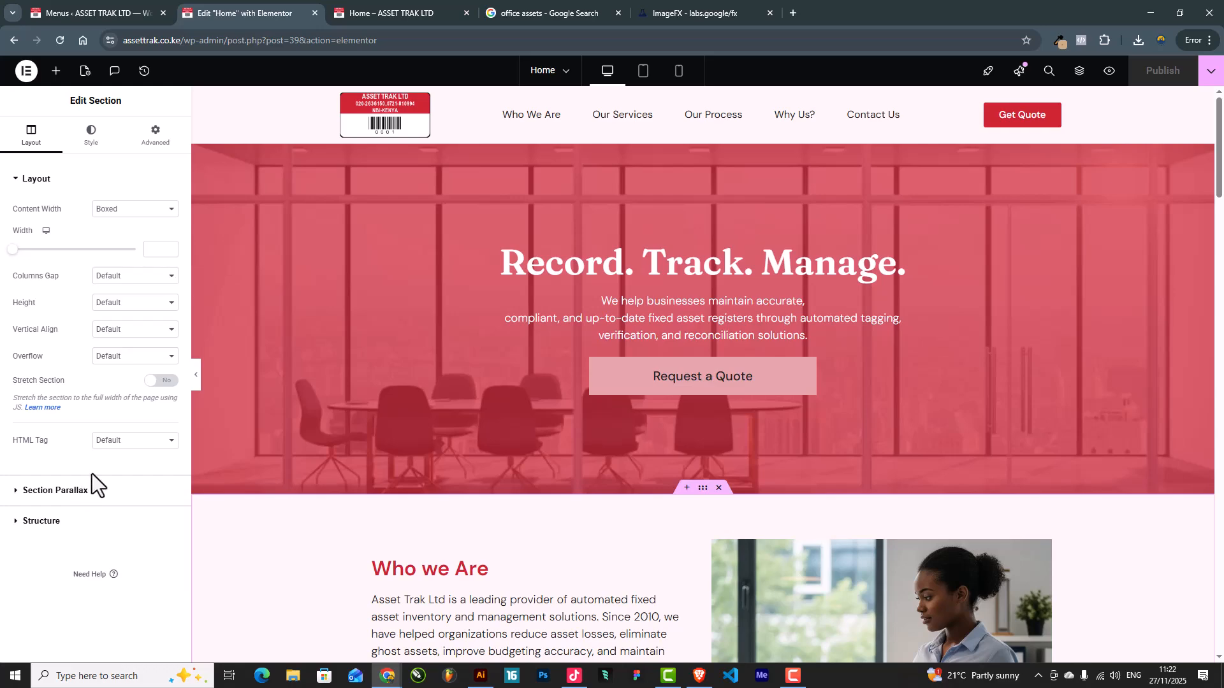
{"action": "left_click", "coordinate": [95, 144]}
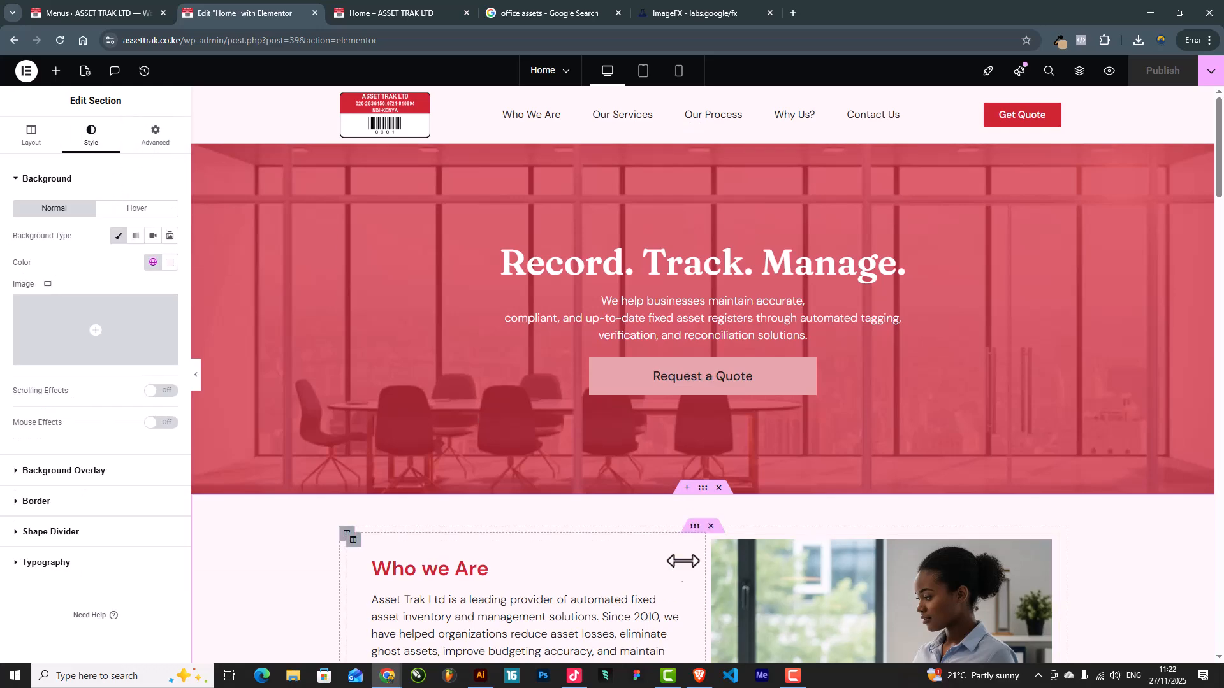
{"action": "left_click", "coordinate": [694, 527]}
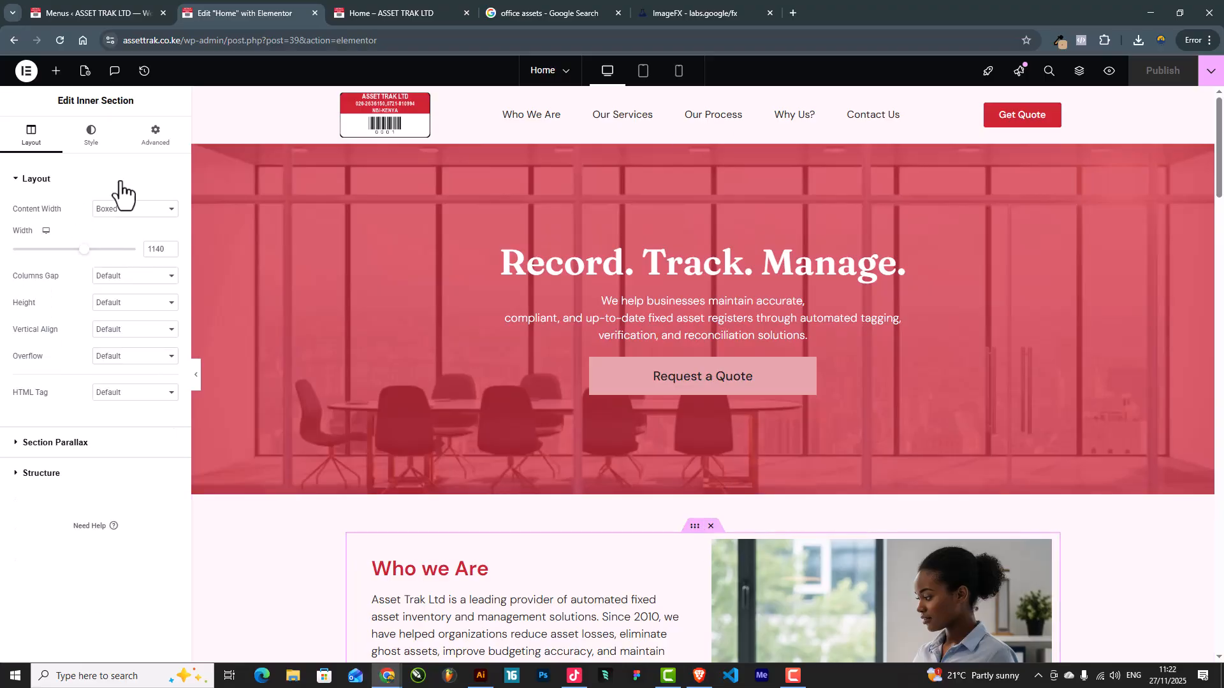
{"action": "left_click", "coordinate": [151, 143]}
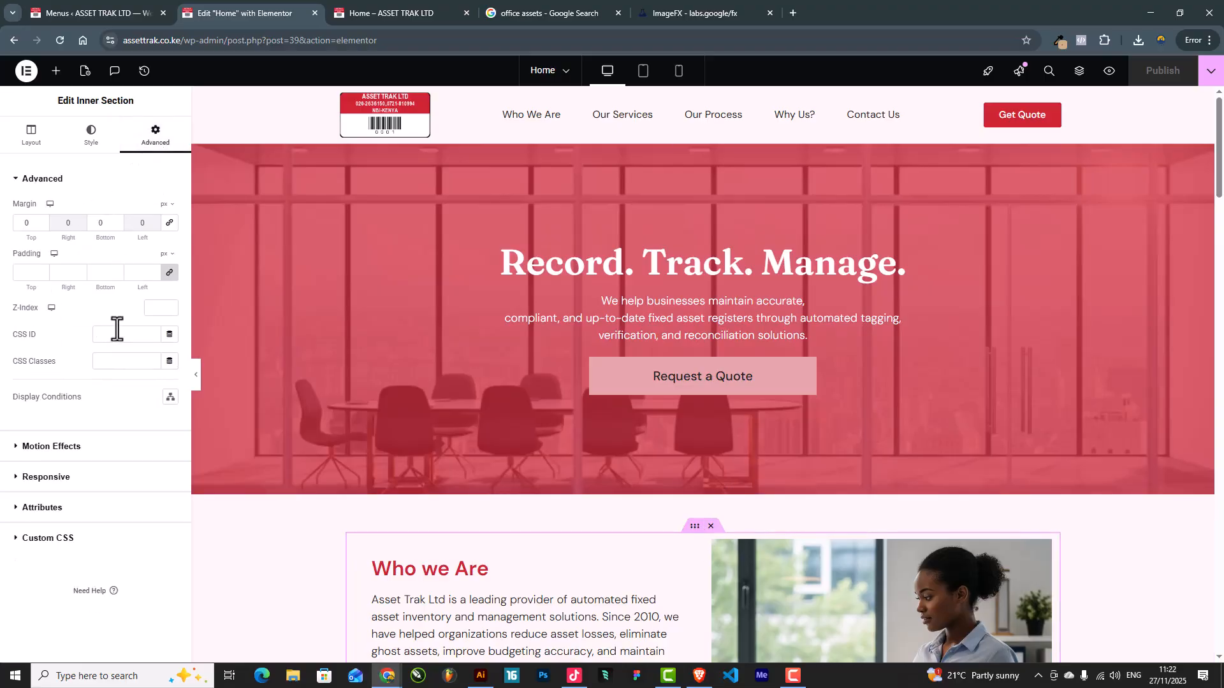
{"action": "left_click", "coordinate": [112, 336]}
{"action": "key", "text": "ctrl+v"}
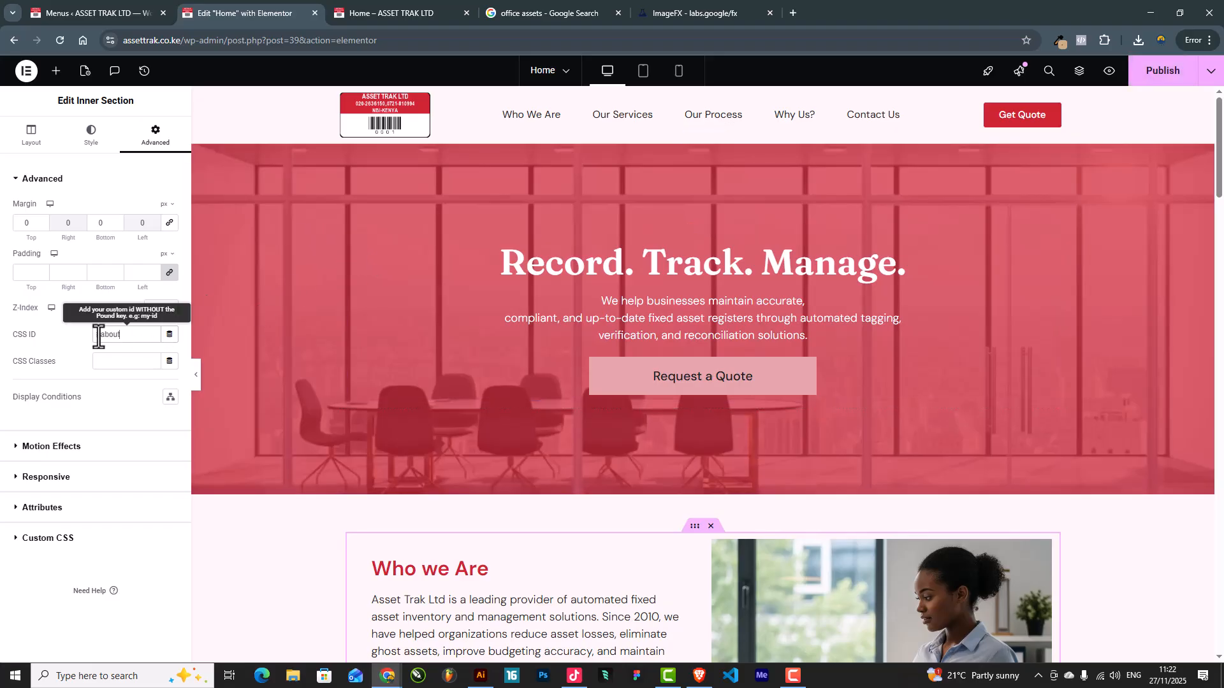
{"action": "left_click", "coordinate": [98, 336]}
{"action": "key", "text": "BackSpace"}
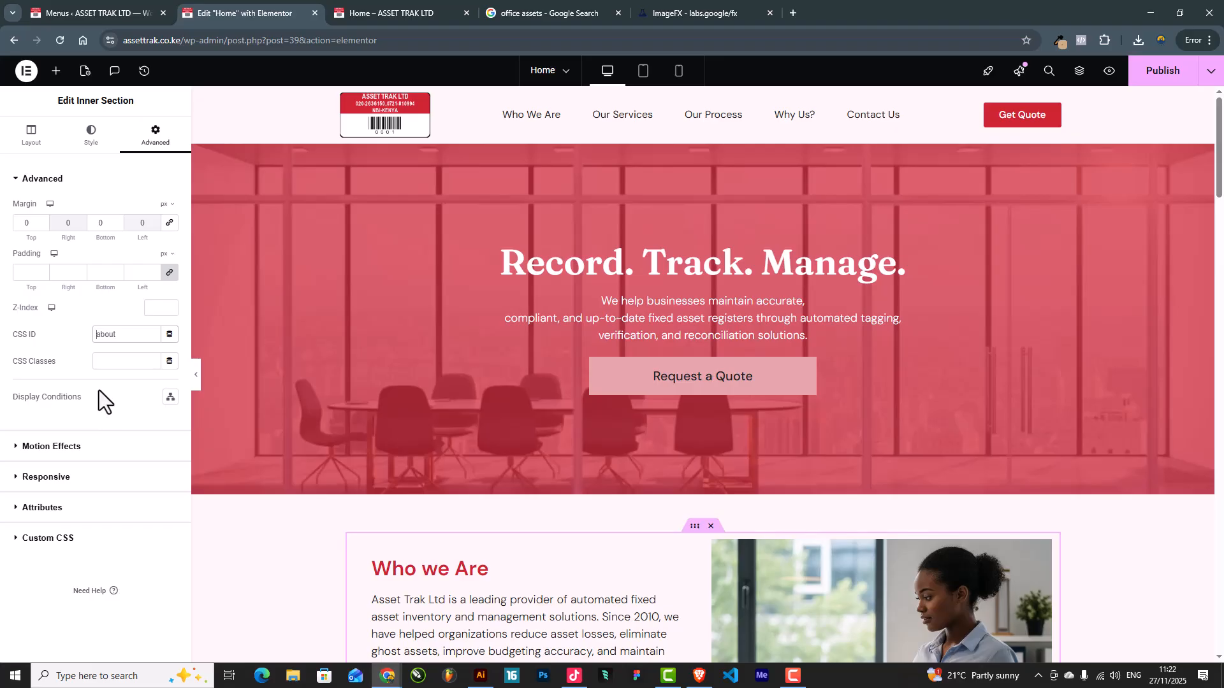
{"action": "type", "text": "#"}
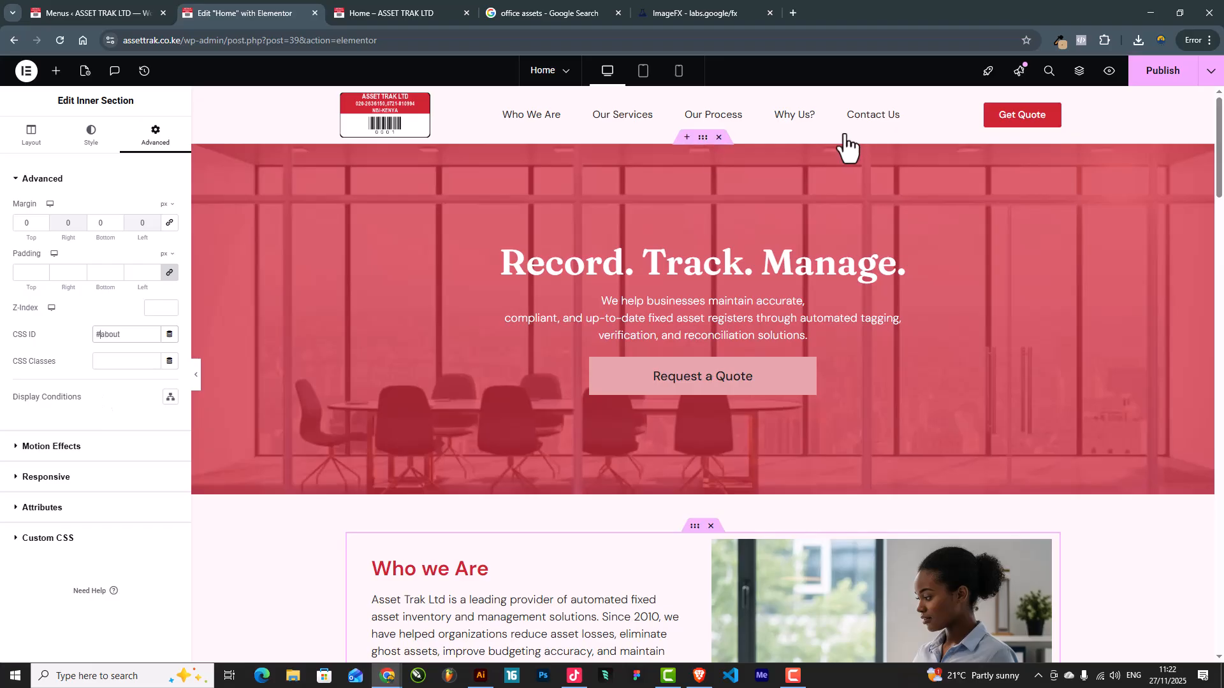
{"action": "left_click", "coordinate": [1181, 79]}
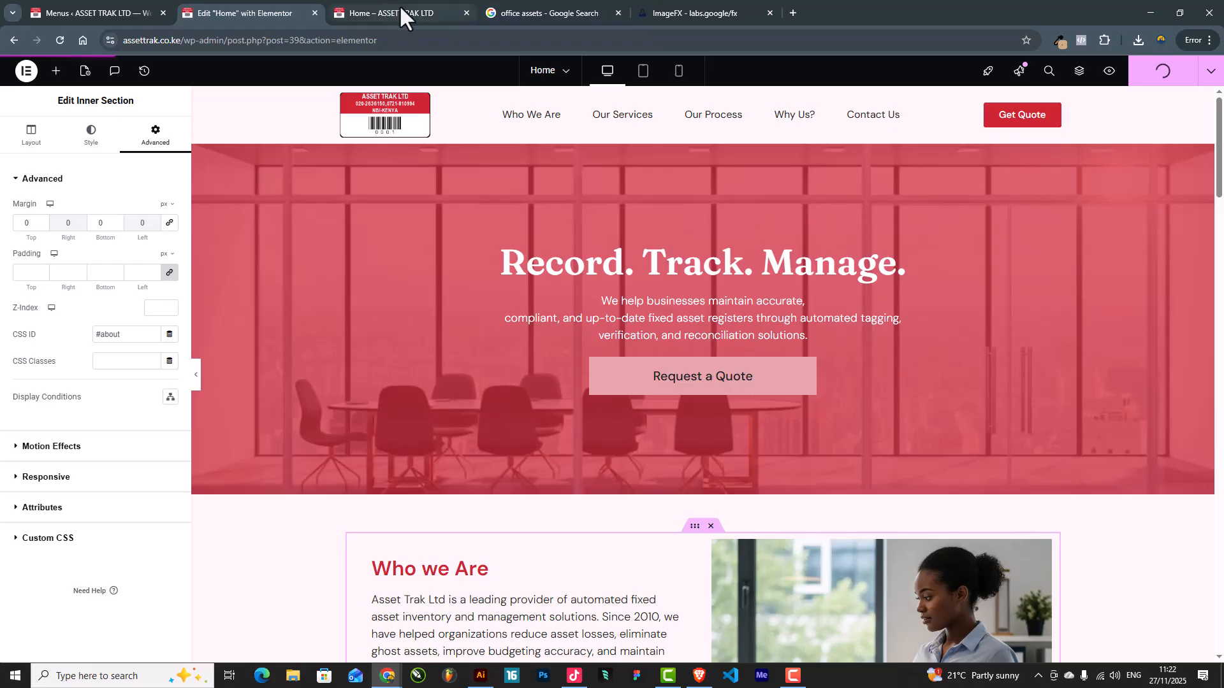
Test the Who We Are and Our Services menu links on the home page preview
{"action": "left_click", "coordinate": [417, 12]}
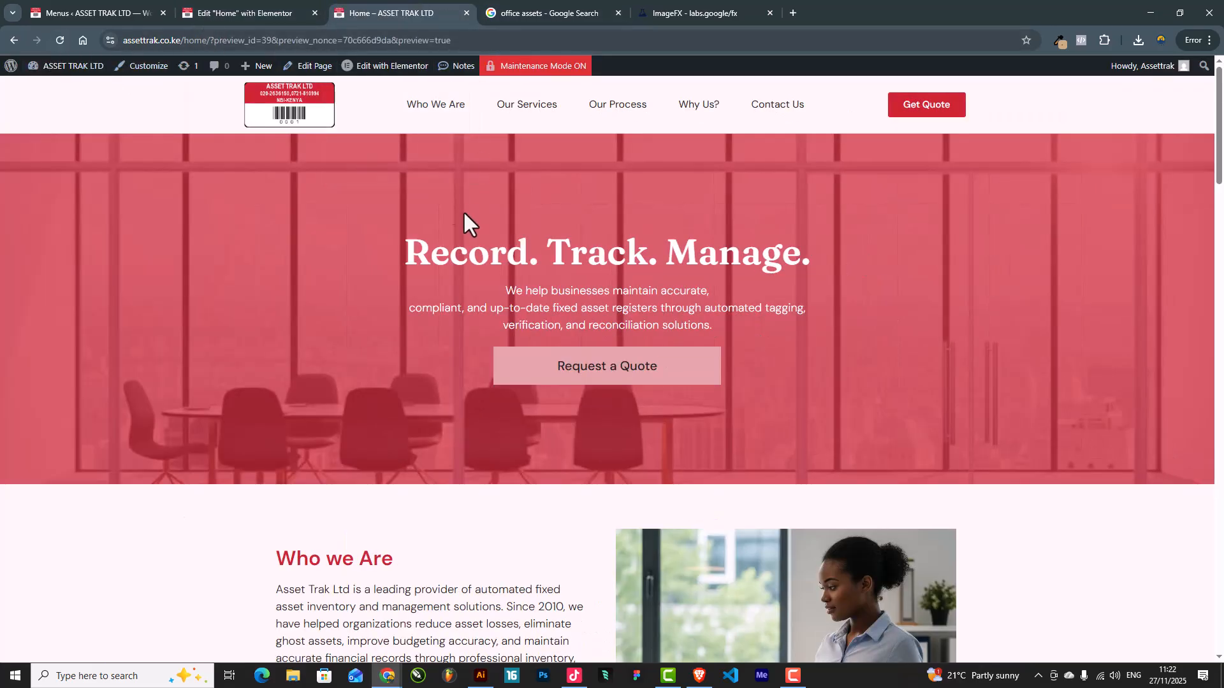
{"action": "left_click", "coordinate": [441, 107]}
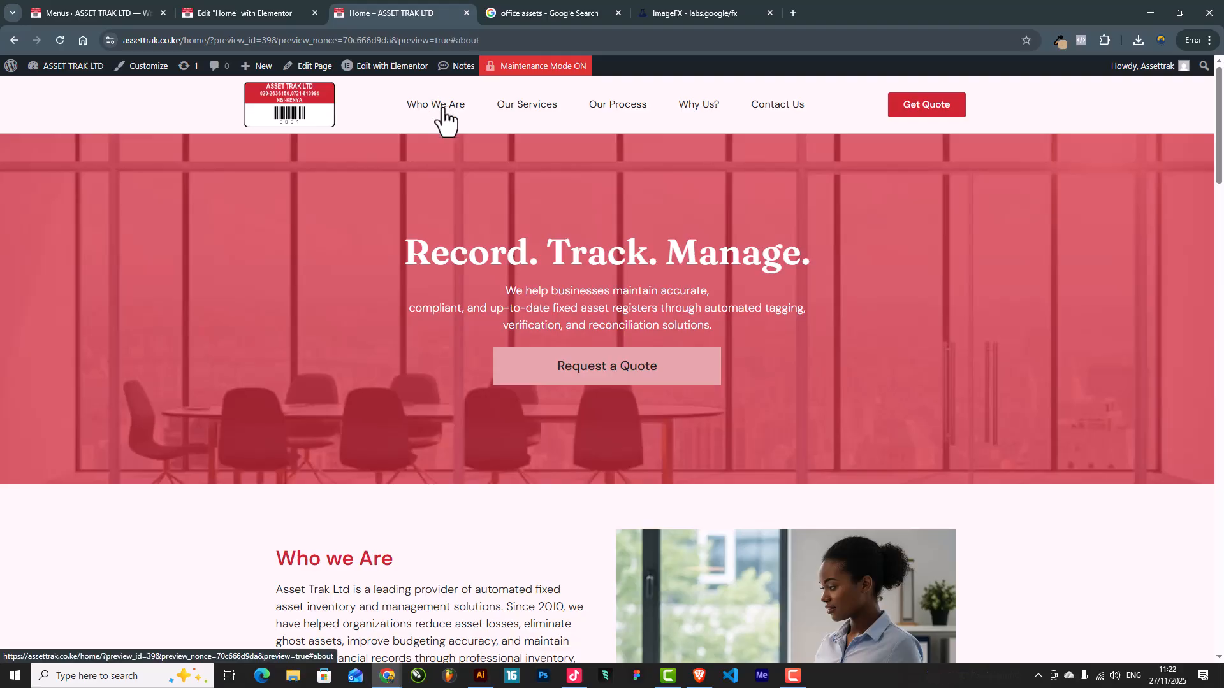
{"action": "left_click", "coordinate": [517, 107]}
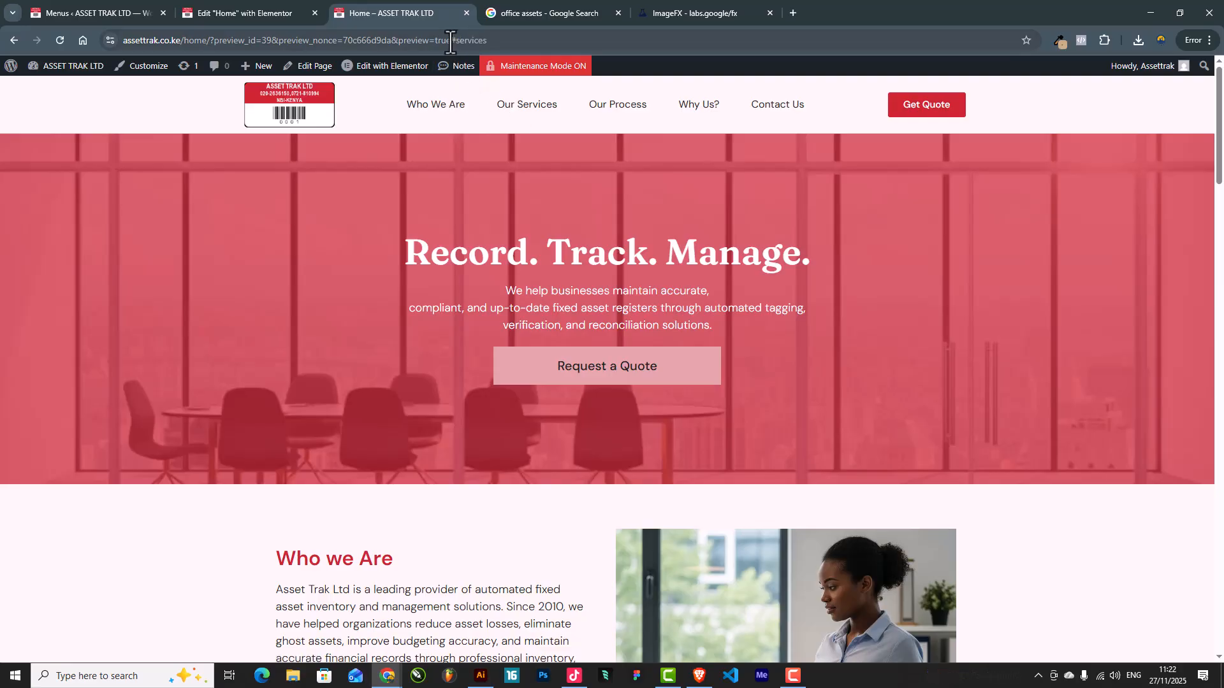
Remove the # from the Who we Are inner section's CSS ID, making it about, and publish the page
{"action": "left_click", "coordinate": [262, 12]}
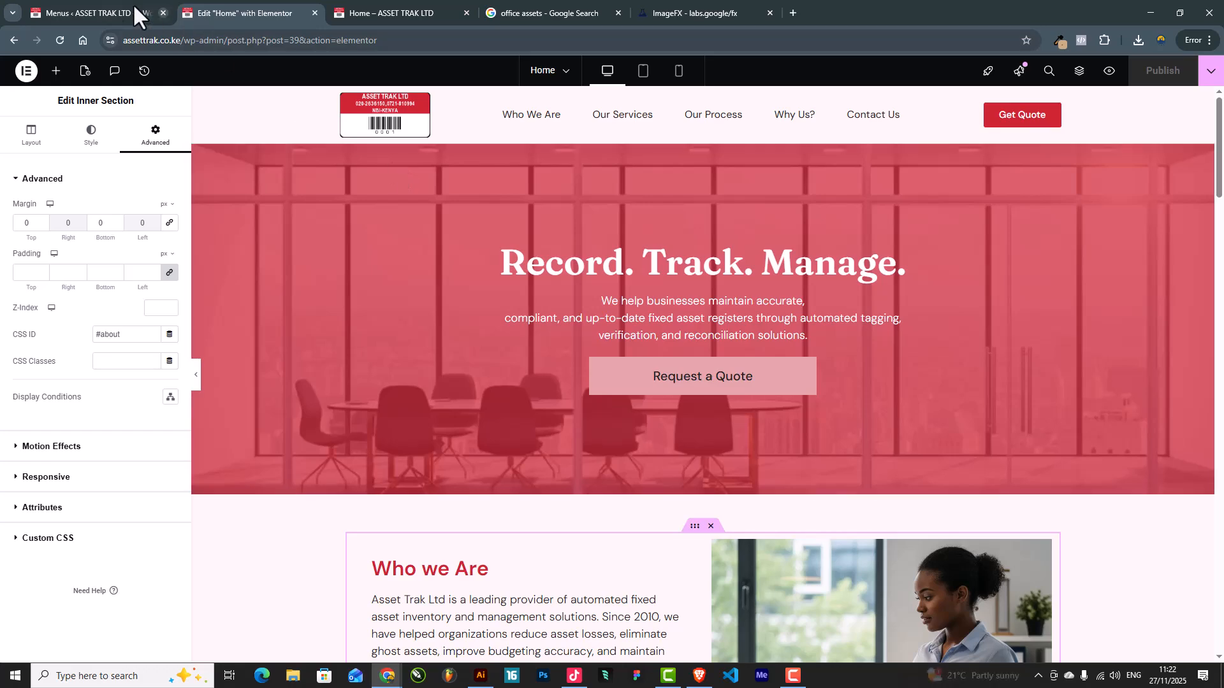
{"action": "left_click", "coordinate": [152, 13]}
{"action": "left_click", "coordinate": [242, 12]}
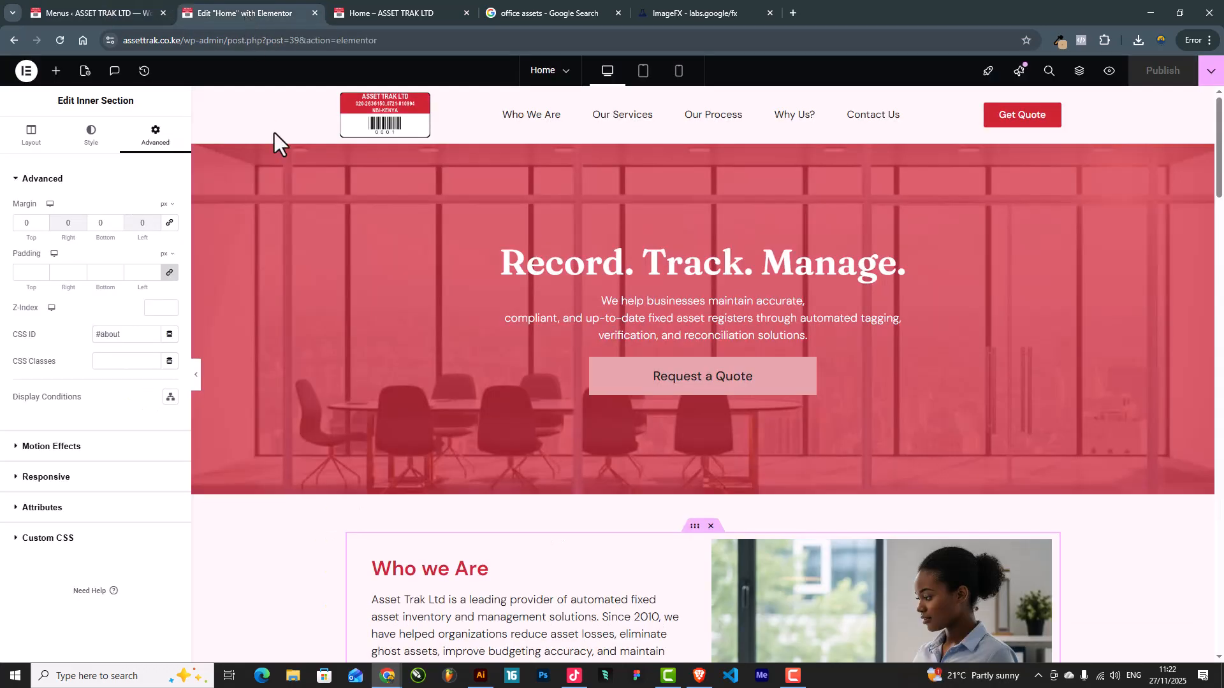
{"action": "left_click", "coordinate": [100, 334]}
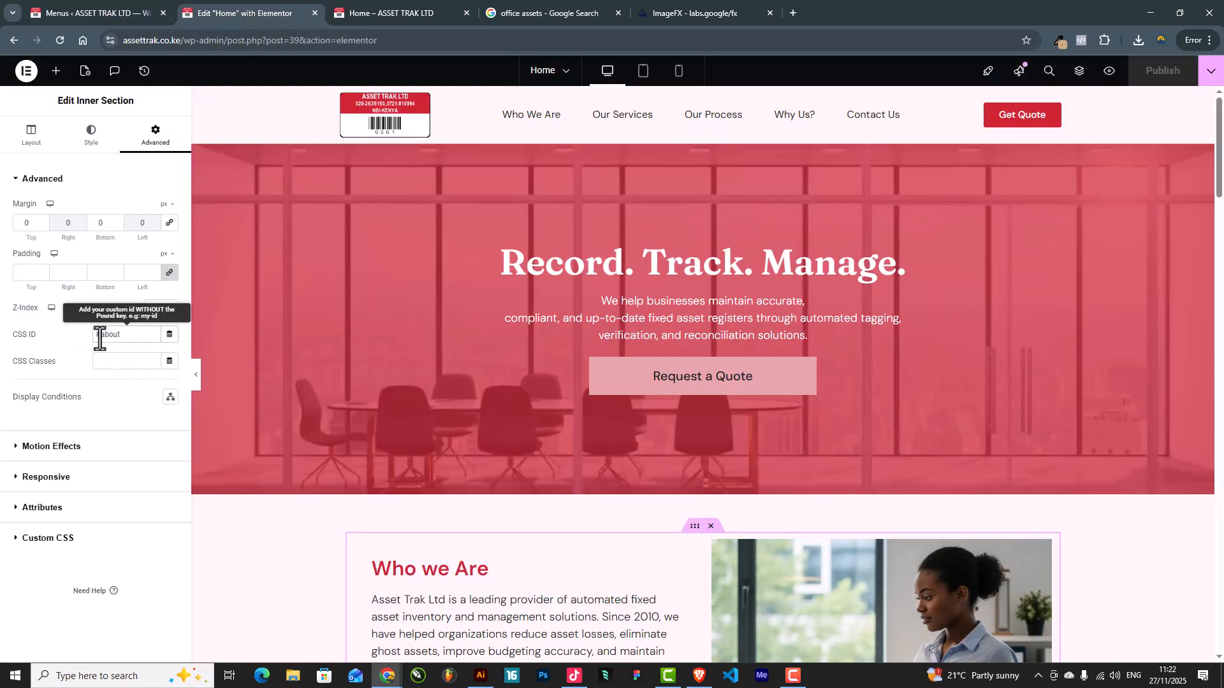
{"action": "key", "text": "BackSpace"}
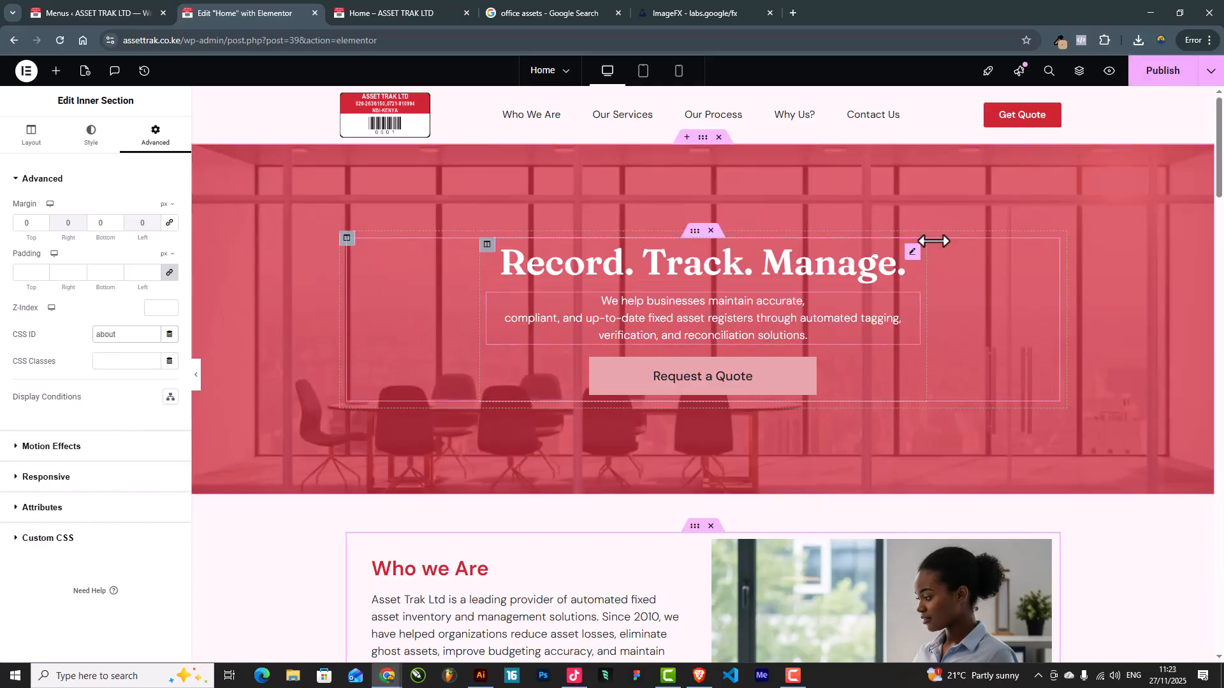
{"action": "left_click", "coordinate": [1155, 74]}
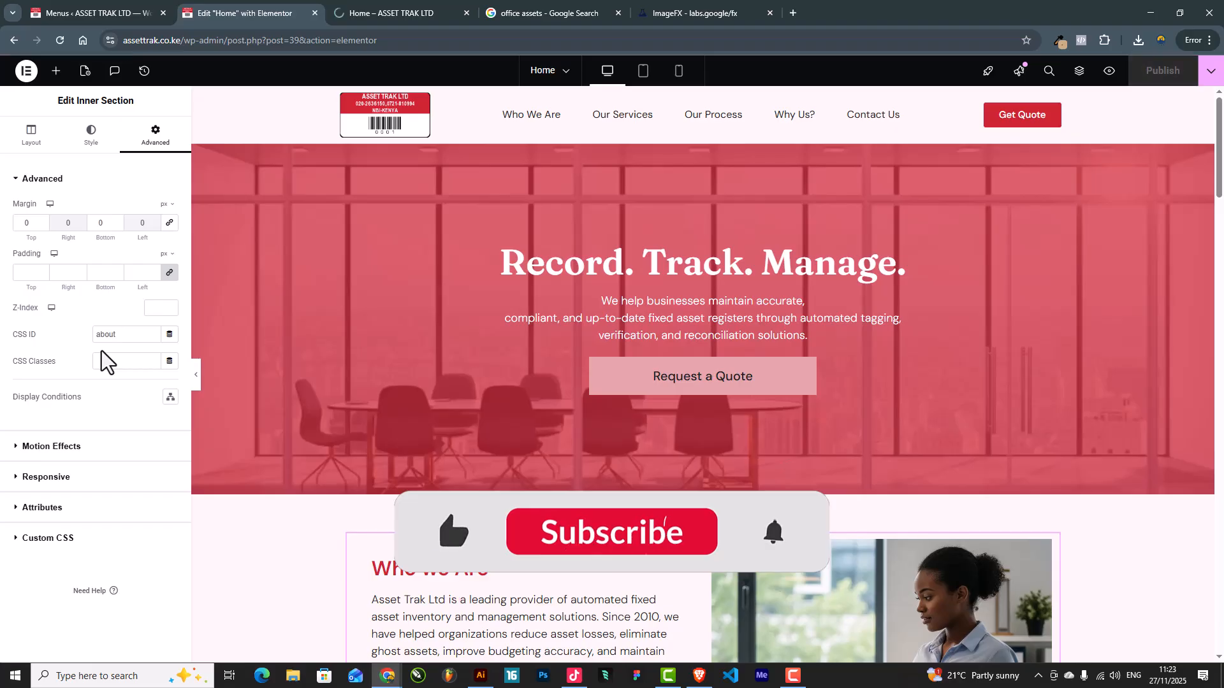
Test the Who We Are menu link on the previewed home page and return to the top of the page
{"action": "left_click", "coordinate": [403, 14]}
{"action": "left_click", "coordinate": [445, 118]}
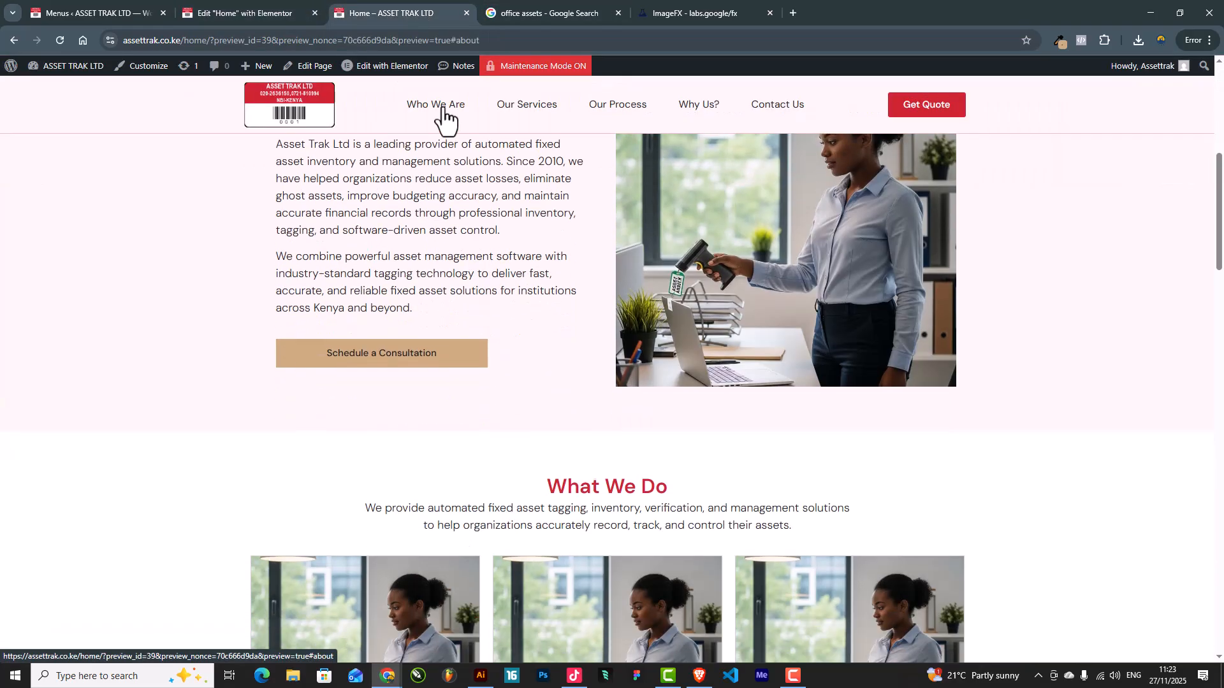
{"action": "scroll", "coordinate": [449, 146], "scroll_direction": "up", "scroll_amount": 10}
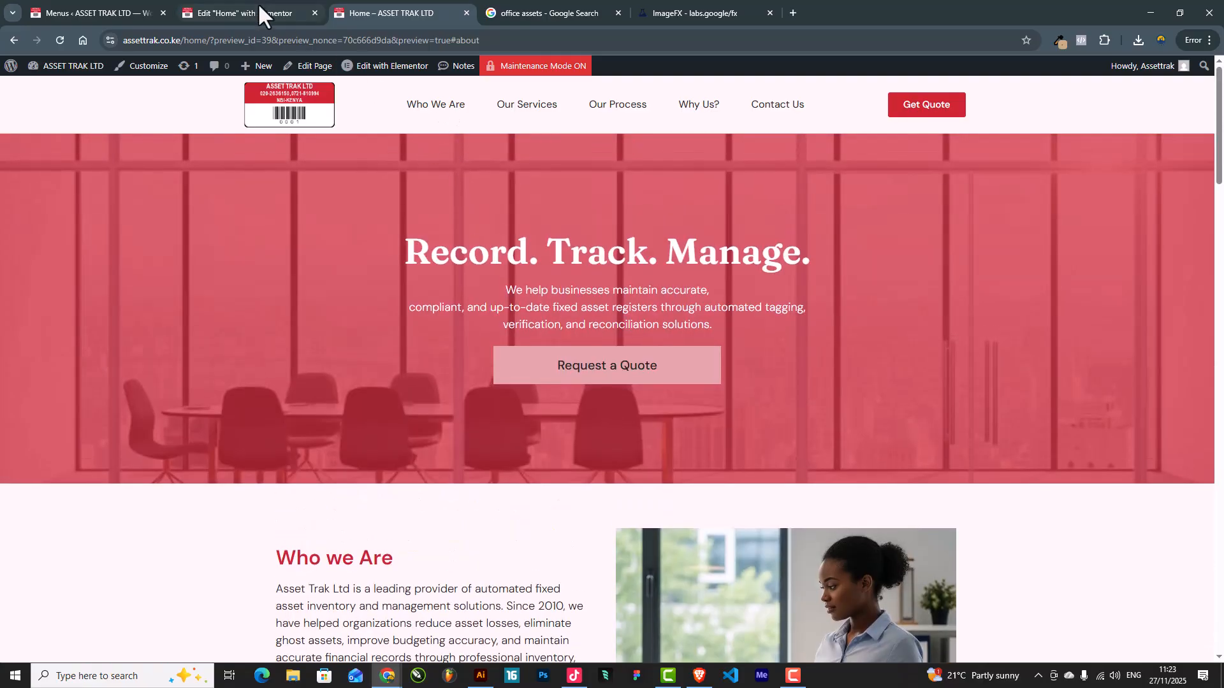
Compare the inner section's CSS ID with the URL of the Who We Are menu item in WordPress
{"action": "left_click", "coordinate": [255, 12]}
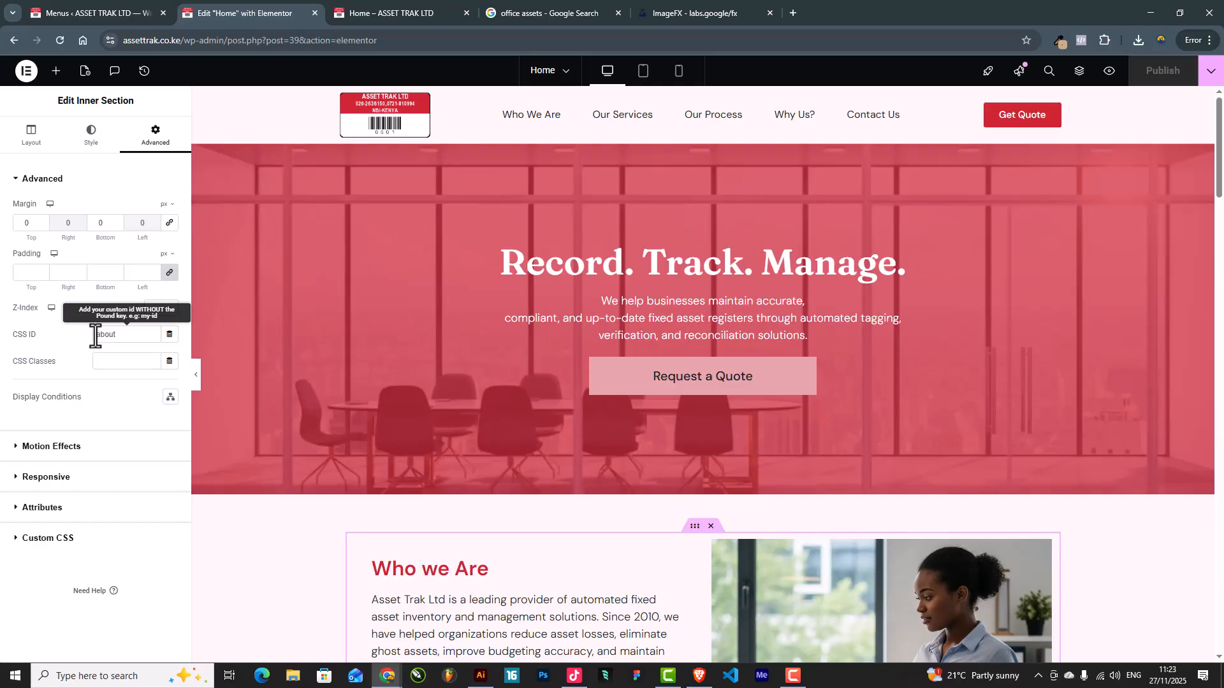
{"action": "left_click", "coordinate": [131, 16]}
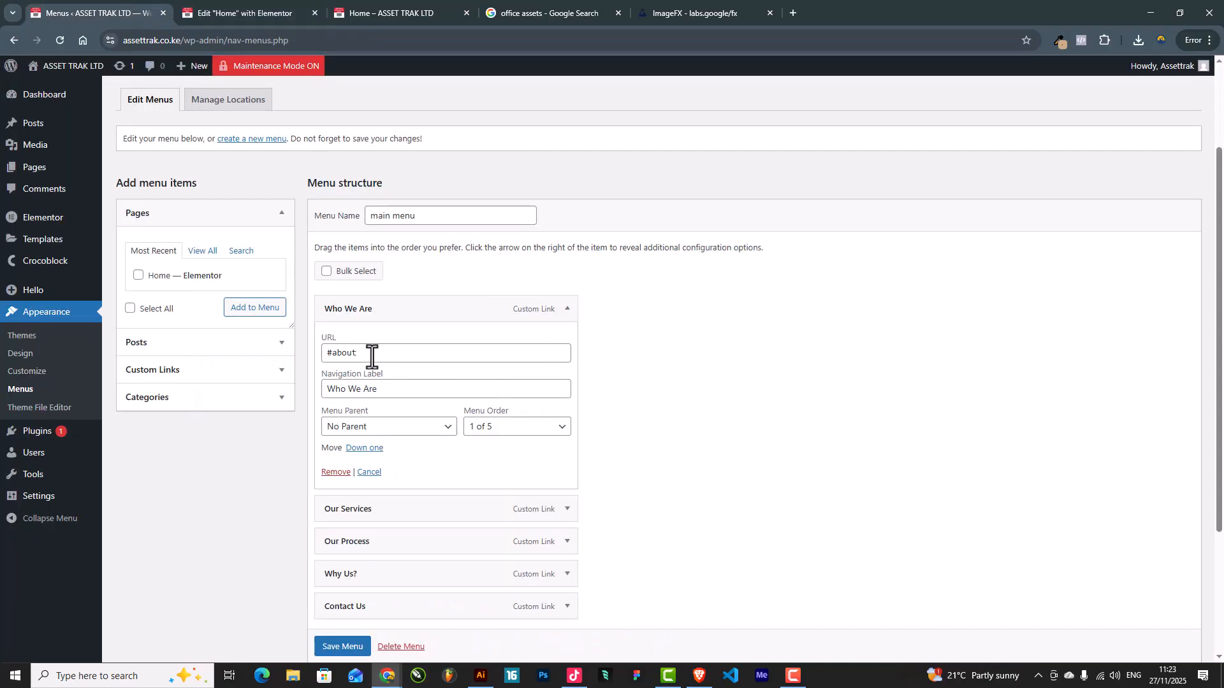
{"action": "left_click", "coordinate": [268, 11]}
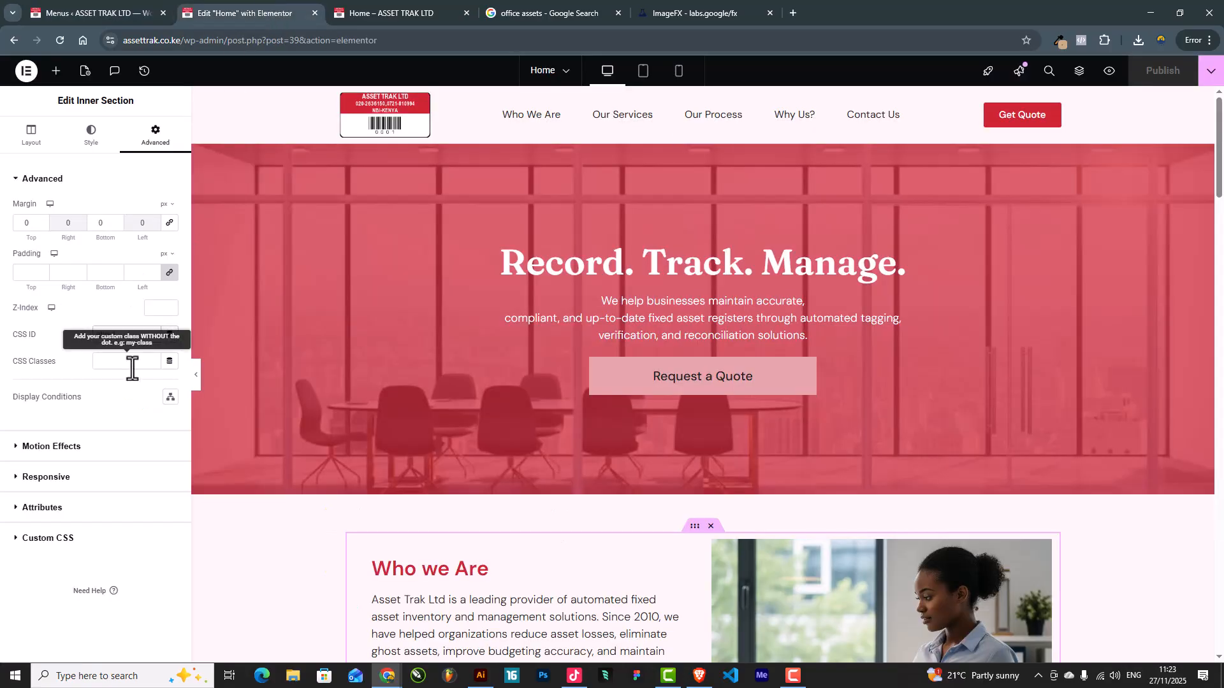
Clear the inner section's CSS ID, set the outer Who we Are section's CSS ID to about, and publish the page
{"action": "left_click_drag", "start_coordinate": [120, 336], "coordinate": [38, 337]}
{"action": "left_click", "coordinate": [99, 336]}
{"action": "key", "text": "BackSpace"}
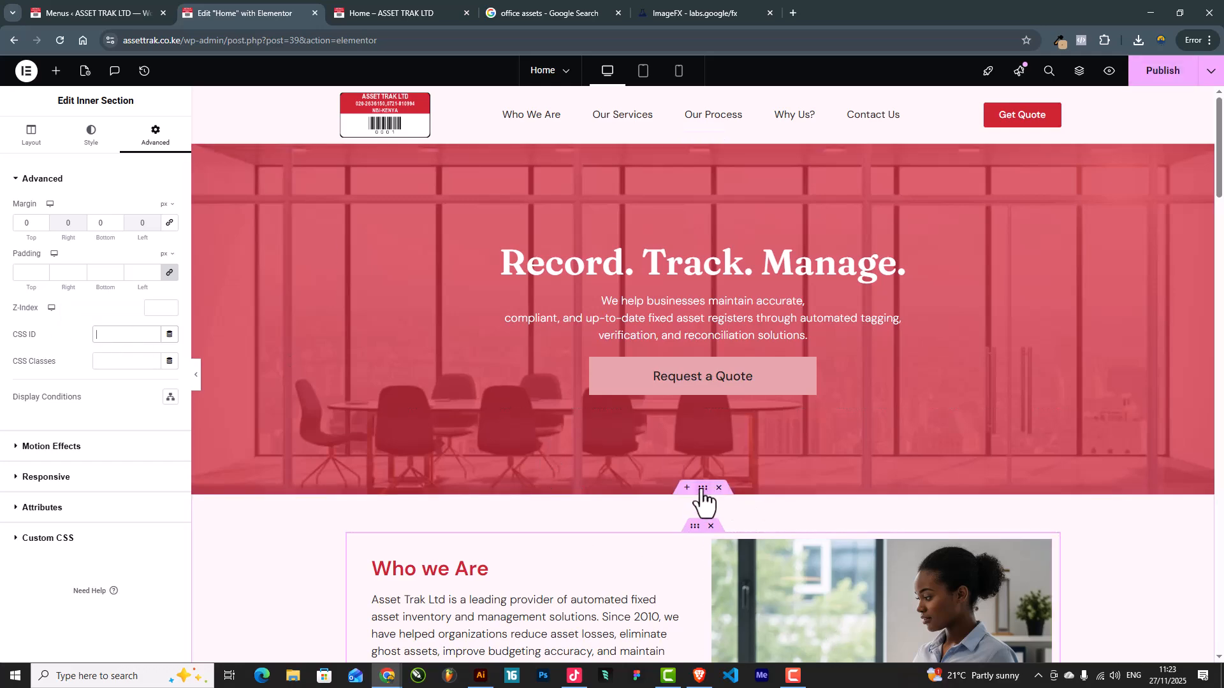
{"action": "left_click", "coordinate": [702, 489]}
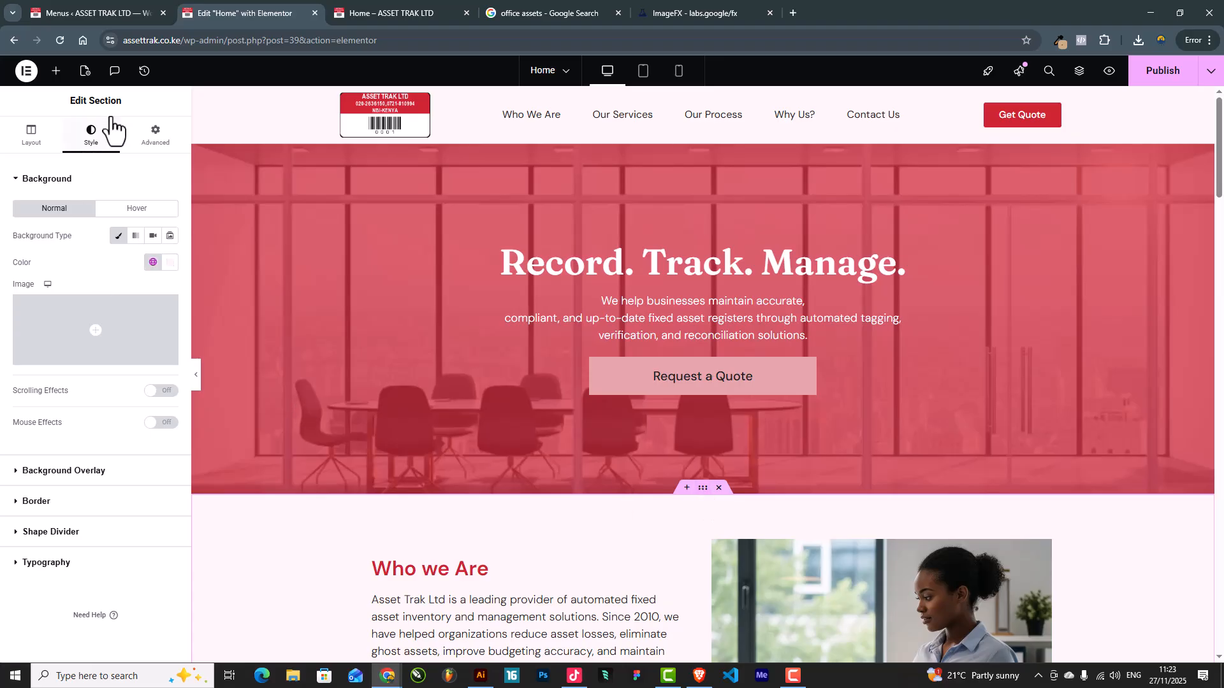
{"action": "left_click", "coordinate": [158, 136]}
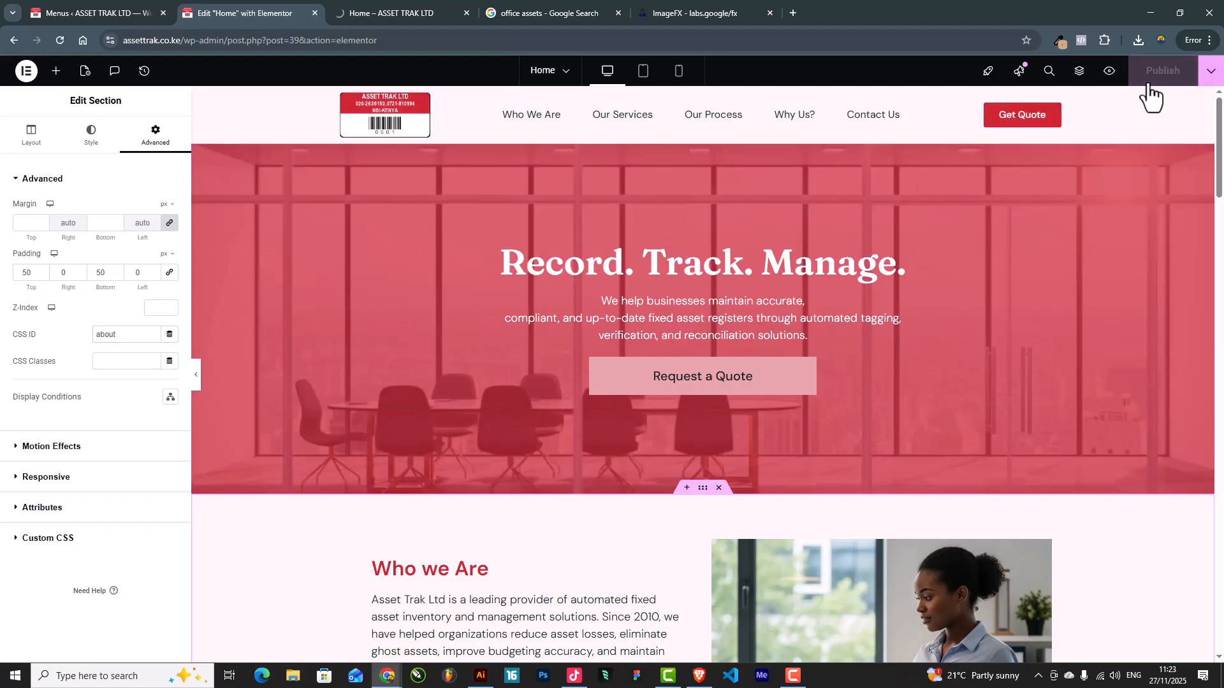
Test the Who We Are menu link against the outer section's CSS ID on the home page preview
{"action": "left_click", "coordinate": [416, 13]}
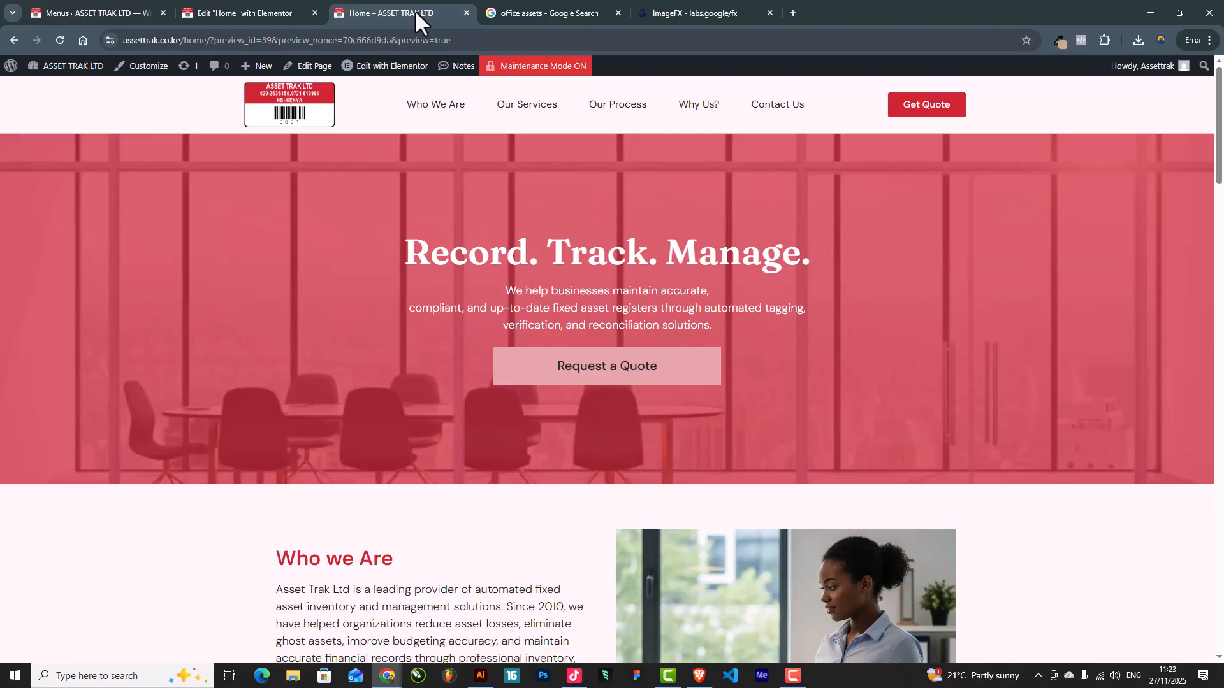
{"action": "left_click", "coordinate": [436, 107]}
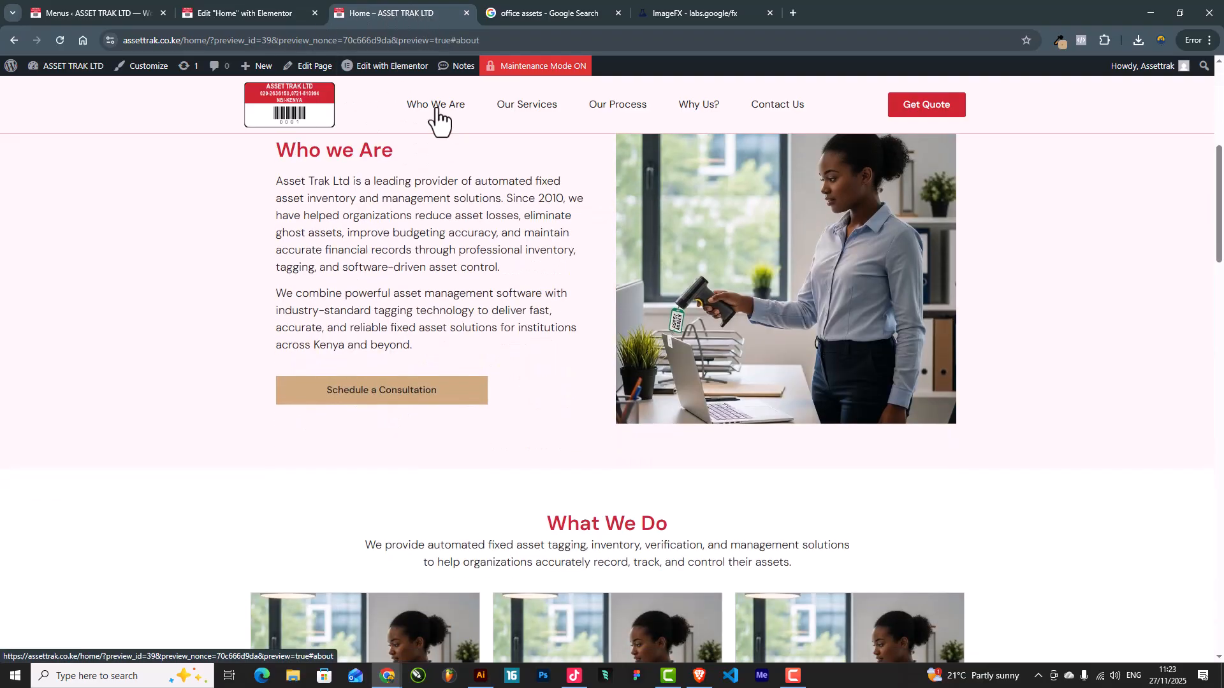
Expand the Our Services item of the WordPress main menu and select the anchor name in its URL without the # sign
{"action": "scroll", "coordinate": [549, 300], "scroll_direction": "up", "scroll_amount": 6}
{"action": "left_click", "coordinate": [259, 13]}
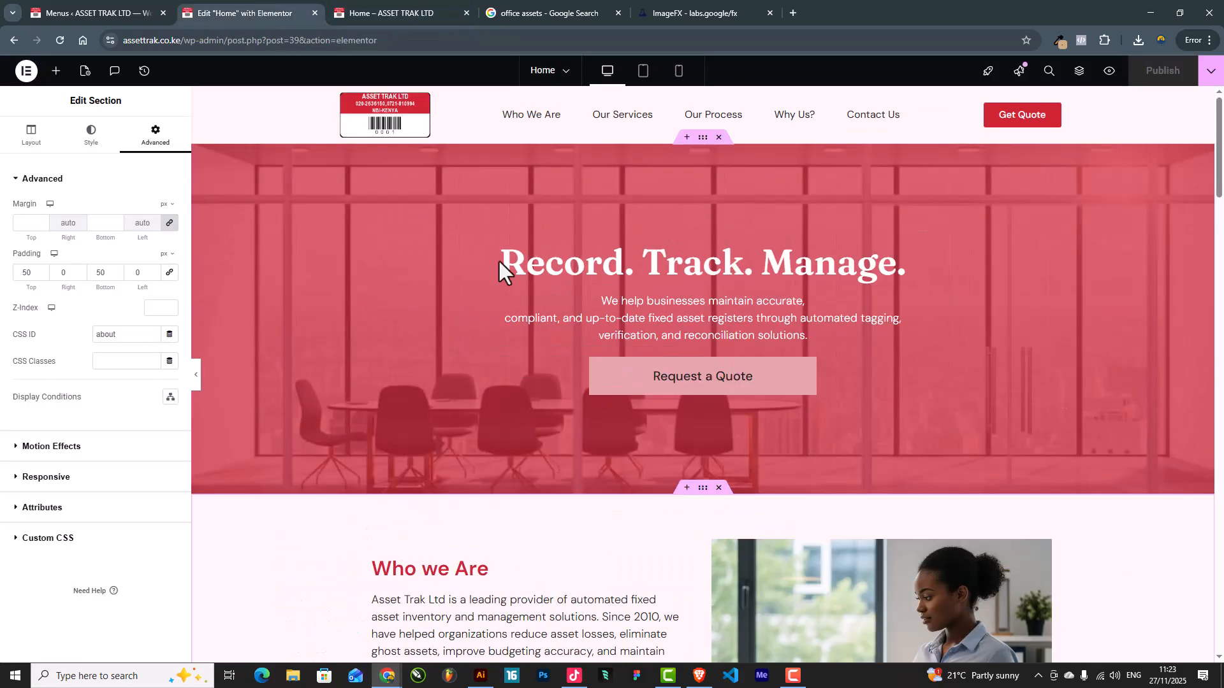
{"action": "left_click", "coordinate": [153, 13]}
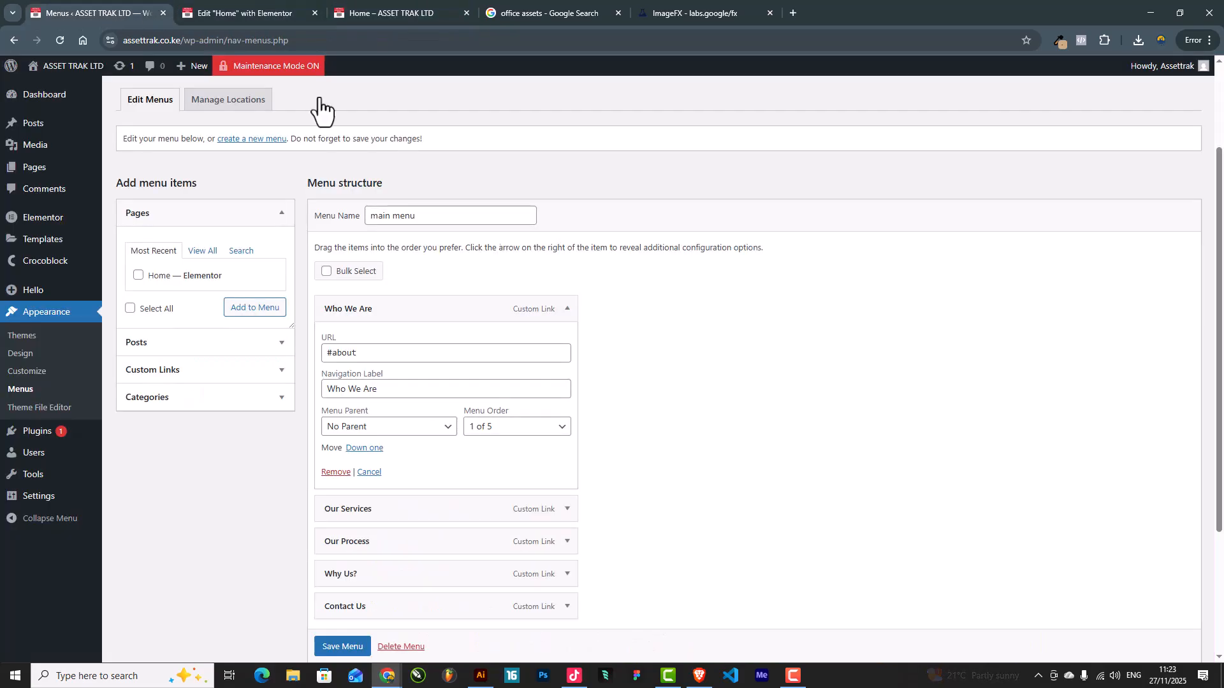
{"action": "scroll", "coordinate": [511, 404], "scroll_direction": "down", "scroll_amount": 3}
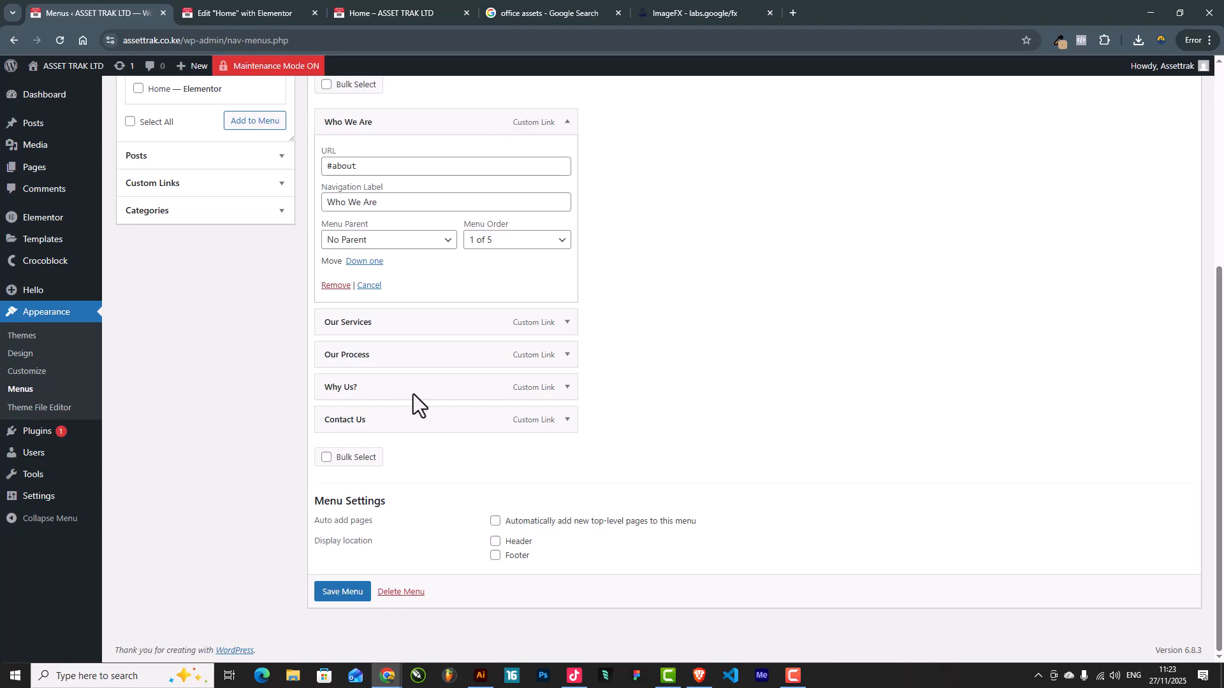
{"action": "left_click", "coordinate": [567, 322]}
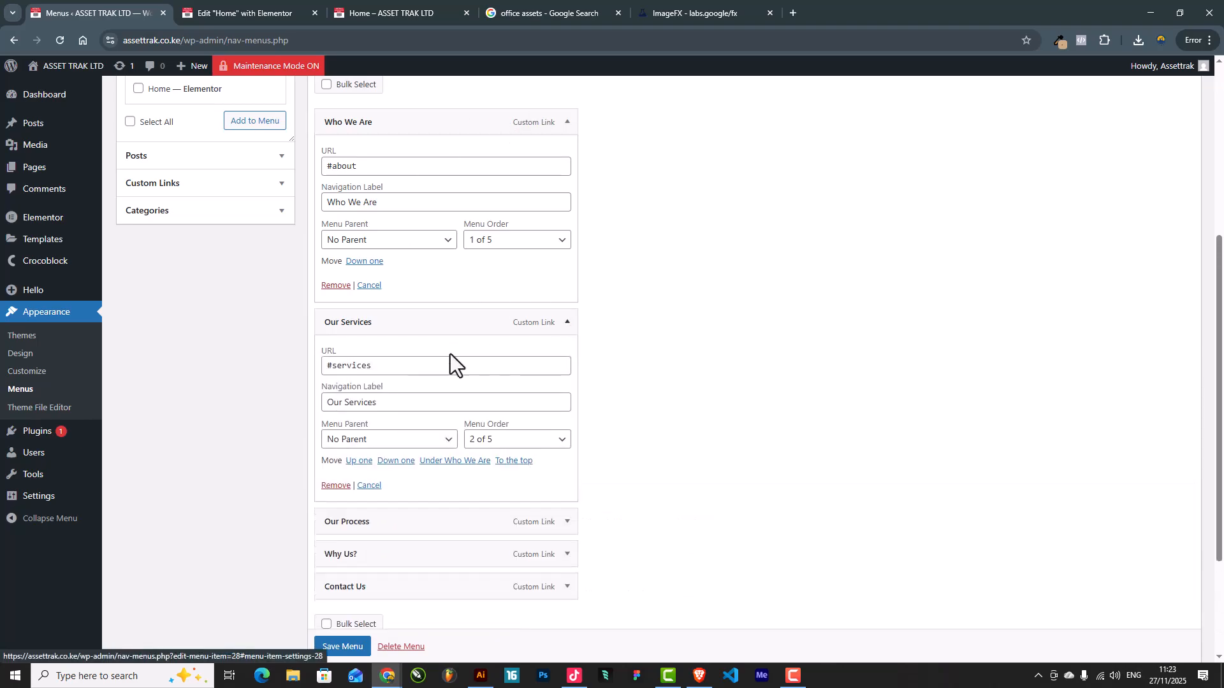
{"action": "double_click", "coordinate": [351, 365]}
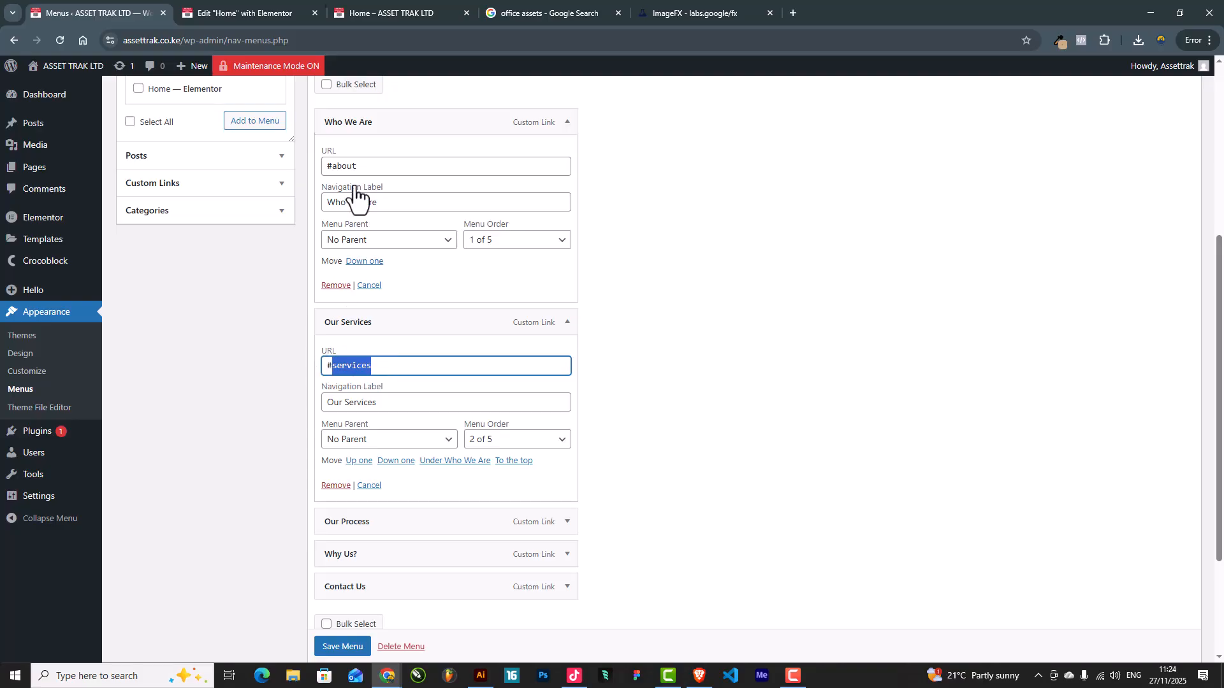
Set the CSS ID of the outer What We Do section to services in the Elementor home page
{"action": "left_click", "coordinate": [242, 5]}
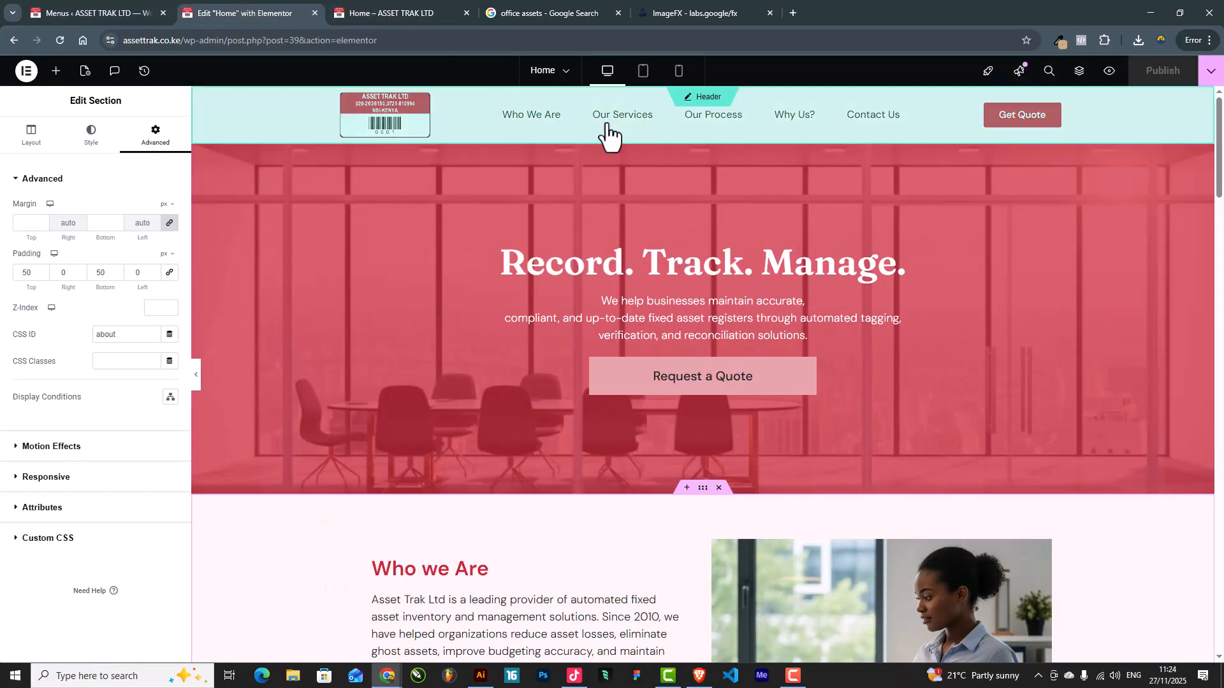
{"action": "scroll", "coordinate": [607, 419], "scroll_direction": "down", "scroll_amount": 4}
{"action": "scroll", "coordinate": [593, 440], "scroll_direction": "down", "scroll_amount": 2}
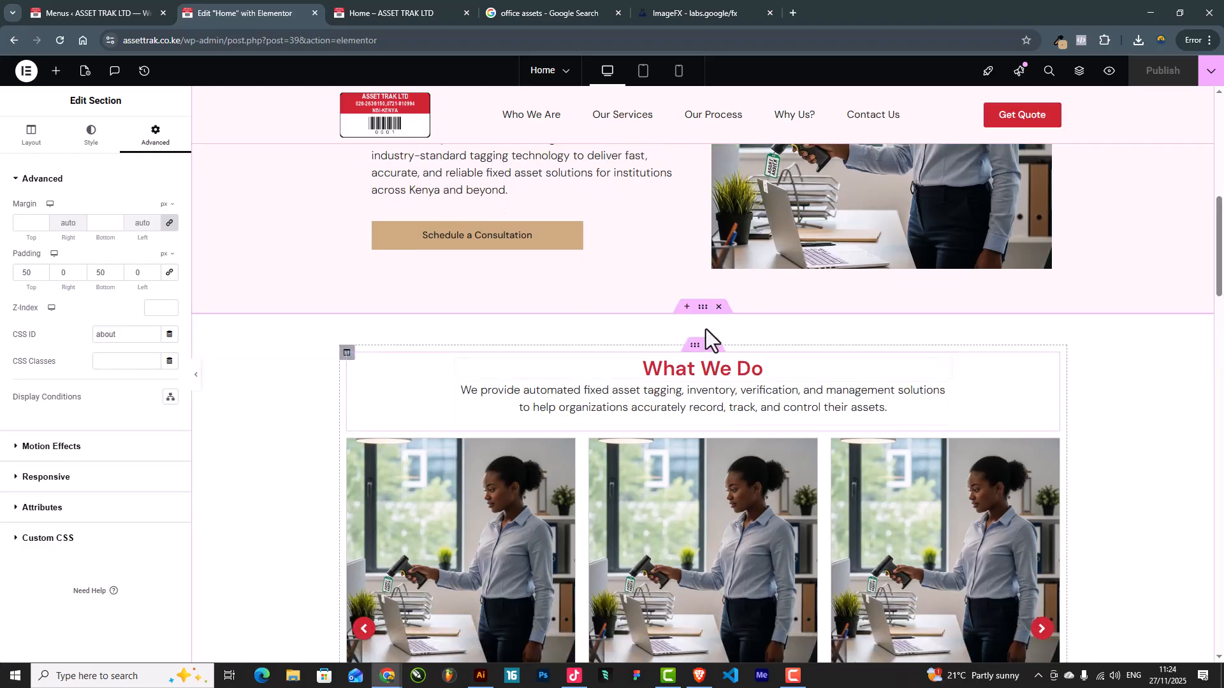
{"action": "left_click", "coordinate": [703, 308]}
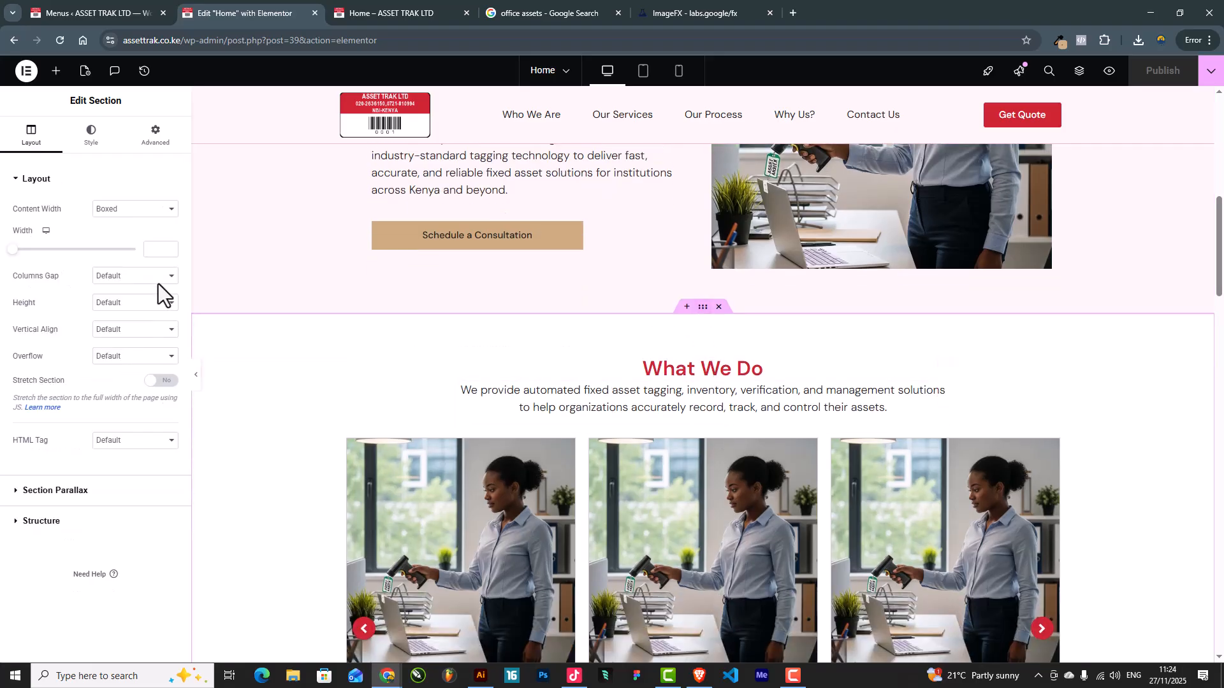
{"action": "left_click", "coordinate": [156, 137]}
{"action": "left_click", "coordinate": [97, 337]}
{"action": "type", "text": "services"}
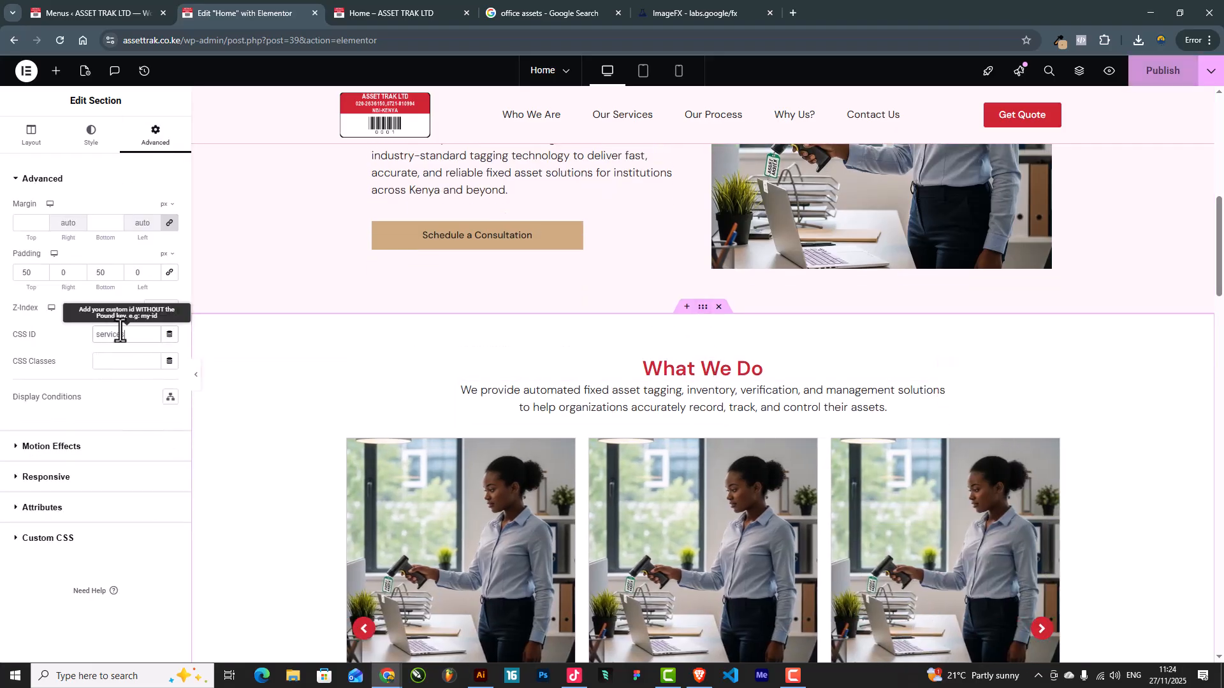
Expand the Our Process menu item in WordPress and select the anchor name in its URL without the # sign
{"action": "left_click", "coordinate": [372, 14]}
{"action": "scroll", "coordinate": [441, 462], "scroll_direction": "down", "scroll_amount": 3}
{"action": "scroll", "coordinate": [441, 461], "scroll_direction": "up", "scroll_amount": 3}
{"action": "left_click", "coordinate": [96, 12]}
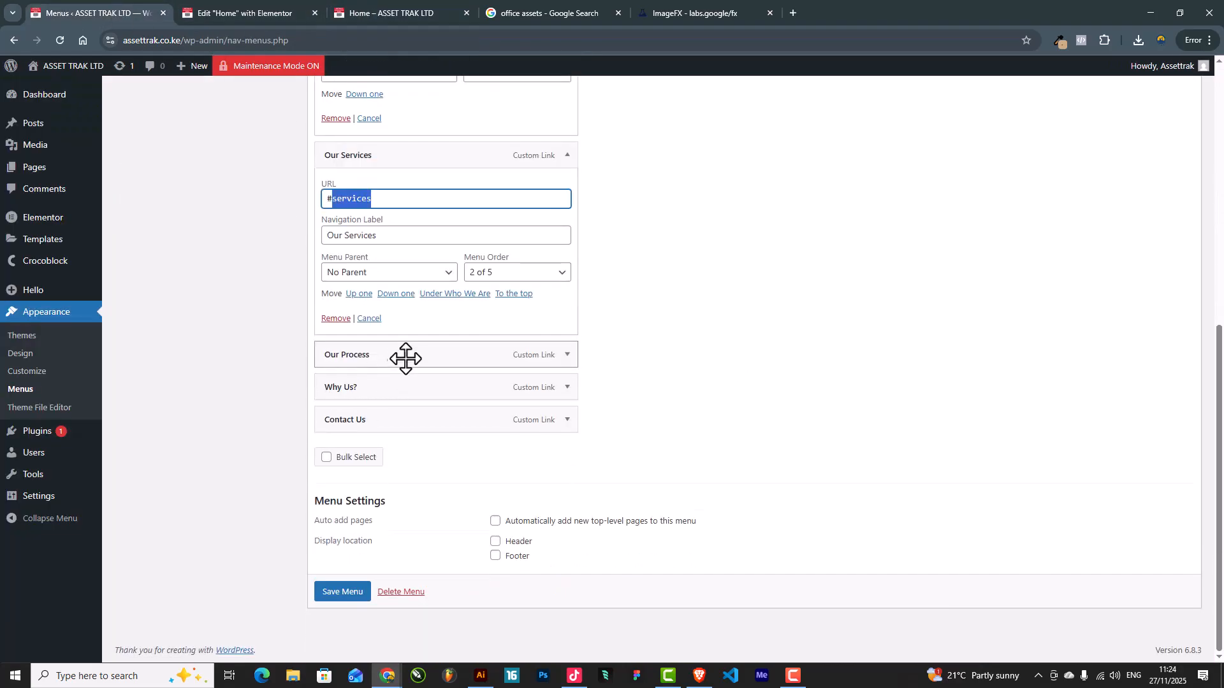
{"action": "left_click", "coordinate": [563, 358]}
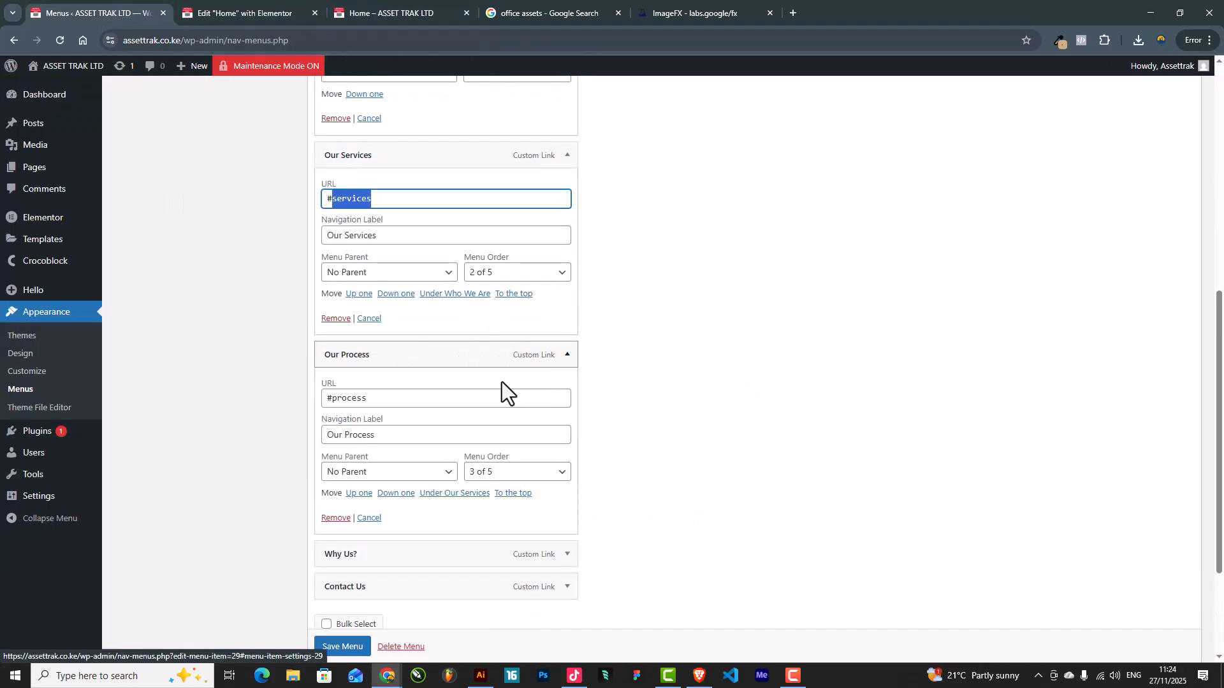
{"action": "double_click", "coordinate": [352, 397]}
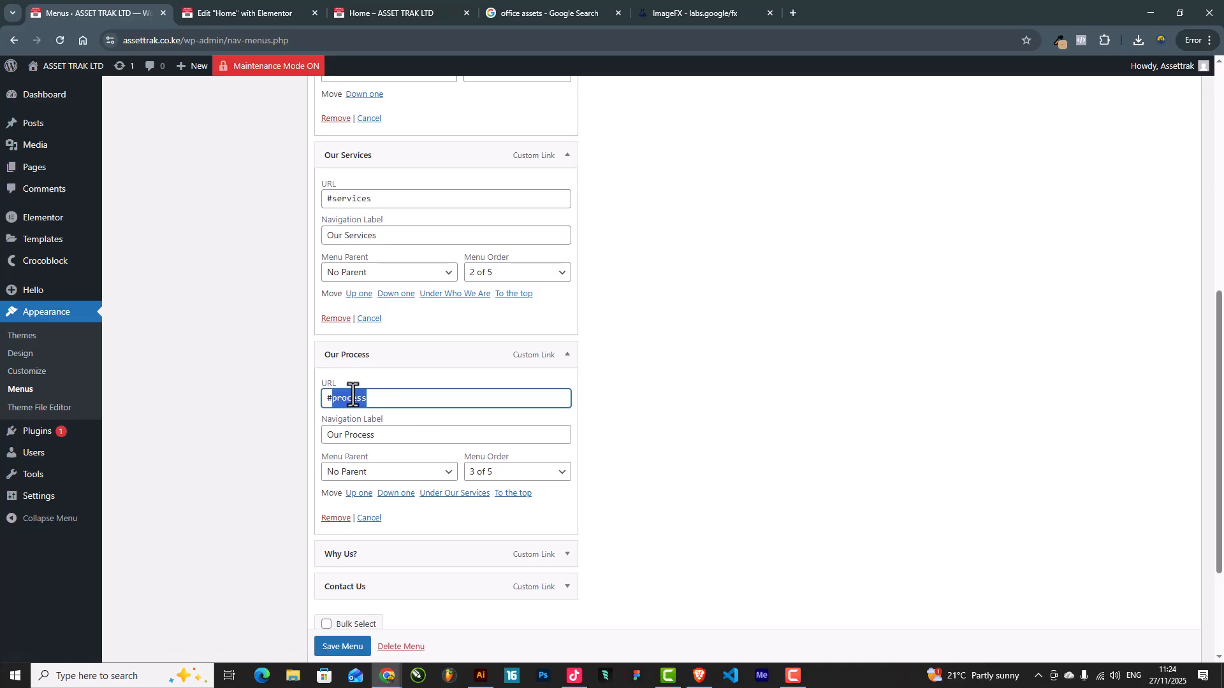
Set the CSS ID of the Our Process section to process in Elementor
{"action": "left_click", "coordinate": [268, 8]}
{"action": "scroll", "coordinate": [710, 385], "scroll_direction": "down", "scroll_amount": 7}
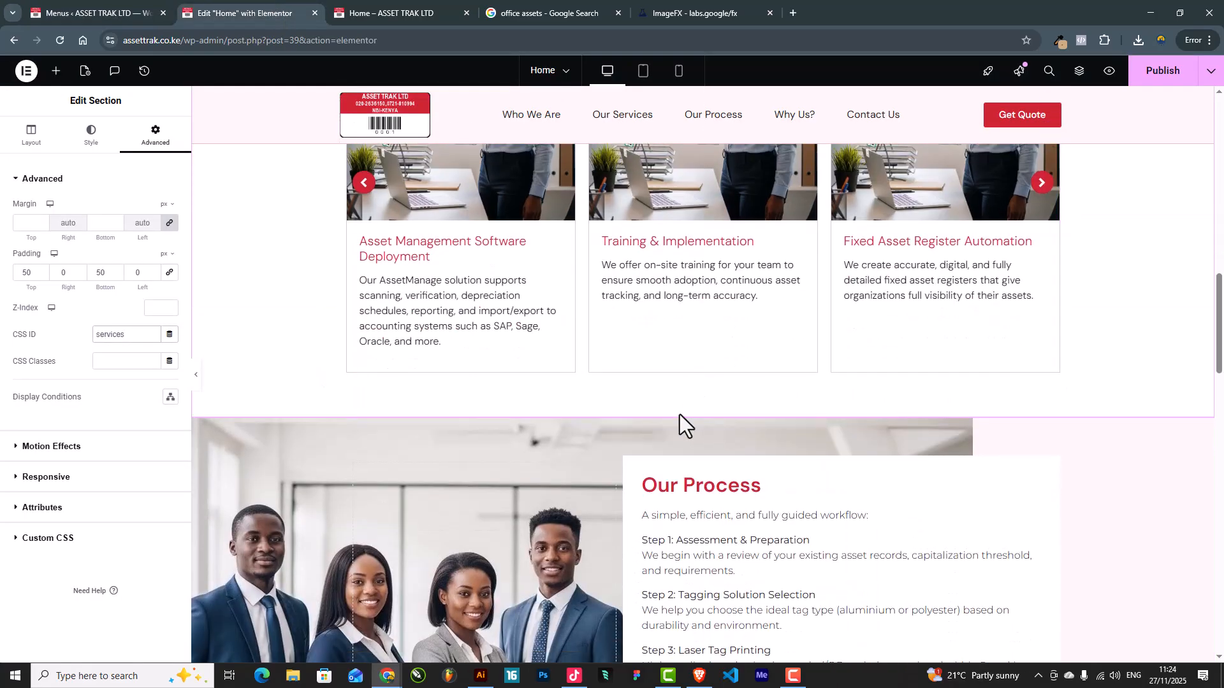
{"action": "left_click", "coordinate": [704, 413]}
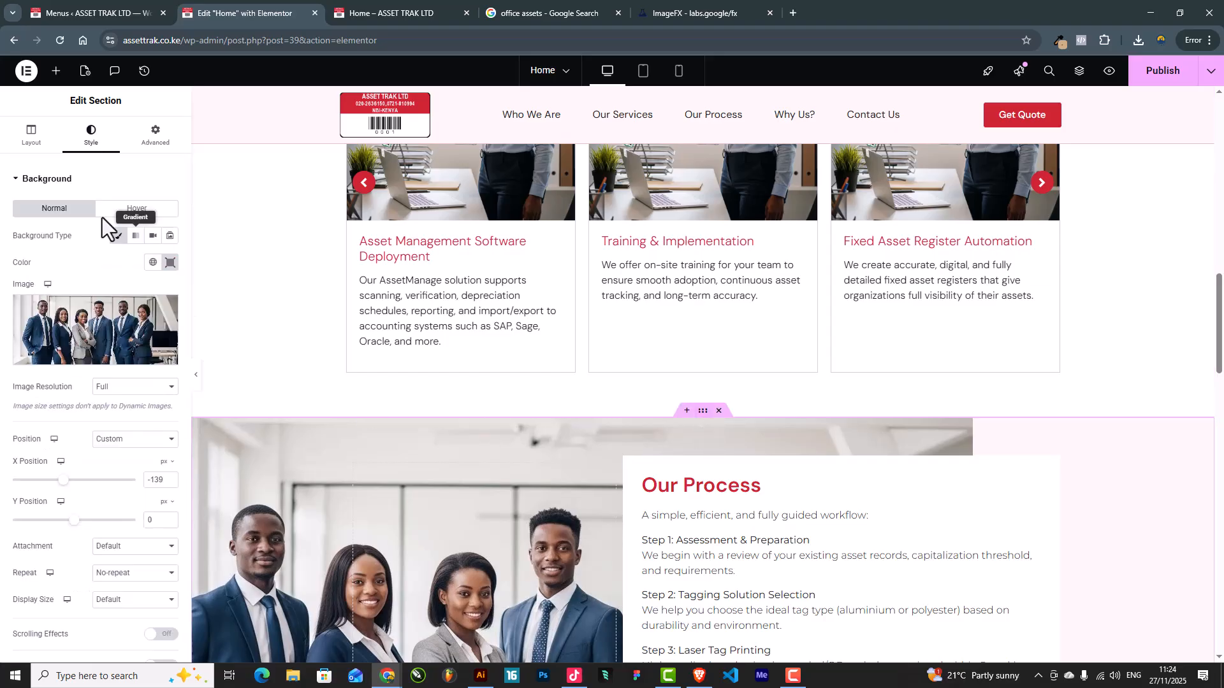
{"action": "left_click", "coordinate": [156, 136]}
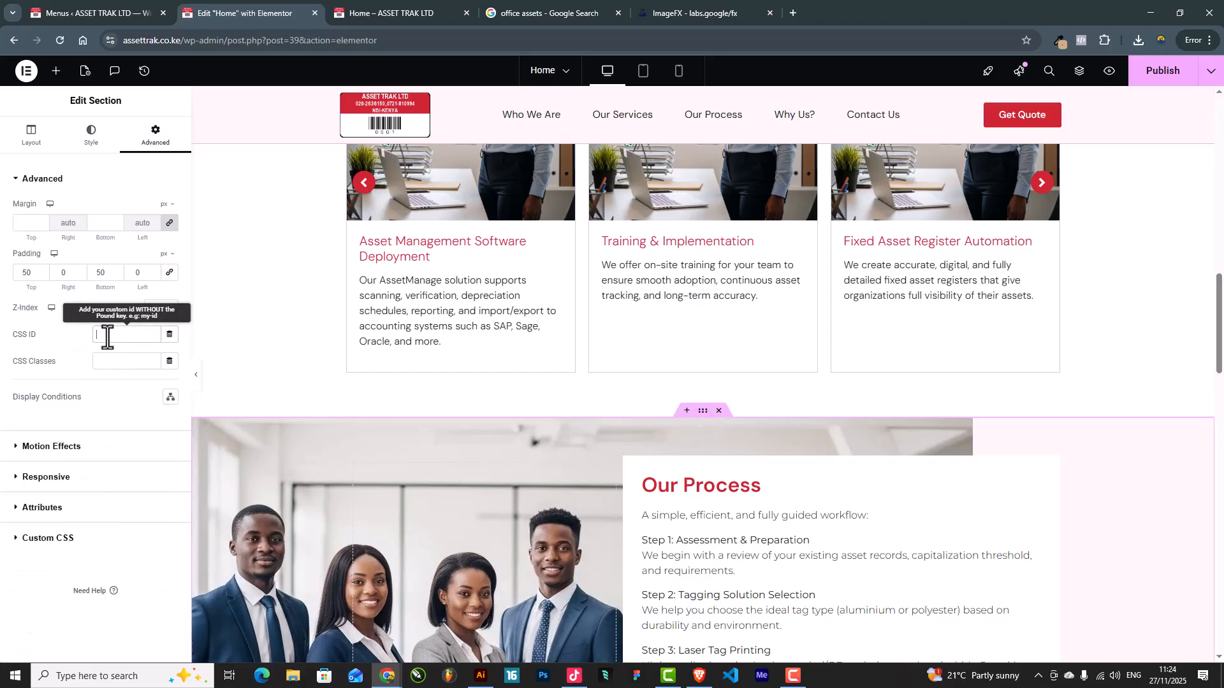
{"action": "type", "text": "process"}
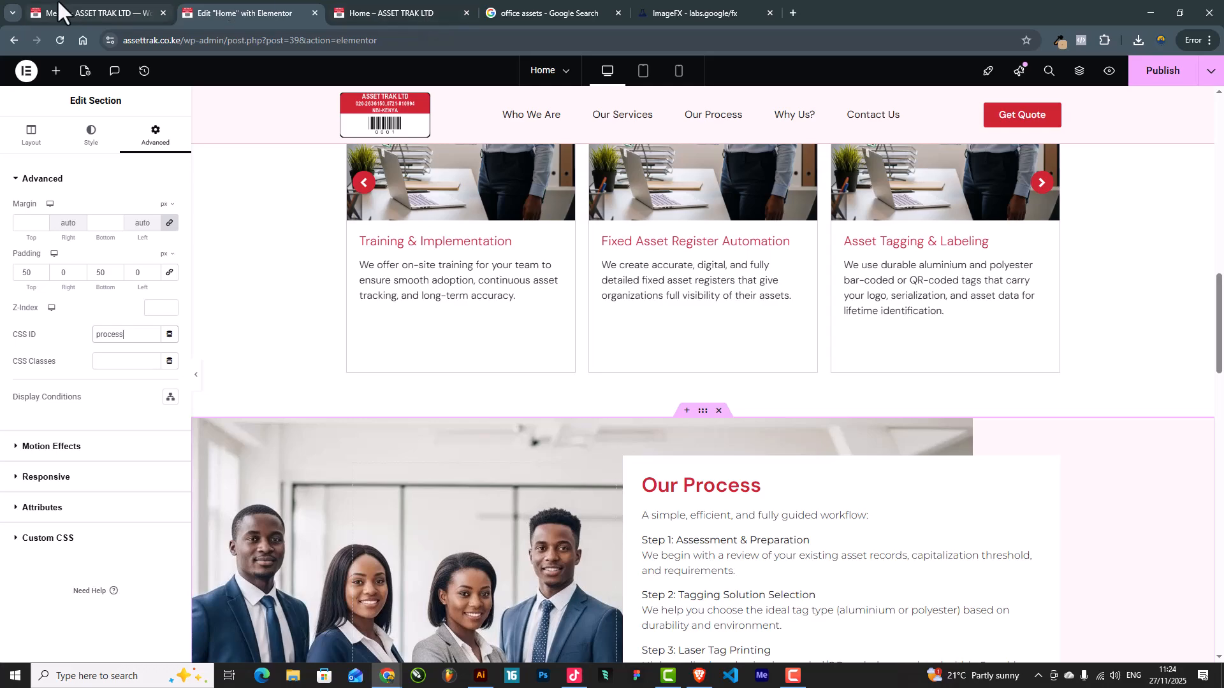
Expand the Why Us? menu item in WordPress and select the anchor name in its URL without the # sign
{"action": "left_click", "coordinate": [59, 4]}
{"action": "scroll", "coordinate": [453, 342], "scroll_direction": "down", "scroll_amount": 3}
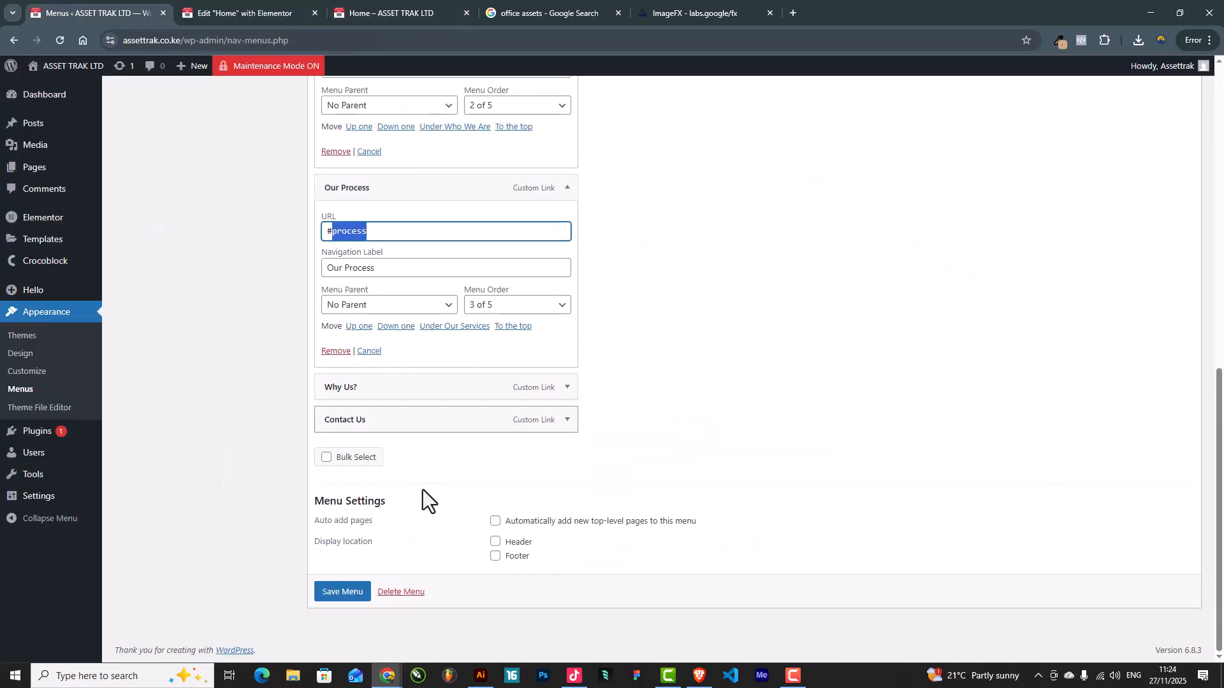
{"action": "left_click", "coordinate": [568, 389]}
{"action": "left_click", "coordinate": [341, 433]}
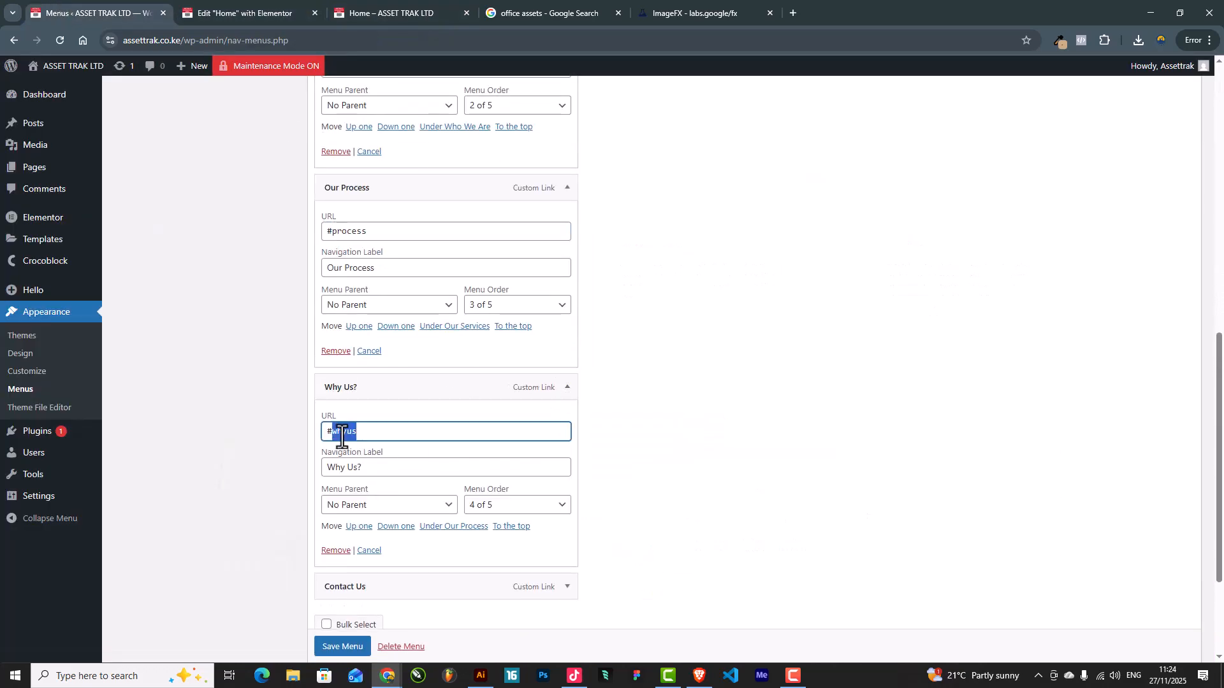
Set the CSS ID of the Why Choose Asset Trak section to whyus in Elementor
{"action": "left_click", "coordinate": [255, 9]}
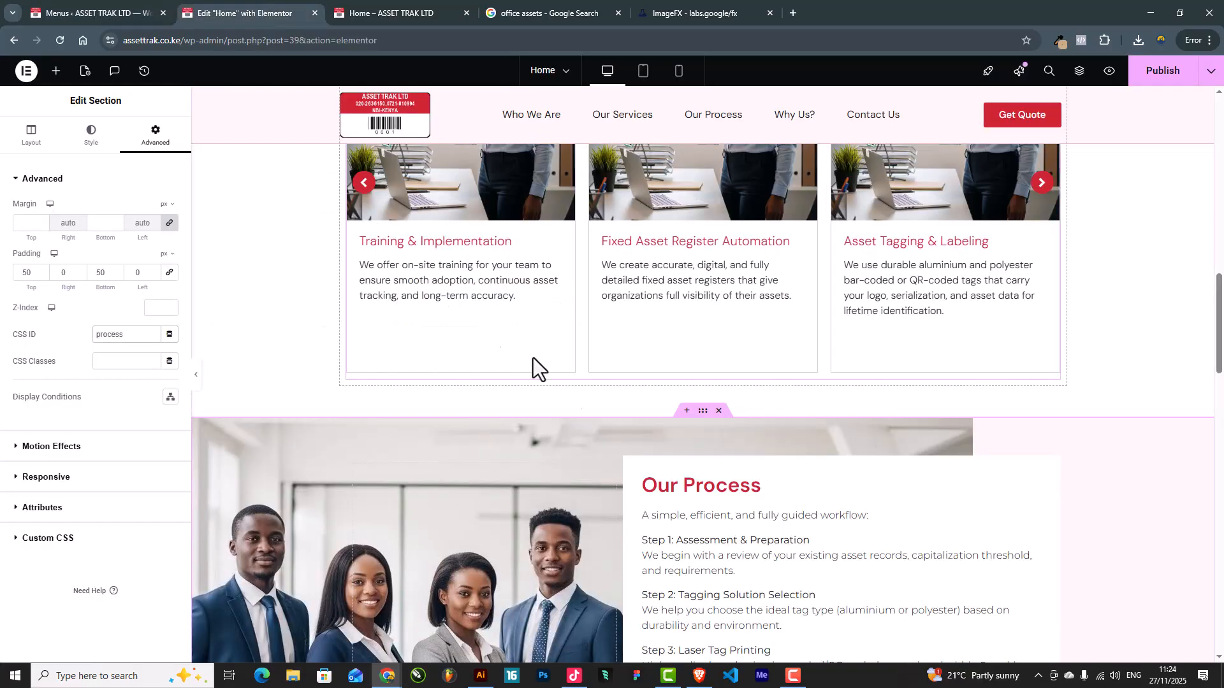
{"action": "scroll", "coordinate": [654, 482], "scroll_direction": "down", "scroll_amount": 13}
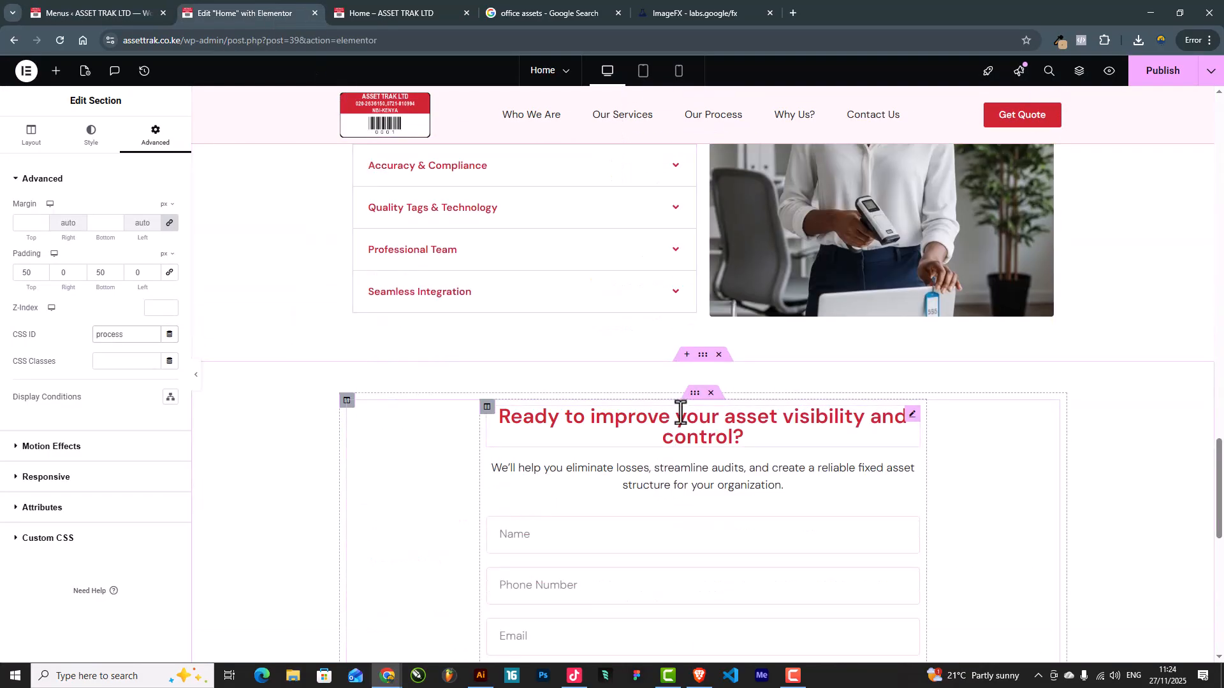
{"action": "scroll", "coordinate": [705, 367], "scroll_direction": "up", "scroll_amount": 6}
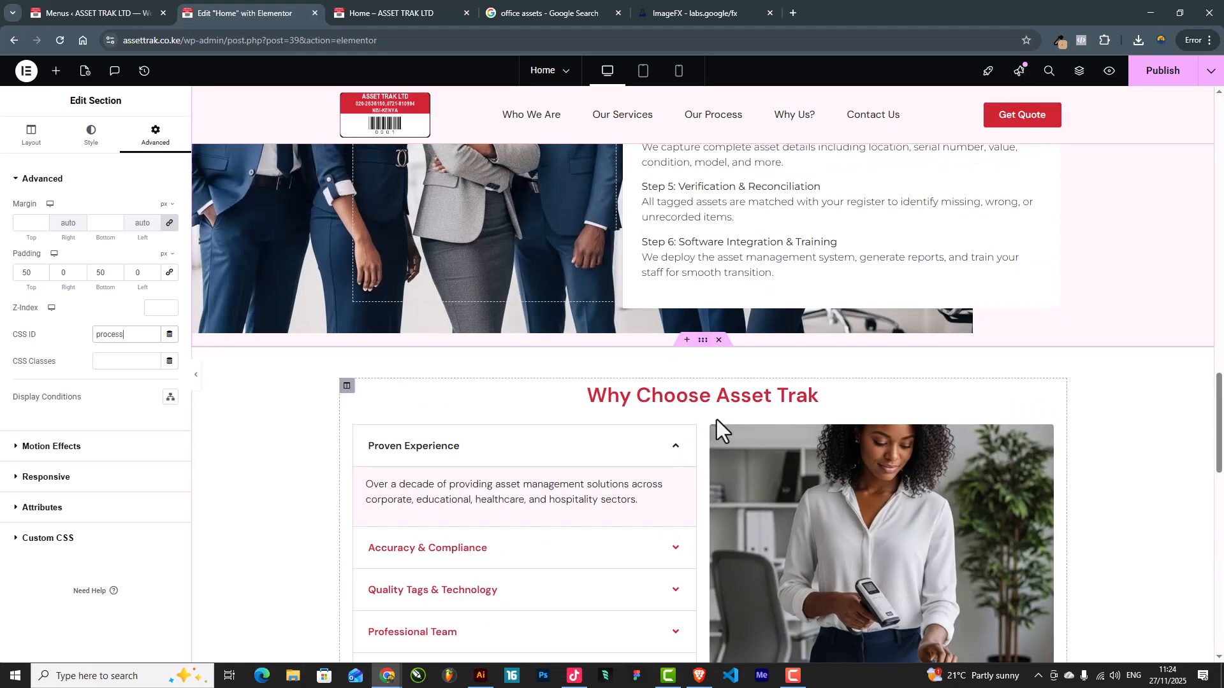
{"action": "left_click", "coordinate": [700, 347]}
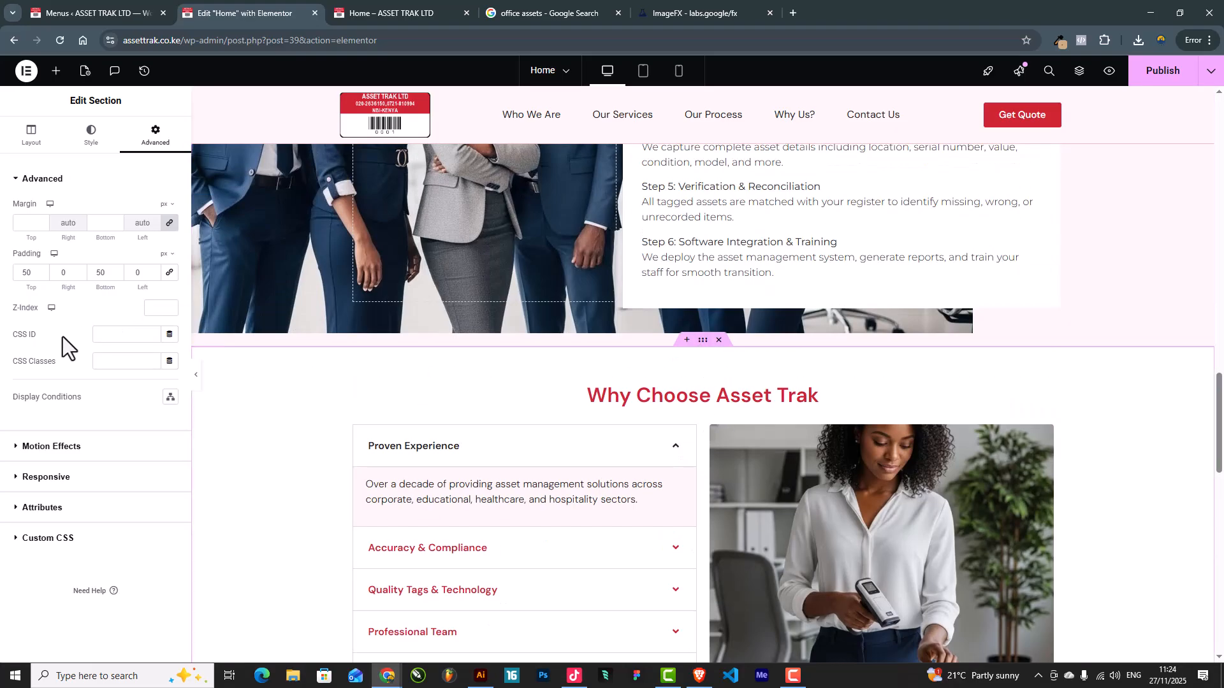
{"action": "left_click", "coordinate": [113, 335]}
Expand the Contact Us menu item in WordPress and select the anchor name in its URL without the # sign
{"action": "left_click", "coordinate": [109, 5]}
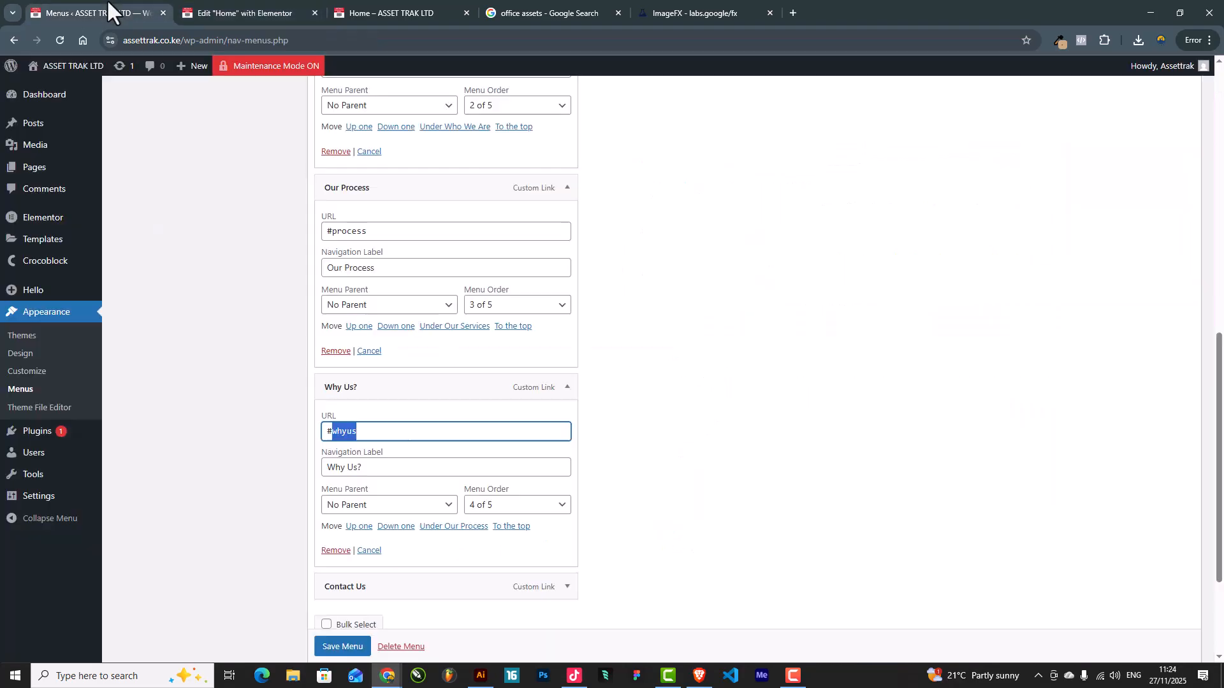
{"action": "scroll", "coordinate": [447, 414], "scroll_direction": "down", "scroll_amount": 2}
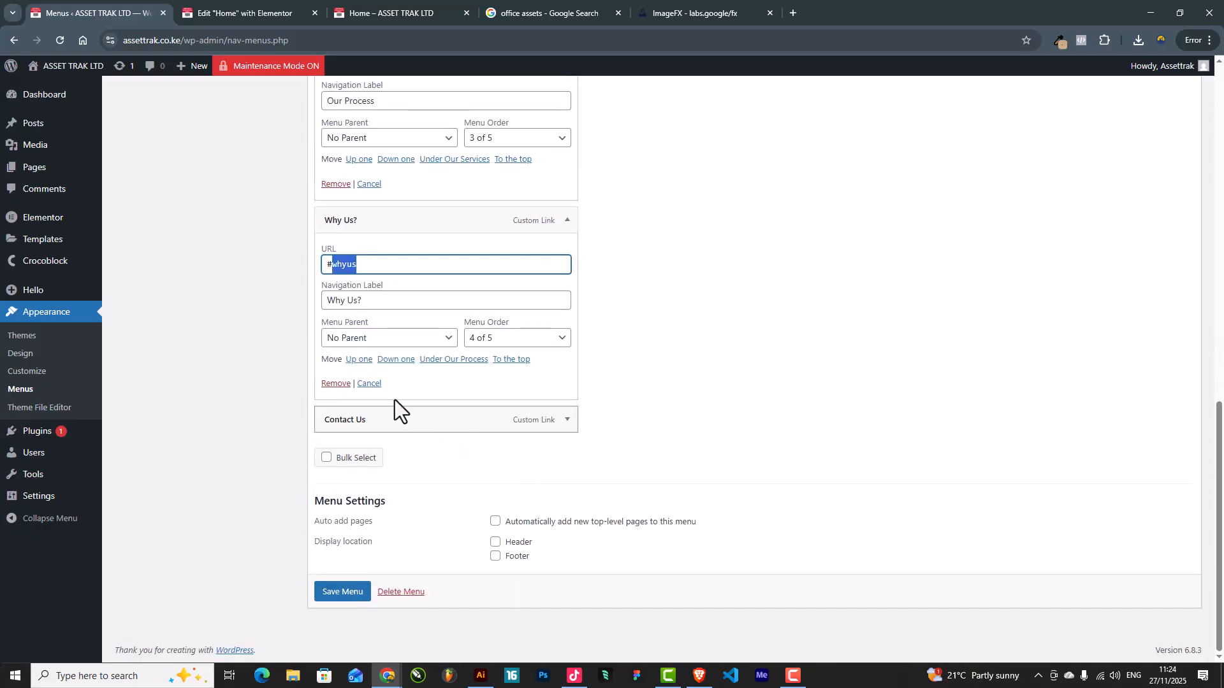
{"action": "left_click", "coordinate": [564, 421]}
{"action": "left_click", "coordinate": [357, 463]}
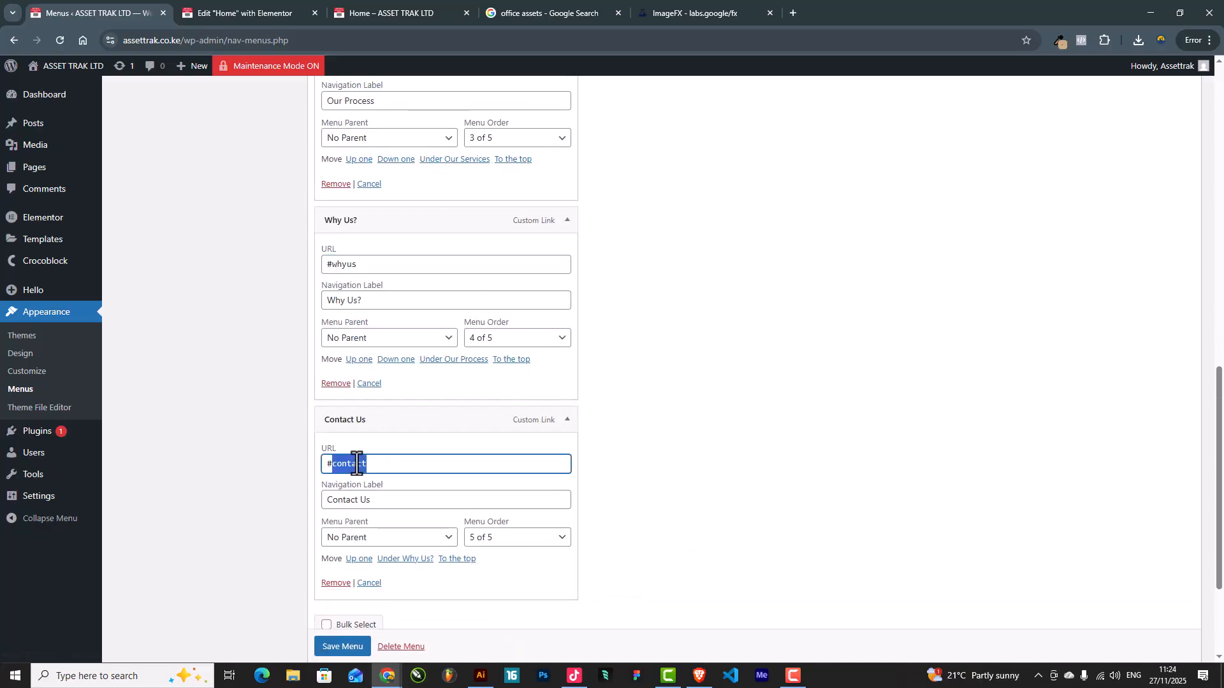
Set the CSS ID of the contact form's section to contact in Elementor and publish the page
{"action": "left_click", "coordinate": [254, 10]}
{"action": "scroll", "coordinate": [561, 485], "scroll_direction": "down", "scroll_amount": 8}
{"action": "scroll", "coordinate": [696, 313], "scroll_direction": "up", "scroll_amount": 1}
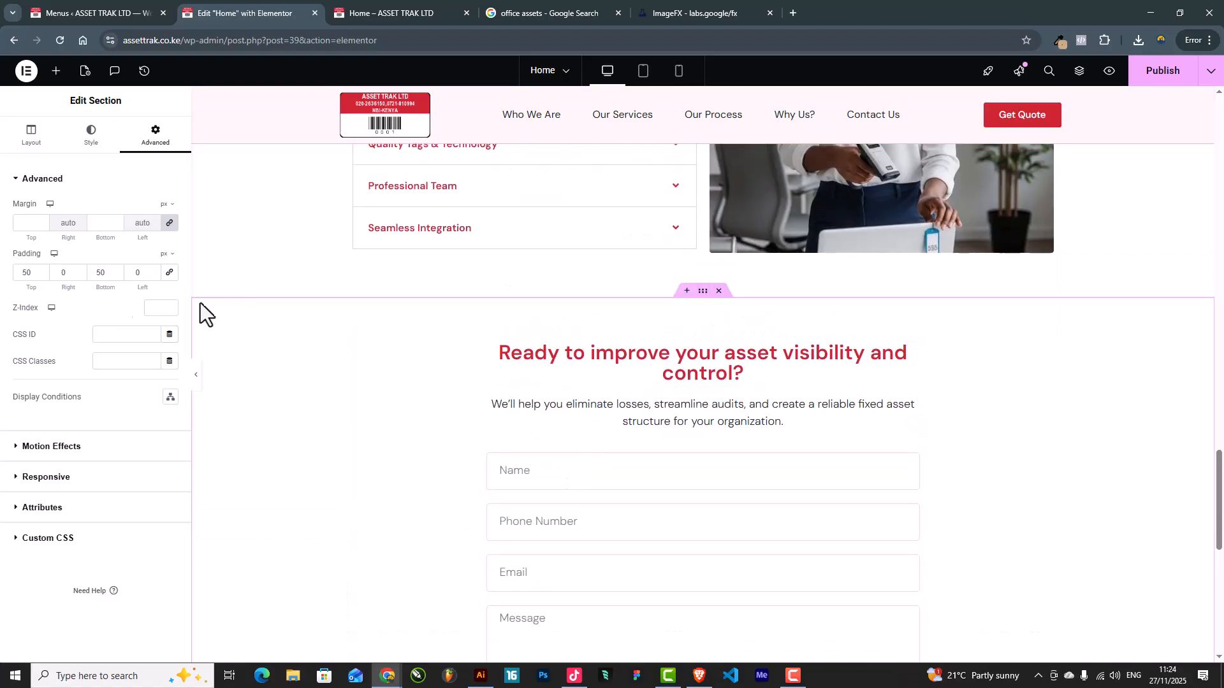
{"action": "double_click", "coordinate": [98, 339]}
{"action": "key", "text": "BackSpace"}
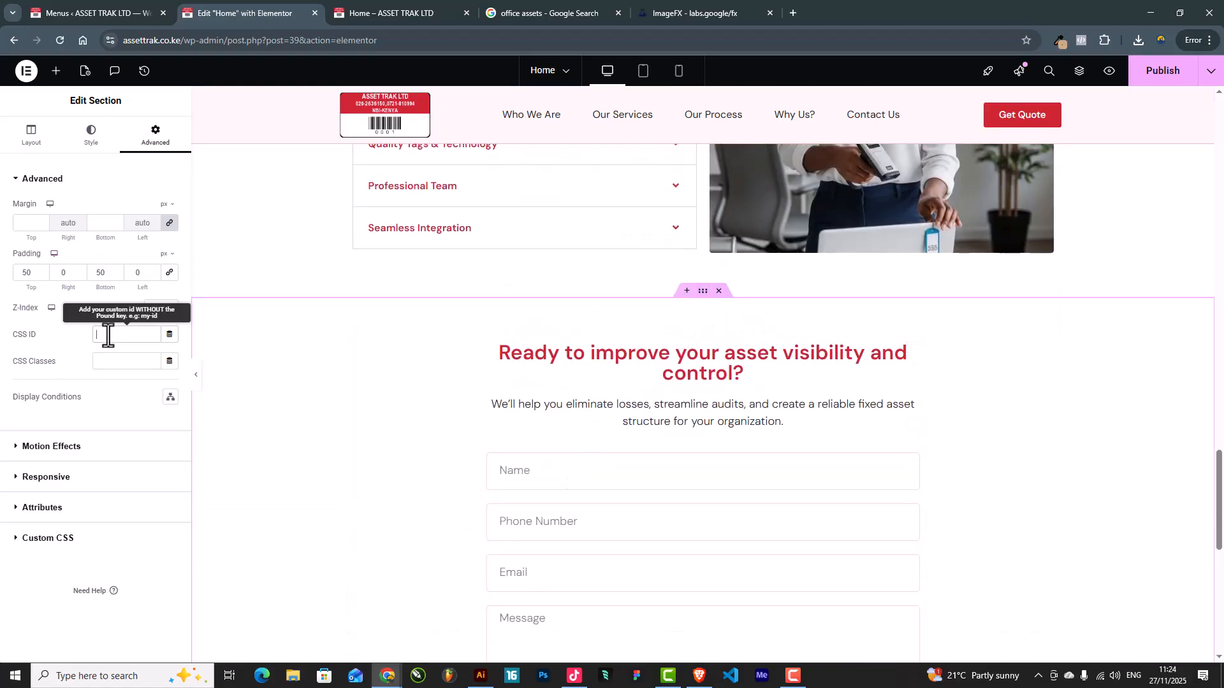
{"action": "type", "text": "contact"}
{"action": "left_click", "coordinate": [1162, 77]}
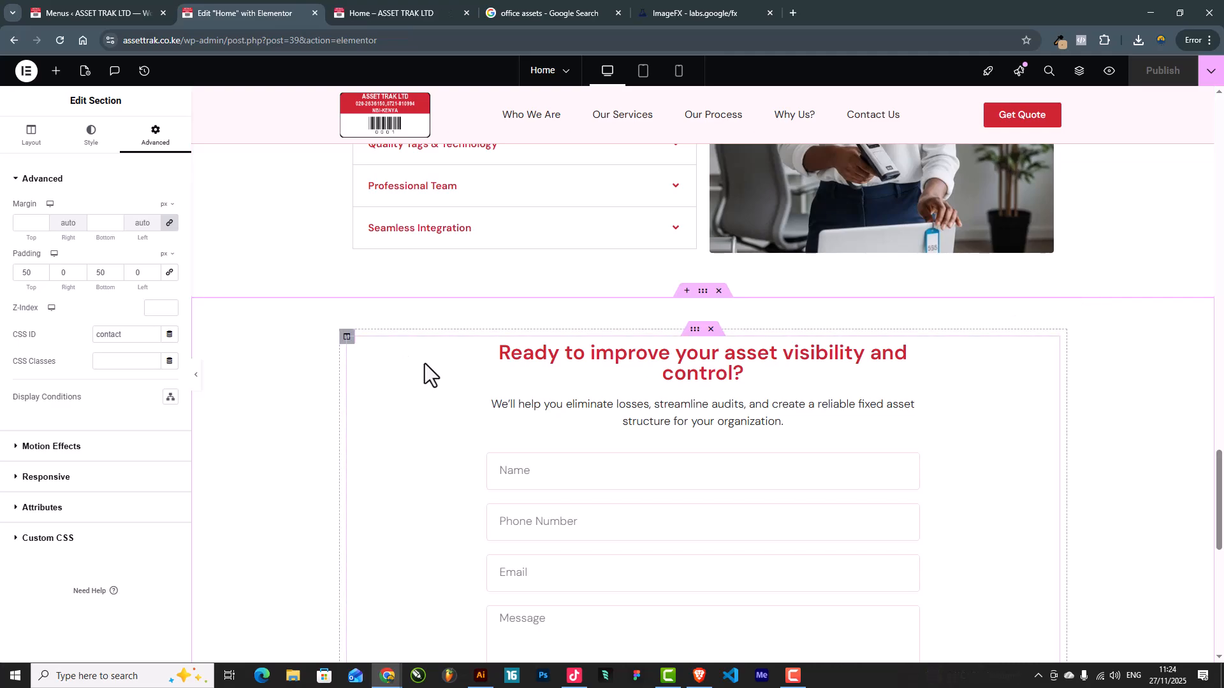
Test the Who We Are, Our Services, Our Process, Why Us? and Contact Us menu links and the header logo on the home page preview
{"action": "left_click", "coordinate": [355, 8]}
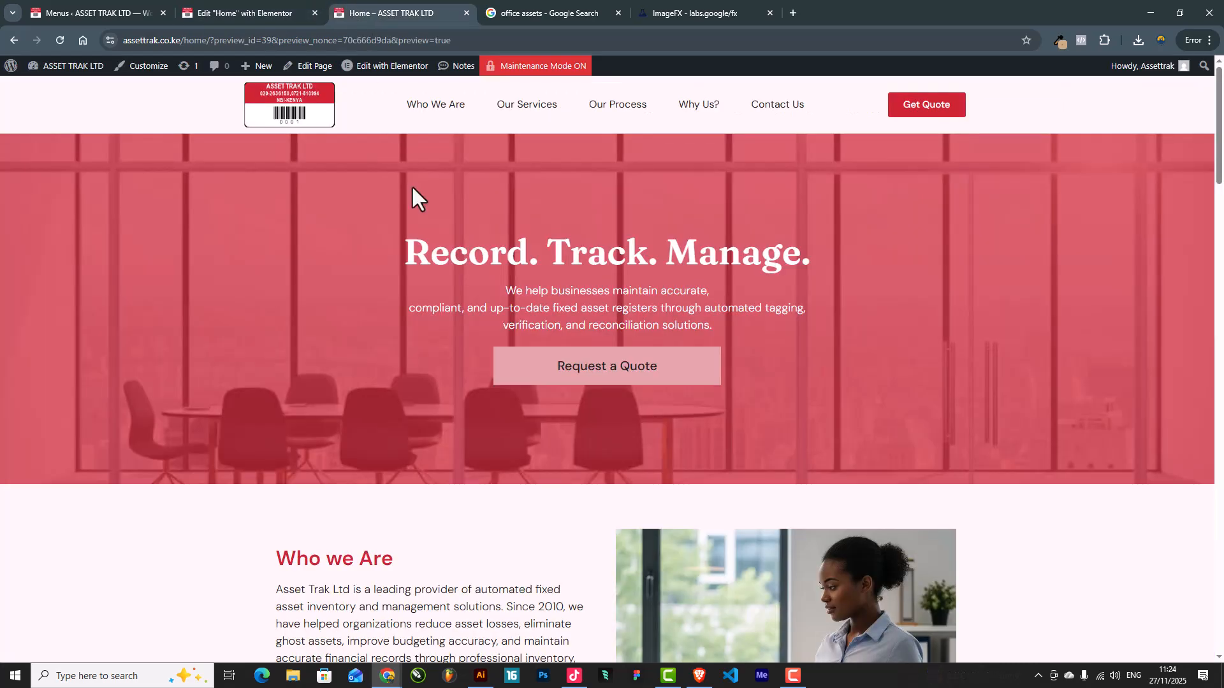
{"action": "left_click", "coordinate": [427, 110]}
{"action": "left_click", "coordinate": [808, 109]}
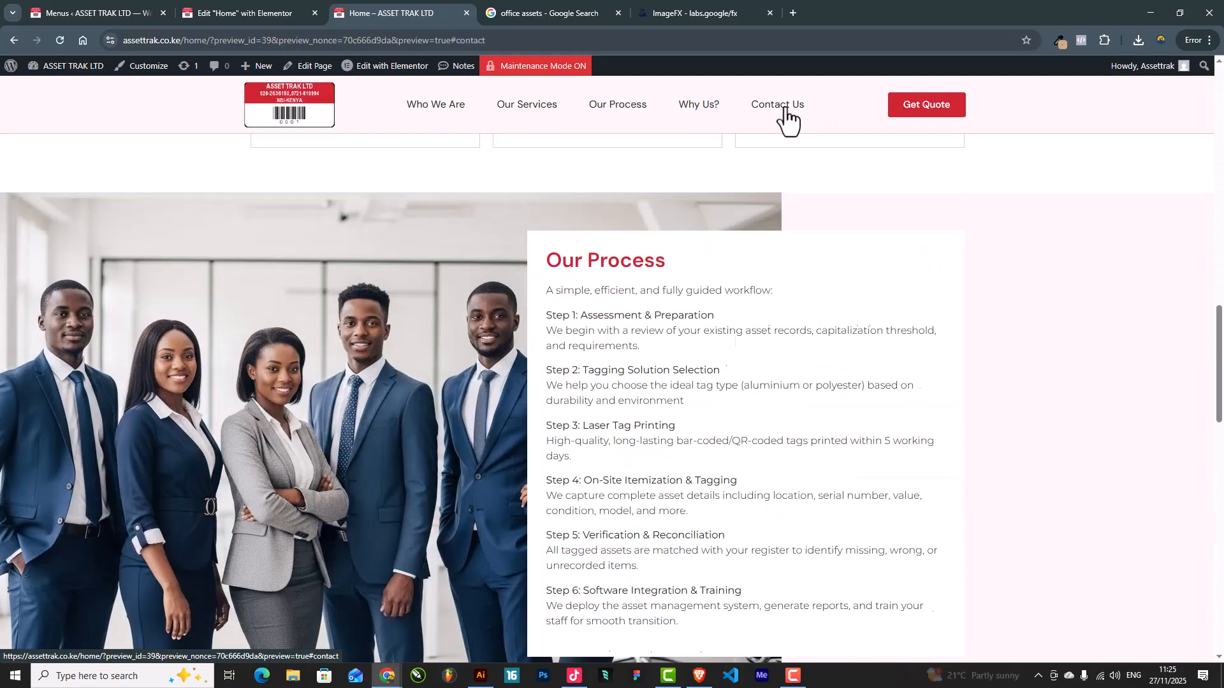
{"action": "left_click", "coordinate": [614, 115]}
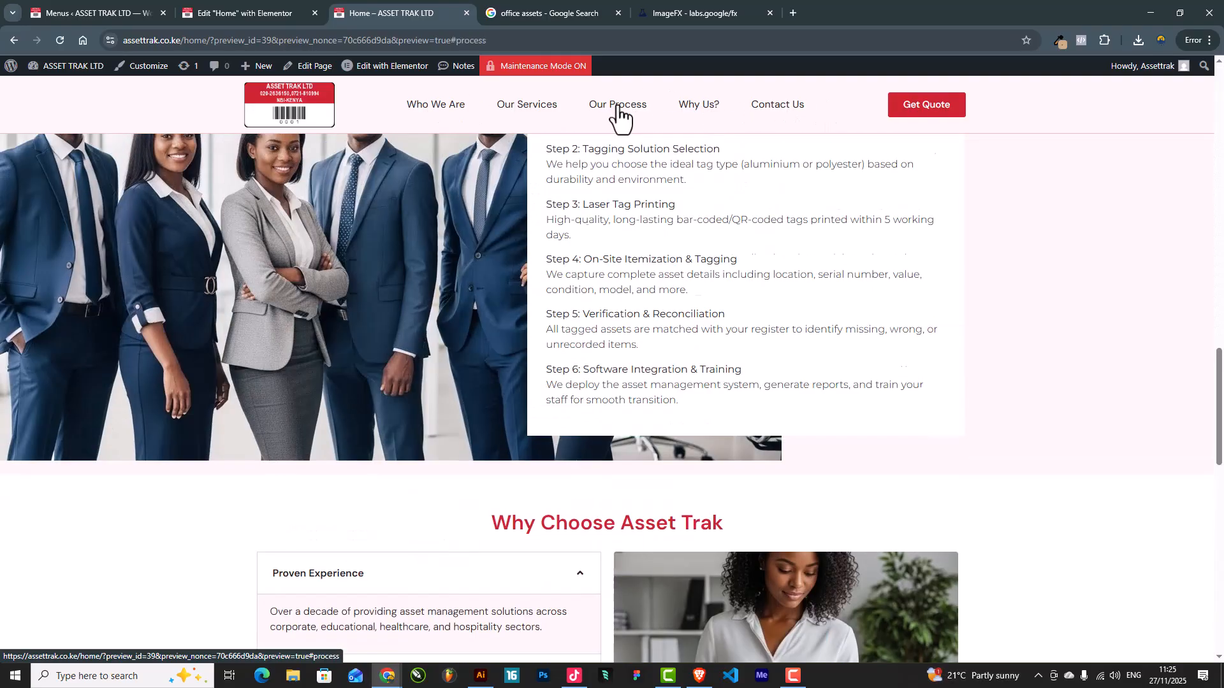
{"action": "left_click", "coordinate": [701, 115]}
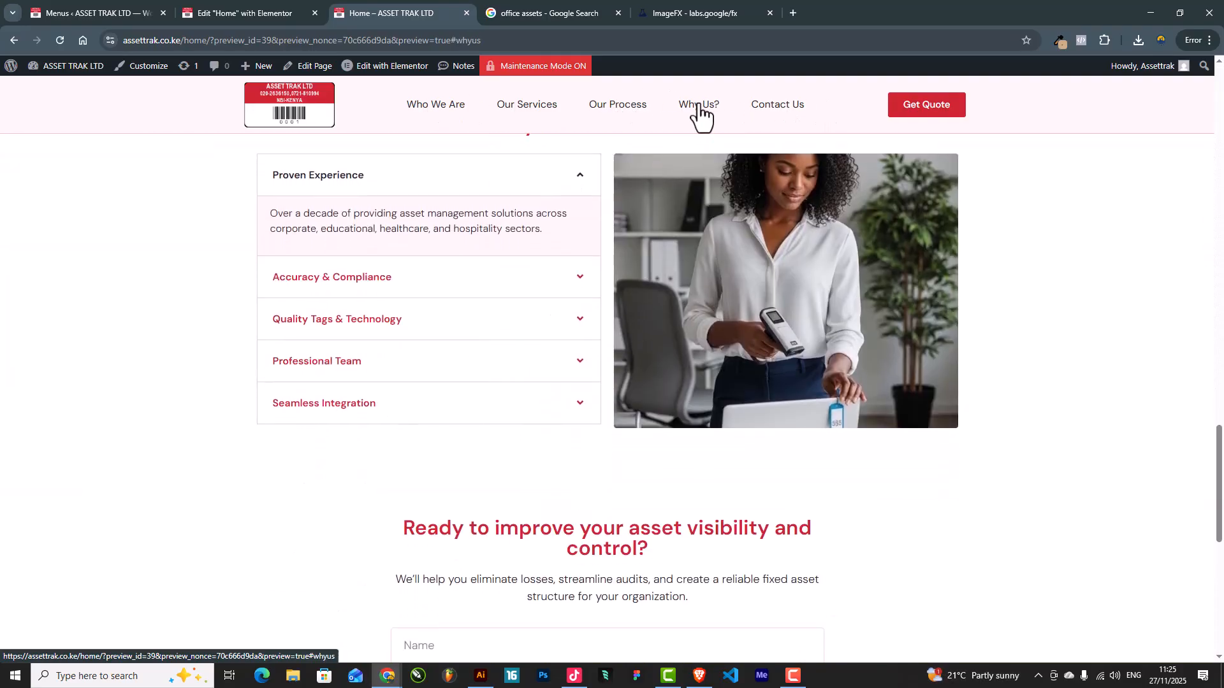
{"action": "left_click", "coordinate": [533, 105]}
{"action": "left_click", "coordinate": [459, 118]}
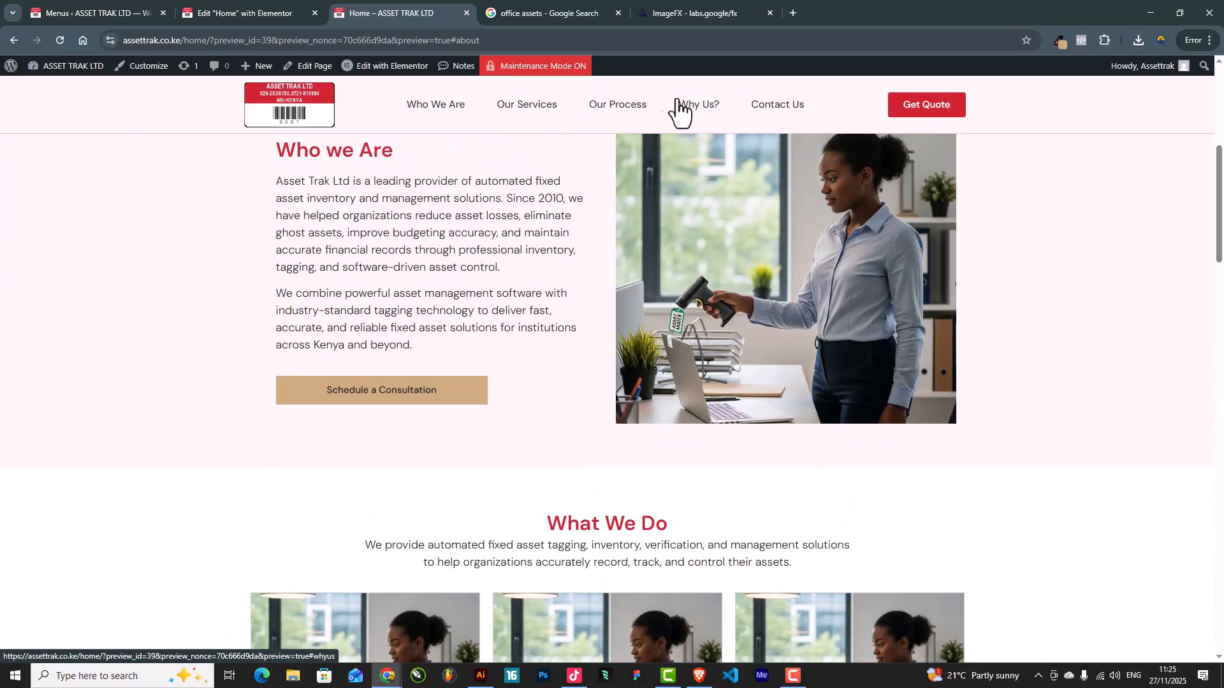
{"action": "left_click", "coordinate": [299, 108]}
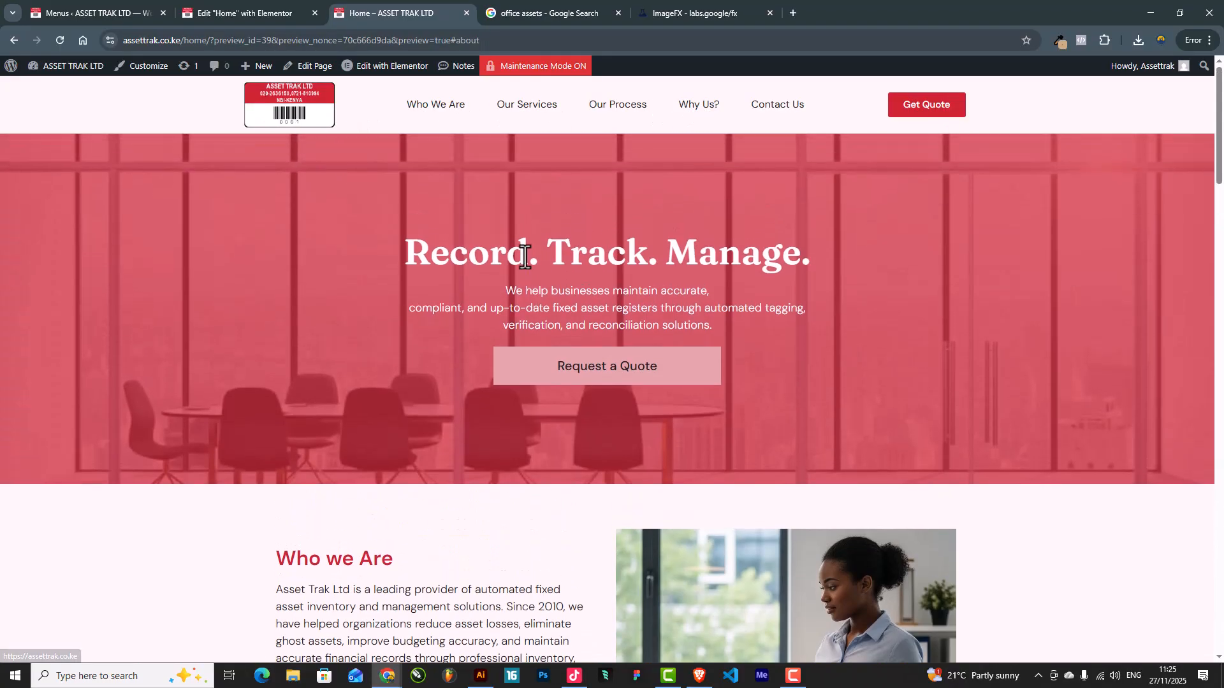
{"action": "left_click", "coordinate": [788, 112]}
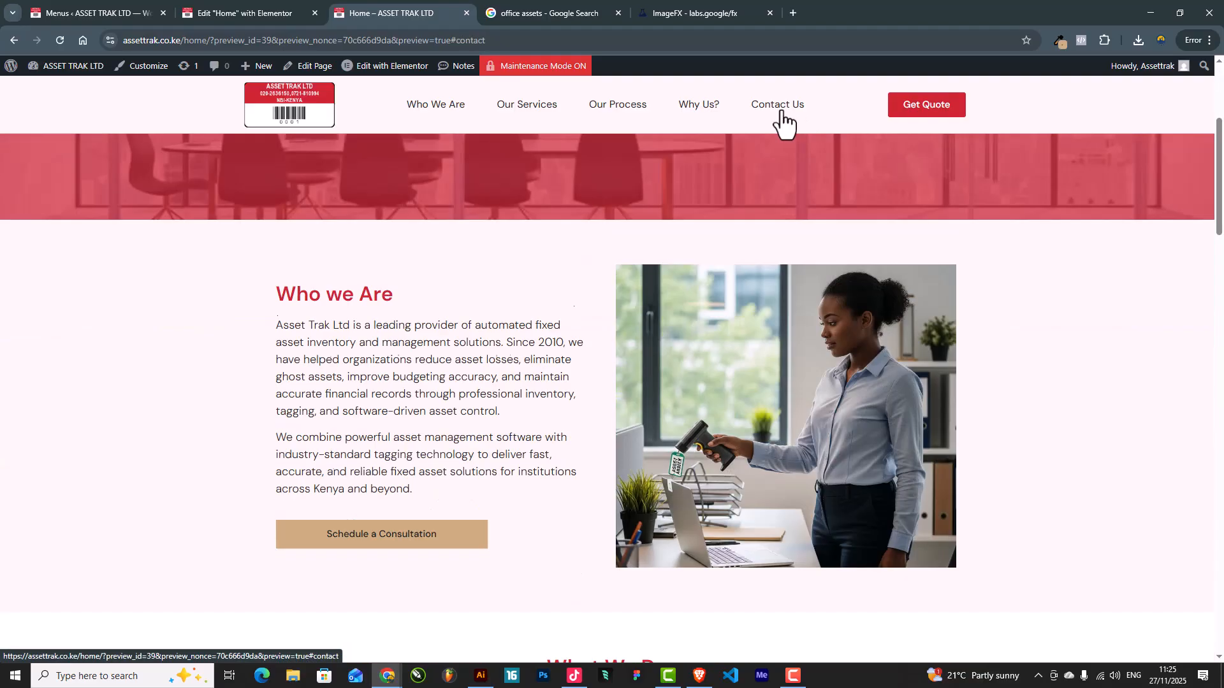
Retest the Why Us?, Our Process, Who We Are, Our Services and Contact Us menu links on the home page preview
{"action": "left_click", "coordinate": [697, 110]}
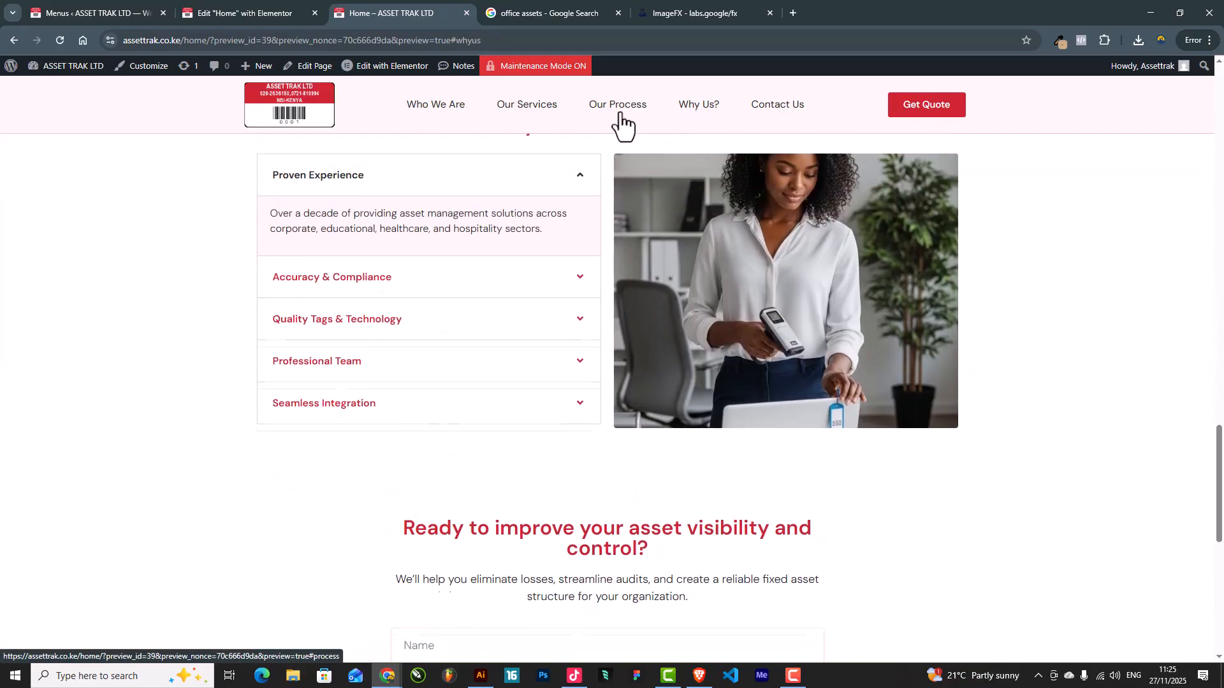
{"action": "left_click", "coordinate": [618, 112]}
{"action": "left_click", "coordinate": [449, 110]}
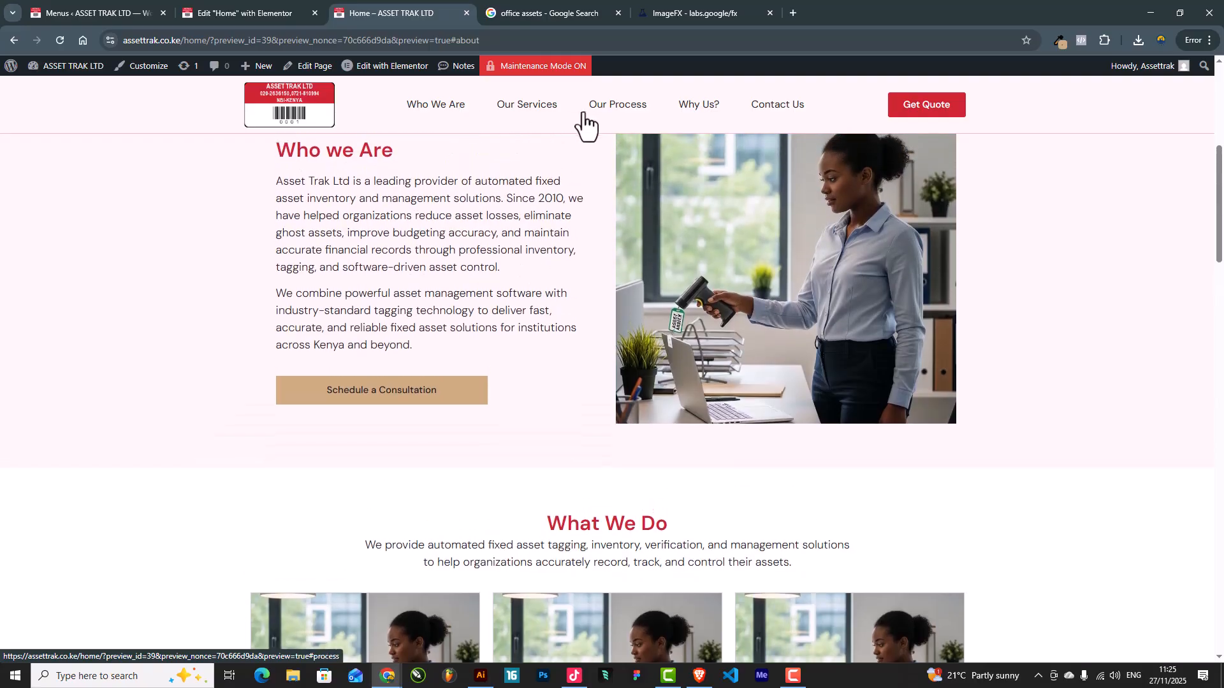
{"action": "left_click", "coordinate": [627, 117]}
{"action": "left_click", "coordinate": [706, 114]}
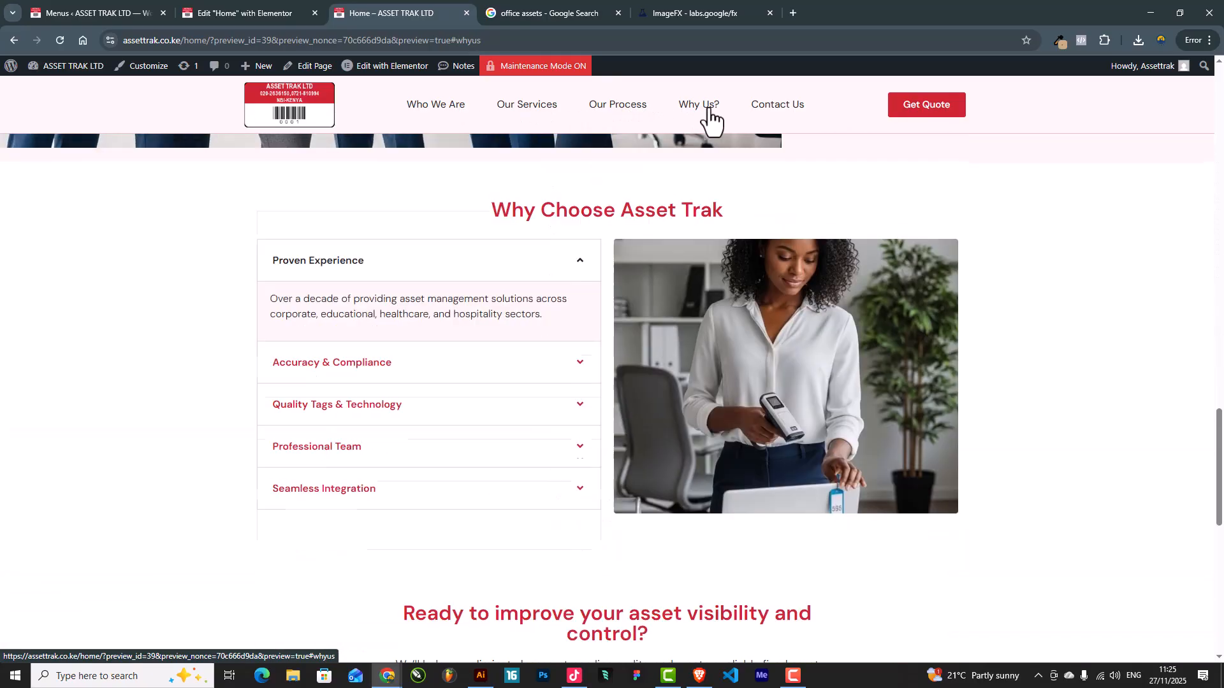
{"action": "scroll", "coordinate": [716, 128], "scroll_direction": "up", "scroll_amount": 1}
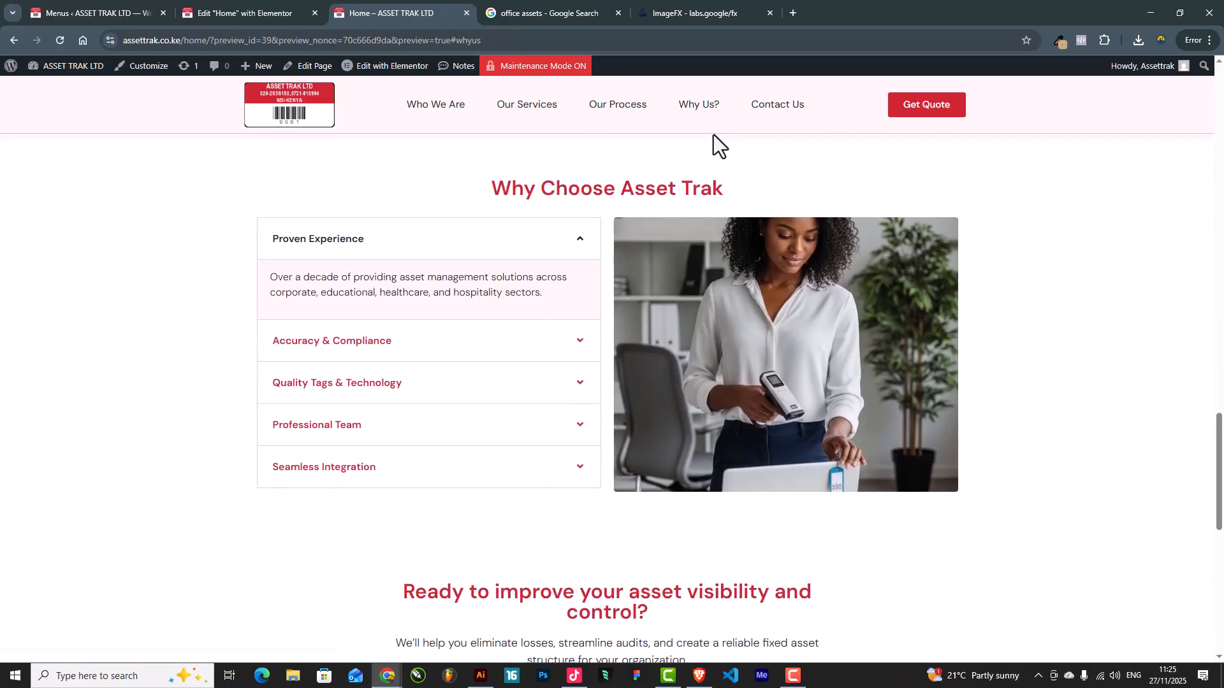
{"action": "left_click", "coordinate": [696, 113]}
{"action": "scroll", "coordinate": [696, 112], "scroll_direction": "up", "scroll_amount": 2}
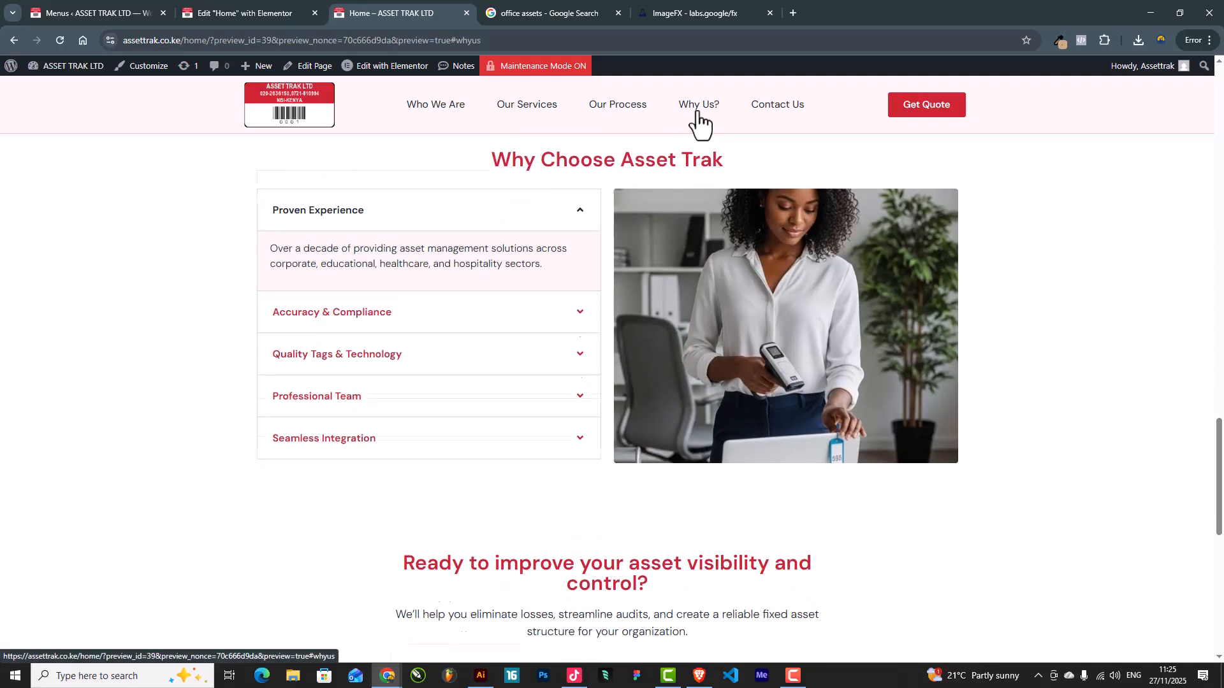
{"action": "left_click", "coordinate": [688, 127]}
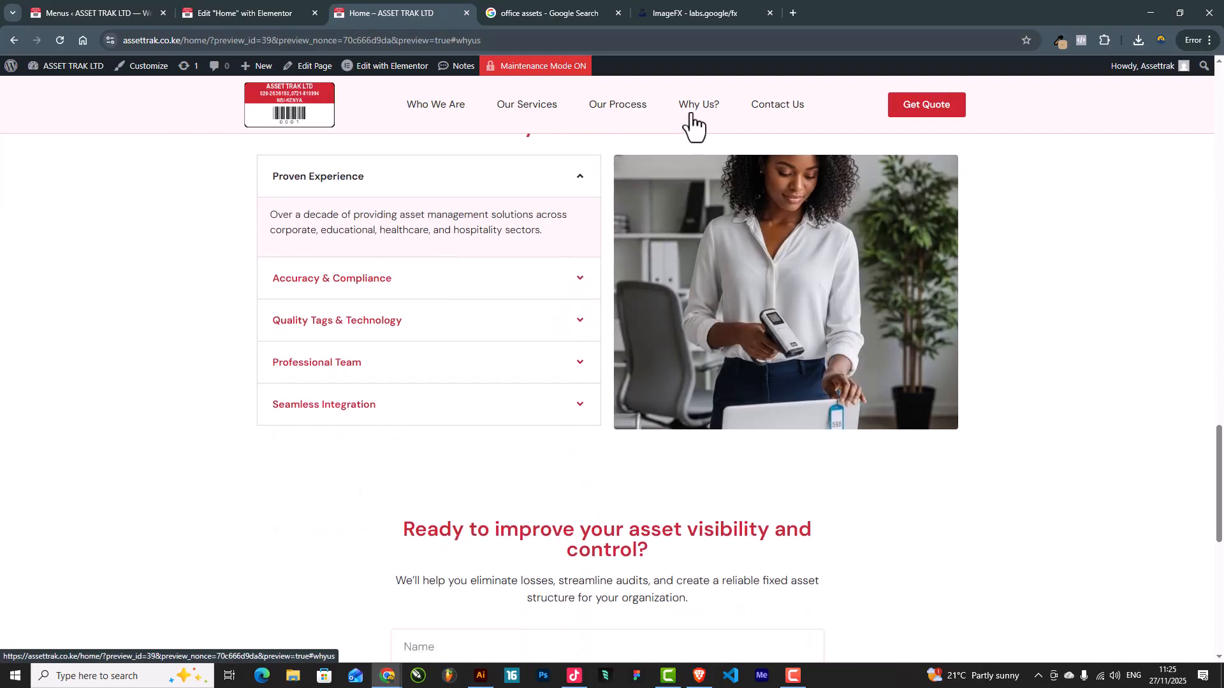
{"action": "scroll", "coordinate": [504, 223], "scroll_direction": "up", "scroll_amount": 2}
{"action": "left_click", "coordinate": [601, 106]}
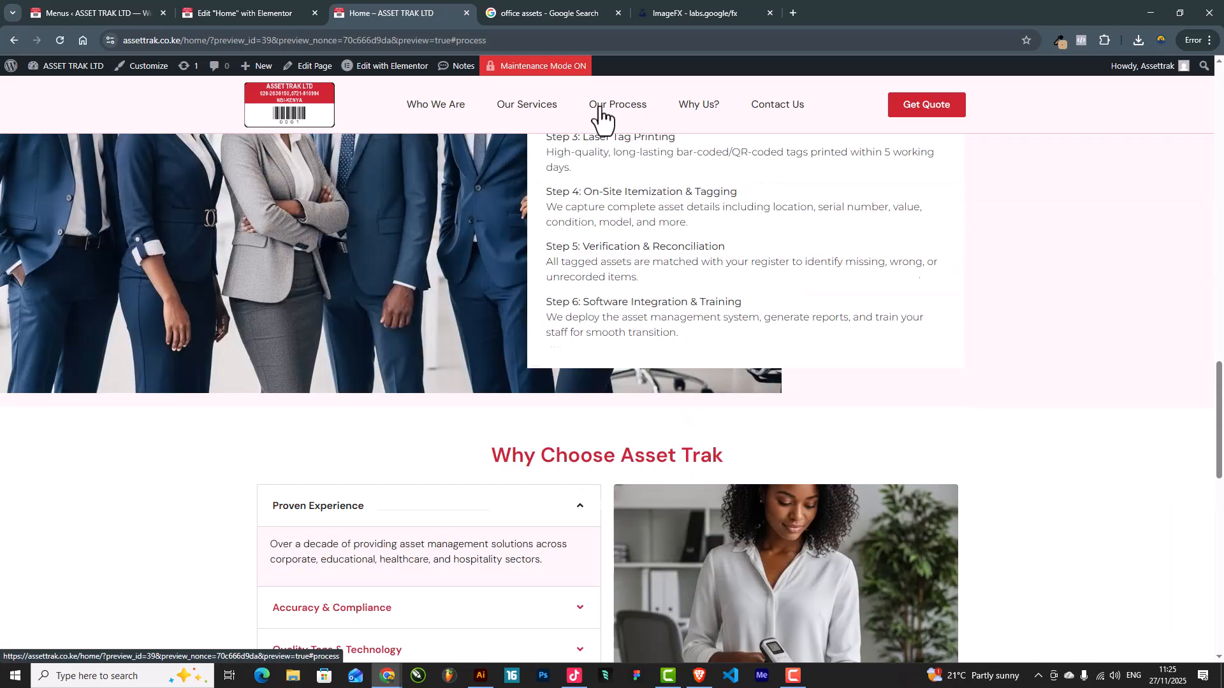
{"action": "left_click", "coordinate": [535, 116]}
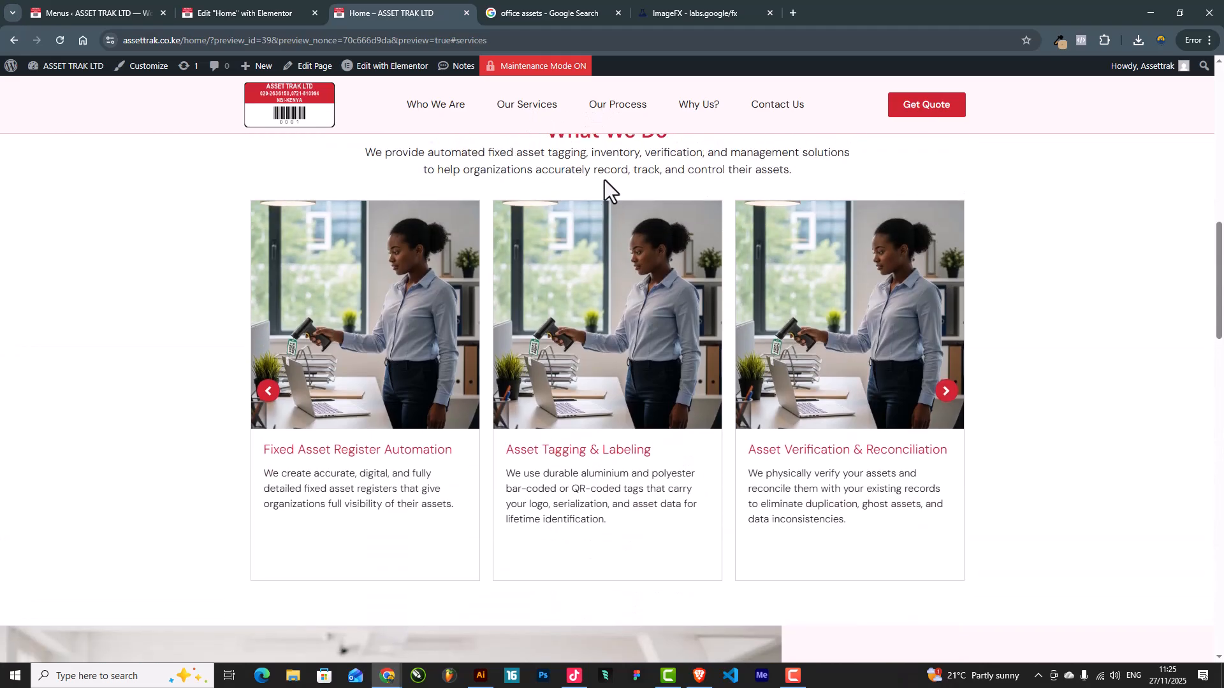
{"action": "scroll", "coordinate": [607, 142], "scroll_direction": "up", "scroll_amount": 1}
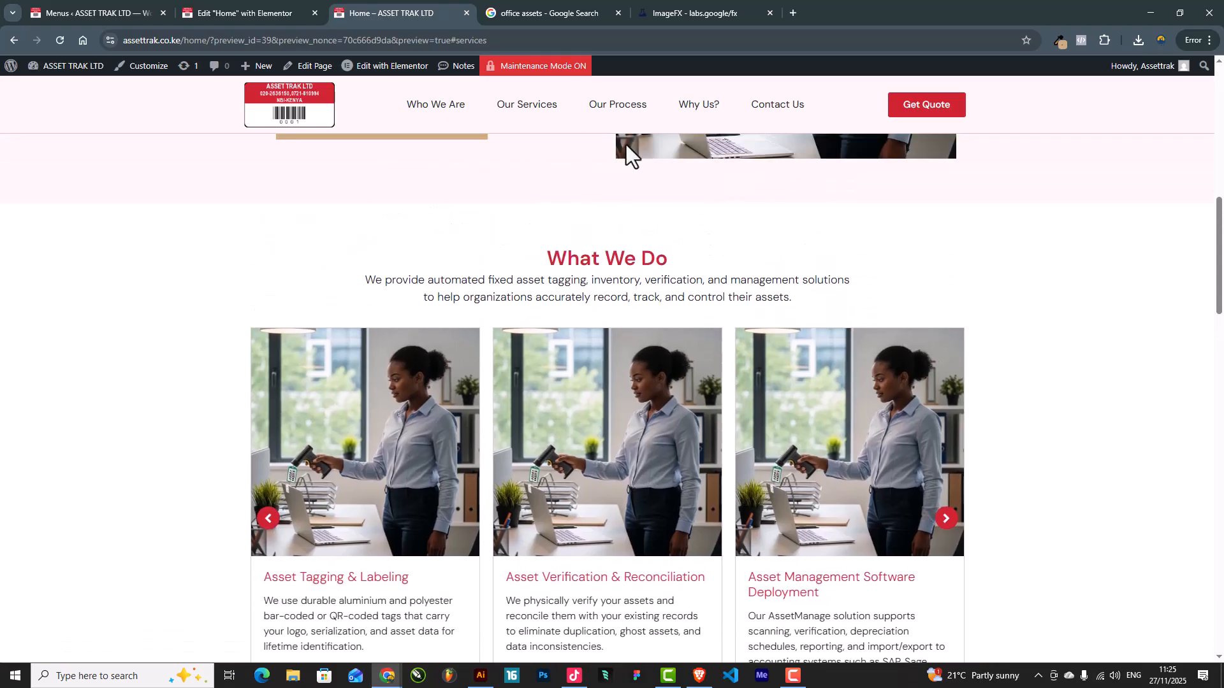
{"action": "left_click", "coordinate": [621, 107]}
{"action": "left_click", "coordinate": [773, 108]}
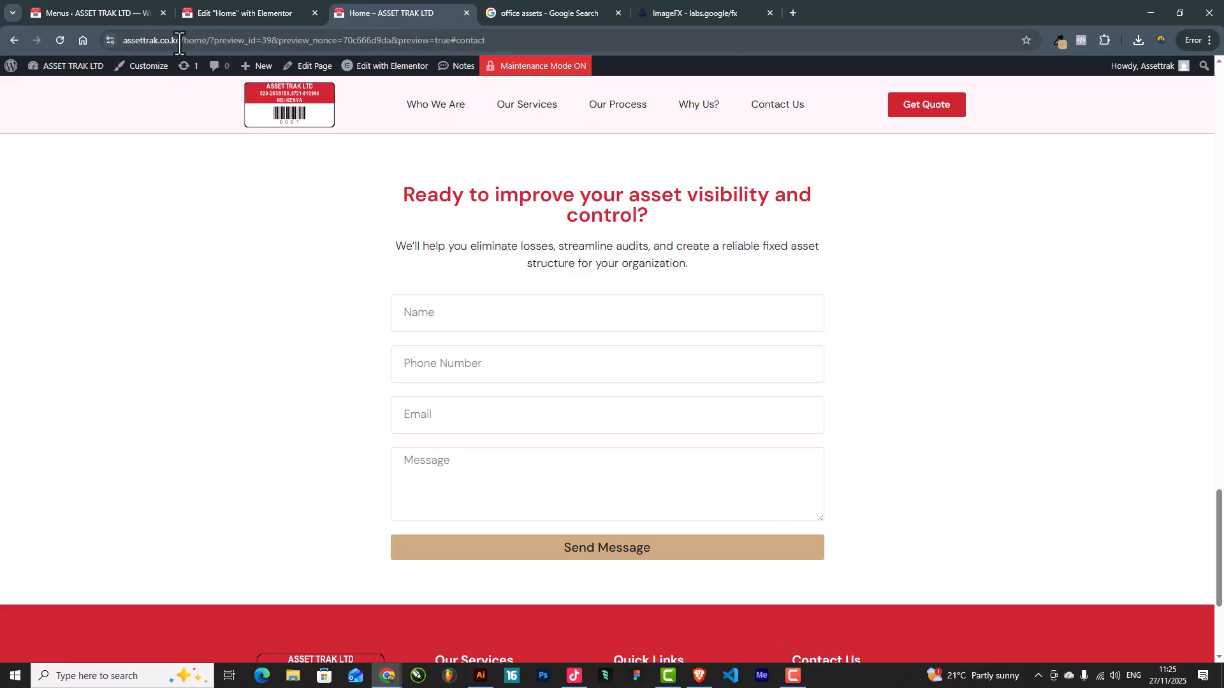
{"action": "left_click_drag", "start_coordinate": [179, 43], "coordinate": [83, 36]}
{"action": "key", "text": "ctrl+c"}
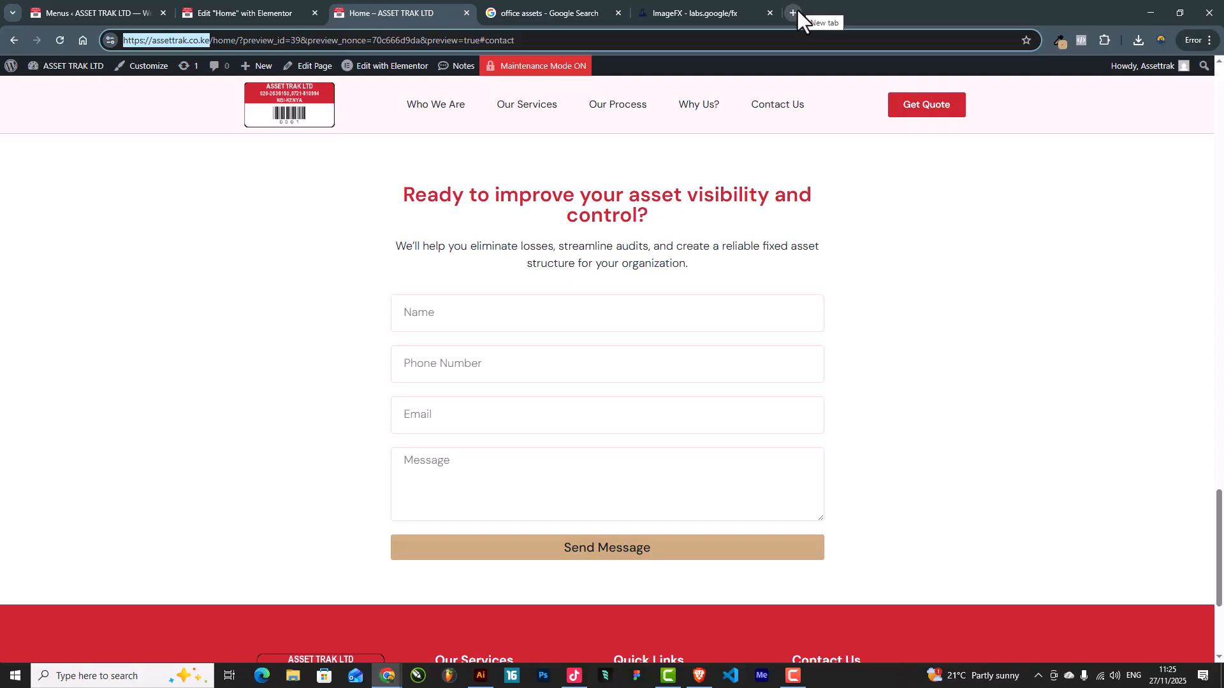
{"action": "left_click", "coordinate": [1208, 41]}
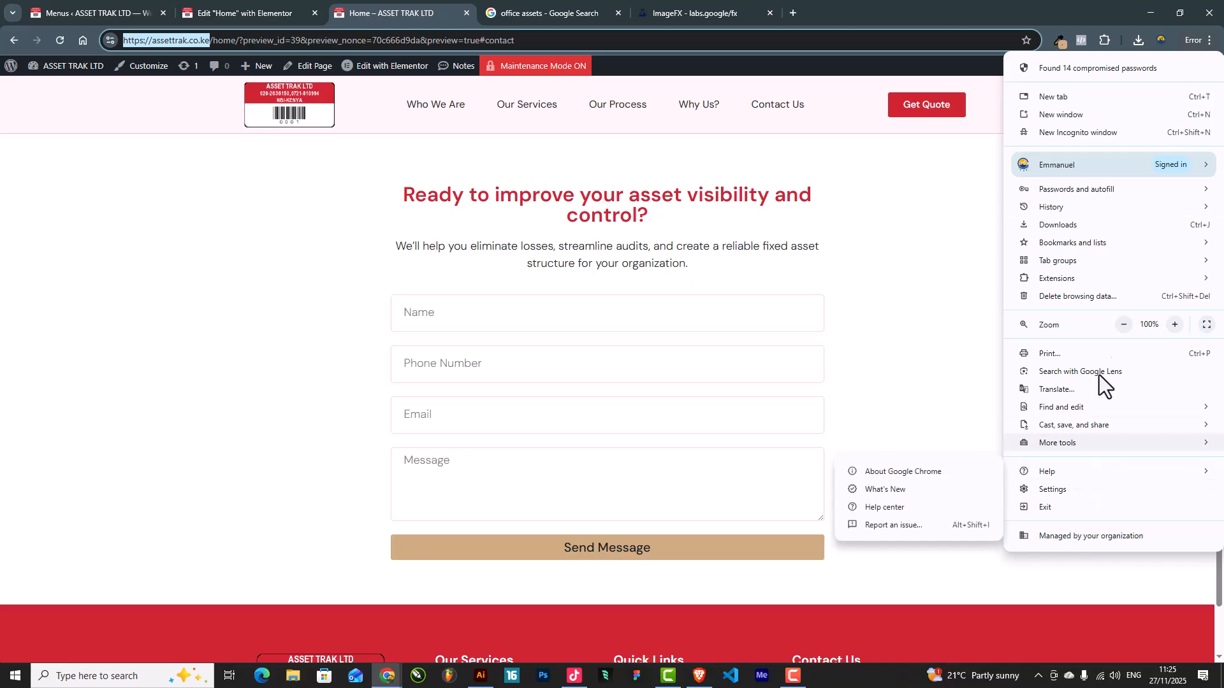
{"action": "left_click", "coordinate": [1065, 131]}
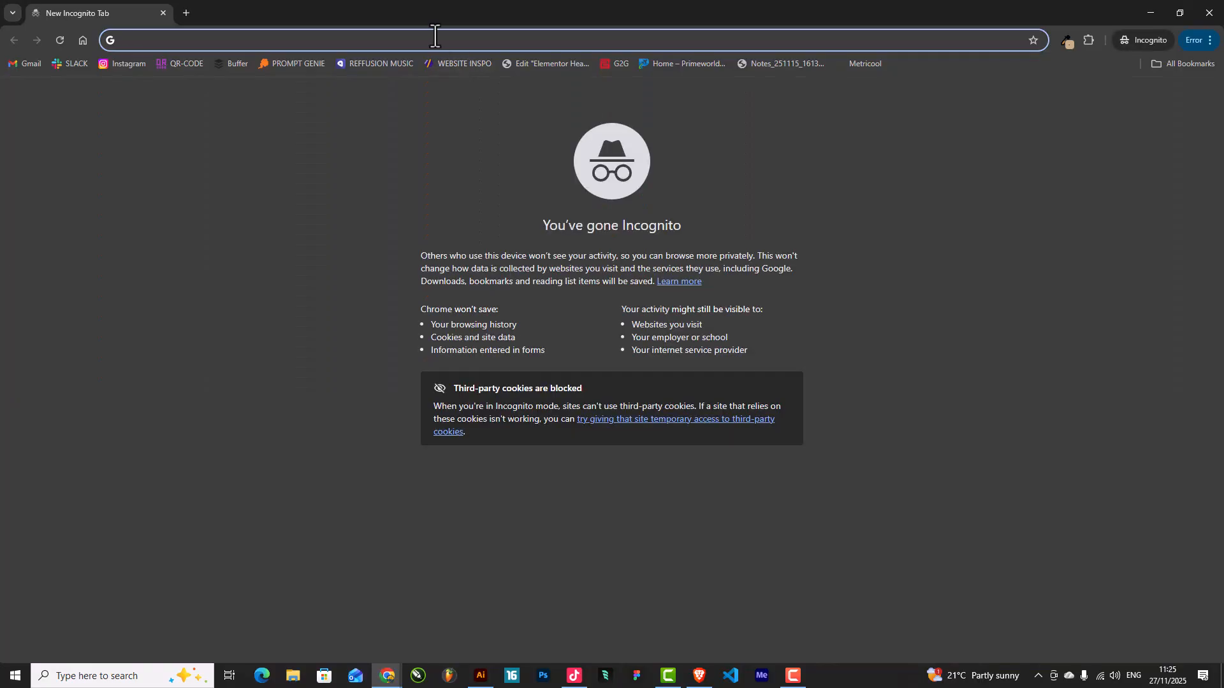
{"action": "key", "text": "ctrl+v"}
{"action": "key", "text": "Return"}
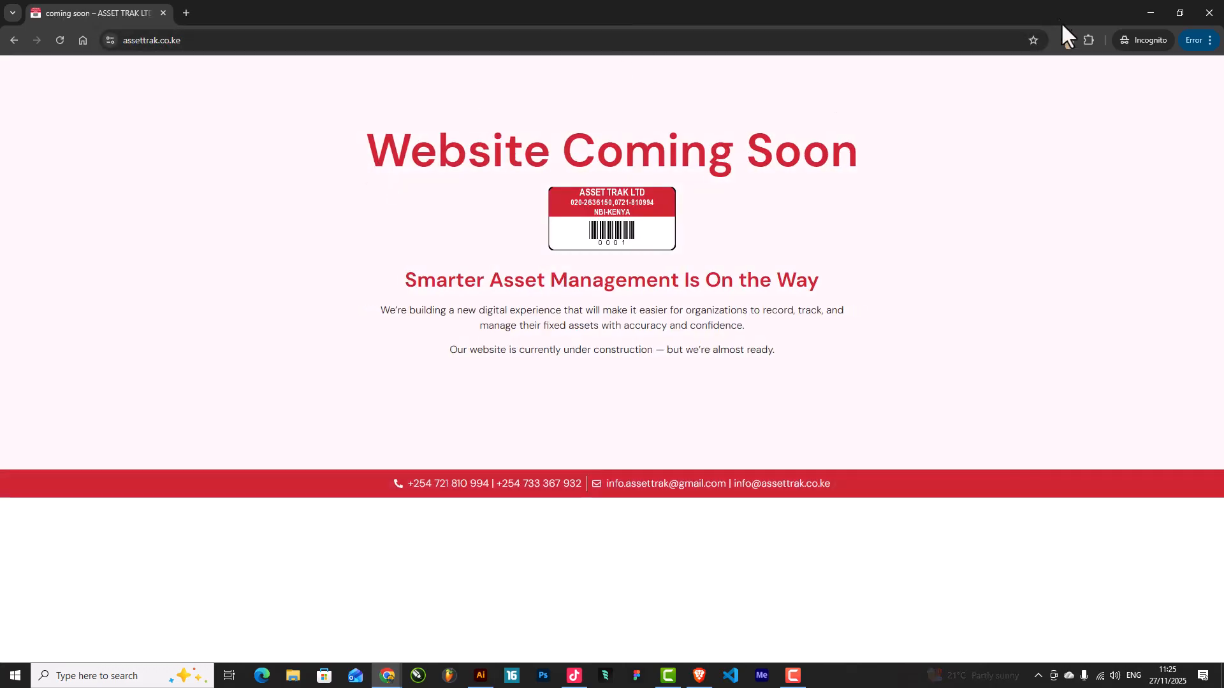
{"action": "left_click", "coordinate": [1142, 10]}
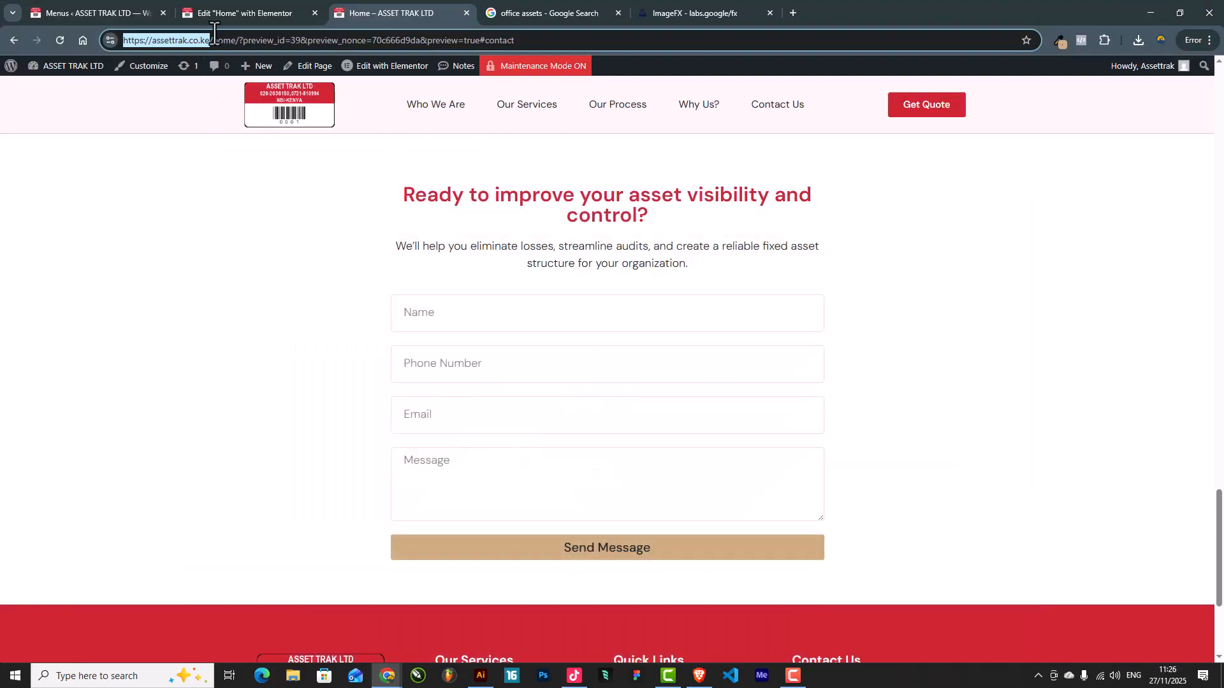
Set the maintenance mode to Disabled in Elementor's tools in WordPress and save the changes
{"action": "scroll", "coordinate": [900, 292], "scroll_direction": "up", "scroll_amount": 20}
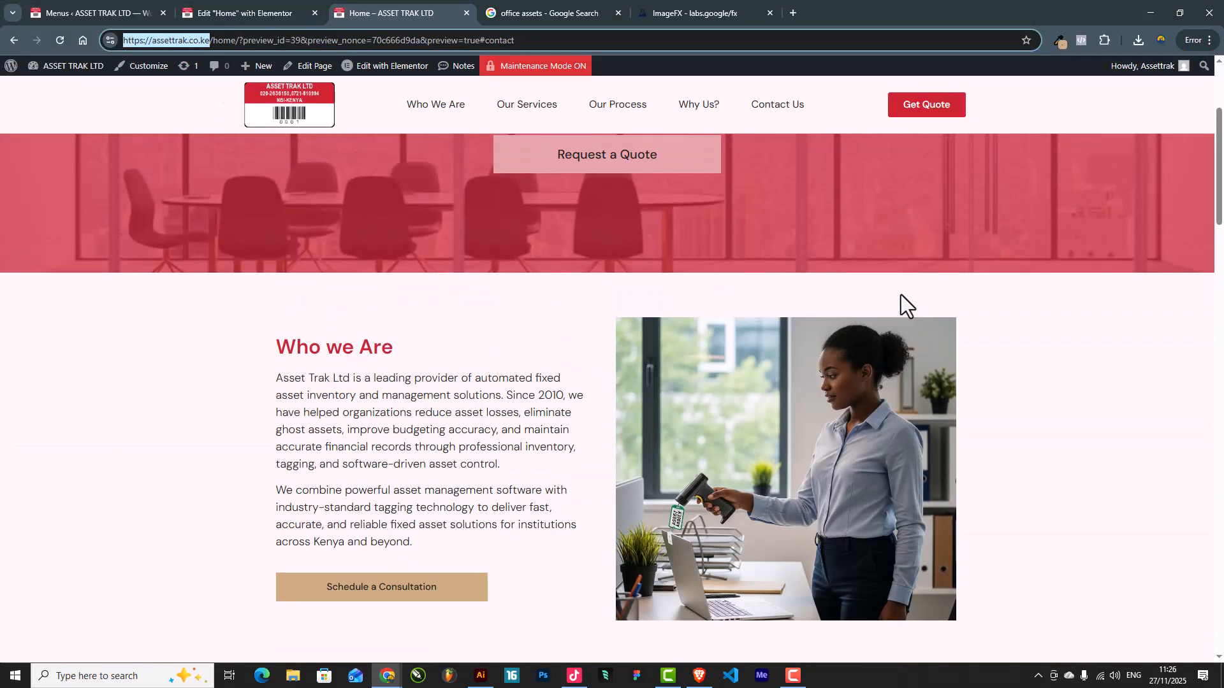
{"action": "scroll", "coordinate": [900, 294], "scroll_direction": "down", "scroll_amount": 15}
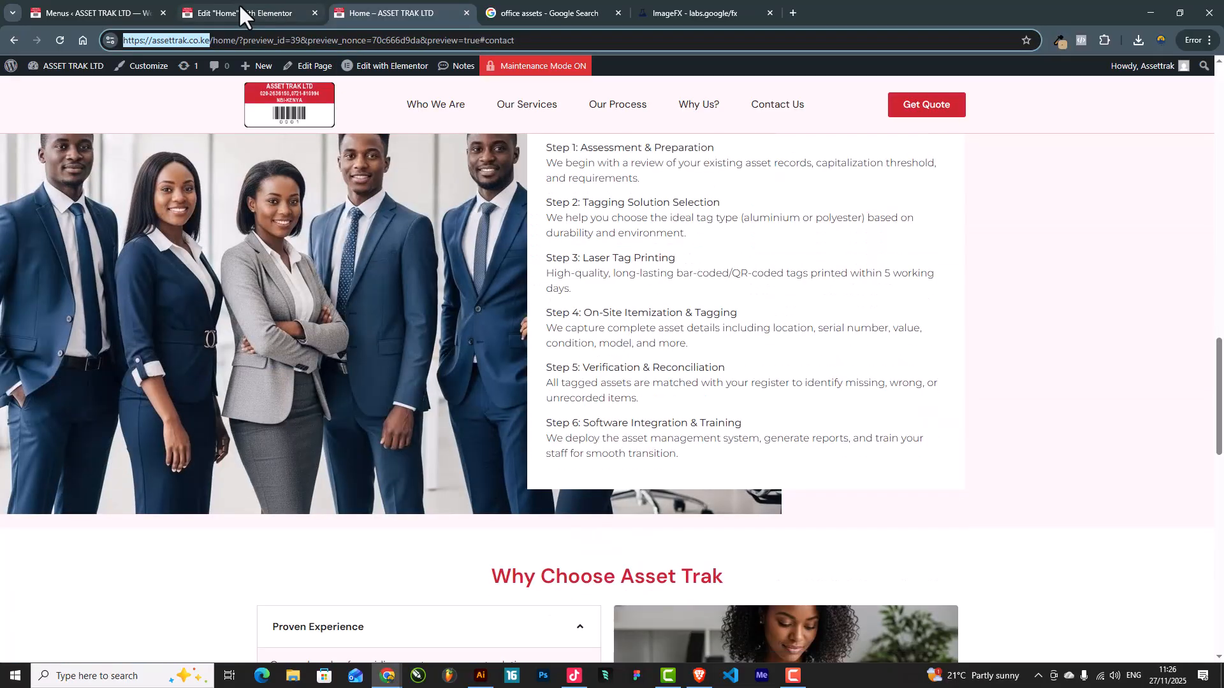
{"action": "left_click", "coordinate": [241, 11]}
{"action": "left_click", "coordinate": [97, 9]}
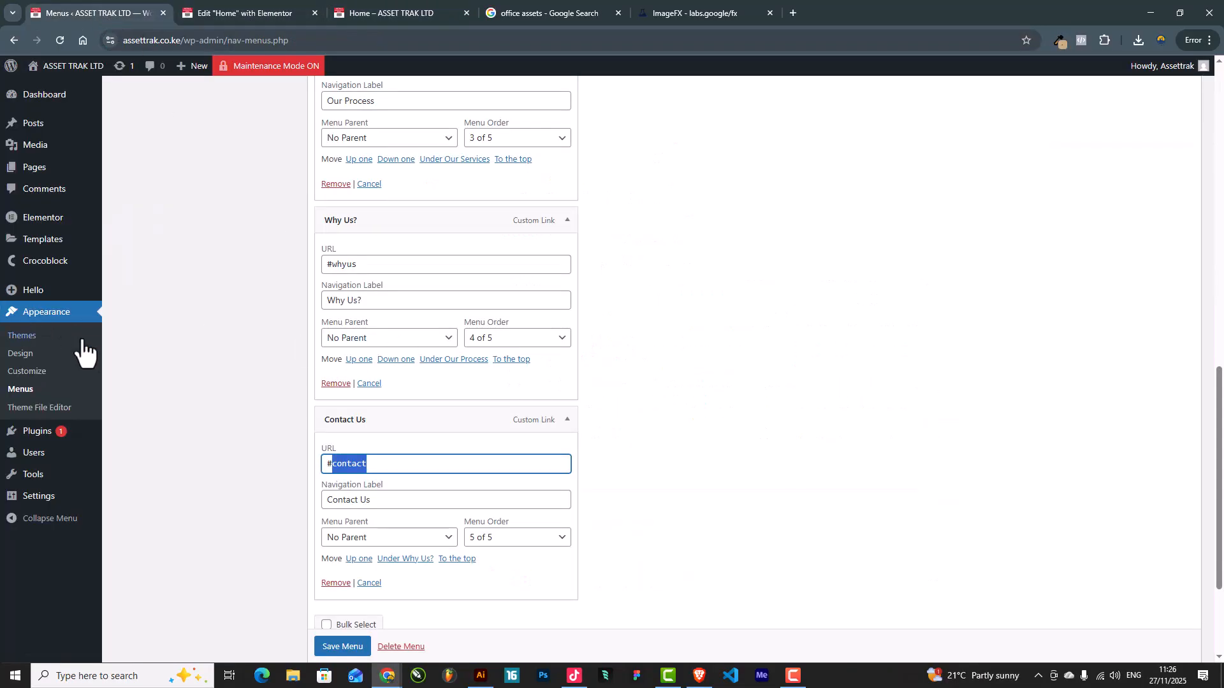
{"action": "scroll", "coordinate": [88, 342], "scroll_direction": "up", "scroll_amount": 4}
{"action": "mouse_move", "coordinate": [270, 69]}
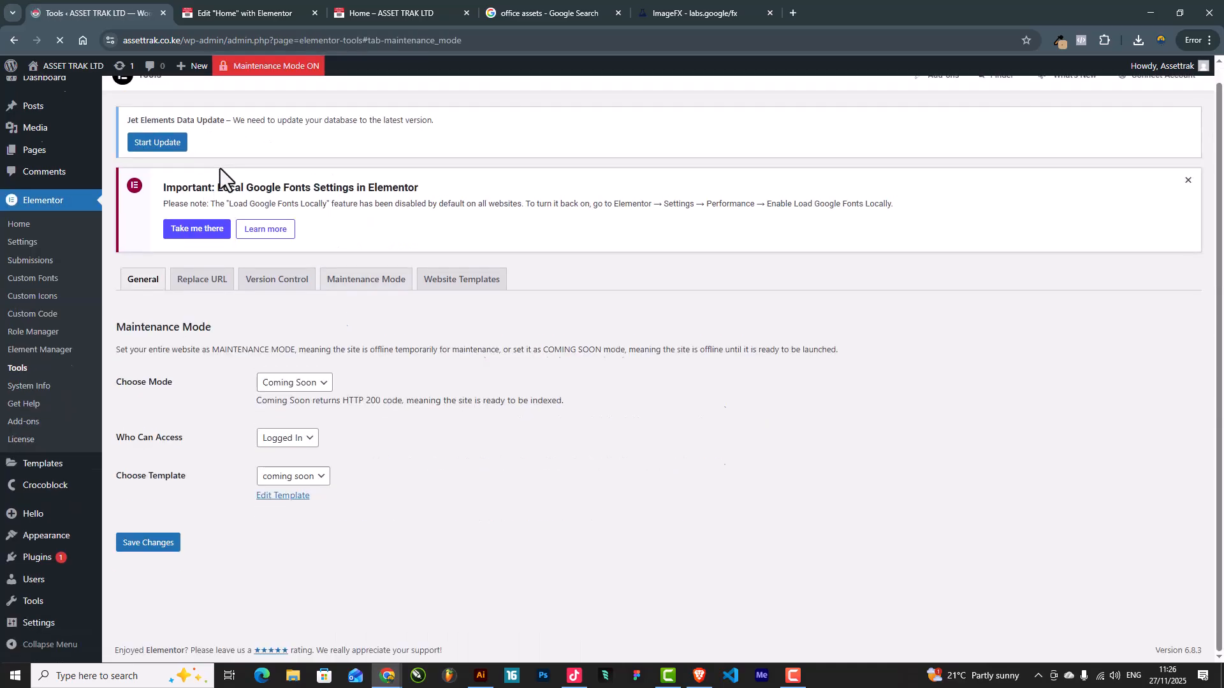
{"action": "left_click", "coordinate": [305, 383]}
{"action": "left_click", "coordinate": [290, 406]}
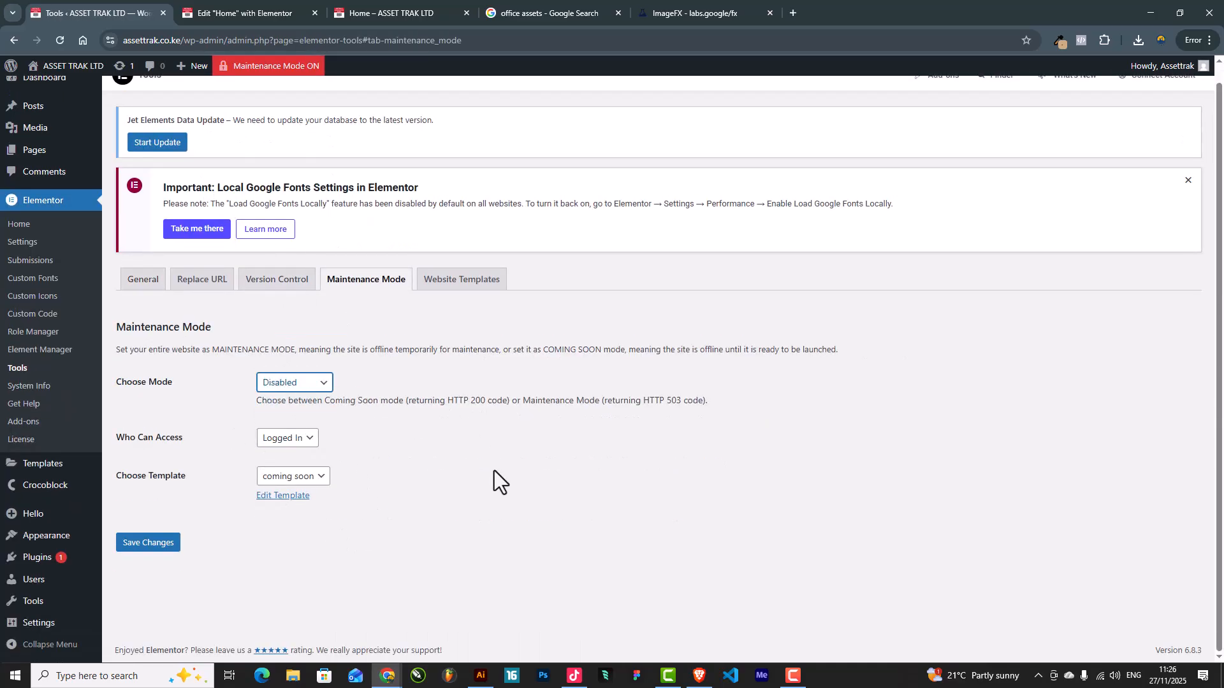
{"action": "left_click", "coordinate": [163, 543]}
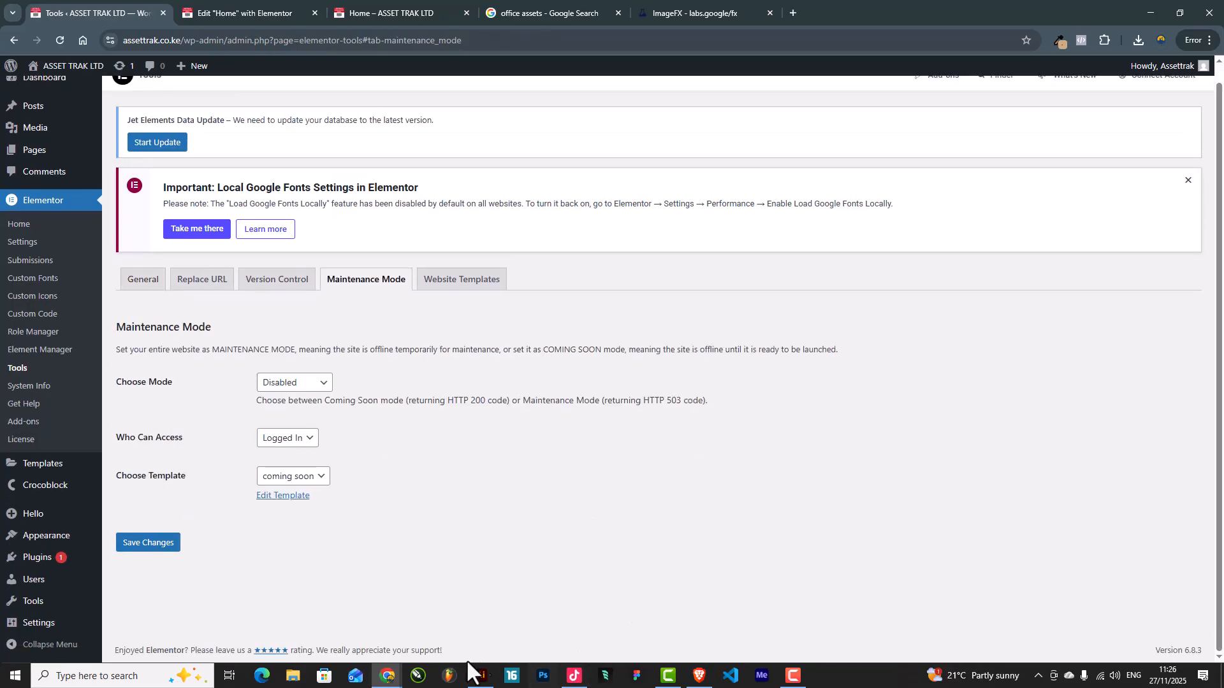
Reload assettrak.co.ke in the Incognito window and test the Who We Are menu link
{"action": "mouse_move", "coordinate": [387, 676]}
{"action": "left_click", "coordinate": [502, 644]}
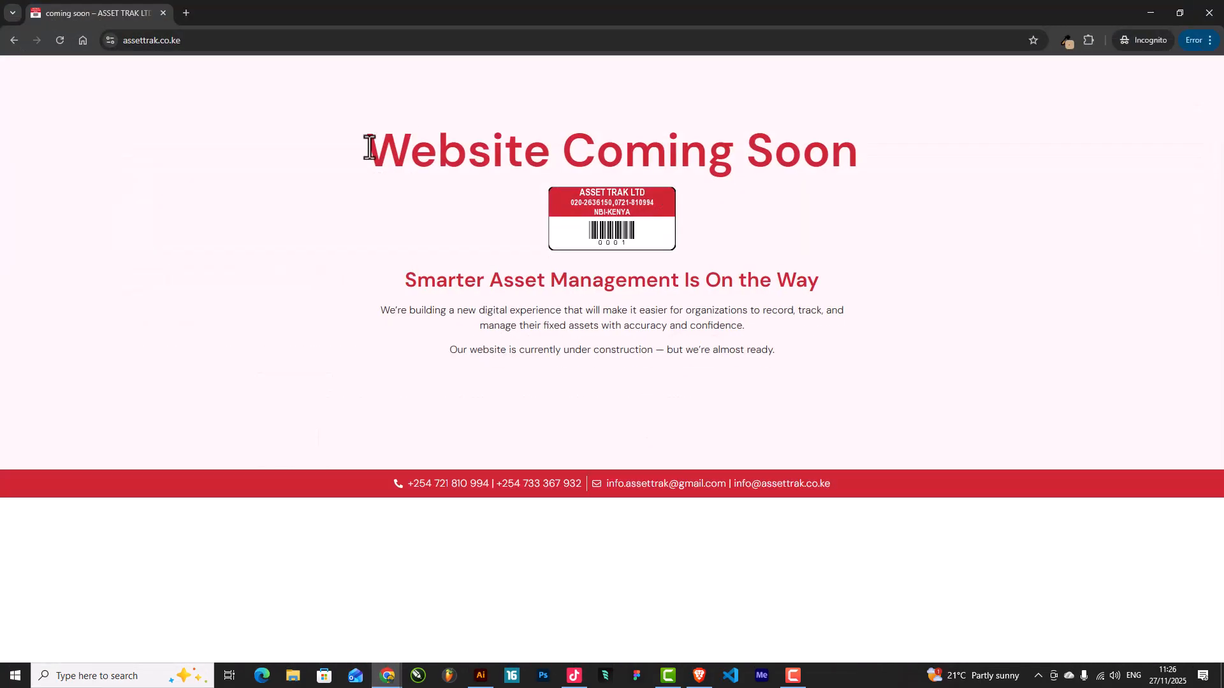
{"action": "left_click", "coordinate": [58, 42]}
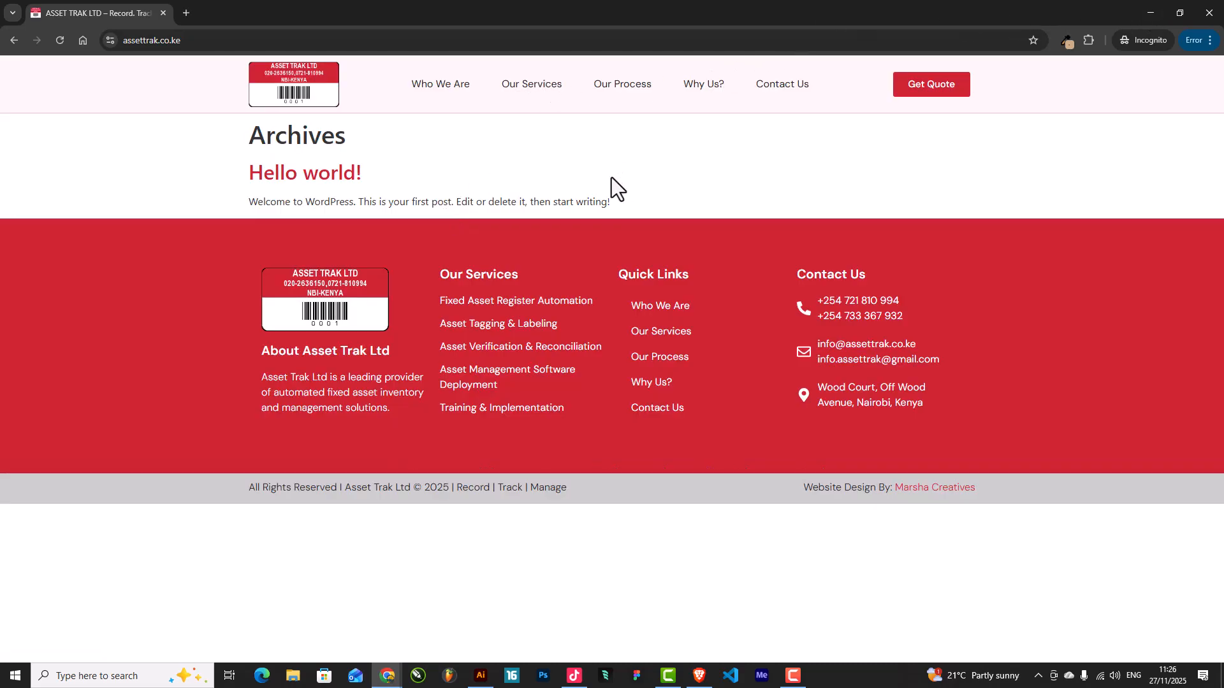
{"action": "left_click", "coordinate": [447, 89]}
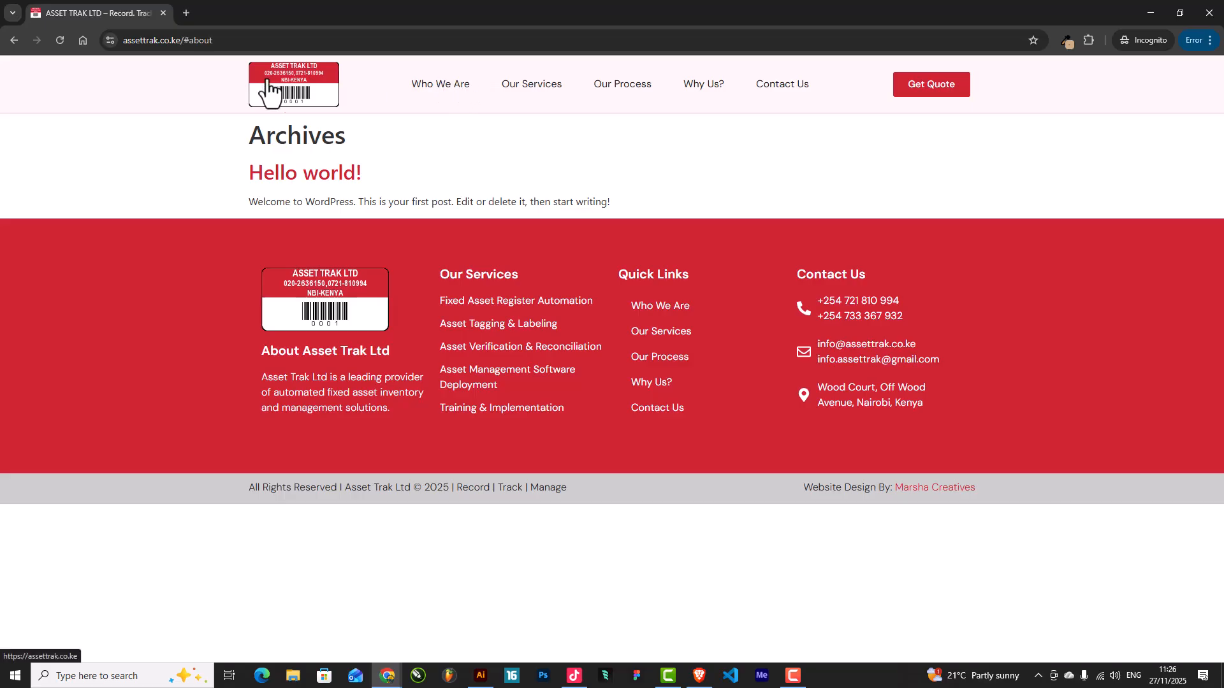
{"action": "left_click", "coordinate": [1148, 13]}
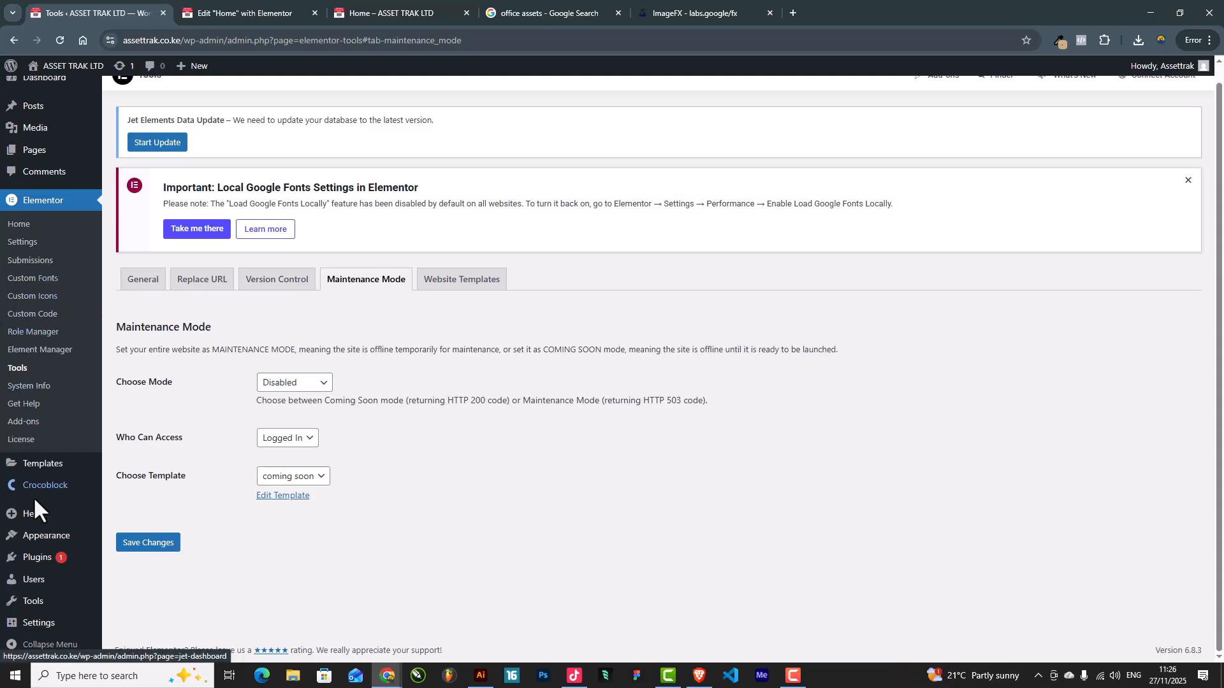
Set the WordPress homepage to display the static page Home in the Reading settings and save
{"action": "mouse_move", "coordinate": [44, 623]}
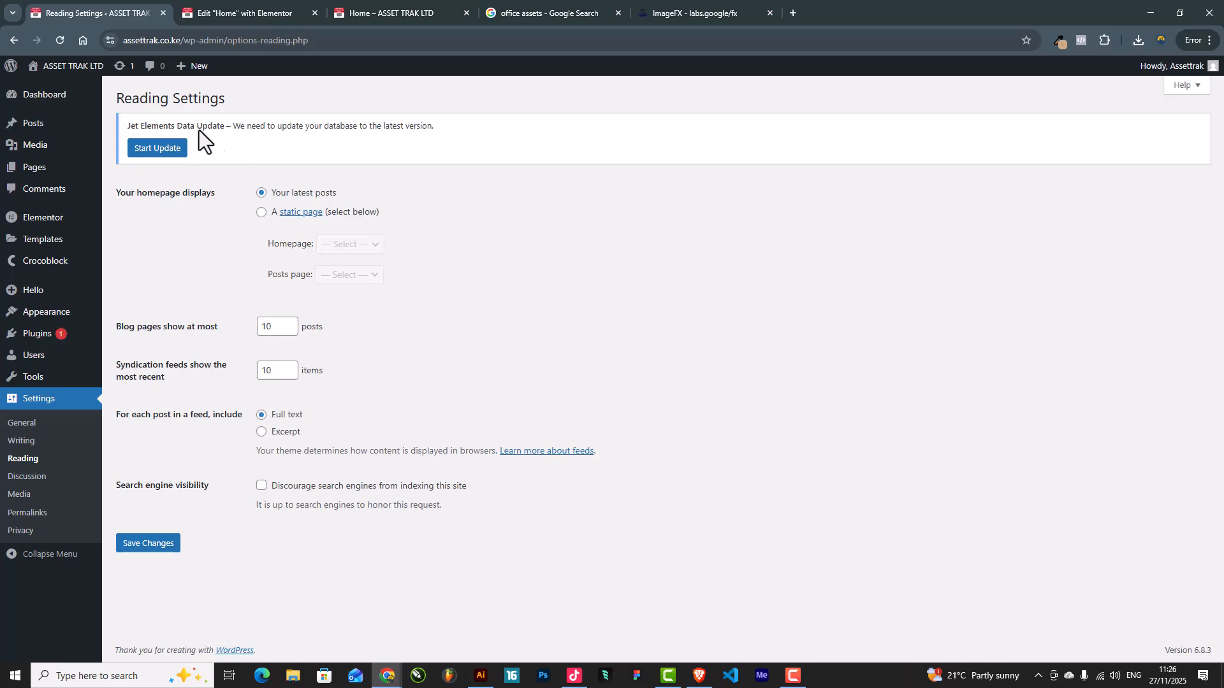
{"action": "left_click", "coordinate": [261, 212]}
{"action": "left_click", "coordinate": [355, 248]}
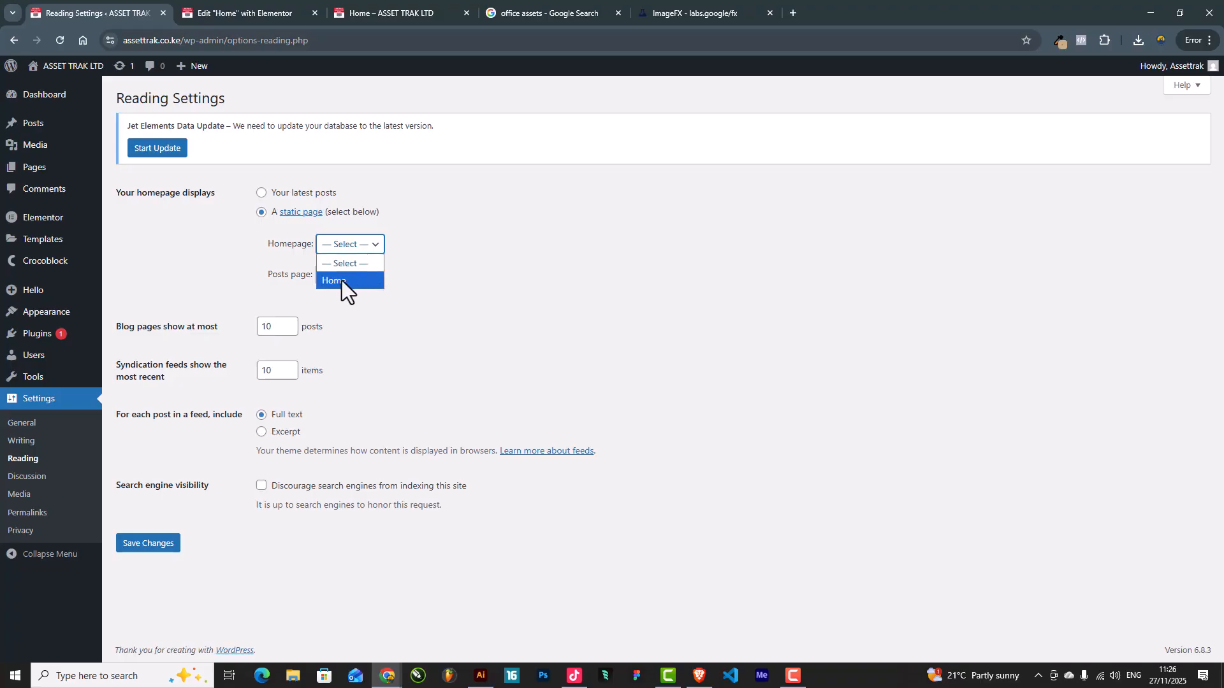
{"action": "left_click", "coordinate": [342, 281]}
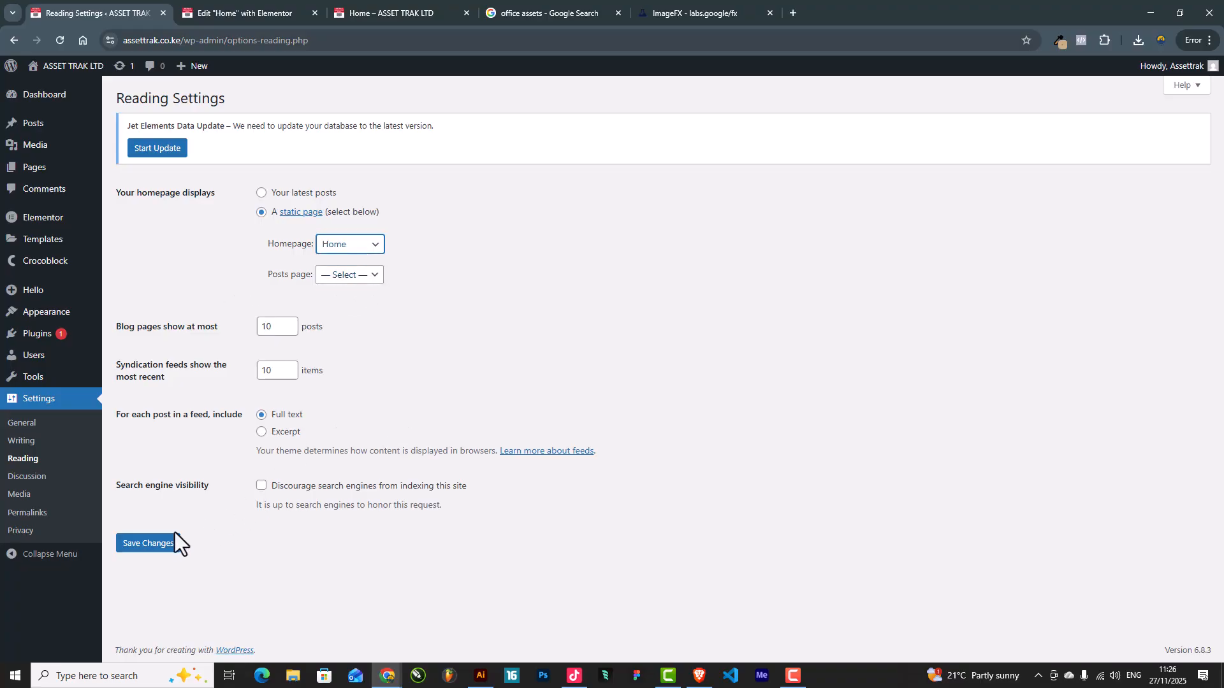
{"action": "left_click", "coordinate": [164, 547]}
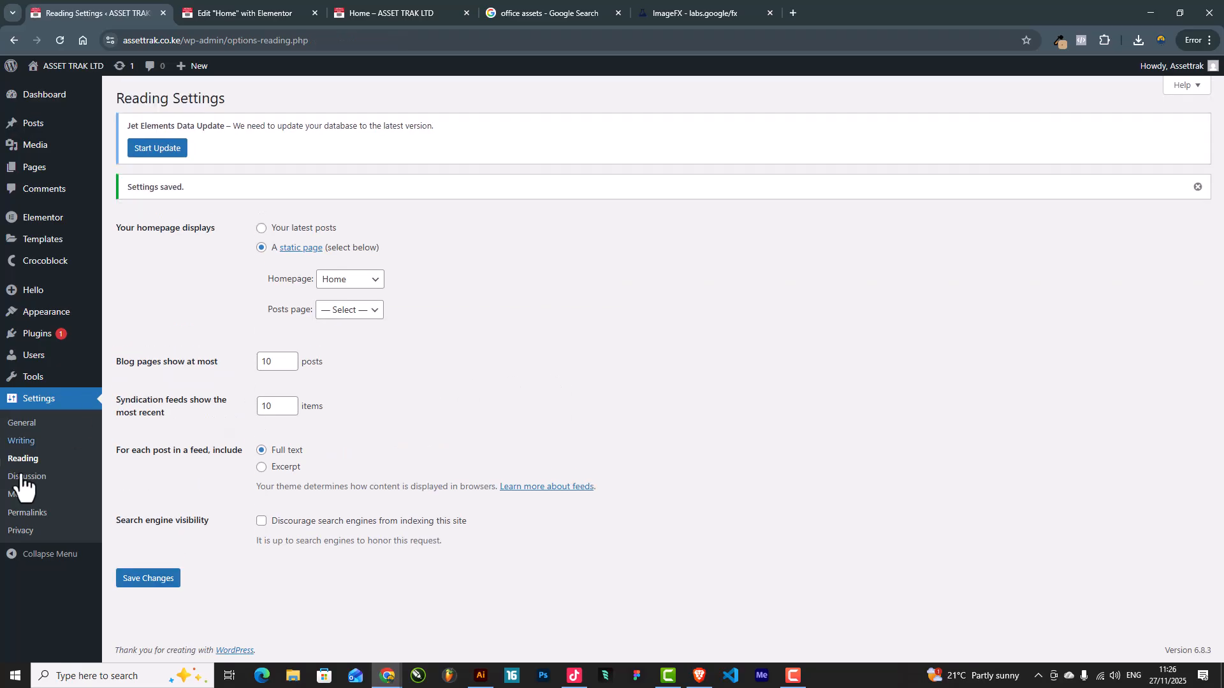
Set the permalink structure to Post name in the WordPress settings and save
{"action": "left_click", "coordinate": [25, 515]}
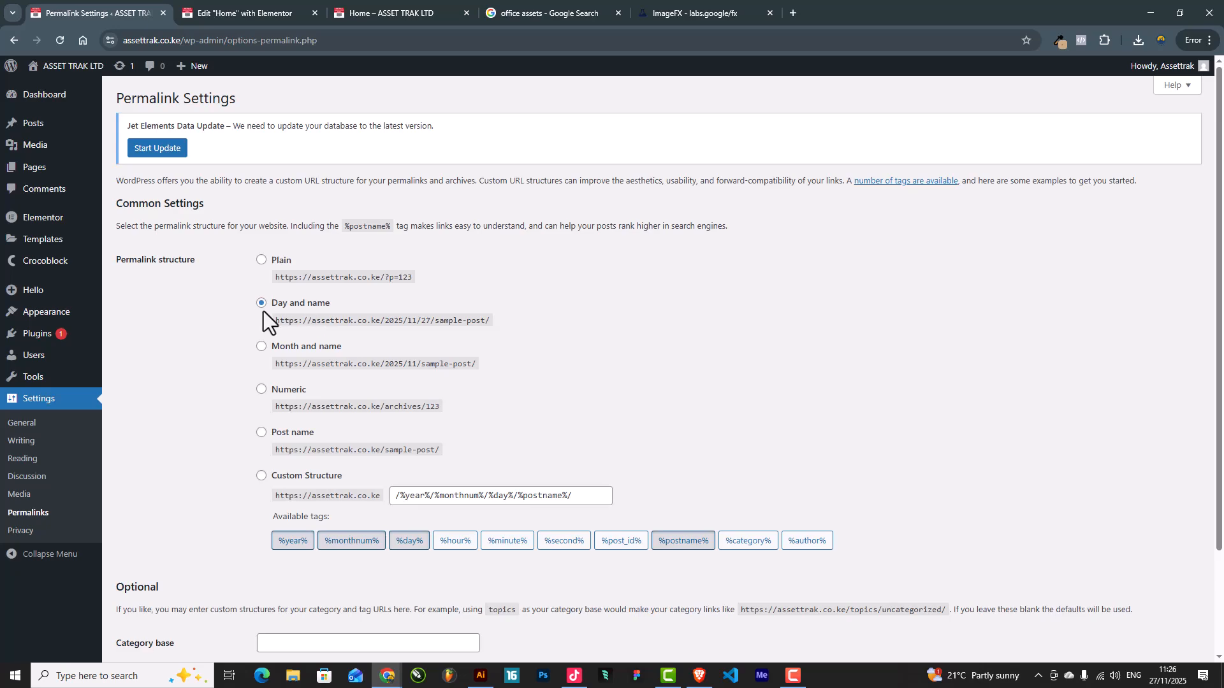
{"action": "left_click", "coordinate": [262, 435]}
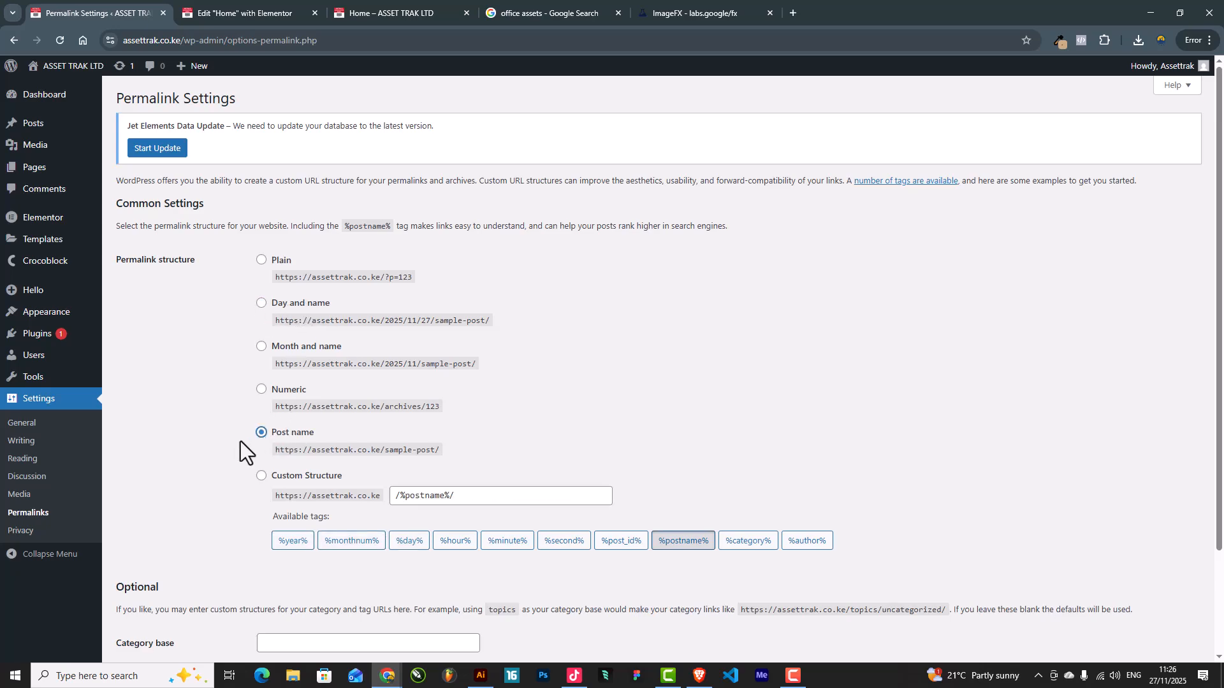
{"action": "scroll", "coordinate": [247, 442], "scroll_direction": "down", "scroll_amount": 2}
{"action": "left_click", "coordinate": [159, 603]}
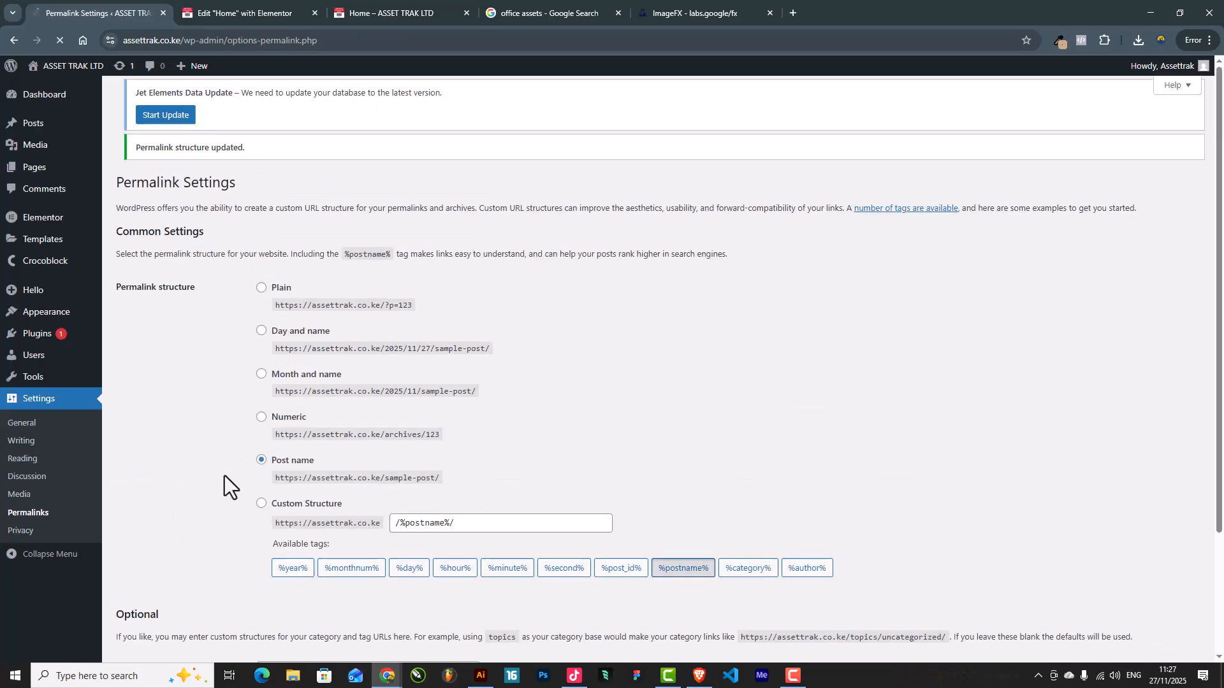
{"action": "scroll", "coordinate": [235, 476], "scroll_direction": "down", "scroll_amount": 1}
{"action": "scroll", "coordinate": [235, 476], "scroll_direction": "up", "scroll_amount": 1}
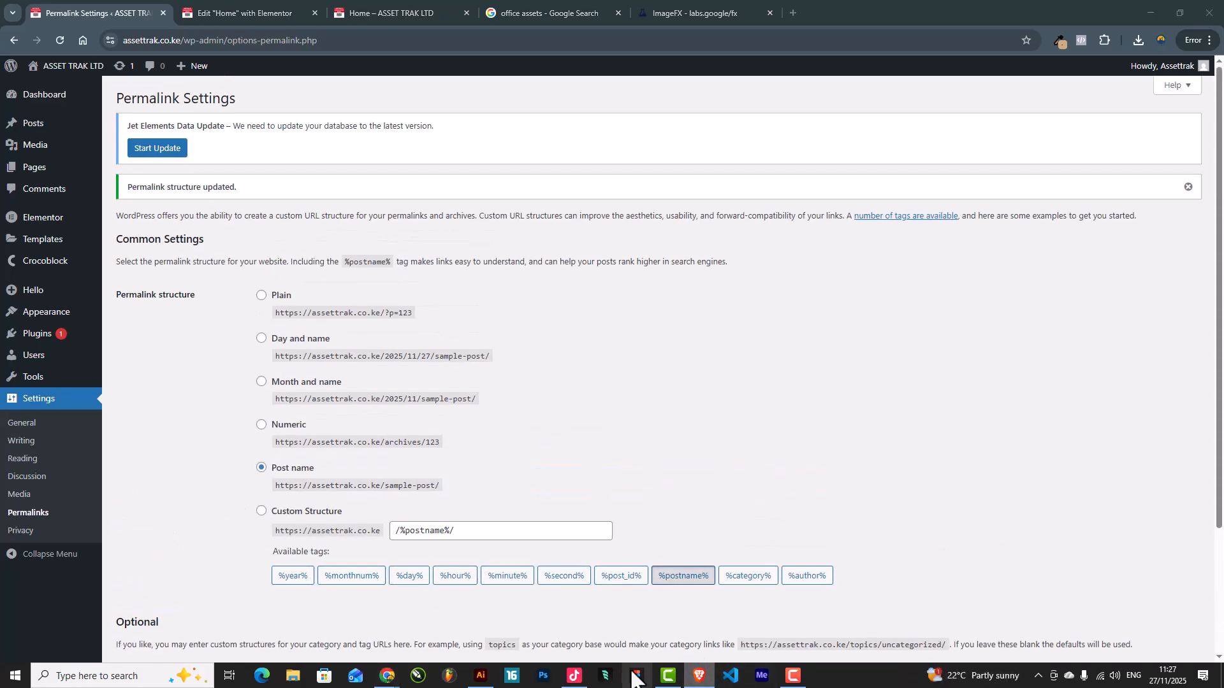
Reload the Asset Trak site in the Incognito window to check the public homepage
{"action": "mouse_move", "coordinate": [387, 676]}
{"action": "left_click", "coordinate": [500, 635]}
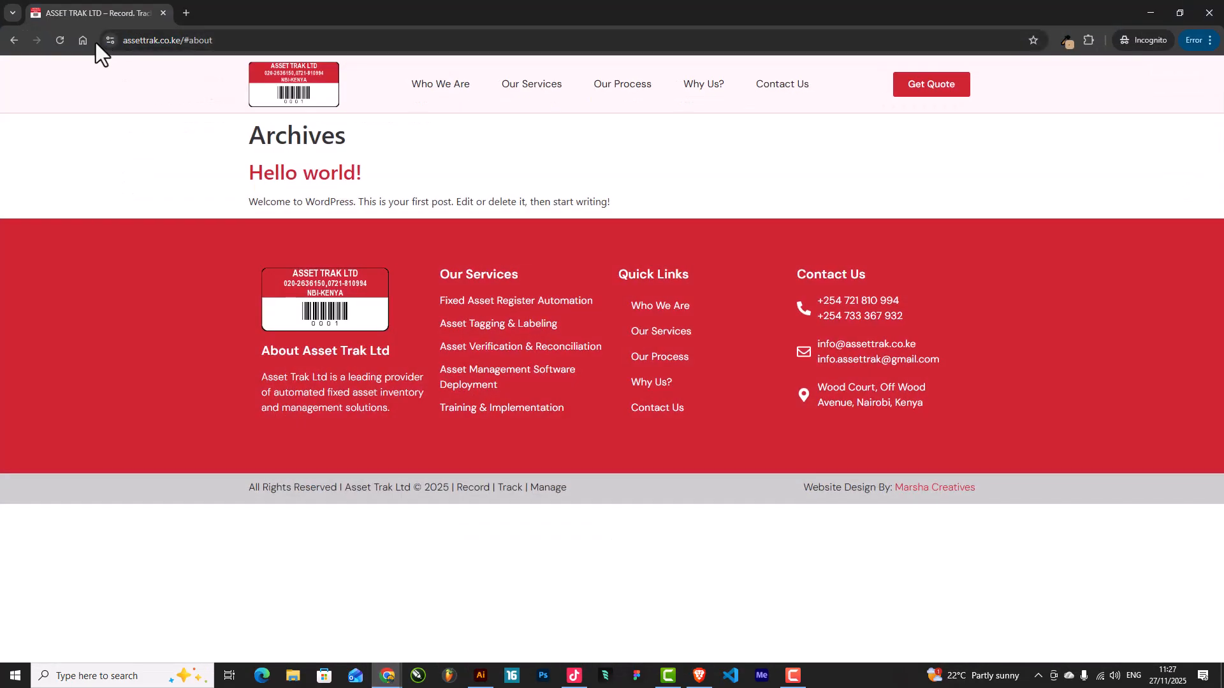
{"action": "left_click", "coordinate": [60, 42]}
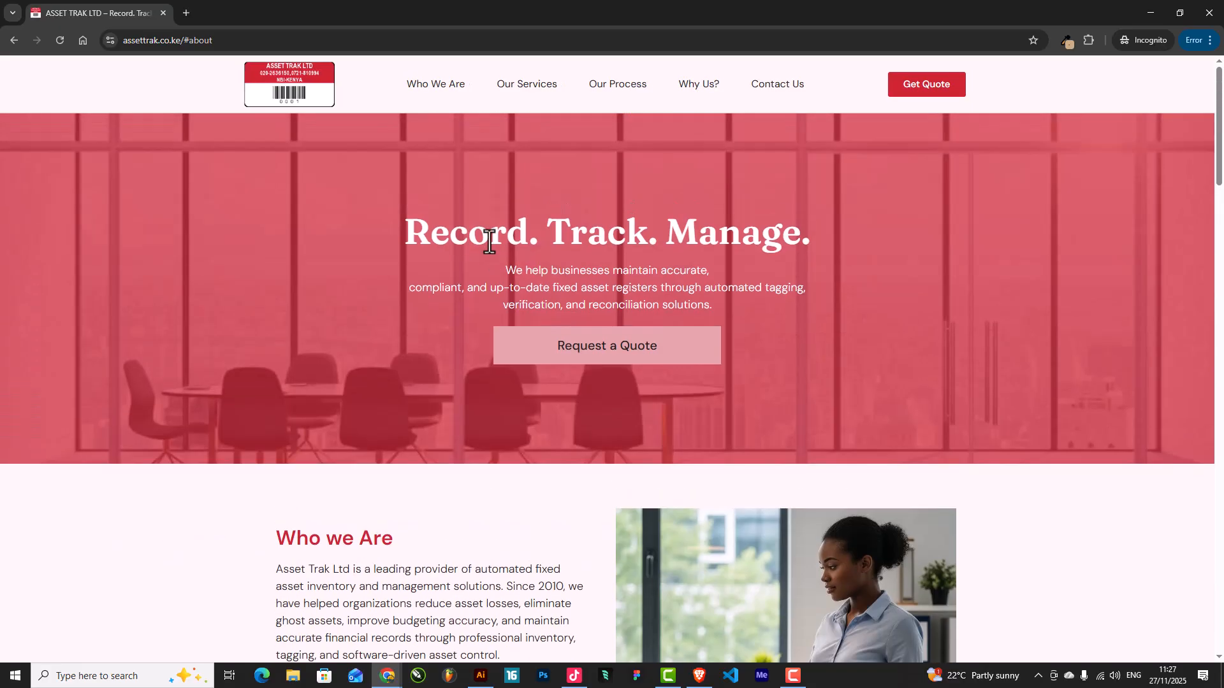
Test the Our Services menu link on the live site and advance the service cards carousel through its slides
{"action": "left_click", "coordinate": [541, 86]}
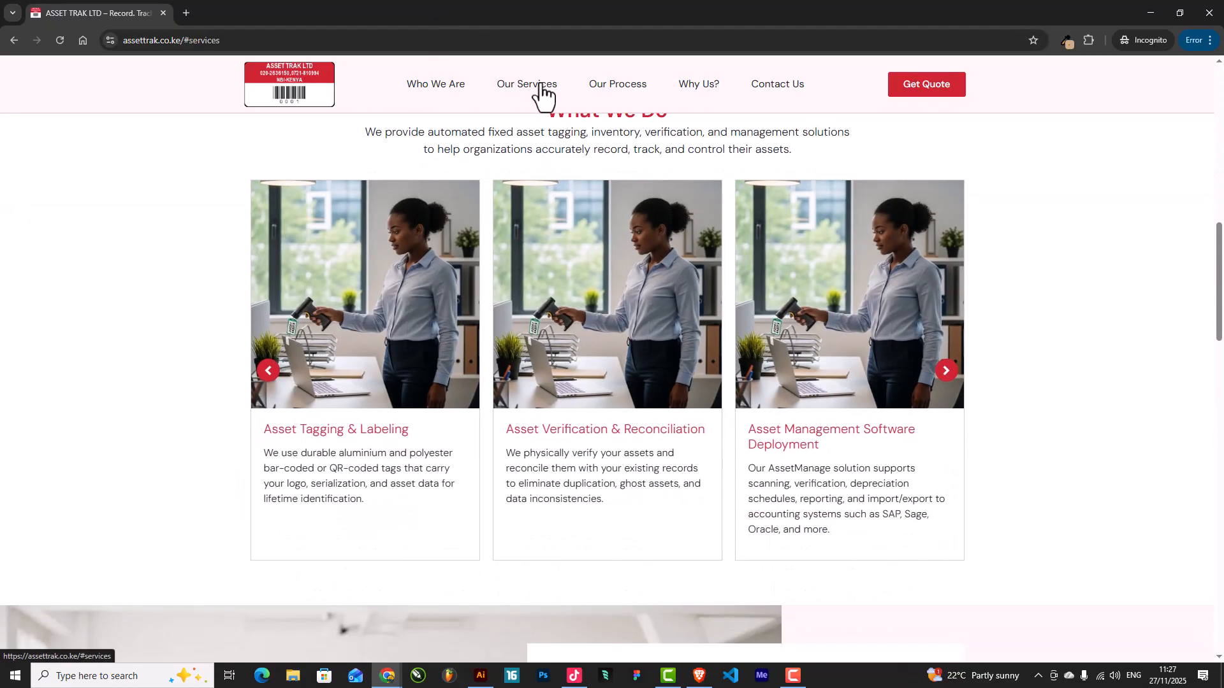
{"action": "left_click", "coordinate": [949, 367]}
{"action": "left_click", "coordinate": [945, 374]}
{"action": "left_click", "coordinate": [944, 374]}
{"action": "left_click", "coordinate": [945, 374]}
{"action": "left_click", "coordinate": [945, 374]}
Test the Our Process and Contact Us menu links, and check the contact form and footer
{"action": "left_click", "coordinate": [627, 89]}
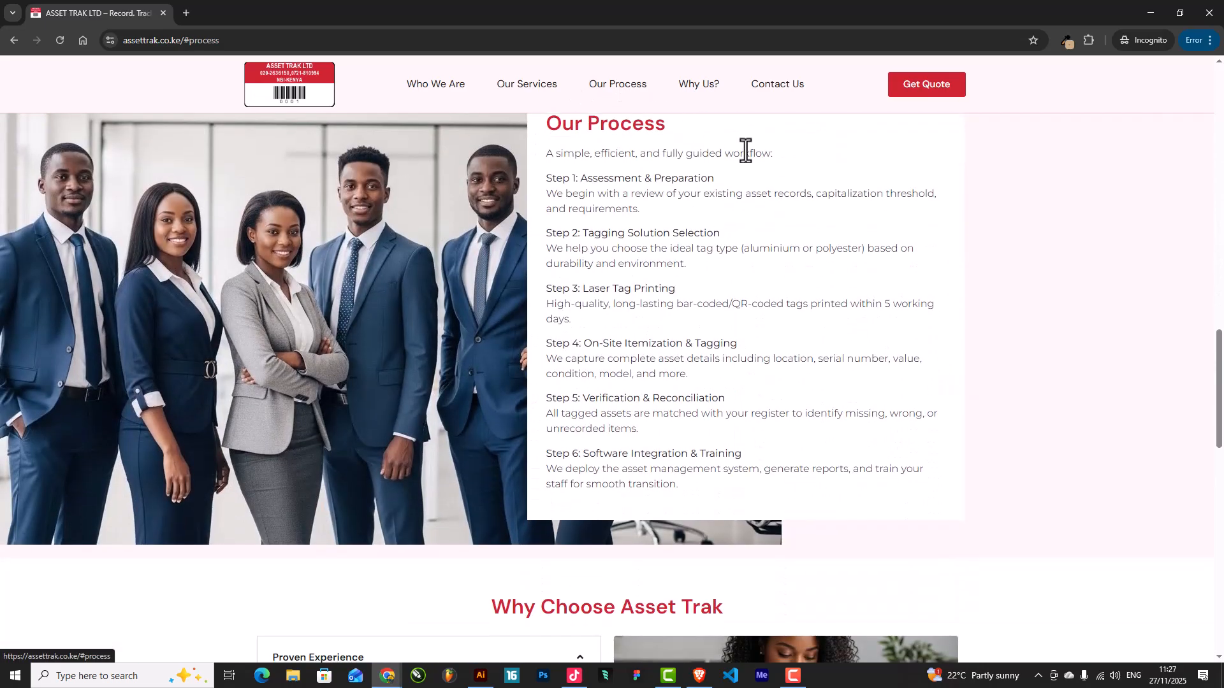
{"action": "left_click", "coordinate": [766, 89]}
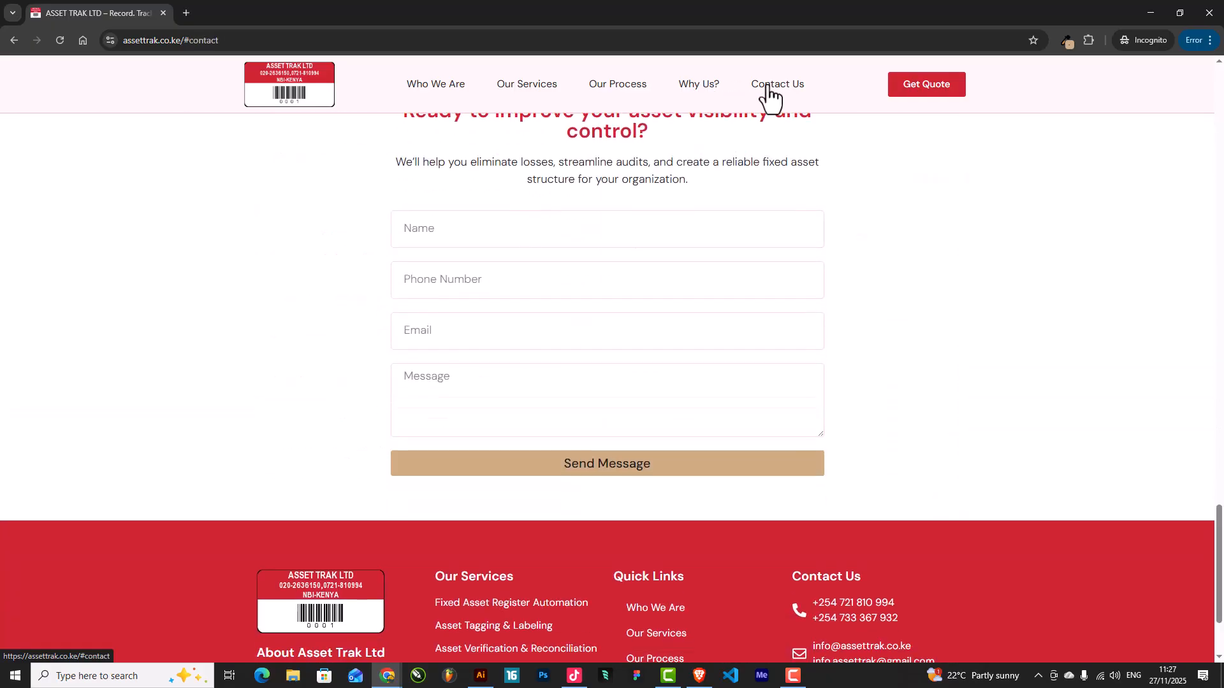
{"action": "scroll", "coordinate": [706, 496], "scroll_direction": "down", "scroll_amount": 3}
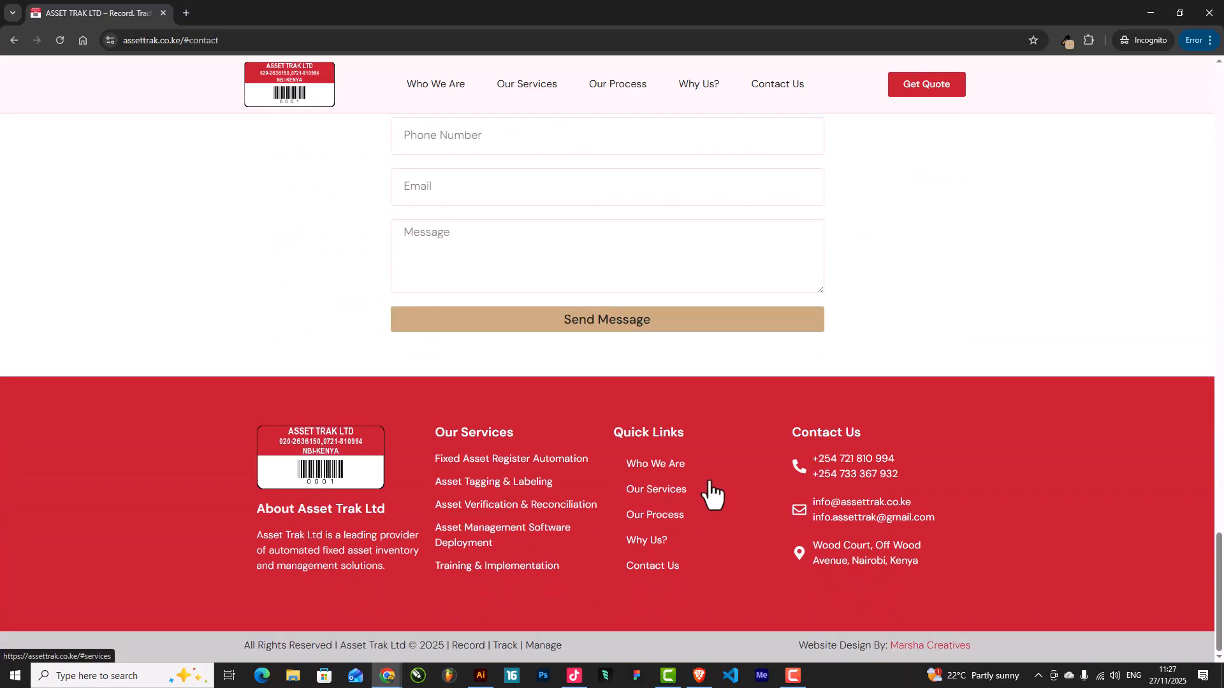
{"action": "scroll", "coordinate": [714, 495], "scroll_direction": "up", "scroll_amount": 6}
{"action": "scroll", "coordinate": [744, 495], "scroll_direction": "down", "scroll_amount": 6}
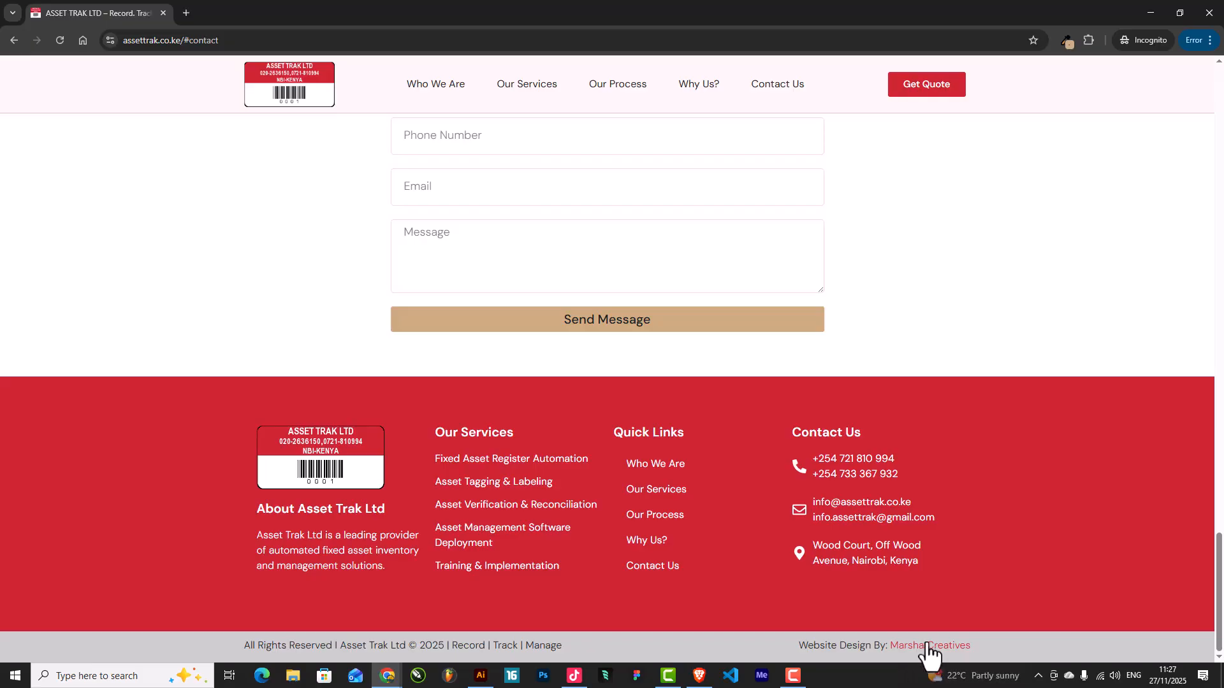
Review the whole public homepage from the hero banner to the footer, checking the layout of every section
{"action": "scroll", "coordinate": [699, 393], "scroll_direction": "up", "scroll_amount": 20}
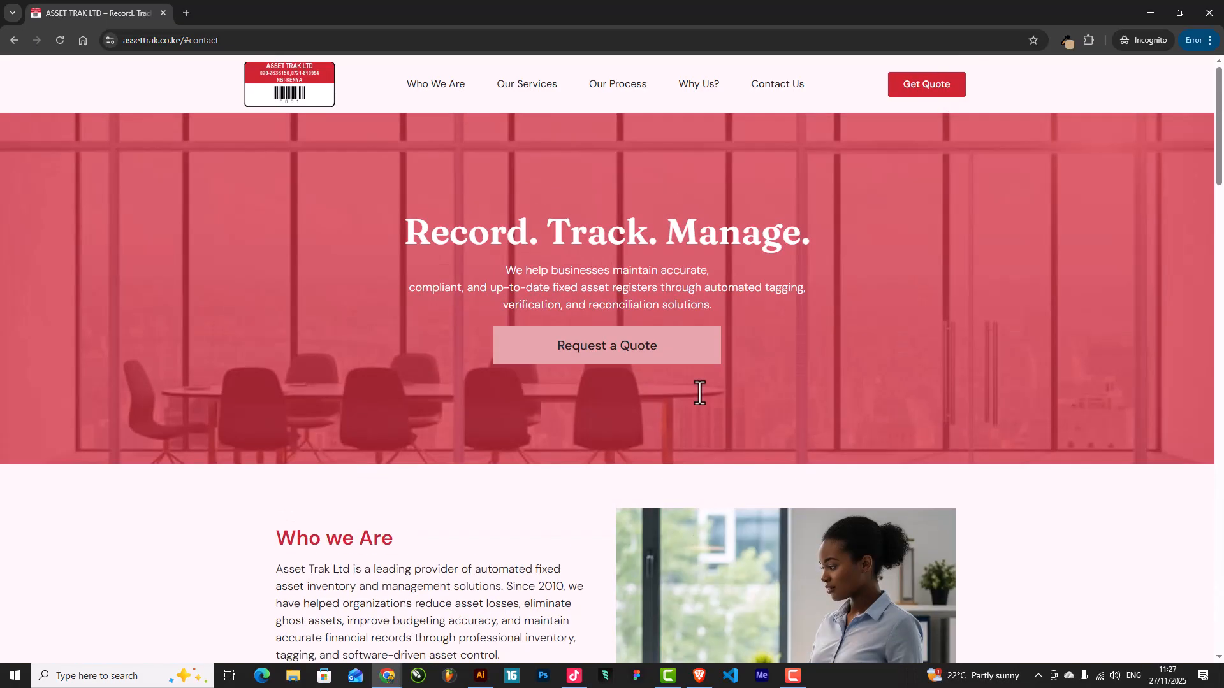
{"action": "scroll", "coordinate": [705, 393], "scroll_direction": "down", "scroll_amount": 18}
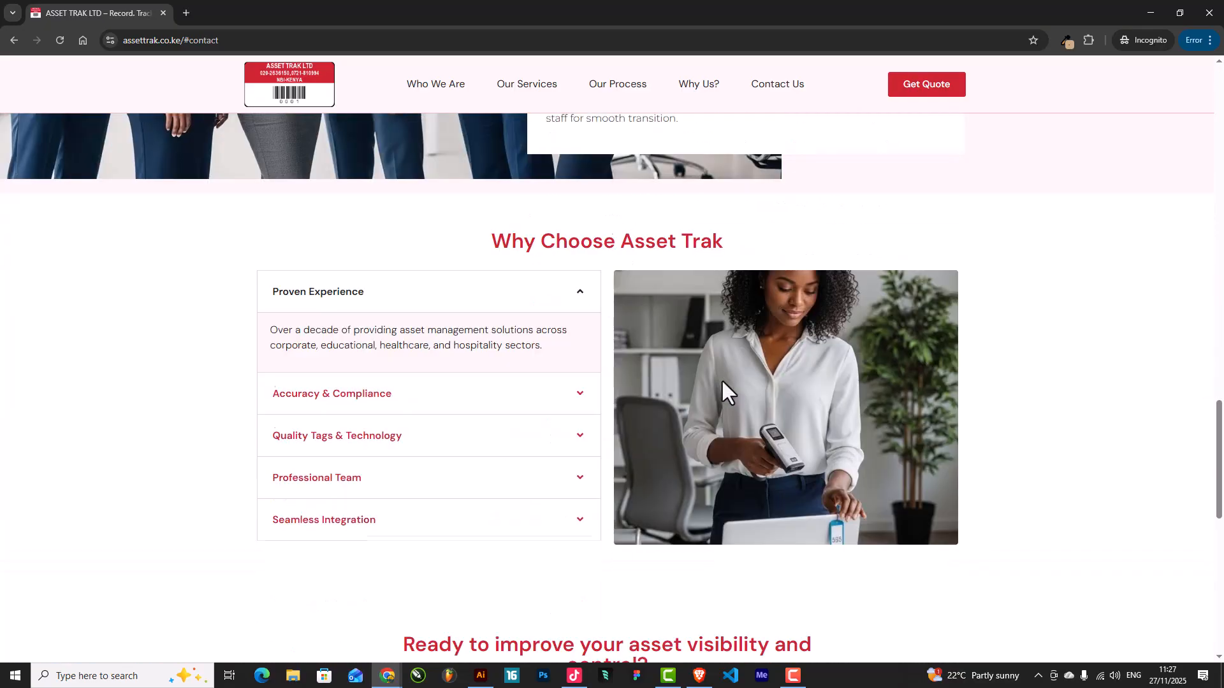
{"action": "scroll", "coordinate": [723, 380], "scroll_direction": "down", "scroll_amount": 3}
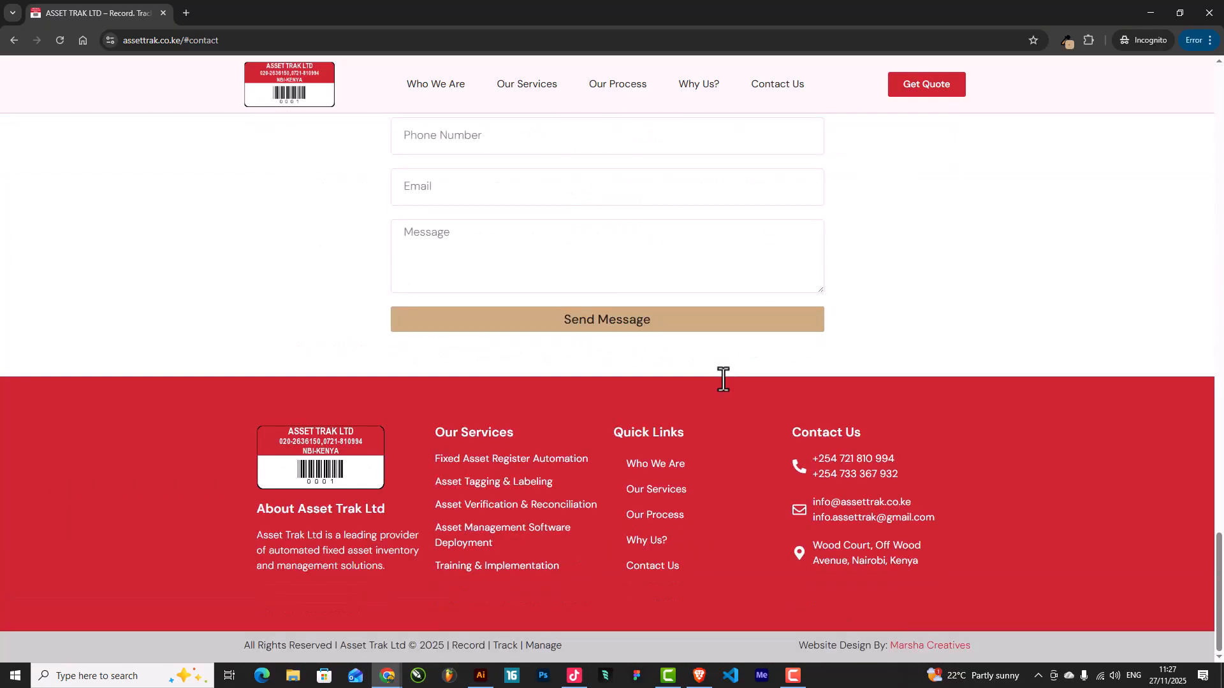
{"action": "scroll", "coordinate": [723, 378], "scroll_direction": "up", "scroll_amount": 8}
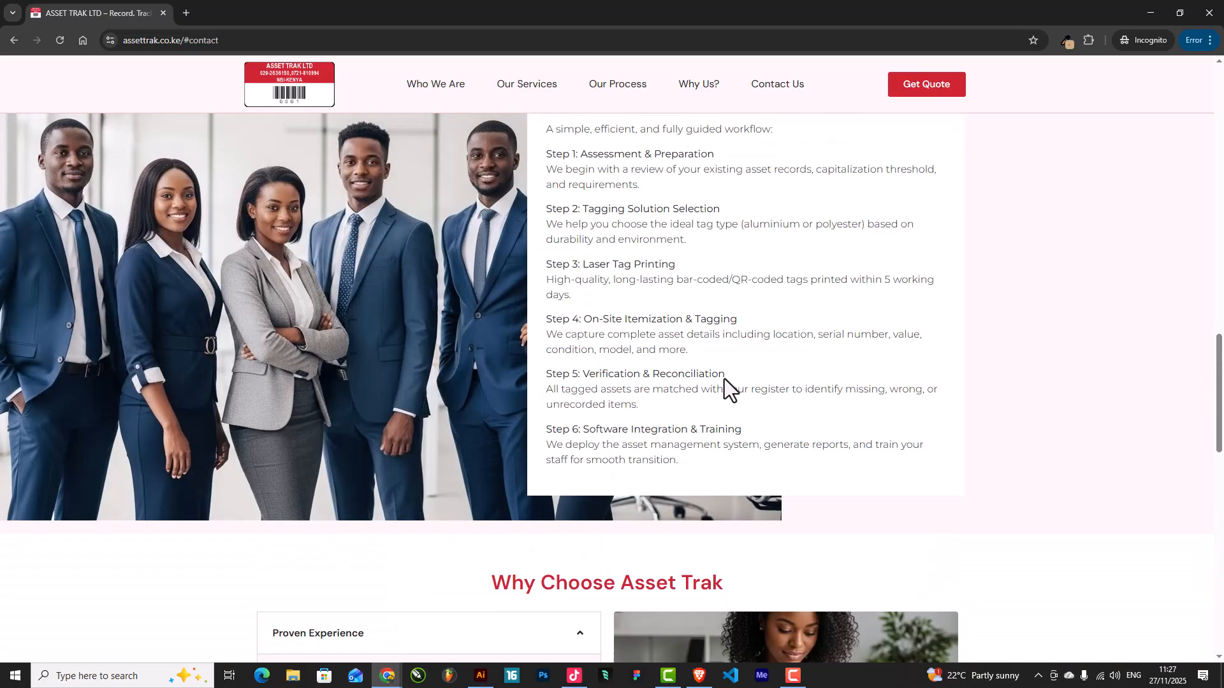
{"action": "scroll", "coordinate": [724, 378], "scroll_direction": "up", "scroll_amount": 10}
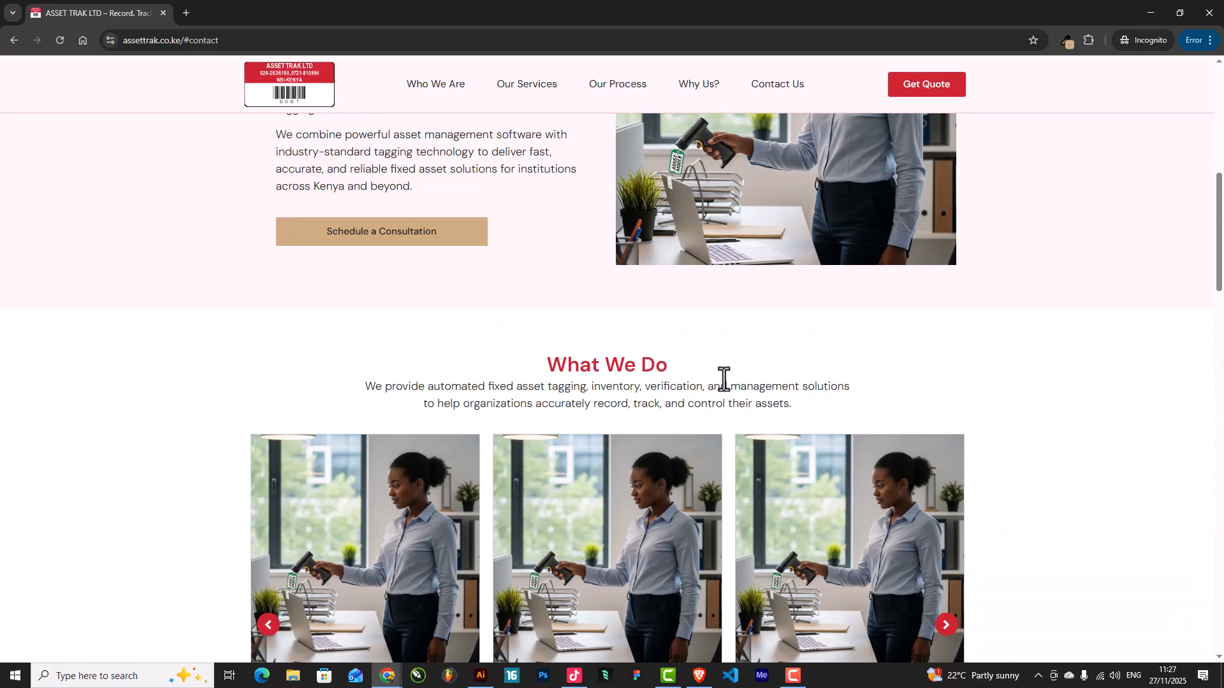
{"action": "scroll", "coordinate": [724, 379], "scroll_direction": "up", "scroll_amount": 10}
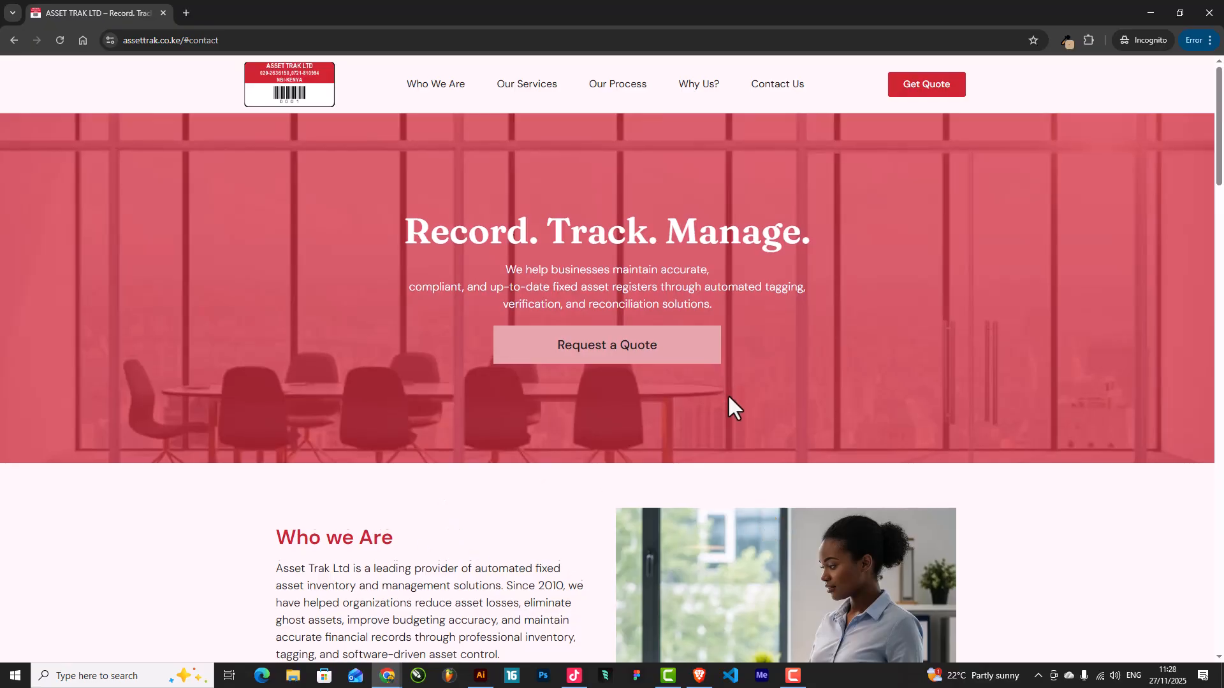
{"action": "scroll", "coordinate": [730, 396], "scroll_direction": "down", "scroll_amount": 20}
{"action": "scroll", "coordinate": [730, 400], "scroll_direction": "down", "scroll_amount": 4}
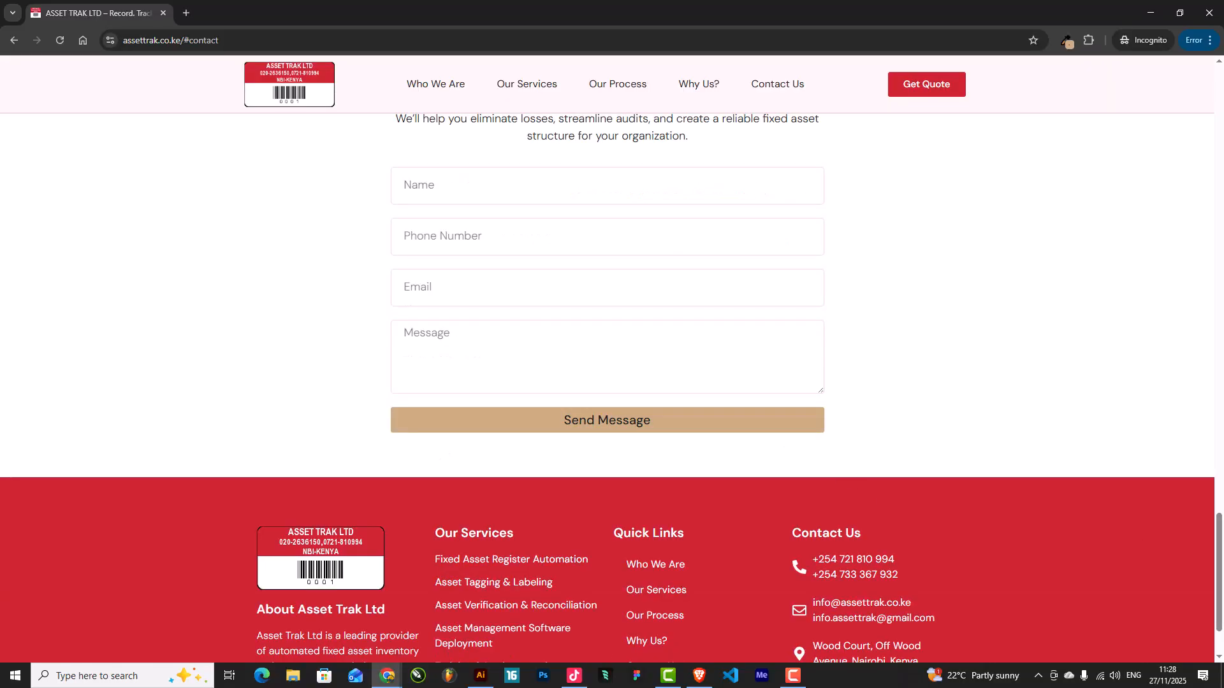